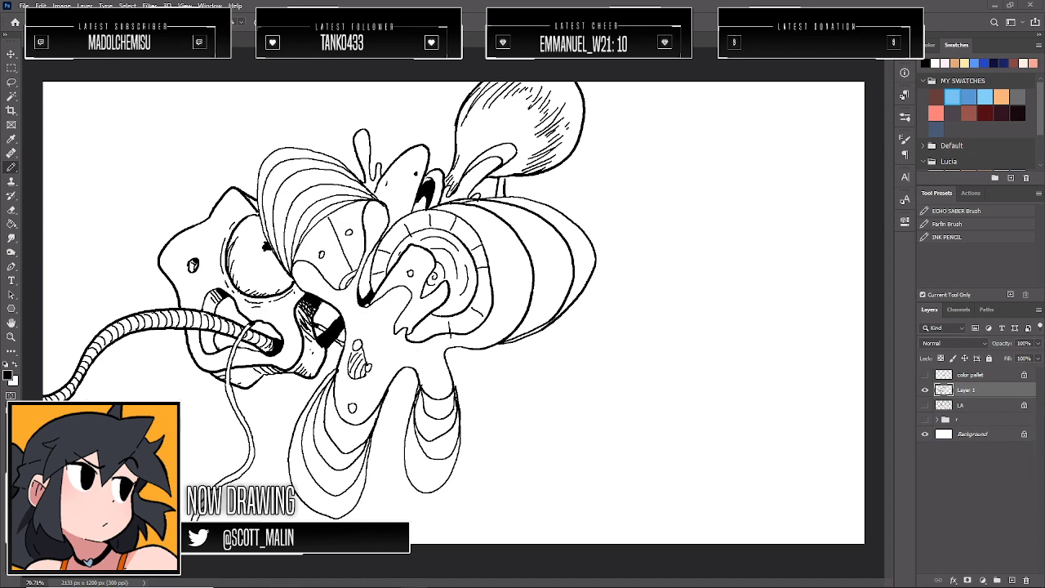
Ink an eye-shaped opening with a small inner shape on the band beside the concentric rings, and fill its upper part black
click(11, 336)
drag(352, 357, 353, 358)
key(b)
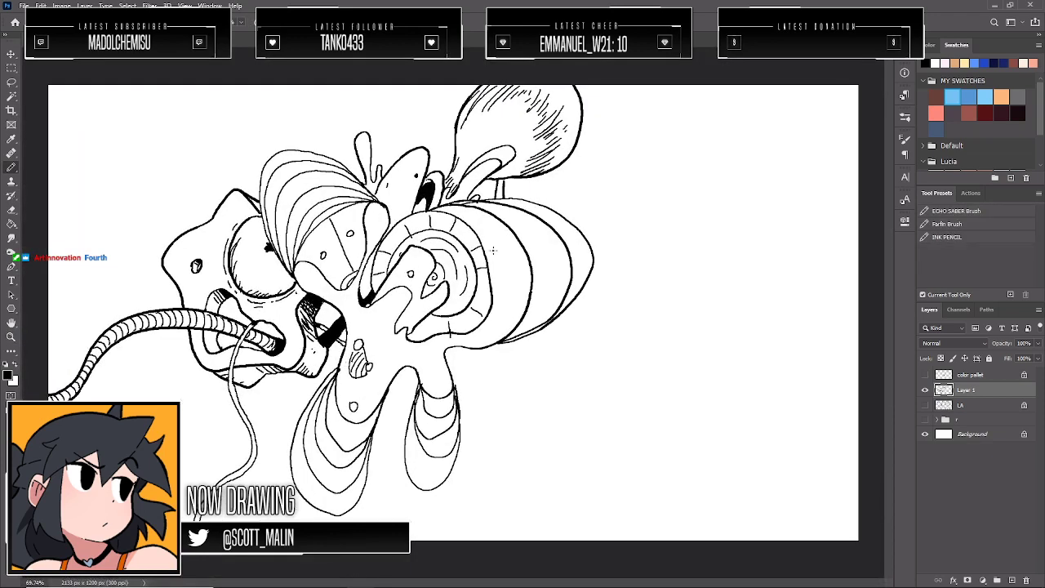
mouse_move(497, 251)
mouse_down()
mouse_move(503, 306)
mouse_move(512, 267)
mouse_move(501, 251)
mouse_move(507, 277)
mouse_up()
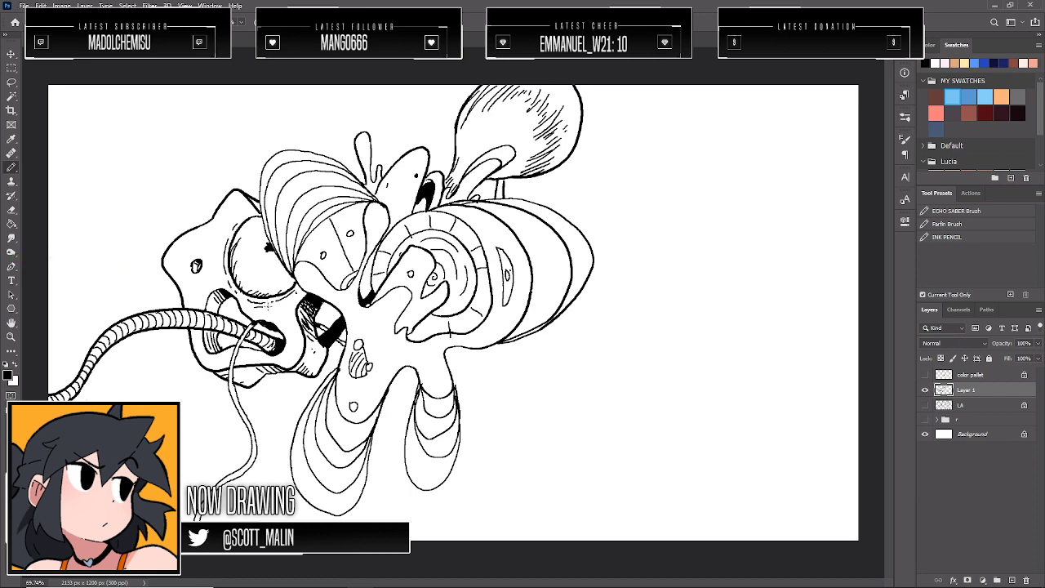
drag(499, 257, 507, 266)
key(g)
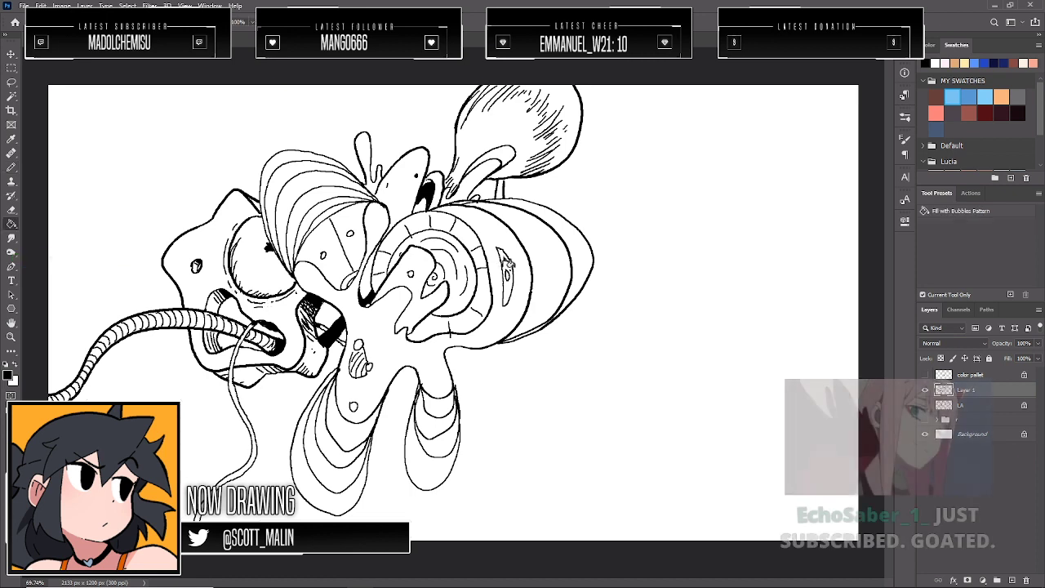
click(503, 255)
key(b)
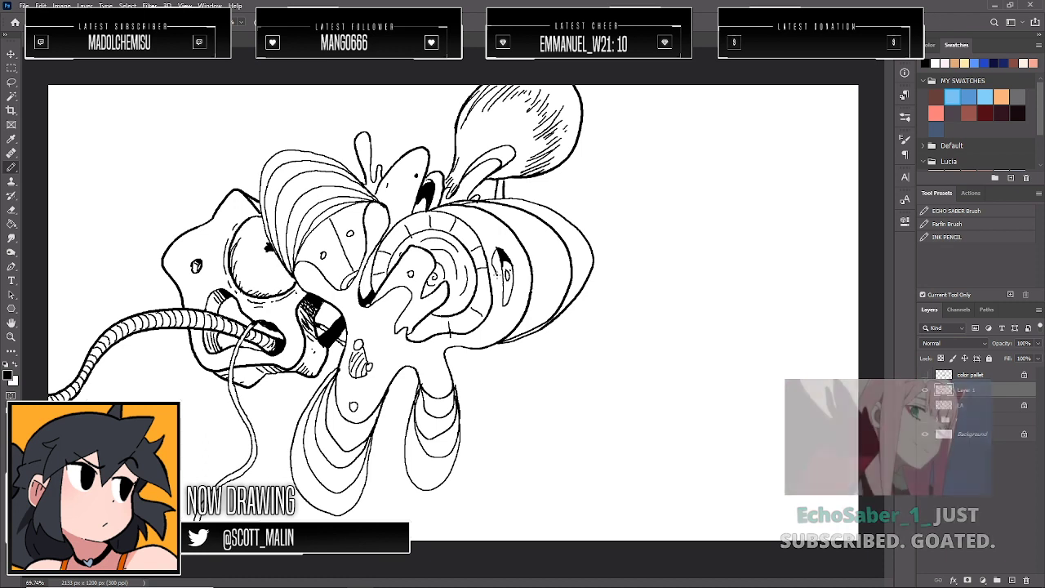
Add contour strokes around the eye-shaped opening and ink two small circles on the neighbouring band
drag(496, 274, 501, 302)
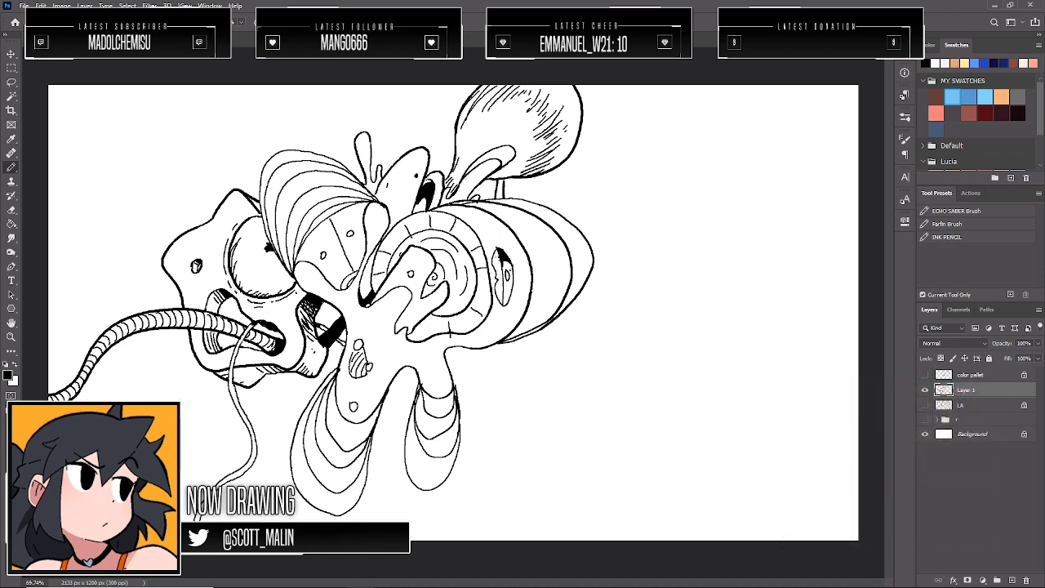
drag(496, 259, 502, 295)
mouse_move(500, 245)
mouse_down()
mouse_move(523, 278)
mouse_move(510, 302)
mouse_up()
drag(542, 244, 541, 245)
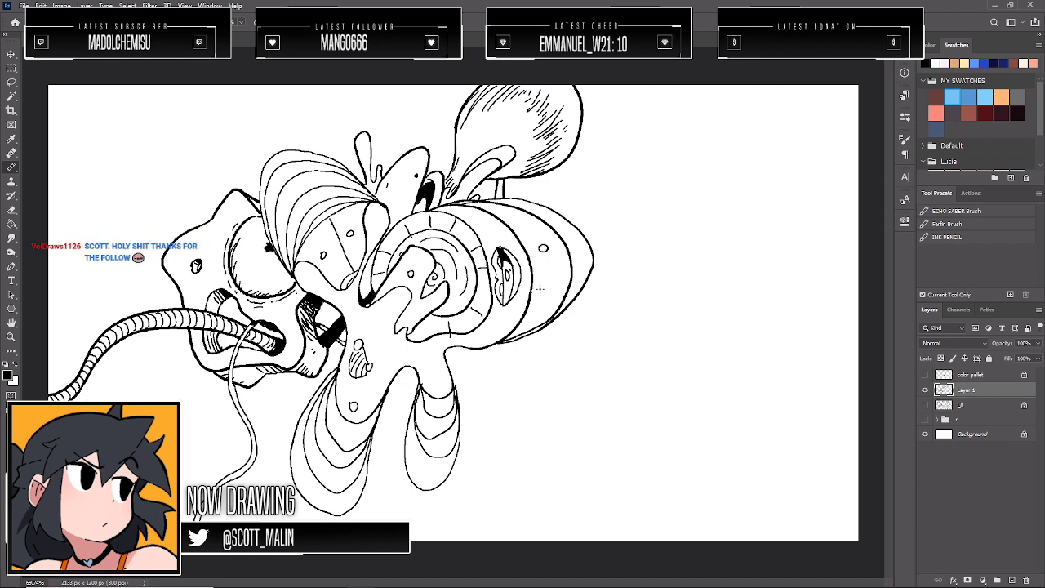
drag(539, 288, 540, 289)
Ink a rounded, dripping protrusion at the end of the banded shape, erase the overlapped lines, and add drips under the ribbed hose
mouse_move(598, 239)
mouse_down()
mouse_move(620, 245)
mouse_move(576, 285)
mouse_move(593, 260)
mouse_up()
key(e)
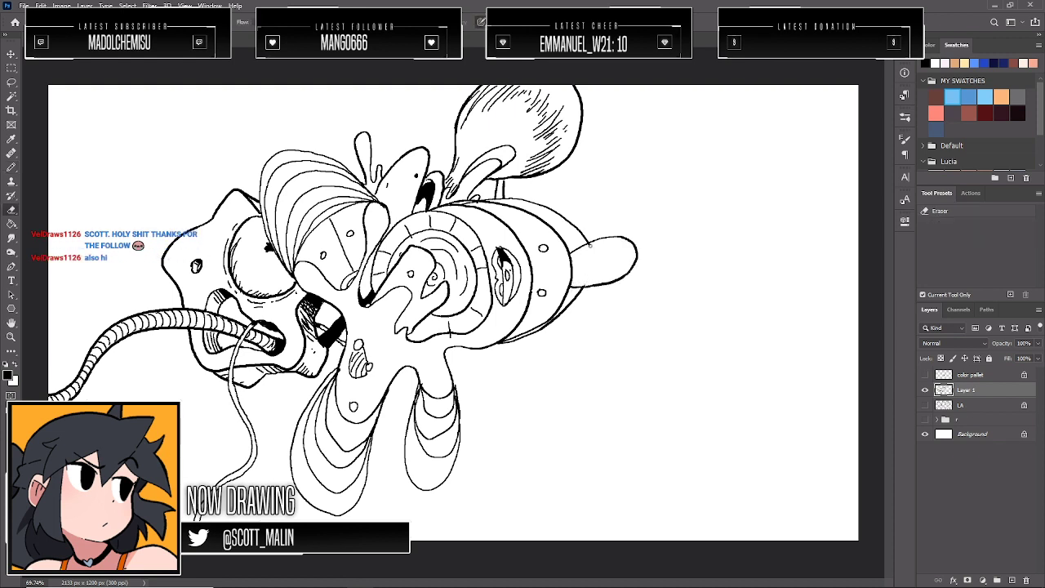
key(b)
mouse_move(575, 272)
mouse_down()
mouse_move(598, 268)
mouse_move(595, 291)
mouse_move(613, 277)
mouse_move(605, 284)
mouse_move(622, 284)
mouse_up()
key(e)
key(b)
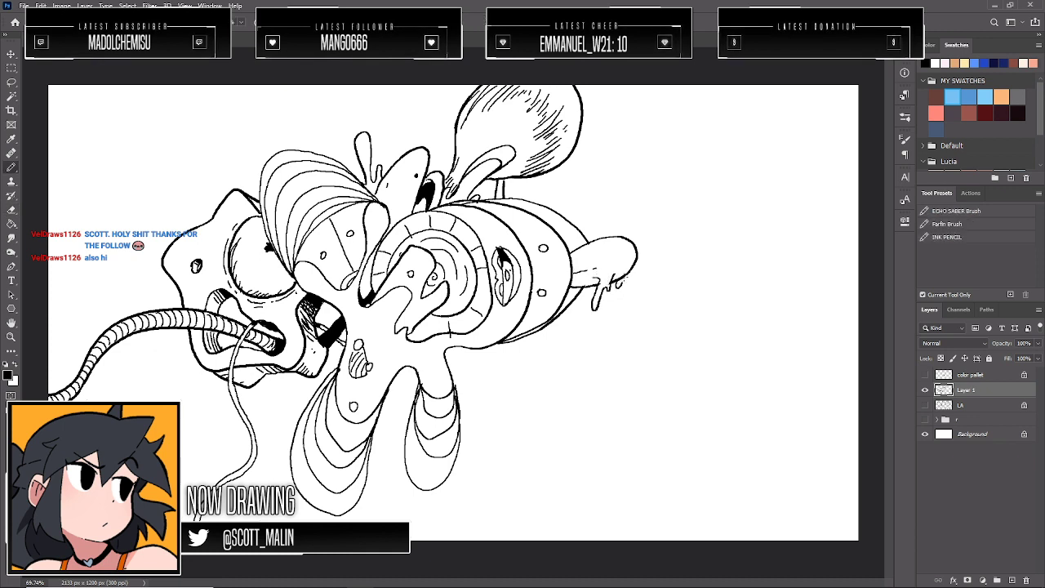
mouse_move(605, 244)
mouse_down()
mouse_move(615, 253)
mouse_move(631, 246)
mouse_up()
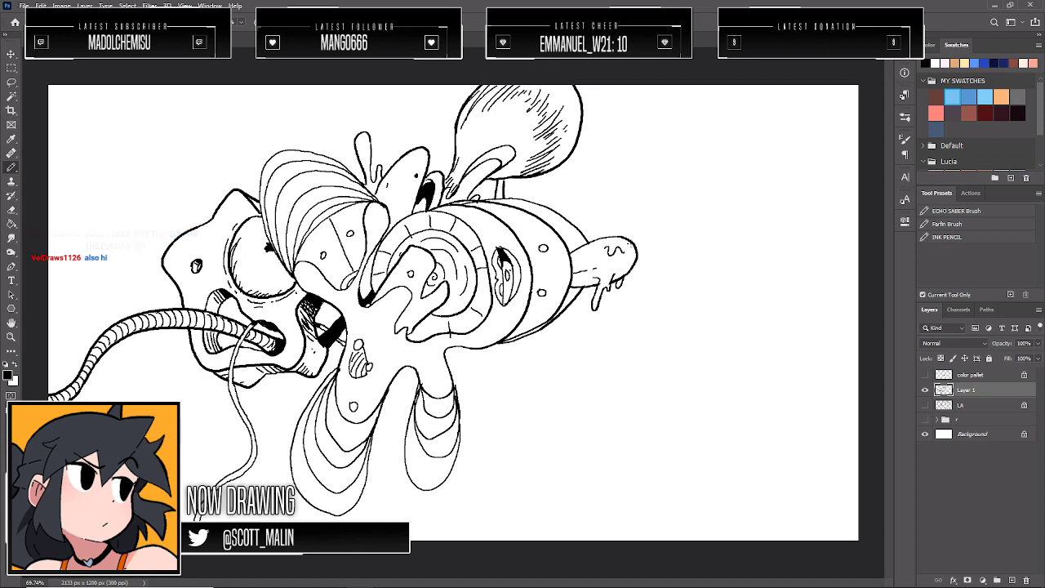
mouse_move(100, 355)
mouse_down()
mouse_move(123, 344)
mouse_move(133, 359)
mouse_move(153, 333)
mouse_move(173, 329)
mouse_move(147, 359)
mouse_up()
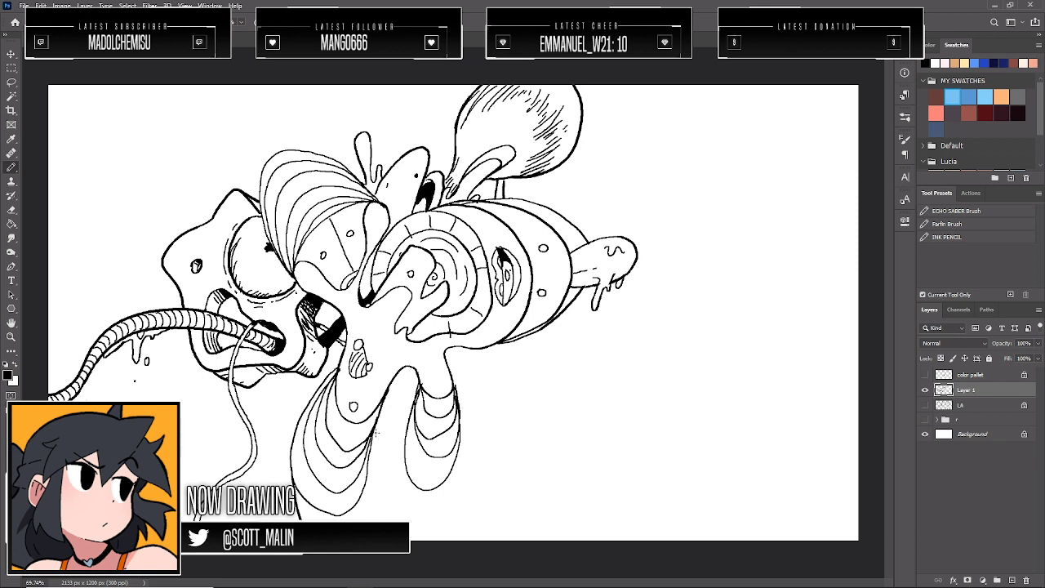
Ink a stalk beneath the large striped lobe and texture it with long vertical lines
drag(373, 430, 392, 519)
mouse_move(300, 496)
mouse_down()
mouse_move(306, 519)
mouse_move(367, 519)
mouse_up()
drag(367, 483, 380, 519)
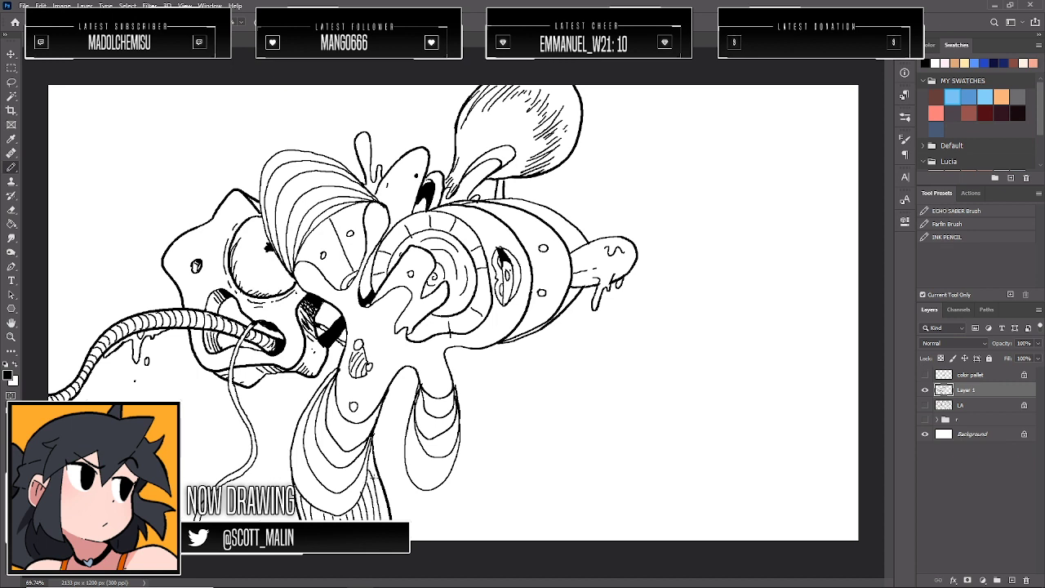
drag(387, 466, 373, 519)
Ink a curved outline beside the stalk, undo the stray strokes, and add short hatch lines where the shapes meet
drag(384, 473, 429, 537)
drag(376, 463, 413, 533)
key(ctrl+z)
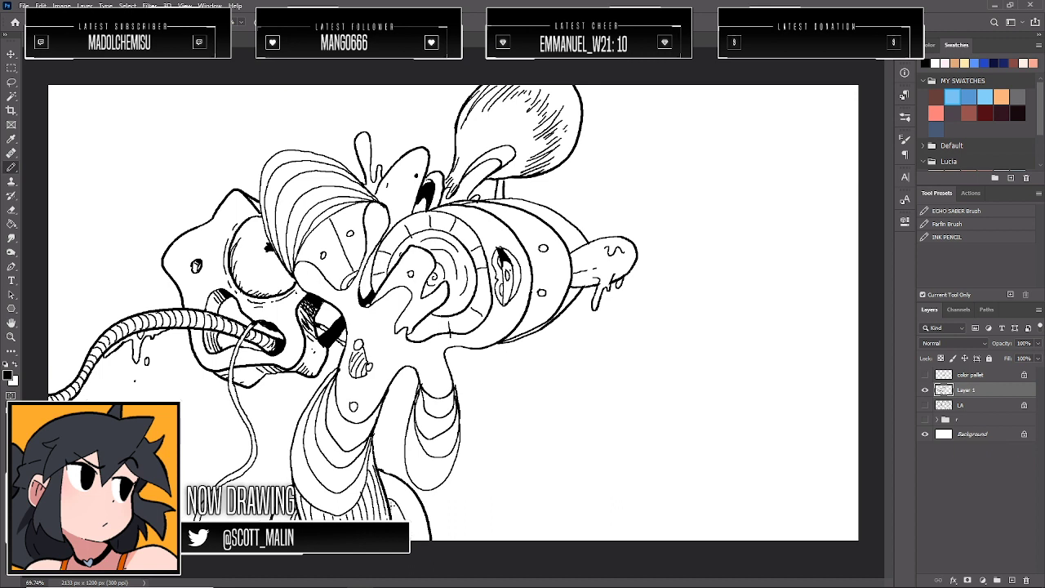
key(ctrl+z)
drag(390, 499, 400, 519)
drag(394, 508, 400, 519)
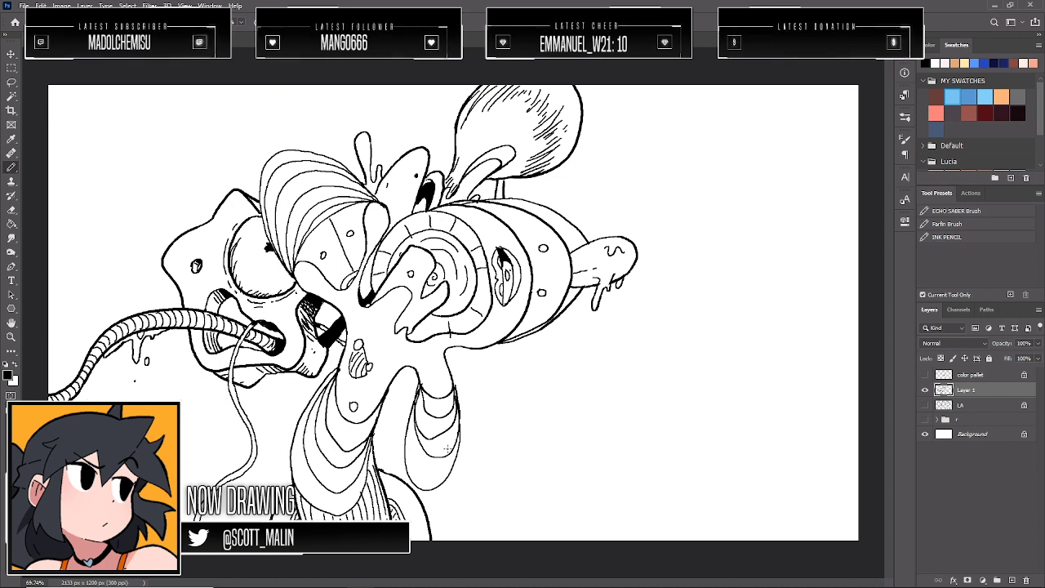
Ink a long opening between the two striped lobes and fill its narrow inner slit with black
click(11, 337)
drag(469, 340, 464, 342)
mouse_move(293, 384)
mouse_down()
mouse_move(306, 408)
mouse_move(343, 419)
mouse_up()
key(b)
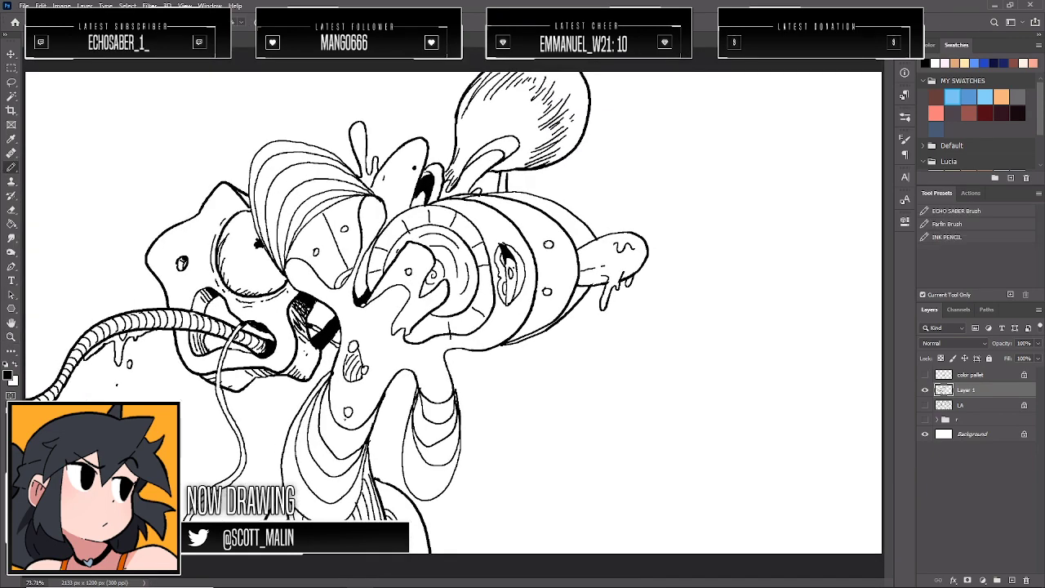
mouse_move(405, 381)
mouse_down()
mouse_move(378, 466)
mouse_move(405, 382)
mouse_move(384, 455)
mouse_up()
drag(399, 404, 391, 443)
key(g)
click(394, 426)
Fill the arched band around the slit between the lobes with solid black
key(b)
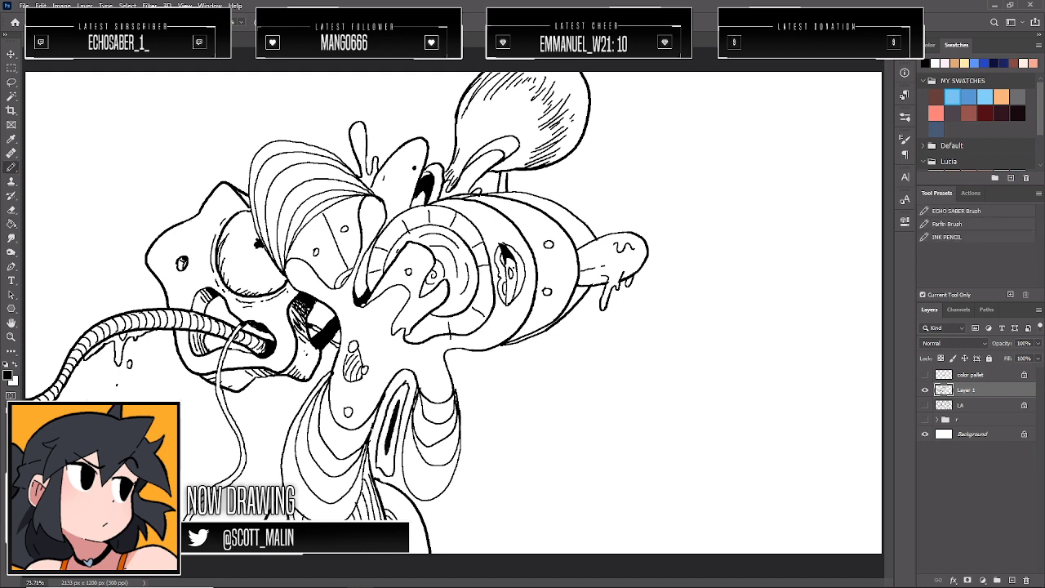
key(g)
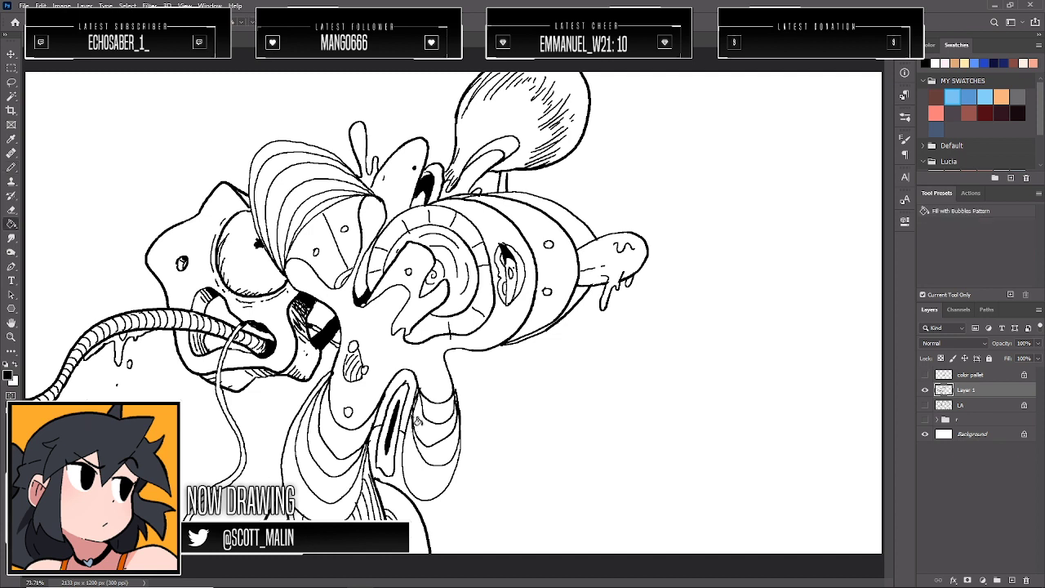
click(415, 408)
key(b)
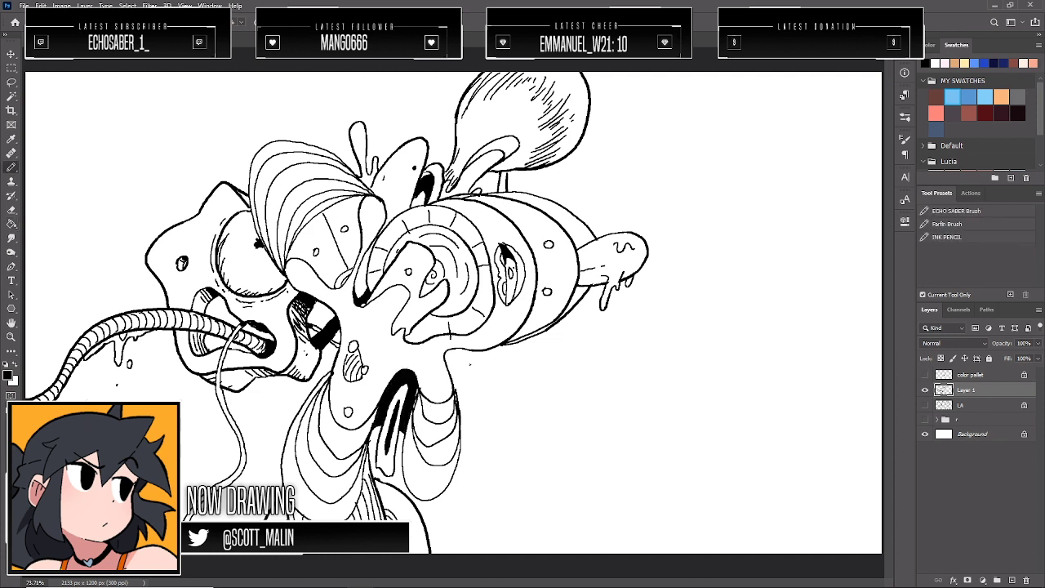
Ink a rectangular label box beside the small striped lobe and hand-letter "VAGINA" inside it
mouse_move(470, 364)
mouse_down()
mouse_move(470, 415)
mouse_move(499, 364)
mouse_move(605, 363)
mouse_up()
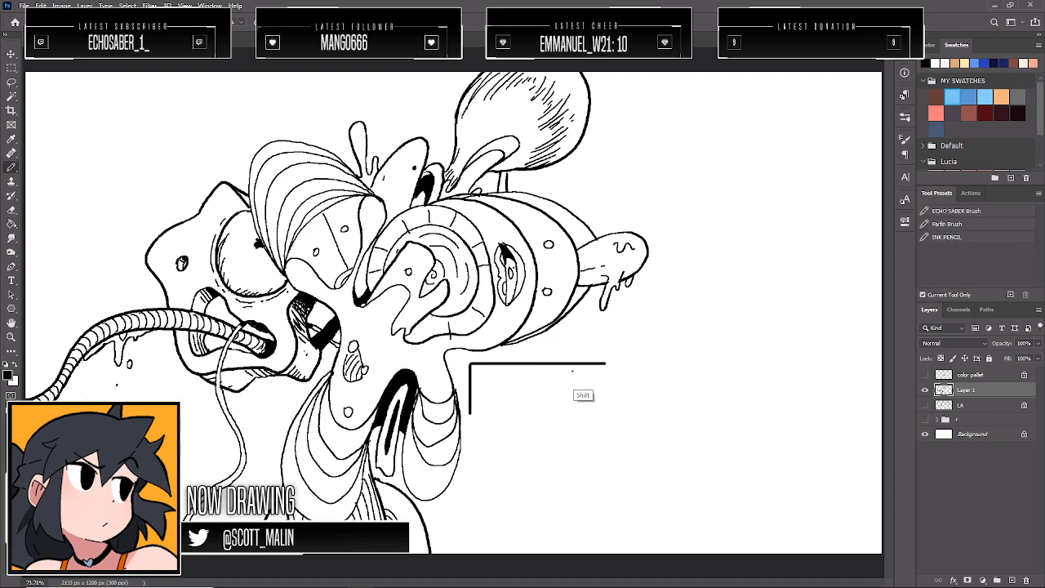
drag(470, 416, 602, 417)
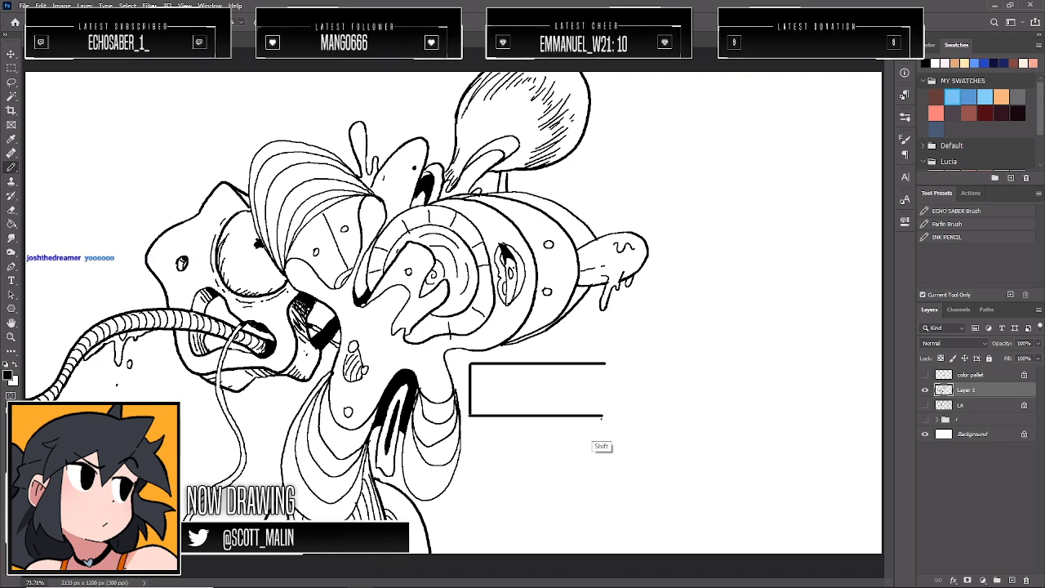
drag(605, 365, 607, 415)
mouse_move(488, 382)
mouse_down()
mouse_move(493, 398)
mouse_move(499, 382)
mouse_move(512, 397)
mouse_move(555, 384)
mouse_move(574, 397)
mouse_up()
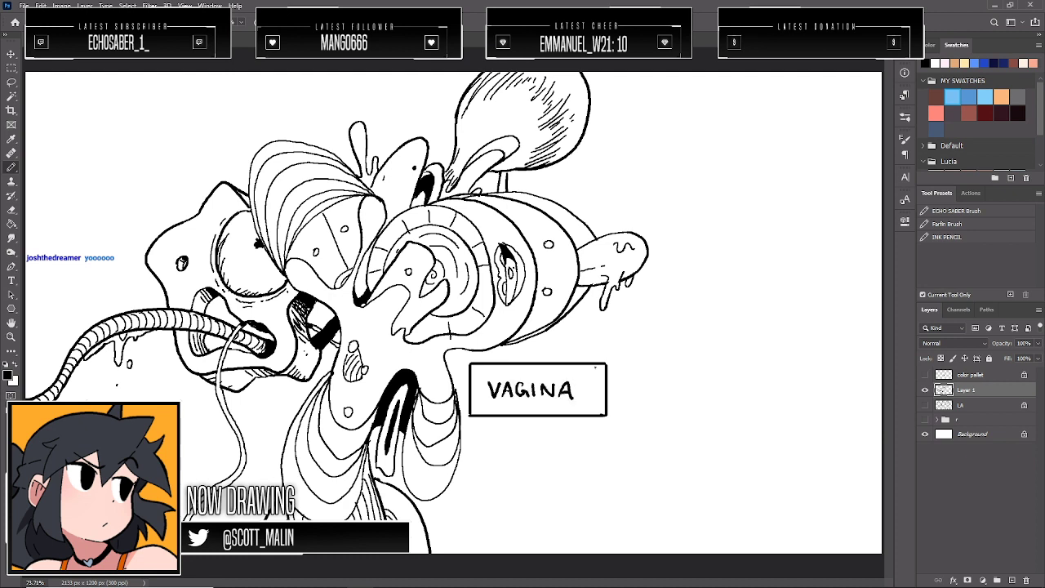
Ink outer frame lines around the label box, with a ring on its outer side and hatching behind its upper edge
mouse_move(465, 361)
mouse_down()
mouse_move(465, 421)
mouse_move(606, 422)
mouse_move(613, 362)
mouse_up()
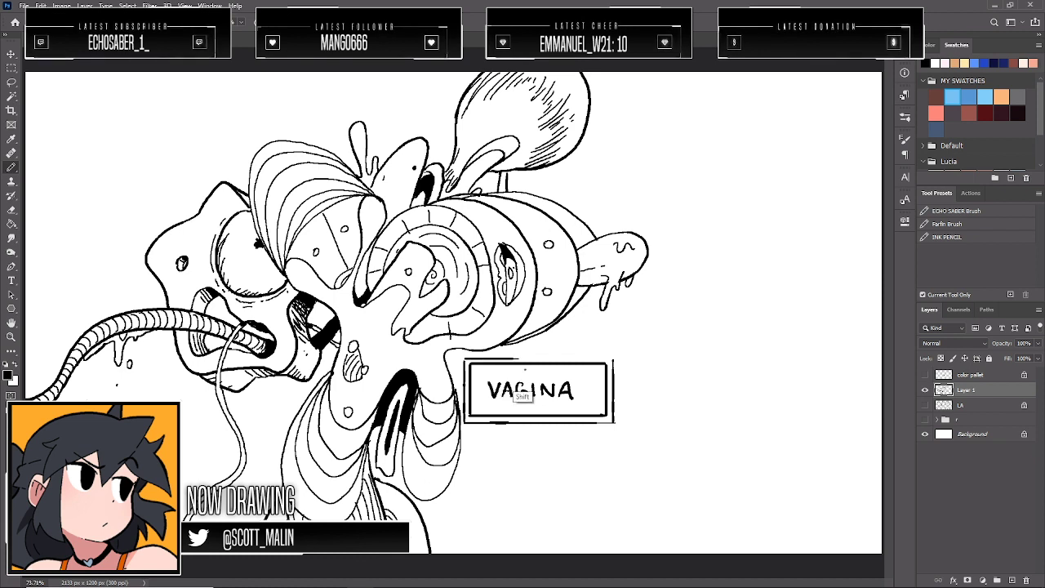
drag(466, 356, 613, 356)
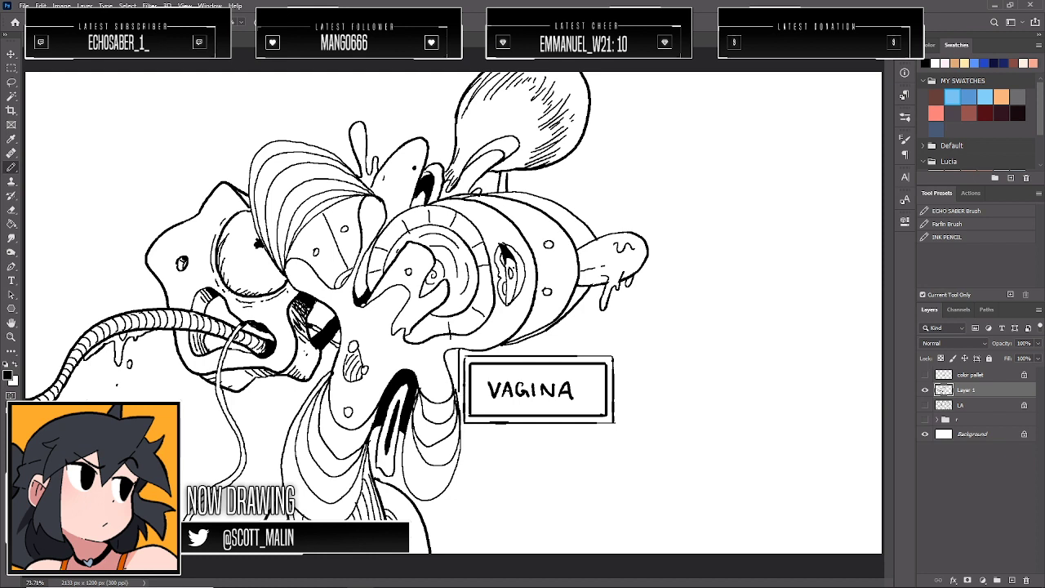
mouse_move(460, 434)
mouse_down()
mouse_move(624, 433)
mouse_move(624, 399)
mouse_move(652, 390)
mouse_move(625, 374)
mouse_move(621, 348)
mouse_move(453, 352)
mouse_move(450, 367)
mouse_up()
drag(458, 359, 451, 382)
drag(527, 338, 524, 354)
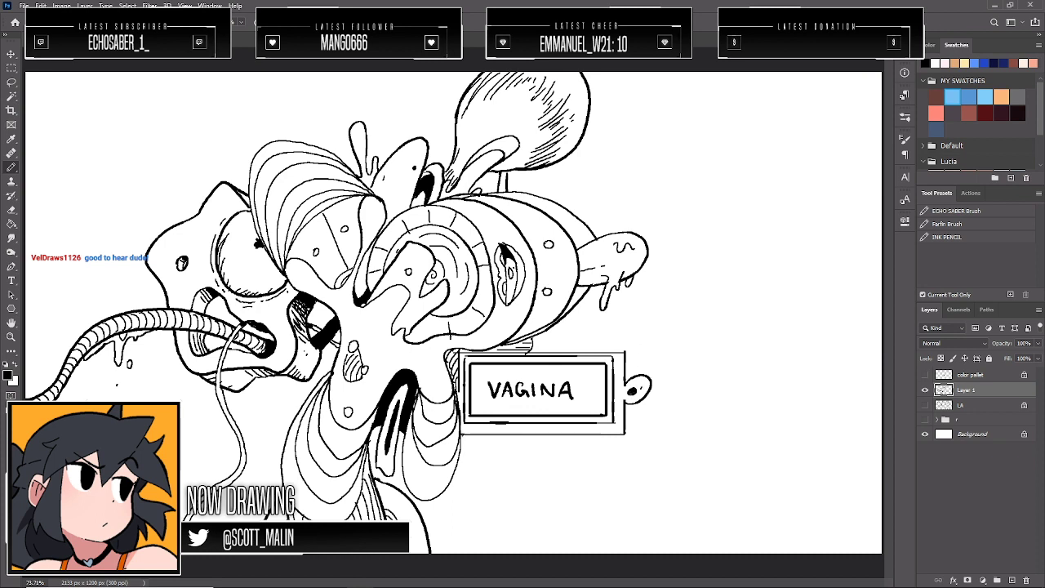
Outline an offset drop shadow behind the label and its ring, fill it black, and add bevel lines at the frame corners
drag(467, 438, 635, 456)
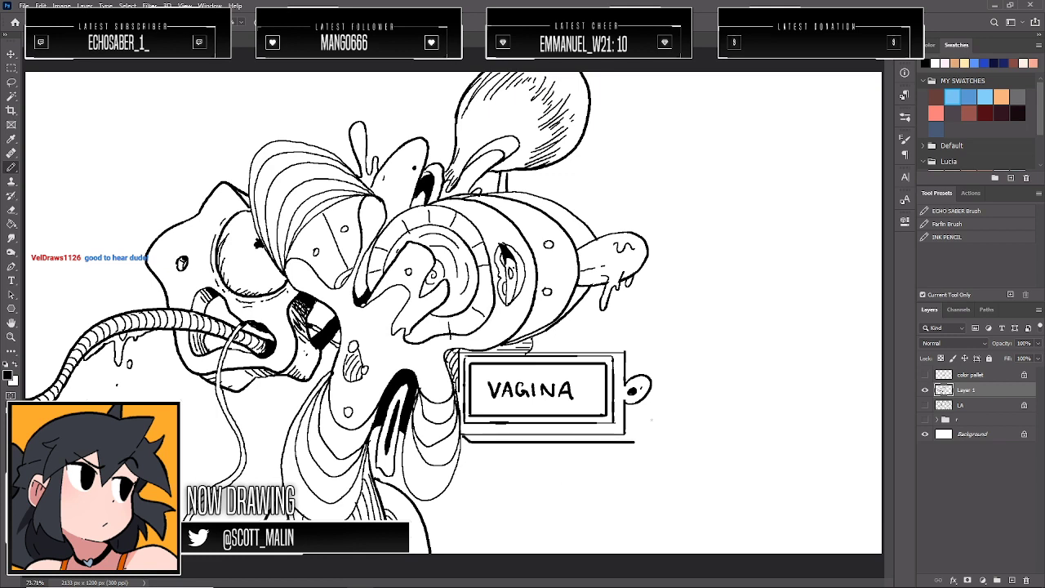
mouse_move(635, 414)
mouse_down()
mouse_move(635, 442)
mouse_move(657, 395)
mouse_move(636, 377)
mouse_up()
key(ctrl+z)
key(g)
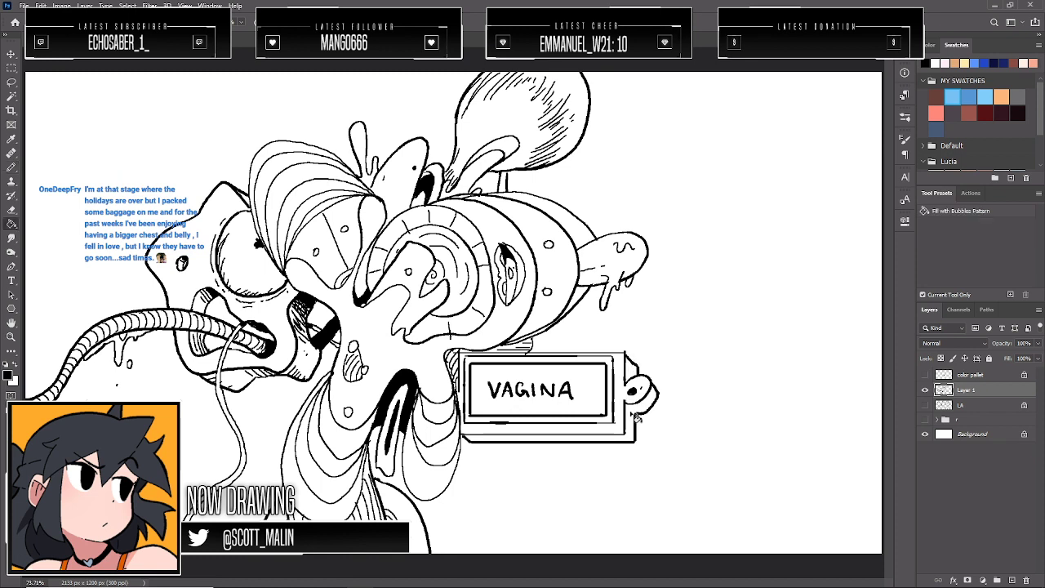
click(632, 412)
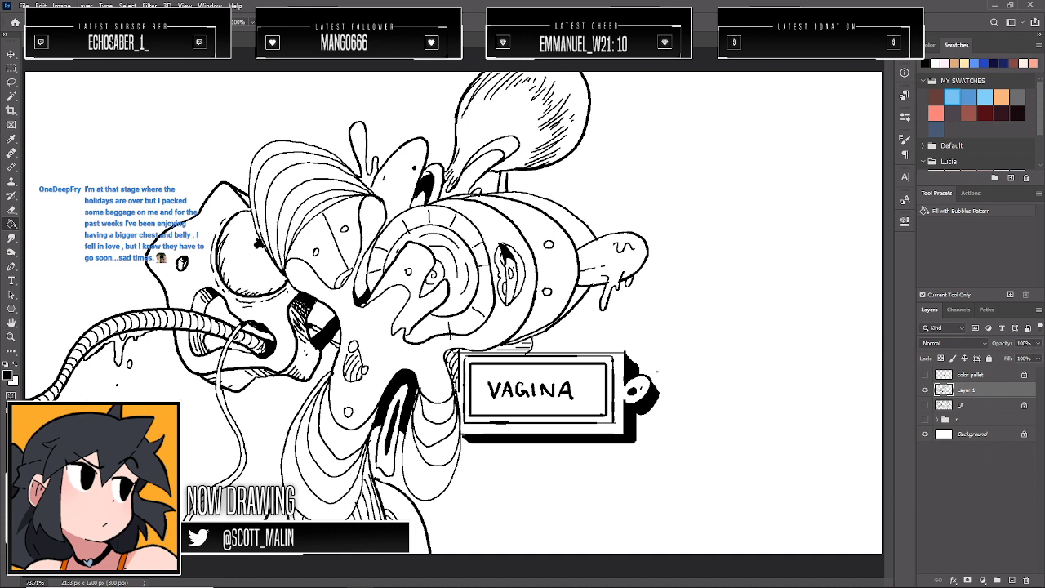
key(b)
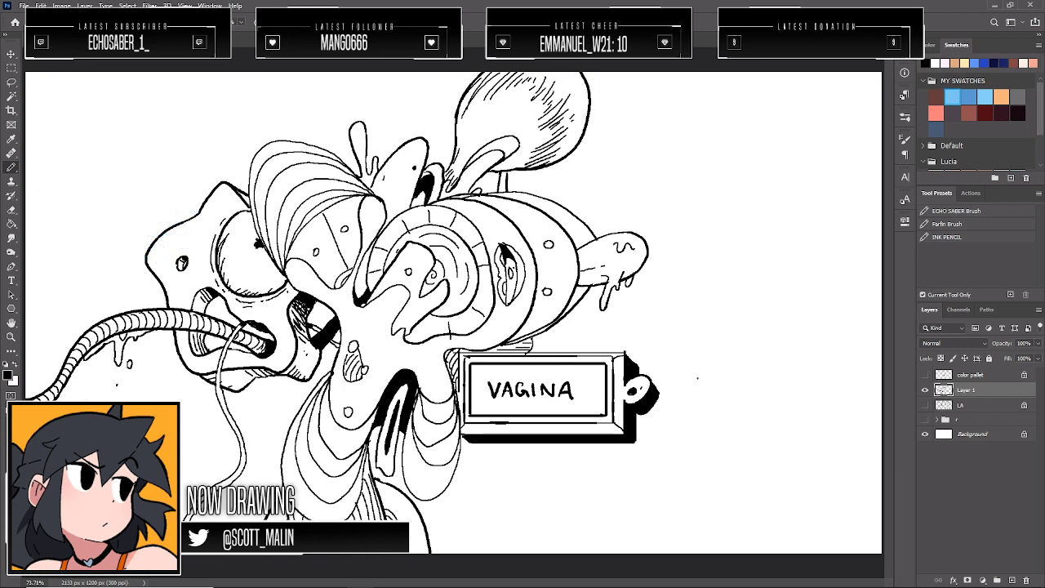
Rename the doodle's layer to autodrawing, lock and hide it, and show the LA line-art layer
click(11, 336)
mouse_move(559, 318)
mouse_down()
mouse_move(549, 325)
mouse_move(560, 330)
mouse_up()
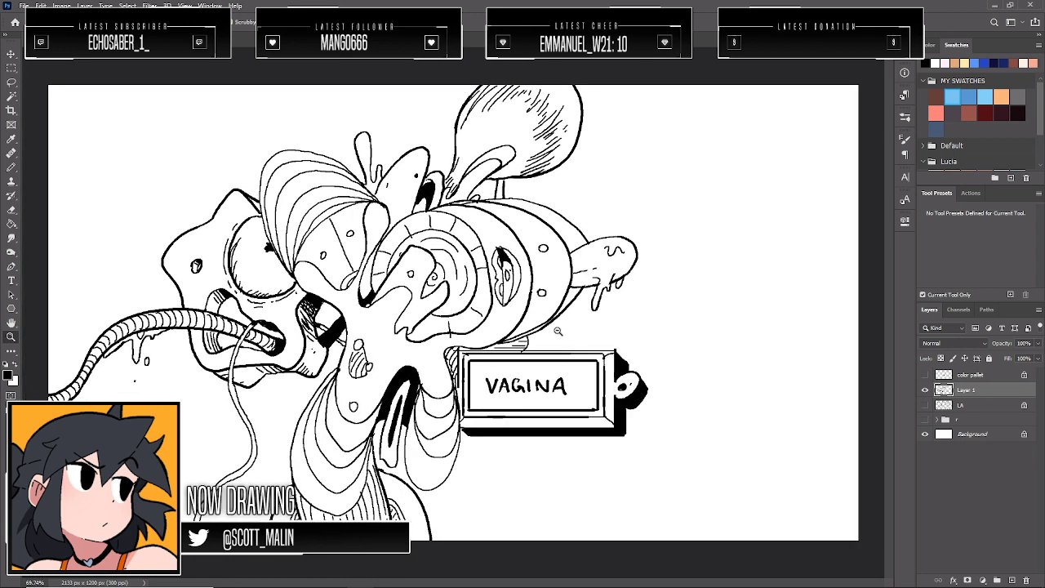
double_click(963, 392)
text(drawing)
key(Return)
click(925, 389)
click(925, 405)
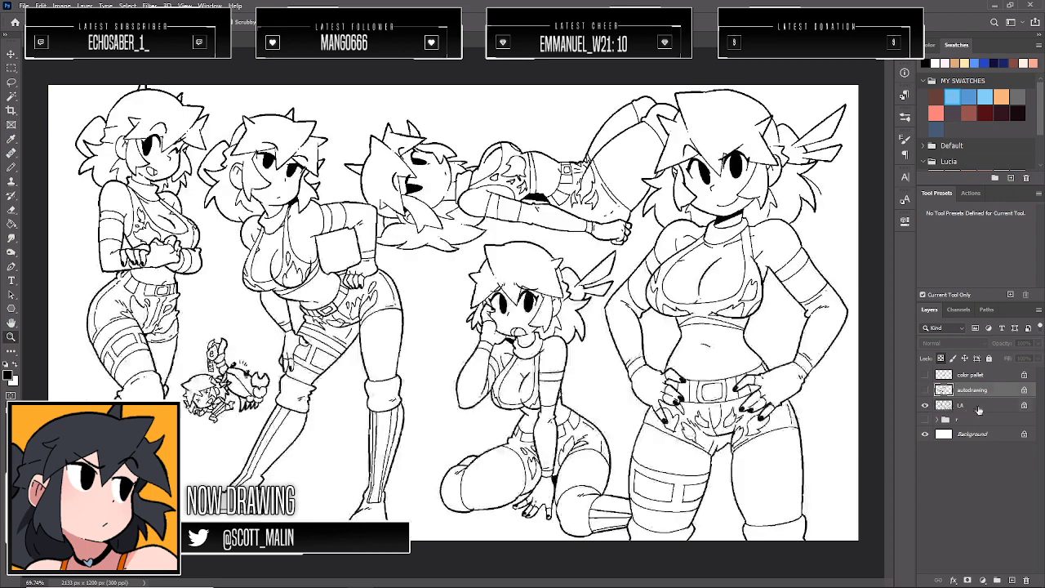
Create a new layer named base directly beneath the LA layer
click(971, 405)
click(963, 420)
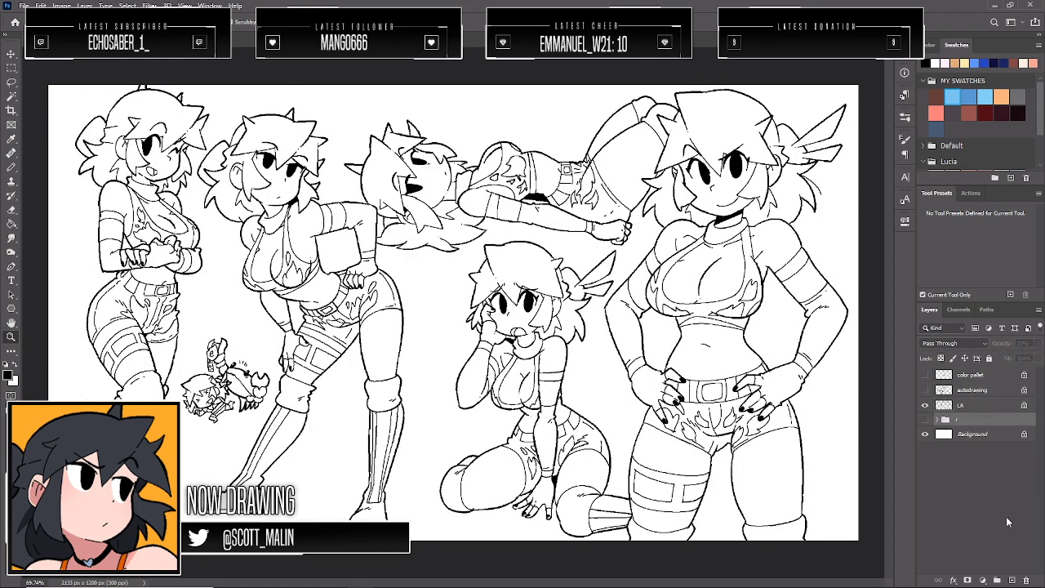
click(1010, 580)
double_click(966, 420)
text(bas)
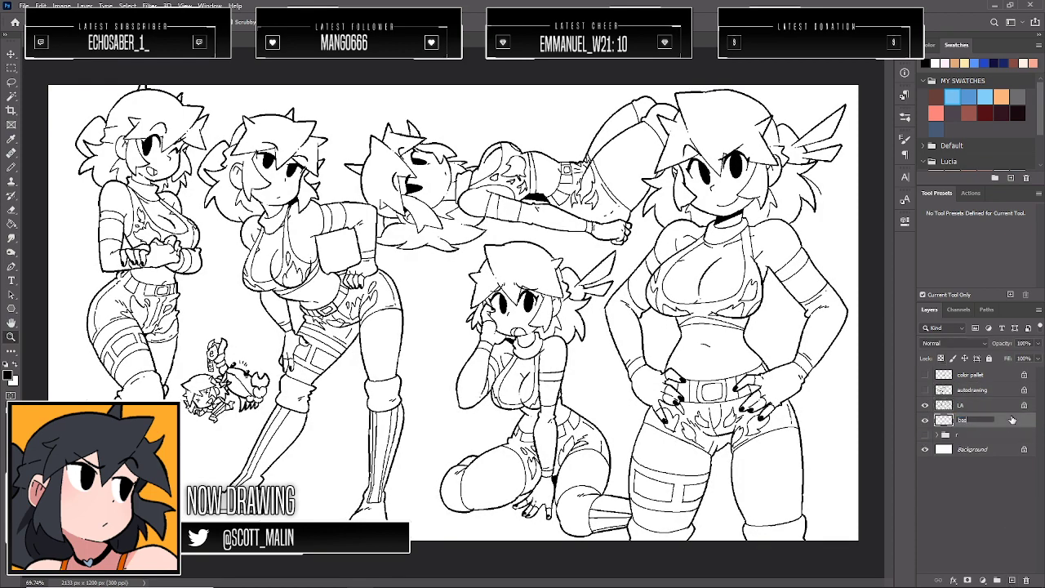
text(e)
key(Return)
Fill the background areas around the characters with the light blue swatch on the base layer
key(g)
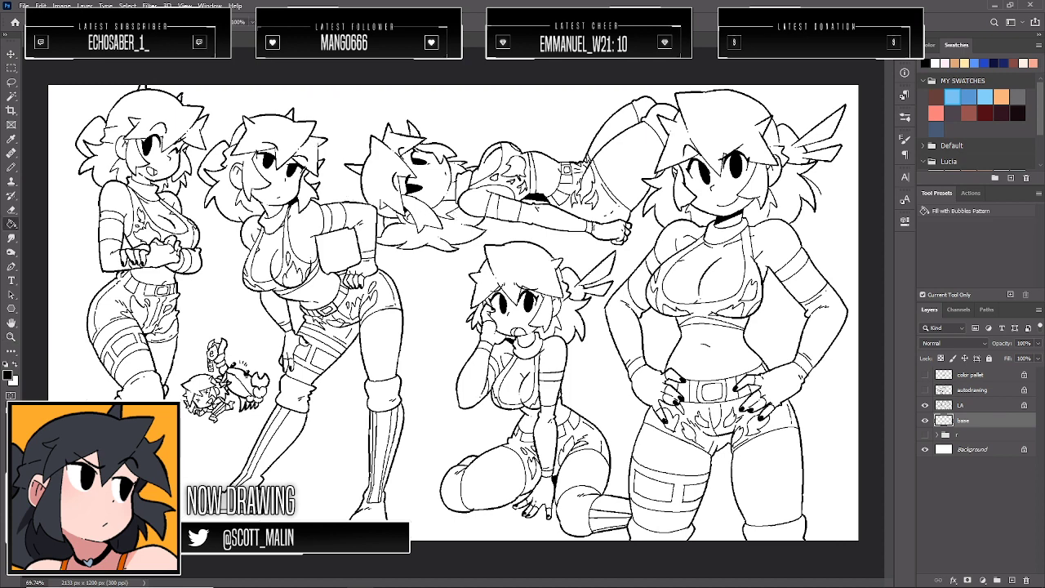
click(952, 96)
click(367, 115)
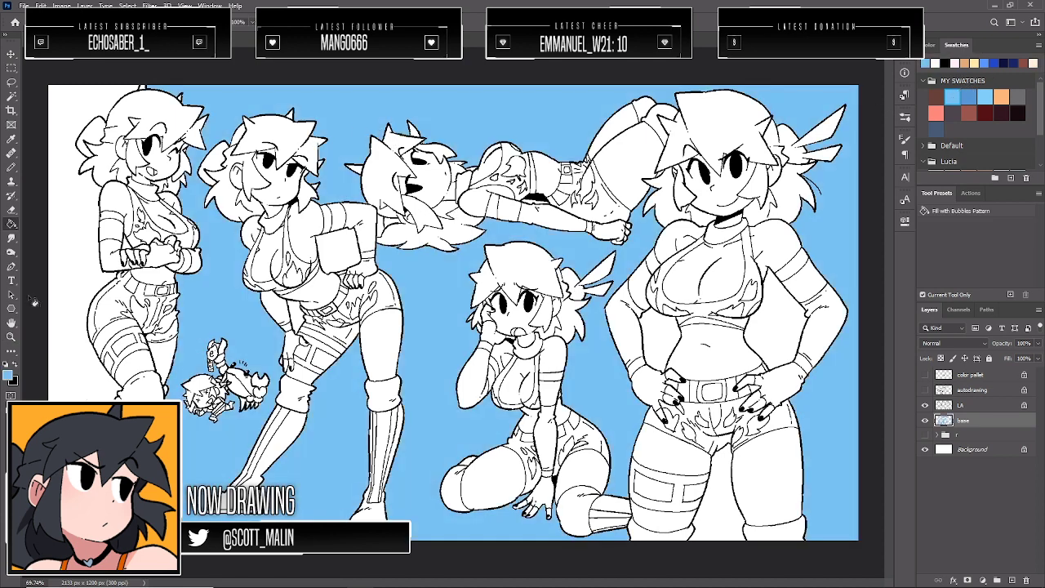
click(71, 394)
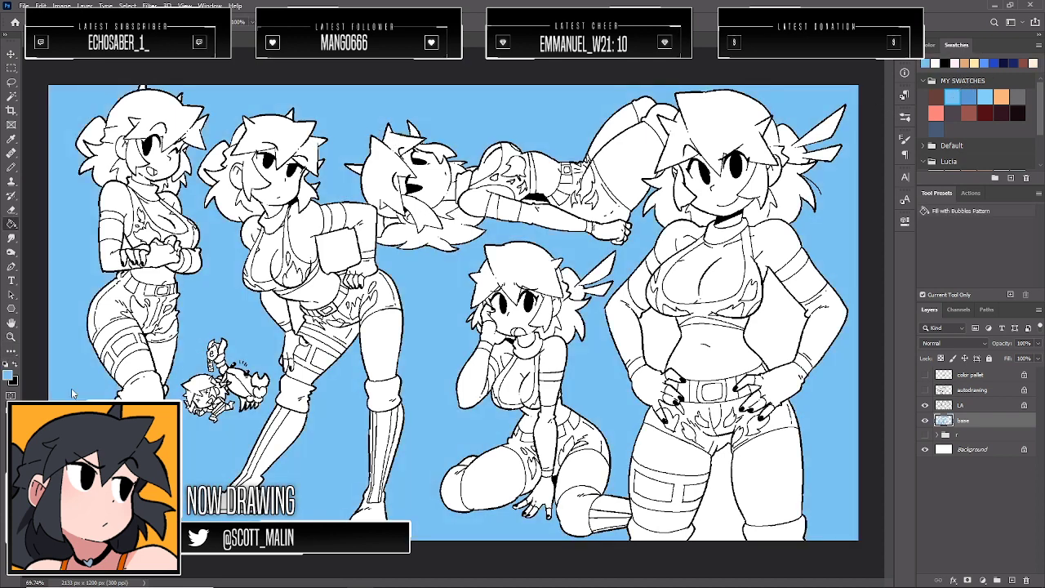
click(10, 336)
mouse_move(315, 335)
mouse_down()
mouse_move(298, 336)
mouse_move(307, 336)
mouse_up()
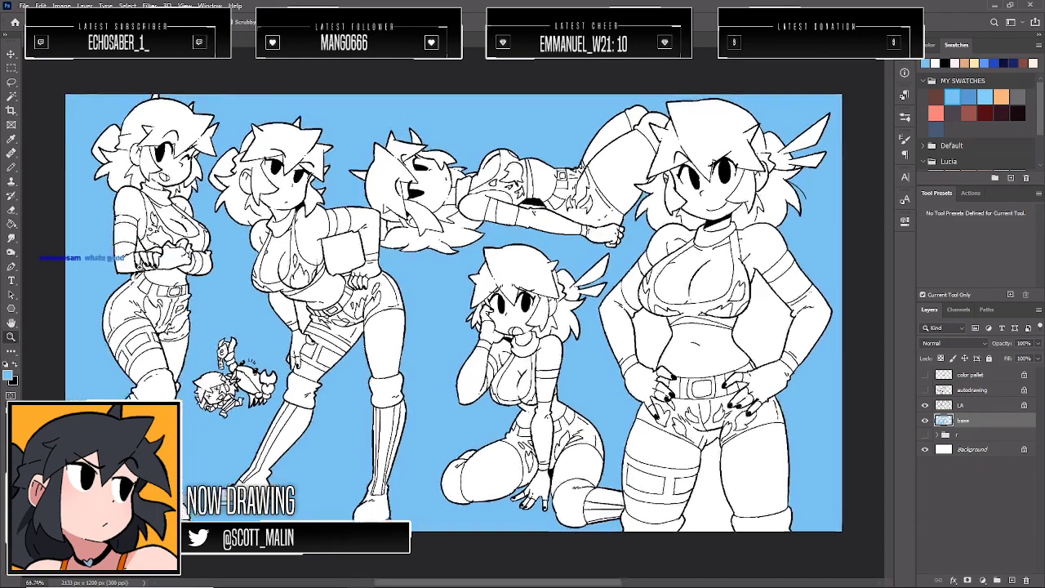
Fill the enclosed background gap between the bent arm and torso of the second standing figure with light blue
drag(96, 251, 182, 256)
key(g)
scroll(373, 377, up, 3)
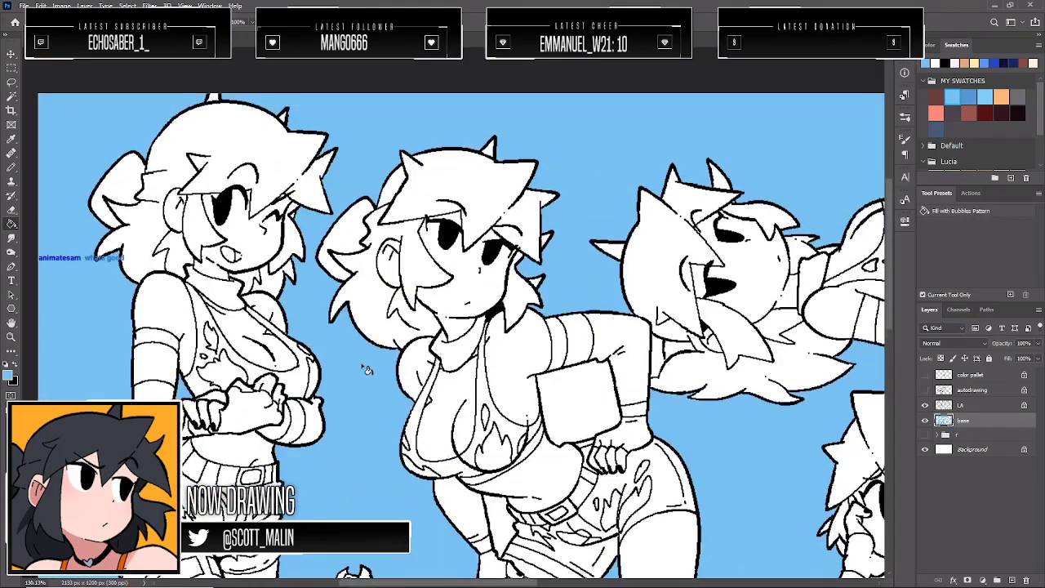
scroll(498, 346, down, 2)
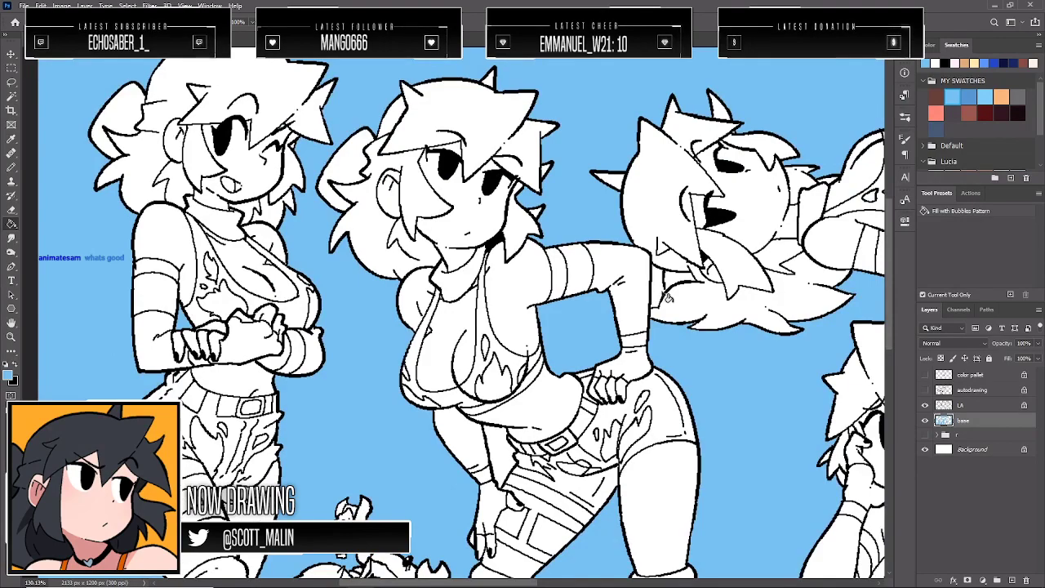
scroll(498, 471, down, 3)
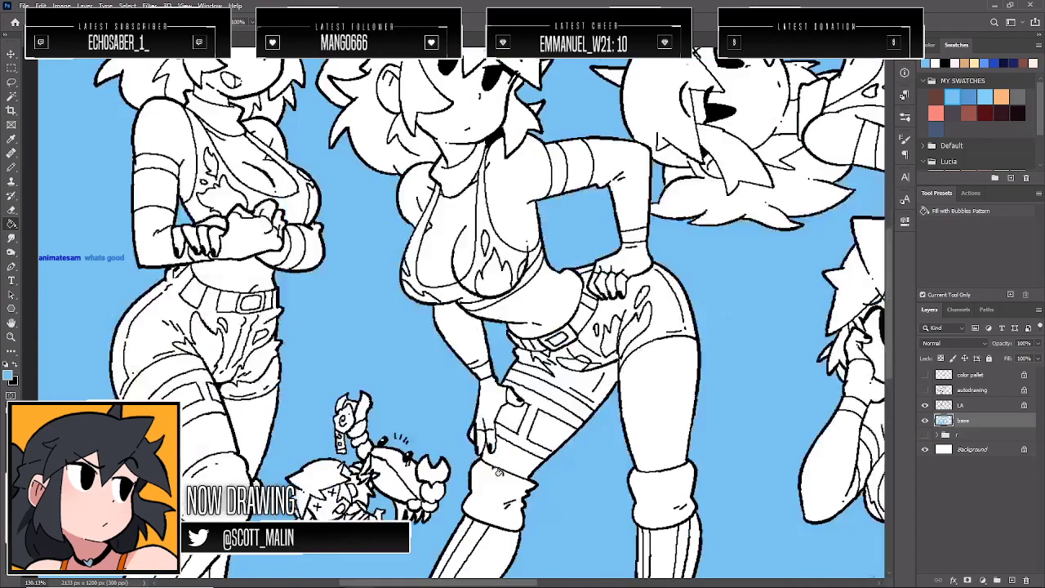
scroll(498, 471, down, 3)
click(10, 339)
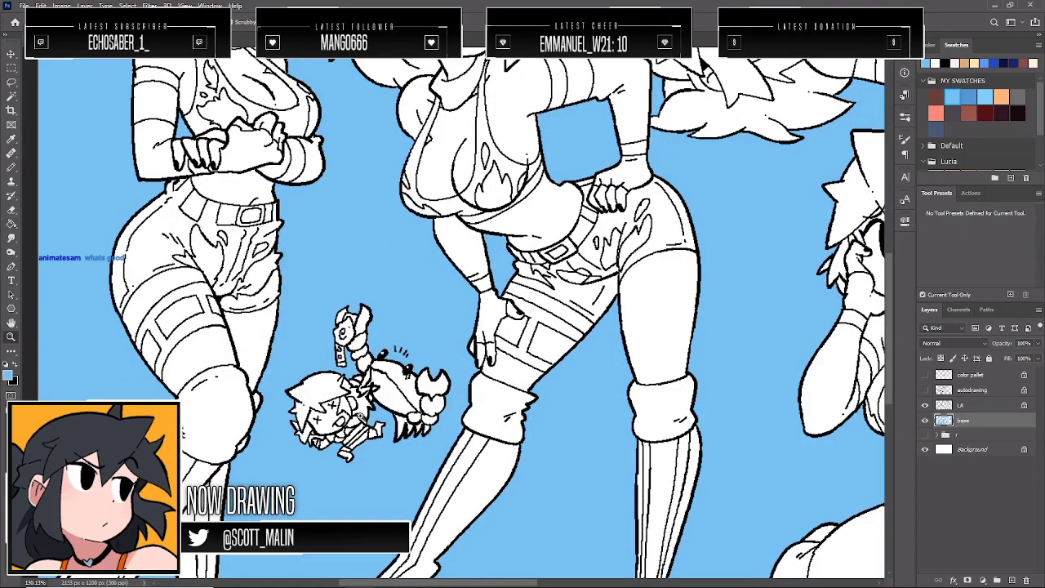
drag(345, 418, 372, 448)
drag(468, 410, 418, 412)
scroll(694, 423, right, 5)
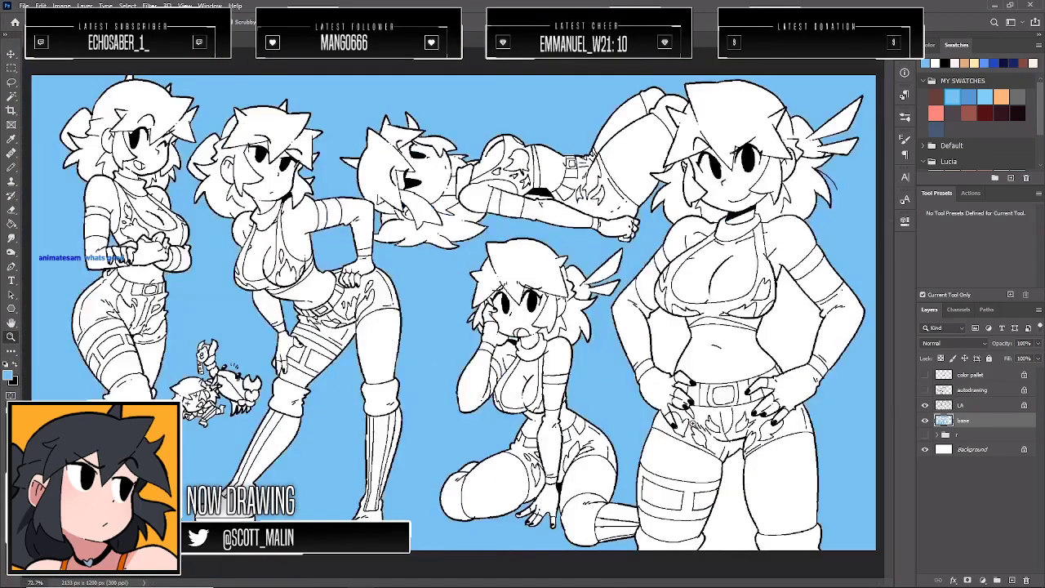
Fill the enclosed background gaps between the large standing figure's arms and waist and between the legs with light blue
scroll(694, 423, up, 4)
key(g)
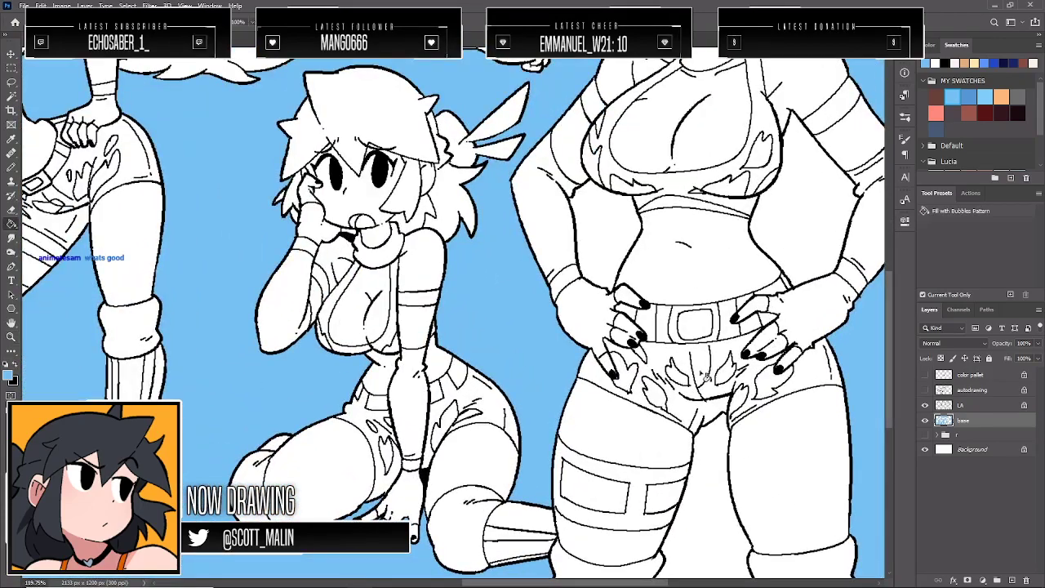
click(608, 234)
click(715, 482)
click(807, 242)
scroll(775, 450, up, 6)
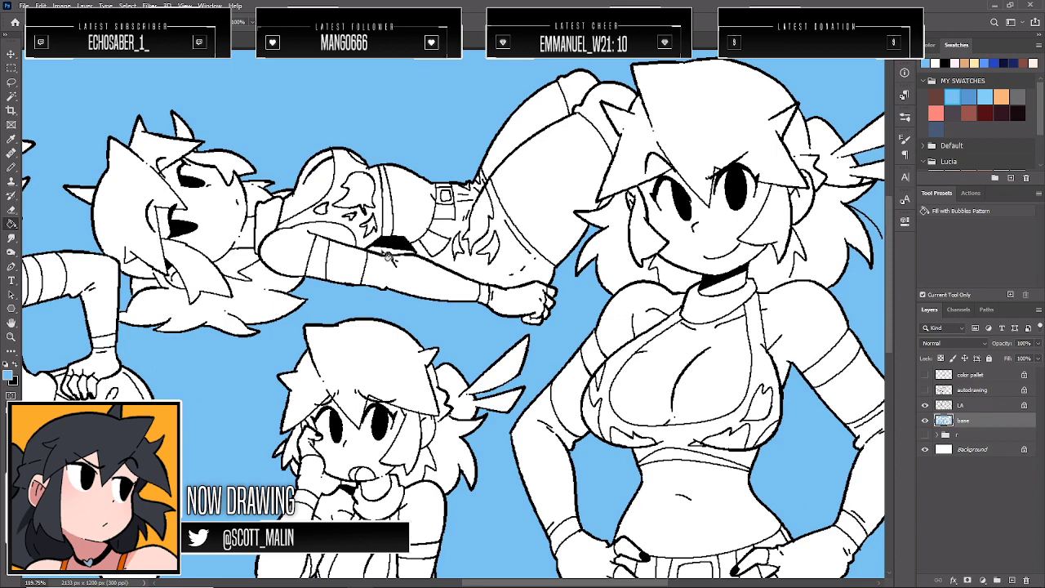
click(11, 337)
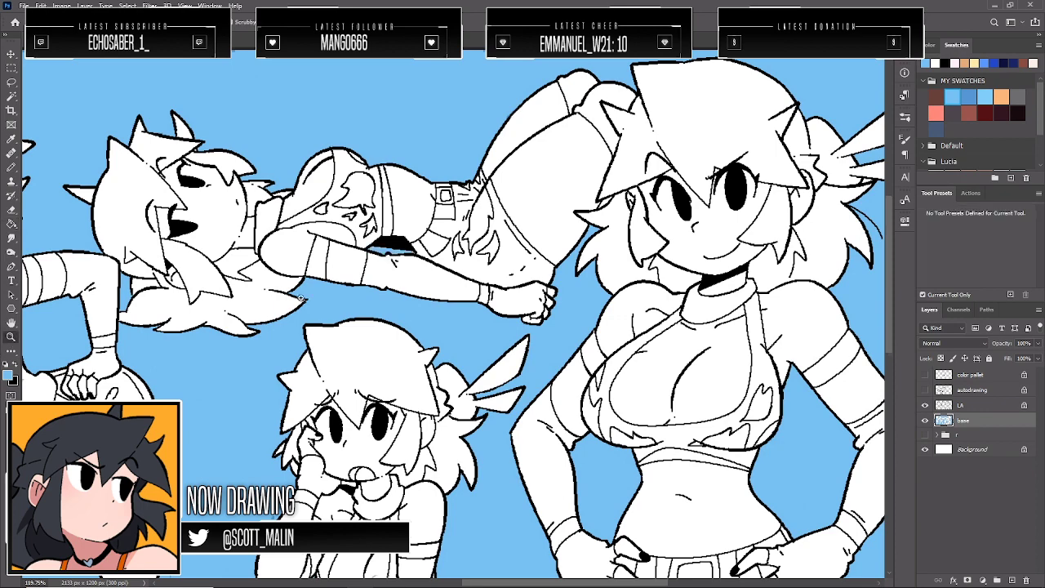
drag(304, 298, 274, 297)
key(g)
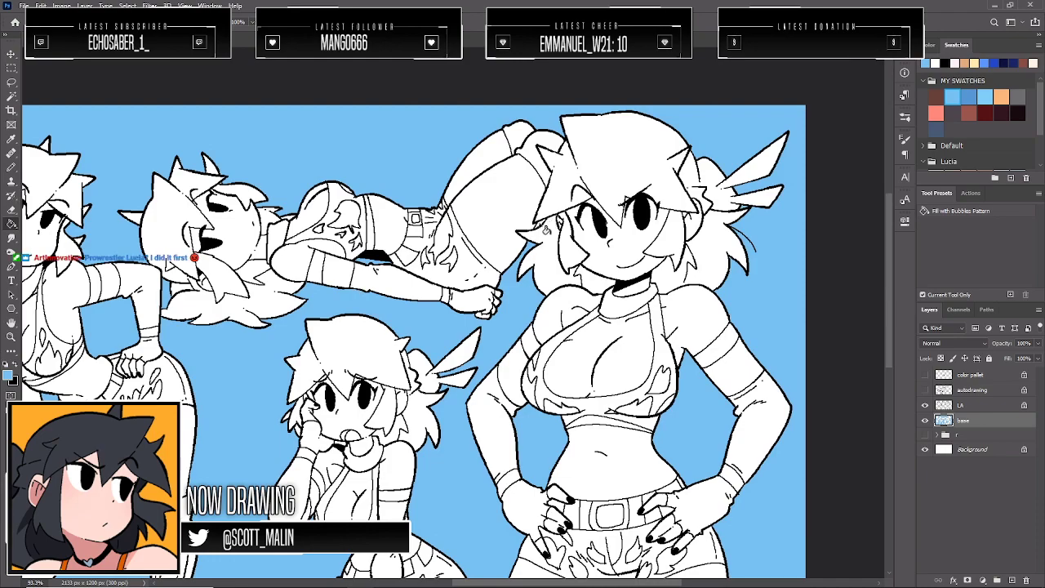
click(12, 336)
drag(477, 261, 457, 262)
drag(564, 266, 562, 267)
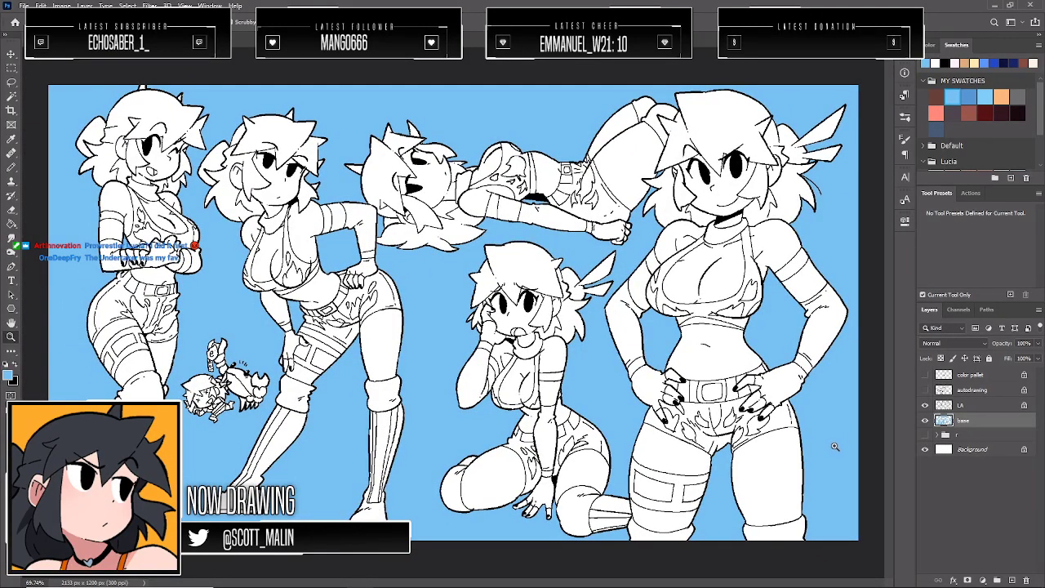
Select the base layer's painted area, clear it, invert the selection, and fill the character silhouettes with light blue
ctrl+click(943, 421)
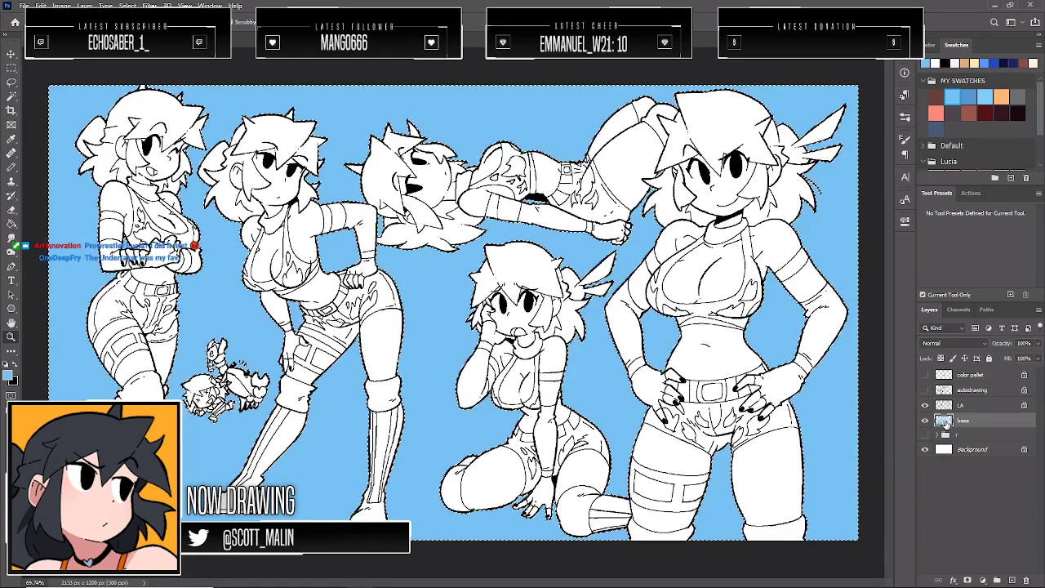
key(Delete)
key(l)
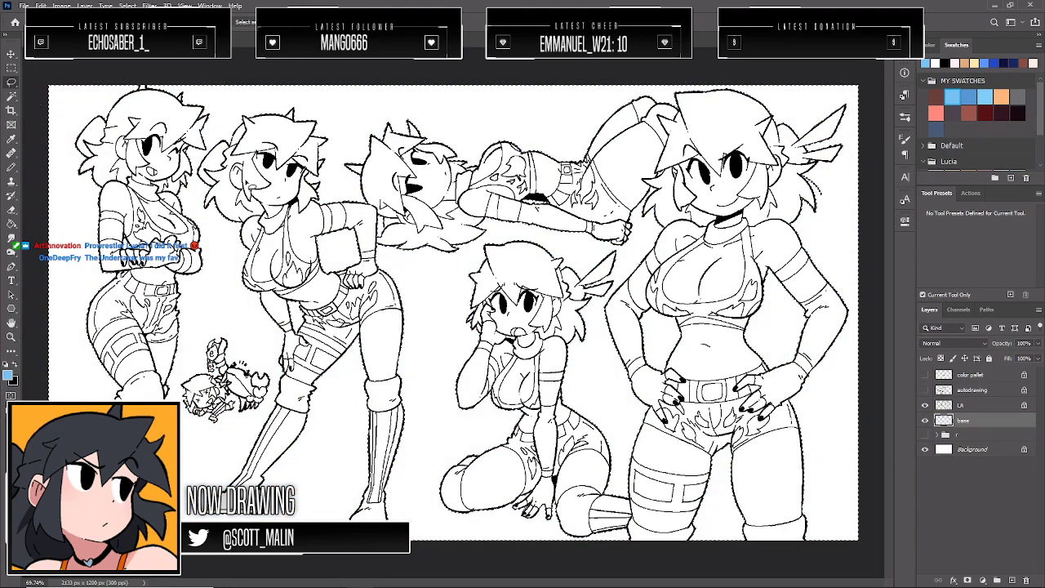
right_click(246, 181)
click(253, 197)
key(alt+BackSpace)
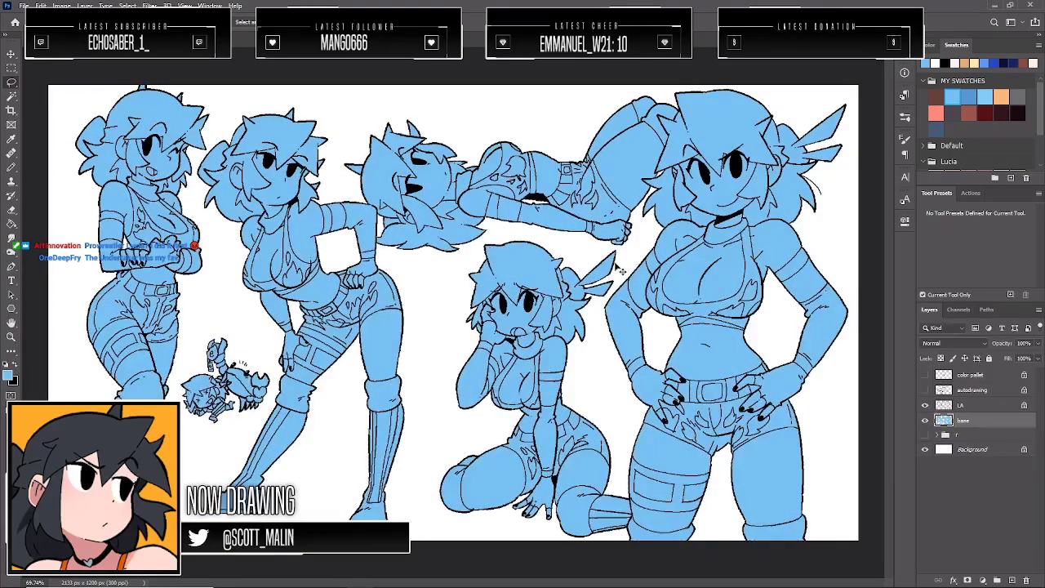
Turn the characters' base fill white with a Hue/Saturation adjustment
key(ctrl+u)
drag(871, 391, 897, 391)
click(967, 281)
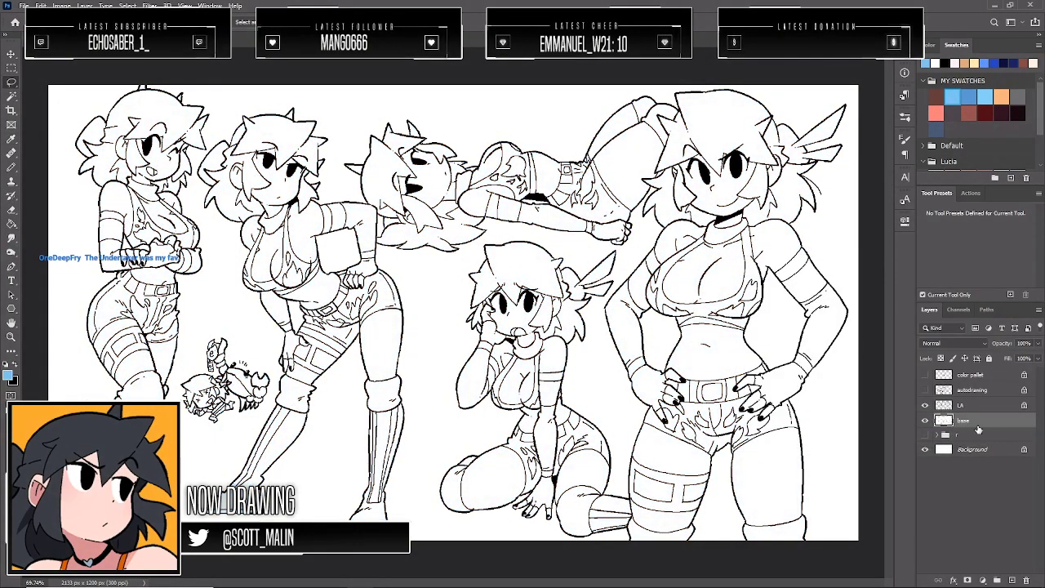
Put the base layer in a new group masked to the character silhouettes and name the group base
drag(996, 421, 996, 580)
click(967, 580)
double_click(988, 420)
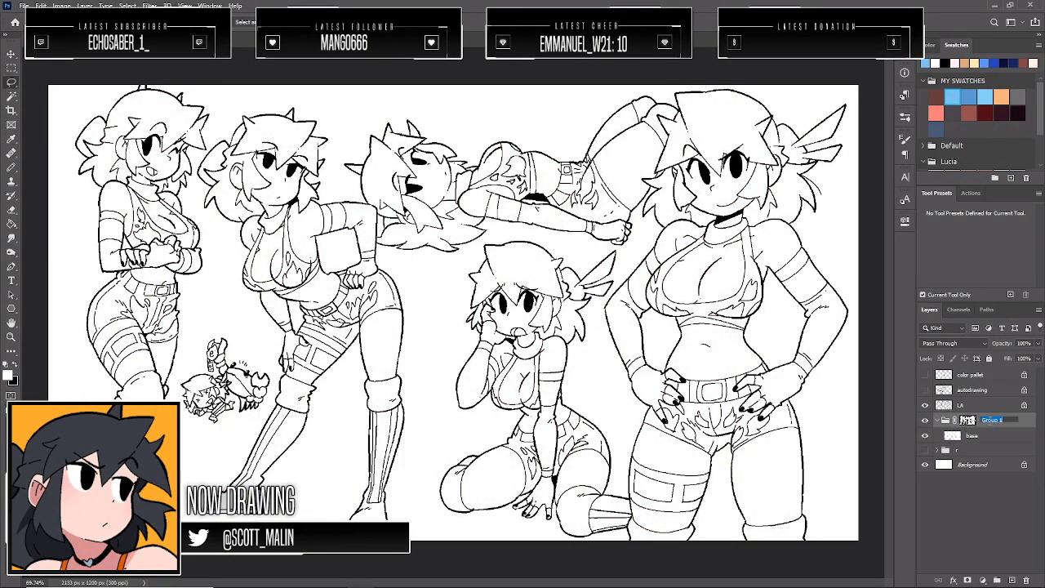
text(base)
Add a new layer named sh above the base layer inside the masked group
click(988, 435)
click(1012, 579)
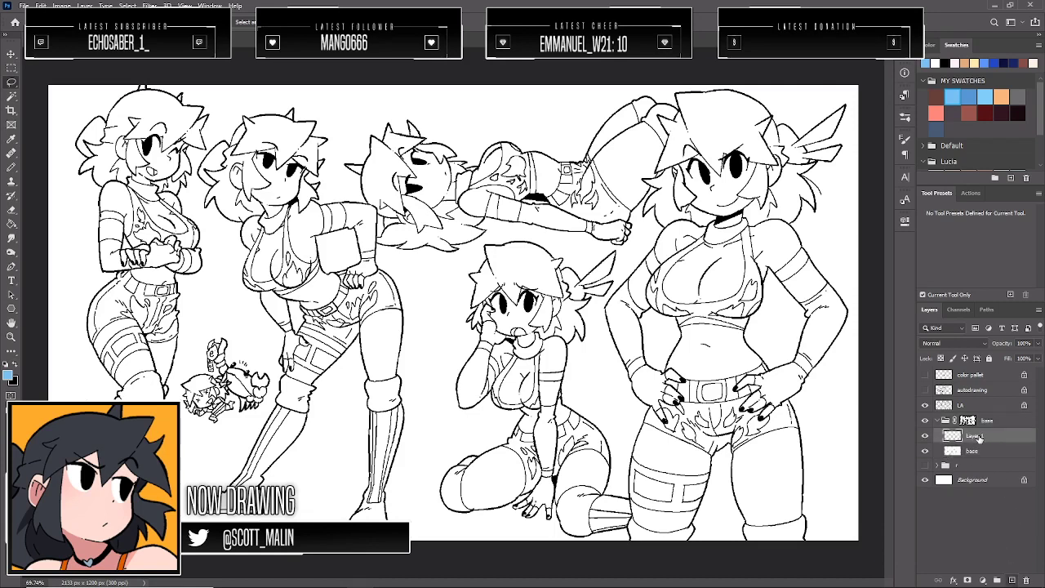
double_click(975, 436)
text(sh)
key(Return)
Add a layer beneath the base group, fill it with light blue, and lower its opacity to about 20%
click(977, 468)
key(alt+bracketleft)
key(alt+bracketleft)
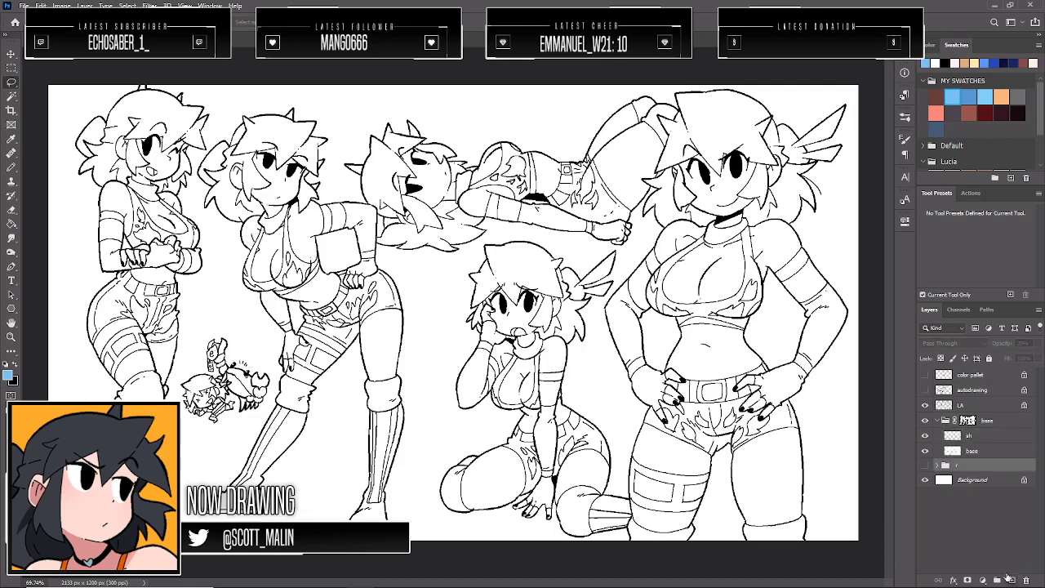
click(1011, 579)
key(alt+BackSpace)
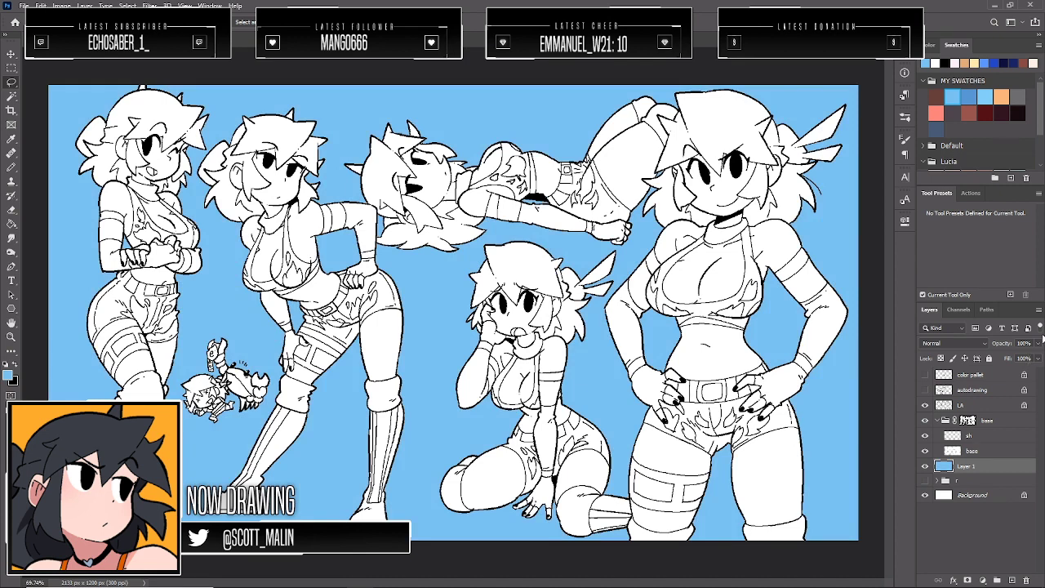
click(1037, 344)
drag(1001, 359, 997, 356)
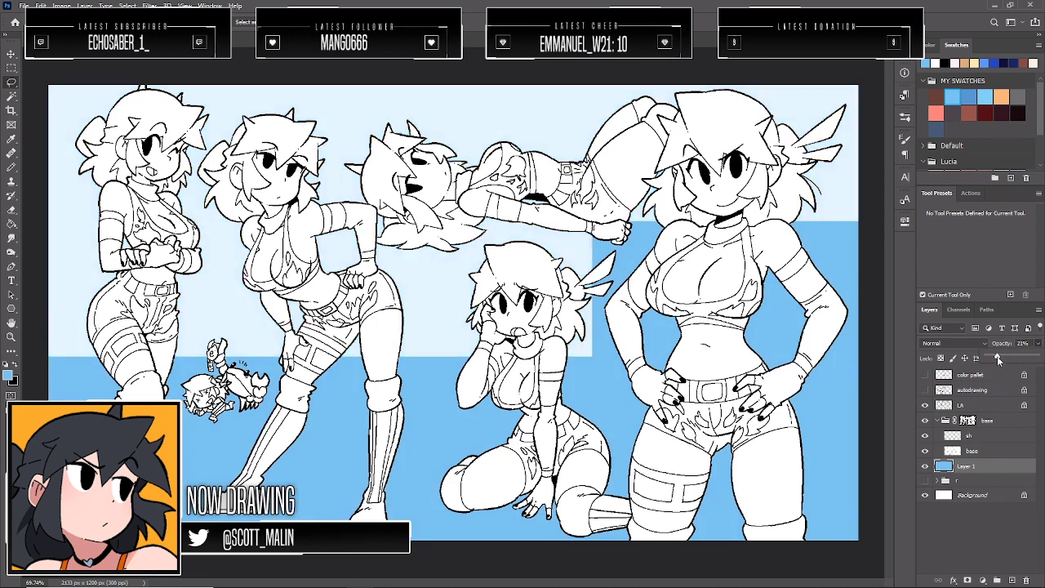
On the sh layer, fill the hair behind the first standing figure's neck with light blue shadow
click(980, 441)
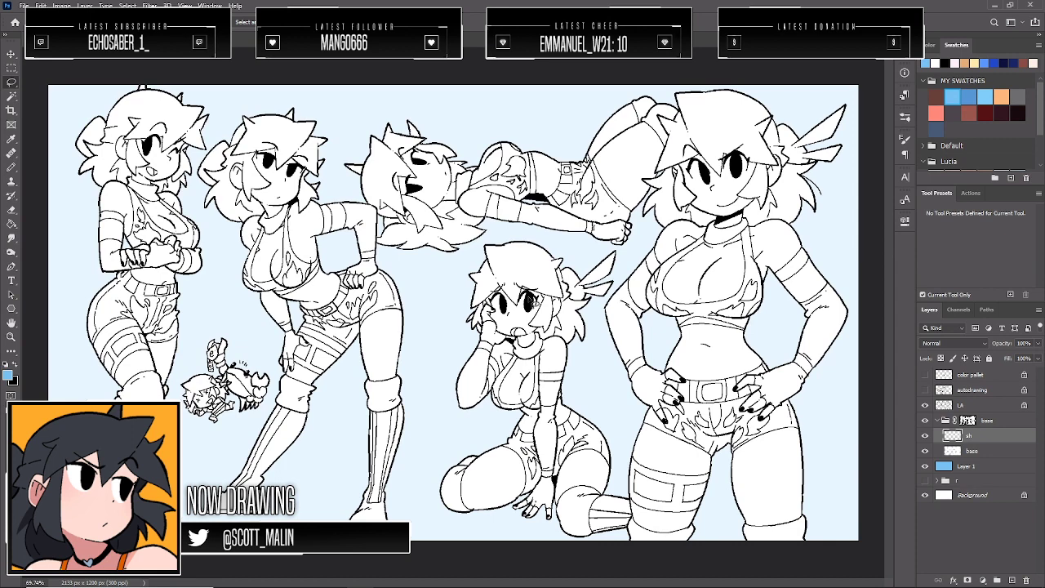
click(11, 336)
drag(476, 306, 458, 315)
drag(164, 195, 207, 237)
key(b)
key(g)
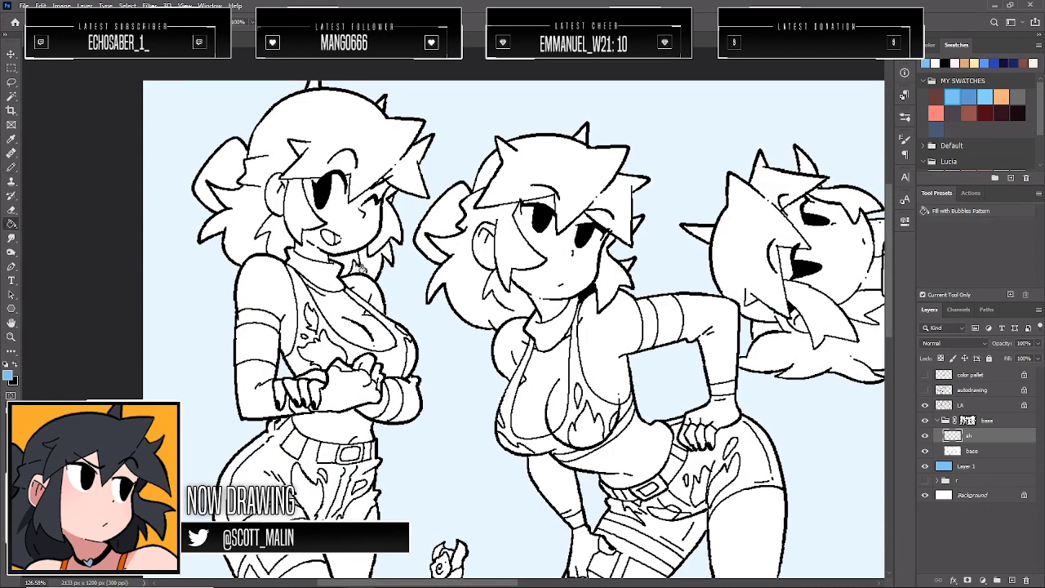
click(350, 265)
click(372, 269)
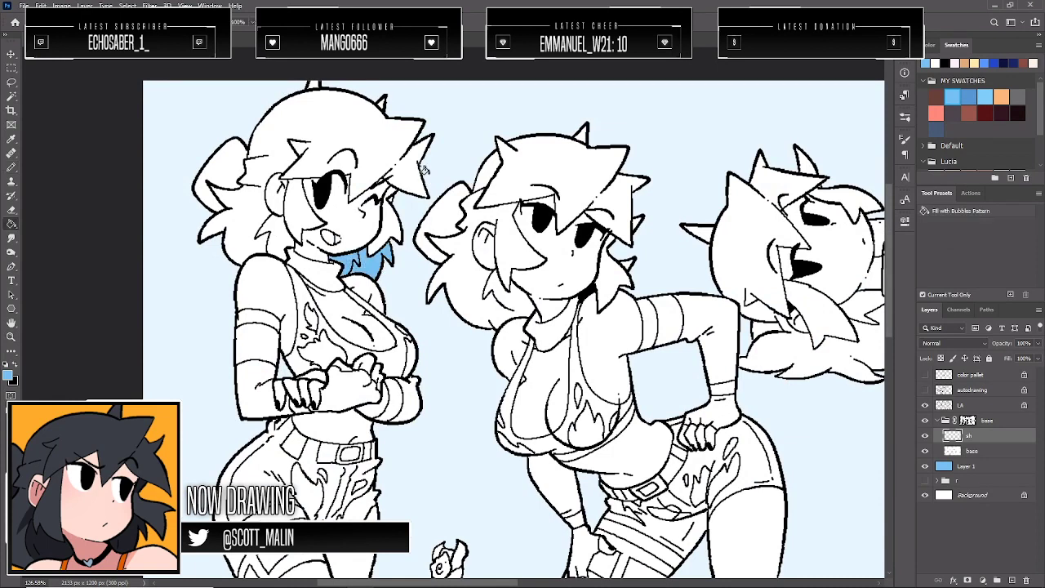
key(b)
key(g)
click(287, 225)
Outline and fill light blue shadows on the first figure's neck, collar, and upper chest beneath the chin
key(b)
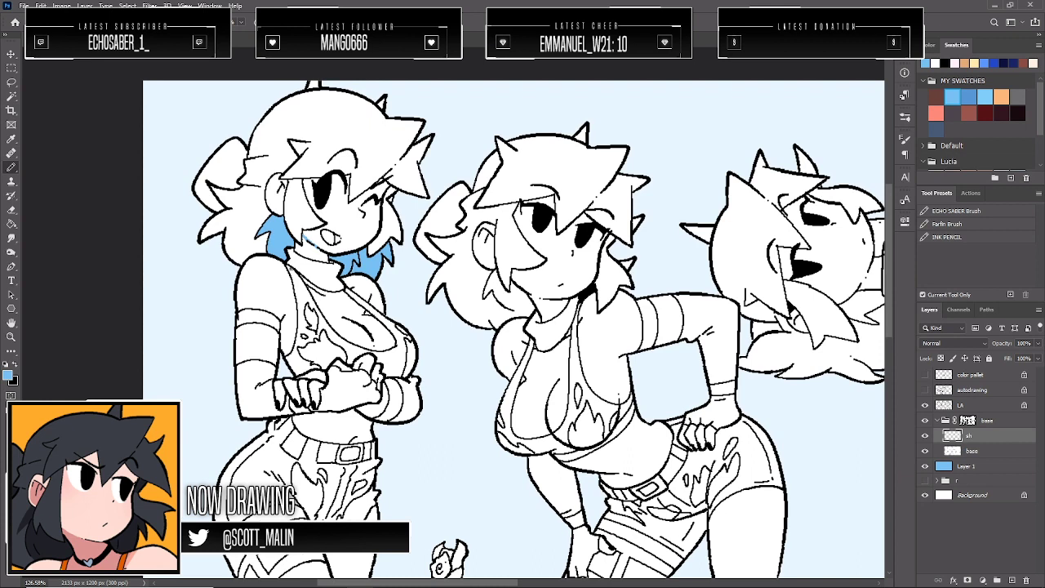
mouse_move(325, 295)
mouse_down()
mouse_move(346, 306)
mouse_move(347, 290)
mouse_up()
key(g)
click(335, 295)
click(324, 270)
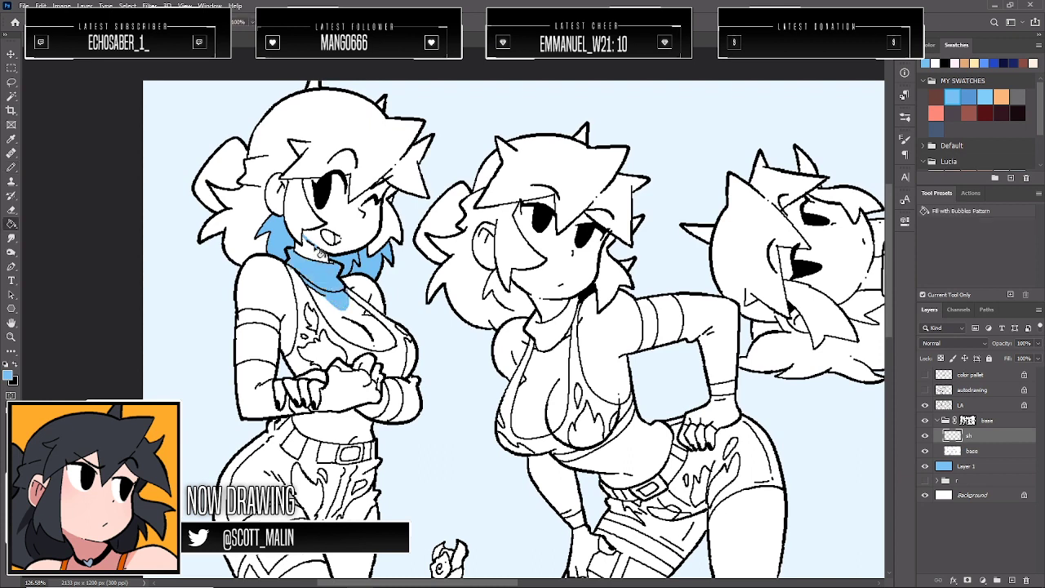
click(325, 255)
Add light blue shadows beside the first figure's winking eye and along the lower edge of the hair bun
key(b)
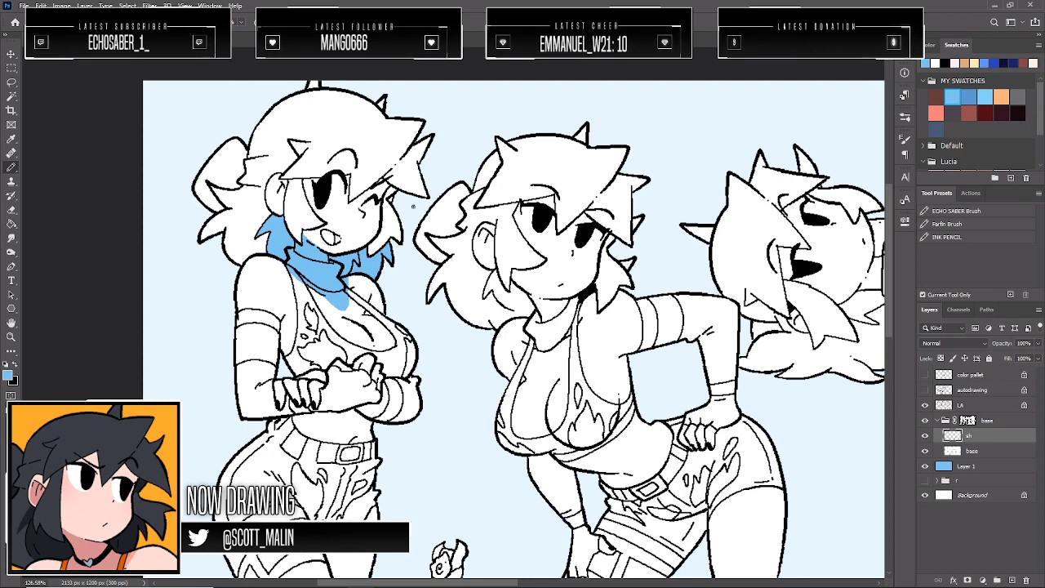
key(g)
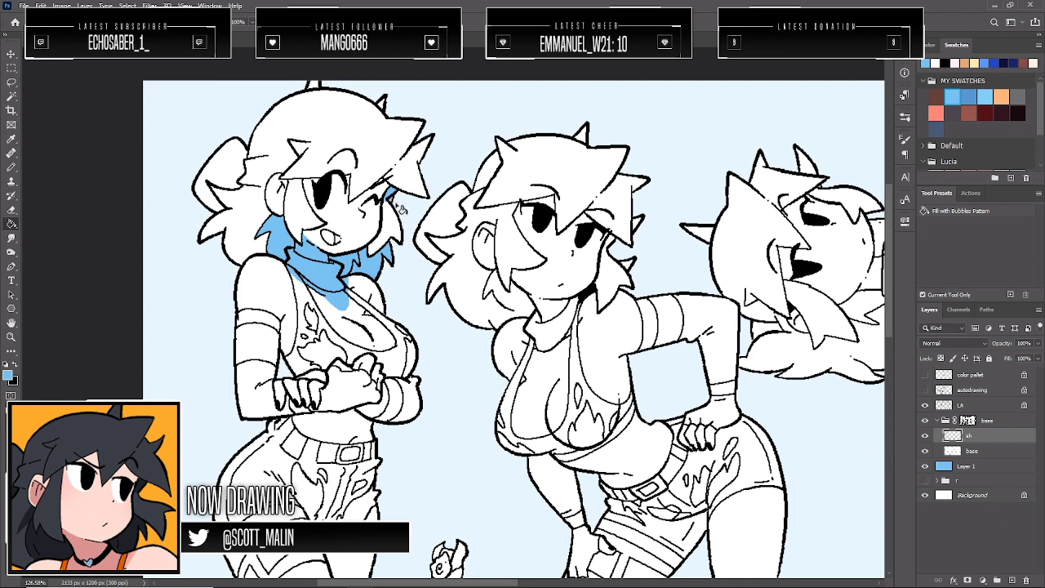
key(b)
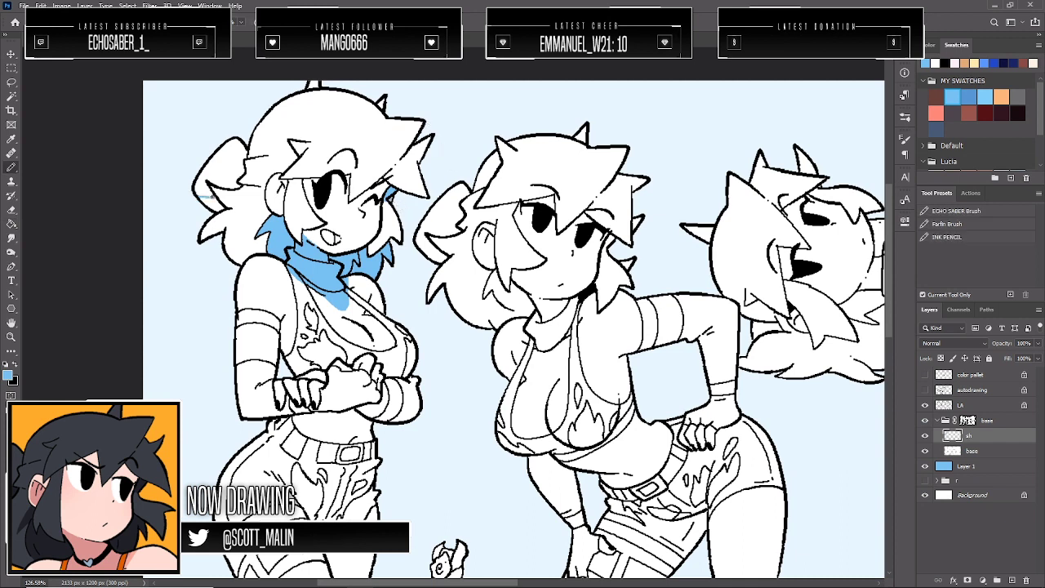
key(g)
click(232, 181)
click(219, 201)
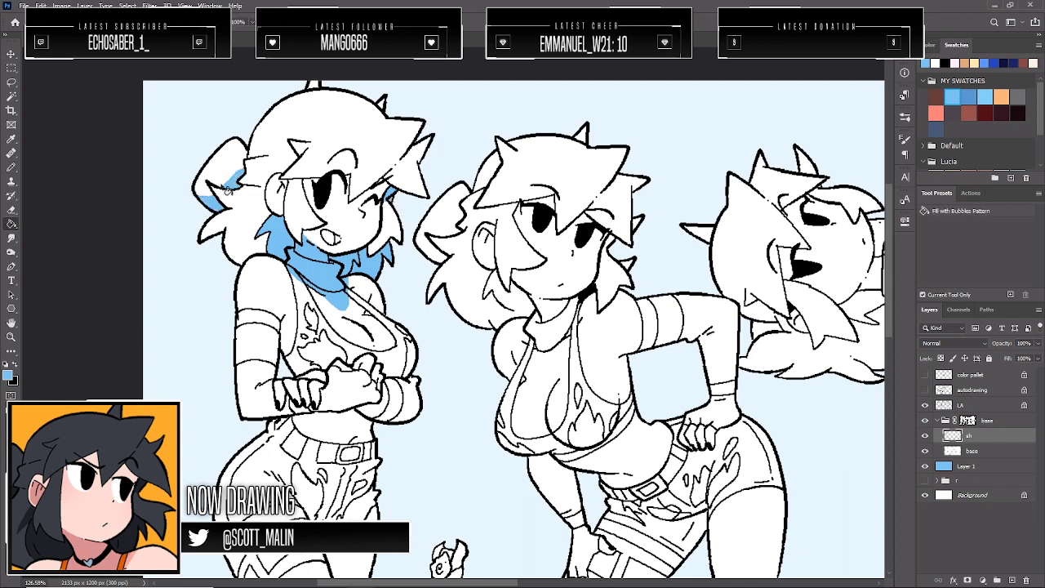
Outline and fill light blue shadows on the first figure's torso side, bare waist, and upper edge of the shorts
scroll(282, 366, down, 3)
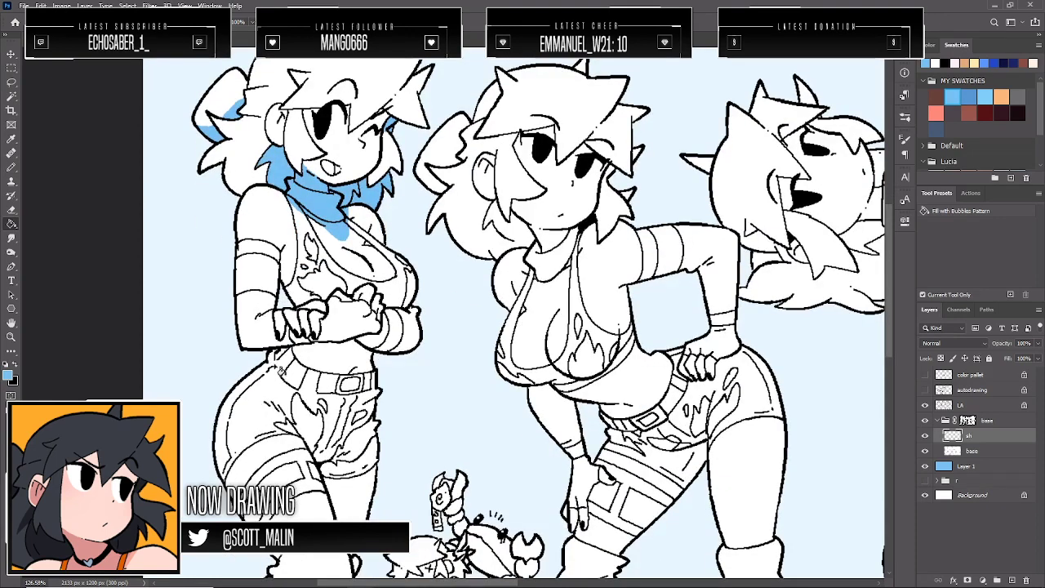
key(b)
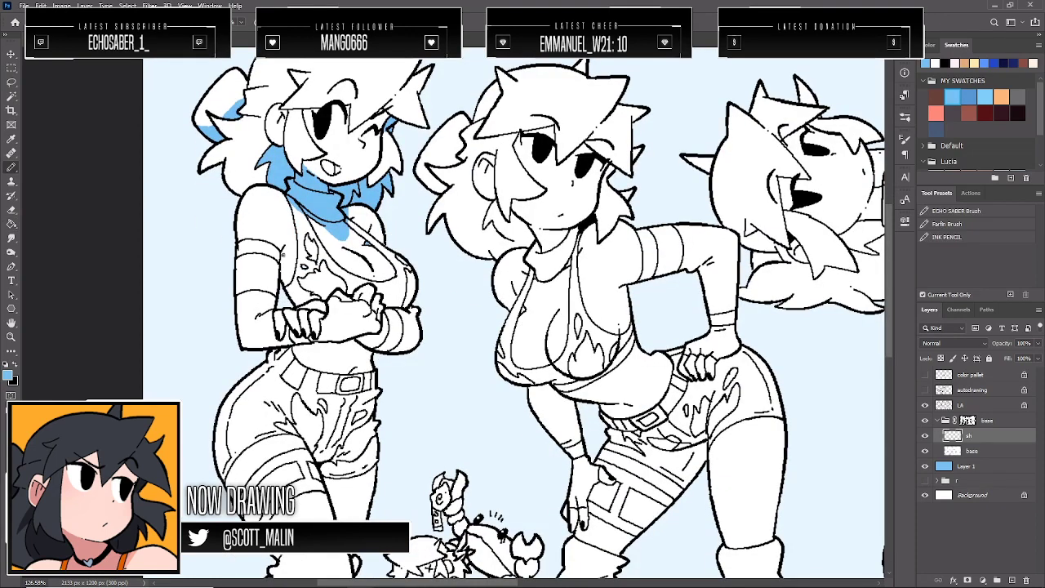
drag(303, 300, 292, 256)
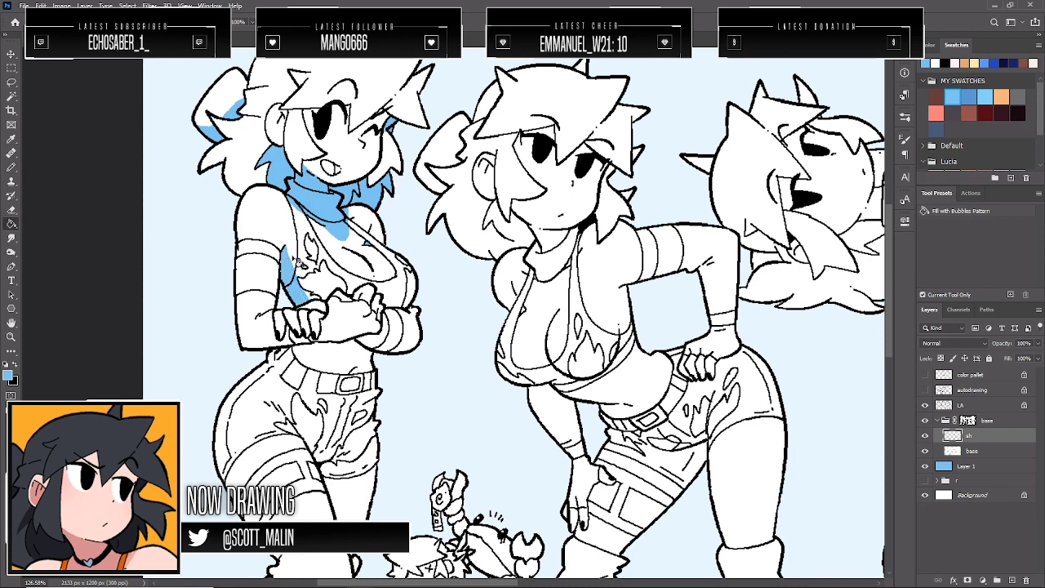
drag(252, 374, 370, 359)
key(g)
click(311, 359)
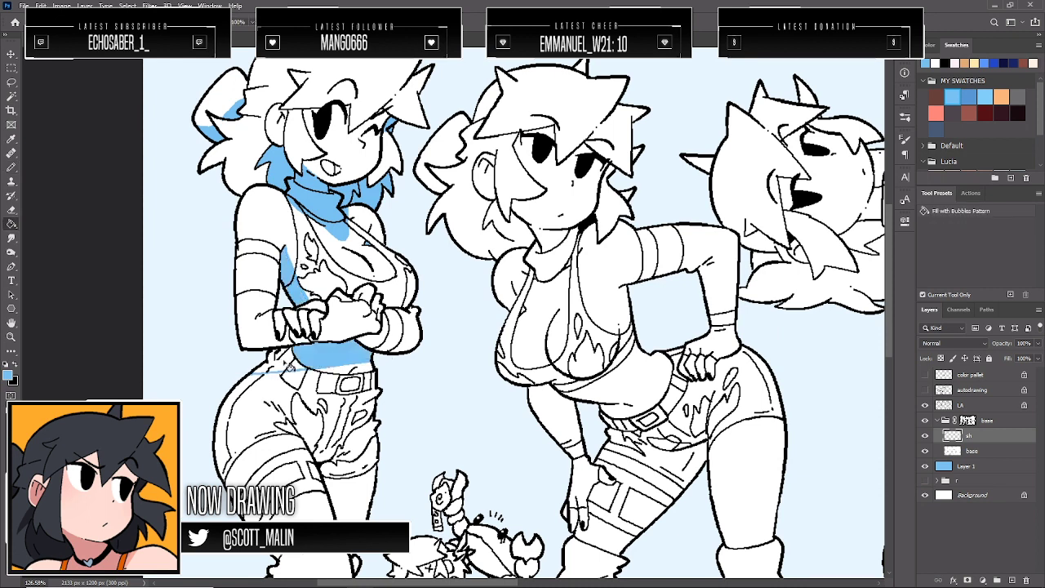
click(282, 364)
Shade the underside of the first figure's folded forearm with light blue
key(b)
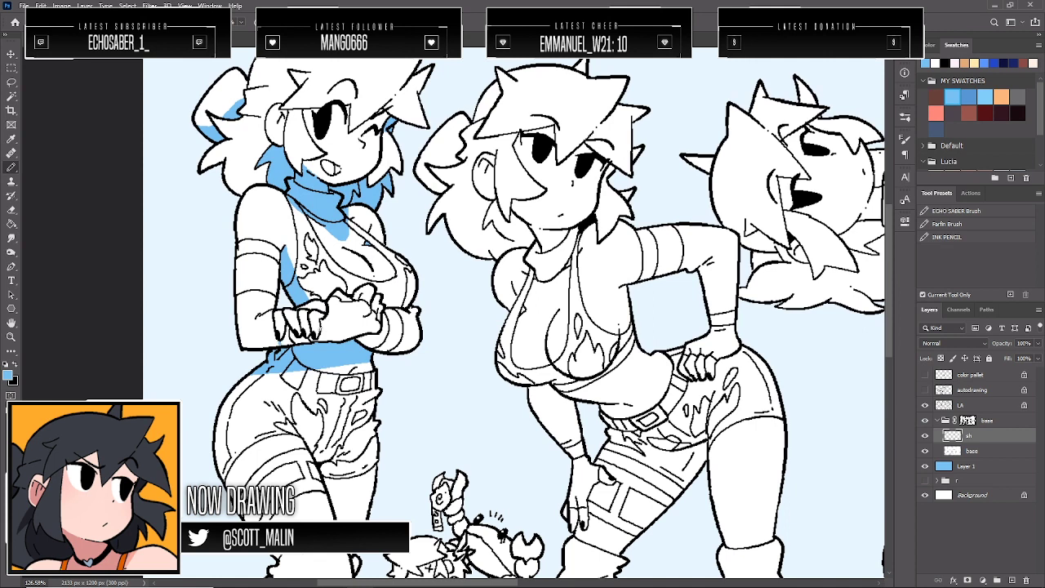
key(g)
click(310, 342)
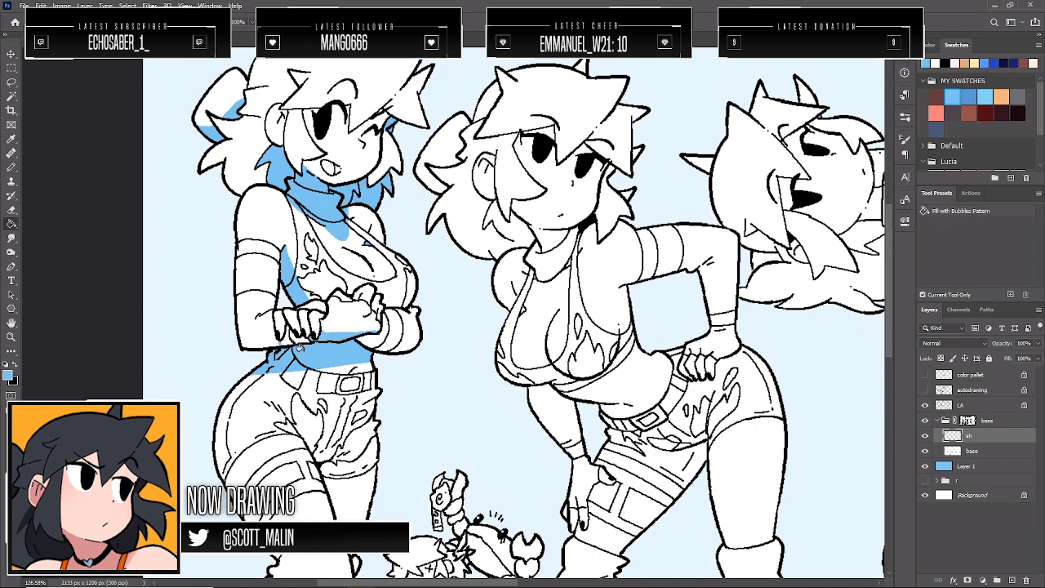
key(b)
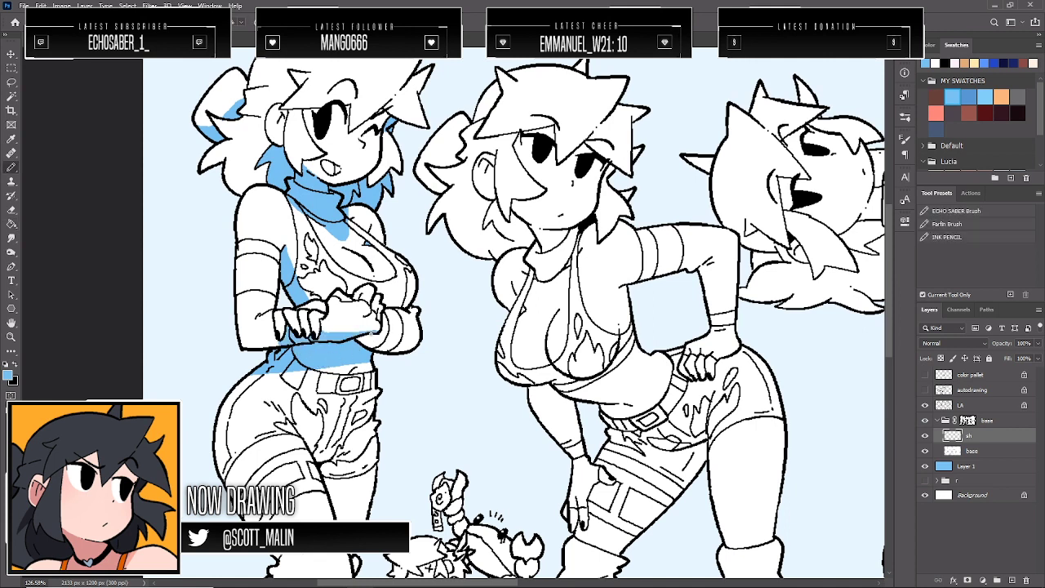
Fill light blue shadows under the first figure's far forearm and along the underside of the near elbow
key(g)
click(404, 351)
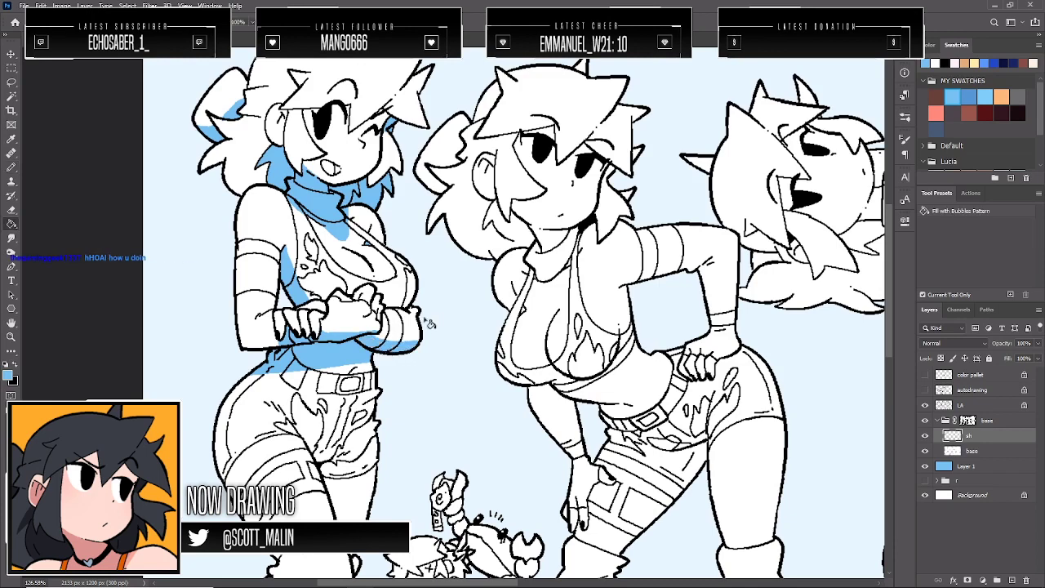
key(b)
drag(244, 346, 271, 340)
key(g)
click(266, 344)
Outline and fill a light blue shadow in the crook of the first figure's bent near arm
key(b)
drag(272, 299, 275, 291)
key(g)
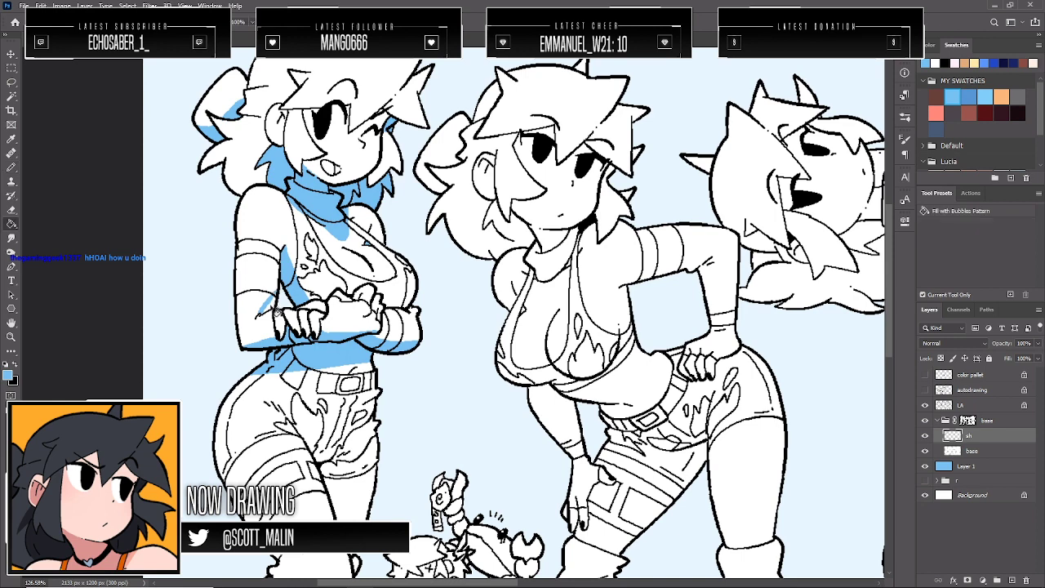
click(272, 307)
Add small light blue shadows around the first figure's belt, shorts side, and crotch, discarding the extra stroke on the shorts
key(b)
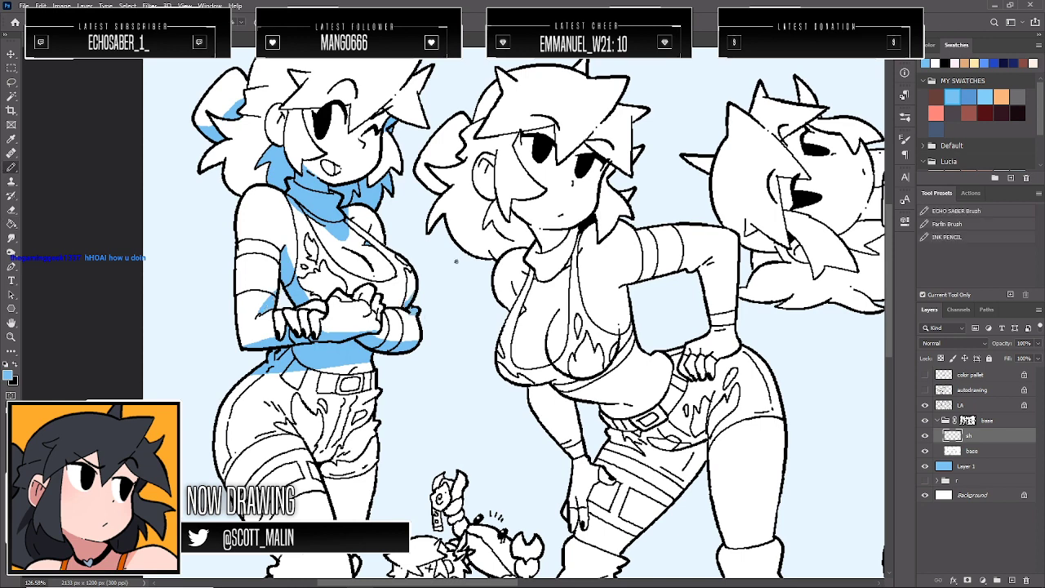
scroll(452, 256, down, 2)
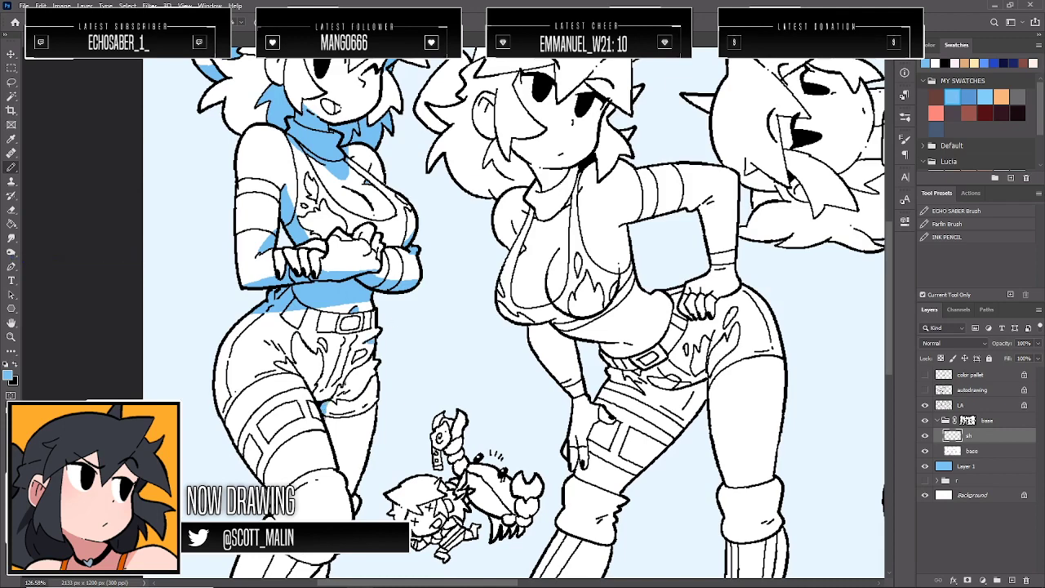
scroll(343, 381, down, 2)
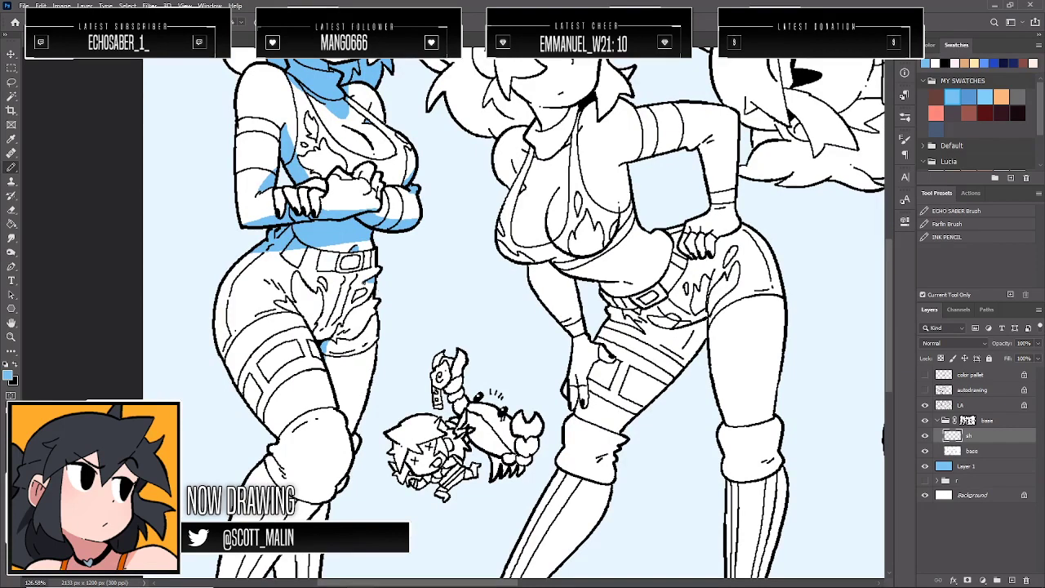
drag(340, 303, 369, 285)
key(ctrl+z)
key(ctrl+z)
key(ctrl+shift+z)
Outline and fill a light blue shadow along the first figure's outer hip and strapped thigh, and trim its inner edge
scroll(458, 278, down, 2)
scroll(458, 288, down, 2)
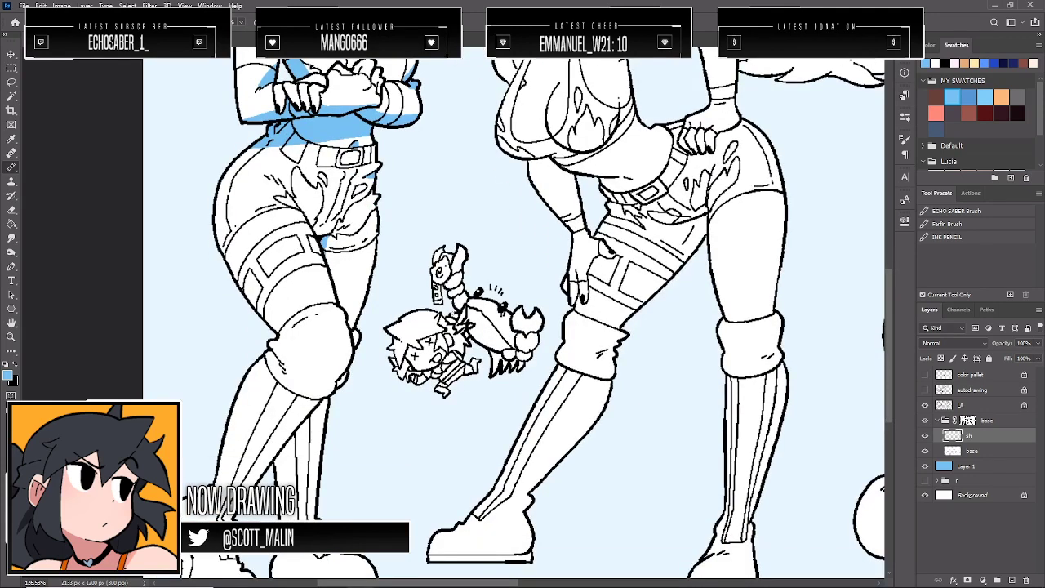
drag(224, 227, 258, 283)
key(ctrl+z)
mouse_move(221, 181)
mouse_down()
mouse_move(245, 270)
mouse_move(285, 323)
mouse_up()
key(g)
click(225, 225)
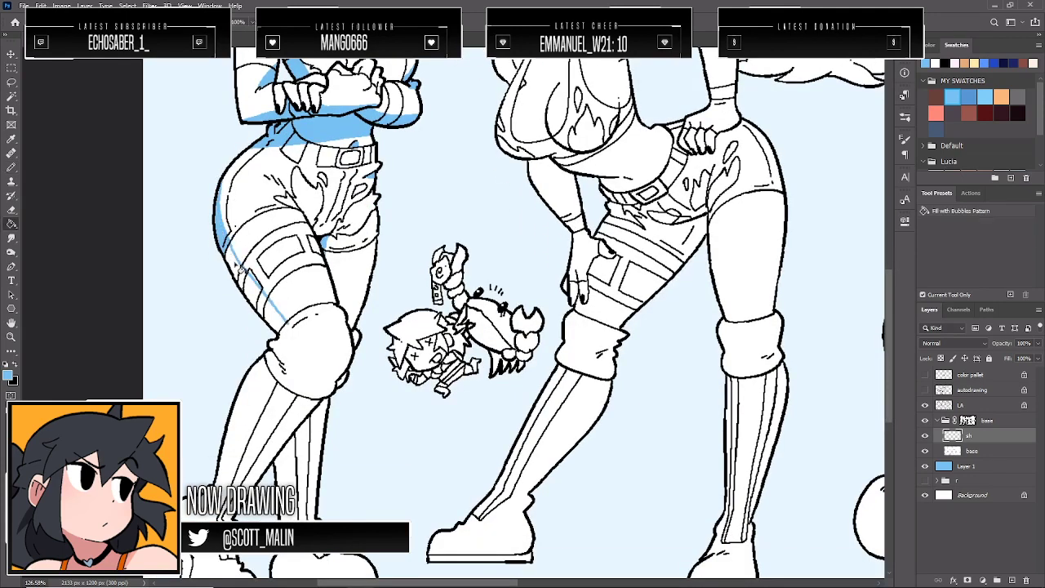
click(239, 265)
click(270, 309)
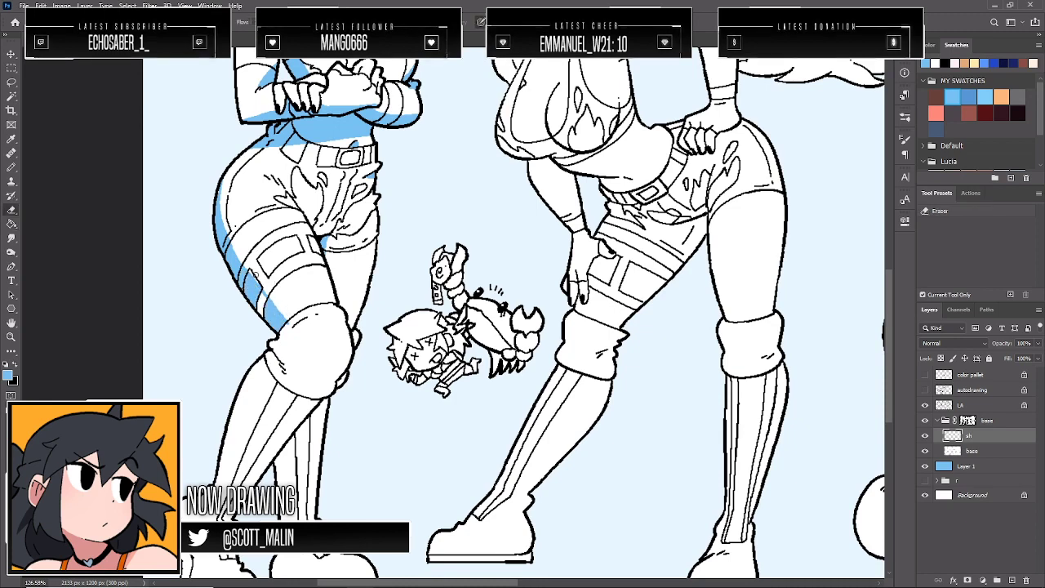
key(e)
mouse_move(228, 191)
mouse_down()
mouse_move(243, 259)
mouse_move(307, 342)
mouse_up()
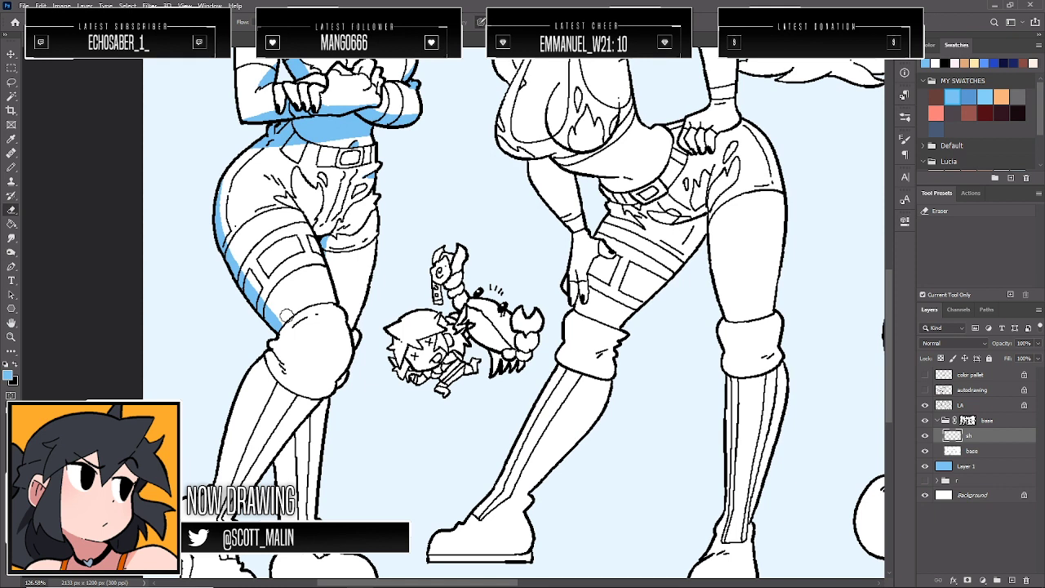
Shade the top fold and underside of the first figure's front knee pad and the calf below with light blue
key(b)
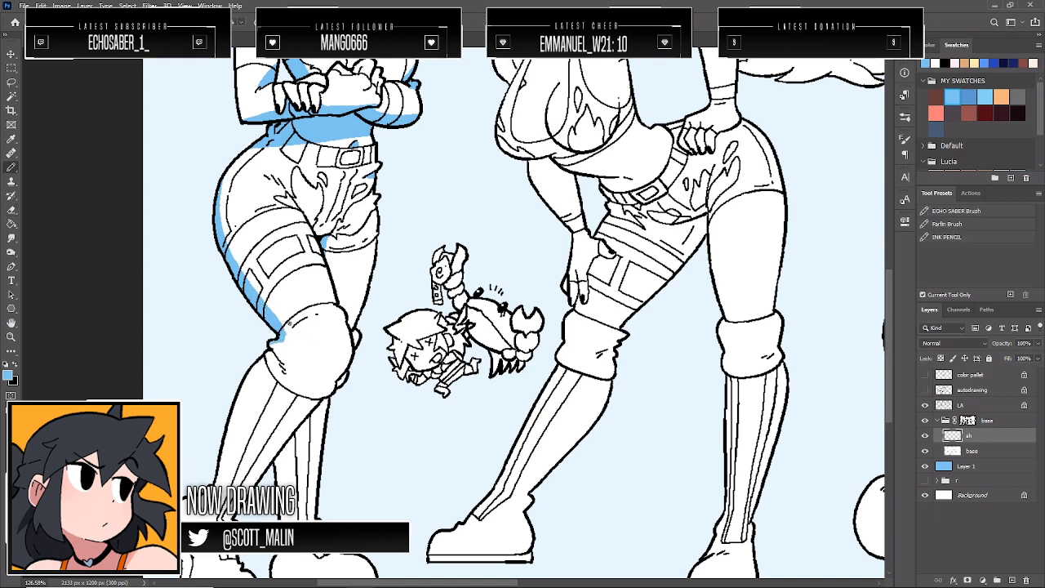
drag(351, 356, 309, 380)
key(g)
click(309, 390)
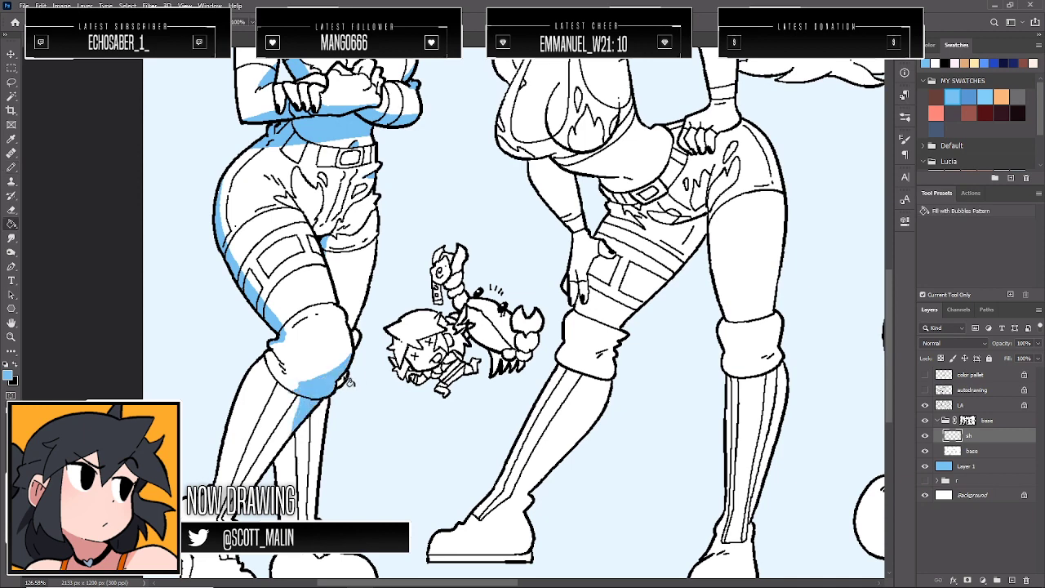
Fill a light blue cast shadow across the first figure's rear lower leg beneath the front knee
key(b)
scroll(346, 351, down, 2)
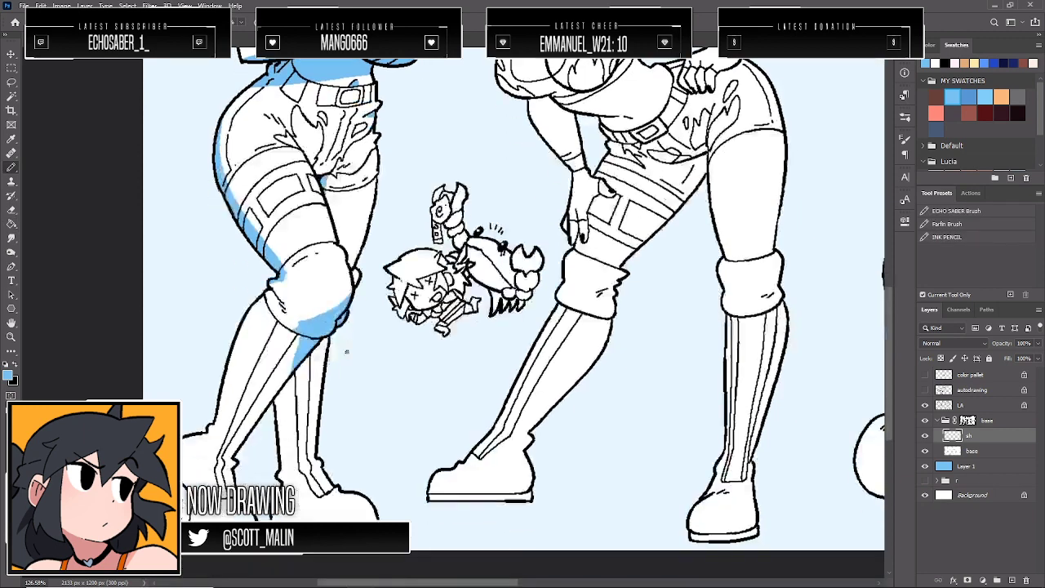
key(g)
click(305, 392)
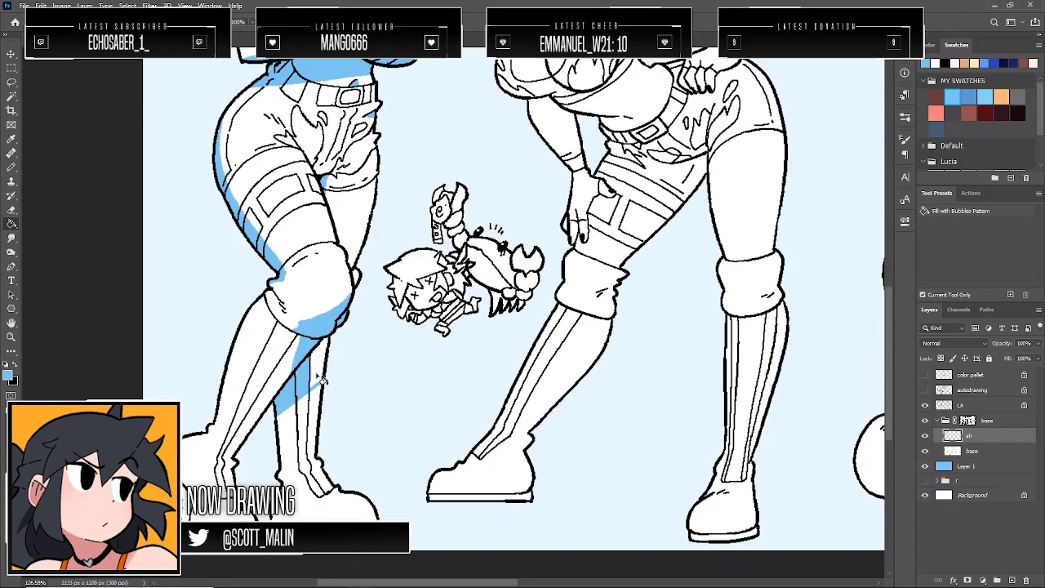
click(321, 378)
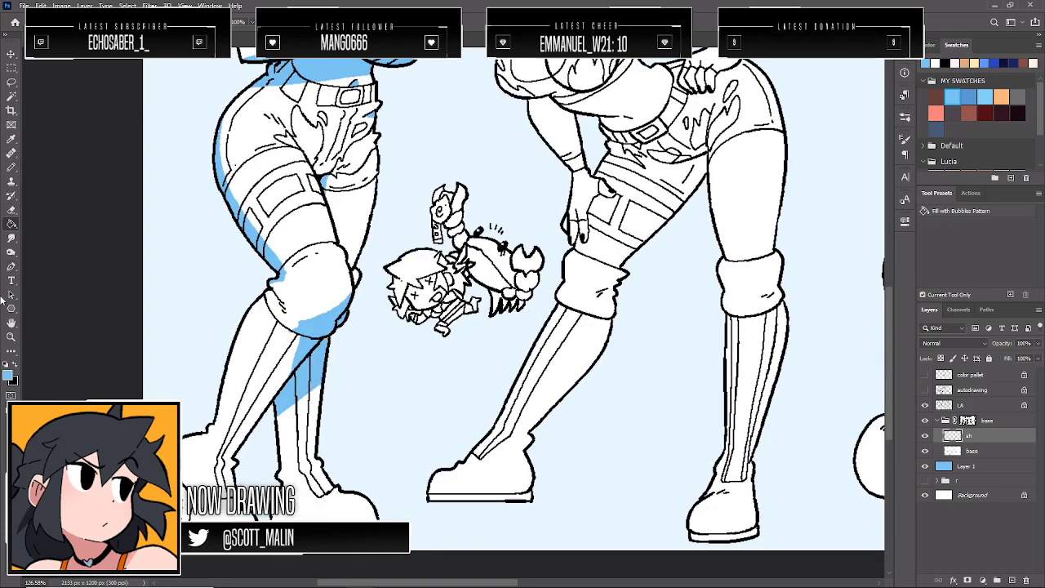
Paint light blue shadows at the ankles of both of the first figure's shoes
click(11, 337)
drag(474, 239, 406, 188)
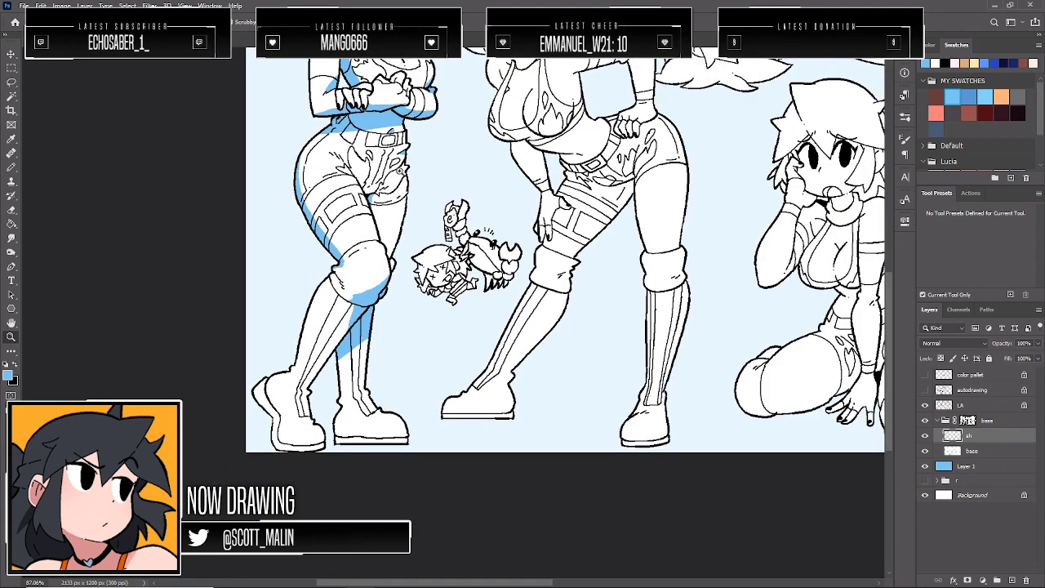
drag(341, 151, 367, 173)
drag(441, 226, 422, 220)
drag(498, 267, 496, 258)
scroll(570, 289, down, 1)
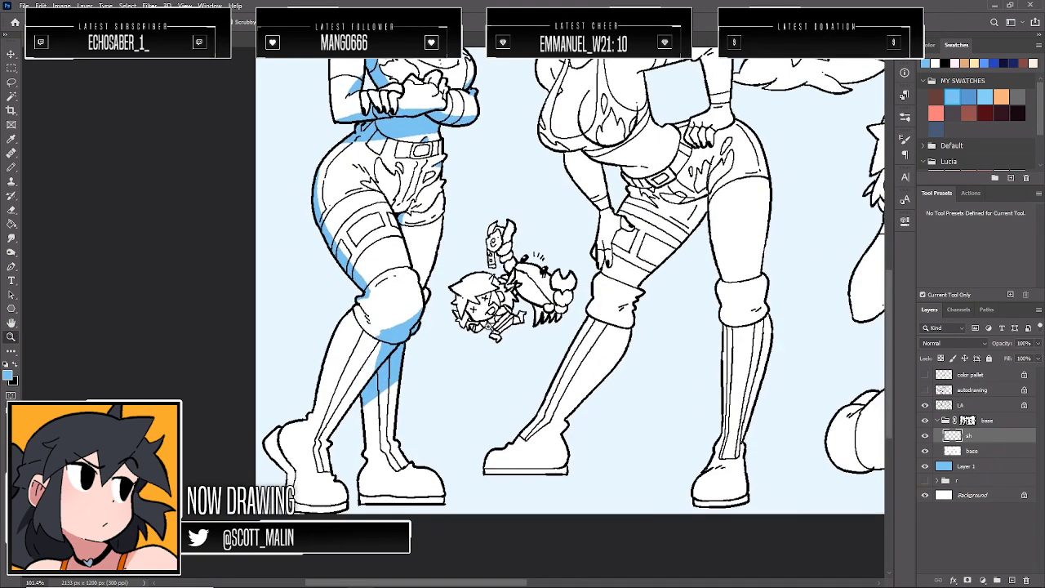
key(b)
drag(329, 462, 313, 483)
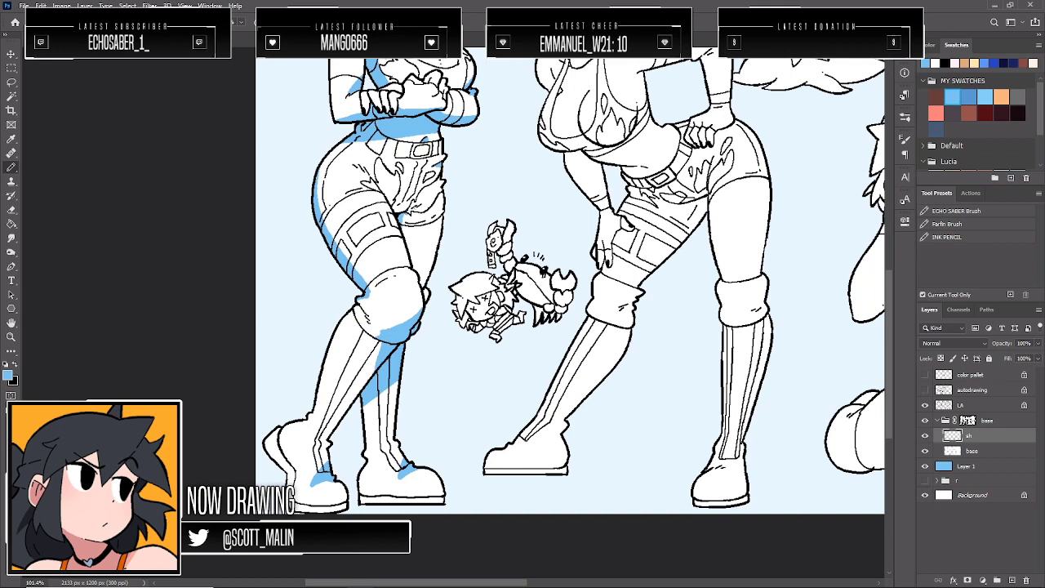
Outline and fill a light blue shadow over the first figure's rear shorts leg and thigh
drag(407, 212, 444, 183)
key(g)
click(427, 208)
click(433, 223)
click(431, 243)
key(b)
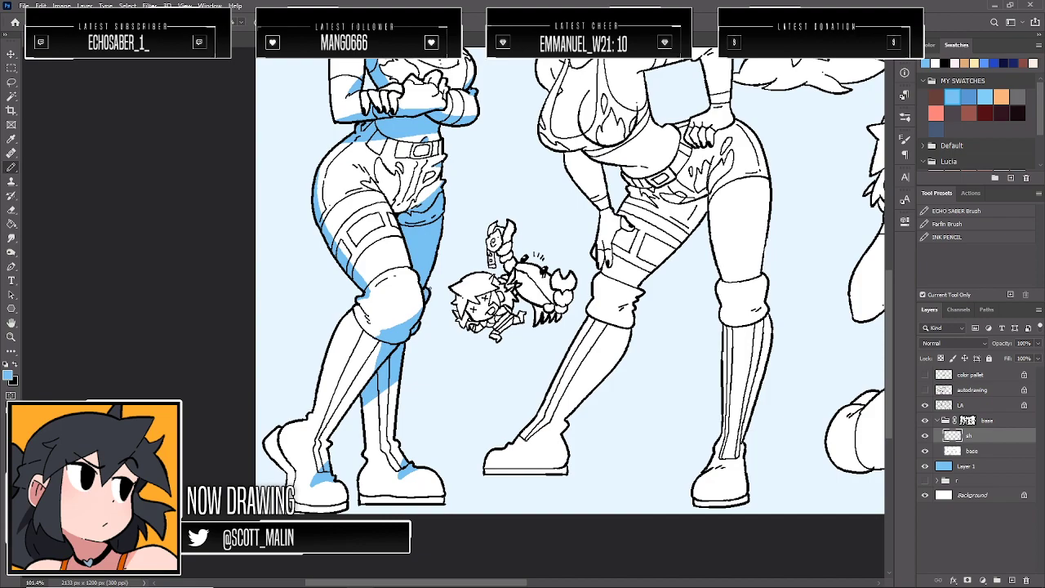
Outline and fill a light blue shadow on the lower part of the second figure's hair bun
click(11, 337)
drag(548, 356, 483, 360)
mouse_move(301, 332)
mouse_down()
mouse_move(287, 343)
mouse_move(380, 374)
mouse_up()
scroll(381, 374, up, 2)
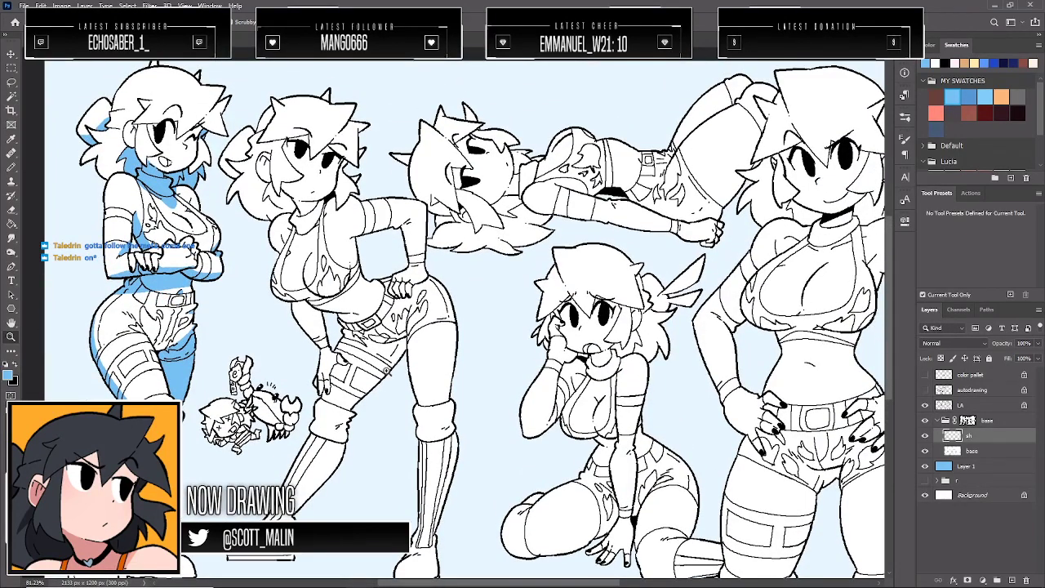
scroll(389, 371, up, 2)
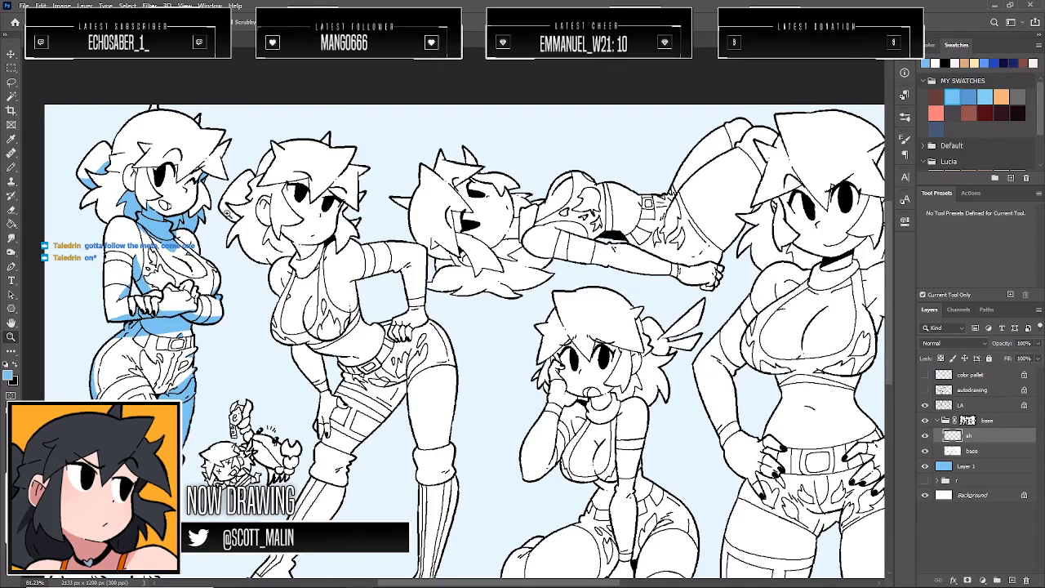
drag(216, 194, 277, 211)
key(b)
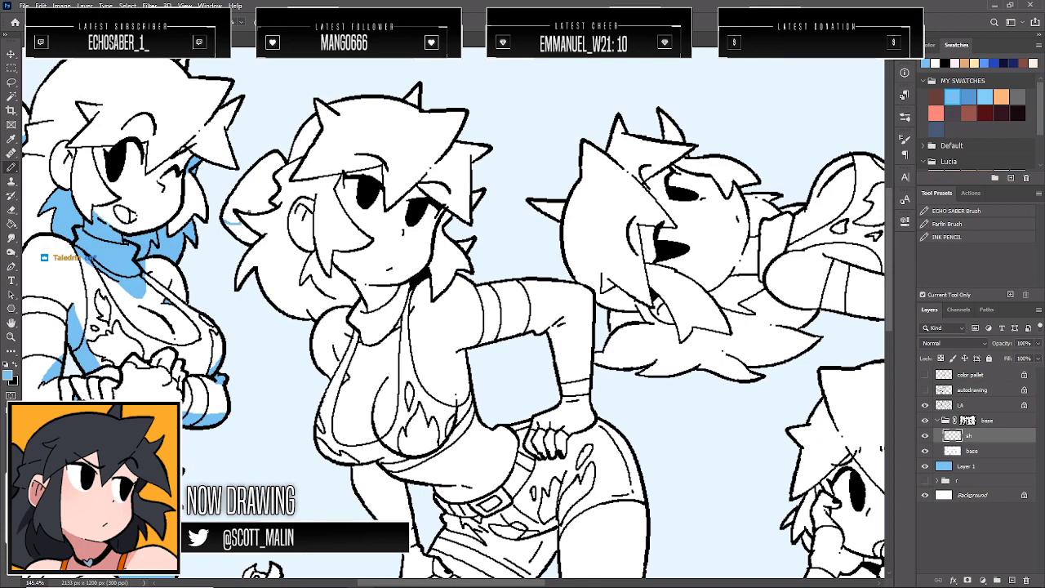
drag(243, 221, 272, 193)
key(g)
click(267, 209)
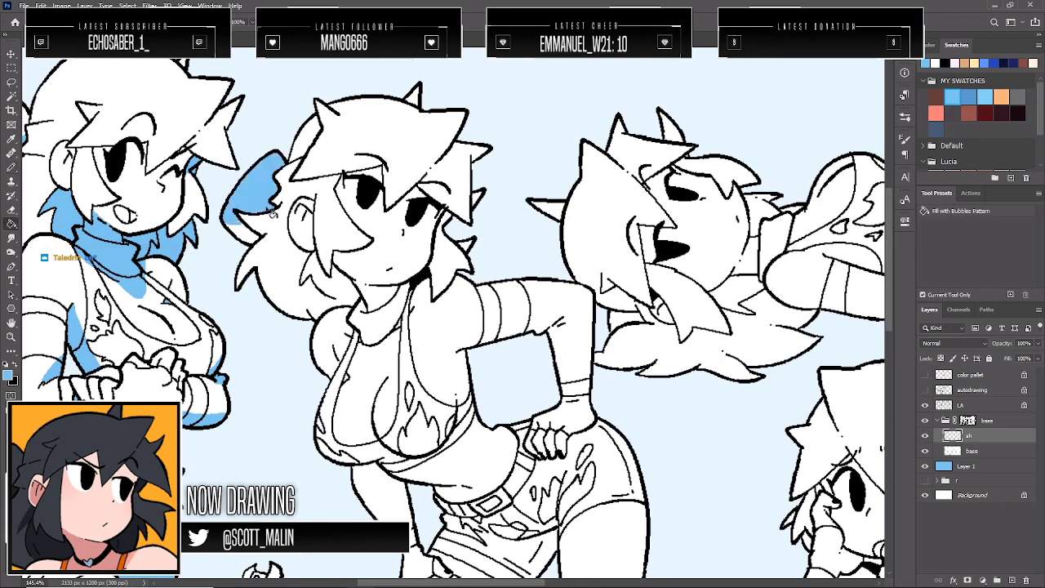
key(ctrl+z)
key(b)
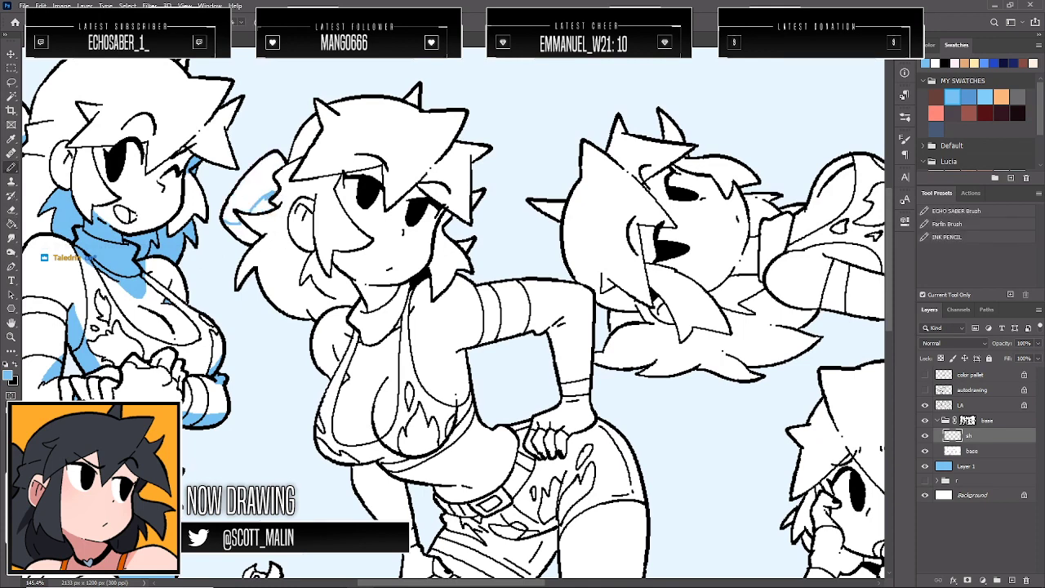
key(g)
click(263, 204)
click(241, 235)
Fill light blue shadows on the second figure's hair behind the neck and on the far-side strands
key(b)
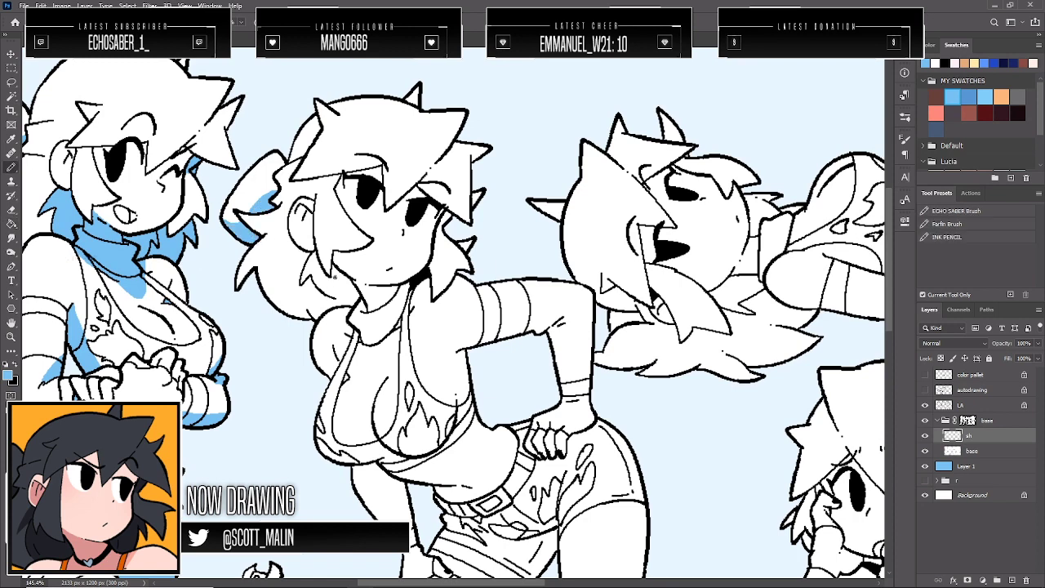
key(g)
click(336, 295)
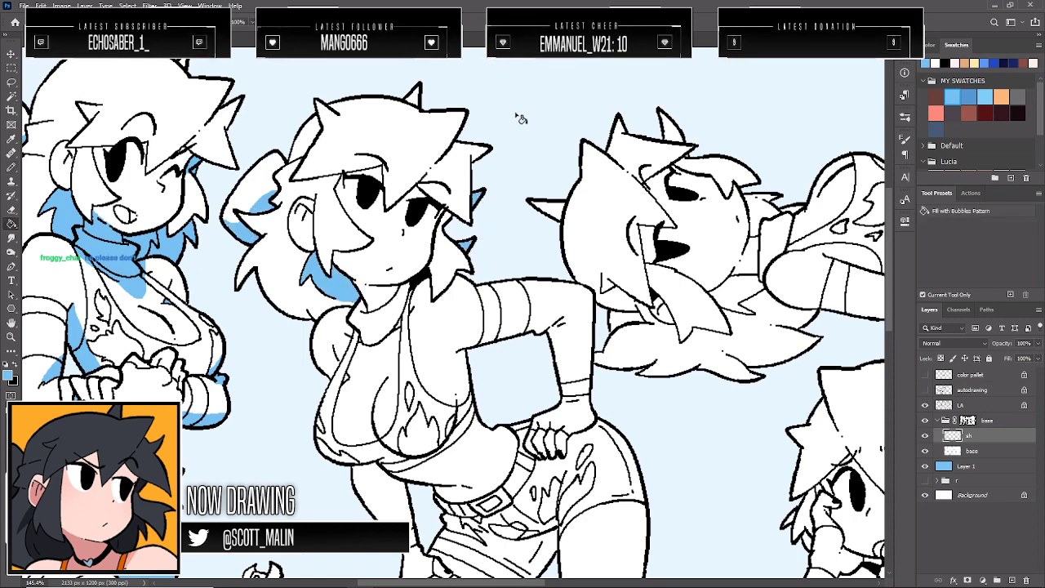
Outline and fill light blue shadows on the second figure's neck, collar, and upper chest beneath the chin
key(b)
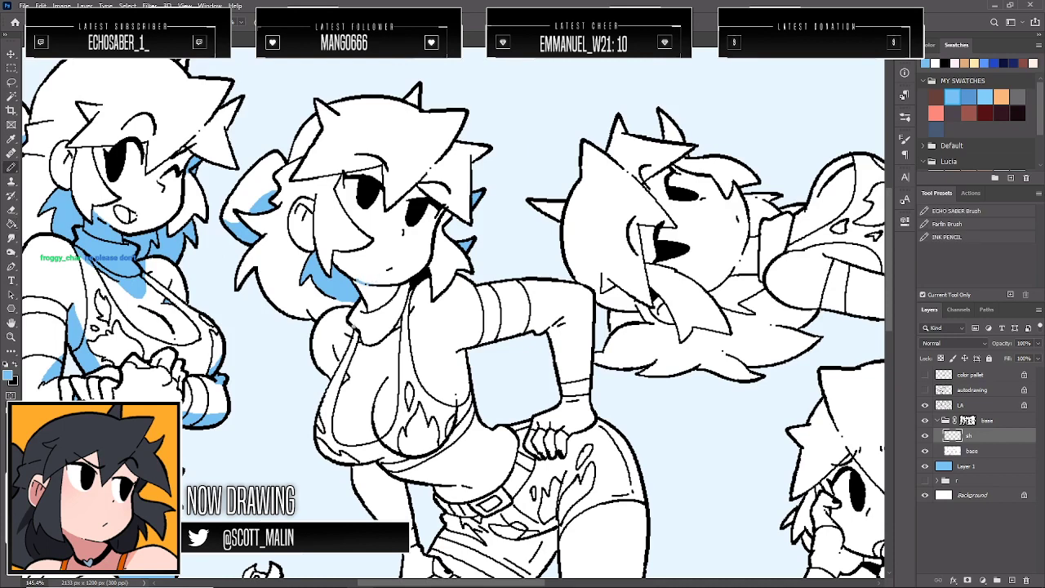
mouse_move(343, 309)
mouse_down()
mouse_move(364, 368)
mouse_move(421, 290)
mouse_move(400, 323)
mouse_up()
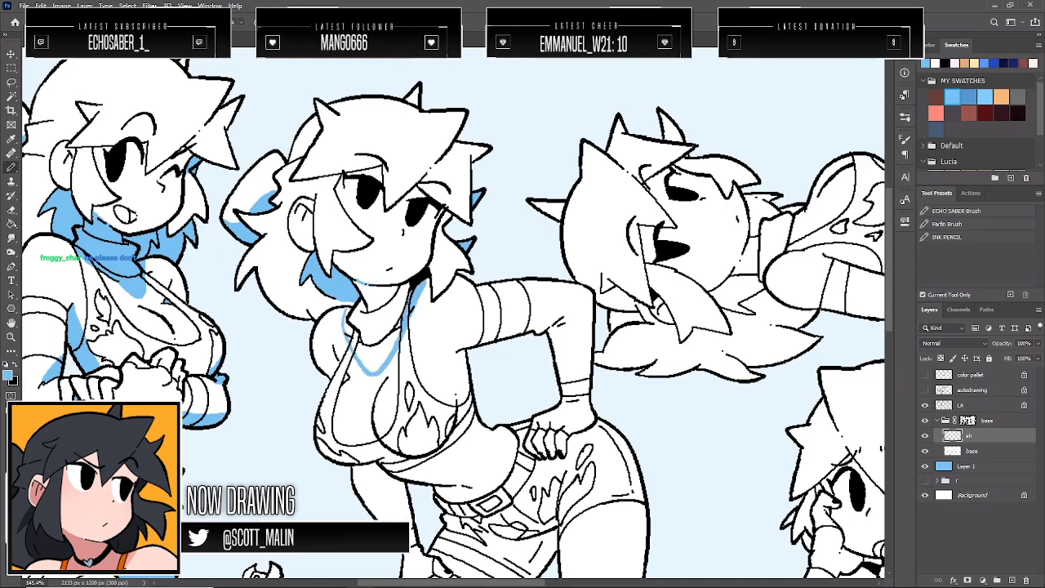
key(g)
click(384, 325)
click(378, 302)
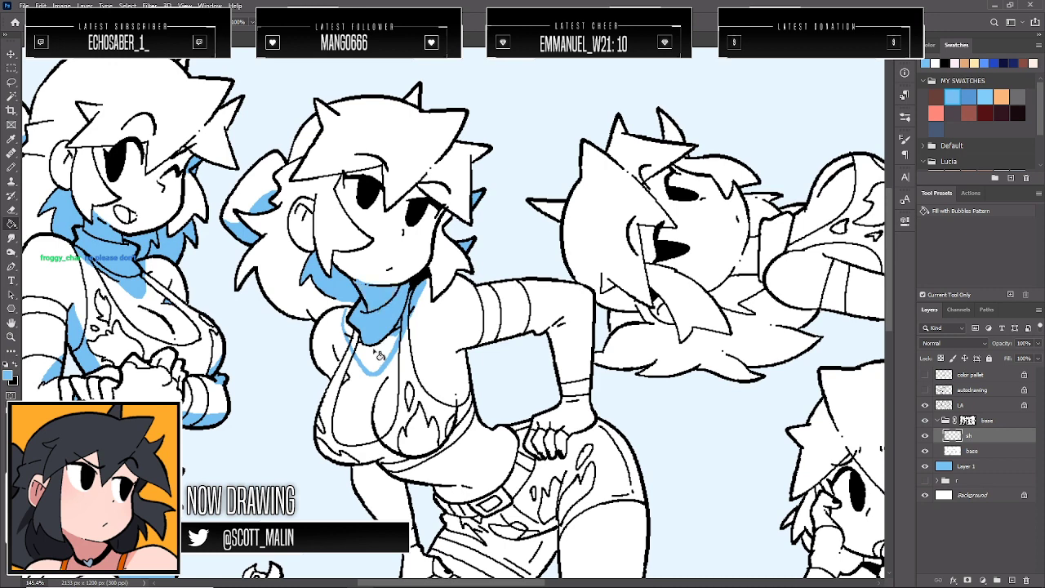
click(376, 357)
key(b)
mouse_move(347, 328)
mouse_down()
mouse_move(350, 312)
mouse_move(359, 343)
mouse_up()
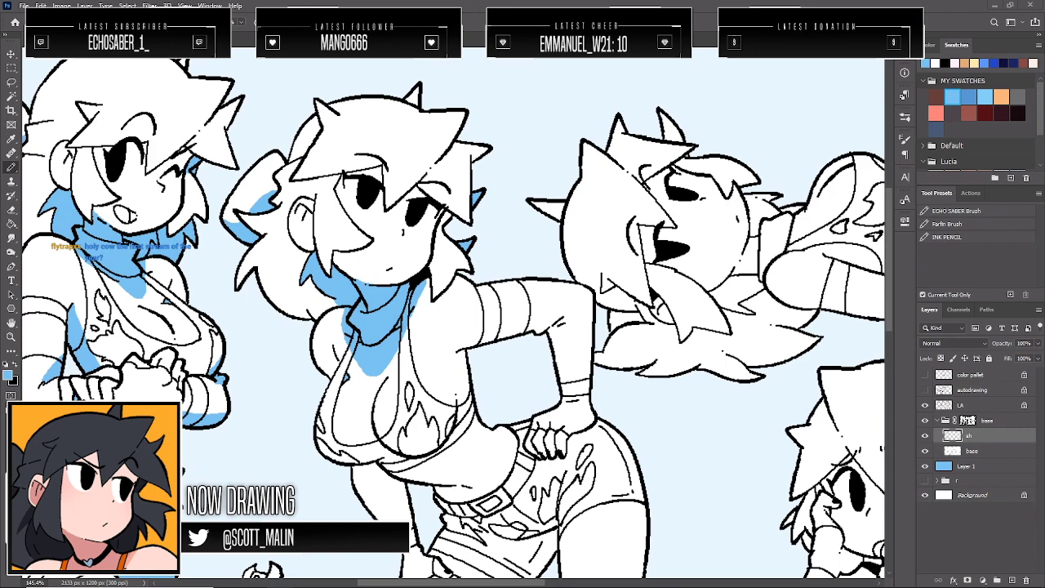
Paste the copied portrait of the man in a dark jacket above the color pallet layer
click(978, 374)
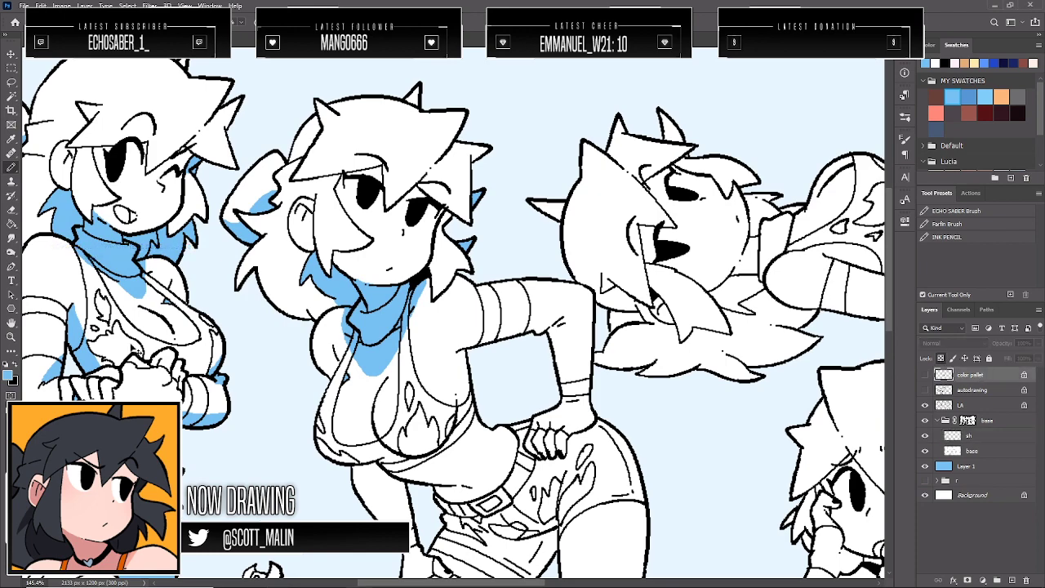
key(ctrl+v)
key(z)
drag(467, 280, 321, 280)
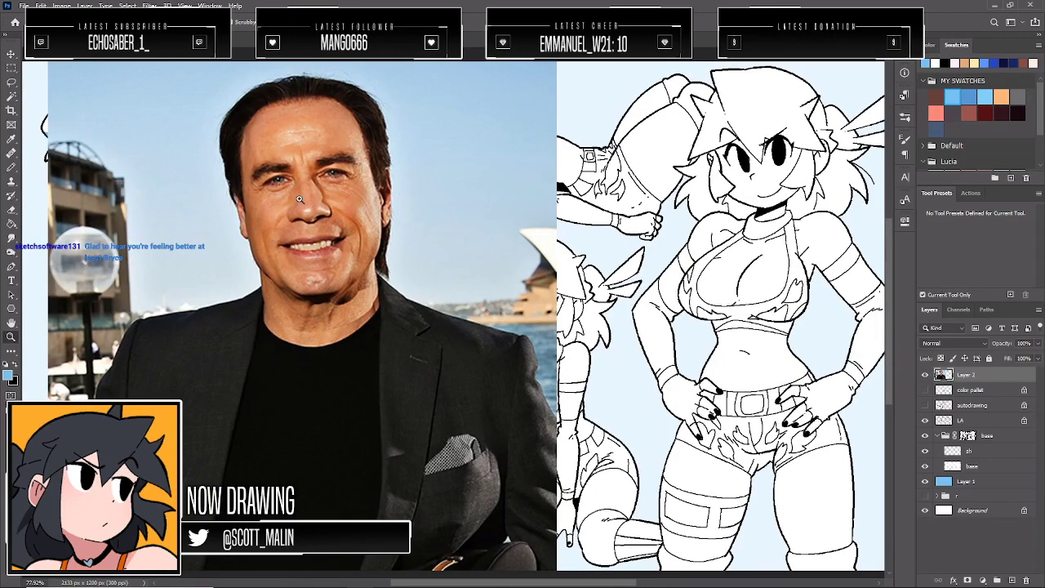
scroll(302, 208, up, 1)
scroll(306, 222, down, 1)
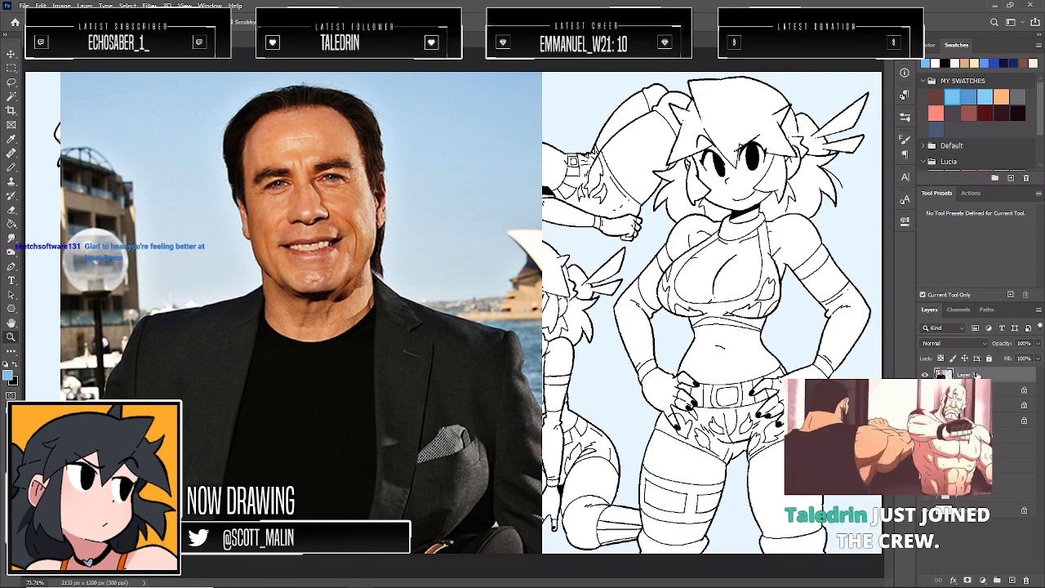
Paste the portrait of the bearded man in a bow tie above the first photo and add a second copy on a new layer
key(ctrl+v)
mouse_move(478, 315)
mouse_down()
mouse_move(508, 318)
mouse_move(462, 321)
mouse_up()
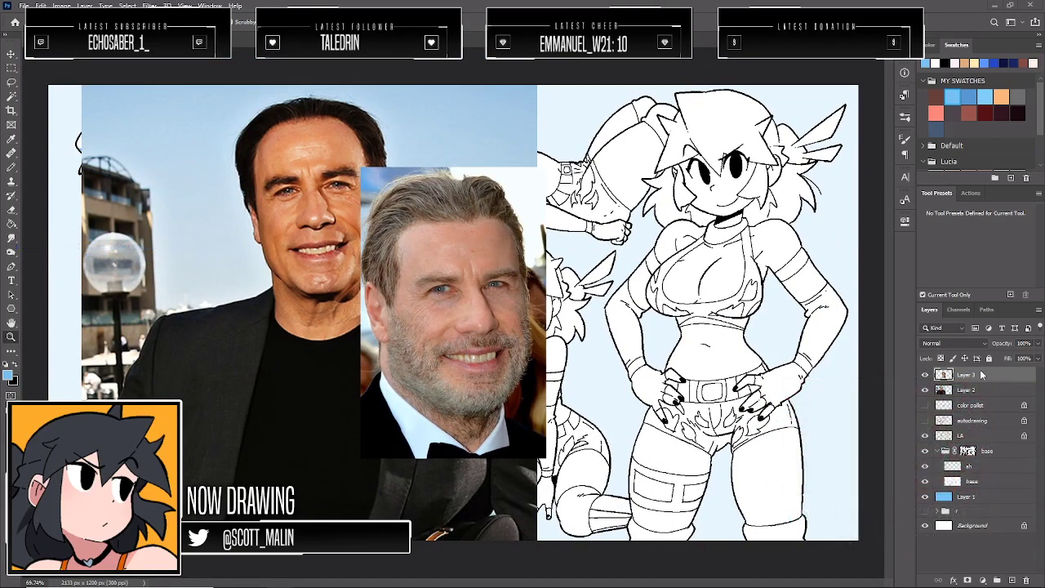
key(ctrl+j)
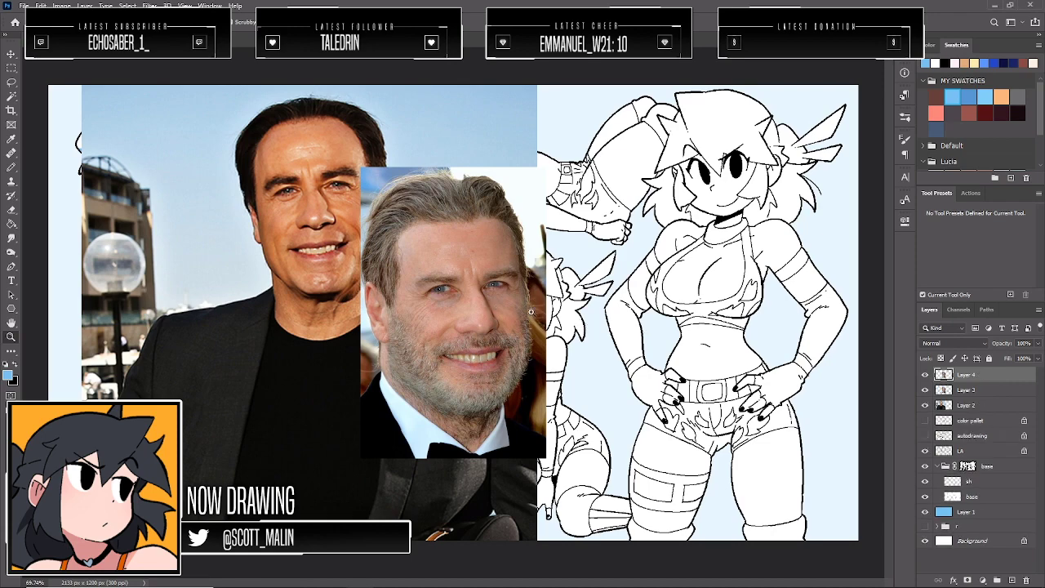
drag(531, 311, 537, 325)
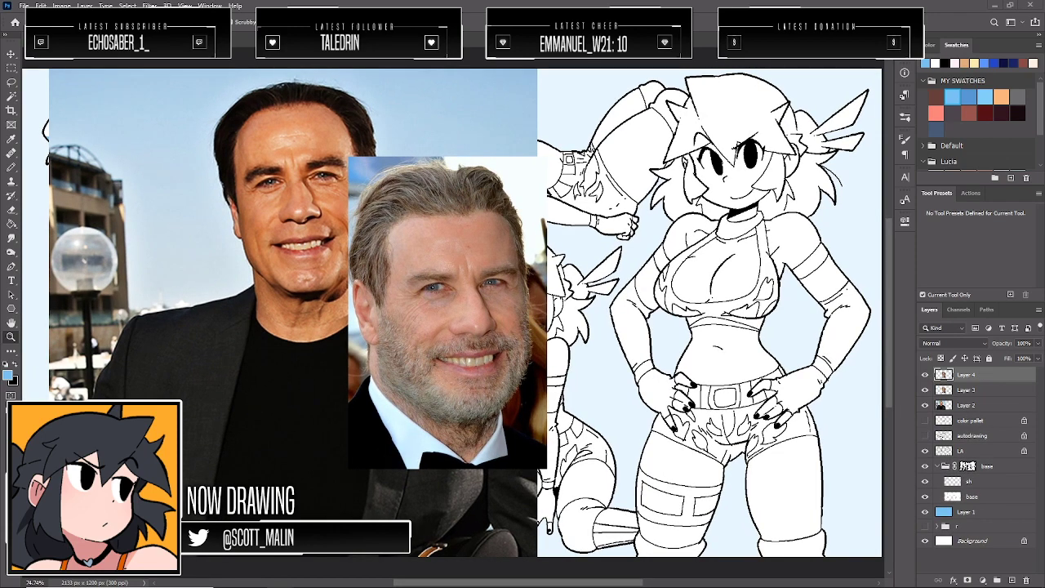
drag(540, 273, 545, 272)
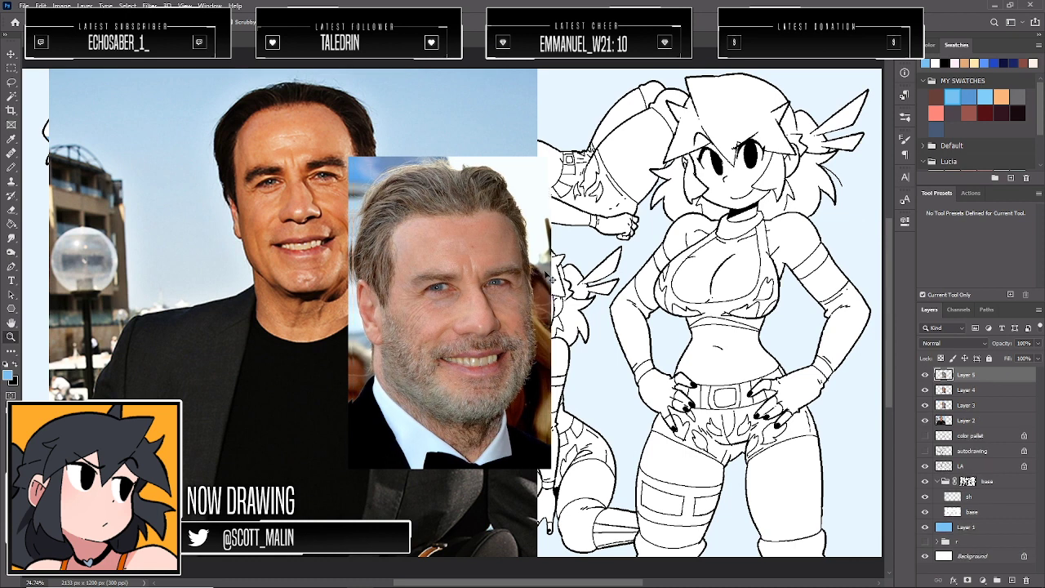
key(ctrl+z)
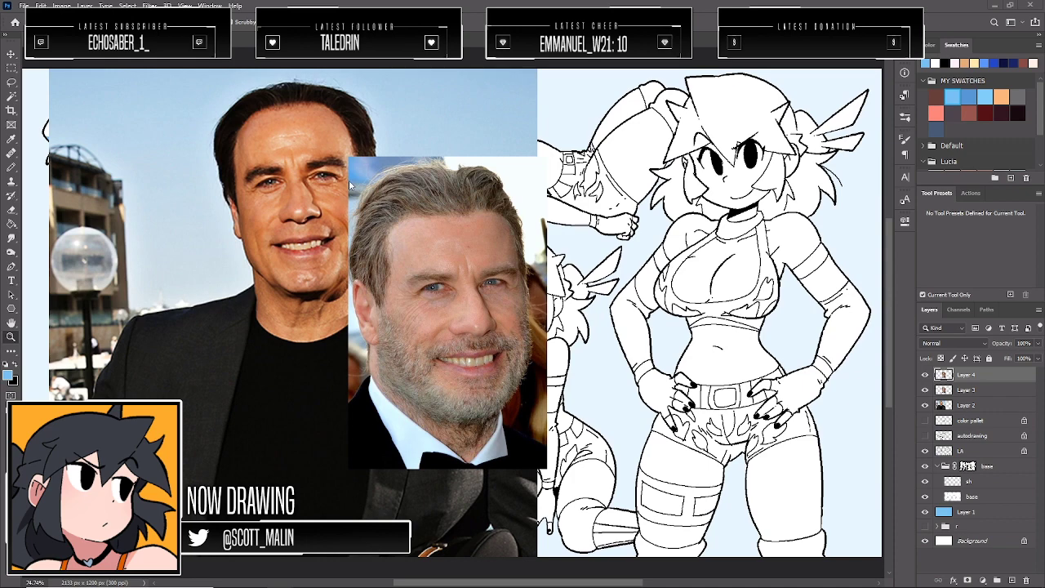
click(421, 250)
key(ctrl+0)
key(ctrl+v)
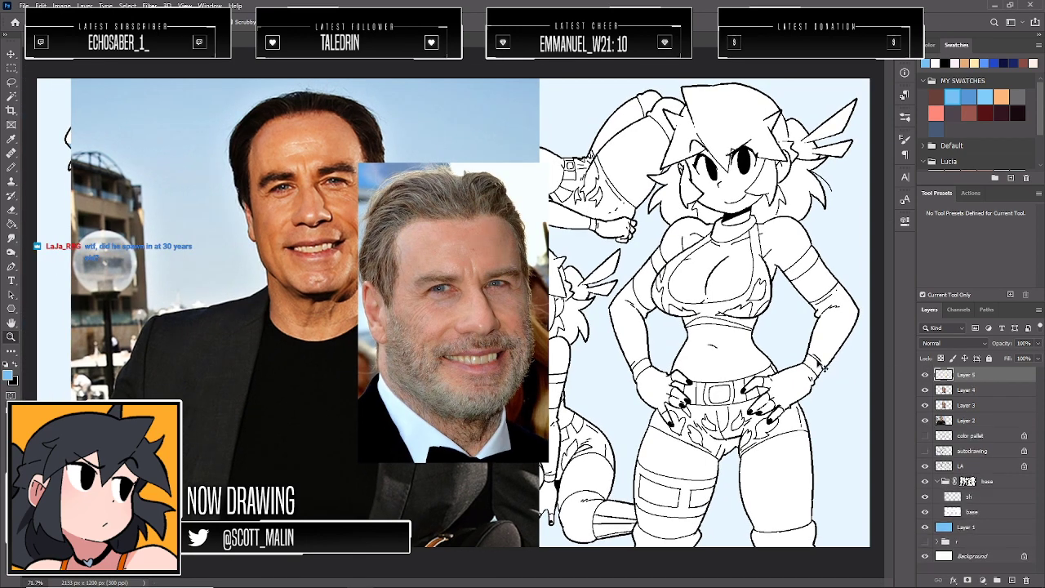
key(ctrl+z)
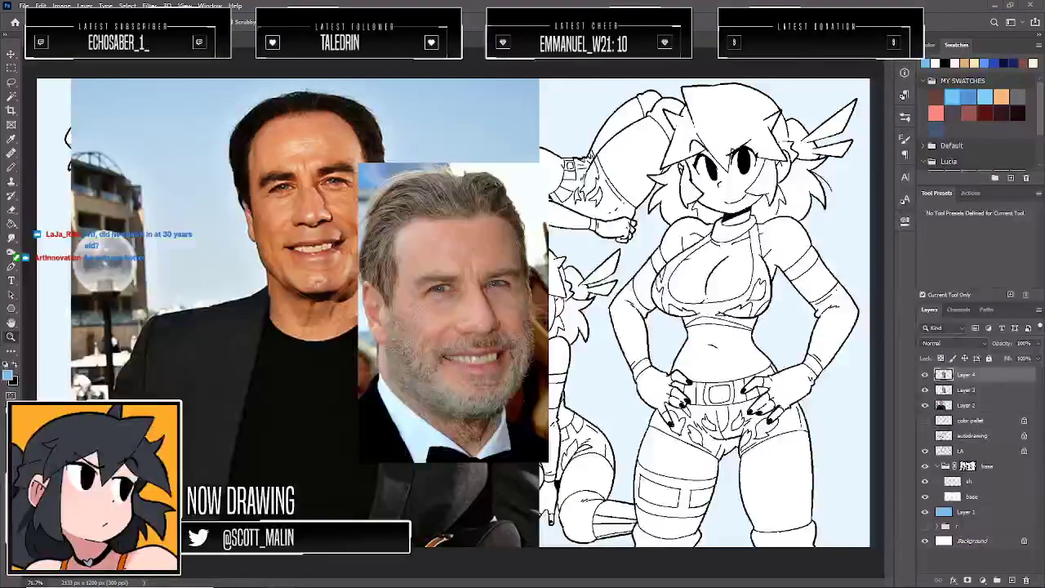
Paste the portrait of the bald bearded man on a new layer, scale it down, and place it over the other photos
key(ctrl+v)
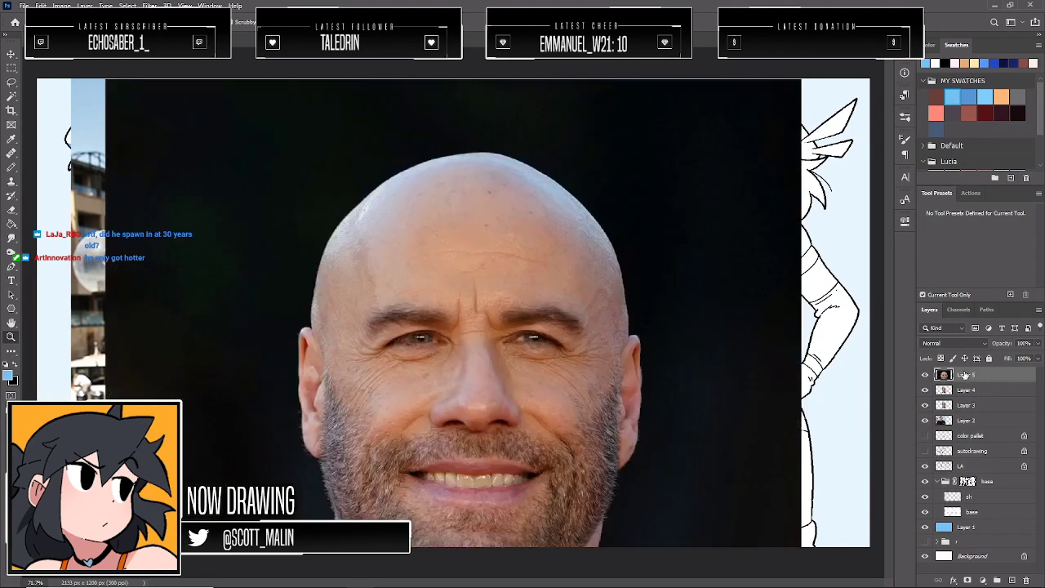
key(ctrl+t)
drag(106, 80, 290, 307)
drag(390, 367, 363, 155)
key(Return)
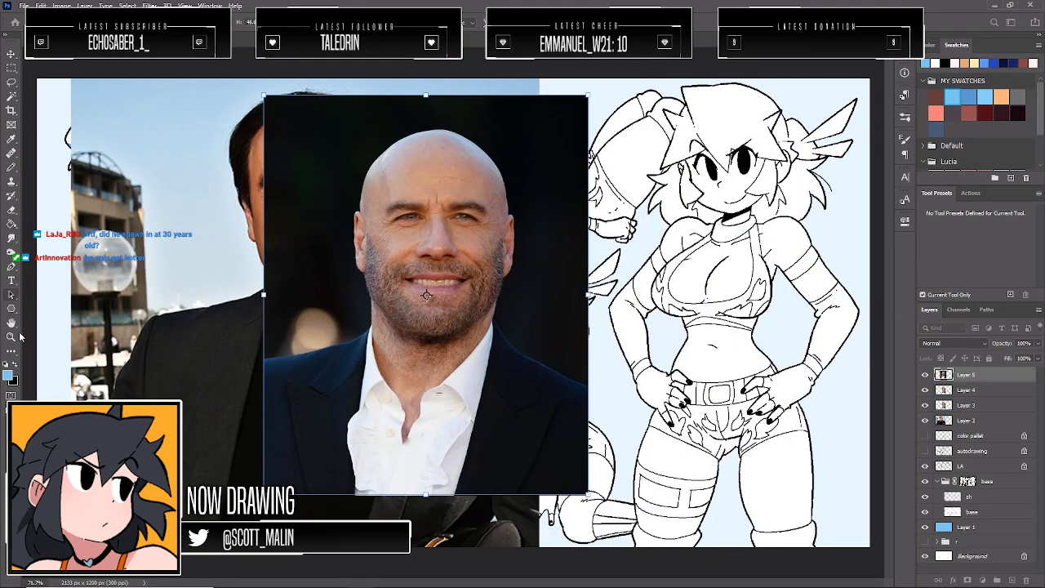
click(11, 336)
drag(399, 253, 403, 274)
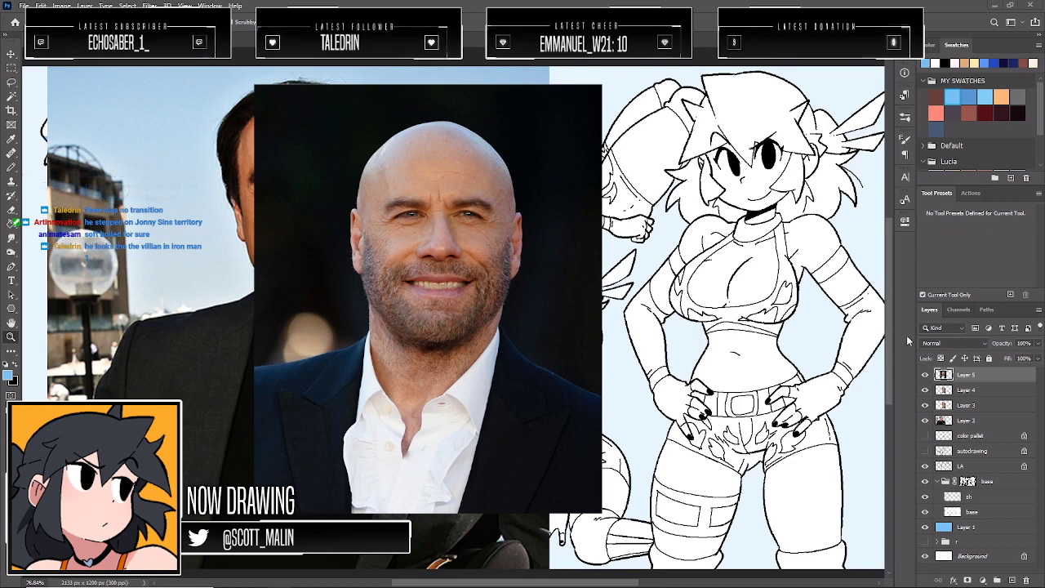
Paste the side-by-side photo of the bald man with a small dog on a new top layer and inspect it closely
key(ctrl+v)
drag(521, 291, 569, 339)
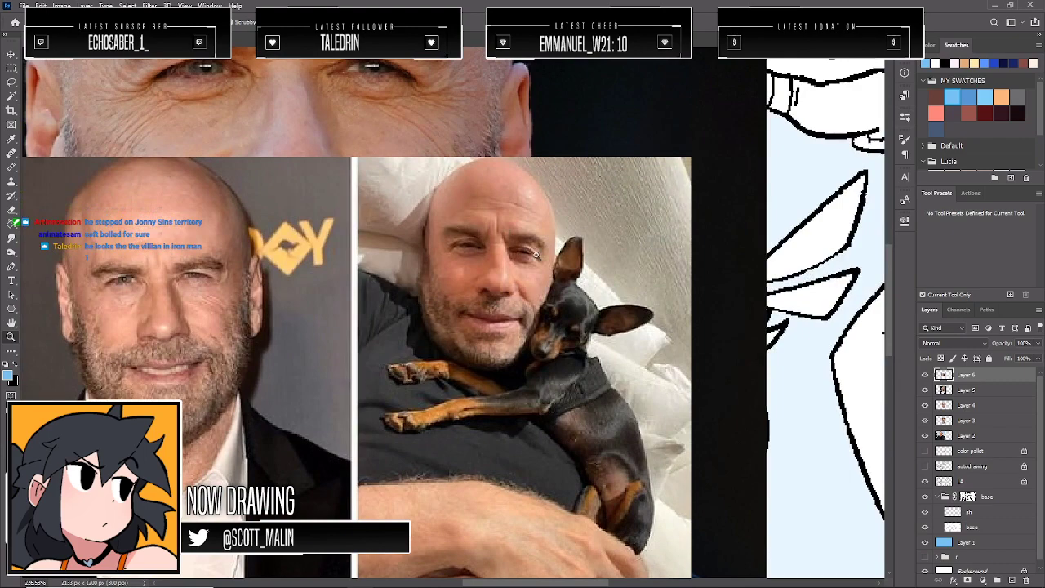
mouse_move(709, 299)
mouse_down()
mouse_move(725, 305)
mouse_move(685, 299)
mouse_up()
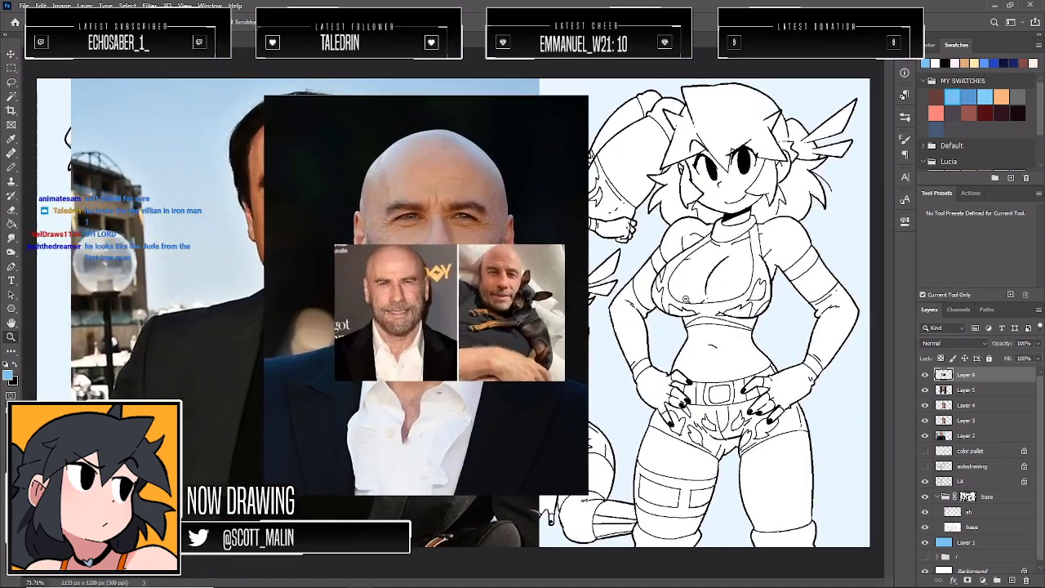
Delete all the pasted photo layers above the color pallet layer and make the sh layer active, keeping autodrawing hidden
shift+click(979, 437)
drag(980, 437, 1025, 579)
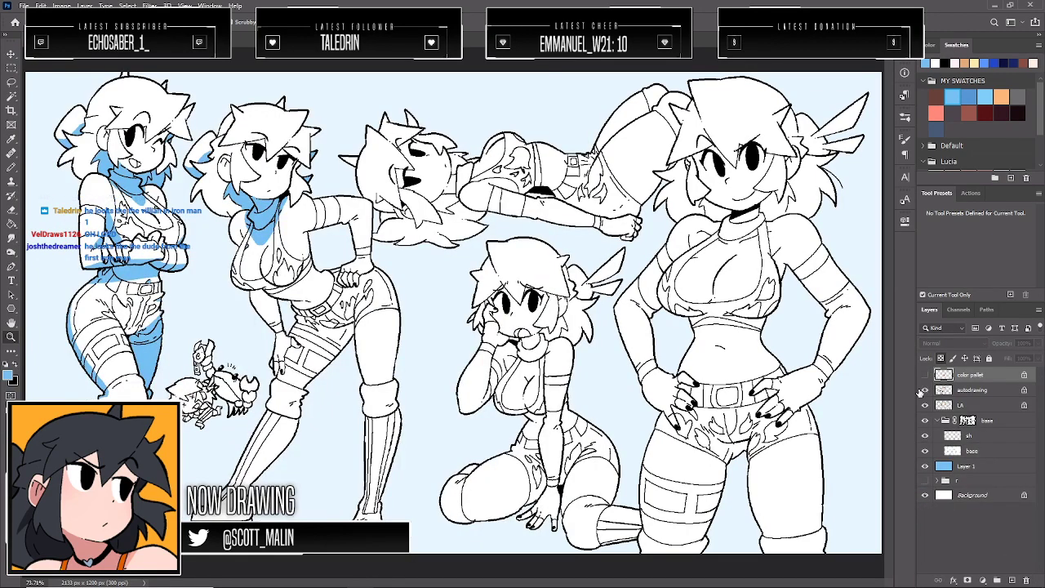
click(921, 391)
click(921, 391)
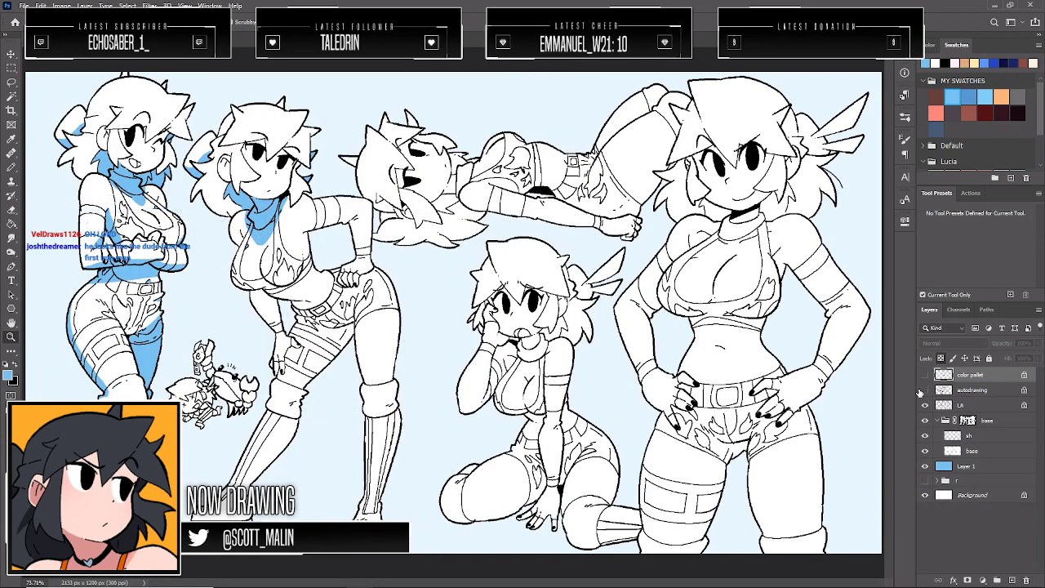
click(982, 438)
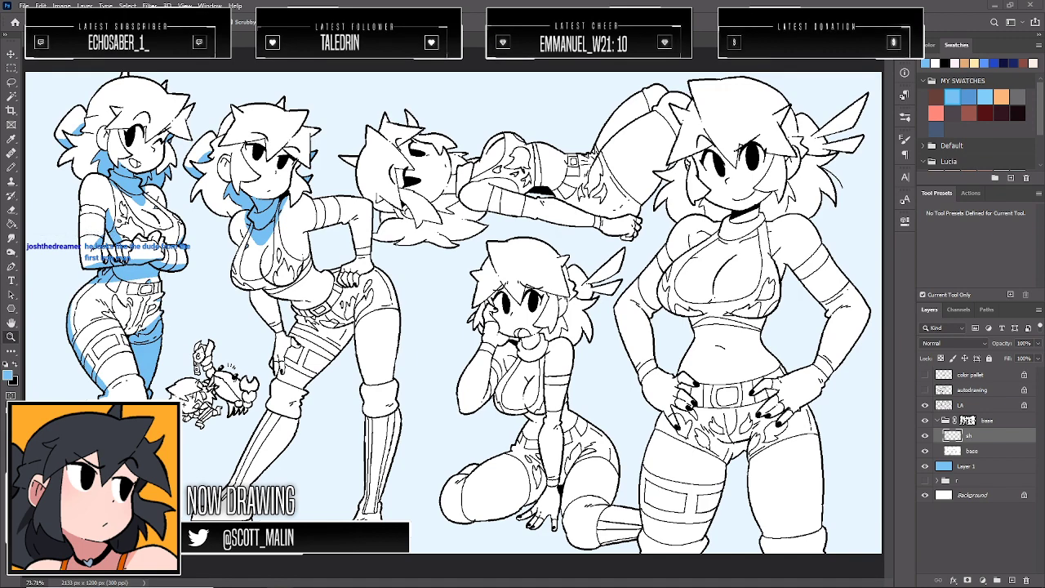
Paint light blue shadows on the second figure's lowered arm and on the midriff directly beneath her chest
drag(202, 250, 237, 250)
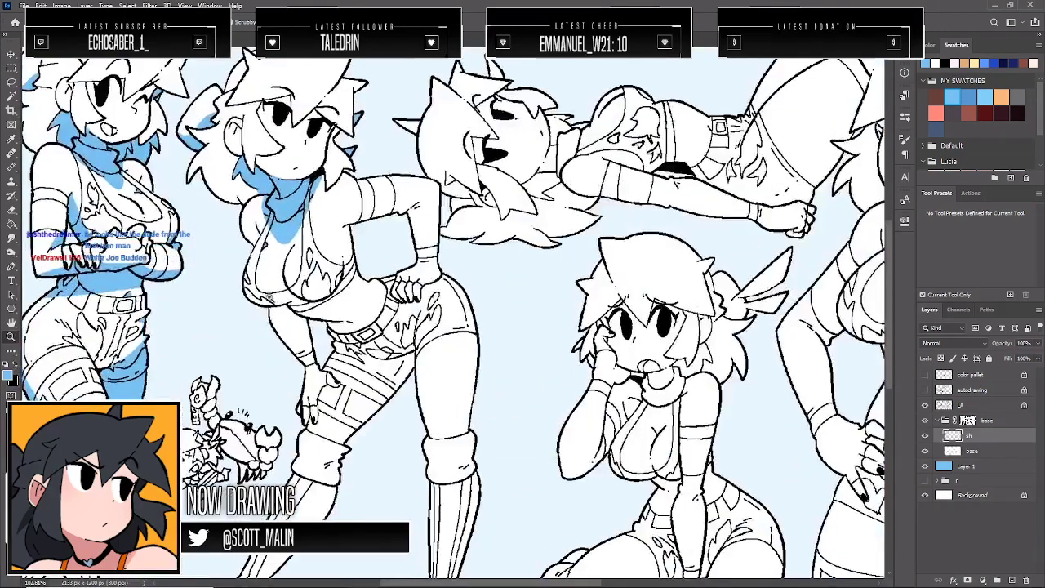
key(b)
mouse_move(282, 344)
mouse_down()
mouse_move(307, 330)
mouse_move(282, 316)
mouse_up()
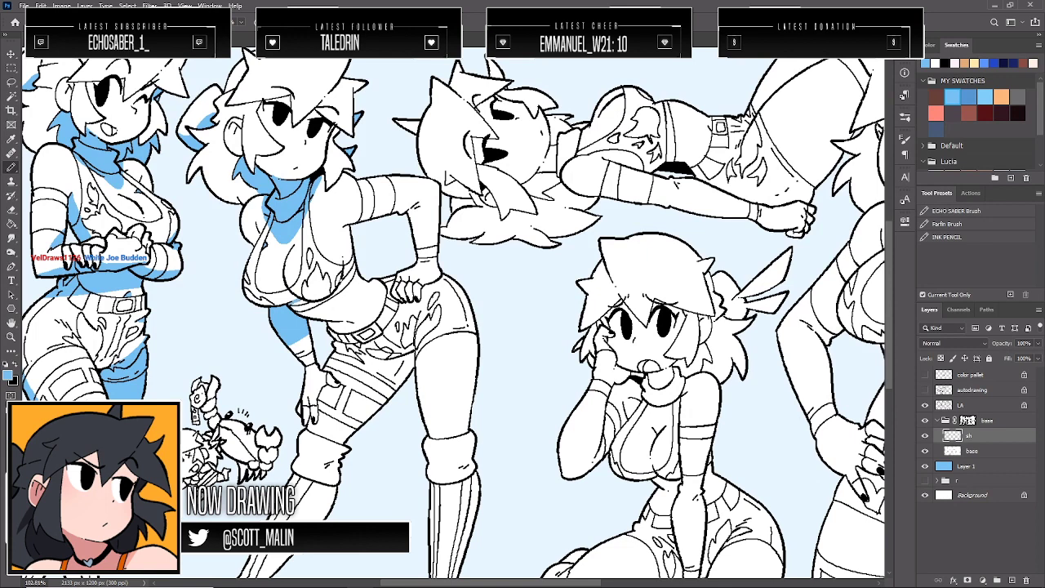
drag(340, 287, 325, 317)
key(g)
click(317, 309)
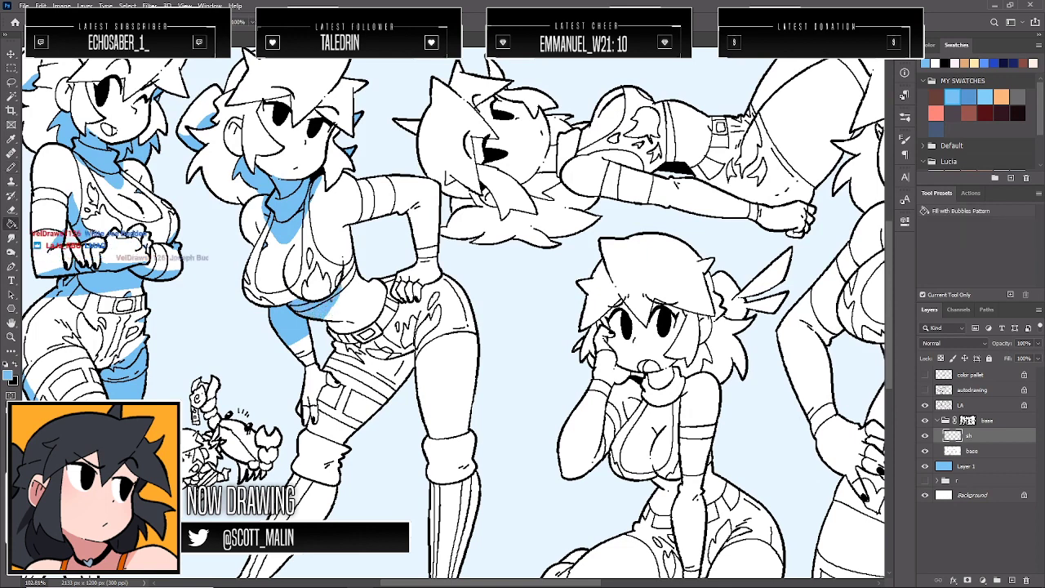
key(b)
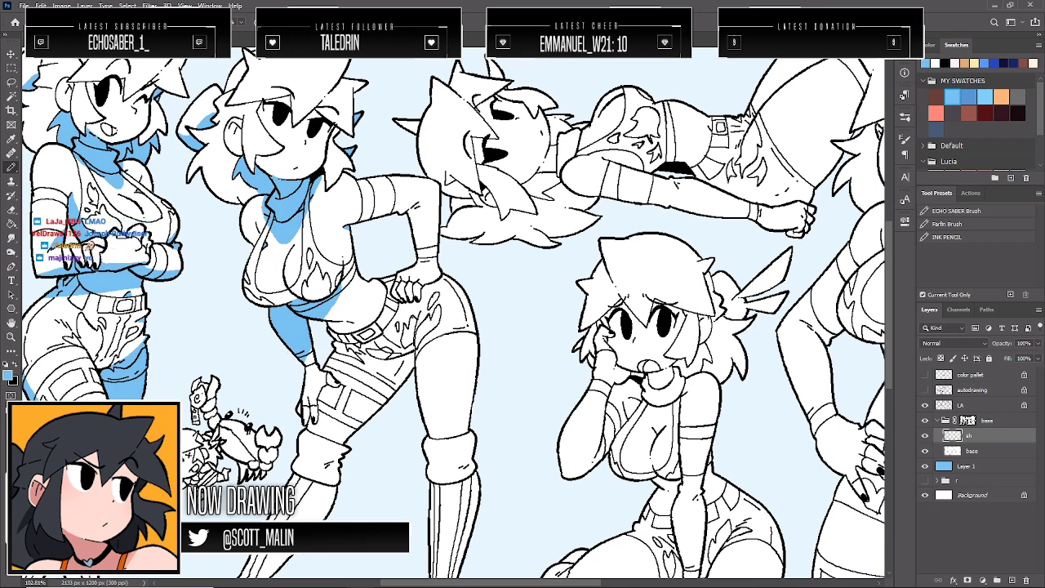
Outline a shadow along the inner side of the second figure's bent thigh and knee cuff, and fill each section light blue
scroll(458, 313, down, 1)
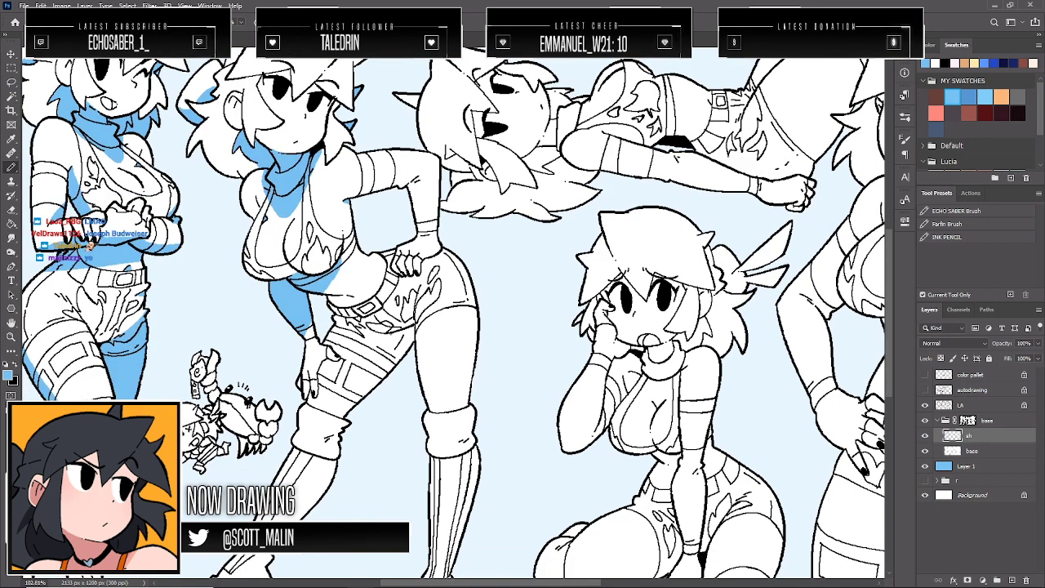
mouse_move(390, 334)
mouse_down()
mouse_move(335, 411)
mouse_move(321, 456)
mouse_up()
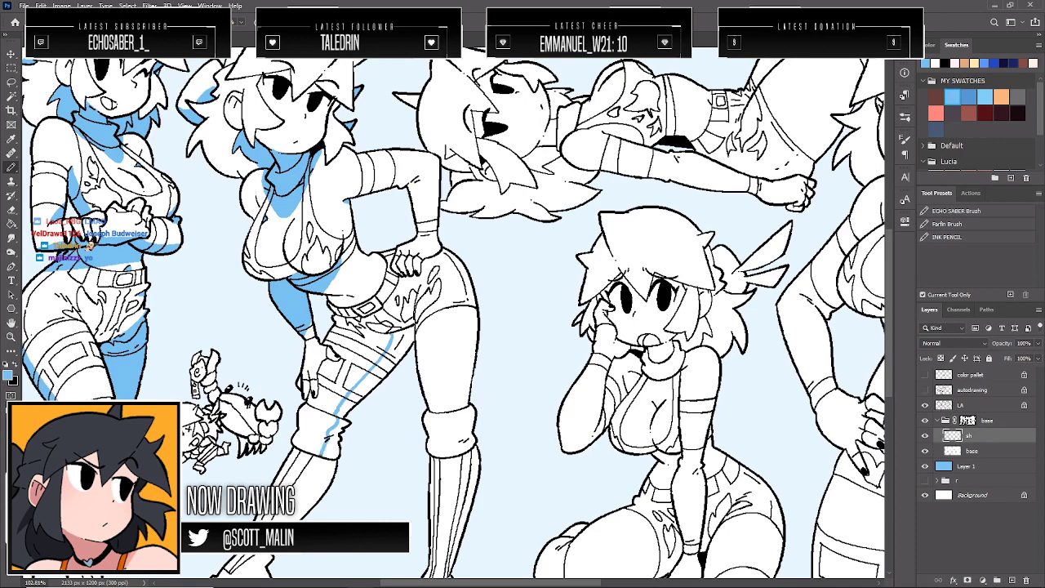
key(g)
click(334, 438)
click(358, 405)
click(381, 377)
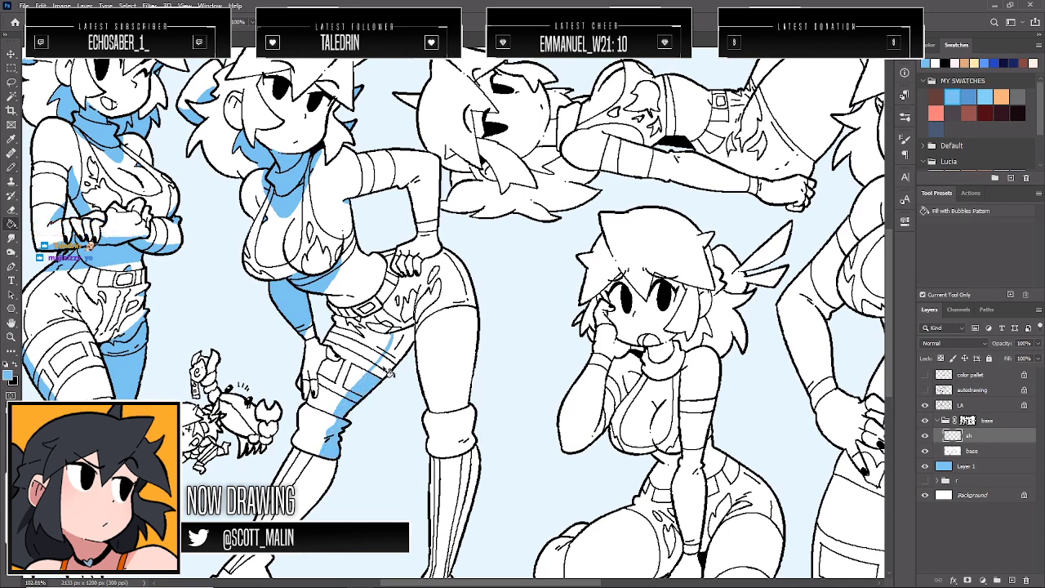
click(391, 368)
click(412, 346)
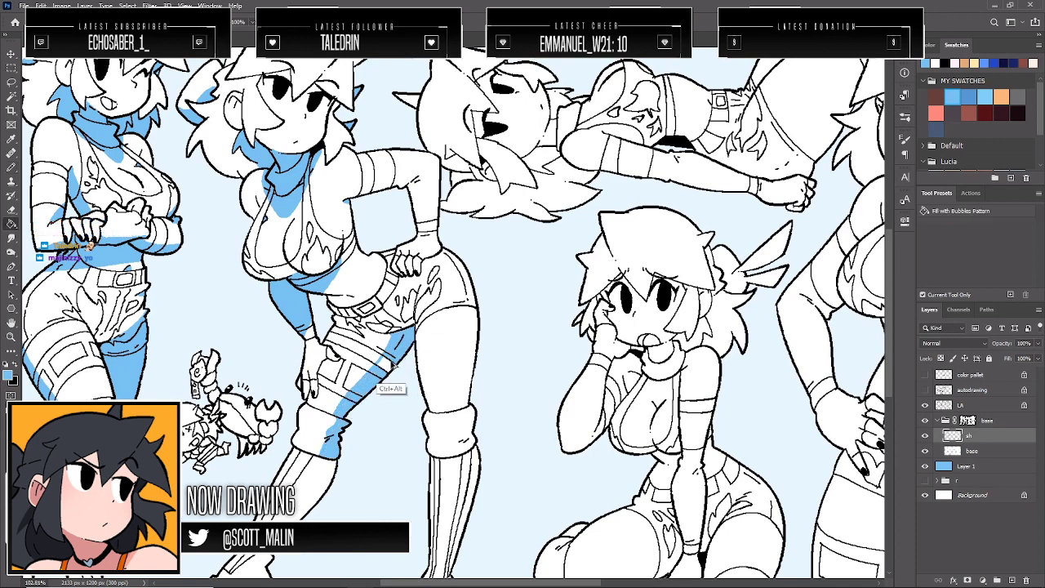
key(ctrl+alt+z)
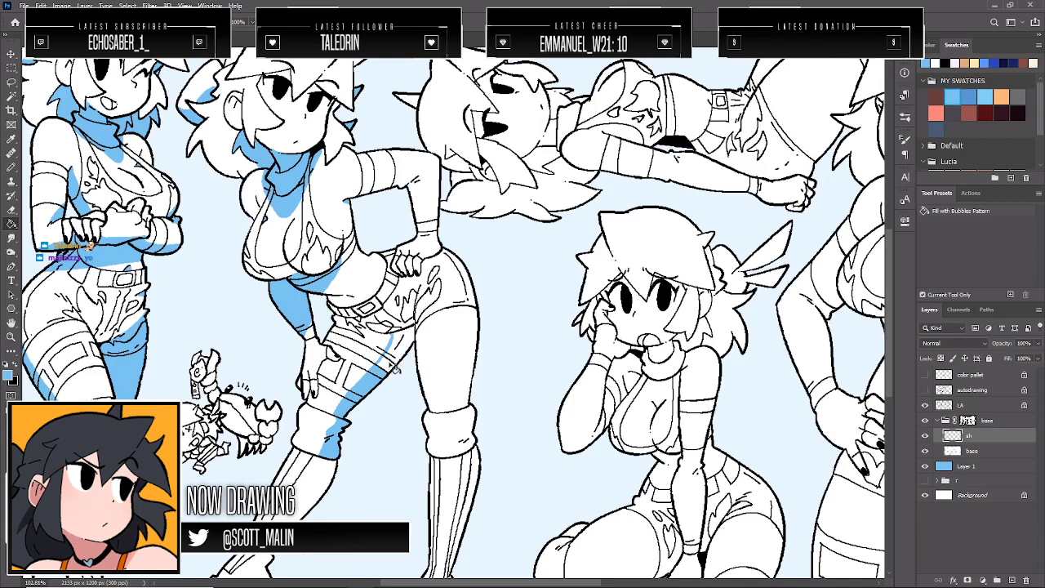
click(418, 341)
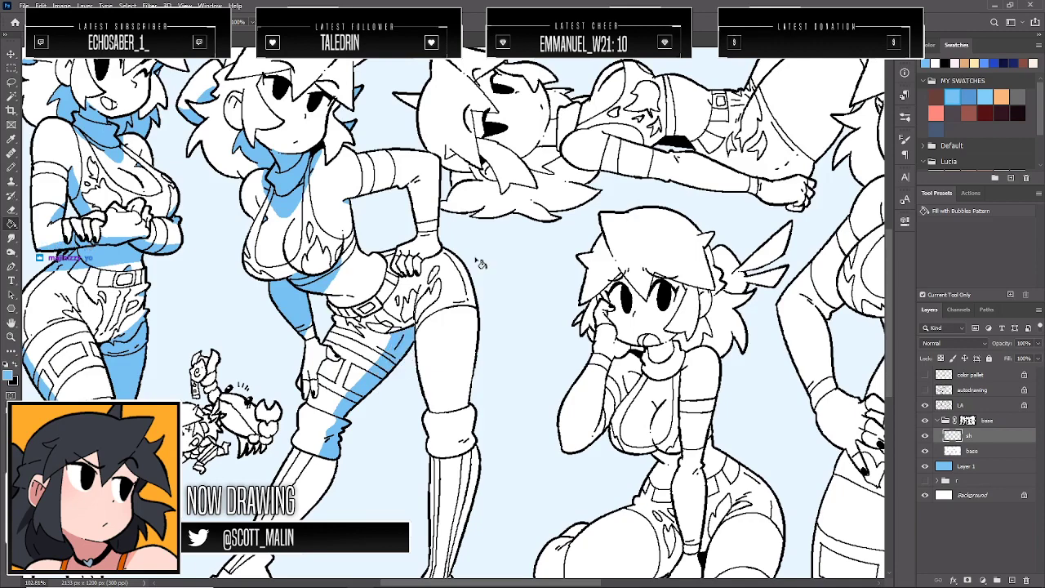
Paint light blue shadows down the inner side of the second figure's bent-leg boot and beneath the other boot's cuff
scroll(481, 264, down, 3)
key(b)
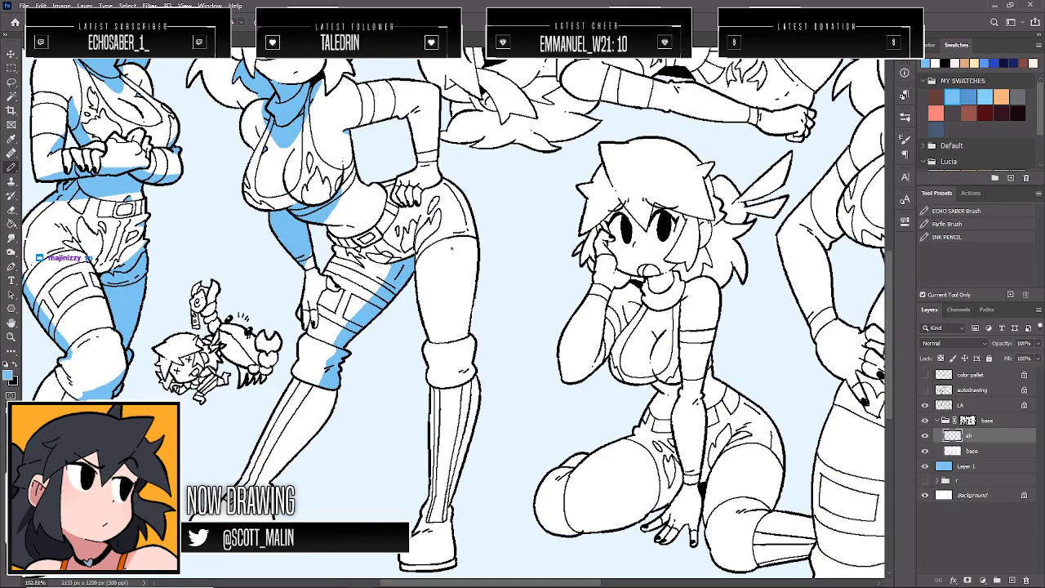
drag(319, 393, 262, 487)
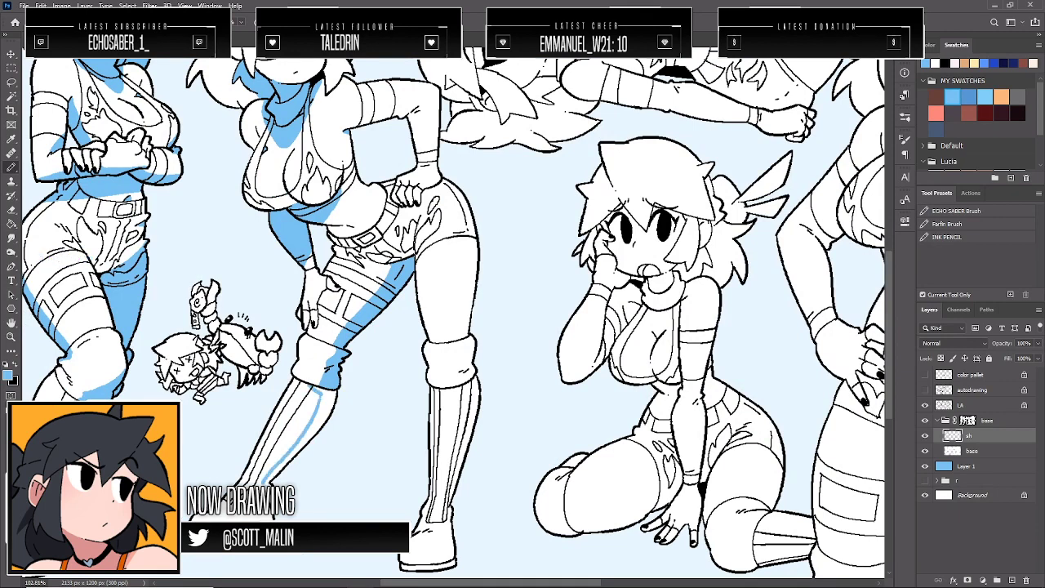
drag(331, 391, 270, 488)
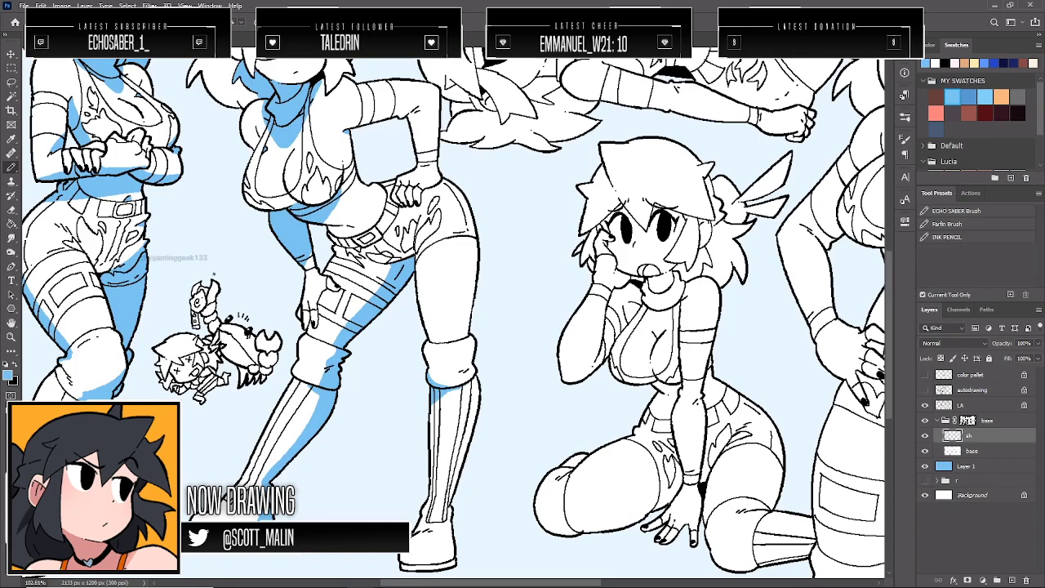
Paint a small light blue shadow around the second figure's navel, just above the belt
click(12, 336)
drag(373, 346, 364, 347)
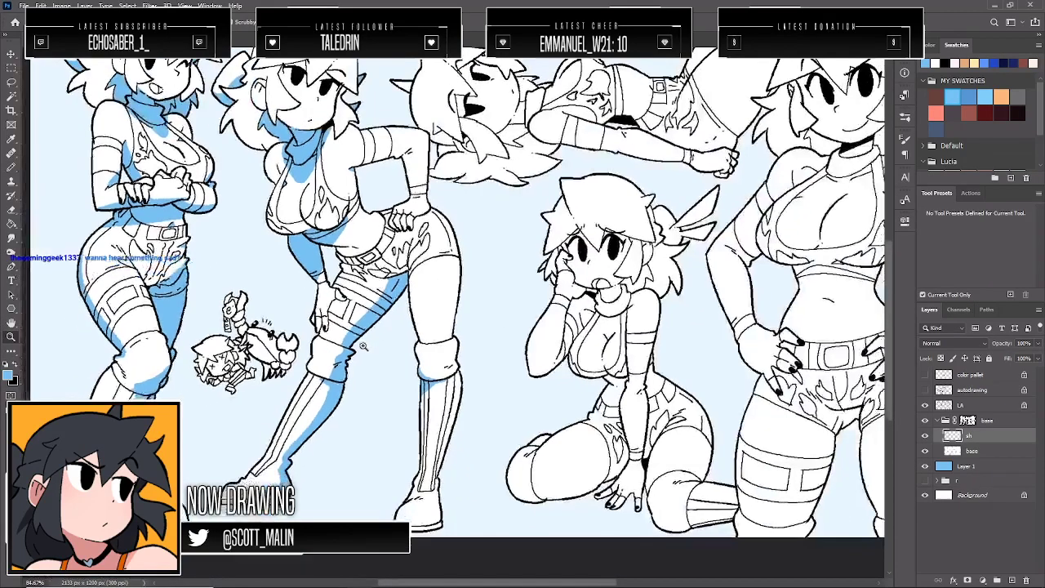
drag(444, 341, 431, 341)
drag(349, 293, 355, 307)
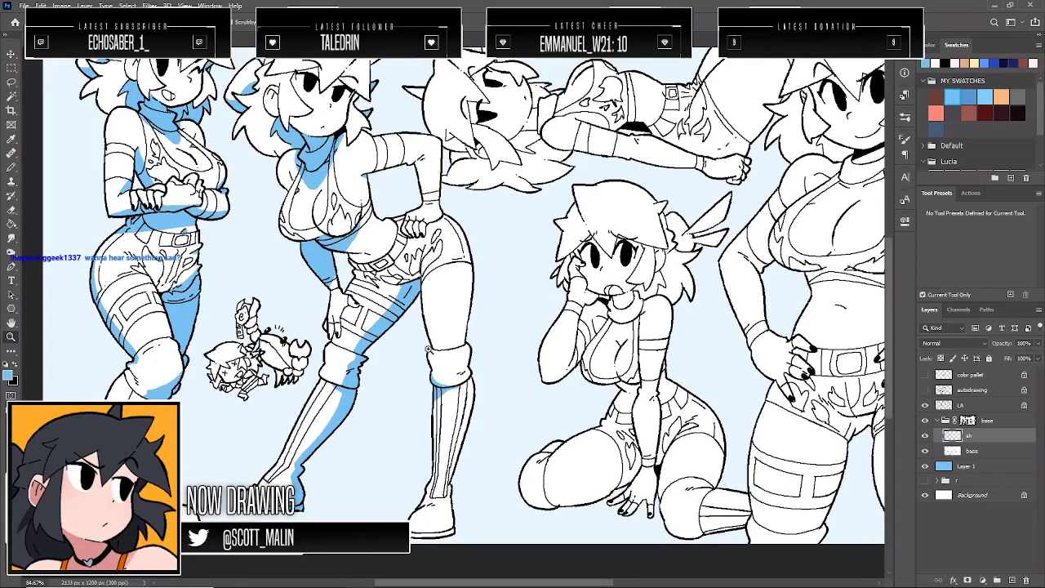
scroll(433, 356, up, 2)
scroll(351, 286, up, 5)
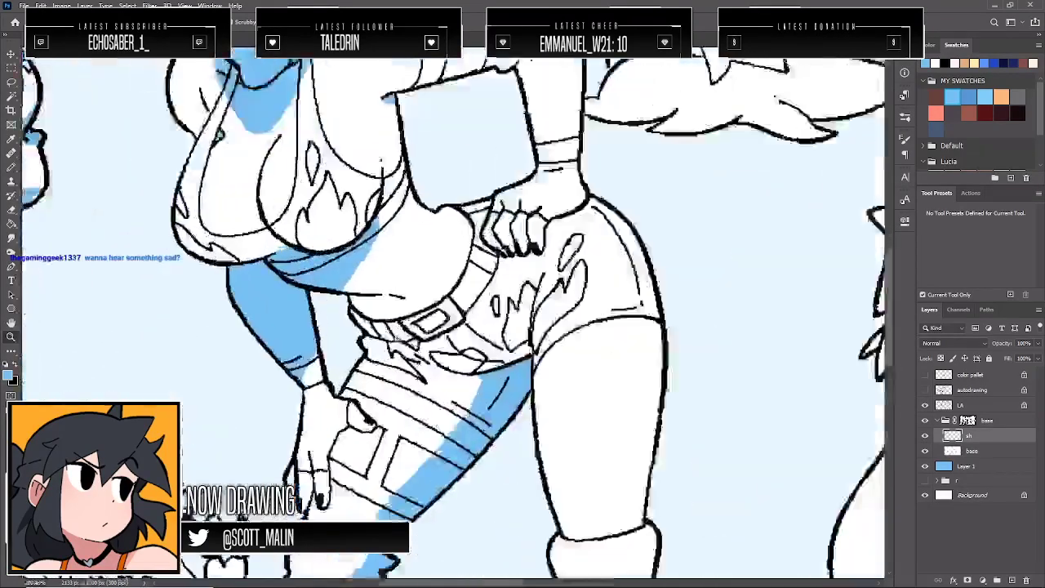
key(b)
drag(403, 303, 436, 310)
Fill the hair section beneath the lying figure's neck with light blue shadow
click(11, 336)
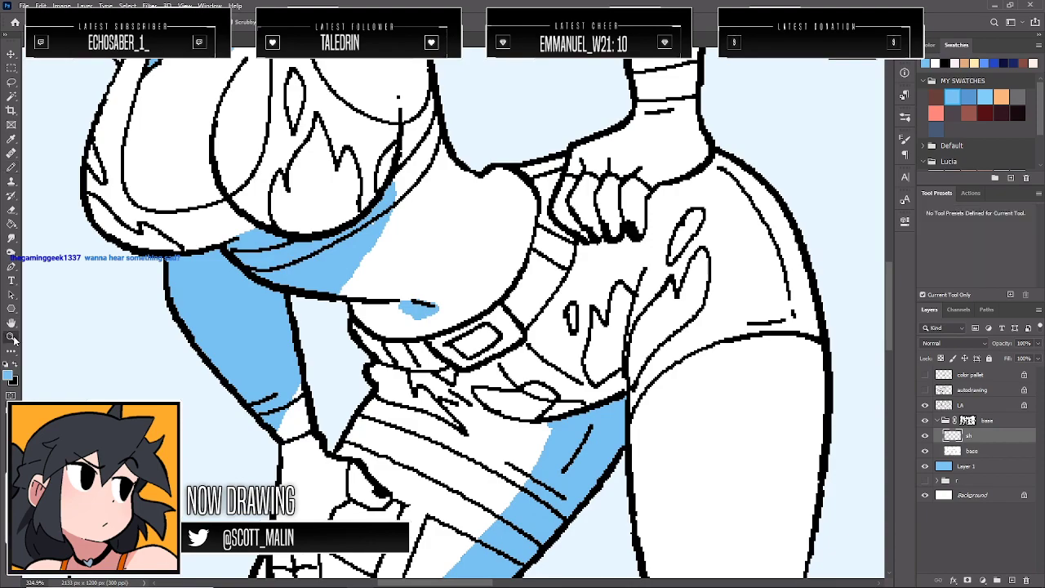
alt+click(481, 295)
alt+click(474, 296)
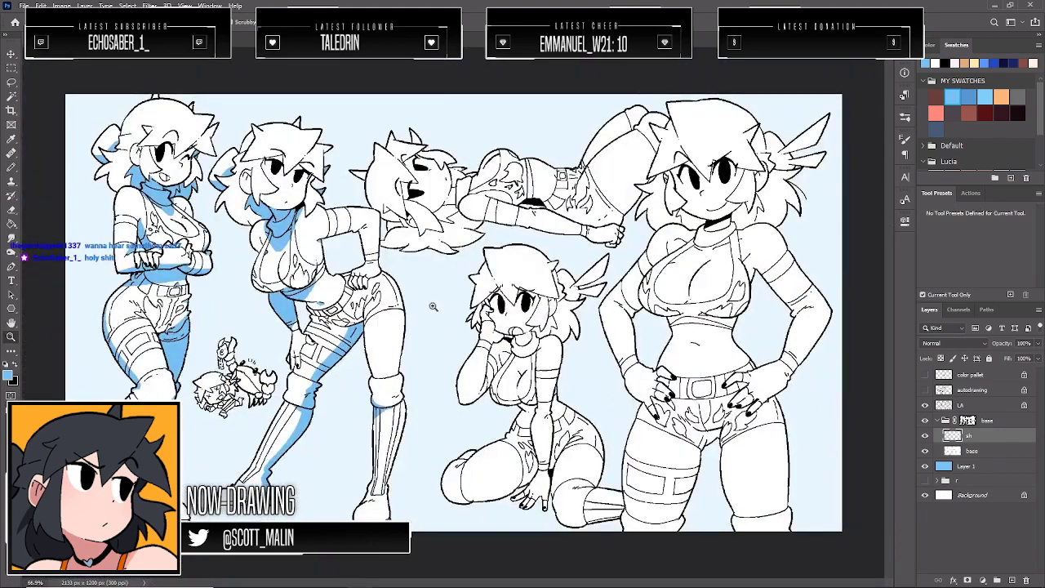
scroll(429, 306, up, 1)
scroll(460, 145, up, 5)
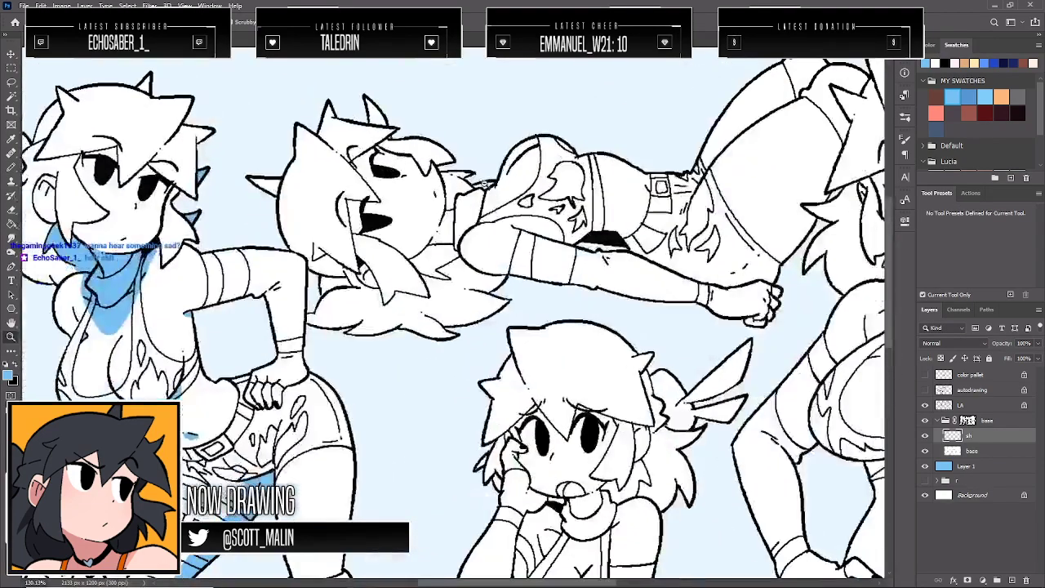
key(g)
click(435, 267)
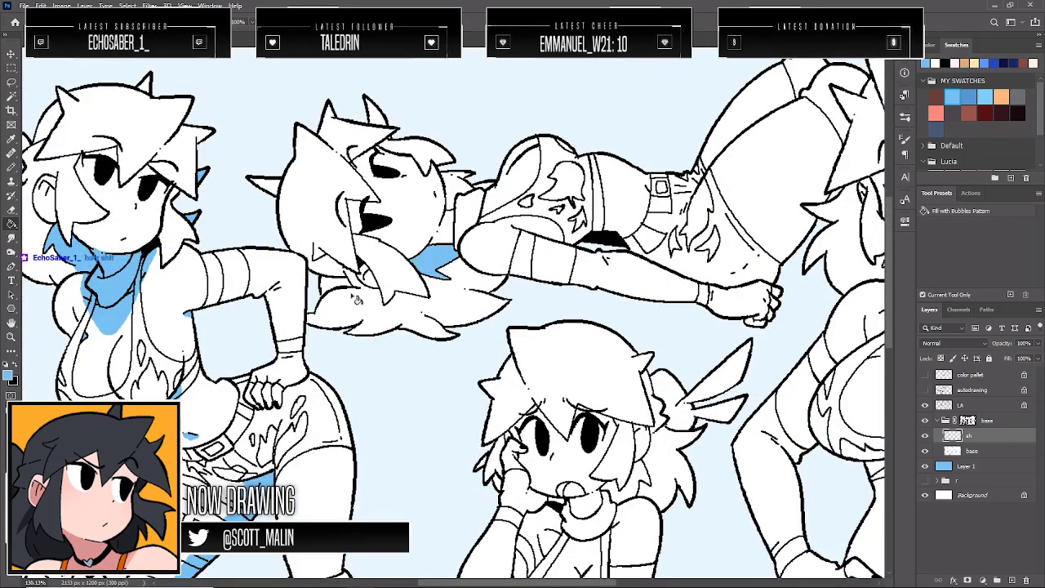
Fill the gap under the lying figure's head light blue and paint a shadow on the hair beneath her shoulder
key(b)
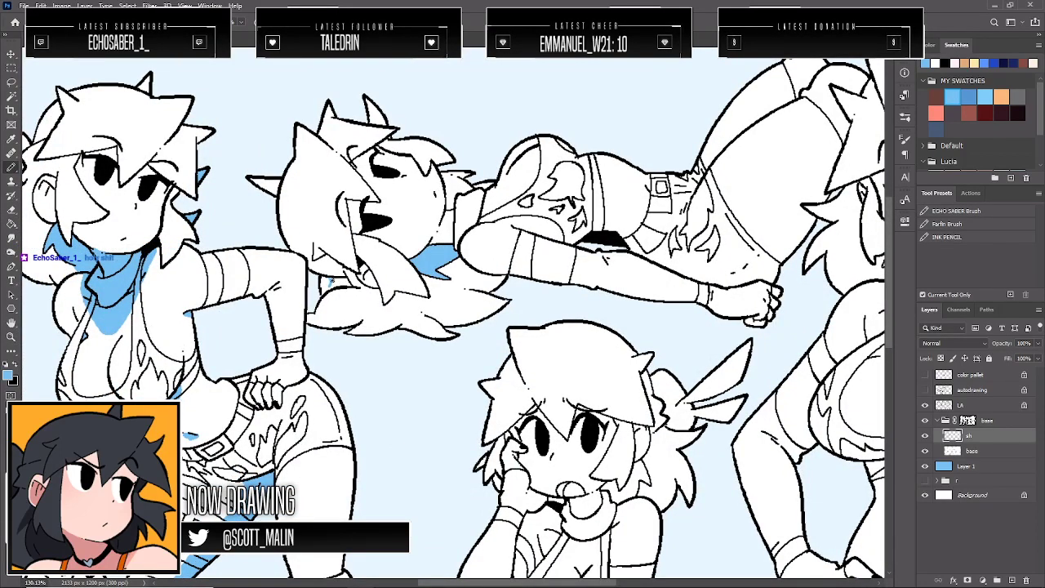
drag(331, 280, 342, 305)
key(ctrl+z)
key(g)
click(333, 281)
key(b)
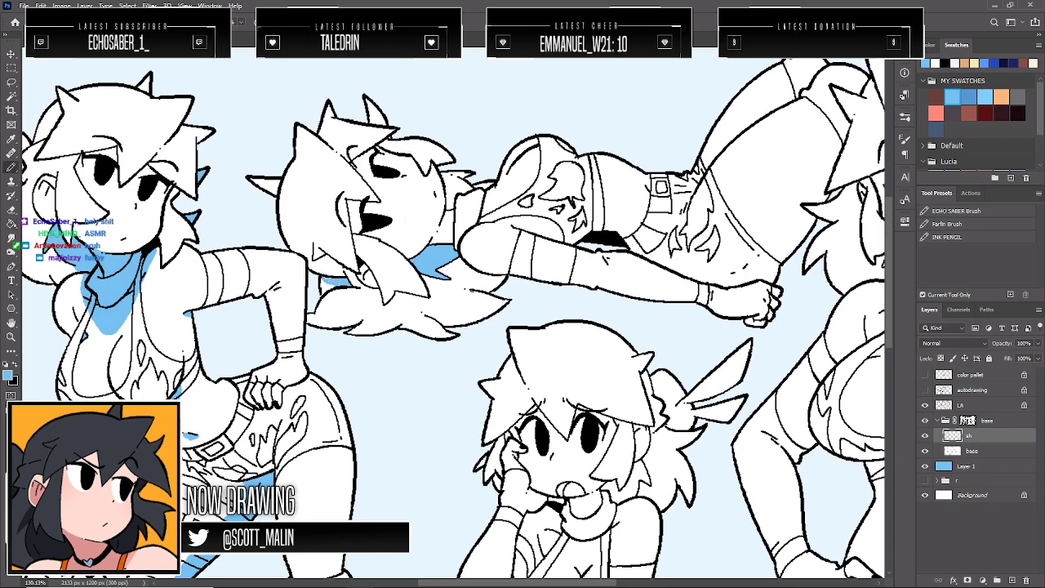
mouse_move(470, 288)
mouse_down()
mouse_move(447, 283)
mouse_move(517, 257)
mouse_up()
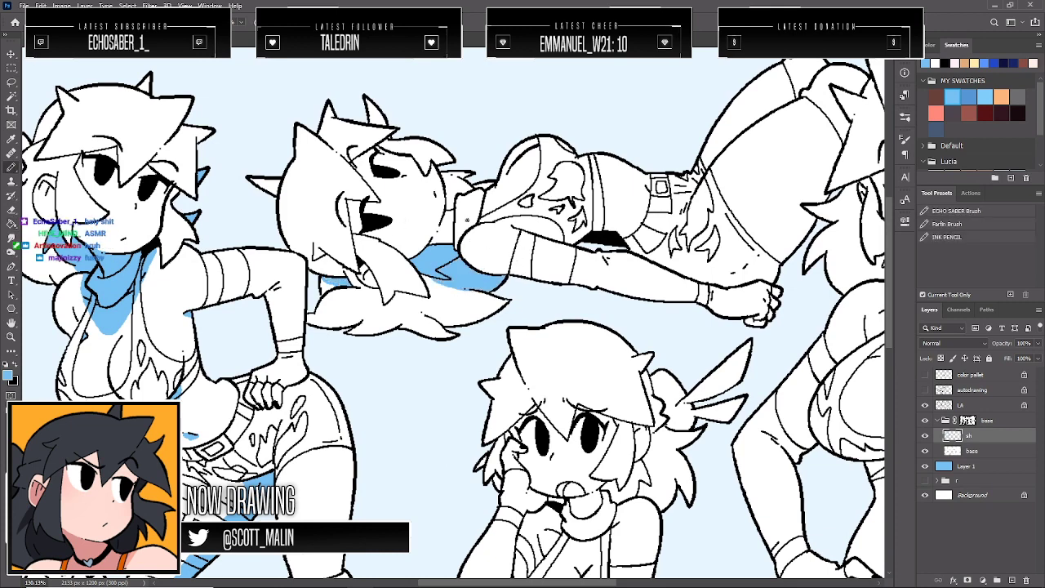
Fill the scarf sections between the lying figure's face and shoulder with the light blue shadow colour
key(g)
click(447, 222)
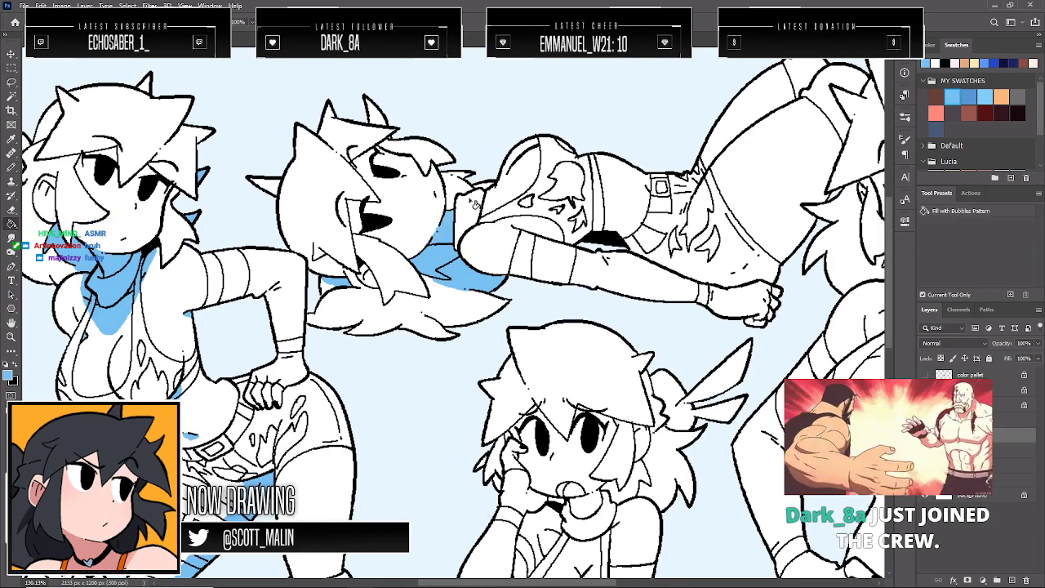
click(486, 188)
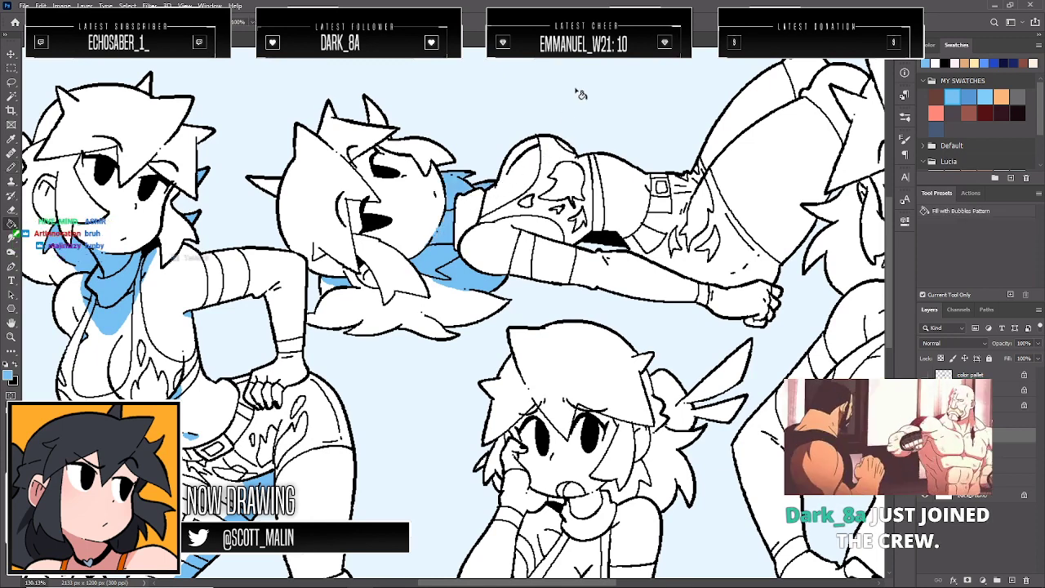
Fill the lying figure's raised far leg, including the section at its bend, with light blue shadow
key(z)
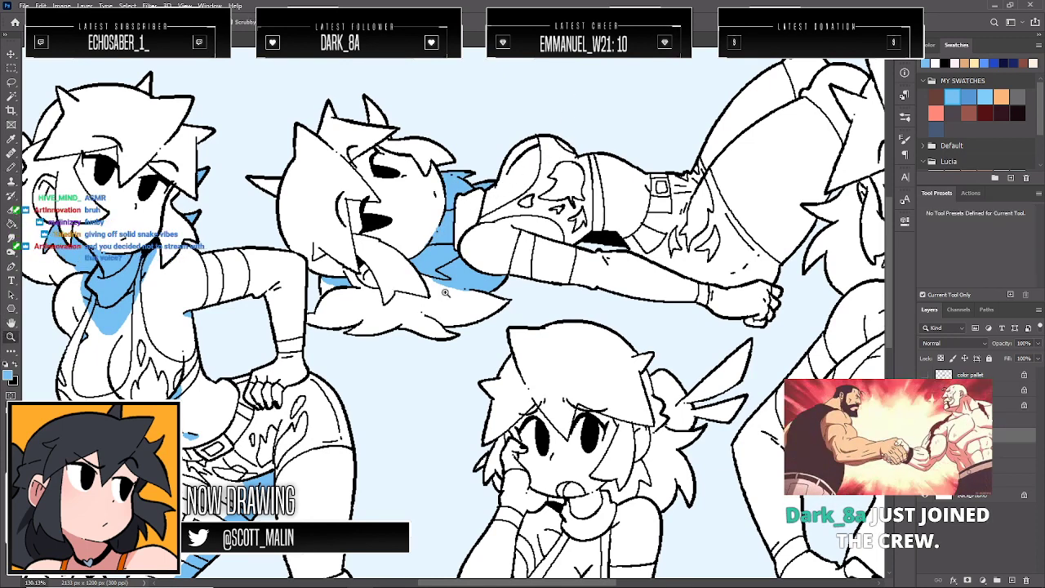
drag(446, 292, 386, 292)
drag(660, 213, 725, 213)
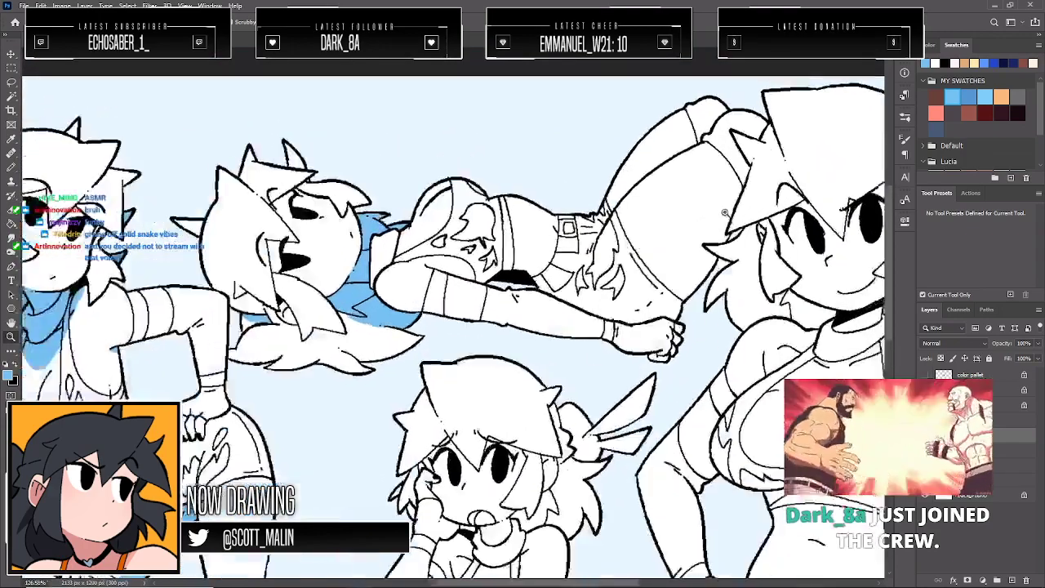
scroll(718, 245, up, 2)
key(g)
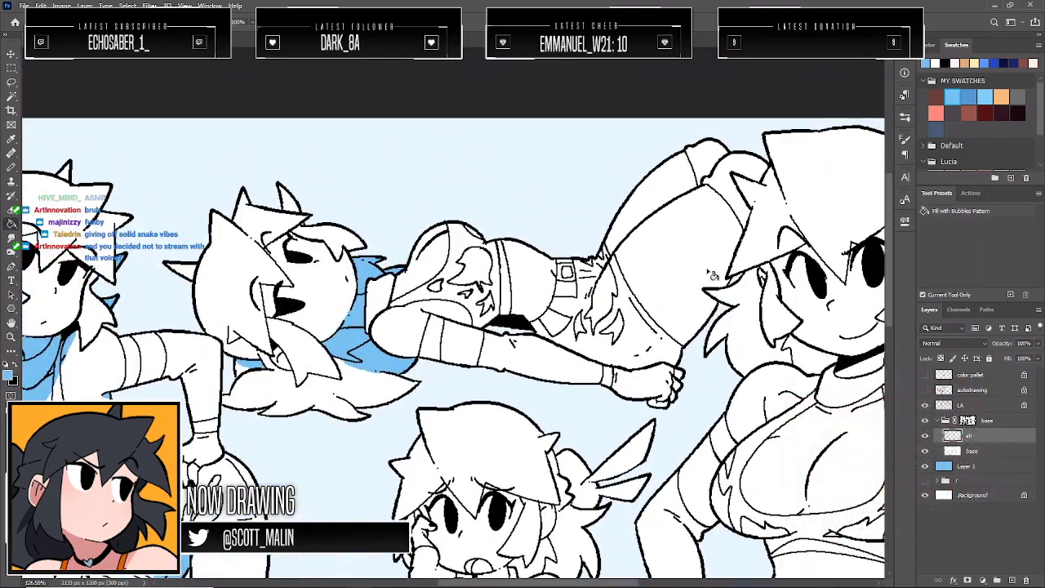
click(718, 171)
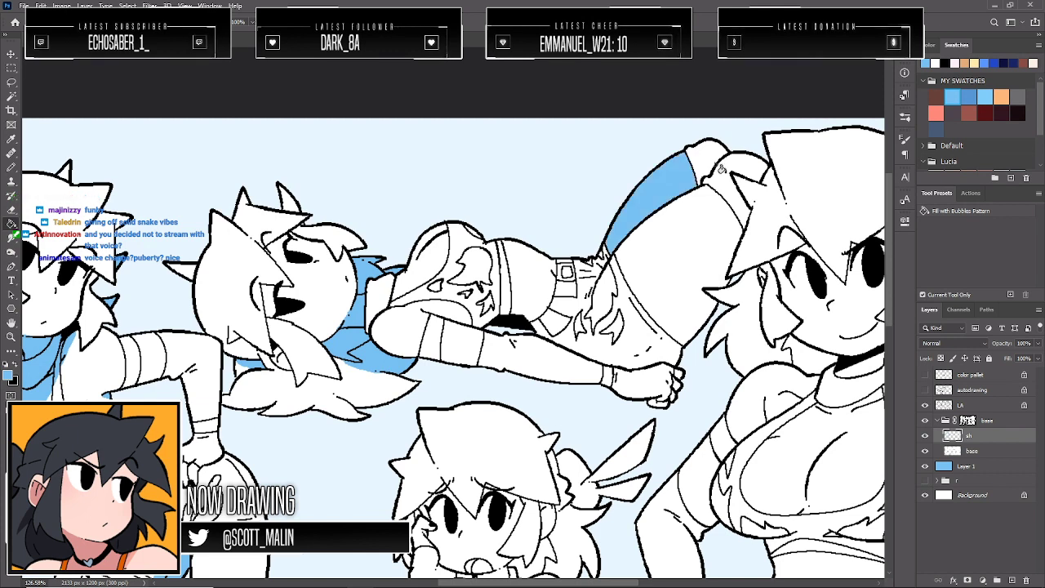
click(709, 156)
Paint and fill light blue shadows on the lying figure's upper shoulder and along the adjoining edge of her chest
key(b)
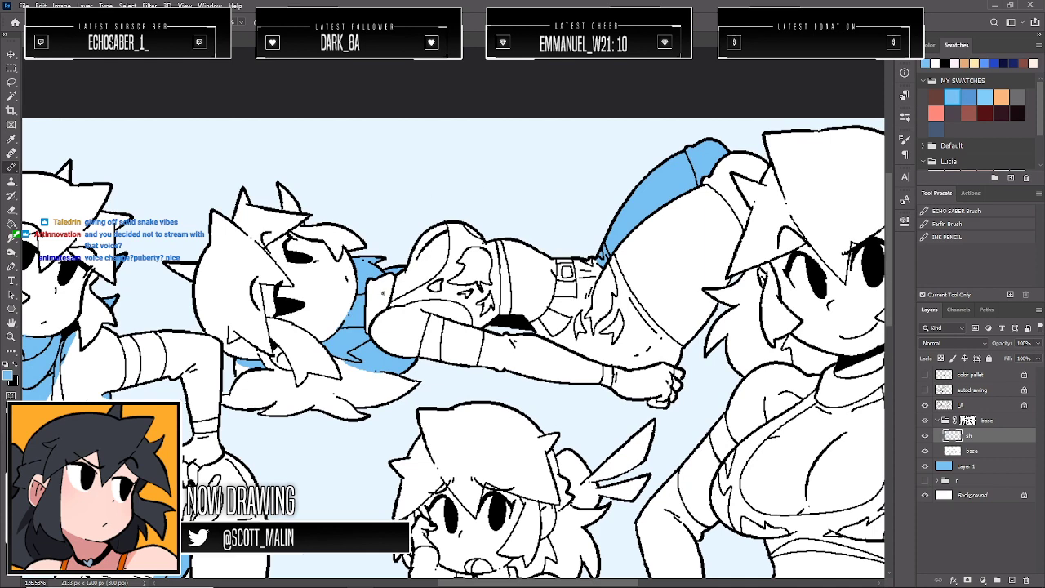
drag(387, 277, 370, 320)
key(g)
click(374, 295)
key(b)
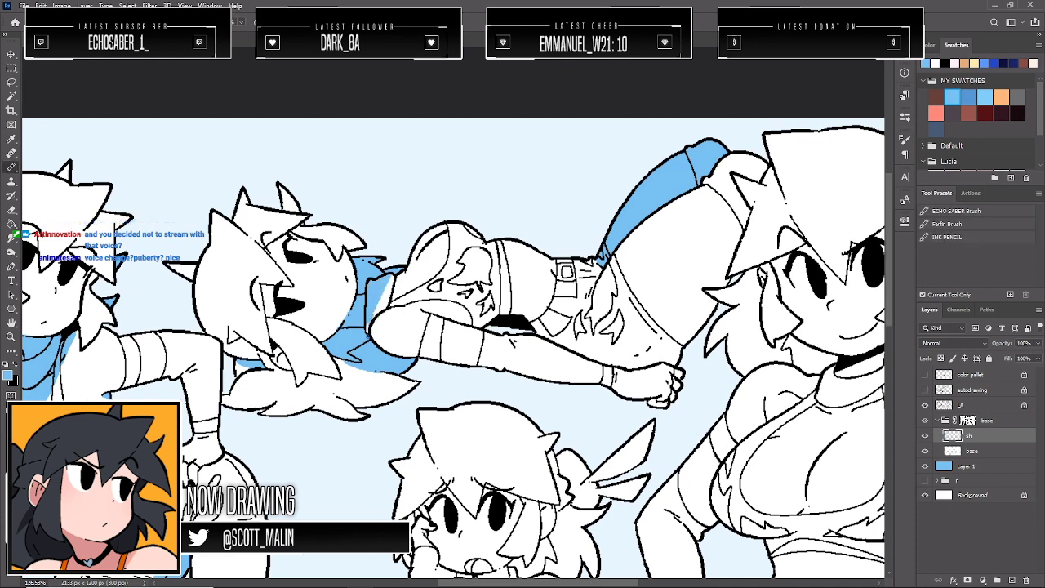
drag(395, 299, 405, 273)
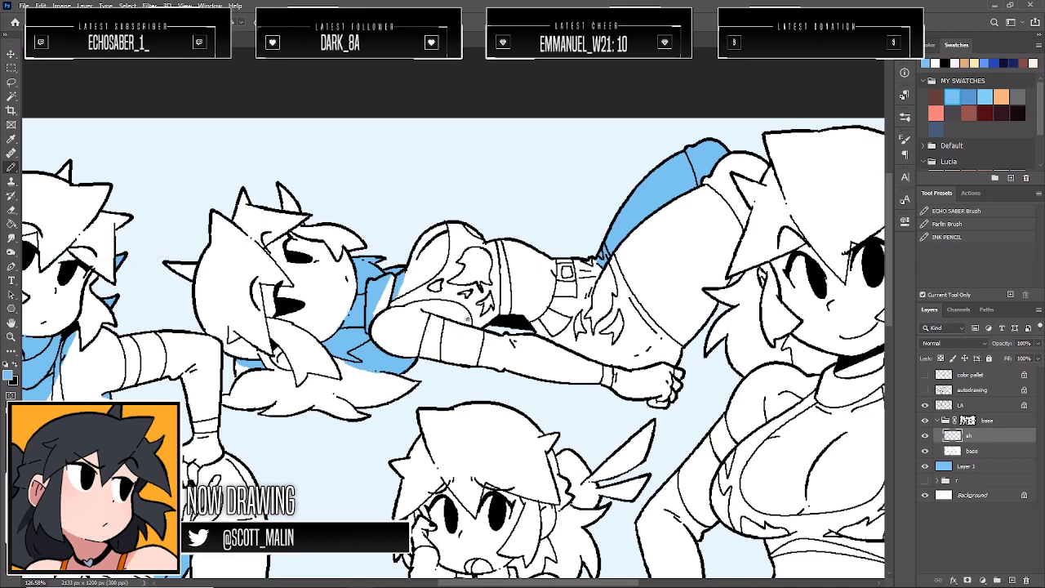
Outline a shadow along the underside of the lying figure's torso, shorts and near thigh and fill it light blue
mouse_move(458, 323)
mouse_down()
mouse_move(539, 308)
mouse_move(597, 345)
mouse_move(709, 279)
mouse_up()
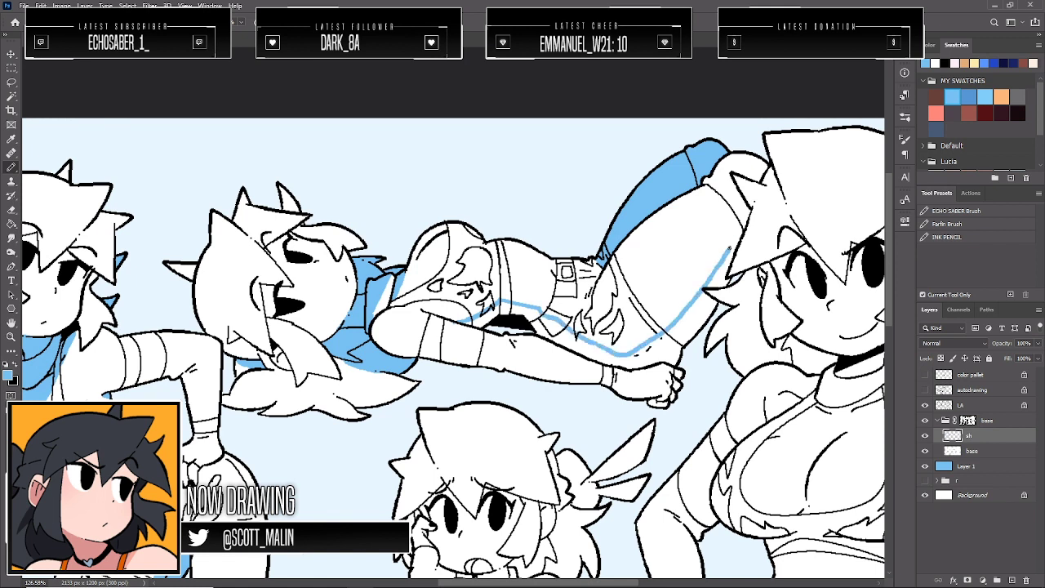
key(g)
click(721, 268)
click(690, 317)
click(653, 351)
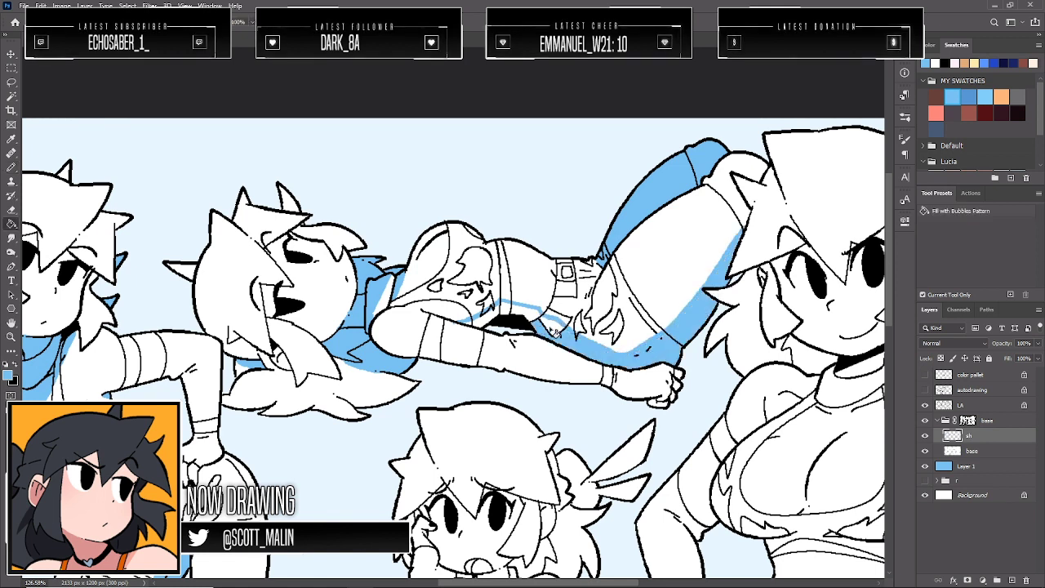
click(549, 328)
click(519, 313)
click(486, 320)
Outline a shadow along the underside of the lying figure's outstretched arm and hand and fill it light blue
key(b)
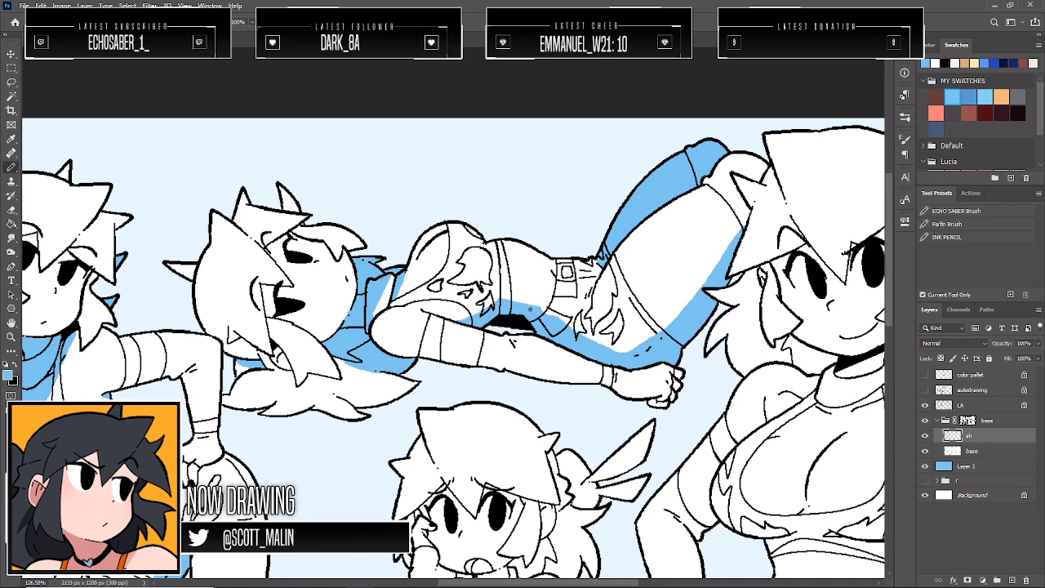
drag(381, 331, 610, 377)
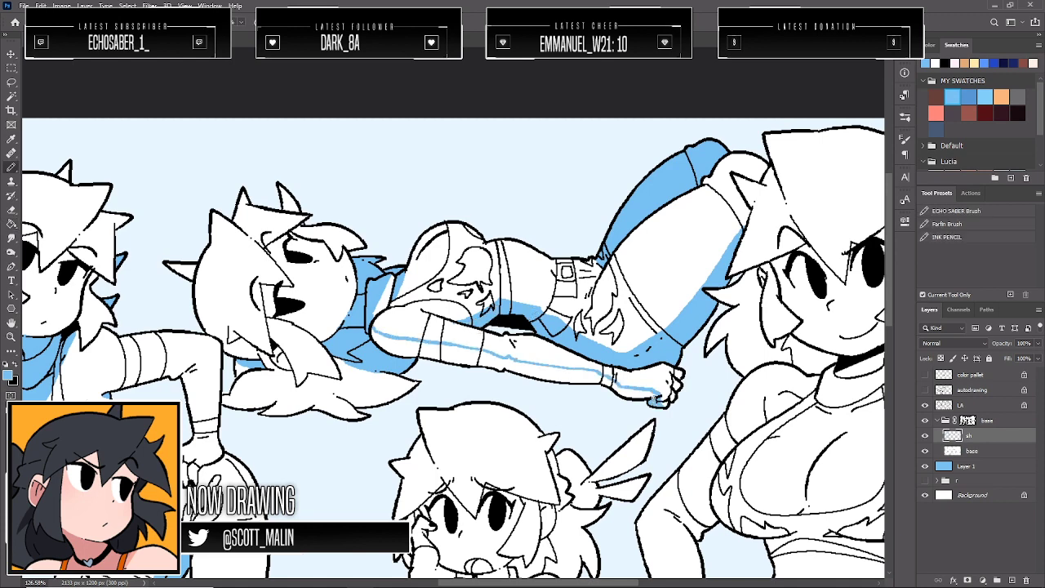
key(g)
click(487, 369)
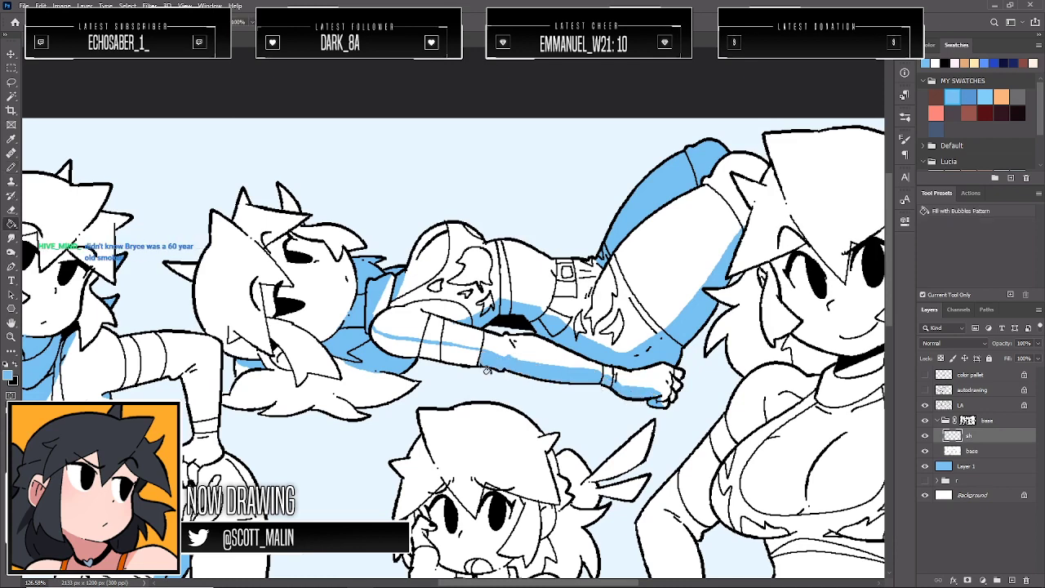
click(410, 348)
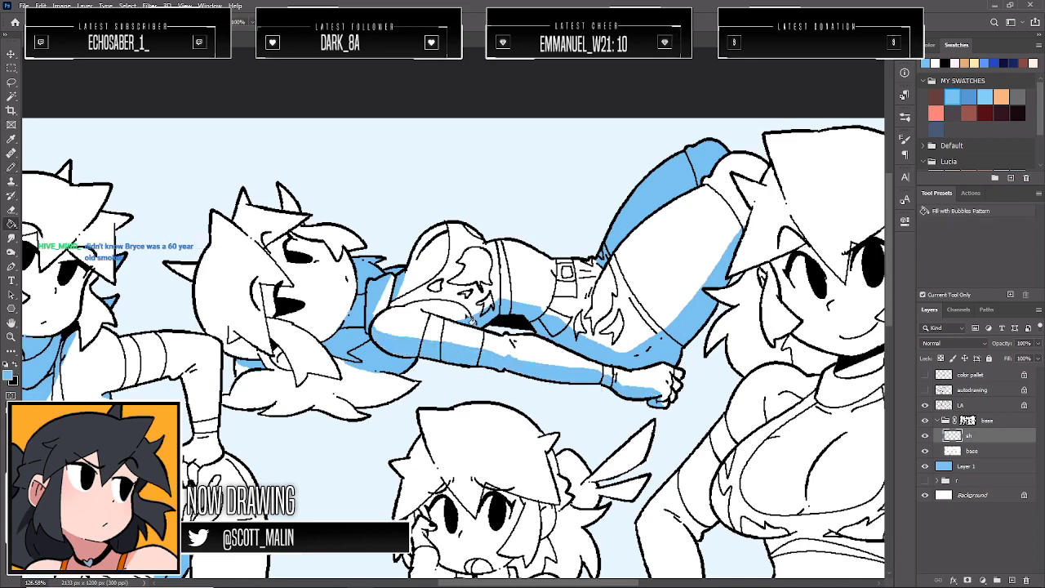
click(10, 336)
drag(364, 294, 314, 295)
drag(229, 283, 239, 302)
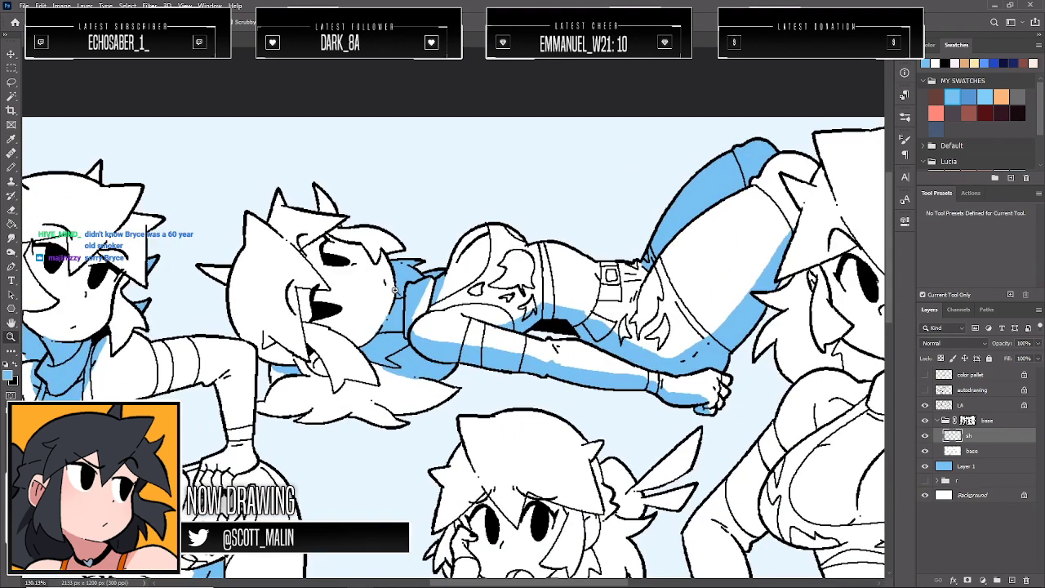
key(b)
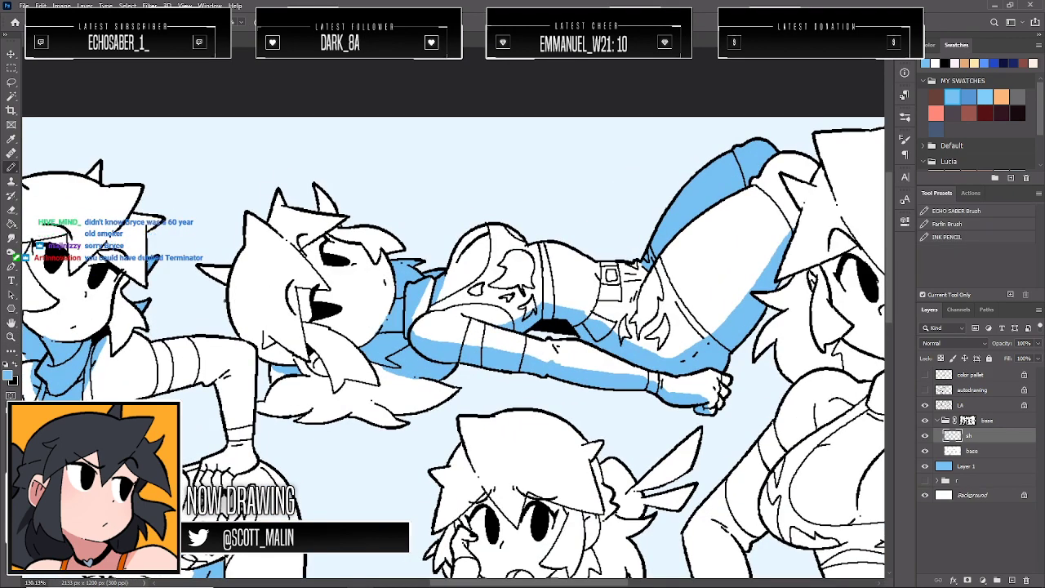
key(g)
click(331, 397)
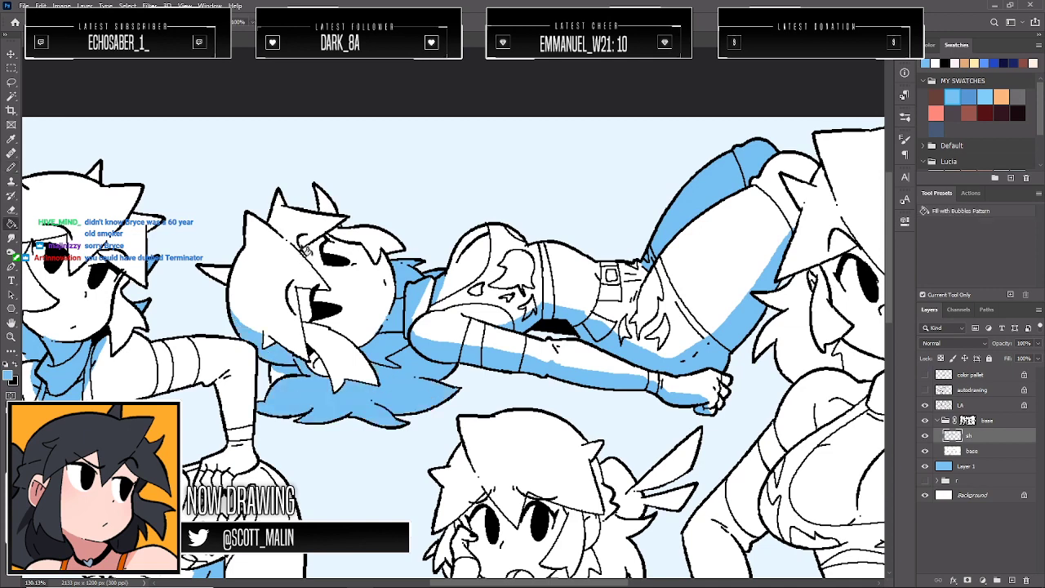
key(ctrl+z)
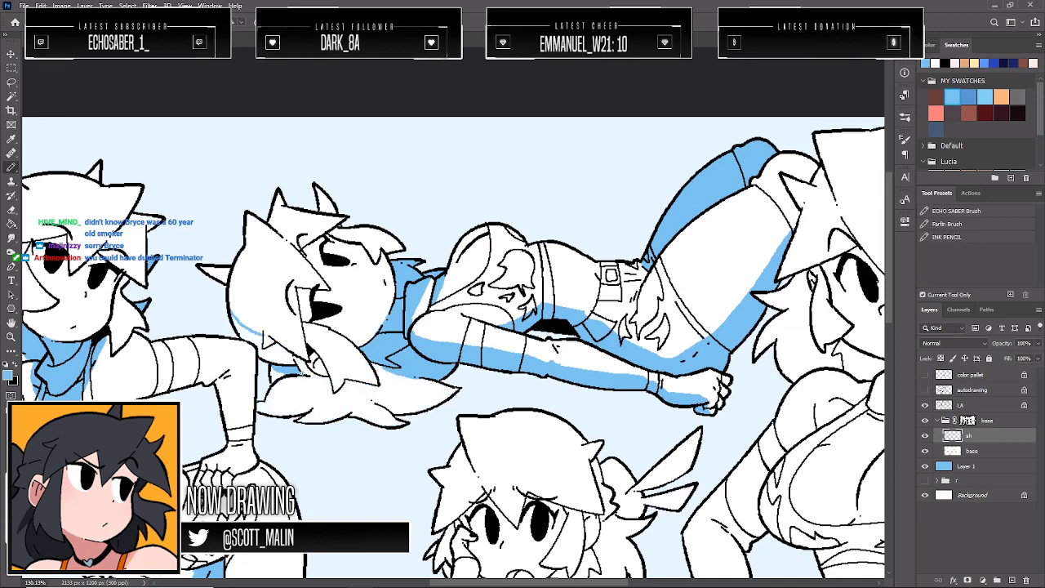
Paint a light blue shadow along the lower back edge of the lying figure's head
key(b)
drag(303, 369, 235, 320)
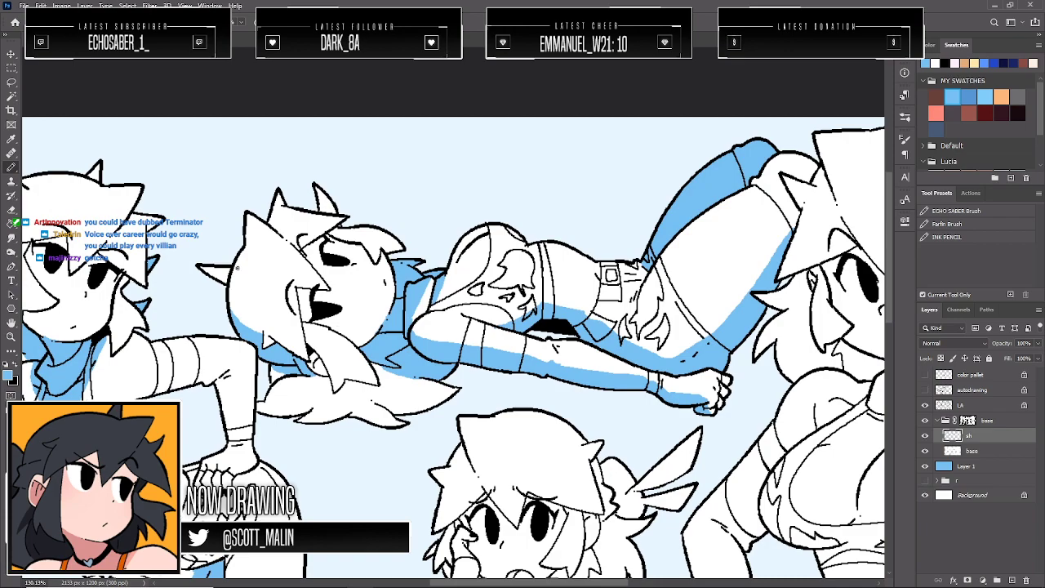
Fill the area behind the kneeling figure's neck, beneath her ear, with light blue shadow
click(10, 335)
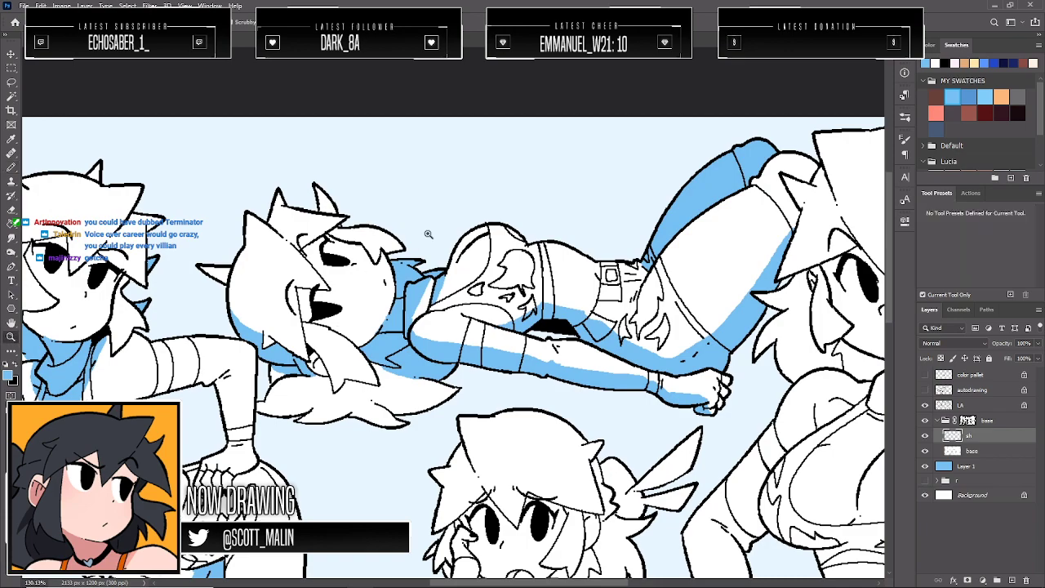
drag(498, 267, 478, 282)
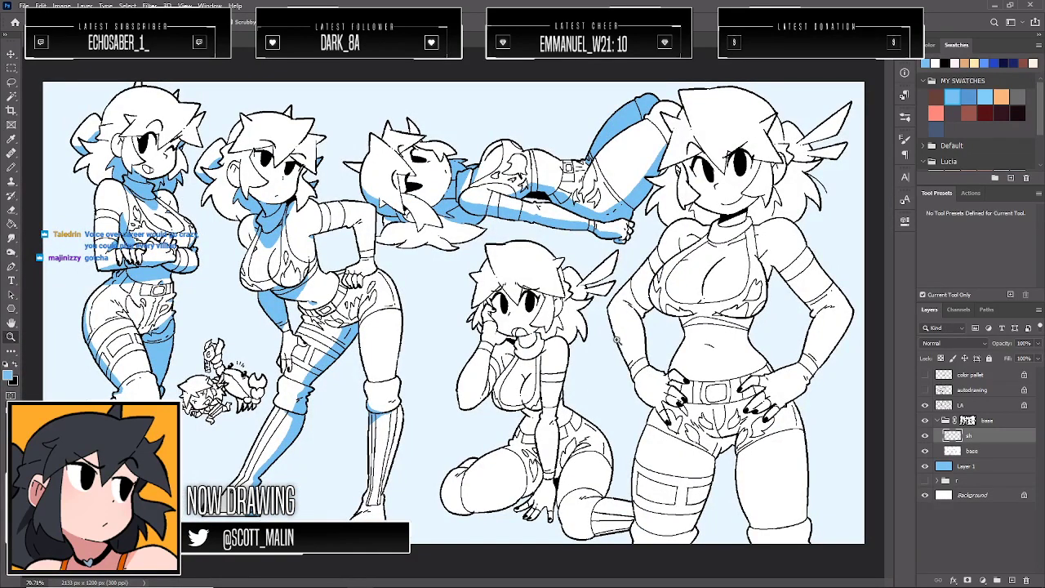
drag(618, 341, 625, 397)
key(g)
click(524, 282)
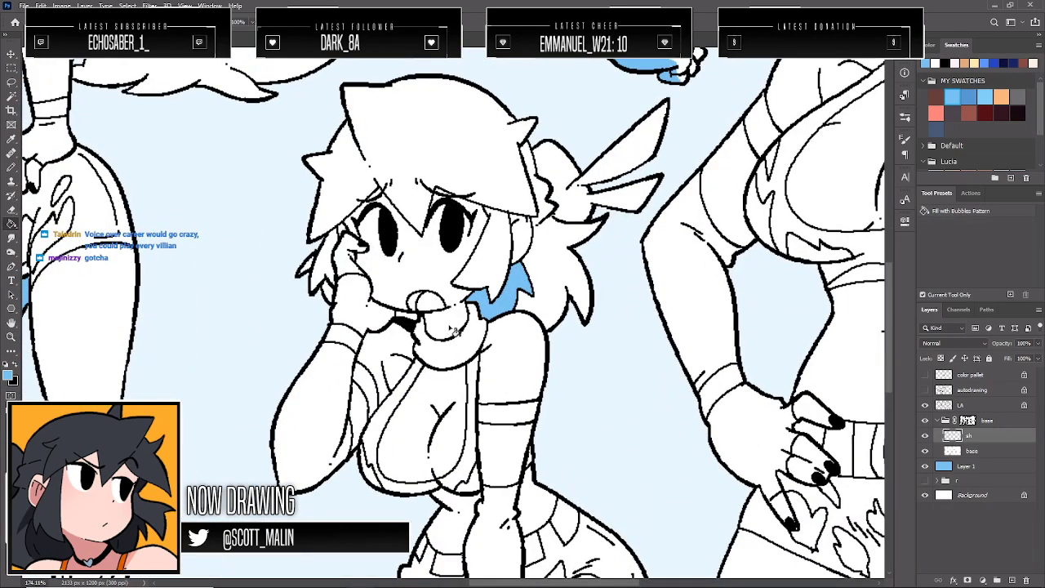
Outline a rounded shadow across the kneeling figure's upper chest and fill it and her scarf light blue
key(b)
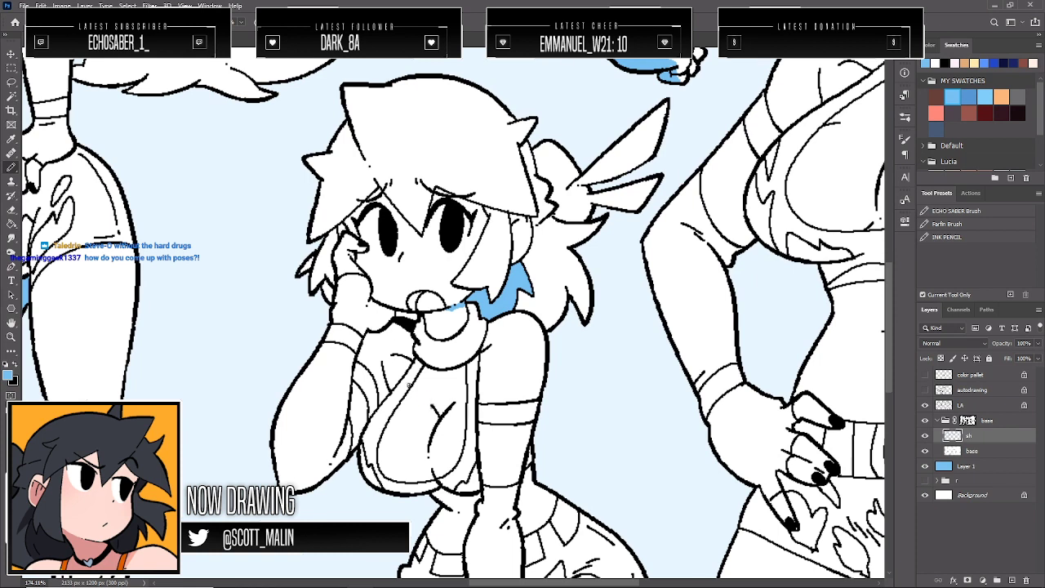
drag(408, 328, 435, 401)
drag(507, 317, 438, 406)
key(g)
click(482, 364)
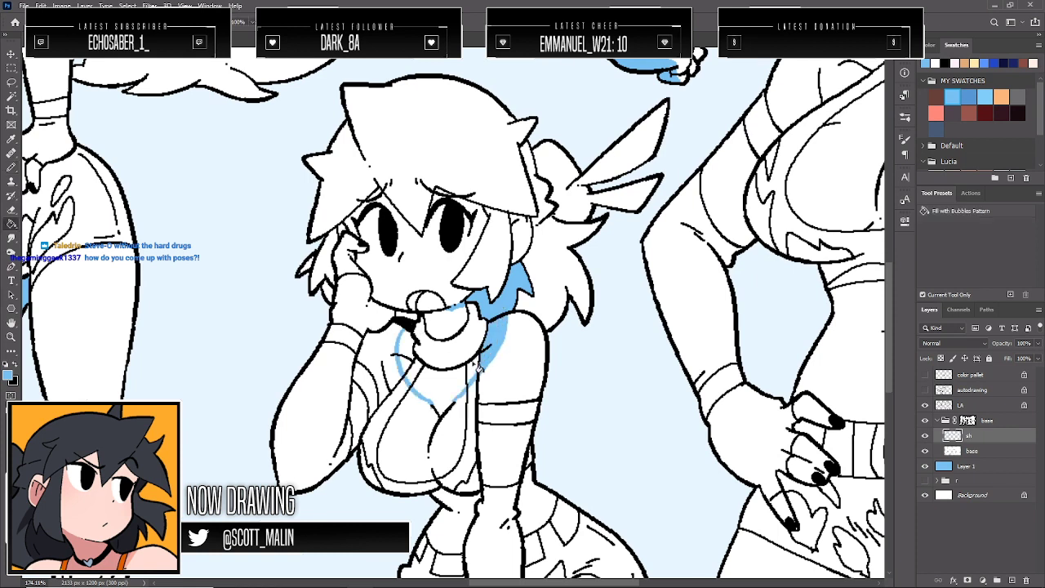
click(474, 365)
click(428, 395)
click(481, 313)
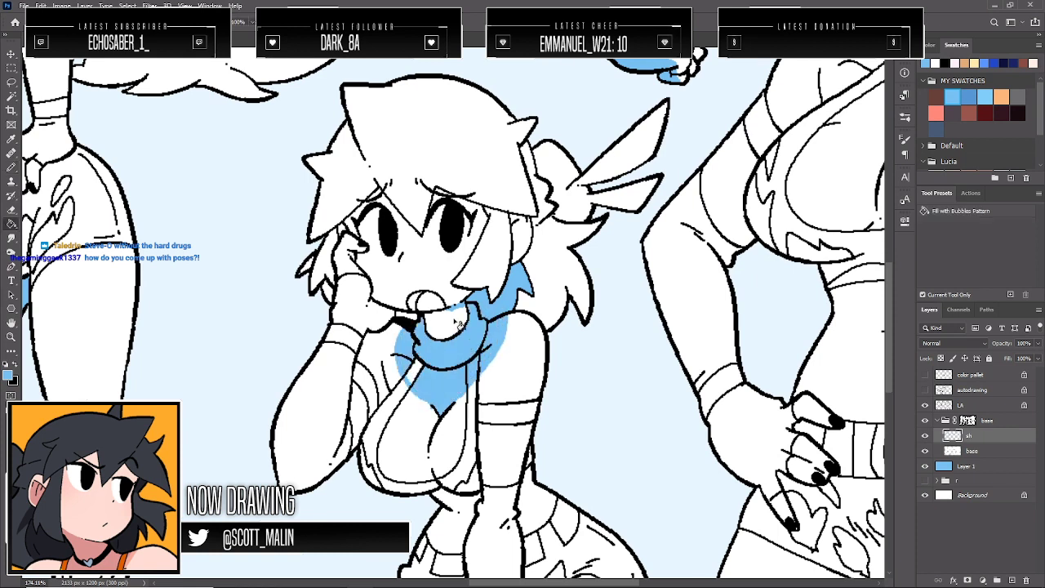
Shade the kneeling figure's hair light blue beneath the tied bun and in the strands beside her raised hand
key(b)
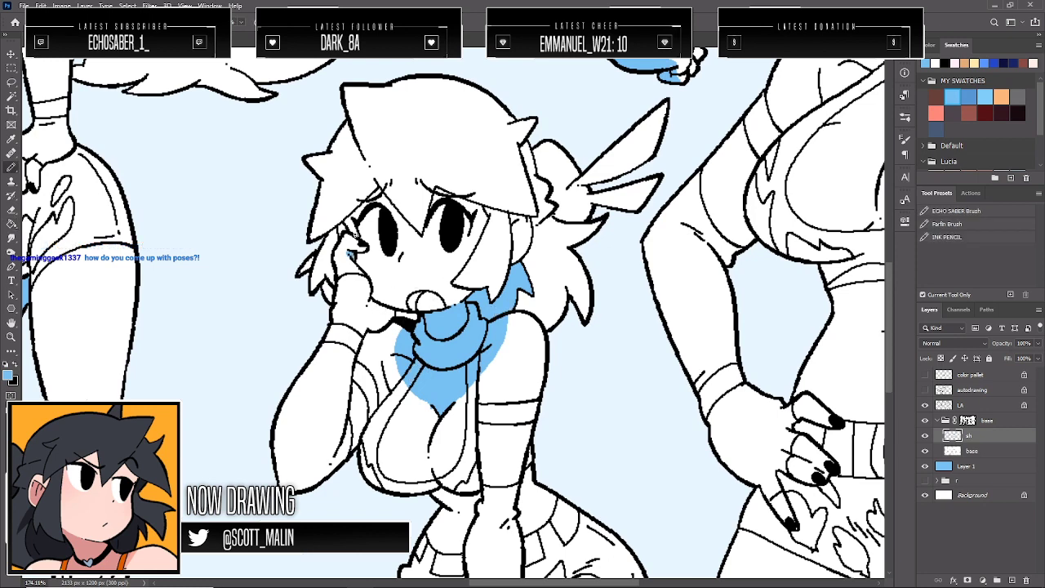
drag(555, 209, 583, 214)
key(g)
click(327, 290)
key(b)
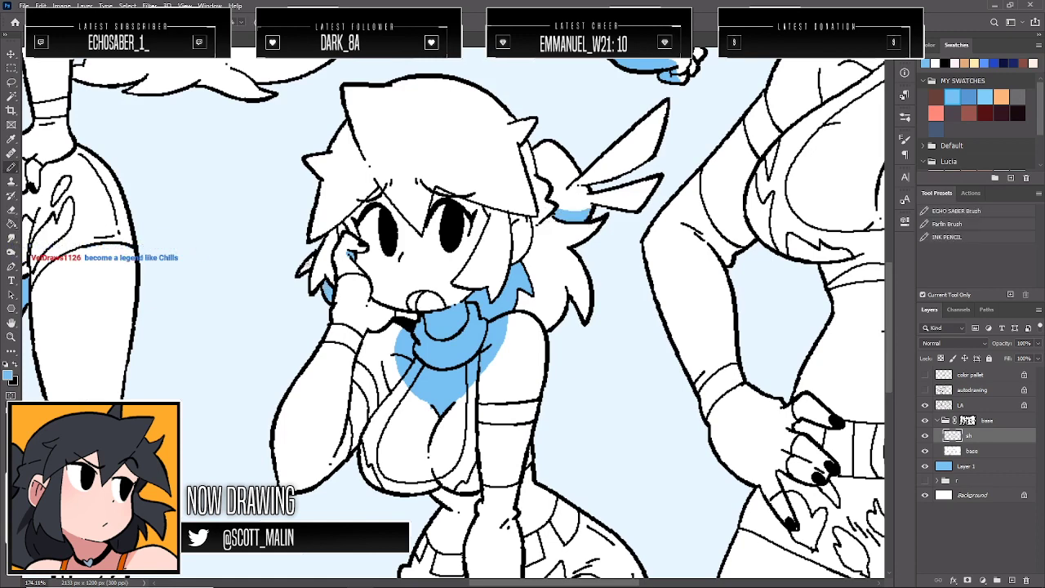
drag(310, 262, 300, 276)
Paint light blue shadows along the underside of the kneeling figure's raised forearm and on the upper arm behind it
scroll(374, 205, down, 3)
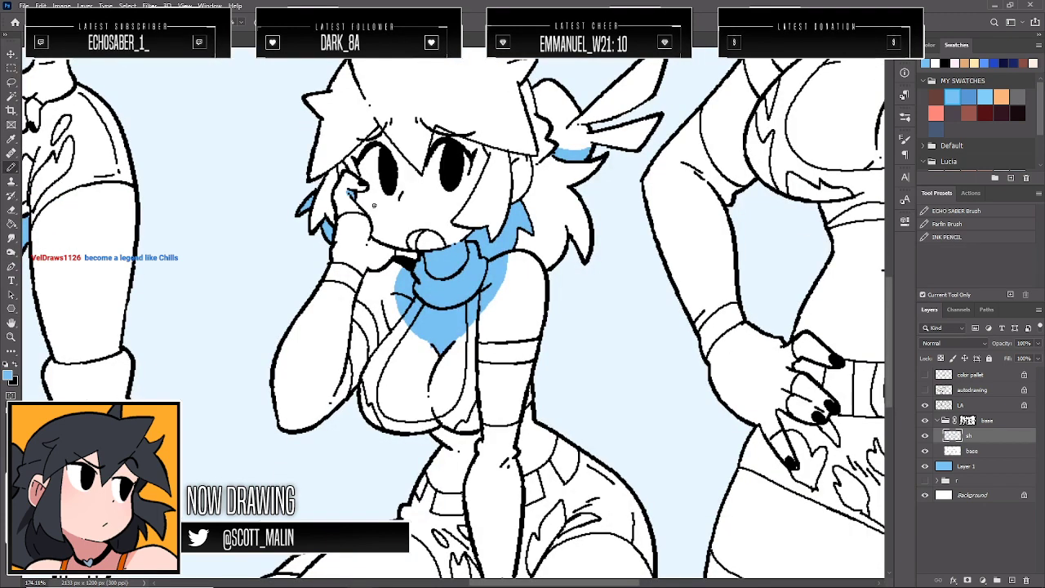
drag(384, 323, 310, 423)
key(g)
click(345, 397)
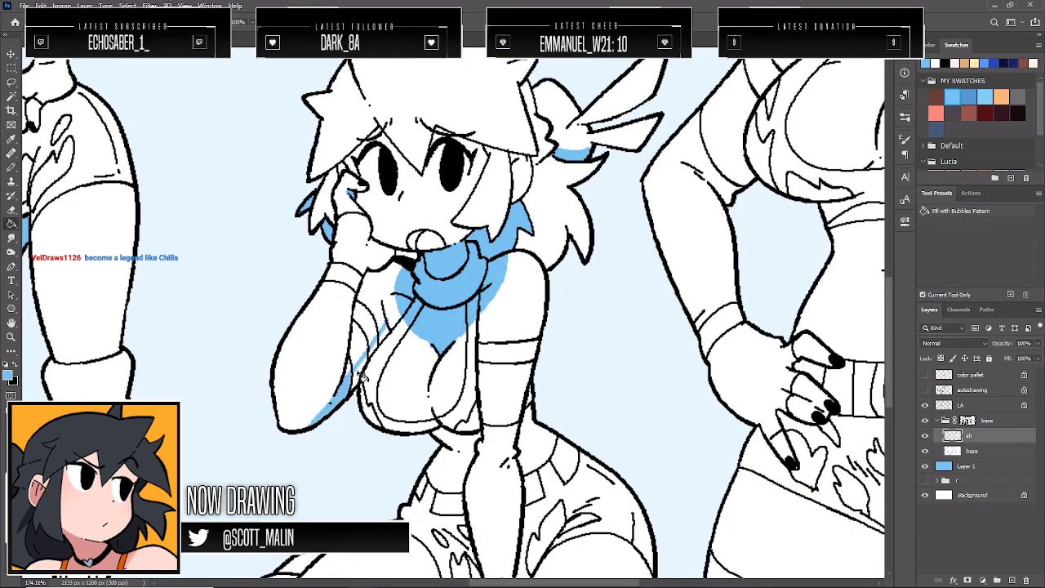
click(366, 372)
key(b)
drag(353, 341, 346, 377)
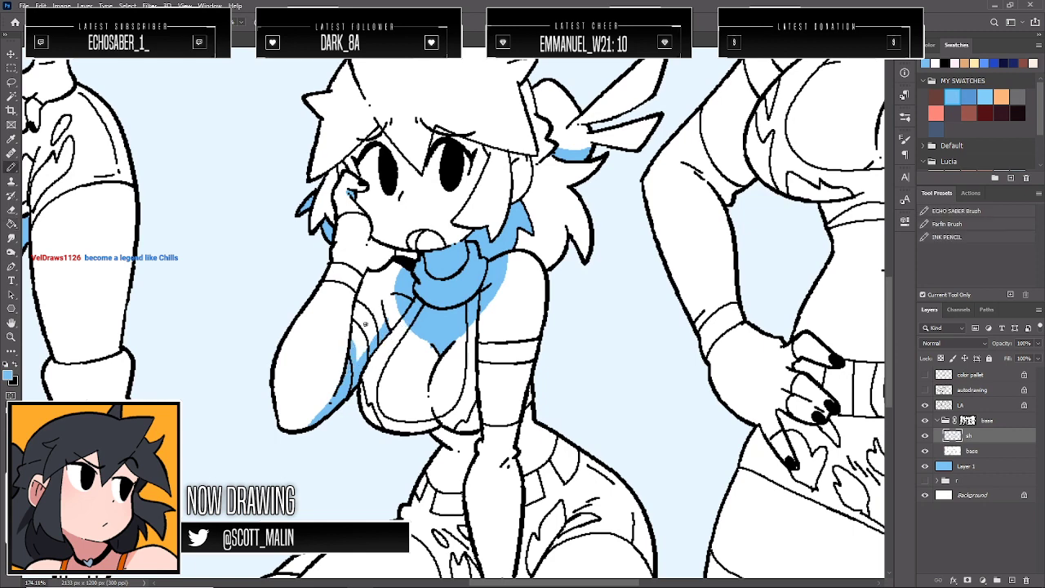
Outline and fill light blue shadows on the kneeling figure's waist, on both sides of her straight arm
mouse_move(406, 498)
mouse_down()
mouse_move(463, 480)
mouse_move(422, 481)
mouse_up()
key(g)
click(445, 464)
key(b)
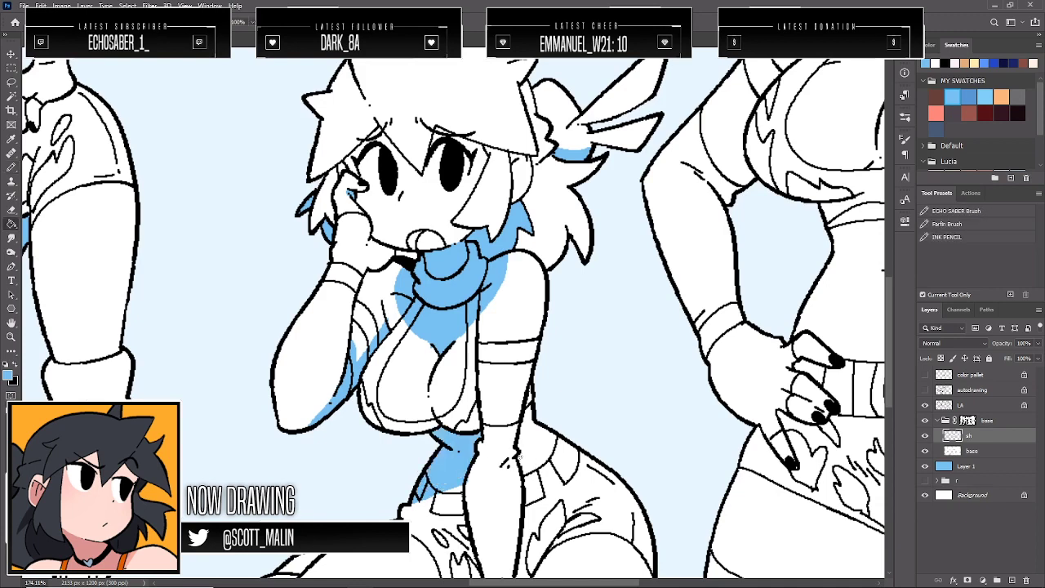
mouse_move(520, 462)
mouse_down()
mouse_move(545, 417)
mouse_move(528, 452)
mouse_up()
key(g)
click(531, 433)
Paint a light blue shadow along the underside of the kneeling figure's folded thigh and knee, behind her planted hand
key(b)
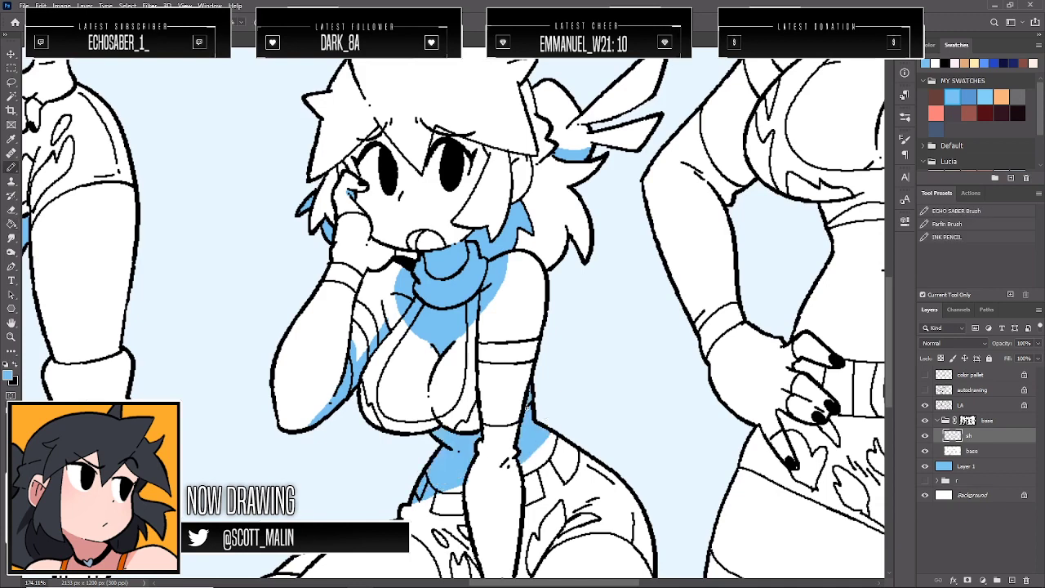
scroll(561, 365, down, 5)
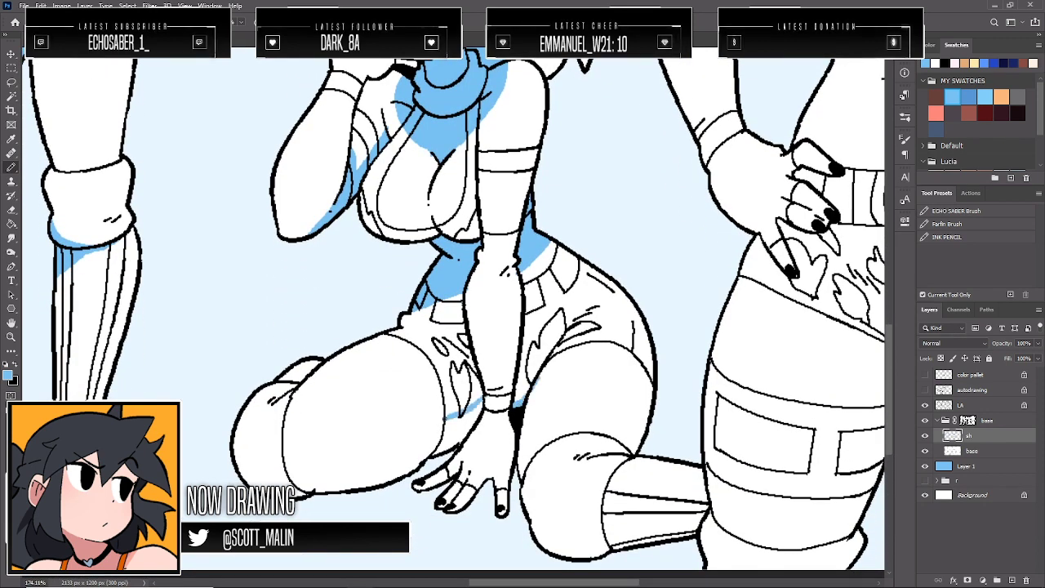
mouse_move(449, 416)
mouse_down()
mouse_move(301, 468)
mouse_move(246, 462)
mouse_move(249, 473)
mouse_move(286, 477)
mouse_move(508, 400)
mouse_up()
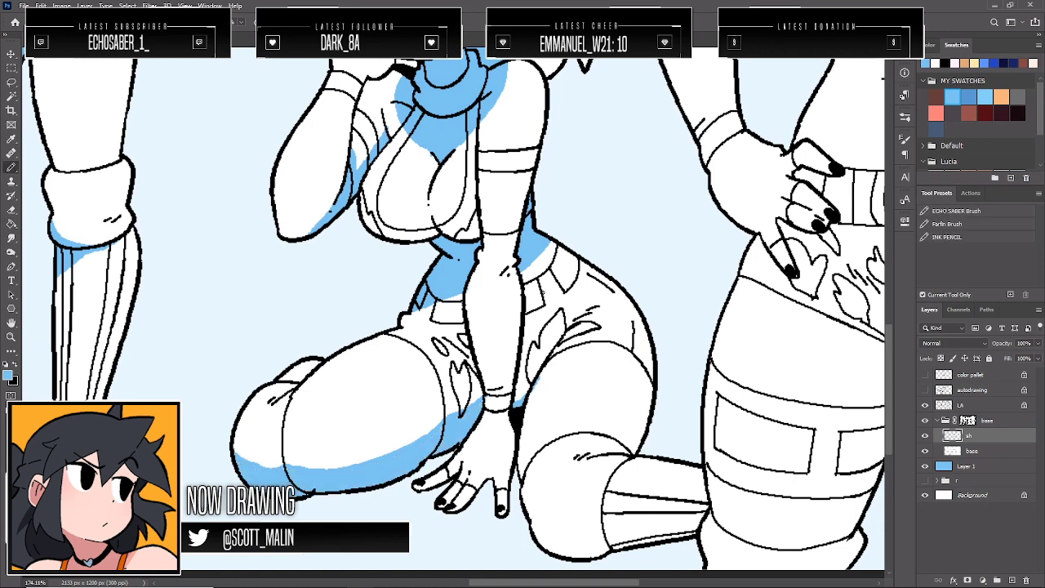
Outline and fill a light blue shadow on the kneeling figure's shorts and inner thigh, beside her straight arm
drag(537, 256, 527, 325)
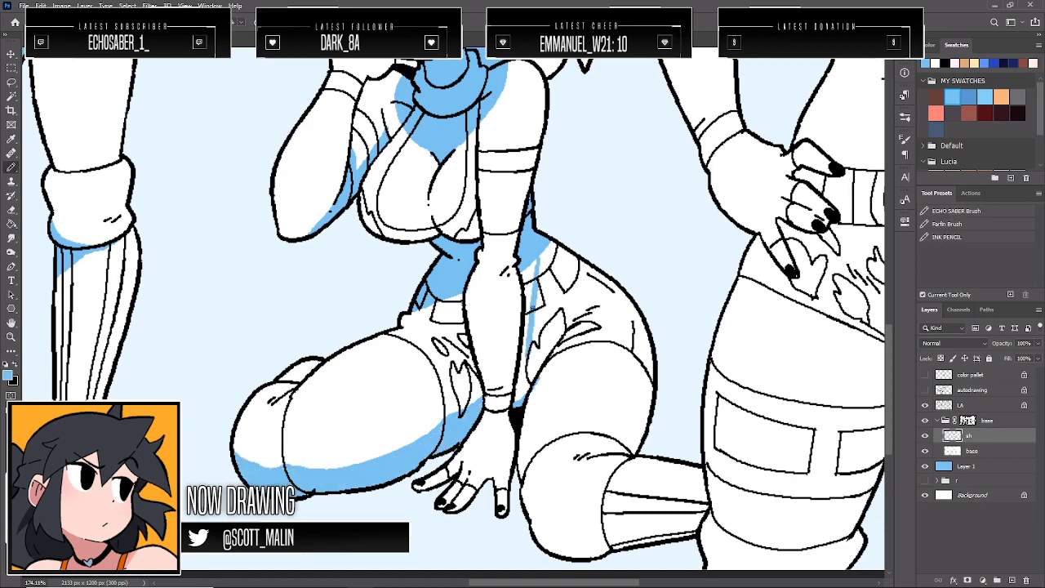
key(ctrl+z)
shift+click(535, 378)
key(g)
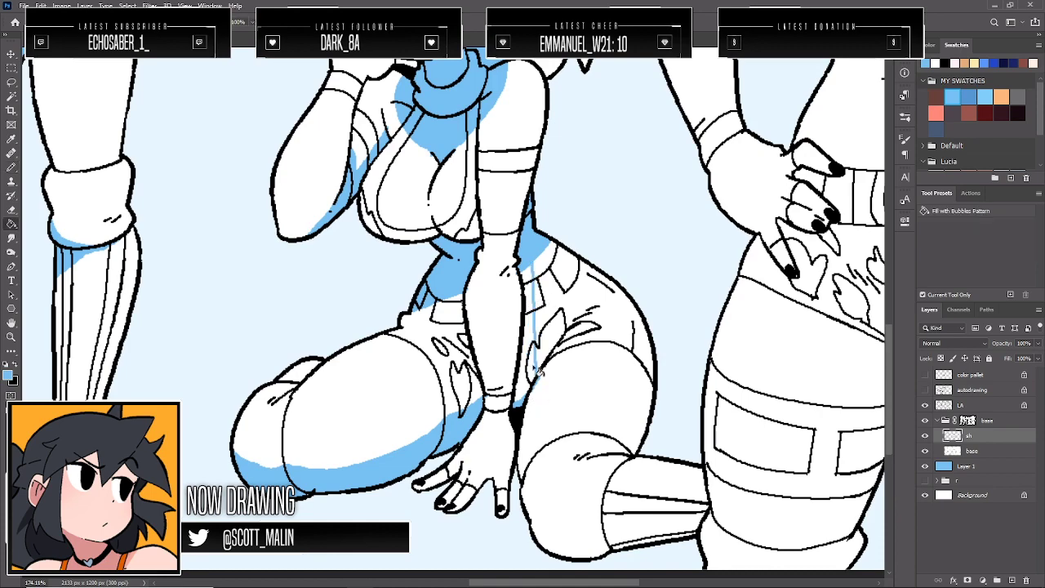
click(531, 361)
click(527, 325)
click(529, 297)
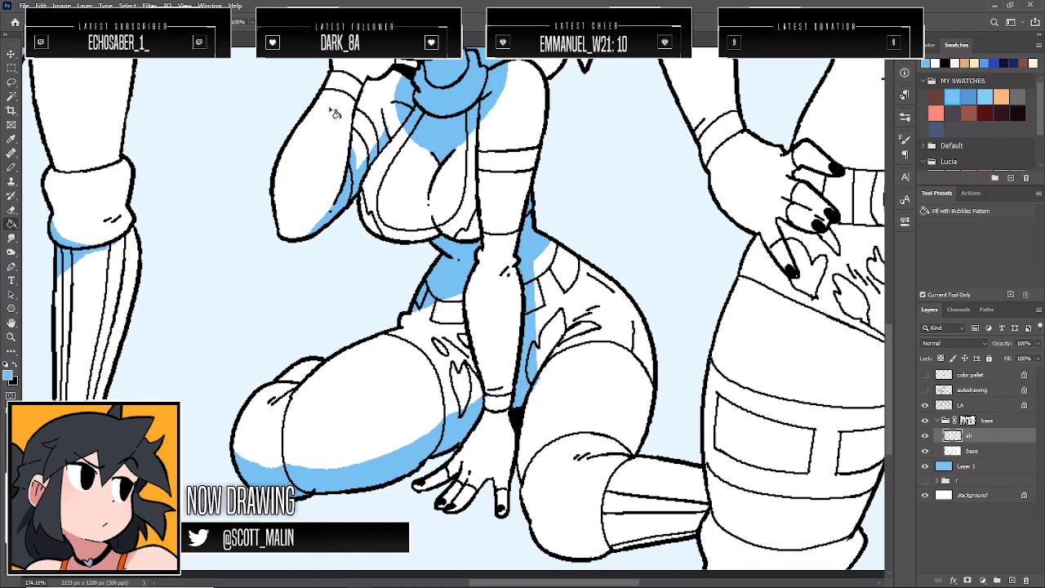
Outline and fill a light blue shadow along the underside of the kneeling figure's other knee and striped lower leg
click(12, 337)
alt+click(275, 334)
drag(549, 390, 575, 390)
key(b)
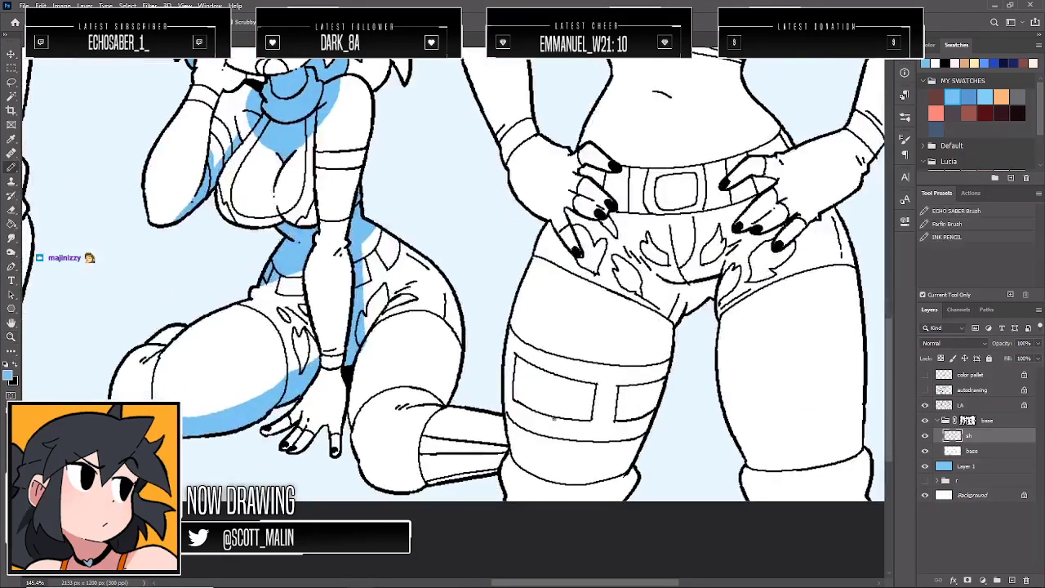
mouse_move(351, 439)
mouse_down()
mouse_move(409, 464)
mouse_move(506, 457)
mouse_up()
key(g)
click(405, 477)
click(442, 474)
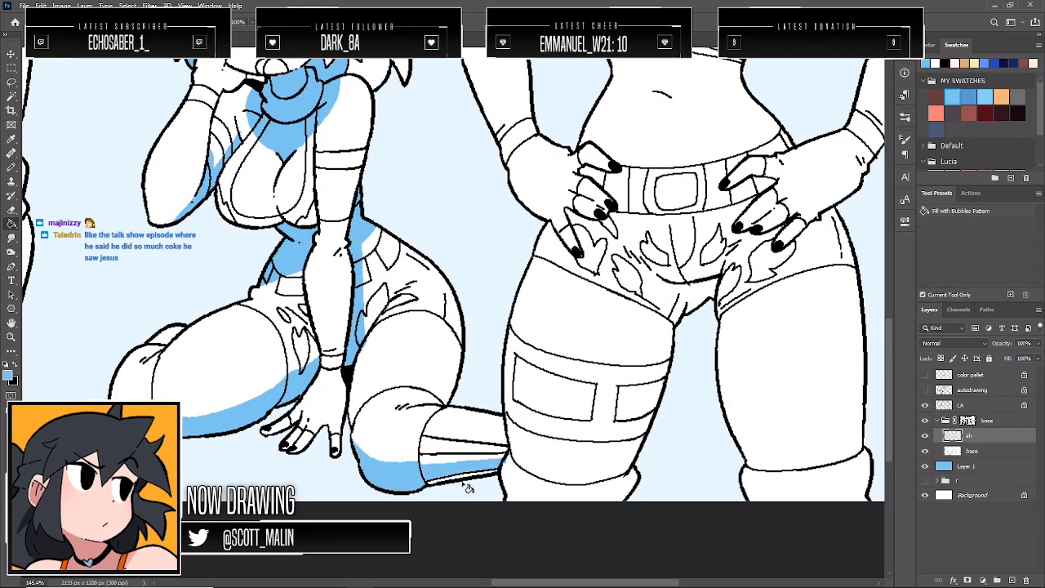
click(474, 482)
key(e)
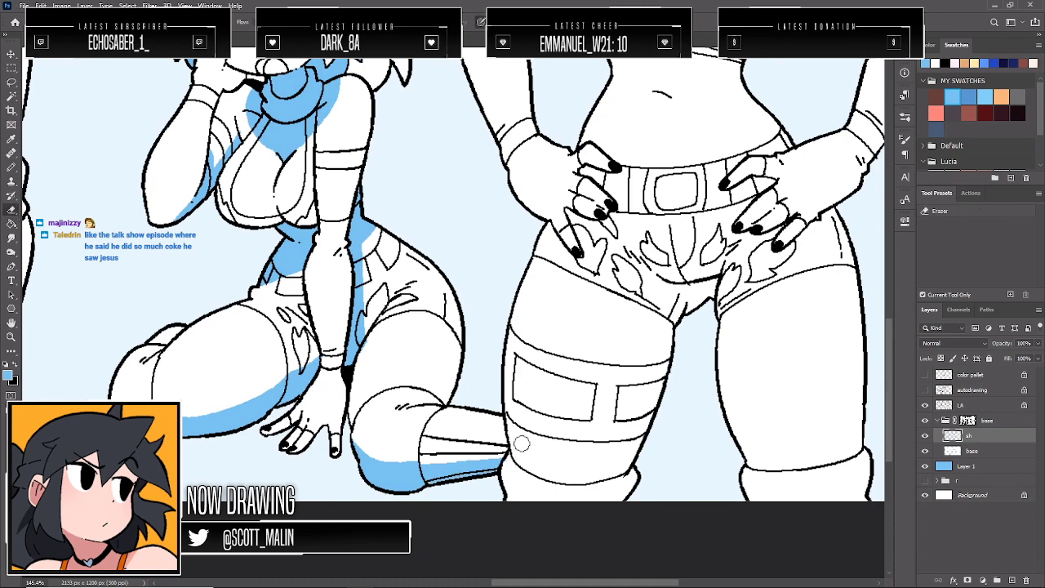
key(b)
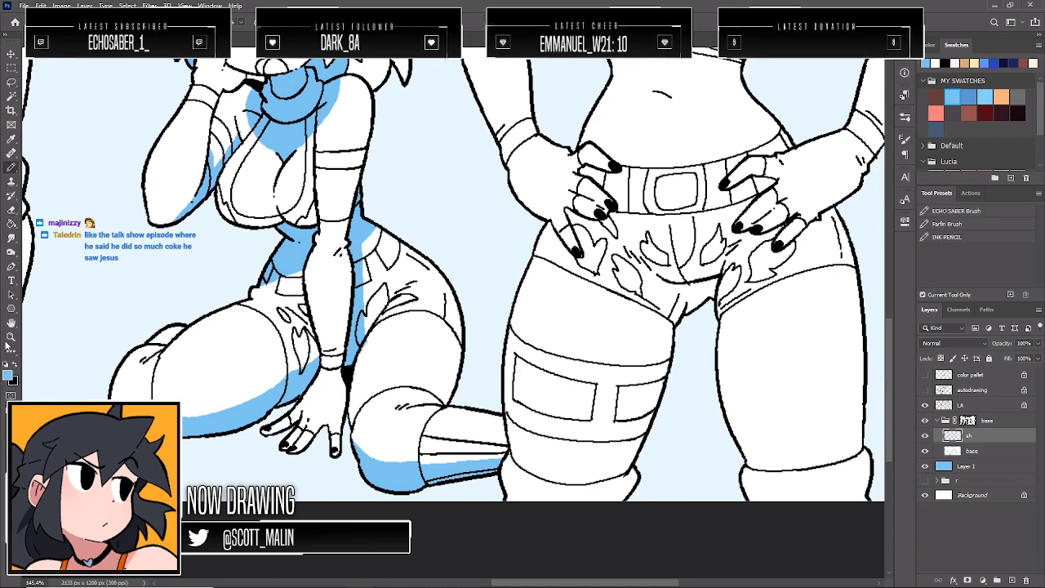
Fill the hair behind the hands-on-hips figure's neck with light blue shadow on both sides
click(10, 337)
drag(407, 300, 194, 256)
drag(511, 251, 494, 271)
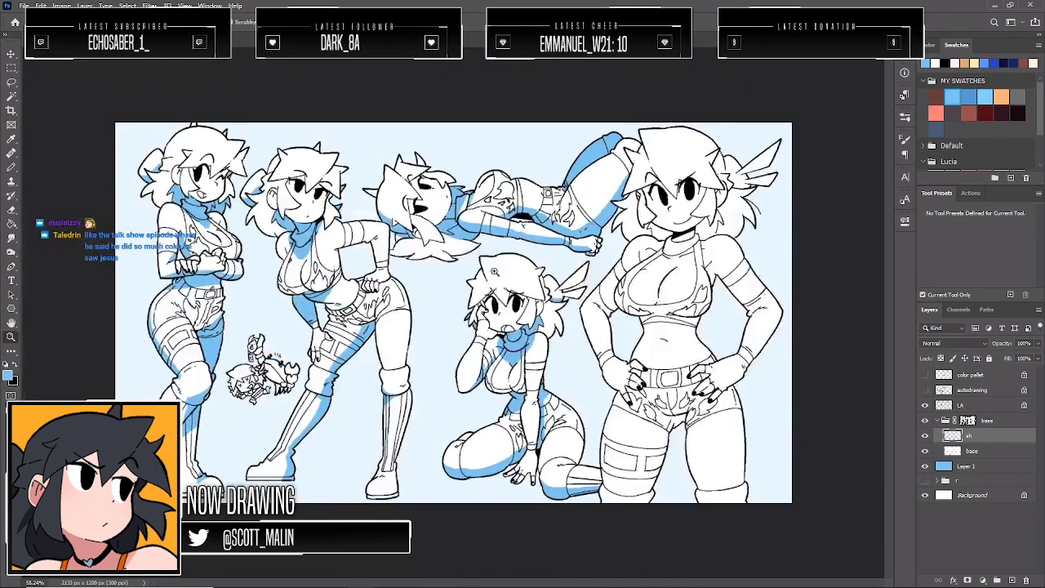
scroll(538, 386, up, 2)
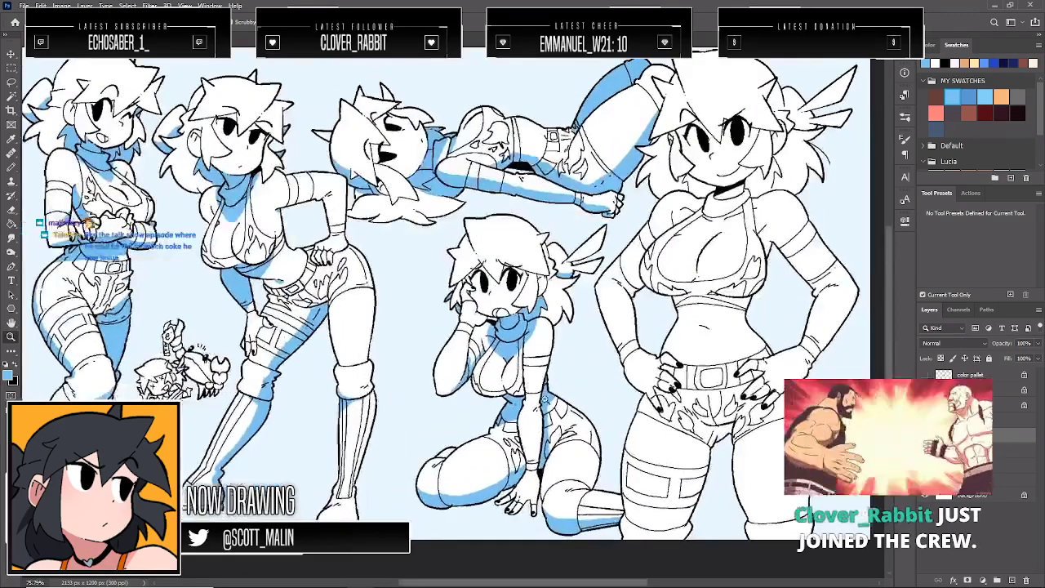
scroll(837, 310, down, 1)
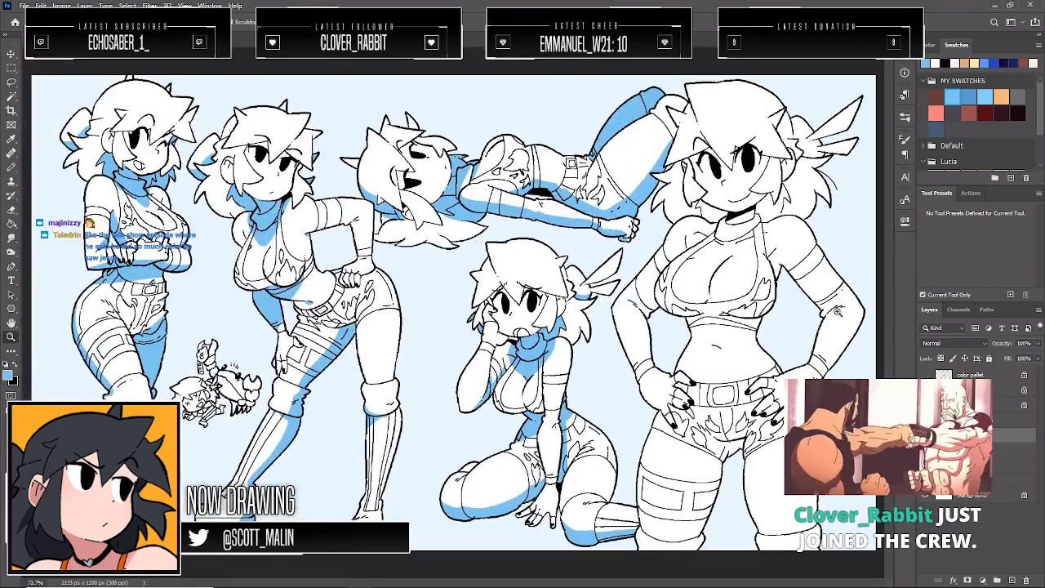
scroll(834, 188, up, 2)
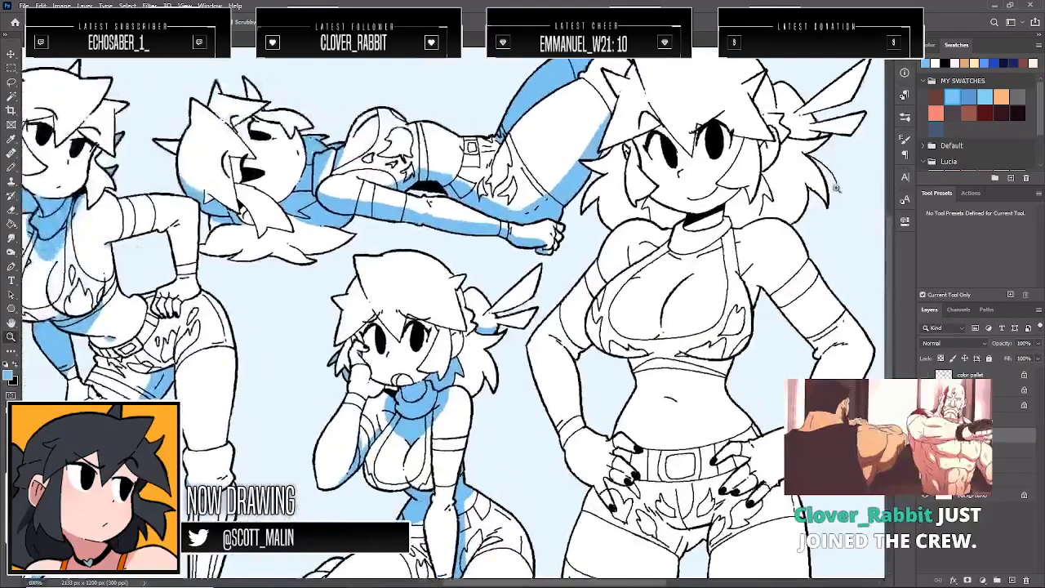
scroll(834, 188, up, 2)
key(b)
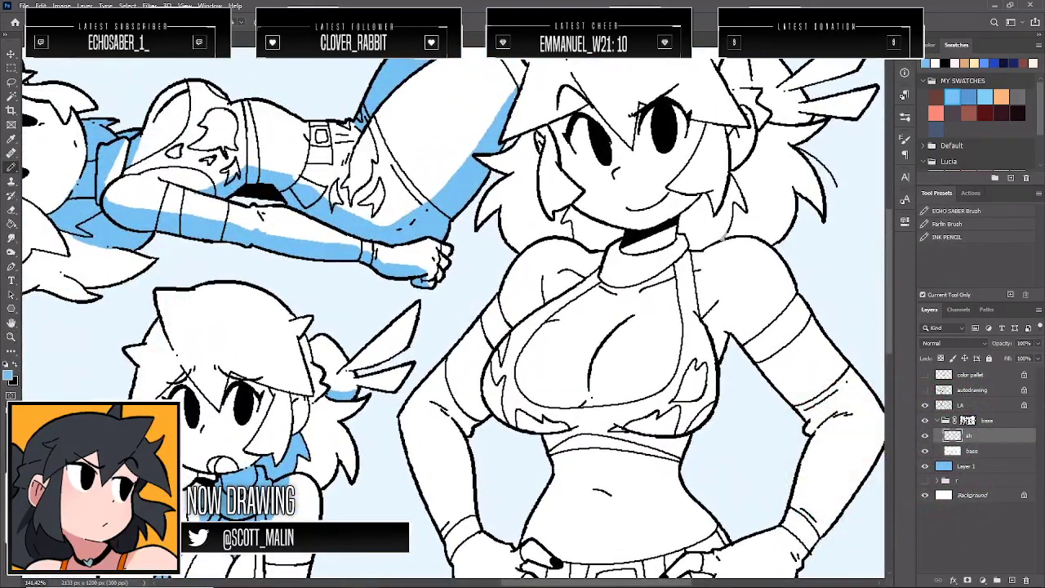
key(g)
click(702, 240)
click(604, 235)
key(b)
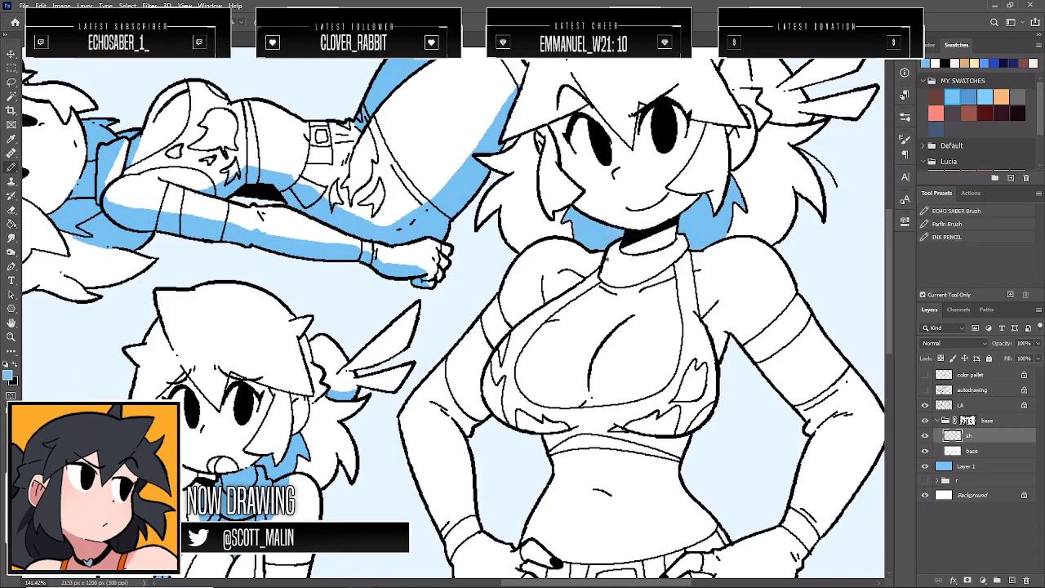
Outline and fill a pointed light blue shadow over the hands-on-hips figure's collar and upper chest
mouse_move(586, 255)
mouse_down()
mouse_move(638, 300)
mouse_move(691, 251)
mouse_up()
key(g)
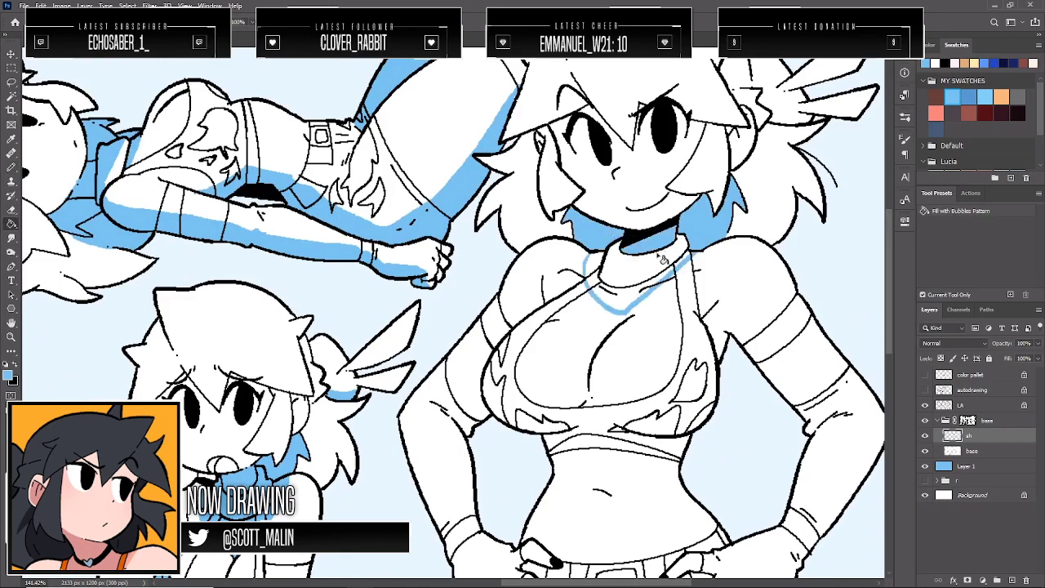
click(605, 271)
click(601, 274)
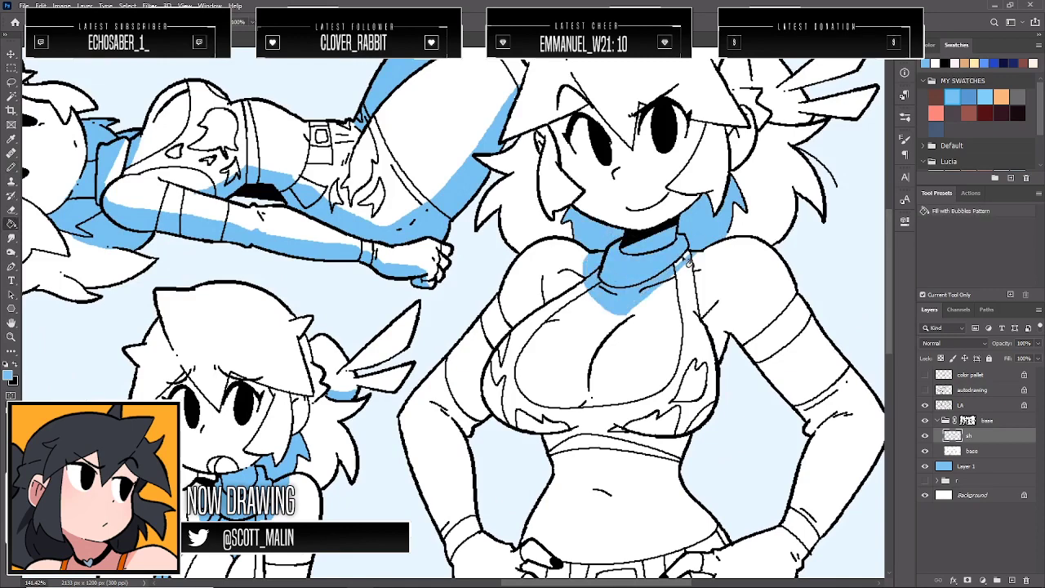
key(b)
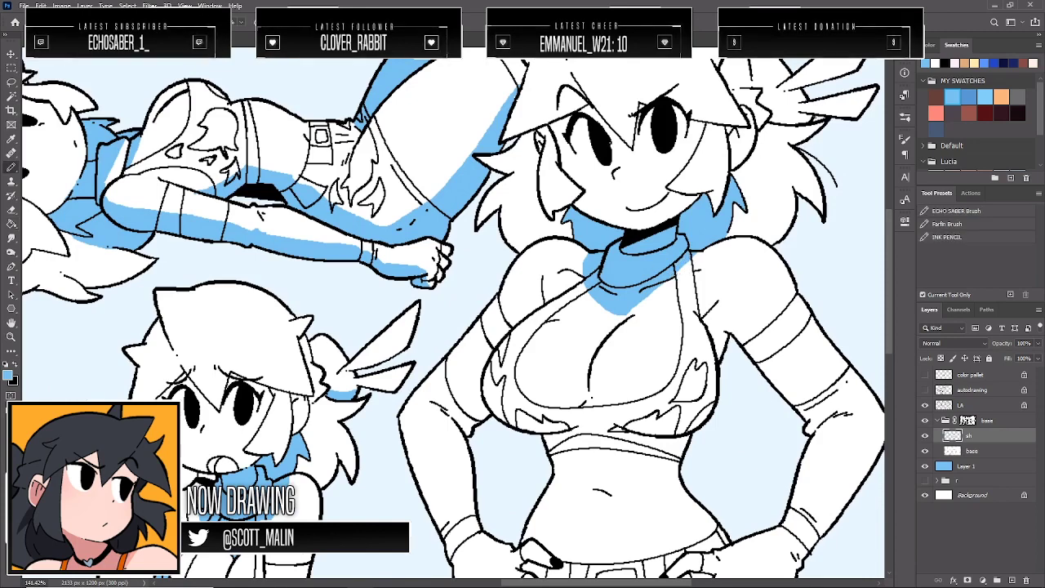
Extend the light blue collar shadow down along both straps of the hands-on-hips figure's top
scroll(453, 314, up, 5)
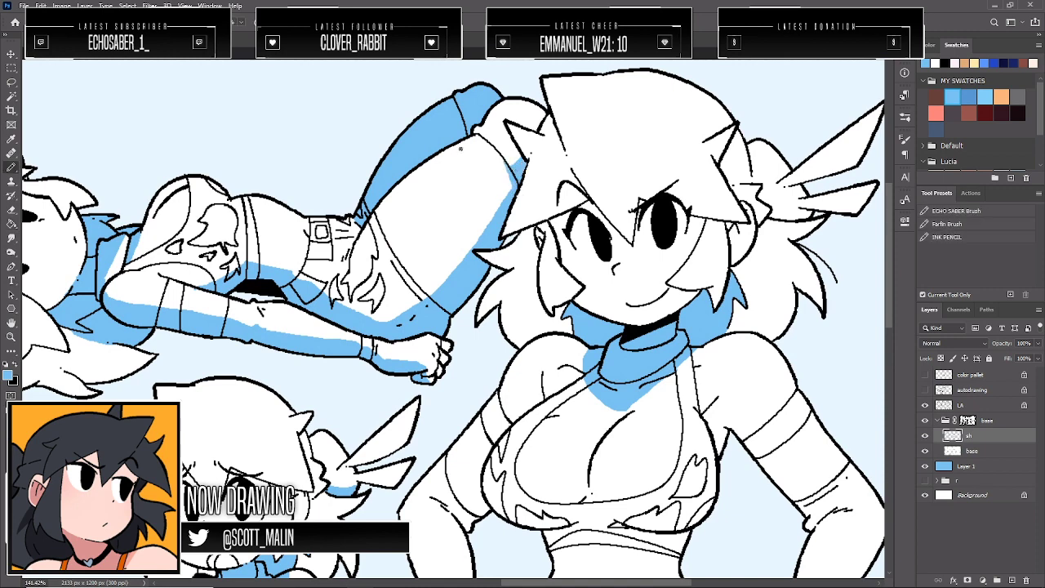
click(12, 336)
drag(320, 289, 269, 289)
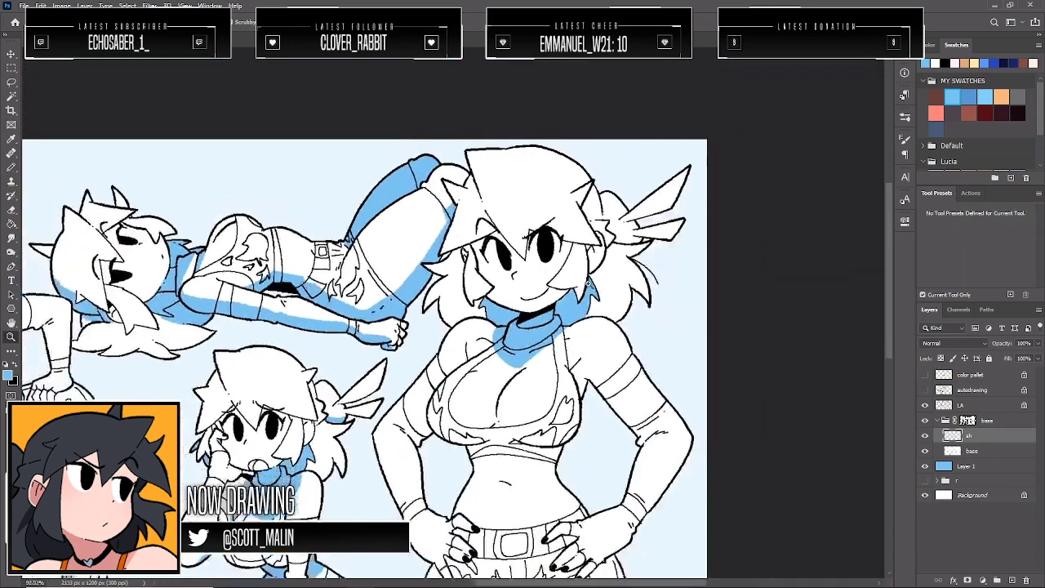
drag(582, 283, 563, 284)
scroll(400, 277, down, 2)
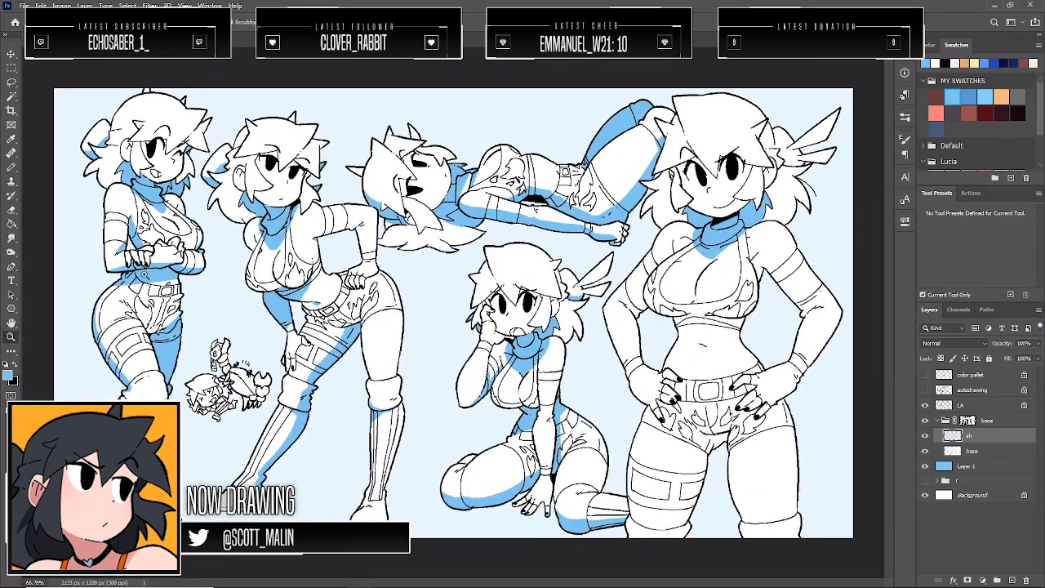
scroll(795, 170, up, 5)
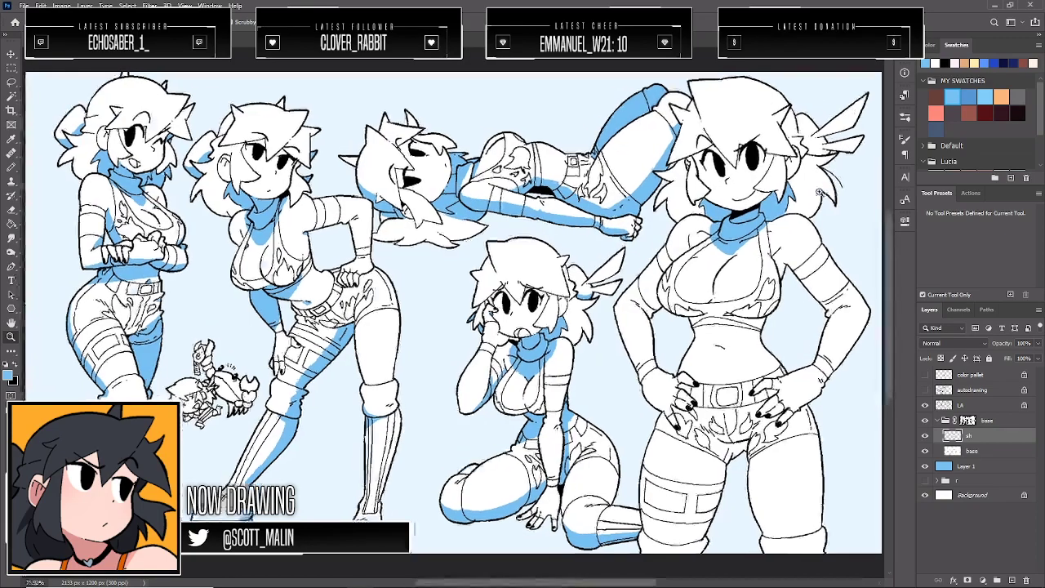
key(b)
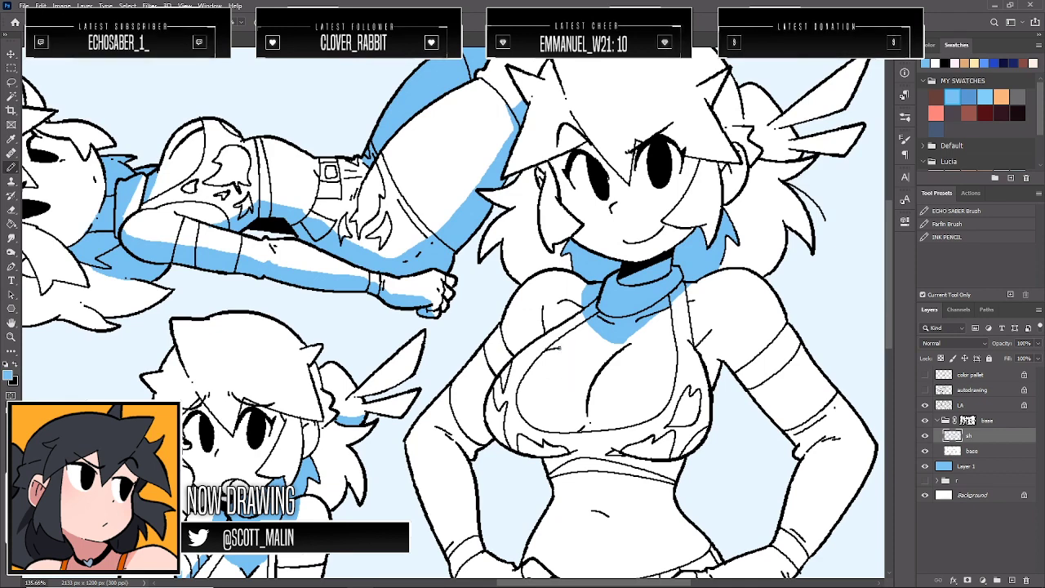
drag(580, 330, 555, 346)
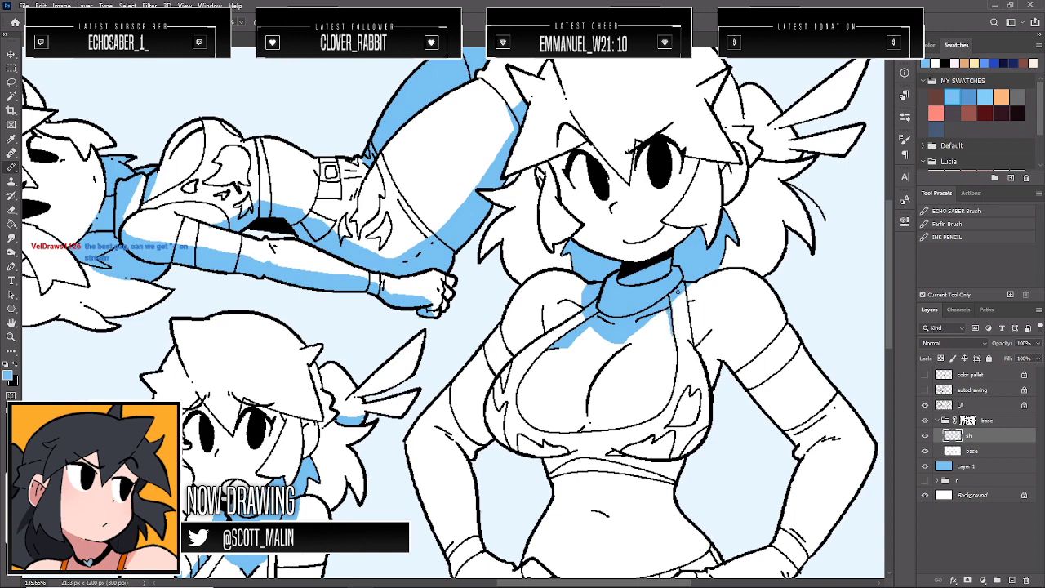
Outline light blue shadow edges along the lower part of the hands-on-hips figure's top and across her upper midriff
click(11, 337)
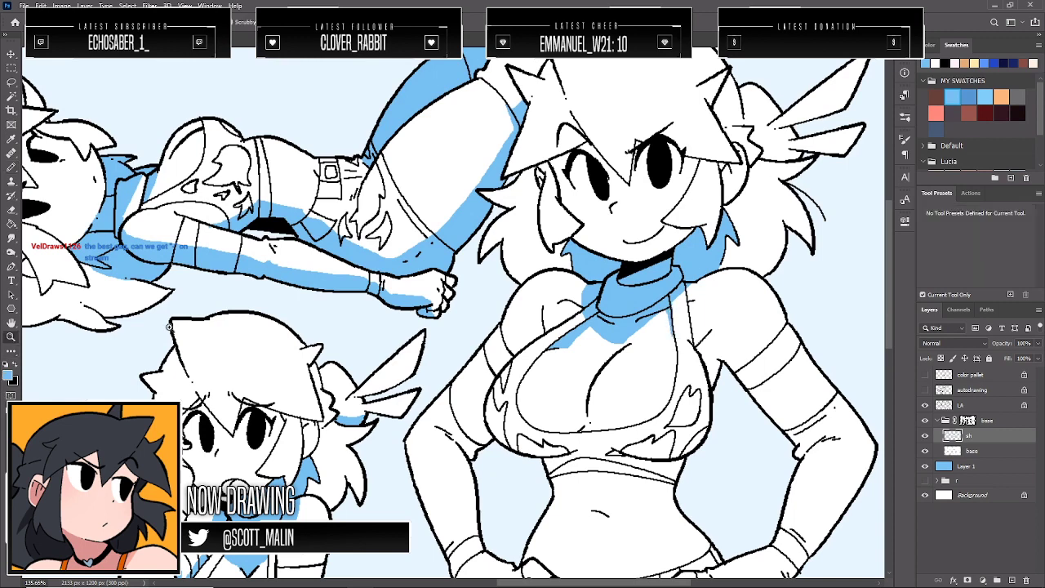
drag(298, 285, 228, 286)
drag(555, 397, 604, 397)
key(b)
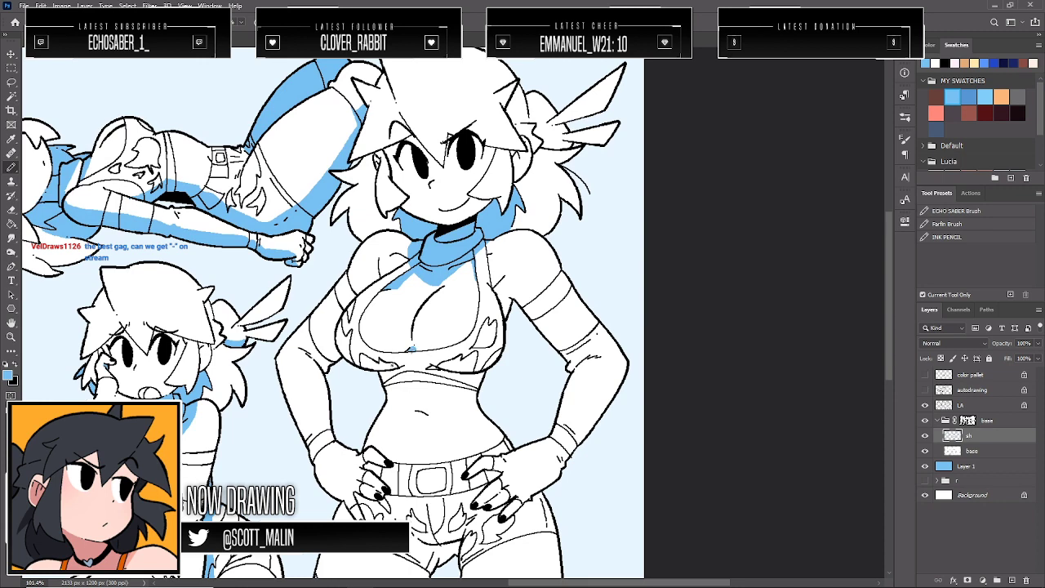
drag(336, 347, 502, 353)
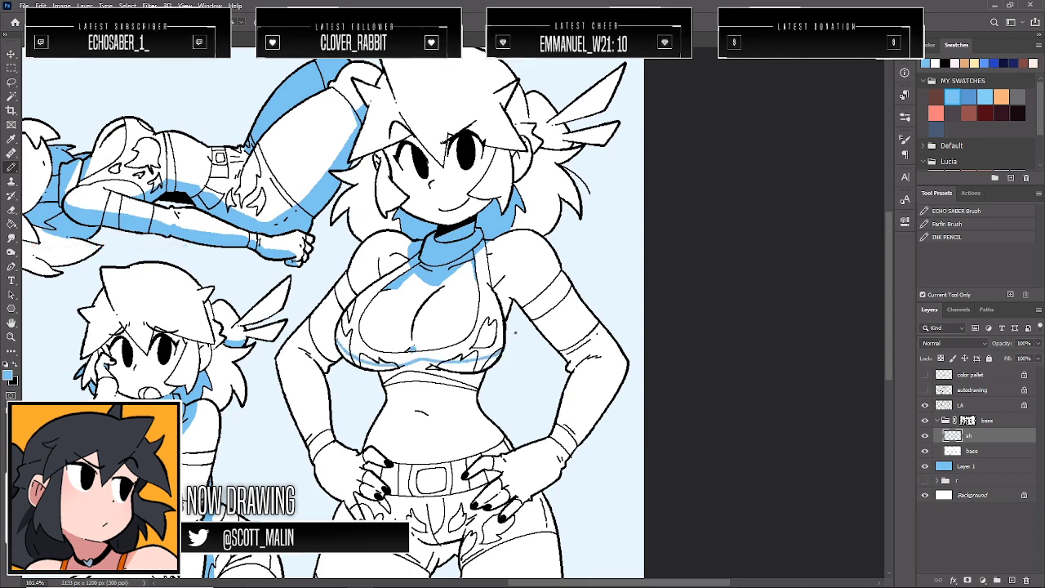
drag(387, 401, 482, 378)
key(g)
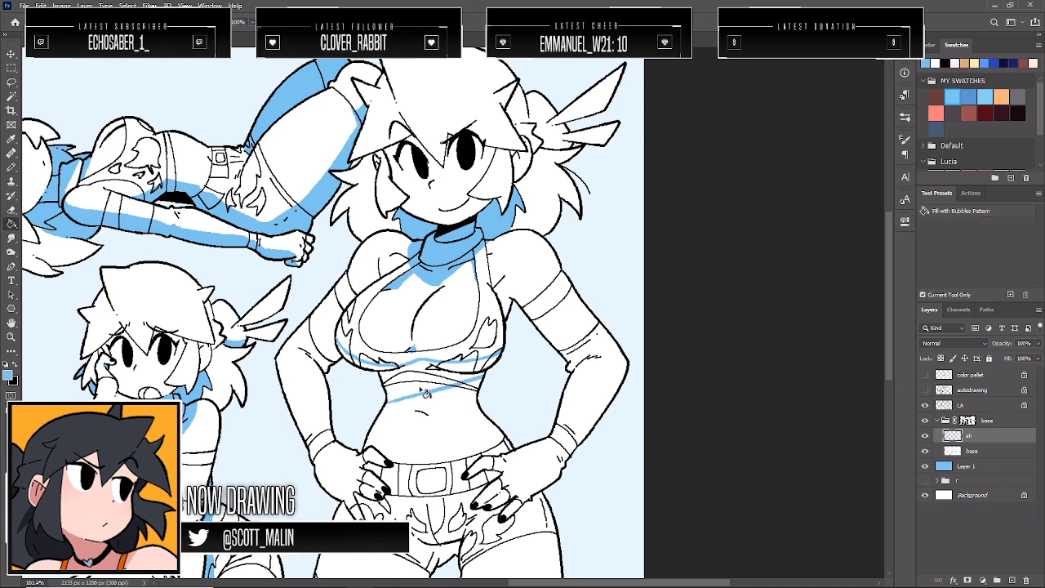
click(421, 379)
click(429, 388)
key(ctrl+z)
key(ctrl+z)
Fill the hands-on-hips figure's upper midriff and the band beneath her top with light blue shadow
click(451, 382)
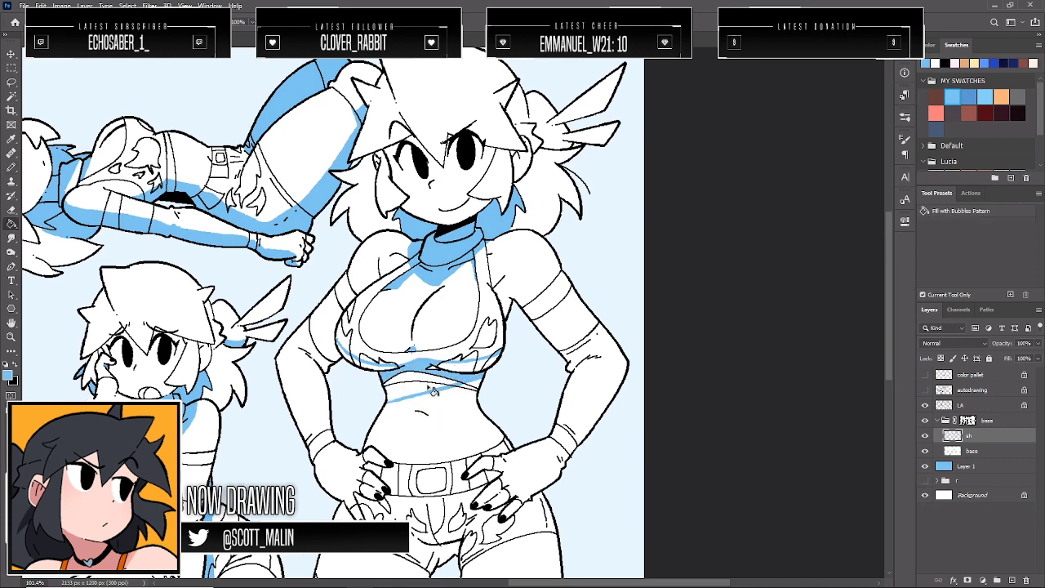
click(431, 390)
click(433, 390)
key(b)
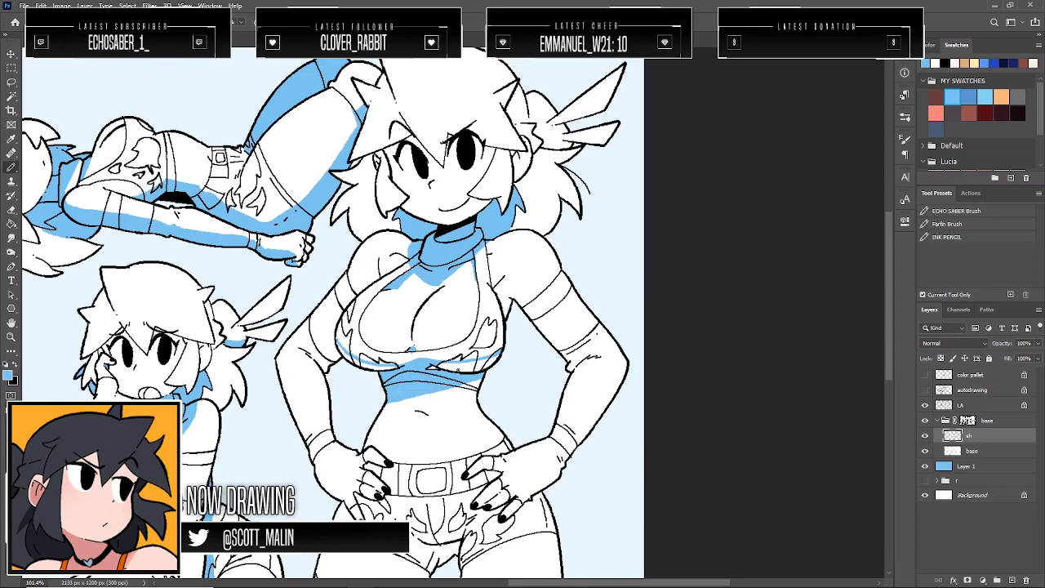
Shade the underside of the hands-on-hips figure's top, her navel and her armpit in light blue
key(g)
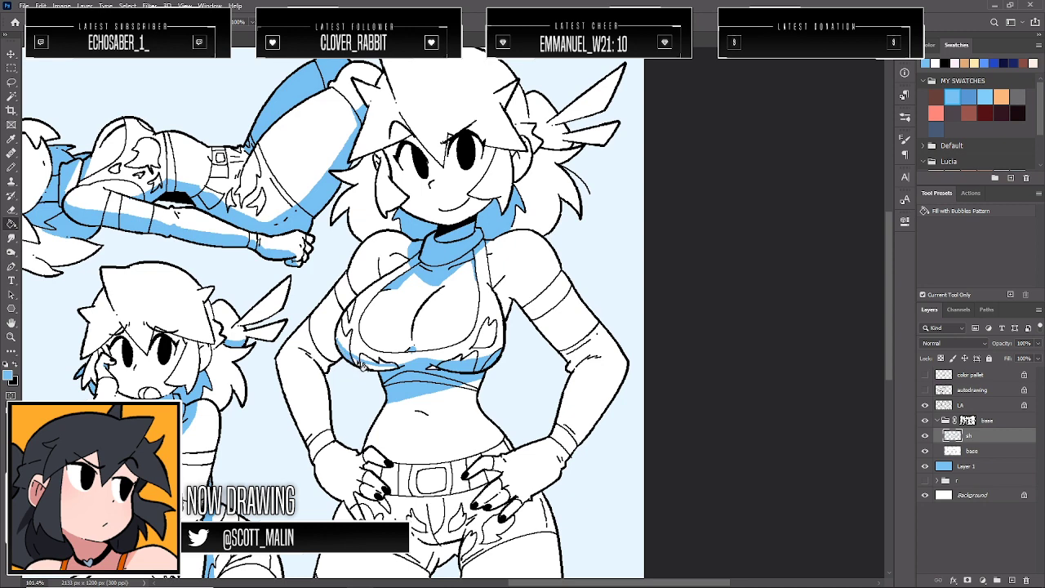
key(b)
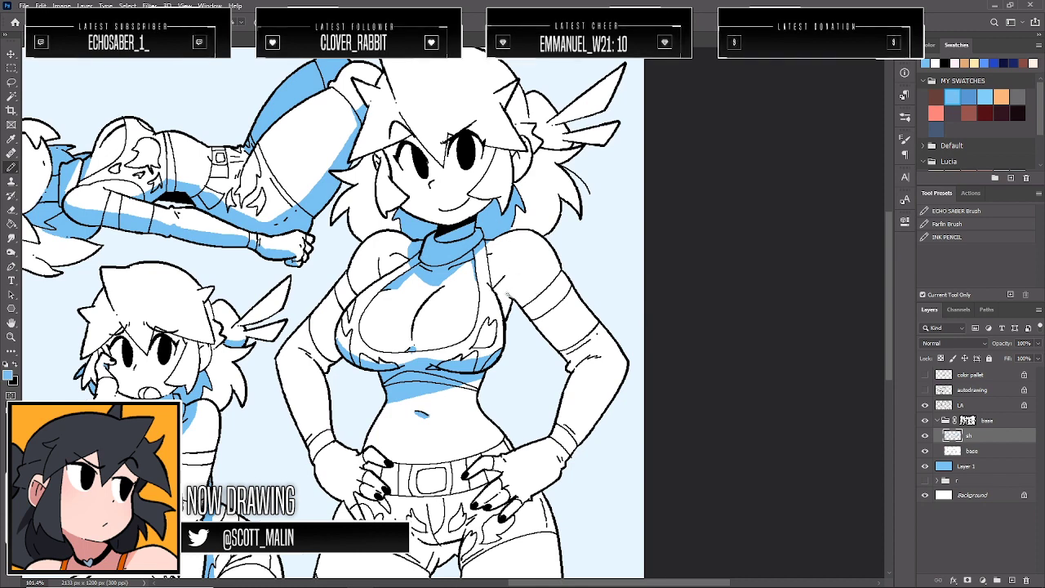
key(g)
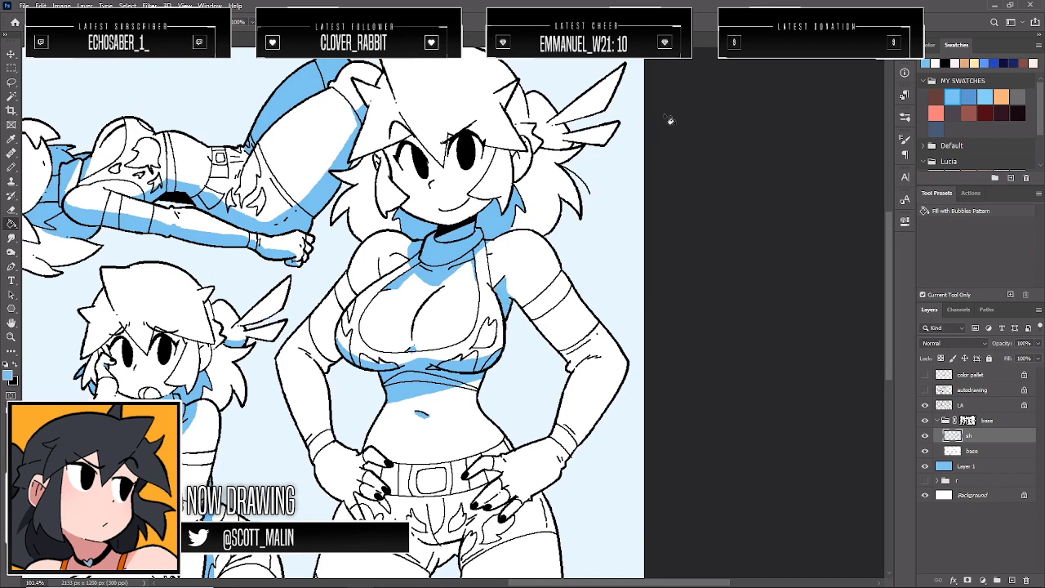
Outline and fill a light blue shadow inside the hands-on-hips figure's bent elbow, next to her top
scroll(669, 120, down, 3)
key(b)
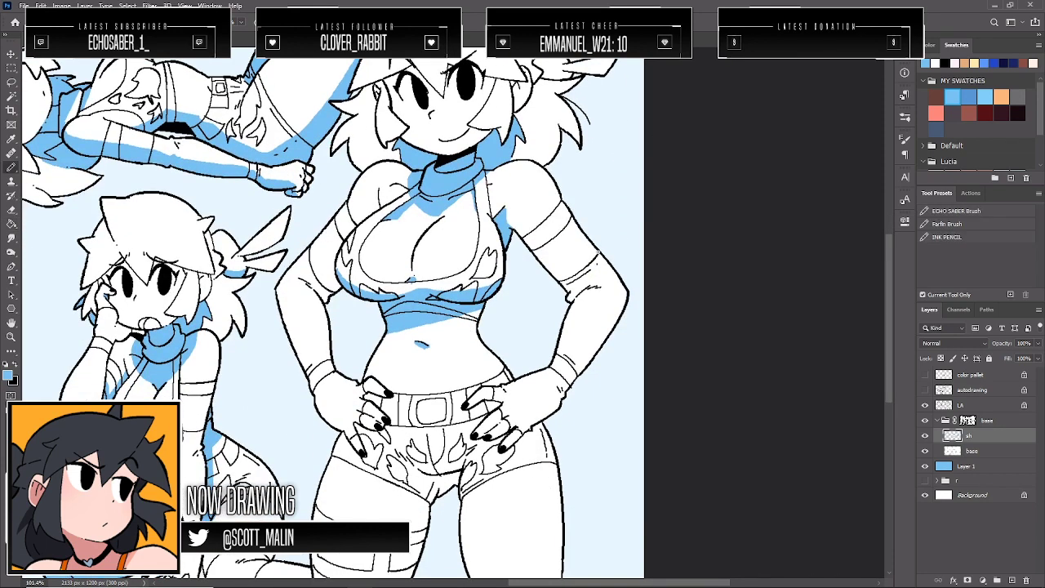
drag(327, 284, 316, 289)
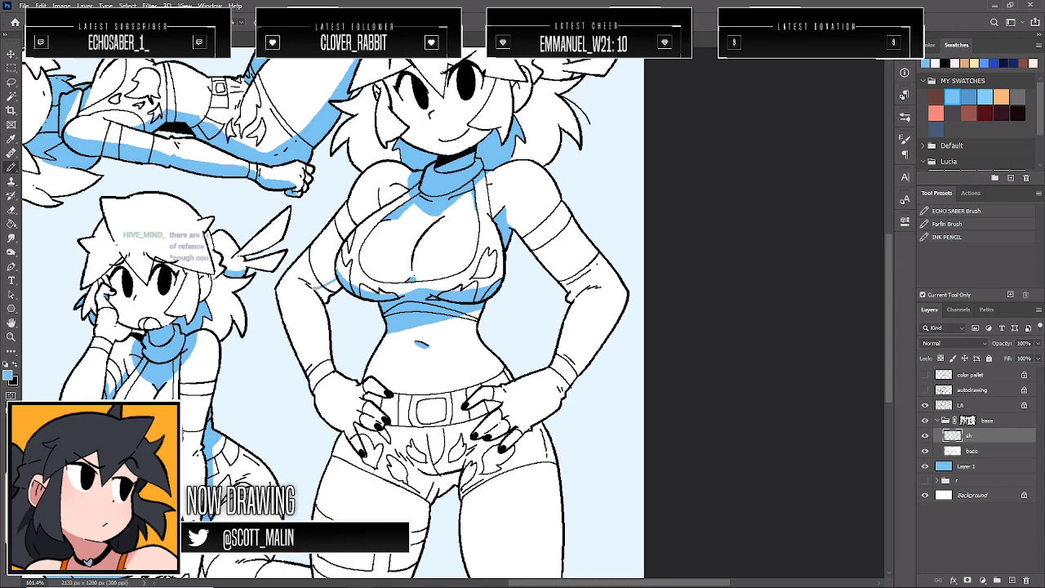
key(g)
click(328, 291)
key(b)
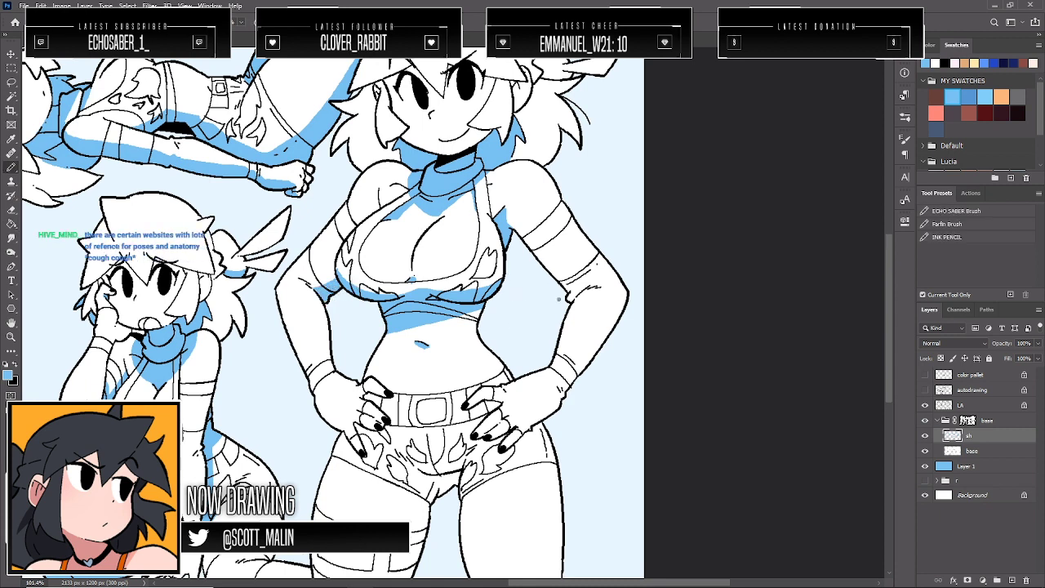
Fill the outlined shadow at the base of the hands-on-hips figure's hair ribbon with light blue
scroll(326, 310, up, 3)
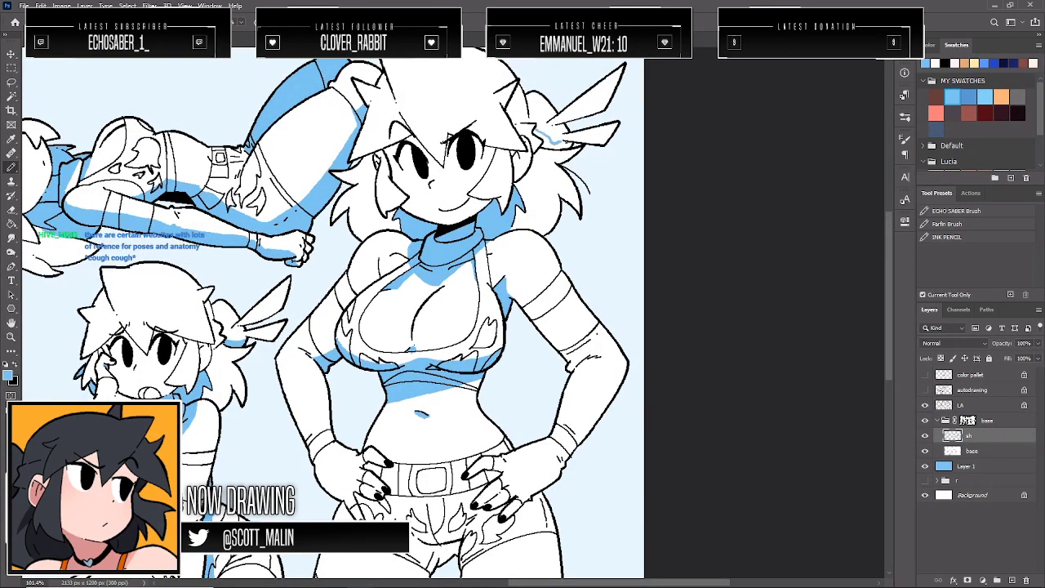
key(g)
click(570, 145)
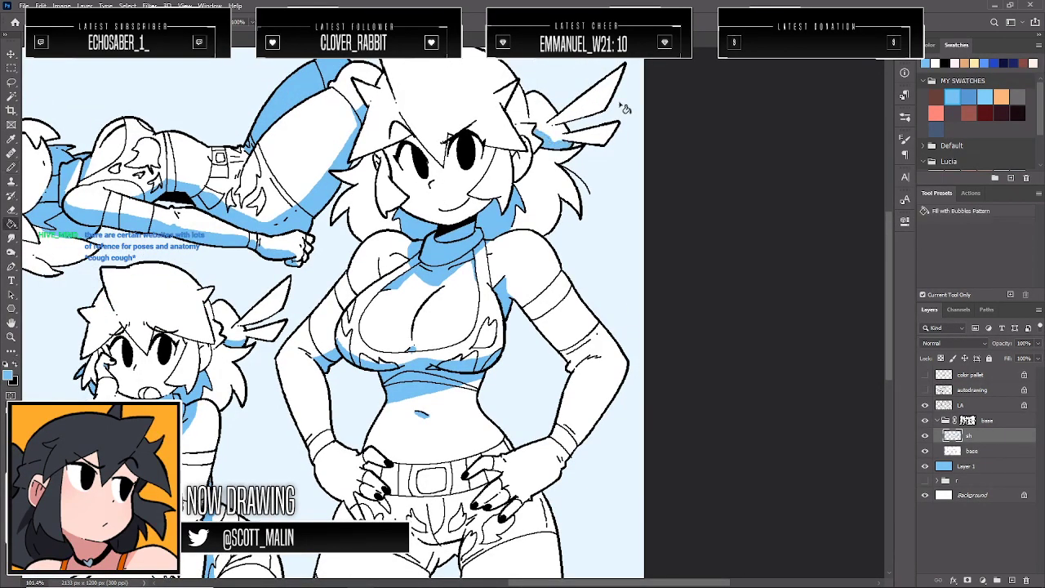
key(e)
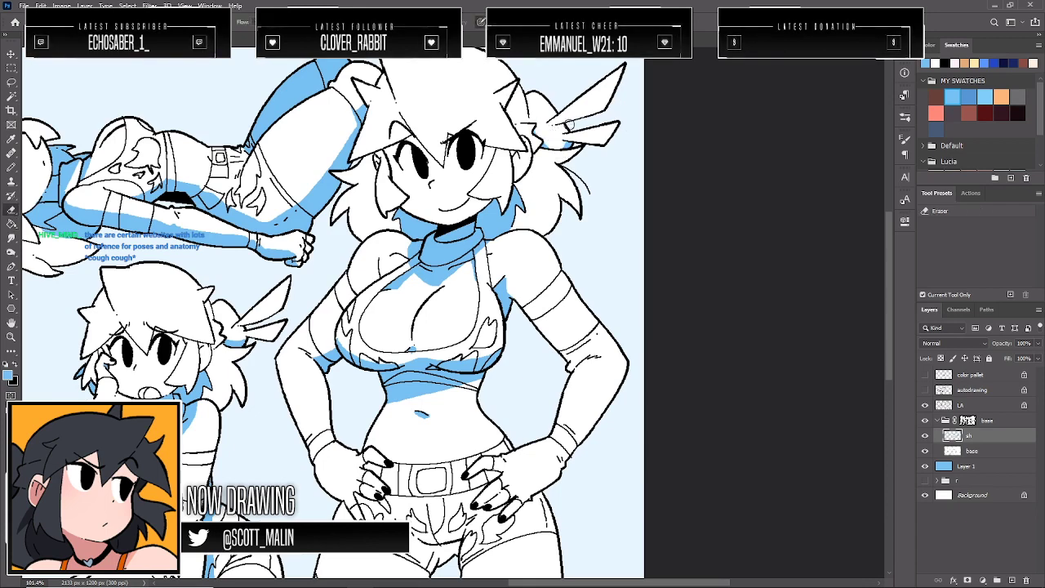
mouse_move(576, 151)
mouse_down()
mouse_move(551, 152)
mouse_move(560, 138)
mouse_up()
key(ctrl+z)
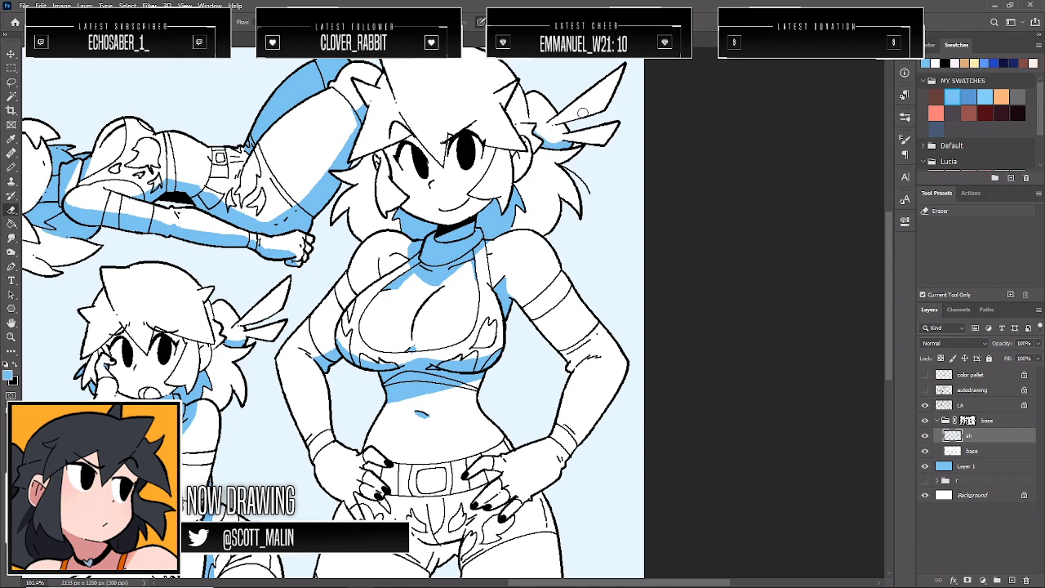
Outline and fill a light blue shadow down the inner side of the hands-on-hips figure's strapped thigh and across her crotch
scroll(576, 245, down, 4)
scroll(458, 306, down, 1)
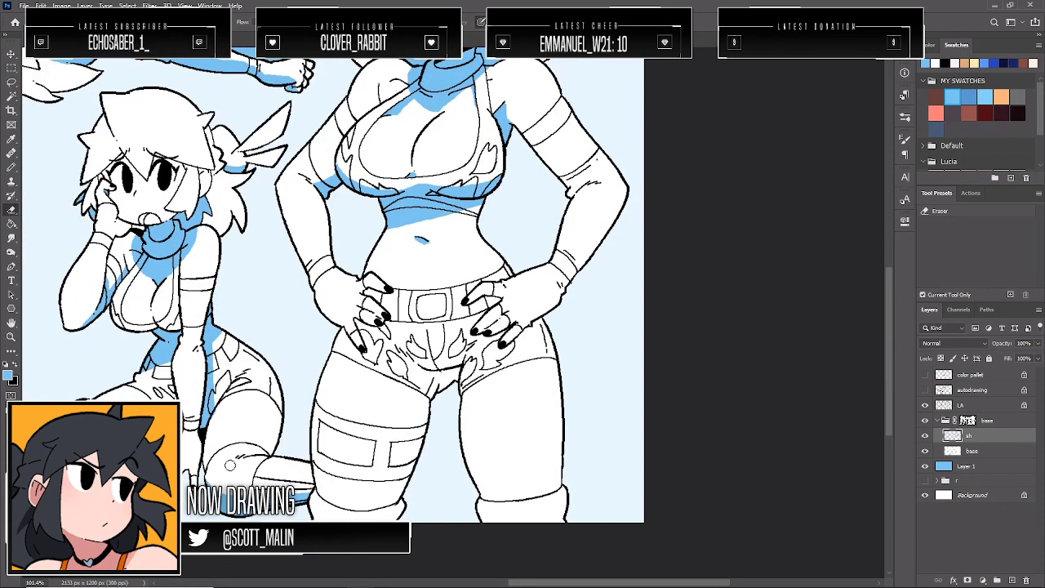
key(b)
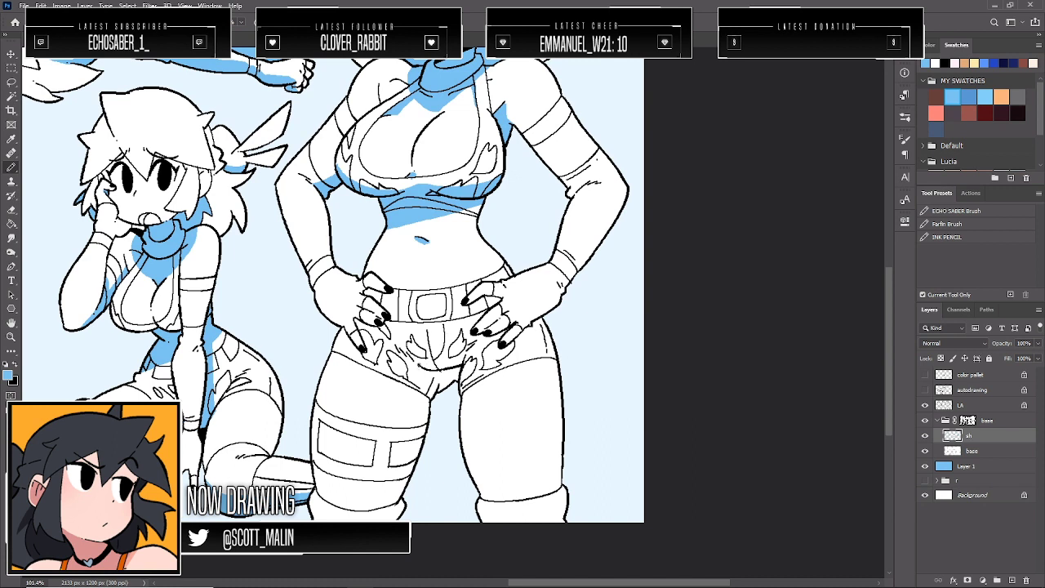
drag(415, 385, 382, 519)
key(g)
click(395, 508)
click(404, 486)
click(411, 463)
click(416, 441)
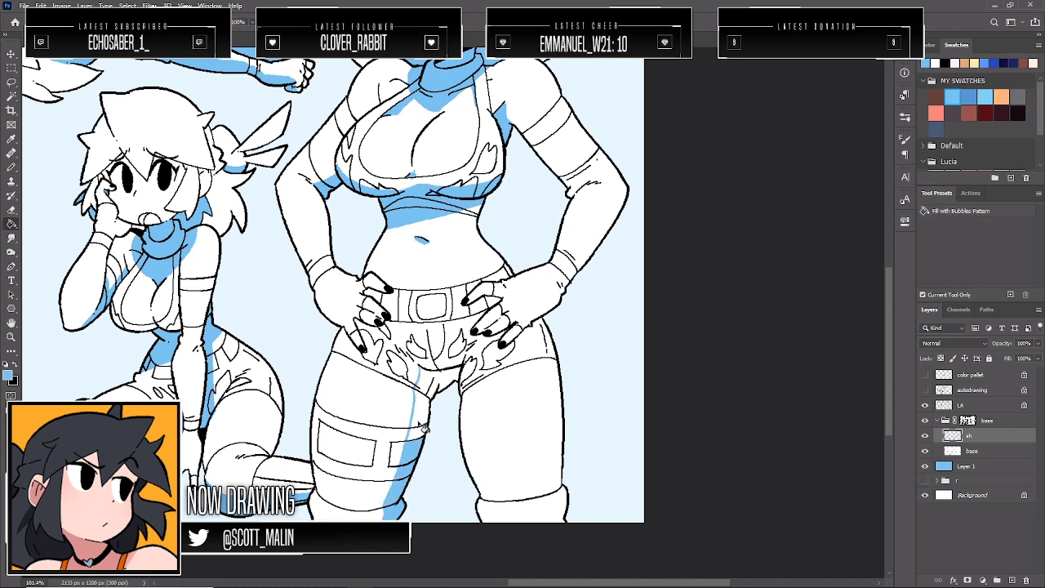
mouse_move(424, 427)
mouse_down()
mouse_move(440, 385)
mouse_move(481, 382)
mouse_up()
Outline and fill a light blue shadow along the inner side of the hands-on-hips figure's unstrapped leg
key(b)
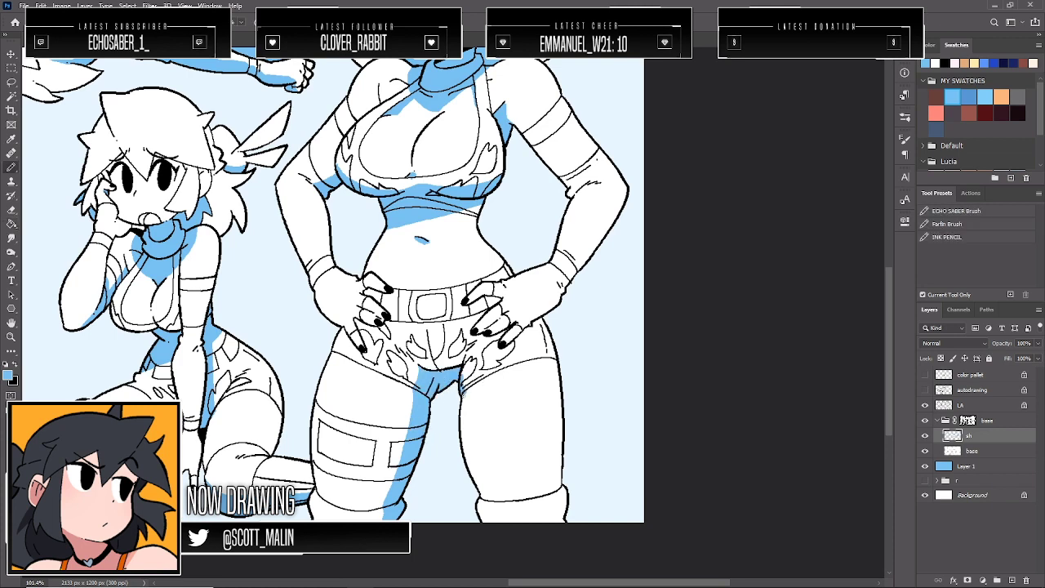
drag(462, 394, 489, 498)
key(g)
click(488, 511)
click(484, 485)
Shade the hands-on-hips figure's hips beneath both hands and the areas around her fingers in light blue
key(b)
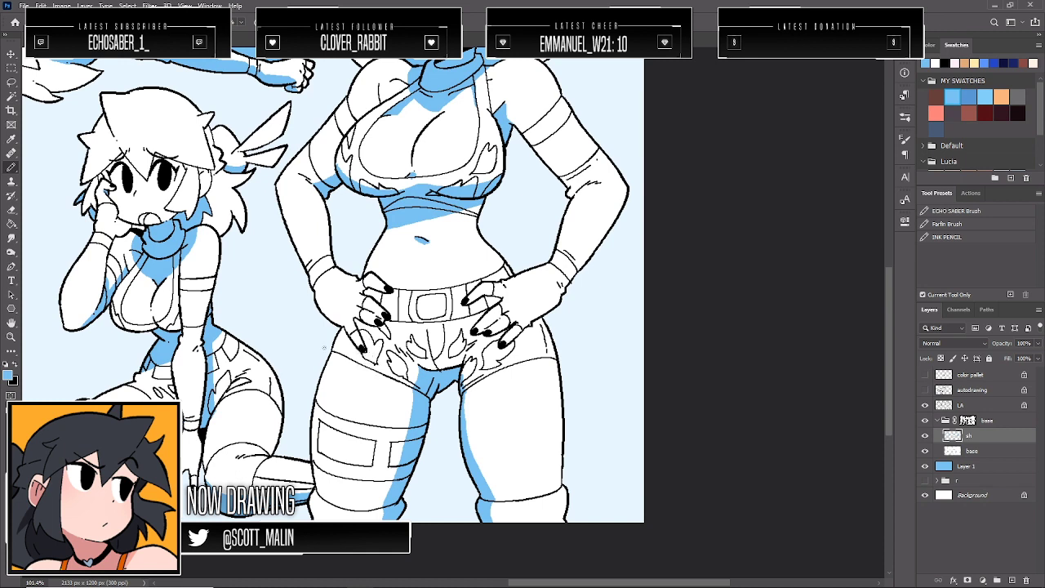
drag(336, 351, 349, 329)
key(g)
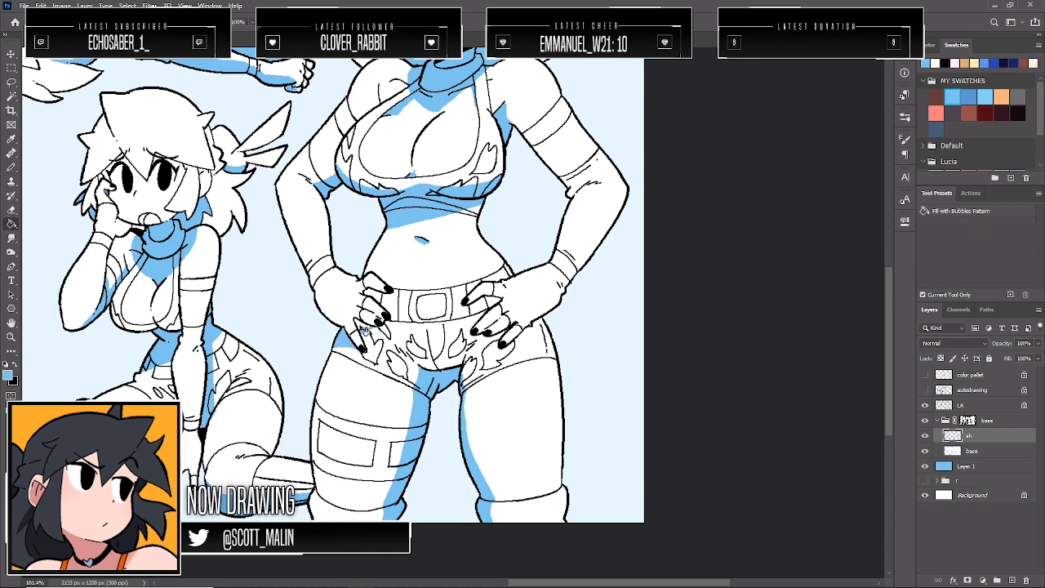
click(363, 330)
key(b)
key(g)
click(375, 296)
key(b)
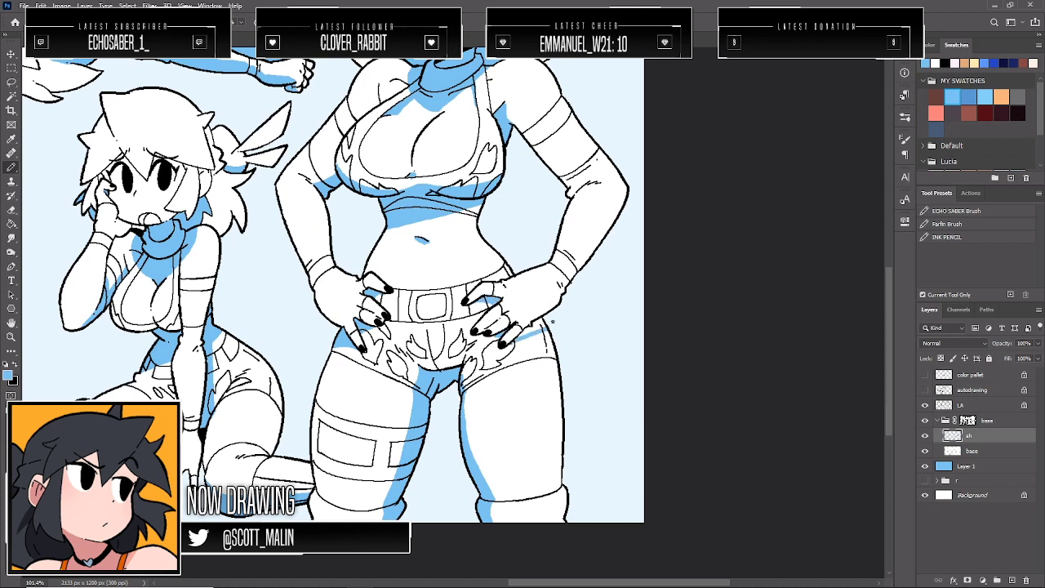
key(g)
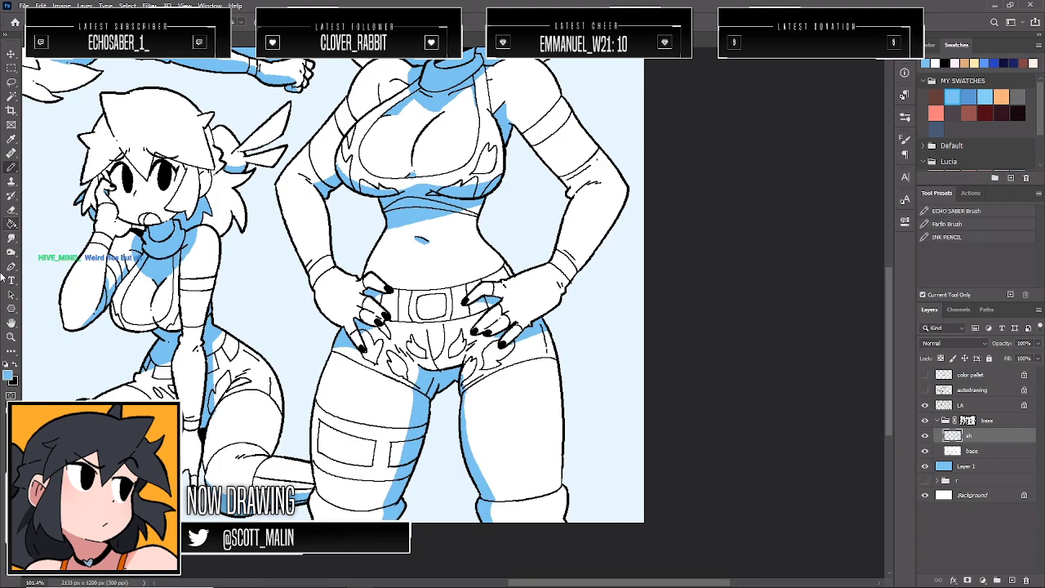
Hide the light blue backdrop on Layer 1 with the whole canvas in view
key(z)
drag(597, 299, 568, 292)
key(ctrl+0)
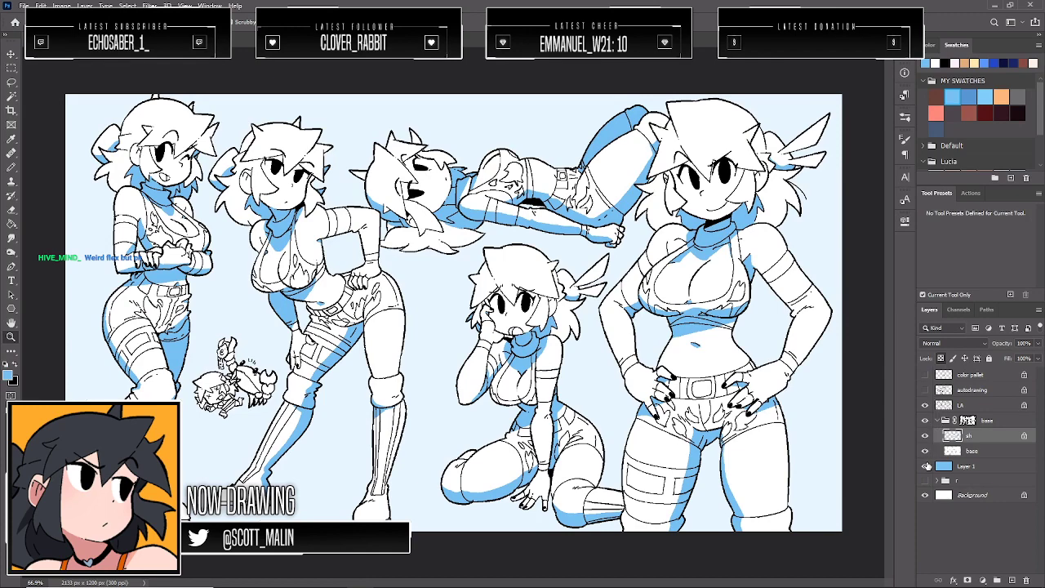
click(926, 465)
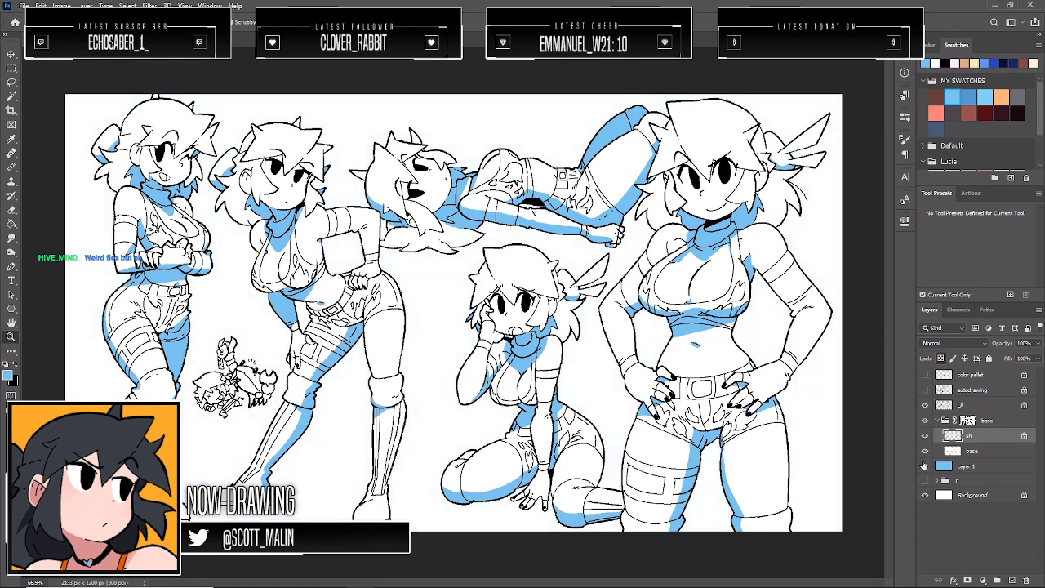
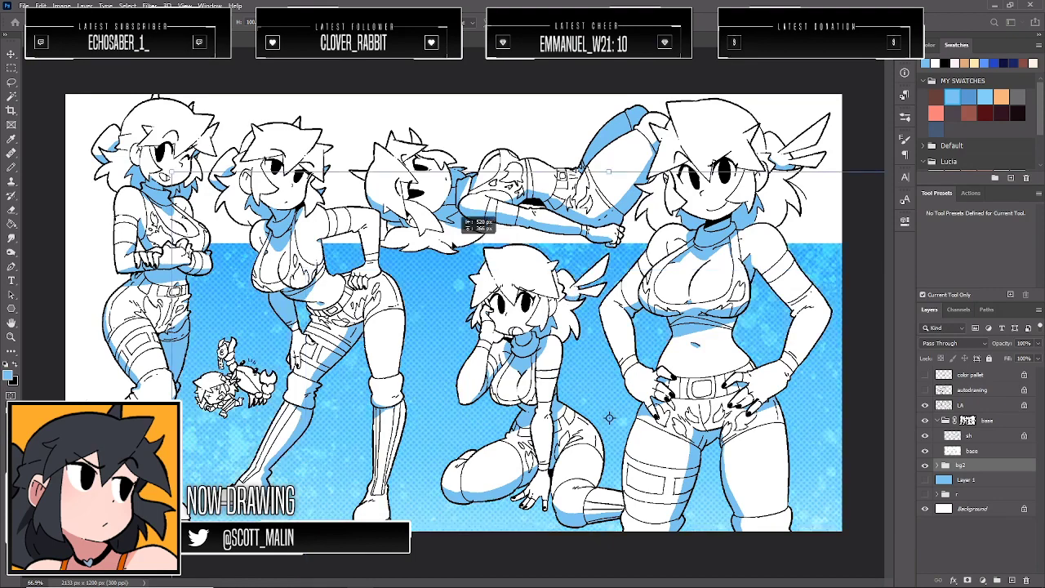
Scale and position the bg2 background group so it fits the canvas from corner to corner
drag(452, 240, 387, 164)
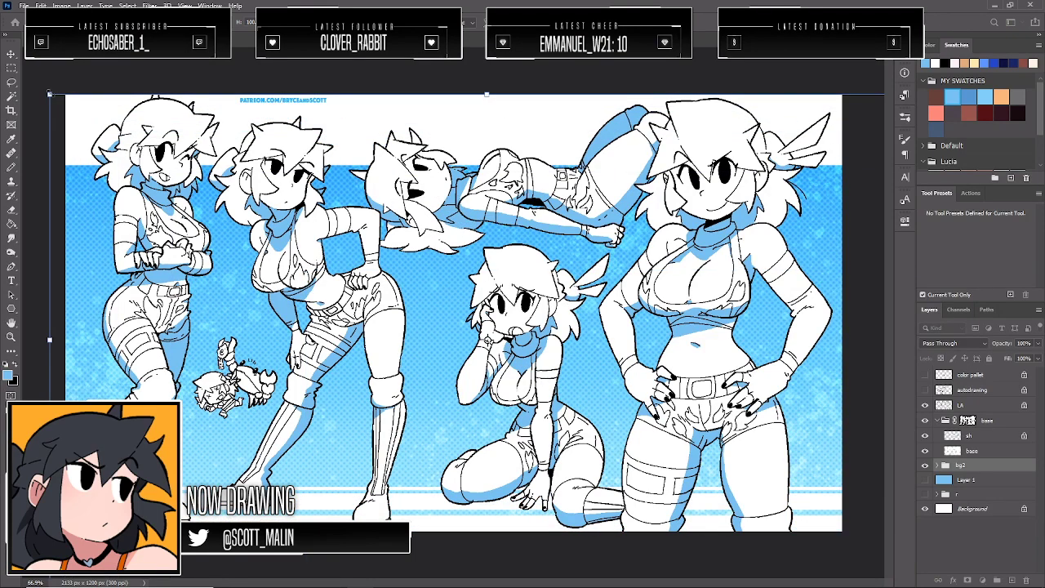
drag(49, 93, 211, 183)
drag(380, 280, 236, 191)
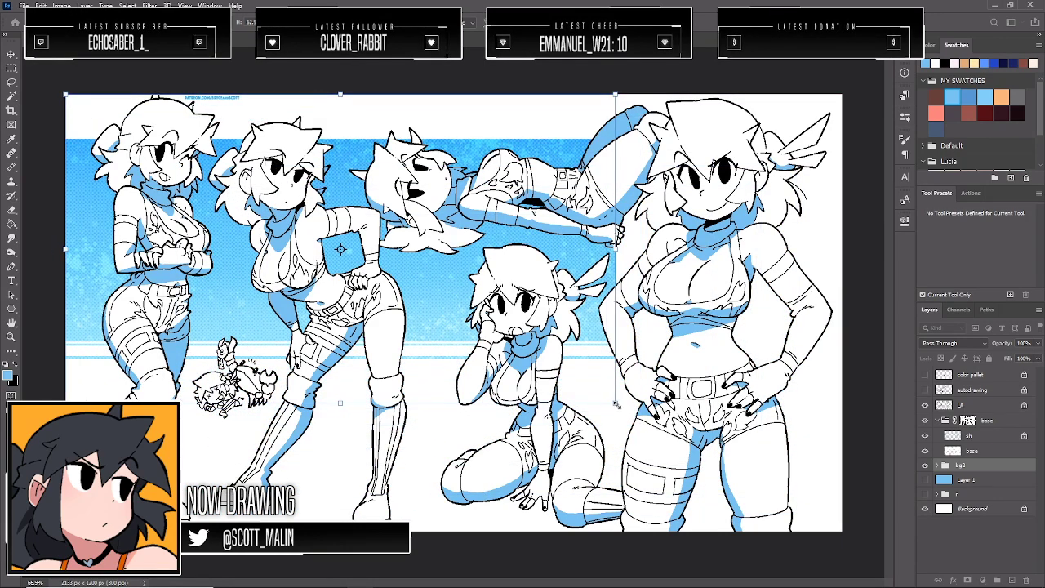
drag(615, 403, 847, 524)
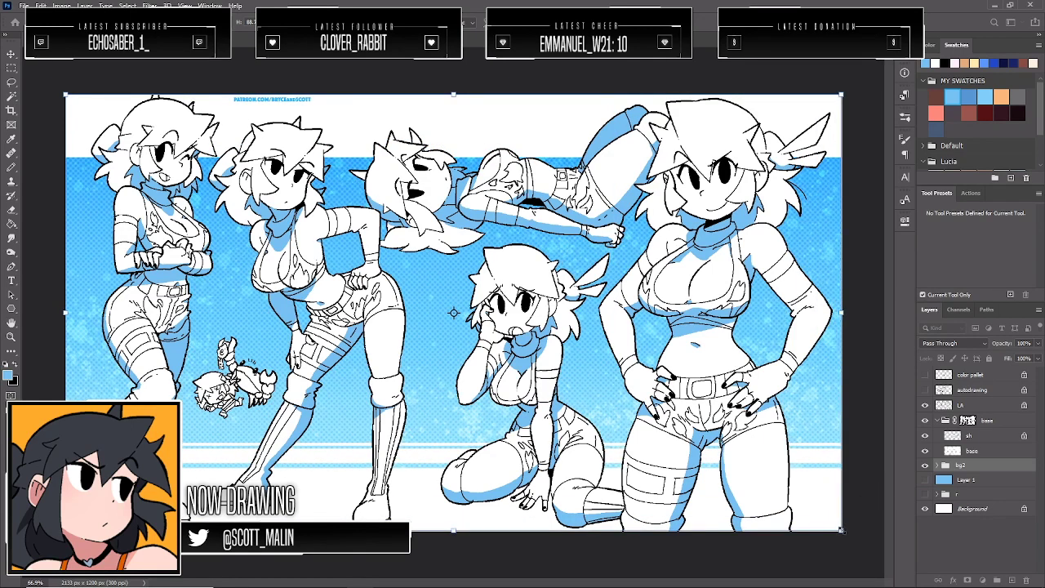
click(12, 337)
drag(850, 531, 863, 544)
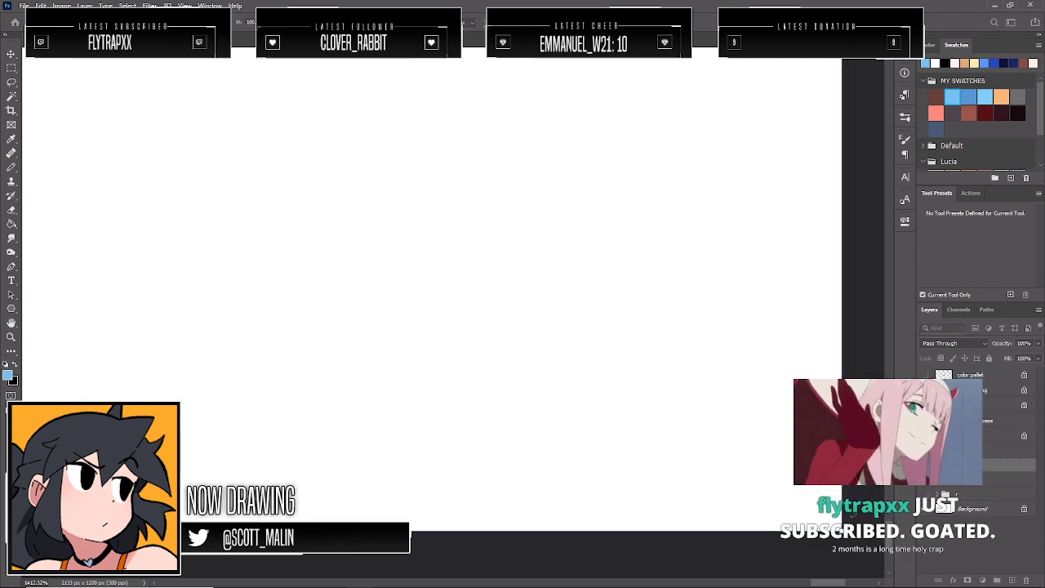
key(z)
drag(802, 326, 687, 306)
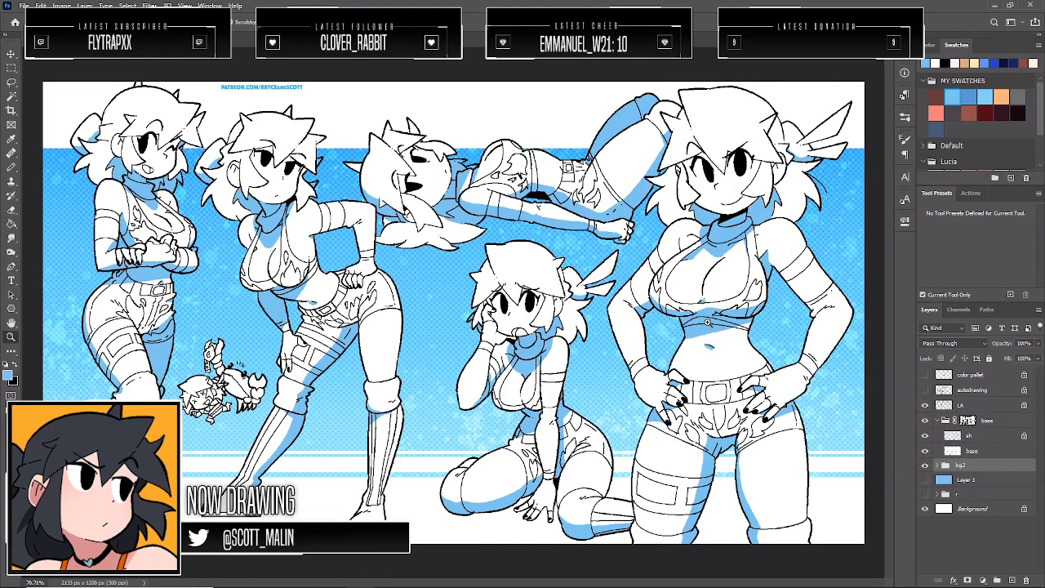
Save the document with the new background in place
drag(278, 244, 290, 258)
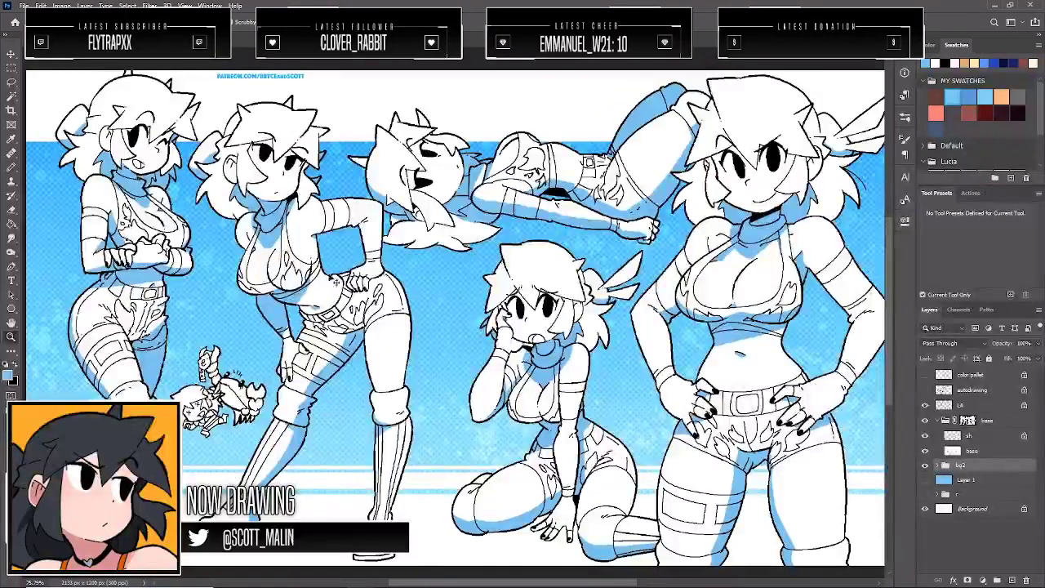
key(ctrl+s)
drag(481, 307, 470, 307)
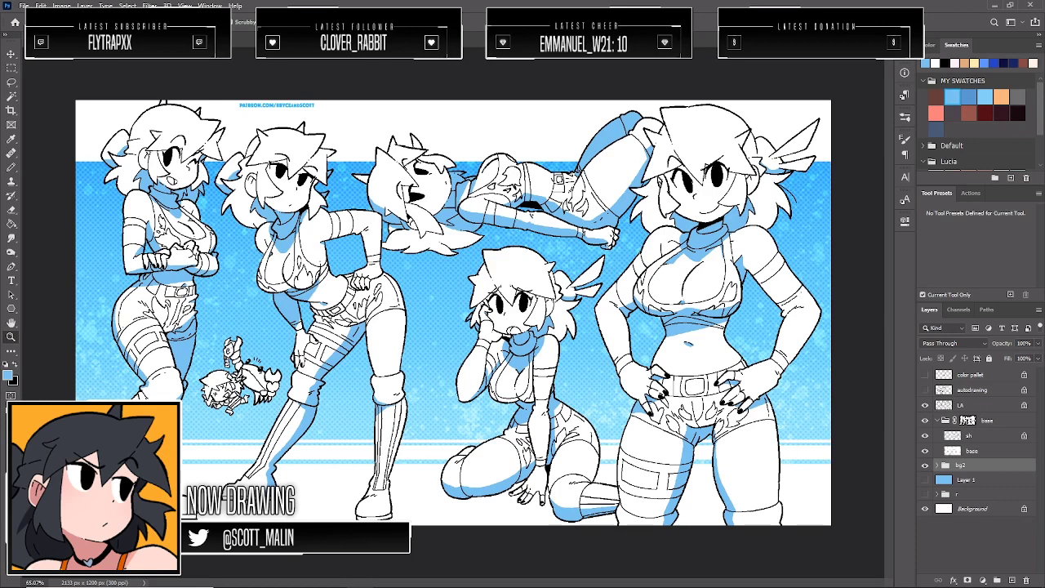
Hide the sh layer and recolour the base layer with the light skin tone from the Lucia swatches
click(925, 435)
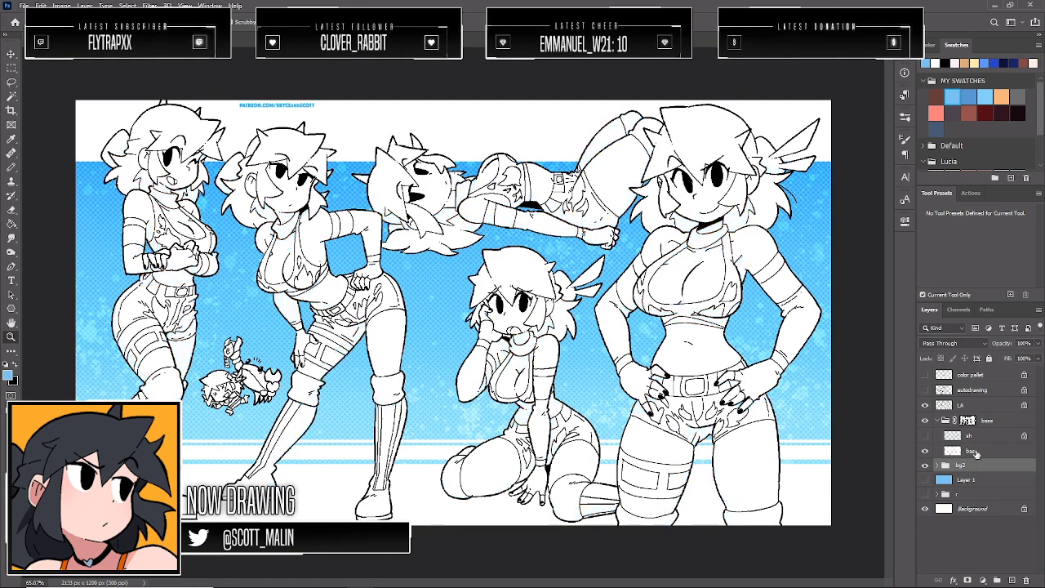
click(984, 454)
click(932, 161)
click(952, 134)
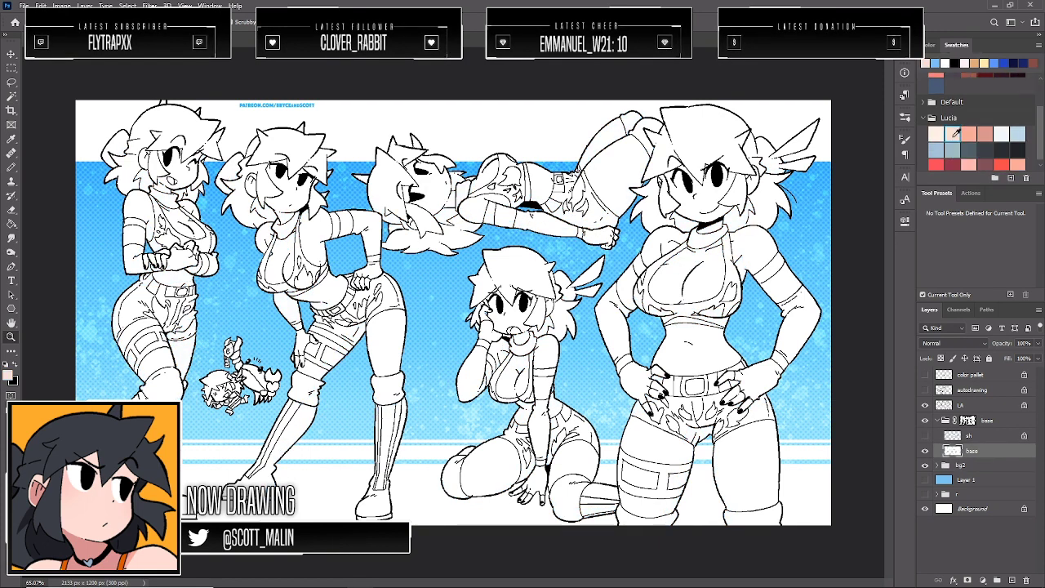
key(shift+alt+BackSpace)
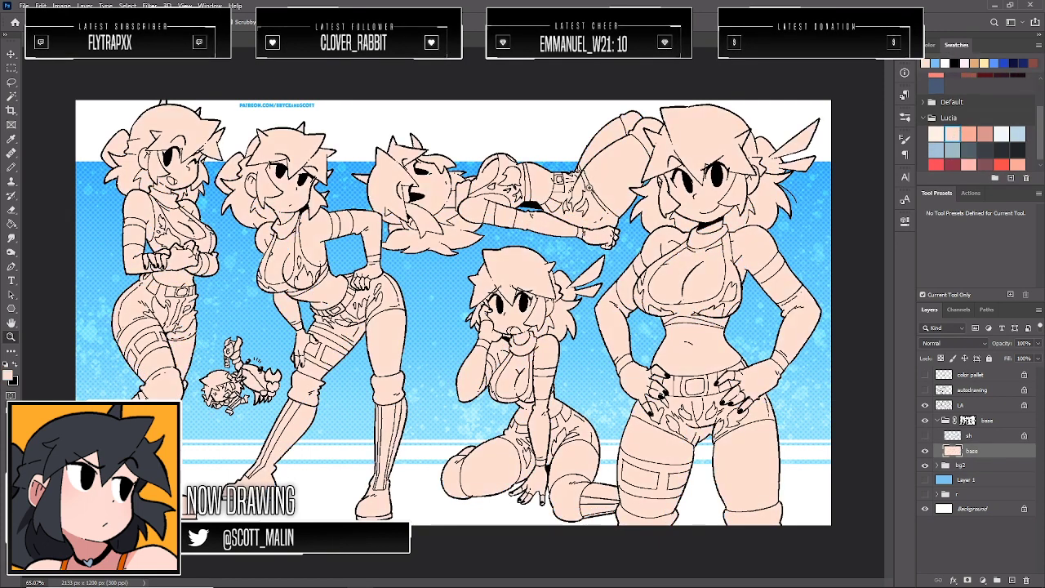
Fill all hair sections of the crossed-arms figure with the dark grey Lucia swatch on the base layer
click(985, 149)
drag(72, 96, 131, 151)
key(g)
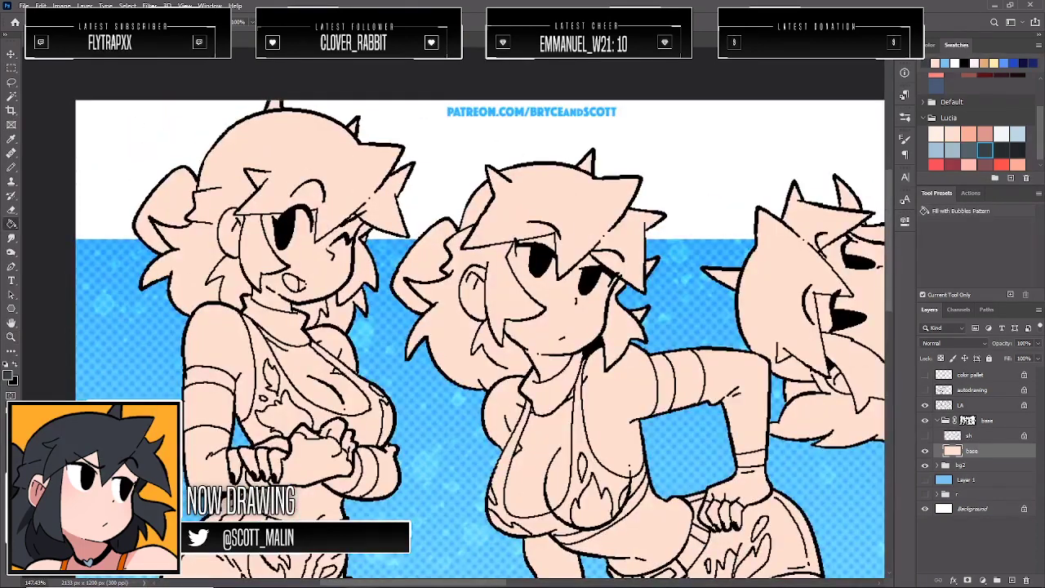
click(168, 206)
click(209, 253)
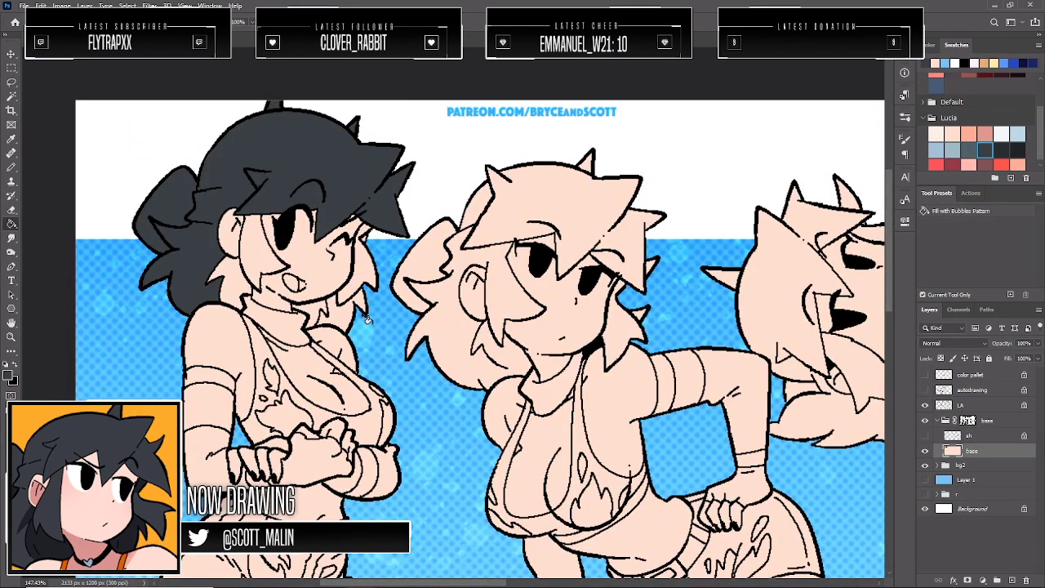
click(365, 298)
click(325, 311)
click(312, 314)
click(238, 278)
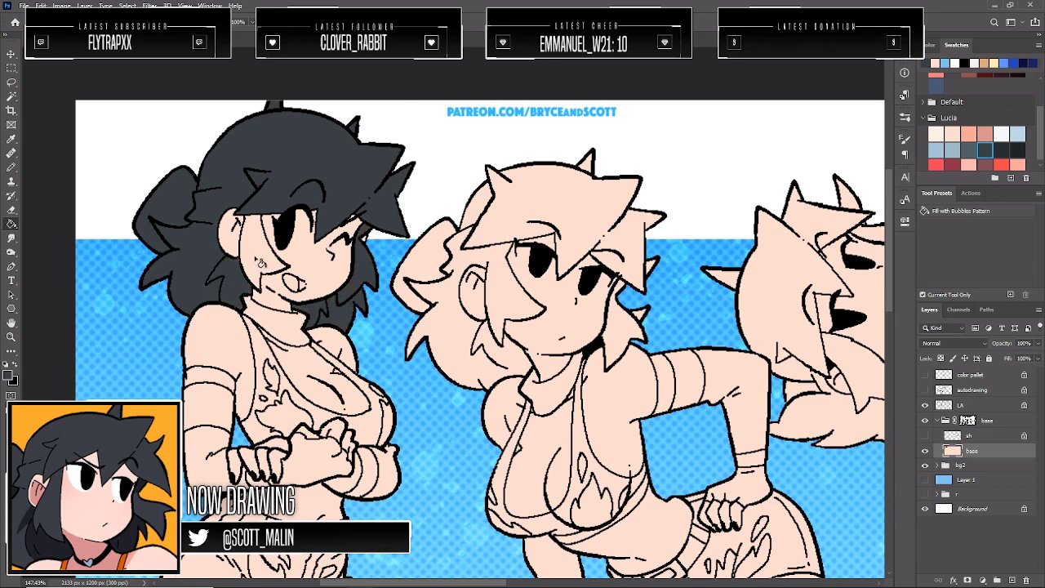
click(260, 263)
key(b)
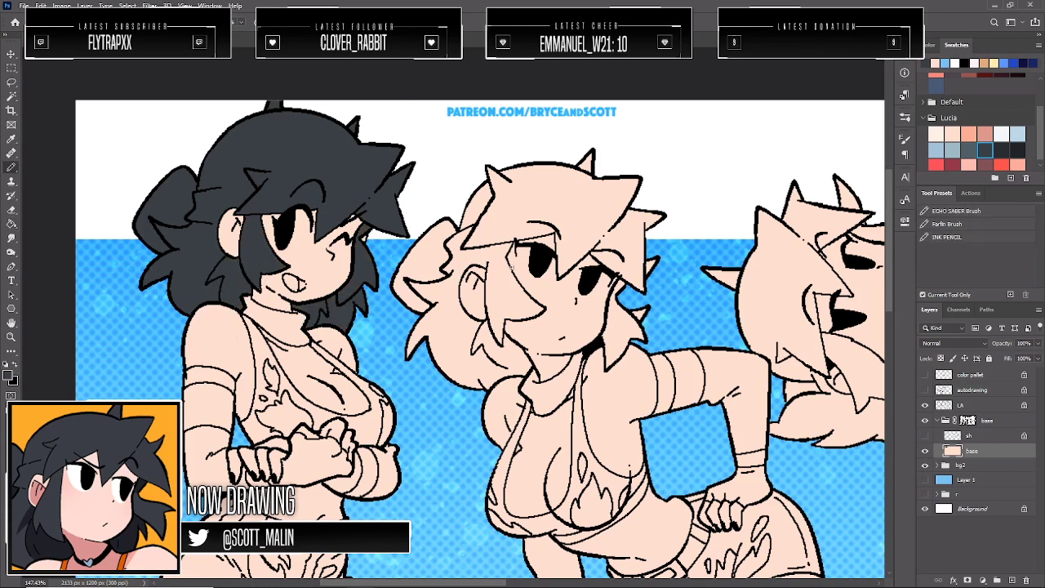
Fill the leaning figure's hair, including its back locks and small spikes, with the same dark grey
key(g)
click(463, 267)
click(426, 262)
click(532, 227)
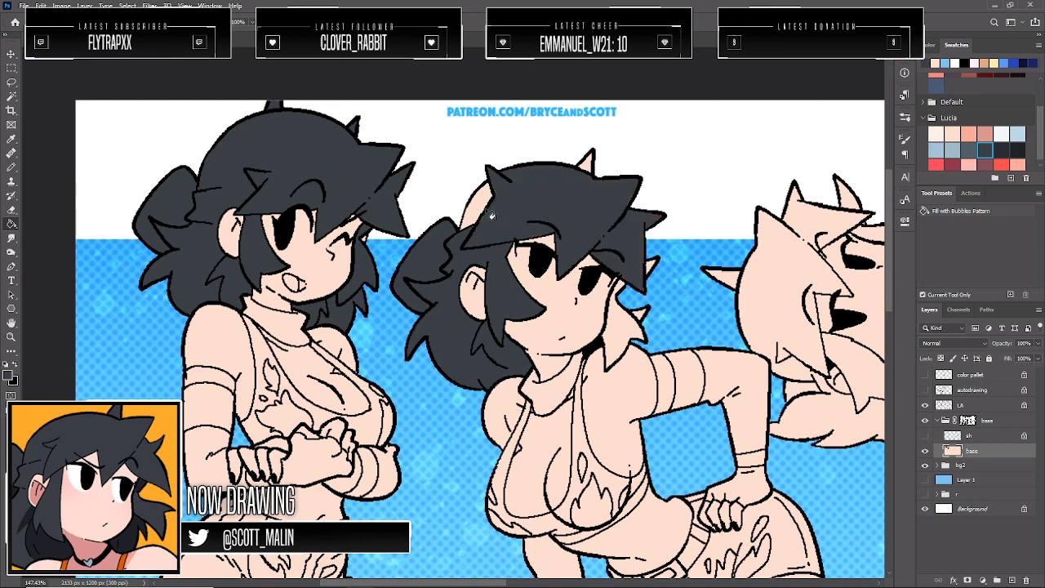
click(487, 203)
click(587, 164)
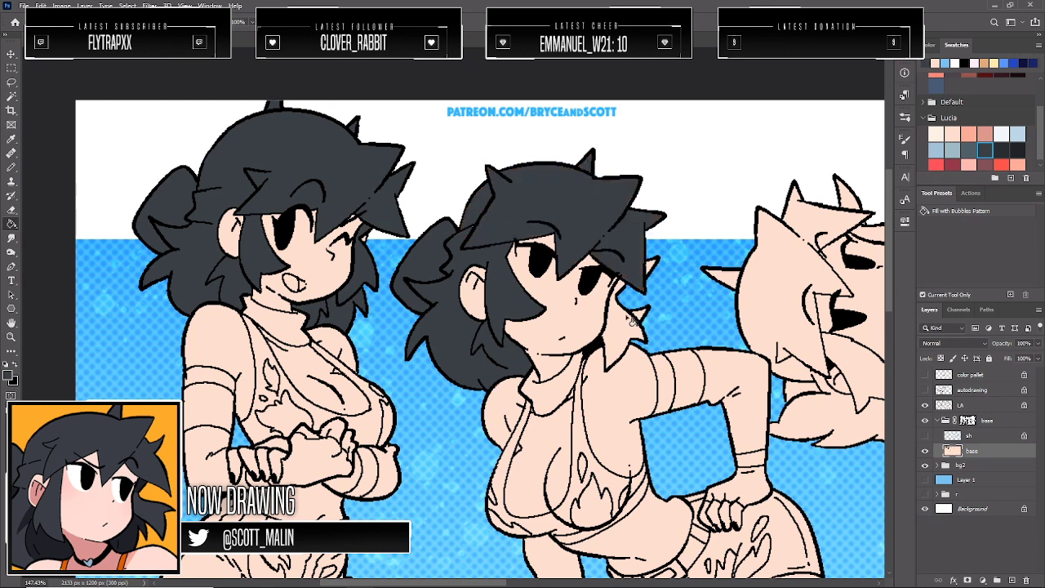
click(629, 323)
click(652, 274)
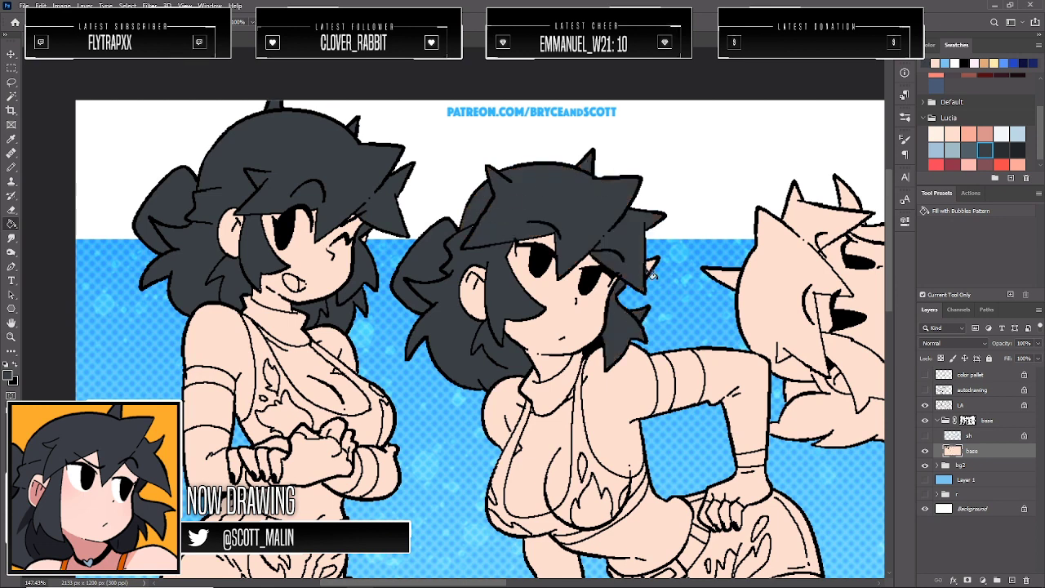
Fill the lying figure's main hair, fringe and top spikes with the dark grey on the base layer
click(8, 338)
key(ctrl+0)
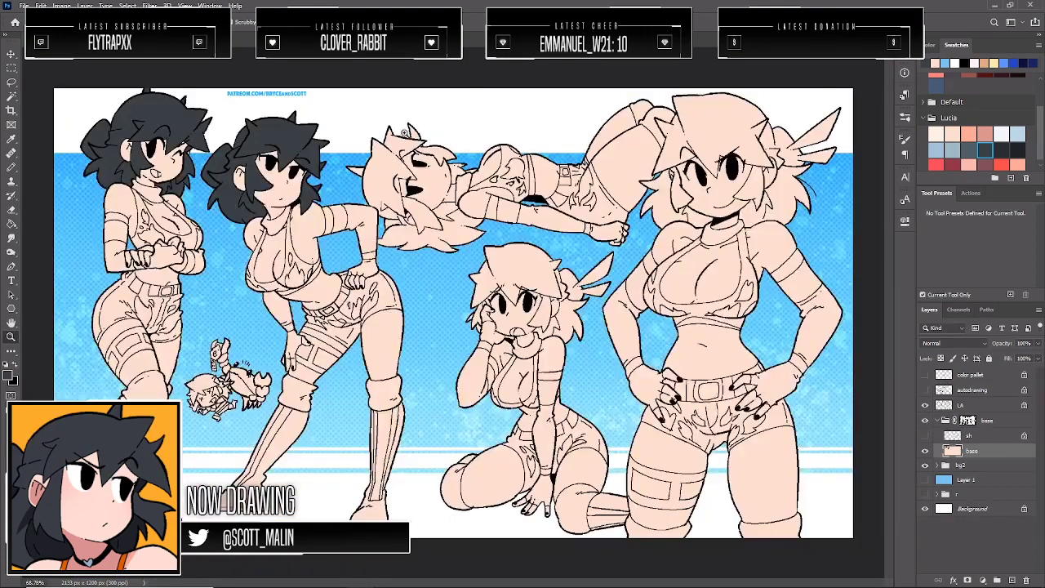
drag(404, 132, 481, 132)
key(g)
click(351, 236)
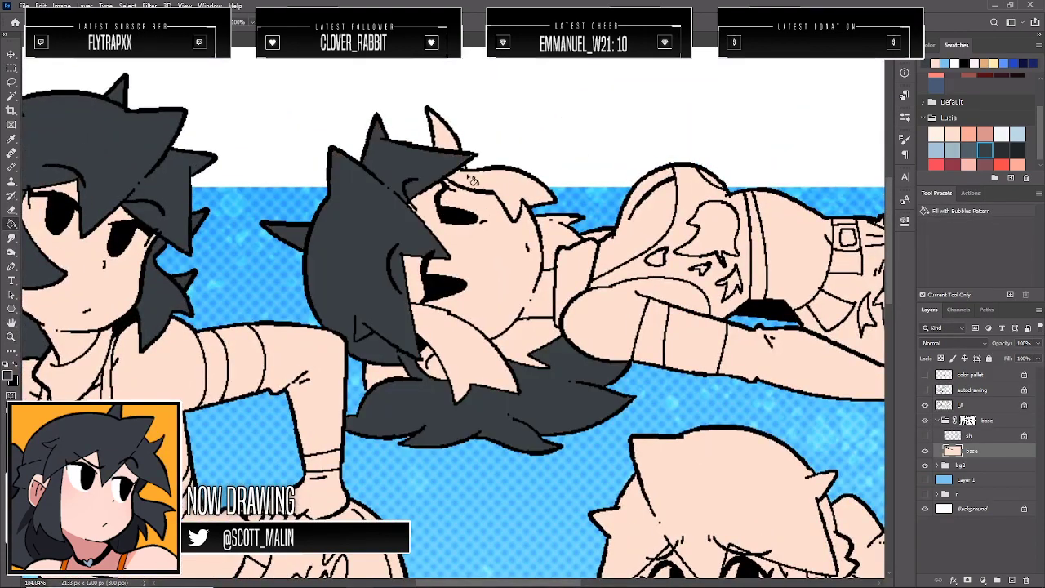
click(473, 177)
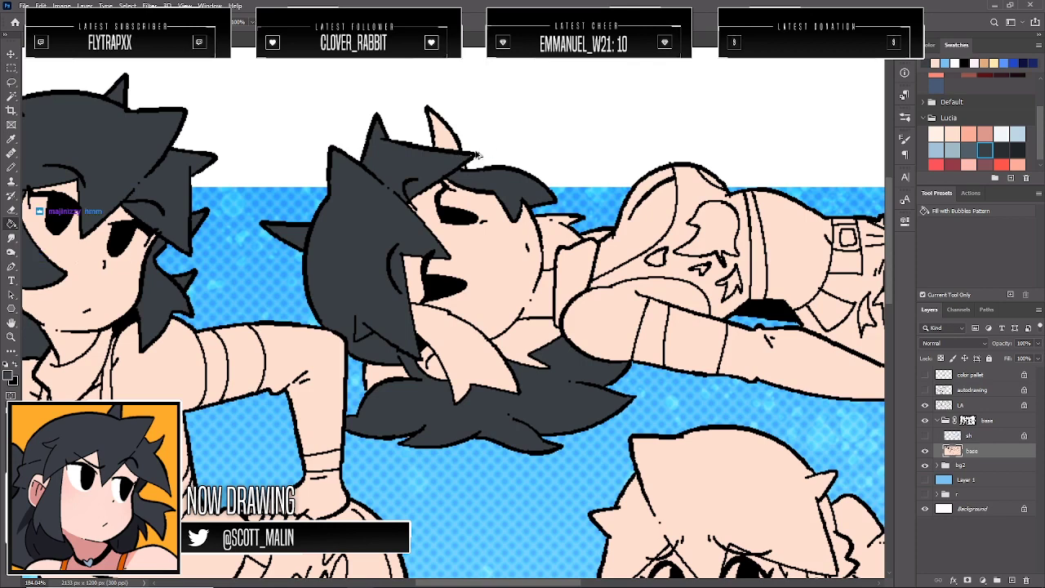
click(478, 162)
key(b)
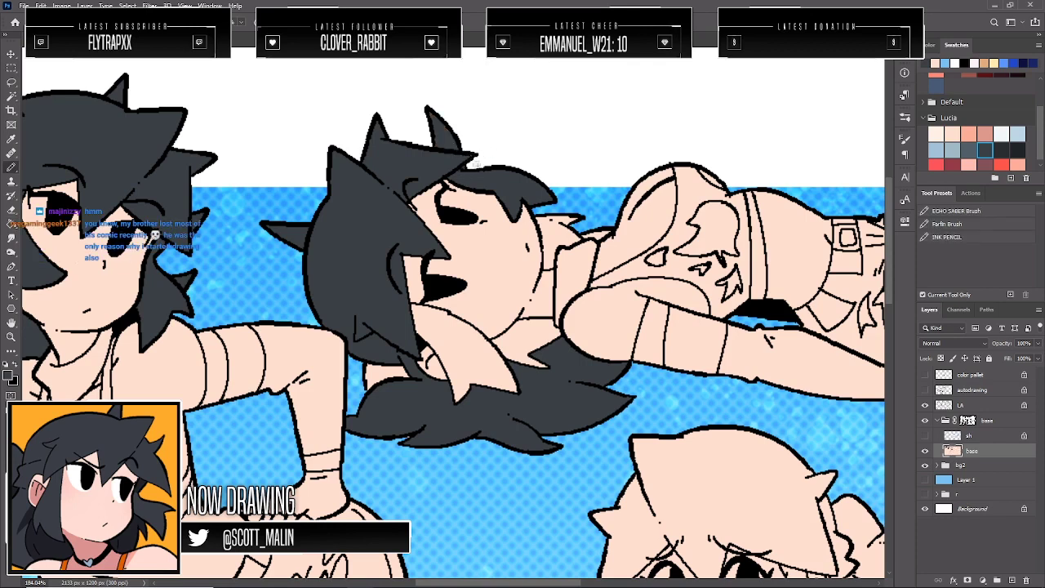
Fill the lying figure's remaining side locks and the hair behind the neck with the same dark grey
key(g)
click(434, 362)
key(ctrl+z)
click(468, 357)
click(386, 375)
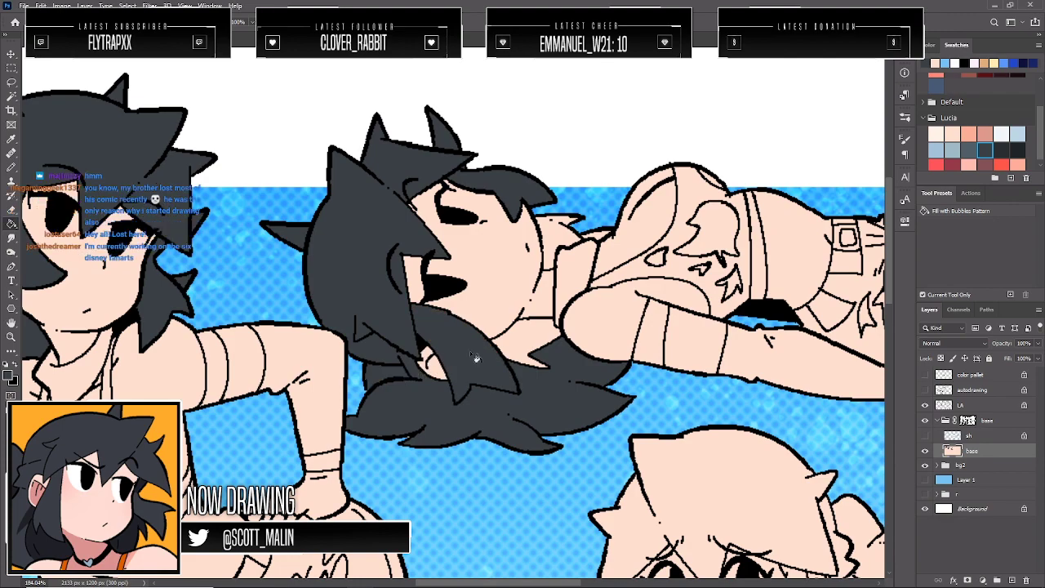
click(527, 336)
click(563, 239)
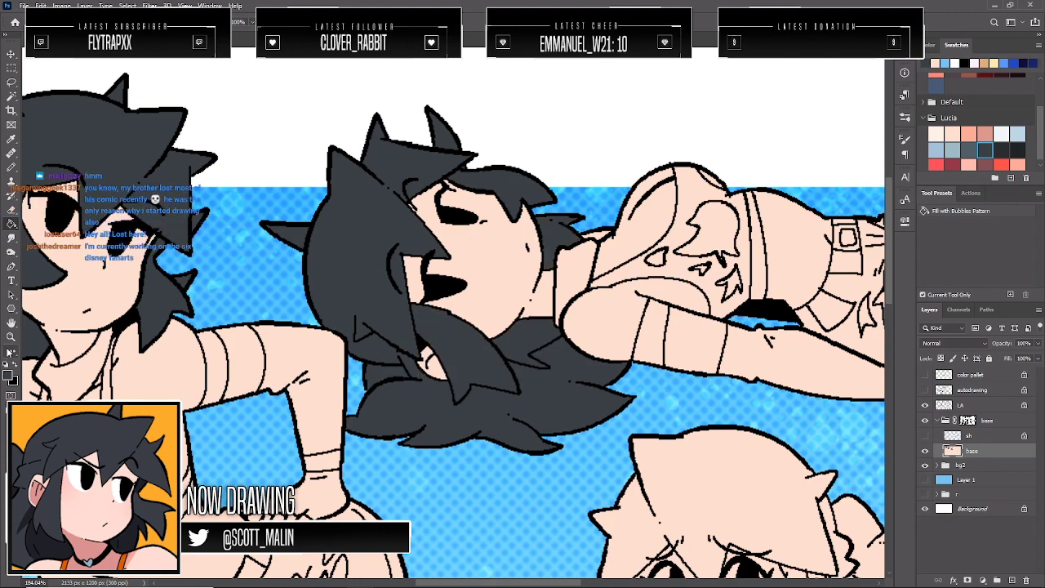
Fill the seated figure's fringe and the small locks beside the raised hand with dark grey
key(z)
drag(372, 299, 277, 300)
mouse_move(584, 461)
mouse_down()
mouse_move(586, 384)
mouse_move(669, 411)
mouse_up()
key(g)
click(474, 282)
click(387, 388)
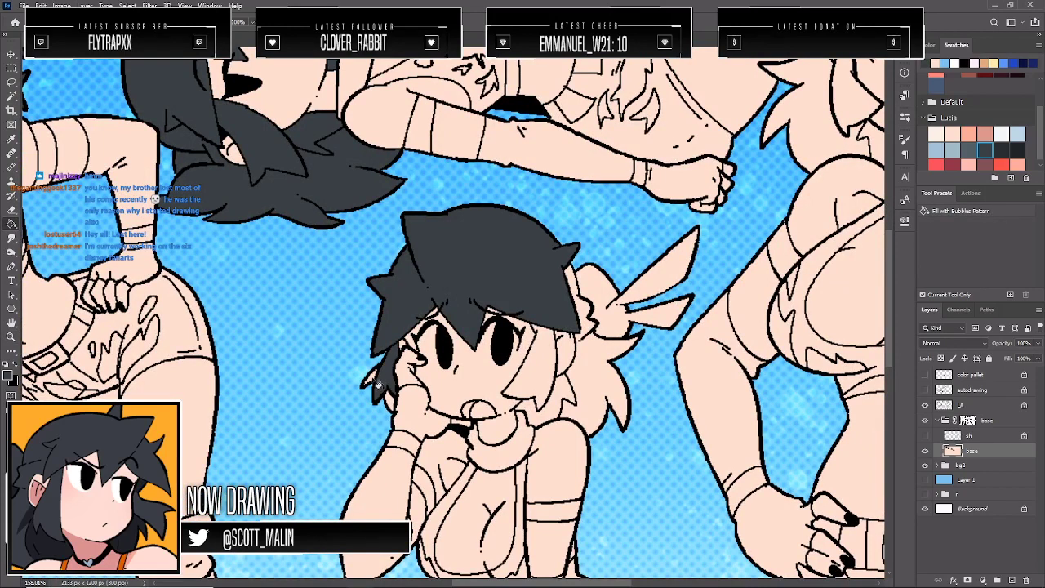
click(375, 384)
click(391, 403)
key(b)
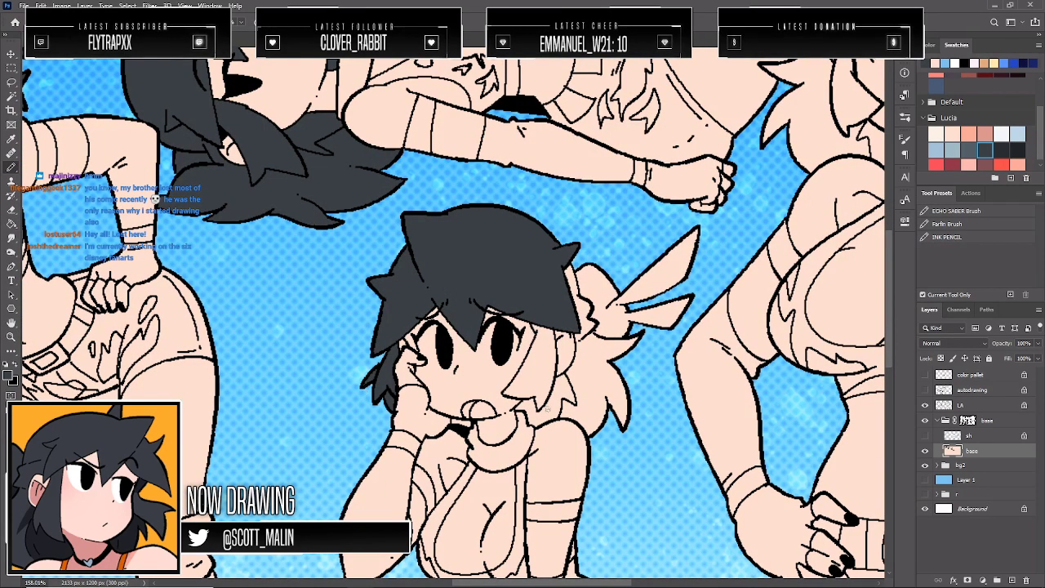
Fill the seated figure's front side lock, back hair and tied ponytail with dark grey
key(g)
click(548, 388)
click(540, 366)
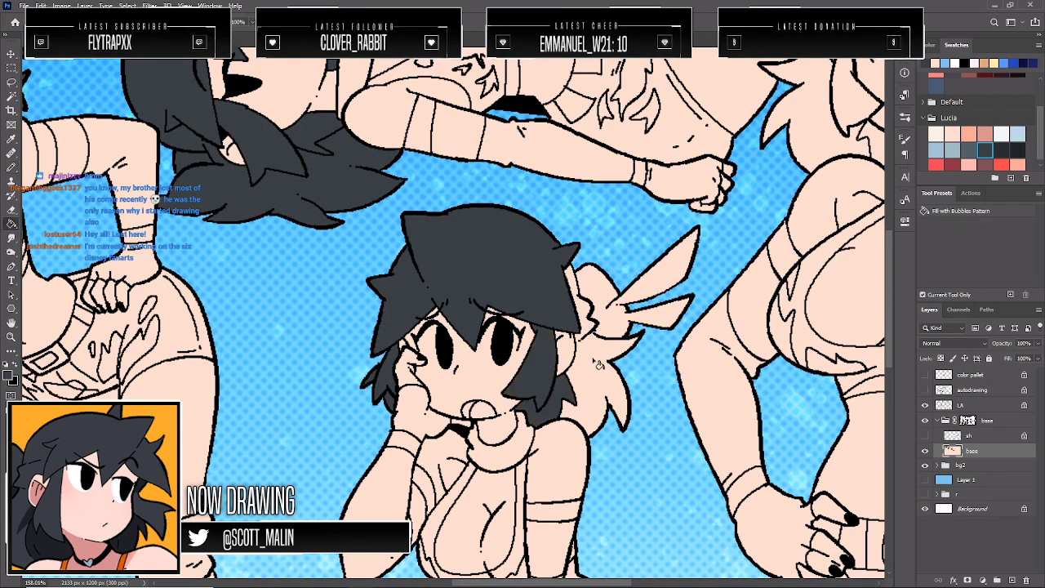
click(597, 369)
click(618, 318)
Fill the hands-on-hips figure's main hair and the locks on the side away from the ponytail with dark grey
key(z)
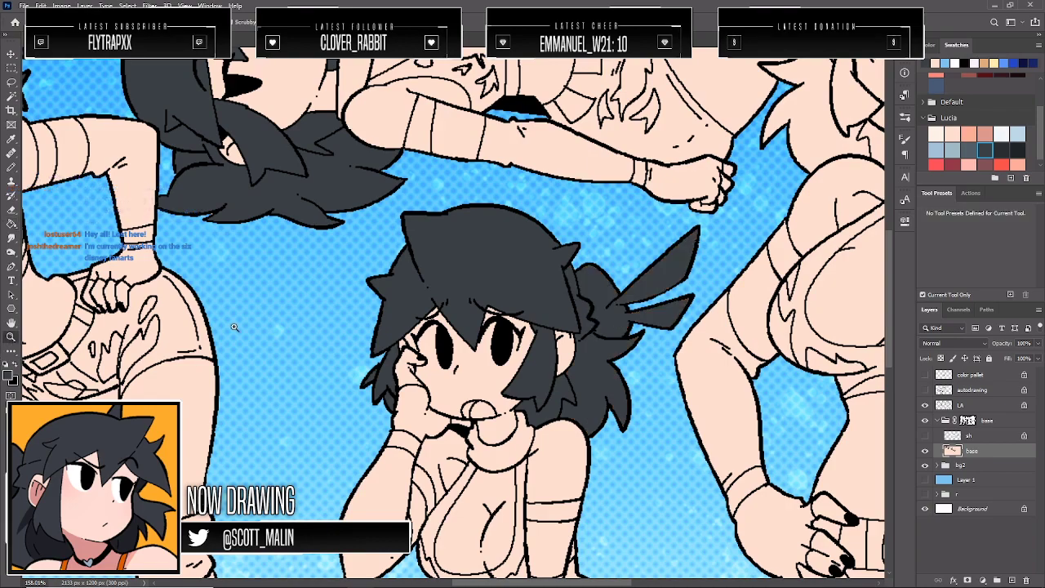
drag(235, 328, 163, 328)
drag(691, 174, 694, 227)
drag(765, 157, 829, 156)
key(g)
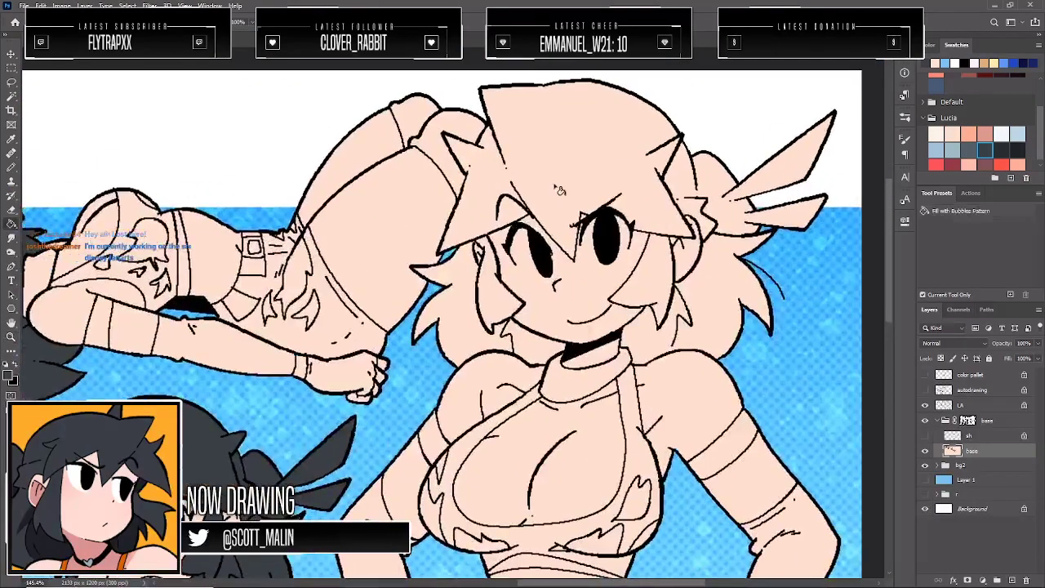
click(560, 191)
click(482, 312)
click(472, 315)
key(b)
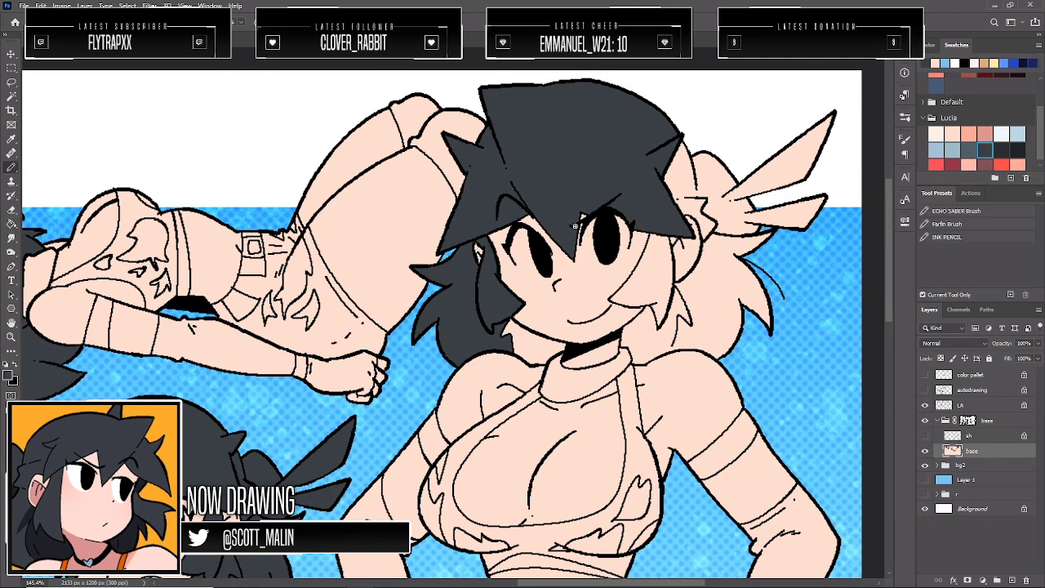
Fill the hands-on-hips figure's remaining side locks, back hair and tied ponytail with dark grey
key(g)
click(714, 315)
click(669, 282)
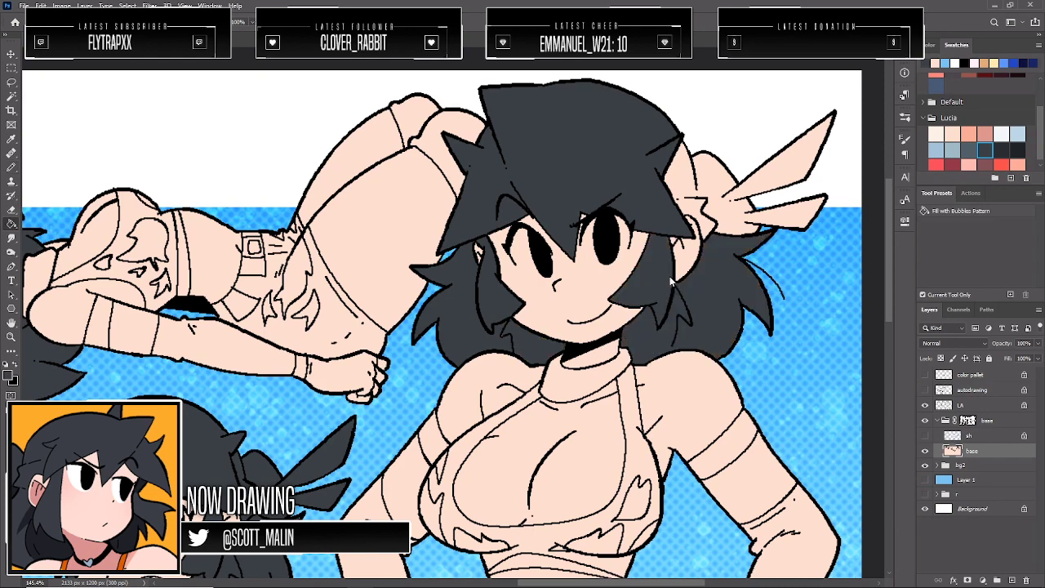
click(689, 185)
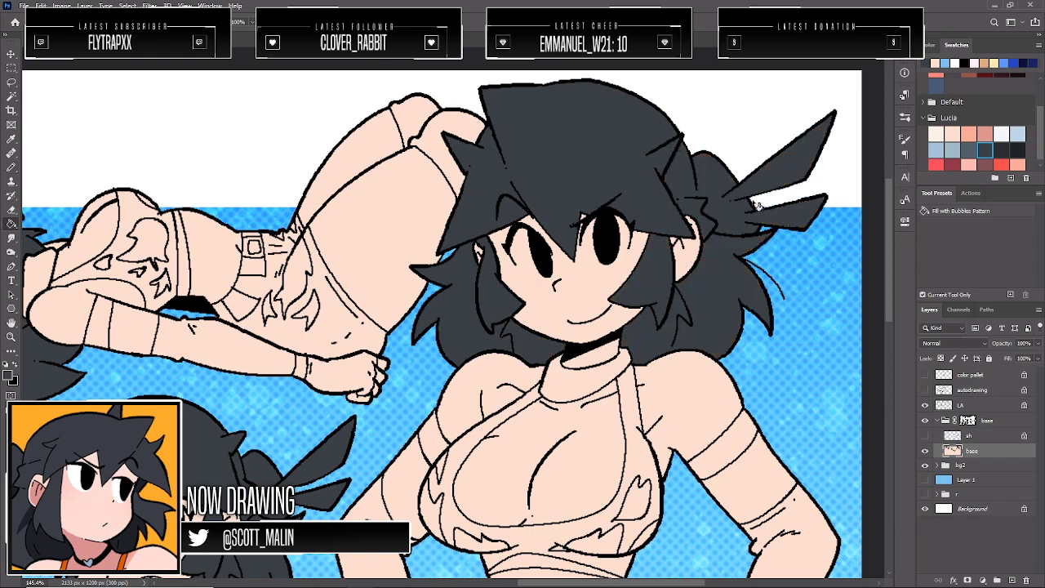
Show the color pallet layer, sample its dark navy blue, hide the layer again and make the base layer active
click(11, 337)
drag(735, 298, 533, 295)
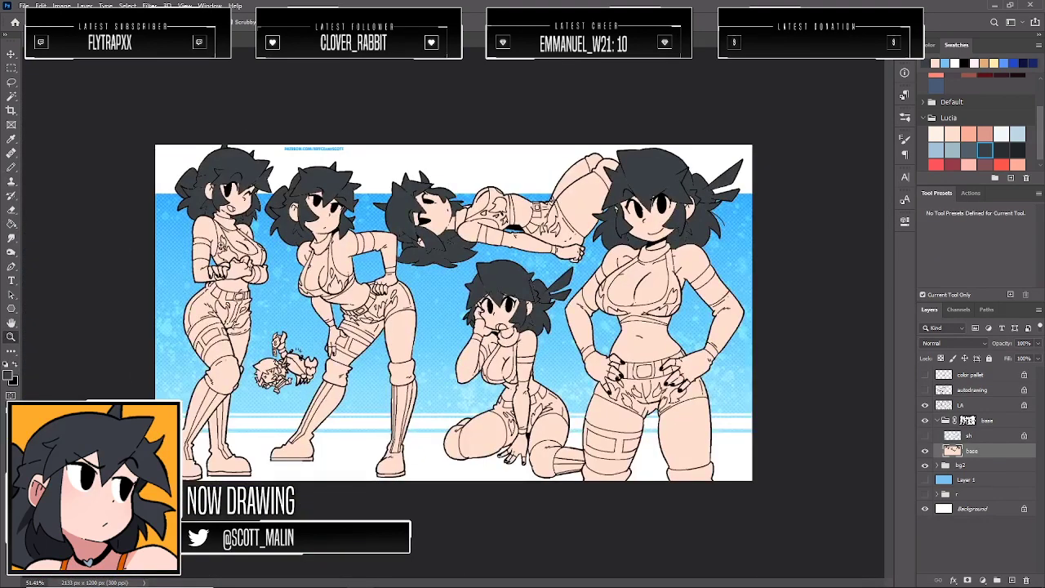
drag(147, 256, 852, 317)
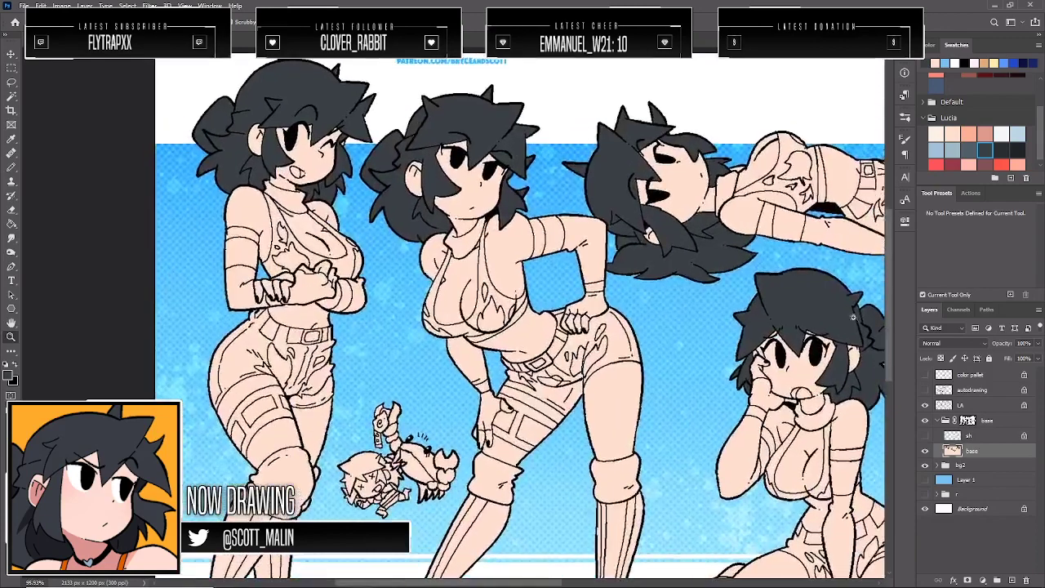
click(925, 375)
key(g)
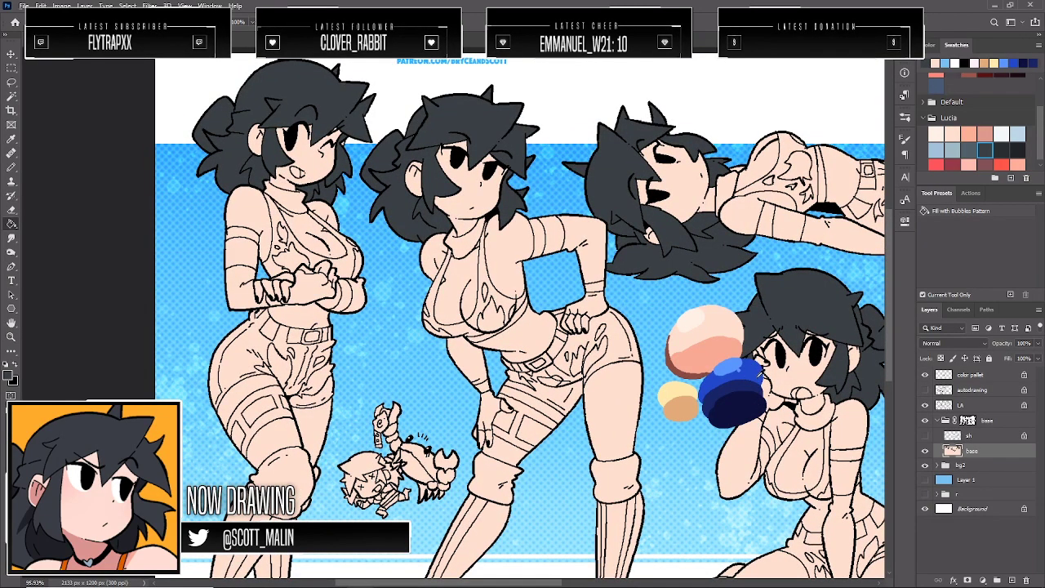
alt+click(748, 388)
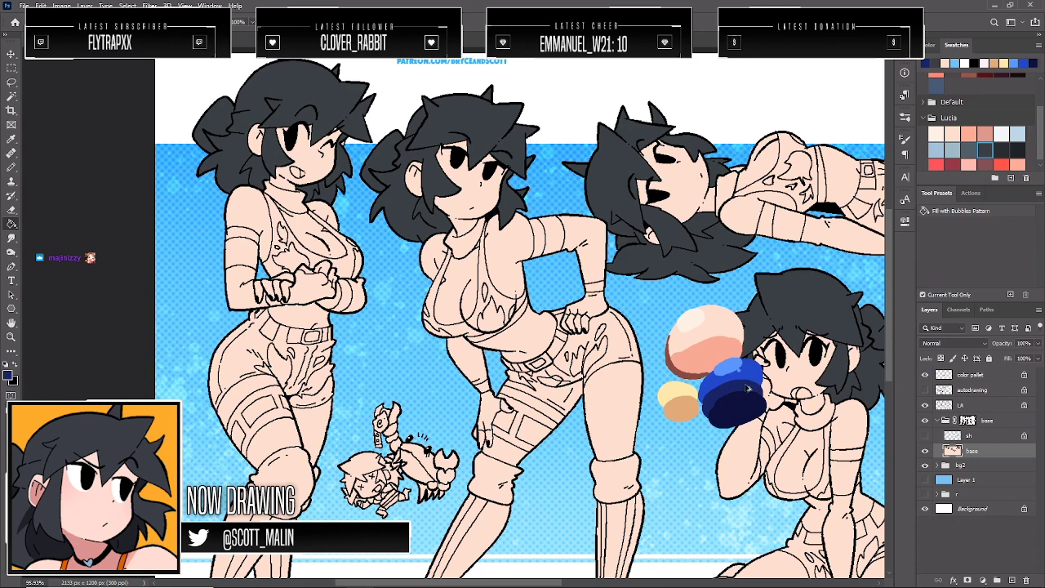
ctrl+click(749, 388)
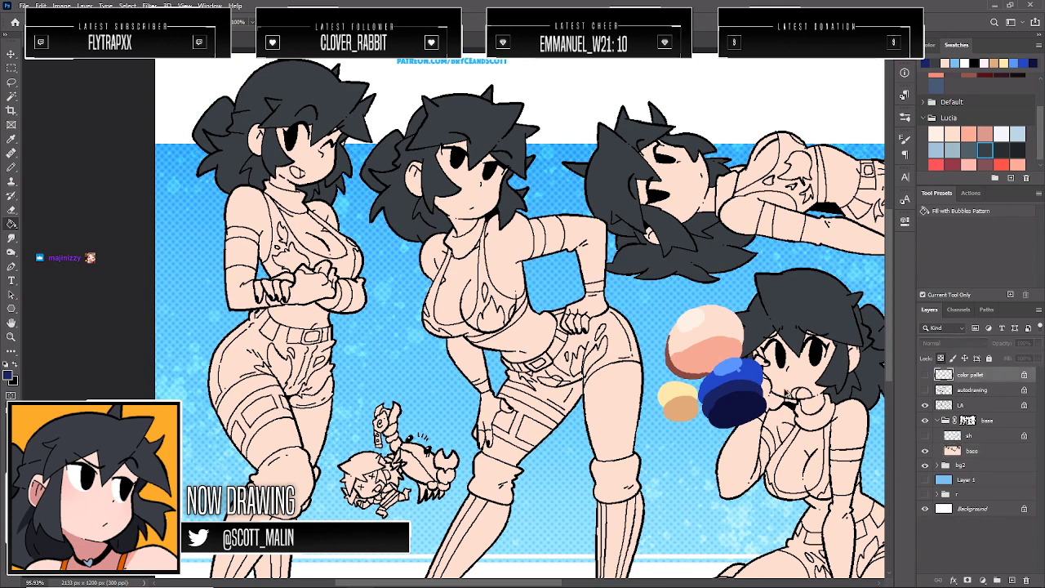
click(925, 374)
click(982, 450)
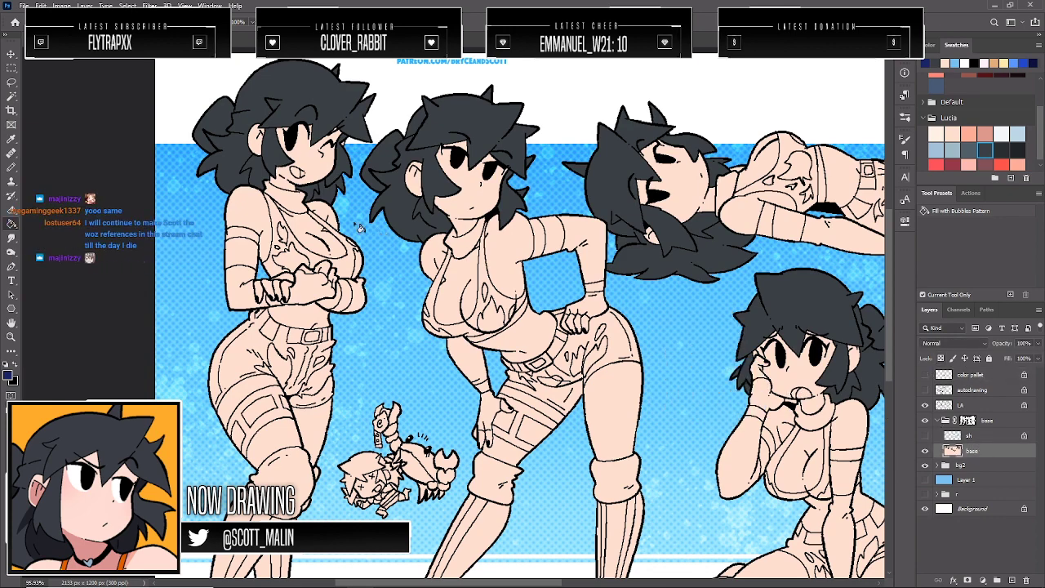
Fill the crossed-arms figure's collar and torn top with the navy blue on the base layer
scroll(360, 222, up, 1)
click(287, 219)
click(11, 337)
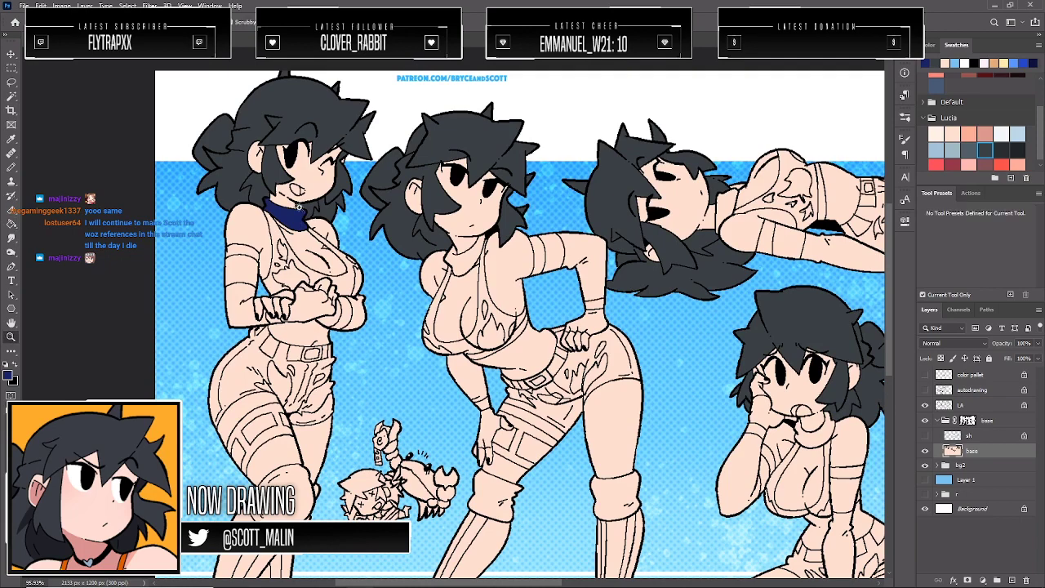
drag(299, 209, 299, 213)
key(b)
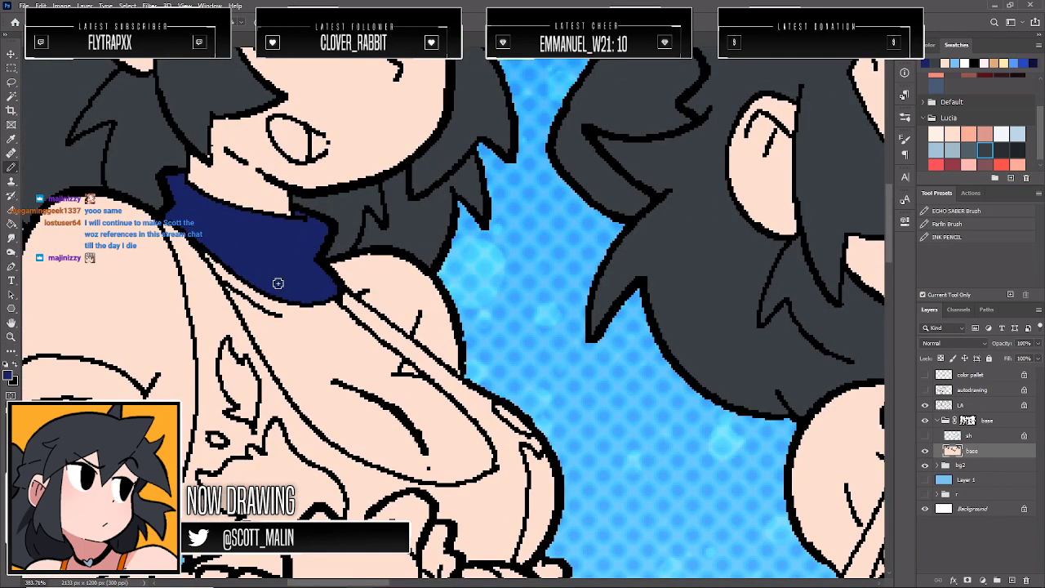
key(g)
click(277, 338)
scroll(277, 338, down, 2)
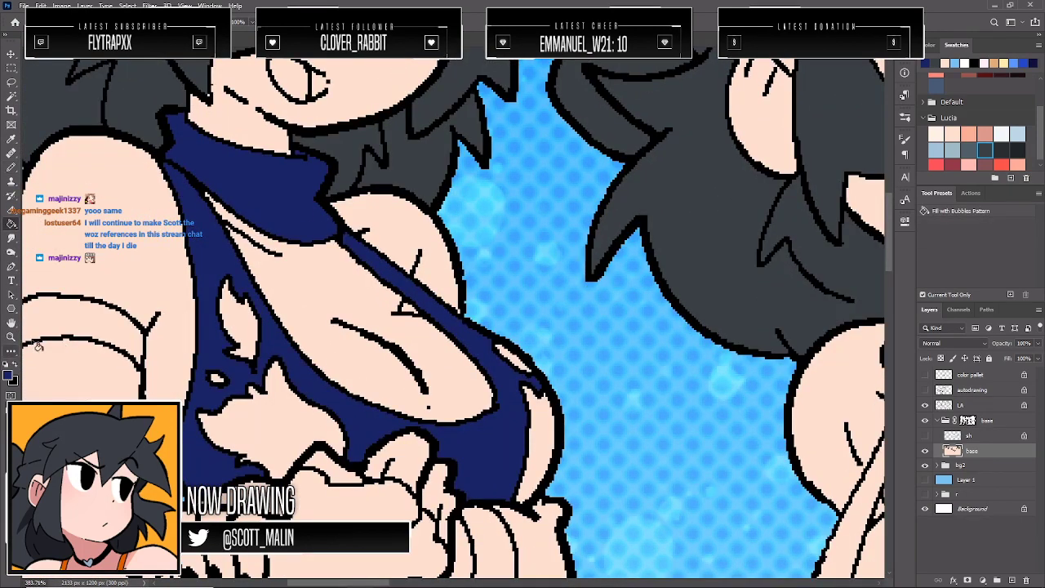
Fill the crossed-arms figure's upper-arm bands, sleeves and glove sections with navy blue
click(11, 336)
drag(308, 292, 264, 239)
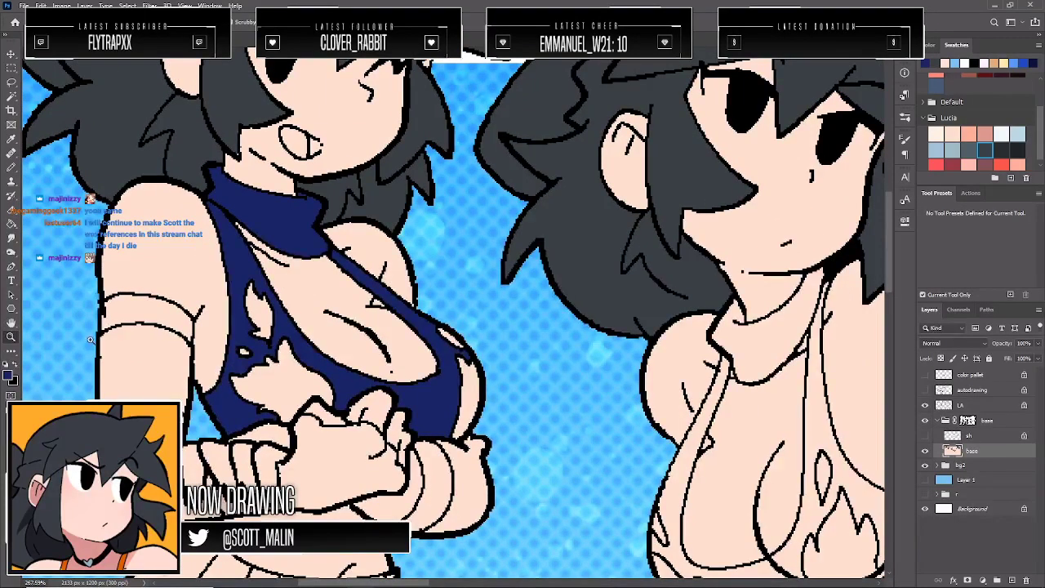
key(g)
click(127, 315)
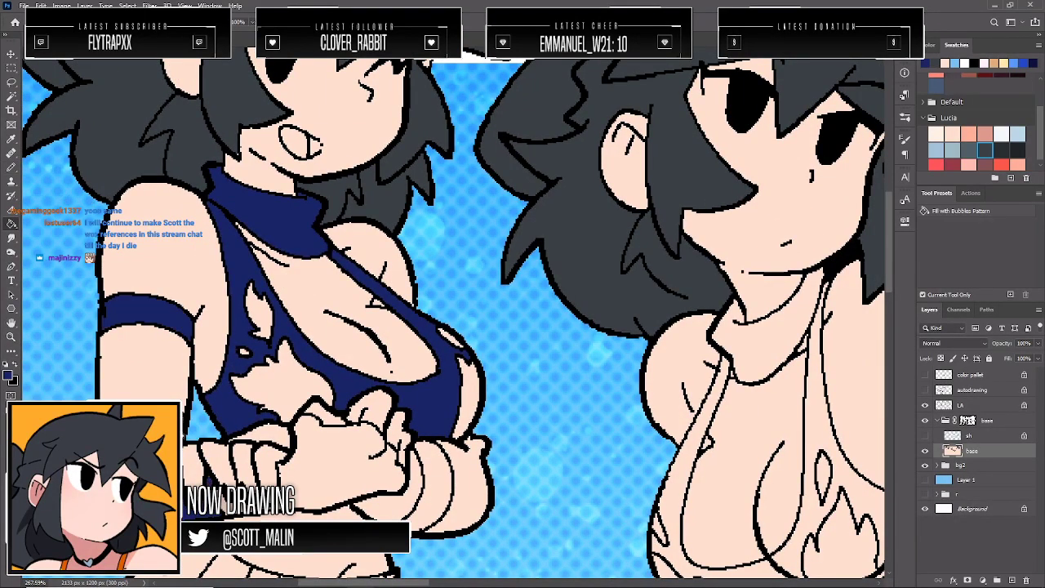
click(324, 466)
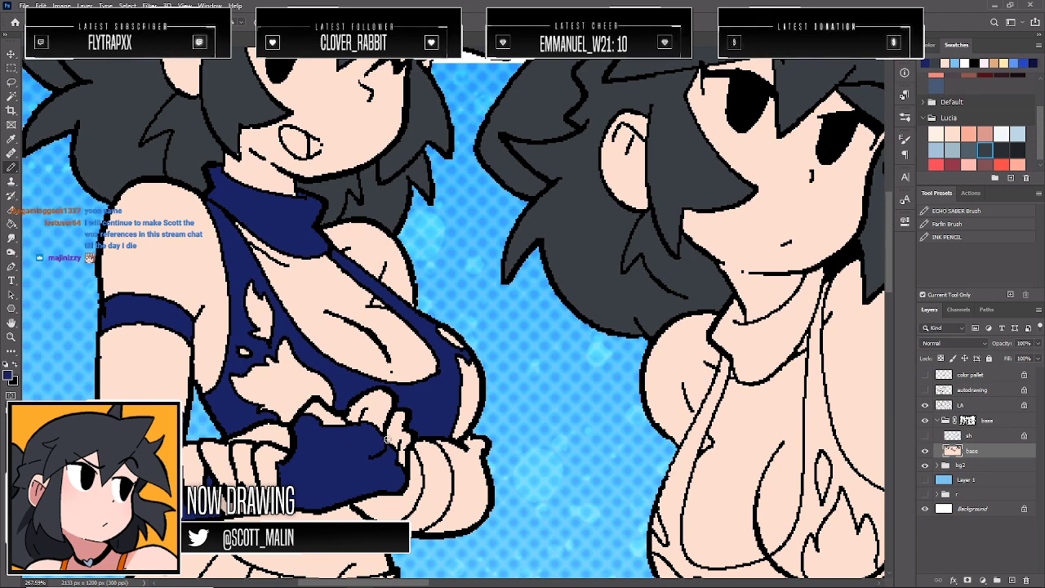
click(408, 474)
click(399, 513)
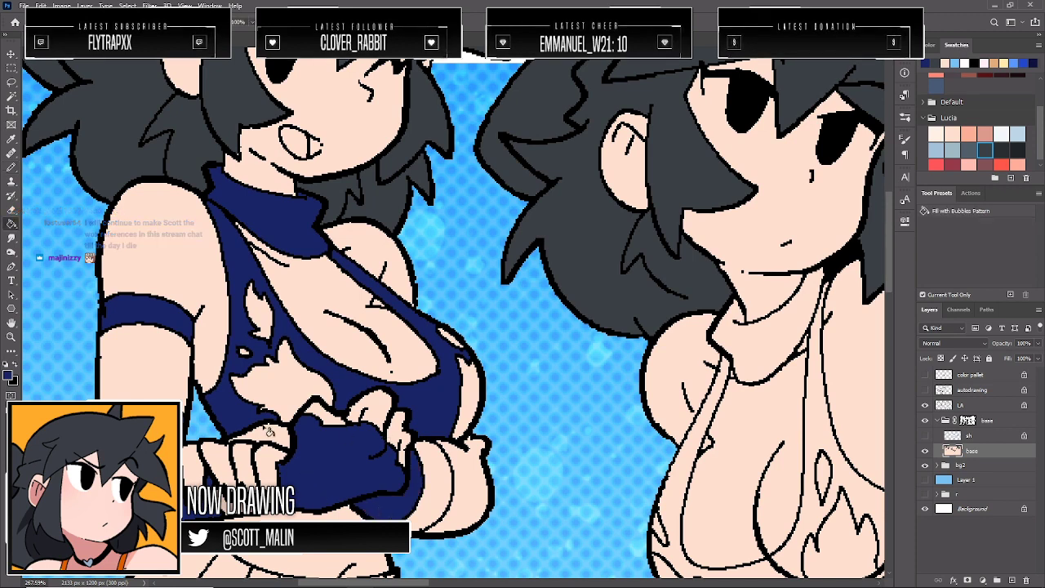
key(b)
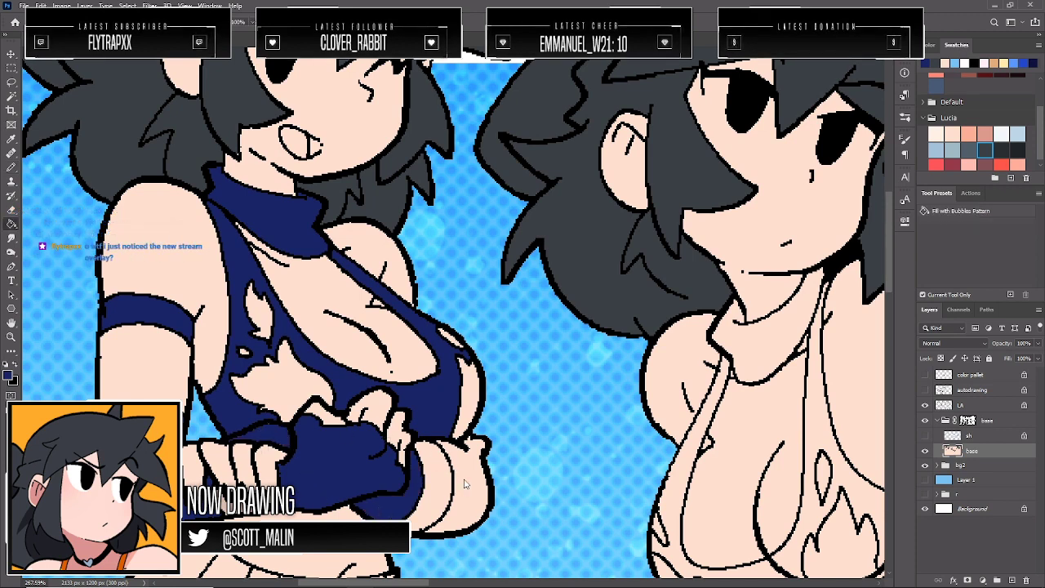
key(g)
click(470, 470)
scroll(539, 425, down, 6)
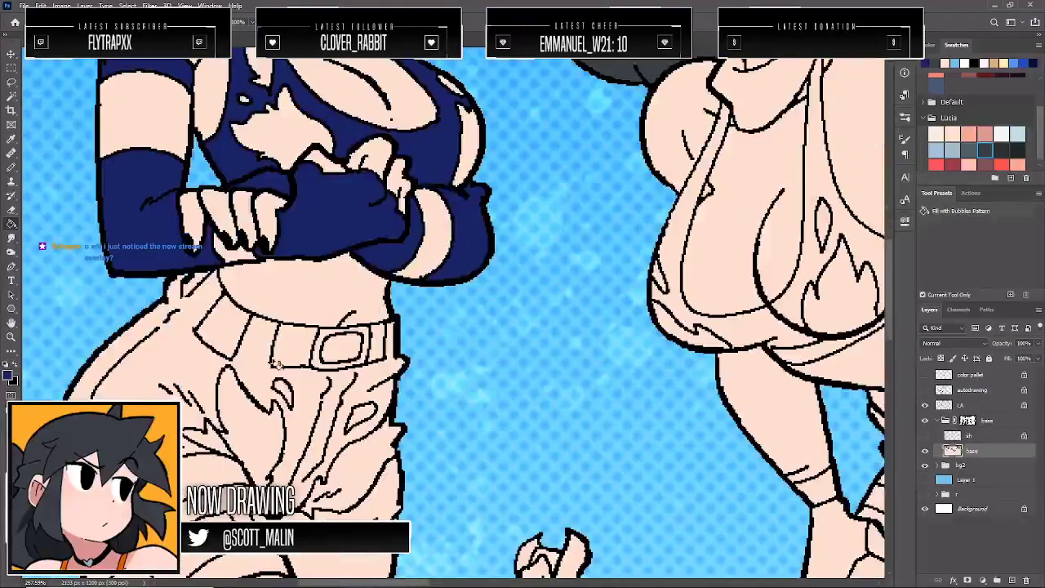
Fill the crossed-arms figure's torn shorts with navy blue, including both leg hems, leaving the belt in skin tone
click(263, 382)
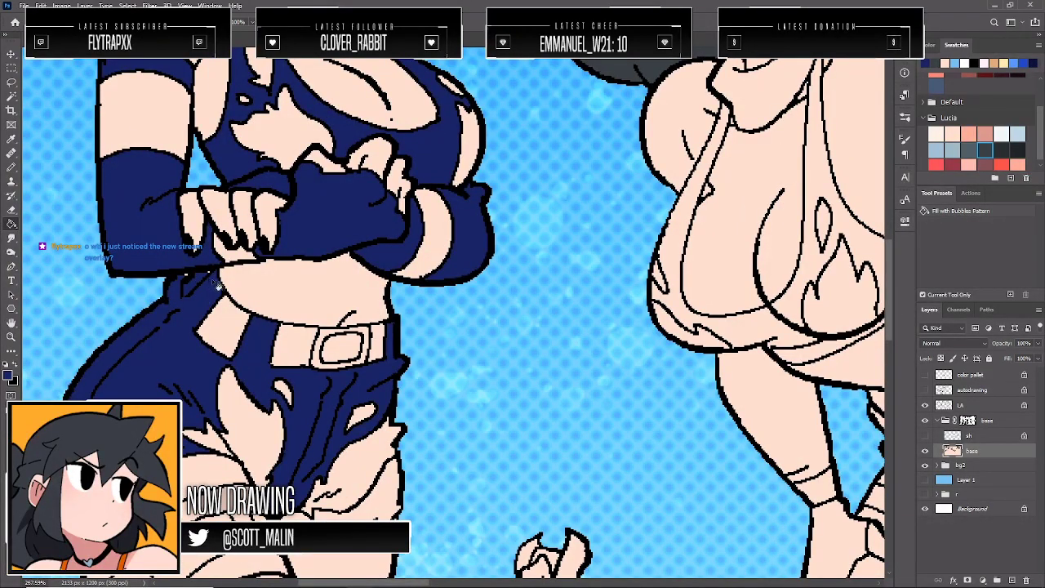
key(ctrl+z)
key(b)
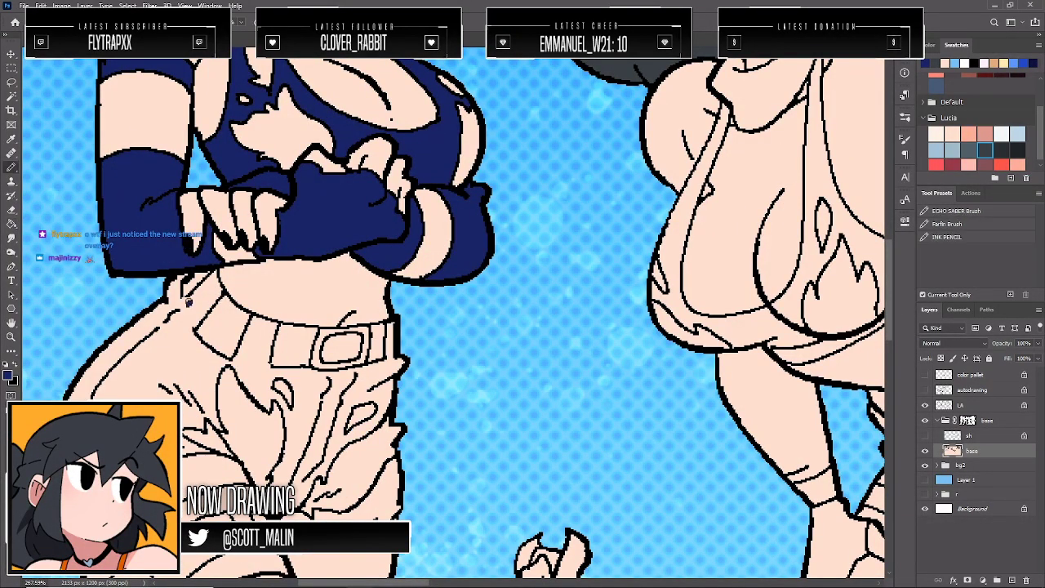
key(g)
click(209, 299)
key(b)
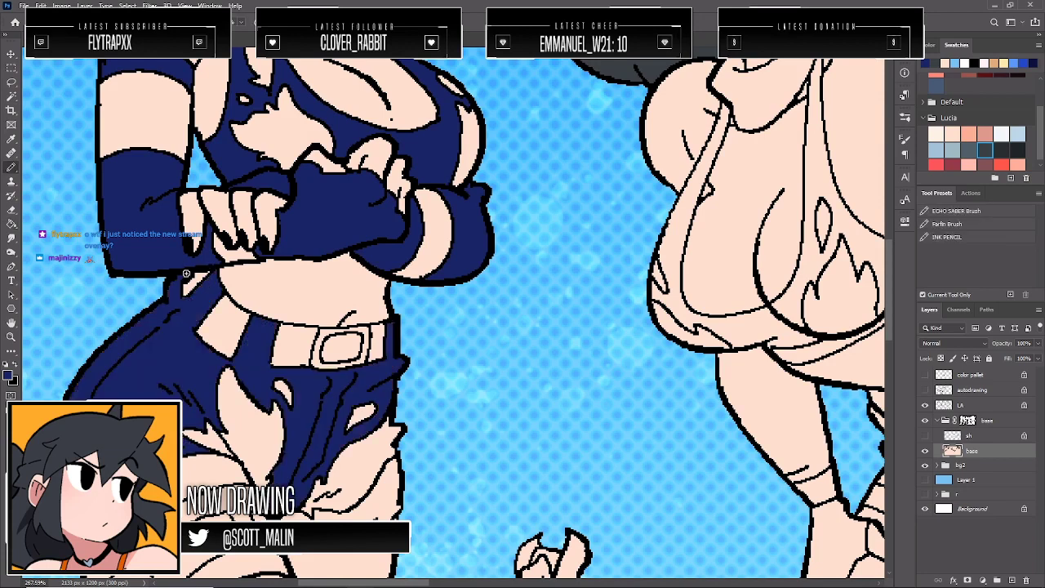
key(g)
click(349, 470)
Fill the crossed-arms figure's thigh straps with navy blue
scroll(413, 377, down, 3)
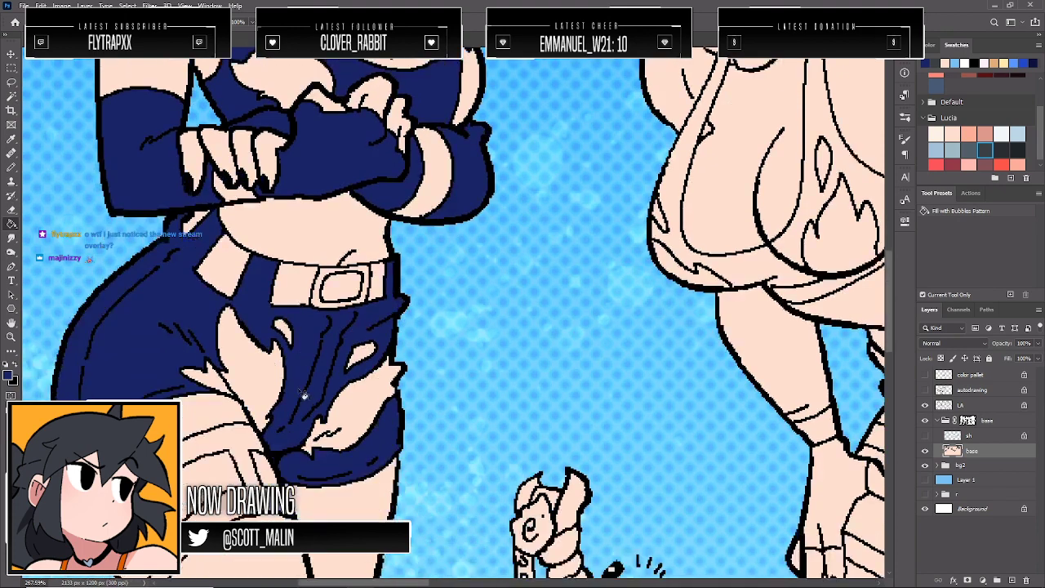
click(243, 403)
key(b)
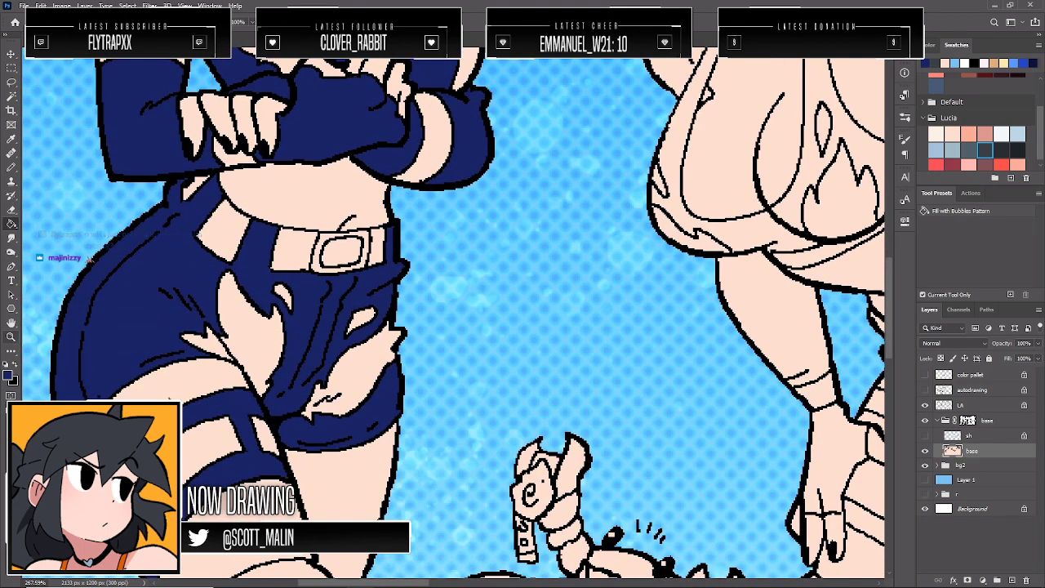
scroll(449, 311, down, 3)
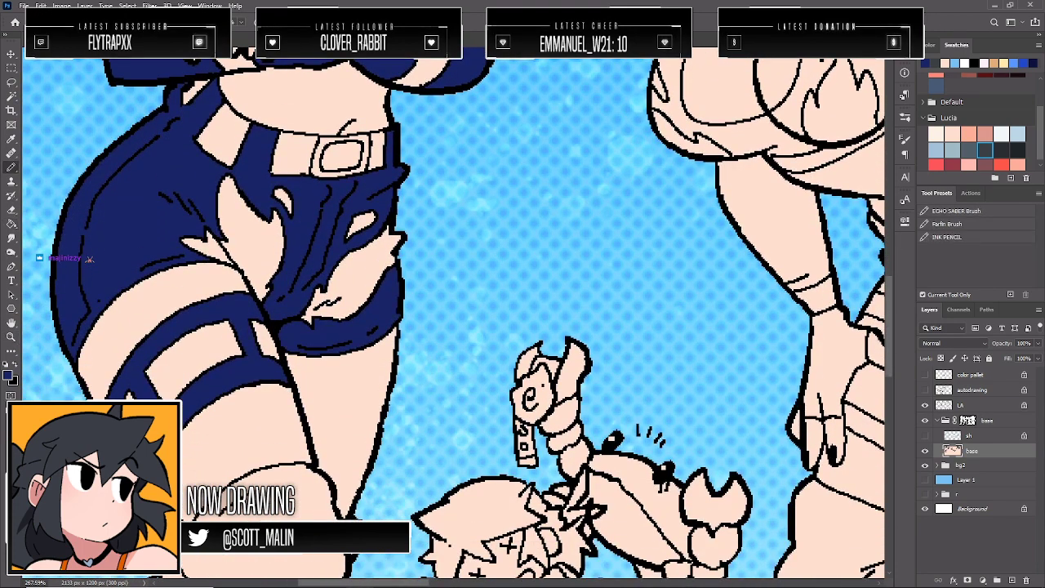
Hide the bg2 group so the figures show against plain white
key(z)
drag(461, 351, 416, 350)
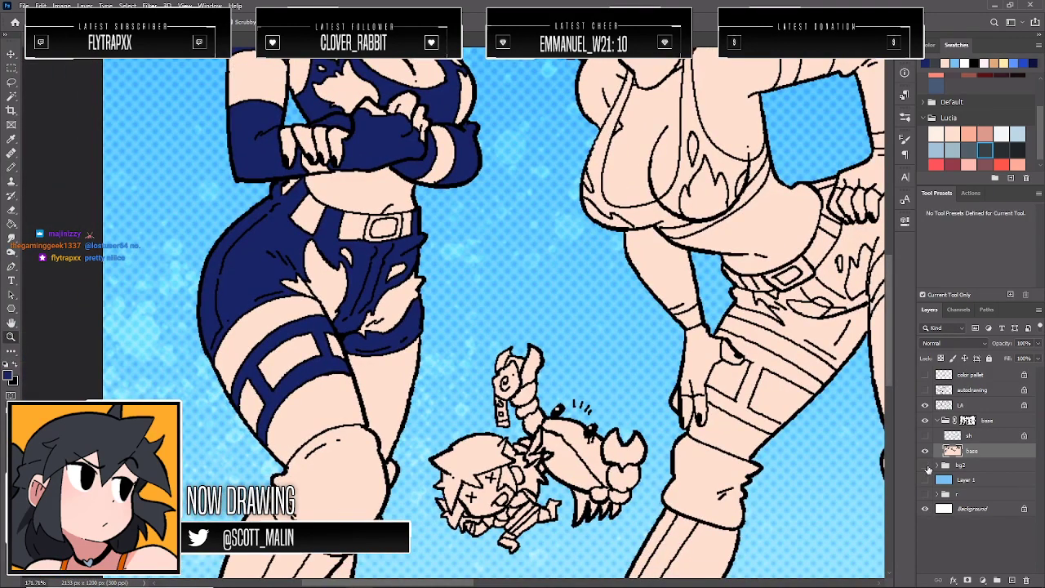
click(926, 466)
Fill the crossed-arms figure's knee pads and both boots with navy blue, leaving the vertical boot stripes and soles in skin tone
scroll(357, 403, down, 5)
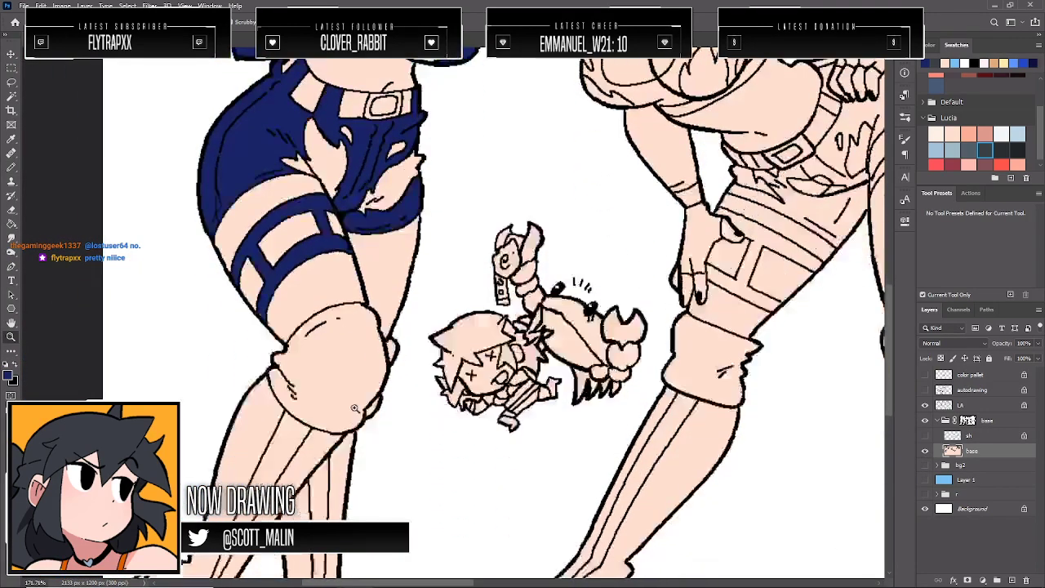
drag(352, 404, 325, 428)
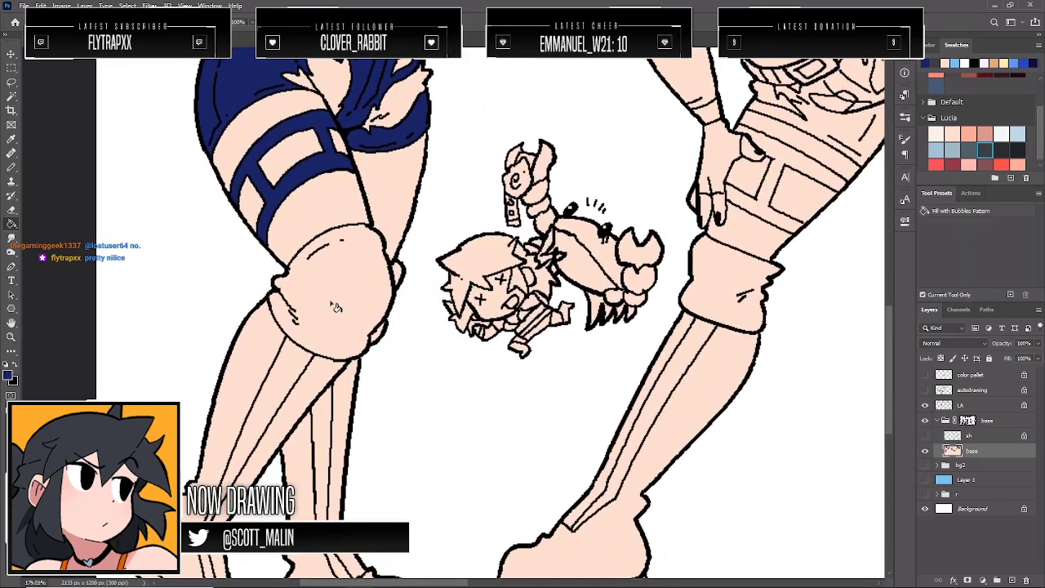
click(335, 308)
click(256, 363)
click(311, 389)
scroll(303, 423, down, 1)
scroll(304, 424, down, 3)
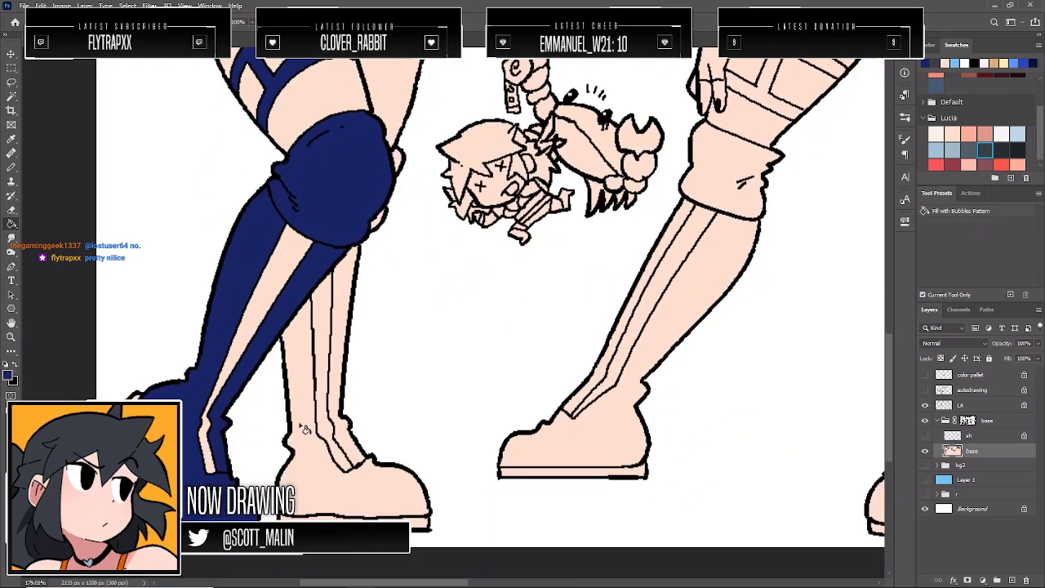
click(339, 427)
click(337, 388)
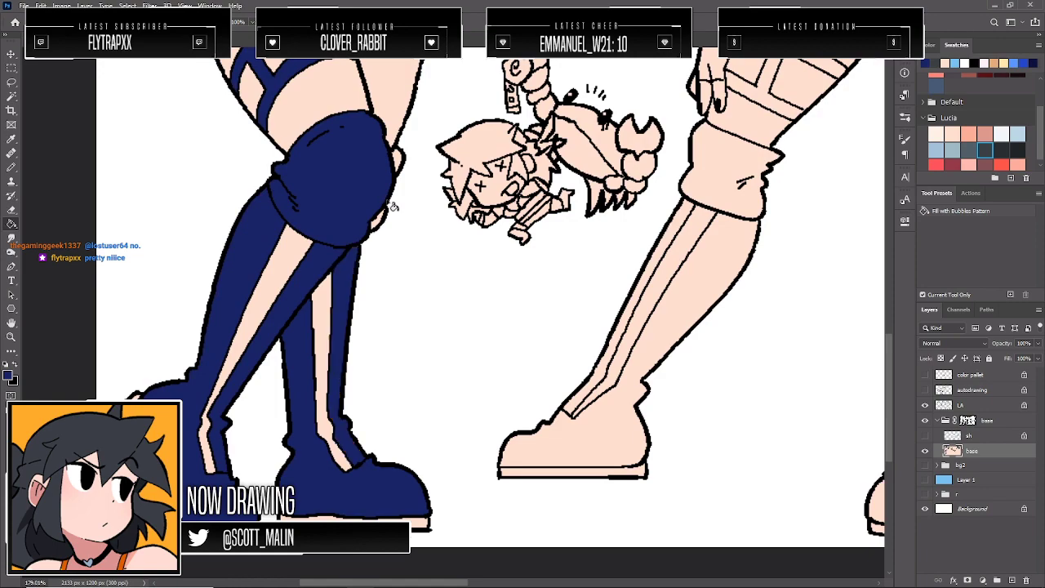
key(b)
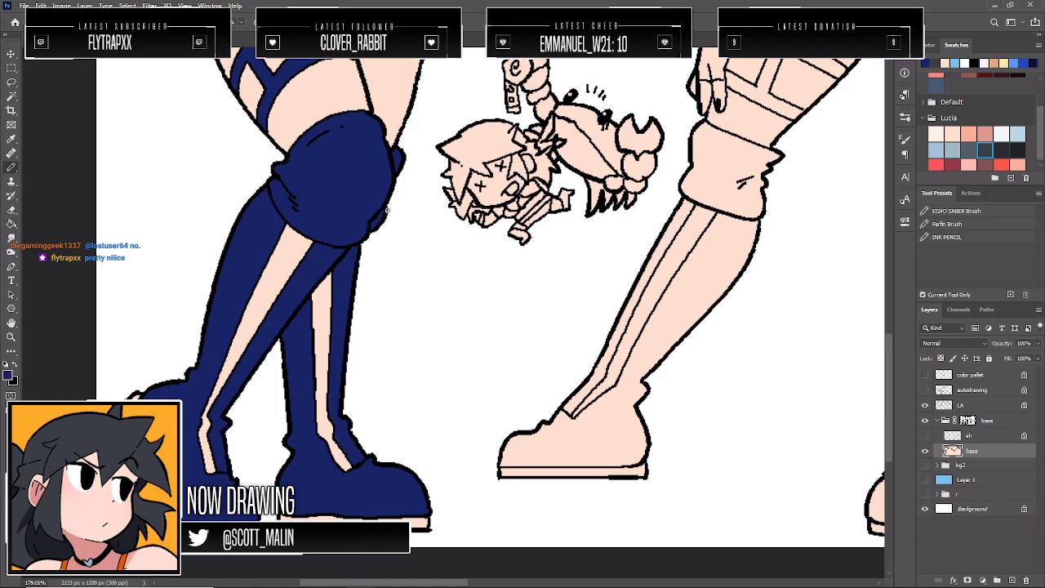
Fill the leaning figure's collar and torn top with navy blue, leaving the tears in skin tone
click(11, 336)
drag(237, 342, 196, 343)
scroll(450, 344, up, 7)
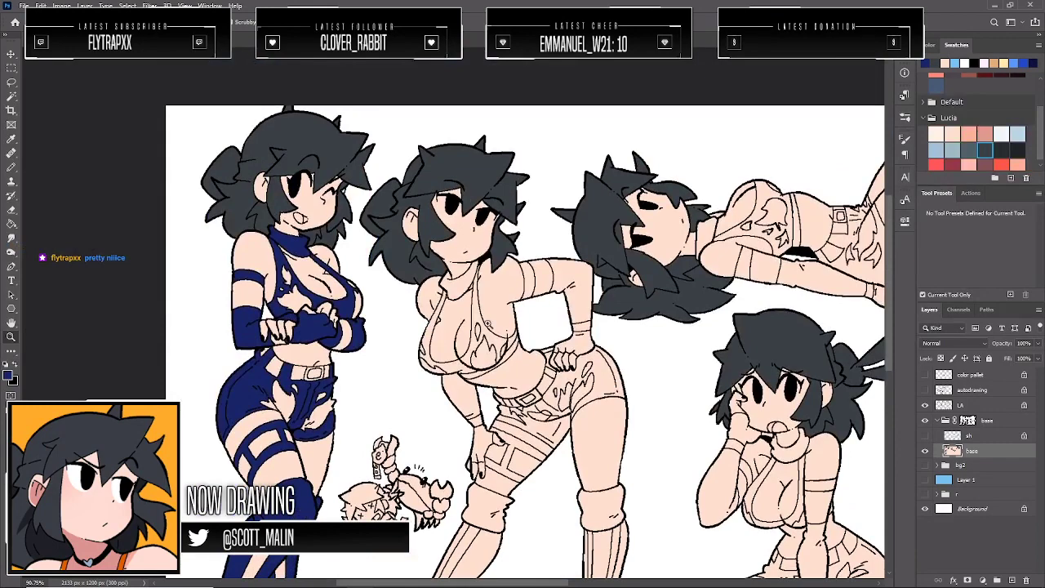
drag(489, 324, 524, 324)
key(g)
click(428, 261)
click(390, 336)
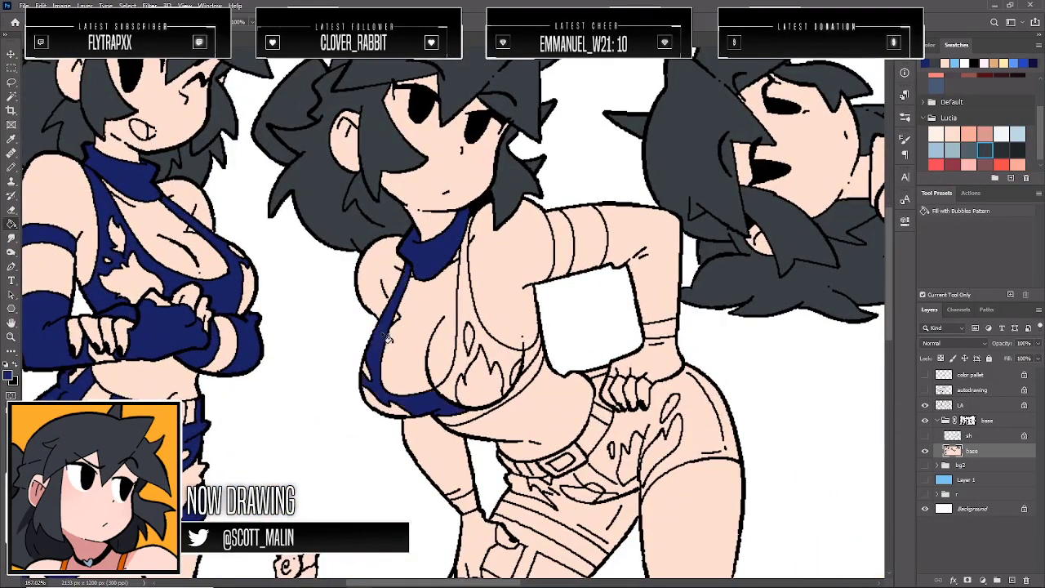
click(467, 371)
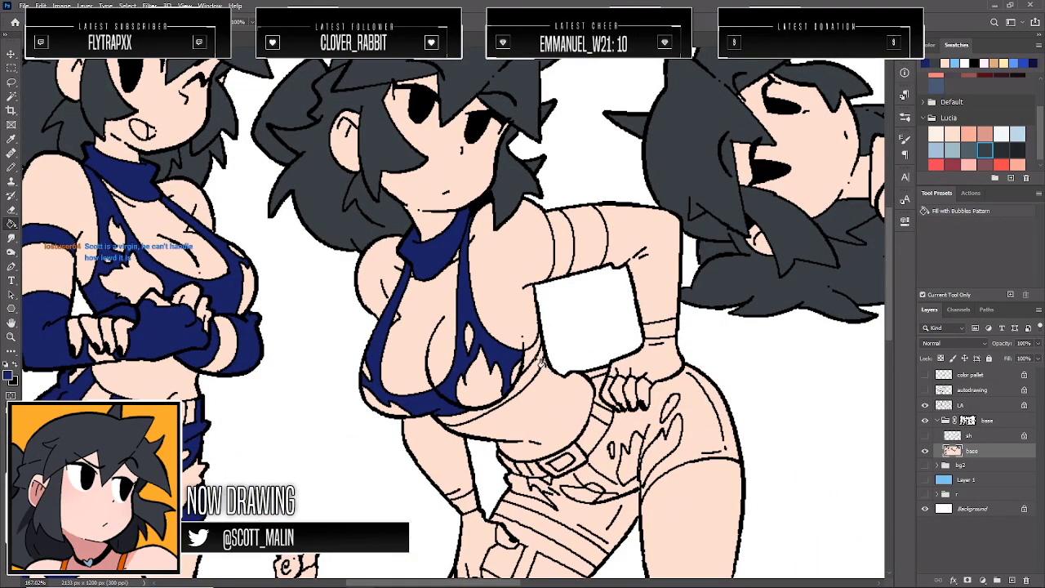
Fill the leaning figure's upper-arm band, both sleeves and both gloves with navy blue
click(571, 255)
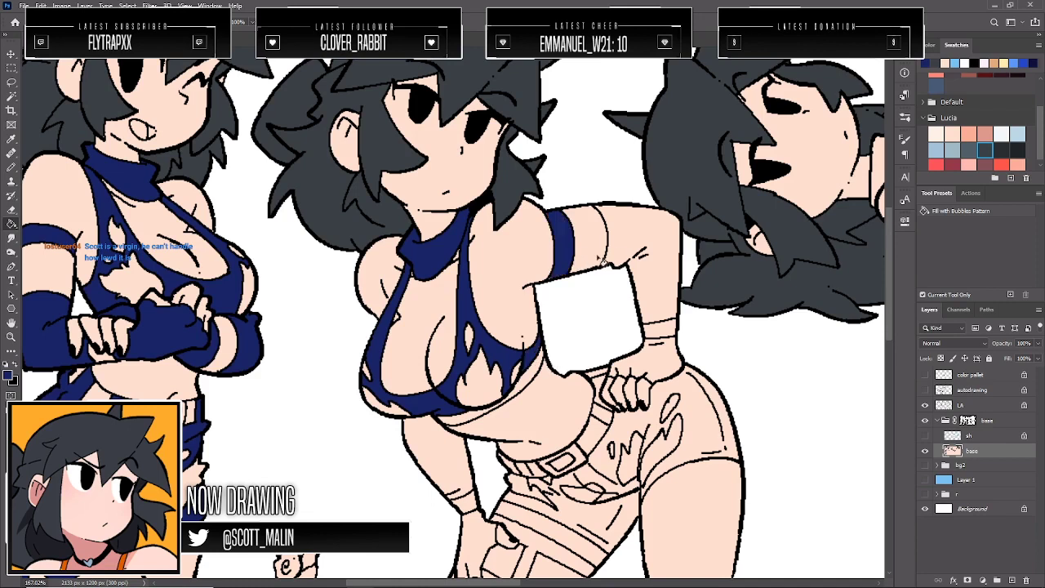
click(631, 245)
click(667, 362)
scroll(495, 467, down, 2)
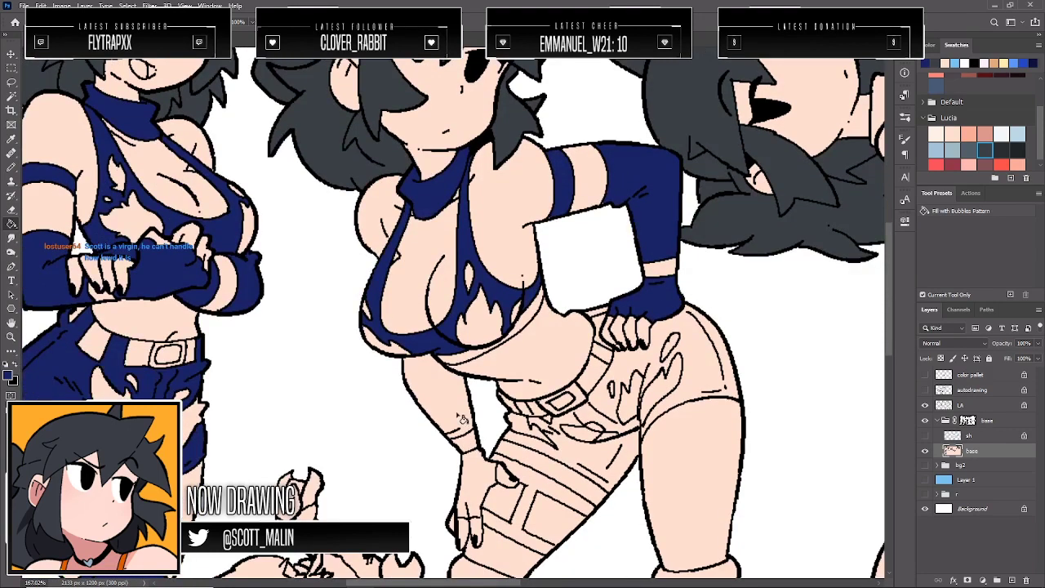
click(462, 418)
click(486, 472)
Fill the leaning figure's torn shorts with navy blue, leaving the belt and tears in skin tone
click(575, 455)
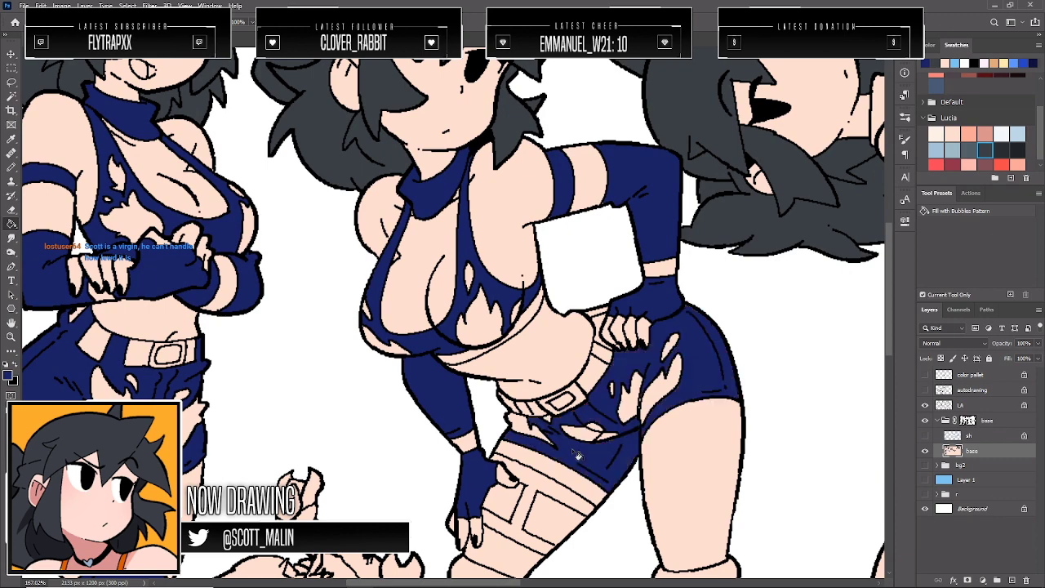
key(b)
click(11, 338)
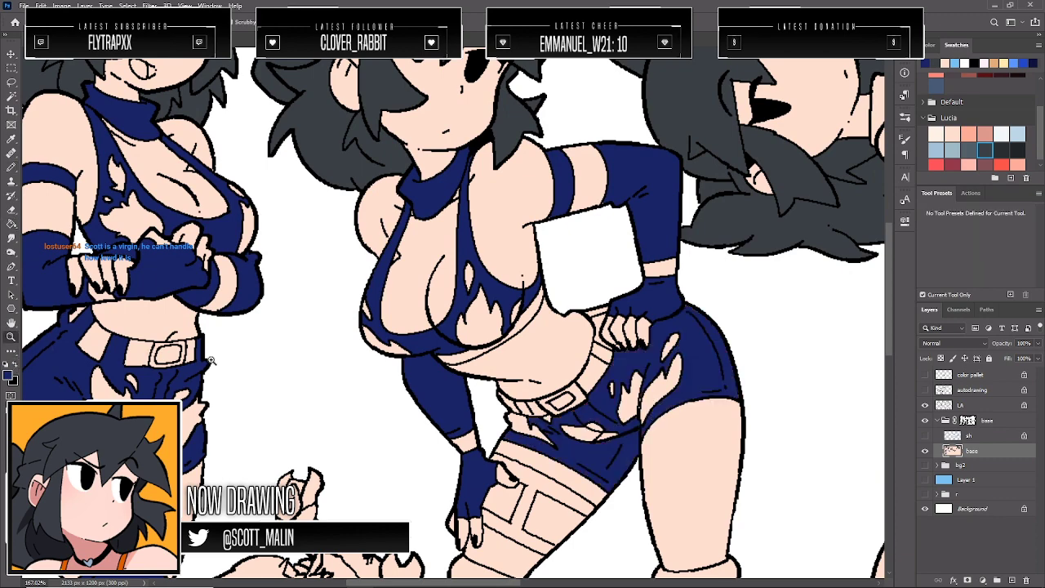
drag(334, 373, 270, 373)
drag(604, 434, 649, 465)
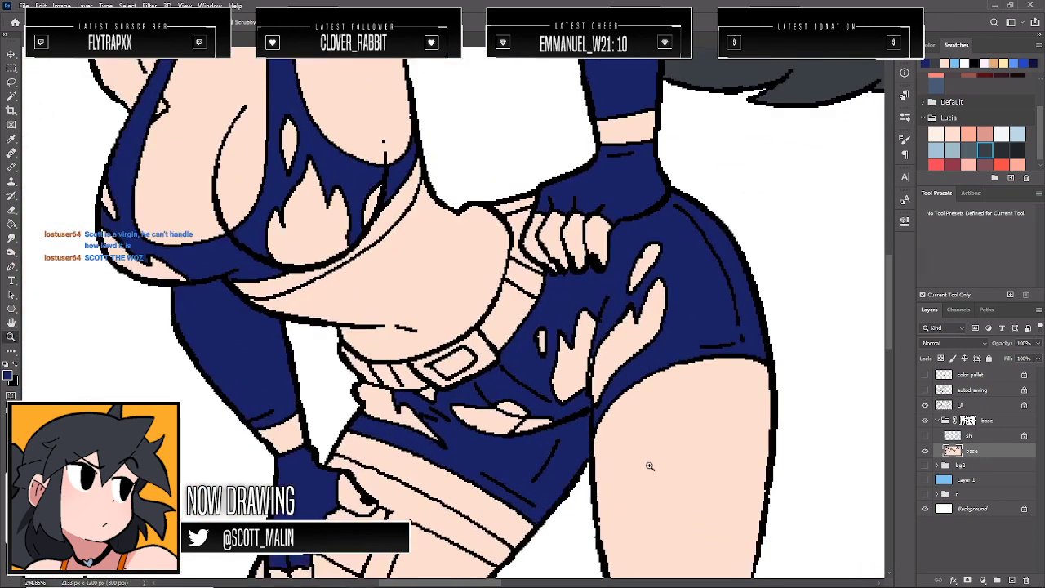
key(b)
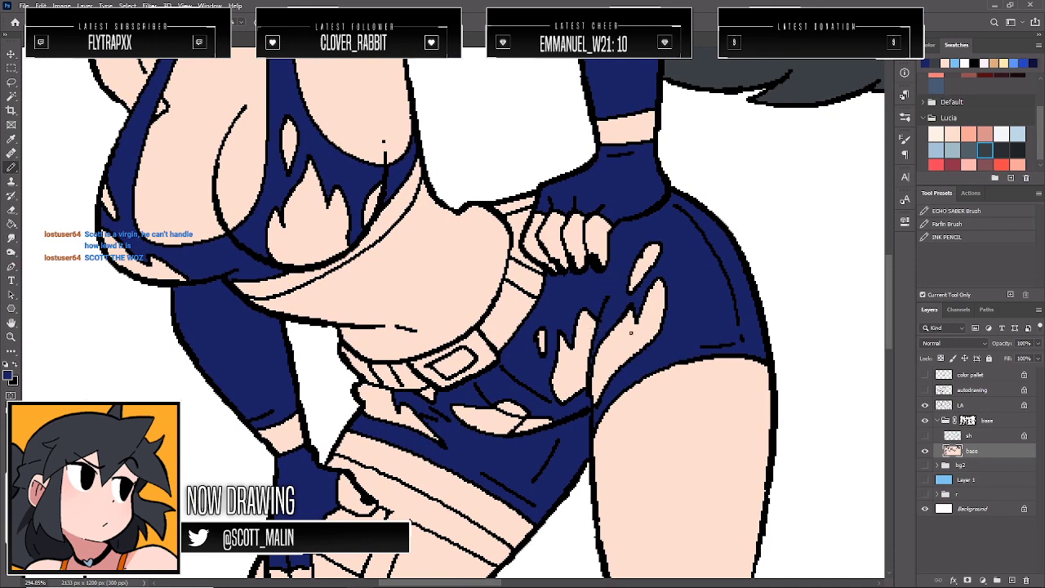
Fill the leaning figure's thigh straps with navy blue
scroll(637, 312, down, 2)
key(g)
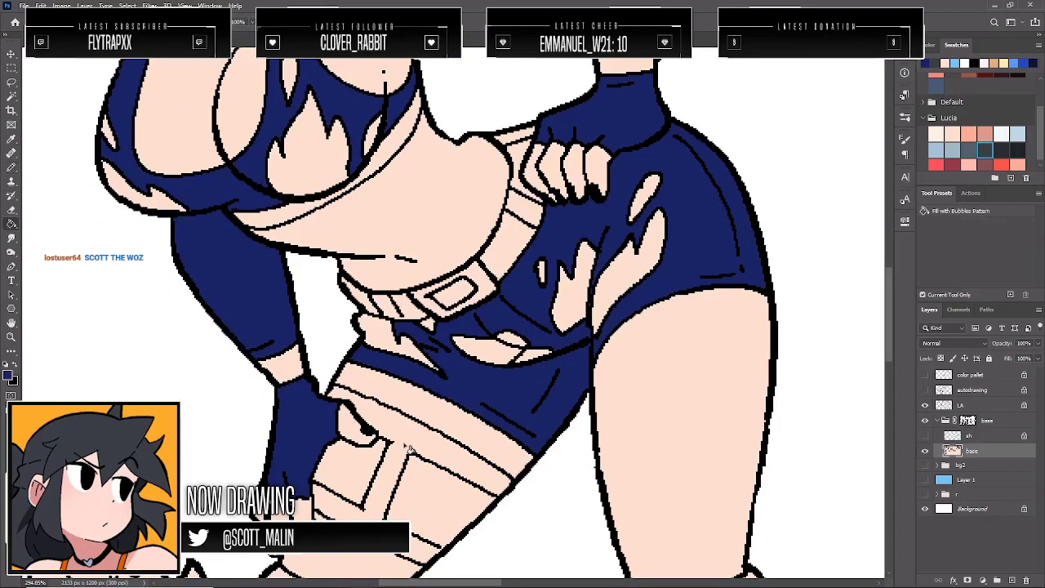
click(400, 472)
click(11, 338)
drag(406, 333, 357, 333)
Fill both of the leaning figure's knee pads and the boot on the slanted leg with navy blue
scroll(585, 420, down, 3)
key(g)
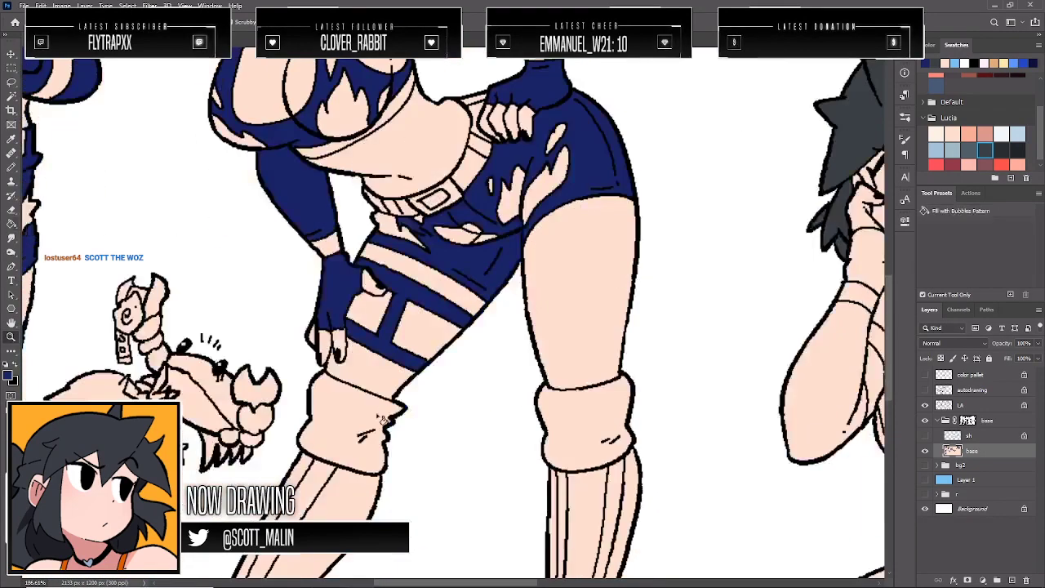
click(351, 421)
click(563, 418)
scroll(563, 418, down, 3)
click(296, 411)
click(277, 408)
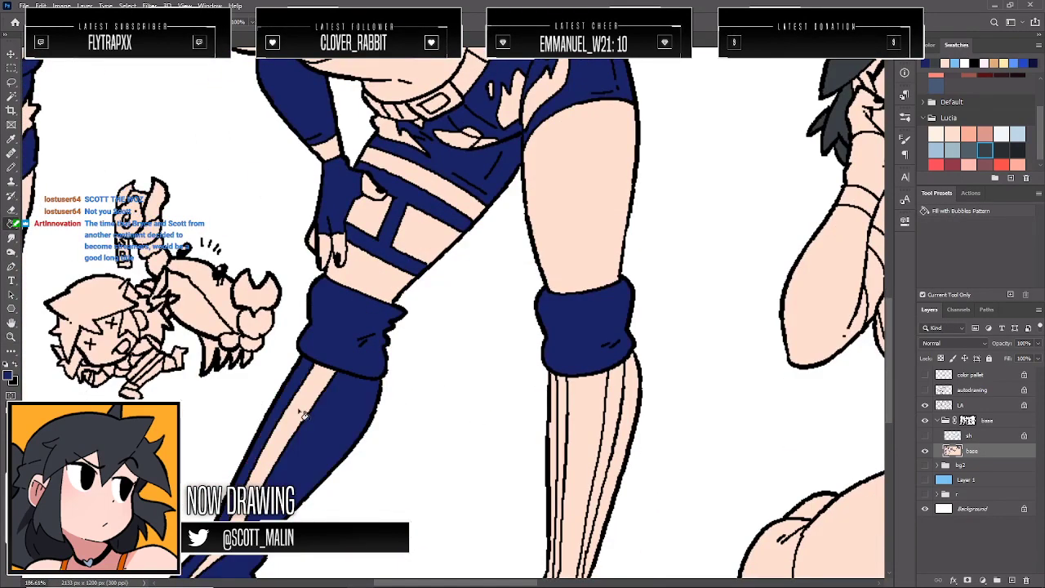
Fill the boot on the leaning figure's straight leg with navy blue, leaving its vertical stripes and sole in skin tone
scroll(328, 417, down, 5)
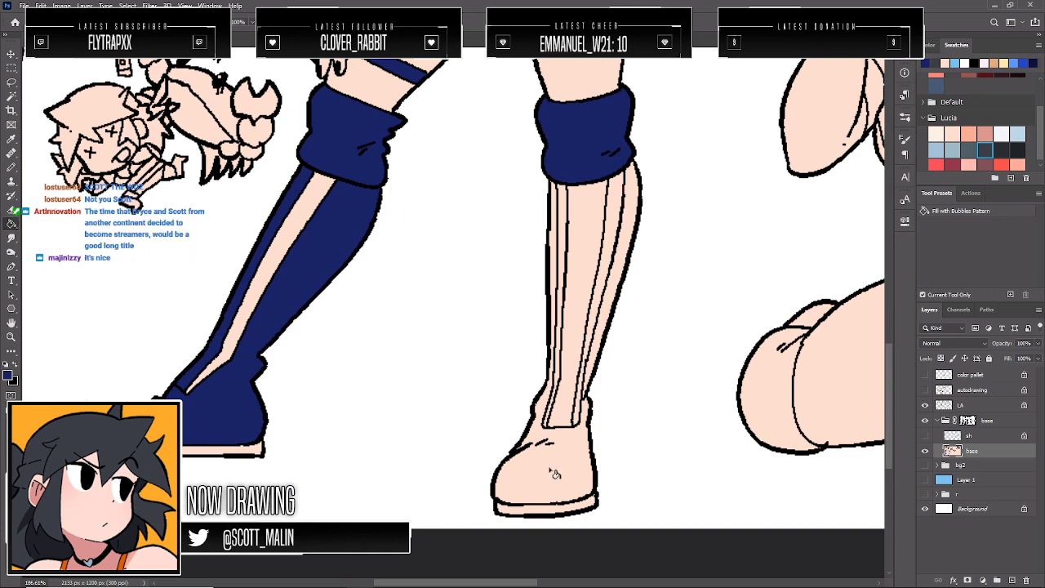
click(565, 422)
click(614, 310)
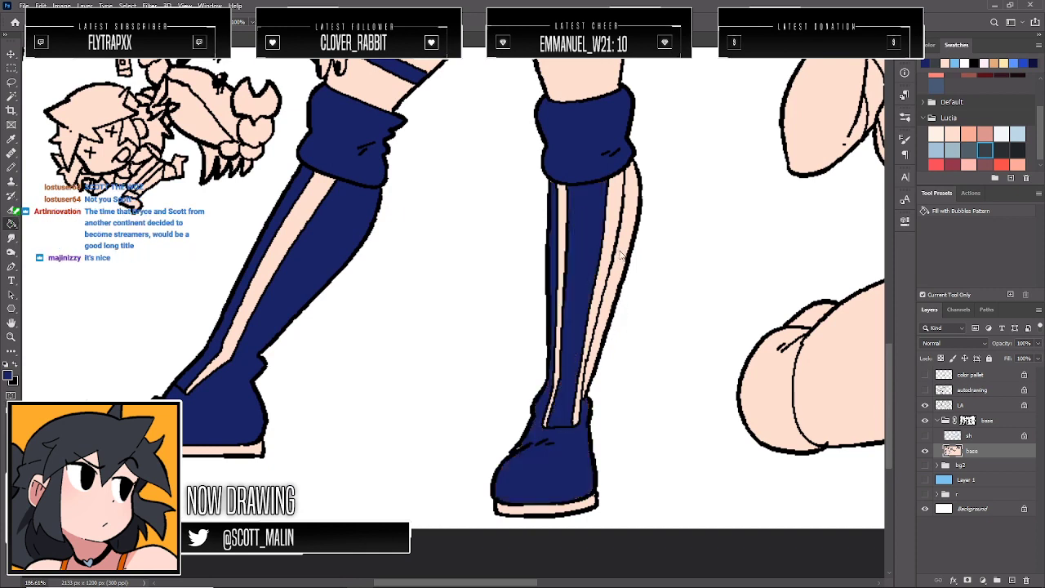
click(620, 253)
key(b)
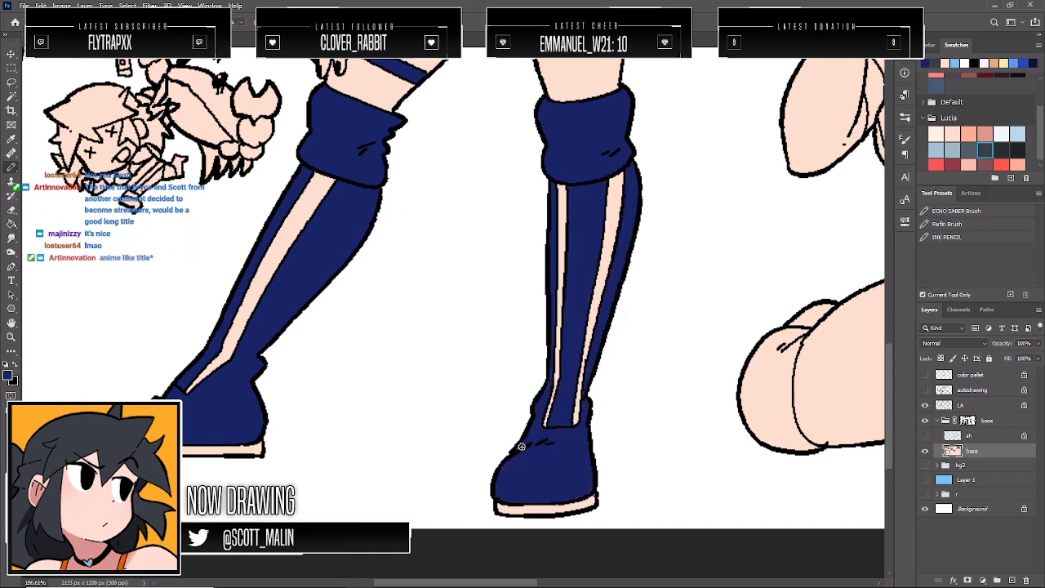
Fill the torso clothing of the small chibi beside the crab with navy blue
click(10, 337)
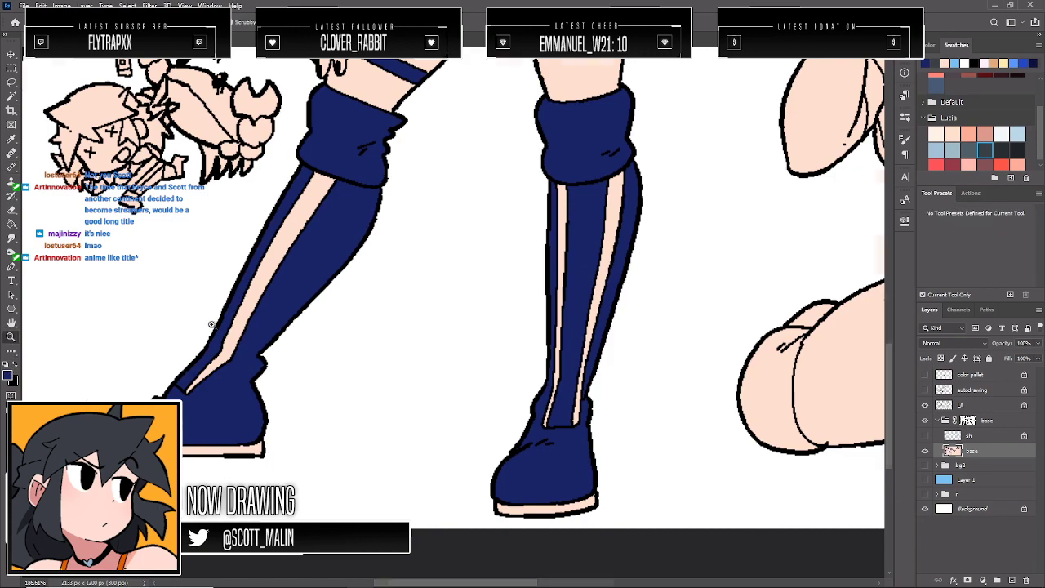
drag(210, 324, 200, 327)
drag(560, 304, 575, 359)
scroll(459, 311, up, 3)
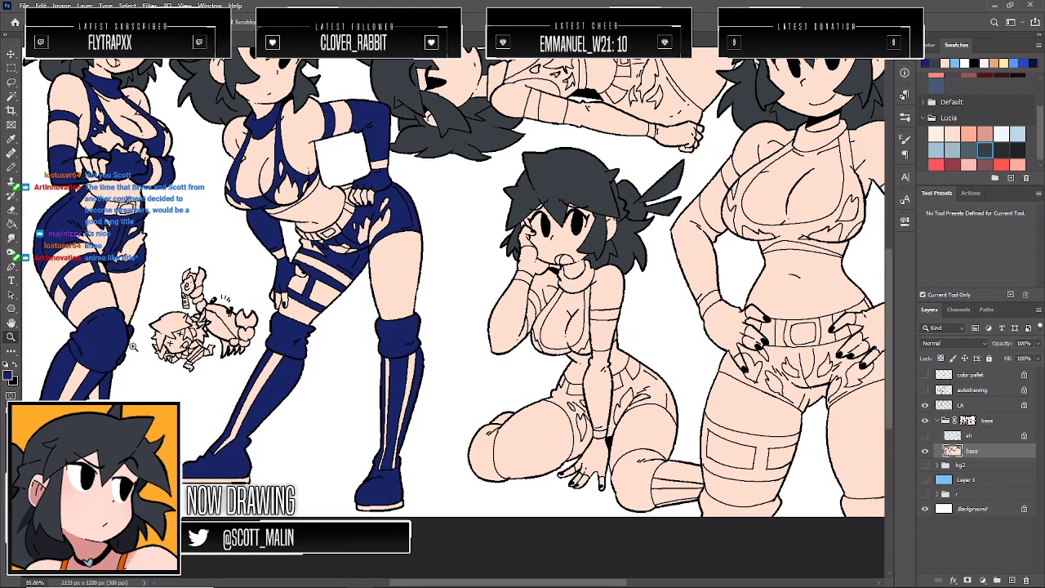
mouse_move(161, 361)
mouse_down()
mouse_move(216, 387)
mouse_move(213, 374)
mouse_up()
key(b)
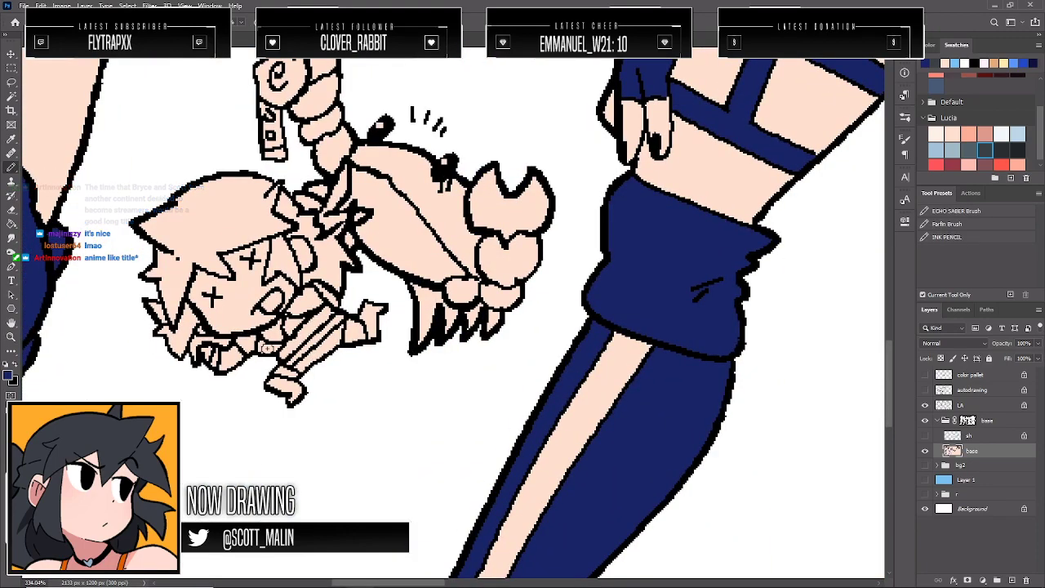
click(267, 348)
key(ctrl+z)
key(g)
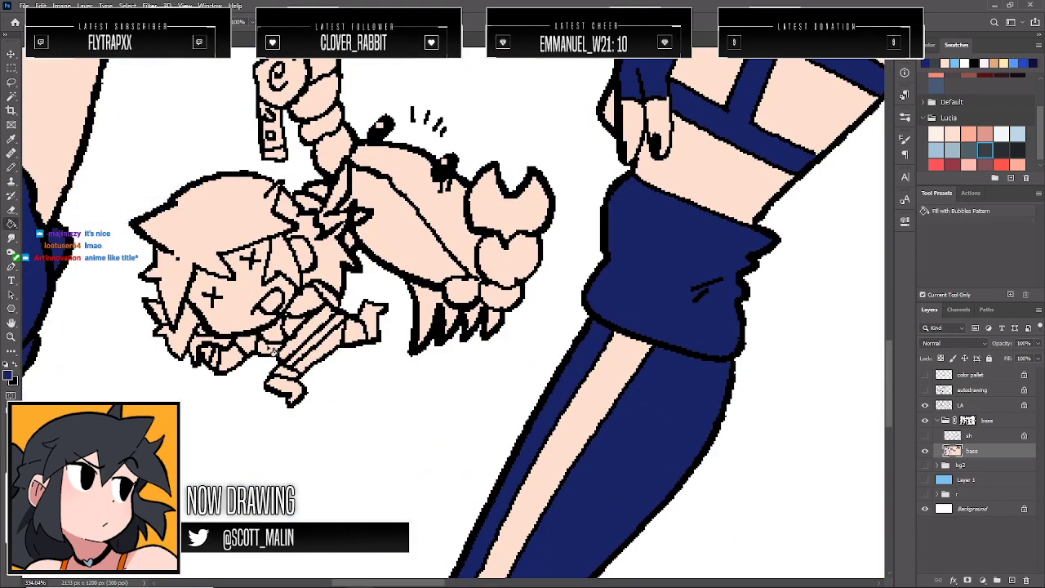
click(270, 348)
click(292, 326)
key(b)
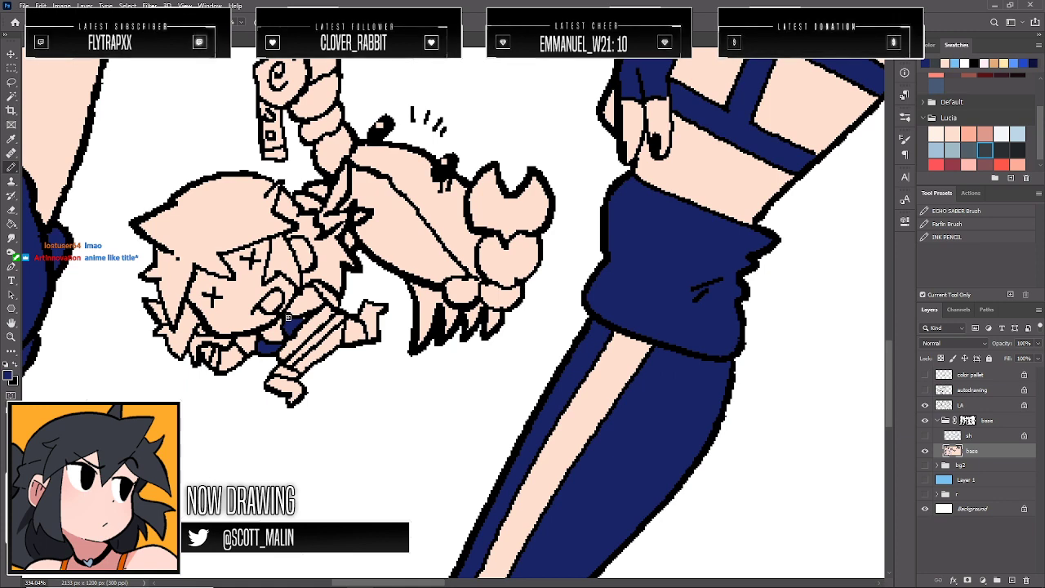
Fill the chibi's striped leg, both shoes and remaining clothing sections with navy blue
key(g)
click(324, 357)
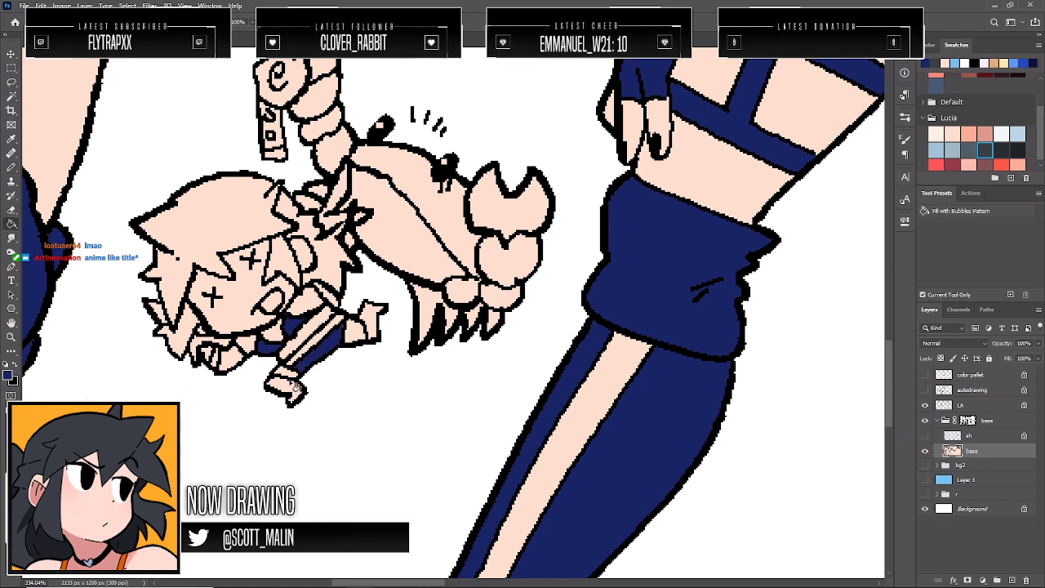
click(285, 390)
click(372, 325)
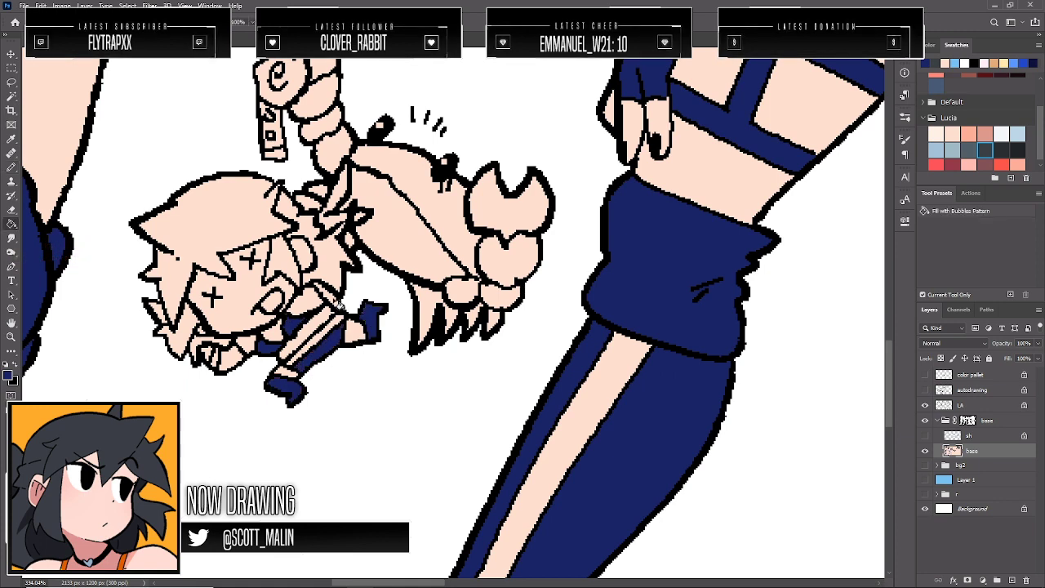
click(338, 303)
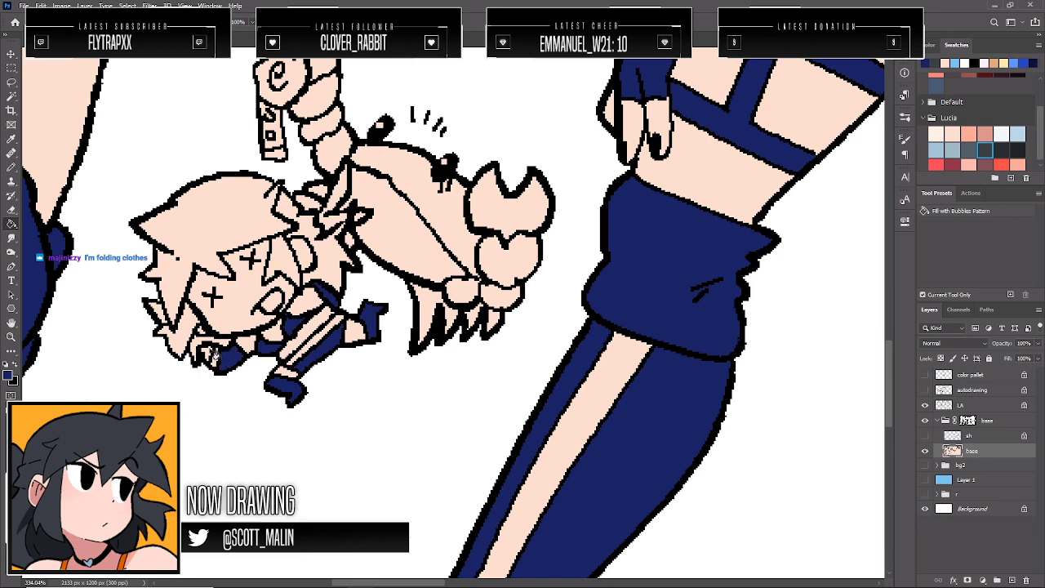
Pick the dark grey hair swatch and fill the chibi's fringe and side locks with it
scroll(802, 186, up, 2)
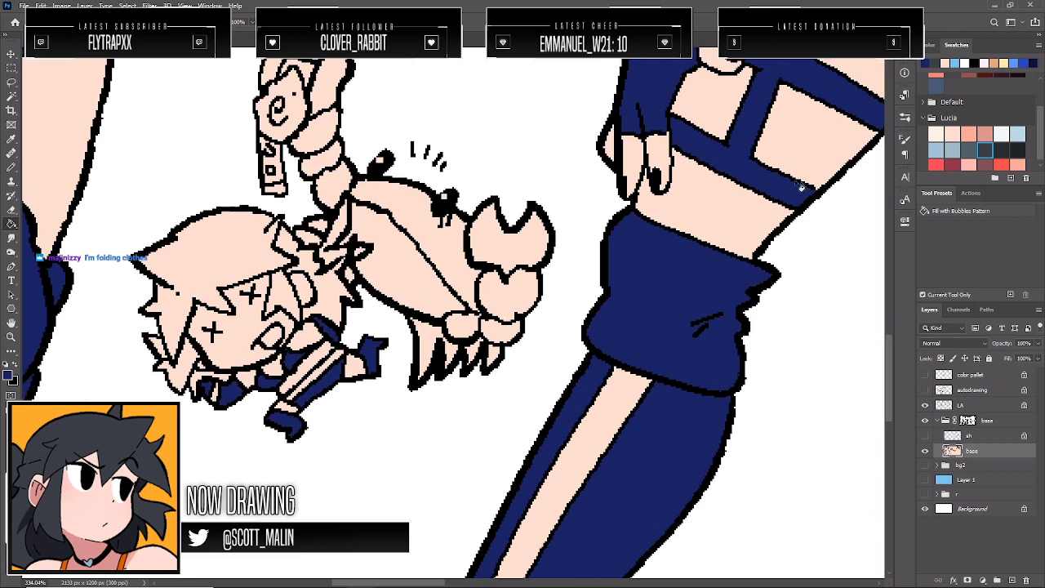
click(1003, 148)
click(986, 151)
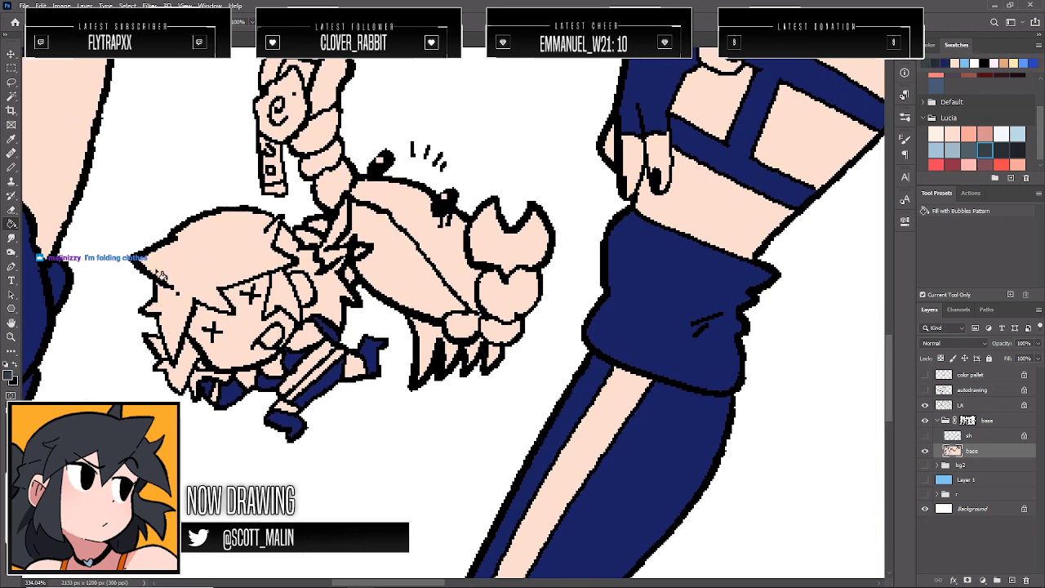
click(161, 276)
key(b)
key(g)
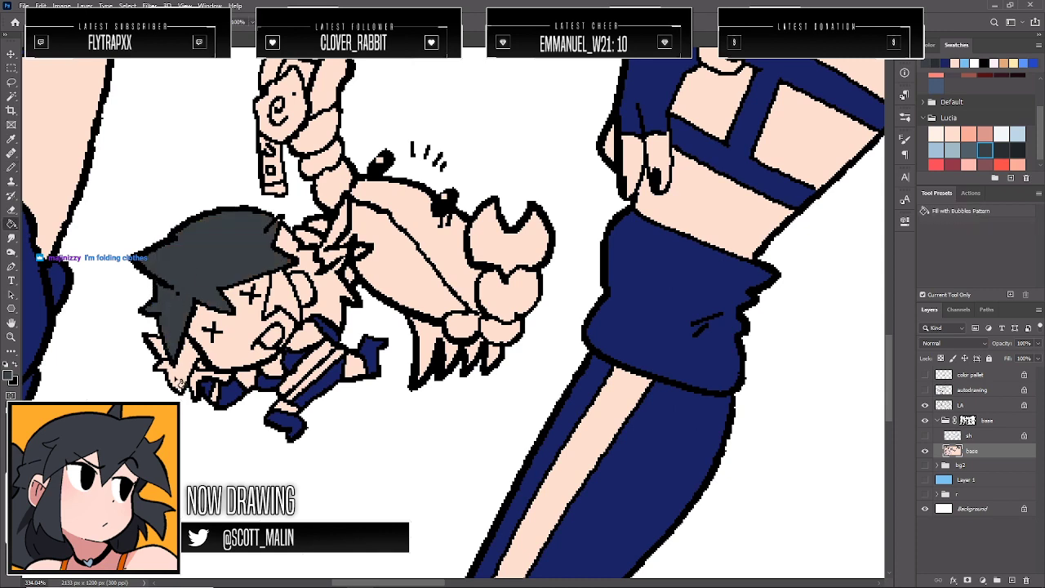
click(179, 380)
click(159, 346)
click(207, 380)
key(b)
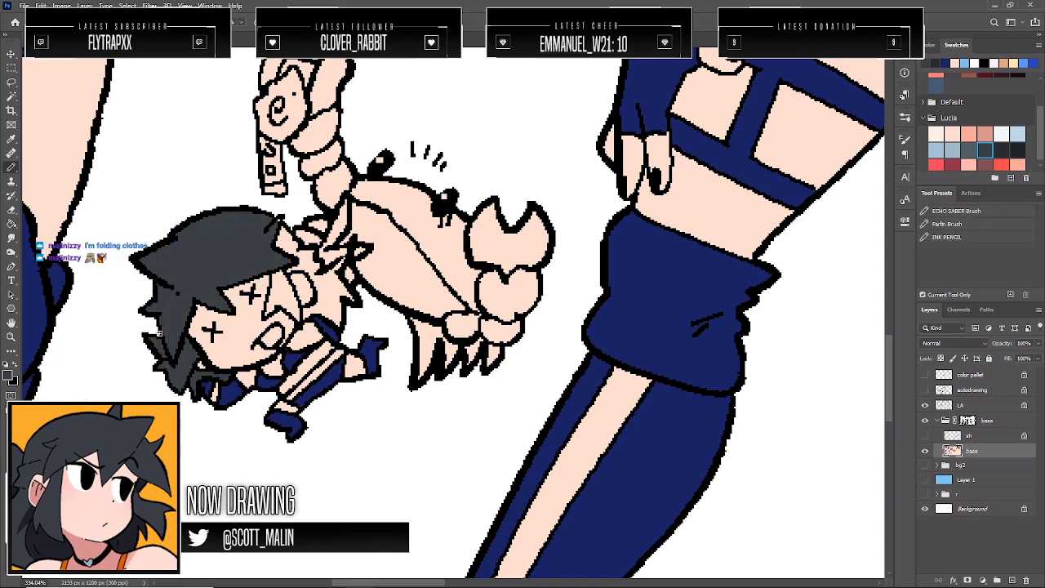
Fill the chibi's back hair and tied ponytail sections with the dark grey hair colour
key(g)
click(284, 298)
click(310, 271)
click(330, 249)
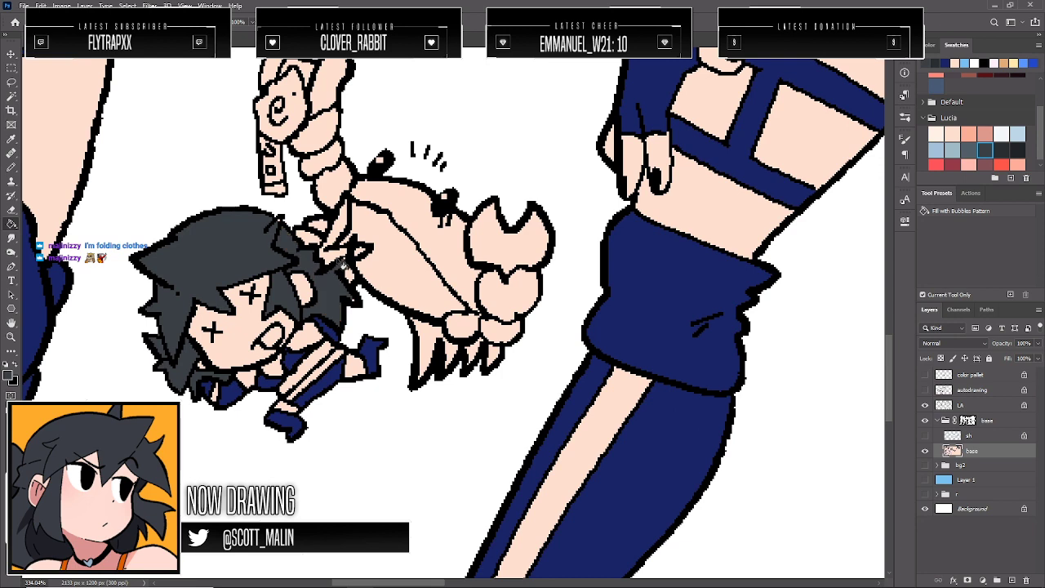
click(337, 260)
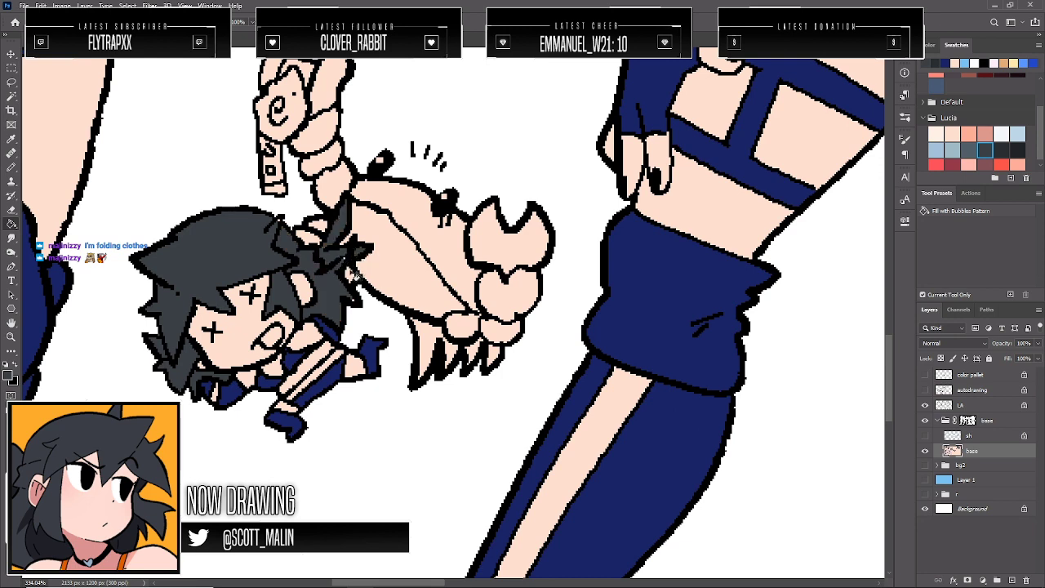
key(b)
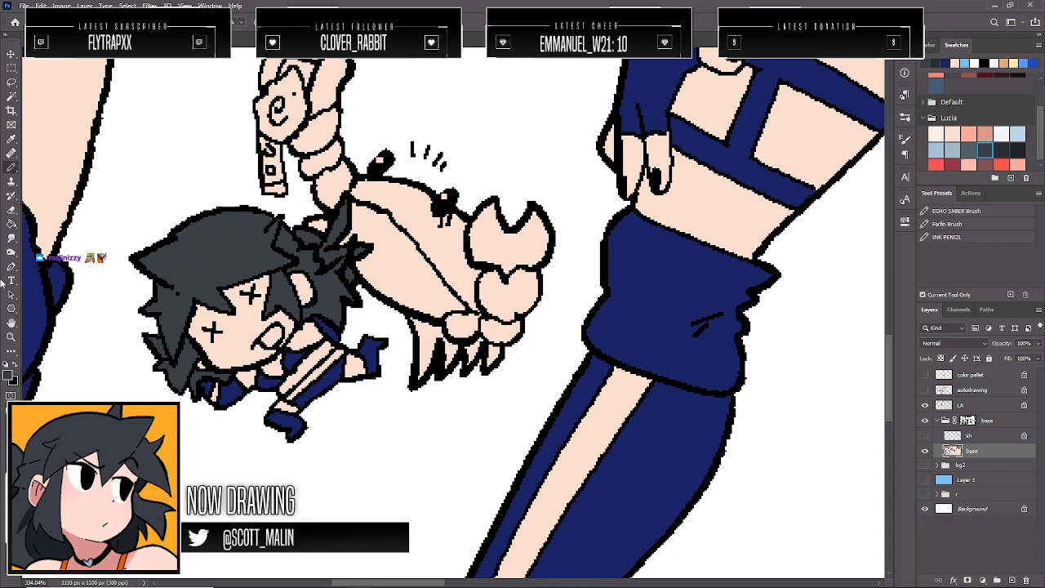
Pick the near-black swatch from the Lucia group and fill the object gripped in the crab's raised claw with it
click(11, 336)
click(1004, 147)
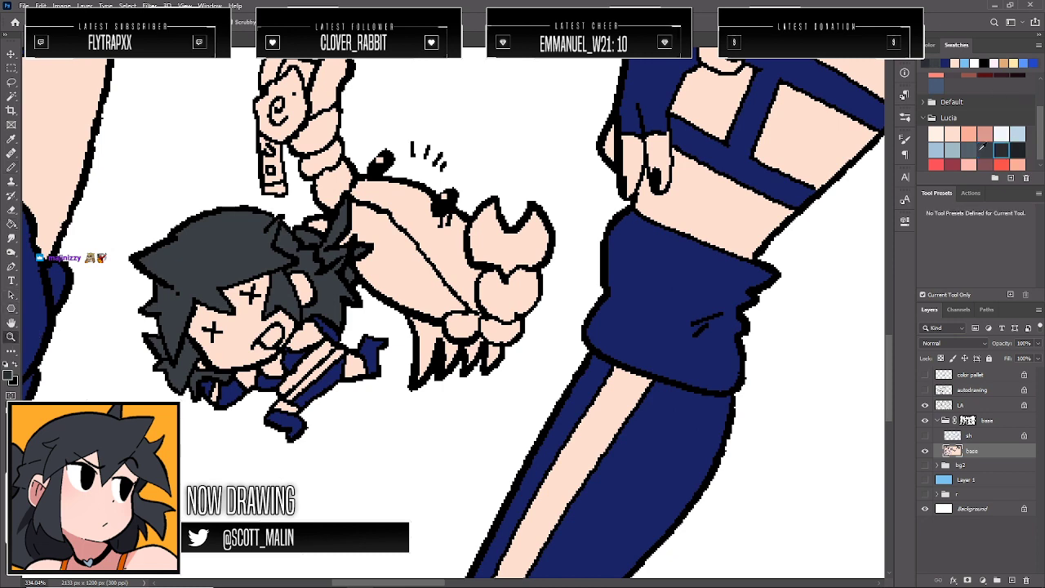
click(1017, 149)
key(b)
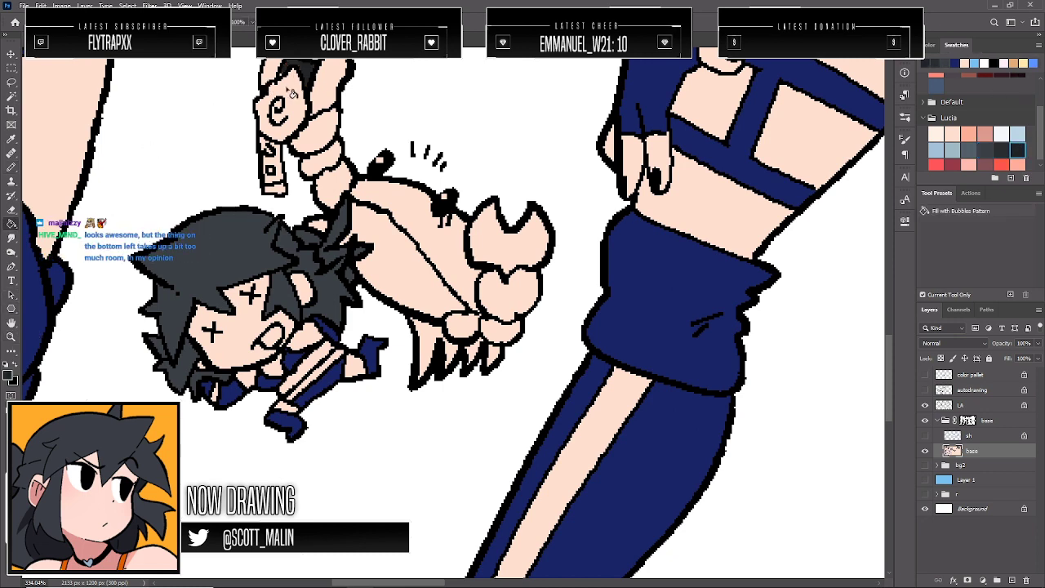
key(g)
click(272, 155)
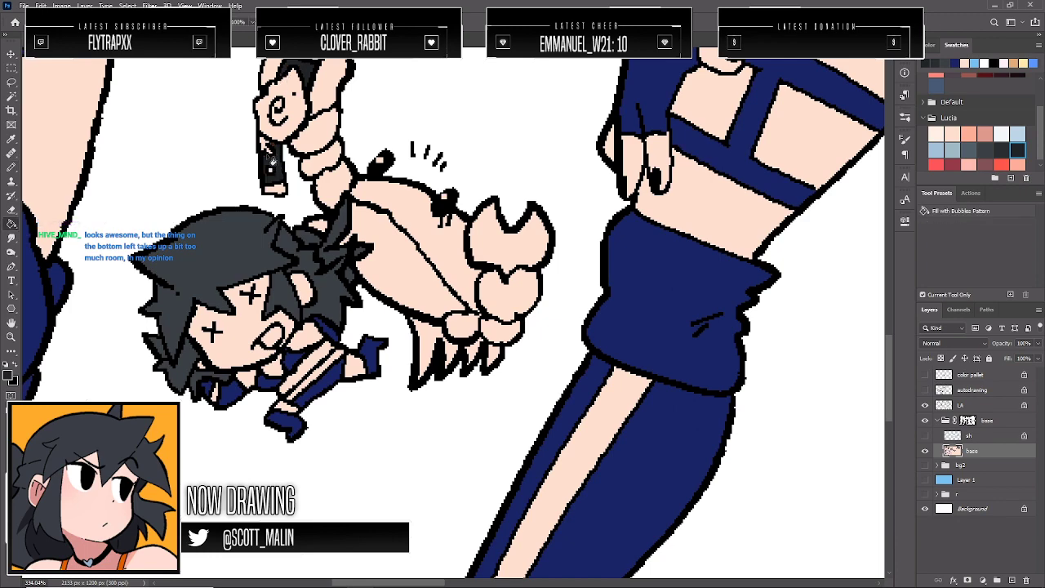
Sample navy blue from the leaning figure's clothing and fill the seated figure's raised-arm glove, sleeve and armband
click(12, 335)
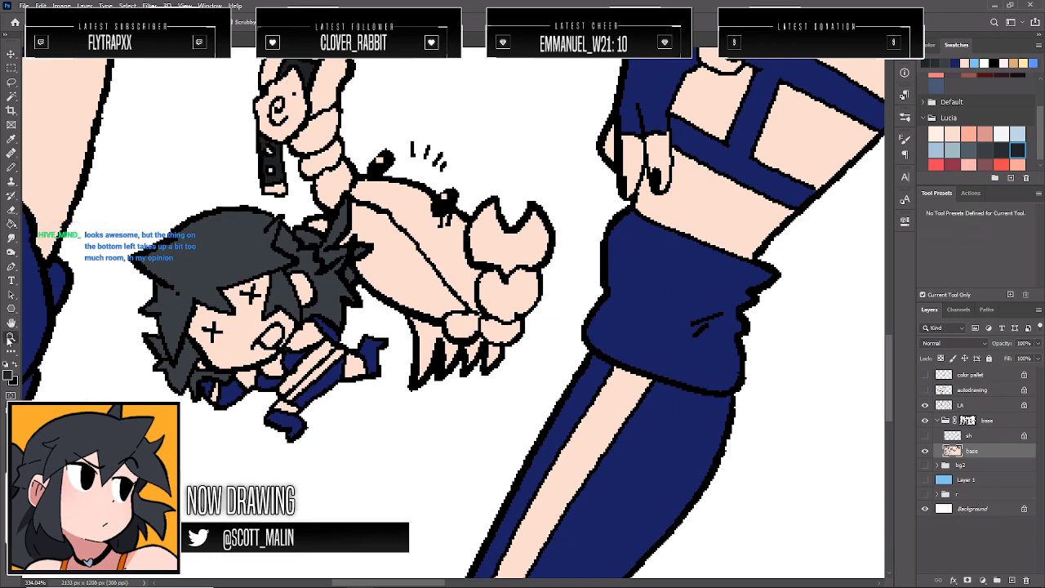
drag(400, 281, 391, 274)
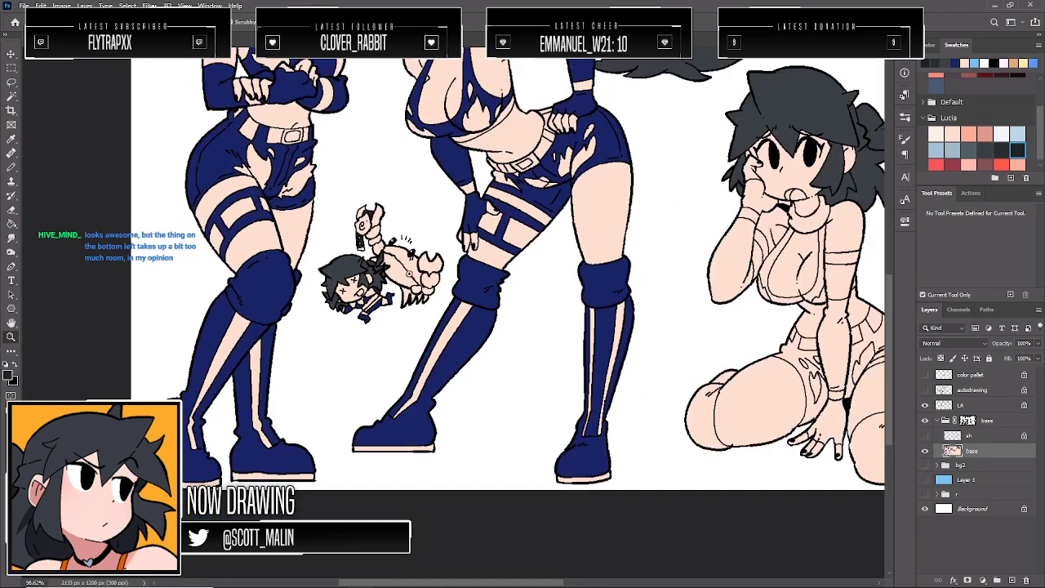
scroll(482, 270, up, 2)
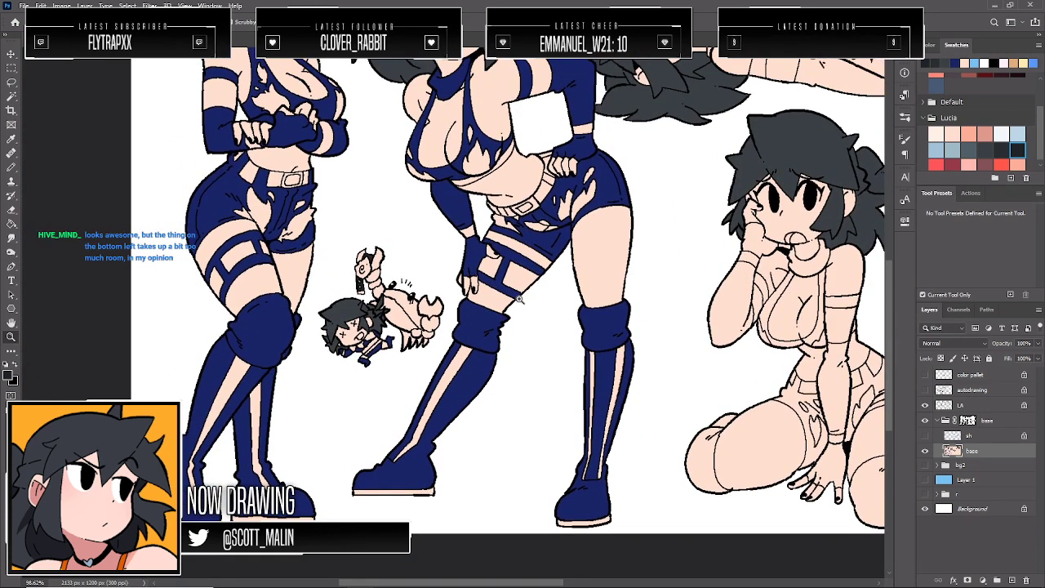
key(g)
alt+click(540, 243)
click(11, 336)
drag(321, 348, 305, 347)
drag(657, 488, 694, 487)
key(g)
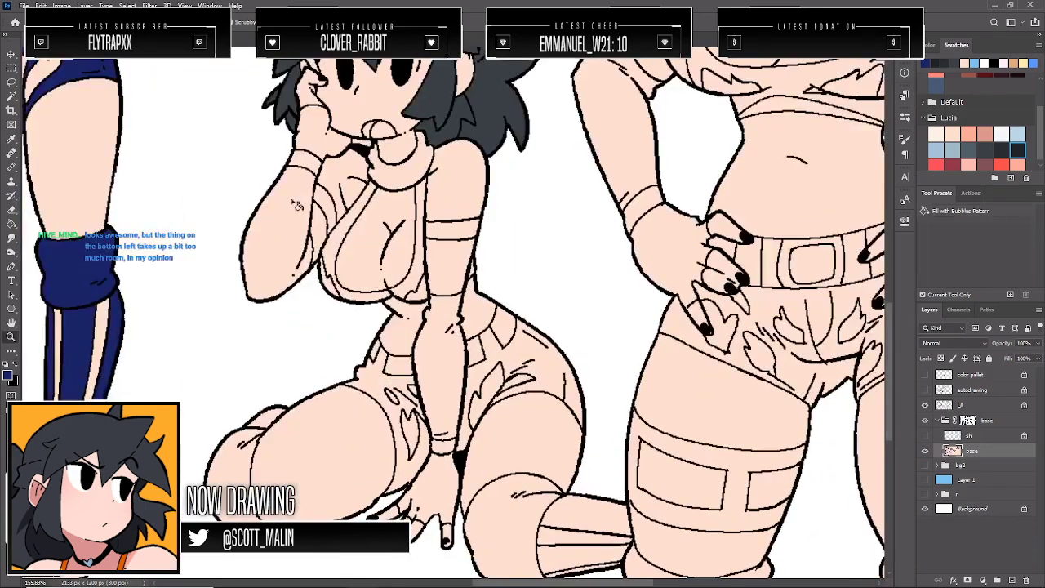
key(g)
click(315, 186)
click(317, 143)
click(325, 208)
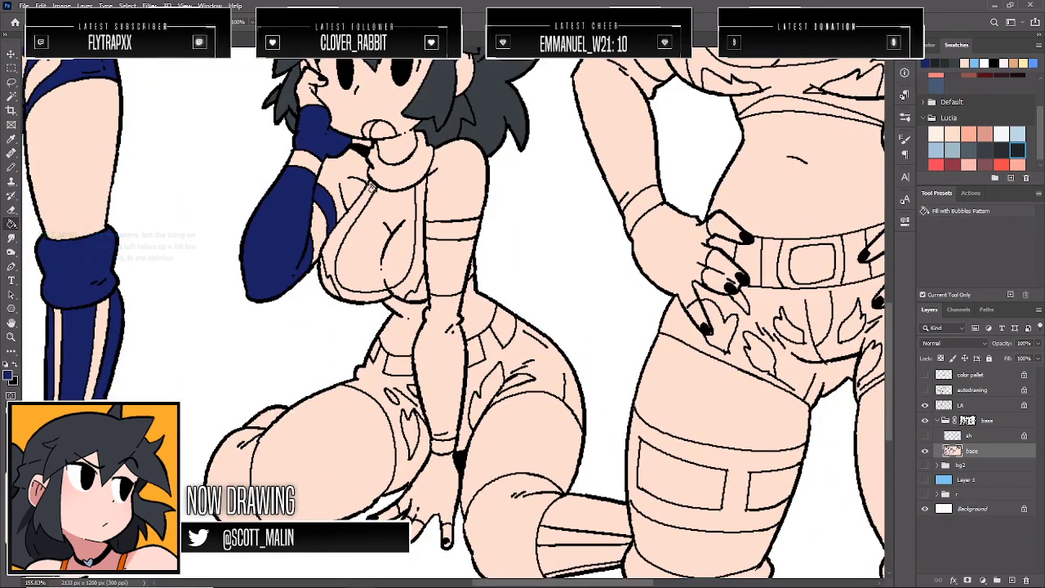
Fill the seated figure's collar, halter top and the armband on the lowered arm with navy blue
click(392, 188)
click(352, 228)
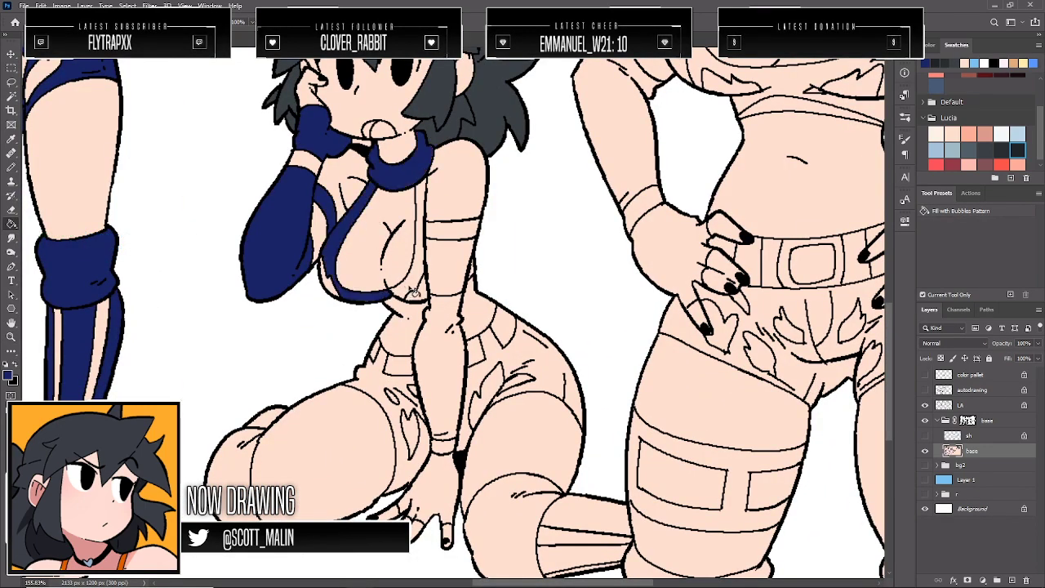
click(415, 292)
click(472, 234)
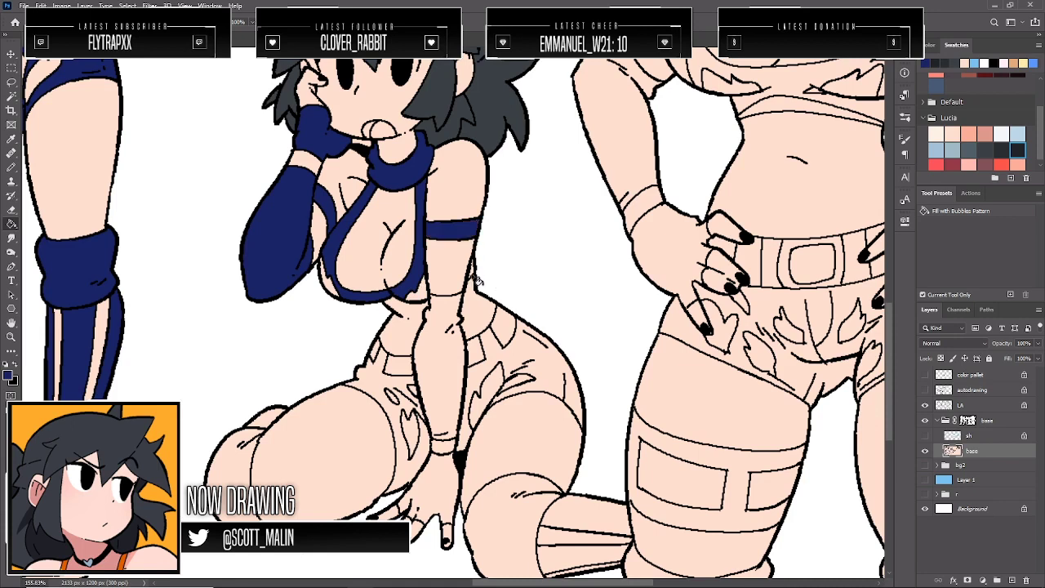
Fill the seated figure's lowered-arm sleeve, its fingerless glove and both sides of the torn shorts with navy blue
click(448, 332)
click(443, 506)
click(394, 391)
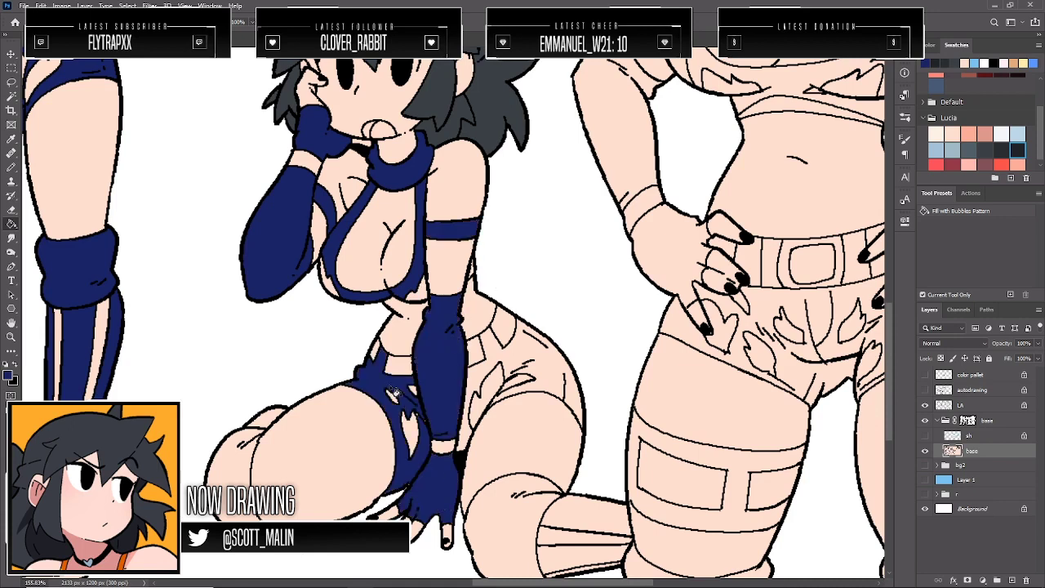
key(b)
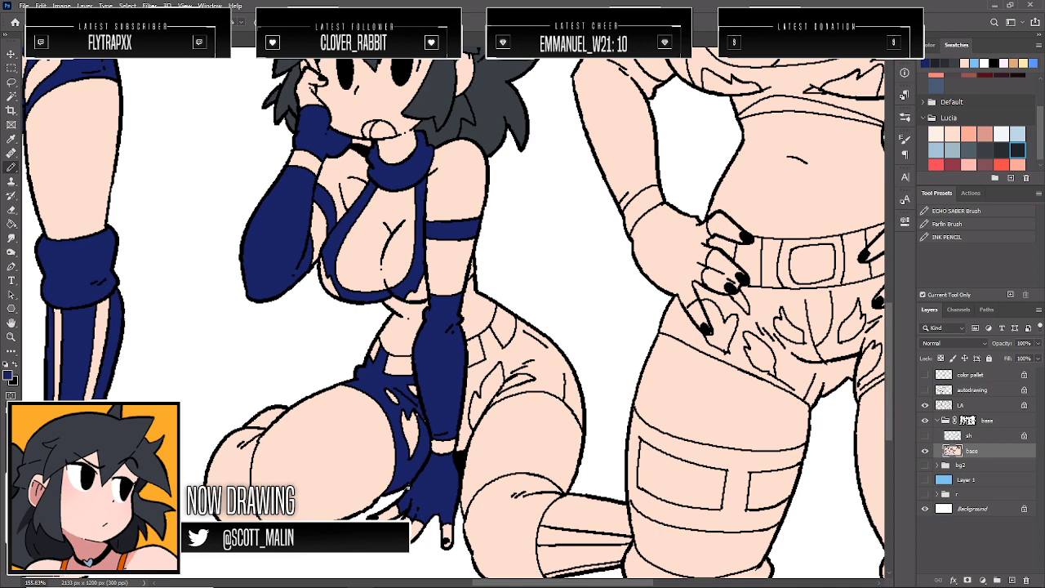
key(g)
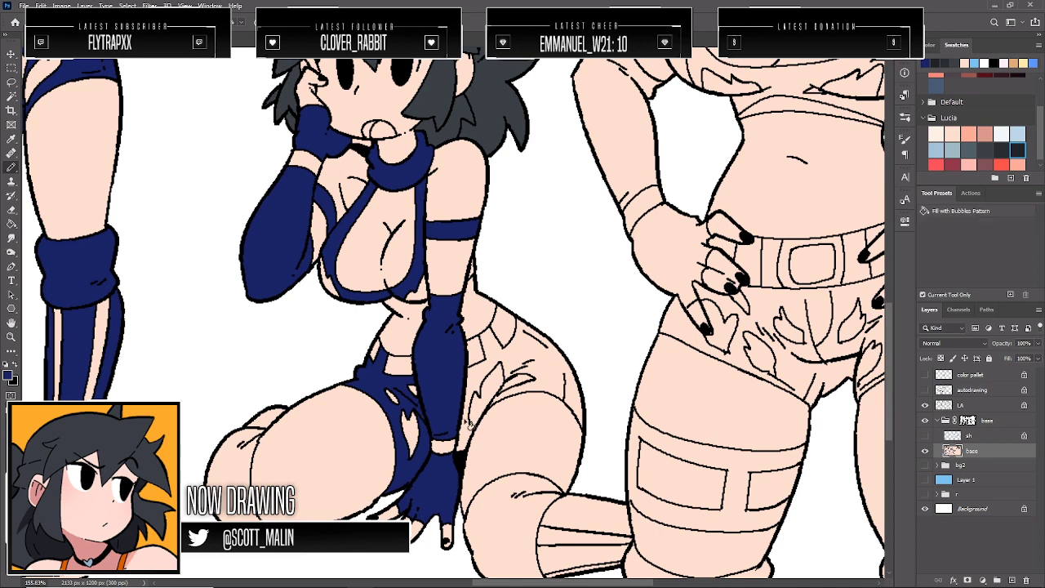
click(539, 366)
key(b)
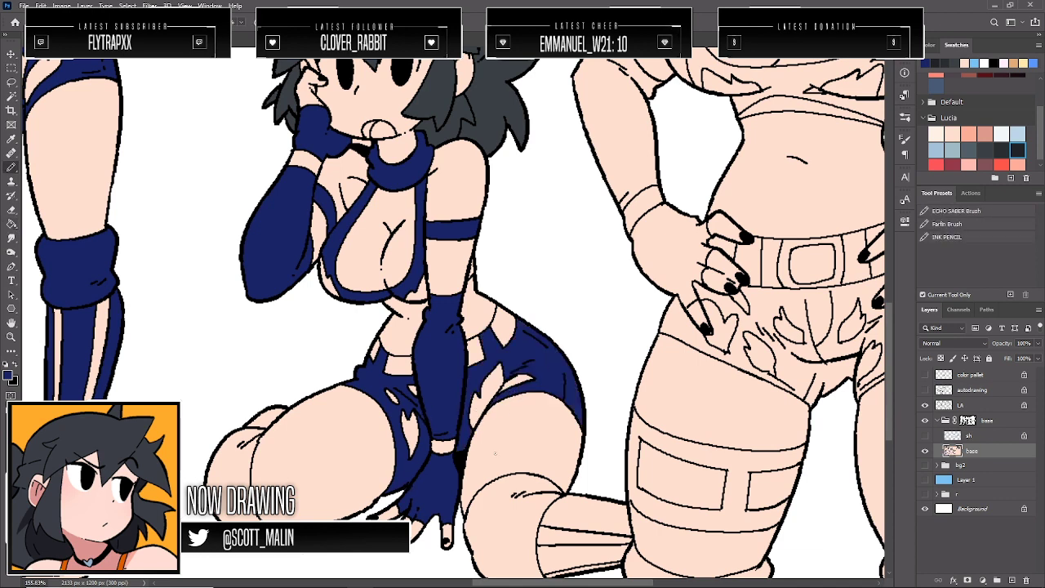
Fill the seated figure's knee cuffs and folded boot with navy blue, leaving the boot's stripes in skin tone
key(g)
click(510, 522)
click(237, 466)
click(276, 402)
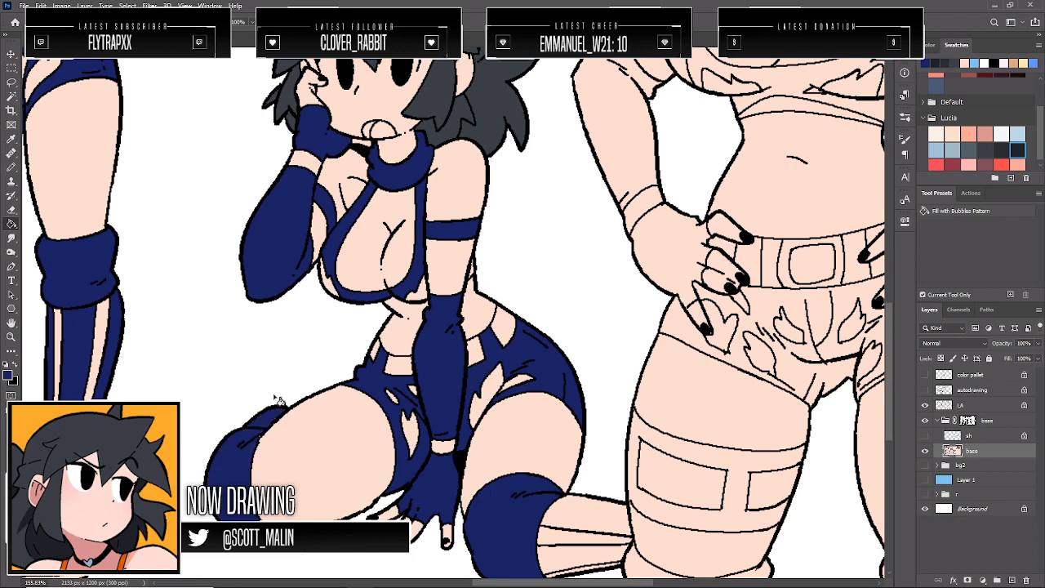
key(b)
scroll(260, 430, down, 3)
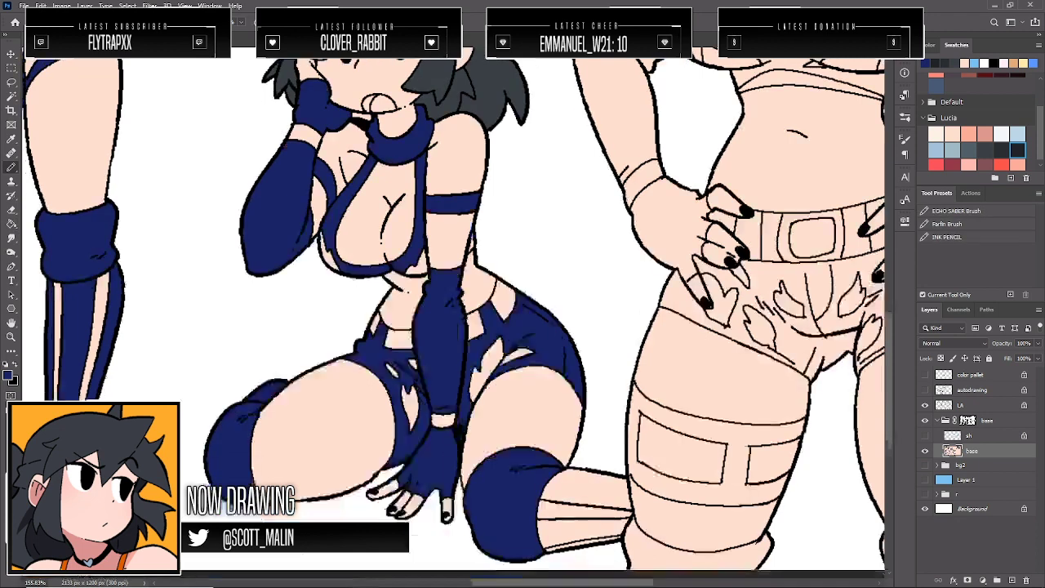
key(g)
click(590, 465)
click(581, 496)
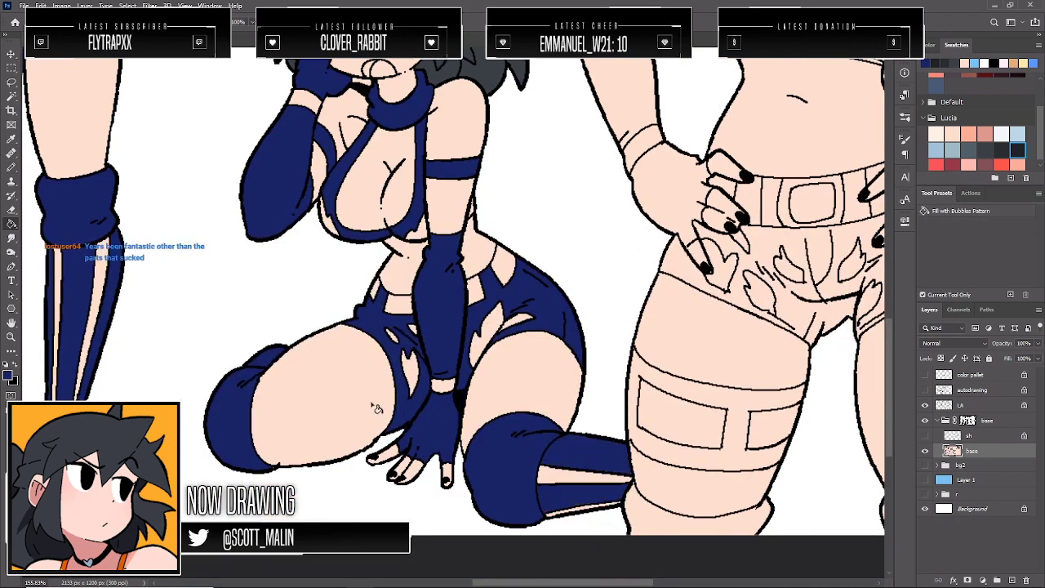
Fill the thigh straps and both knee cuffs of the hands-on-hips figure with navy blue
click(733, 454)
click(698, 510)
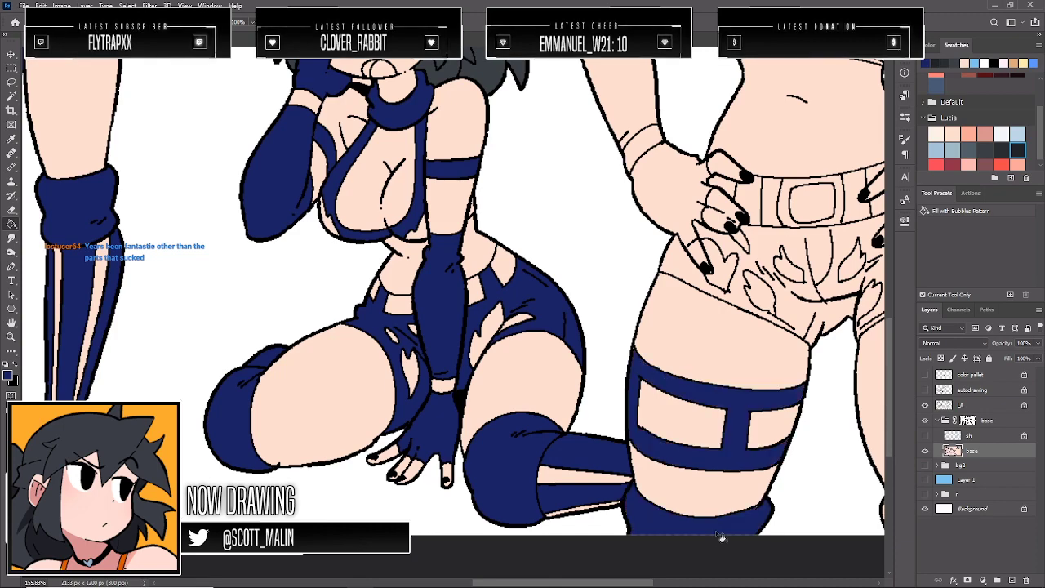
click(11, 337)
drag(285, 289, 266, 285)
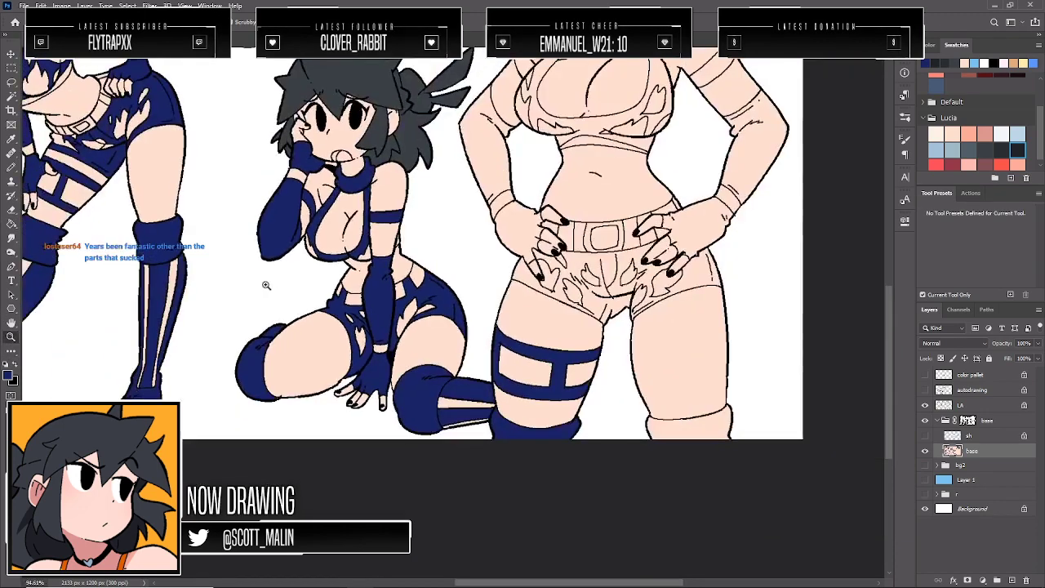
scroll(738, 394, up, 1)
key(g)
click(684, 471)
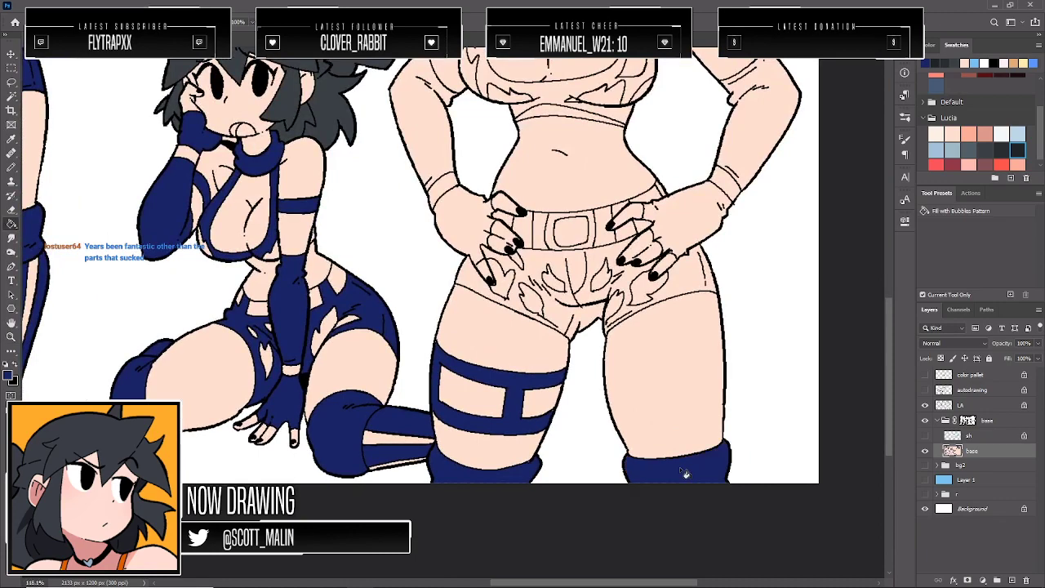
Fill the hands-on-hips figure's torn shorts and both fingerless gloves with navy blue
click(563, 314)
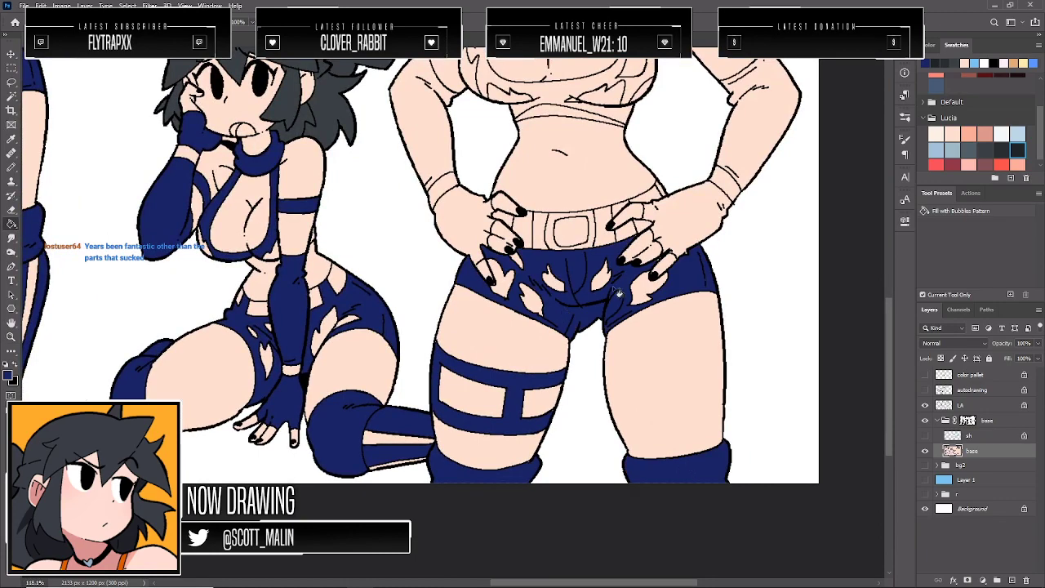
click(676, 229)
click(11, 336)
drag(272, 330, 260, 331)
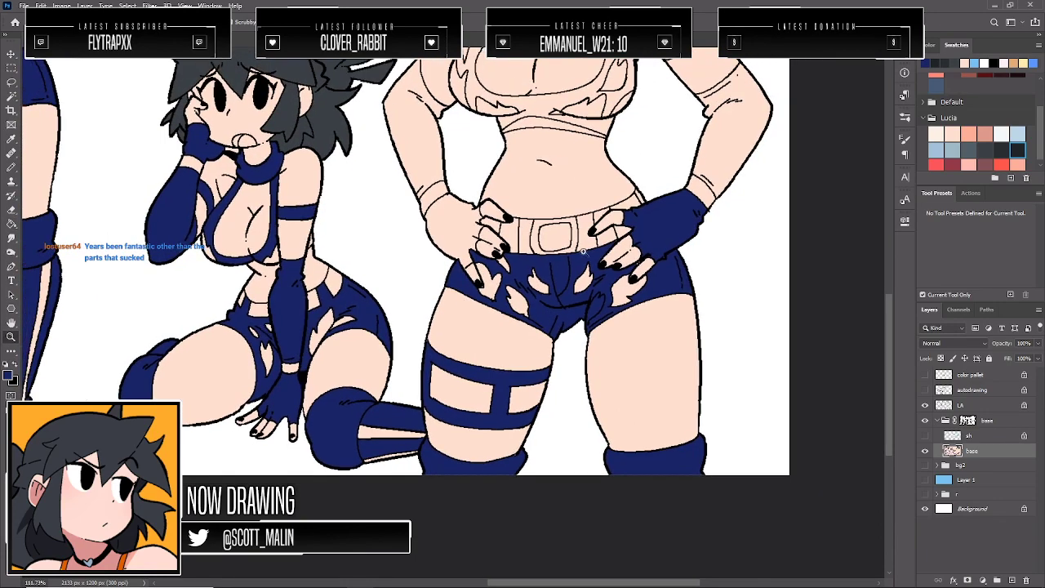
drag(721, 201, 742, 237)
key(g)
click(349, 262)
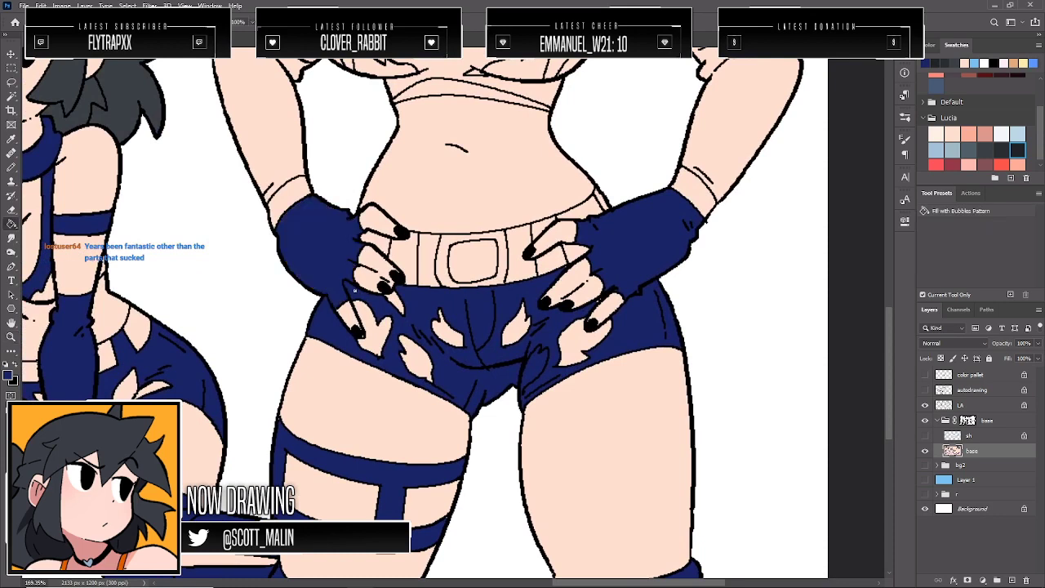
key(b)
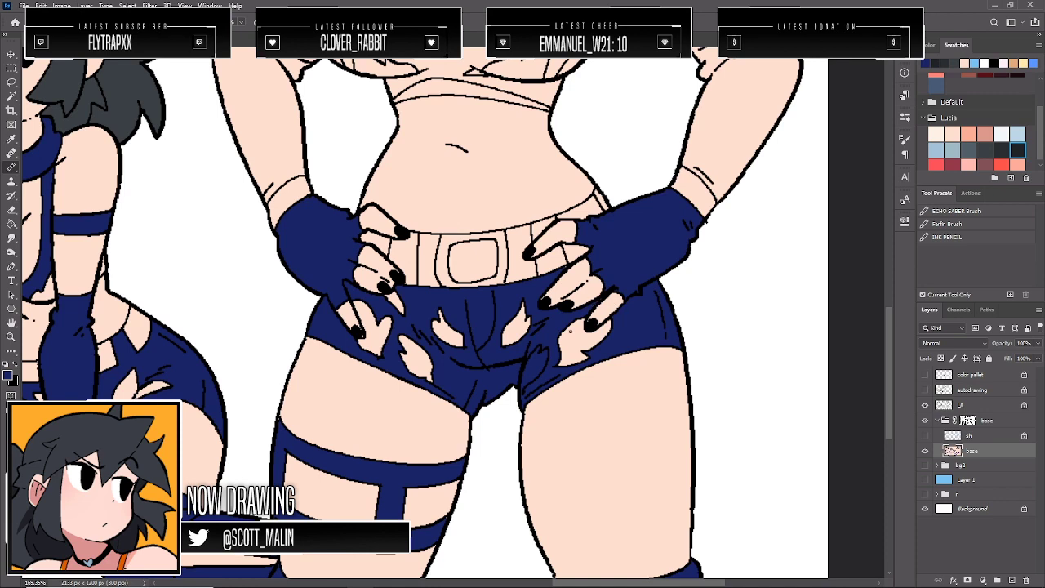
Sample the skin tone and fill the tear beside the crotch of the hands-on-hips figure's shorts with it
click(12, 336)
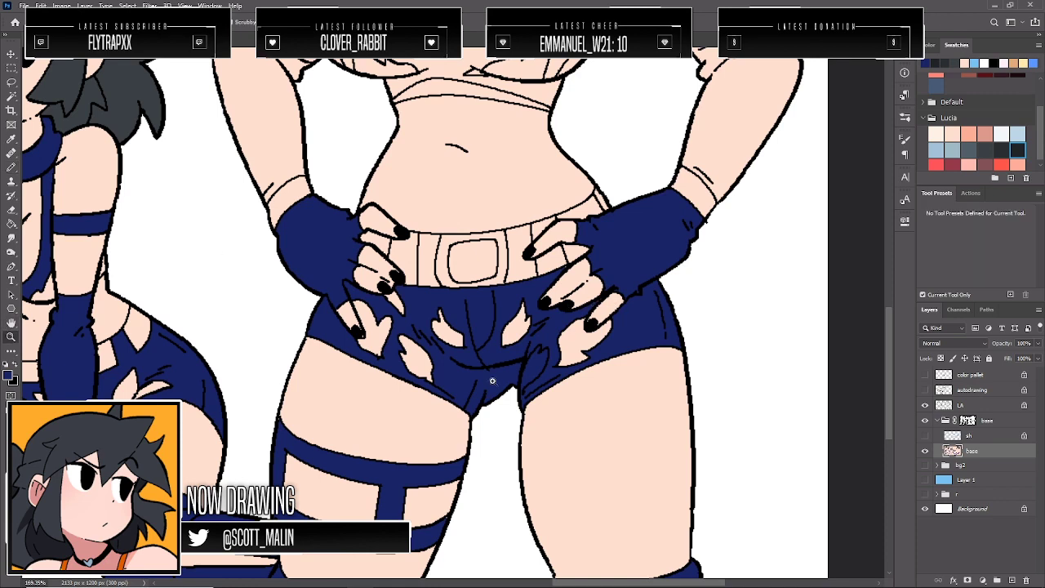
drag(580, 387, 615, 439)
key(b)
alt+click(447, 271)
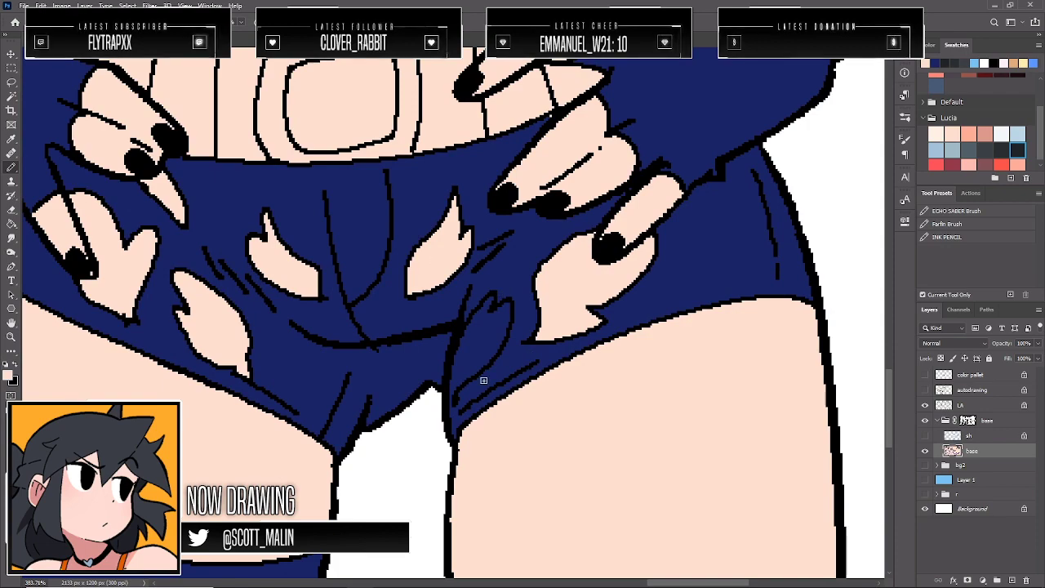
click(450, 401)
key(g)
click(471, 372)
key(b)
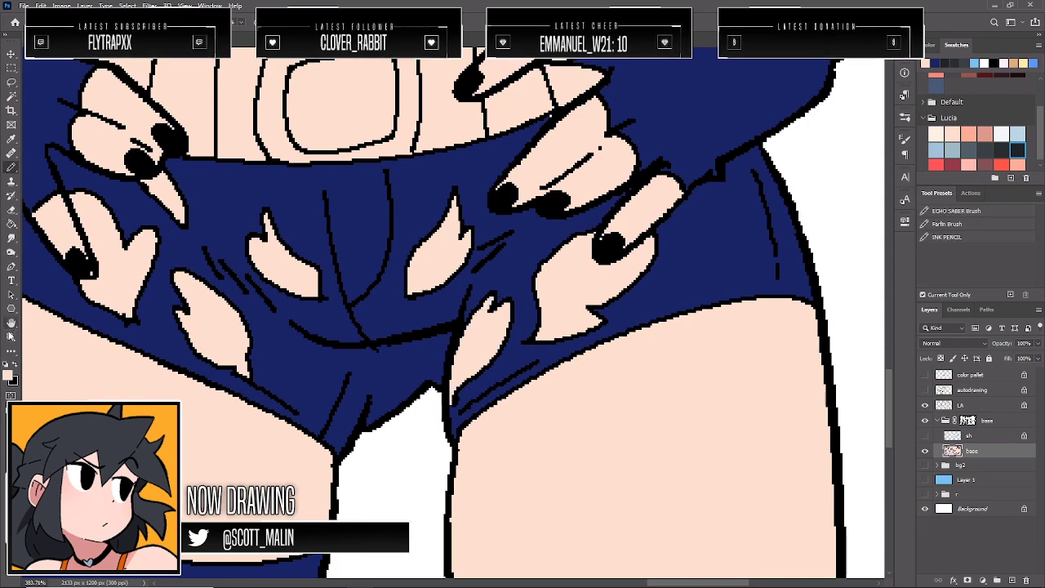
Sample navy blue from the glove and fill both sleeves and both armbands of the hands-on-hips figure
key(z)
mouse_move(457, 331)
mouse_down()
mouse_move(380, 334)
mouse_move(391, 347)
mouse_up()
key(g)
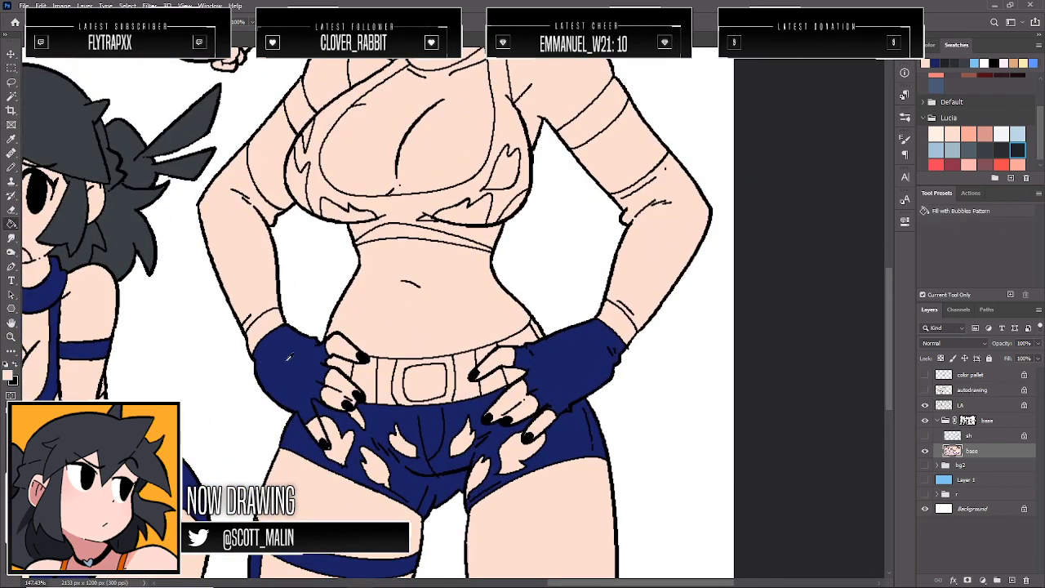
alt+click(288, 356)
click(237, 255)
click(638, 280)
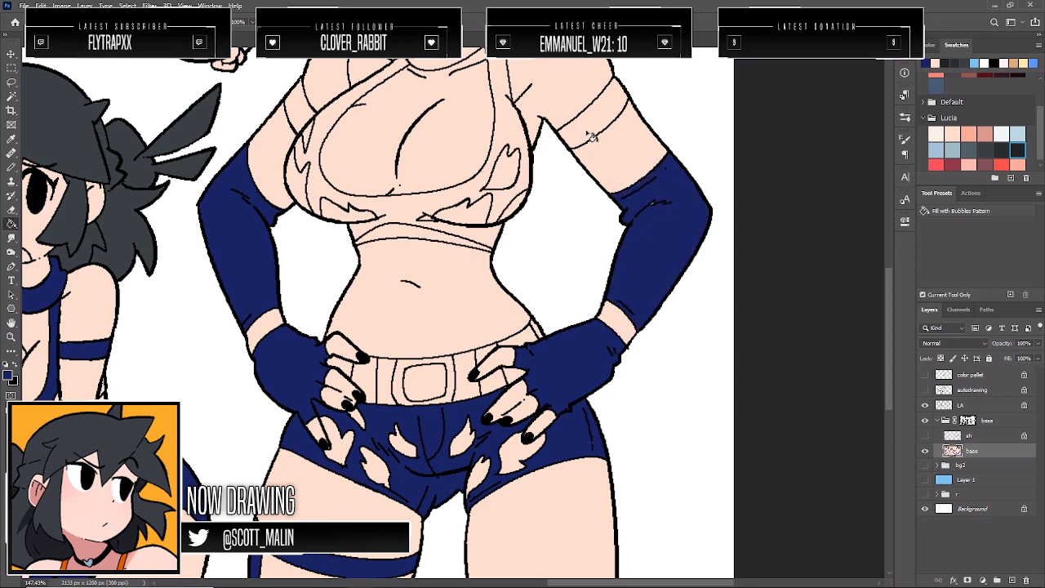
click(593, 137)
click(302, 119)
Fill the hands-on-hips figure's torn halter top and collar with navy blue, leaving the tears in skin tone
key(b)
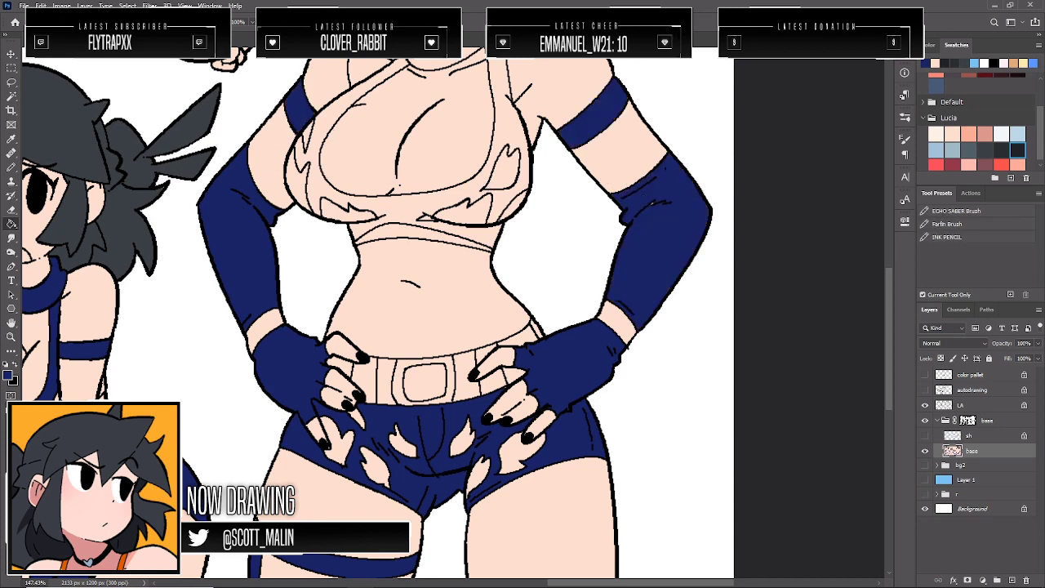
key(g)
click(401, 223)
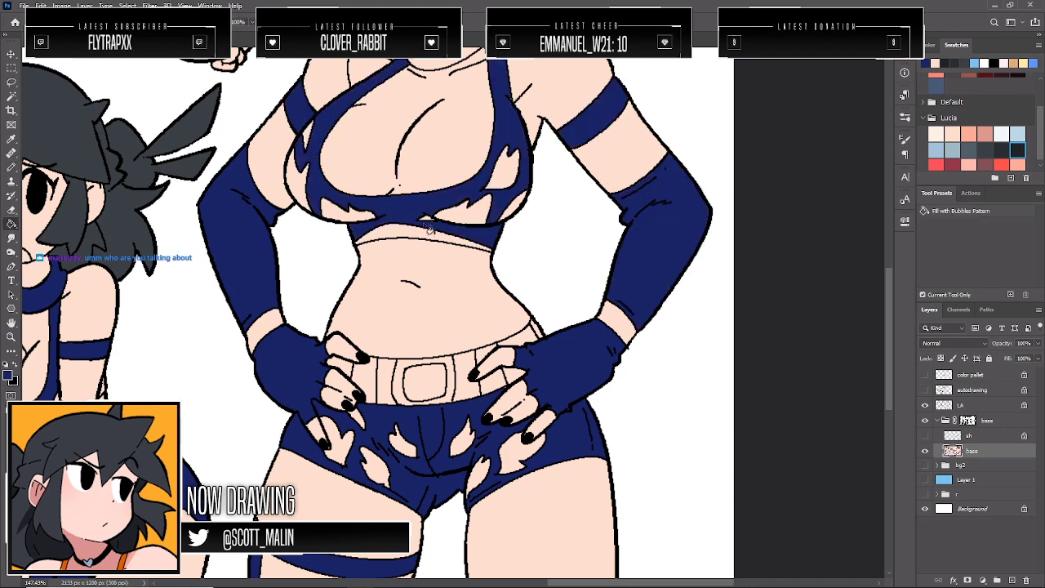
scroll(425, 192, up, 5)
click(425, 192)
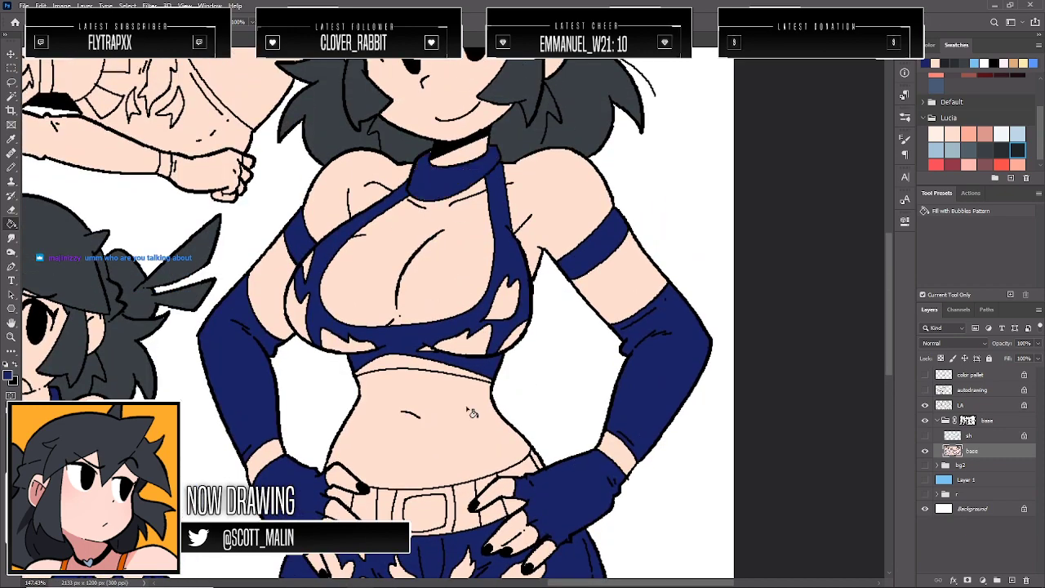
Fill the lying figure's collar, armband, sleeve, torn shorts and torn halter top with navy blue, leaving the tears in skin tone
scroll(410, 356, up, 3)
click(10, 336)
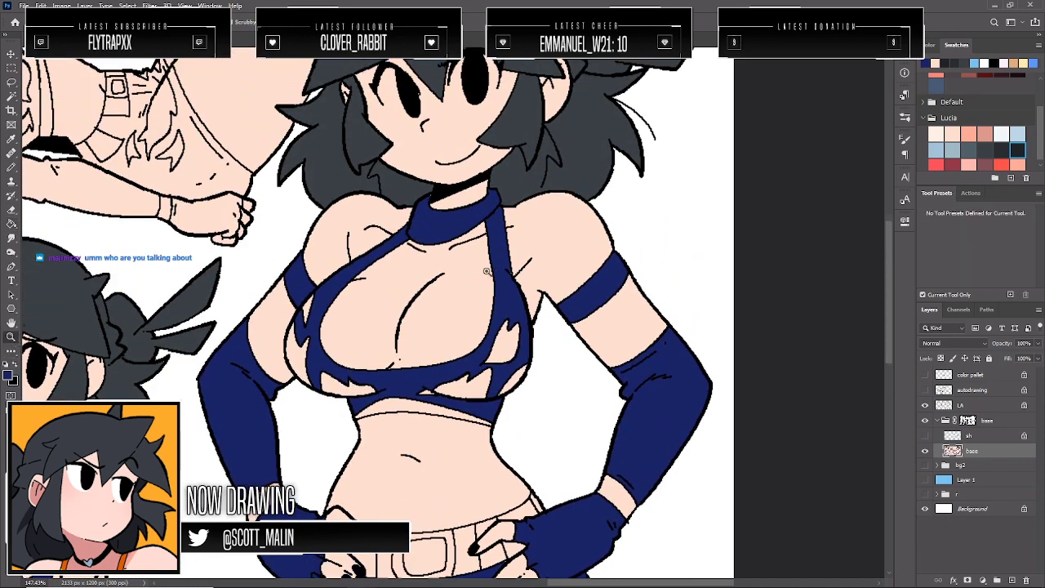
drag(488, 272, 393, 217)
mouse_move(128, 151)
mouse_down()
mouse_move(145, 172)
mouse_move(212, 172)
mouse_up()
key(g)
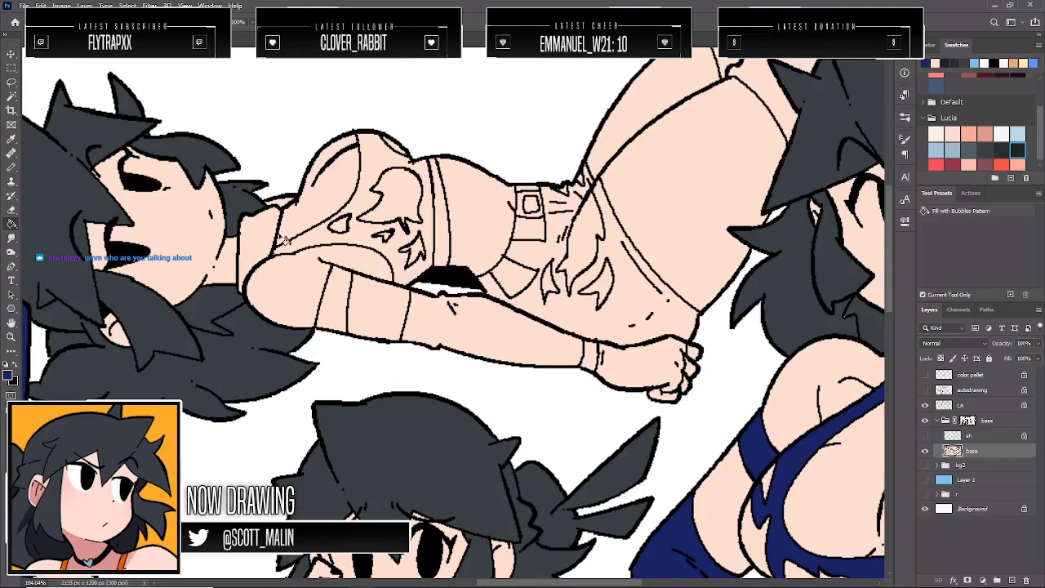
click(261, 237)
click(338, 302)
click(469, 328)
click(546, 296)
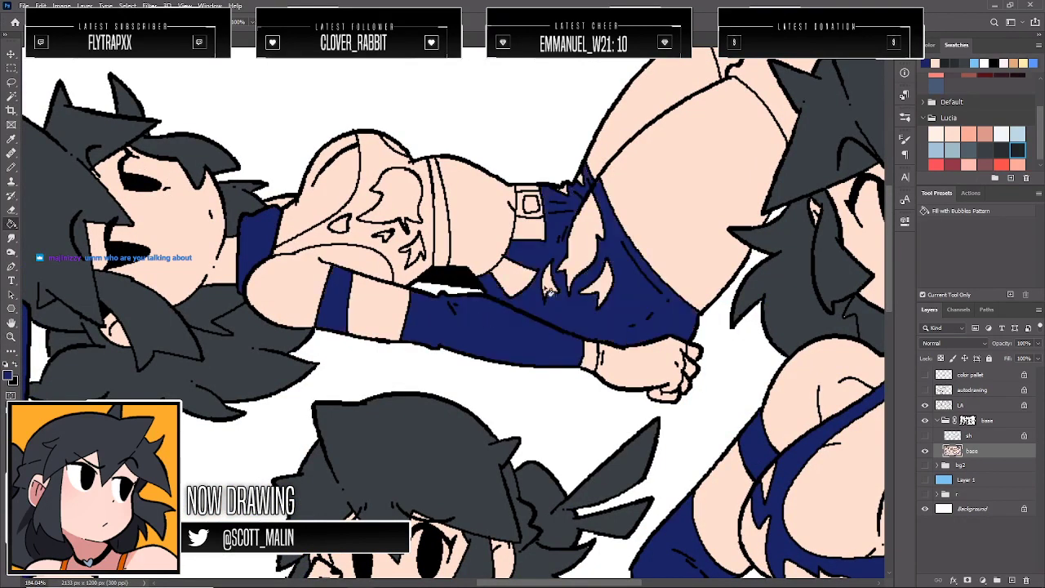
click(389, 250)
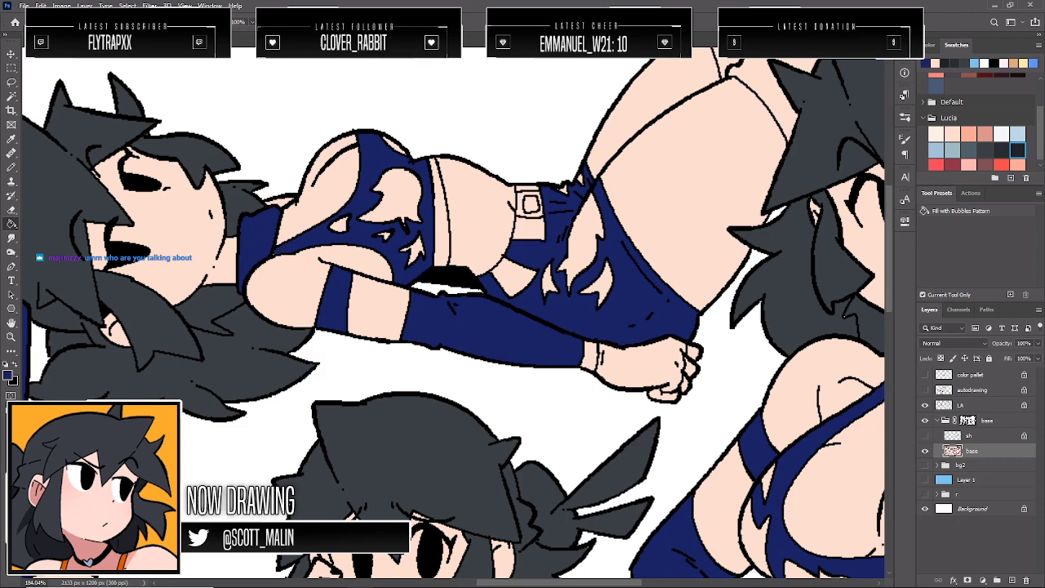
Fill the lying figure's fingerless glove and the stockings on both legs with navy blue
key(b)
key(z)
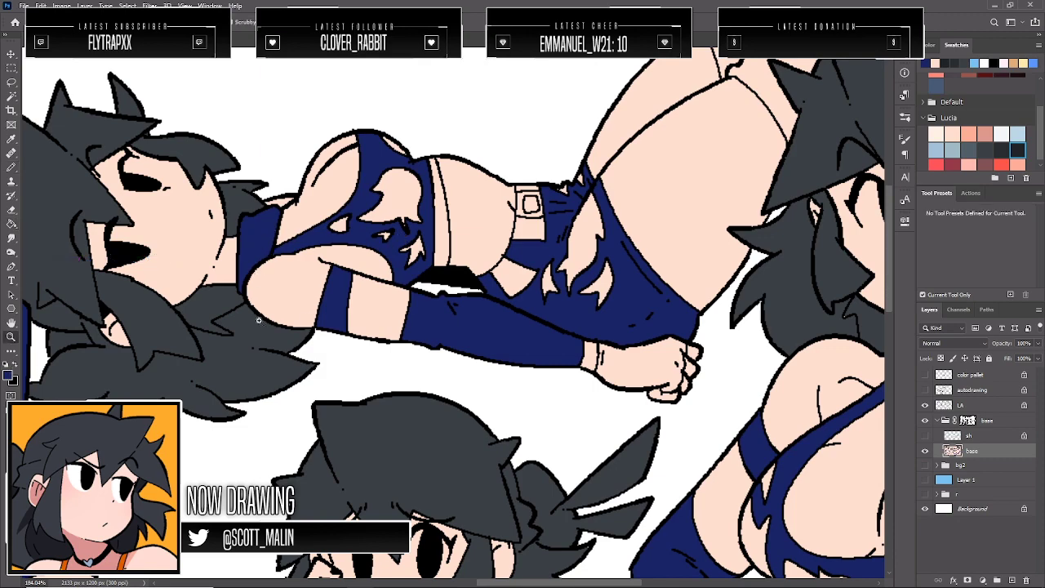
drag(310, 318, 274, 319)
drag(710, 264, 746, 264)
key(g)
click(545, 395)
scroll(660, 233, up, 5)
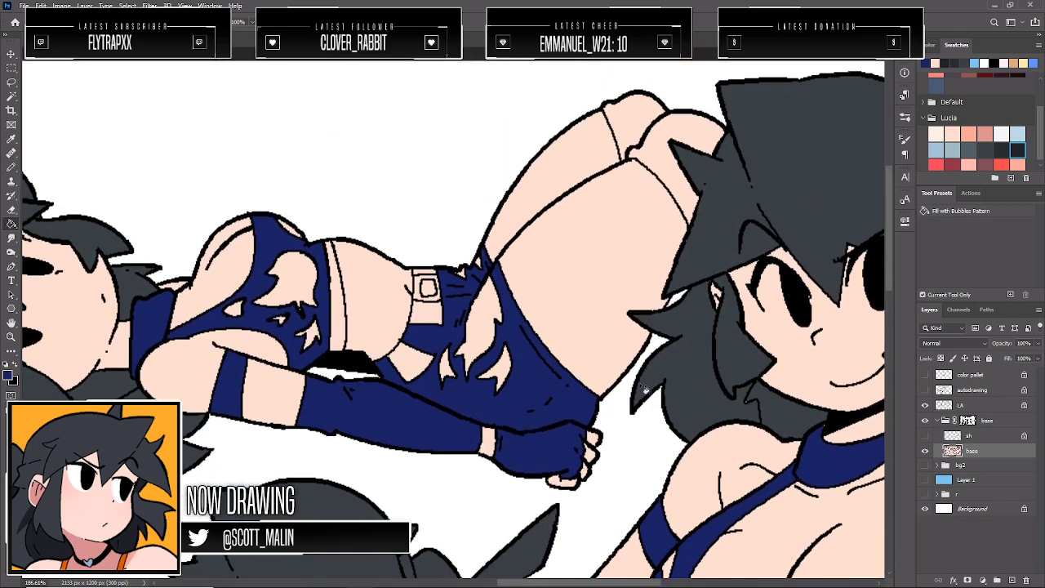
click(635, 210)
click(632, 209)
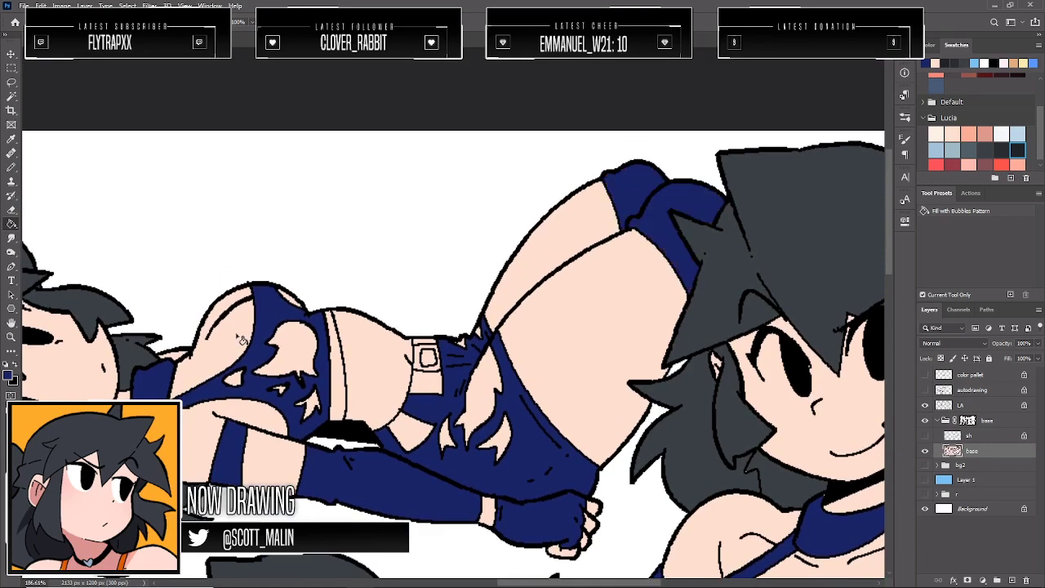
Show the color pallet layer, sample its pale yellow as the paint colour, and hide the layer again
click(11, 336)
scroll(641, 313, down, 6)
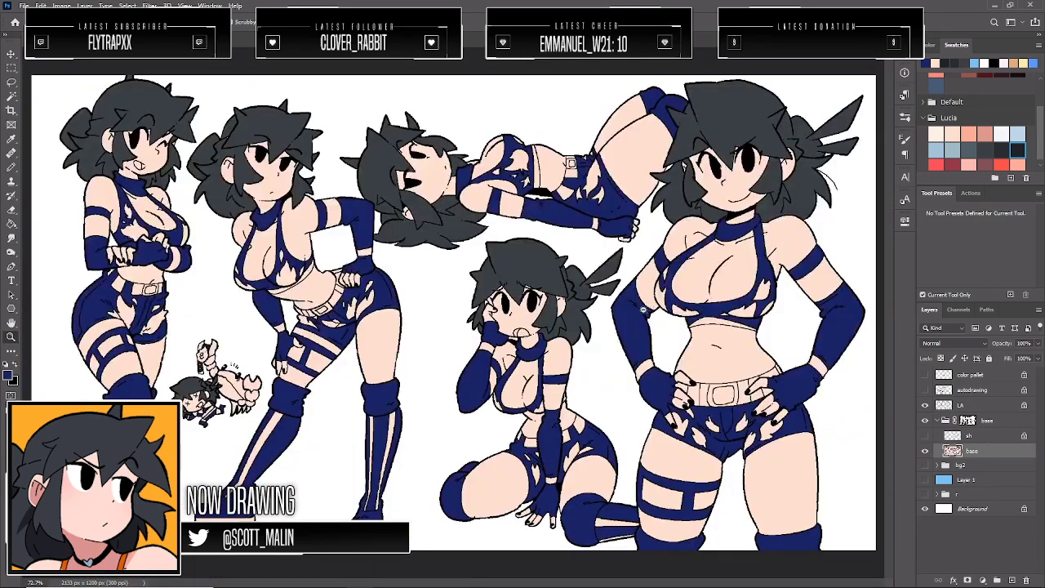
scroll(643, 310, down, 1)
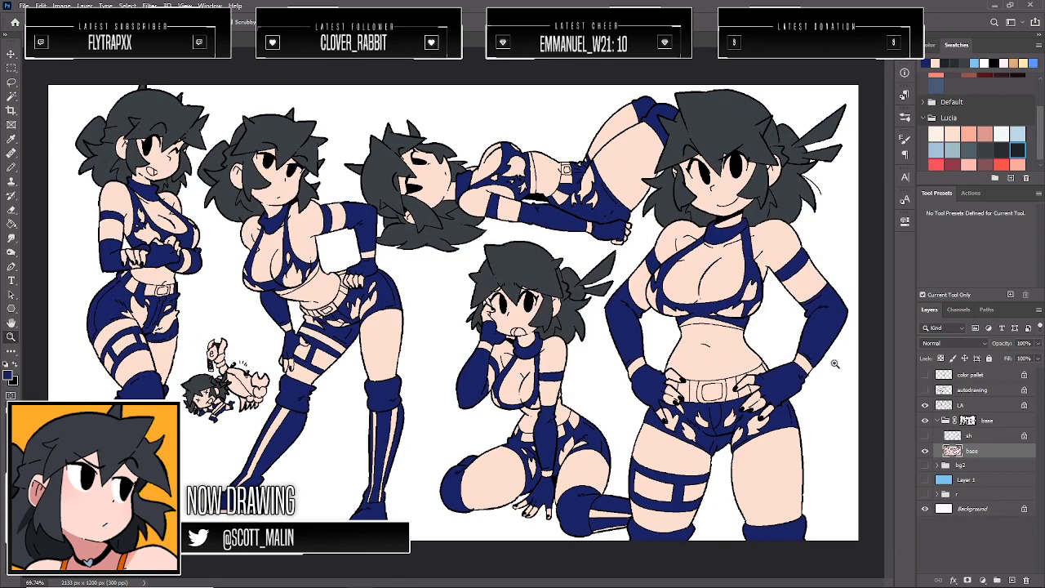
click(925, 375)
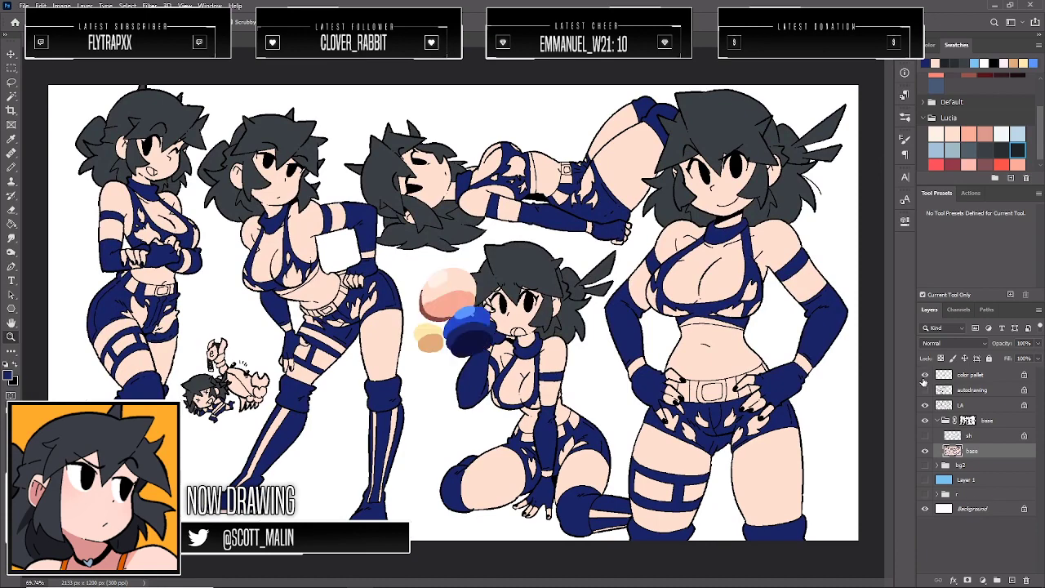
scroll(417, 337, up, 2)
key(g)
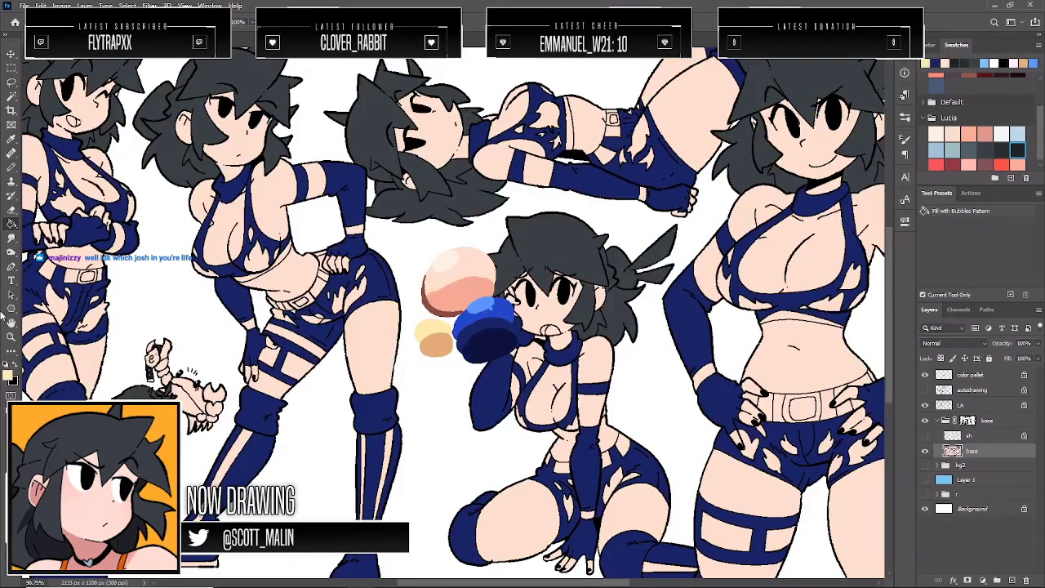
click(11, 336)
drag(512, 314, 467, 314)
click(925, 375)
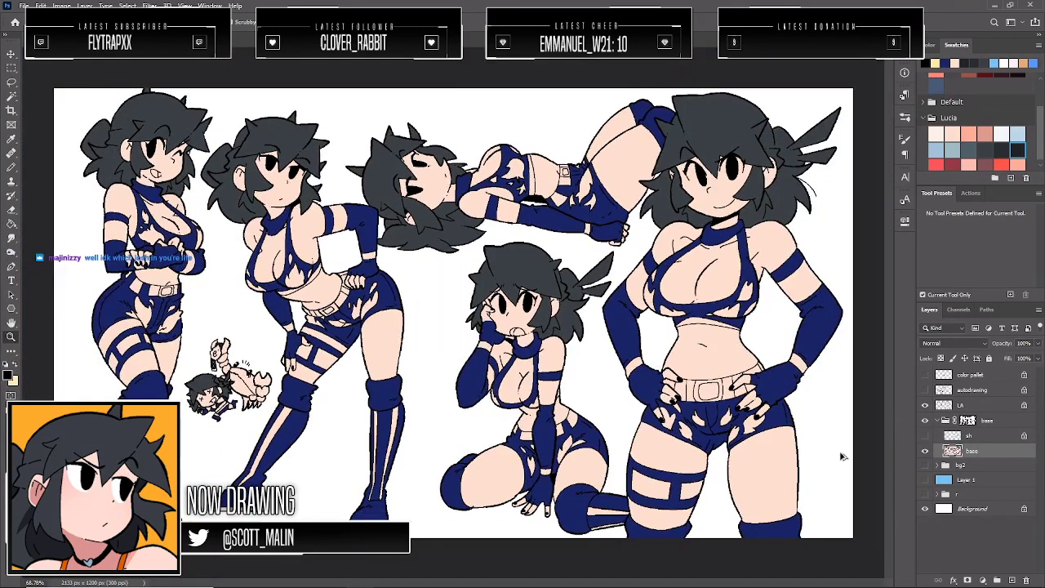
Add a new layer above base and choose the light blue from MY SWATCHES
click(1010, 579)
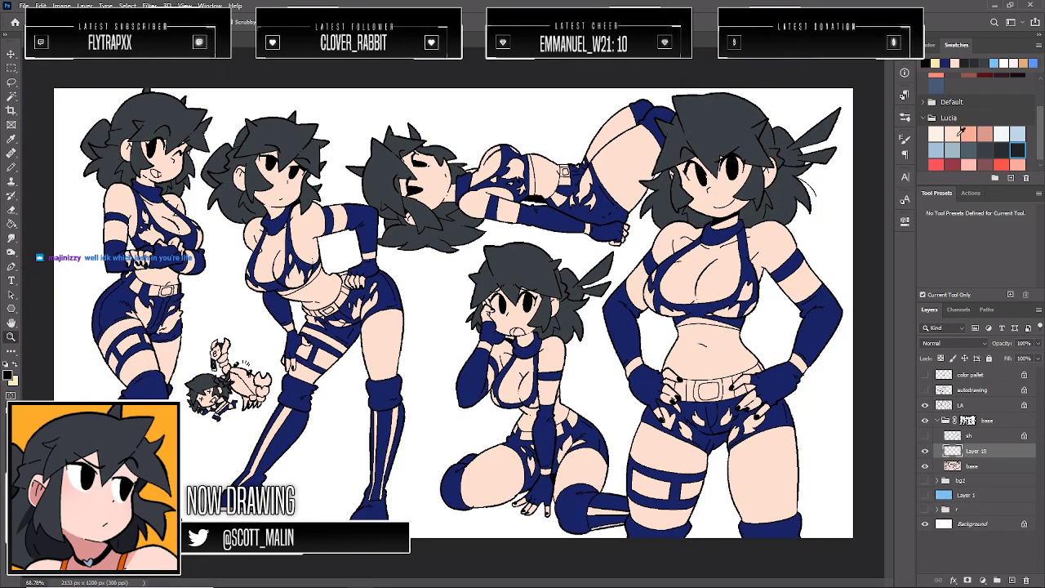
scroll(949, 100, up, 2)
click(963, 95)
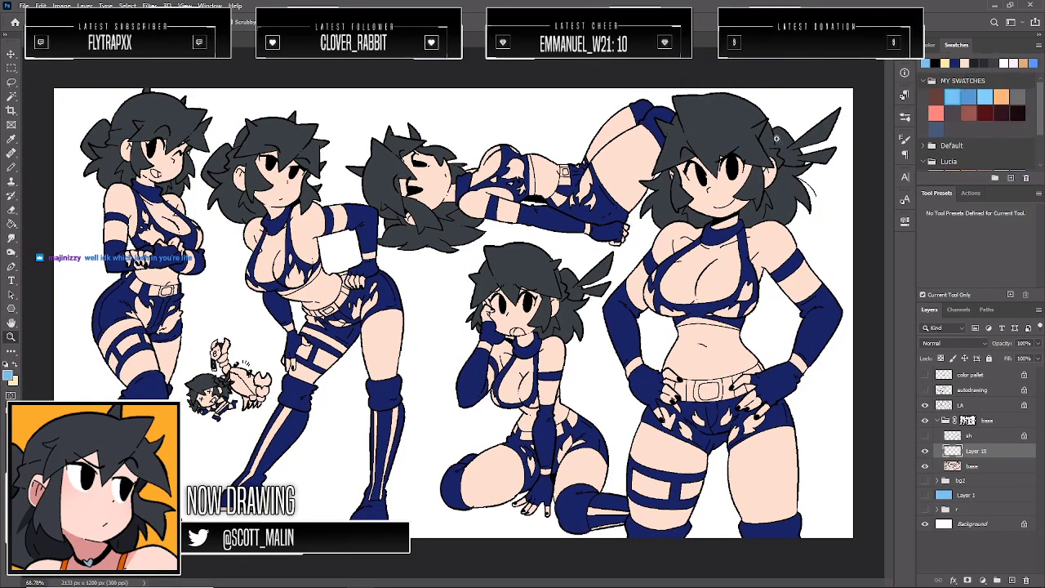
Fill the shoe soles and the rear boot's stripe on the leftmost standing figure with light blue
drag(59, 536, 225, 536)
click(10, 224)
click(77, 391)
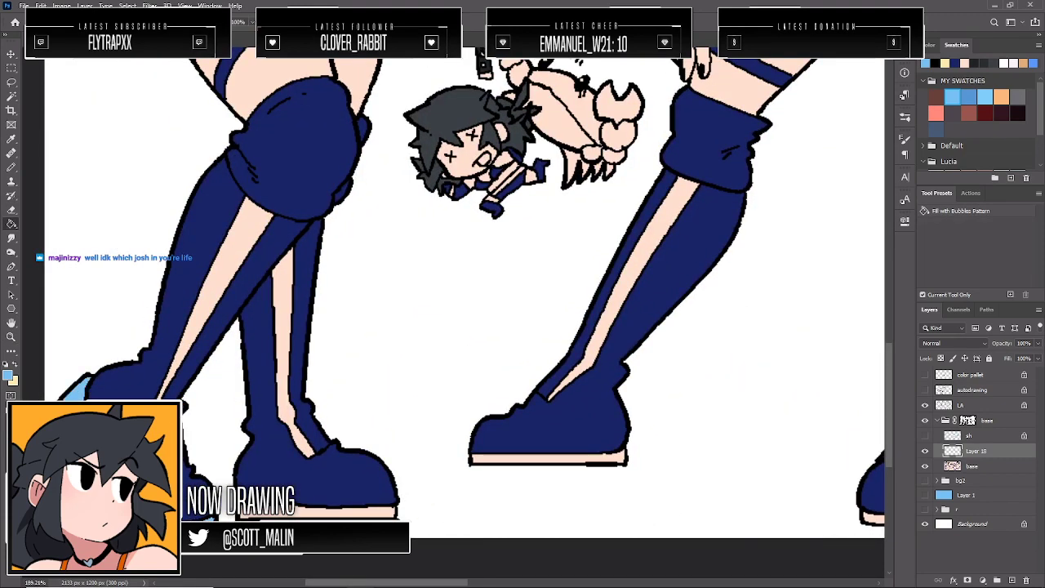
click(287, 415)
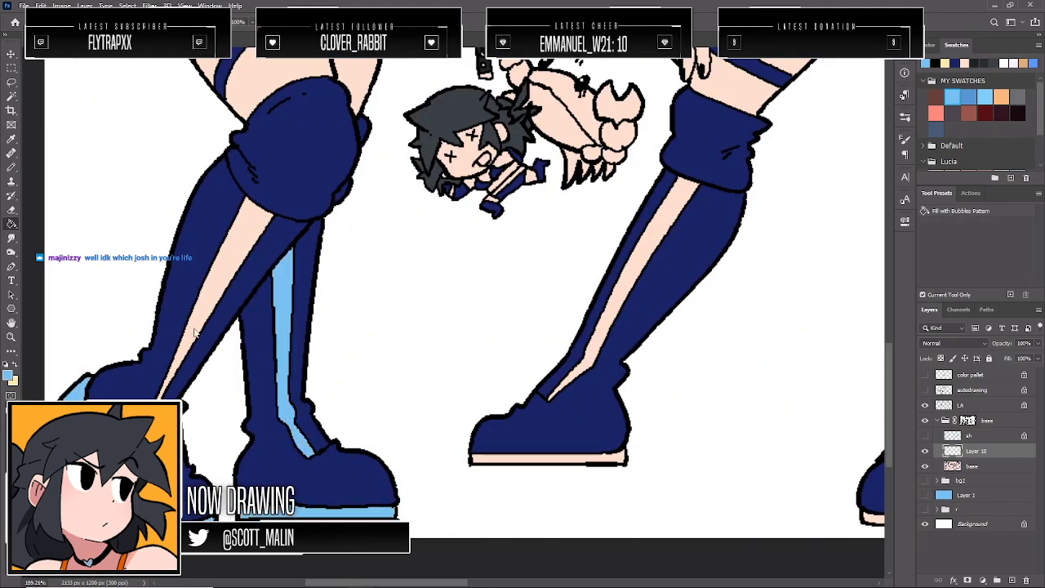
Fill the flame-shaped tears on the leftmost figure's shorts with light blue
scroll(194, 330, up, 10)
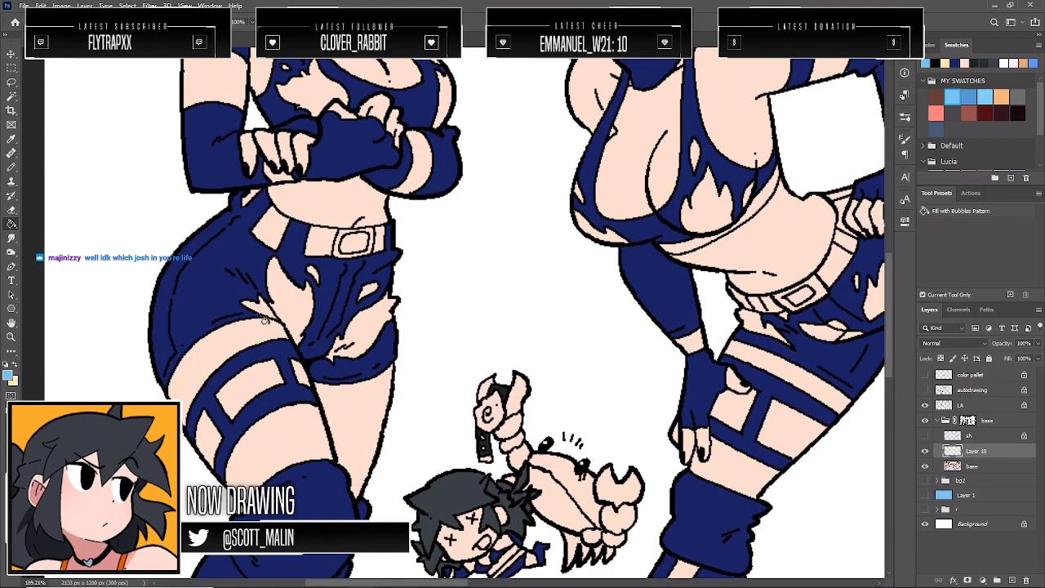
click(295, 303)
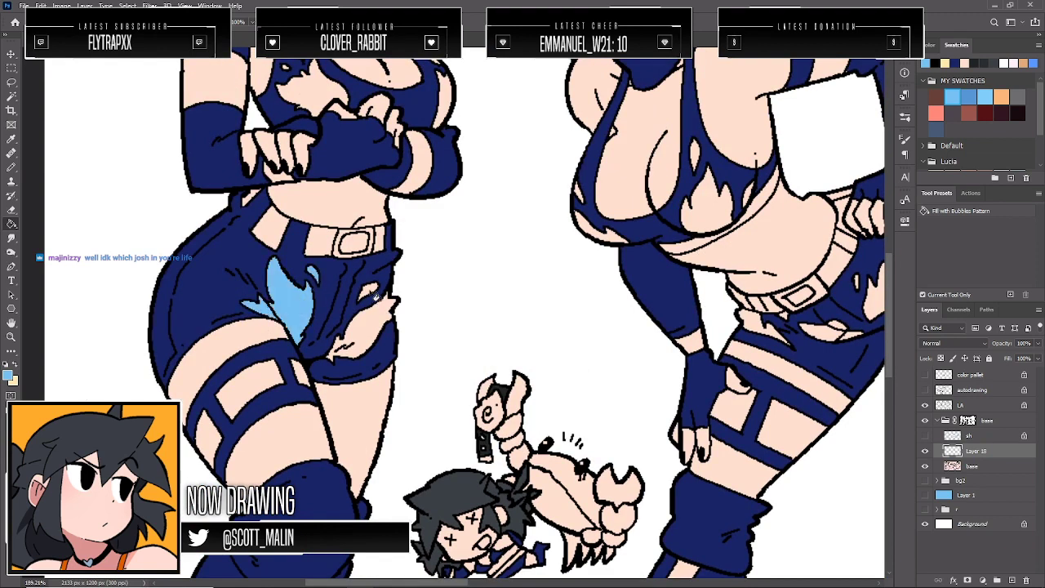
click(367, 335)
key(b)
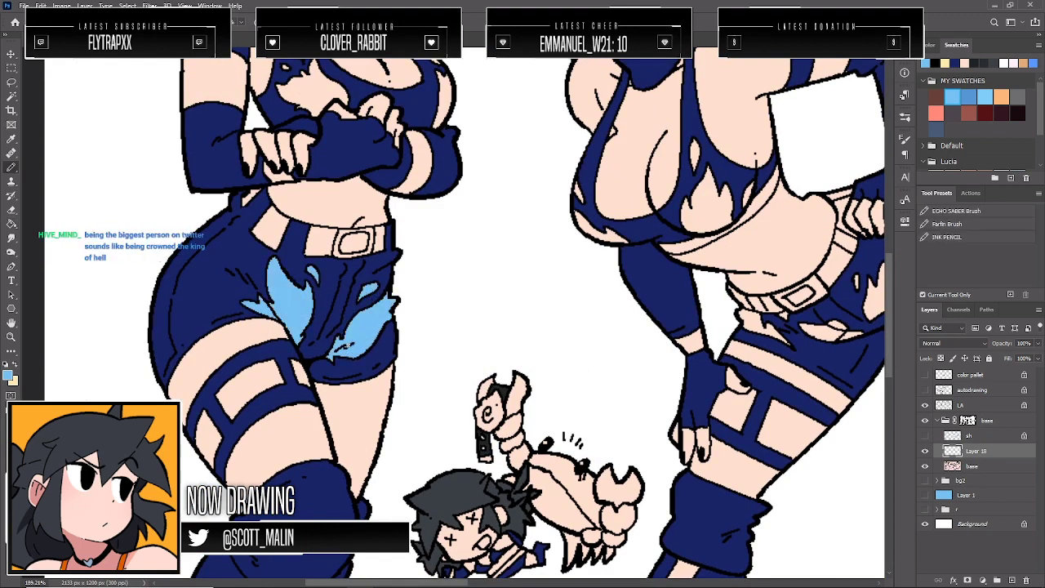
Fill the leftmost figure's belt and buckle with light blue
key(g)
click(345, 248)
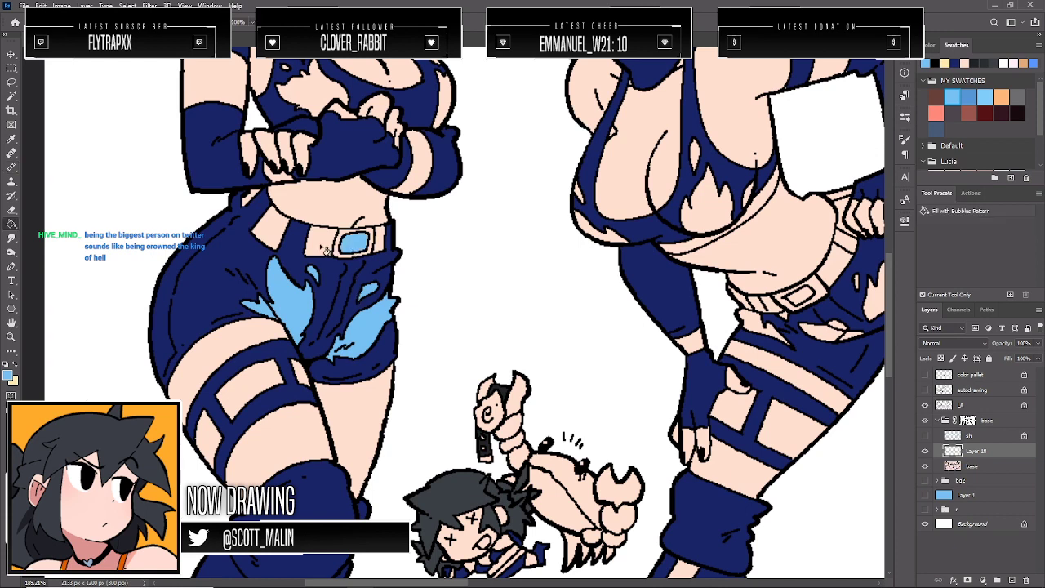
click(320, 244)
click(277, 234)
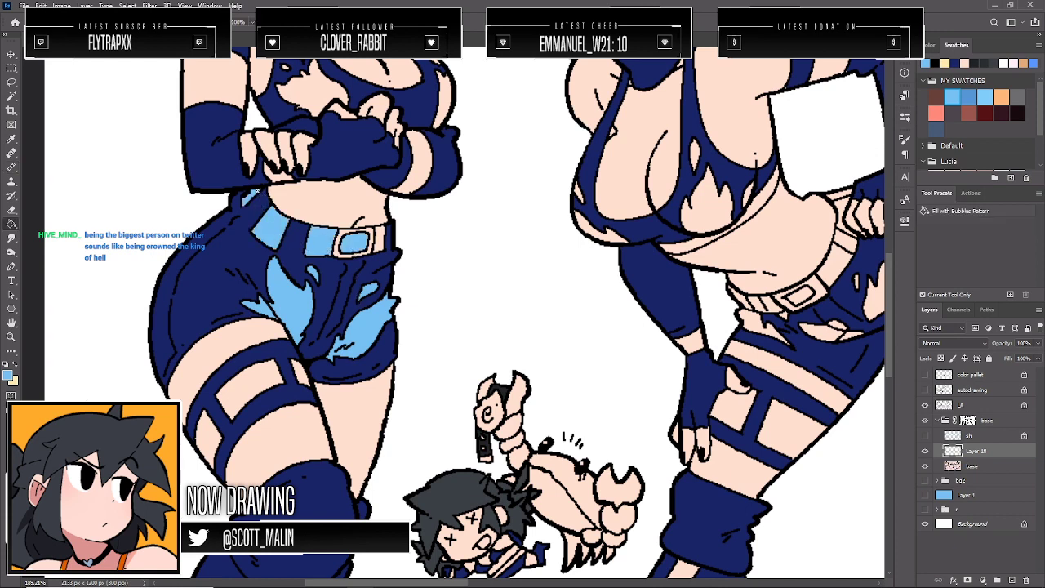
key(b)
Fill the flame shapes on the front and side of the leftmost figure's top with light blue
key(g)
scroll(403, 321, up, 2)
scroll(402, 320, up, 1)
click(291, 211)
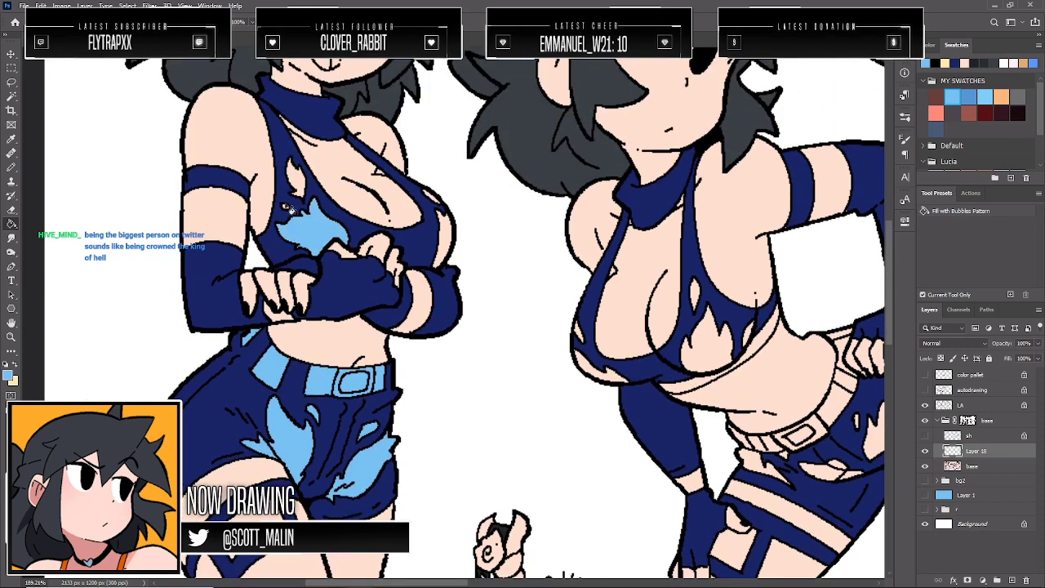
click(299, 183)
key(b)
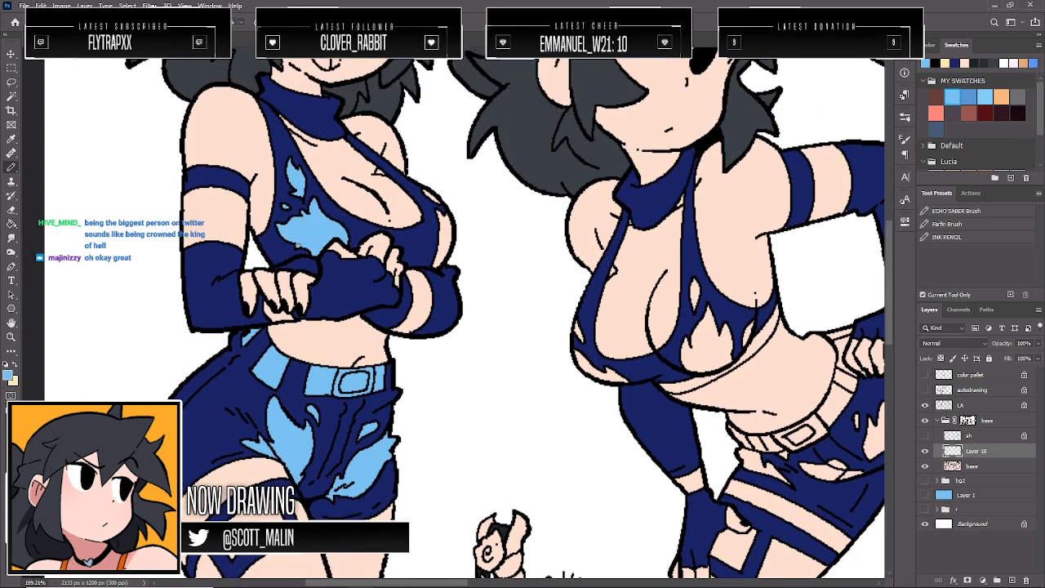
key(g)
click(441, 219)
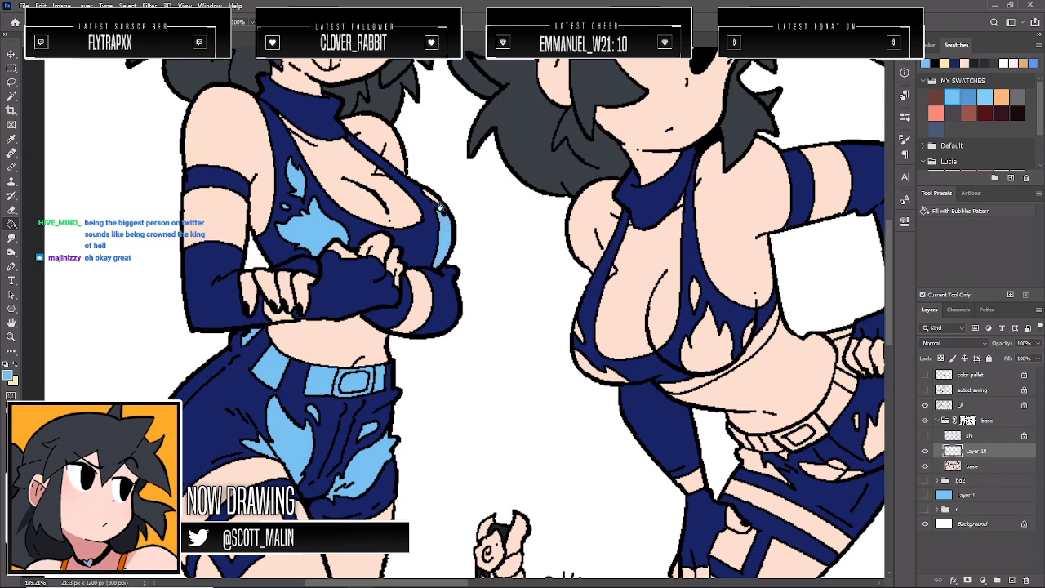
Fill the flame shapes and lower band of the second standing figure's top with light blue
scroll(443, 268, up, 2)
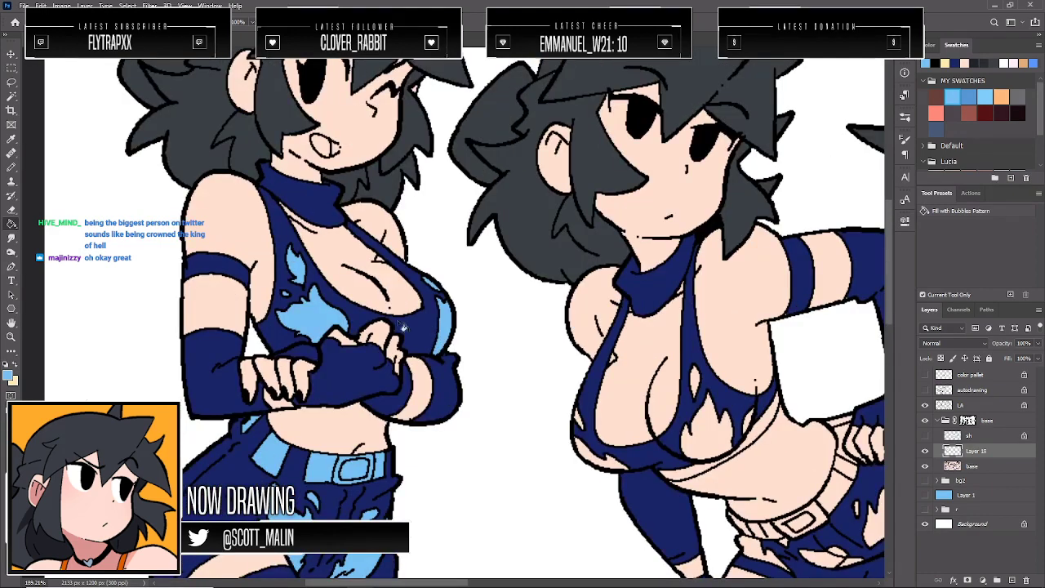
click(12, 337)
drag(312, 295, 233, 296)
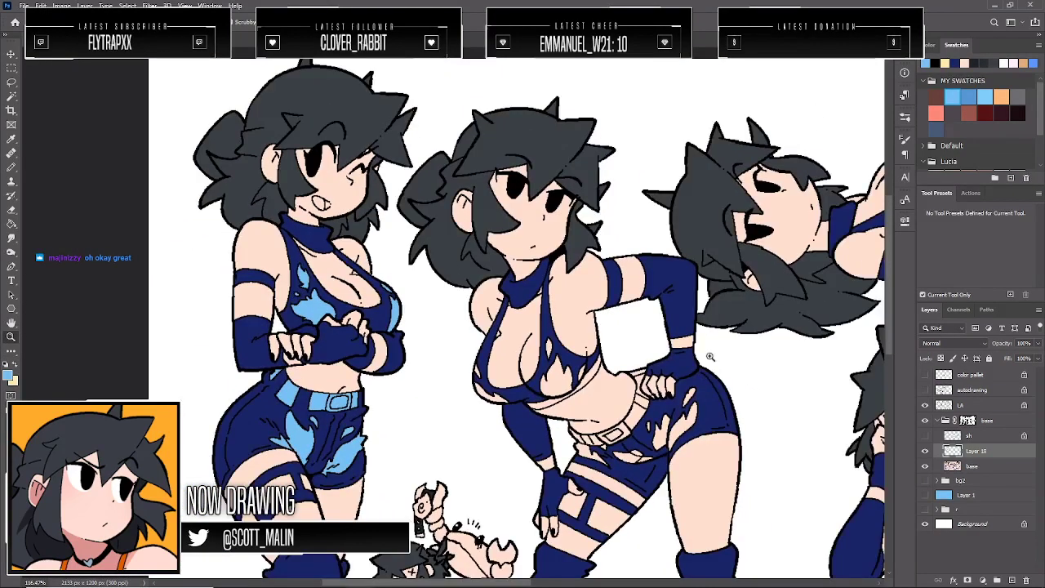
drag(709, 356, 731, 392)
key(g)
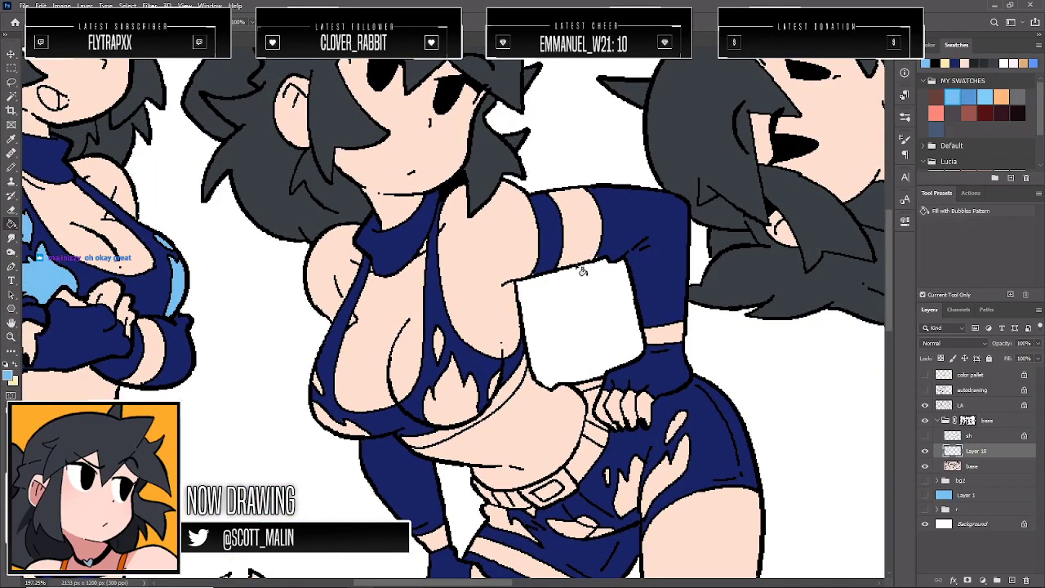
scroll(343, 379, down, 1)
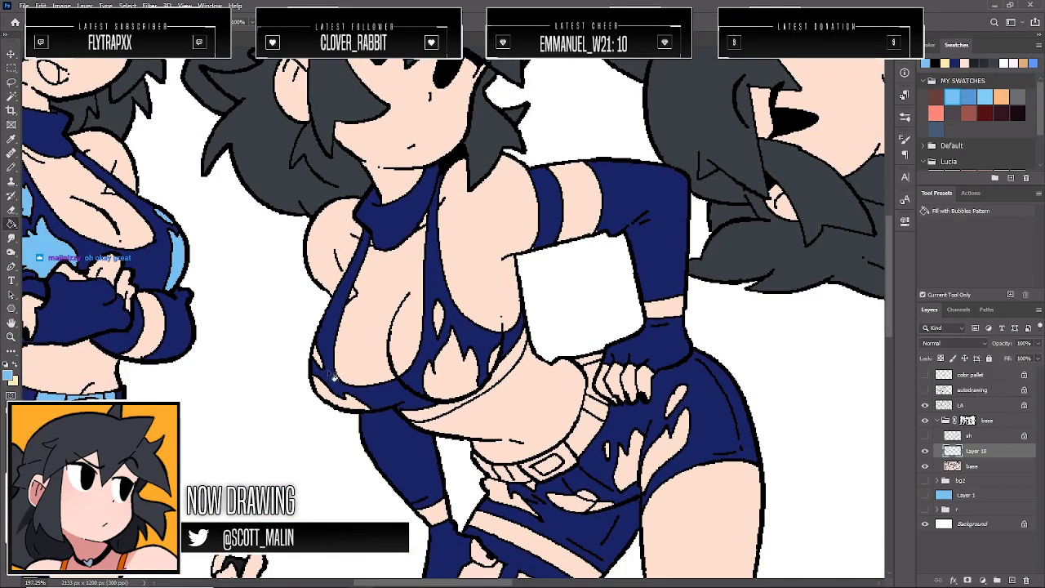
click(364, 400)
click(441, 335)
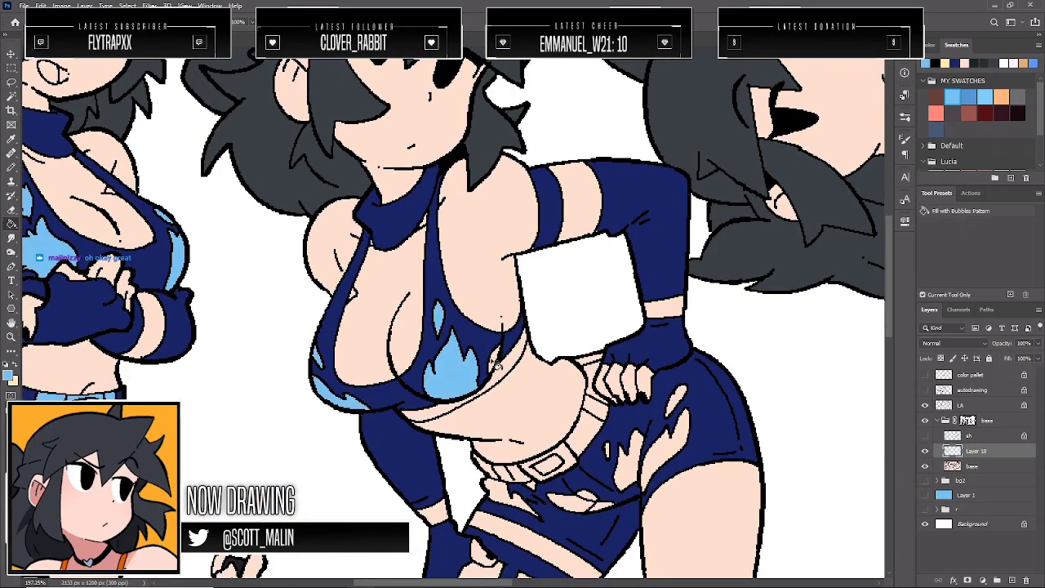
click(502, 358)
key(b)
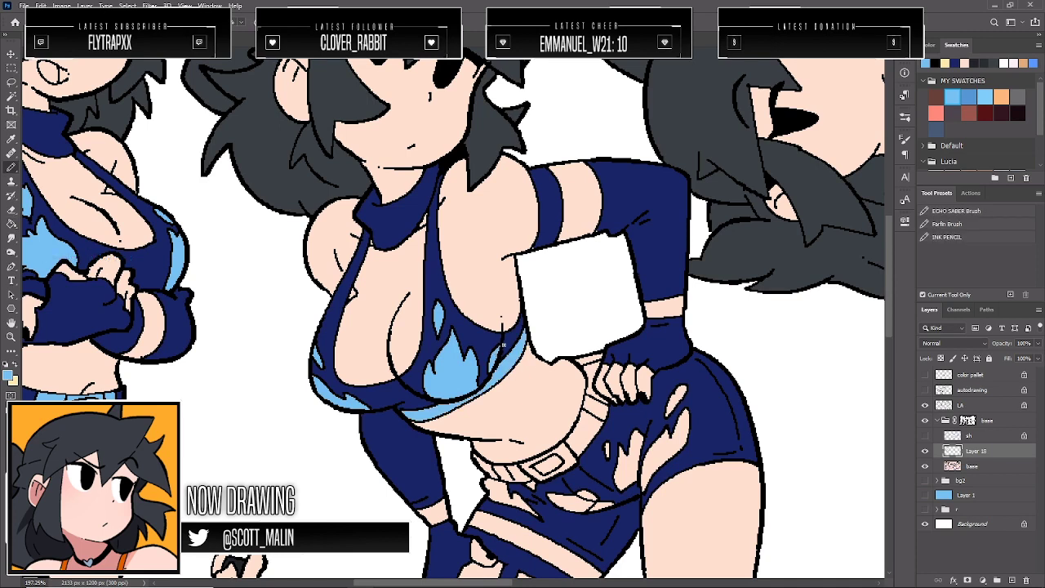
Fill the second figure's belt segments and buckle with light blue
key(g)
click(560, 464)
click(541, 469)
click(592, 425)
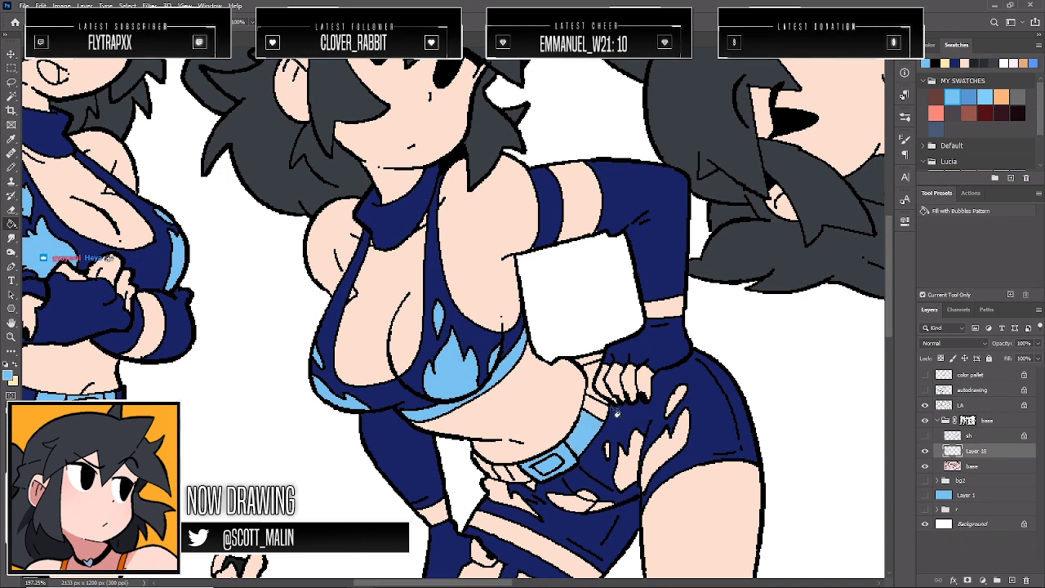
click(596, 390)
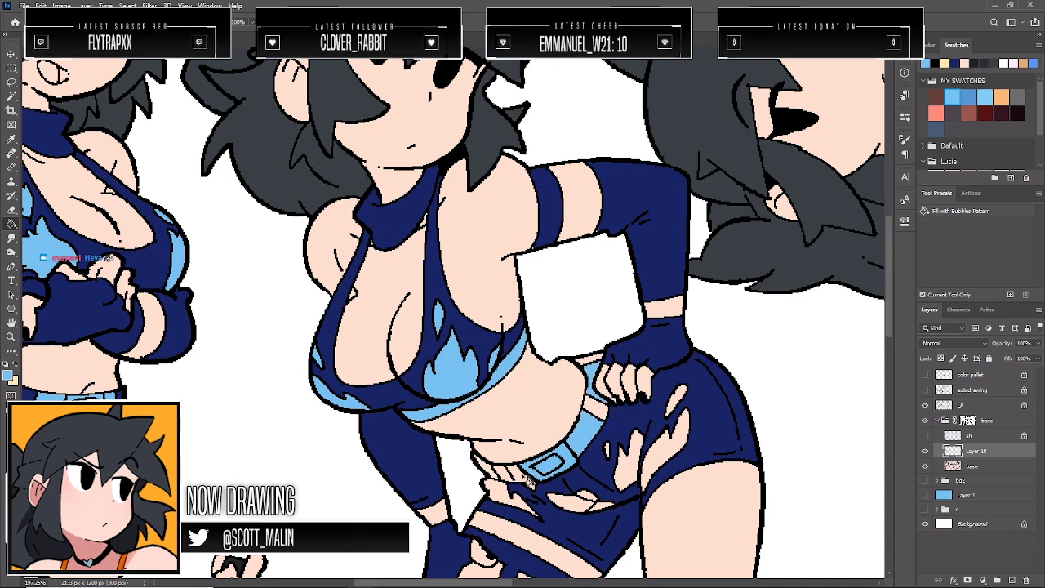
click(511, 475)
Fill the small strip above the second figure's belt beside the hand with the shorts' navy on the base layer
scroll(622, 362, down, 2)
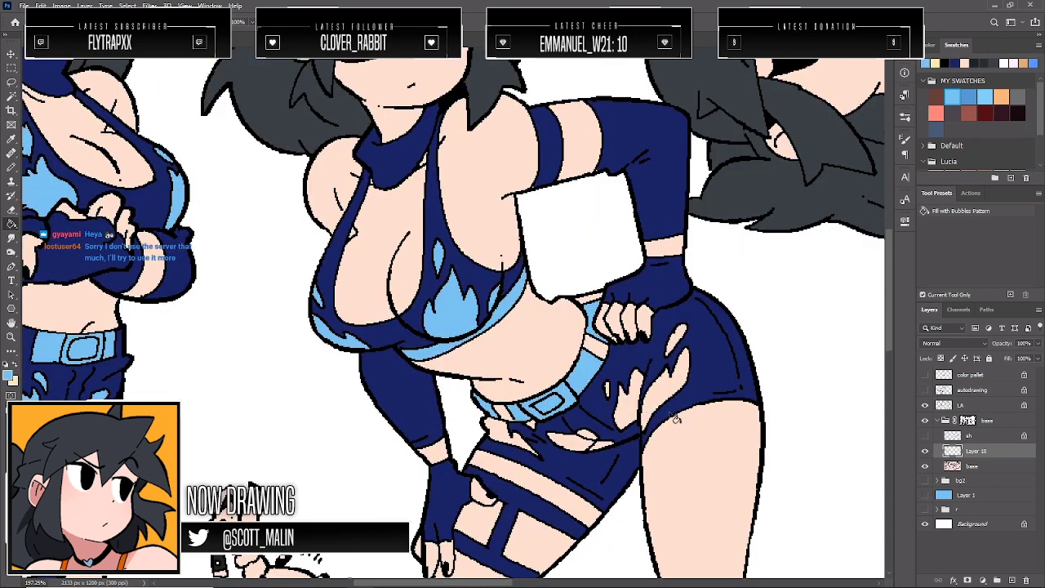
alt+click(595, 409)
click(947, 467)
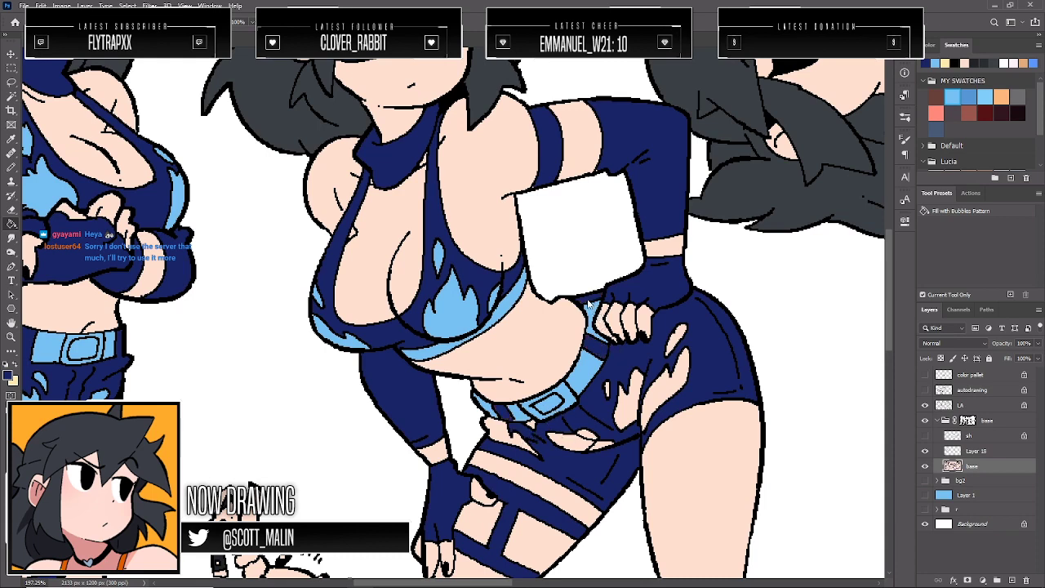
click(991, 455)
key(x)
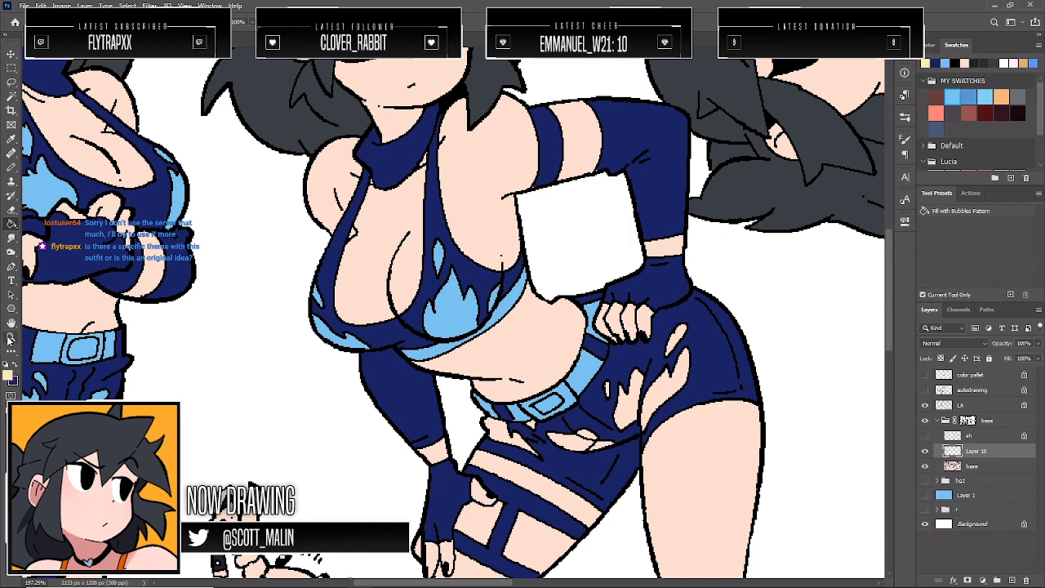
key(z)
drag(353, 336, 343, 337)
scroll(600, 451, up, 1)
key(g)
click(479, 424)
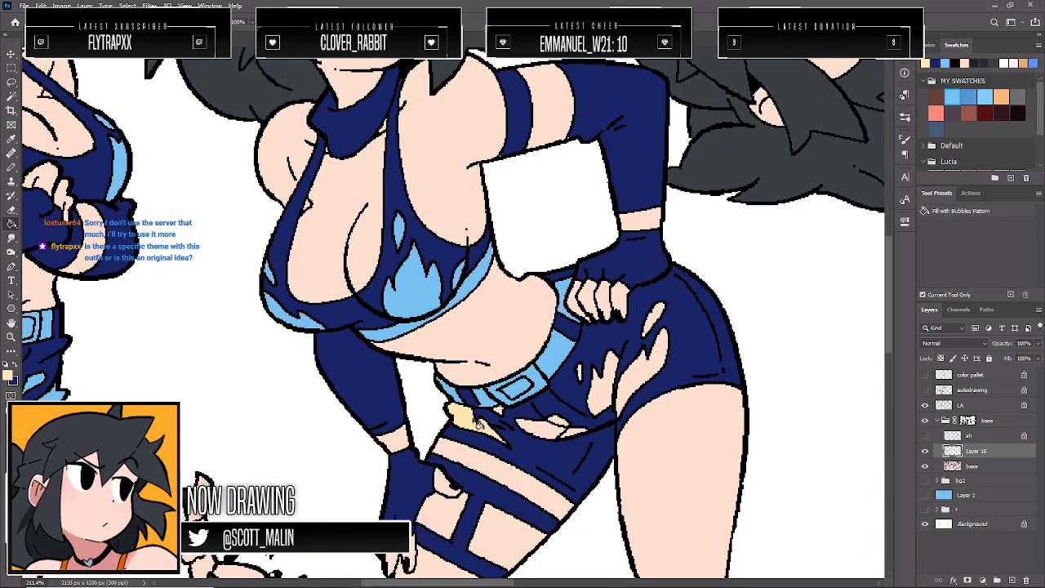
key(x)
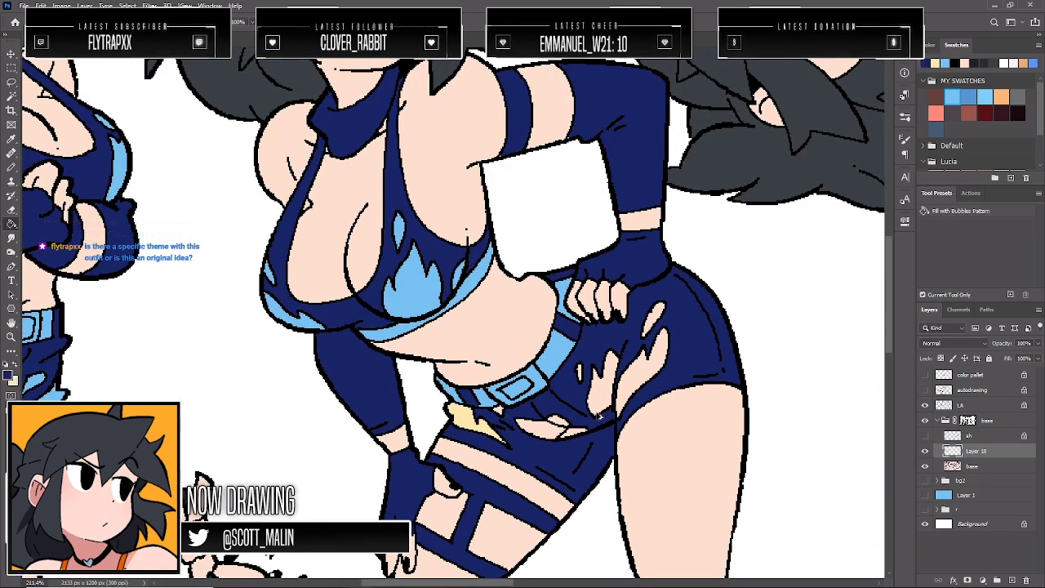
key(ctrl+z)
Sample the belt's light blue and fill all the flame-shaped tears on the second figure's shorts with it
alt+click(513, 394)
click(490, 431)
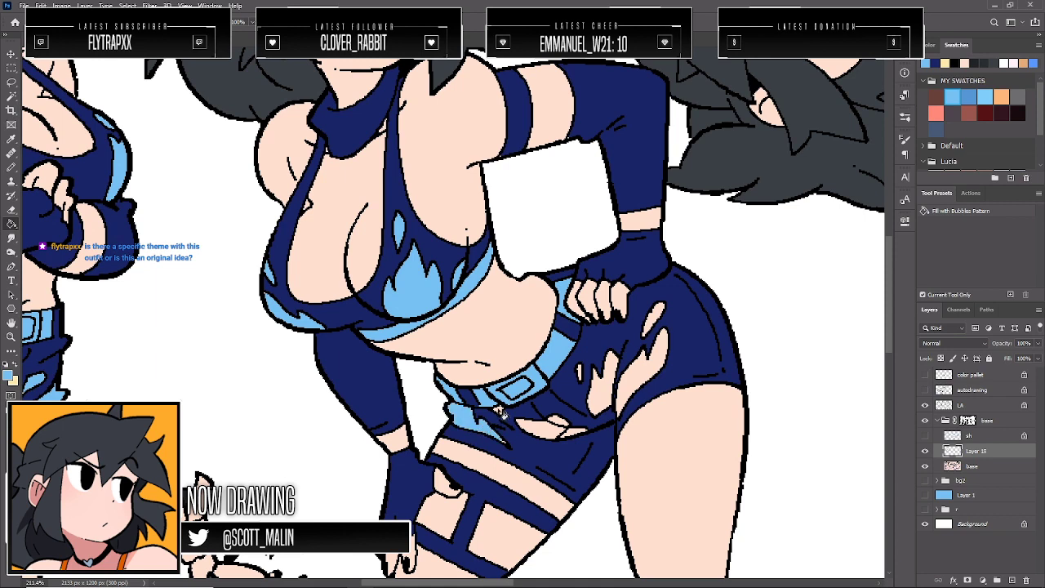
key(b)
key(g)
click(565, 429)
click(612, 387)
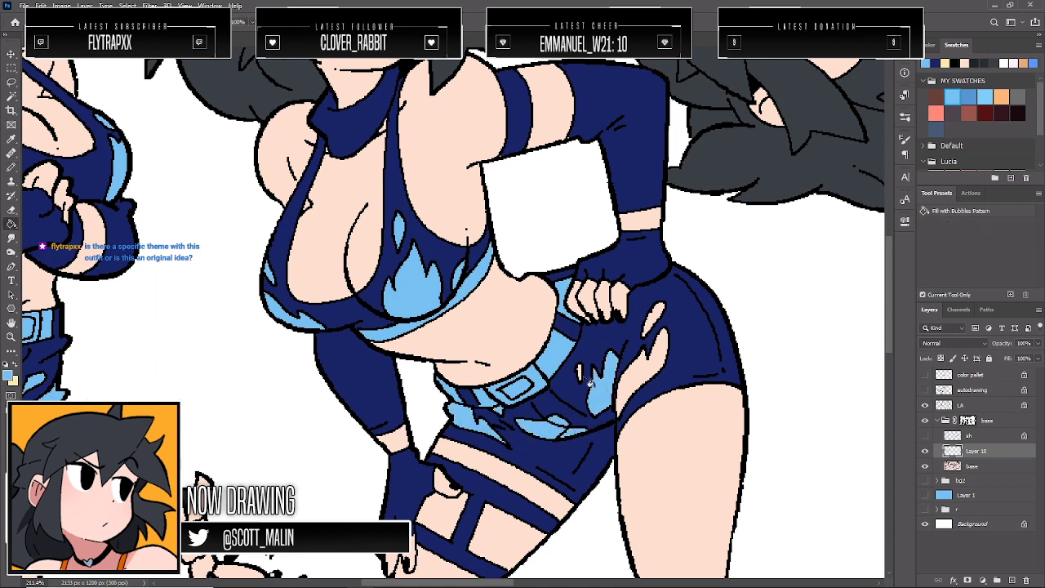
click(582, 372)
click(641, 372)
click(661, 325)
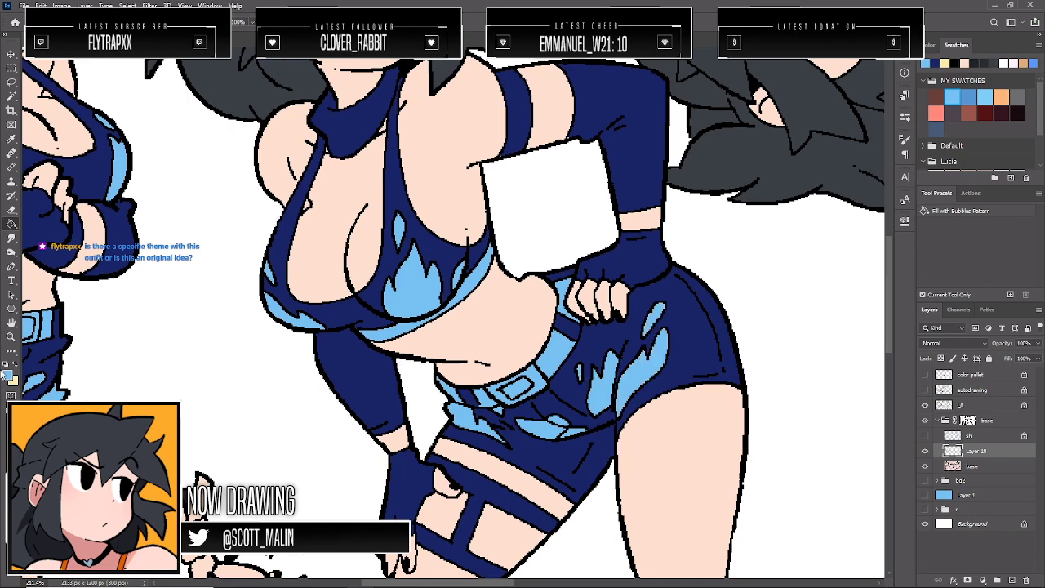
Fill the vertical stripes and soles of the second standing figure's boots with light blue
click(12, 337)
drag(205, 340, 163, 340)
drag(412, 563, 457, 466)
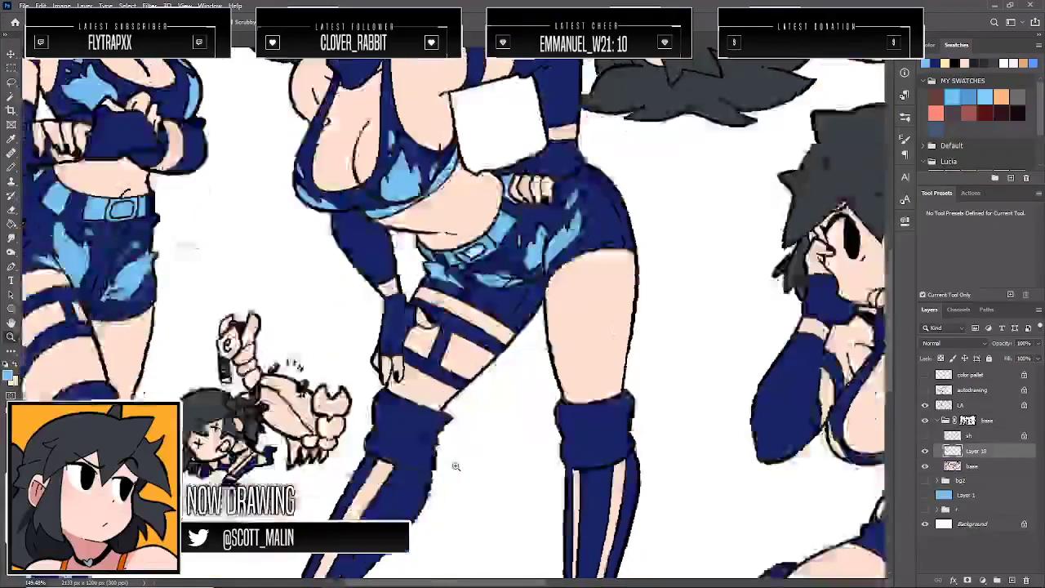
drag(368, 478, 396, 479)
key(g)
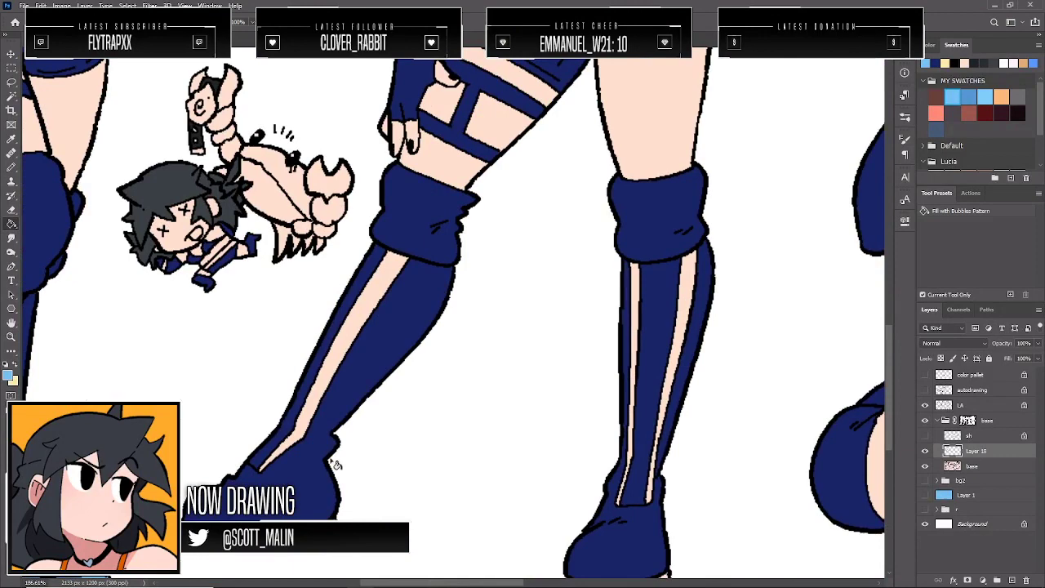
click(332, 378)
click(635, 280)
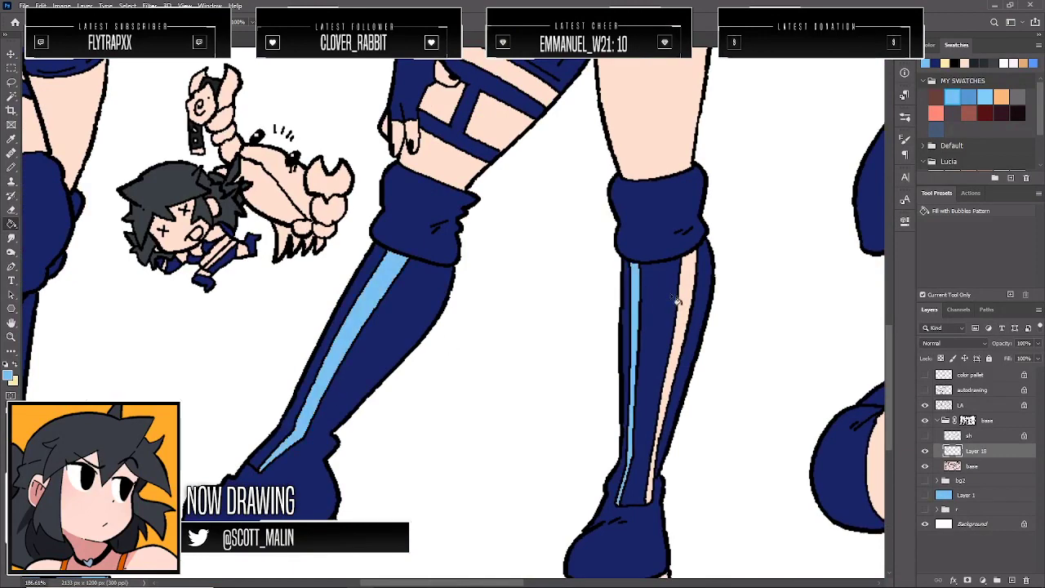
click(690, 292)
scroll(690, 326, down, 1)
click(663, 525)
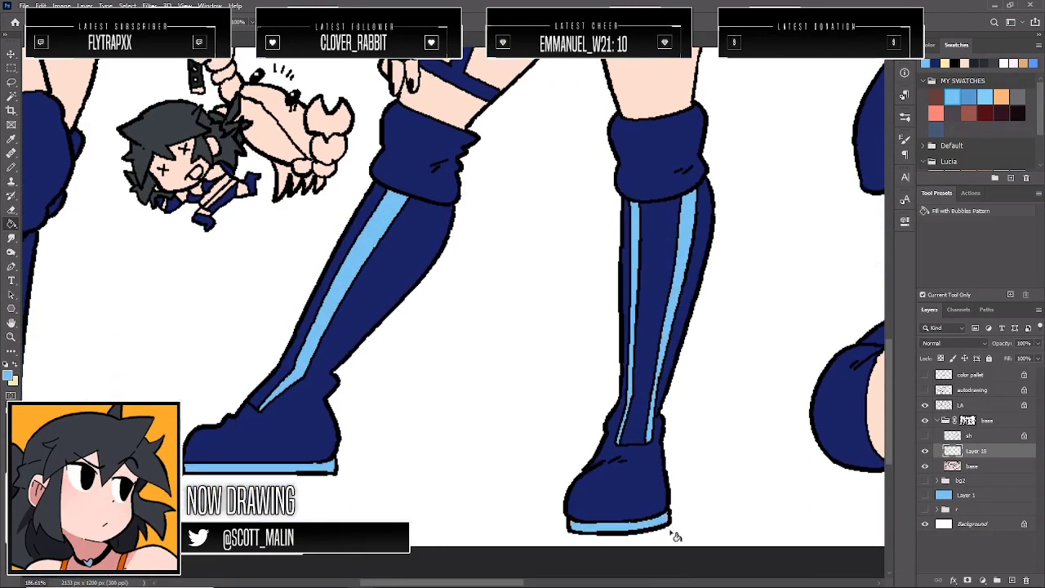
Fill the stripe on the tiny chibi figure's outfit beside the crab with light blue
key(b)
scroll(229, 427, up, 2)
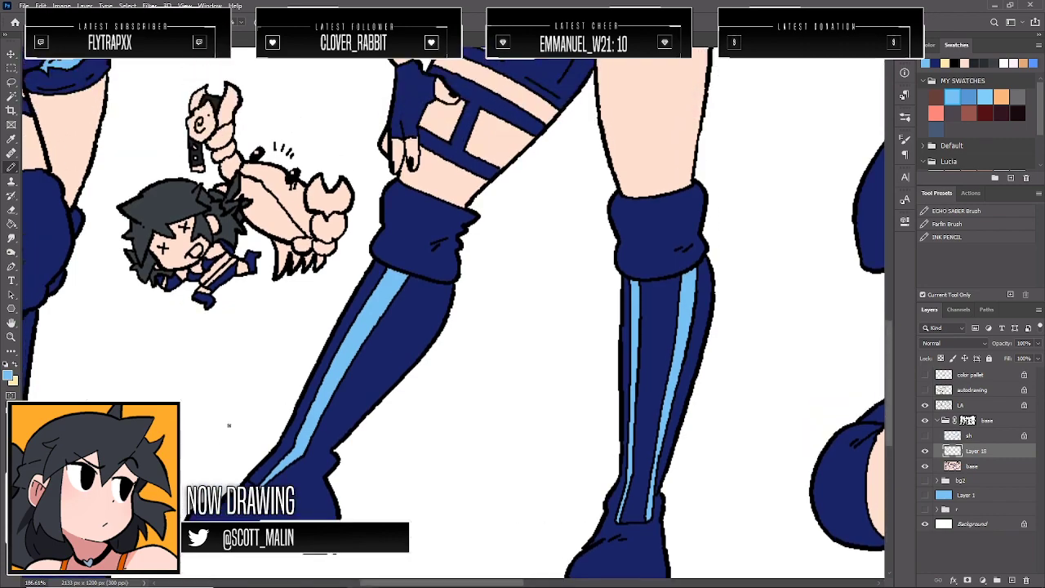
click(10, 337)
drag(179, 264, 209, 298)
key(g)
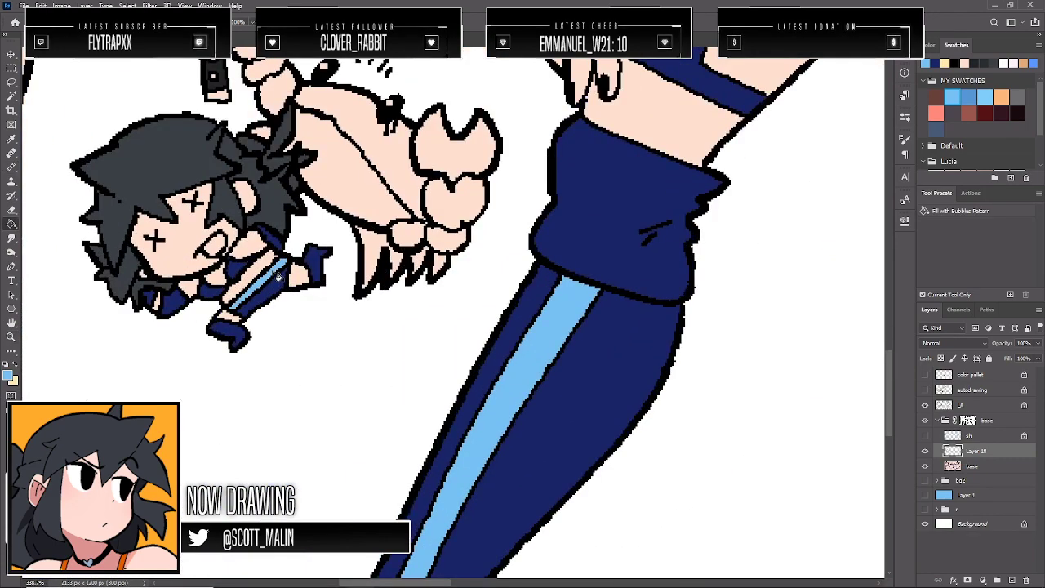
Fill the large flame-shaped tears on the lying figure's shorts with light blue
scroll(207, 298, up, 3)
click(11, 338)
drag(239, 348, 181, 347)
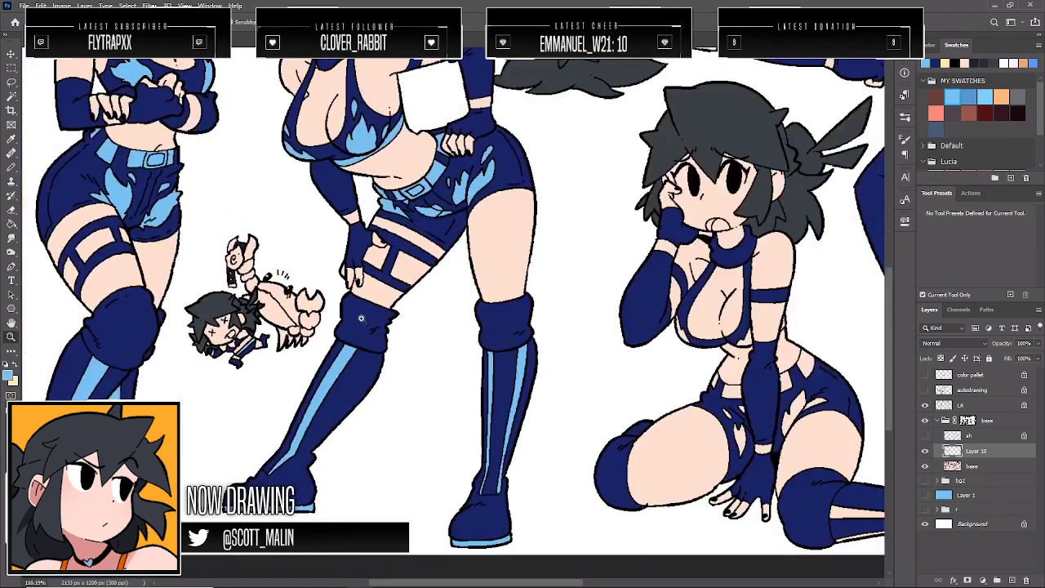
scroll(553, 350, up, 3)
scroll(520, 367, down, 4)
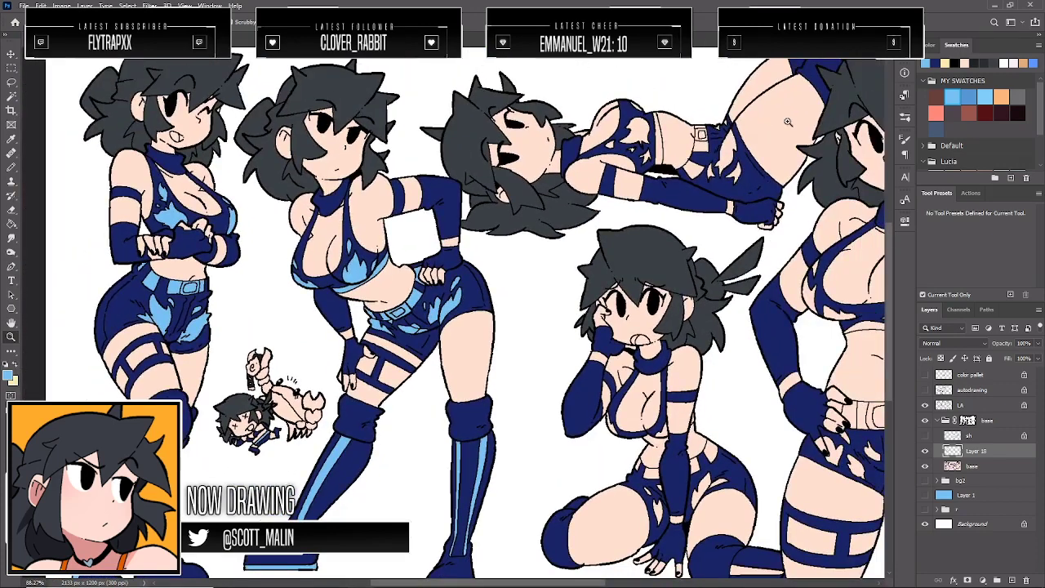
scroll(693, 254, up, 6)
key(g)
click(685, 244)
click(661, 195)
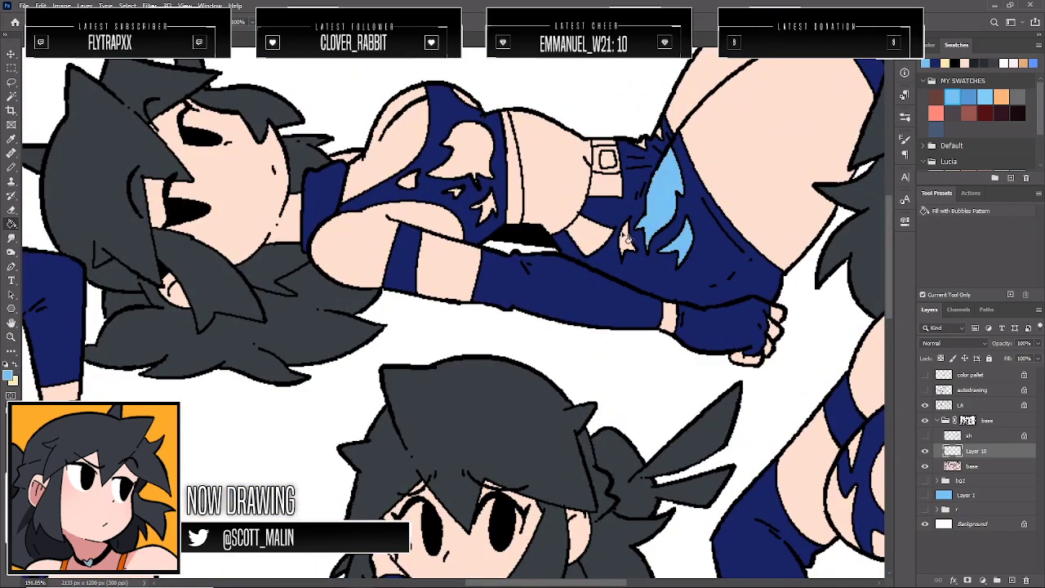
click(630, 238)
Fill the lying figure's belt segments and buckle and the lower band of her top with light blue
click(589, 236)
click(602, 189)
click(612, 165)
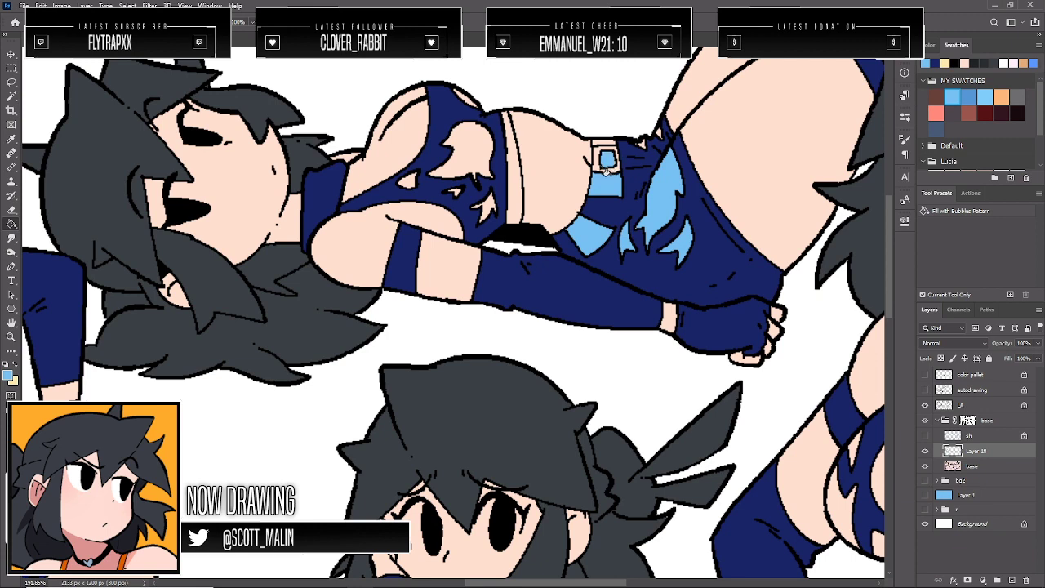
click(598, 160)
click(600, 144)
click(520, 173)
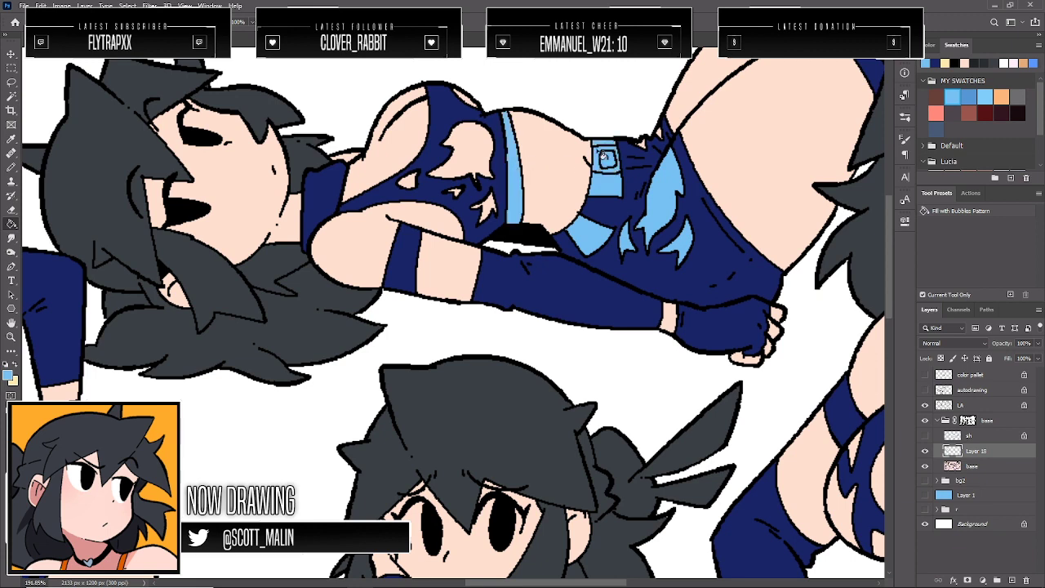
Colour the small tears along the waist edge of the lying figure's shorts light blue, using fills and pencil touch-ups
key(b)
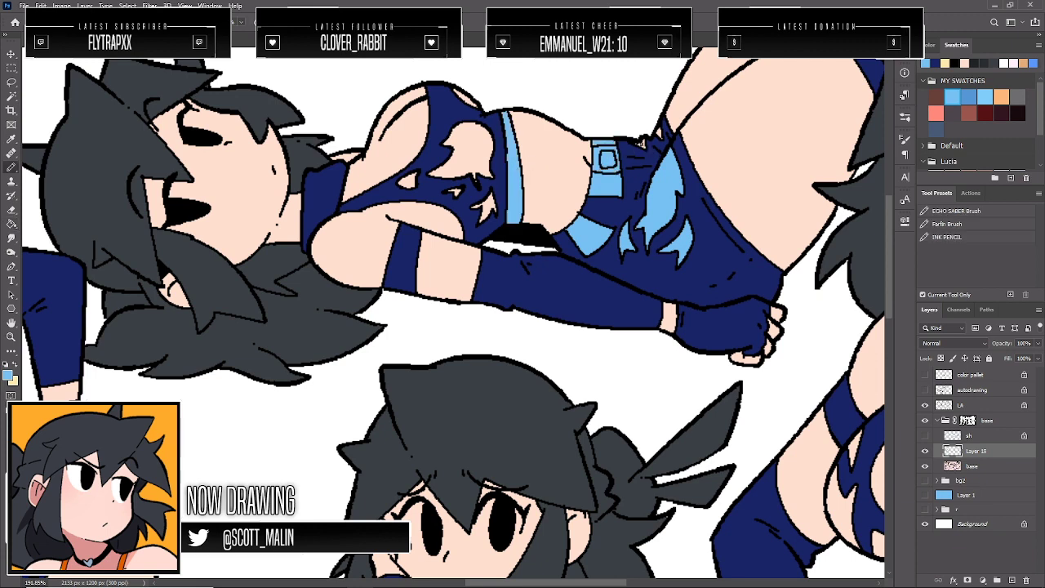
key(g)
click(641, 143)
key(b)
key(g)
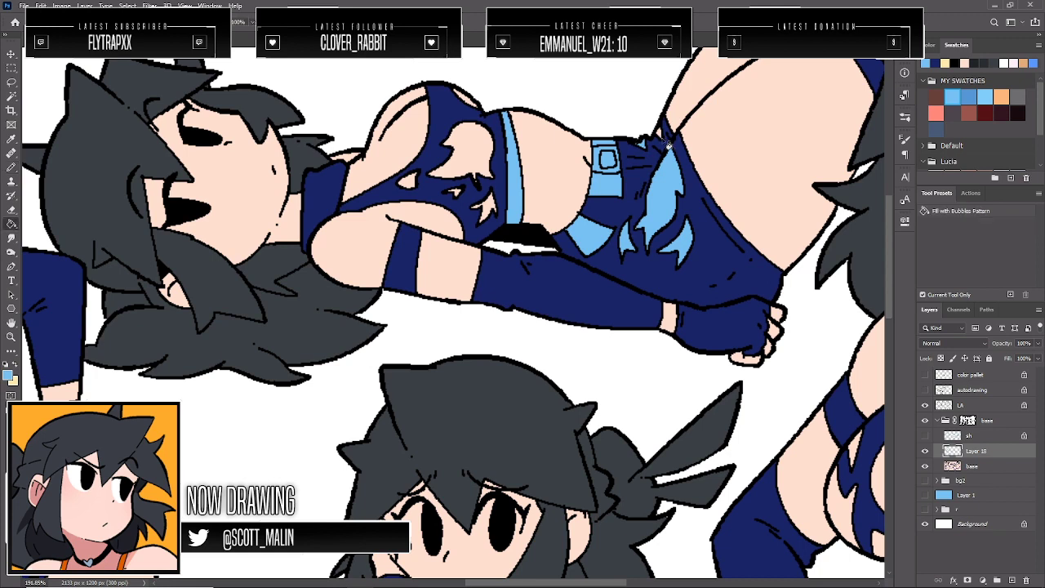
key(b)
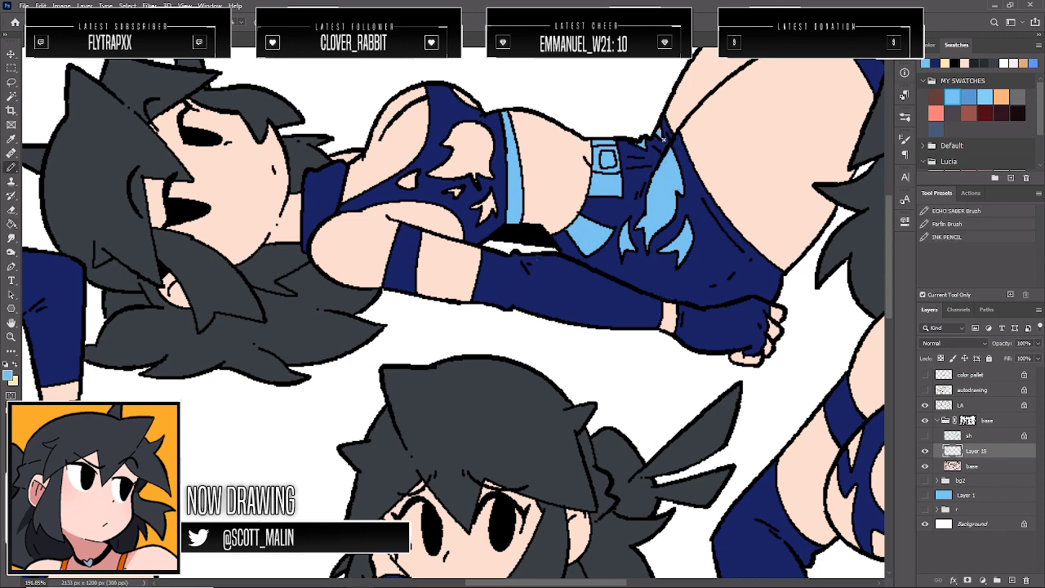
Fill the flame shapes on the lying figure's top with light blue
key(g)
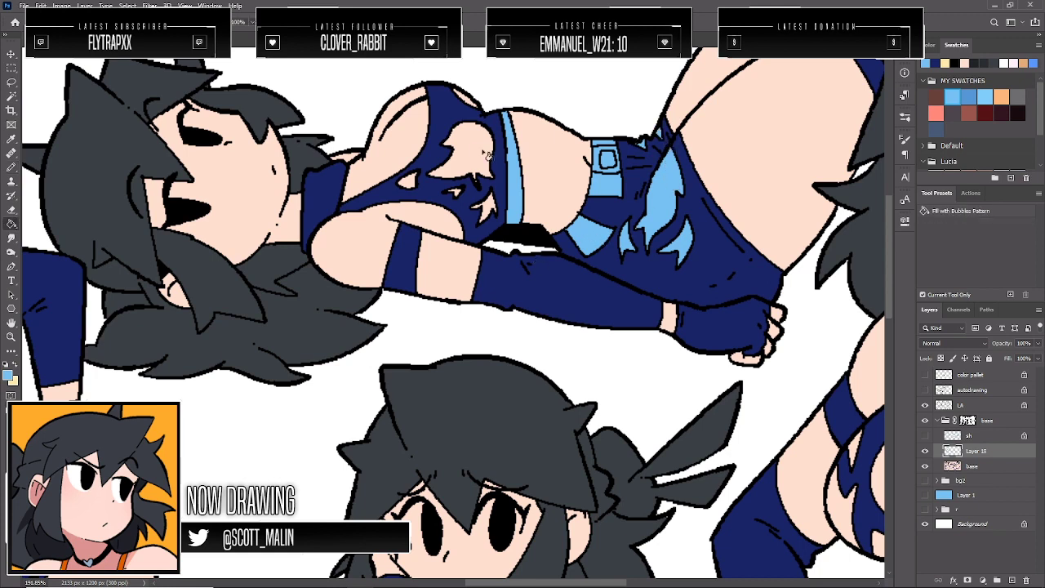
click(478, 155)
click(490, 208)
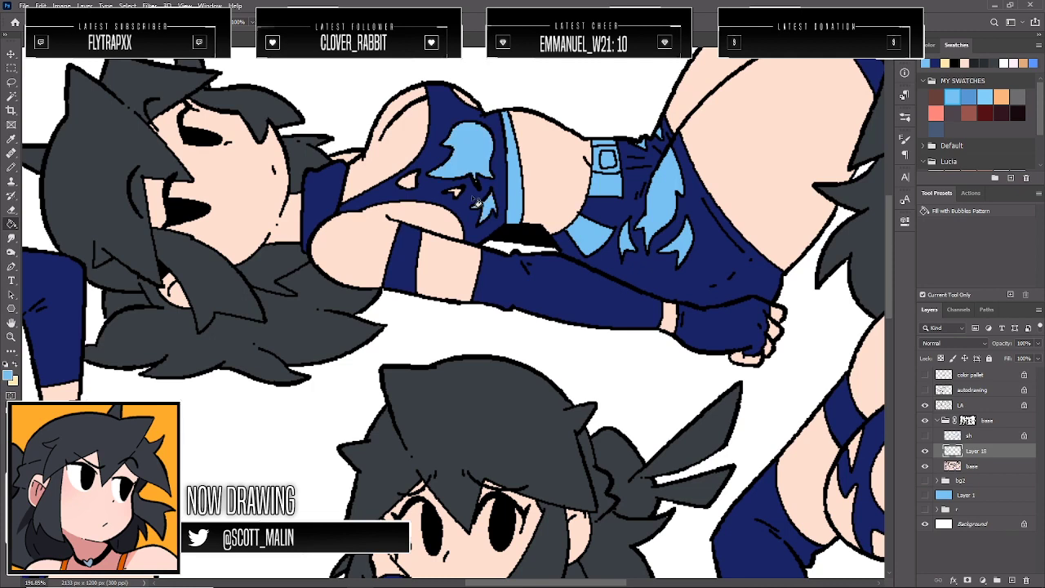
click(408, 181)
key(b)
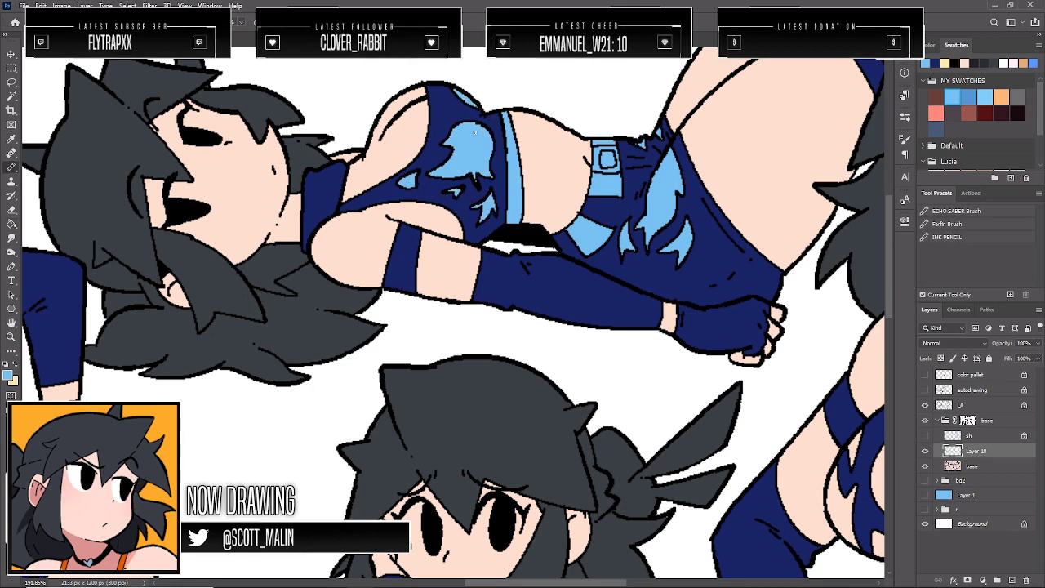
Fill the belt segments and buckle of the standing figure with both hands on her hips with light blue
click(10, 337)
drag(632, 235, 520, 233)
scroll(811, 415, down, 3)
drag(804, 415, 847, 450)
scroll(846, 449, up, 2)
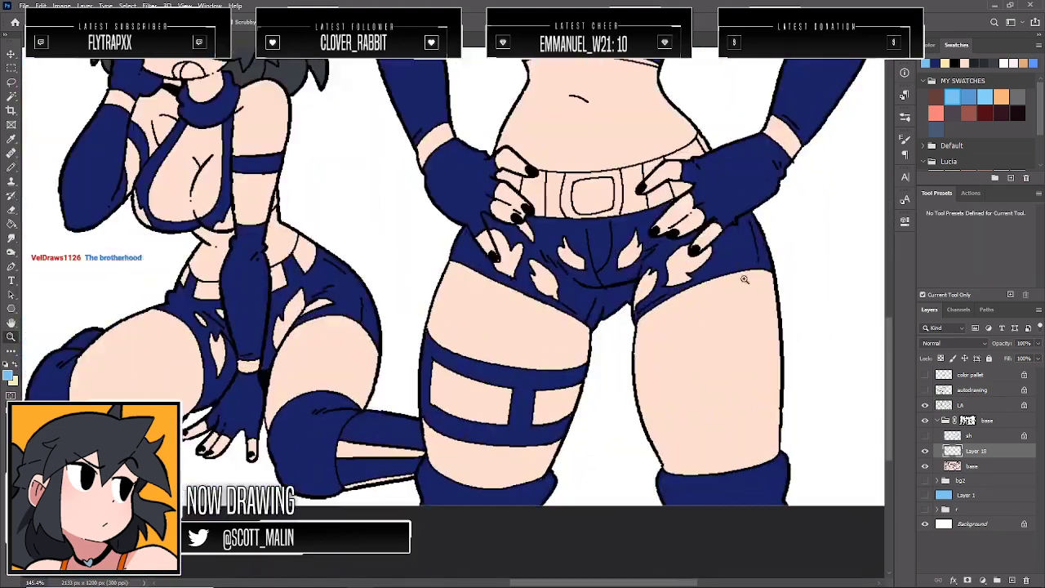
key(g)
click(484, 181)
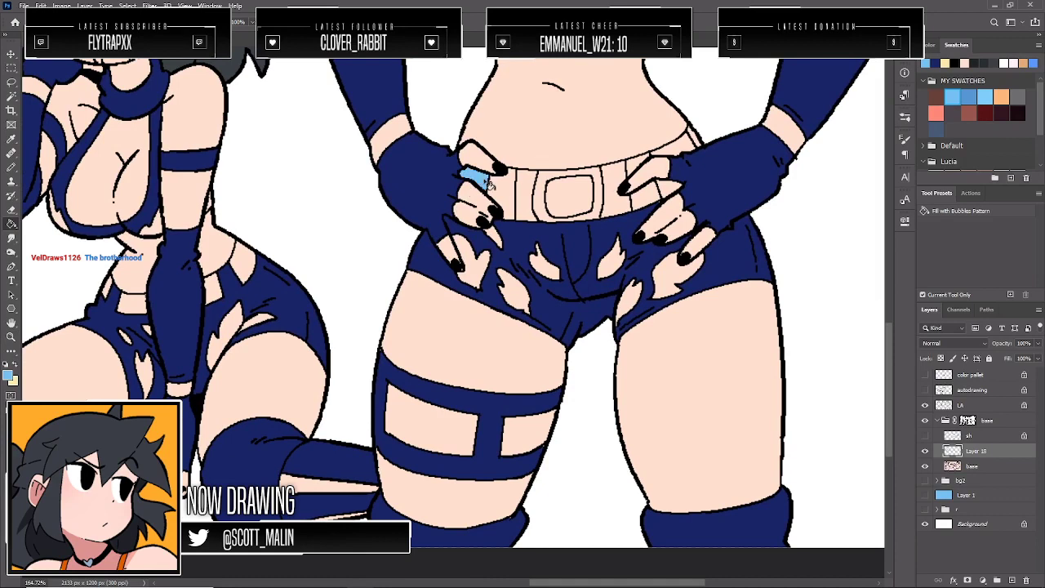
click(530, 194)
click(569, 200)
click(614, 208)
click(627, 183)
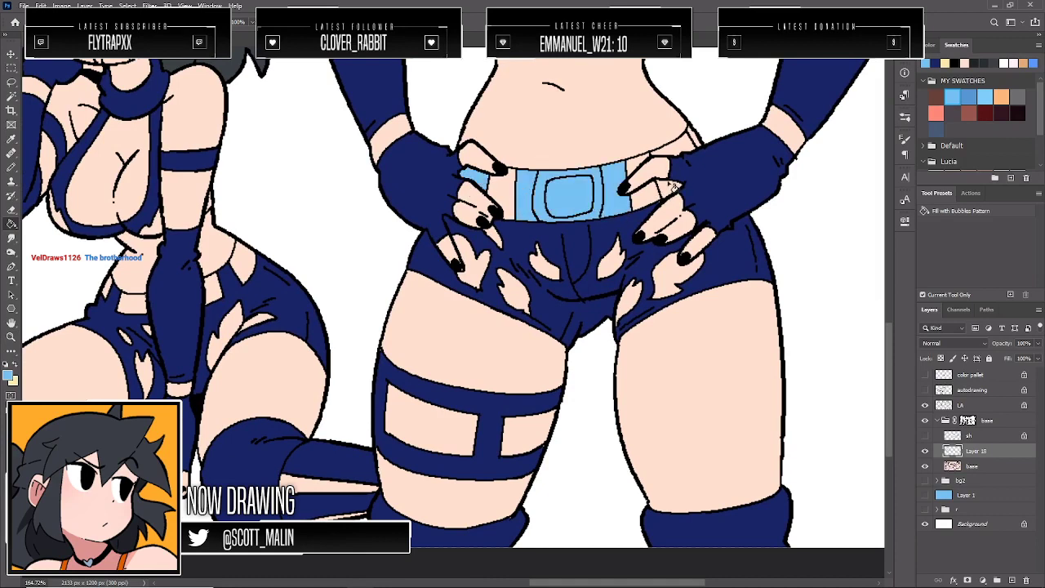
click(674, 193)
click(683, 155)
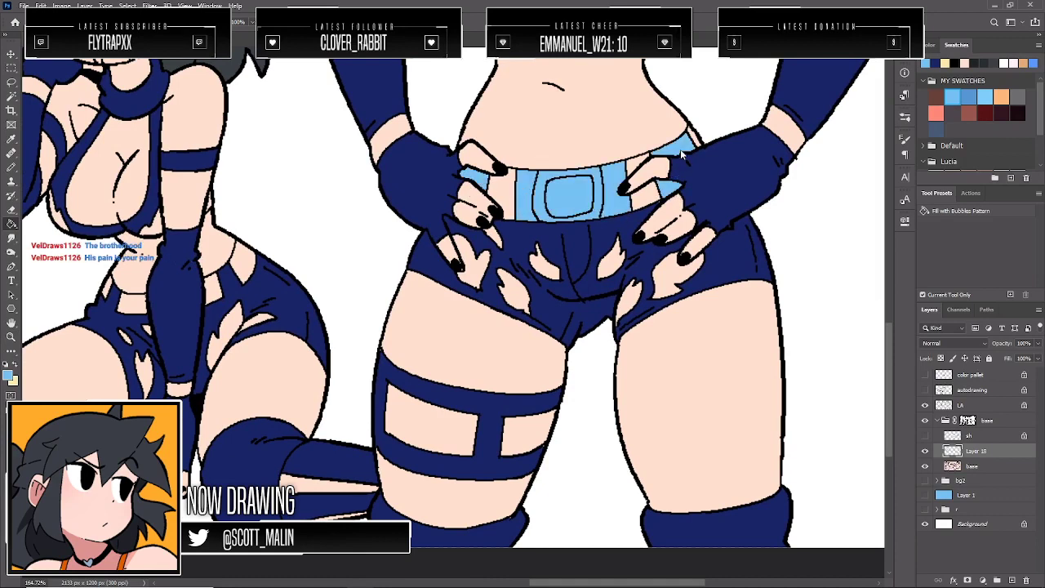
Fill the flame-shaped tears on the hands-on-hips figure's shorts with light blue
click(549, 272)
click(614, 263)
click(635, 295)
click(673, 290)
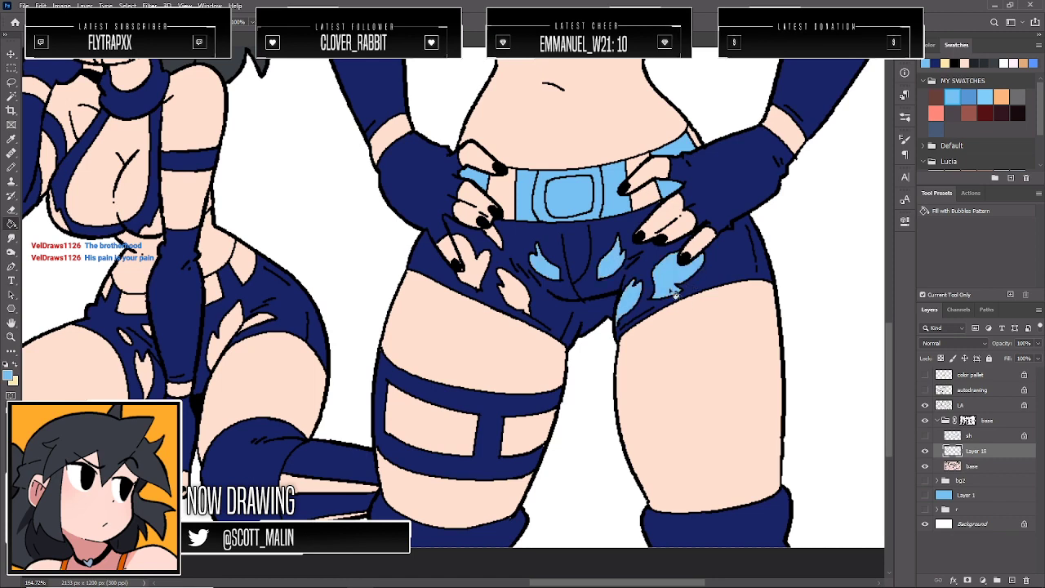
click(520, 296)
click(471, 265)
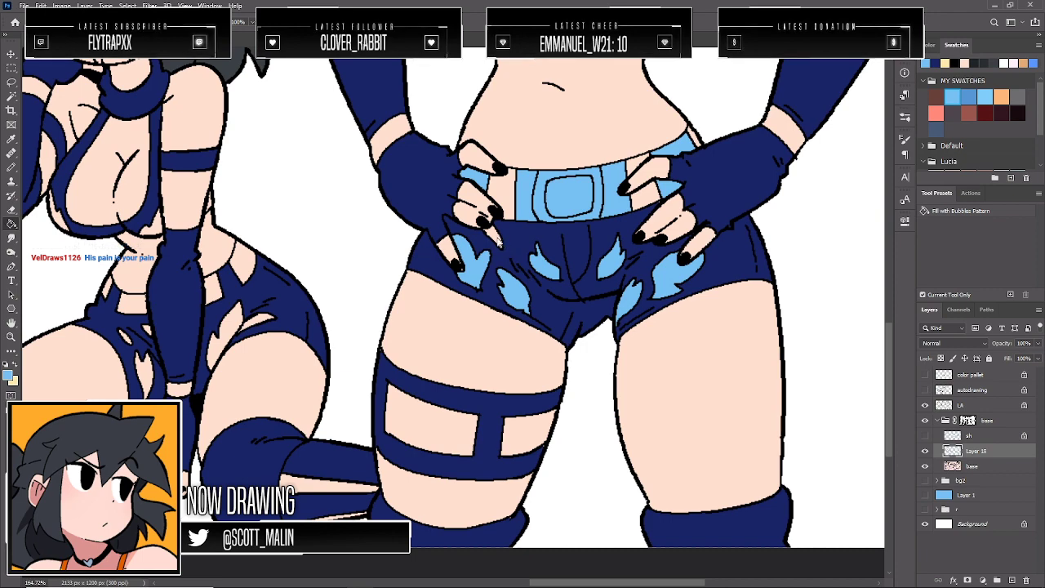
Fill the flame shapes and lower band of the hands-on-hips figure's top with light blue
scroll(729, 321, up, 5)
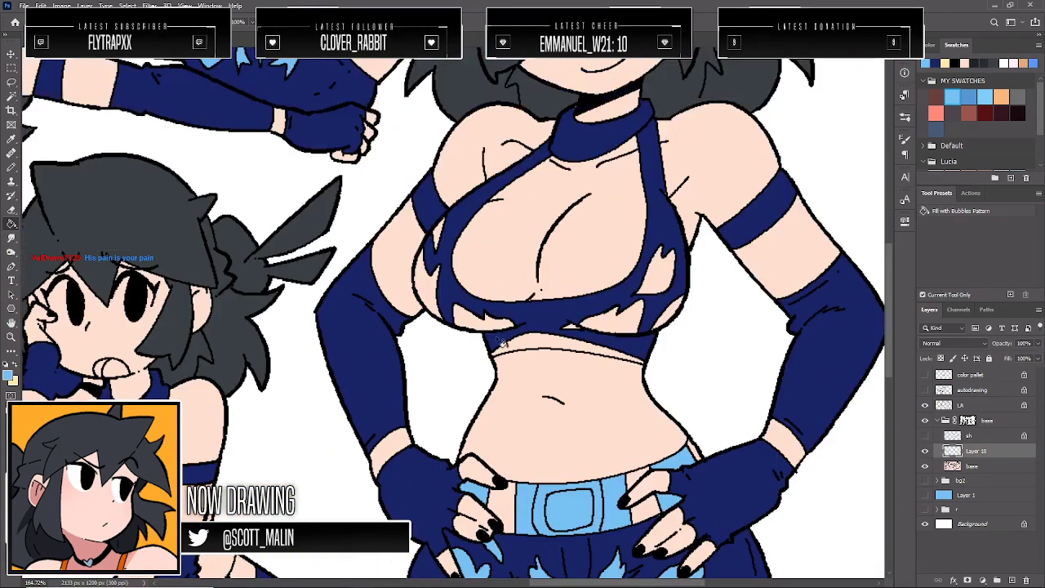
click(511, 338)
click(463, 318)
click(445, 263)
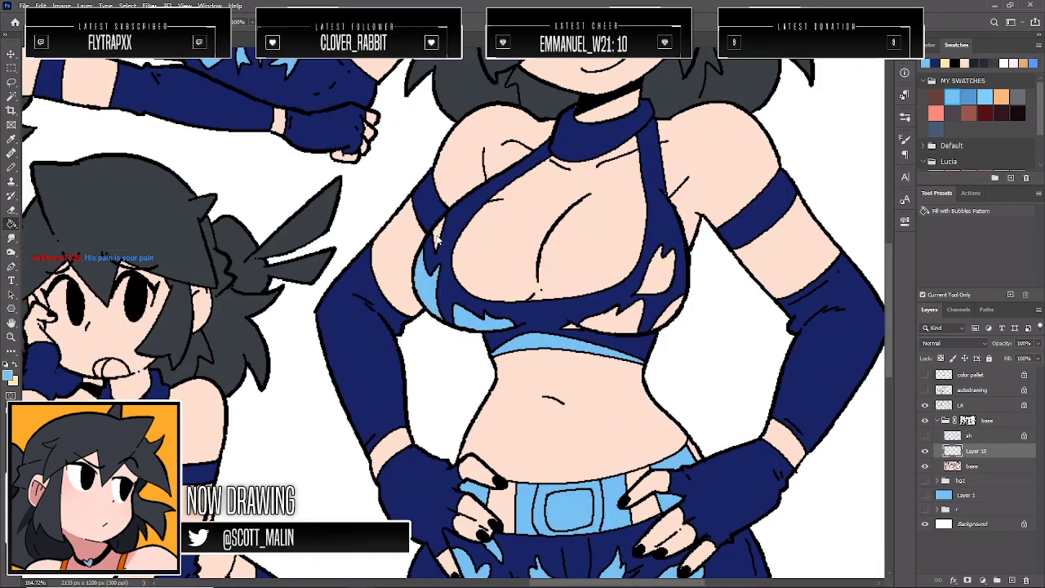
click(630, 314)
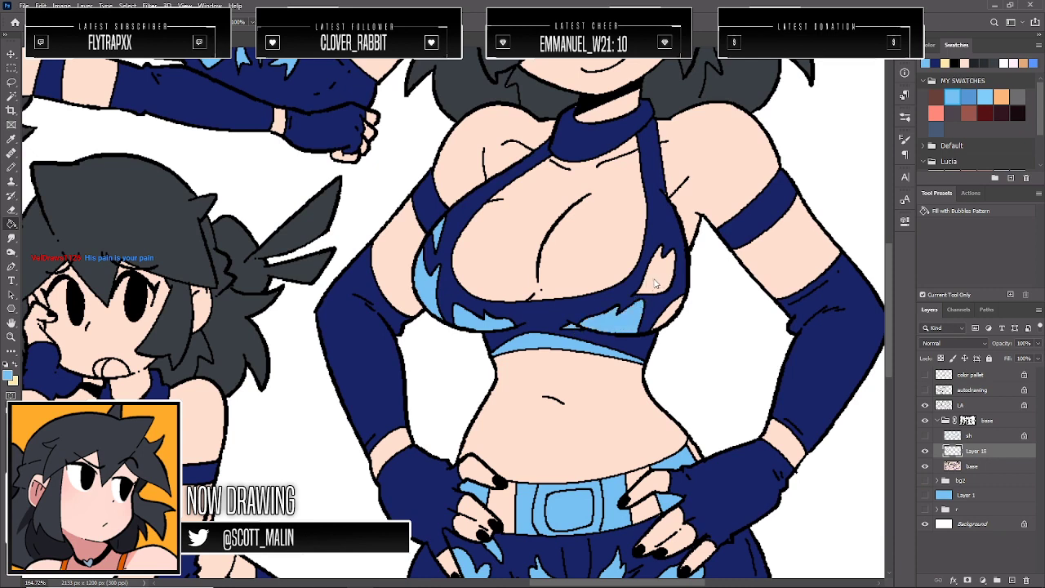
click(661, 276)
click(670, 317)
key(b)
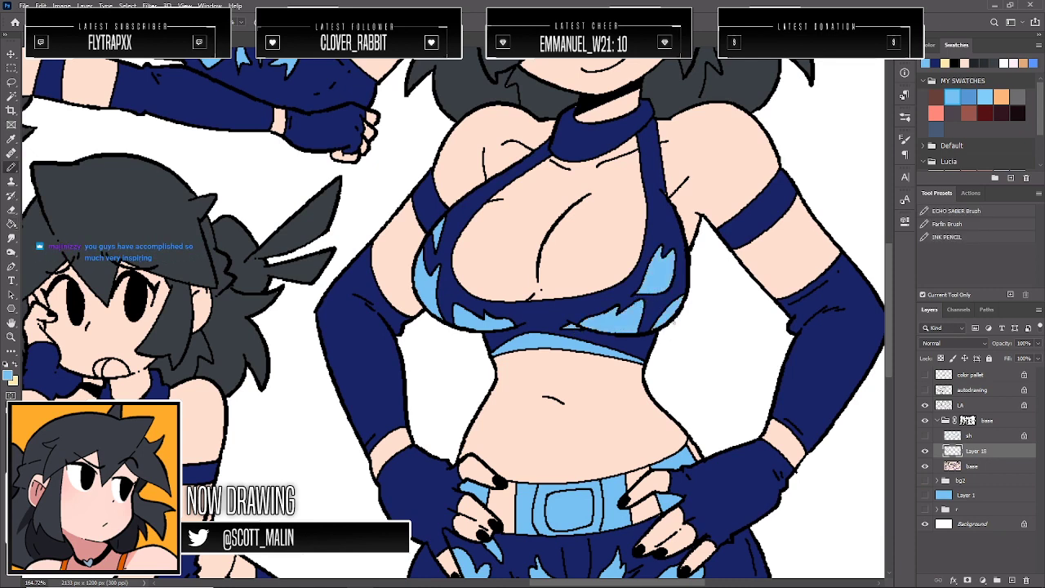
Sample the collar's navy, swap to the pale yellow background colour and recolour all light blue accents on Layer 10 with it
scroll(625, 237, up, 5)
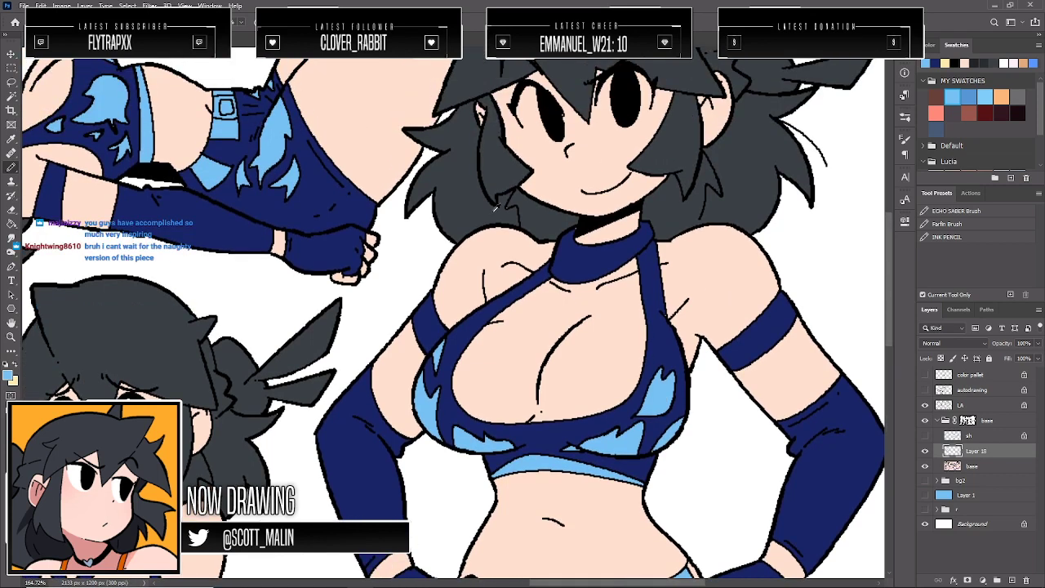
alt+click(513, 207)
alt+click(575, 239)
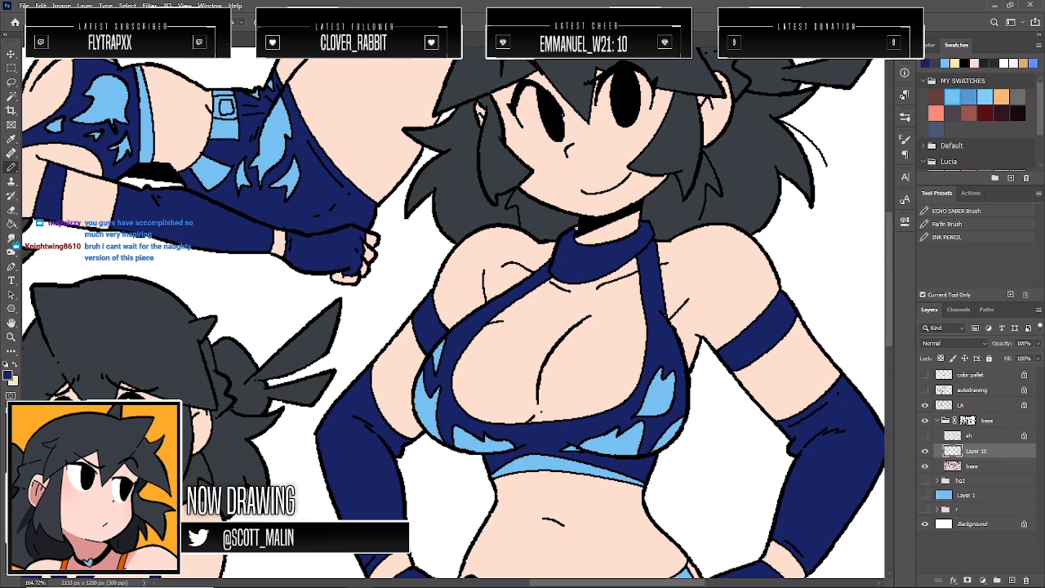
key(g)
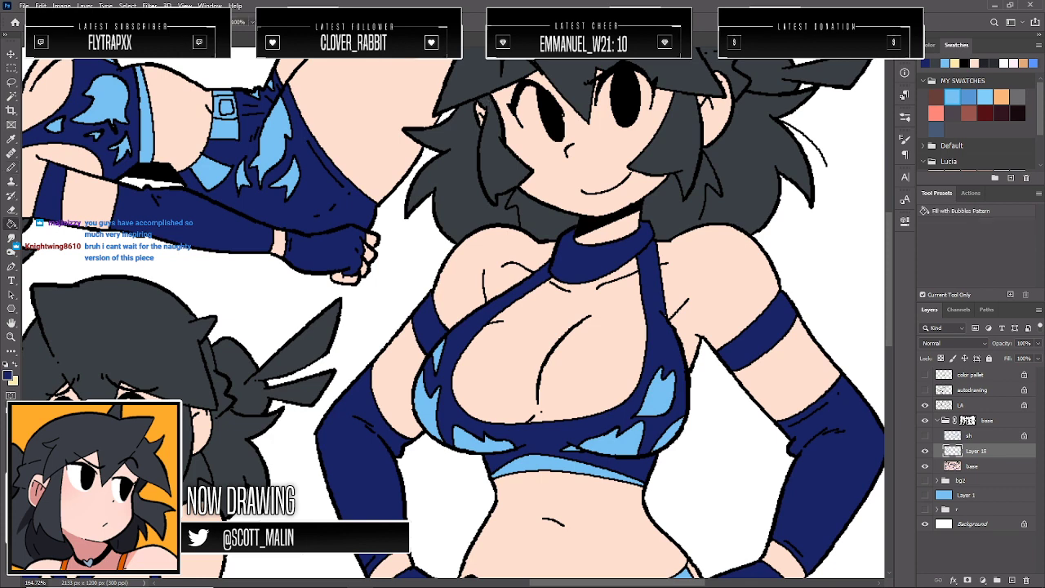
key(x)
click(467, 437)
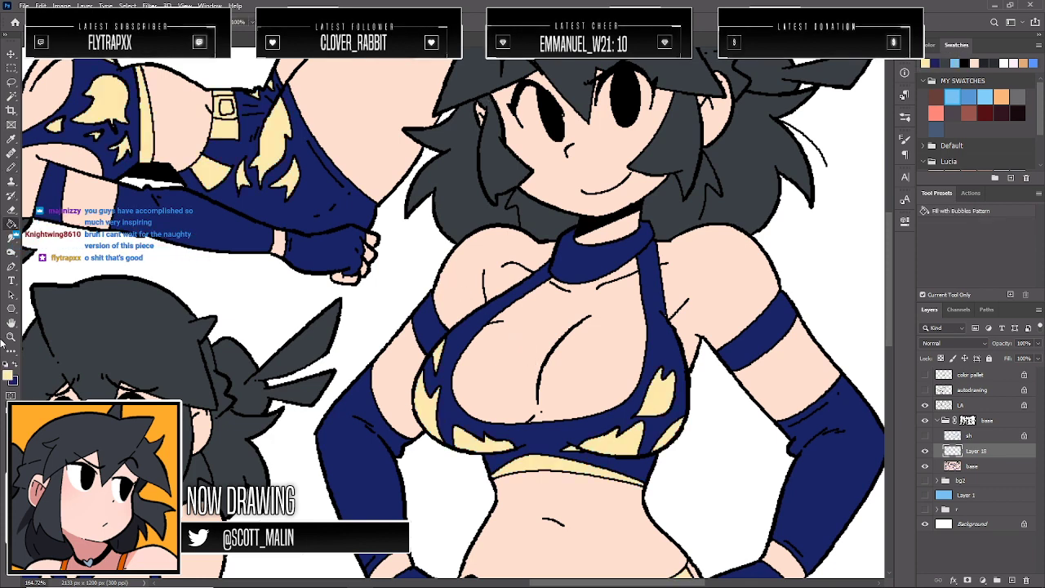
Merge Layer 10 down into the base layer
click(11, 336)
drag(653, 253, 539, 260)
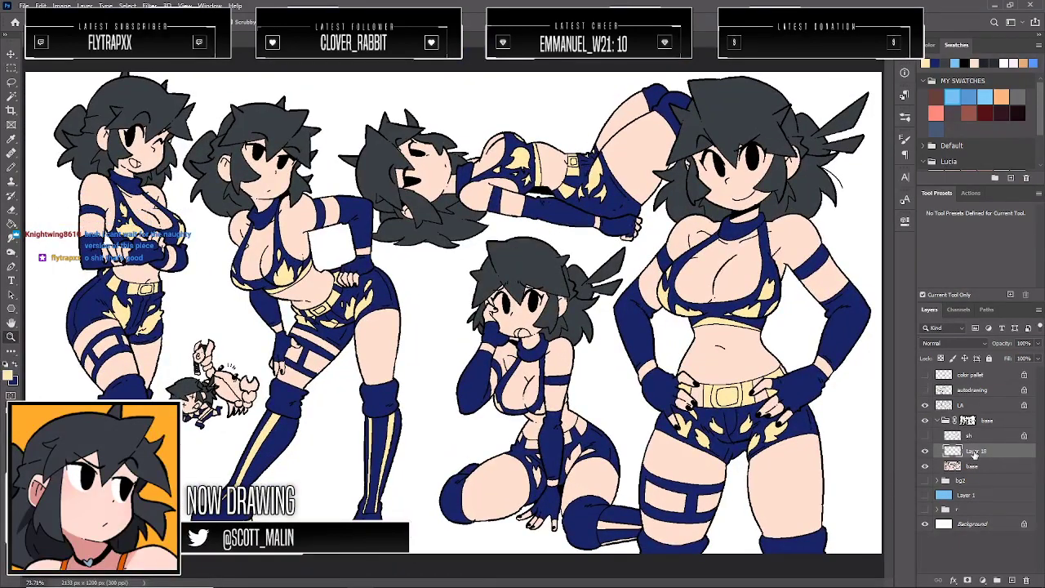
right_click(974, 456)
click(865, 316)
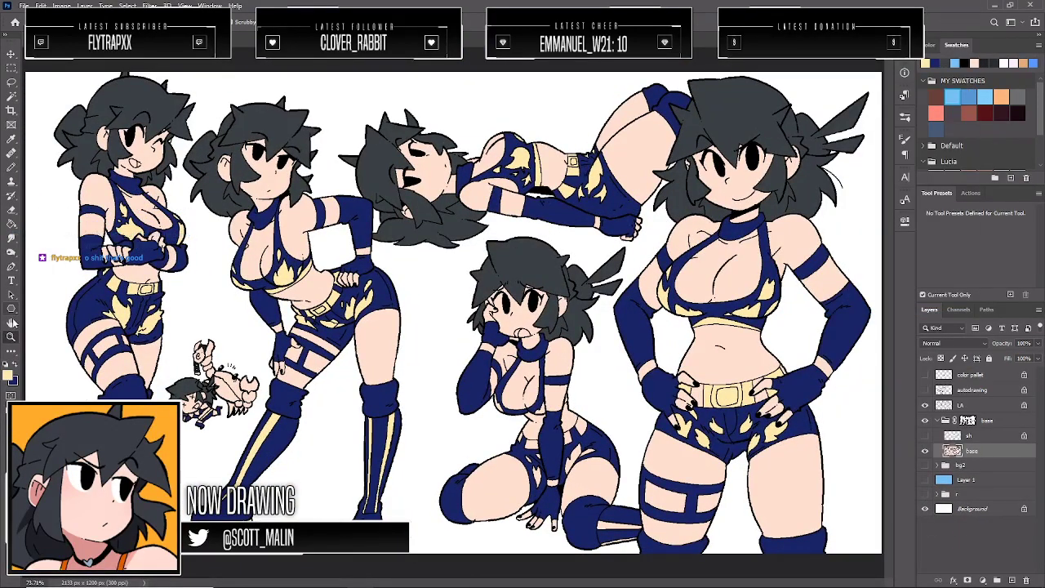
Recolour the plate of the belt held by the crab to orange with Hue/Saturation: hue +27, saturation +100, lightness -28
alt+click(373, 326)
drag(214, 386, 266, 420)
click(12, 95)
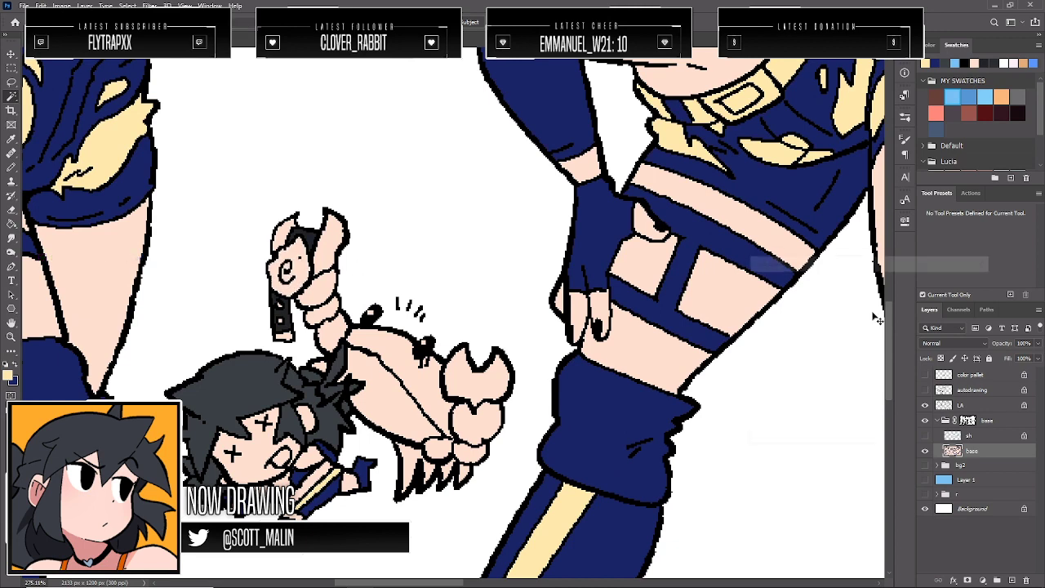
key(ctrl+u)
mouse_move(843, 391)
mouse_down()
mouse_move(829, 390)
mouse_move(933, 359)
mouse_move(830, 390)
mouse_up()
drag(880, 338, 859, 338)
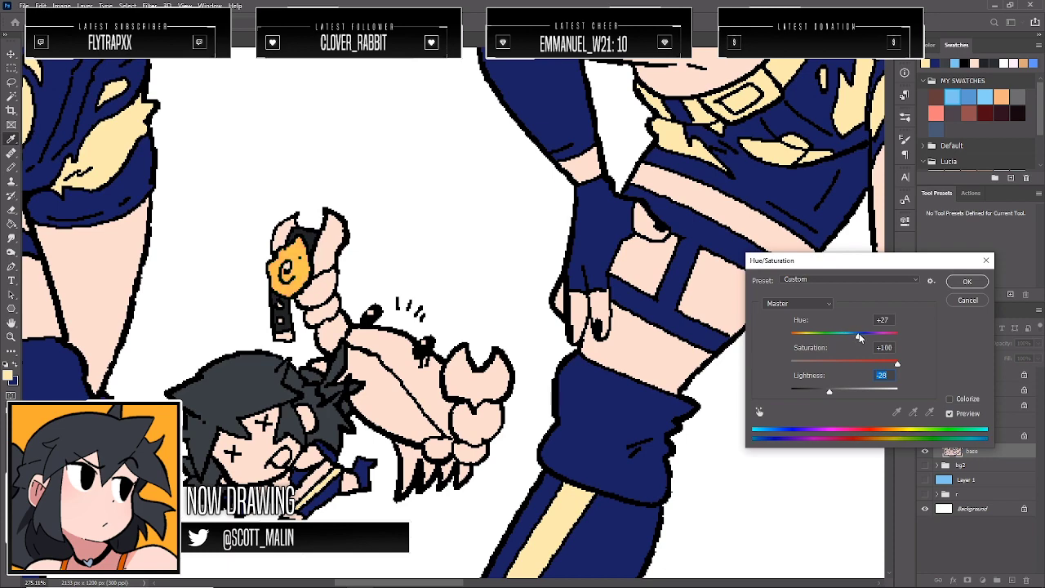
click(967, 281)
Sample the plate's orange and fill the tip and studs of the crab's belt strap with it
click(236, 309)
key(b)
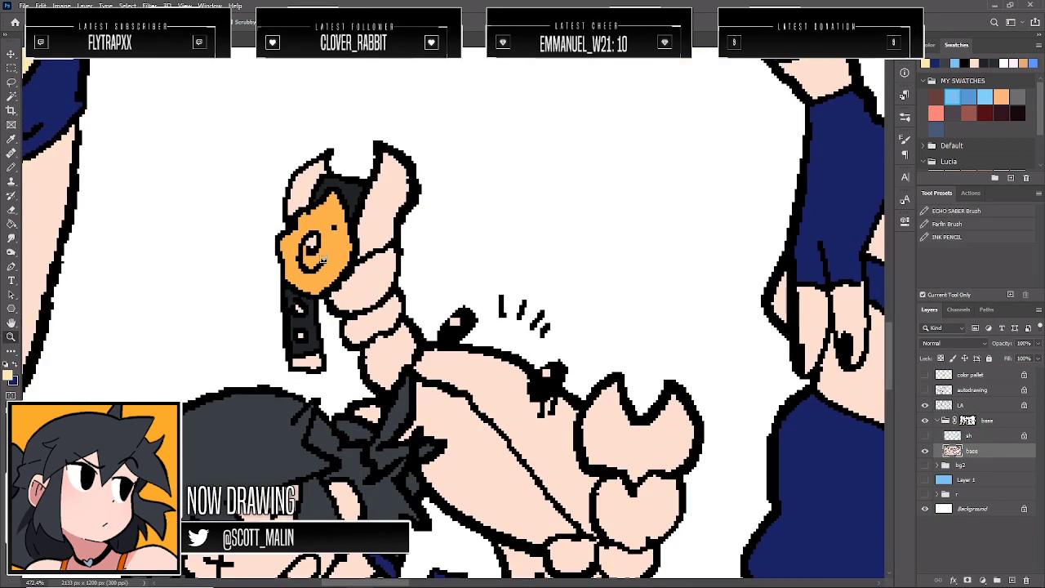
key(g)
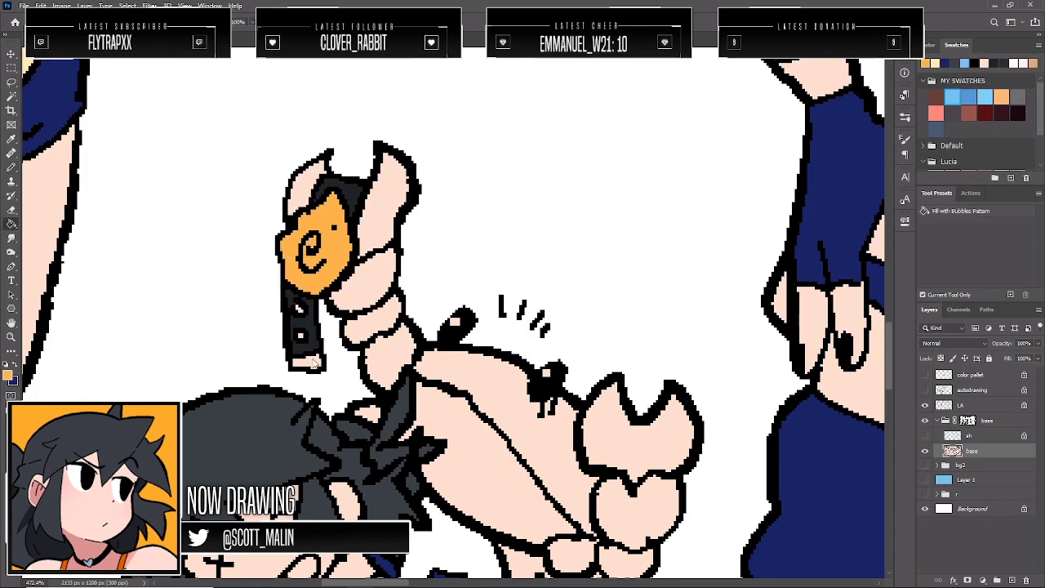
click(321, 360)
key(ctrl+z)
click(308, 360)
click(307, 342)
key(b)
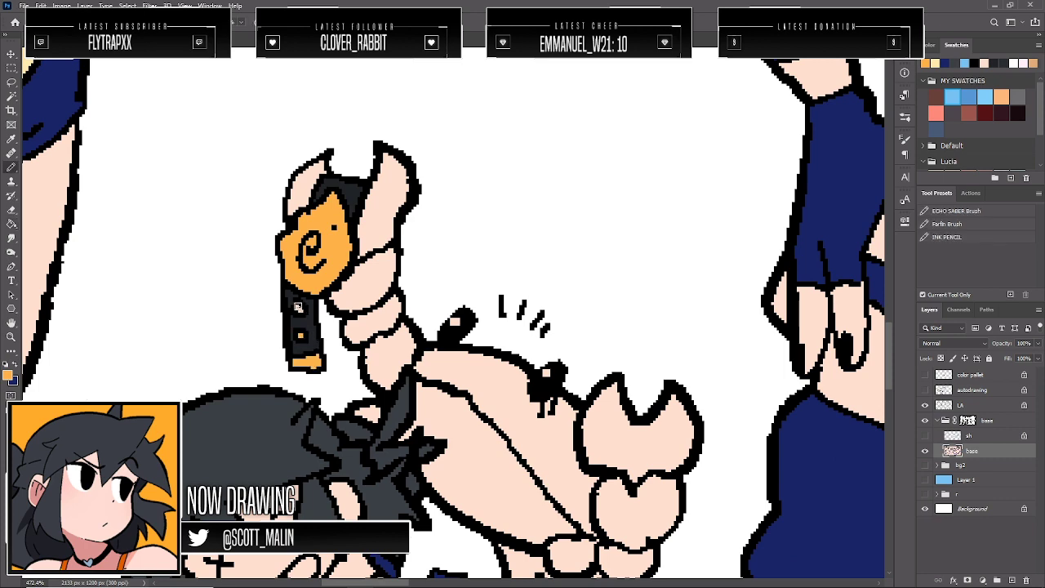
Colour the crab's body, claws and legs with the Lucia red swatch and fill its underside with light salmon
click(10, 336)
drag(327, 233, 311, 198)
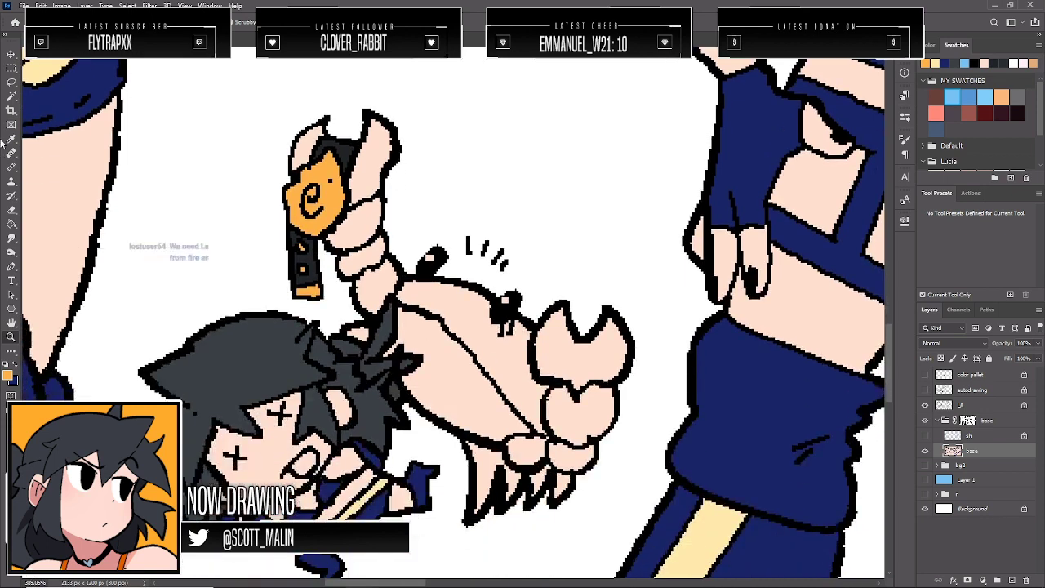
click(12, 96)
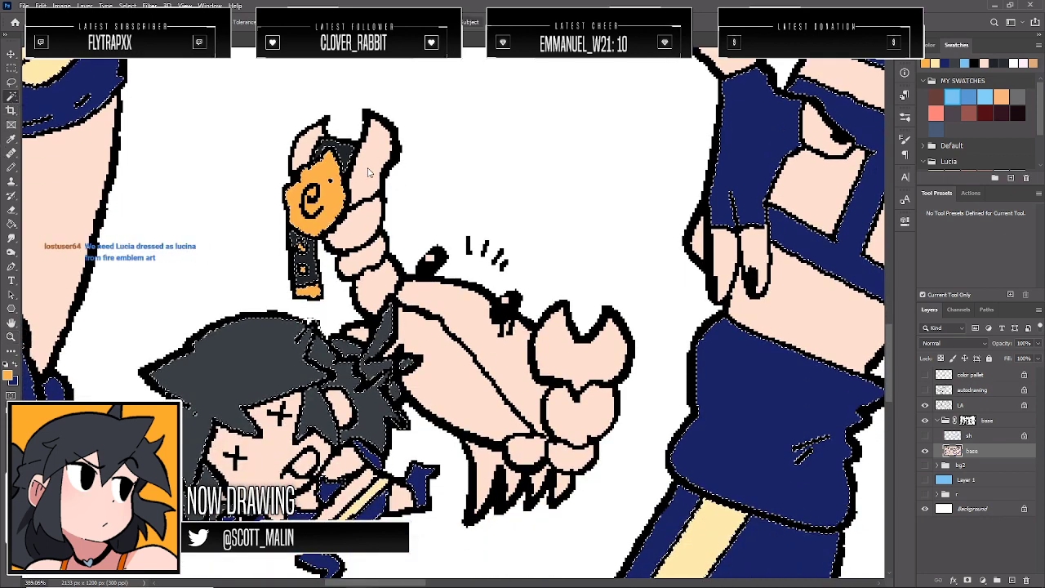
key(b)
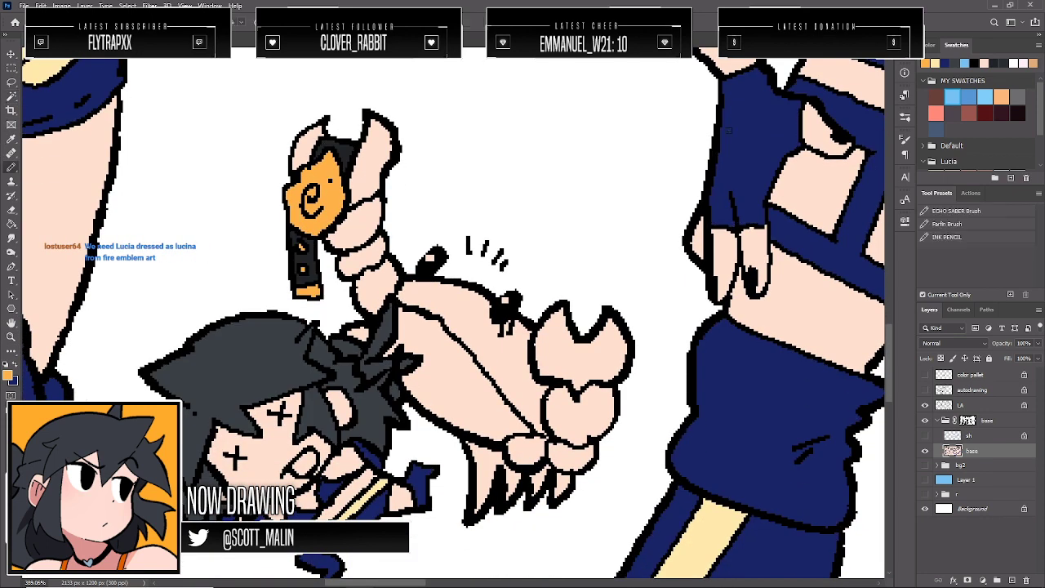
scroll(986, 113, down, 2)
click(1002, 162)
key(x)
click(1017, 162)
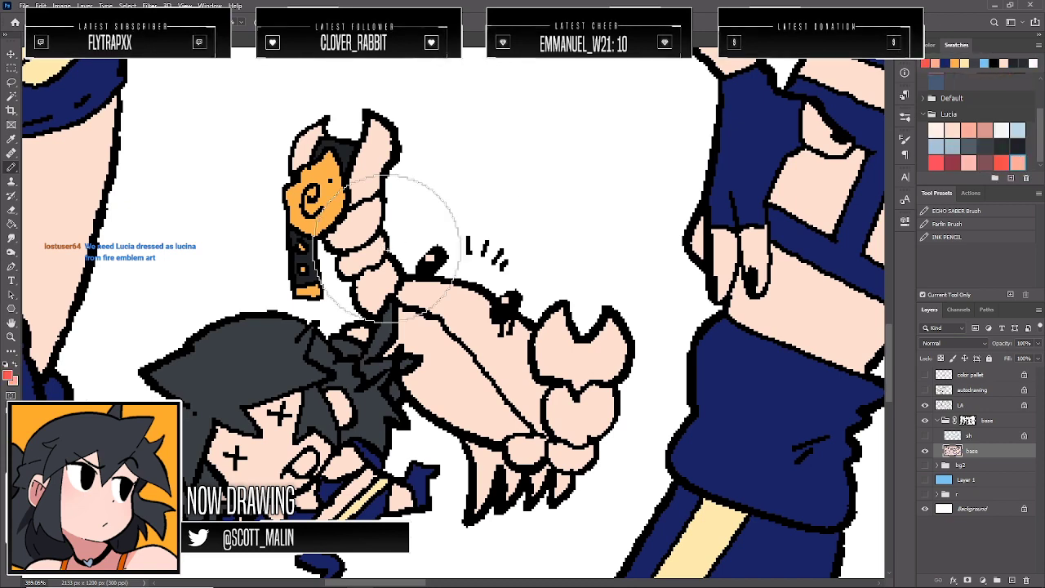
mouse_move(390, 259)
mouse_down()
mouse_move(327, 151)
mouse_move(461, 335)
mouse_move(502, 362)
mouse_move(526, 400)
mouse_move(530, 478)
mouse_move(581, 308)
mouse_up()
key(g)
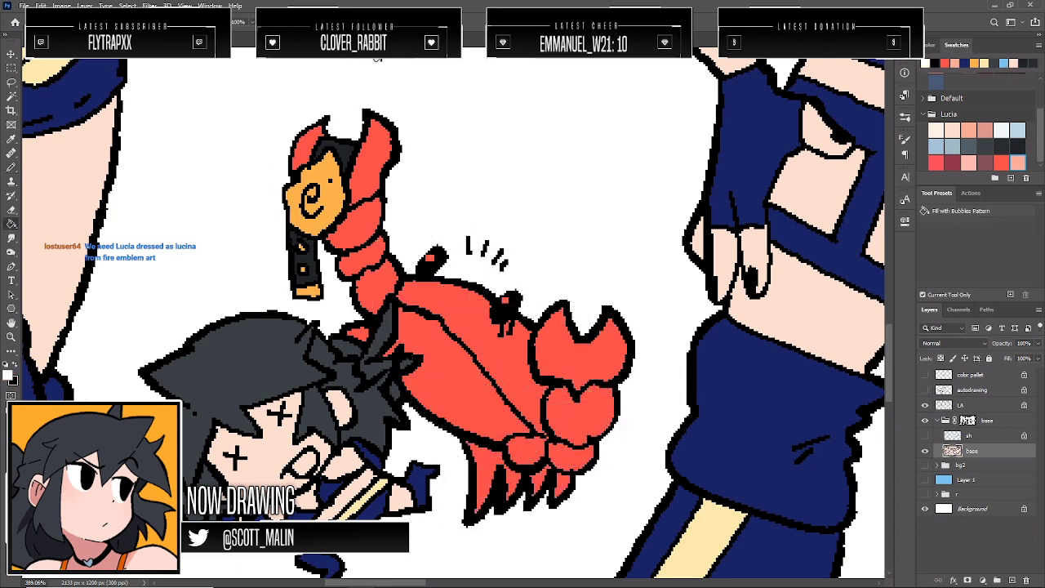
click(1018, 163)
click(474, 414)
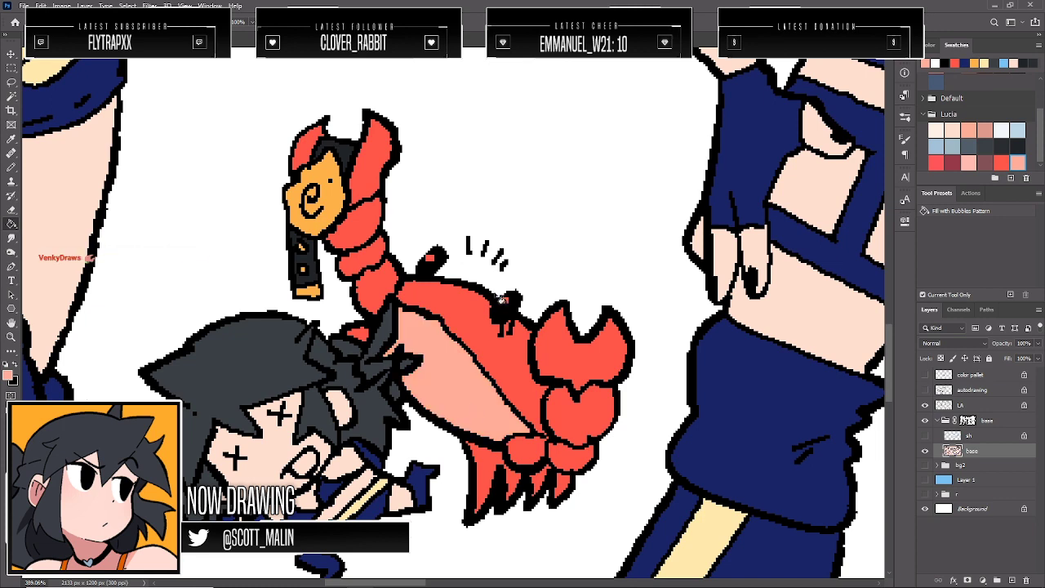
Sample white and paint the highlights in both of the crab's eyes with a much smaller brush
alt+click(508, 293)
key(b)
key(bracketleft)
key(bracketleft)
key(bracketleft)
key(bracketleft)
key(bracketleft)
key(bracketleft)
key(bracketleft)
key(bracketleft)
key(bracketleft)
key(bracketleft)
key(bracketleft)
key(bracketleft)
key(bracketleft)
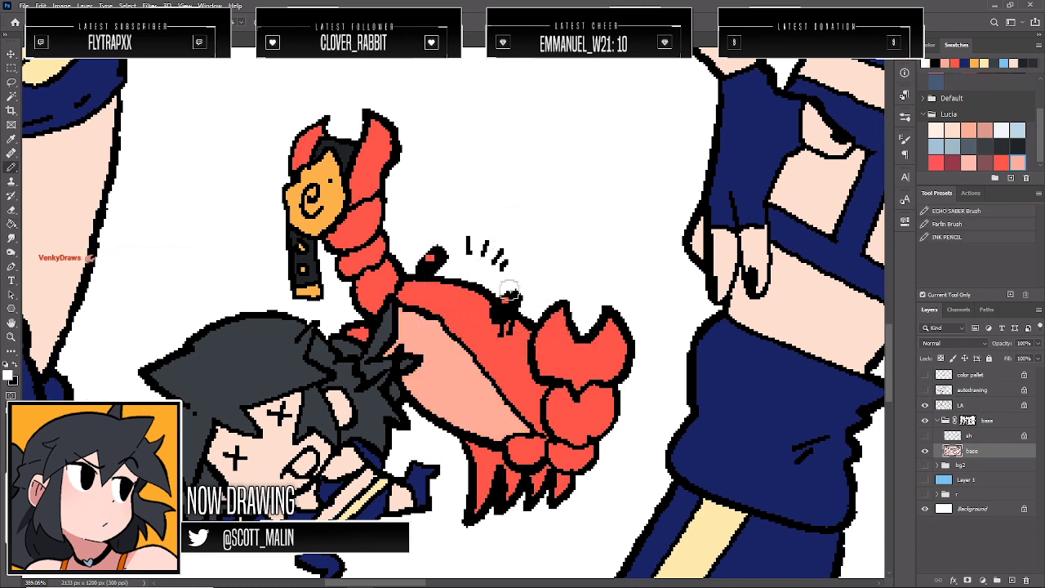
click(507, 295)
click(431, 256)
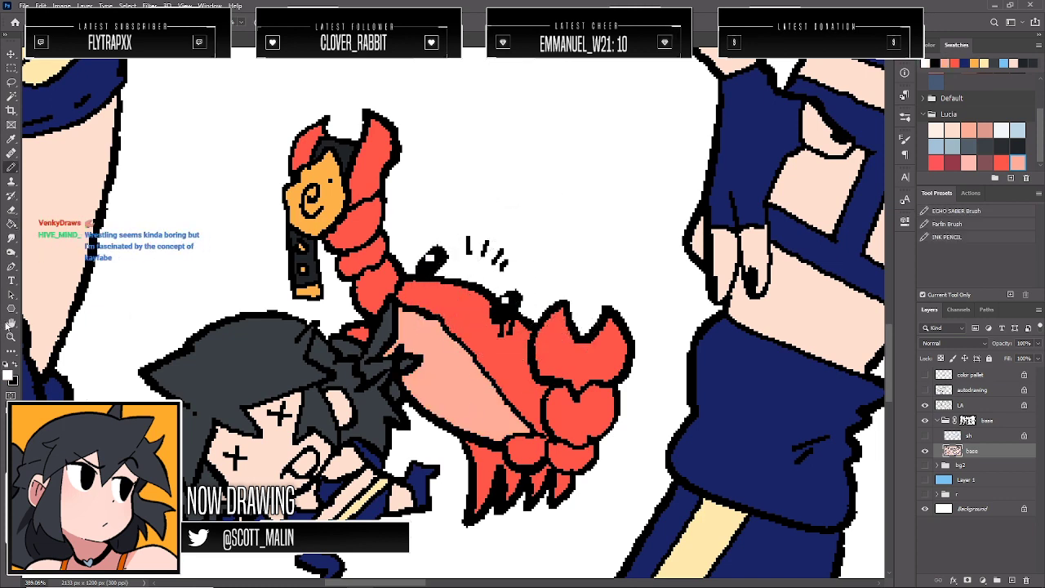
Fill the open mouth of the small figure beside the crab with light pink and save the document
click(11, 336)
click(969, 162)
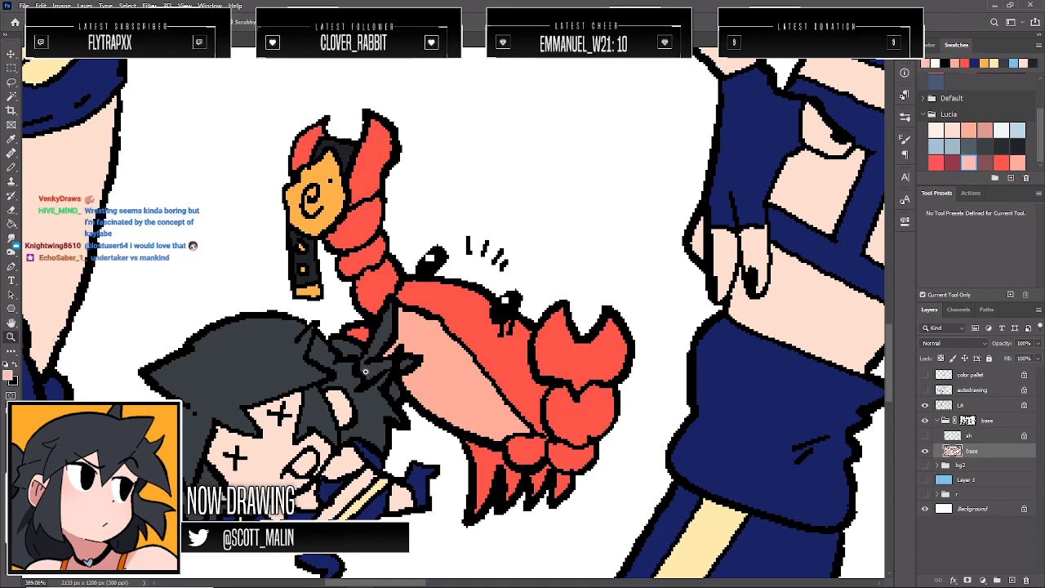
key(g)
click(304, 476)
click(10, 337)
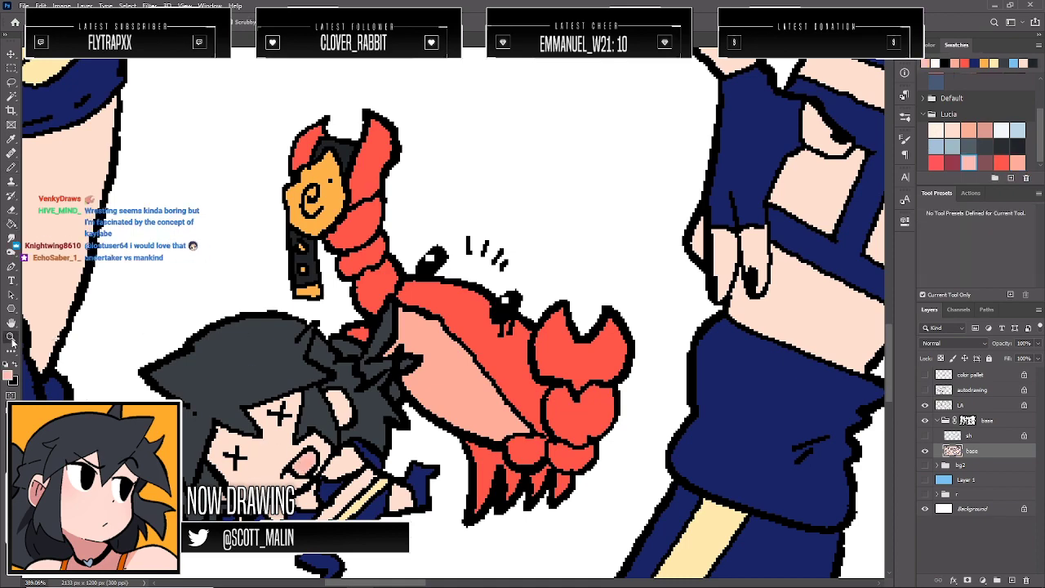
drag(397, 301, 318, 301)
drag(555, 293, 495, 292)
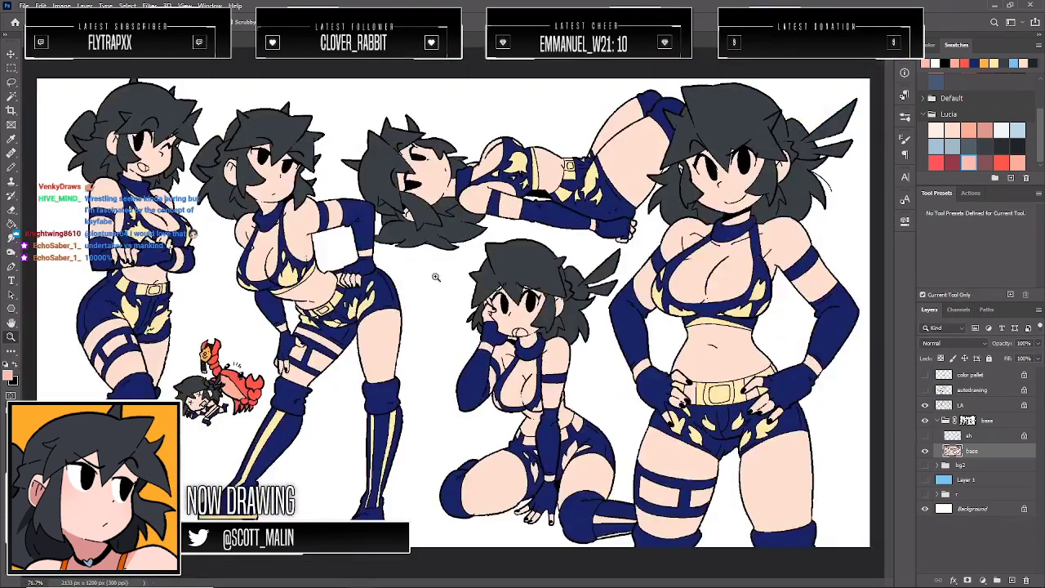
drag(312, 277, 322, 301)
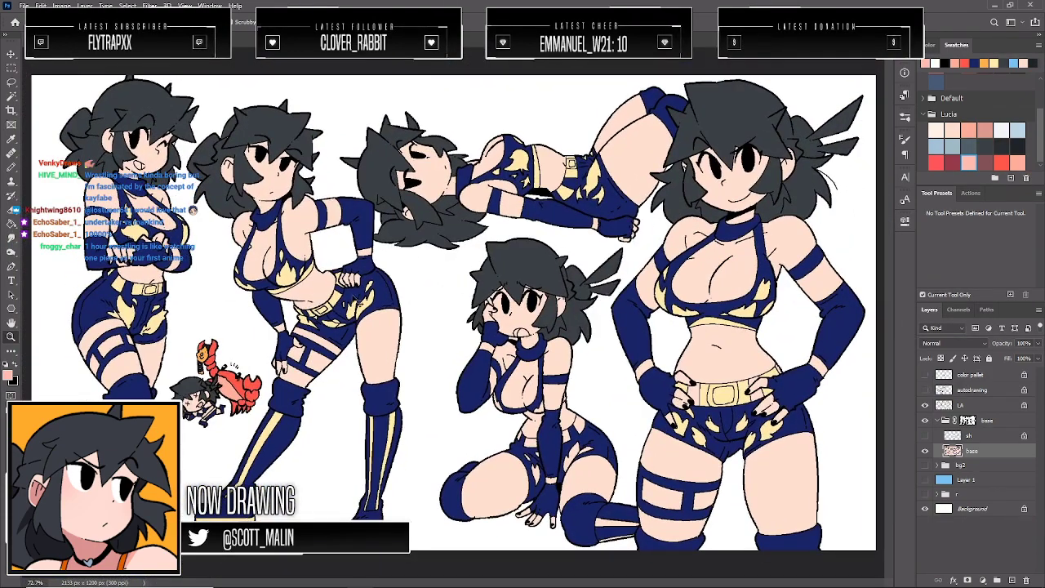
key(ctrl+s)
Sample navy and fill the skin-coloured gaps beside the hands-on-hips figure's belt with it
drag(596, 511, 613, 520)
drag(662, 472, 679, 473)
key(g)
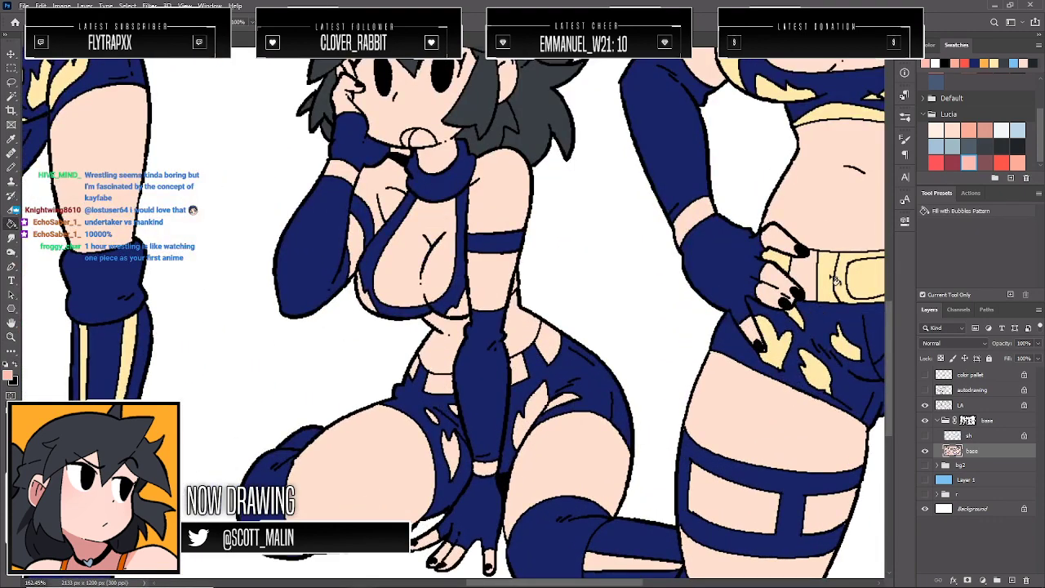
alt+click(826, 307)
click(806, 276)
drag(481, 582, 536, 582)
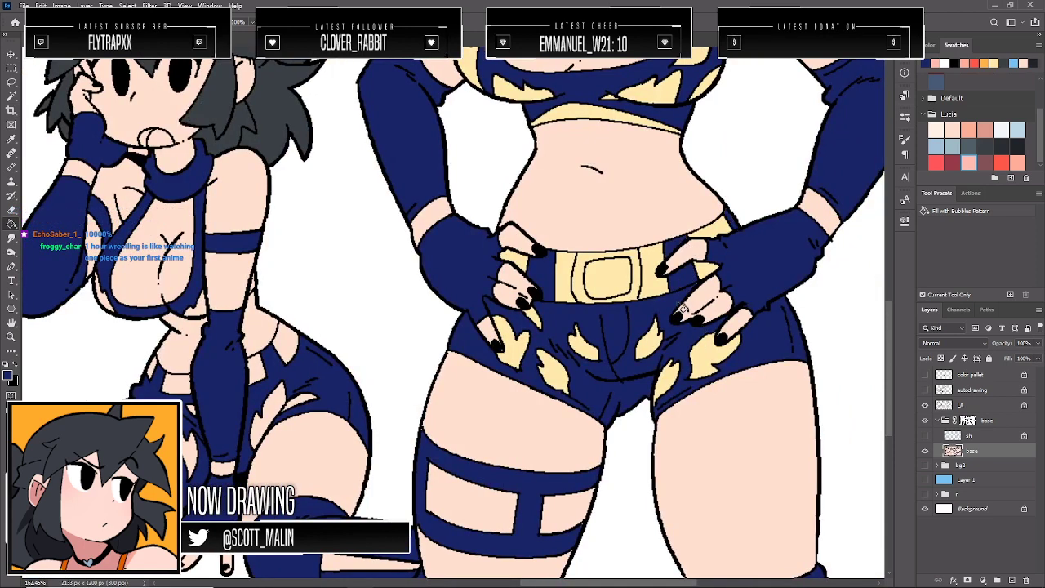
key(b)
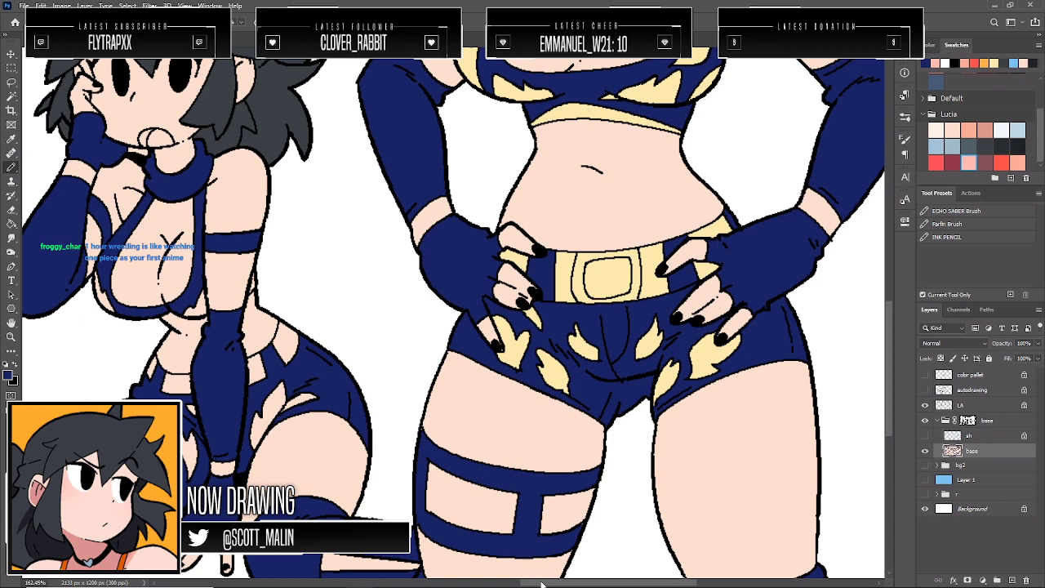
Sample the pale yellow and fill the kneeling figure's belt, shorts flames and boot stripes with it
drag(541, 583, 505, 583)
key(g)
alt+click(690, 338)
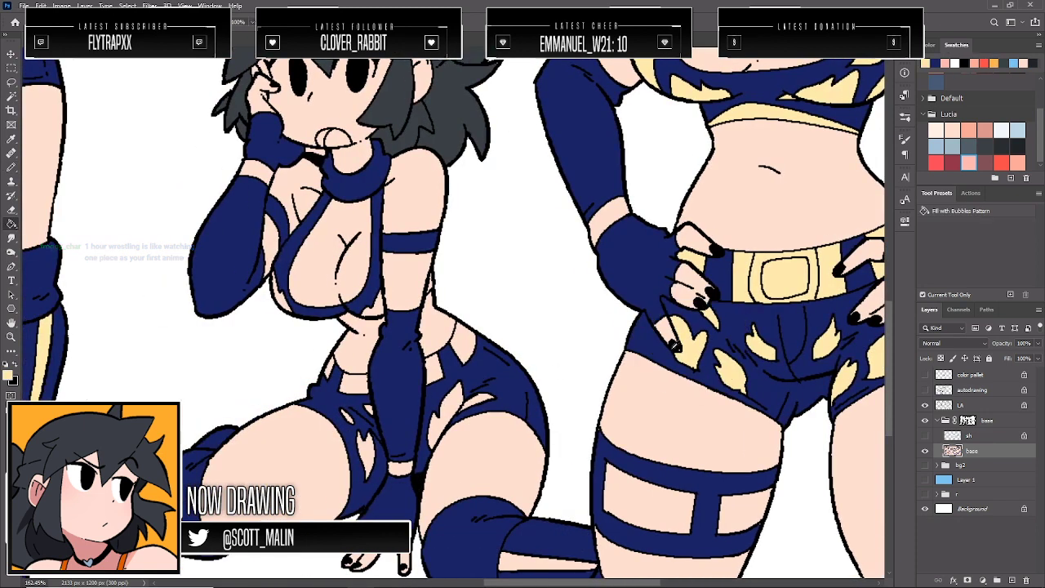
click(433, 374)
click(462, 354)
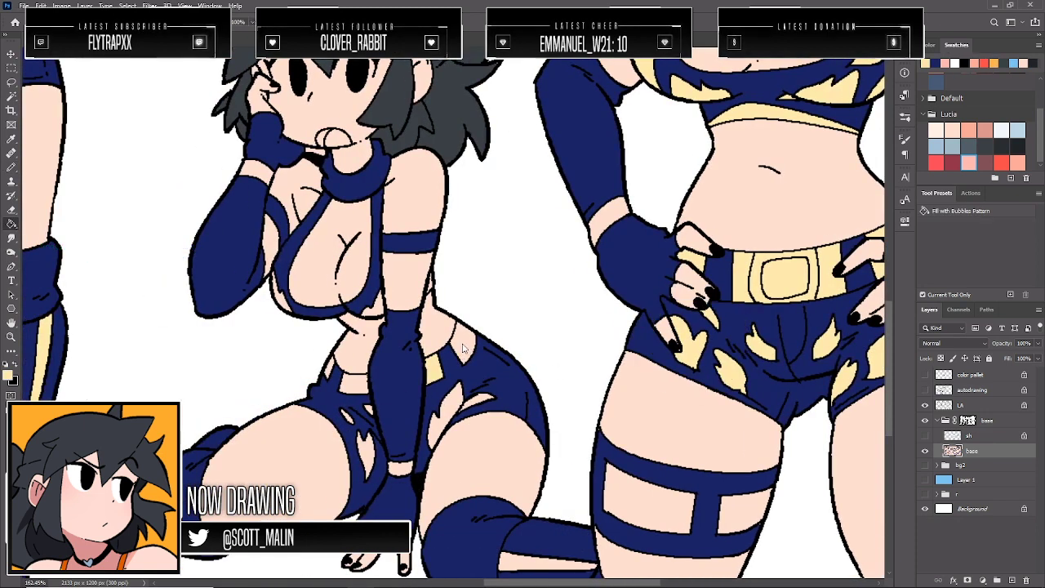
click(371, 454)
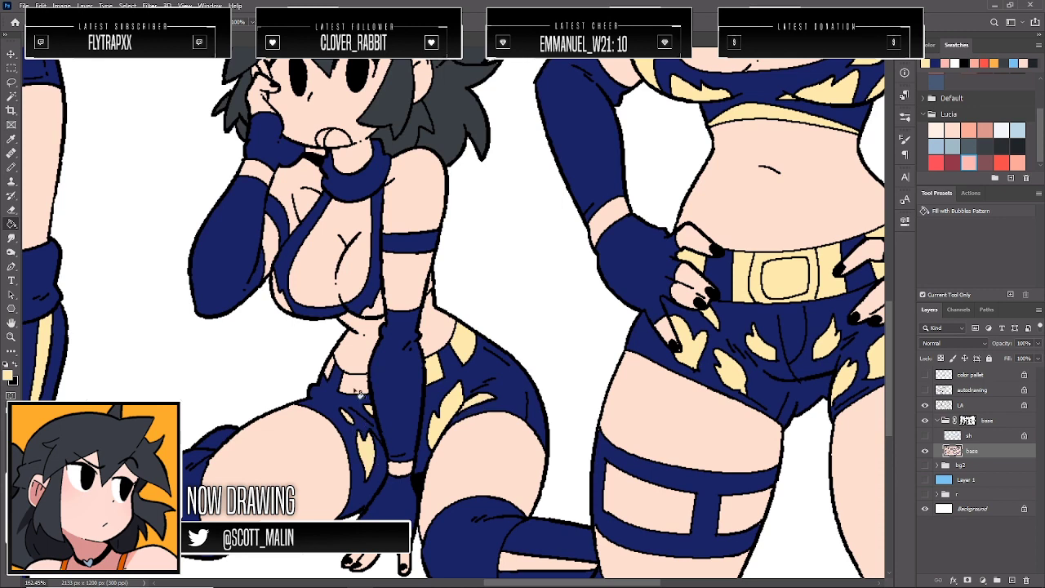
scroll(493, 507, down, 2)
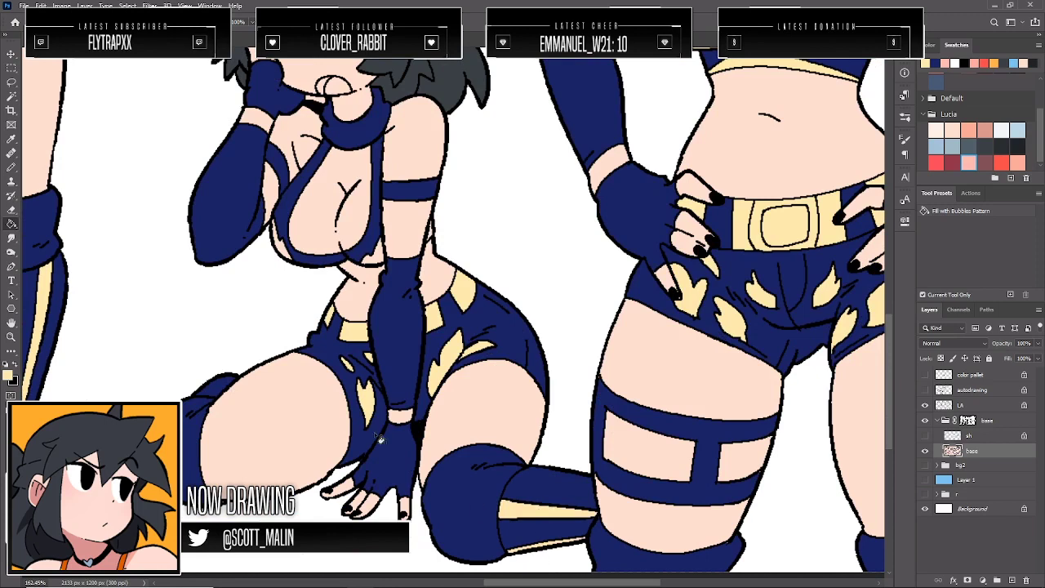
Fill the flame accents at the lower edge of the kneeling figure's top with pale yellow
scroll(329, 319, up, 2)
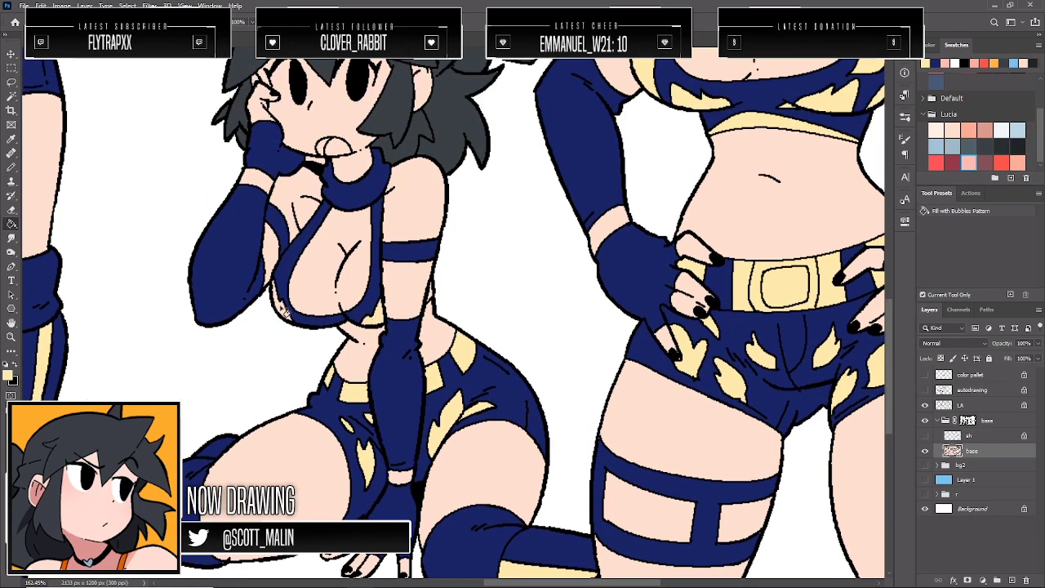
click(286, 311)
key(b)
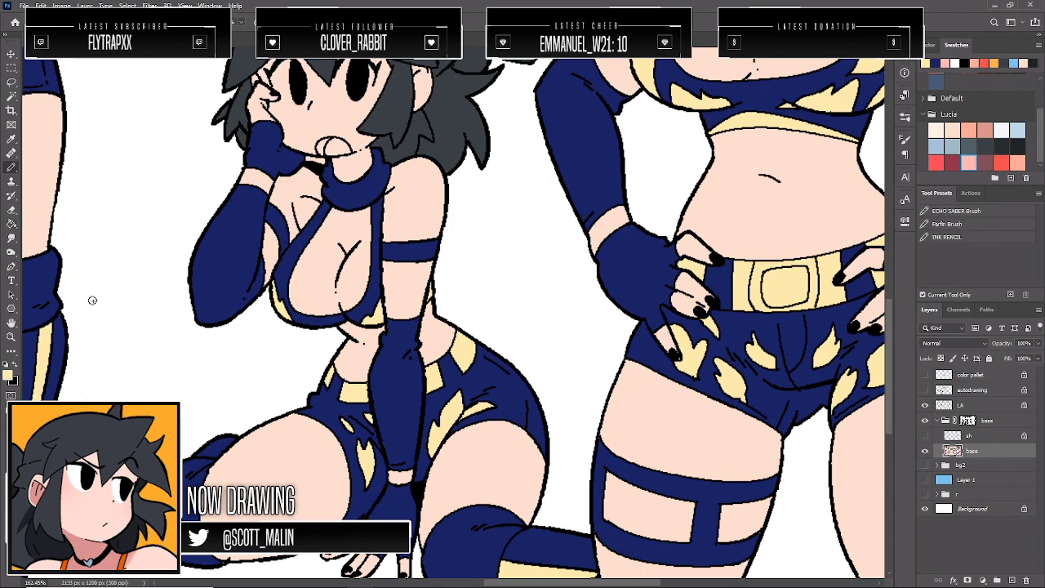
click(10, 336)
drag(433, 288, 335, 287)
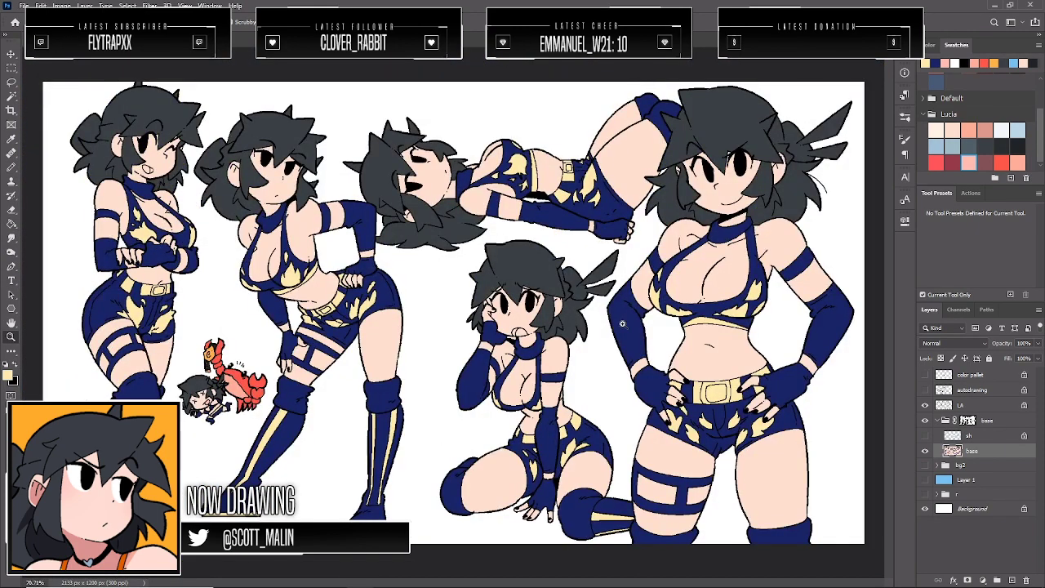
key(ctrl+0)
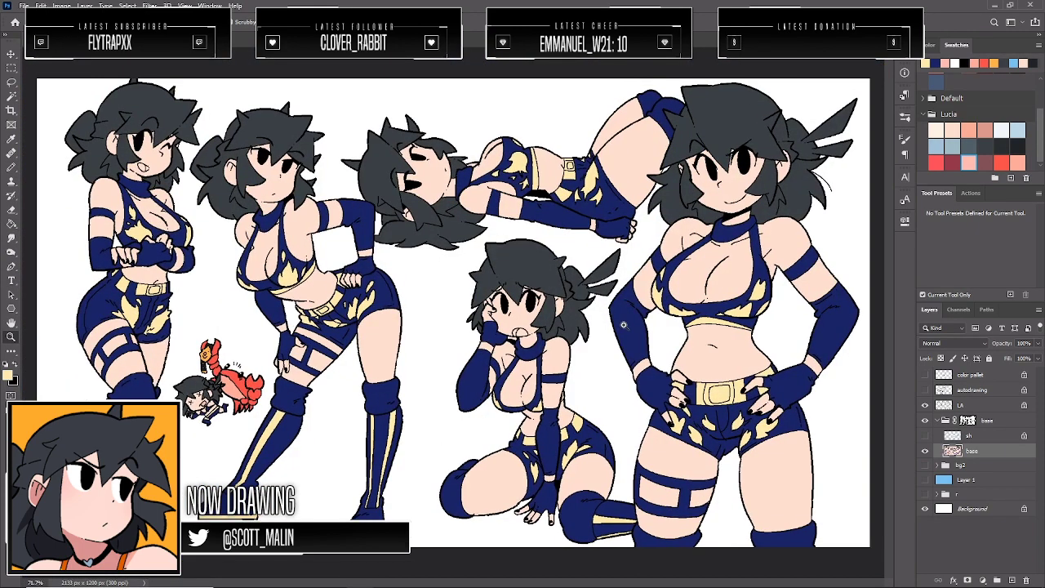
Show the color pallet layer and try painting its brighter blues as highlights on the arms-crossed figure's shorts
click(80, 293)
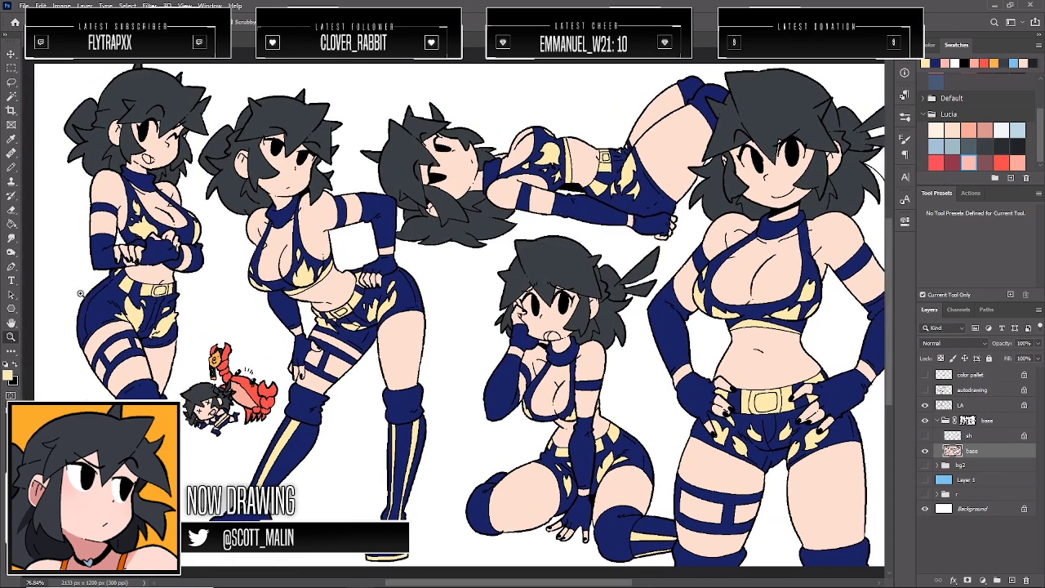
click(12, 96)
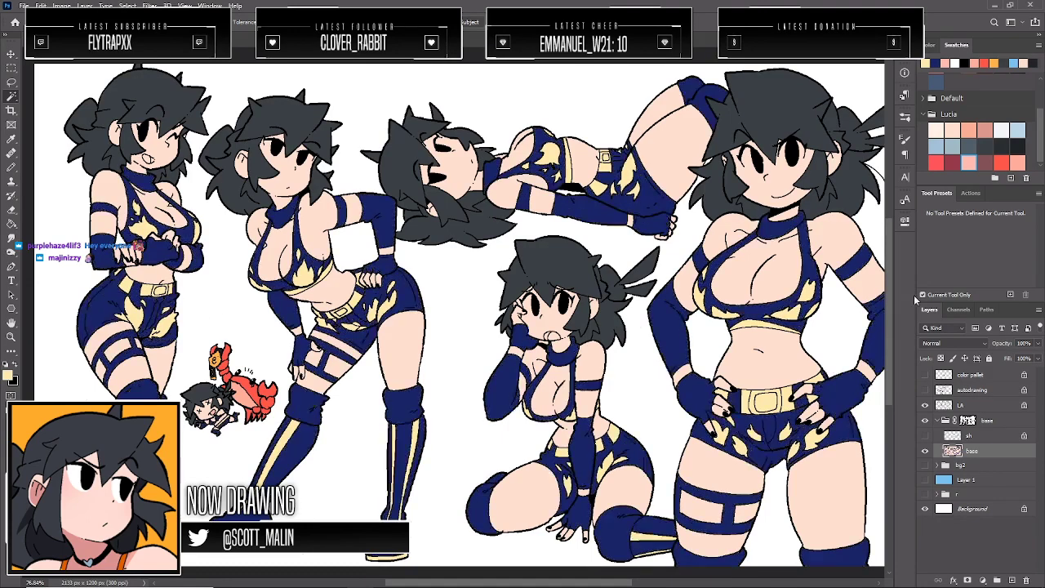
key(b)
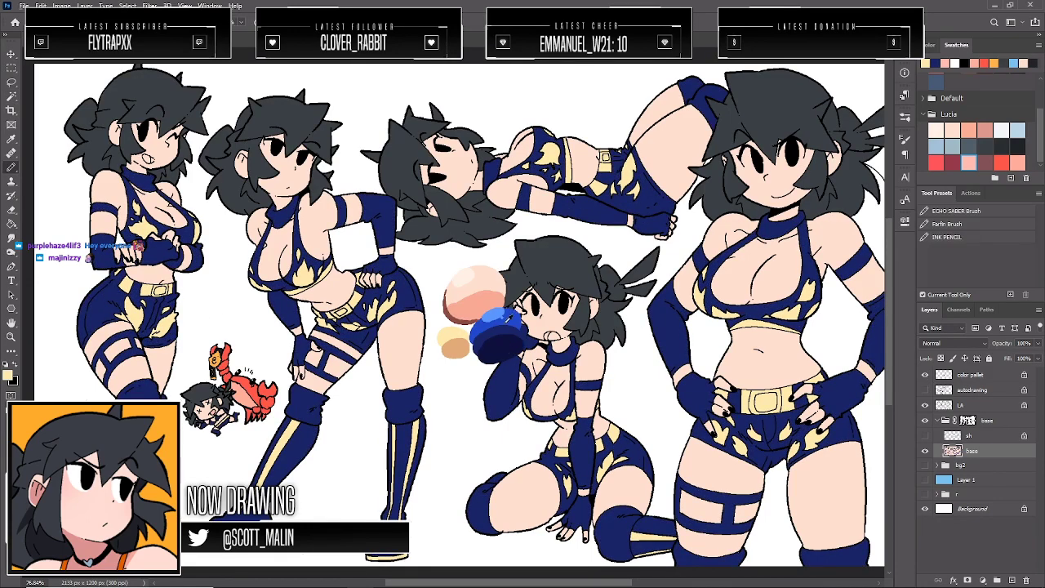
alt+click(510, 320)
mouse_move(98, 286)
mouse_down()
mouse_move(113, 278)
mouse_move(87, 311)
mouse_move(91, 348)
mouse_move(94, 272)
mouse_move(84, 309)
mouse_move(97, 296)
mouse_up()
alt+click(496, 326)
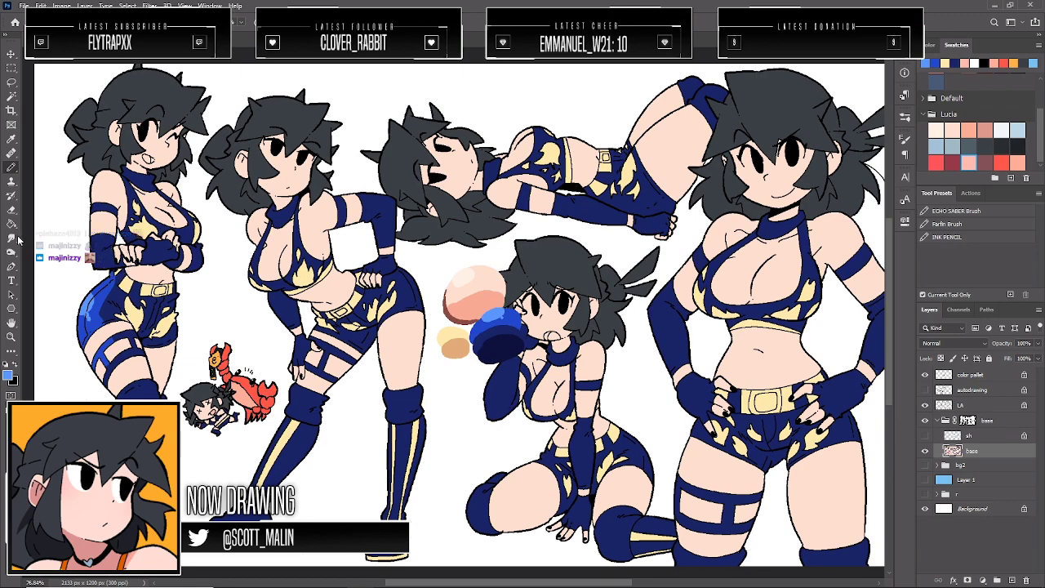
click(11, 336)
drag(326, 288, 292, 299)
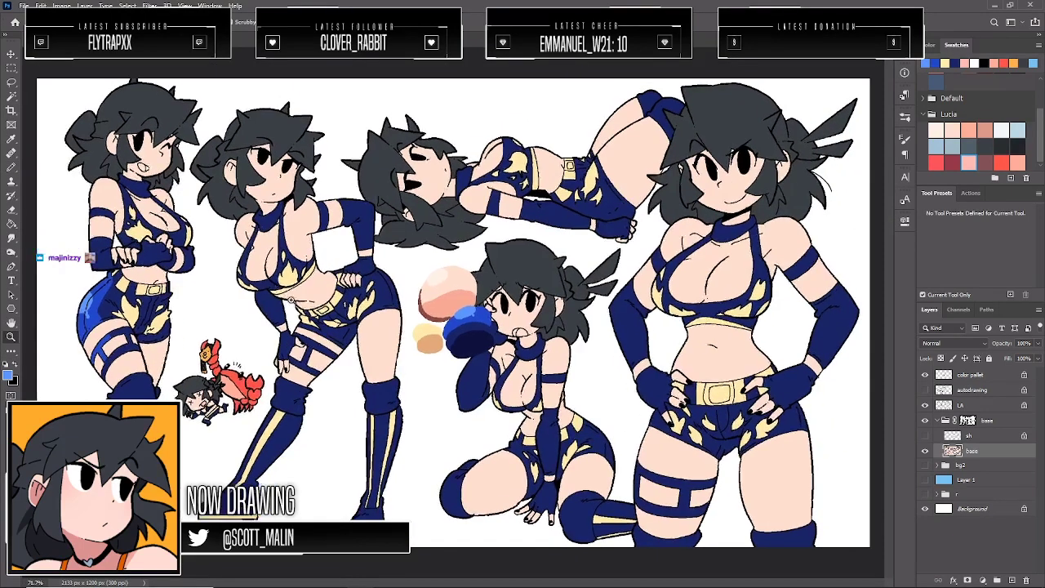
Undo the blue highlight strokes on the shorts and hide the color pallet layer
key(ctrl+z)
key(ctrl+z)
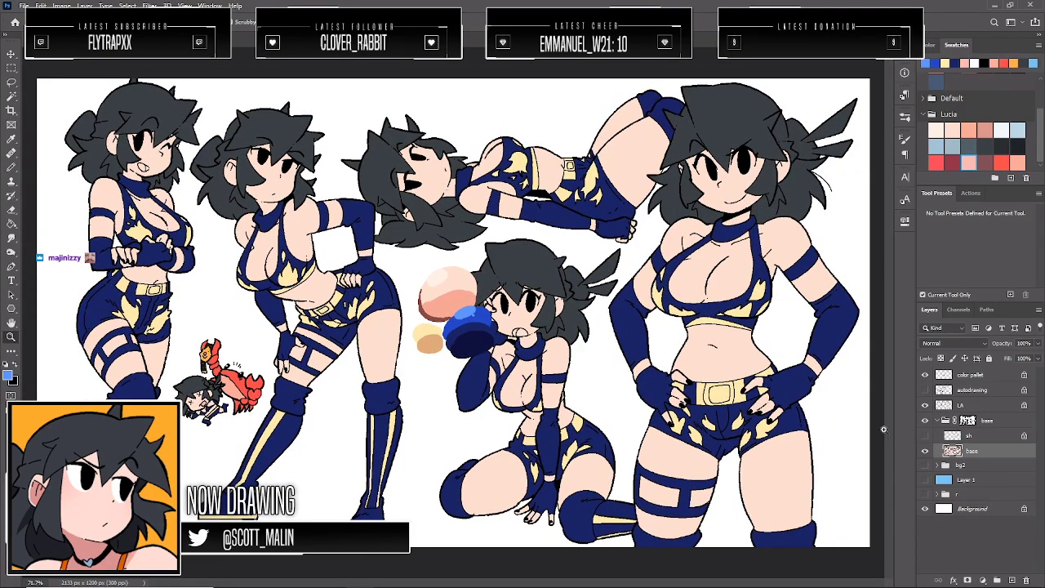
click(925, 375)
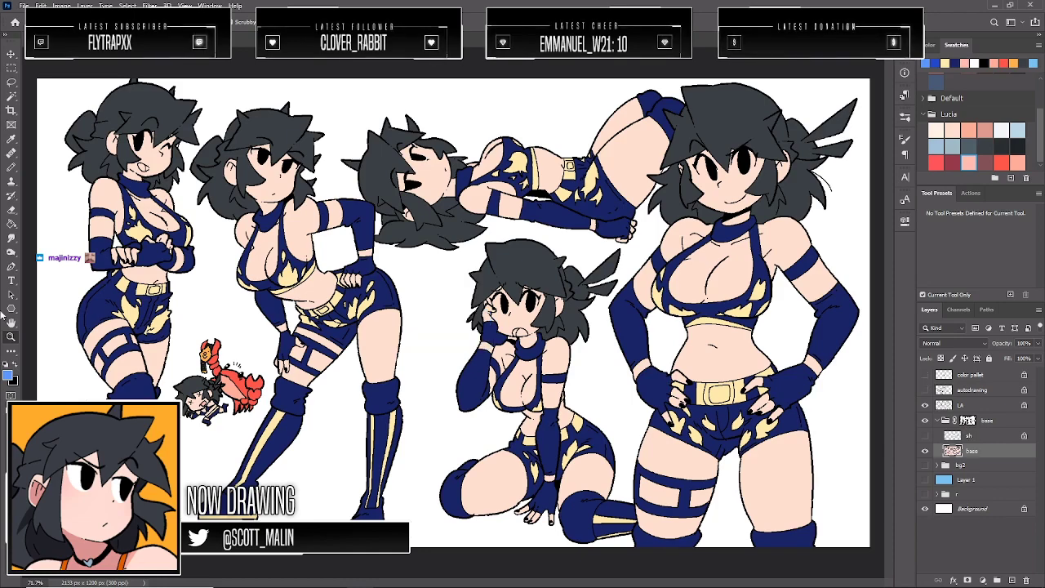
Select the navy outfit areas and adjust their Hue/Saturation to saturation +100 and lightness +22, shifting the hue to a brighter blue
drag(168, 326, 121, 258)
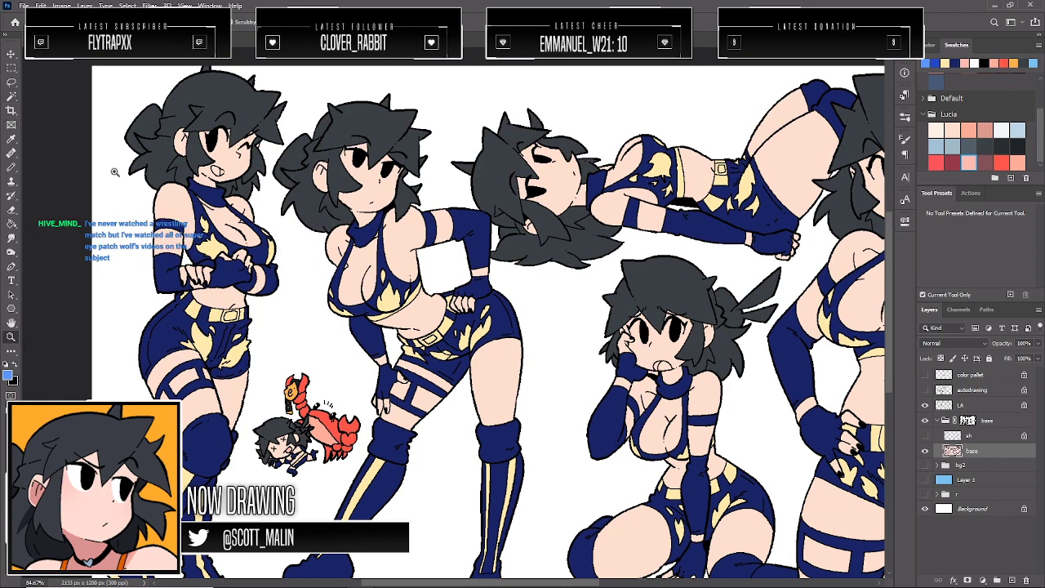
drag(115, 172, 128, 190)
click(11, 97)
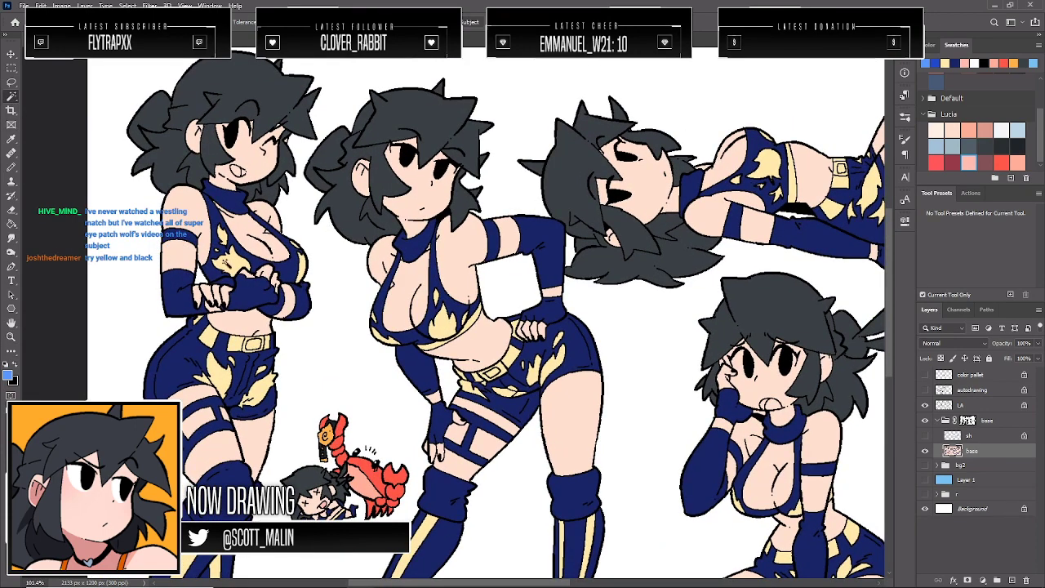
key(ctrl+u)
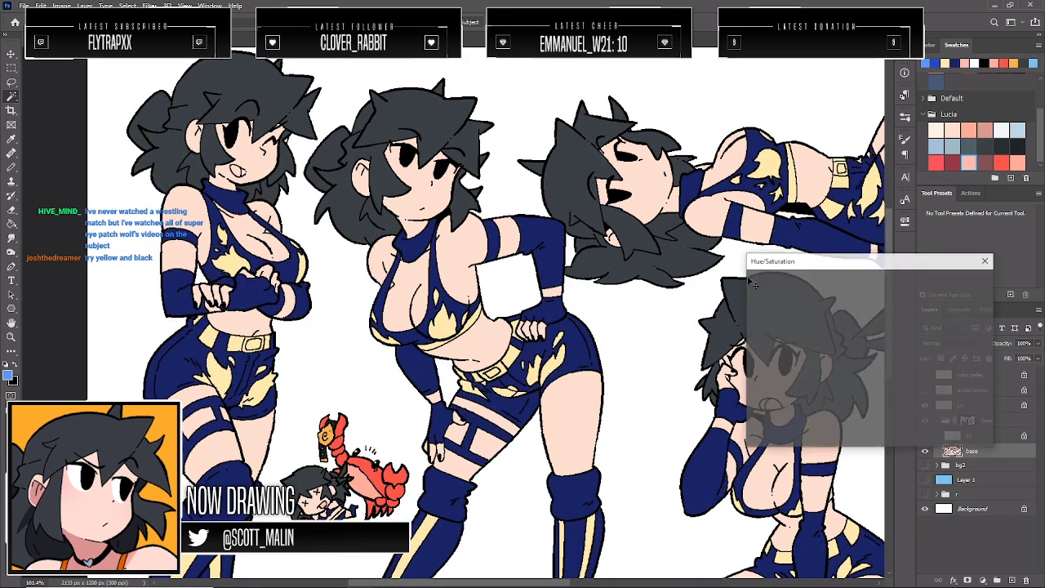
click(837, 363)
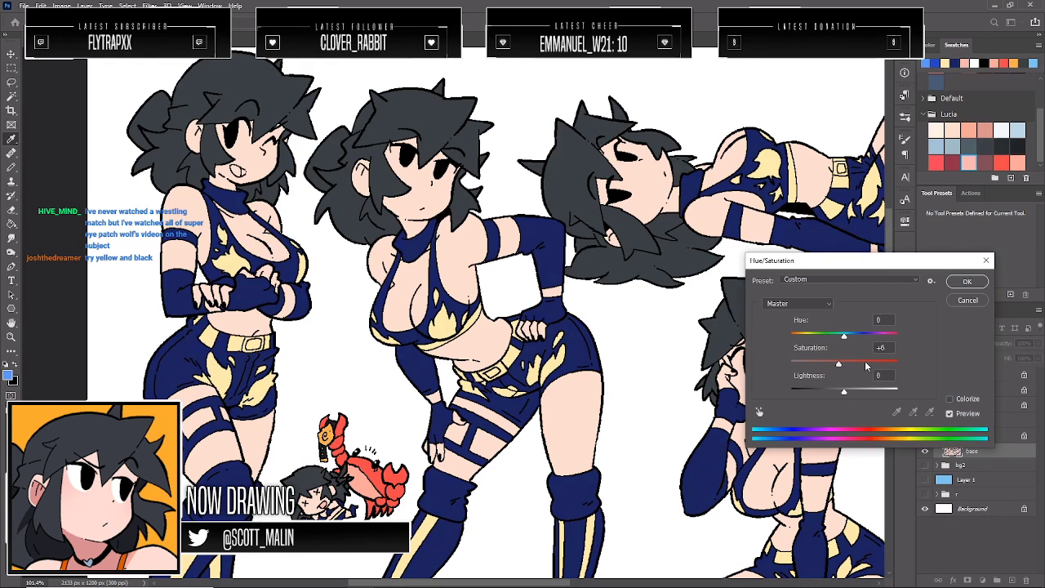
drag(867, 365, 919, 360)
drag(844, 391, 855, 392)
drag(844, 335, 822, 347)
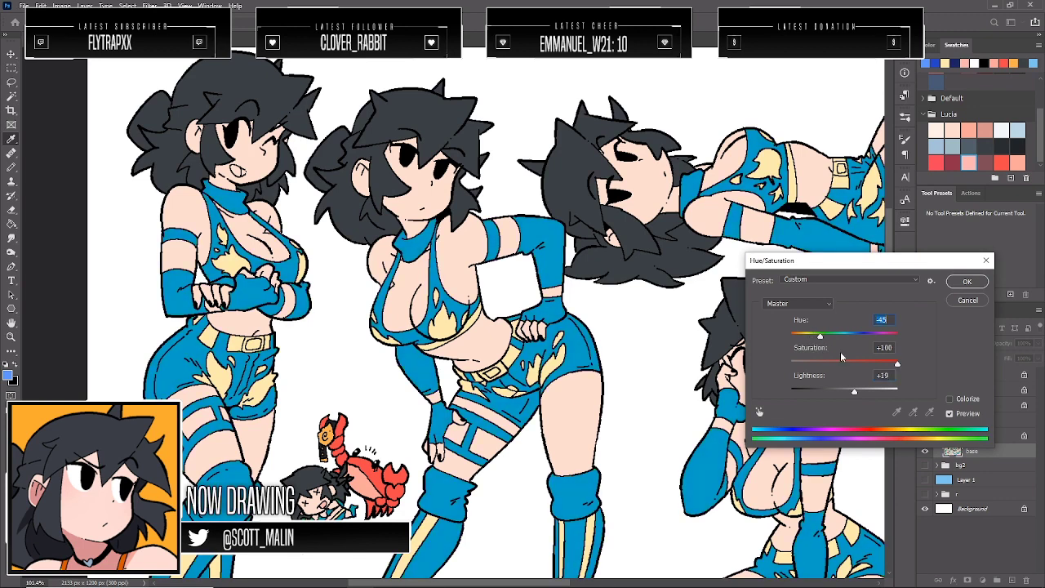
drag(850, 393, 861, 393)
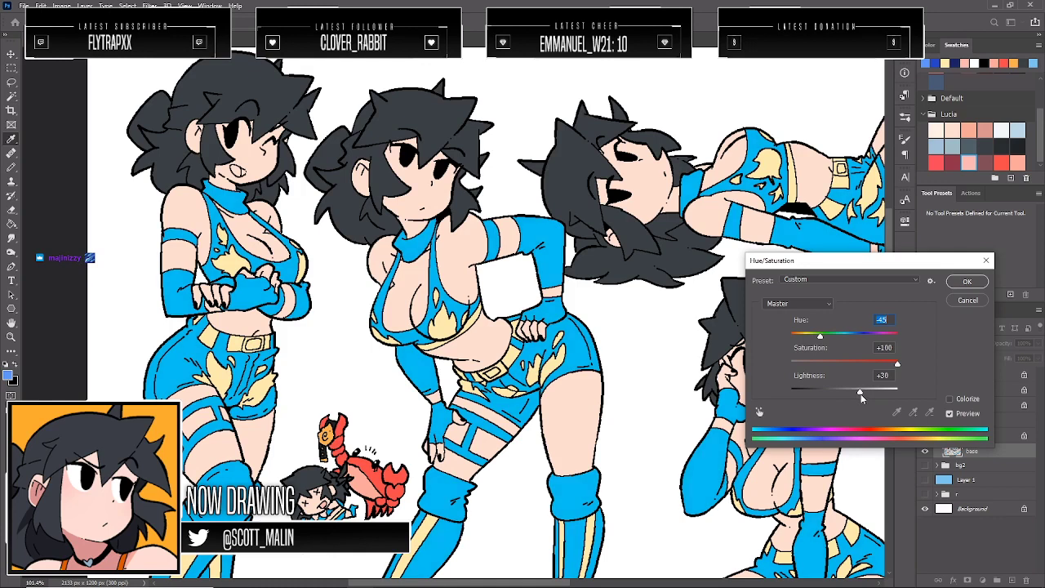
mouse_move(820, 336)
mouse_down()
mouse_move(871, 344)
mouse_move(827, 349)
mouse_up()
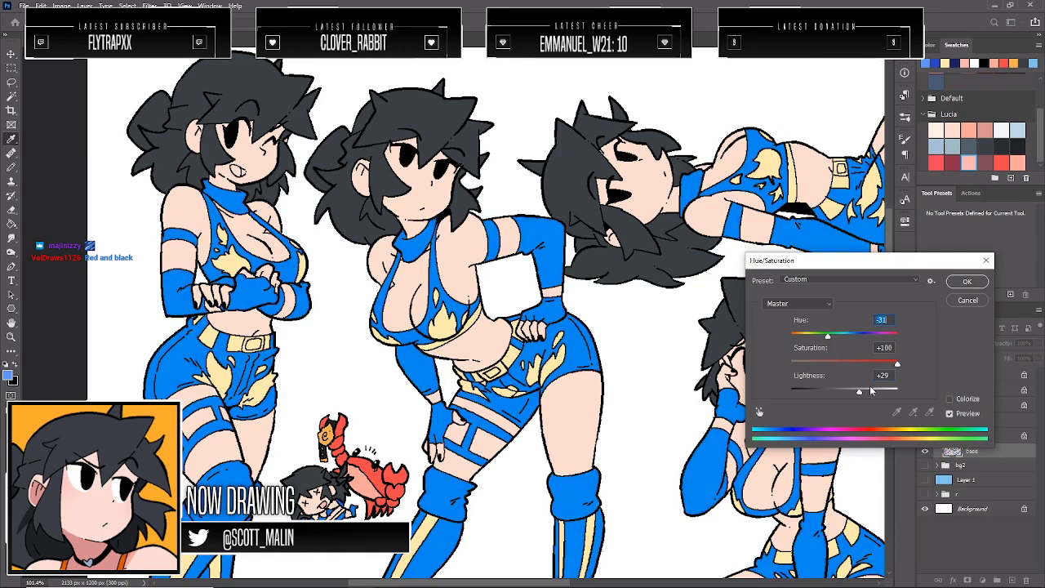
drag(855, 391, 856, 392)
Fine-tune the outfit's hue shift to -28 and apply the adjustment
scroll(887, 320, up, 6)
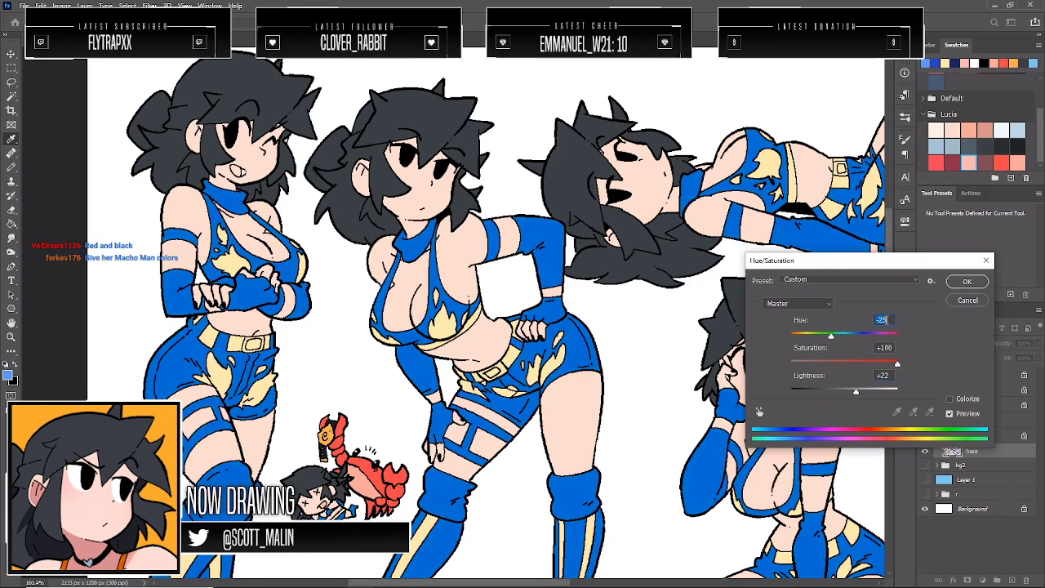
key(Up)
key(Up)
key(Up)
key(Up)
key(Up)
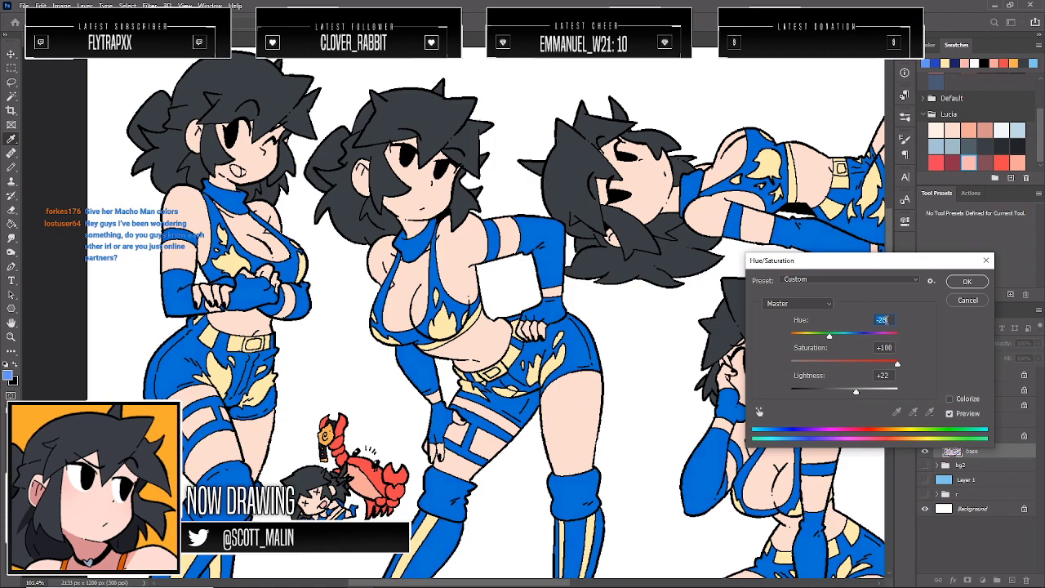
click(963, 286)
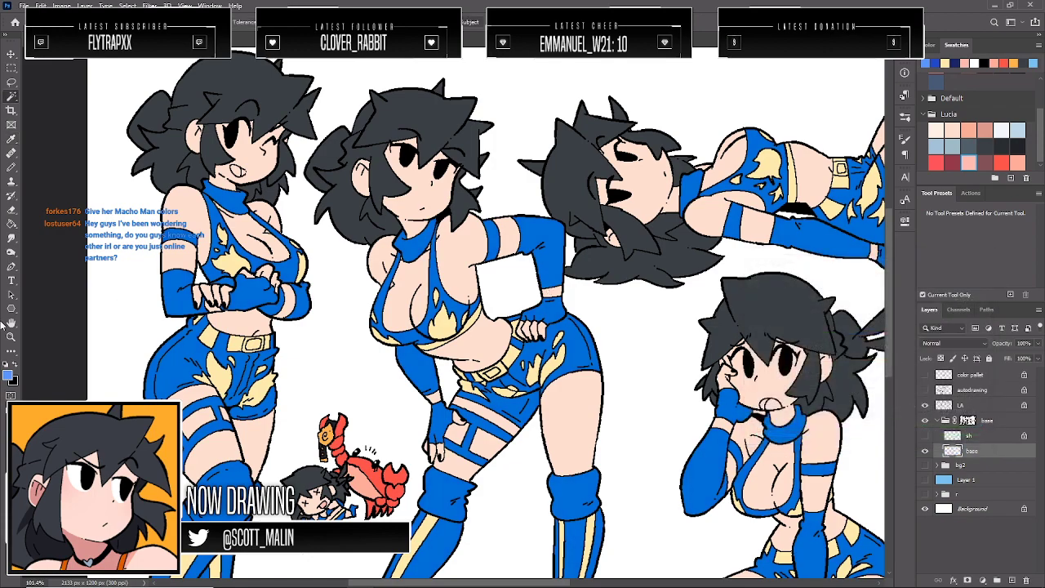
Deepen the blue outfit areas with a second Hue/Saturation adjustment of hue +6, saturation +100 and lightness -14
key(z)
drag(497, 280, 744, 283)
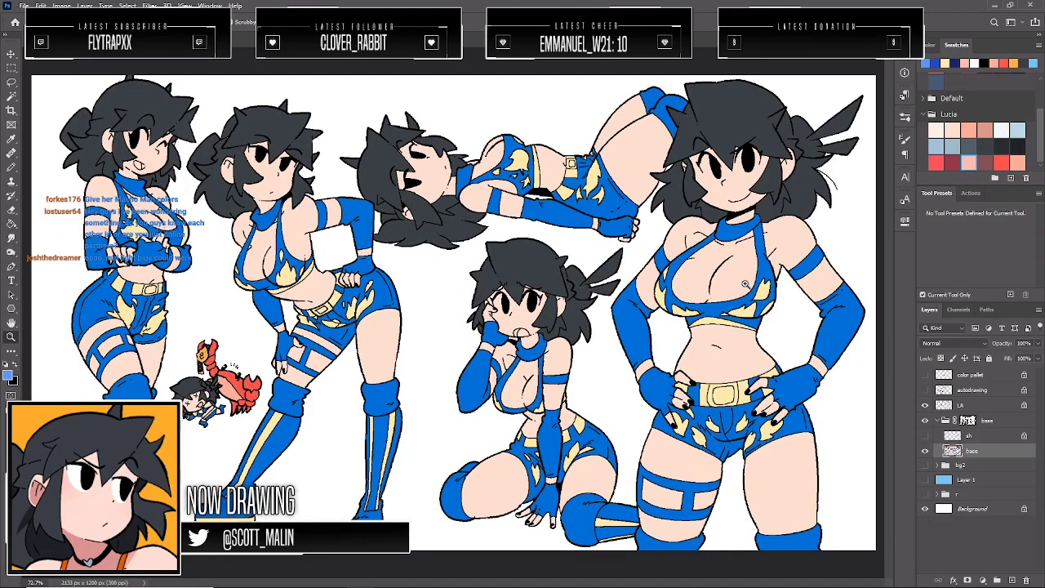
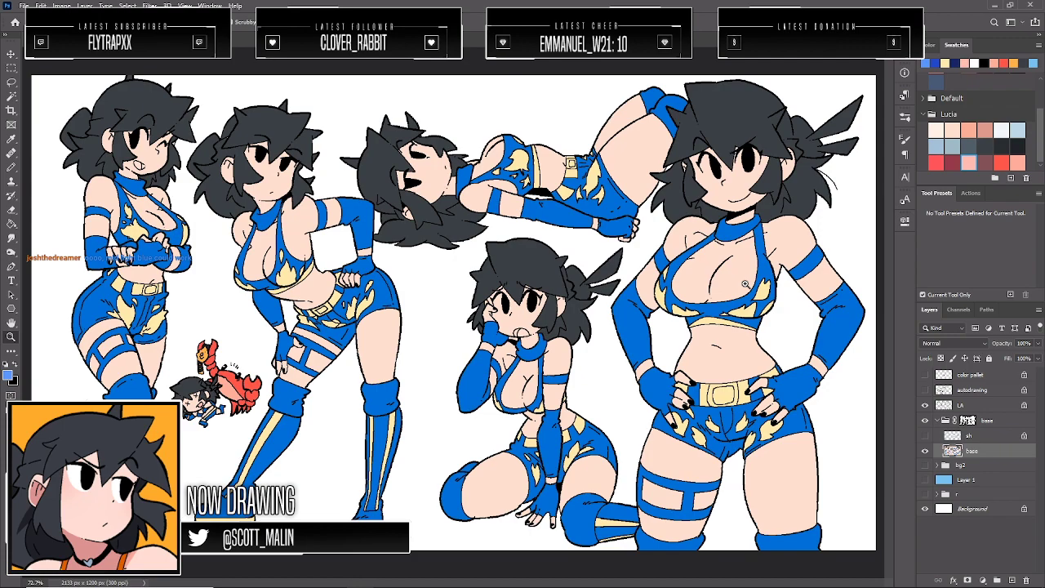
drag(187, 216, 290, 290)
key(ctrl+z)
key(ctrl+z)
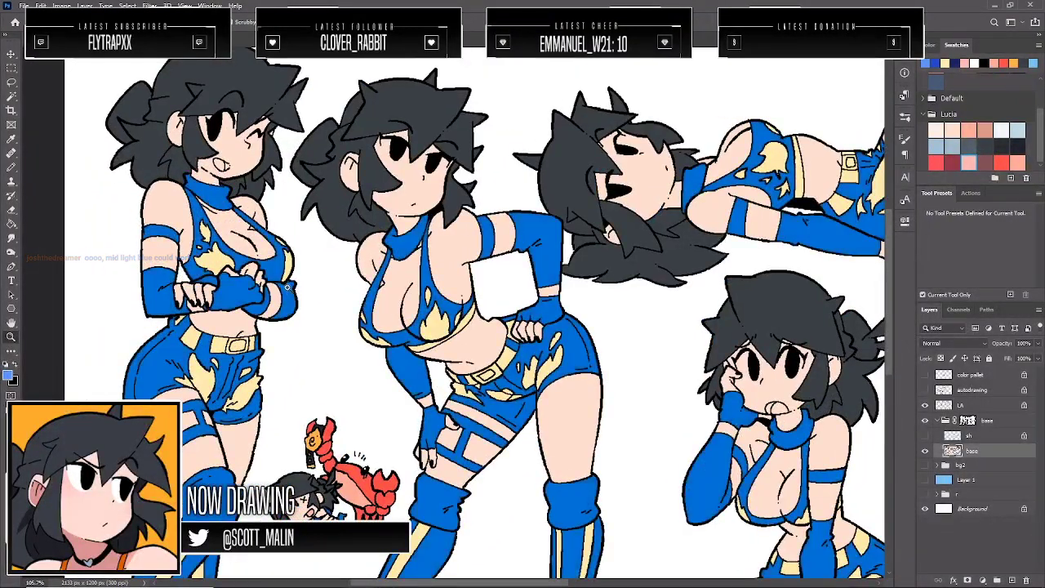
key(ctrl+u)
drag(881, 364, 919, 365)
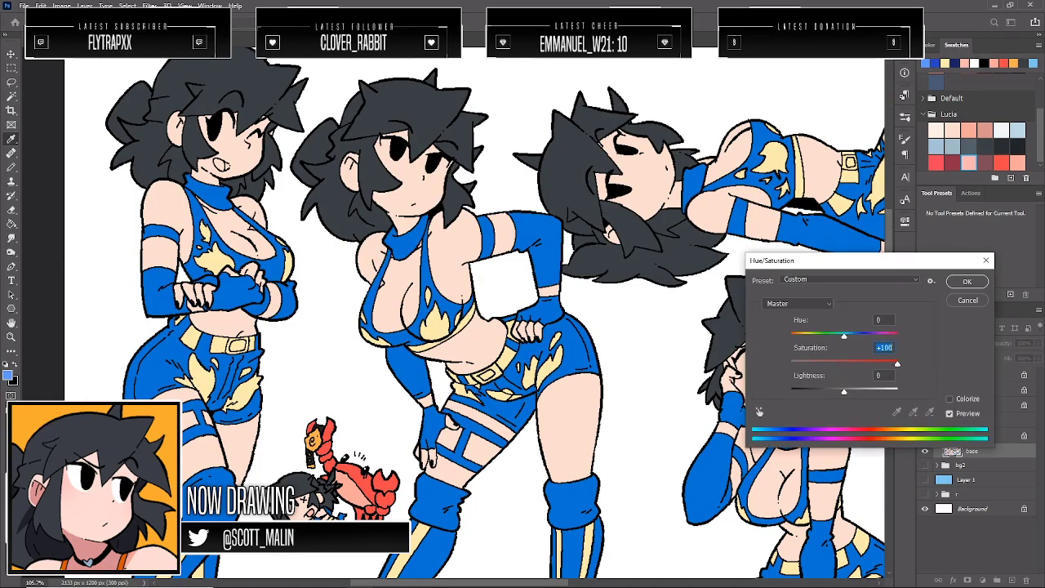
mouse_move(836, 393)
mouse_down()
mouse_move(846, 393)
mouse_move(836, 395)
mouse_up()
drag(855, 341, 848, 342)
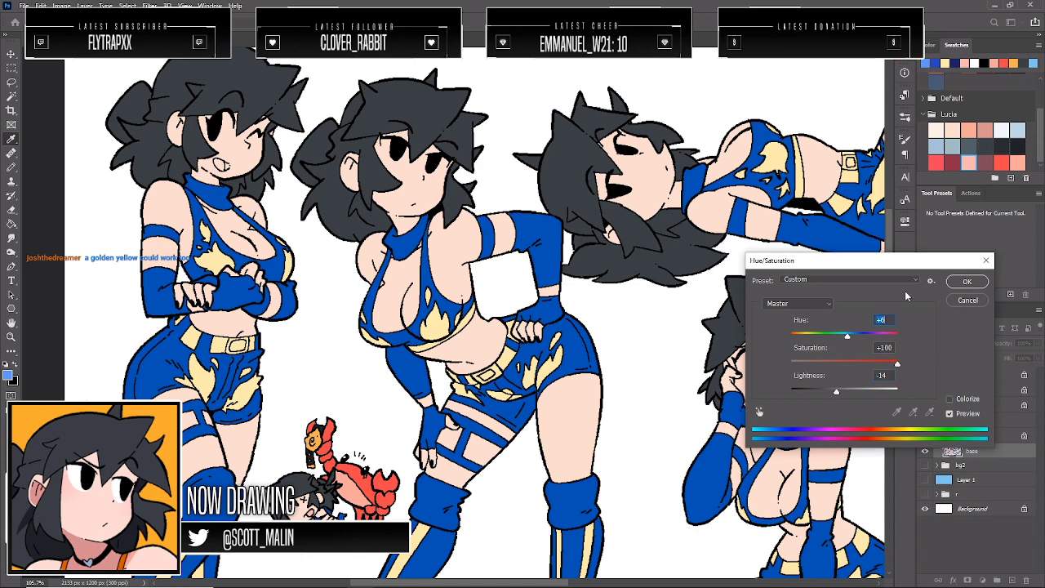
click(966, 281)
scroll(300, 277, down, 2)
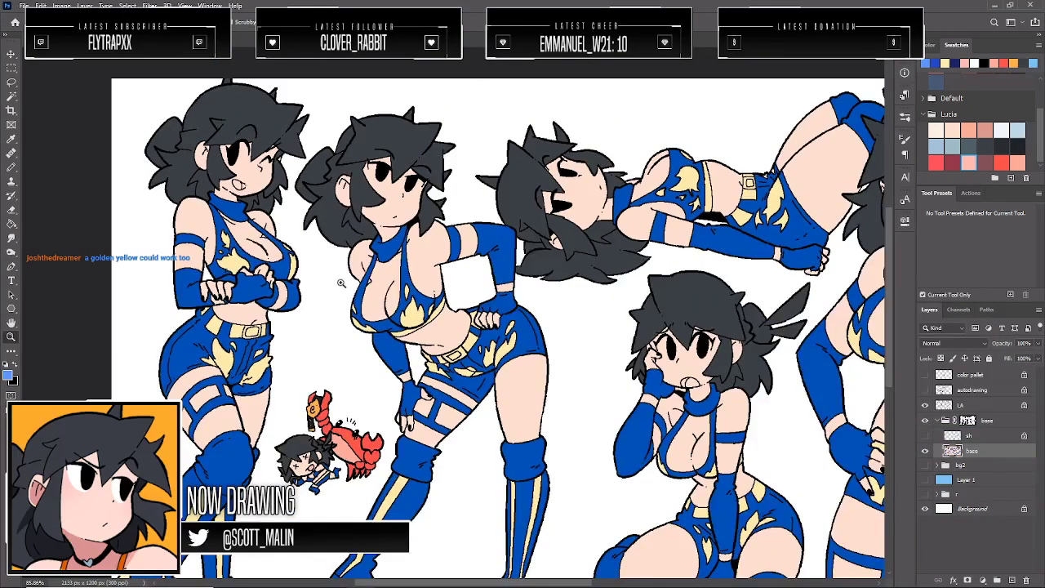
scroll(453, 283, down, 1)
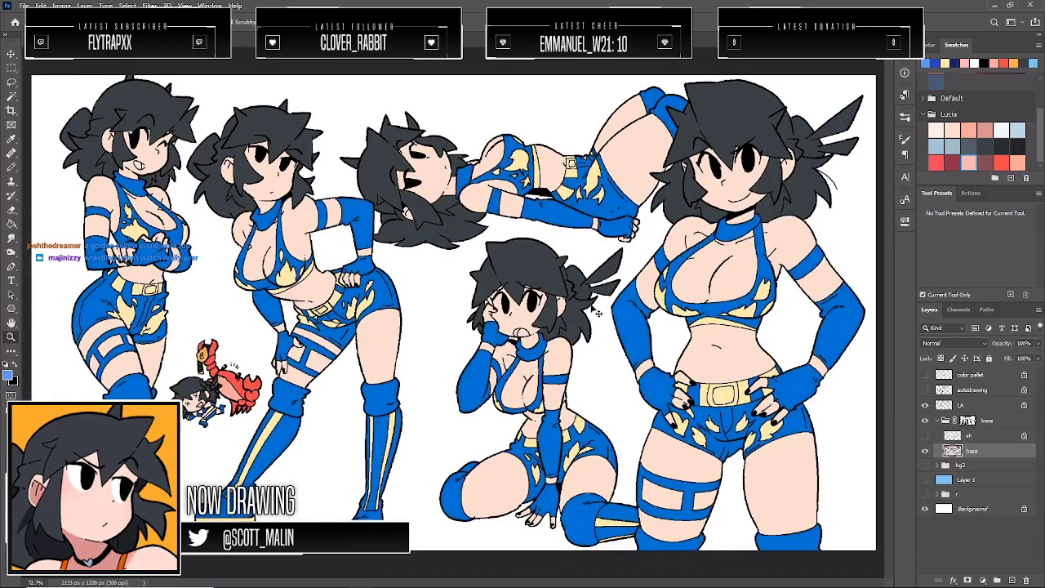
Select the pale yellow accents and turn them golden with hue -6, saturation +100 and lightness -11, then clear the selection
click(11, 95)
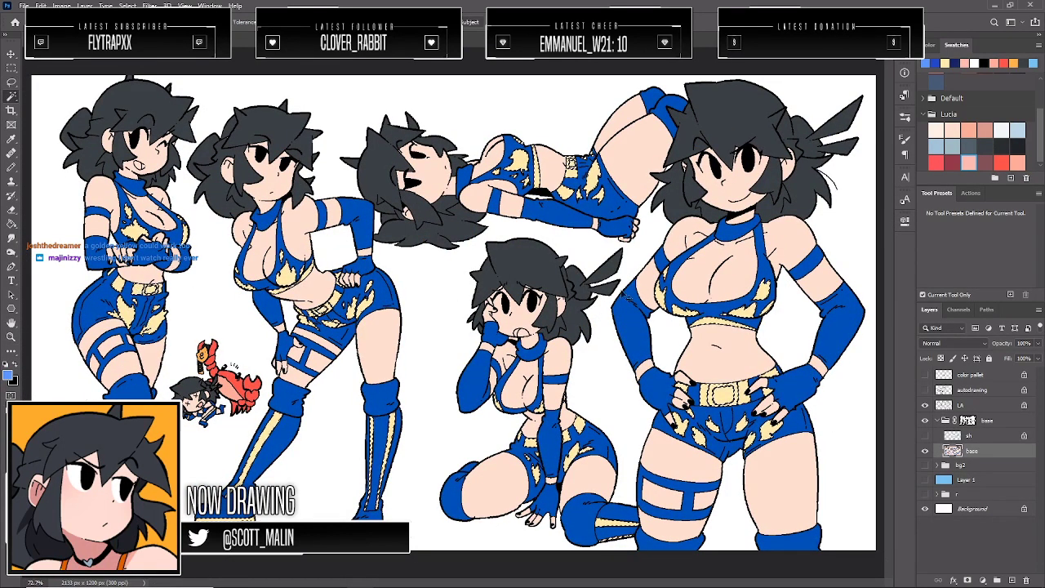
key(ctrl+u)
drag(844, 336, 841, 336)
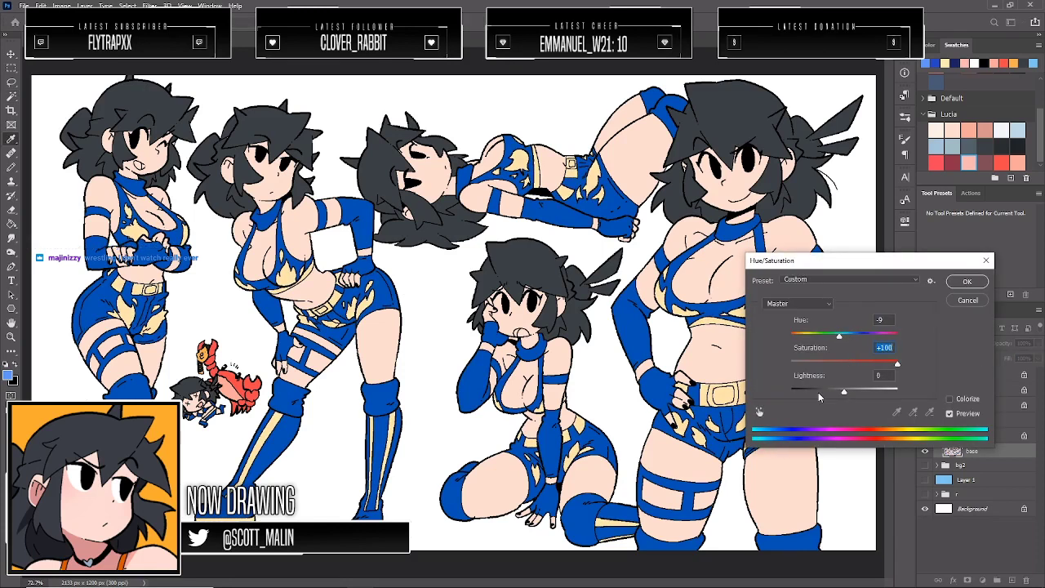
drag(818, 392, 841, 392)
mouse_move(839, 336)
mouse_down()
mouse_move(789, 332)
mouse_move(889, 335)
mouse_move(896, 347)
mouse_move(849, 347)
mouse_up()
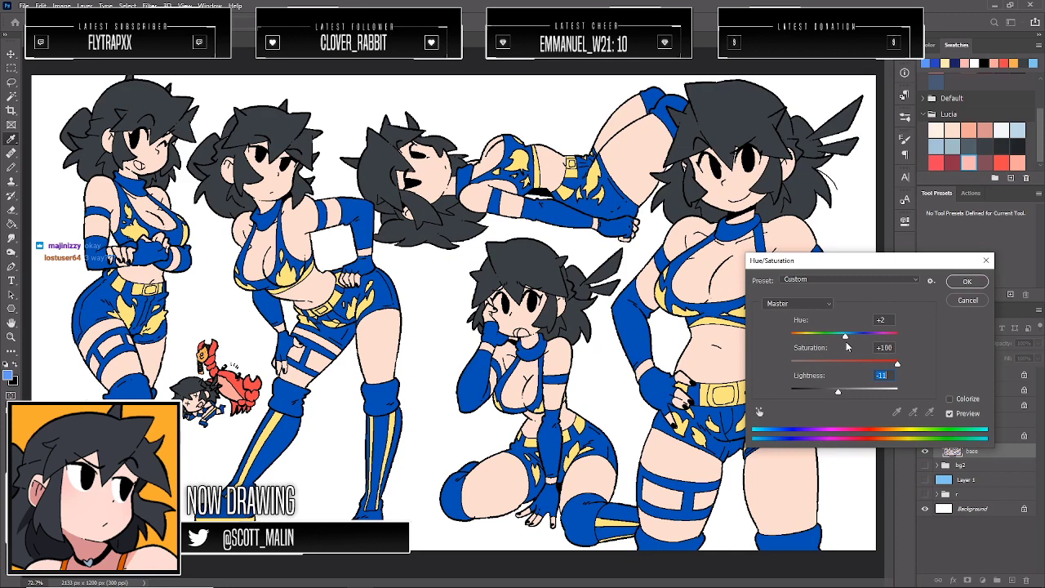
drag(847, 347, 844, 347)
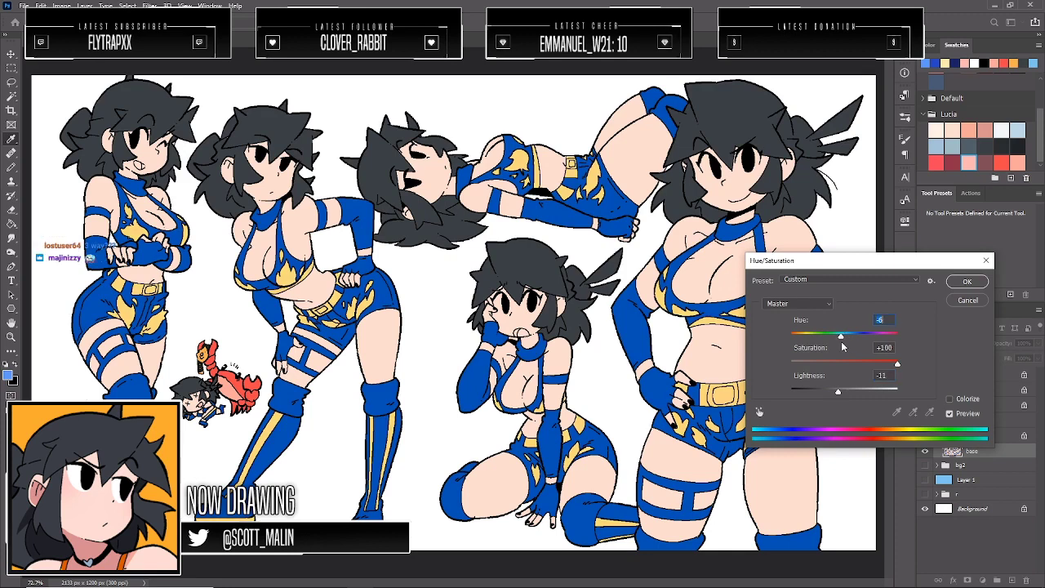
click(967, 281)
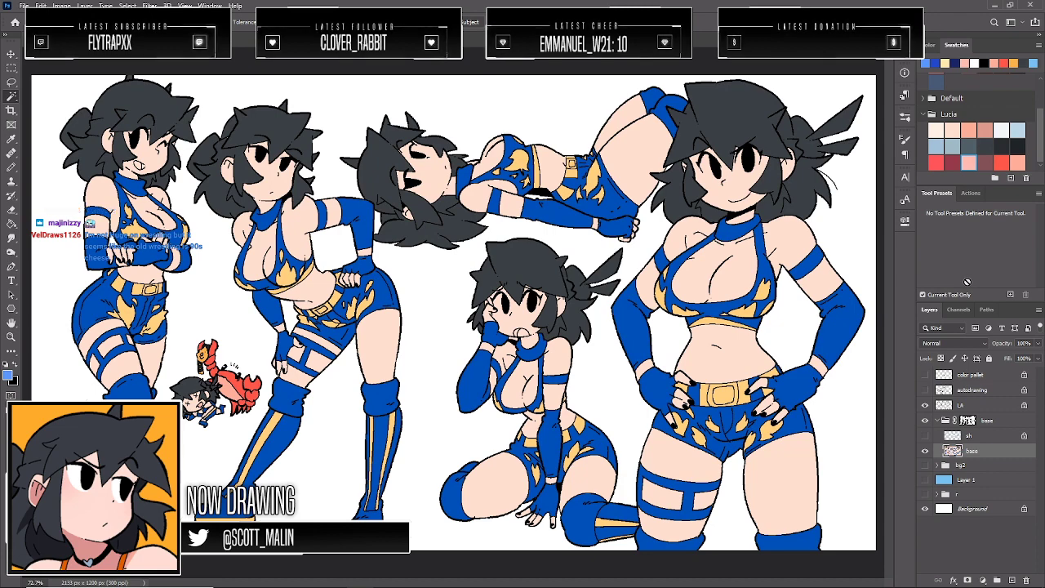
click(355, 340)
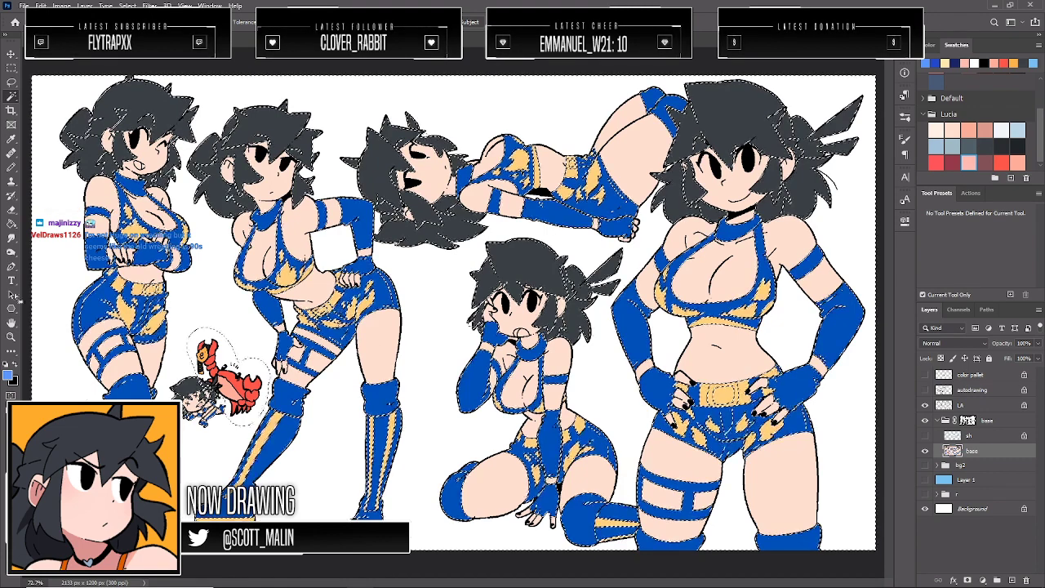
key(ctrl+d)
Paint and fill the white of the arms-crossed figure's open eye using a smaller brush
key(z)
drag(97, 131, 171, 205)
key(d)
key(x)
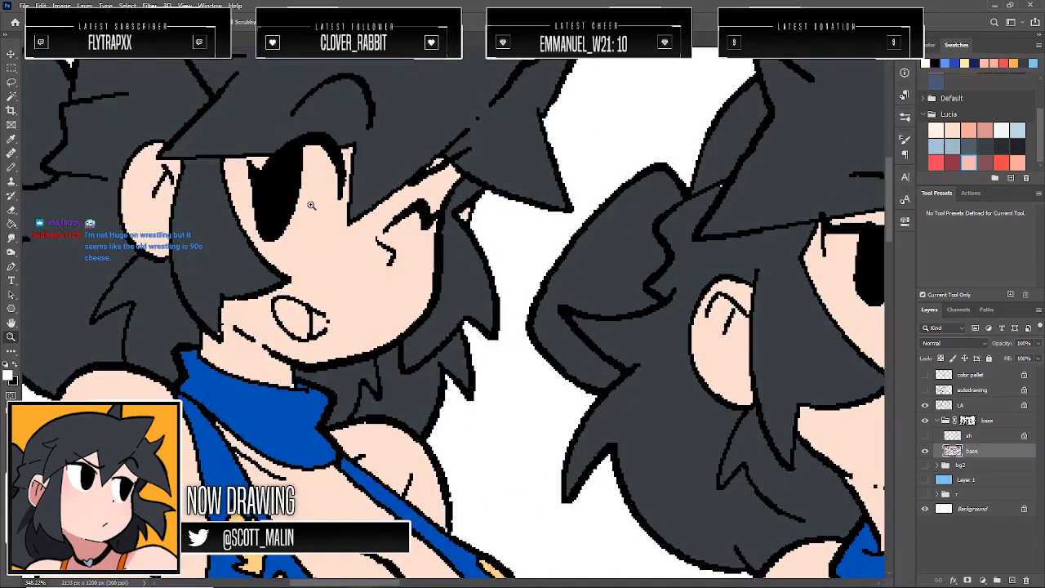
key(b)
key([)
key([)
key([)
key([)
key([)
key([)
key([)
key([)
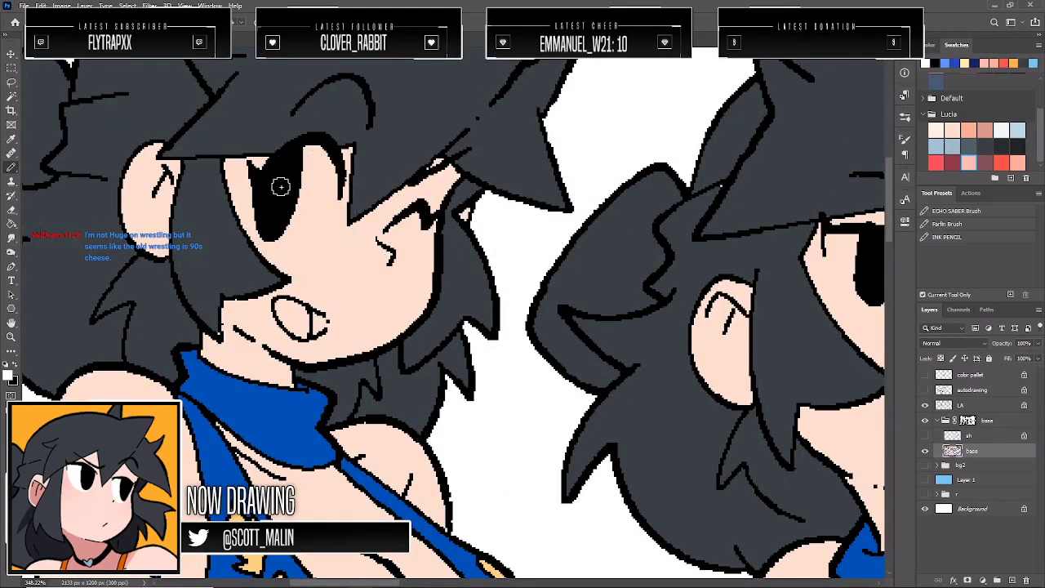
mouse_move(267, 229)
mouse_down()
mouse_move(306, 239)
mouse_move(333, 194)
mouse_up()
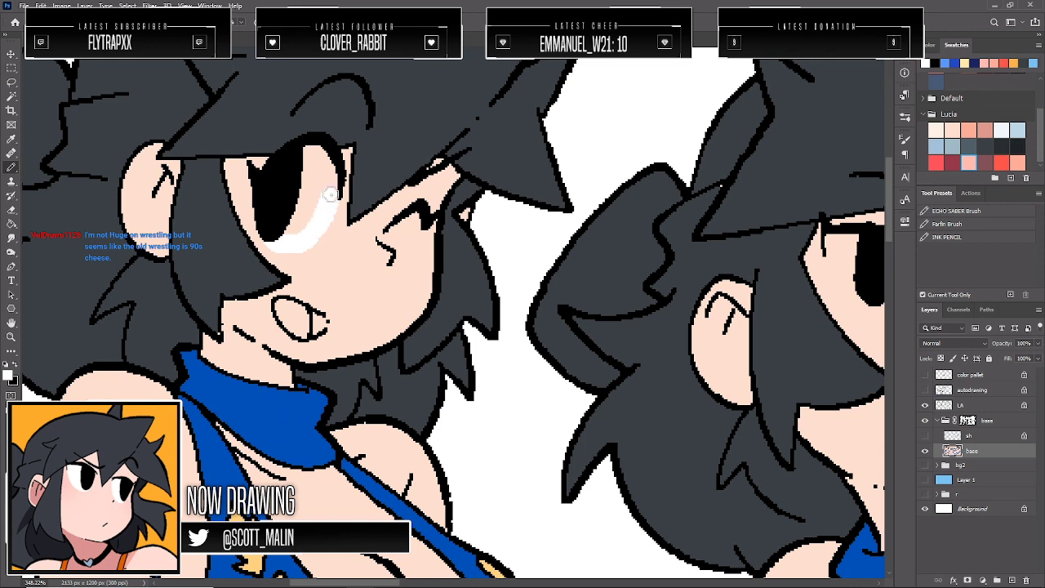
key(g)
click(327, 176)
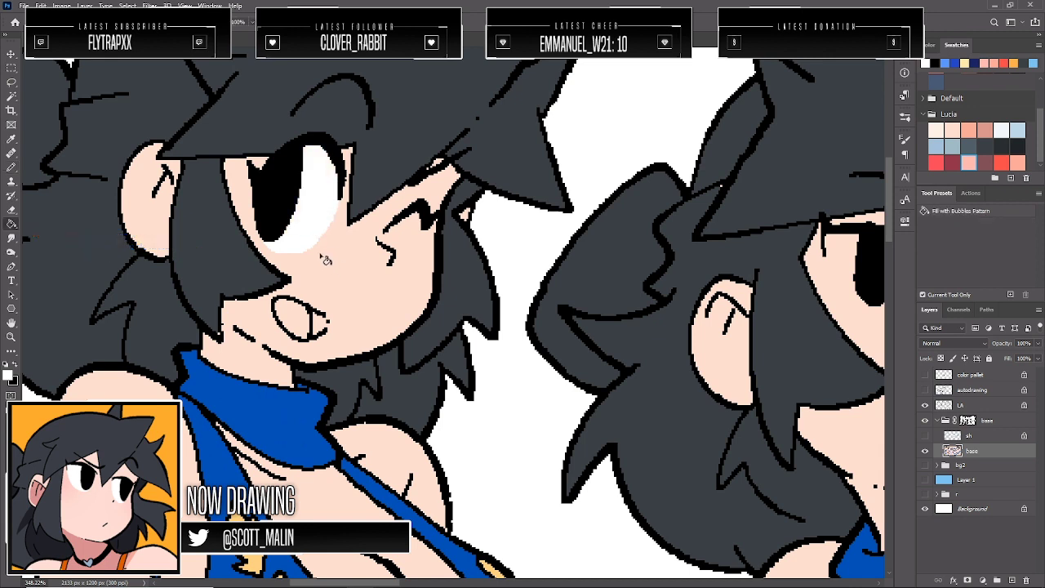
Trim the lower edge of the arms-crossed figure's eye white with the skin tone, undoing the unwanted stroke
key(b)
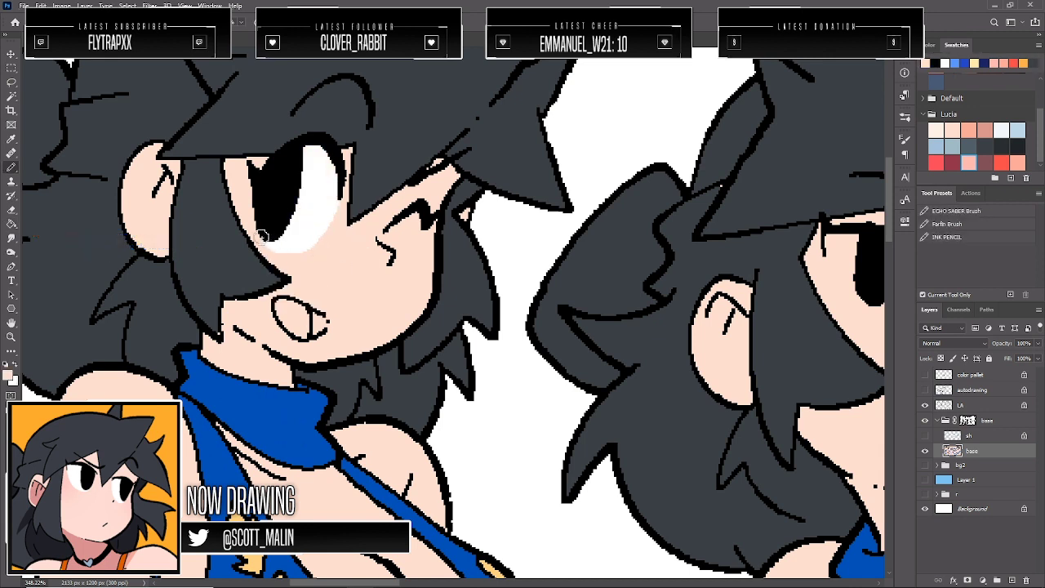
mouse_move(261, 237)
mouse_down()
mouse_move(296, 253)
mouse_move(283, 255)
mouse_up()
key(ctrl+z)
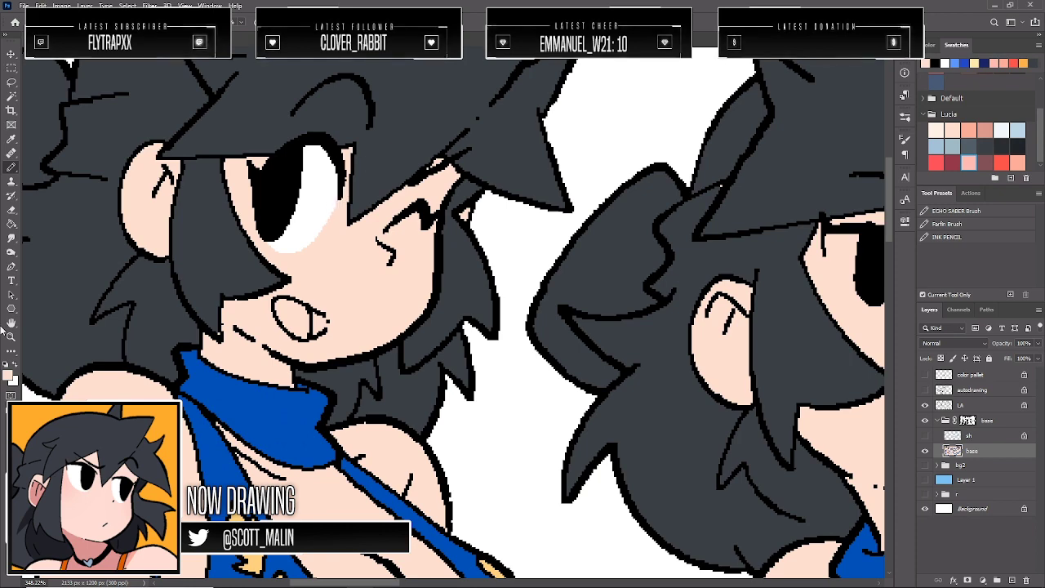
Paint the whites around the pupils of both eyes on the leaning figure
click(10, 336)
drag(184, 331, 134, 329)
drag(806, 300, 815, 315)
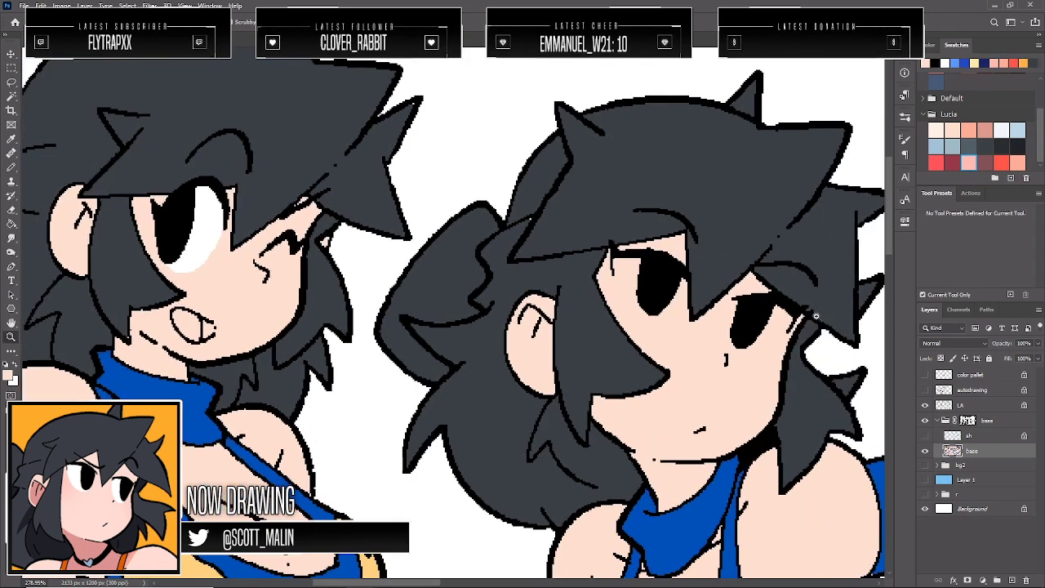
key(b)
key(x)
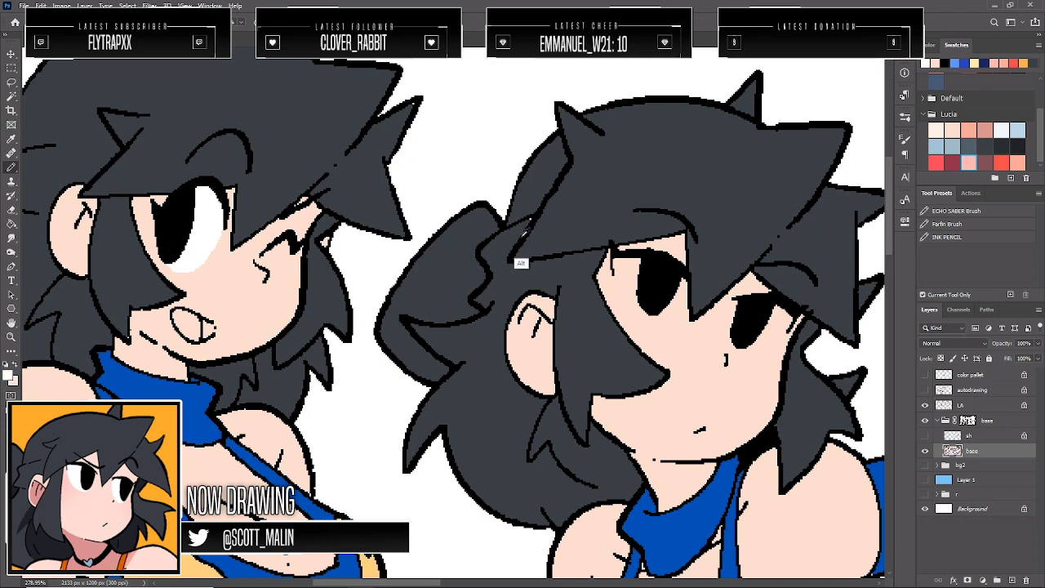
alt+click(515, 236)
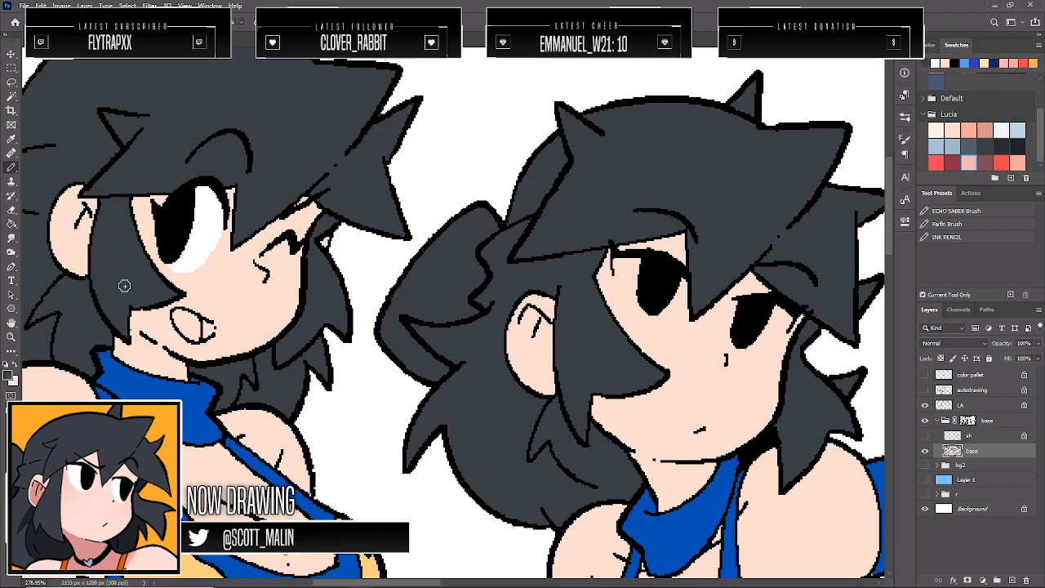
key(x)
mouse_move(619, 263)
mouse_down()
mouse_move(650, 317)
mouse_move(674, 297)
mouse_up()
mouse_move(635, 266)
mouse_down()
mouse_move(663, 273)
mouse_move(630, 287)
mouse_move(620, 269)
mouse_move(629, 302)
mouse_move(649, 319)
mouse_up()
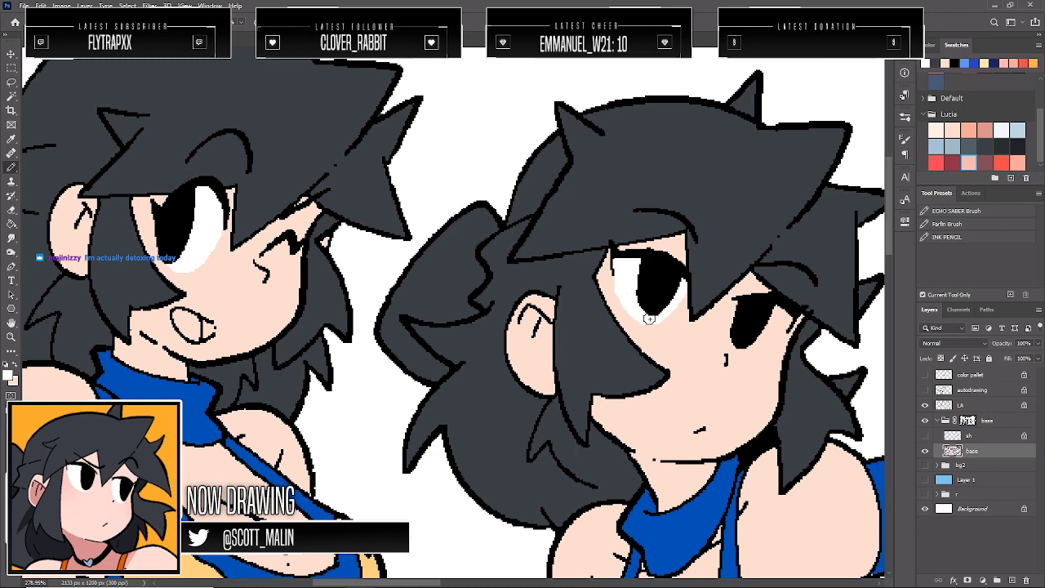
key(ctrl+z)
mouse_move(621, 272)
mouse_down()
mouse_move(644, 318)
mouse_move(665, 314)
mouse_move(681, 286)
mouse_up()
mouse_move(735, 309)
mouse_down()
mouse_move(737, 346)
mouse_move(755, 351)
mouse_move(785, 315)
mouse_move(760, 332)
mouse_move(765, 312)
mouse_move(737, 309)
mouse_move(737, 346)
mouse_move(741, 304)
mouse_move(734, 343)
mouse_up()
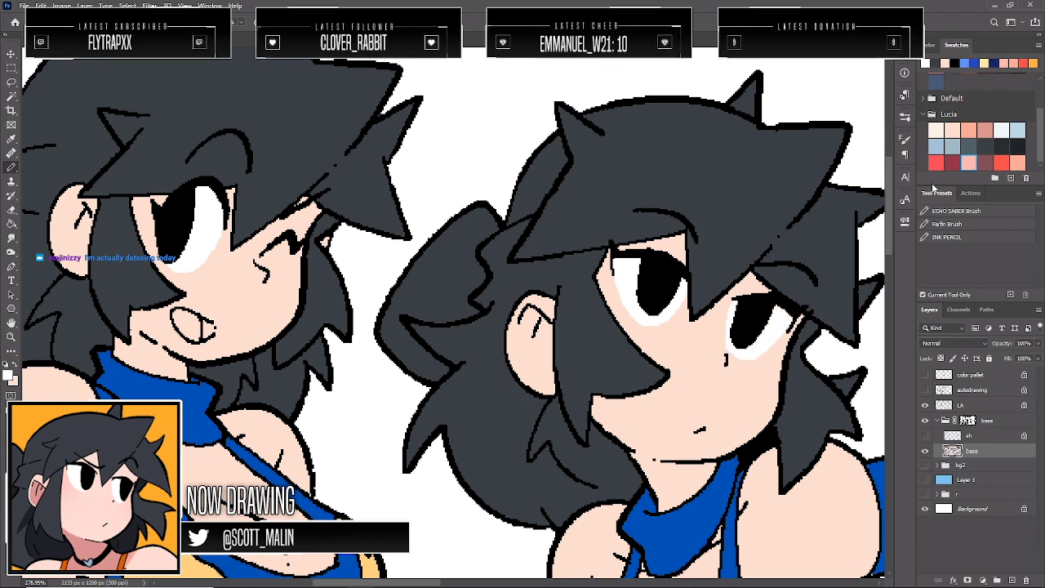
Trim the lower edges of both eye whites on the leaning figure with the skin tone, undoing the unwanted stroke
alt+click(766, 299)
mouse_move(627, 310)
mouse_down()
mouse_move(641, 323)
mouse_move(626, 298)
mouse_move(613, 302)
mouse_move(660, 320)
mouse_move(683, 291)
mouse_up()
key(ctrl+z)
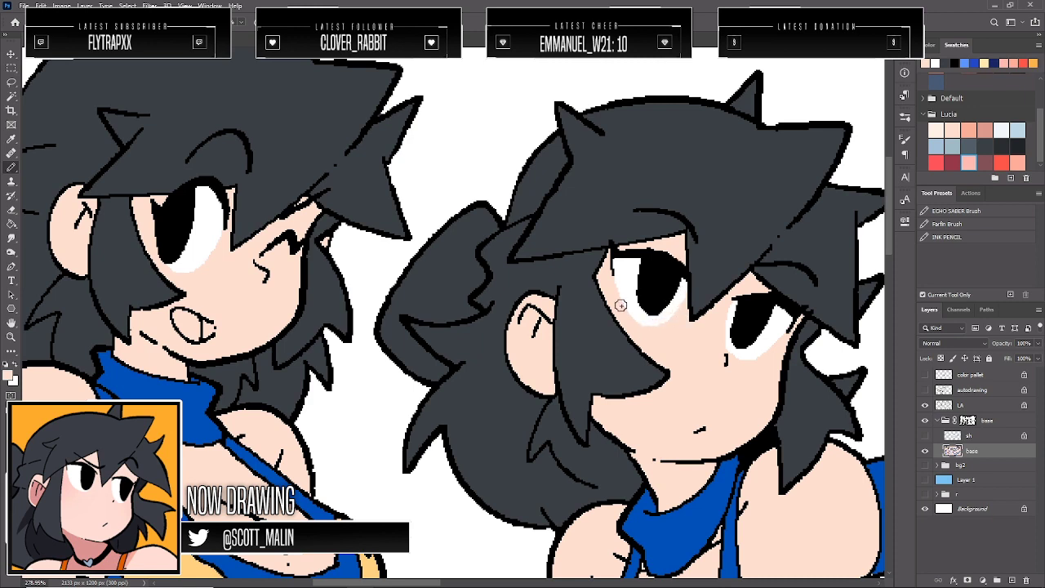
drag(650, 326, 678, 310)
drag(774, 347, 788, 329)
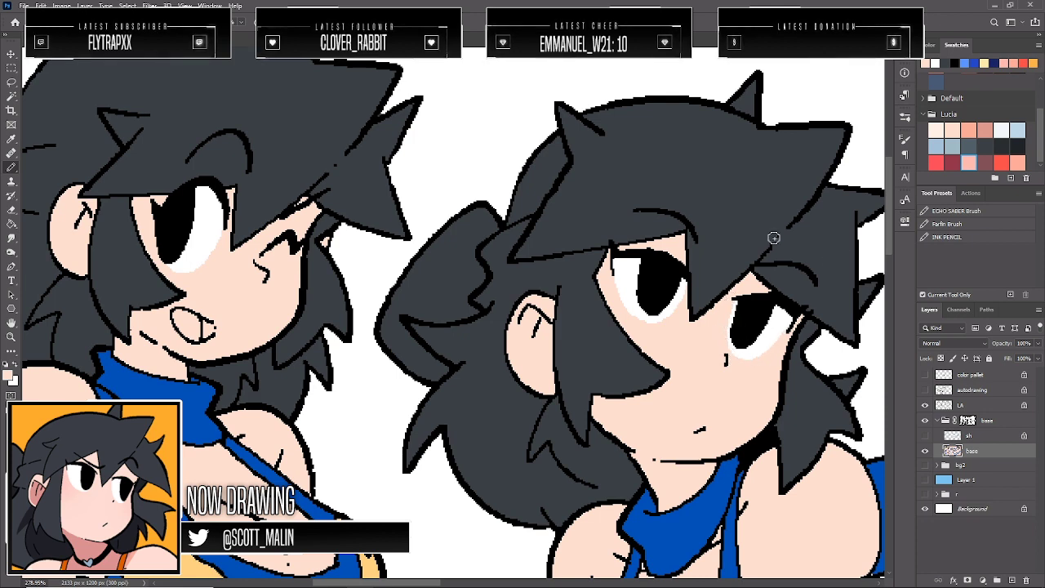
Touch up the lower rim of the leaning figure's larger eye with white, redoing the stroke once
click(11, 337)
drag(287, 334, 167, 334)
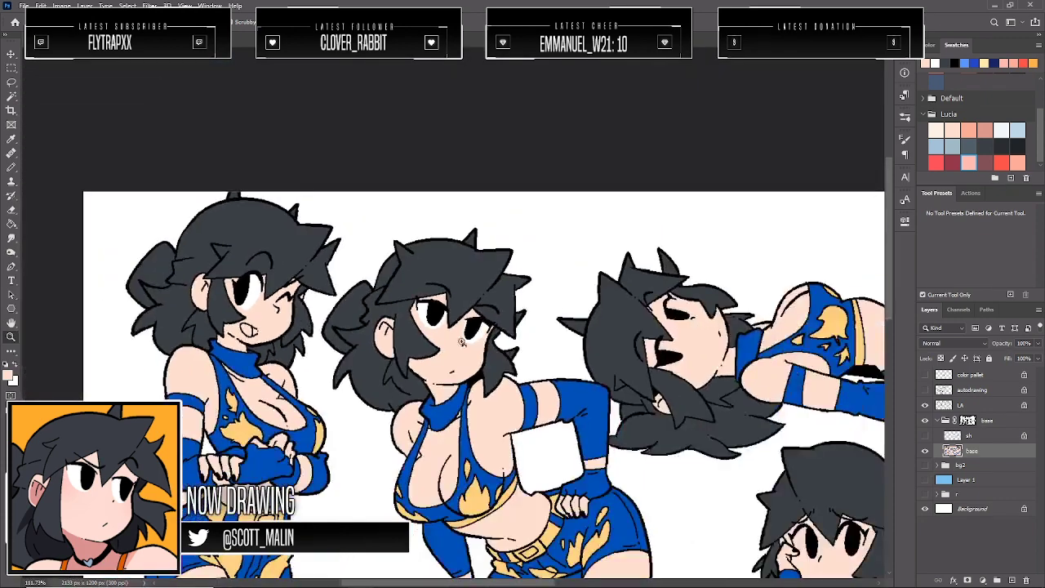
drag(501, 325, 564, 325)
key(b)
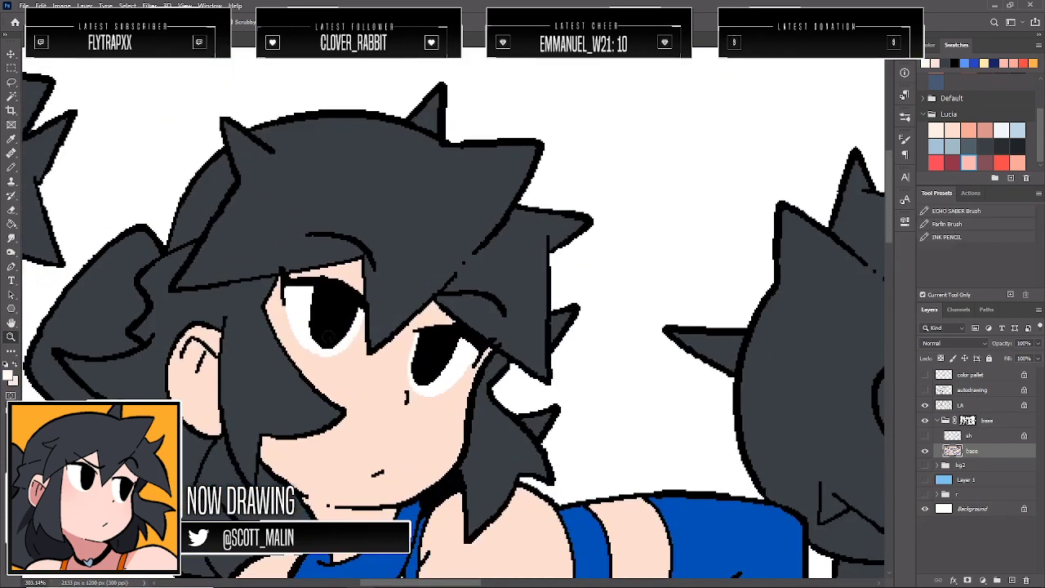
mouse_move(302, 338)
mouse_down()
mouse_move(330, 354)
mouse_move(367, 315)
mouse_up()
key(ctrl+z)
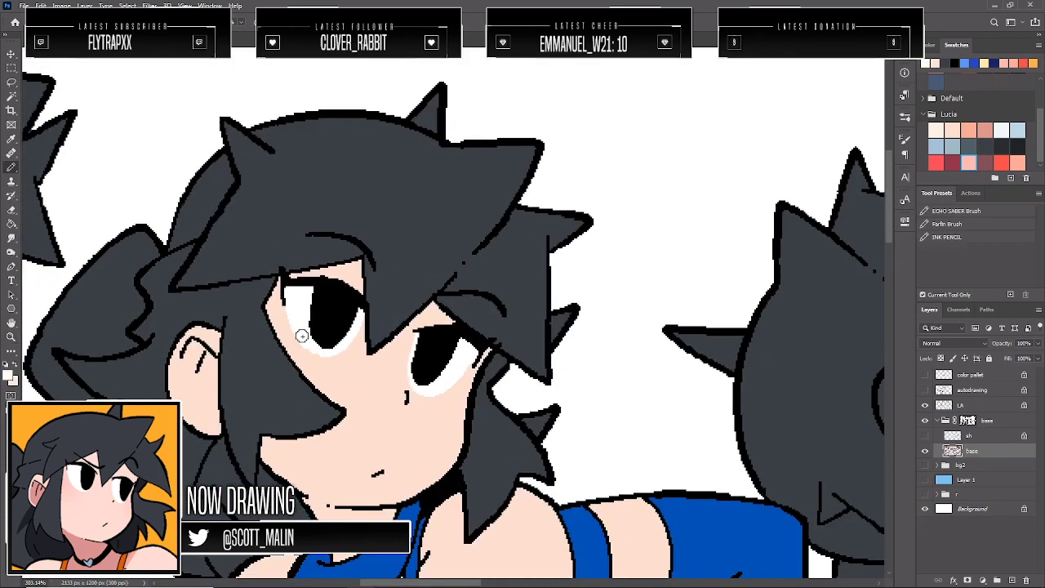
mouse_move(301, 336)
mouse_down()
mouse_move(330, 352)
mouse_move(354, 327)
mouse_up()
Rotate the canvas so the lying figure's face is upright and paint the whites of both her eyes
click(11, 337)
drag(212, 319, 156, 315)
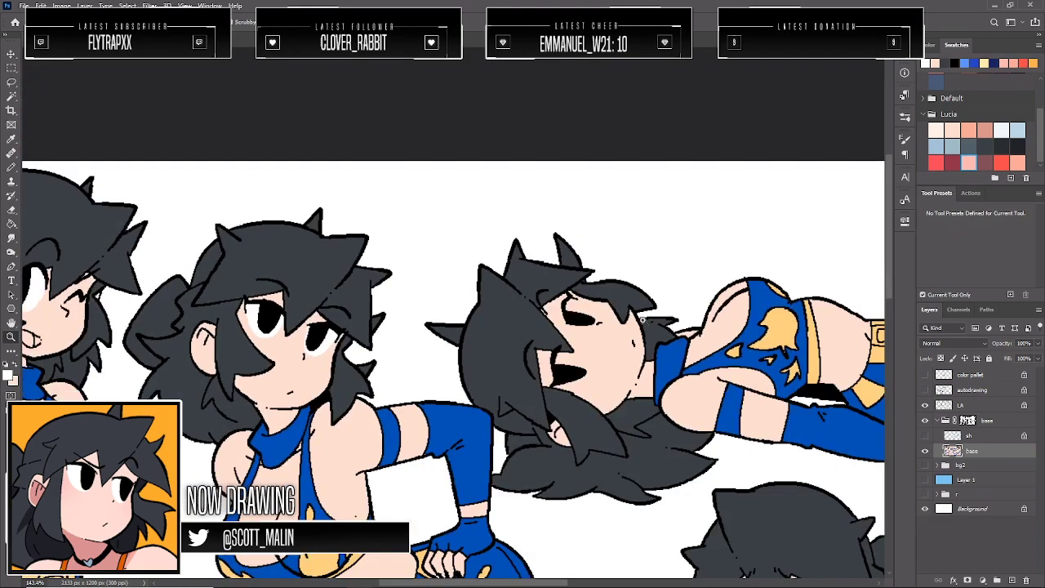
drag(642, 320, 643, 335)
key(r)
mouse_move(623, 289)
mouse_down()
mouse_move(718, 289)
mouse_move(522, 482)
mouse_move(502, 481)
mouse_up()
drag(473, 462, 467, 404)
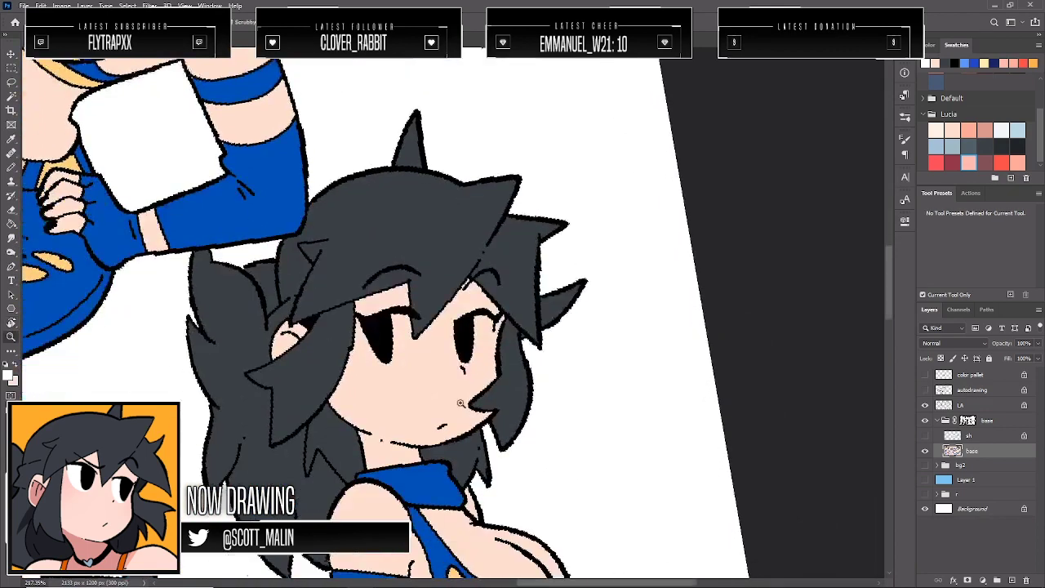
key(b)
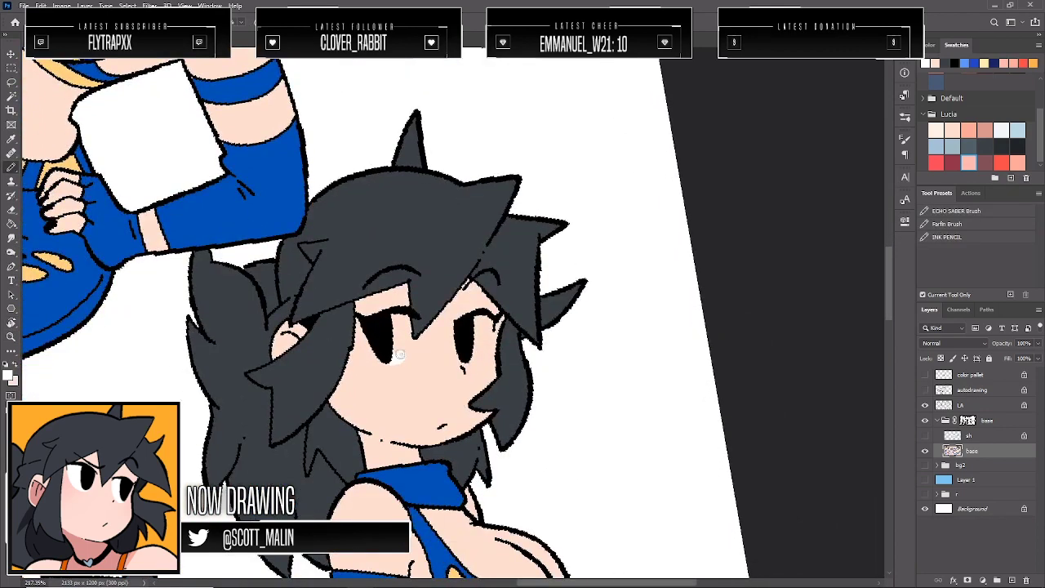
mouse_move(398, 358)
mouse_down()
mouse_move(409, 336)
mouse_move(393, 324)
mouse_move(410, 352)
mouse_move(413, 343)
mouse_up()
key(ctrl+z)
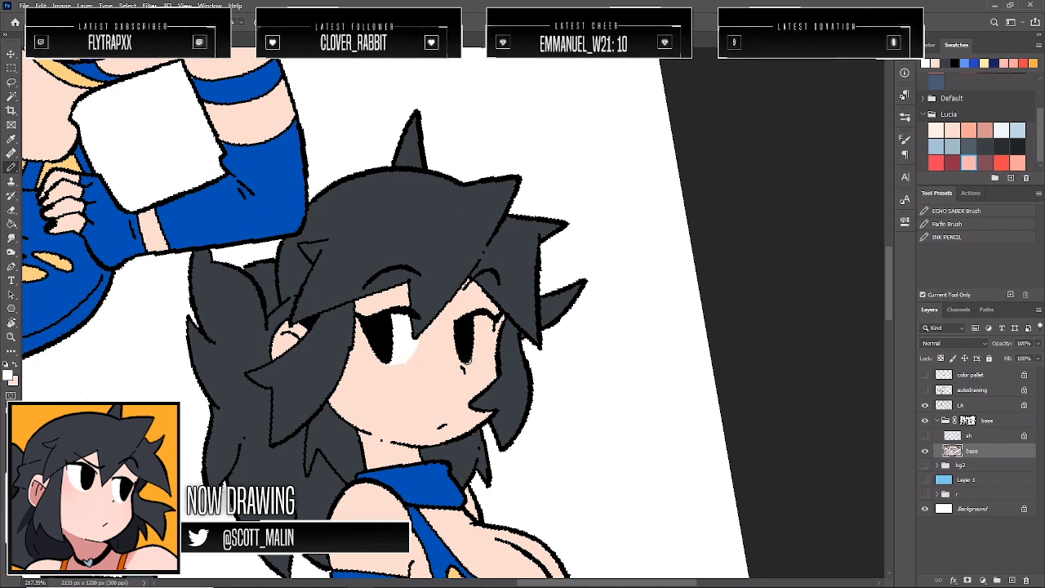
mouse_move(471, 362)
mouse_down()
mouse_move(490, 323)
mouse_move(479, 324)
mouse_move(473, 350)
mouse_up()
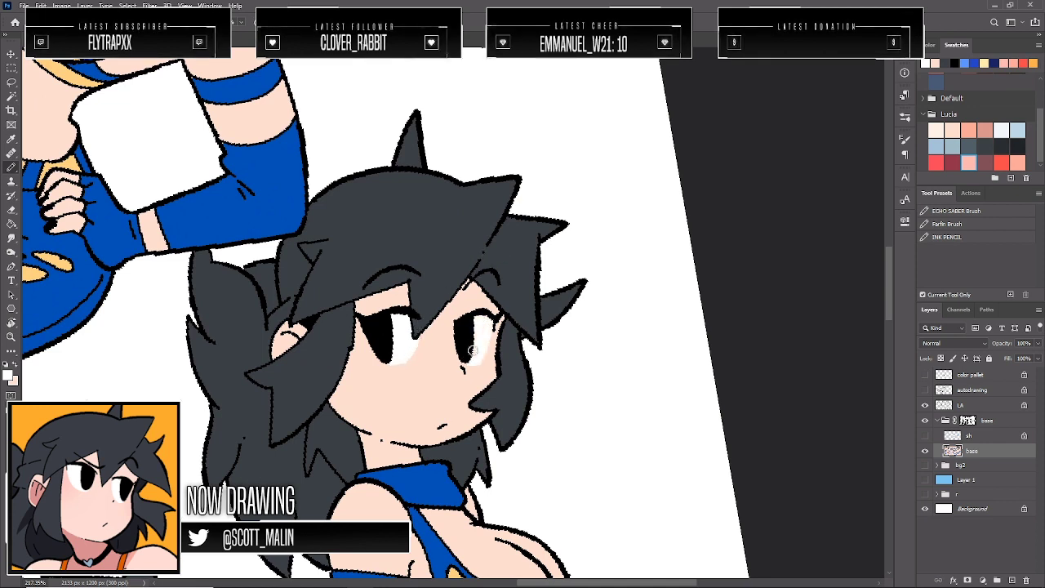
Return the canvas to its normal orientation and paint the white of the smiling hands-on-hips figure's narrower eye
drag(396, 346, 400, 250)
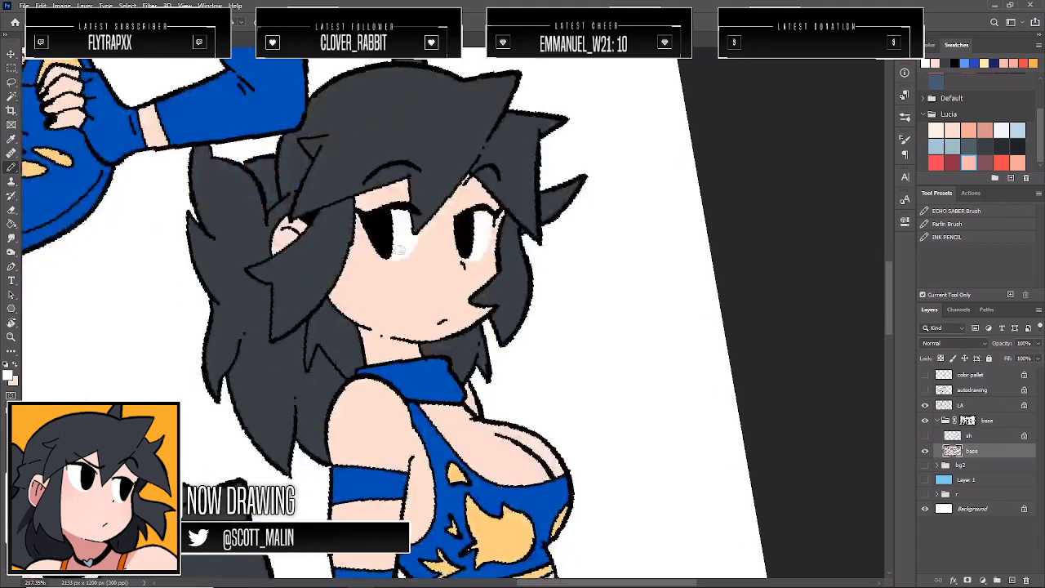
key(r)
drag(546, 301, 484, 66)
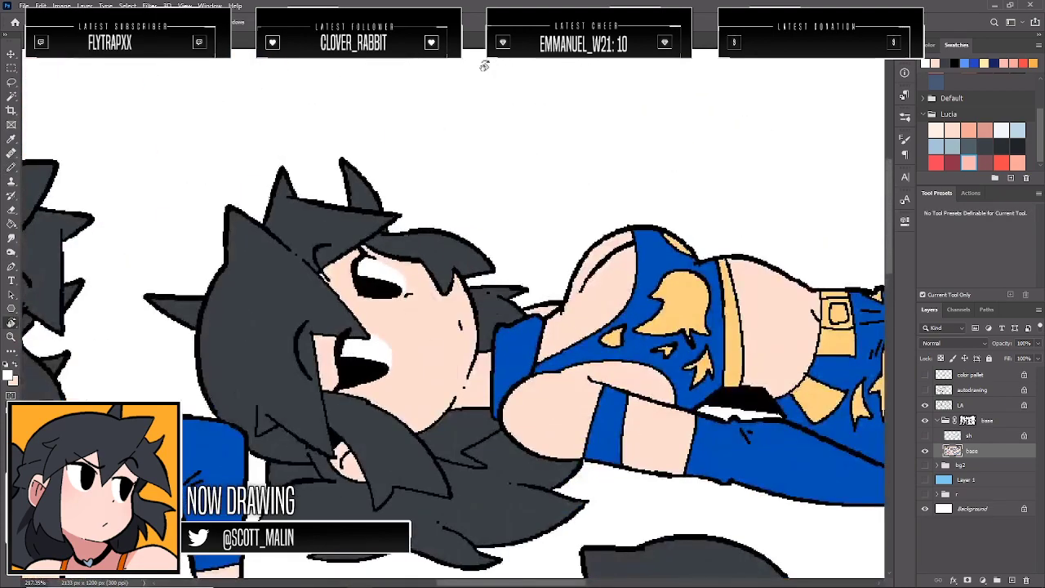
click(10, 337)
drag(310, 299, 214, 297)
drag(718, 254, 775, 257)
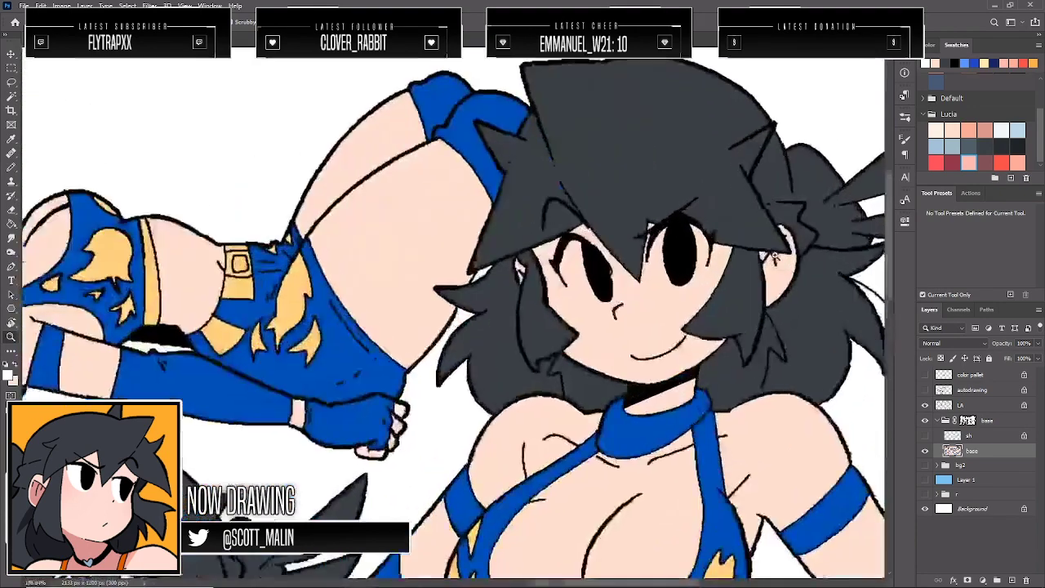
scroll(774, 257, up, 2)
key(b)
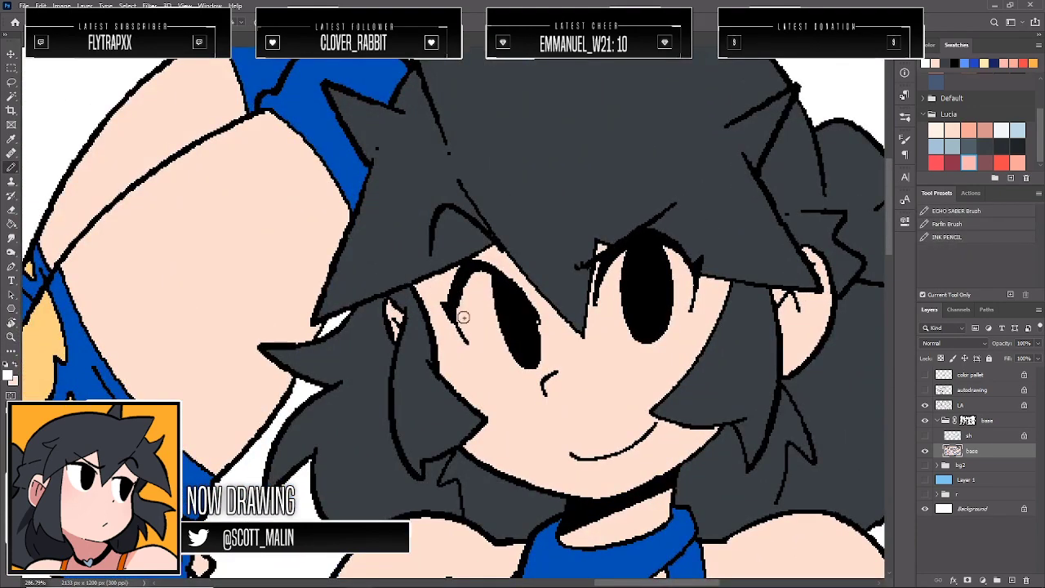
mouse_move(462, 318)
mouse_down()
mouse_move(511, 367)
mouse_move(482, 274)
mouse_move(472, 323)
mouse_move(484, 334)
mouse_move(485, 295)
mouse_move(502, 351)
mouse_up()
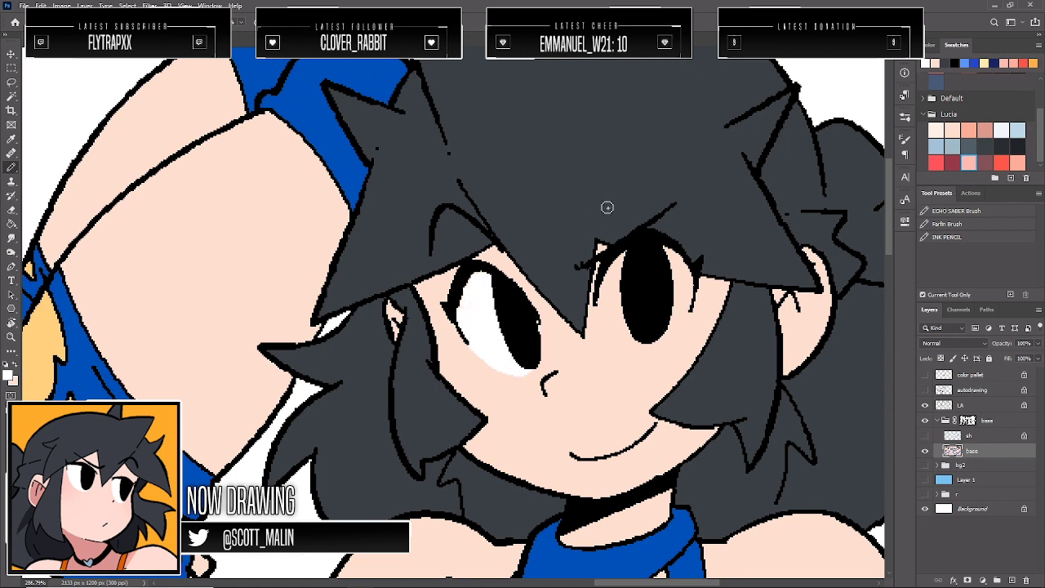
Paint and fill the white around the pupil of the smiling figure's other eye, undoing the unwanted stroke
mouse_move(606, 293)
mouse_down()
mouse_move(601, 311)
mouse_move(604, 299)
mouse_move(626, 343)
mouse_move(661, 343)
mouse_move(684, 312)
mouse_move(683, 291)
mouse_up()
key(ctrl+z)
key(g)
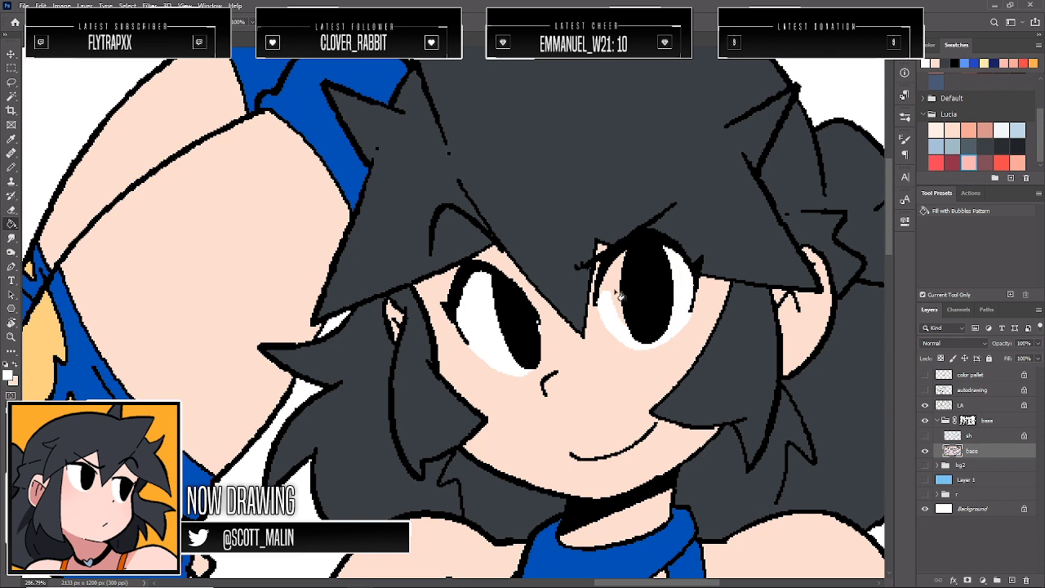
key(b)
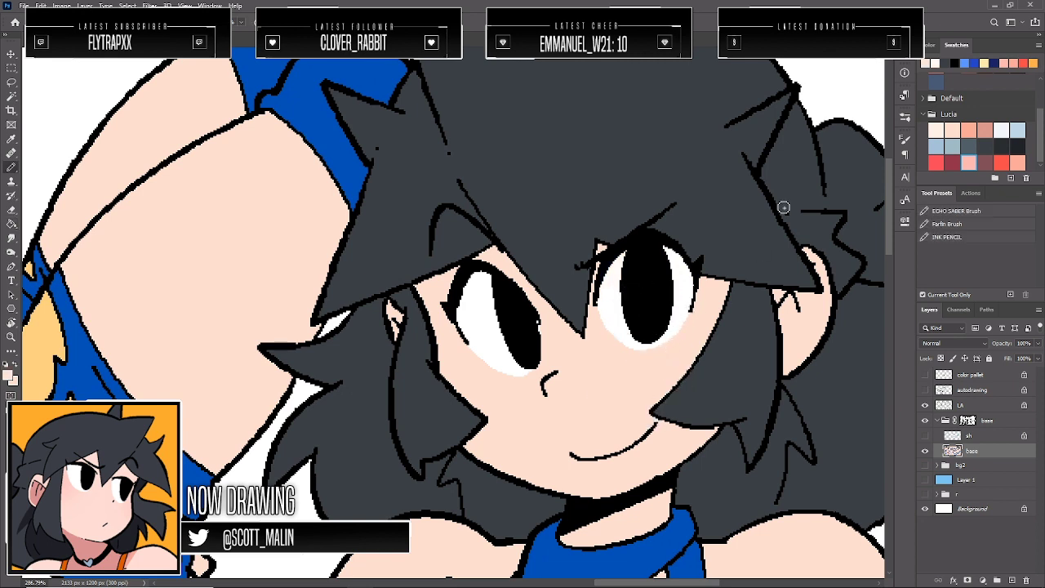
Outline the lower edges of both eye whites on the kneeling figure with white
click(11, 337)
drag(555, 269, 529, 268)
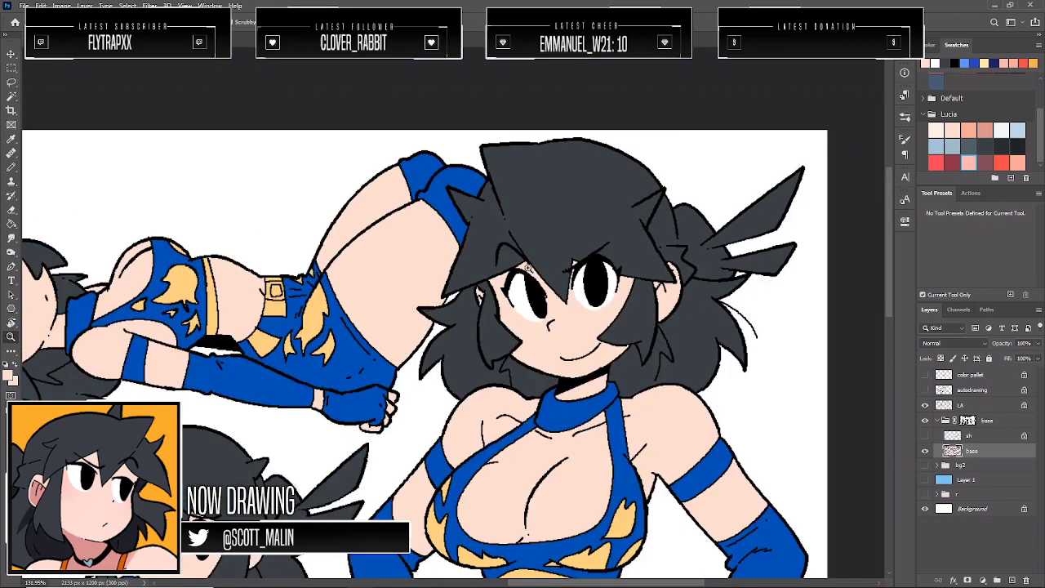
scroll(721, 323, down, 2)
scroll(721, 322, down, 8)
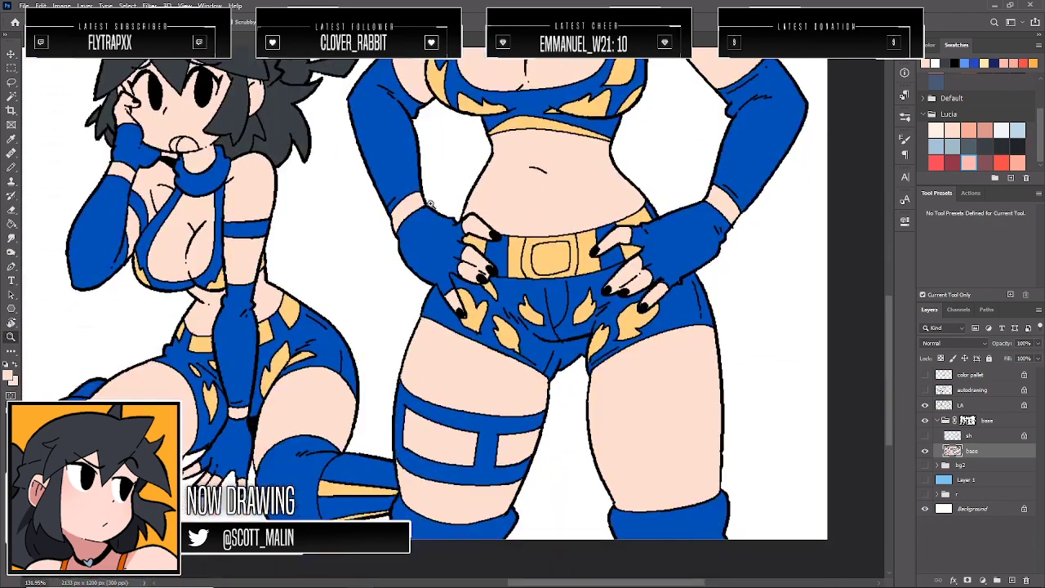
drag(430, 204, 416, 204)
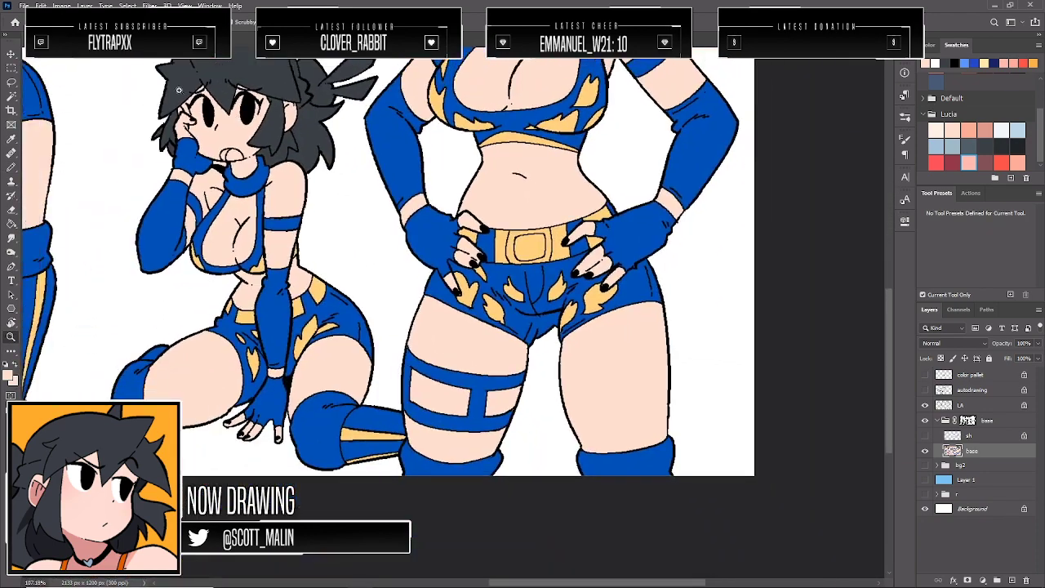
drag(179, 90, 257, 193)
scroll(334, 251, up, 1)
key(d)
key(x)
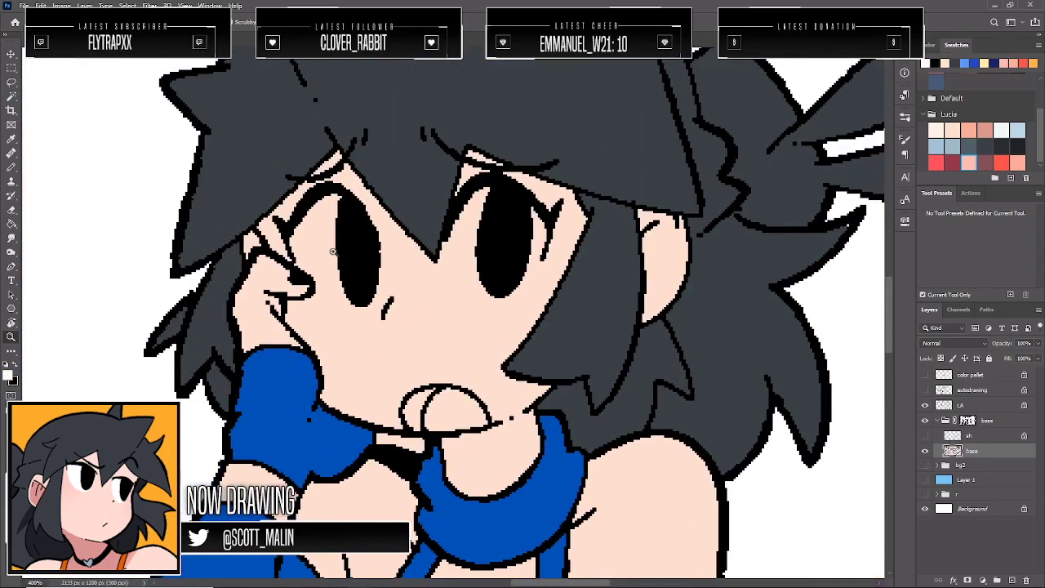
key(b)
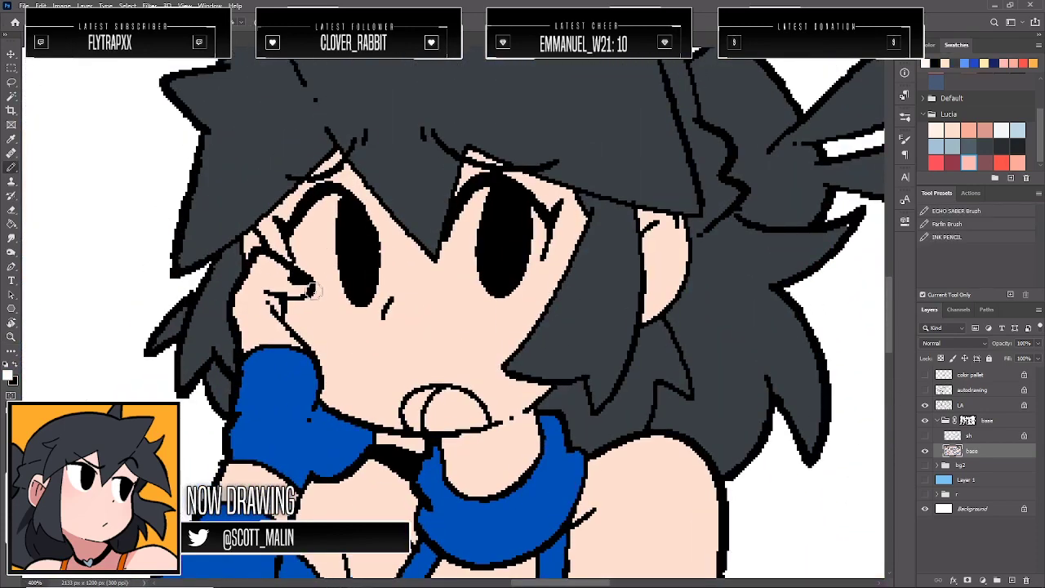
drag(315, 296, 364, 309)
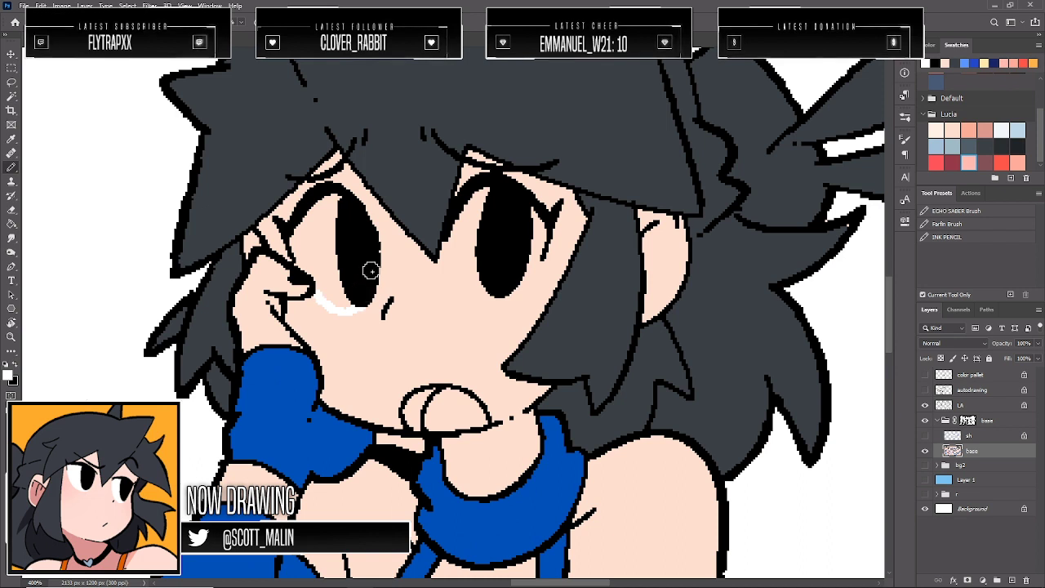
mouse_move(451, 239)
mouse_down()
mouse_move(446, 256)
mouse_move(471, 299)
mouse_up()
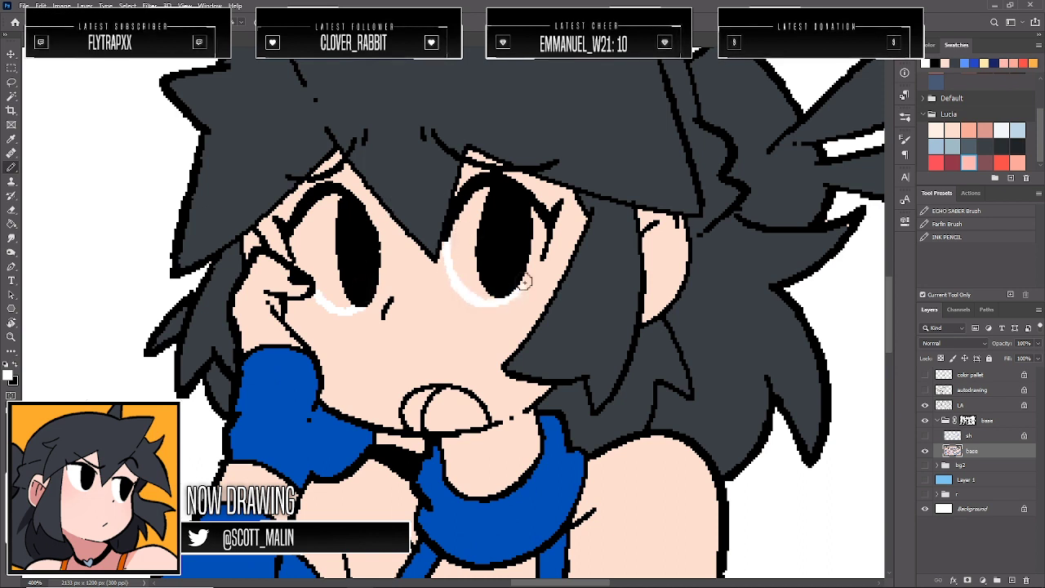
Fill the outlined eye areas around both pupils of the kneeling figure with white
key(g)
click(457, 259)
click(333, 274)
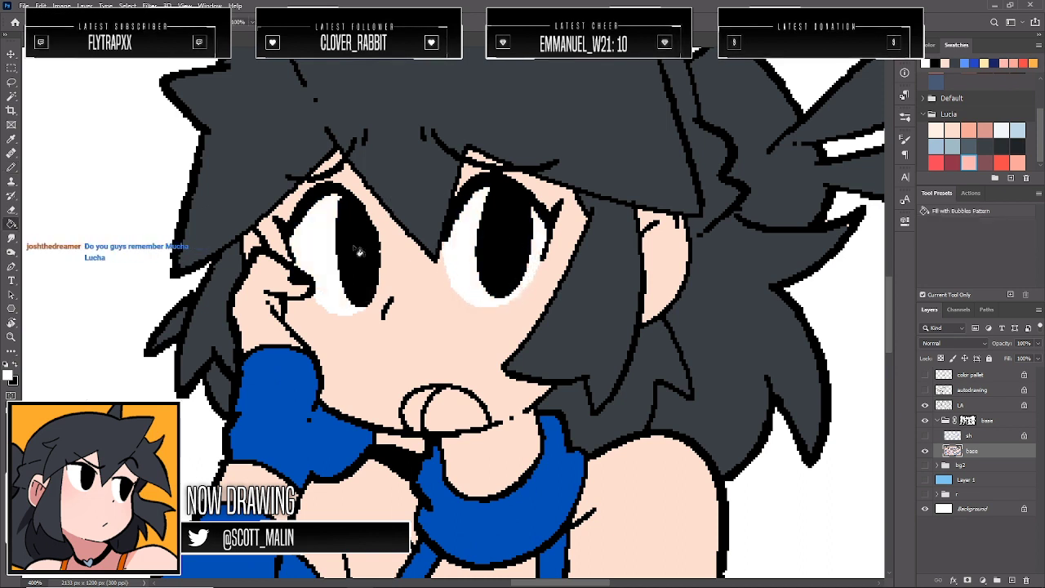
key(b)
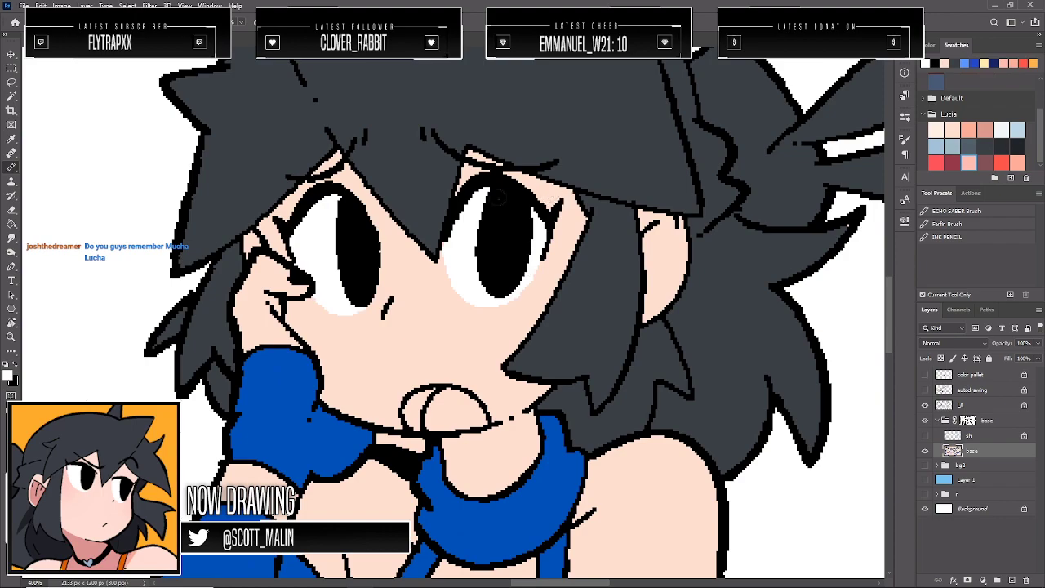
Choose the dark maroon and pink swatches from the Lucia group and fill the arms-crossed figure's tongue with pink
click(10, 336)
drag(533, 311, 469, 314)
drag(670, 351, 637, 344)
scroll(638, 344, down, 3)
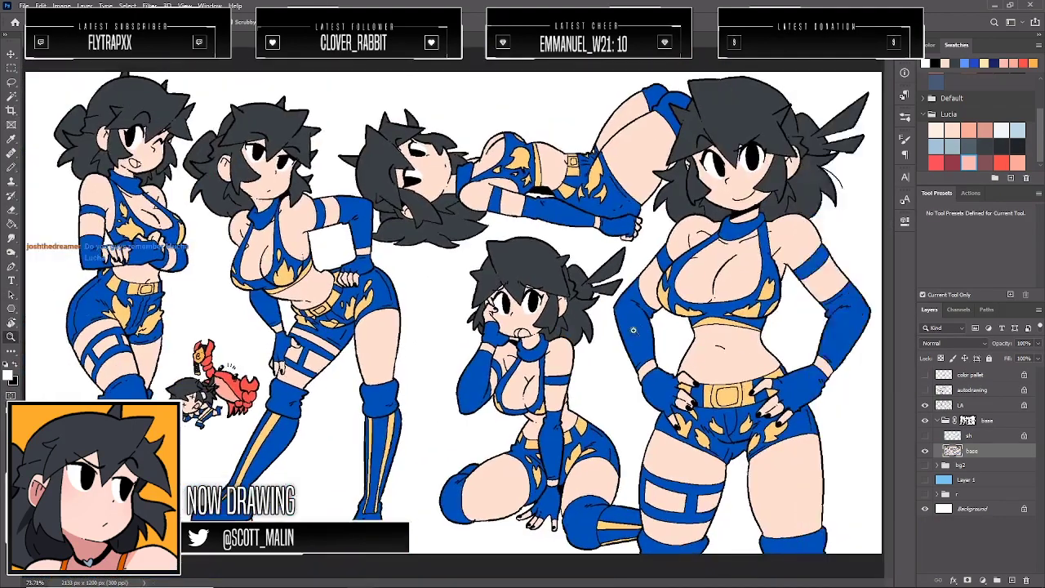
click(1000, 160)
click(969, 161)
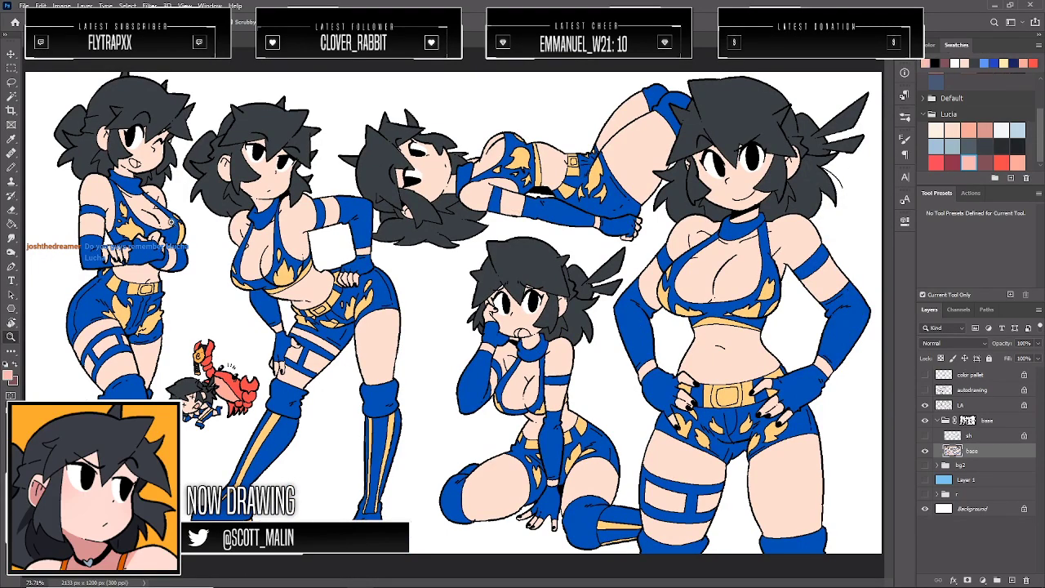
drag(113, 132, 196, 278)
key(g)
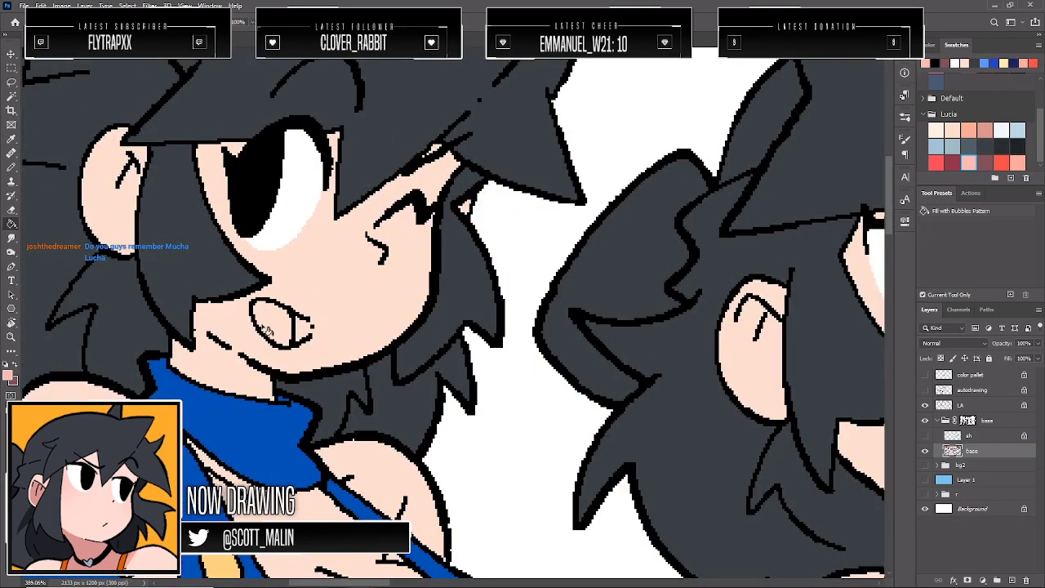
click(267, 323)
Fill the remaining interior of the arms-crossed figure's open mouth with dark maroon
key(b)
key(x)
key([)
key([)
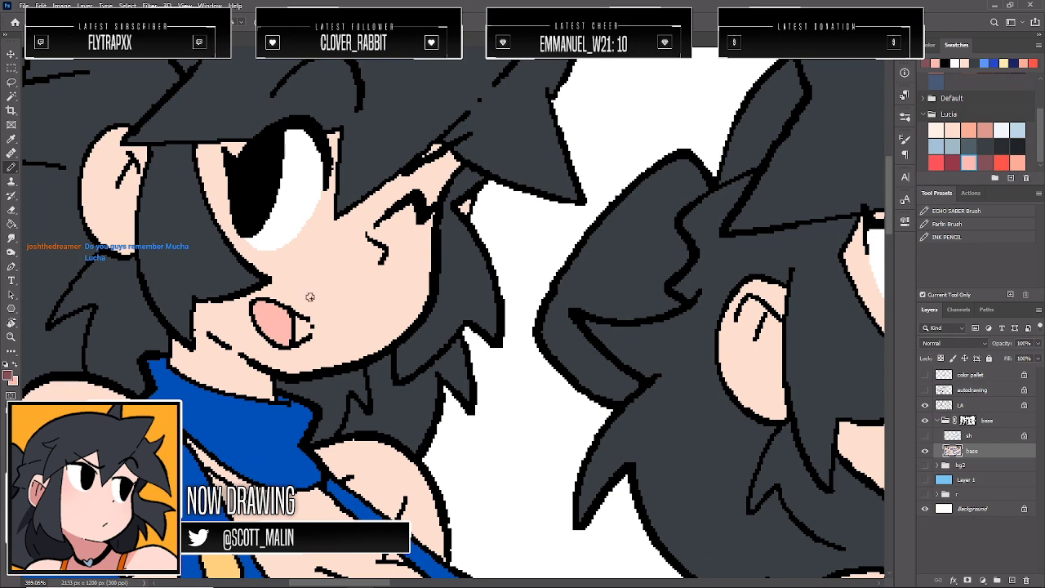
key(g)
click(305, 329)
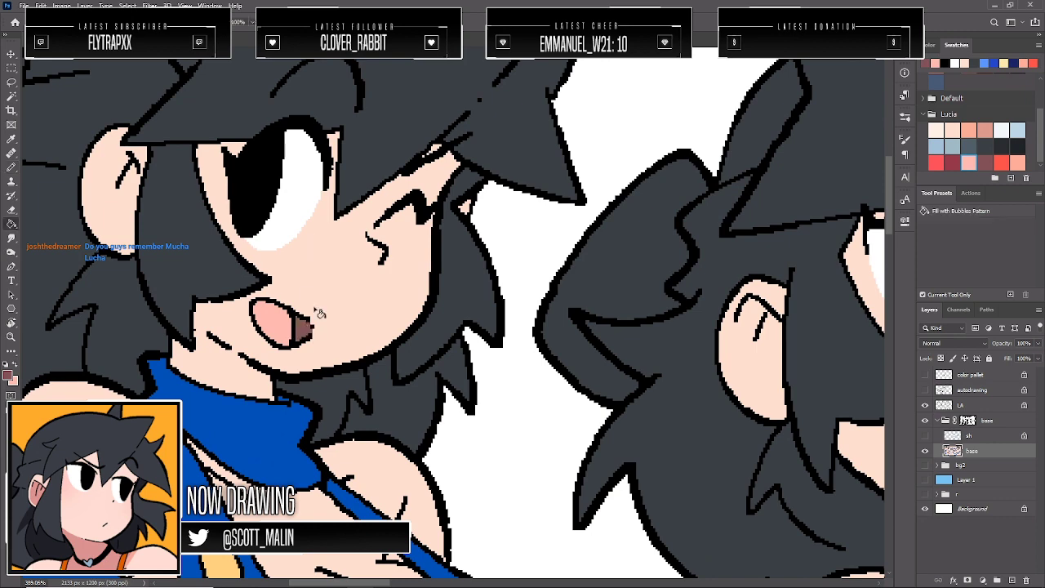
key(b)
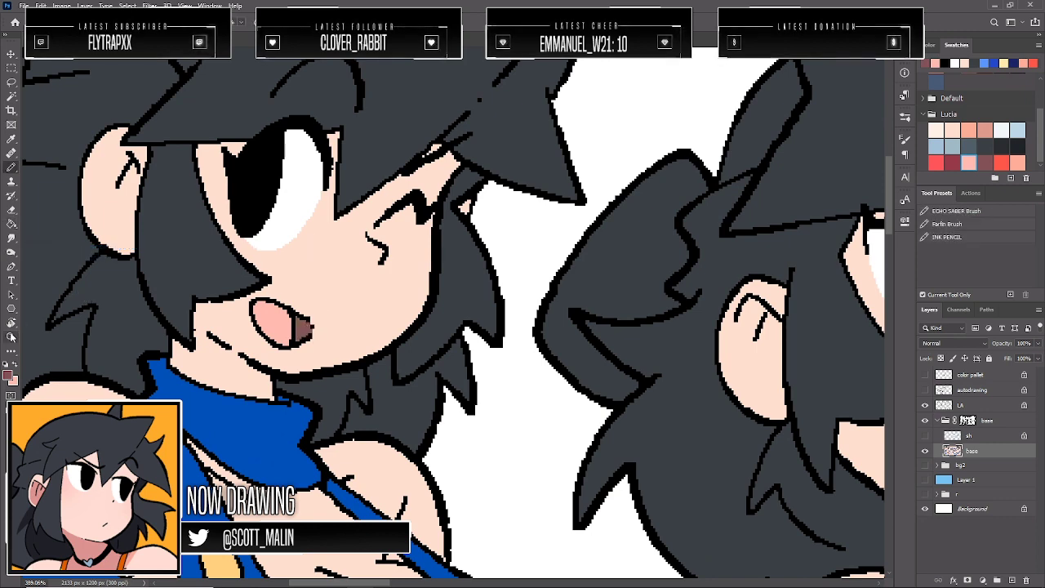
Fill the kneeling figure's open mouth with dark maroon and her tongue with pink
key(z)
drag(309, 299, 245, 299)
scroll(405, 301, down, 5)
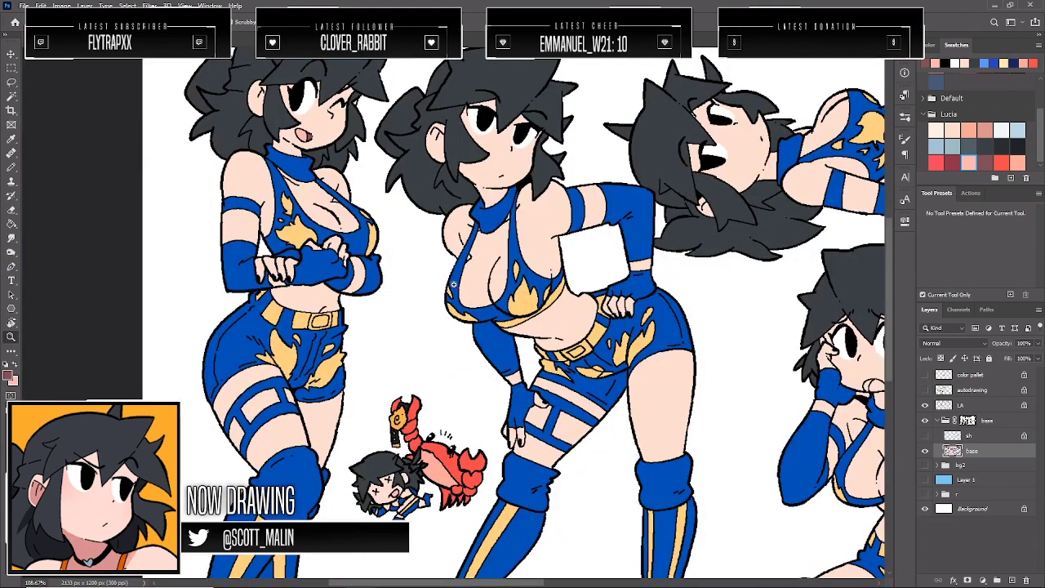
scroll(396, 266, down, 2)
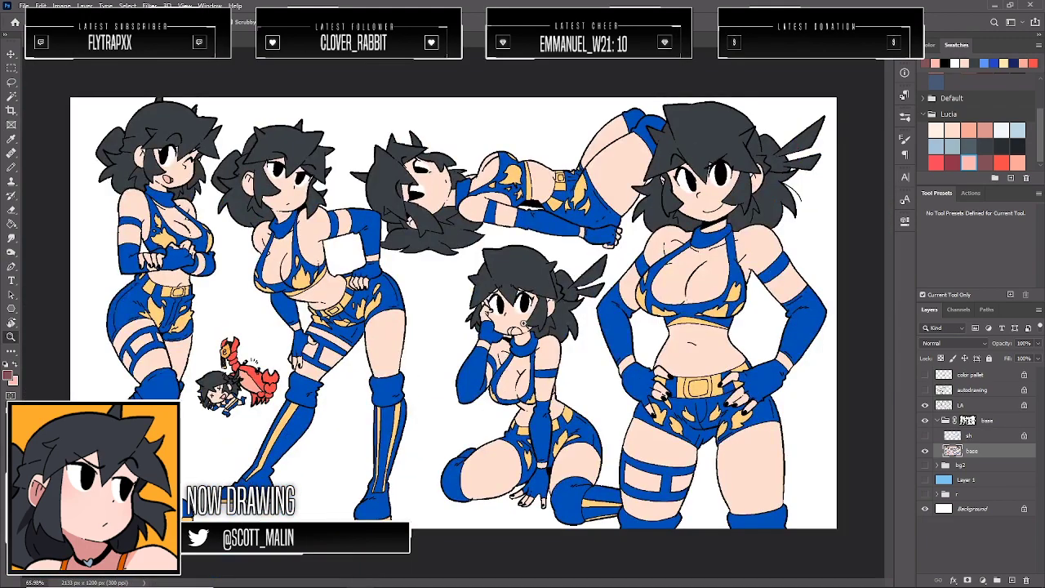
mouse_move(524, 325)
mouse_down()
mouse_move(587, 399)
mouse_move(620, 399)
mouse_up()
key(g)
click(449, 369)
key(x)
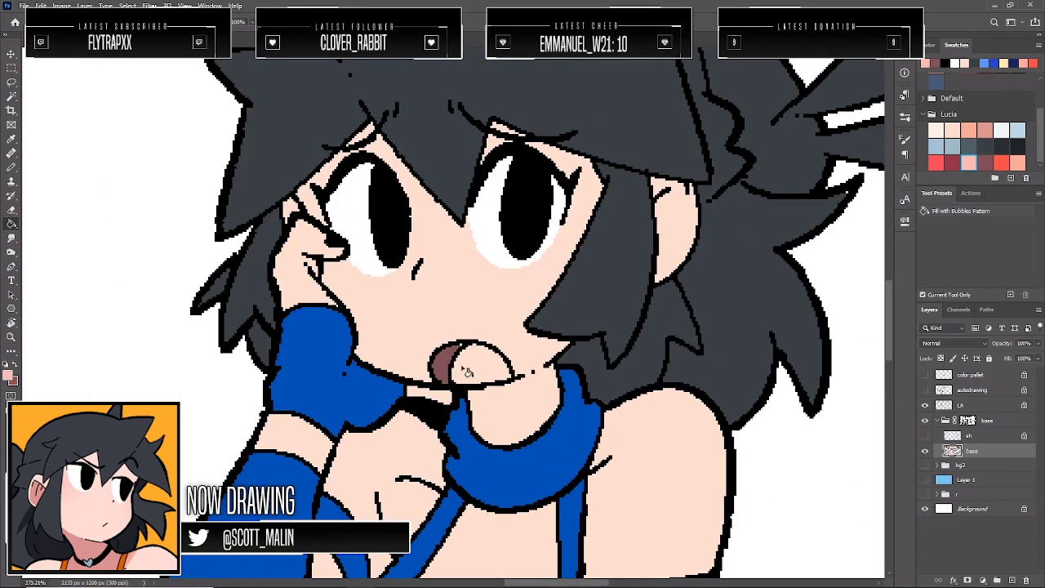
click(466, 369)
key(b)
key(x)
click(10, 336)
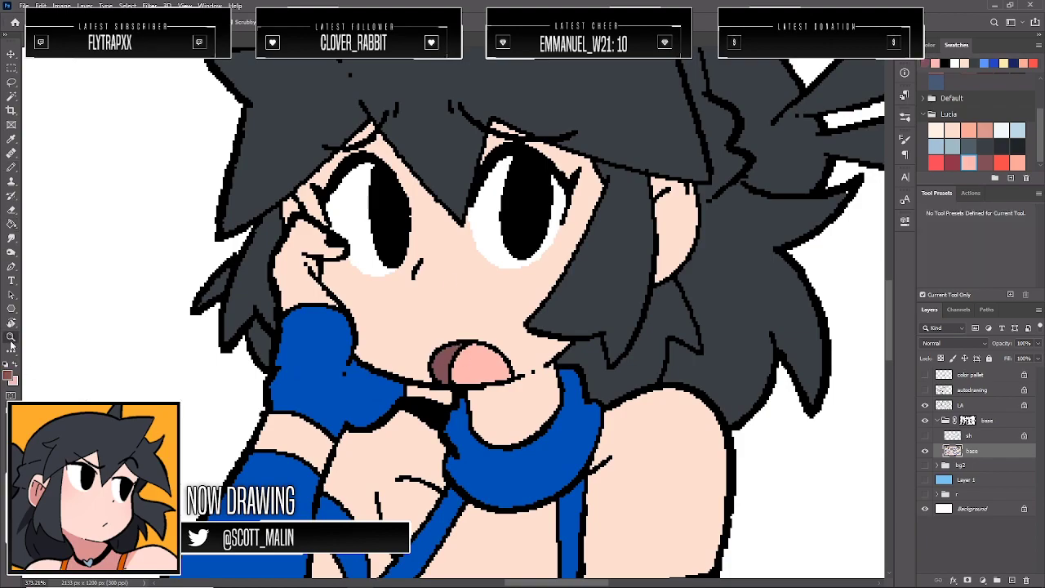
Save the document and show the bg2 background group behind the figures
drag(514, 343, 547, 305)
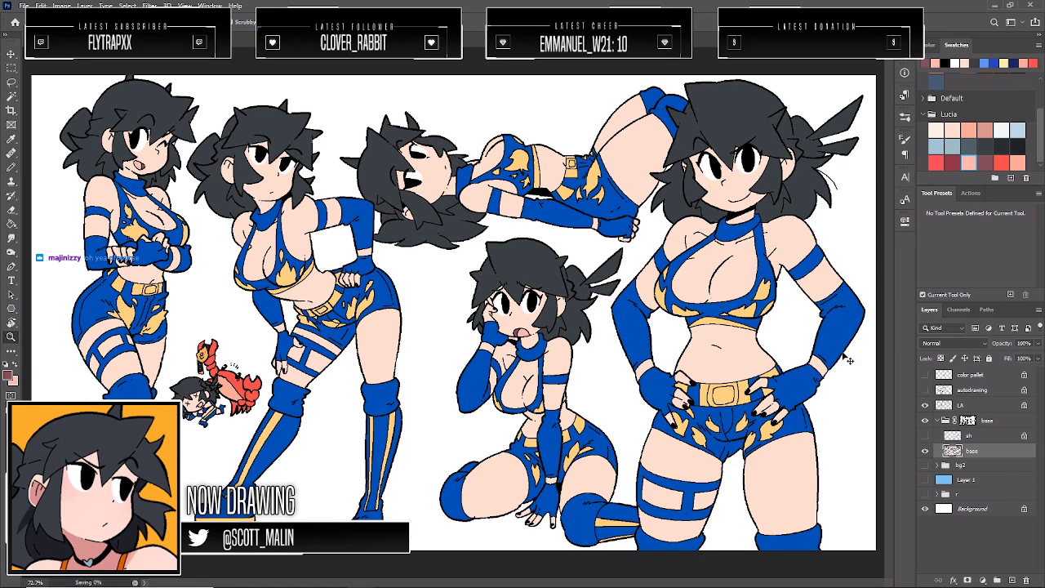
click(924, 464)
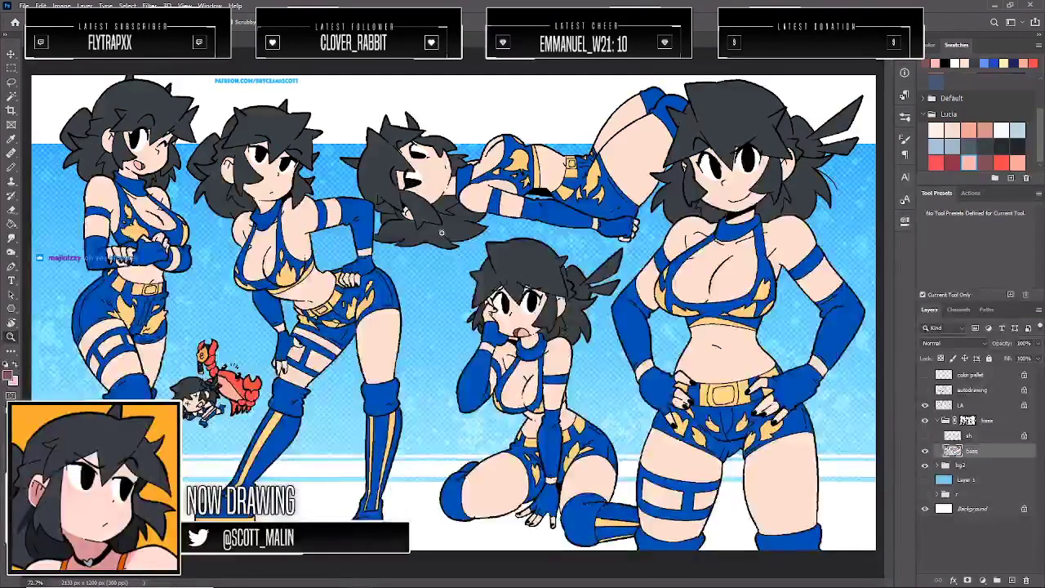
drag(445, 233, 433, 234)
drag(536, 237, 525, 236)
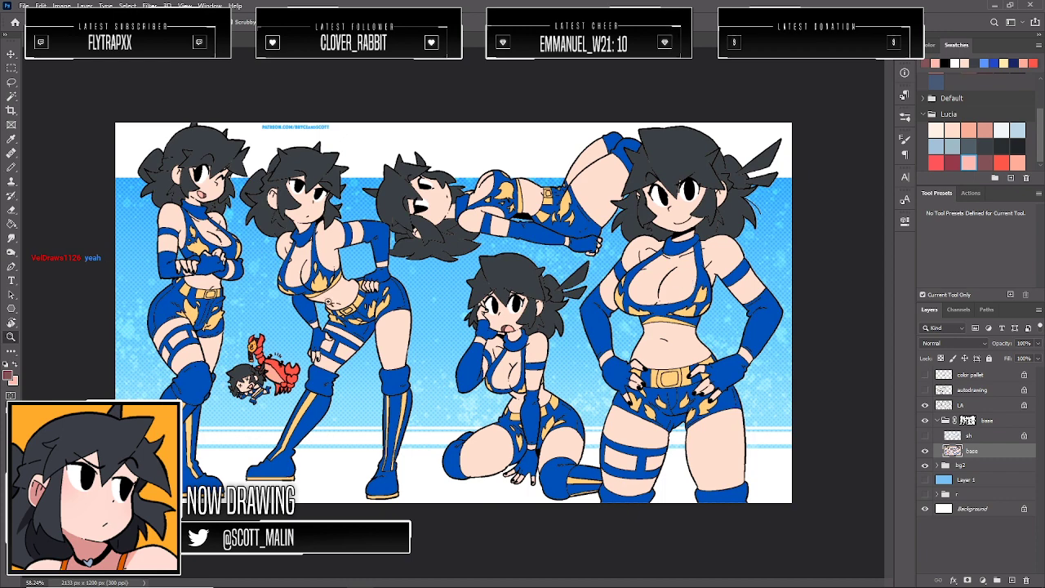
drag(329, 302, 338, 314)
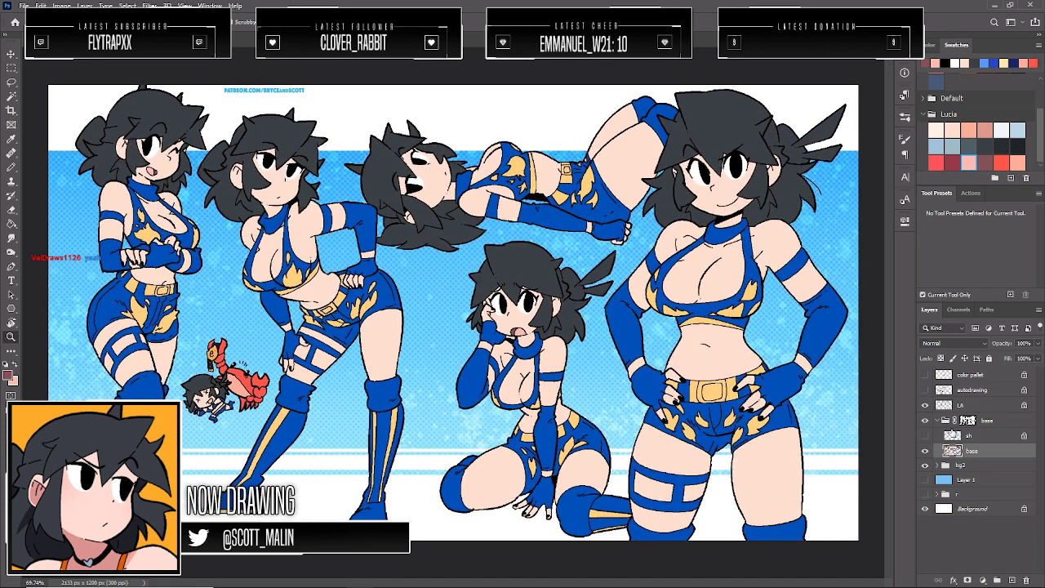
Rename the base colour layer to "flats", duplicate it and name the copy "shaded"
double_click(971, 451)
key(Return)
key(ctrl+j)
double_click(976, 451)
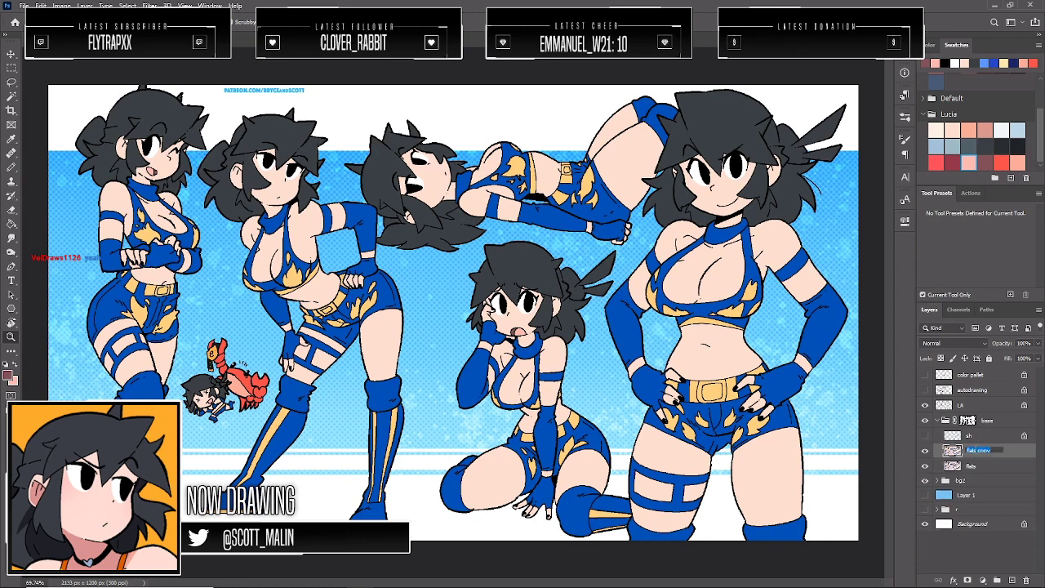
text(shaded)
key(Return)
drag(407, 273, 407, 283)
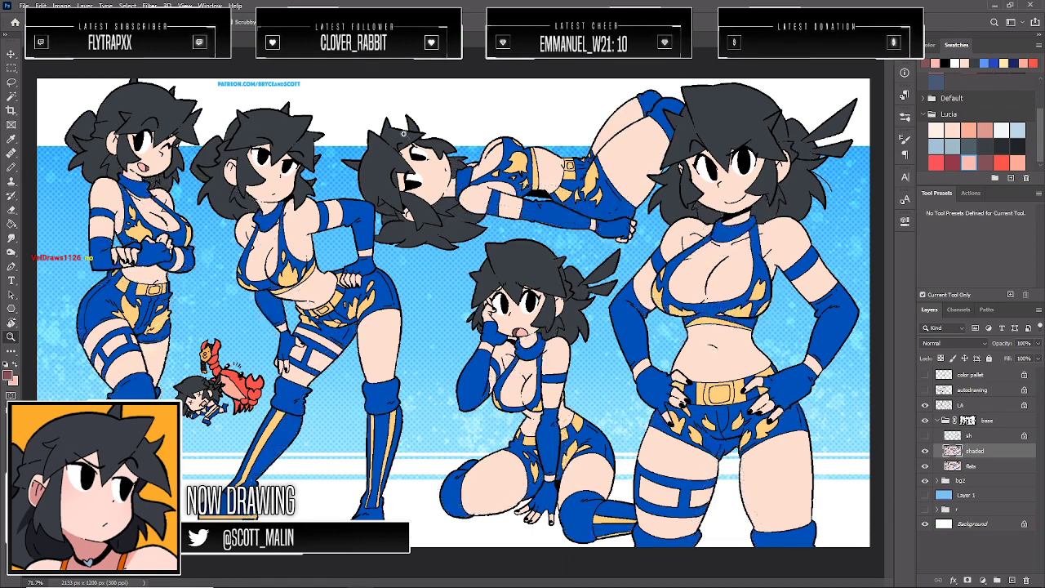
Fill the skin shadows on the shaded layer with the palette's salmon tone and the hair shadows with the near-black Lucia swatch
key(g)
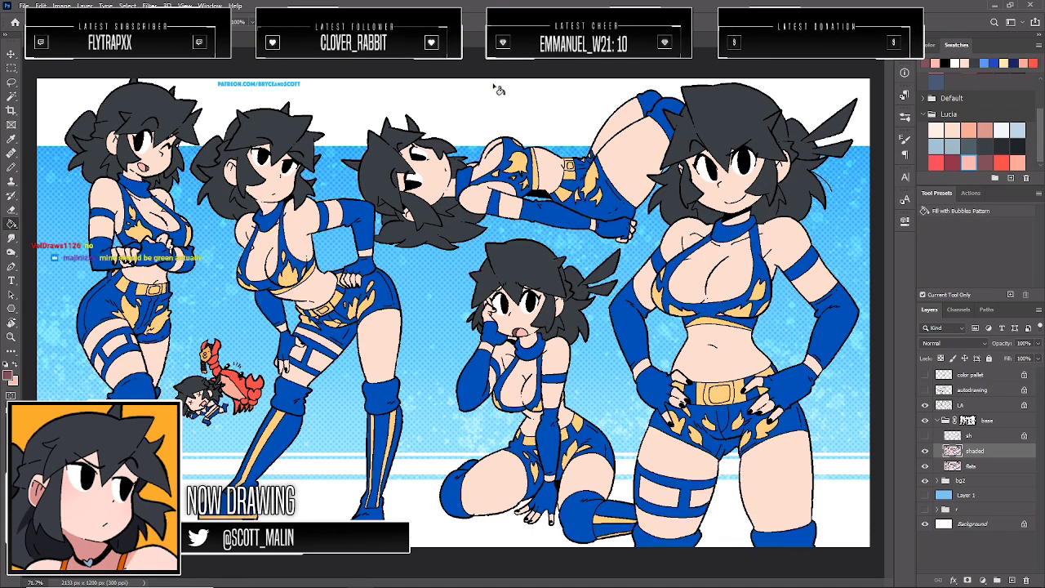
click(925, 373)
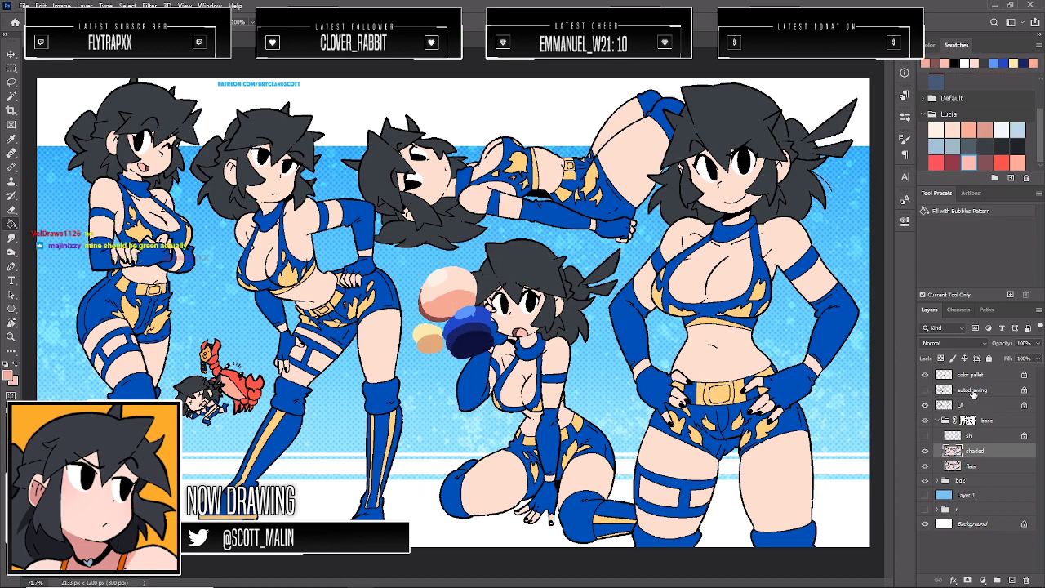
click(925, 374)
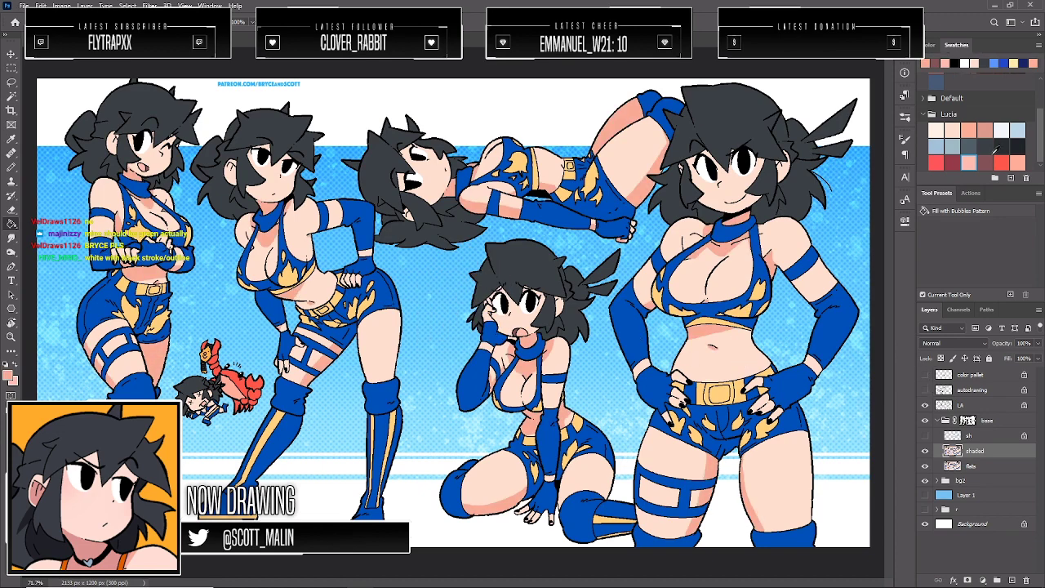
click(1018, 147)
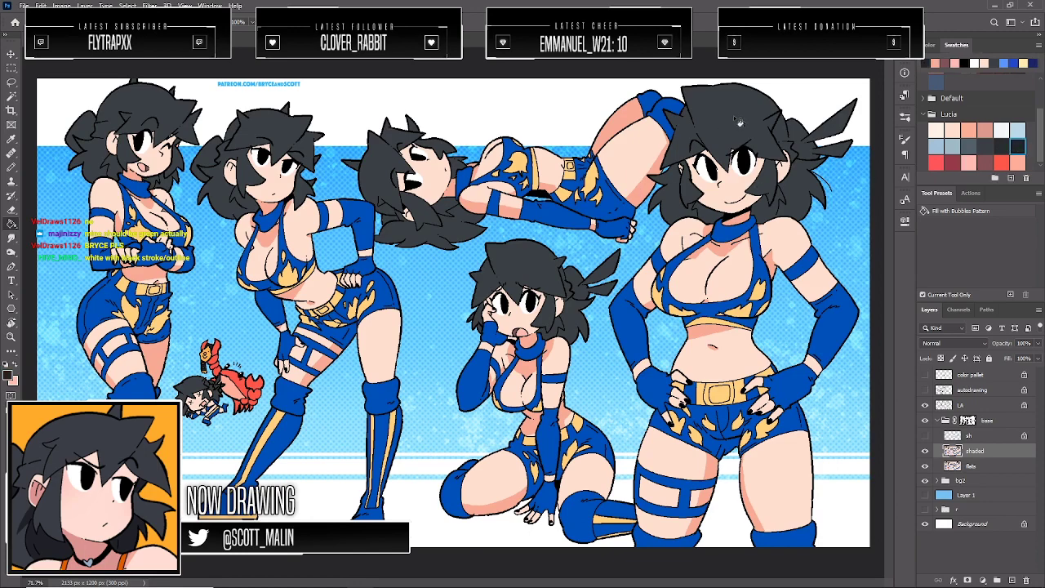
Select the blue outfit areas in shadow and darken them with Hue/Saturation, shifting the hue, boosting saturation and setting Lightness to -40
click(11, 335)
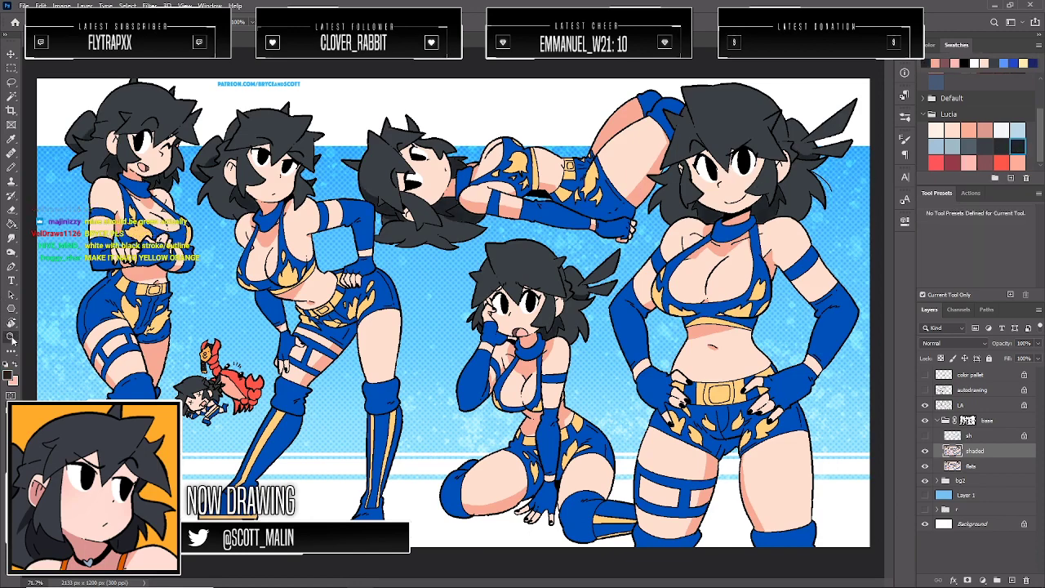
drag(359, 352, 441, 352)
click(10, 96)
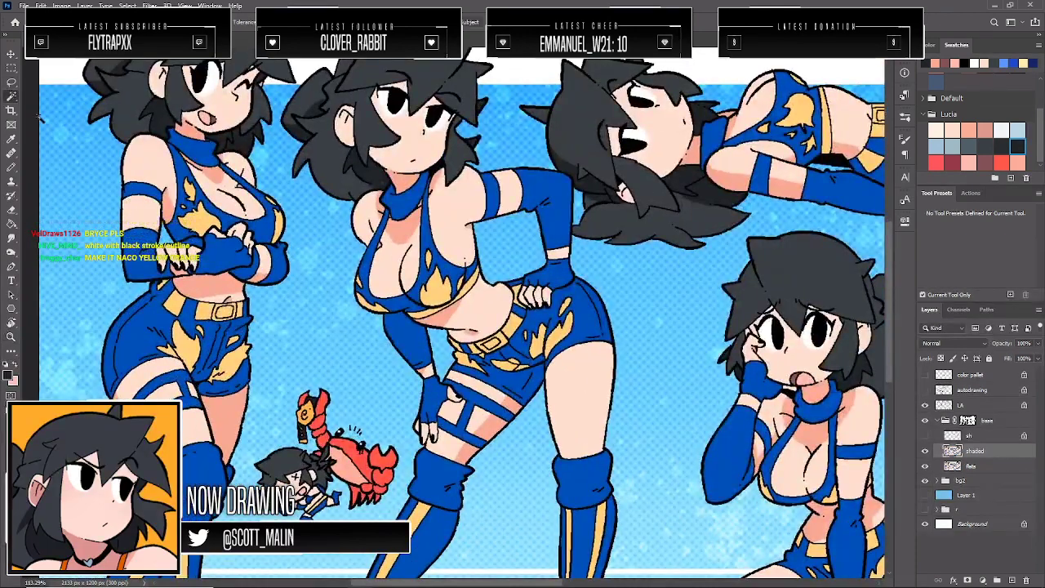
click(145, 317)
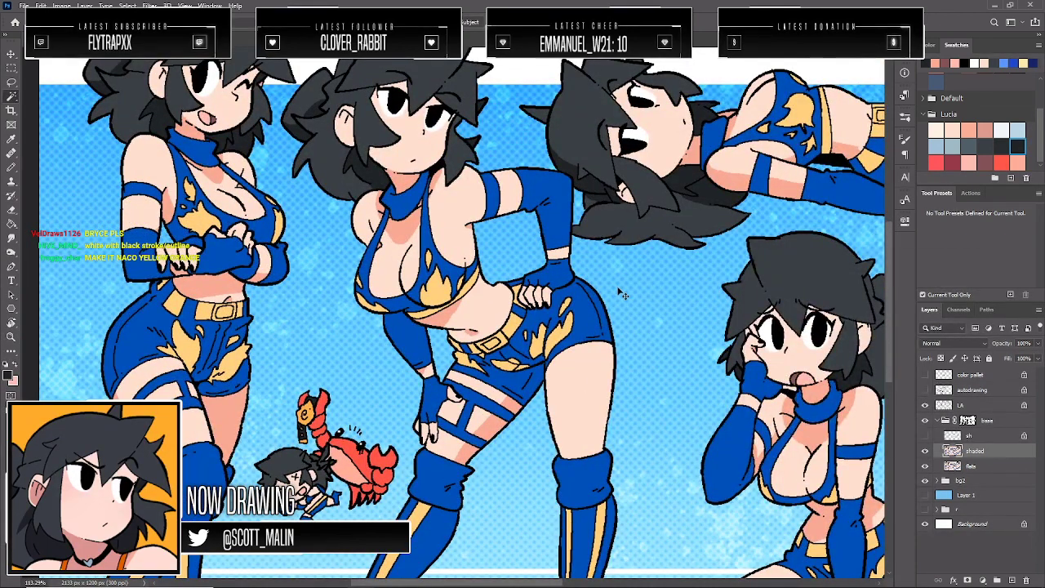
key(ctrl+u)
drag(844, 391, 849, 336)
drag(824, 392, 825, 395)
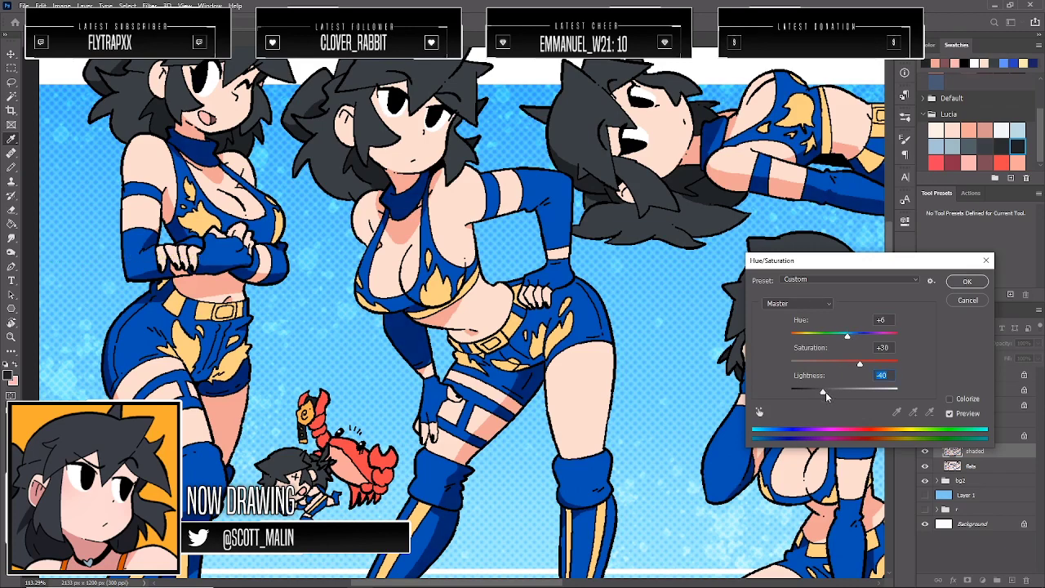
drag(859, 363, 905, 371)
click(896, 363)
drag(851, 339, 851, 339)
click(966, 281)
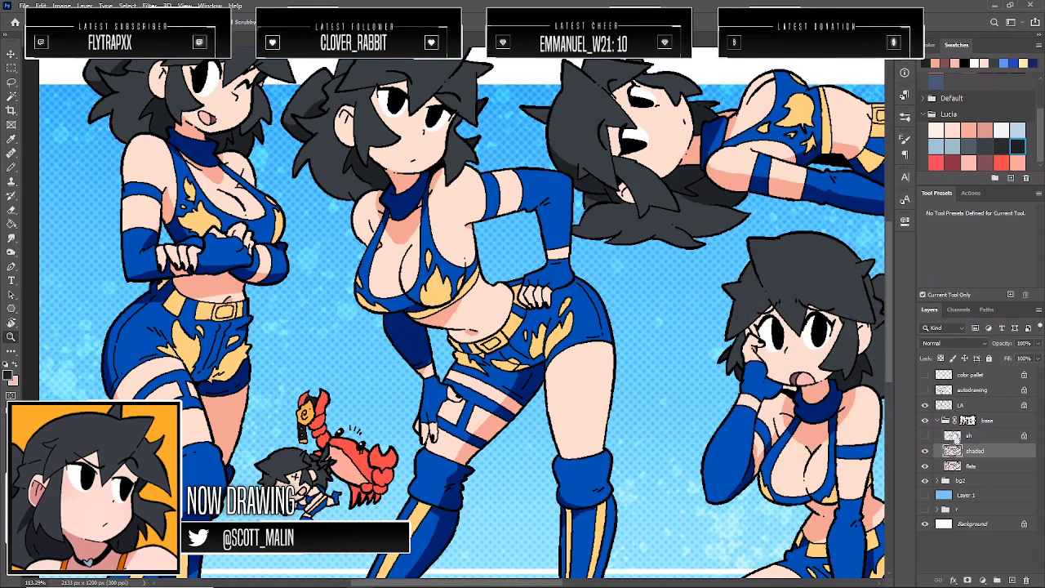
Select the yellow outfit areas in shadow and recolour them with Hue -18, Saturation +34 and Lightness -31
ctrl+click(953, 435)
click(11, 96)
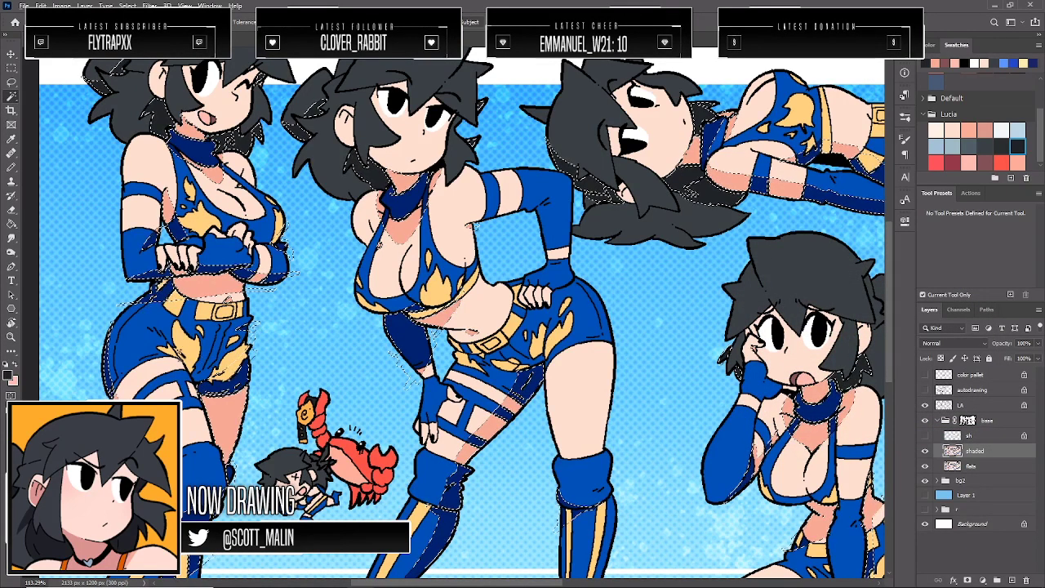
alt+shift+click(181, 349)
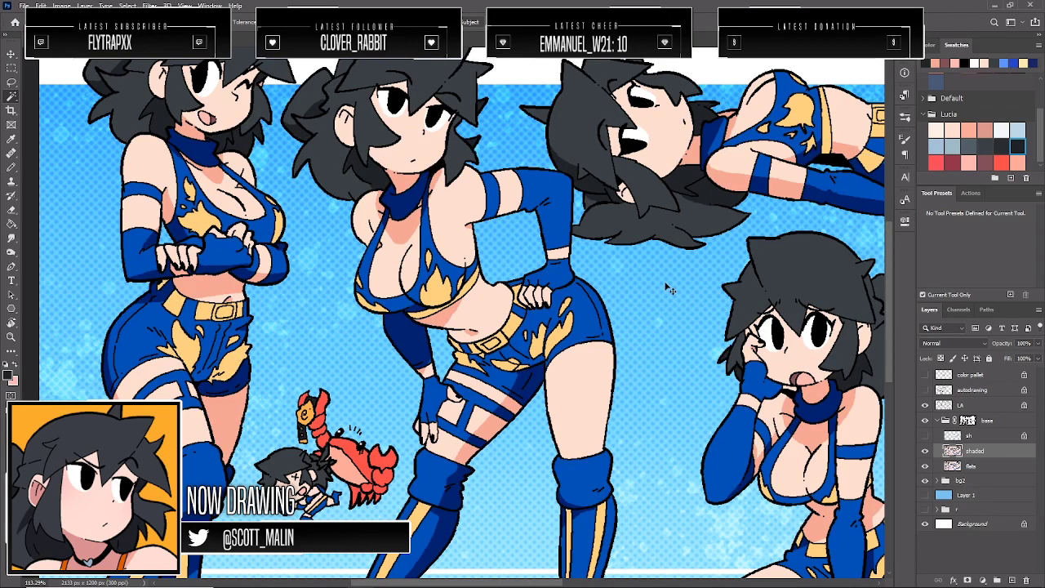
key(ctrl+u)
drag(835, 390, 829, 392)
mouse_move(838, 335)
mouse_down()
mouse_move(903, 365)
mouse_move(867, 373)
mouse_move(834, 338)
mouse_up()
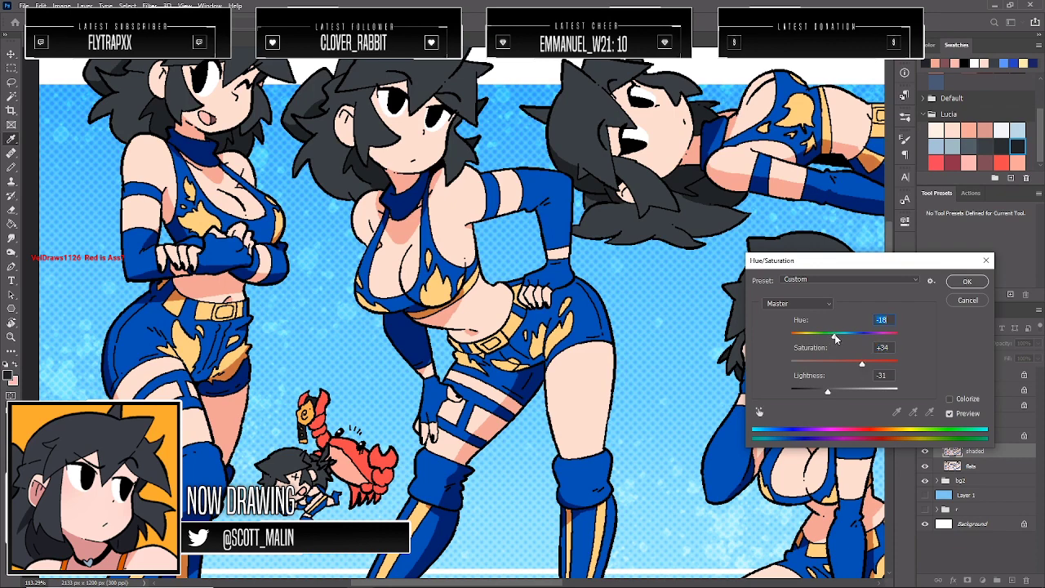
click(968, 281)
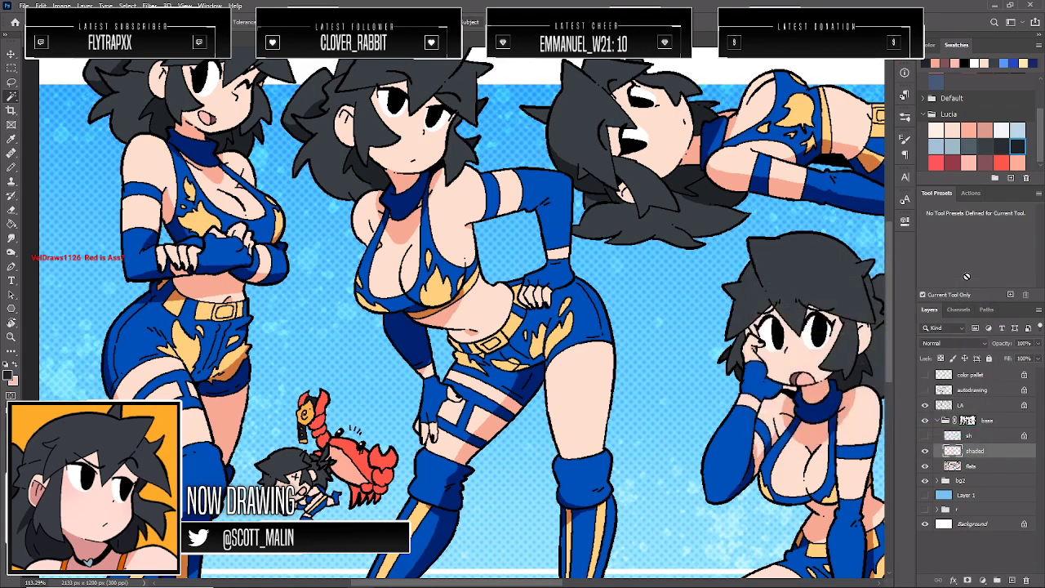
Compare the whole artwork with and without the last shading change, and try adding a new layer above the shaded layer
key(z)
key(ctrl+0)
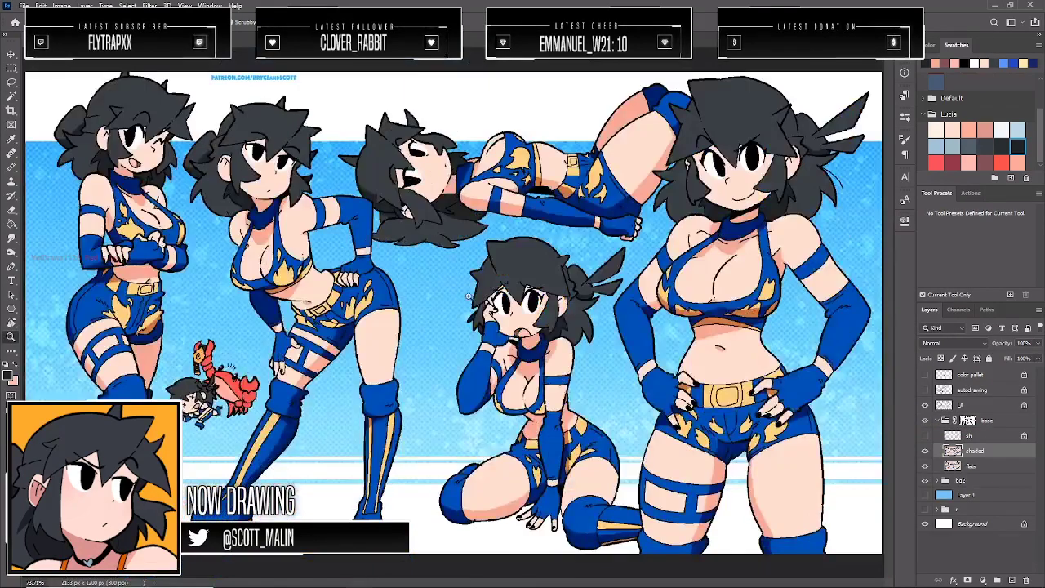
key(ctrl+z)
key(ctrl+shift+z)
drag(475, 297, 478, 305)
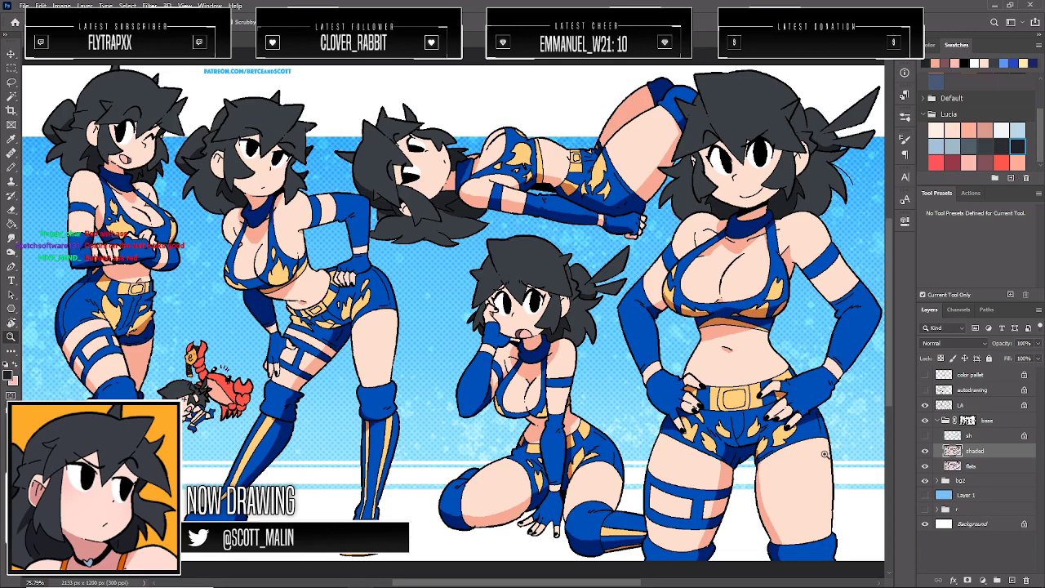
click(1012, 580)
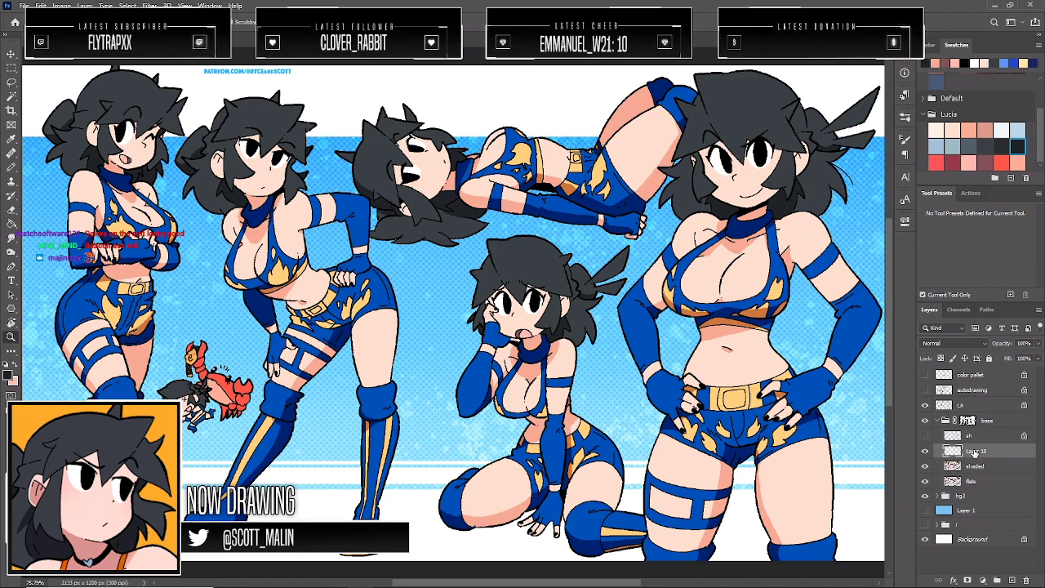
key(ctrl+z)
Choose the lightest cream swatch from the Lucia group and pencil skin highlights on the arms-crossed figure
click(7, 100)
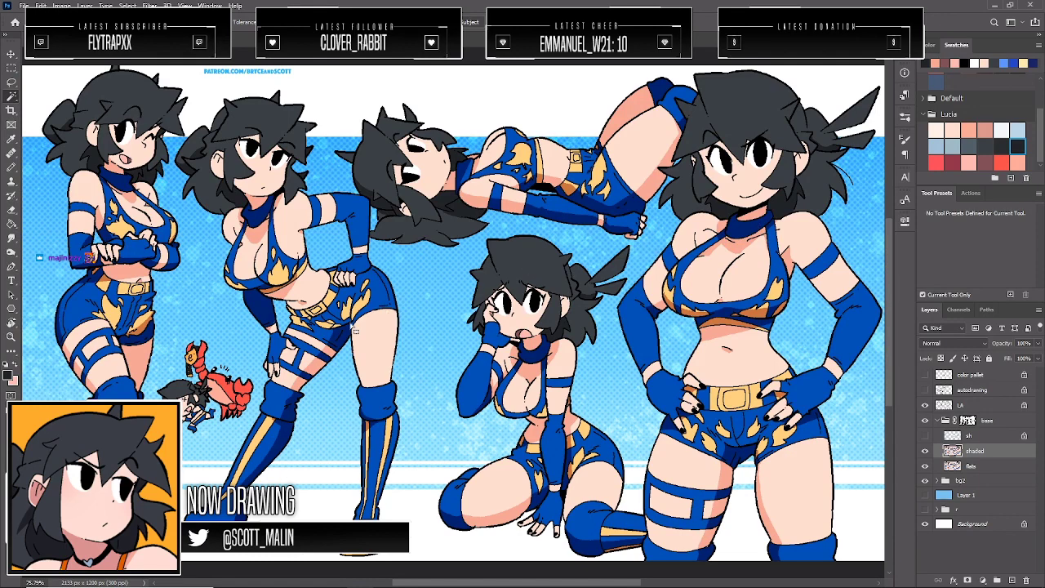
click(936, 130)
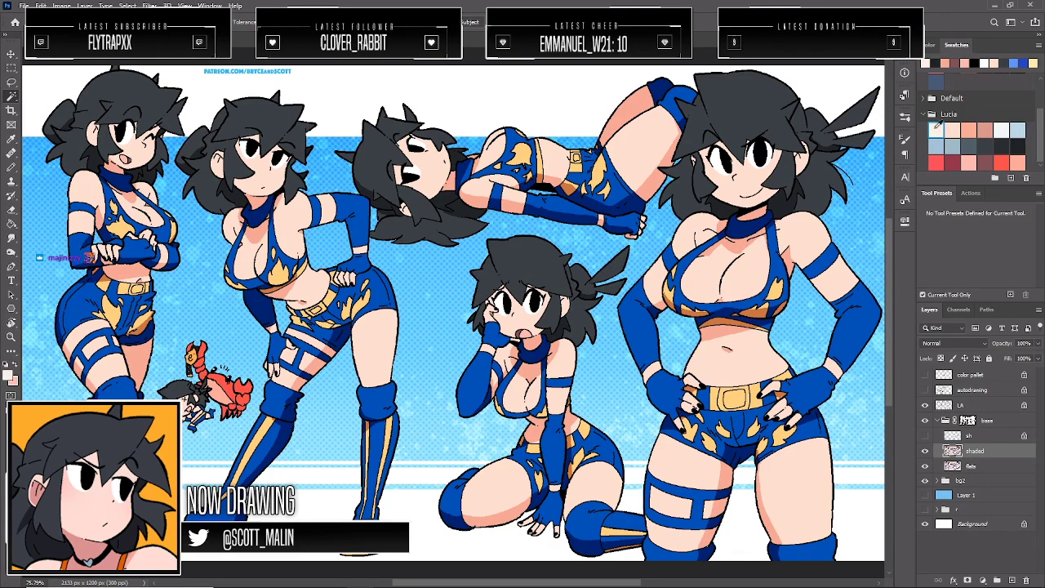
click(11, 338)
drag(72, 318, 95, 352)
key(b)
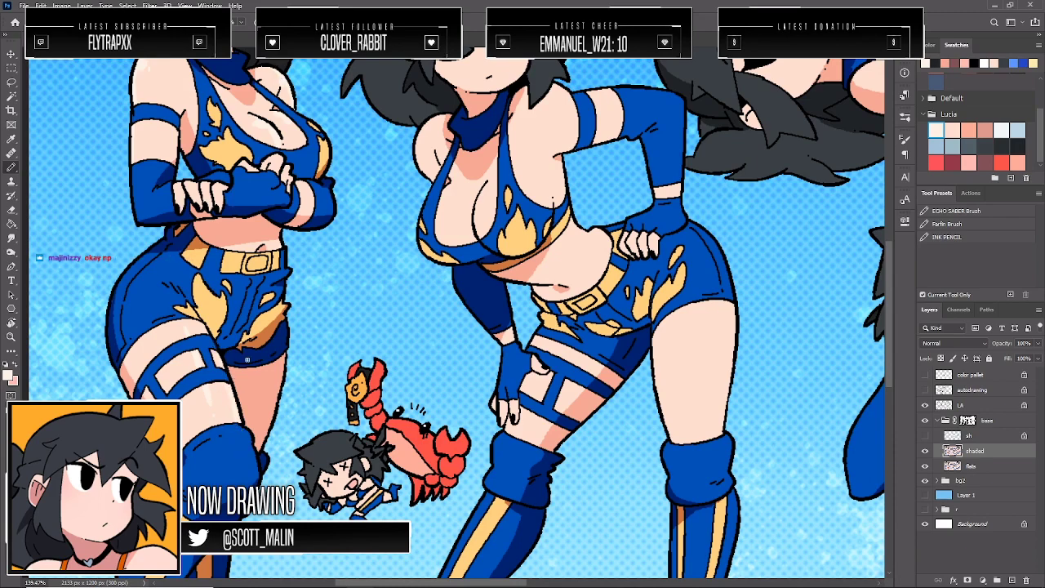
scroll(247, 359, up, 2)
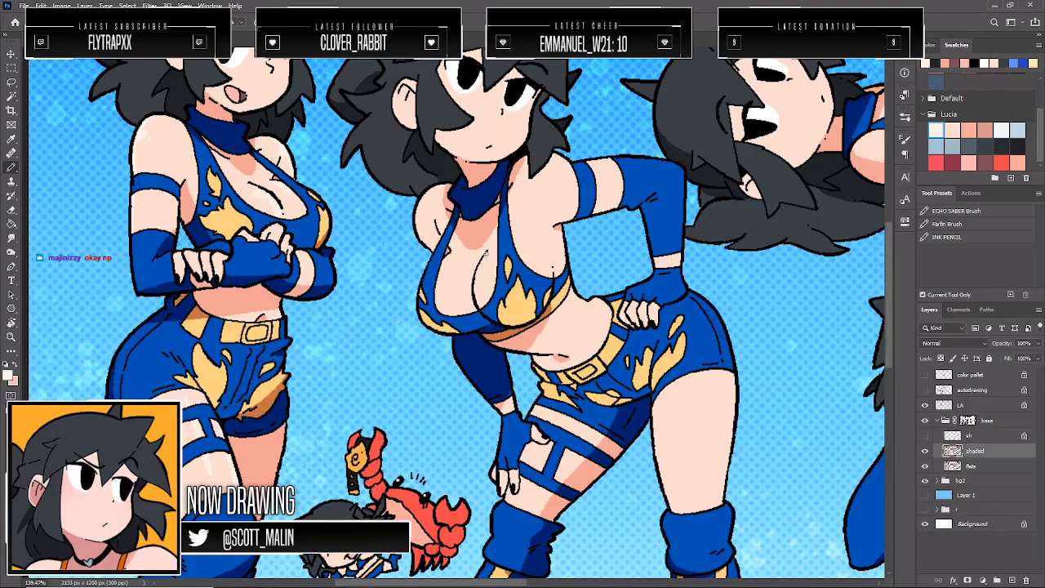
Paint cream skin highlights on the leaning figure's chest and along both thighs
drag(477, 284, 481, 307)
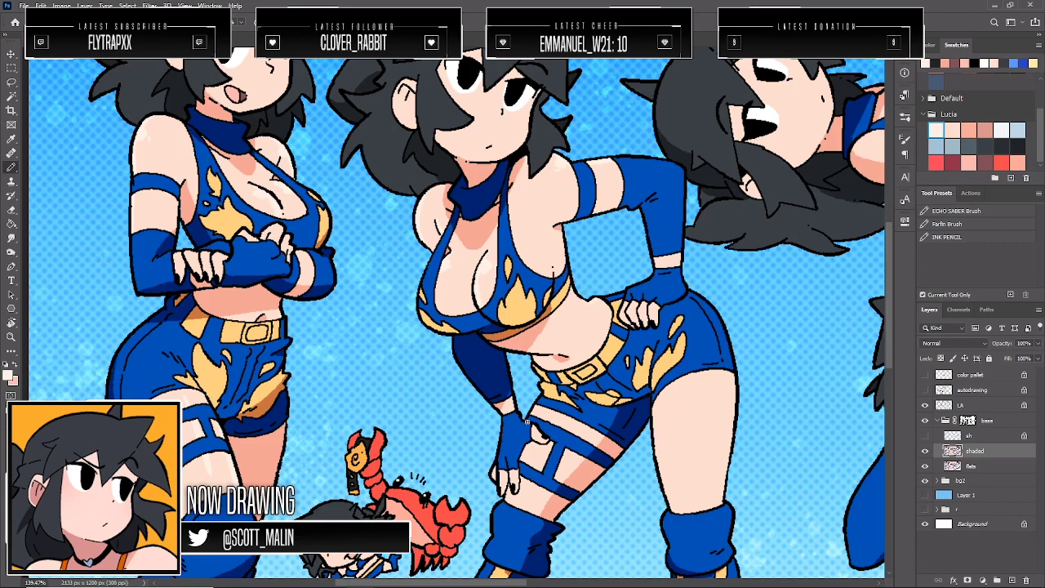
drag(733, 376, 726, 479)
drag(711, 397, 704, 509)
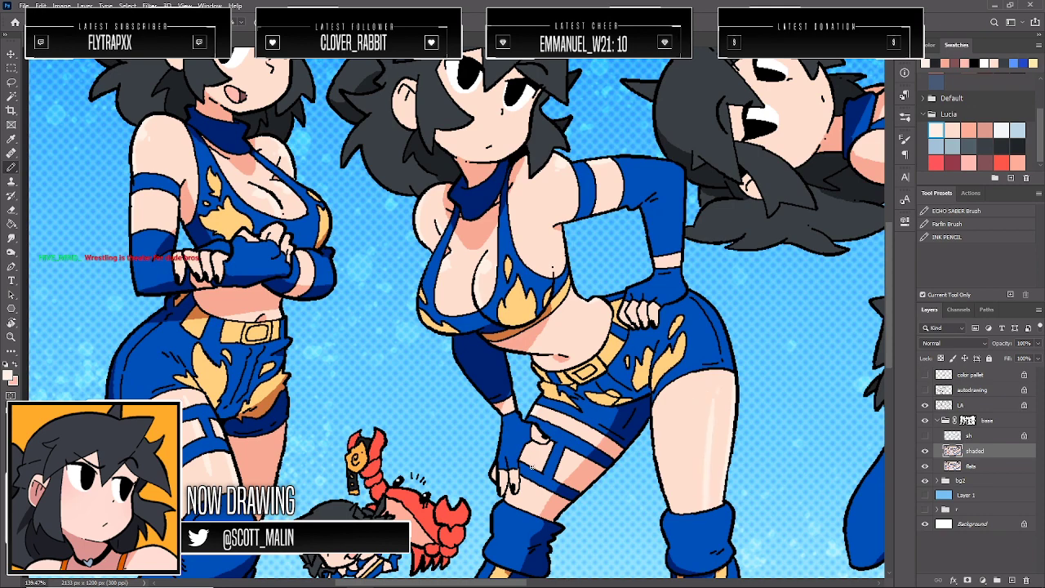
drag(527, 482, 516, 505)
Paint cream skin highlights on the seated figure's chest, shoulder and bent thigh
scroll(584, 390, up, 2)
key(z)
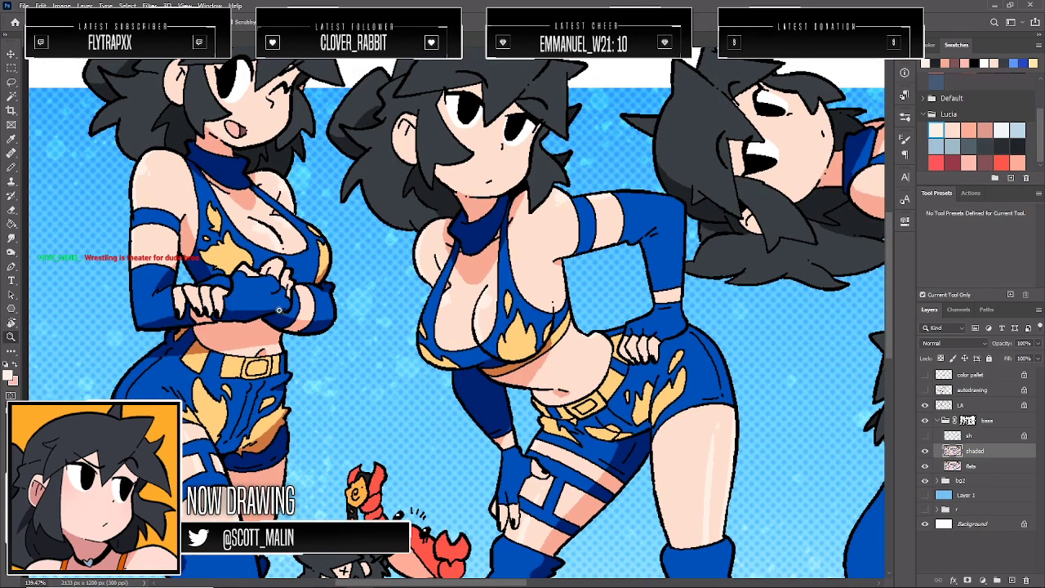
drag(496, 272, 479, 267)
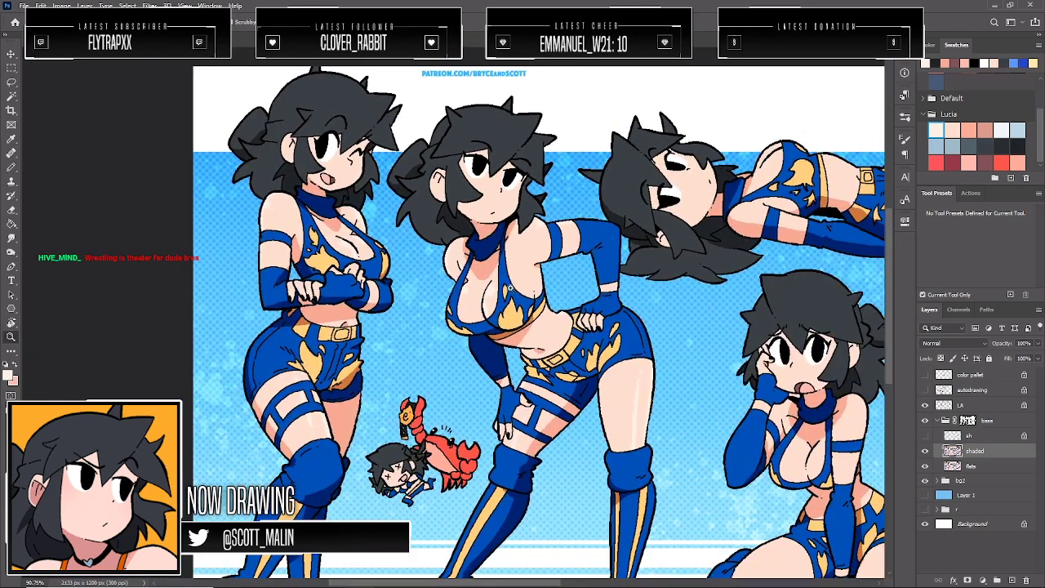
mouse_move(632, 335)
mouse_down()
mouse_move(611, 330)
mouse_move(616, 347)
mouse_move(589, 367)
mouse_move(607, 386)
mouse_up()
drag(382, 415, 395, 415)
key(b)
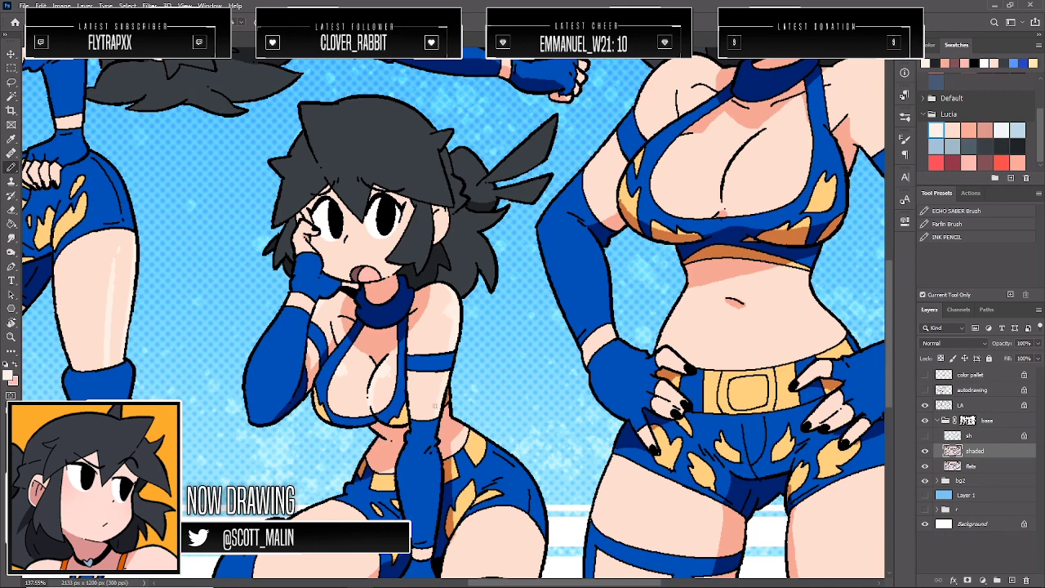
scroll(478, 332, down, 3)
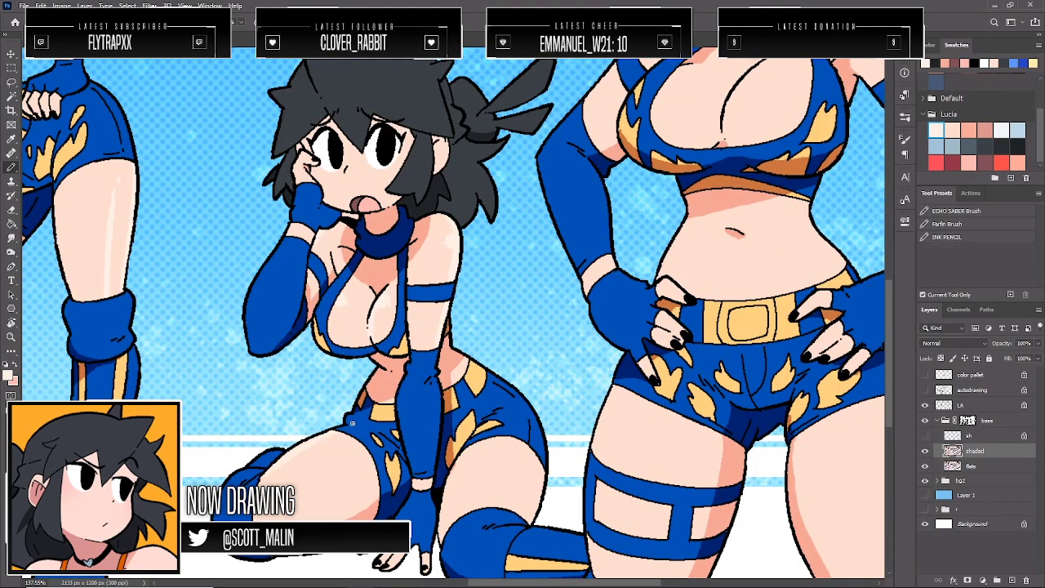
mouse_move(531, 451)
mouse_down()
mouse_move(520, 506)
mouse_move(531, 516)
mouse_up()
Paint cream skin highlights on the lying figure's raised thigh and chest, and sample the salmon skin shadow colour
key(z)
drag(417, 319, 318, 319)
drag(621, 129, 645, 182)
key(b)
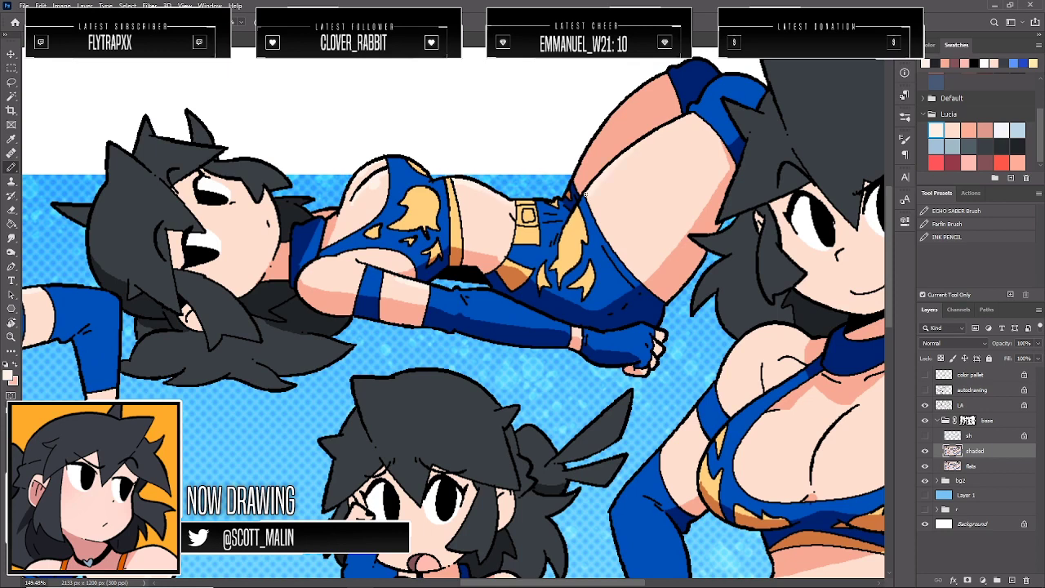
drag(662, 173, 611, 238)
click(13, 351)
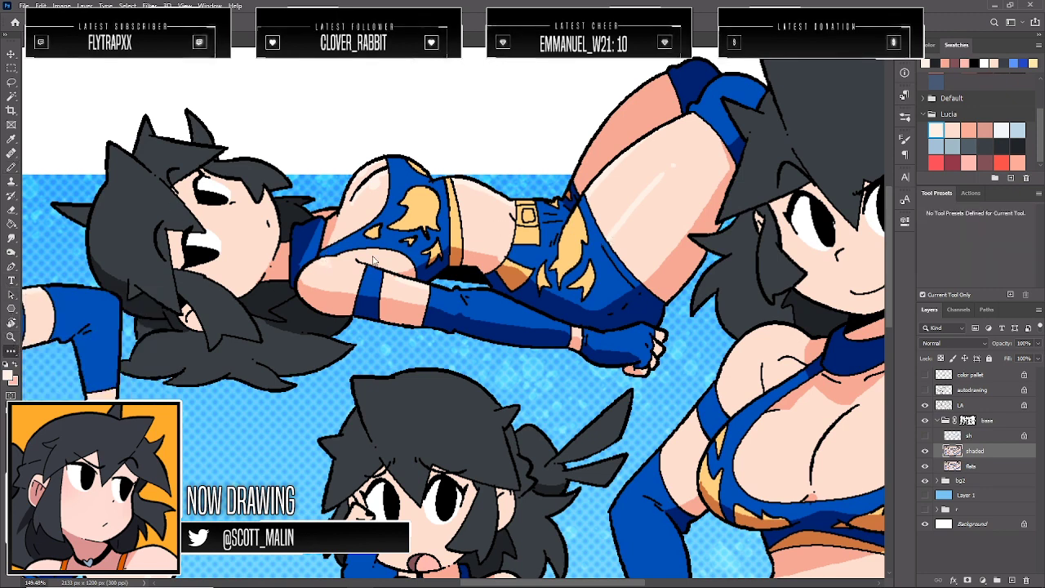
key(b)
alt+click(600, 147)
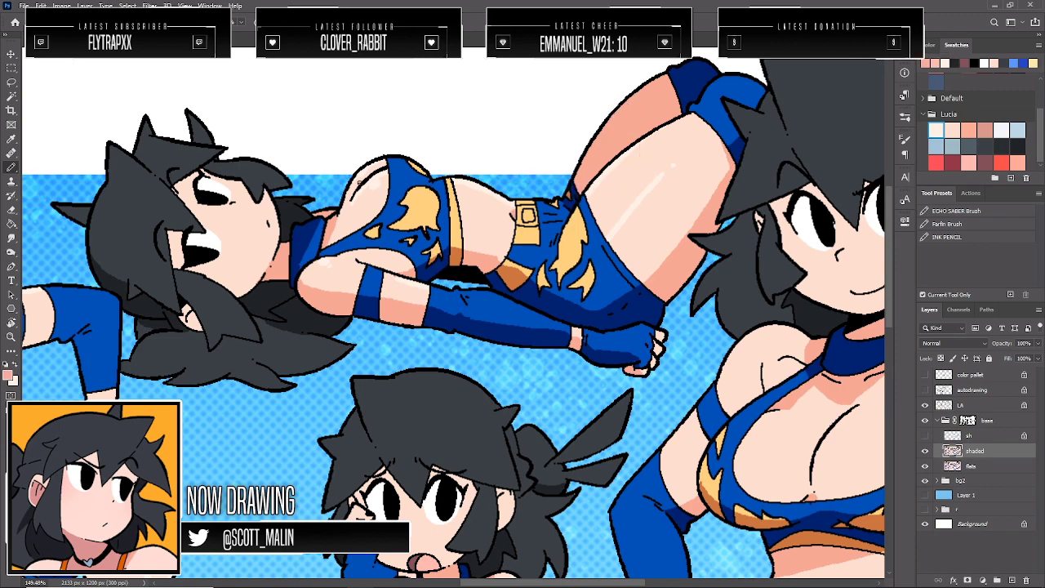
Pencil cream skin highlights on the chest, shoulders and upper arms of the hands-on-hips figure
click(10, 336)
drag(857, 278, 775, 278)
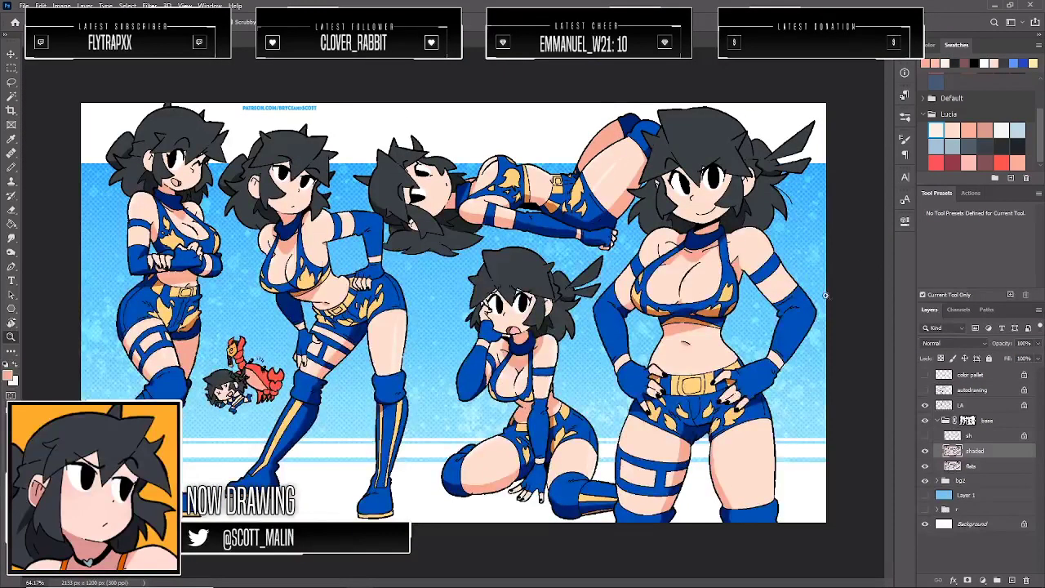
scroll(826, 295, up, 3)
key(b)
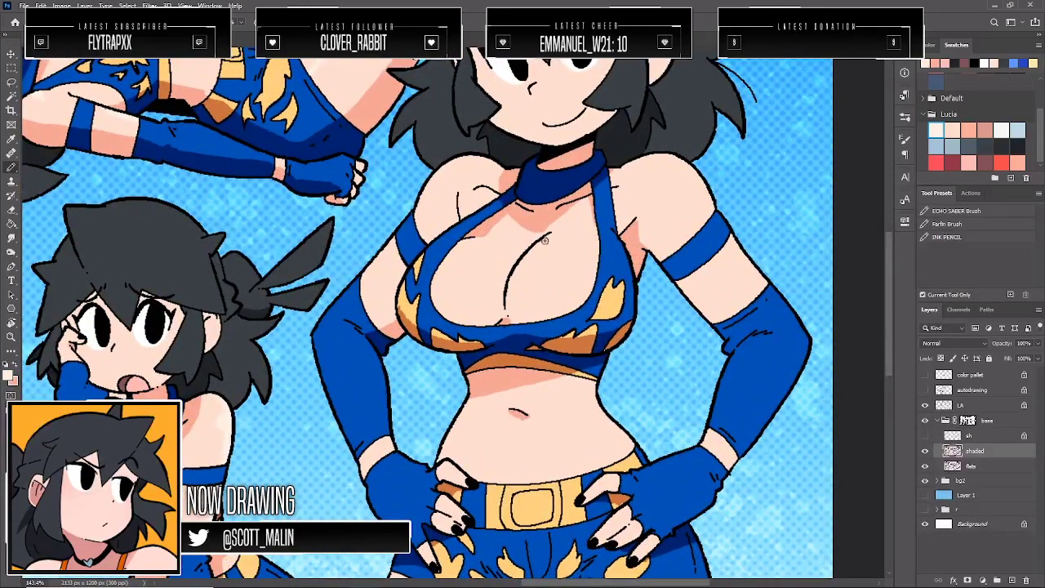
mouse_move(548, 236)
mouse_down()
mouse_move(515, 276)
mouse_move(509, 317)
mouse_up()
drag(533, 257, 542, 255)
drag(475, 240, 466, 241)
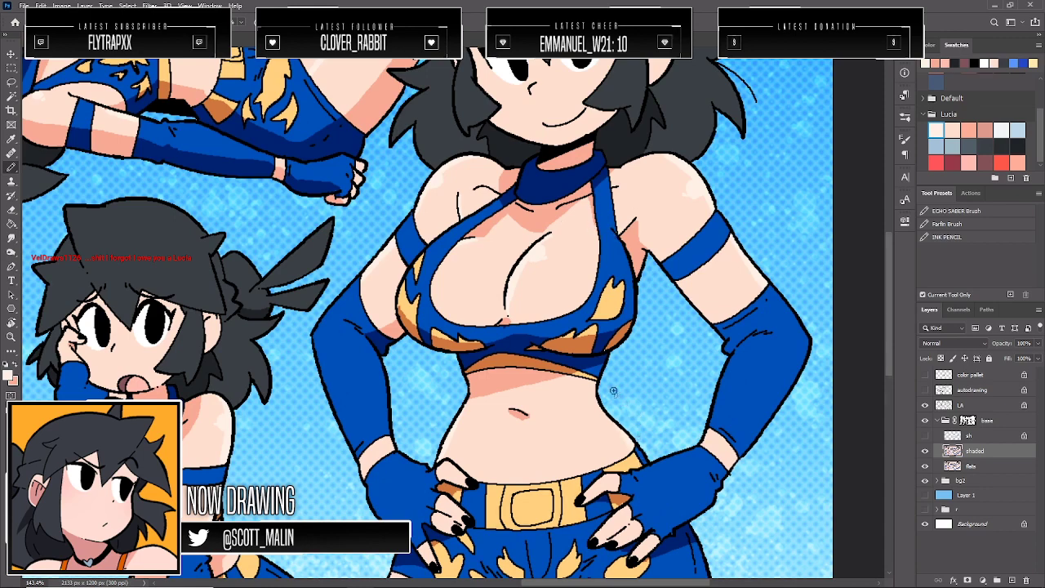
Paint long cream highlight streaks down both thighs of the hands-on-hips figure
scroll(612, 393, down, 5)
drag(422, 266, 403, 408)
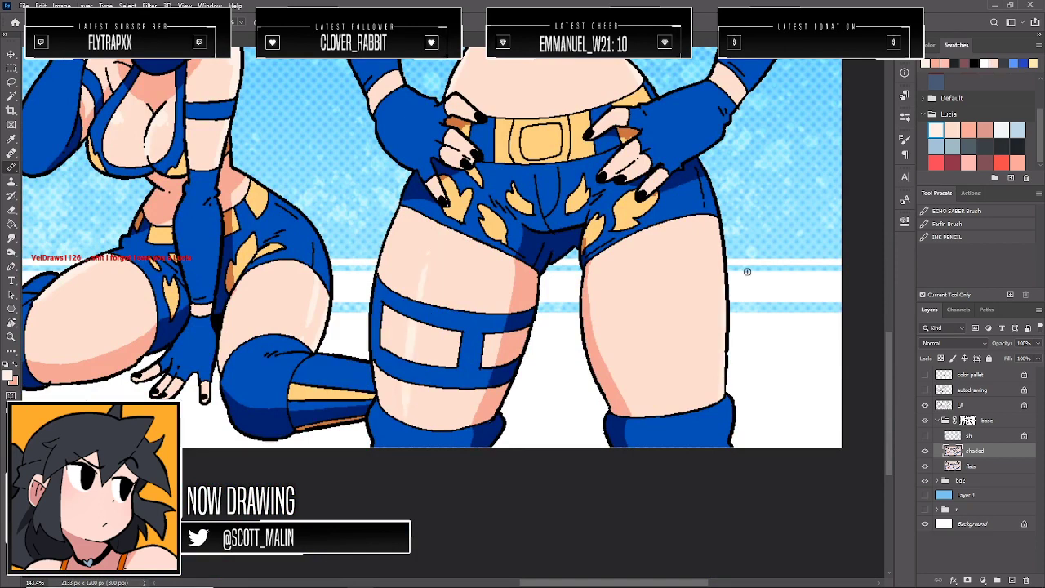
drag(687, 416, 695, 277)
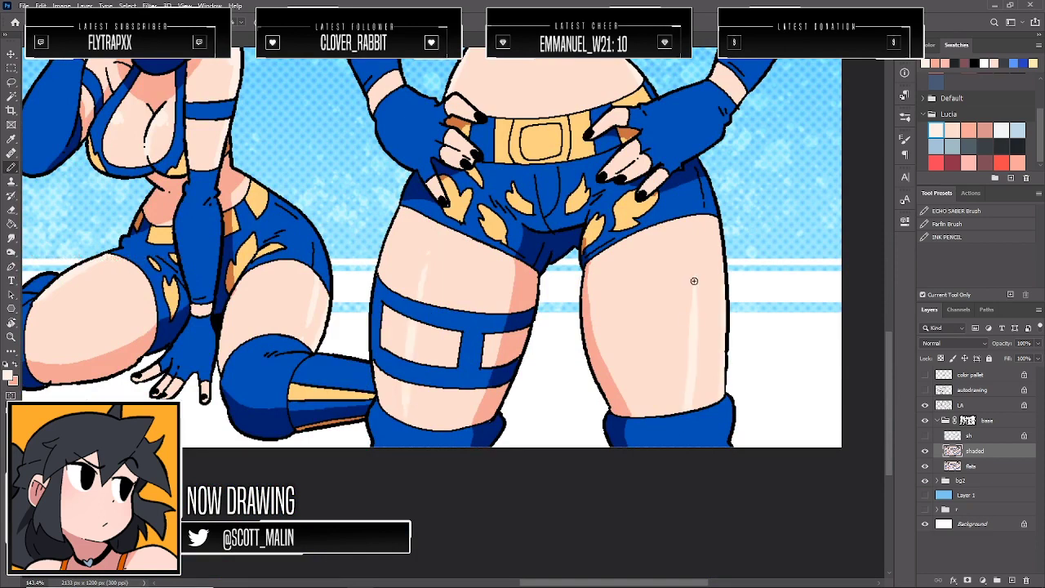
Add a new layer above the shaded layer and set the foreground colour to white
click(12, 337)
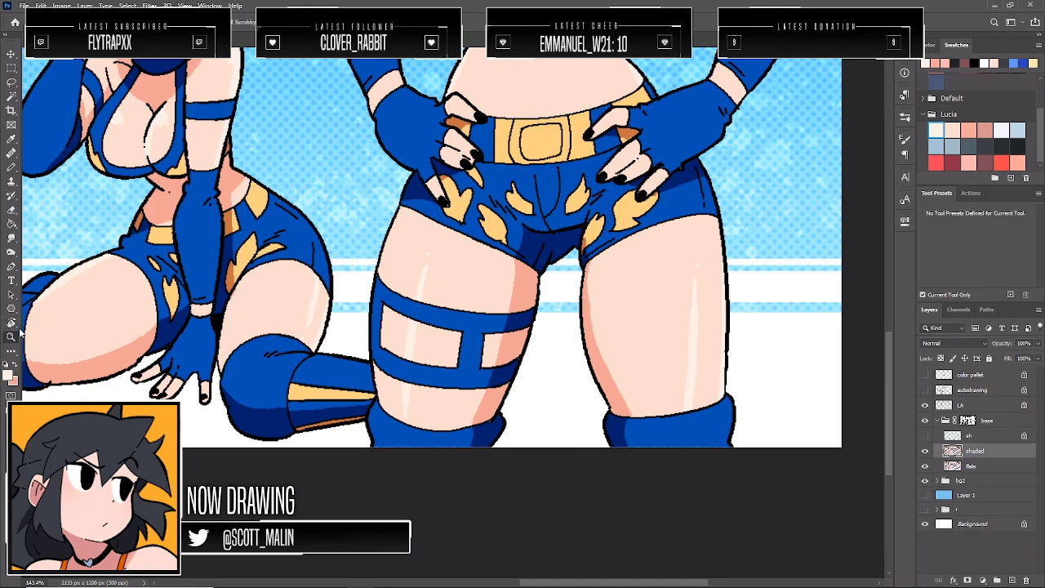
drag(507, 279, 511, 251)
drag(454, 285, 539, 291)
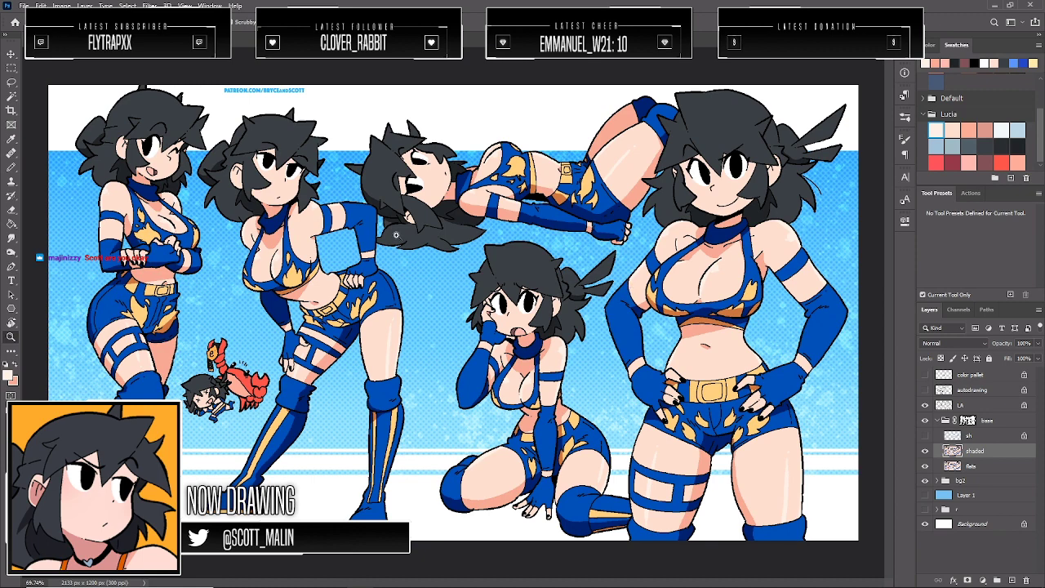
click(11, 96)
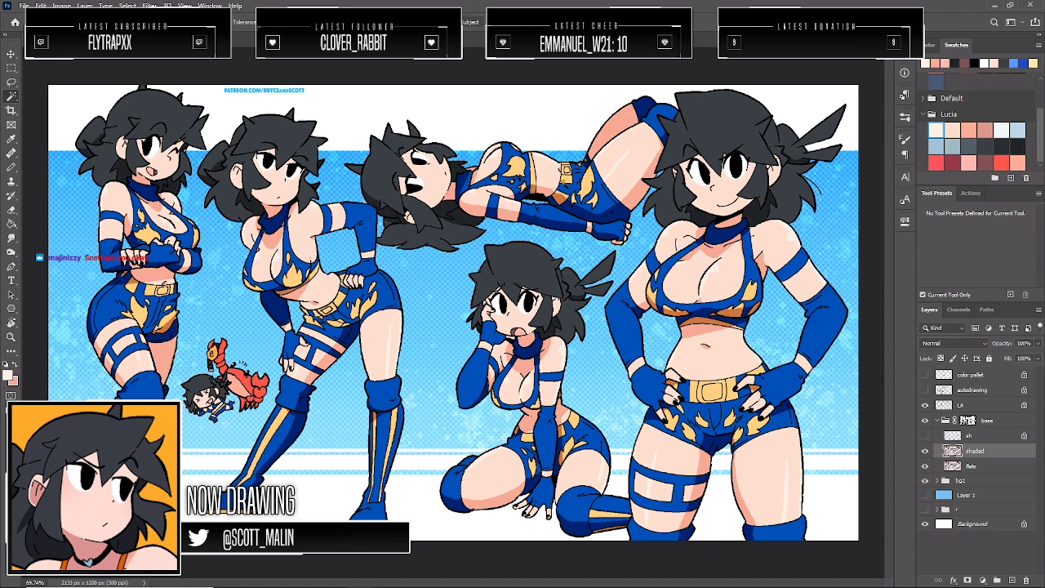
click(1011, 579)
key(d)
key(x)
Pencil white shine highlights on the arms-crossed figure's knee pad, along the shin edge and on the boots
click(11, 336)
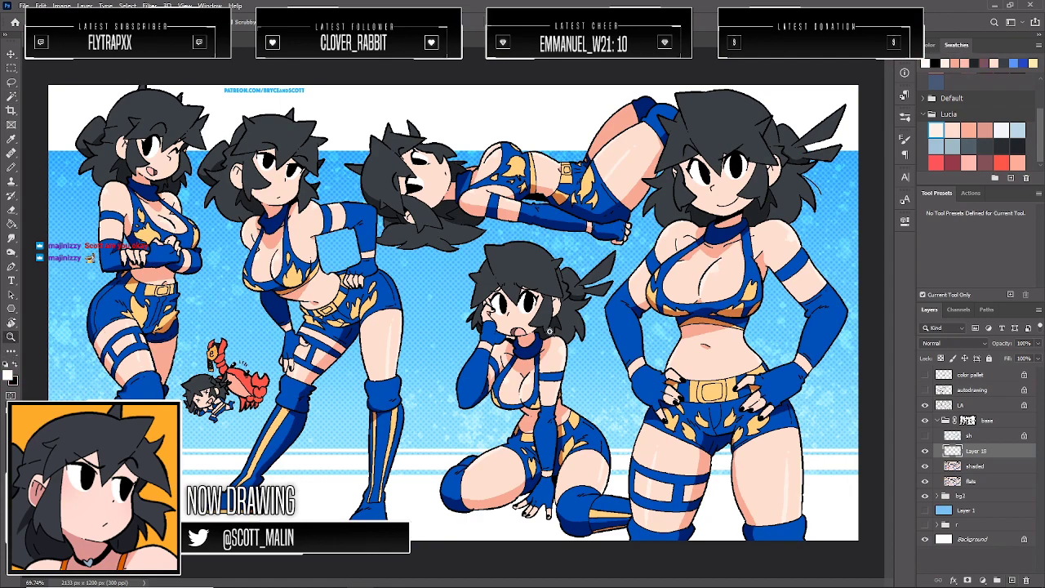
drag(550, 332, 532, 334)
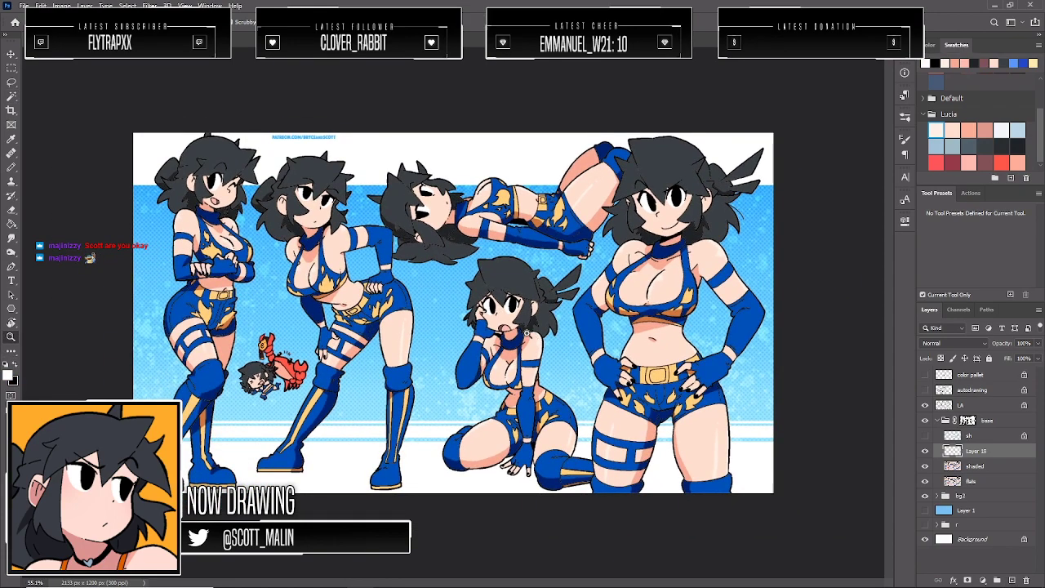
mouse_move(137, 391)
mouse_down()
mouse_move(212, 392)
mouse_move(207, 371)
mouse_move(217, 364)
mouse_up()
key(b)
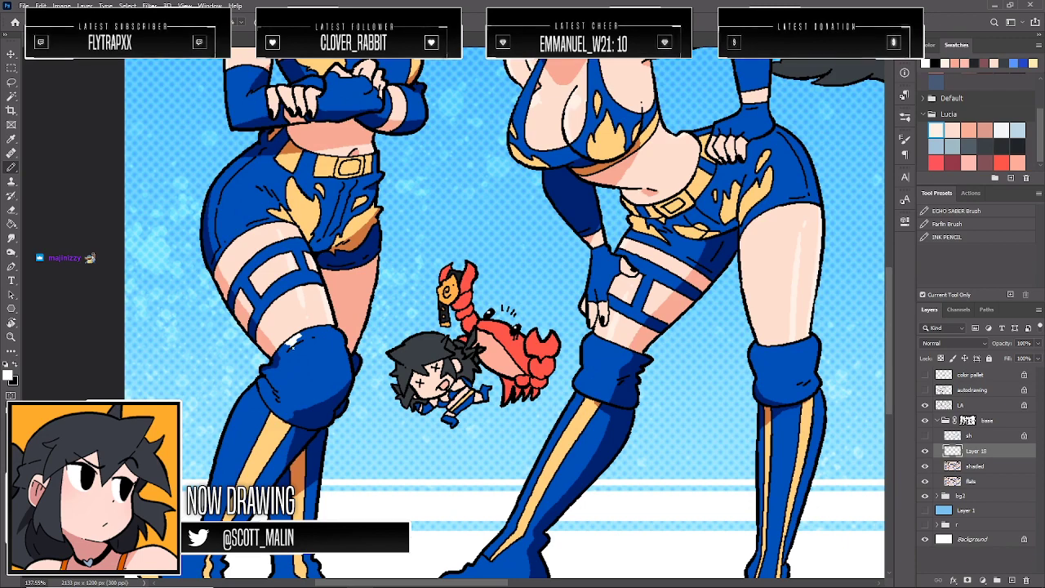
drag(295, 341, 289, 362)
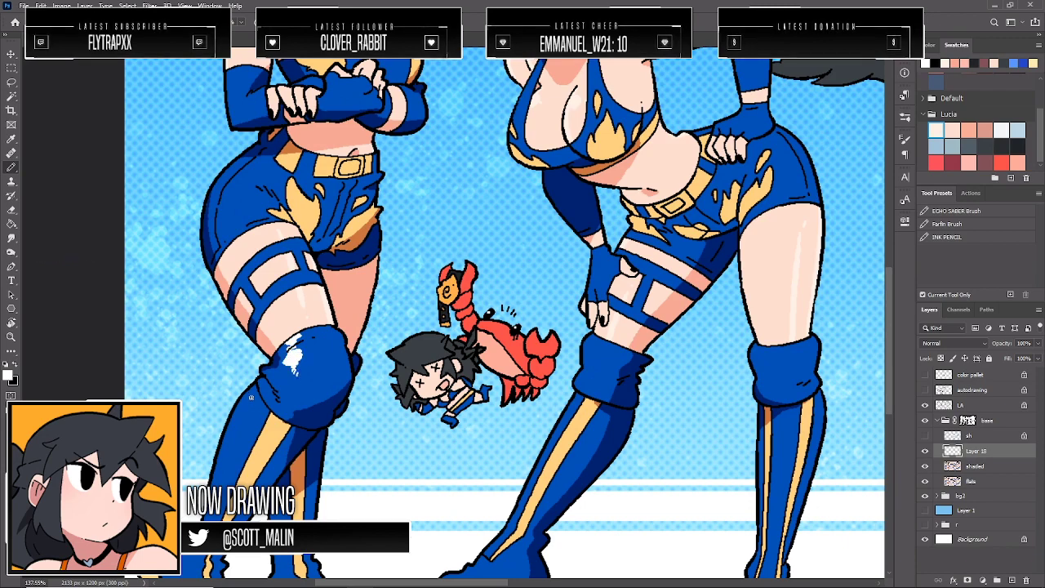
drag(244, 398, 213, 488)
scroll(204, 472, down, 3)
drag(255, 320, 186, 464)
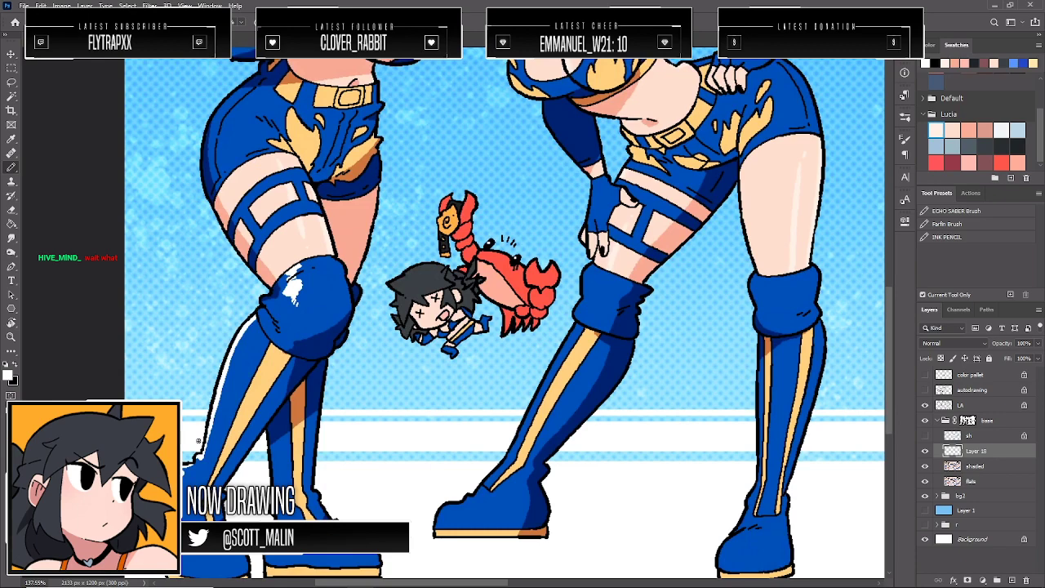
scroll(199, 441, down, 2)
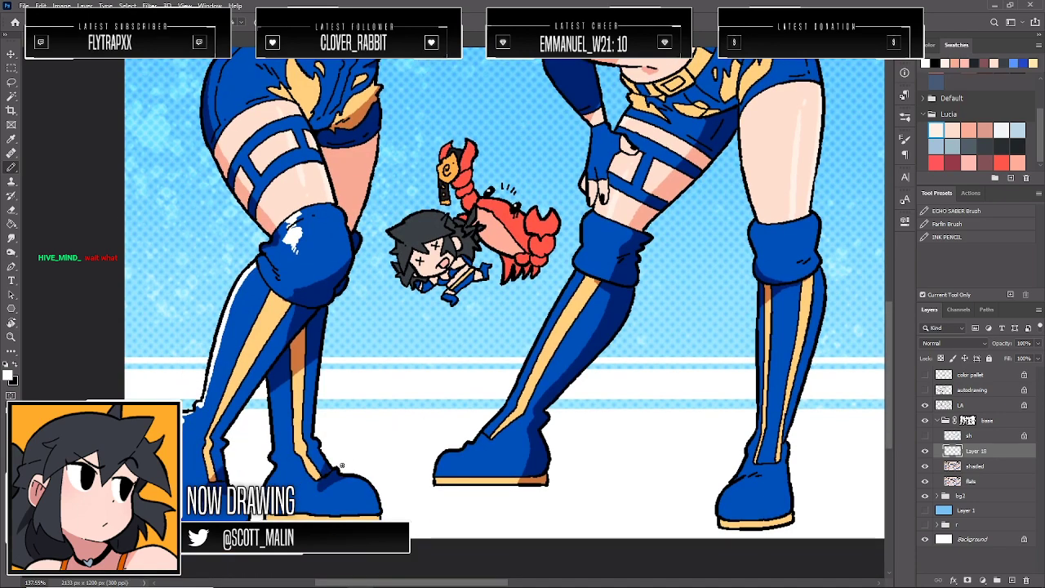
mouse_move(325, 486)
mouse_down()
mouse_move(362, 471)
mouse_move(334, 490)
mouse_up()
Add white shine highlights to the hip and waist edge of the arms-crossed figure's blue shorts
scroll(291, 306, up, 7)
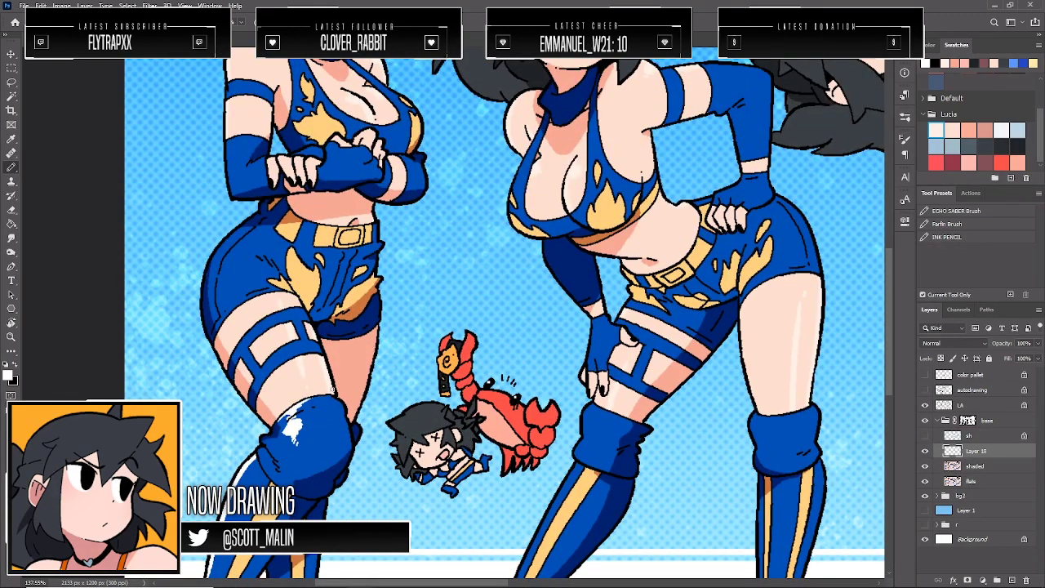
mouse_move(250, 266)
mouse_down()
mouse_move(261, 297)
mouse_move(254, 266)
mouse_up()
drag(360, 246, 381, 243)
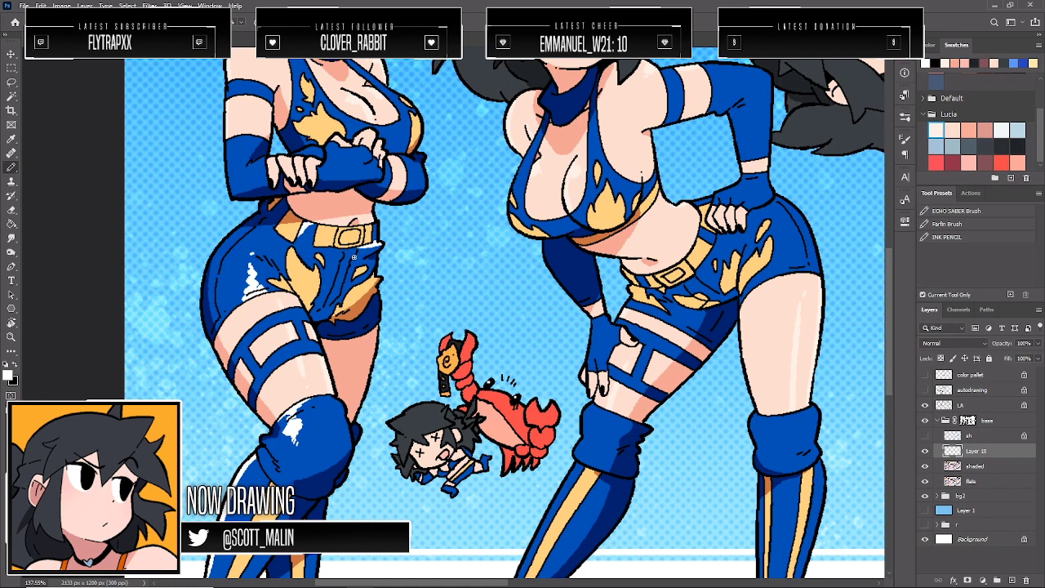
Paint white shine on the arms-crossed figure's upper-arm band and glove cuff, undoing and redrawing the unwanted strokes
scroll(398, 338, up, 3)
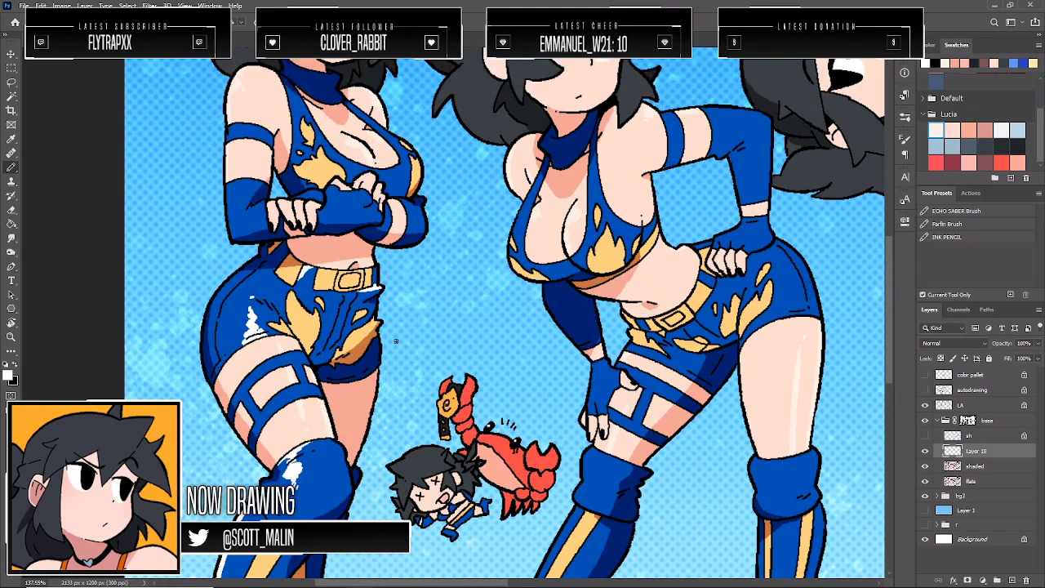
scroll(395, 341, up, 2)
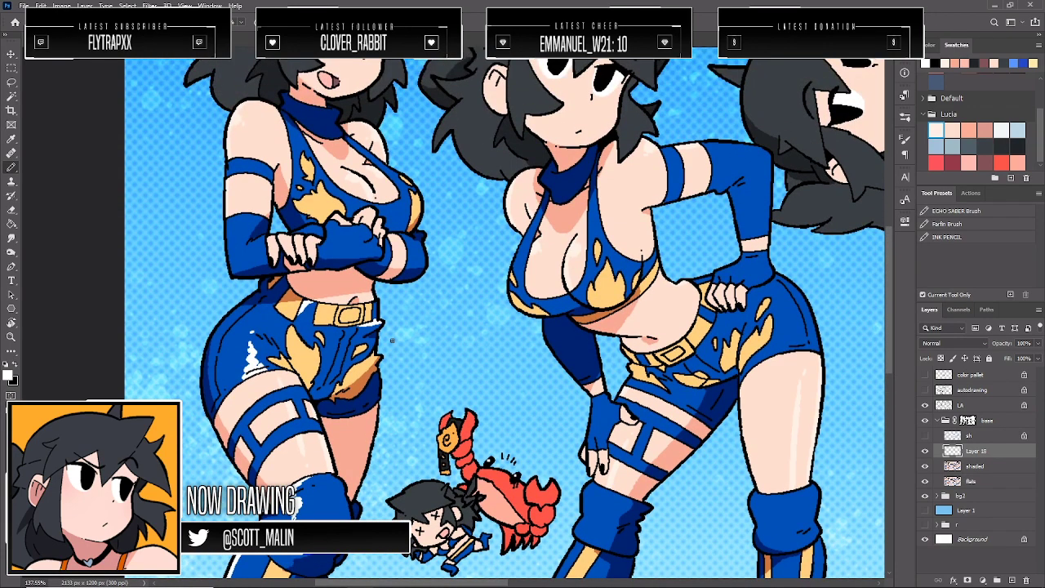
scroll(392, 341, up, 3)
scroll(392, 341, up, 3)
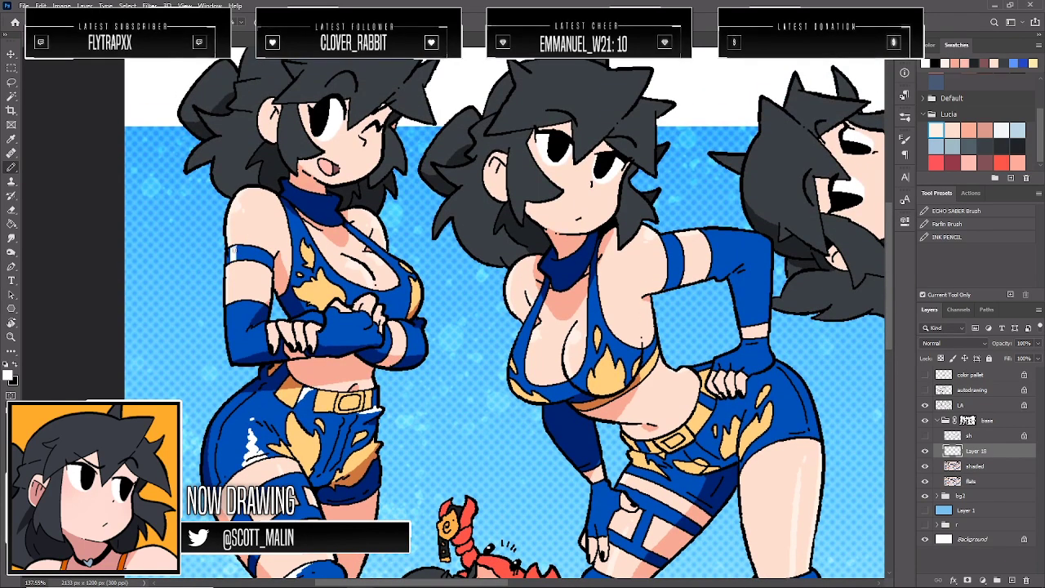
drag(236, 259, 239, 245)
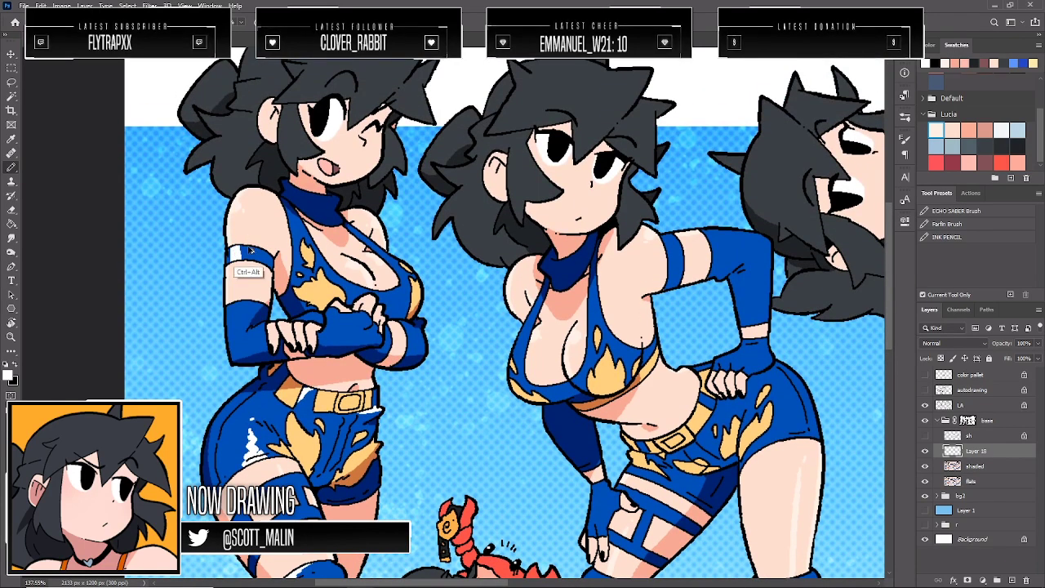
key(ctrl+z)
drag(226, 271, 234, 268)
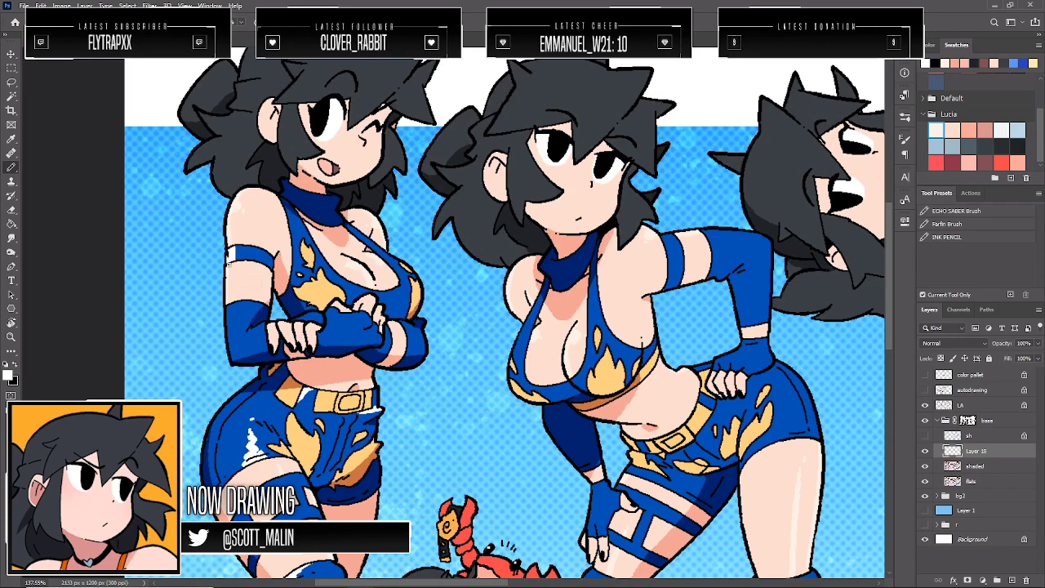
mouse_move(227, 303)
mouse_down()
mouse_move(234, 359)
mouse_move(240, 302)
mouse_up()
key(ctrl+alt+z)
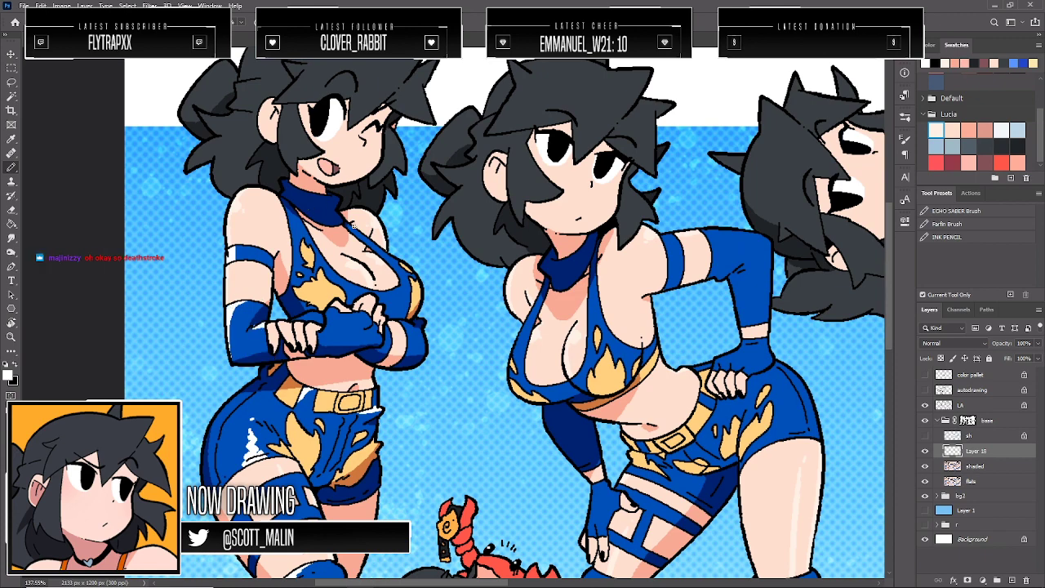
Pencil white shine highlights on the arms-crossed figure's blue top and crossed forearm gloves
drag(298, 231, 289, 249)
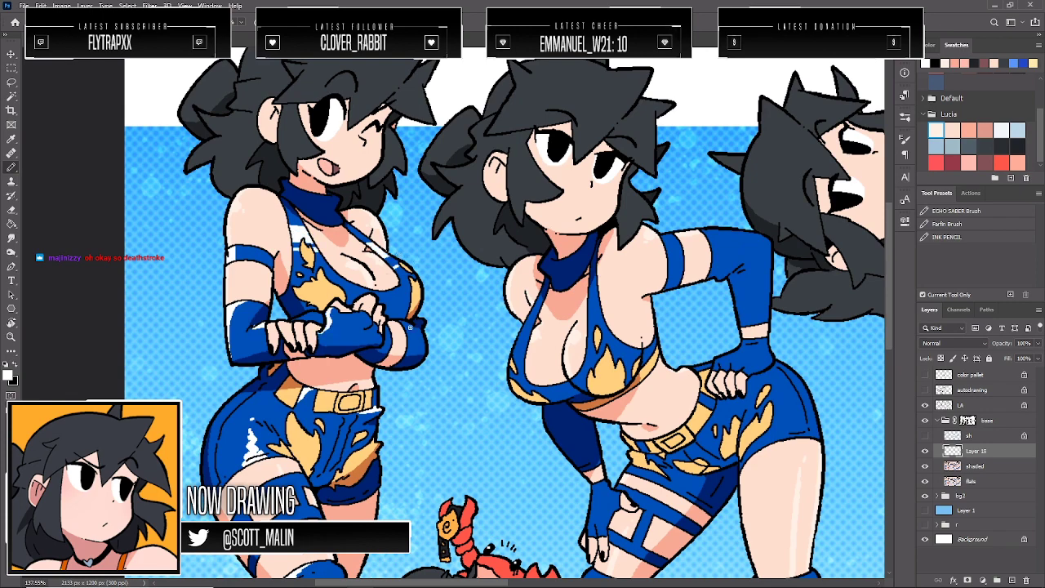
key(e)
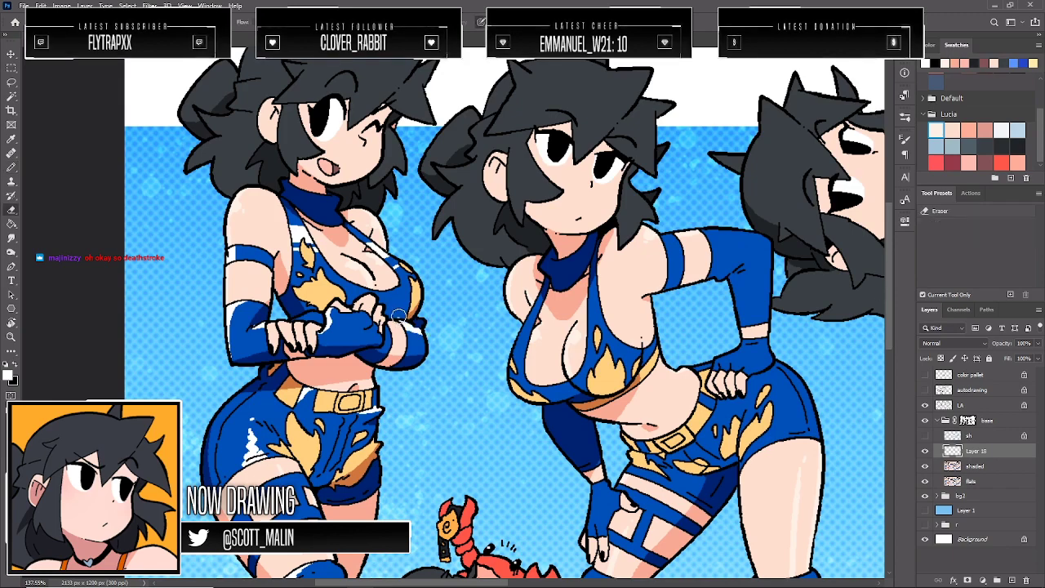
key(b)
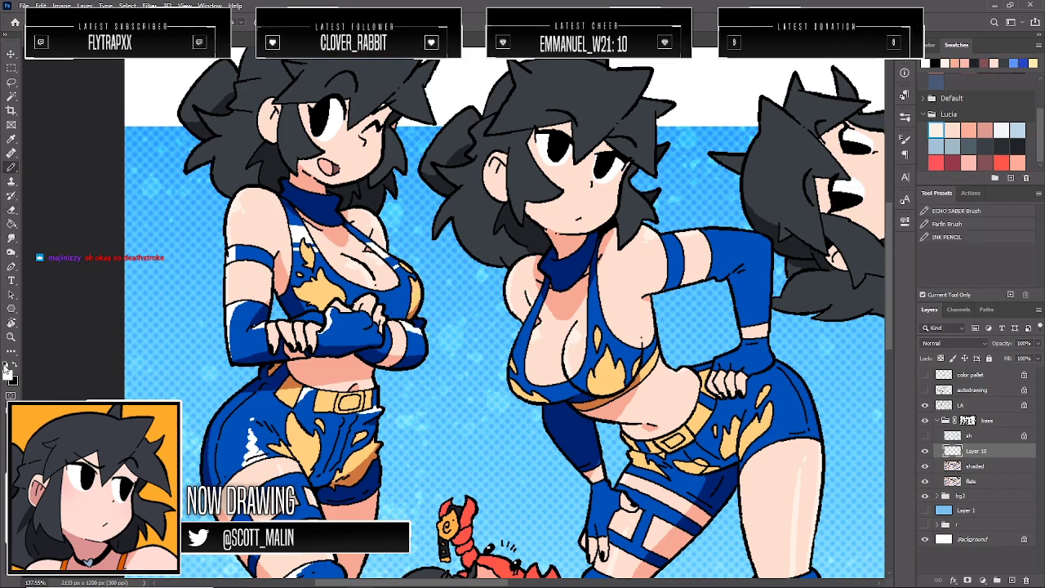
Paint white shine along the upper edges of both knee pads on the leaning figure
click(11, 336)
drag(222, 315, 206, 317)
scroll(501, 370, down, 2)
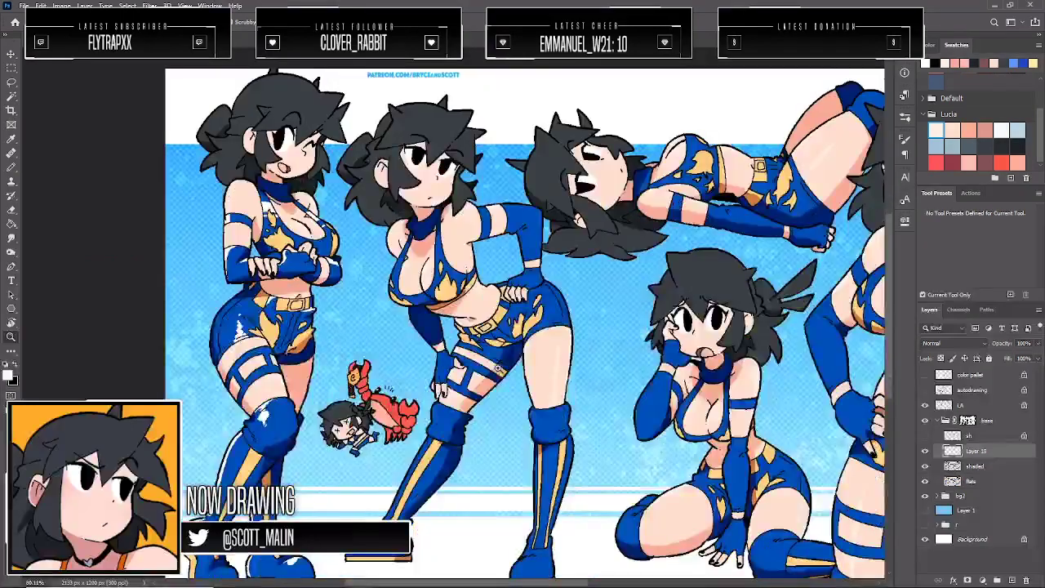
drag(540, 527, 554, 528)
key(b)
scroll(546, 495, down, 2)
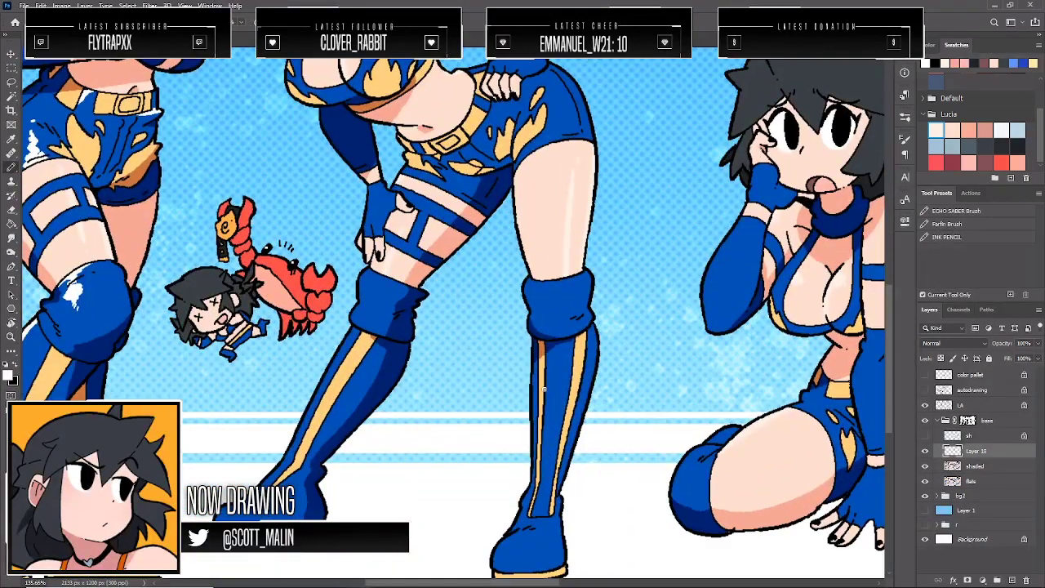
drag(528, 285, 561, 278)
drag(362, 276, 403, 277)
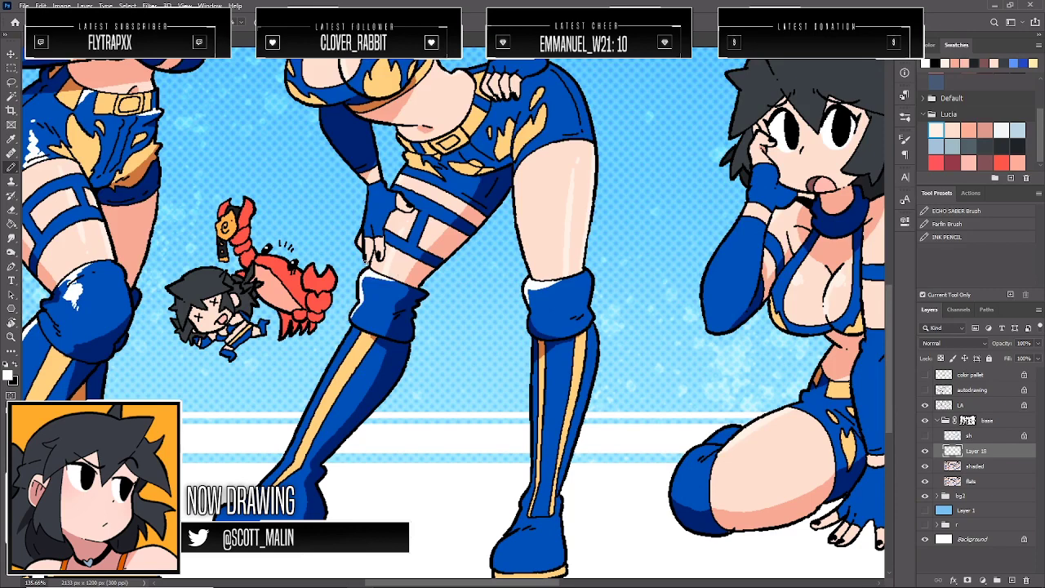
Paint white shine on the leaning figure's boot shin and toe, and on the hip of the blue shorts
drag(348, 331, 305, 418)
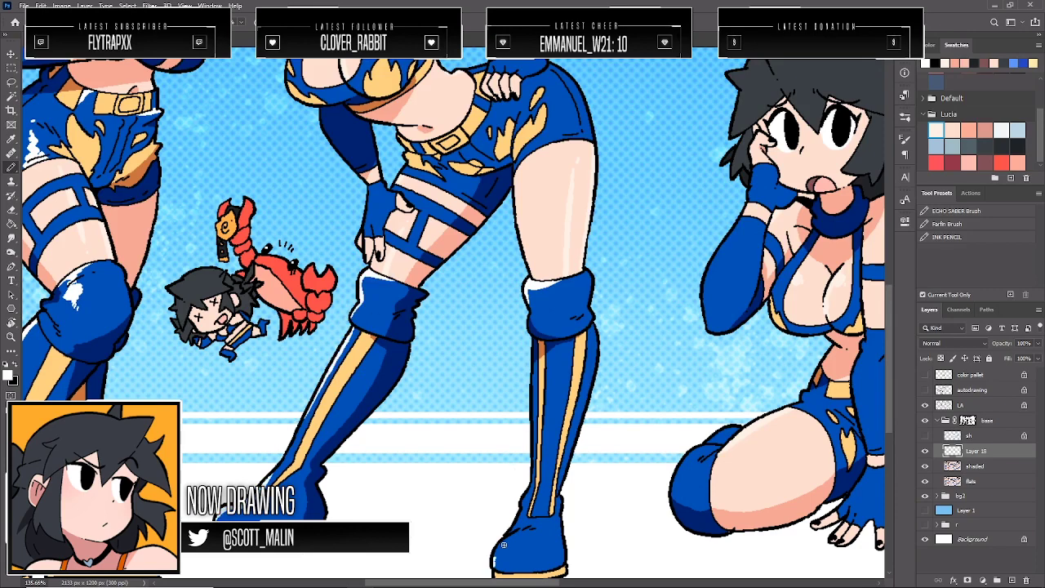
drag(495, 562, 526, 529)
scroll(585, 332, up, 3)
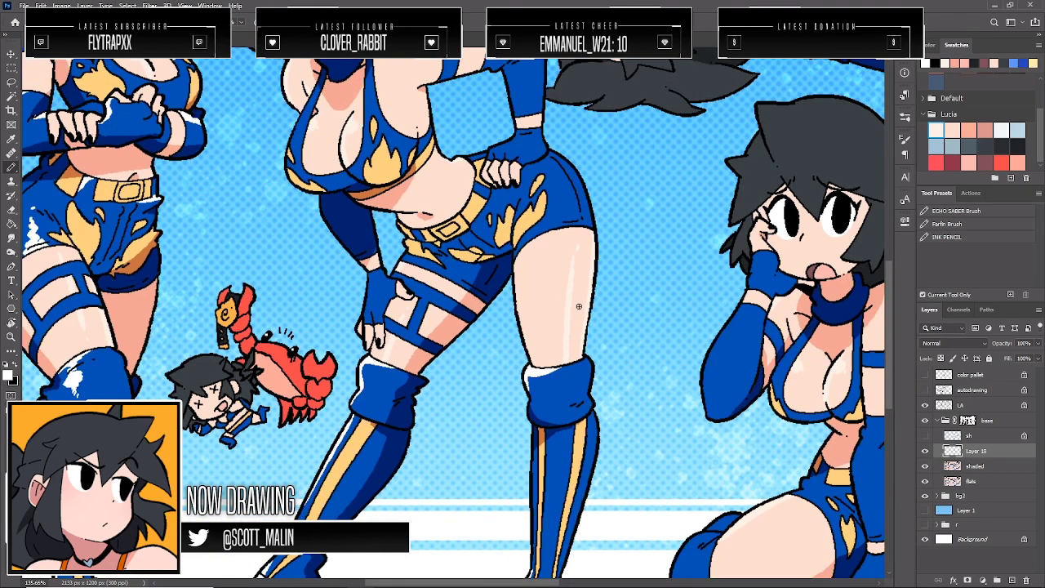
scroll(578, 306, down, 1)
scroll(555, 278, up, 4)
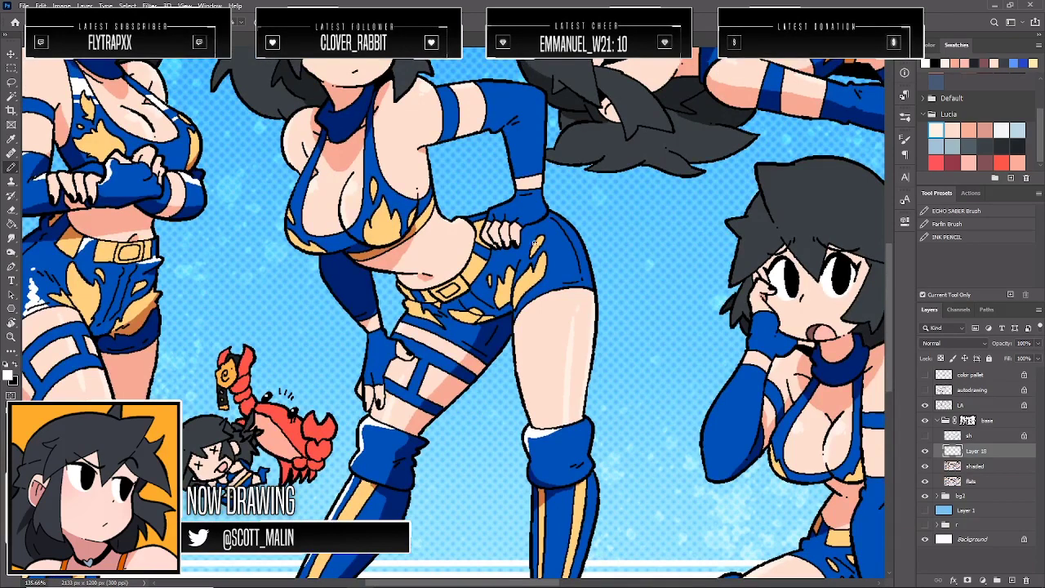
drag(520, 261, 516, 314)
drag(519, 274, 516, 314)
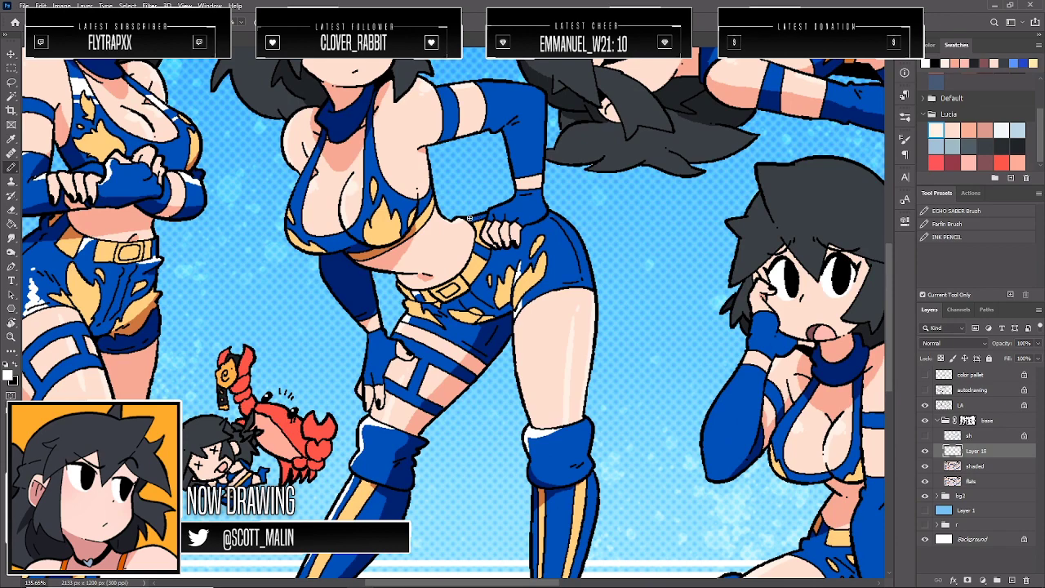
mouse_move(554, 216)
mouse_down()
mouse_move(579, 238)
mouse_move(563, 229)
mouse_move(556, 240)
mouse_up()
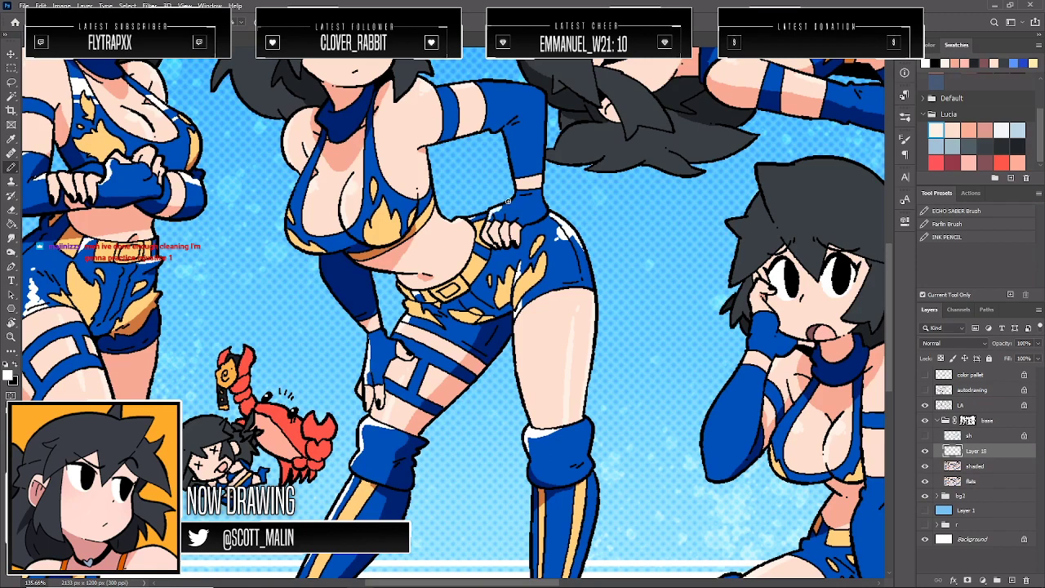
Add white shine to the leaning figure's bent-arm glove and the side of the blue top
drag(505, 137, 514, 177)
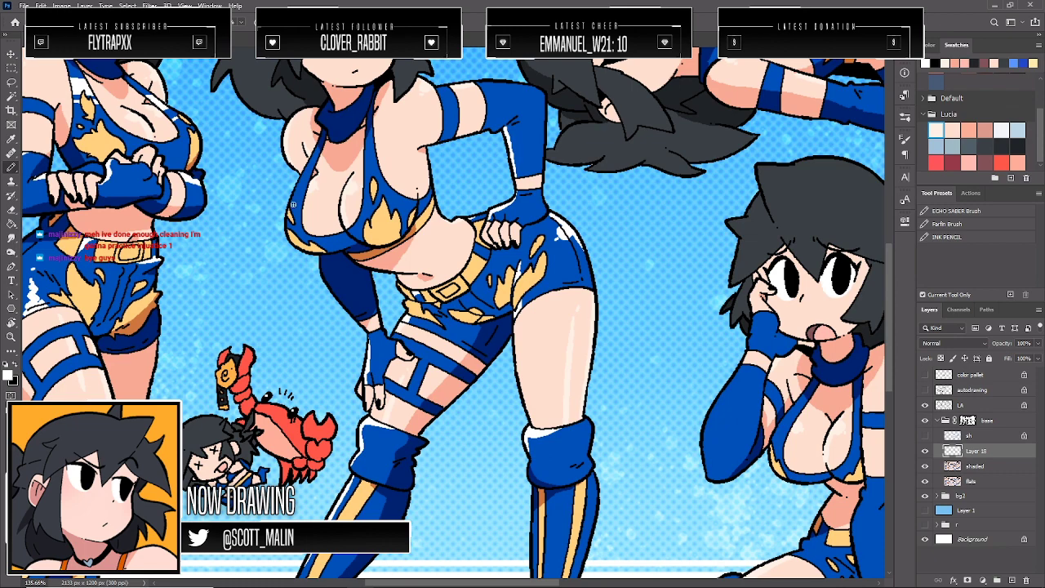
drag(293, 205, 310, 152)
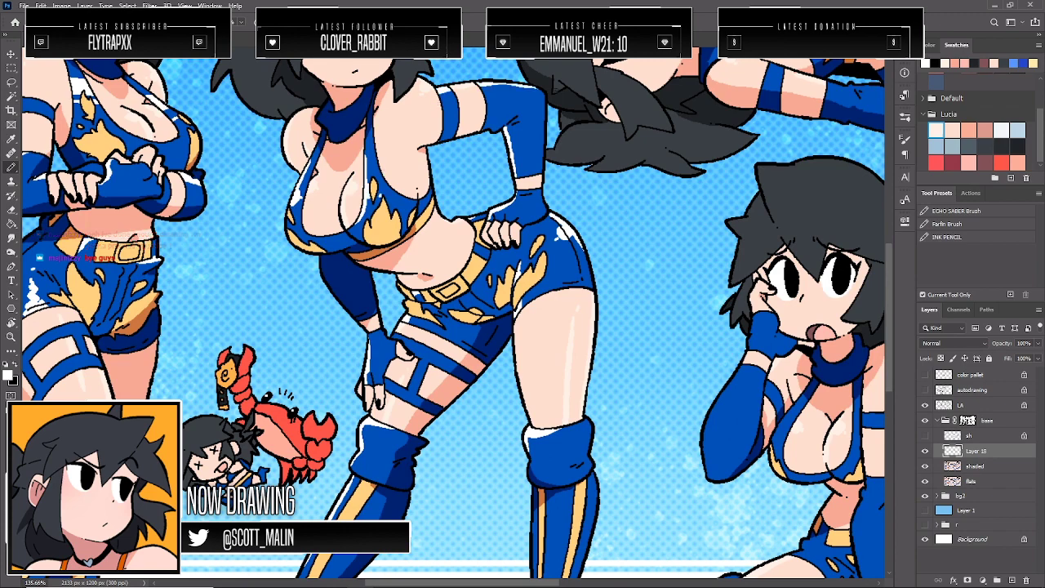
scroll(555, 77, down, 2)
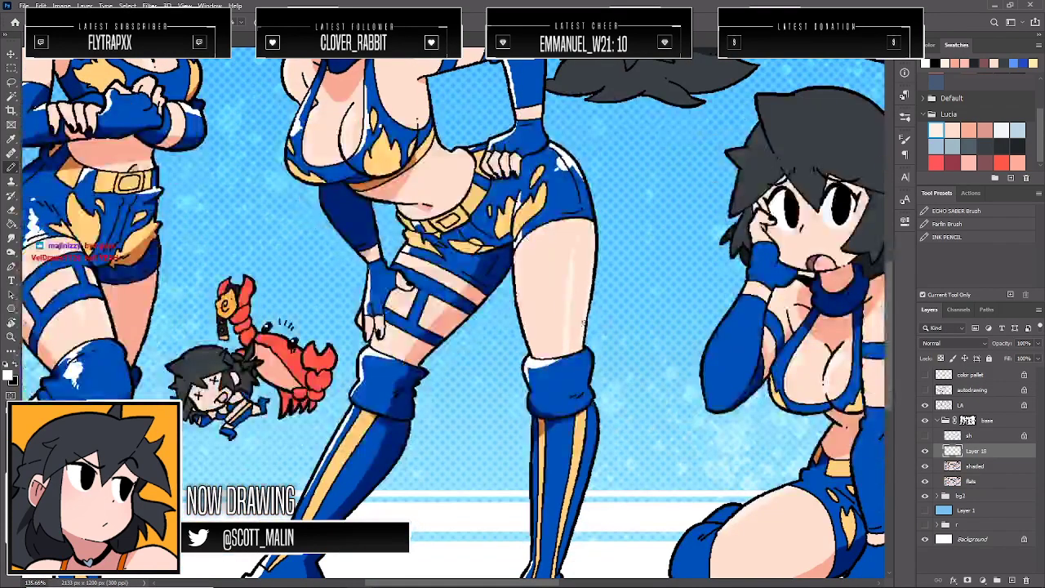
Paint white shine on the seated figure's armbands, raised-arm glove and blue top
click(11, 337)
drag(223, 318, 179, 317)
scroll(511, 400, down, 2)
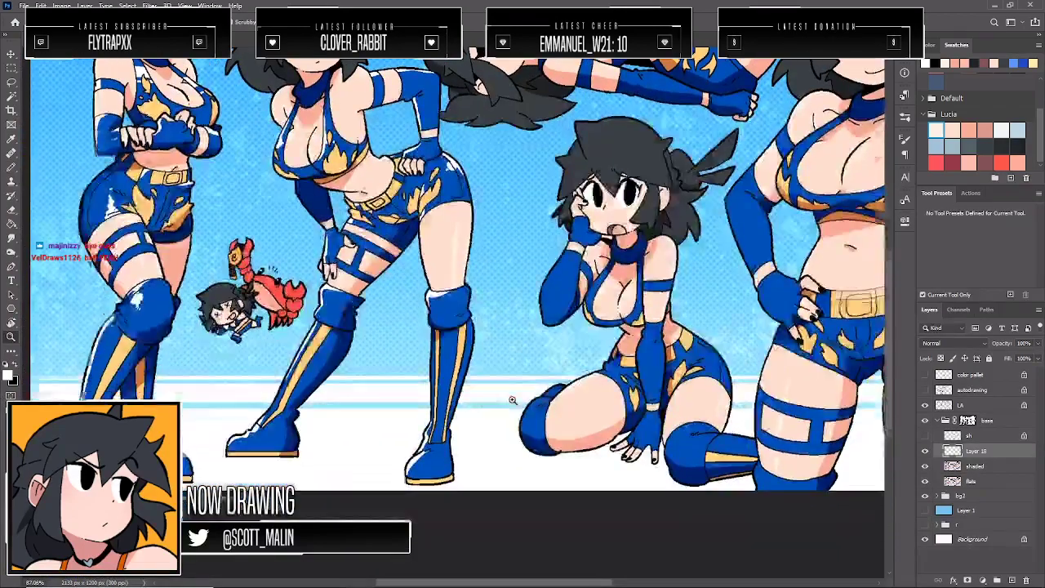
scroll(756, 407, up, 2)
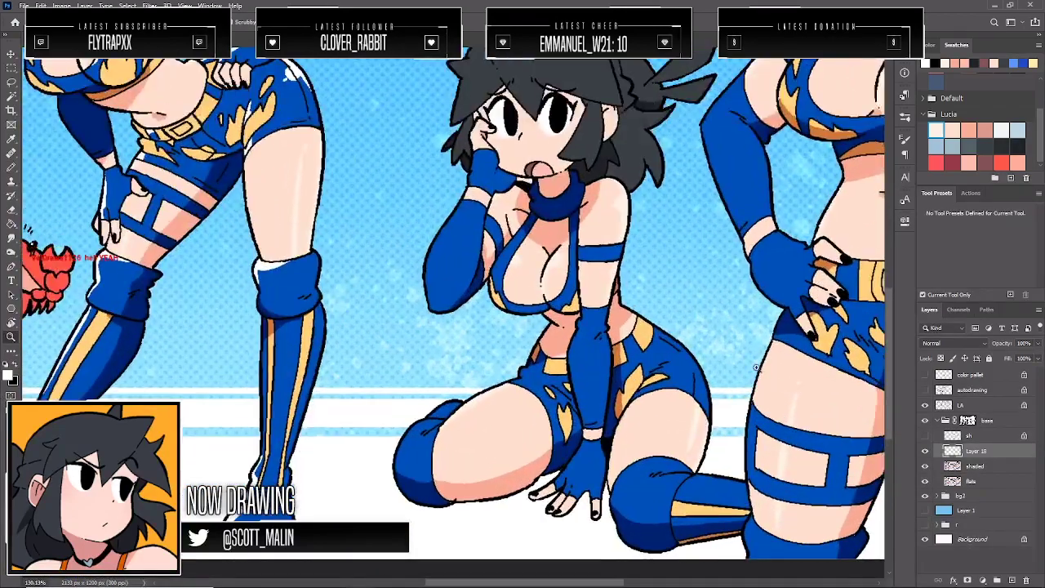
key(b)
drag(616, 241, 612, 258)
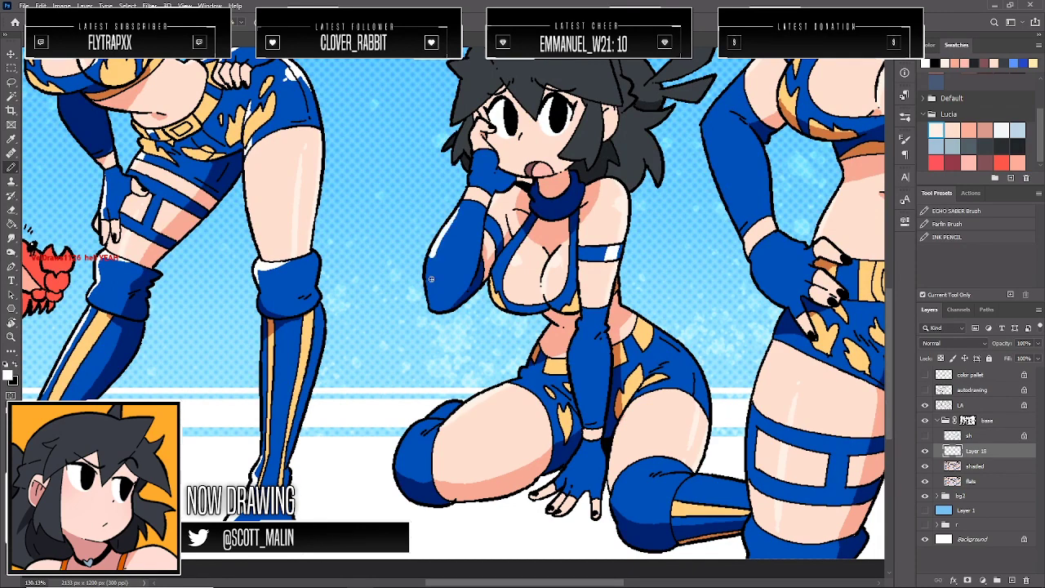
drag(430, 258, 430, 310)
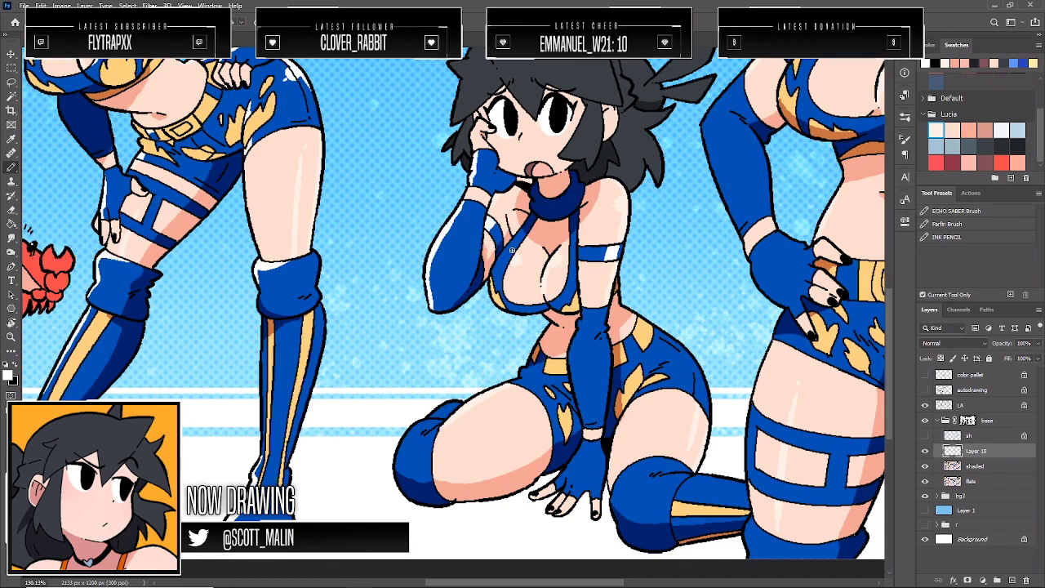
drag(513, 242, 502, 260)
Add white shine to the waist edge of the seated figure's shorts and the folded leg's knee pad
drag(529, 368, 514, 383)
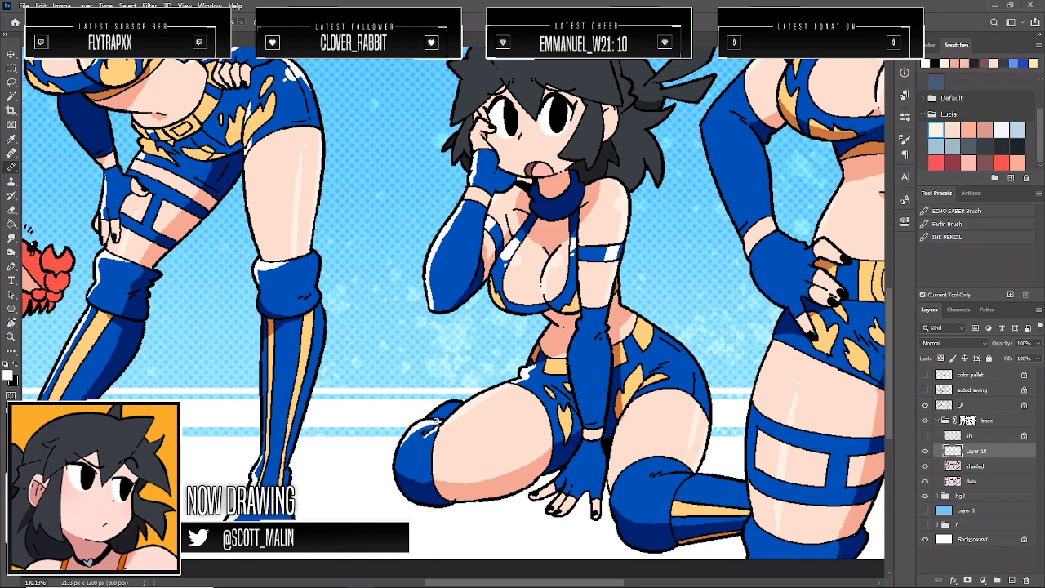
drag(402, 443, 396, 469)
drag(428, 419, 473, 394)
Paint white shine down the seated figure's supporting-arm glove and along the outer hip of the shorts
scroll(561, 403, up, 1)
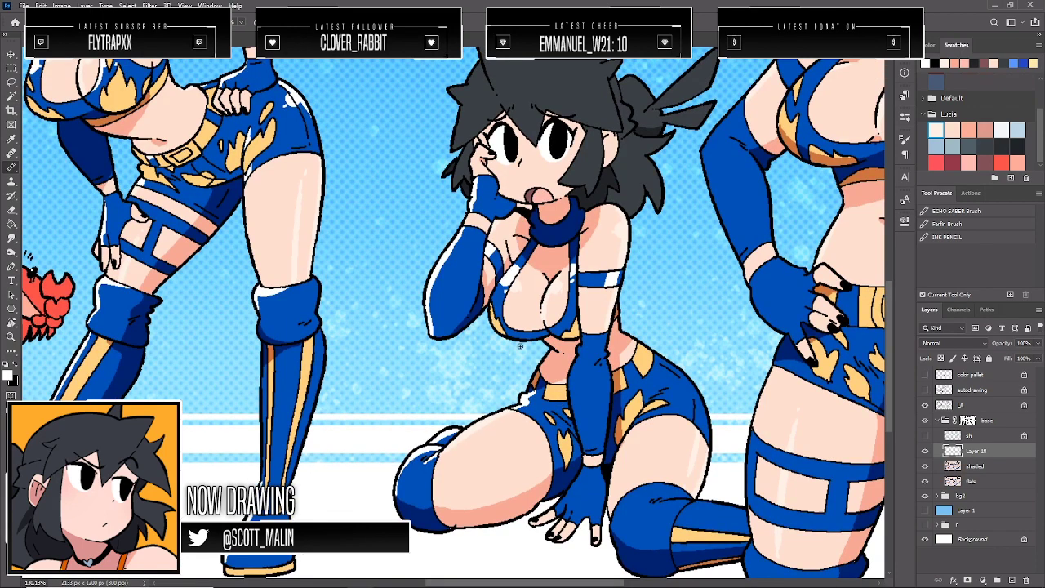
drag(536, 415, 541, 390)
drag(576, 360, 578, 443)
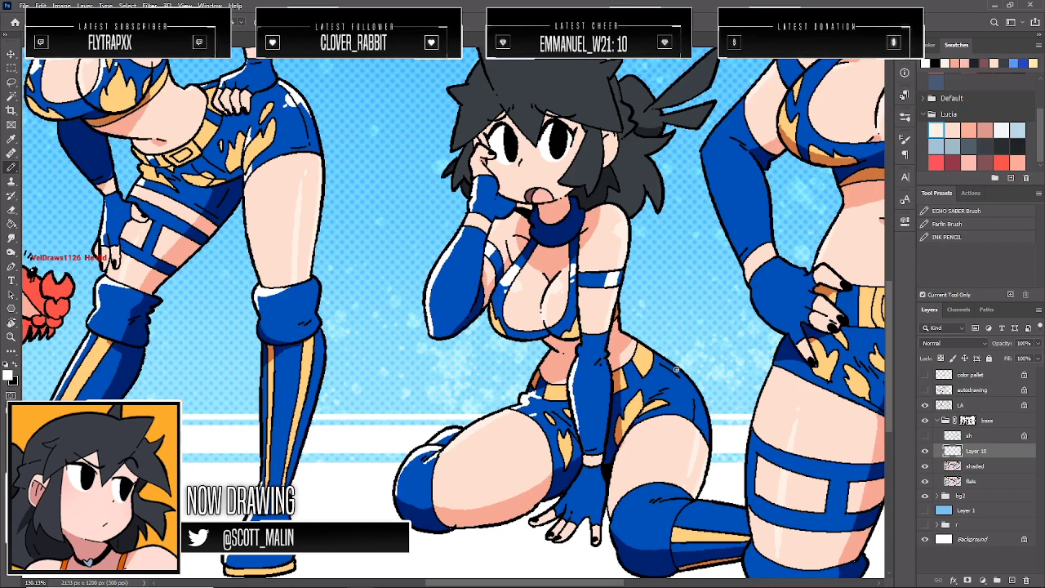
mouse_move(657, 352)
mouse_down()
mouse_move(692, 384)
mouse_move(707, 441)
mouse_up()
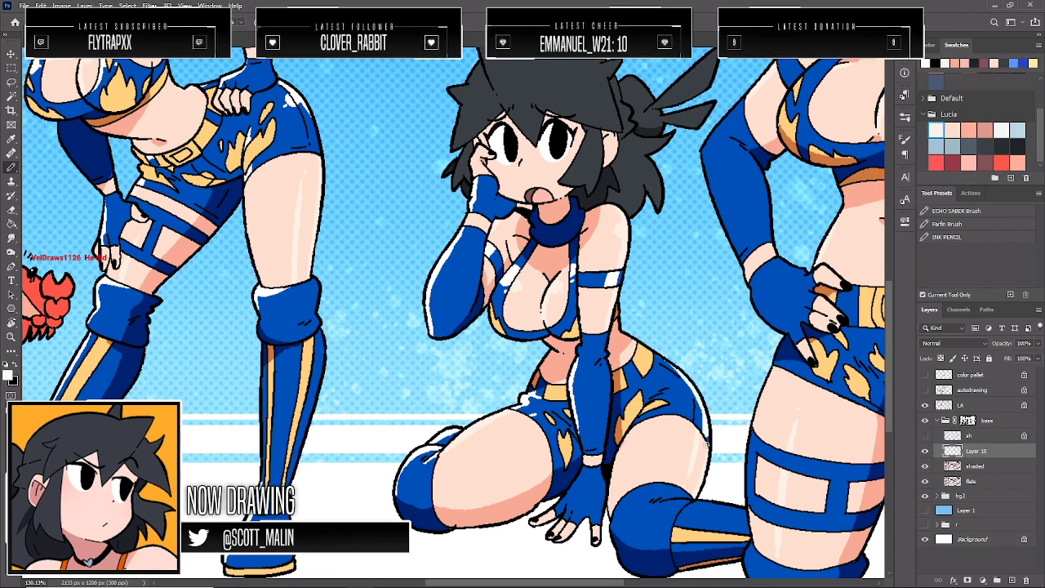
Paint white shine along the upper edge of the seated figure's near knee pad and boot, redrawing the unwanted stroke
drag(691, 502, 745, 511)
key(ctrl+z)
drag(663, 502, 691, 501)
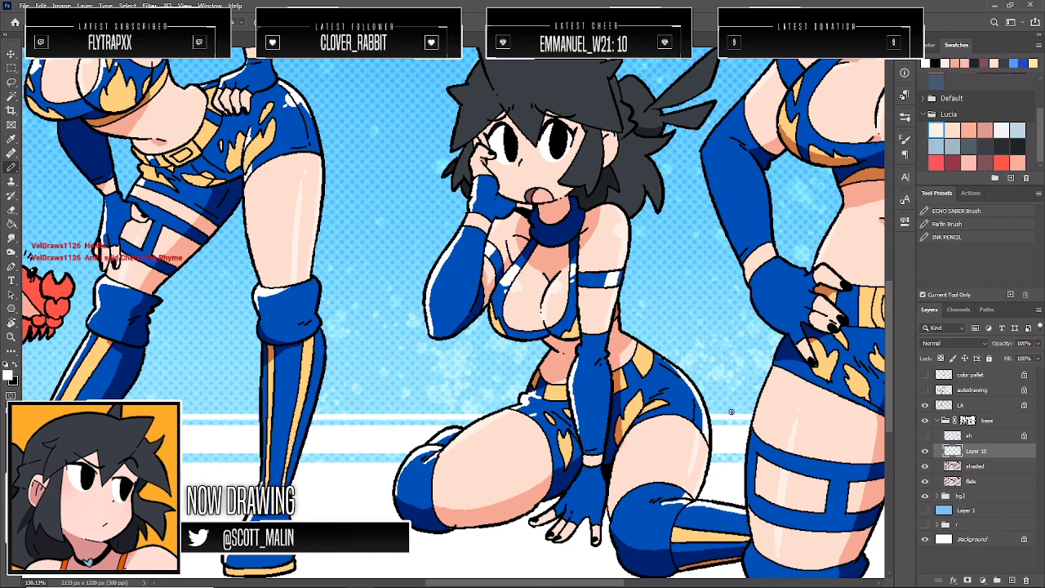
scroll(542, 490, up, 3)
scroll(535, 477, down, 4)
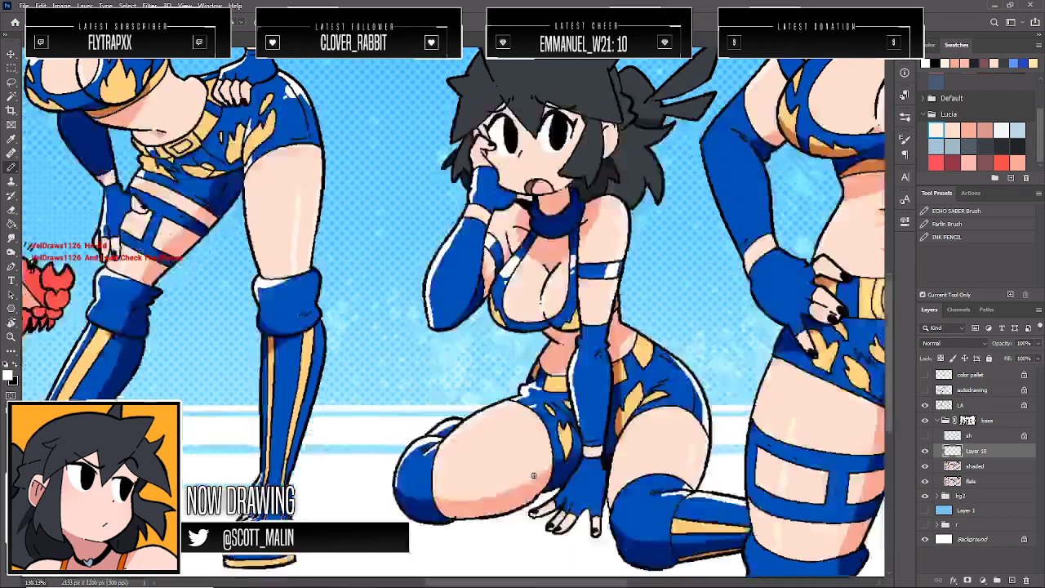
click(10, 338)
drag(245, 343, 224, 344)
mouse_move(599, 441)
mouse_down()
mouse_move(617, 447)
mouse_move(607, 457)
mouse_move(641, 490)
mouse_up()
key(b)
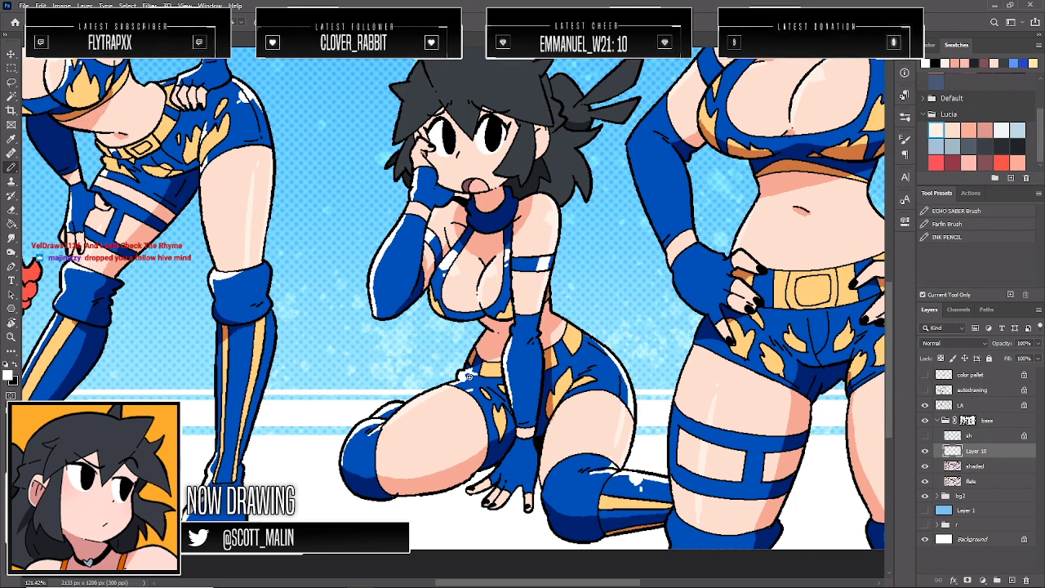
Paint white shine on the lying figure's knee pad and the side of the blue shorts
key(z)
mouse_move(459, 321)
mouse_down()
mouse_move(372, 343)
mouse_move(646, 382)
mouse_up()
key(b)
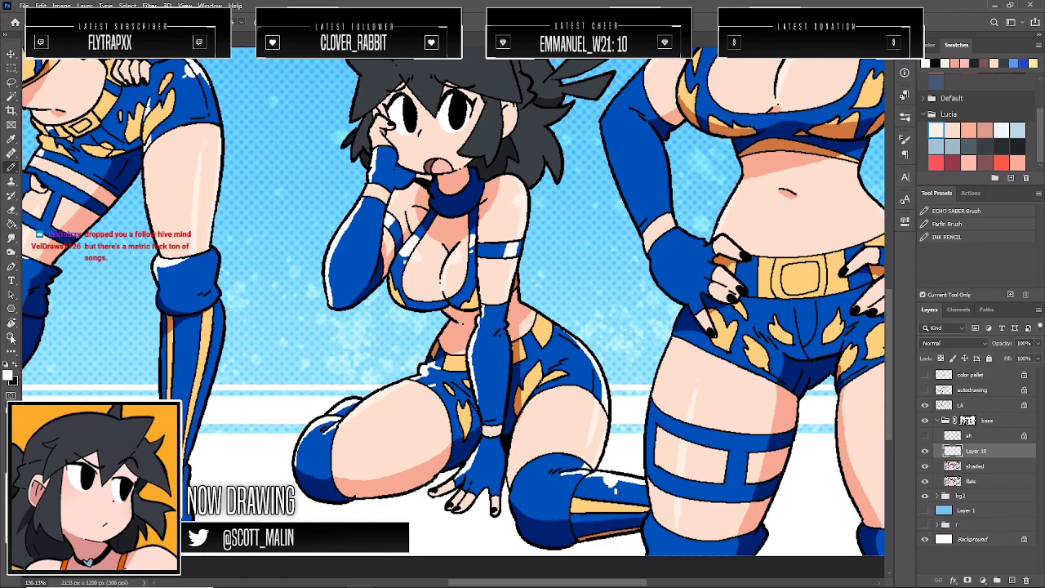
key(z)
drag(619, 309, 286, 307)
drag(614, 144, 635, 191)
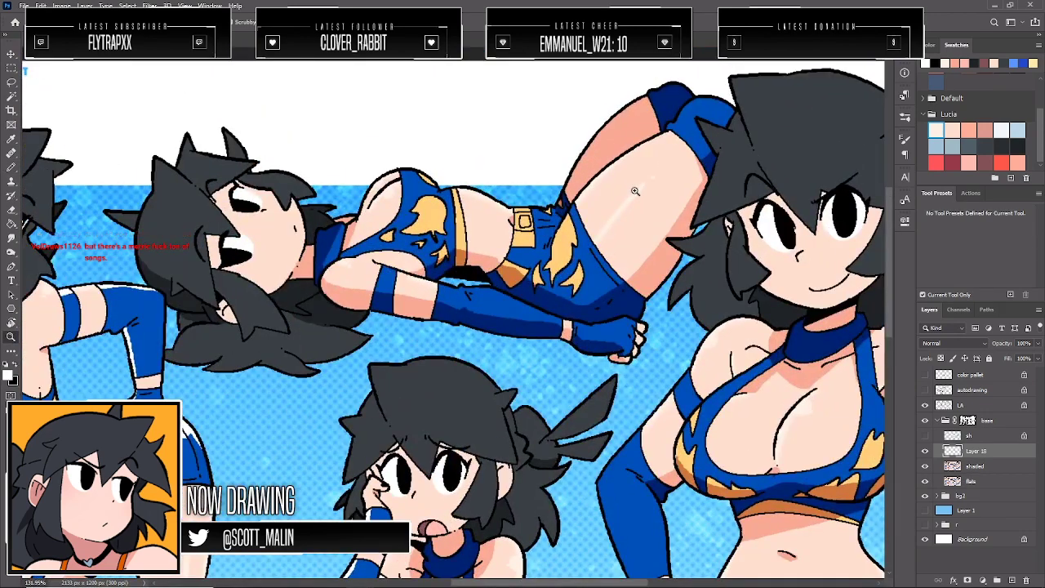
key(b)
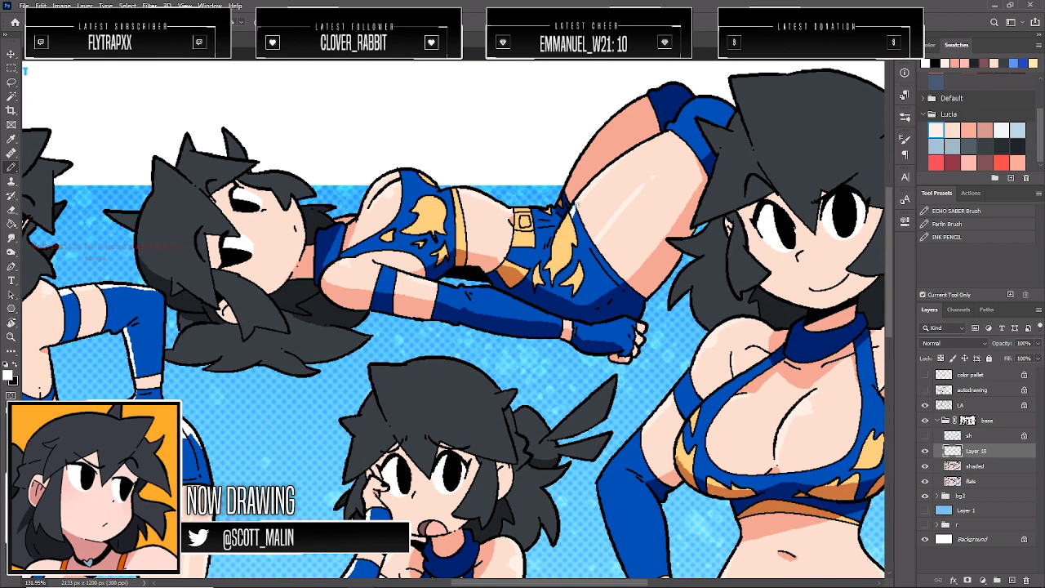
drag(594, 236, 574, 260)
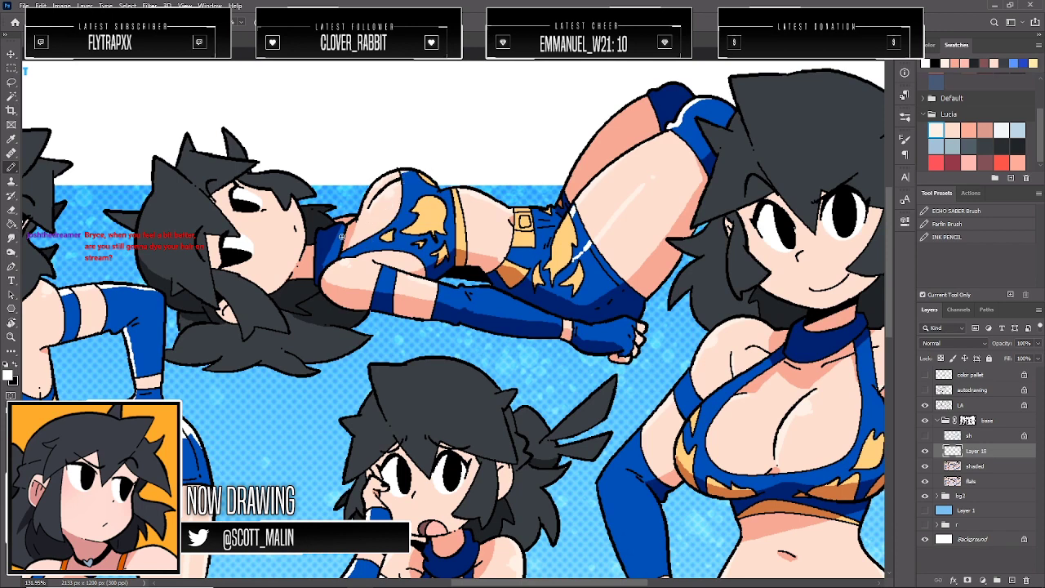
Add white shine to the lying figure's collar, armband and long glove down to the hand
drag(342, 231, 336, 240)
drag(383, 274, 520, 300)
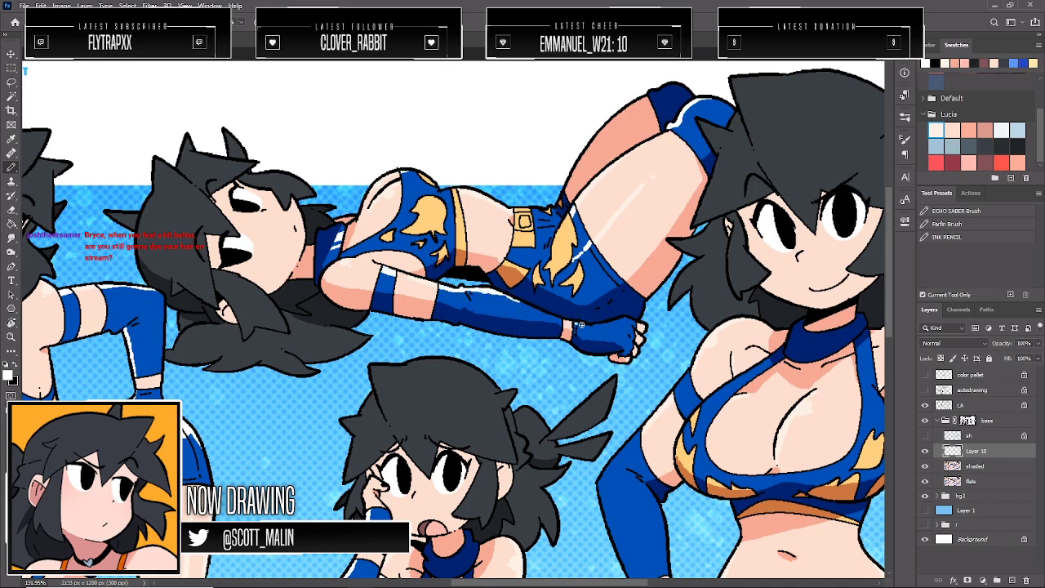
drag(575, 326, 626, 321)
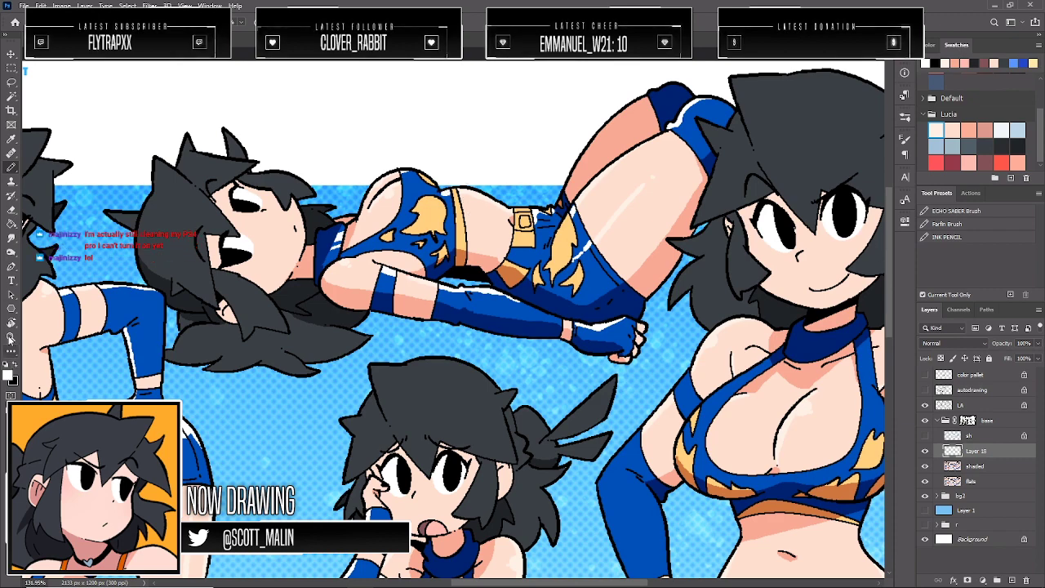
Paint white shine along the outer edge of the hands-on-hips figure's armband and glove on the arm nearest the seated figure
key(z)
drag(261, 312, 200, 320)
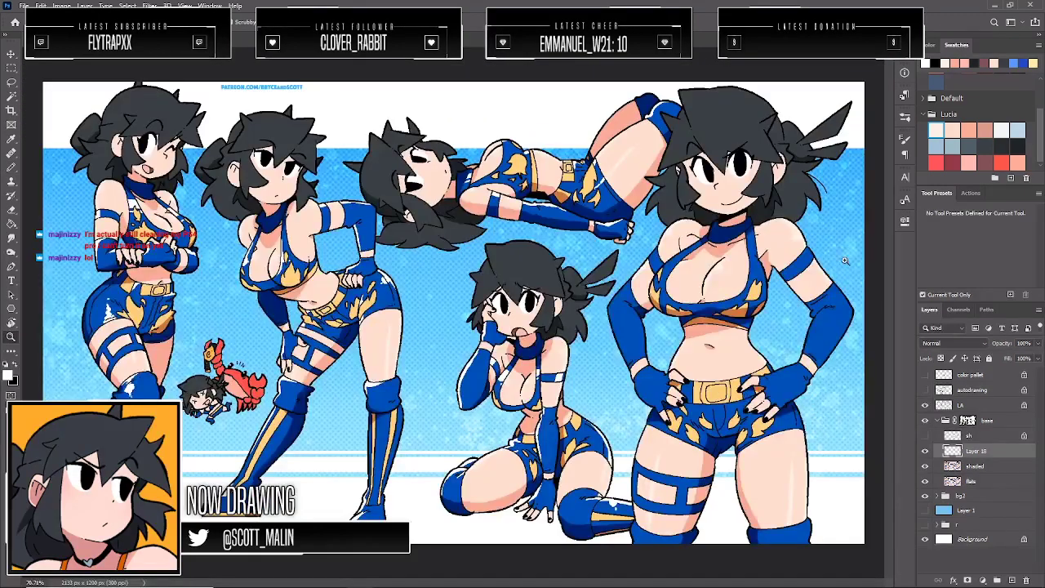
drag(845, 272, 875, 306)
key(b)
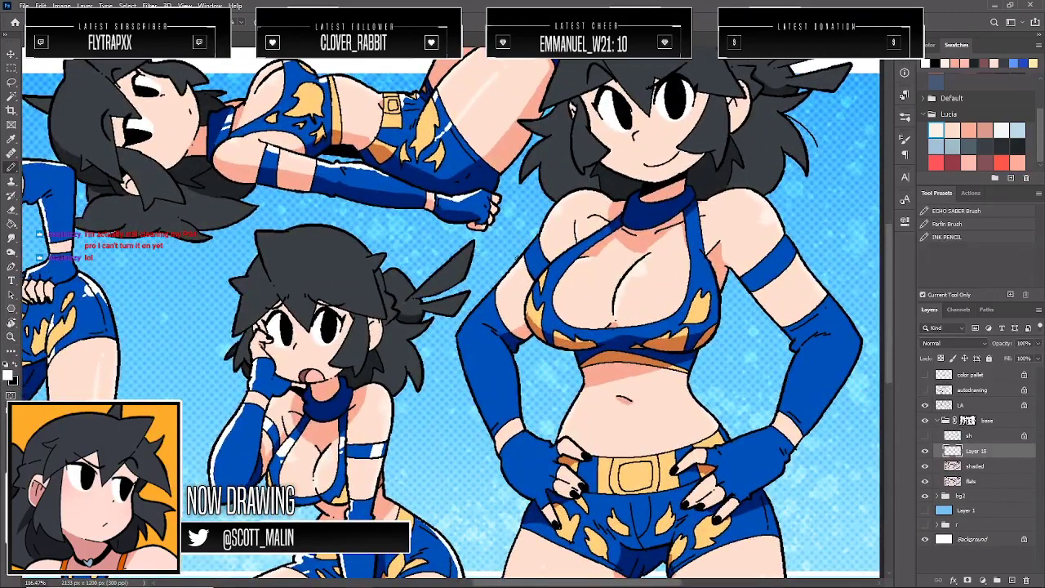
mouse_move(499, 287)
mouse_down()
mouse_move(456, 342)
mouse_move(471, 385)
mouse_up()
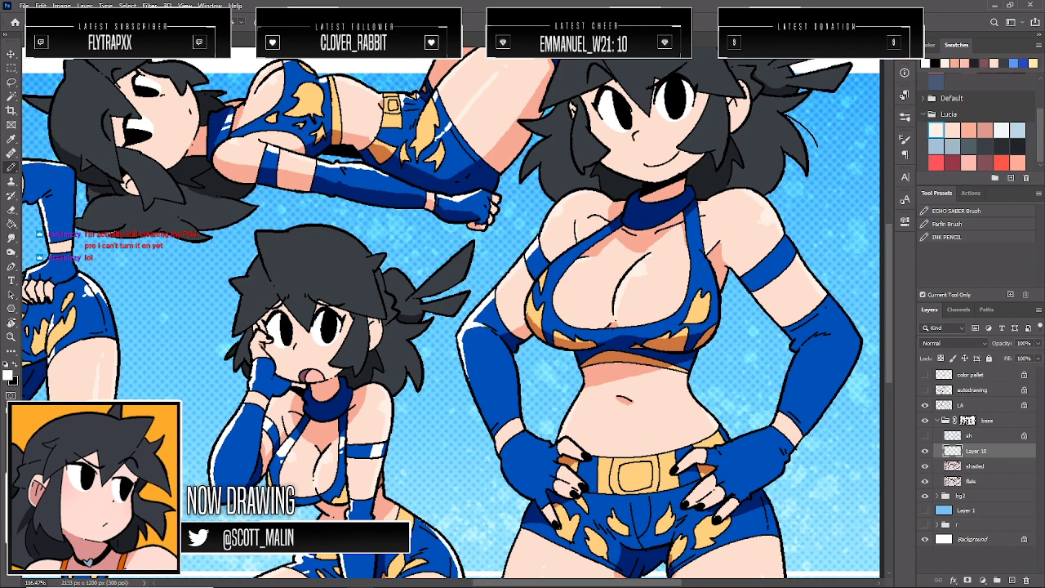
drag(488, 326, 459, 349)
drag(498, 452, 508, 478)
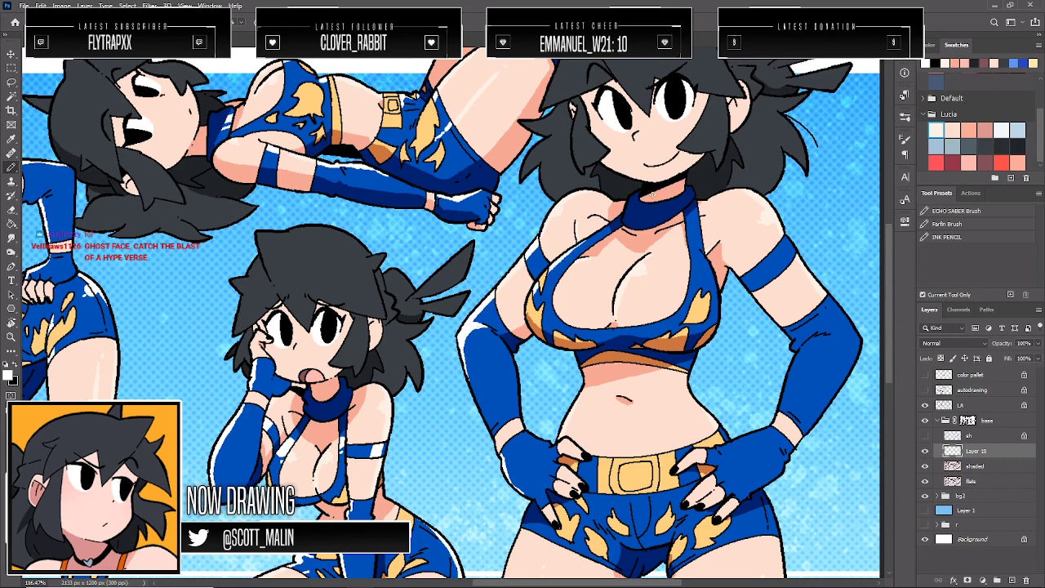
Add white shine to the hands-on-hips figure's blue top and the inner edge of the other glove
drag(684, 283, 691, 283)
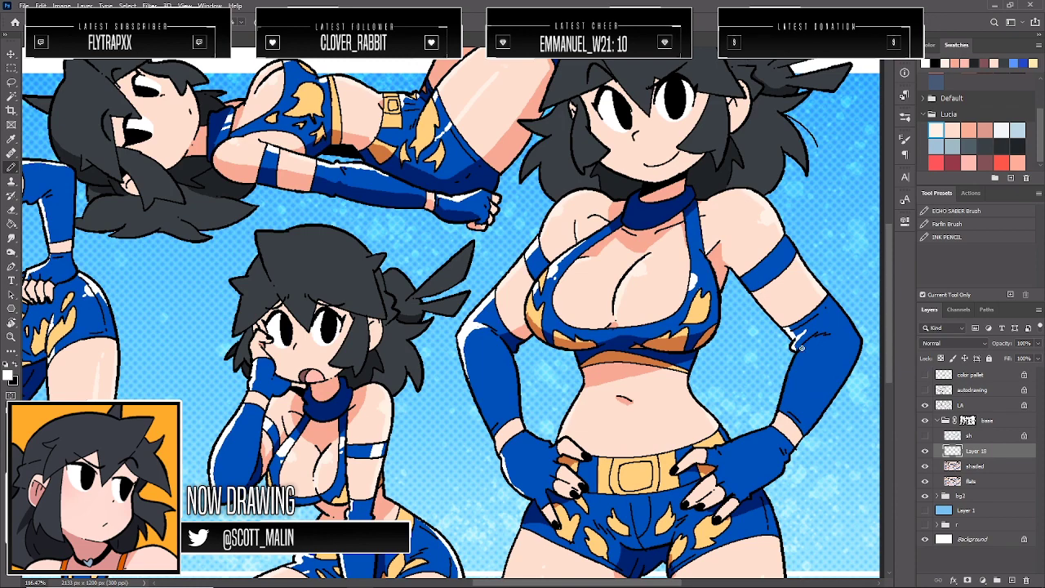
drag(802, 348, 776, 413)
drag(714, 449, 774, 424)
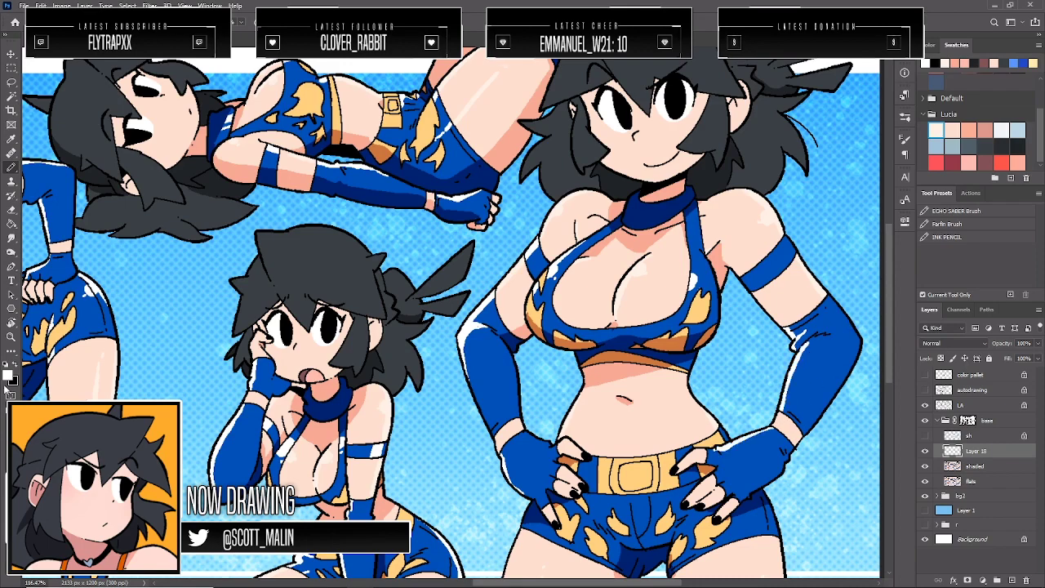
Paint white shine on the front and outer hip of the hands-on-hips figure's shorts, undoing unwanted strokes
click(7, 338)
drag(396, 310, 359, 312)
drag(622, 490, 621, 336)
drag(718, 377, 742, 396)
key(b)
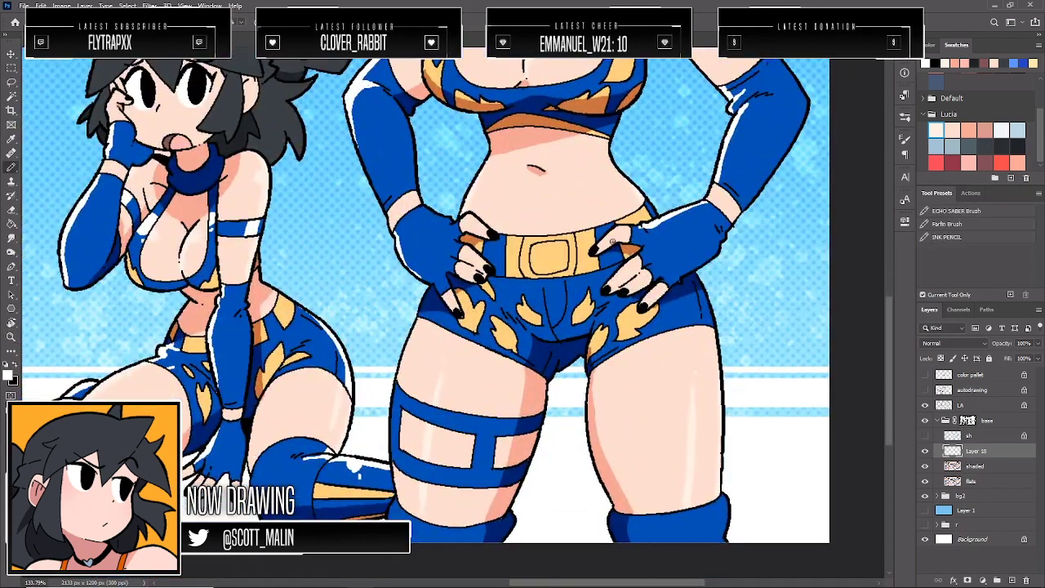
drag(517, 279, 536, 304)
drag(698, 298, 706, 324)
key(ctrl+z)
key(ctrl+z)
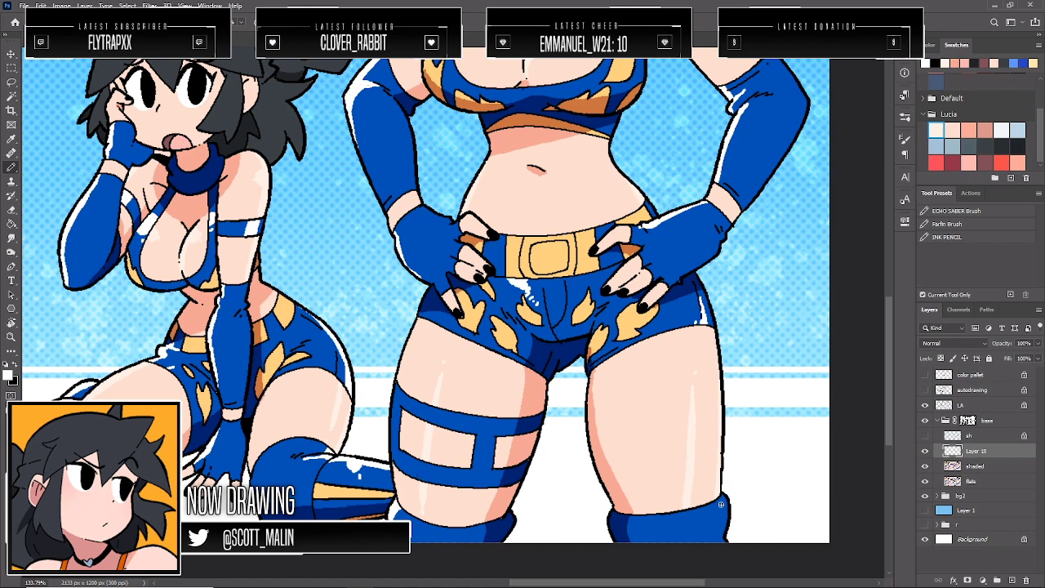
Add white shine to the hands-on-hips figure's outer knee pad edge and extend the shine across the front of the shorts
mouse_move(723, 501)
mouse_down()
mouse_move(726, 539)
mouse_move(728, 510)
mouse_move(721, 530)
mouse_up()
key(ctrl+z)
mouse_move(514, 296)
mouse_down()
mouse_move(563, 291)
mouse_move(559, 304)
mouse_up()
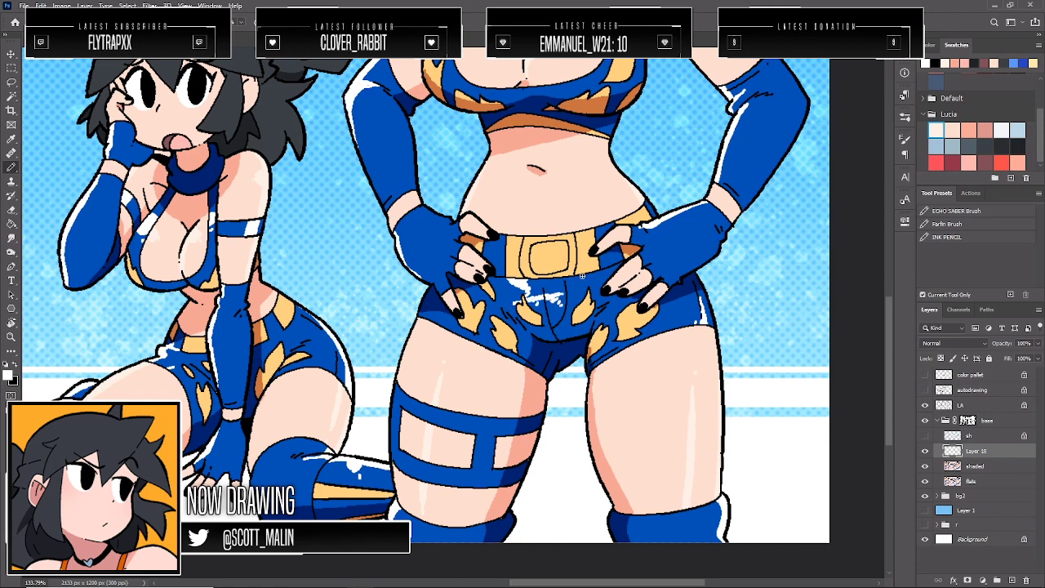
scroll(582, 276, up, 5)
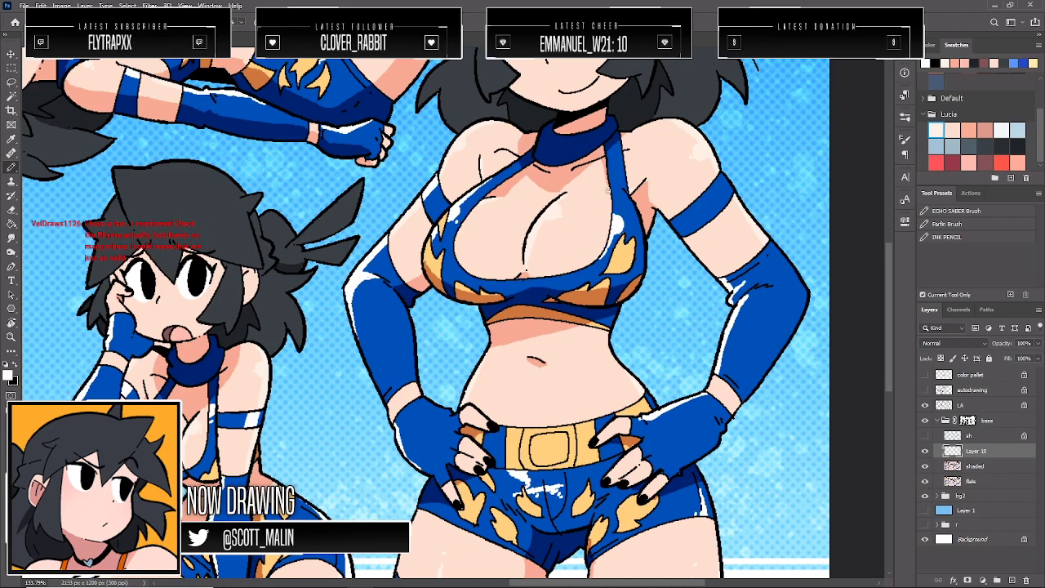
Paint white shine on the armband and outer glove edge of the hands-on-hips figure's far arm, then hide the shine layer
mouse_move(712, 183)
mouse_down()
mouse_move(720, 175)
mouse_move(734, 196)
mouse_move(726, 210)
mouse_up()
click(11, 336)
scroll(565, 304, down, 4)
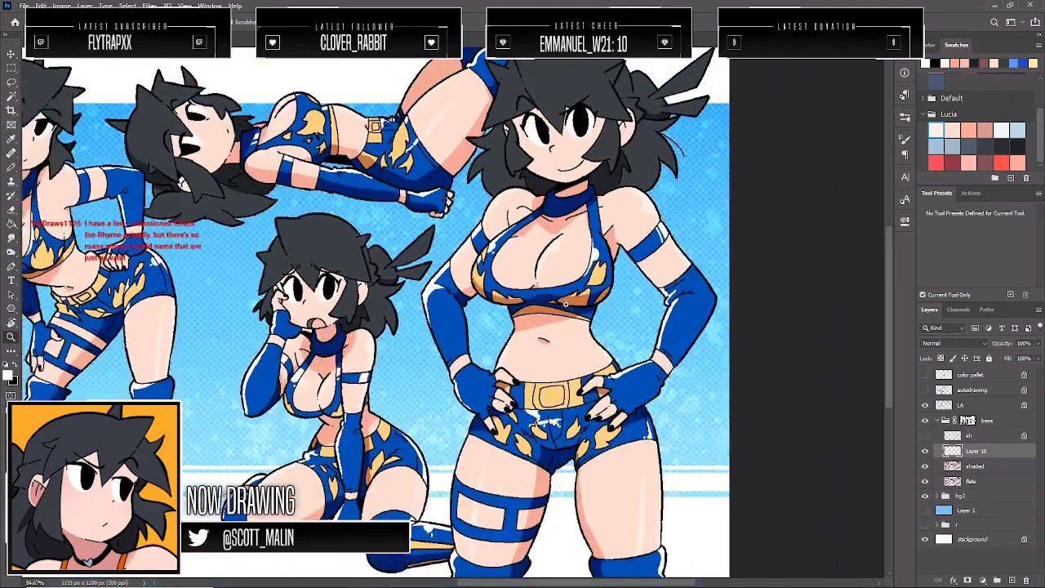
drag(656, 327, 639, 327)
drag(808, 342, 813, 367)
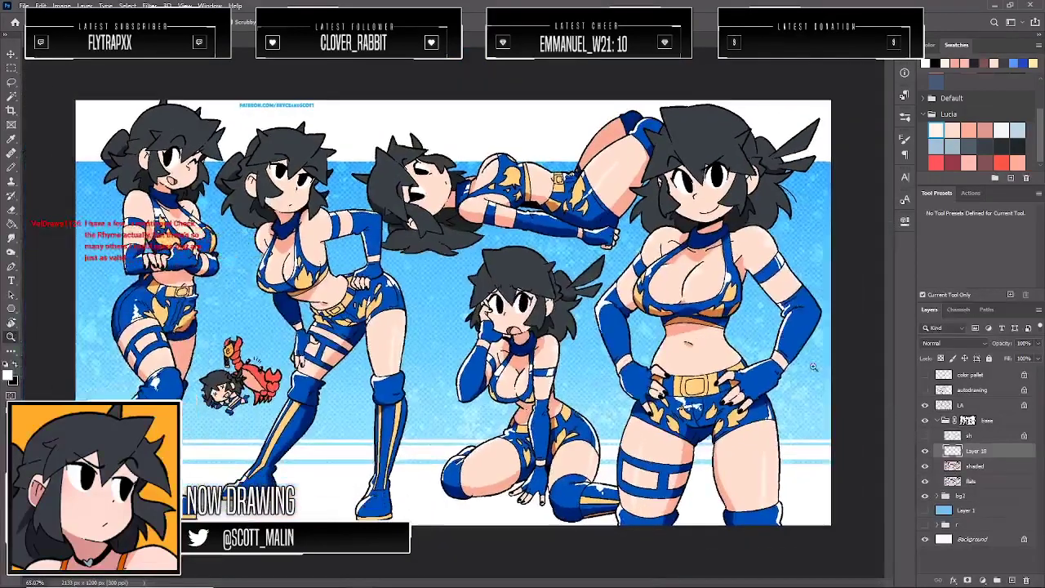
click(925, 450)
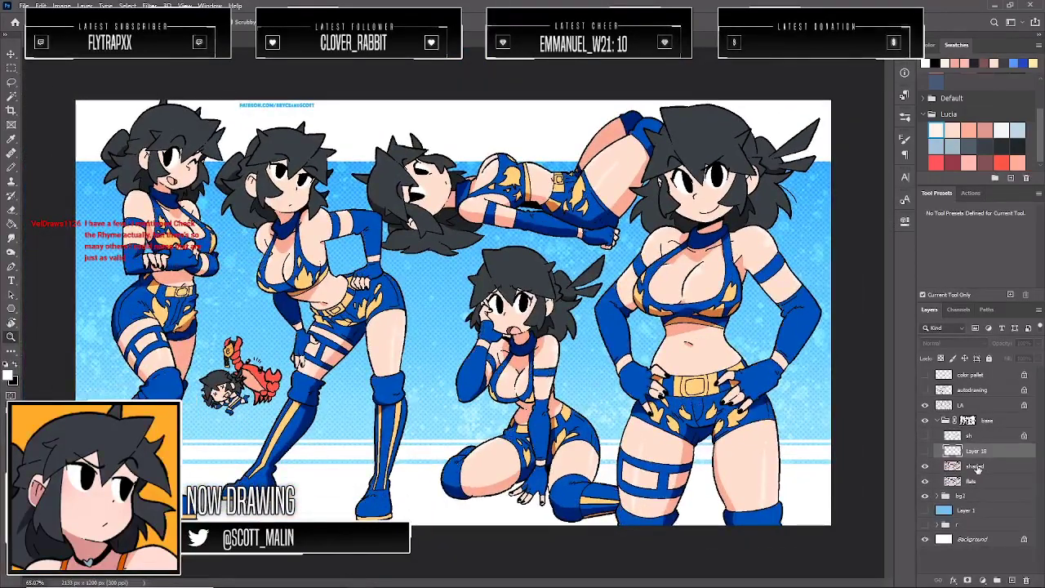
click(977, 466)
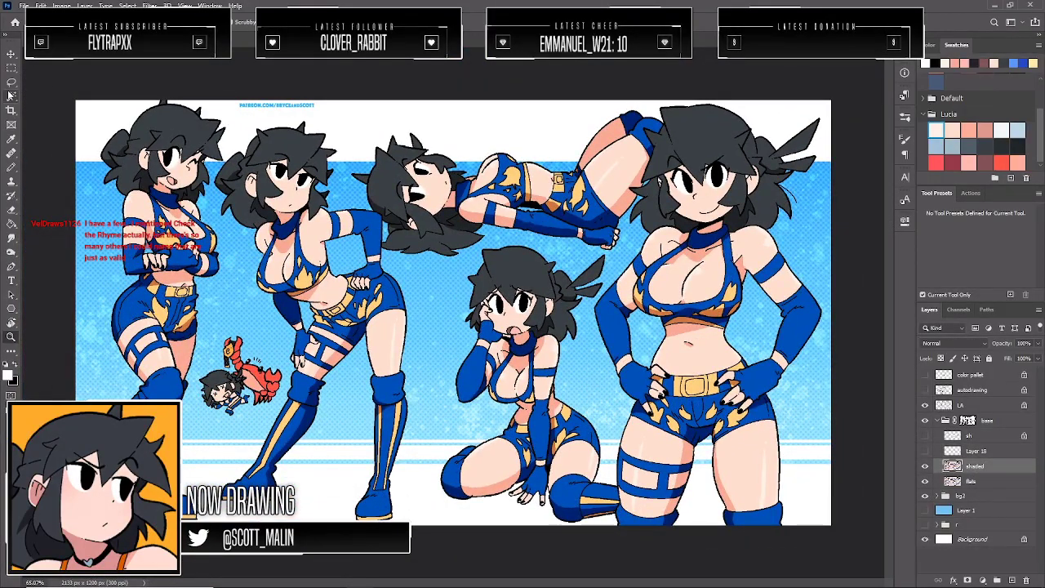
click(11, 96)
click(973, 482)
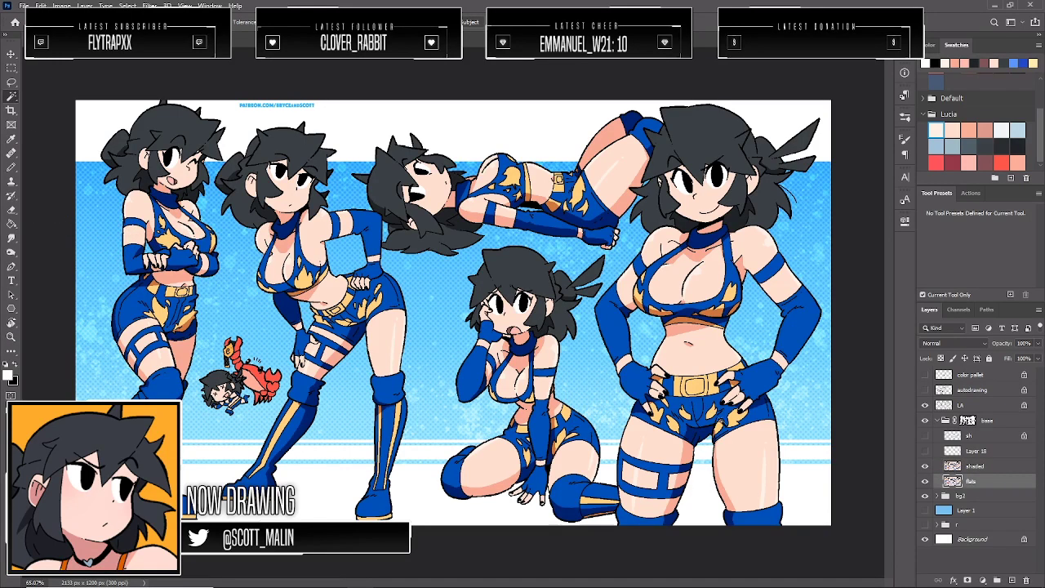
click(785, 346)
key(ctrl+d)
Paint yellow lacing bars on the arms-crossed figure's boots and the leaning figure's bent-leg boot on the shaded layer, using the boots' sampled yellow
click(10, 337)
drag(100, 480, 212, 481)
key(b)
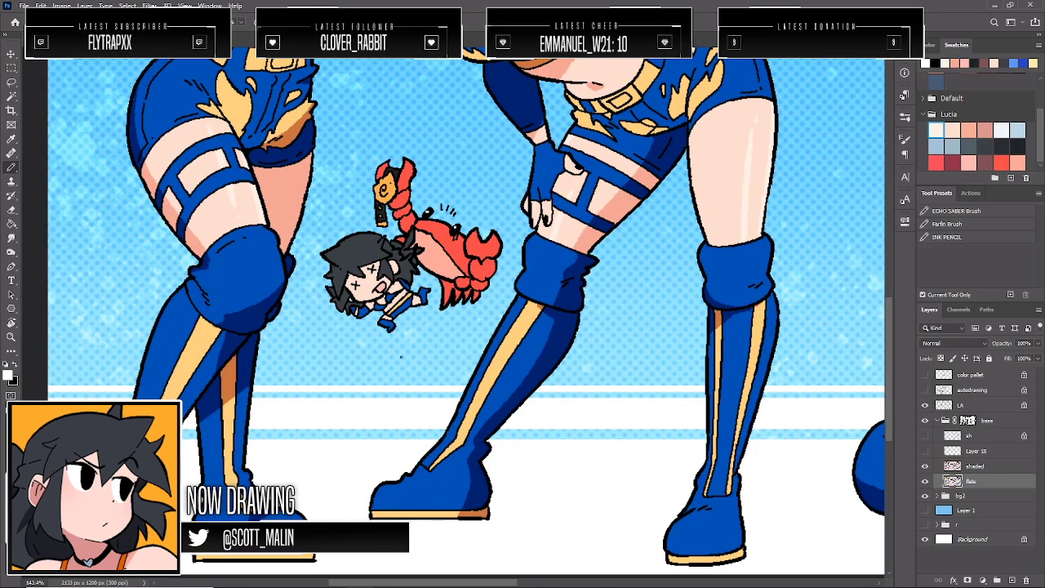
alt+click(194, 385)
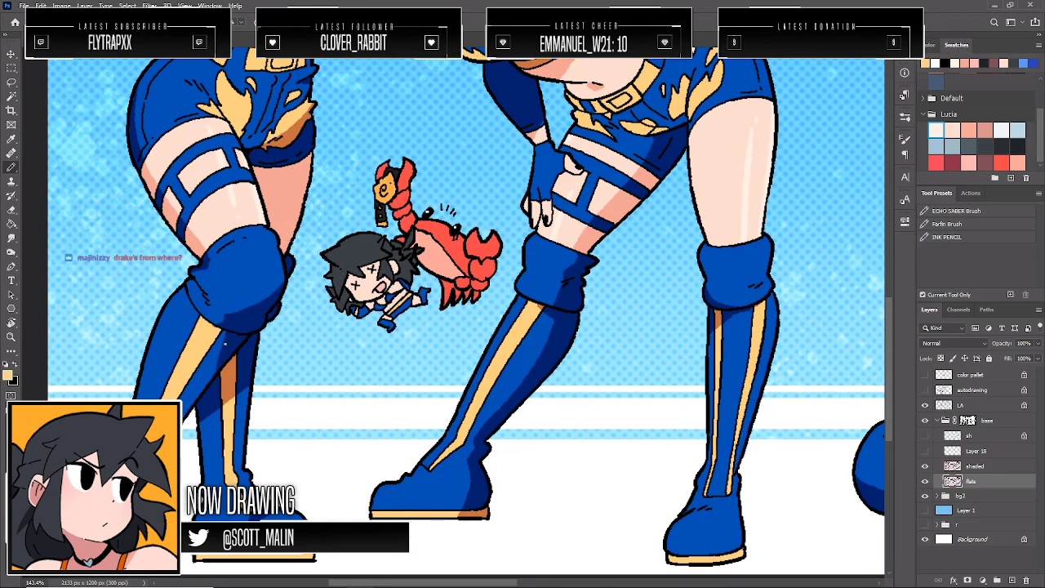
click(980, 464)
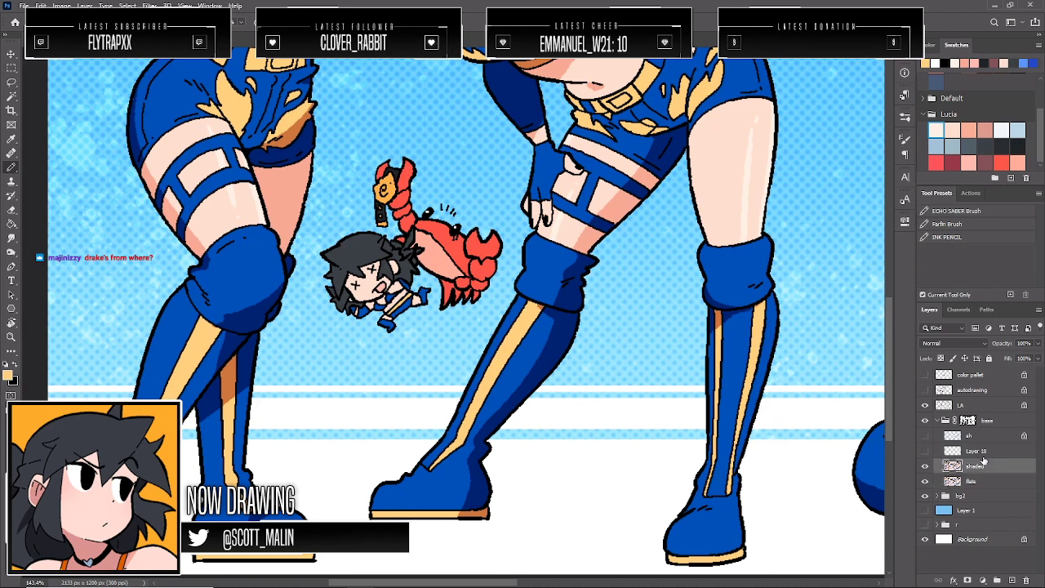
mouse_move(218, 340)
mouse_down()
mouse_move(245, 337)
mouse_move(221, 369)
mouse_up()
key(ctrl+z)
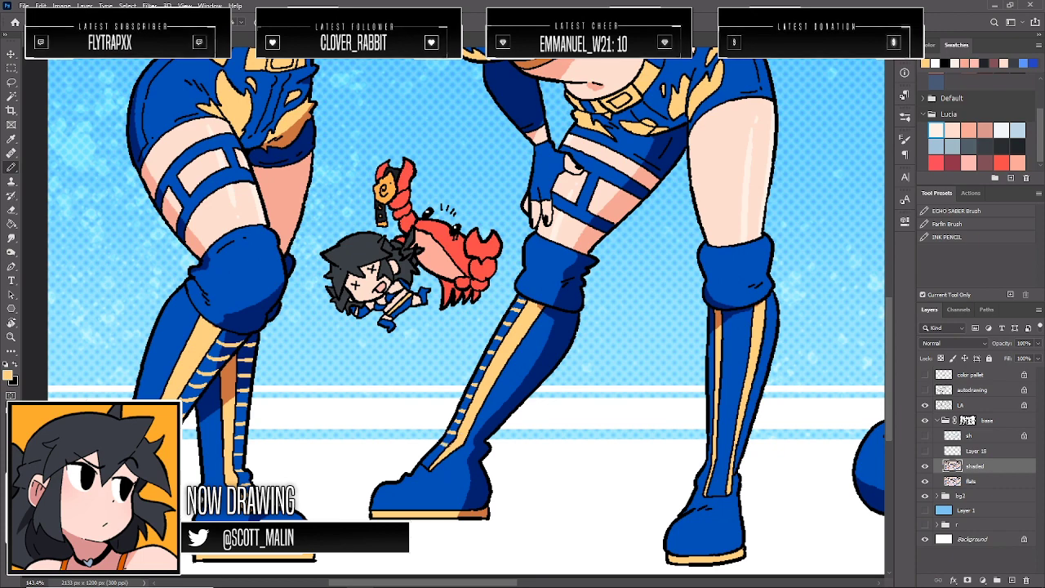
mouse_move(720, 315)
mouse_down()
mouse_move(752, 313)
mouse_move(738, 401)
mouse_up()
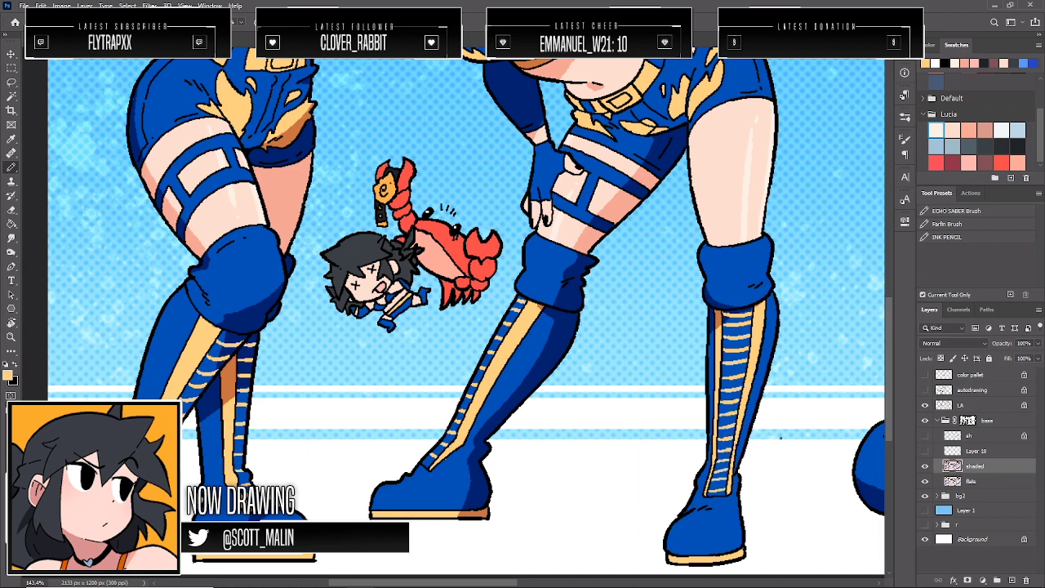
key(ctrl+z)
key(ctrl+z)
key(ctrl+z)
key(ctrl+z)
key(ctrl+z)
key(ctrl+z)
key(ctrl+z)
key(ctrl+z)
key(ctrl+z)
key(ctrl+z)
key(ctrl+z)
key(ctrl+z)
key(ctrl+z)
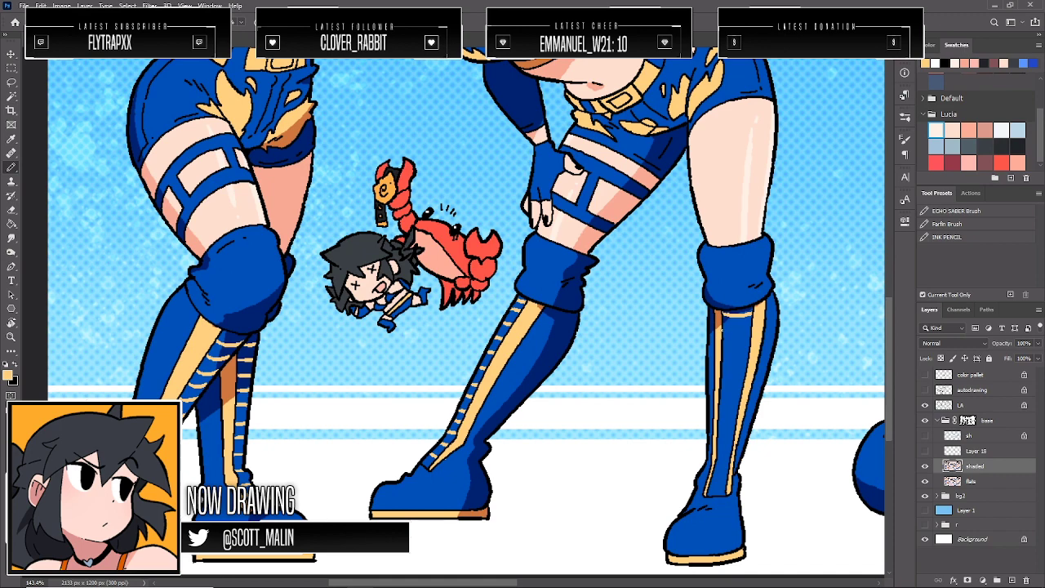
Paint wider-spaced yellow lacing bars down the leaning figure's straight-leg boot and matching bars on the seated figure's boot
mouse_move(722, 329)
mouse_down()
mouse_move(754, 329)
mouse_move(723, 347)
mouse_move(730, 433)
mouse_up()
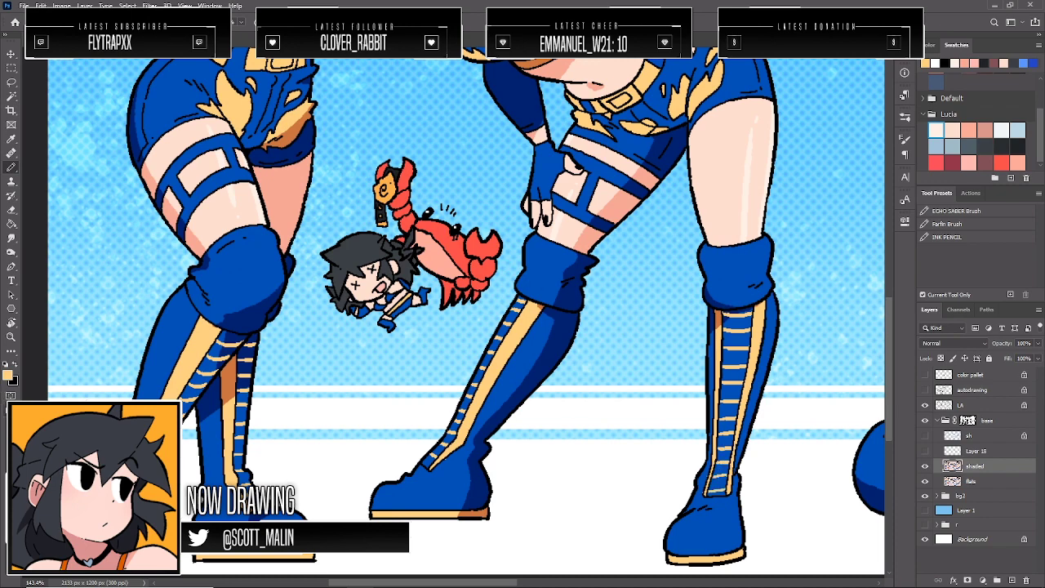
click(11, 337)
drag(352, 367, 216, 388)
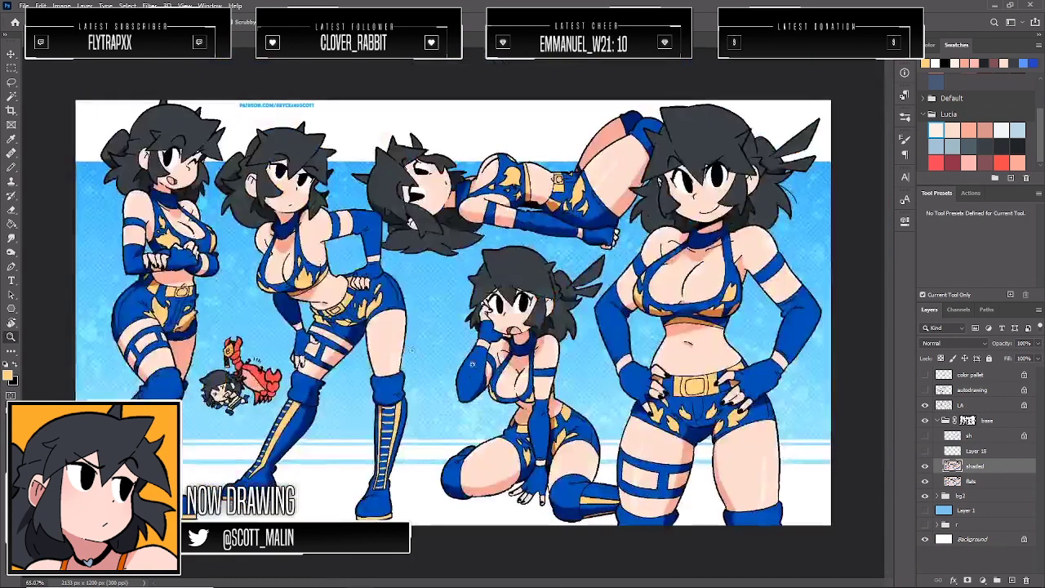
click(759, 463)
key(b)
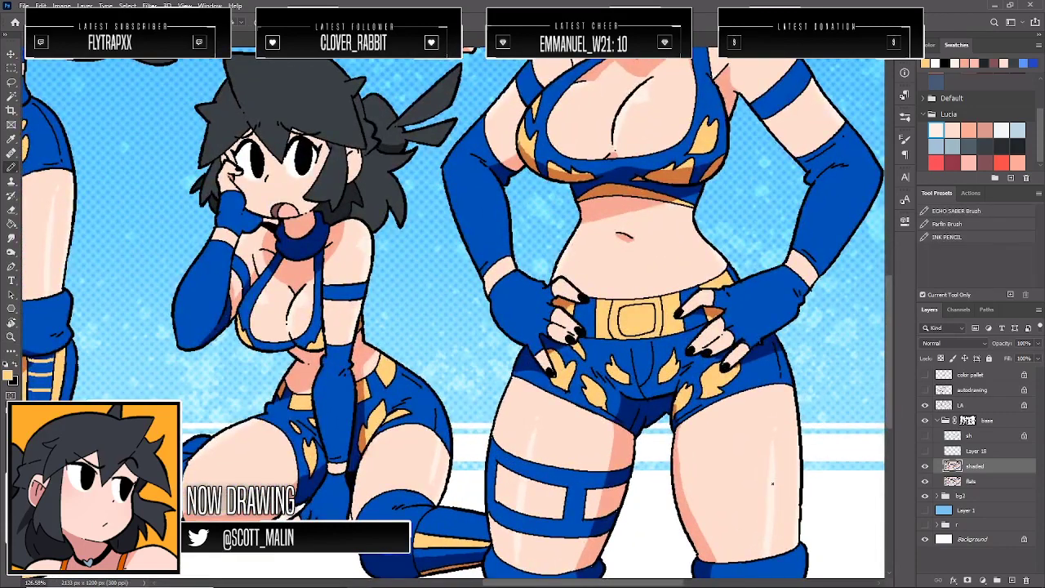
scroll(773, 483, down, 3)
drag(418, 455, 426, 475)
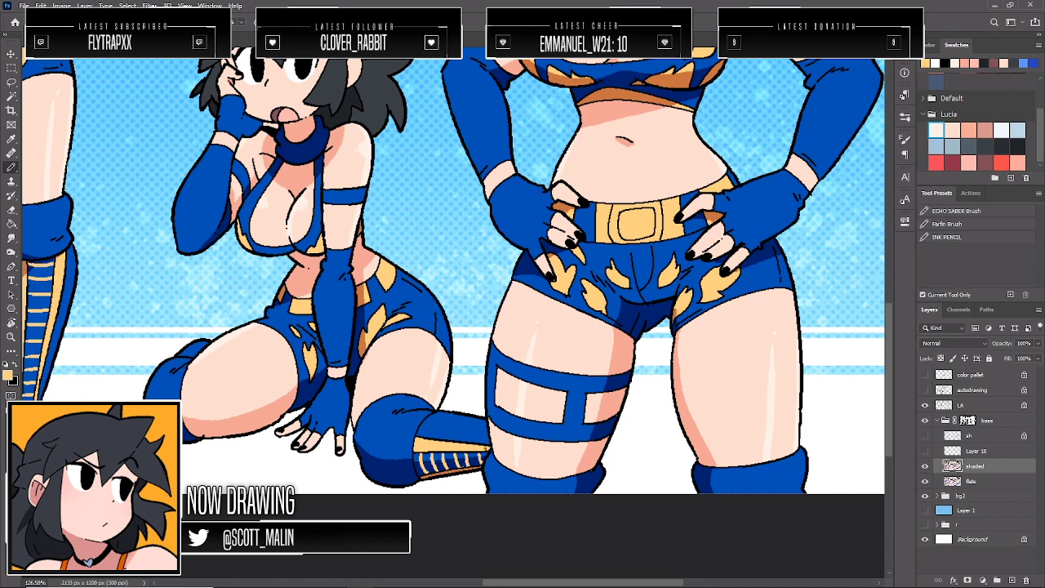
Compare the whole artwork with the shaded layer hidden and shown
click(10, 336)
drag(575, 336, 523, 336)
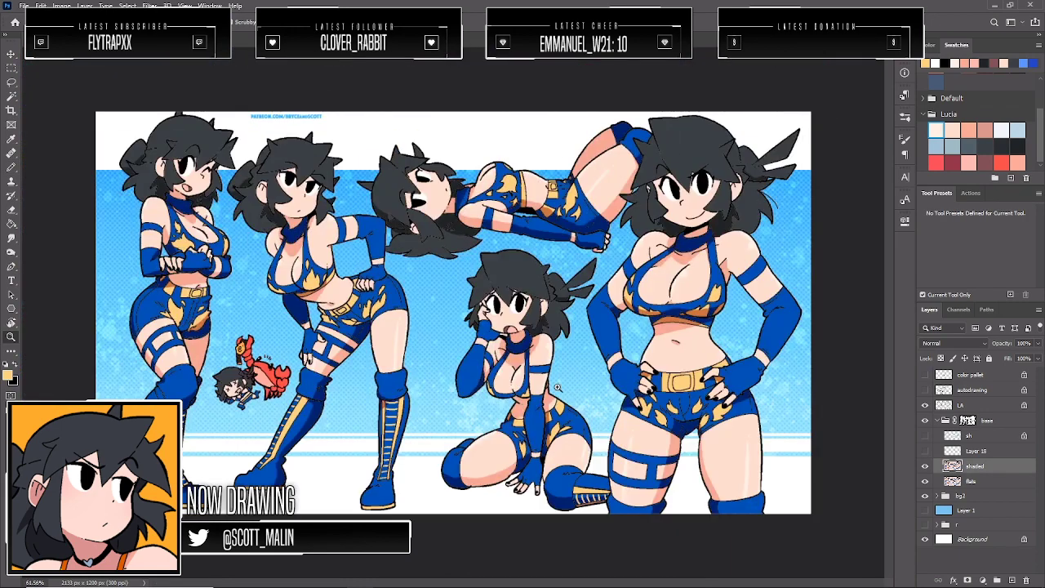
click(925, 467)
click(925, 466)
drag(331, 439, 448, 412)
ctrl+click(950, 451)
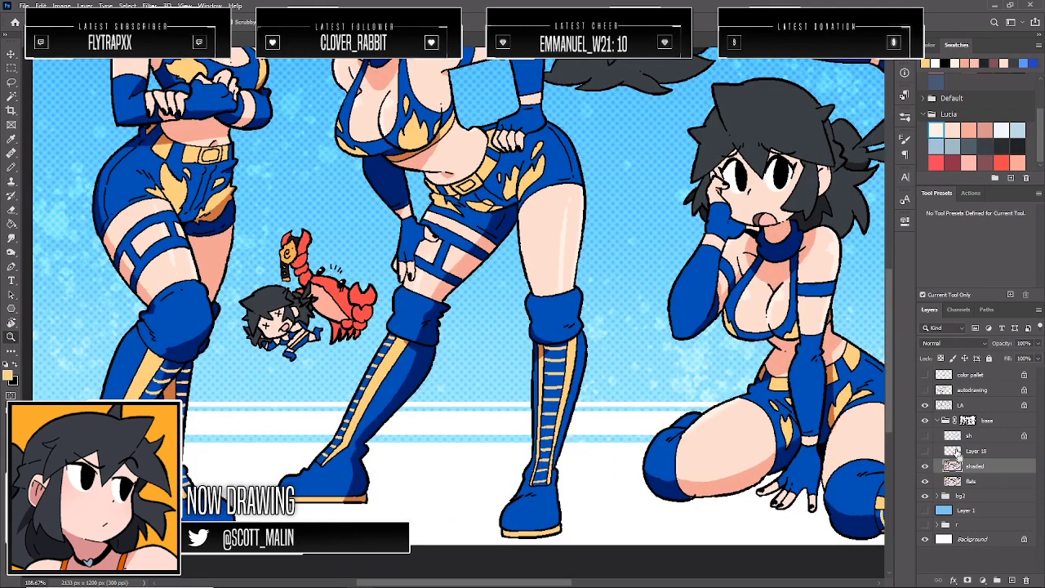
key(g)
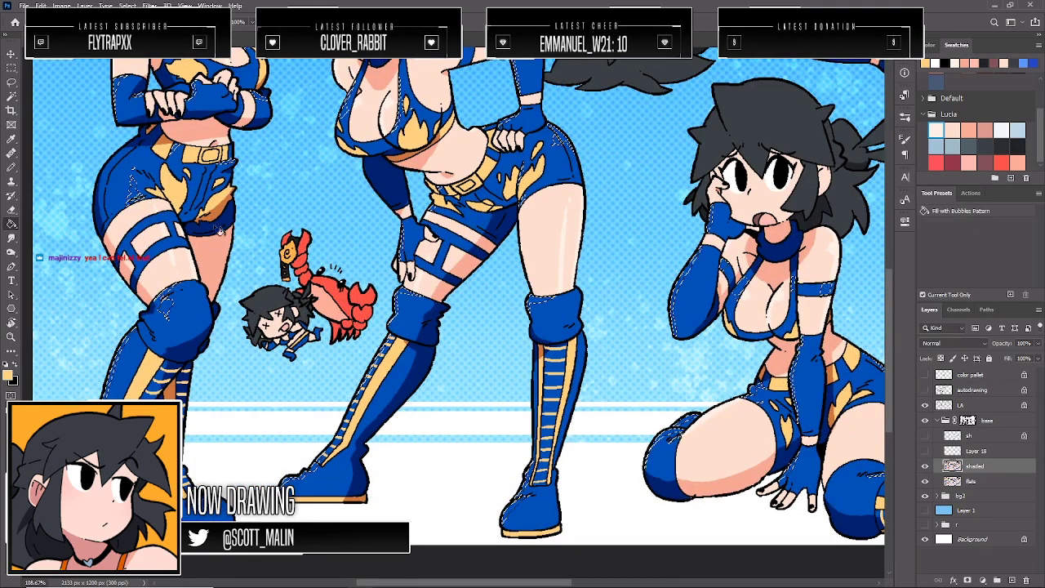
alt+click(217, 215)
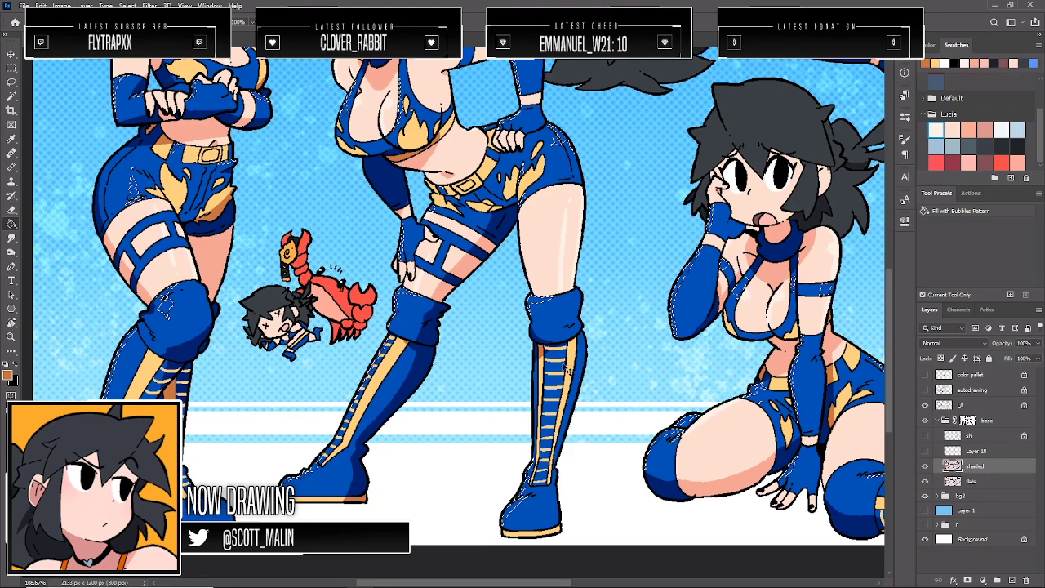
key(z)
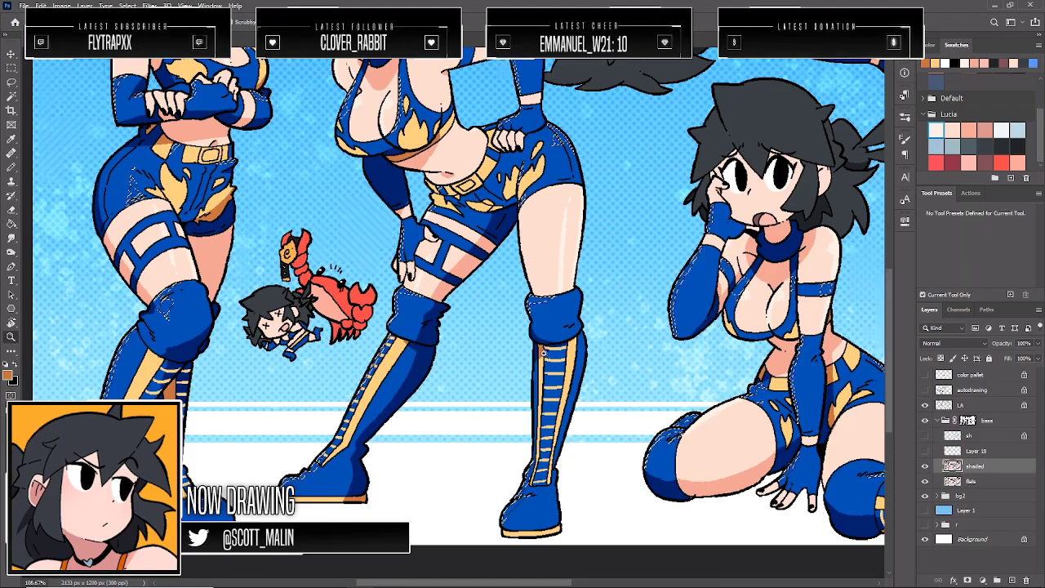
mouse_move(544, 353)
mouse_down()
mouse_move(598, 388)
mouse_move(553, 381)
mouse_move(554, 372)
mouse_up()
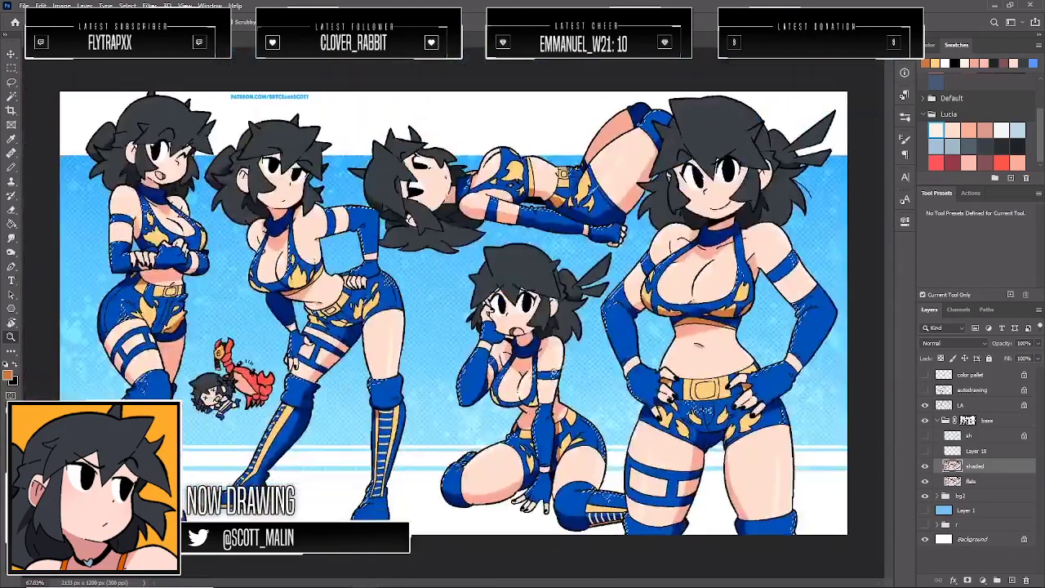
ctrl+click(949, 438)
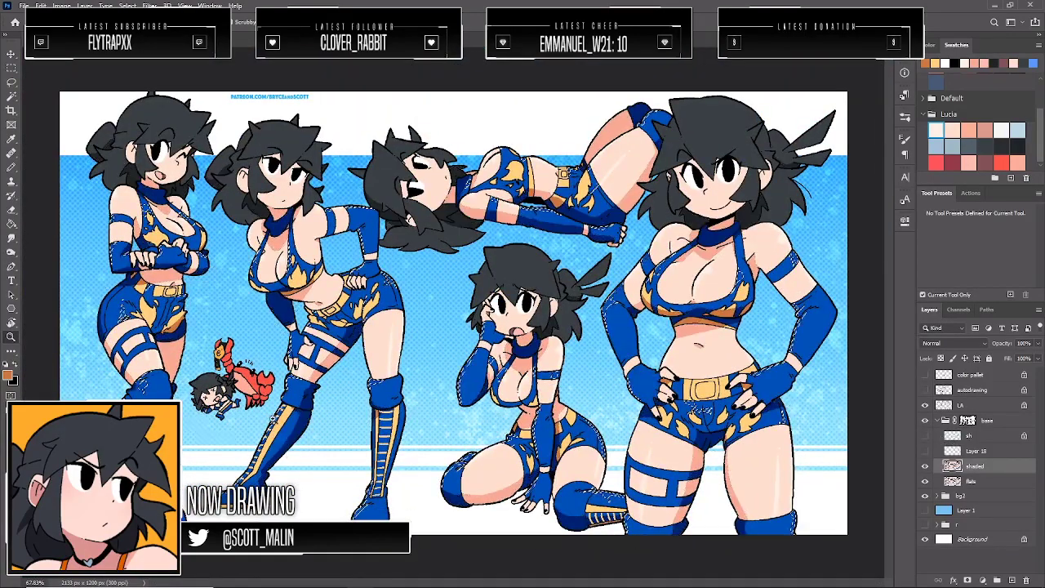
drag(270, 419, 349, 478)
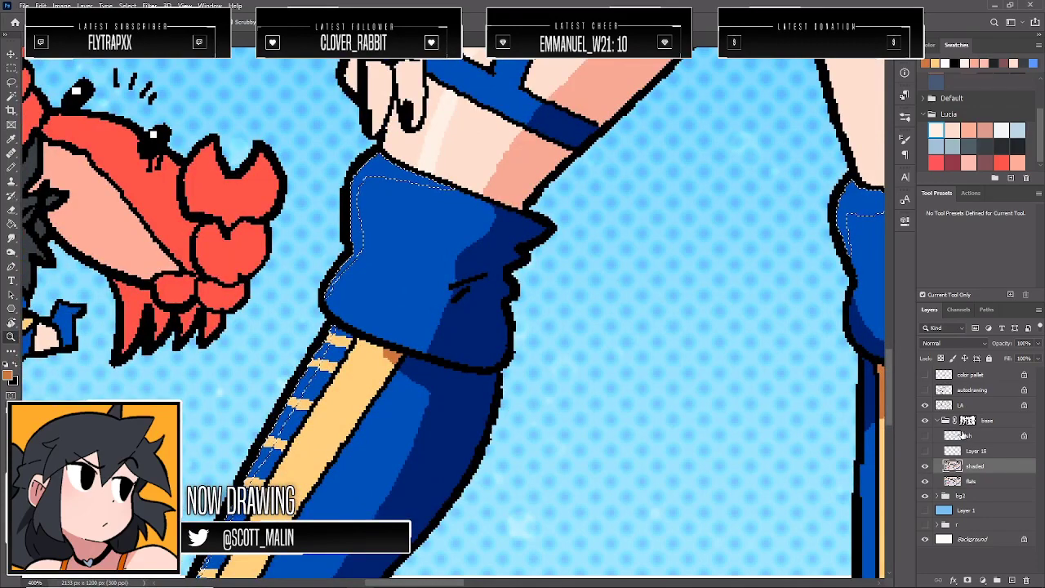
click(923, 437)
key(g)
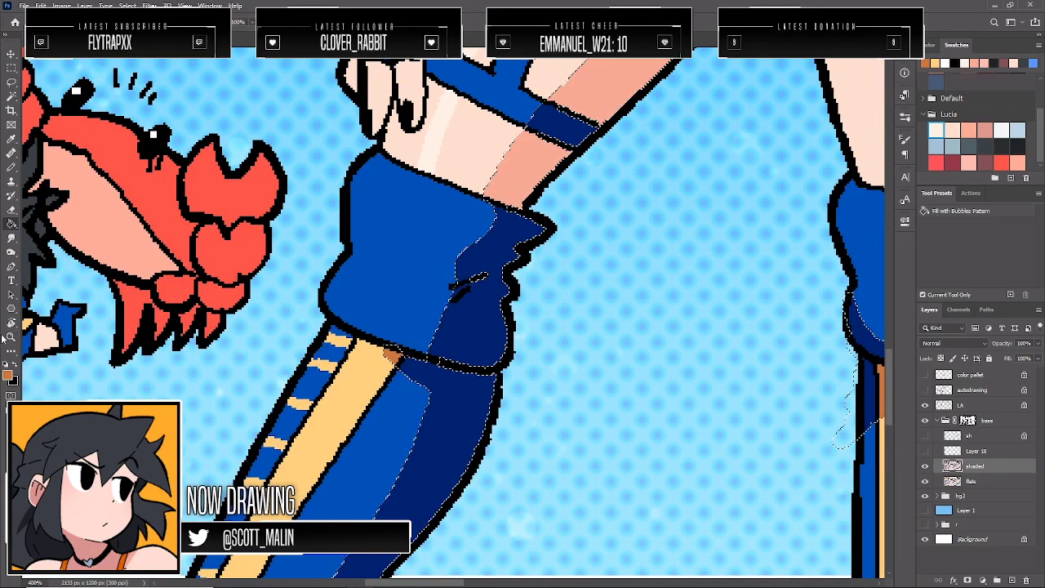
key(z)
drag(279, 337, 244, 337)
drag(680, 298, 645, 293)
scroll(645, 292, down, 2)
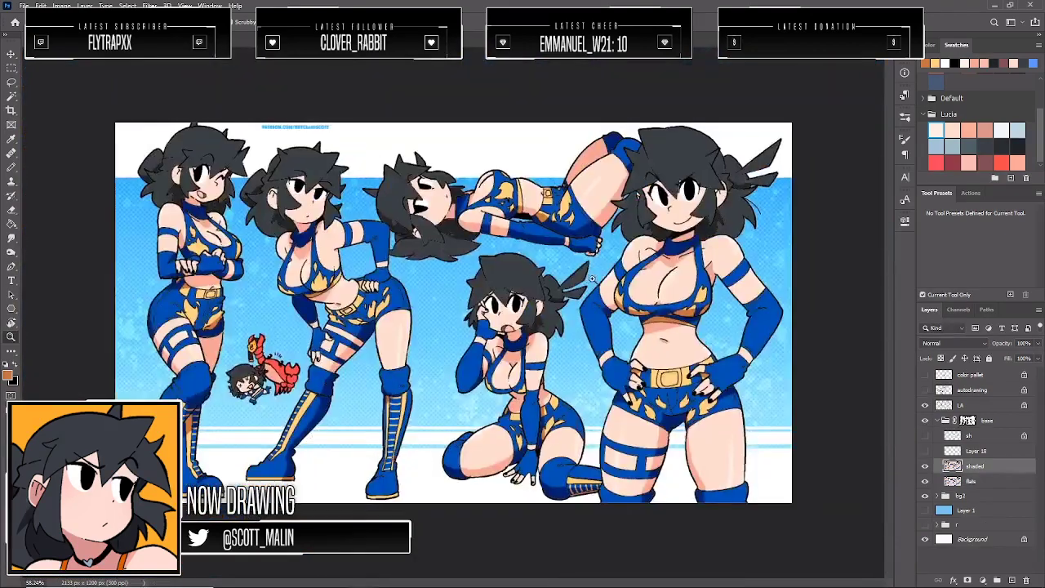
drag(393, 377, 394, 377)
ctrl+click(952, 450)
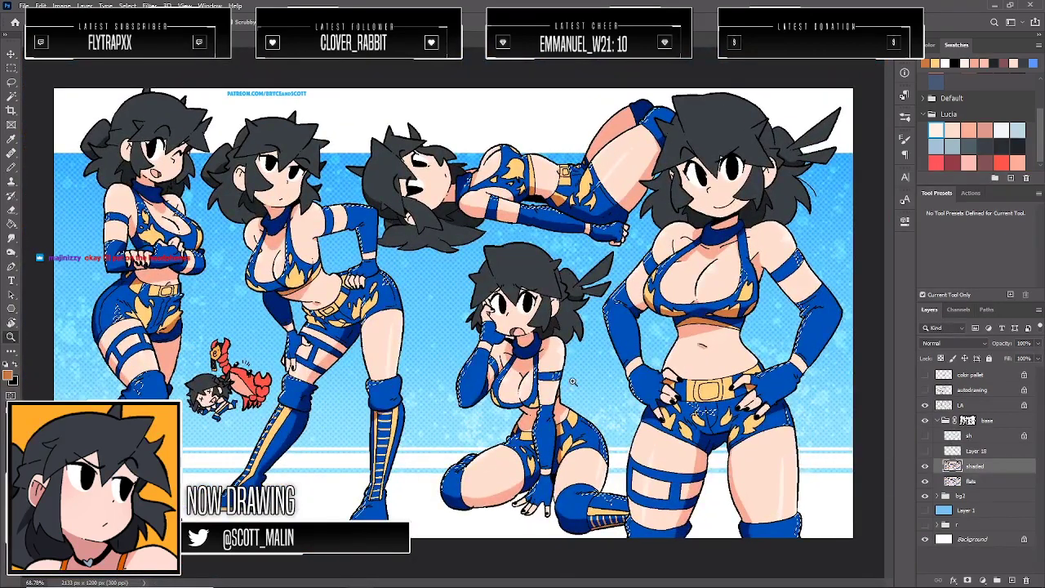
scroll(208, 265, up, 4)
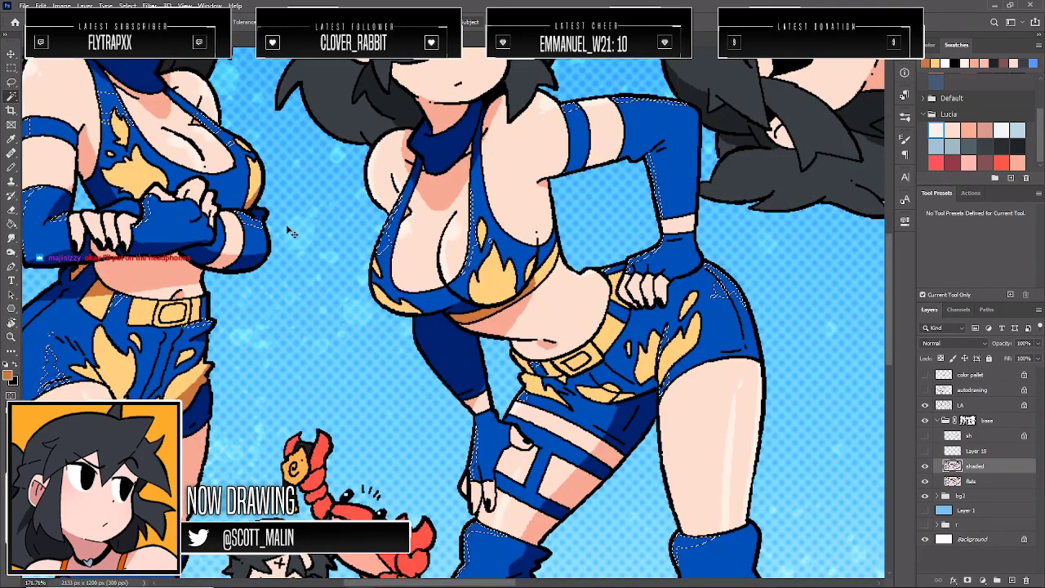
scroll(290, 232, down, 5)
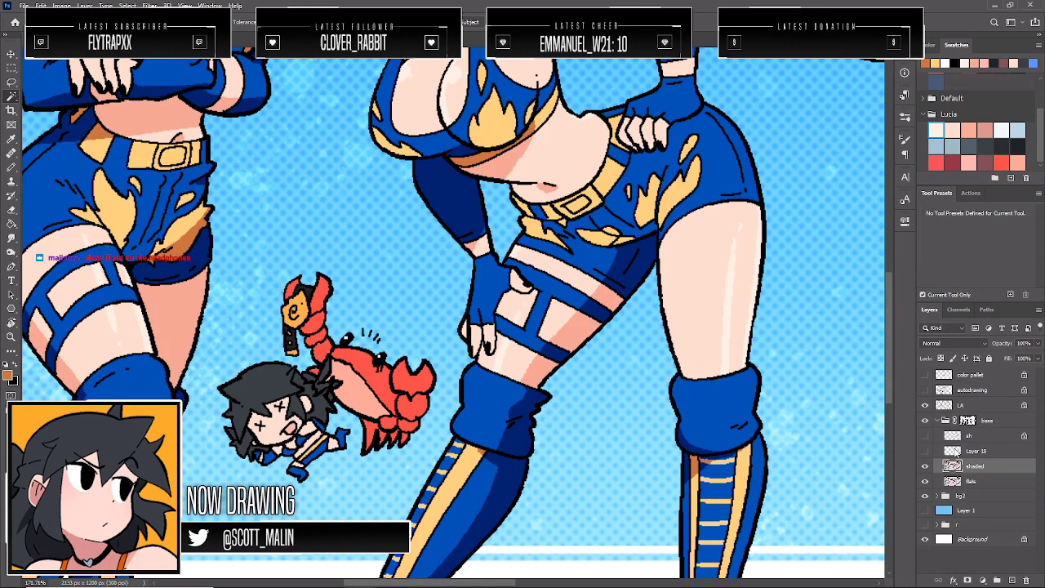
Load the hidden shine layer's outlines as a selection on the shaded layer and try lightening those areas with Hue/Saturation
ctrl+click(952, 450)
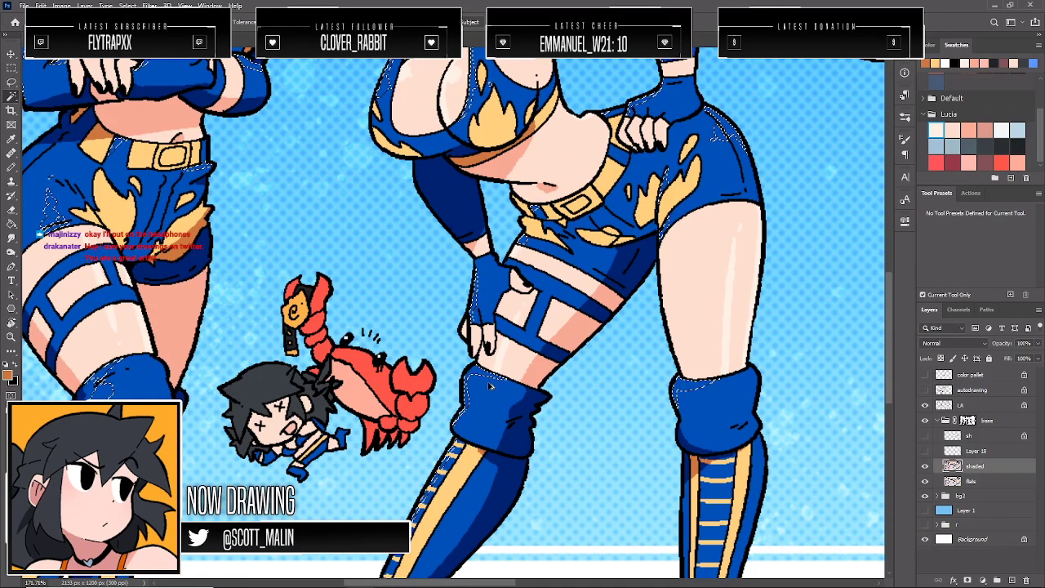
key(ctrl+u)
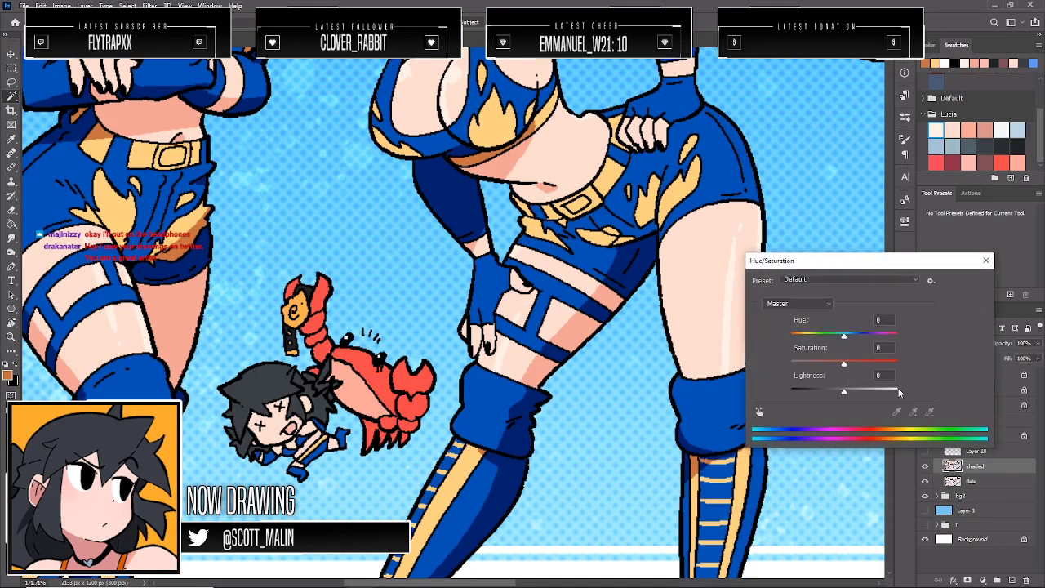
click(879, 394)
drag(879, 394, 875, 393)
click(959, 300)
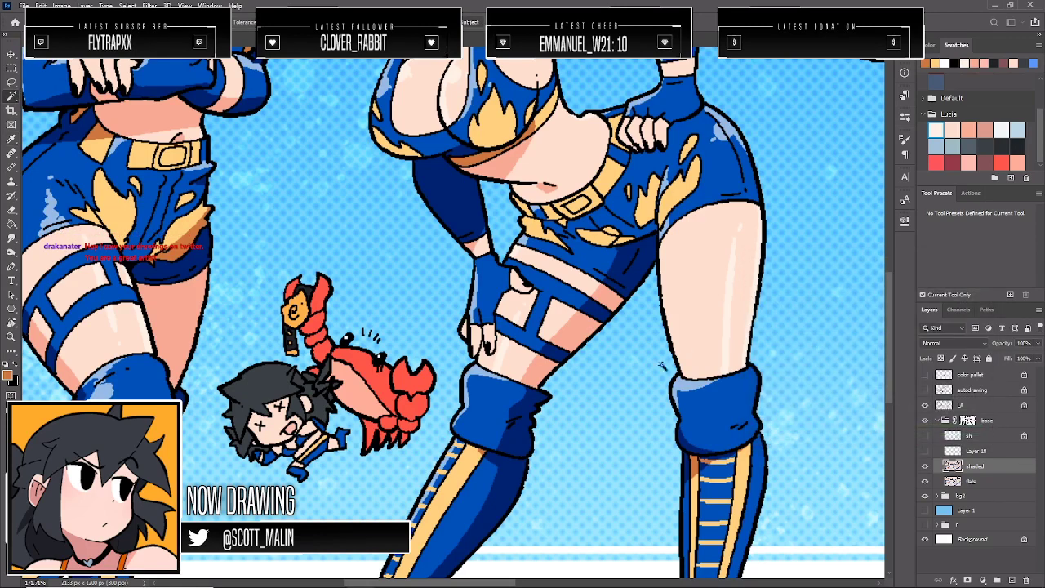
Recolour the selected shine areas on the shaded layer with Hue/Saturation at hue -7, saturation +100 and lightness +45
scroll(667, 372, up, 5)
key(ctrl+u)
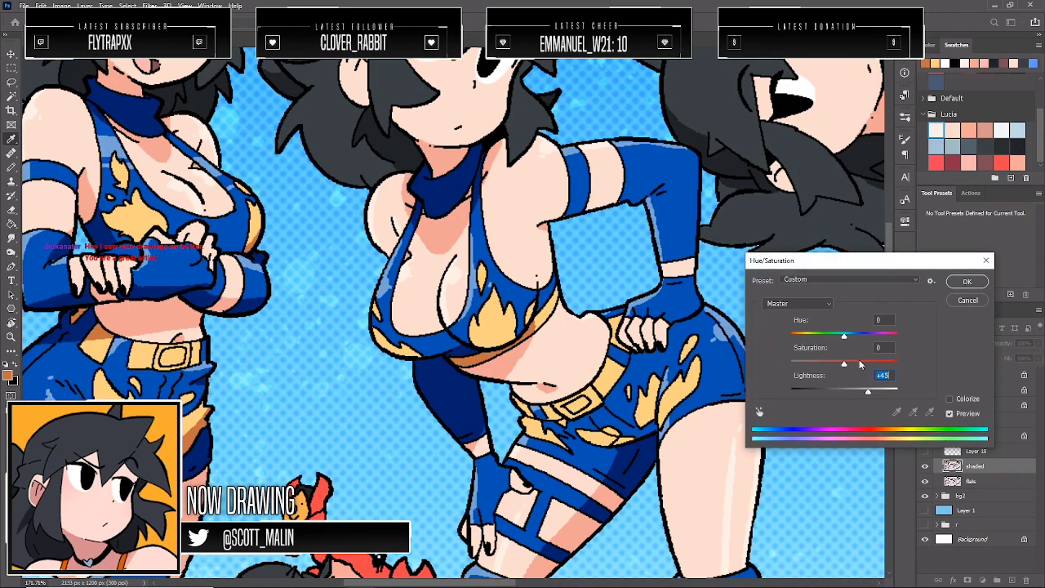
drag(861, 364, 1013, 361)
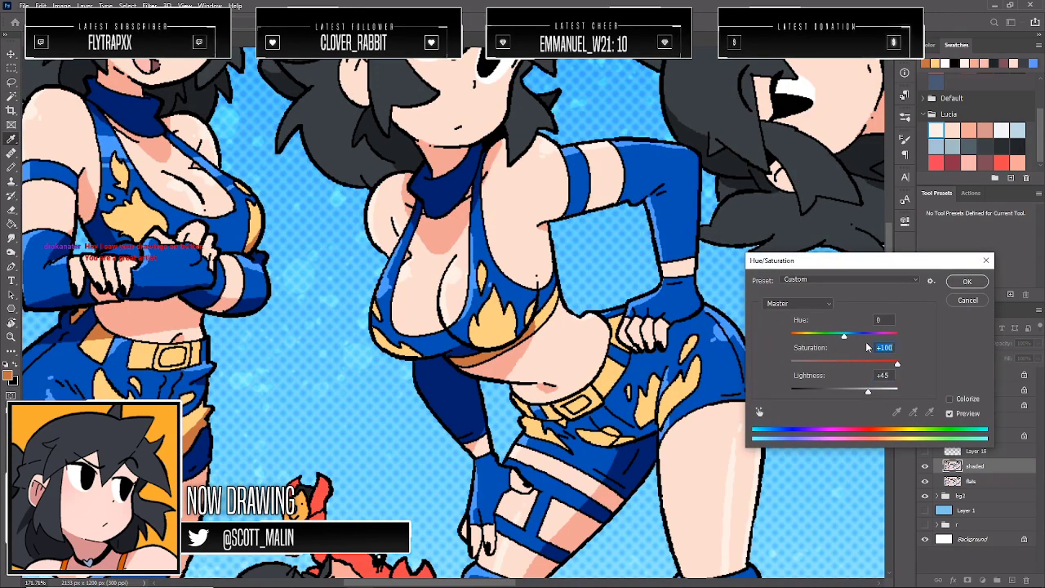
drag(844, 340, 841, 340)
click(841, 340)
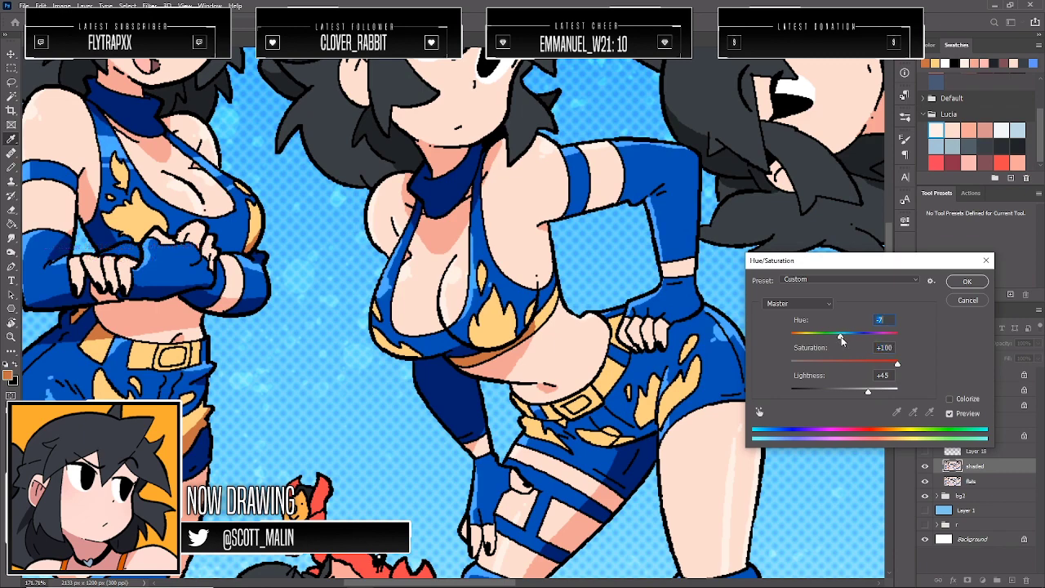
click(955, 283)
key(z)
drag(409, 324, 372, 315)
key(ctrl+0)
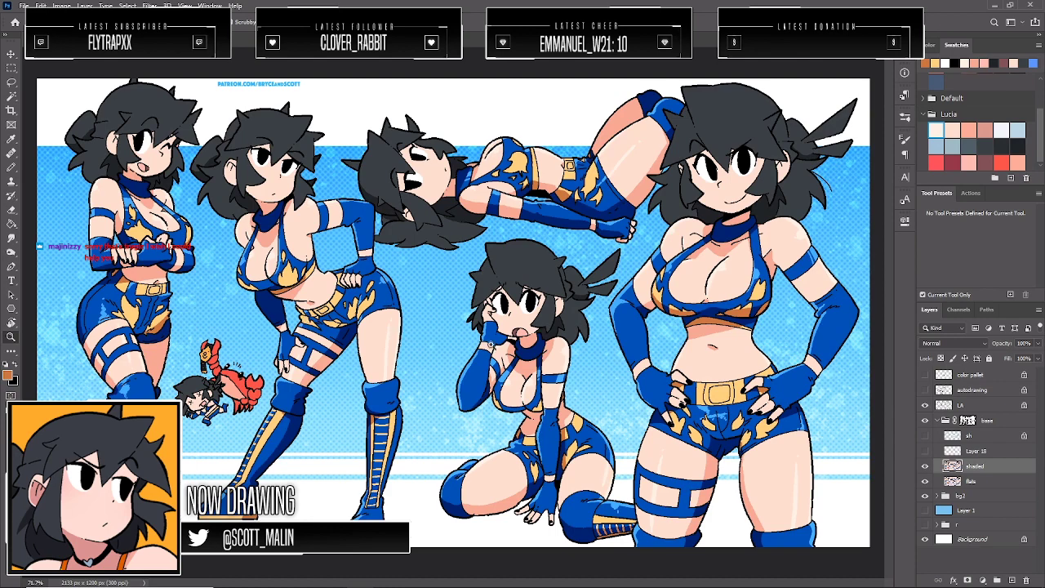
Deselect the recoloured shine areas and delete the hidden shine layer above the shaded layer
drag(491, 345, 516, 373)
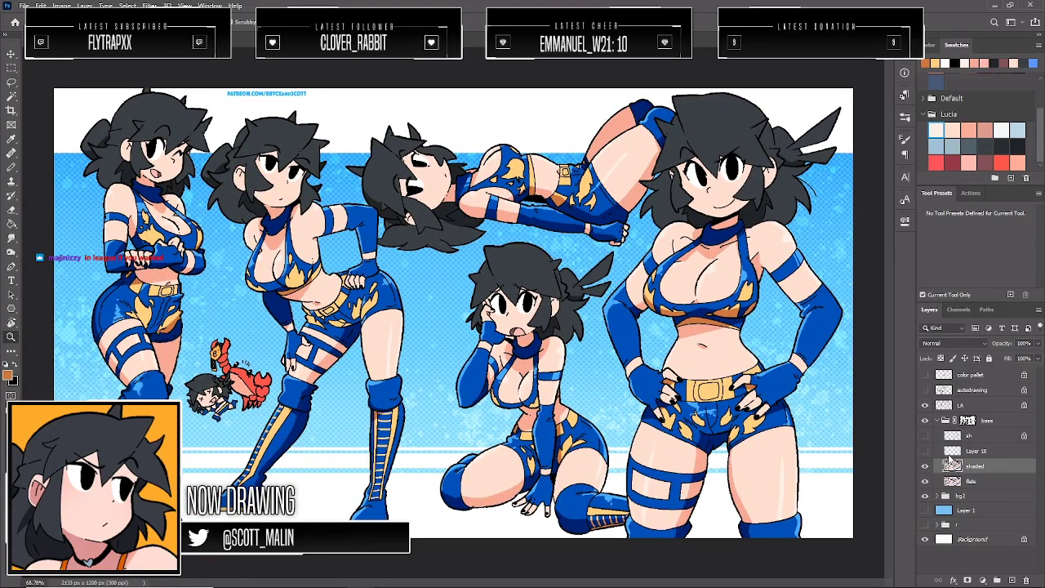
drag(118, 314, 160, 351)
scroll(311, 374, up, 3)
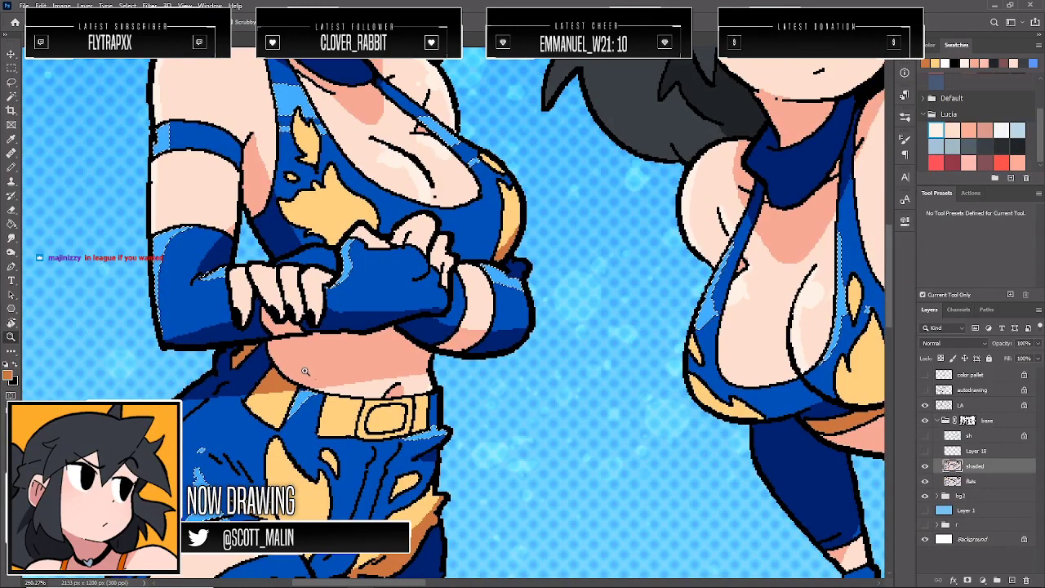
click(10, 82)
key(ctrl+d)
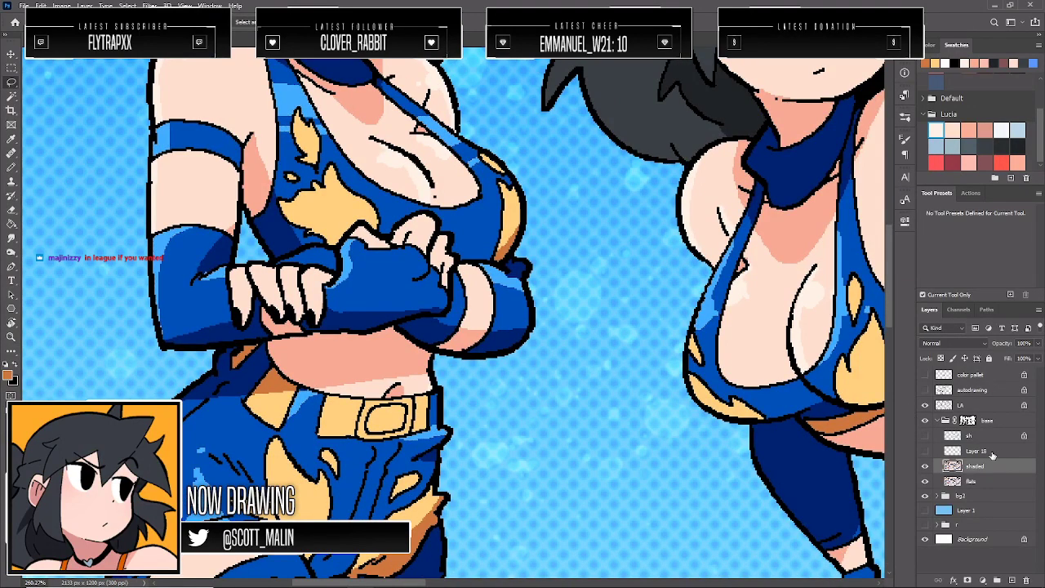
drag(991, 454, 1025, 579)
scroll(361, 351, up, 2)
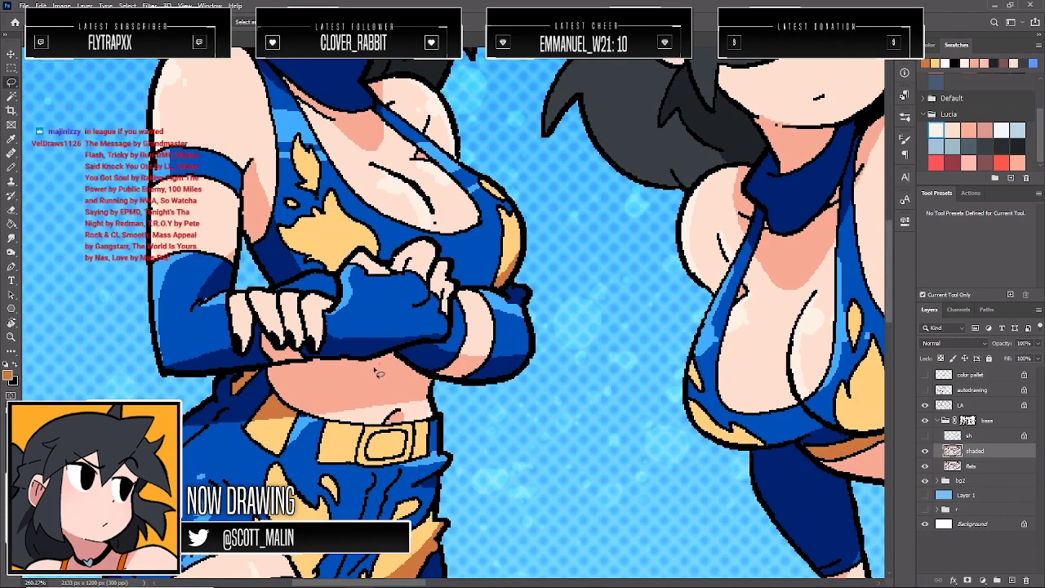
Sample the light-blue highlight colour from the crossed-arms figure's glove as the painting colour
scroll(378, 374, down, 3)
scroll(380, 373, down, 3)
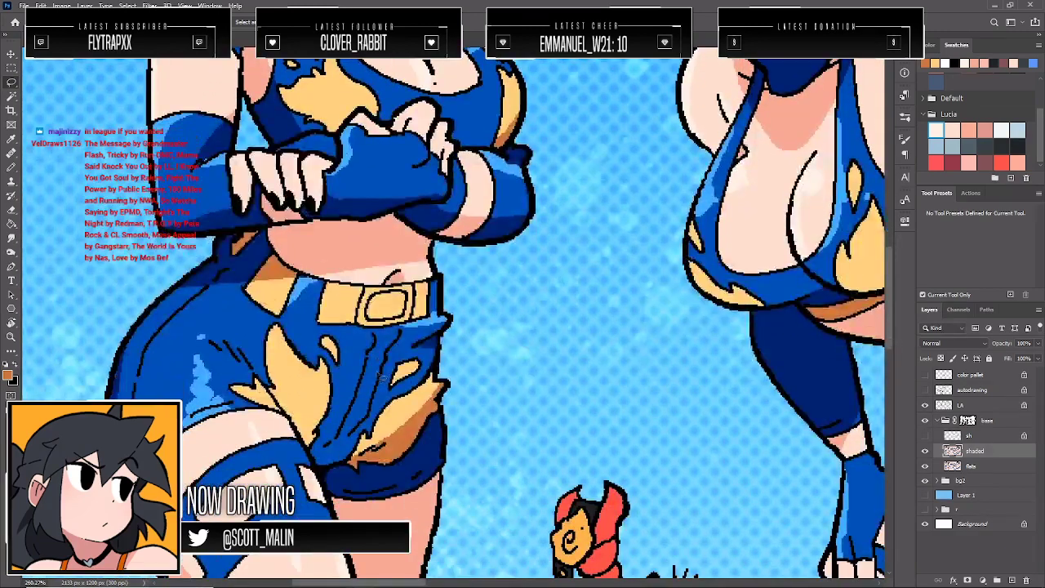
scroll(379, 376, down, 2)
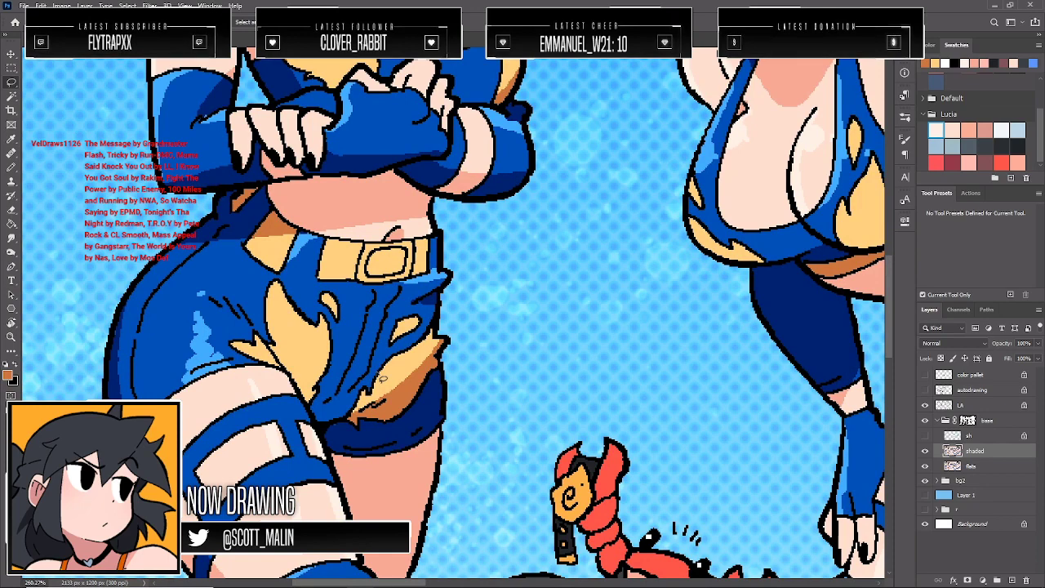
scroll(380, 378, up, 2)
key(b)
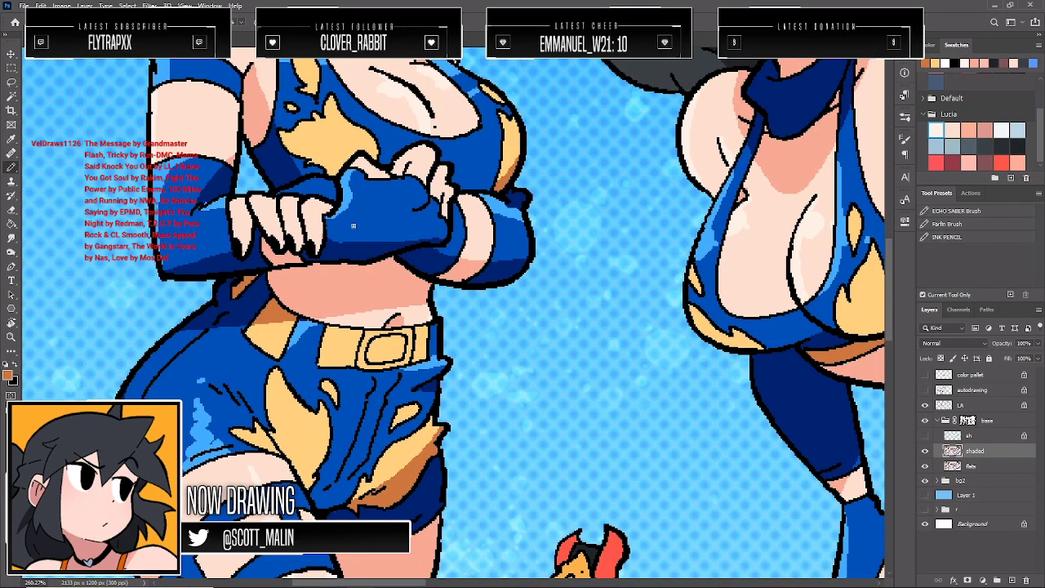
alt+click(349, 191)
scroll(346, 388, up, 1)
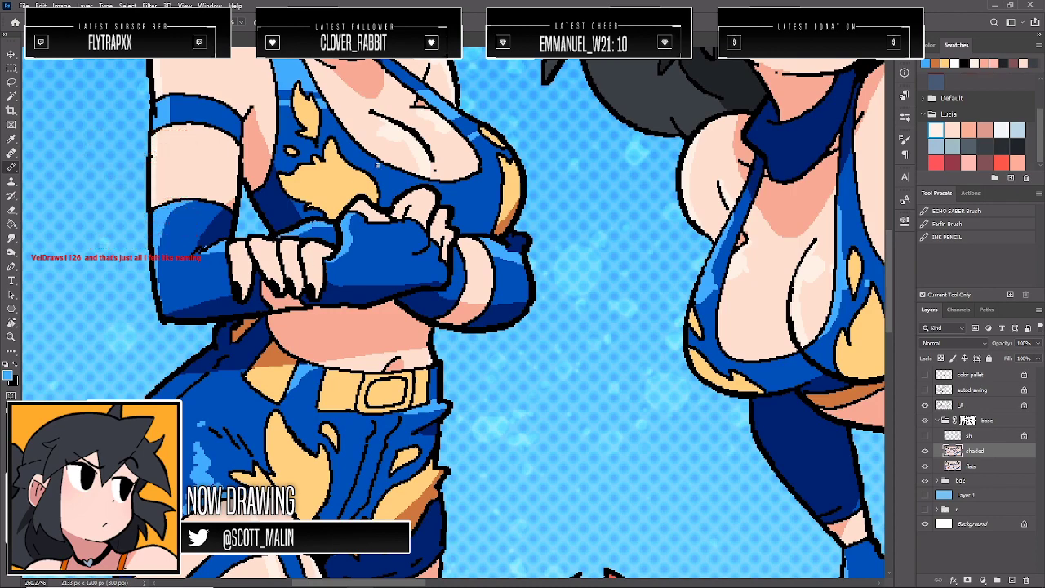
Examine the light-blue highlights on the blue outfits, close up and across the whole artwork
click(10, 336)
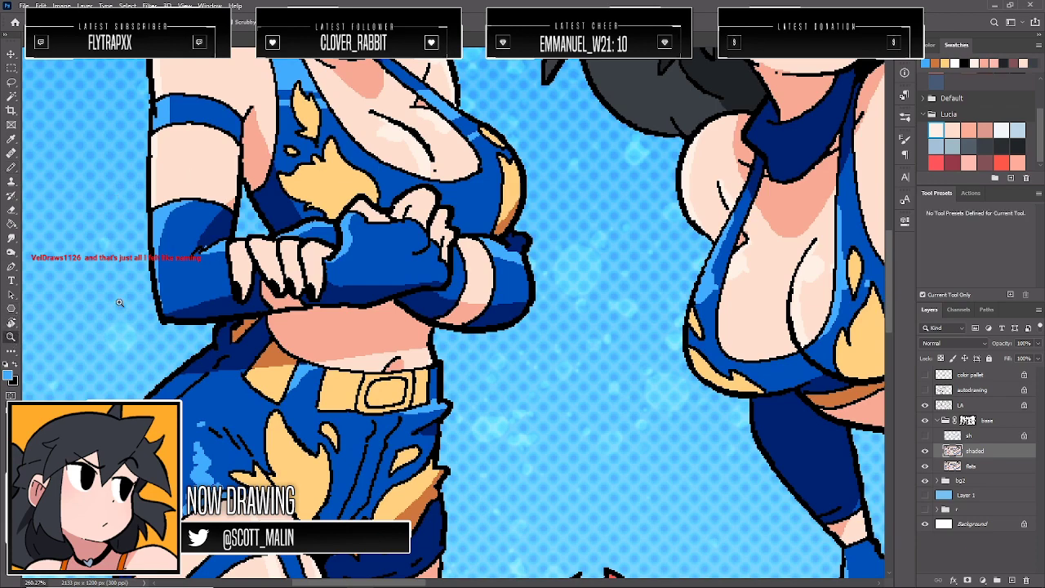
drag(369, 245, 337, 241)
alt+click(369, 245)
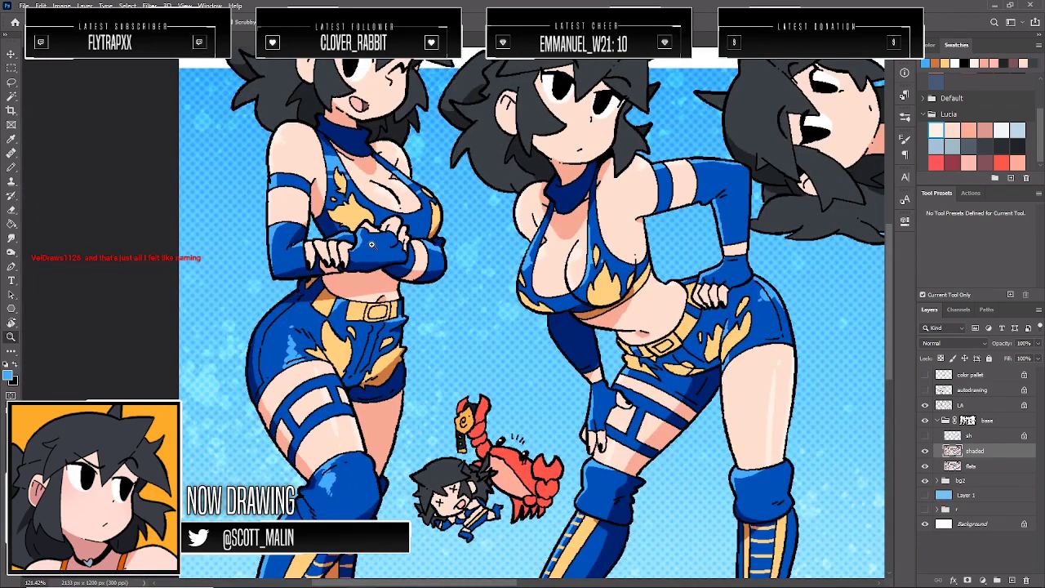
alt+click(594, 311)
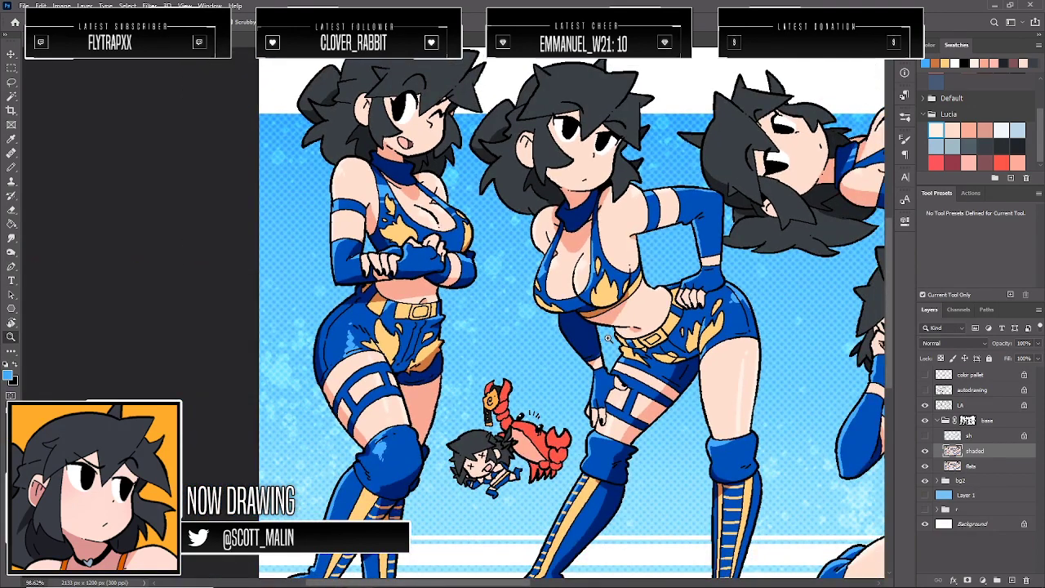
click(684, 463)
key(b)
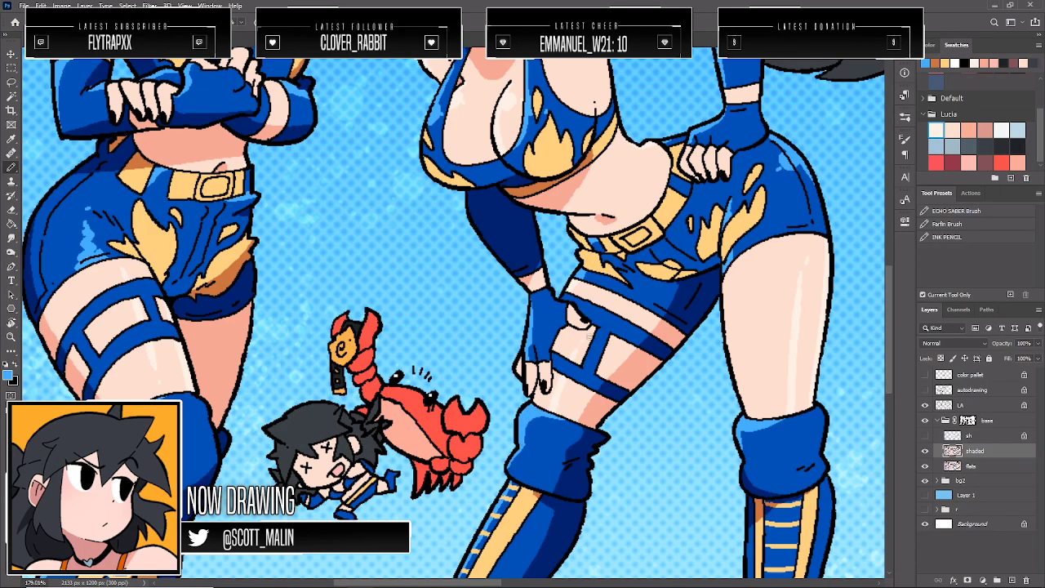
click(11, 351)
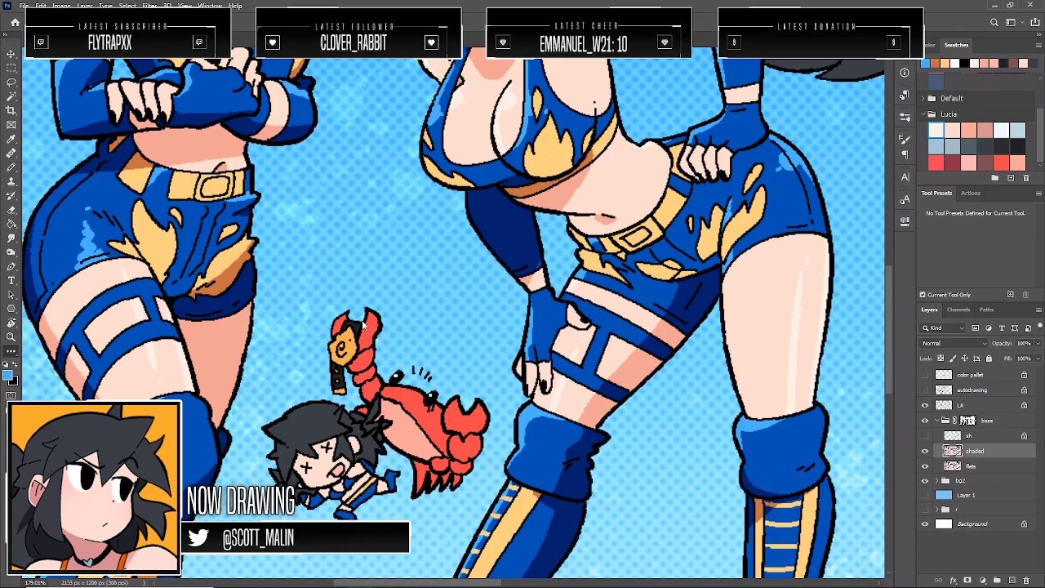
click(11, 336)
drag(604, 289, 567, 301)
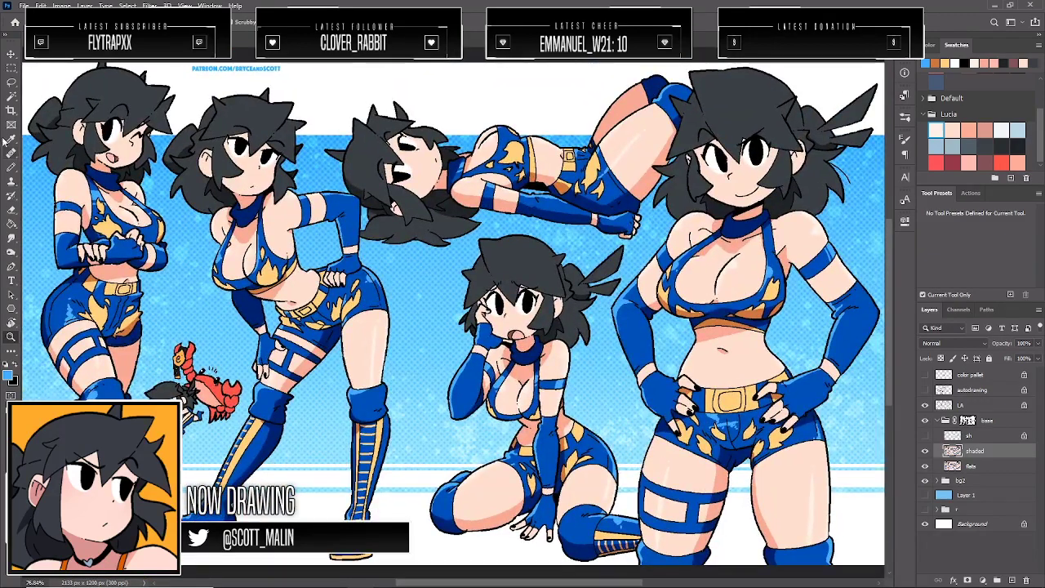
Add a new layer above the shaded layer and set the brush colour to white
click(11, 96)
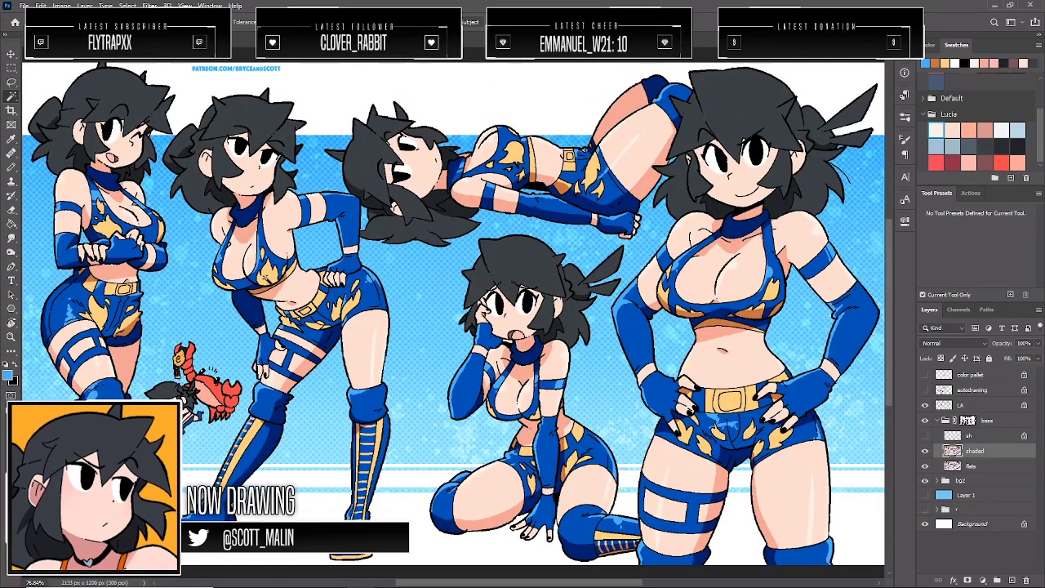
click(1012, 579)
key(z)
mouse_move(196, 388)
mouse_down()
mouse_move(162, 388)
mouse_move(245, 388)
mouse_move(251, 325)
mouse_up()
key(d)
key(x)
key(b)
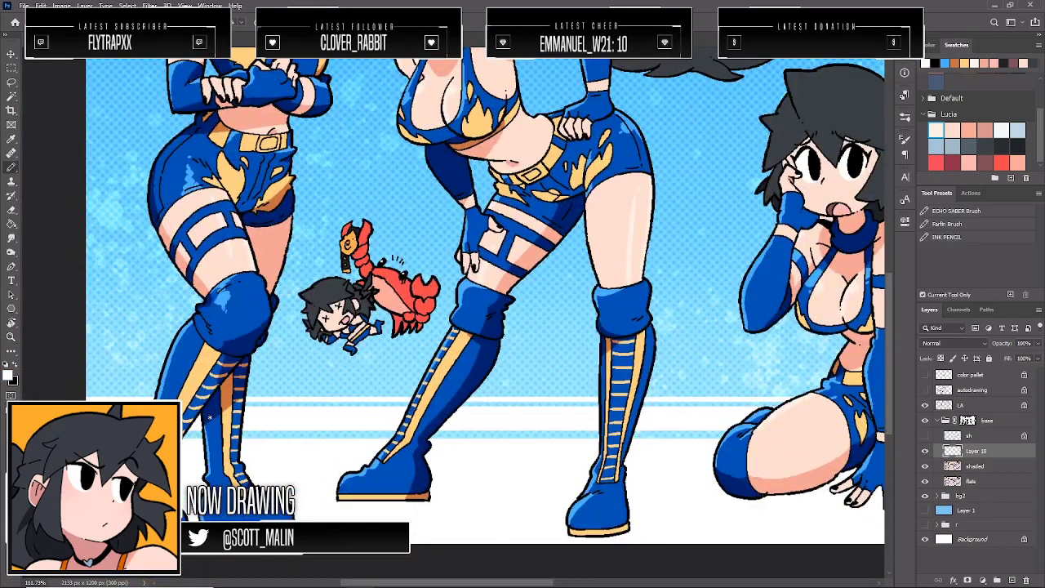
Paint white shine on the yellow parts of the crossed-arms and leaning figures' boots, shorts, belts and tops
drag(198, 367, 211, 393)
drag(201, 349, 198, 402)
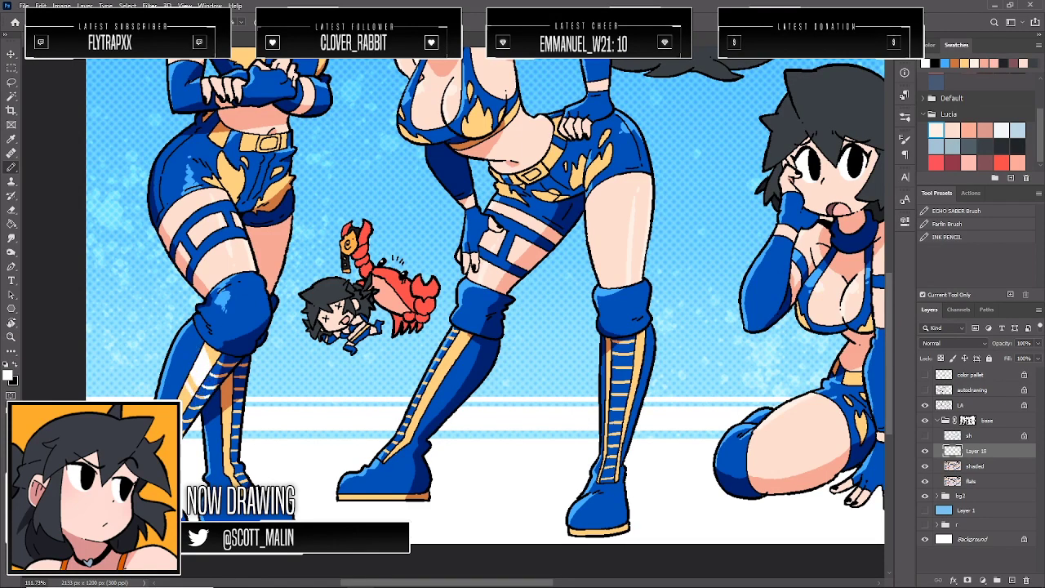
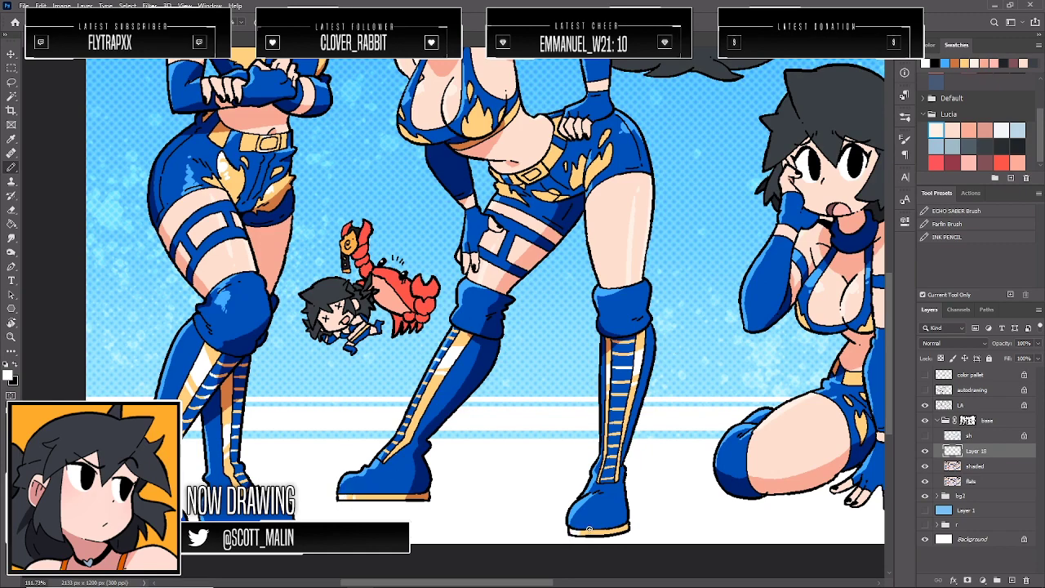
scroll(678, 389, up, 5)
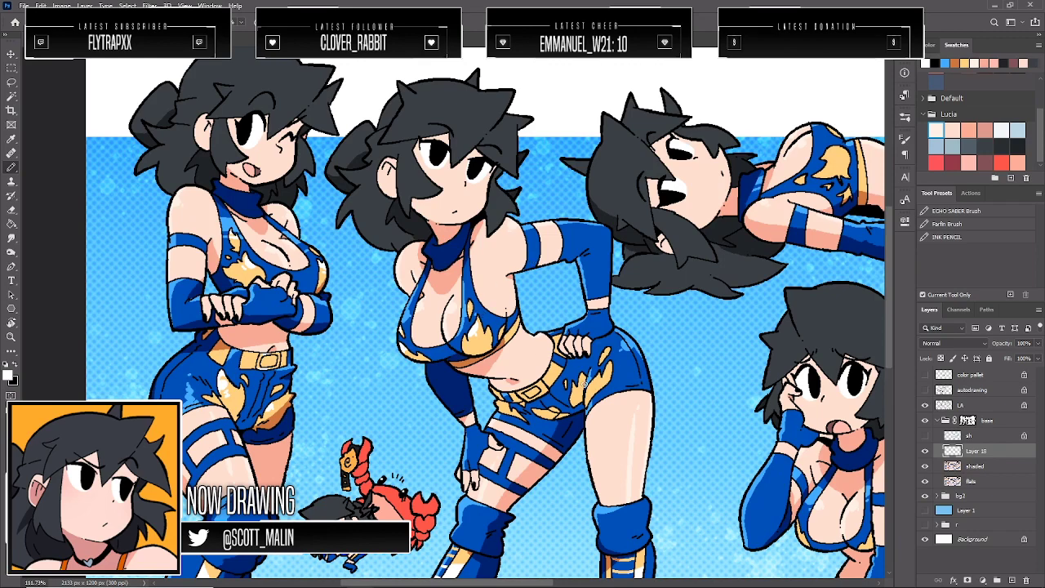
drag(588, 380, 590, 407)
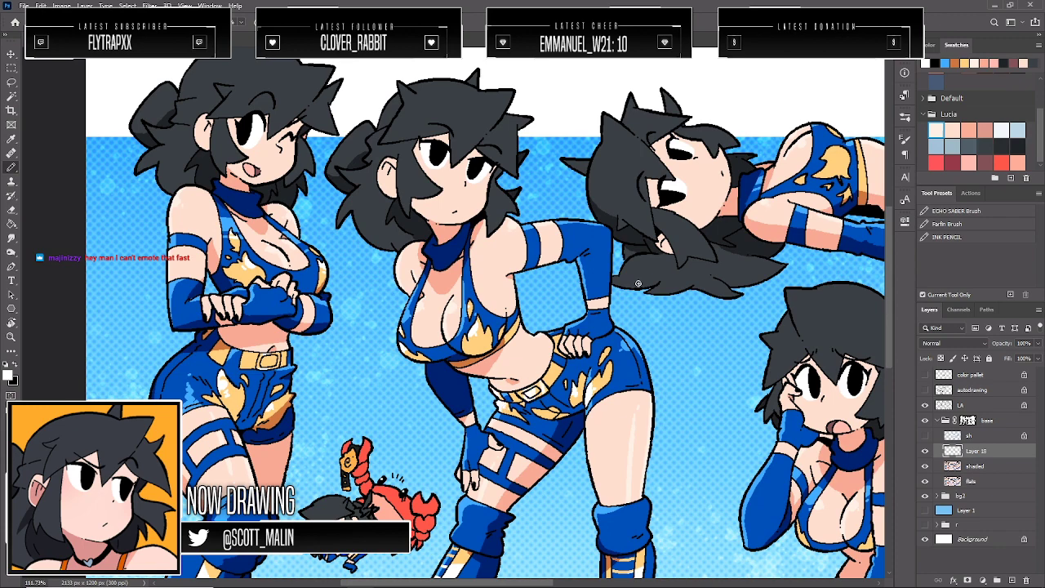
scroll(637, 284, down, 5)
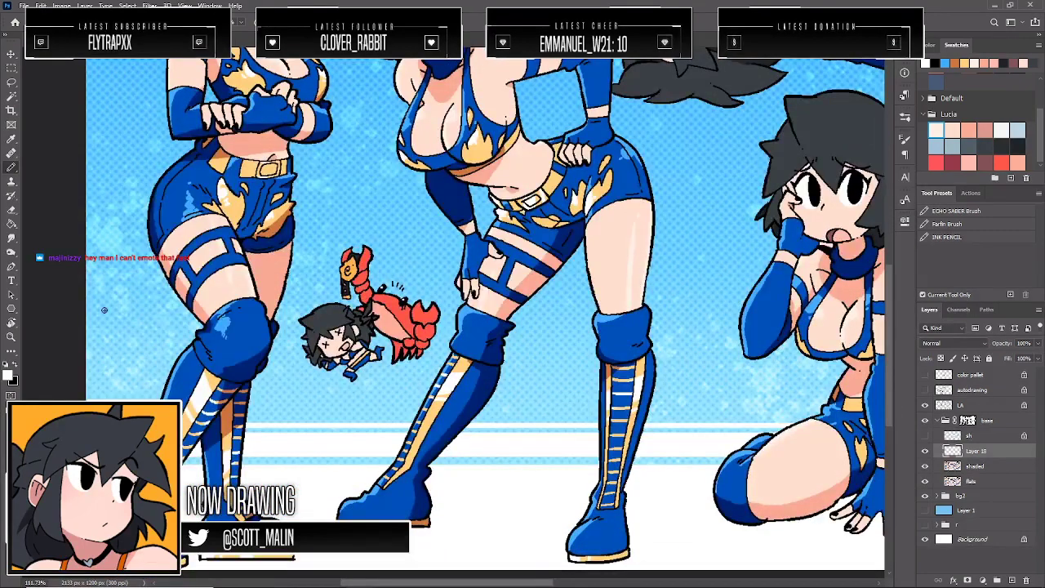
Paint white shine on the yellow flame patches and belts of the reclining, seated and large standing figures
click(10, 336)
drag(719, 333, 658, 307)
drag(629, 195, 649, 204)
key(b)
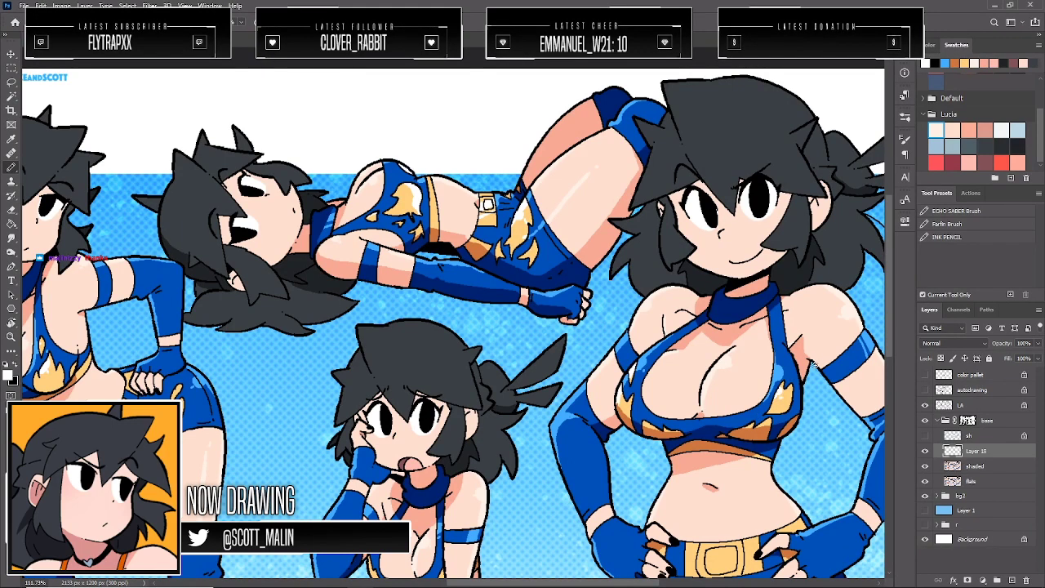
drag(724, 331, 715, 121)
drag(746, 547, 622, 521)
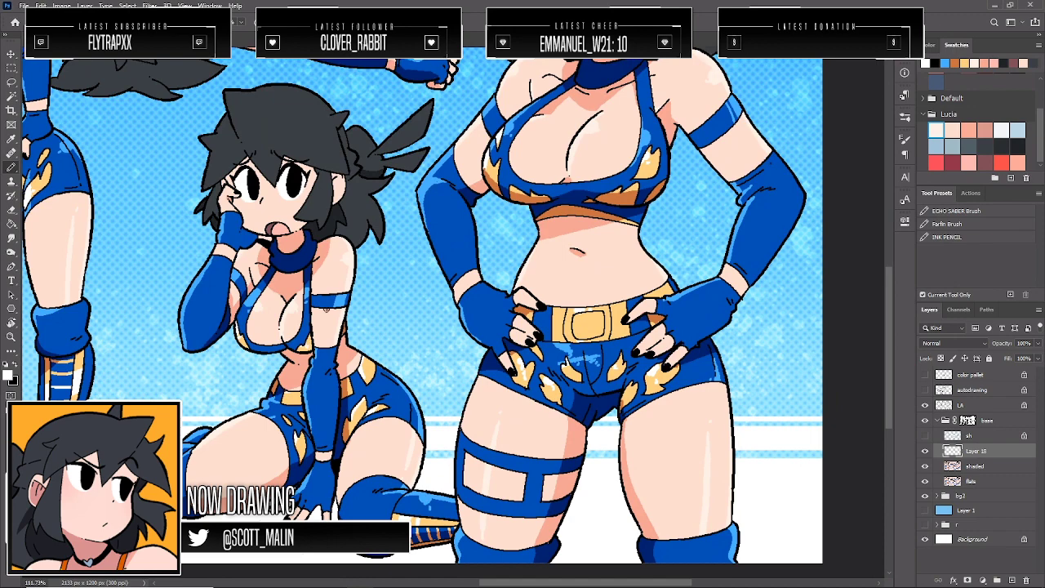
scroll(608, 307, up, 3)
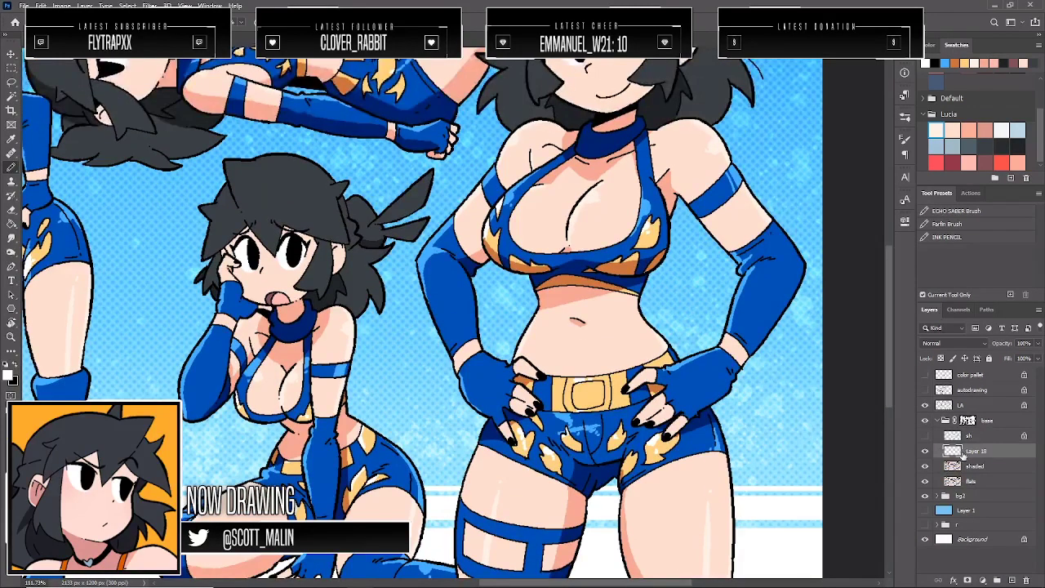
Load the white shine layer's outlines as a selection on the shaded layer and delete the shine layer
drag(961, 453, 1027, 580)
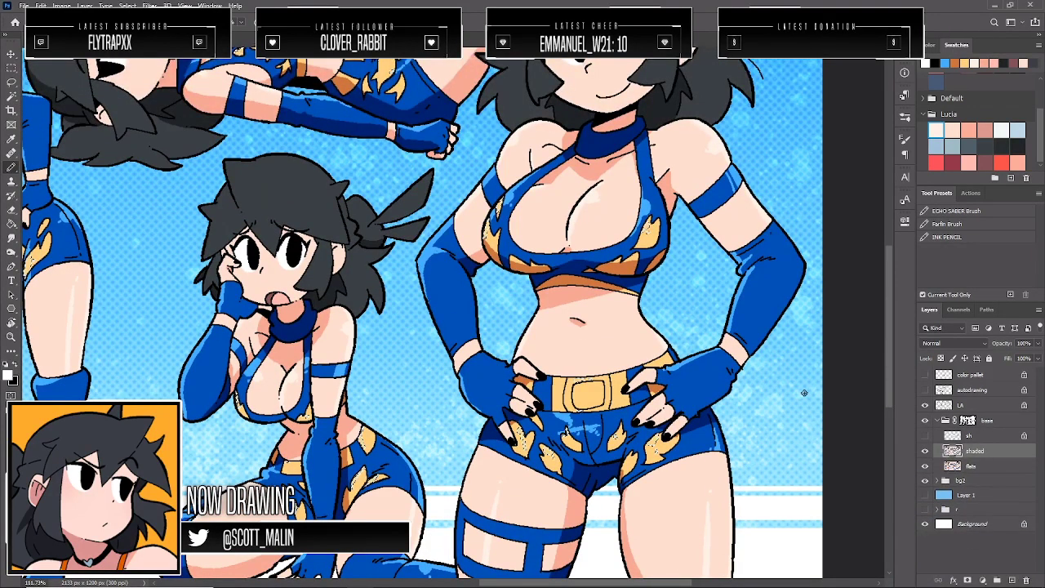
scroll(520, 283, up, 3)
key(z)
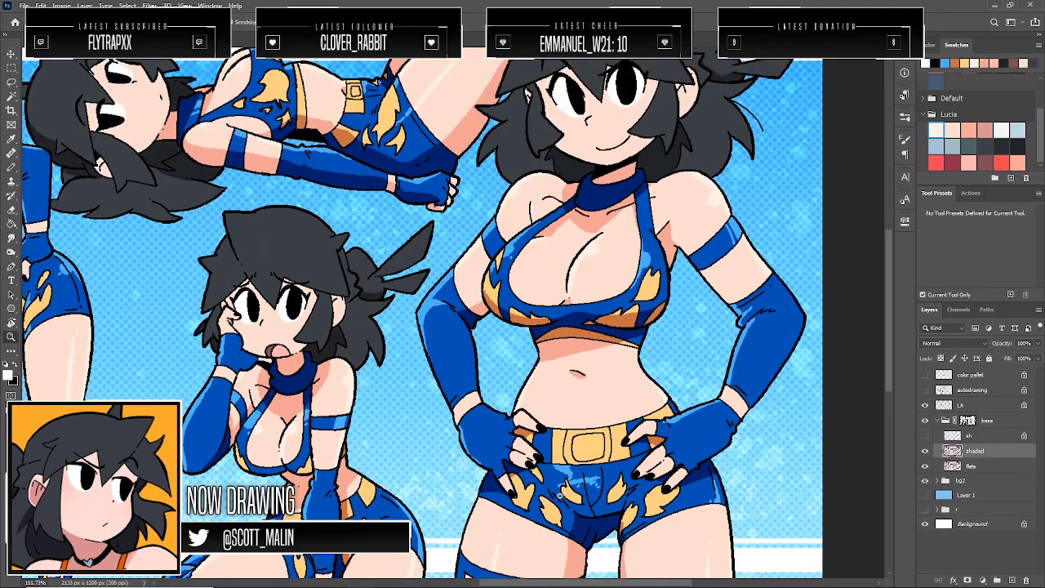
drag(601, 480, 663, 526)
drag(641, 457, 650, 566)
Recolour the selected shine areas on the shaded layer with Hue/Saturation at hue +19, saturation +100 and lightness +66
key(ctrl+u)
drag(869, 389, 899, 365)
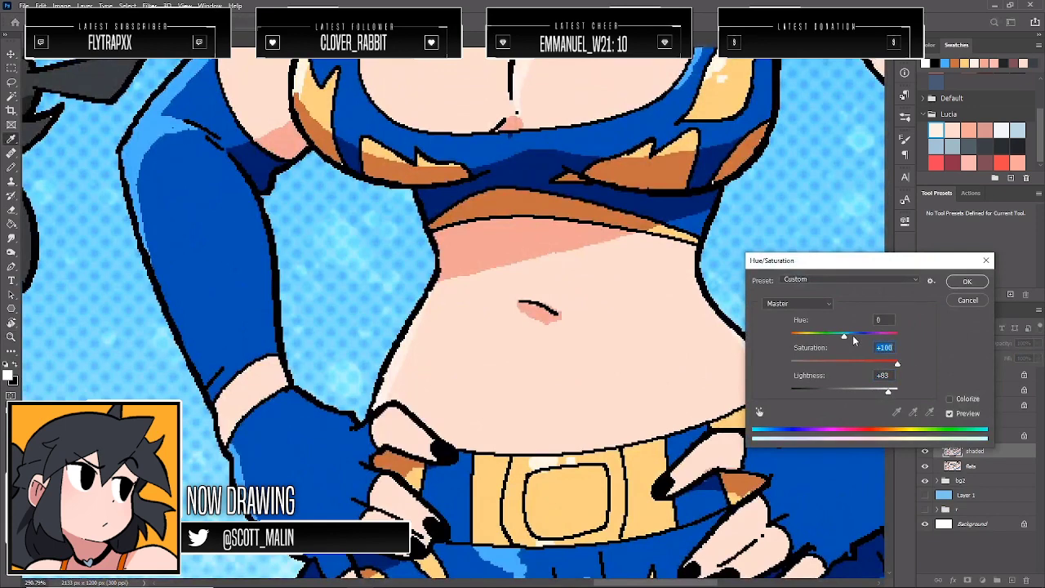
click(853, 337)
drag(852, 337, 849, 338)
drag(889, 390, 880, 394)
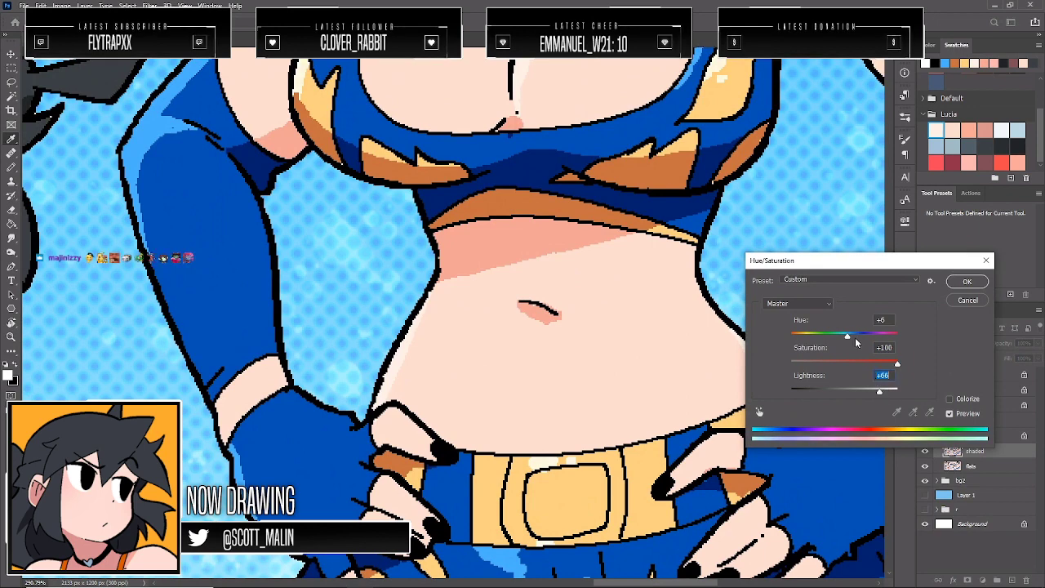
drag(855, 337, 853, 335)
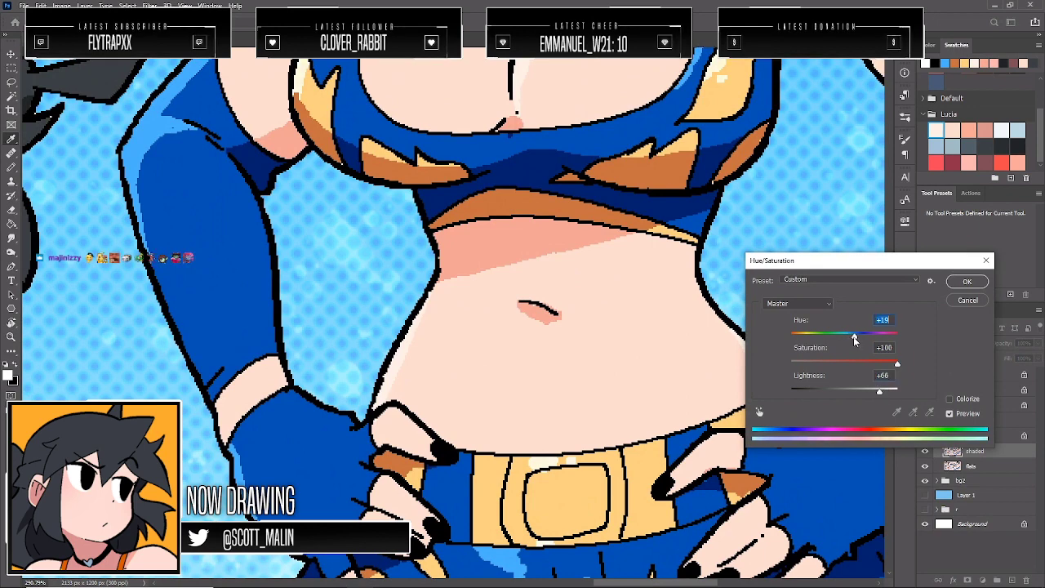
click(962, 281)
Examine the recoloured shine on the yellow details across all the poses
click(12, 337)
drag(515, 310, 384, 314)
drag(612, 315, 573, 317)
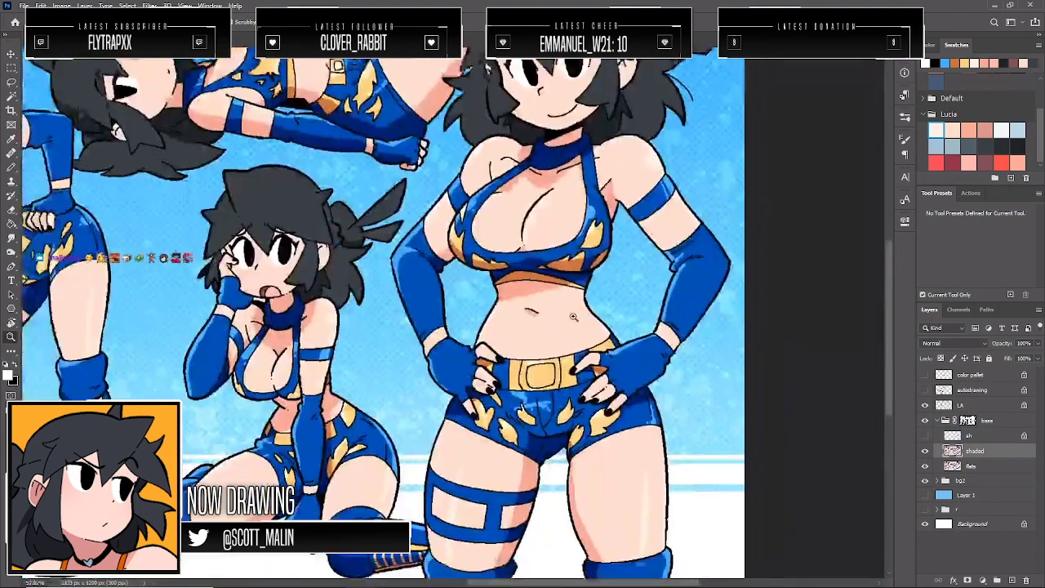
scroll(573, 317, up, 3)
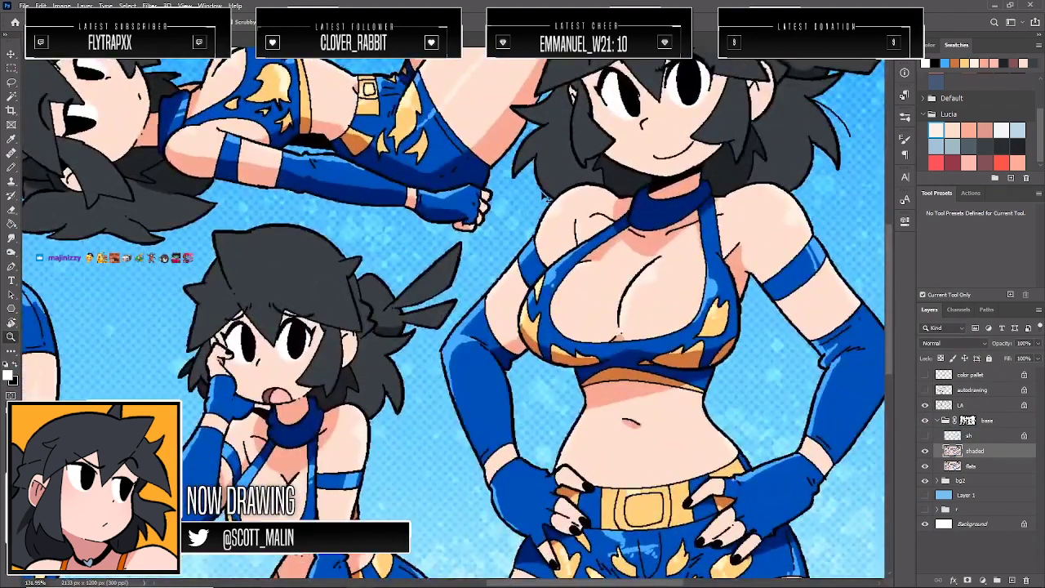
scroll(547, 197, down, 4)
scroll(361, 318, up, 4)
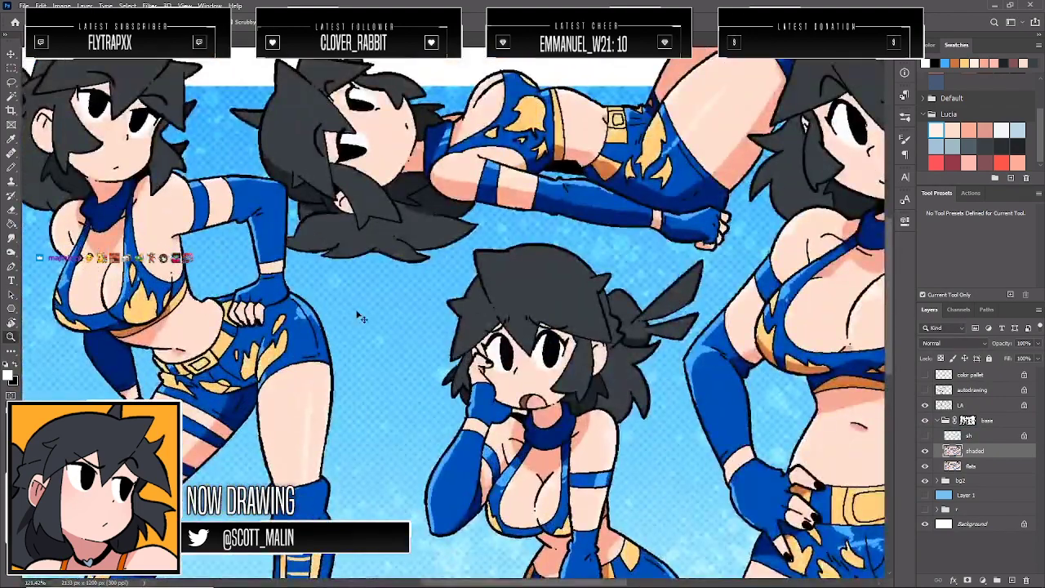
scroll(361, 319, down, 4)
scroll(343, 330, up, 4)
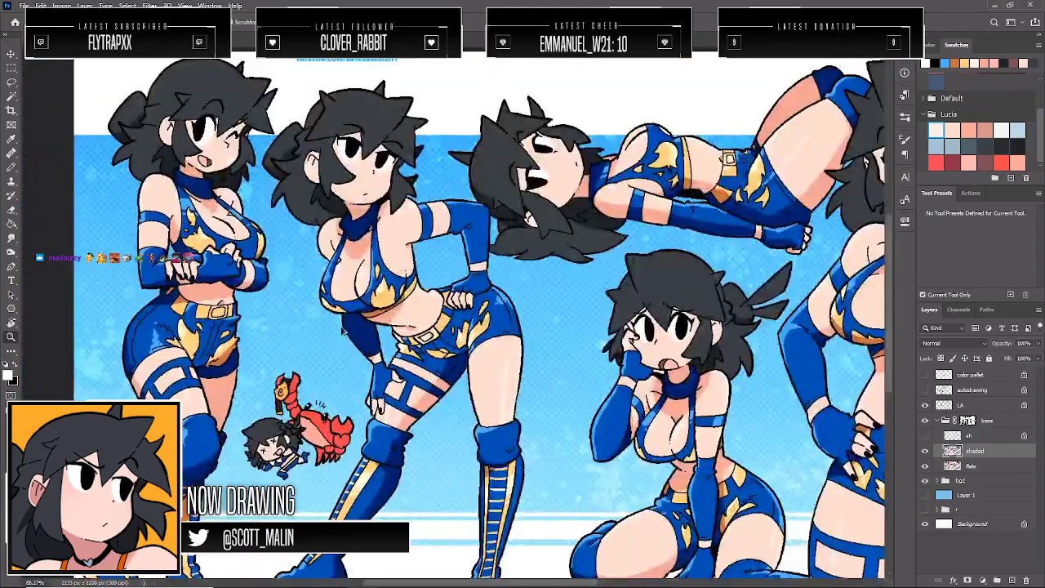
scroll(343, 330, down, 4)
Save the artwork with the whole canvas in view
key(ctrl+s)
scroll(439, 334, up, 3)
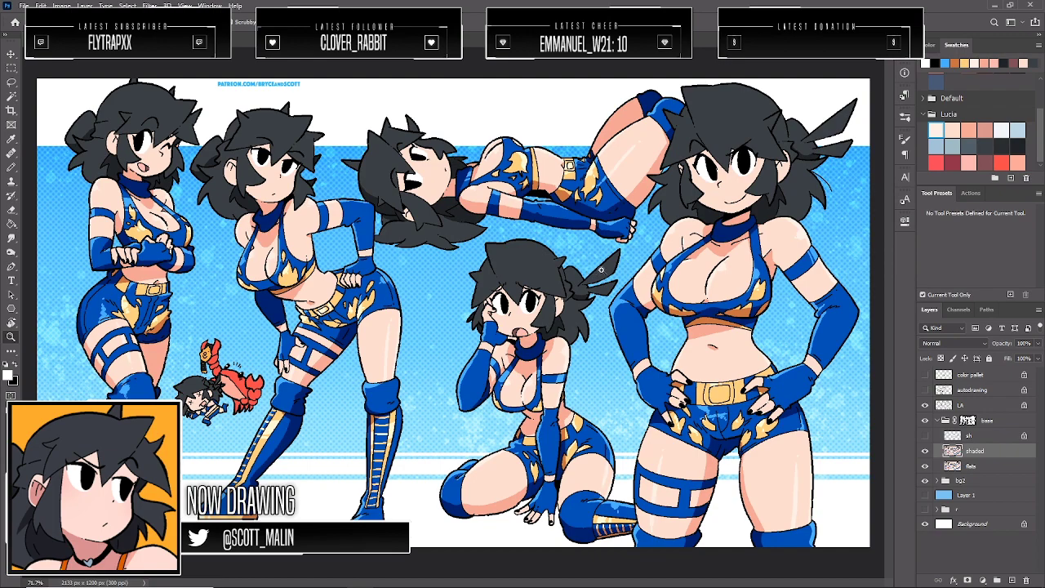
mouse_move(640, 267)
mouse_down()
mouse_move(625, 269)
mouse_move(639, 278)
mouse_up()
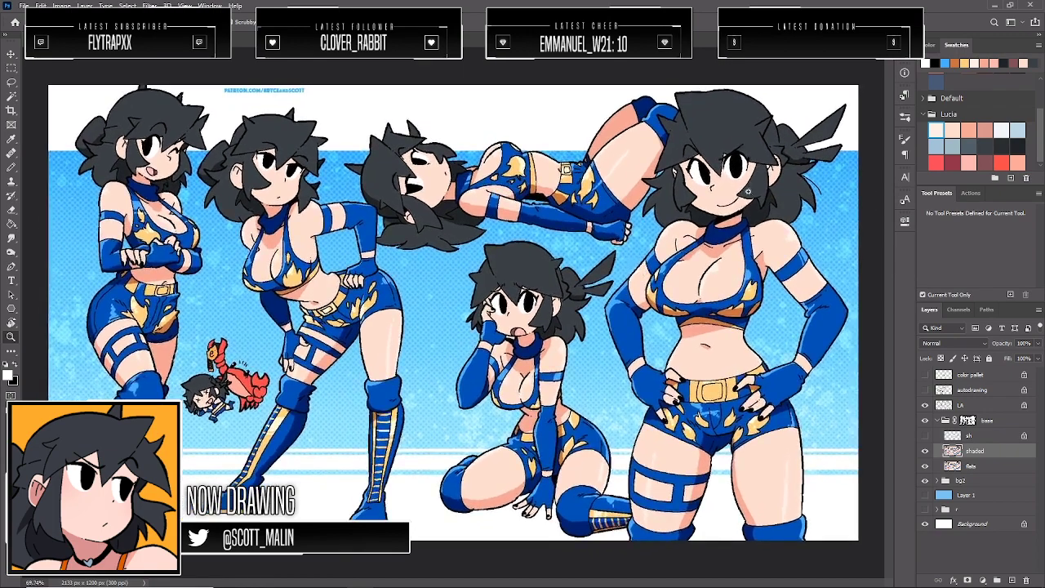
Erase the upper end of the nose line on the large standing figure's face, on the LA layer
drag(747, 178, 976, 390)
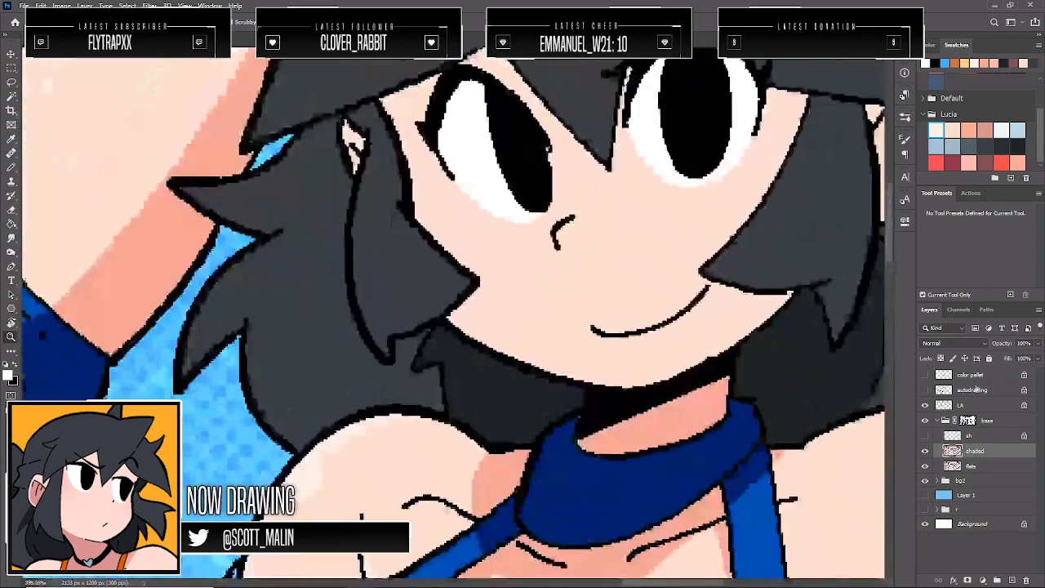
click(971, 405)
key(x)
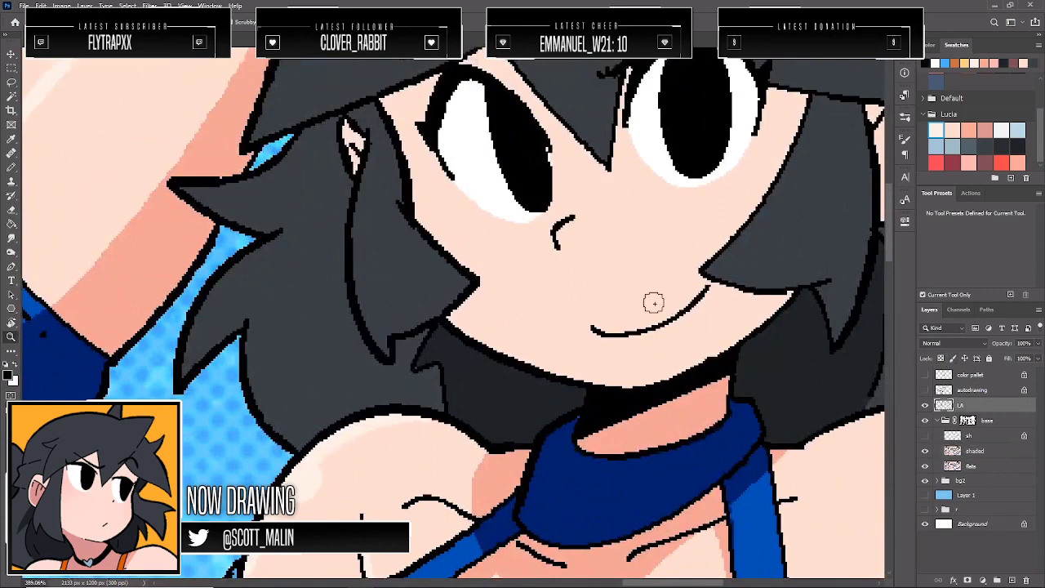
key(b)
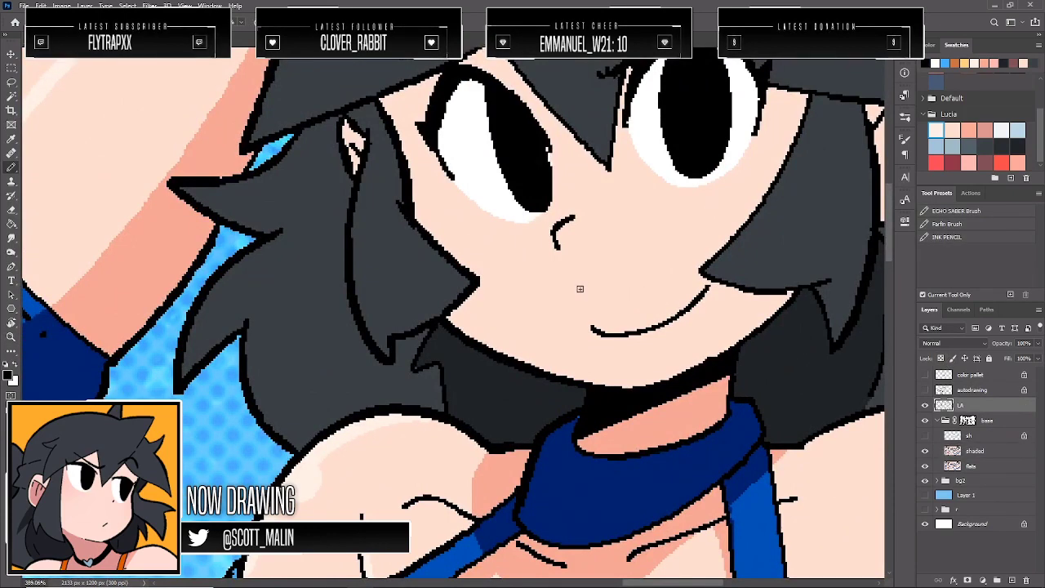
key(e)
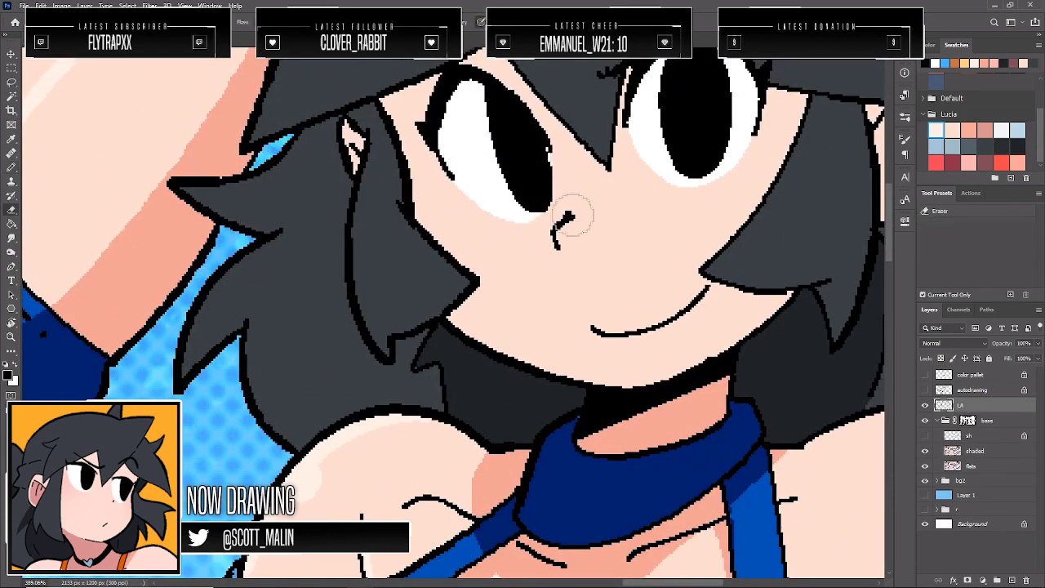
click(571, 214)
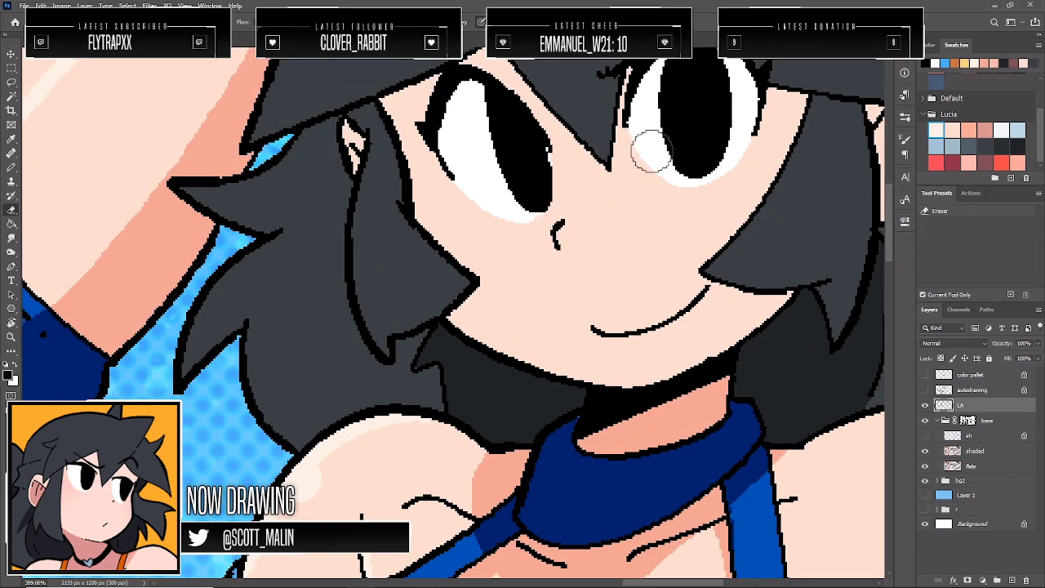
Check the whole artwork by briefly showing the color pallet layer and comparing the poses with the shaded layer hidden and shown
click(11, 335)
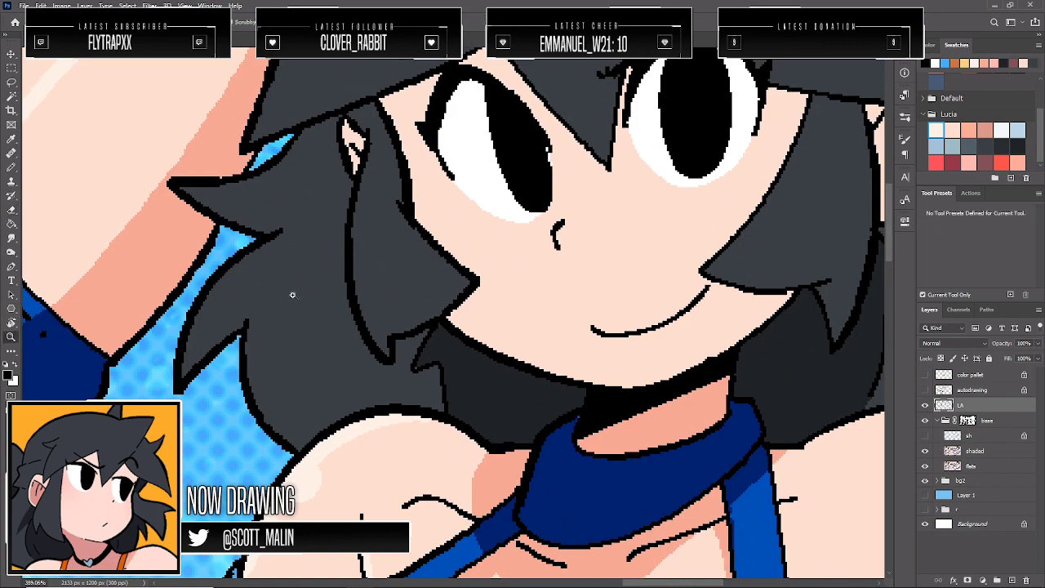
drag(508, 265, 444, 268)
key(ctrl+0)
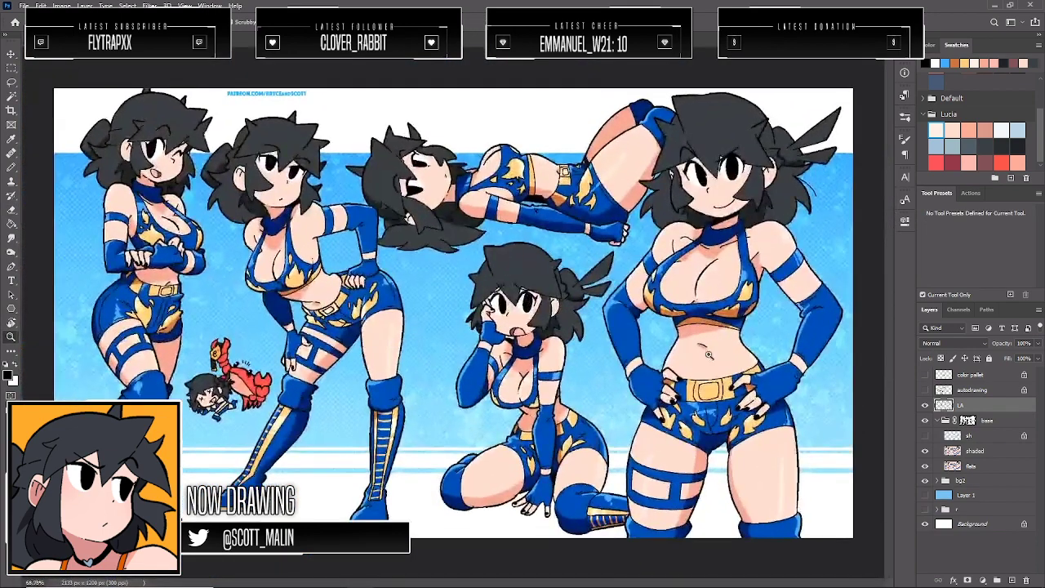
click(926, 374)
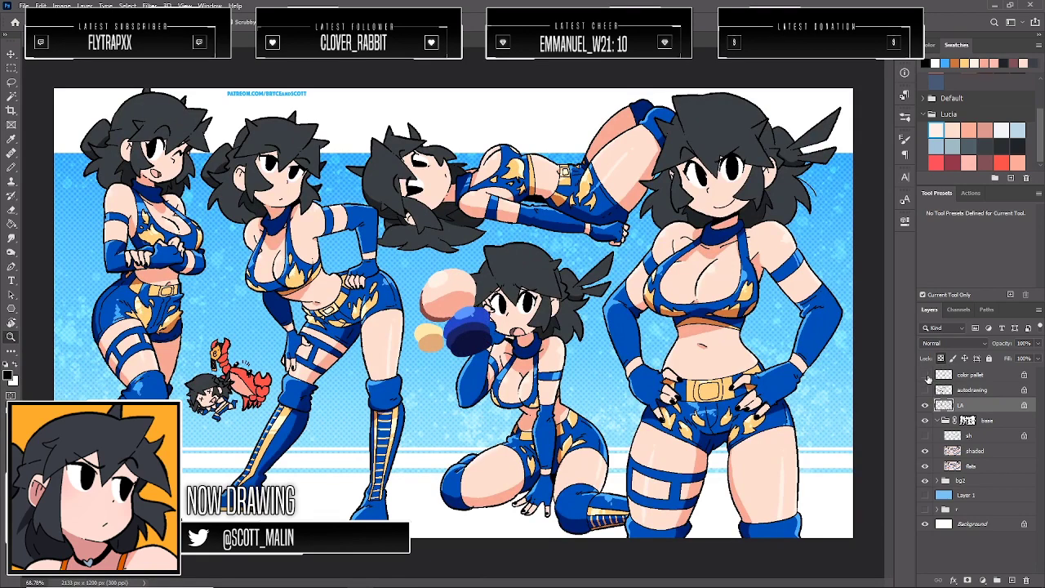
click(928, 377)
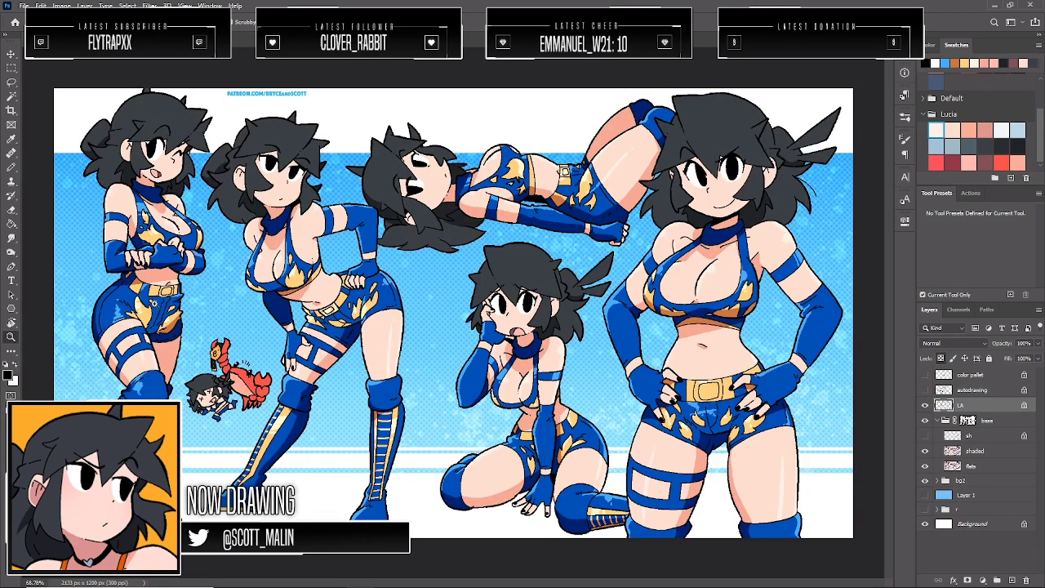
drag(152, 313, 152, 325)
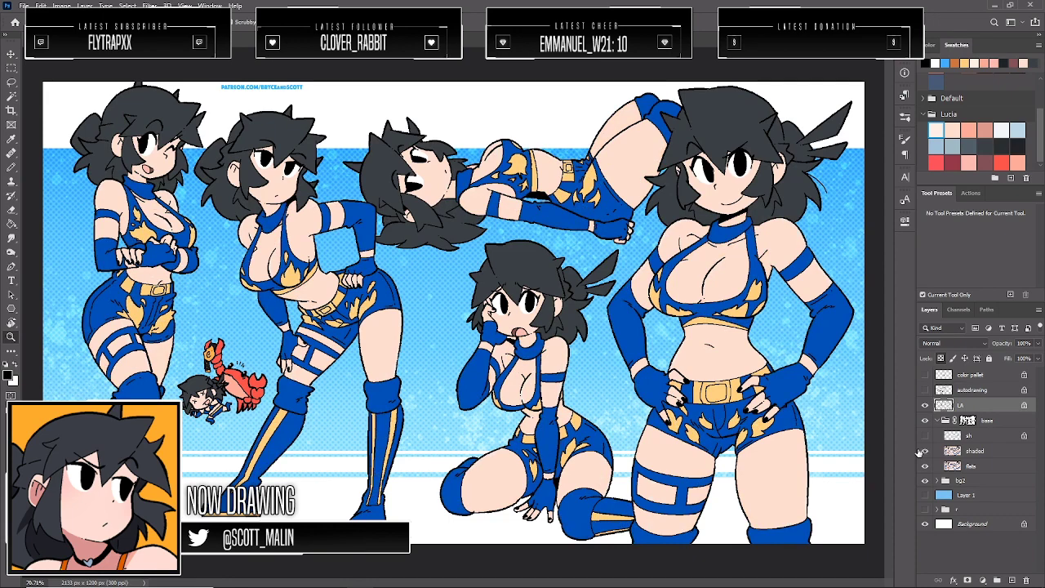
click(921, 451)
click(919, 451)
click(920, 451)
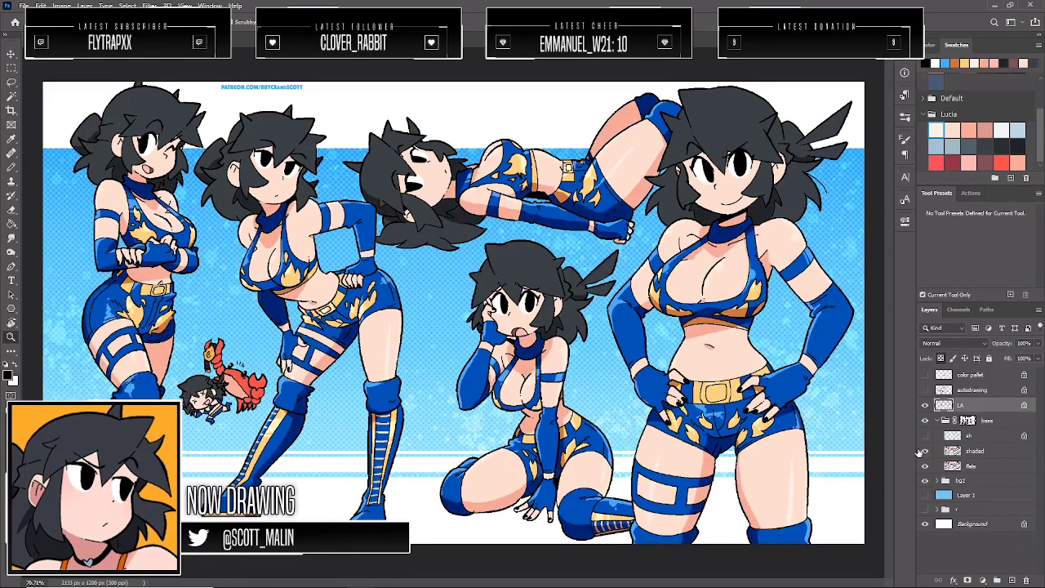
click(919, 452)
click(919, 451)
Select the sh layer in the base group
click(973, 439)
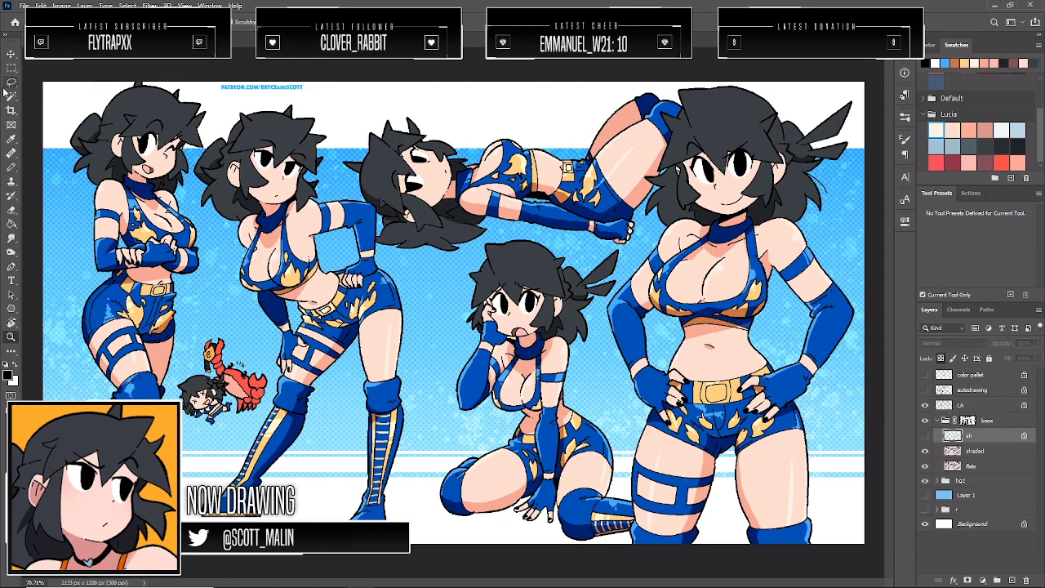
Add a new empty layer directly above the shaded layer in the base group, with nothing selected
click(988, 450)
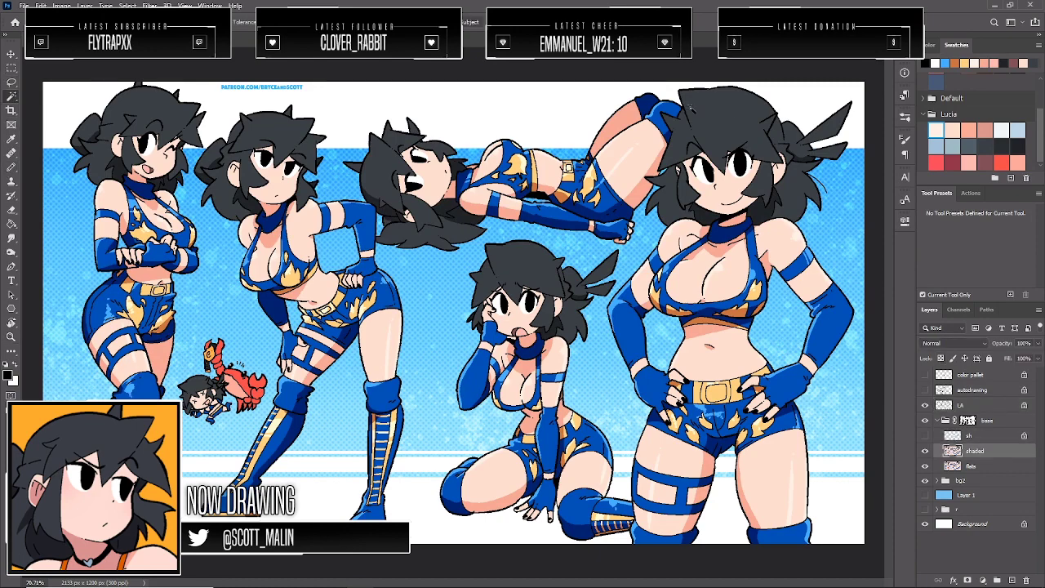
click(726, 118)
key(ctrl+d)
click(1010, 580)
Draw thin off-white pencil highlights along the bun, crown and side hair edges of the winking figure with crossed arms
click(10, 336)
drag(63, 101, 109, 172)
click(11, 168)
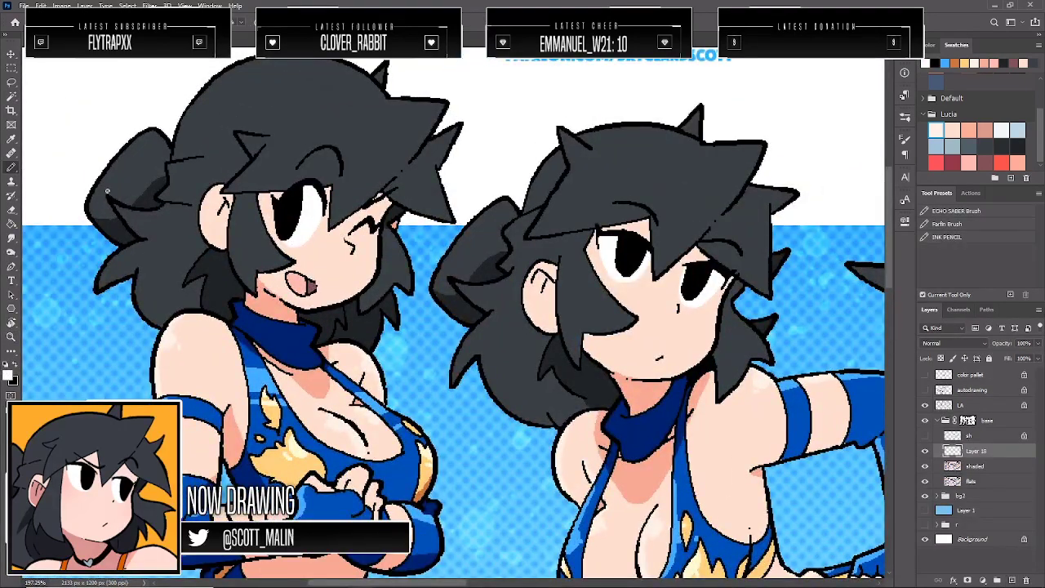
drag(92, 207, 120, 161)
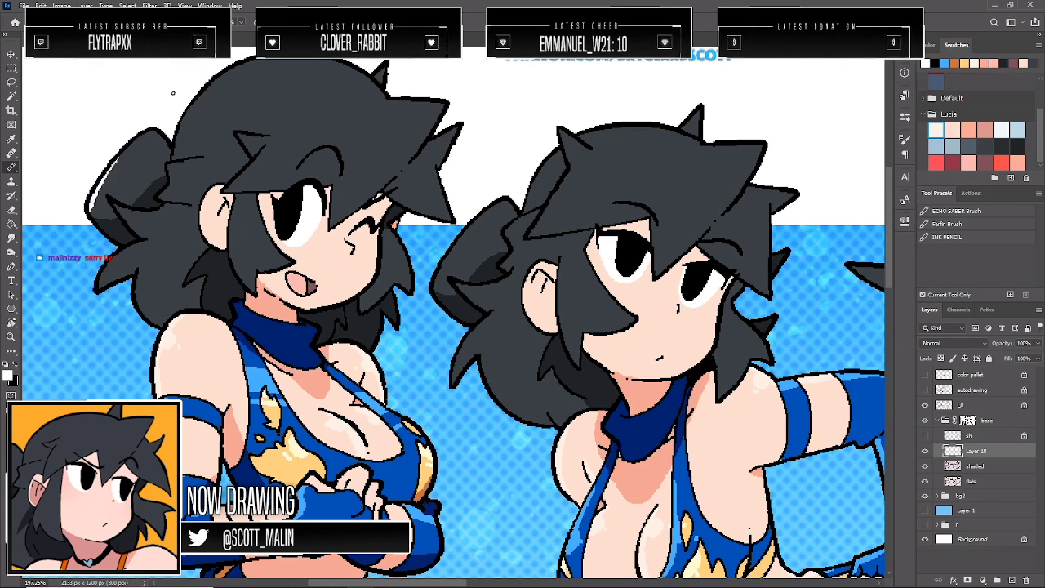
mouse_move(118, 206)
mouse_down()
mouse_move(169, 204)
mouse_move(168, 181)
mouse_move(244, 64)
mouse_up()
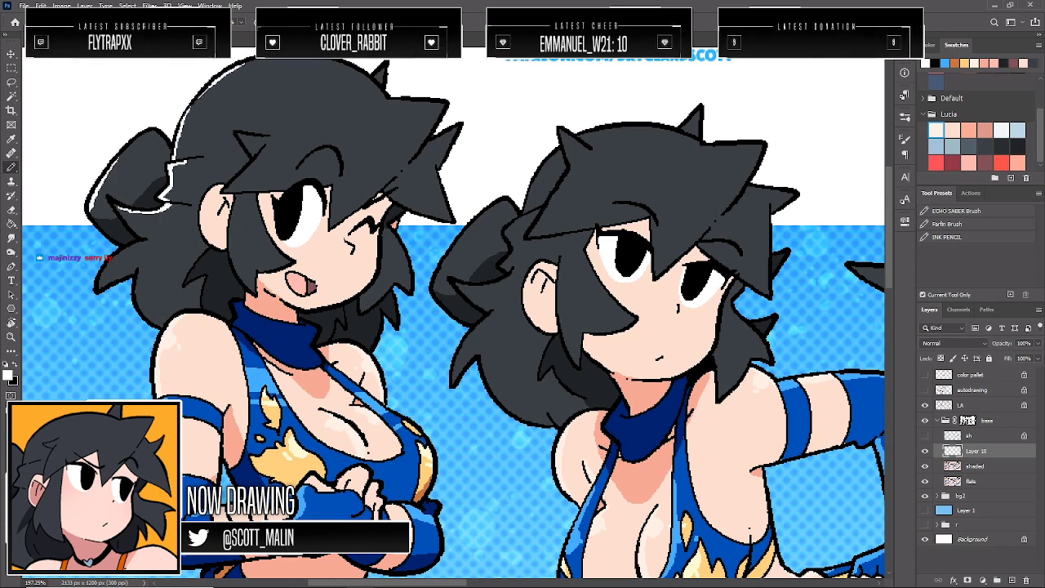
drag(176, 142, 205, 93)
mouse_move(98, 282)
mouse_down()
mouse_move(148, 249)
mouse_move(152, 308)
mouse_up()
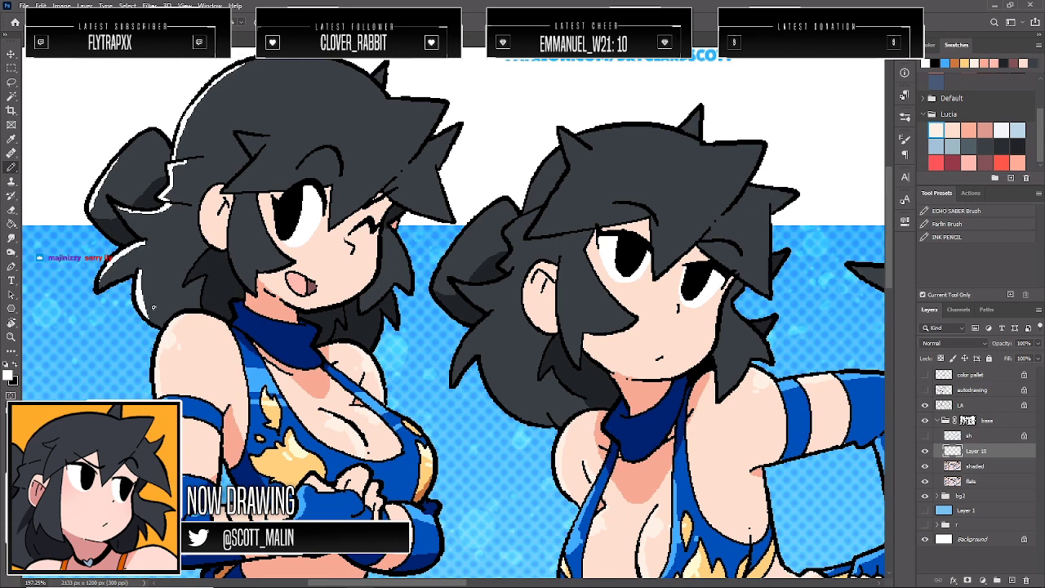
drag(227, 209, 246, 284)
Draw off-white rim highlights on the bangs, bun and side spikes of the leaning figure's hair
scroll(439, 163, up, 2)
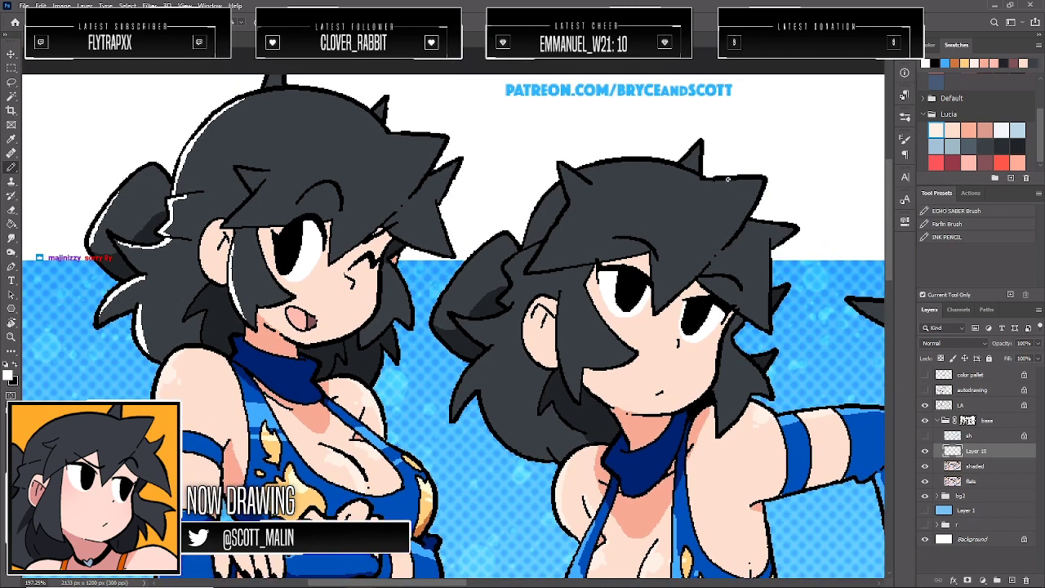
mouse_move(735, 177)
mouse_down()
mouse_move(764, 181)
mouse_move(734, 242)
mouse_up()
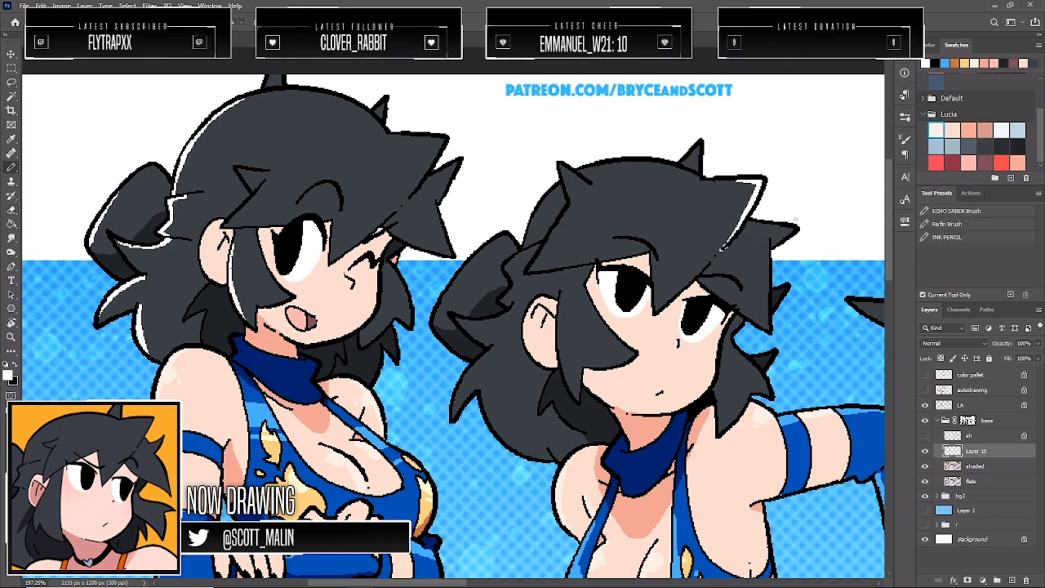
mouse_move(791, 231)
mouse_down()
mouse_move(769, 255)
mouse_move(766, 329)
mouse_up()
drag(516, 252, 502, 236)
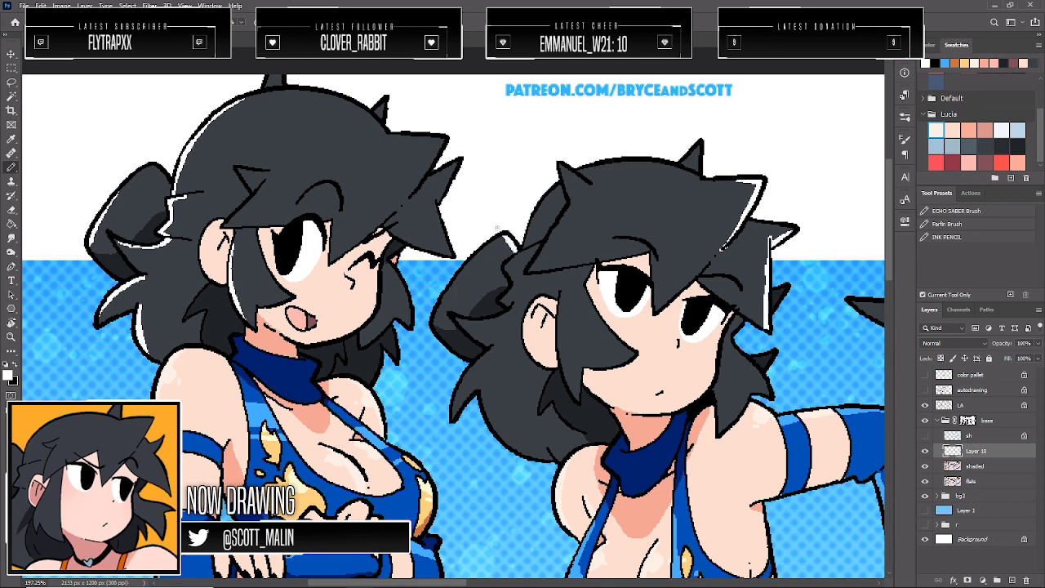
drag(736, 353, 770, 389)
Draw off-white pencil highlights along the bangs and spiky hair edges of the reclining figure
double_click(11, 336)
drag(779, 335, 798, 374)
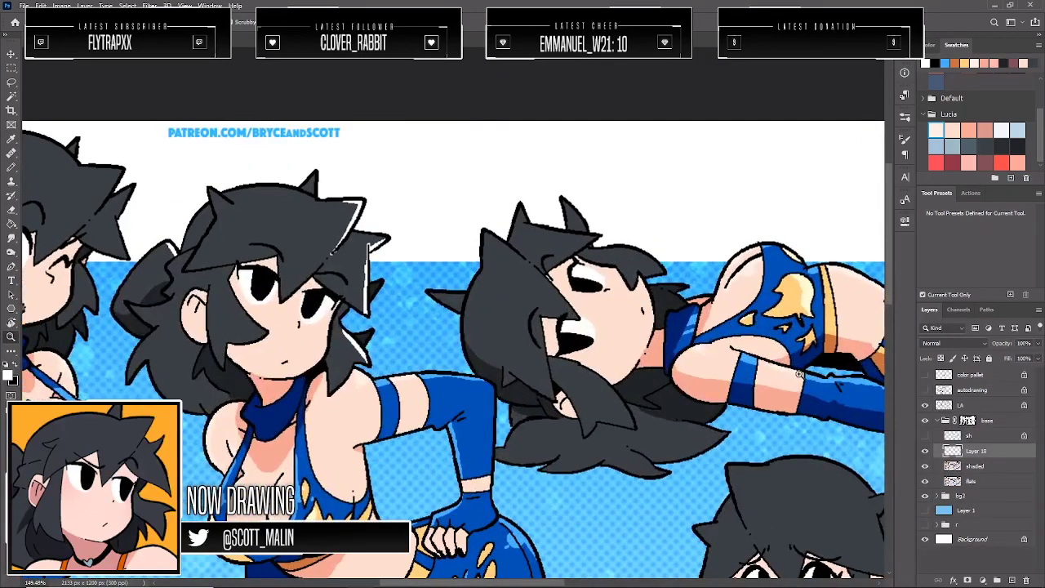
key(b)
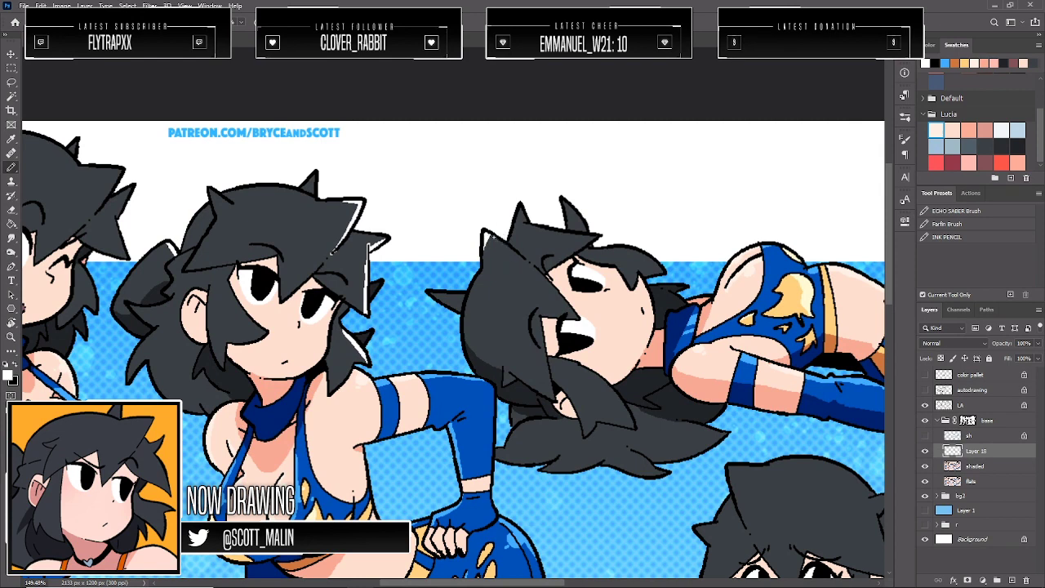
drag(483, 233, 542, 278)
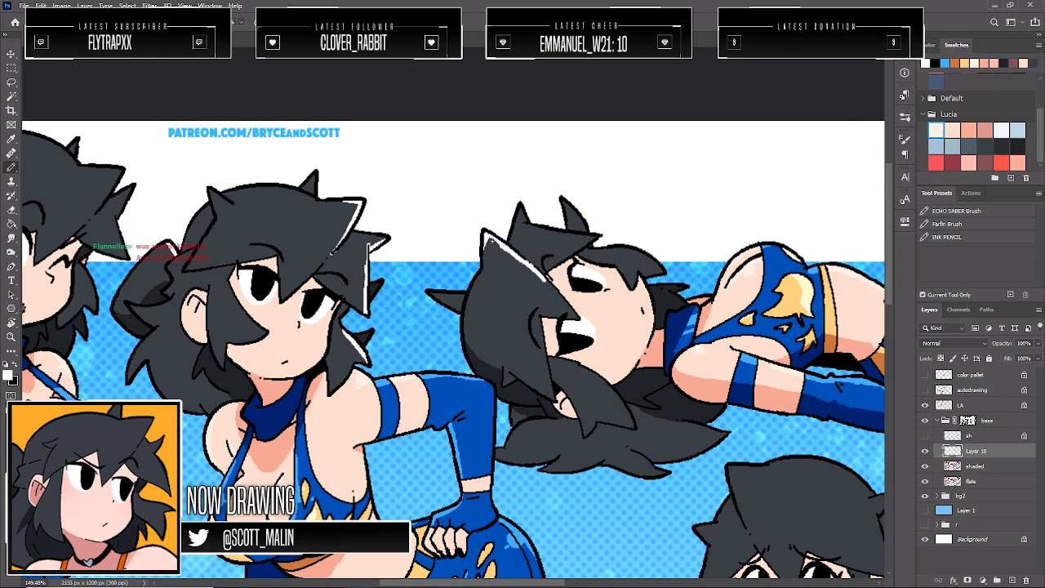
drag(542, 277, 569, 304)
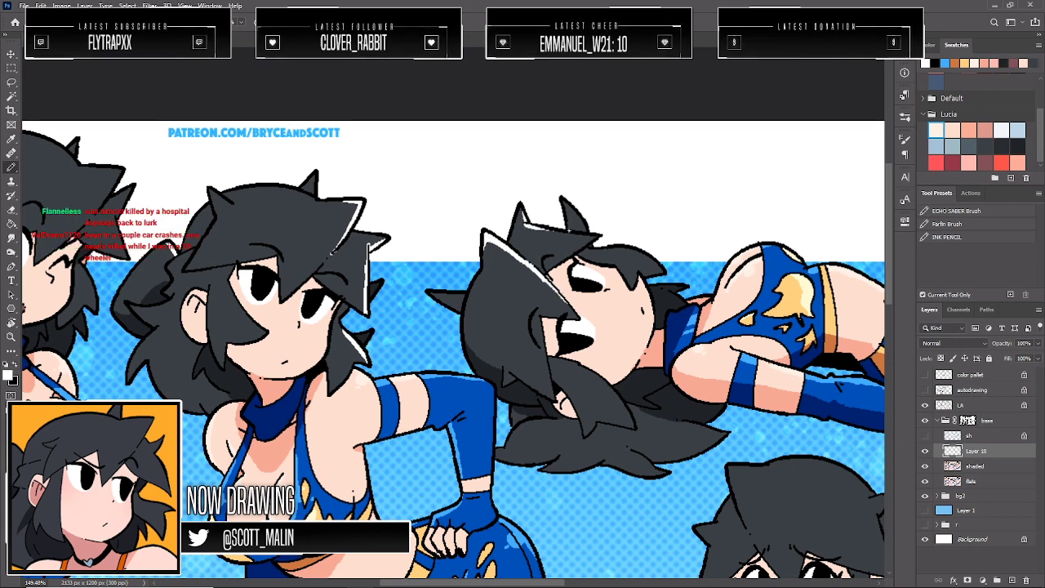
mouse_move(562, 238)
mouse_down()
mouse_move(533, 210)
mouse_move(527, 227)
mouse_move(586, 230)
mouse_up()
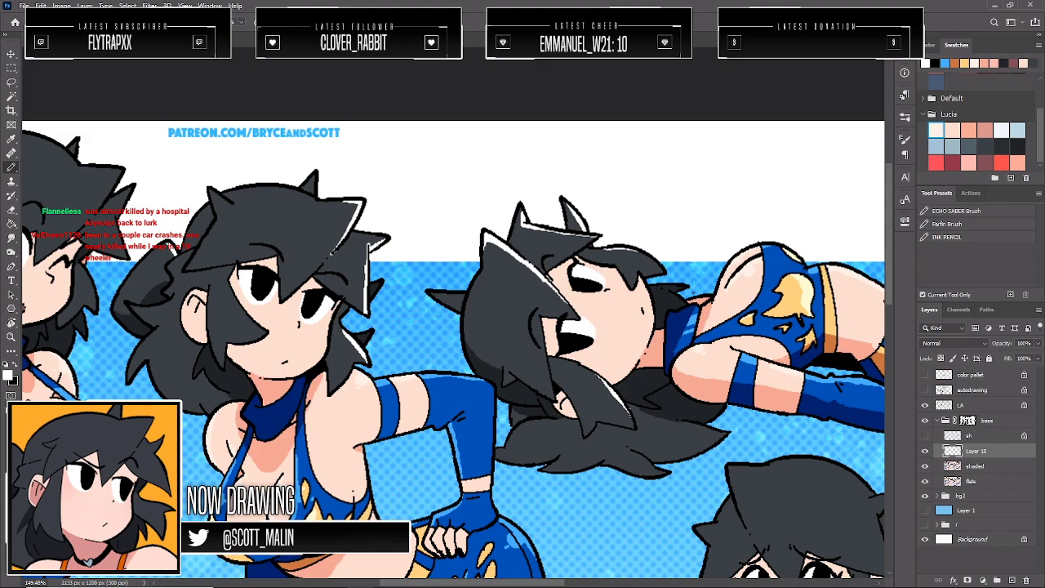
Draw off-white highlights along the front tuft, crown and side locks of the seated figure's hair, redoing the tuft stroke until clean
scroll(456, 315, down, 6)
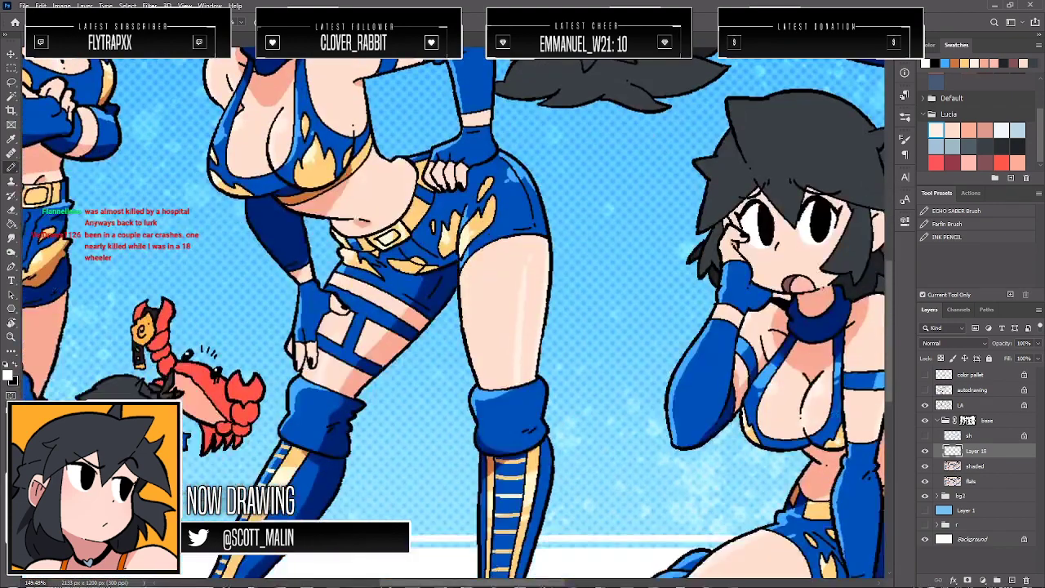
drag(865, 347, 510, 408)
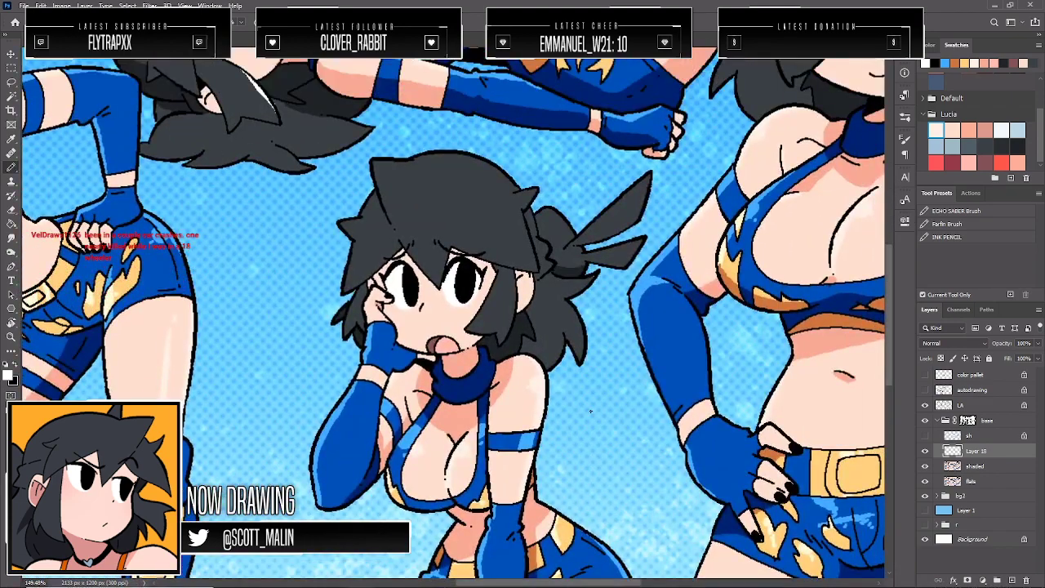
mouse_move(372, 162)
mouse_down()
mouse_move(386, 203)
mouse_move(395, 226)
mouse_up()
key(ctrl+z)
drag(374, 161, 395, 230)
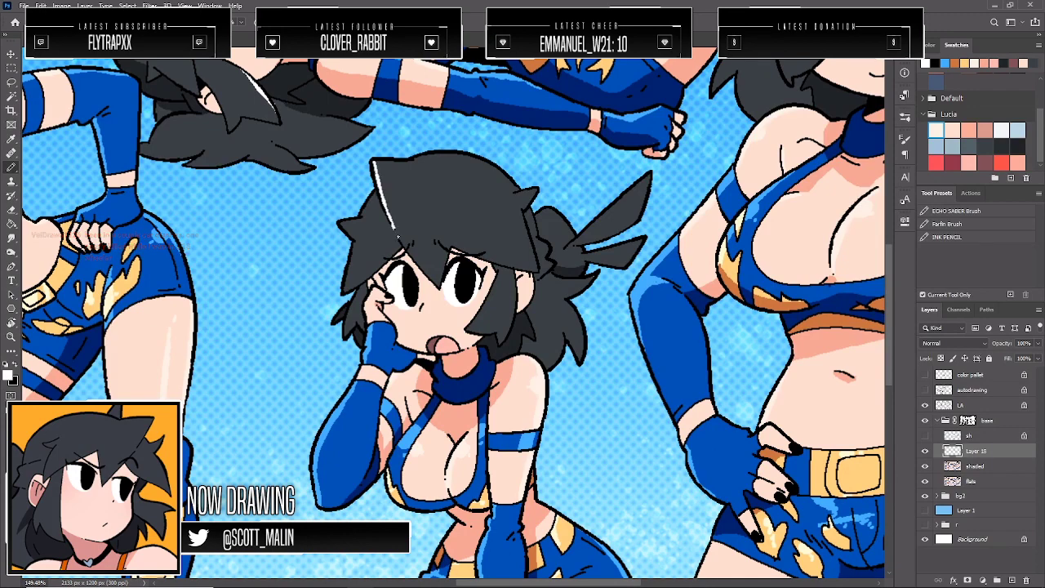
key(ctrl+z)
drag(373, 160, 398, 227)
drag(374, 160, 433, 155)
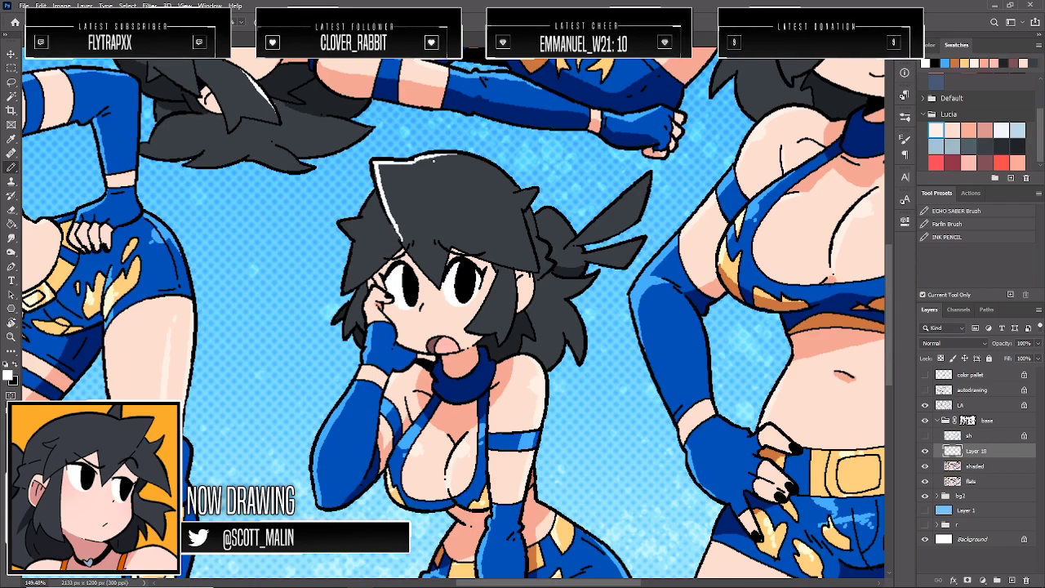
mouse_move(373, 193)
mouse_down()
mouse_move(345, 290)
mouse_move(345, 334)
mouse_up()
key(ctrl+z)
key(ctrl+shift+z)
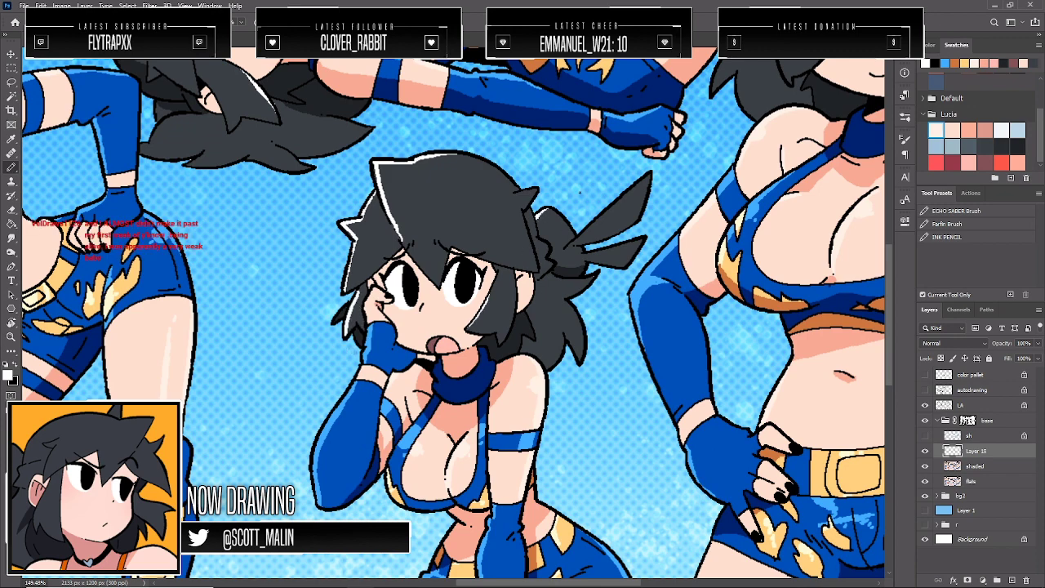
Draw off-white highlights along the side locks, front tuft and crown of the hair on the large hands-on-hips figure
drag(496, 585, 567, 585)
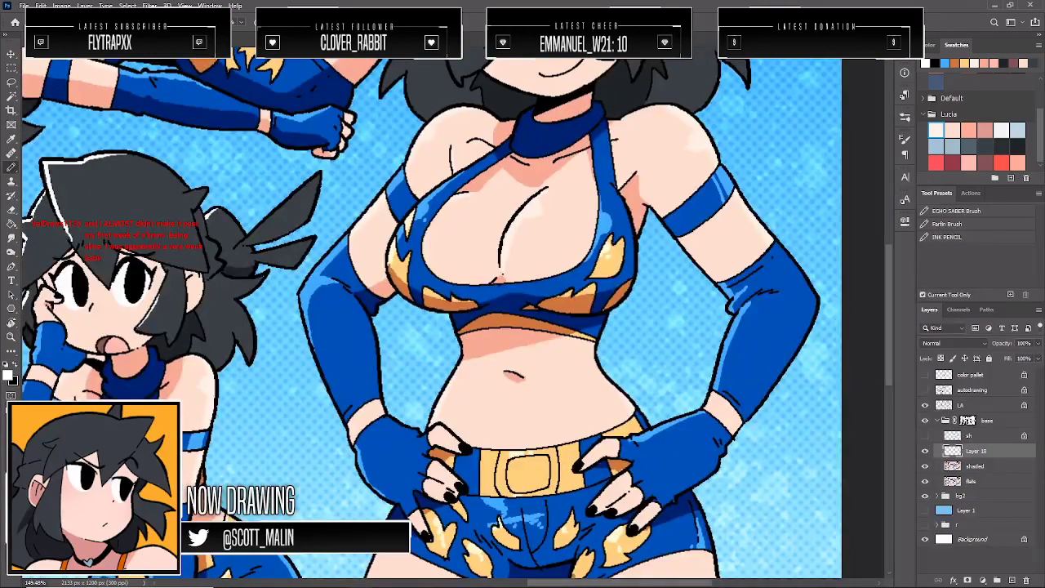
scroll(431, 313, up, 5)
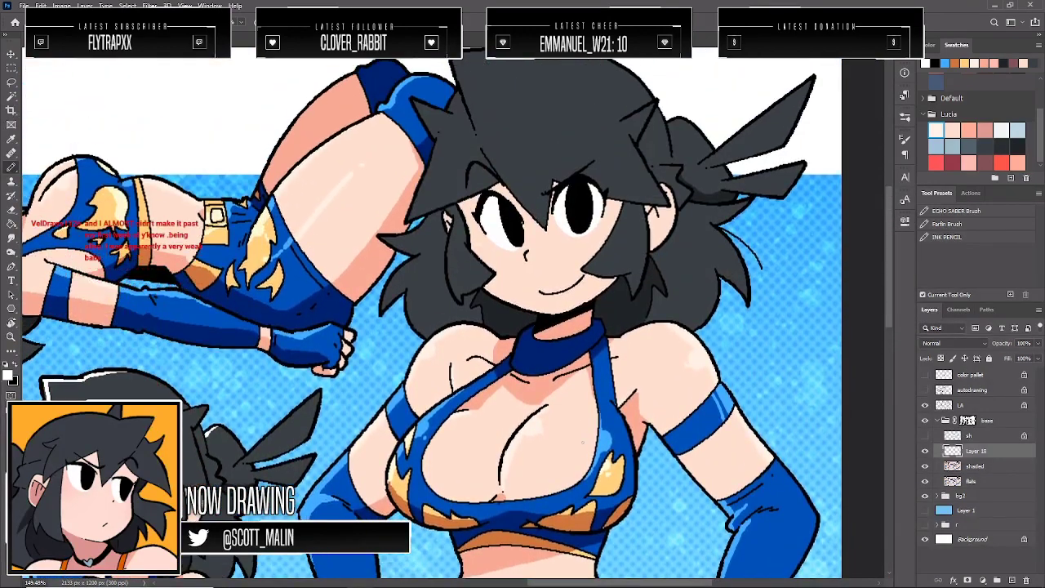
scroll(431, 327, up, 2)
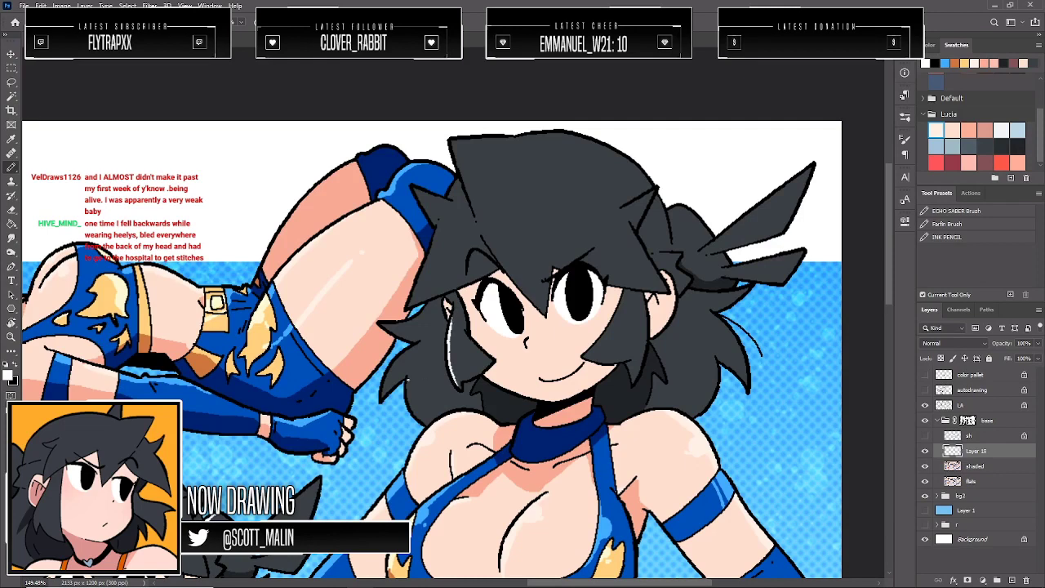
mouse_move(408, 380)
mouse_down()
mouse_move(424, 421)
mouse_move(402, 355)
mouse_move(430, 297)
mouse_up()
mouse_move(436, 232)
mouse_down()
mouse_move(425, 287)
mouse_move(407, 303)
mouse_move(437, 231)
mouse_move(411, 186)
mouse_up()
key(ctrl+z)
drag(452, 142, 485, 245)
key(ctrl+z)
drag(452, 141, 479, 215)
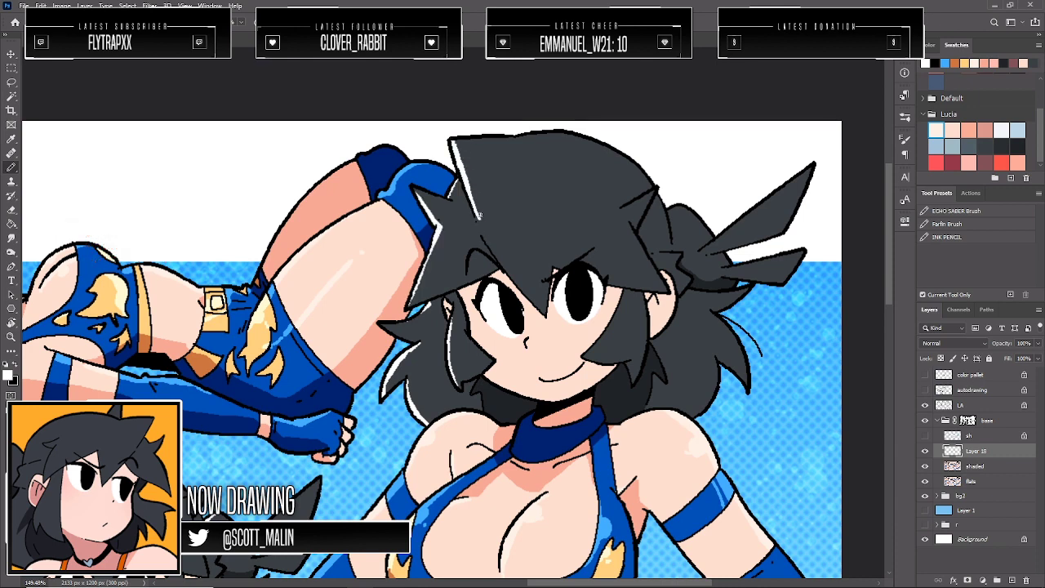
drag(449, 140, 532, 134)
Load the hair highlight strokes as a selection and delete their layer, leaving the shaded layer active
click(10, 337)
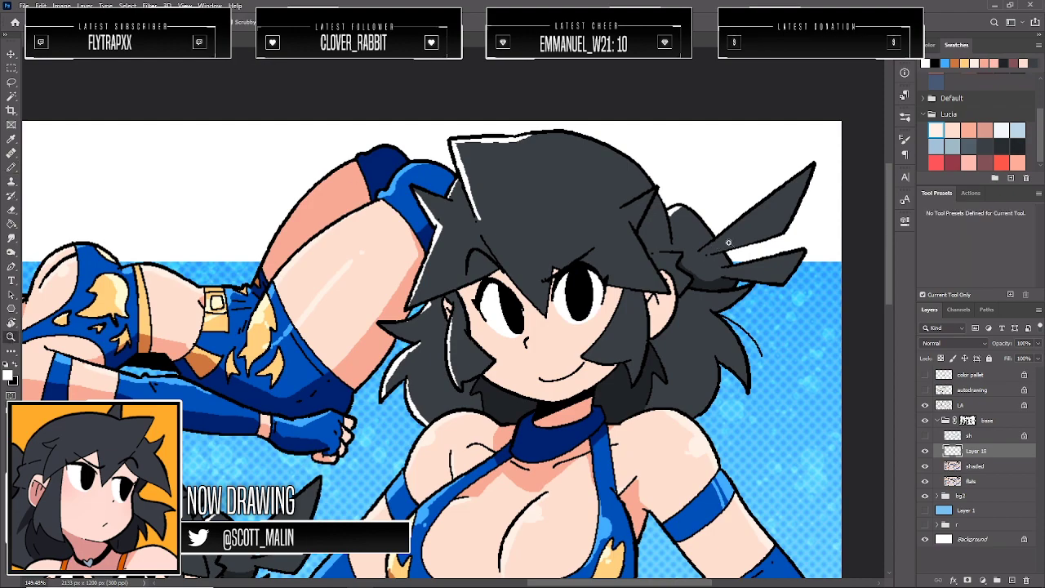
drag(730, 244, 705, 225)
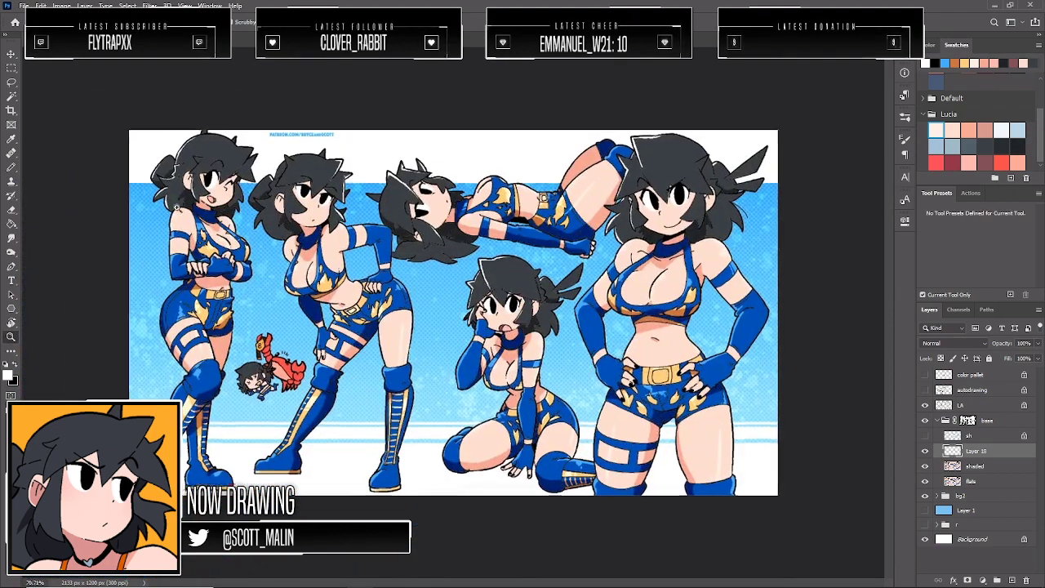
drag(136, 150, 186, 152)
ctrl+click(952, 451)
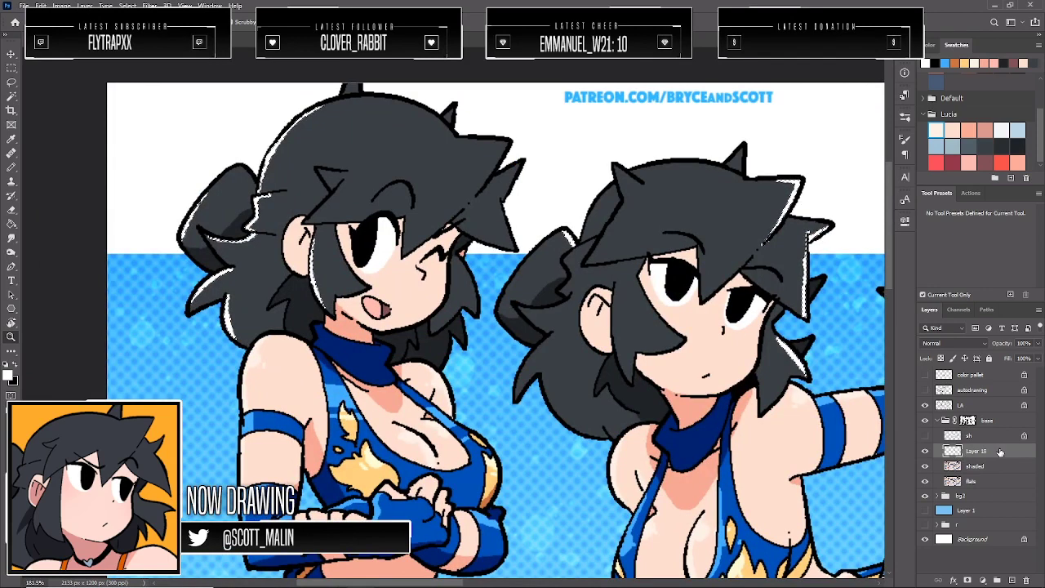
drag(1000, 451, 1026, 578)
Hide the selection edges and apply Hue/Saturation to the selected hair edges with hue -5, lightness +26 and strongly raised saturation
key(ctrl+h)
key(ctrl+u)
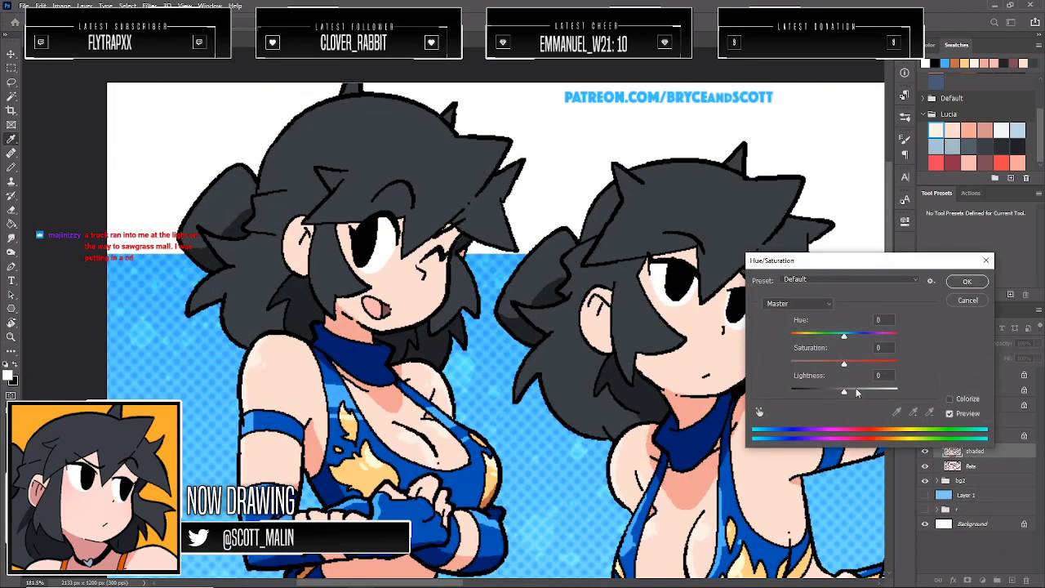
drag(856, 392, 857, 392)
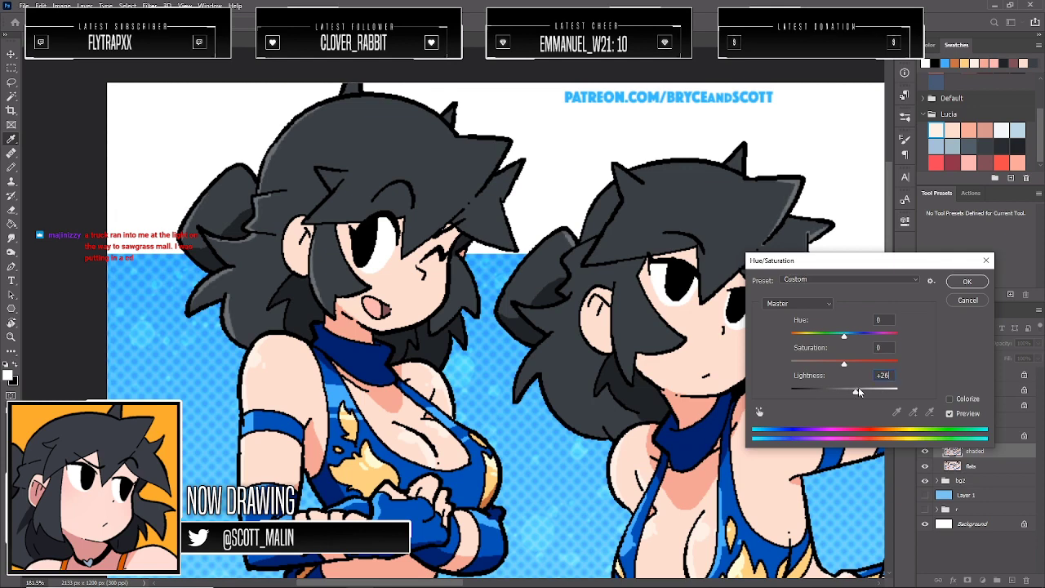
drag(843, 340, 882, 365)
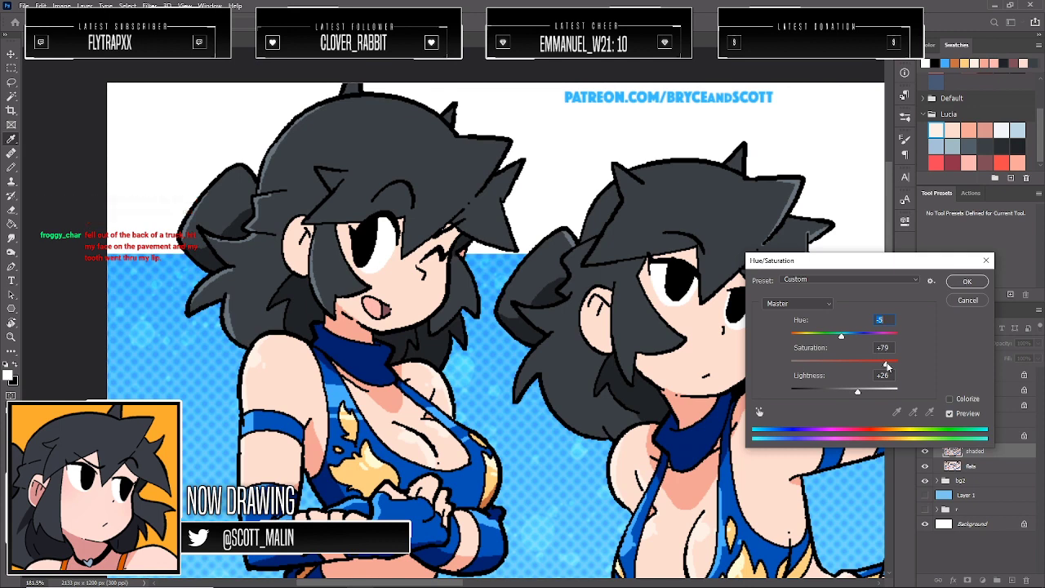
drag(883, 366, 880, 368)
click(963, 284)
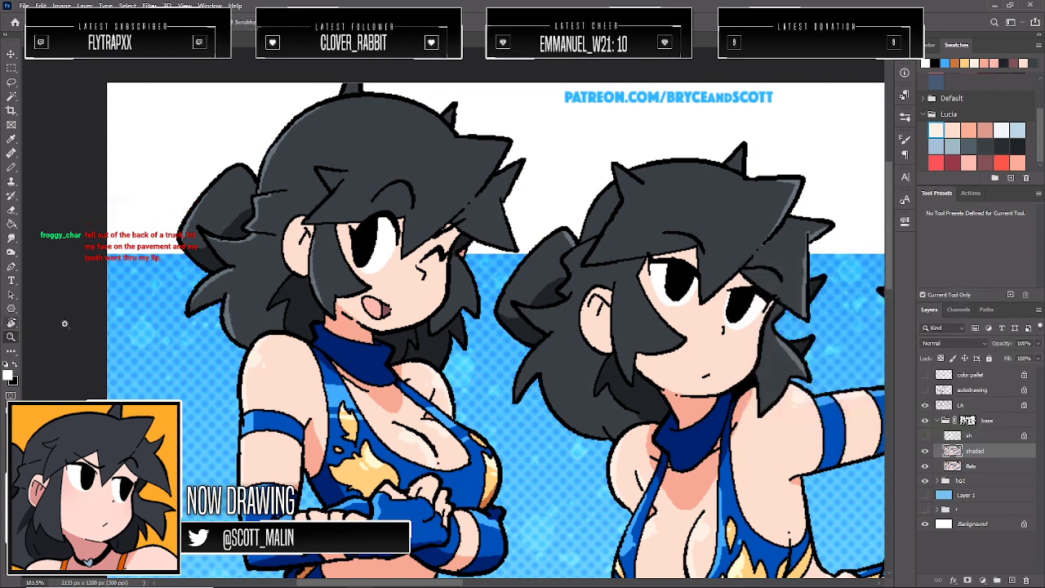
Check the whole illustration and compare it with the shaded layer hidden and shown
scroll(314, 294, down, 5)
scroll(450, 276, up, 1)
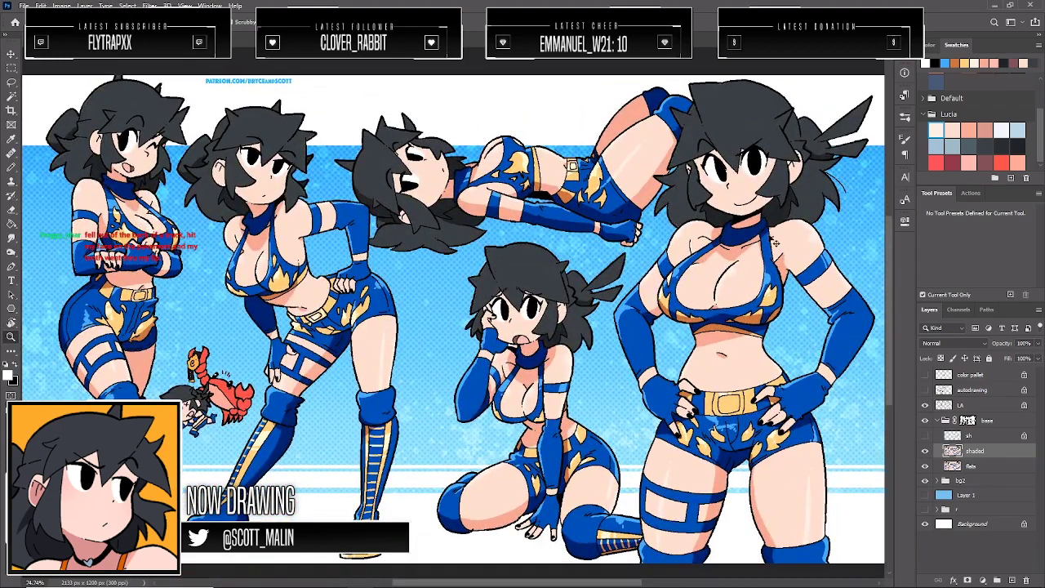
scroll(490, 261, down, 1)
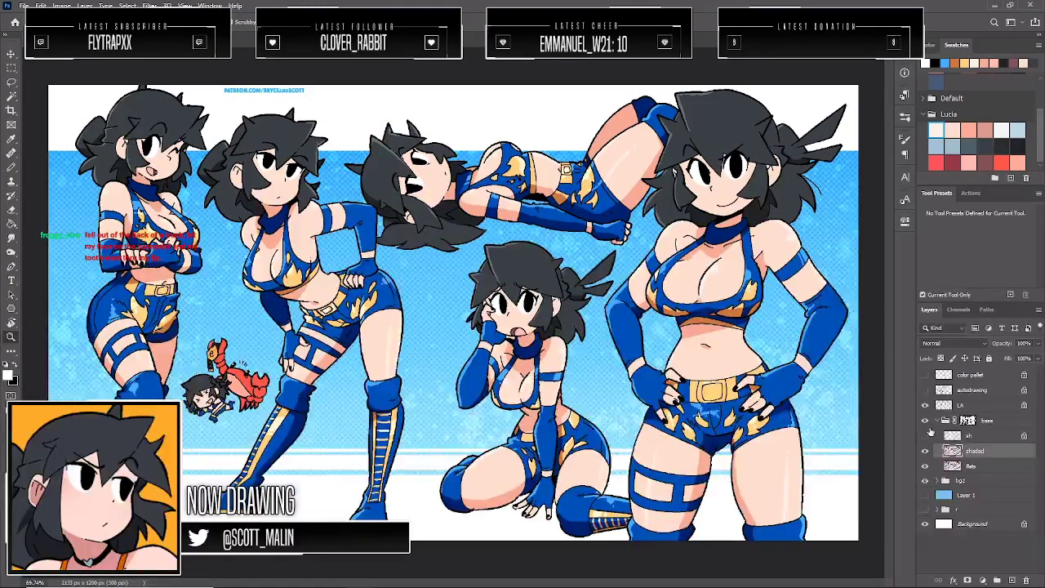
click(925, 450)
click(925, 450)
click(927, 451)
click(926, 451)
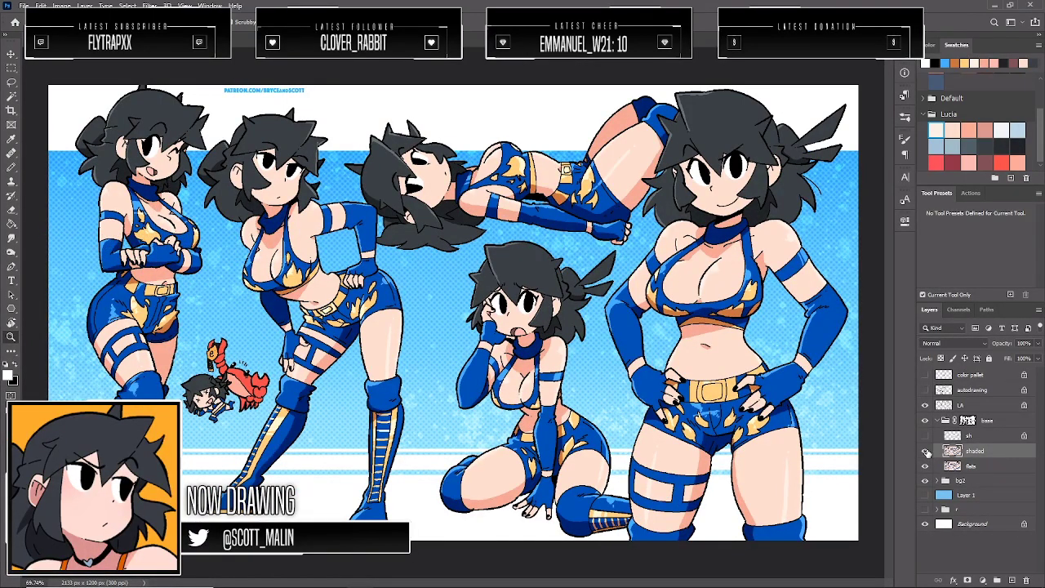
Collapse the base group, hide the LA layer and the base and bg2 groups, and show the autodrawing layer
click(944, 420)
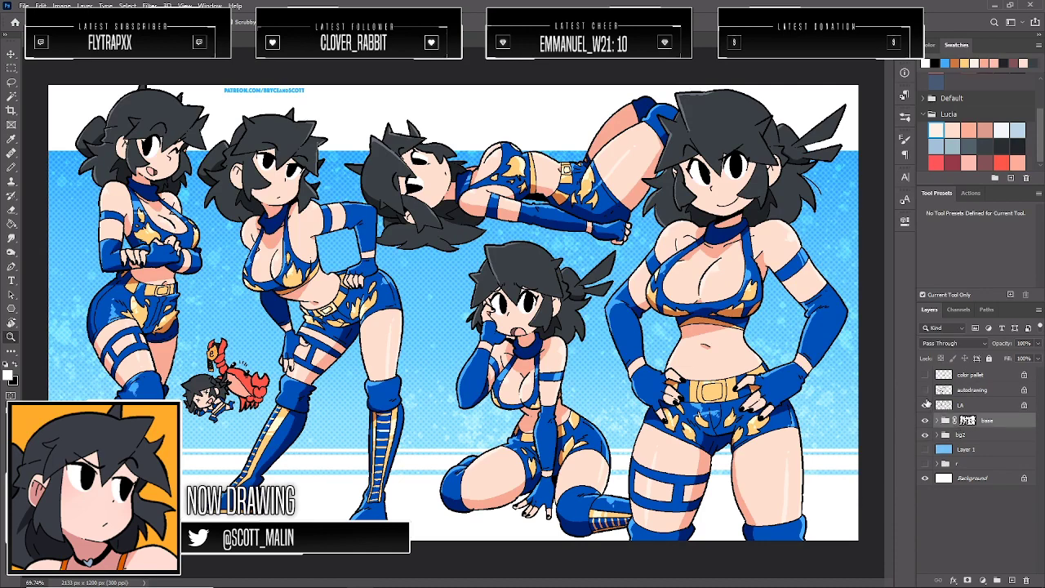
click(925, 406)
click(925, 420)
click(925, 435)
click(924, 390)
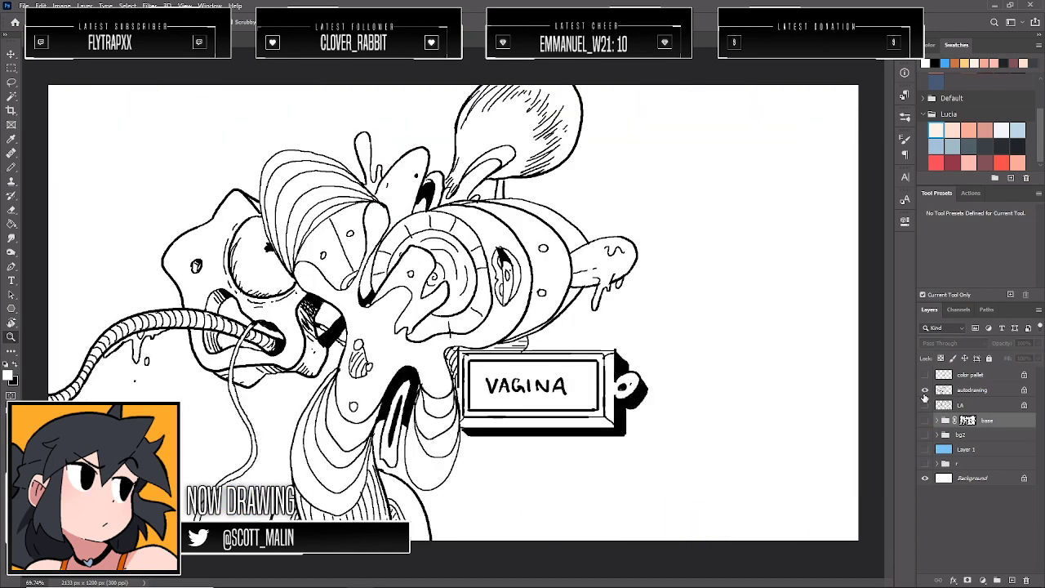
drag(559, 309, 547, 308)
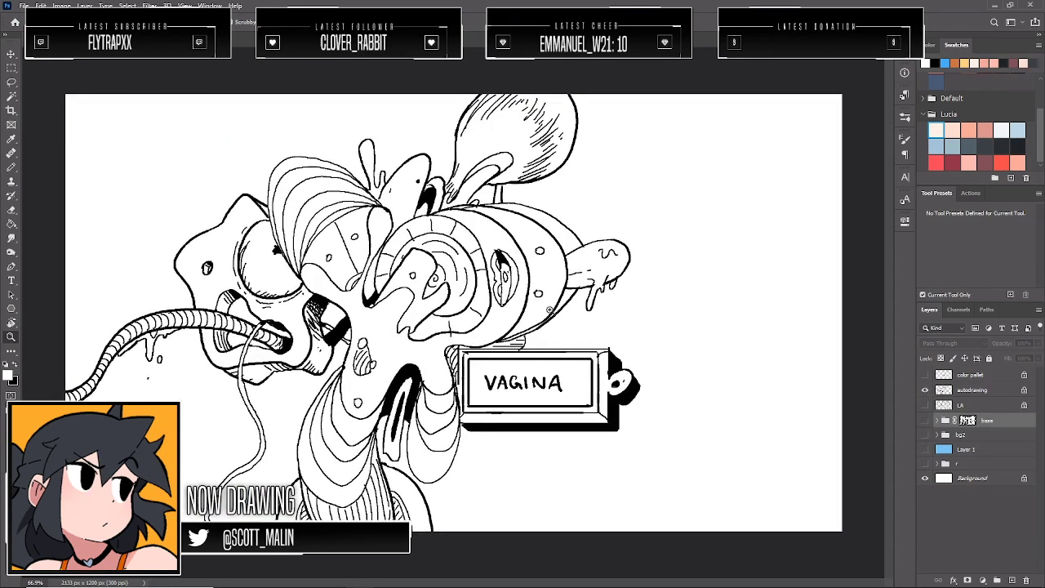
Undo the recent visibility changes so LA, base and bg2 are shown and autodrawing is hidden
key(ctrl+z)
key(ctrl+z)
key(ctrl+z)
key(ctrl+z)
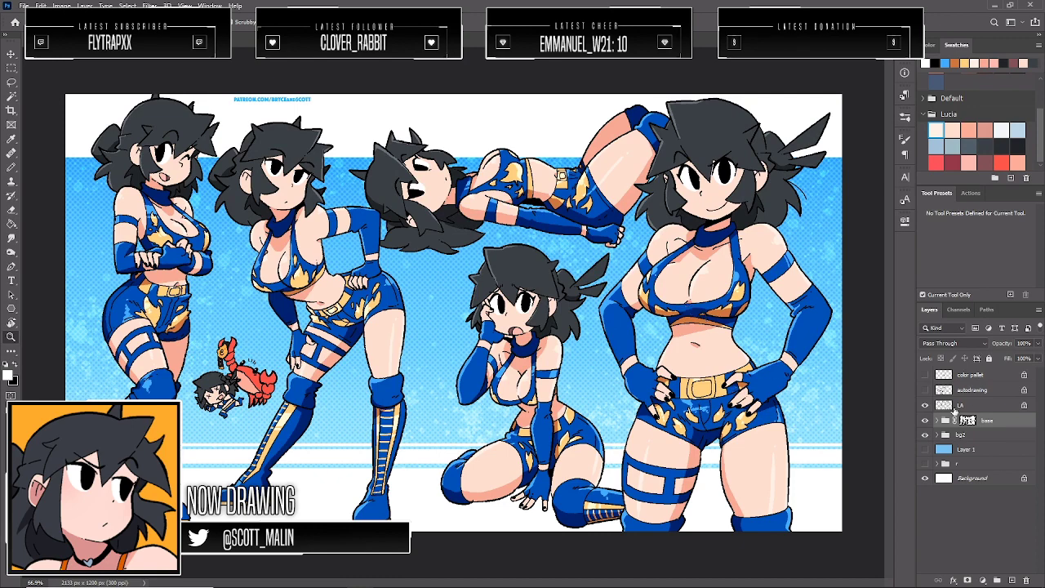
Make the LA layer active and sample the dark reddish-brown skin line colour from the temporarily shown color pallet layer
click(955, 404)
key(ctrl+plus)
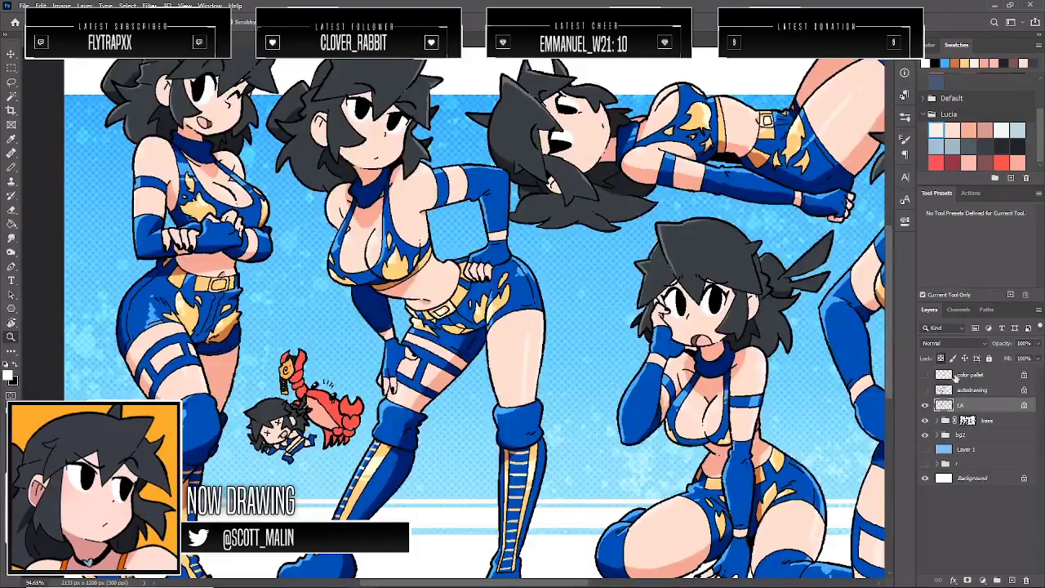
click(926, 375)
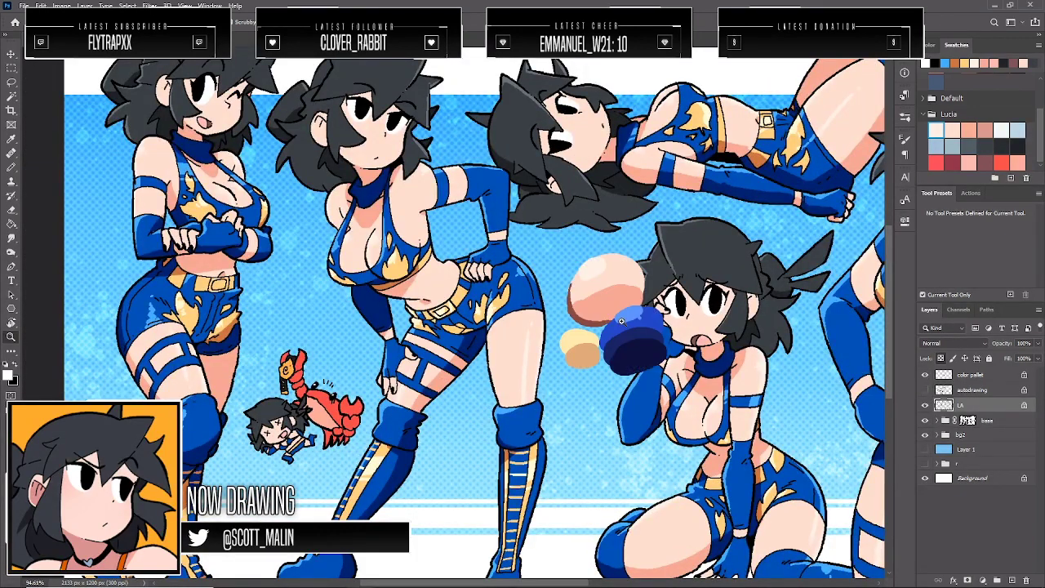
key(b)
alt+click(592, 318)
click(925, 375)
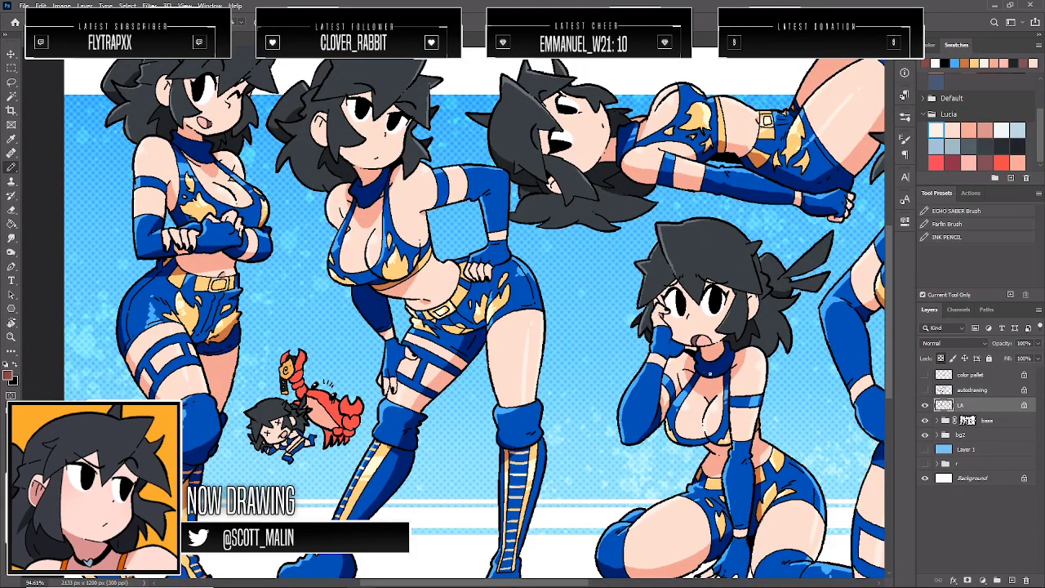
Recolour the arms-crossed pose's inner thigh, finger and cleavage lines in reddish brown with the Pencil
click(11, 336)
drag(196, 364, 251, 360)
key(b)
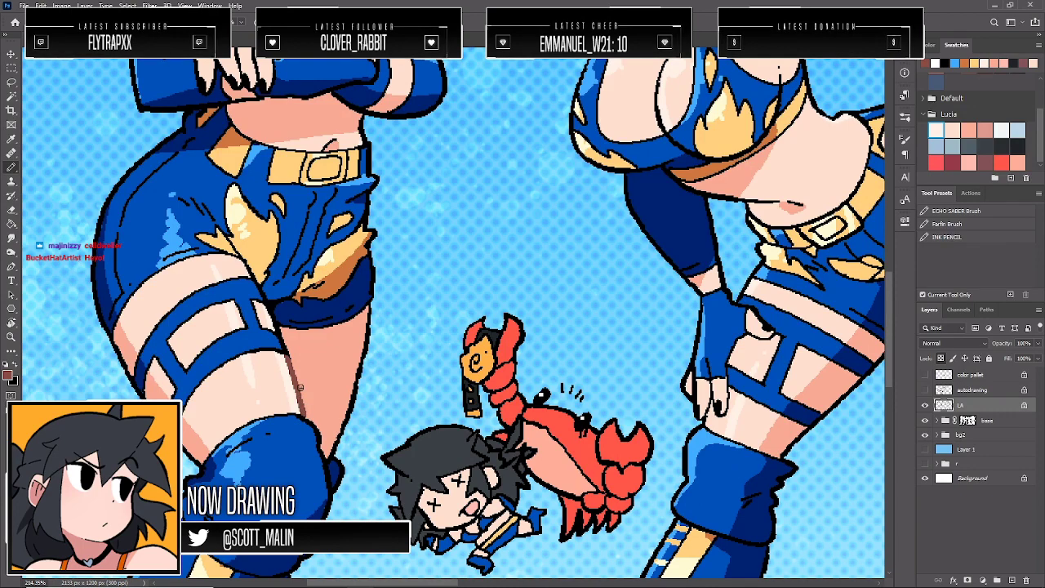
scroll(300, 398, up, 5)
scroll(299, 388, up, 3)
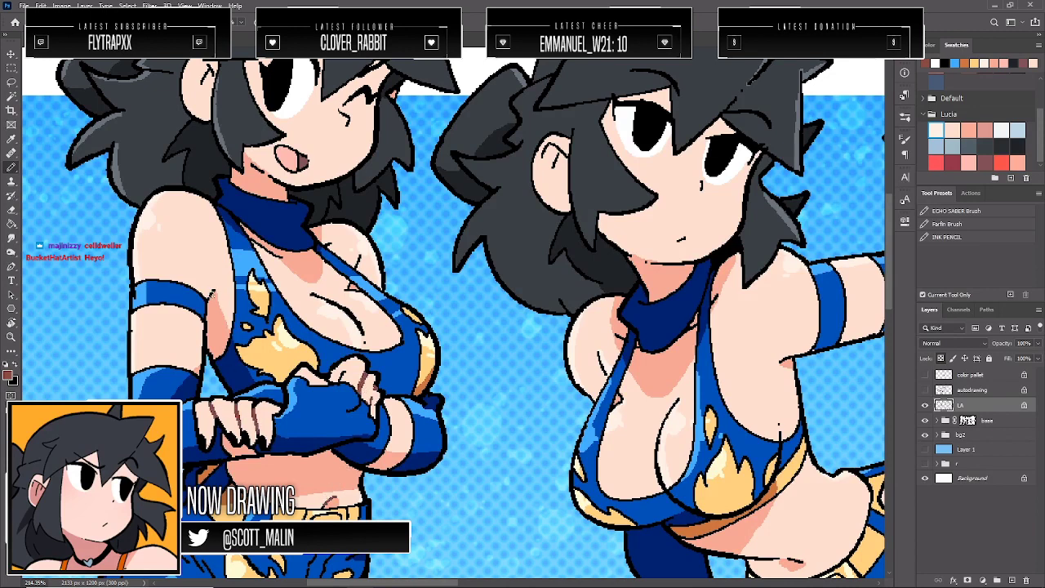
drag(318, 297, 365, 341)
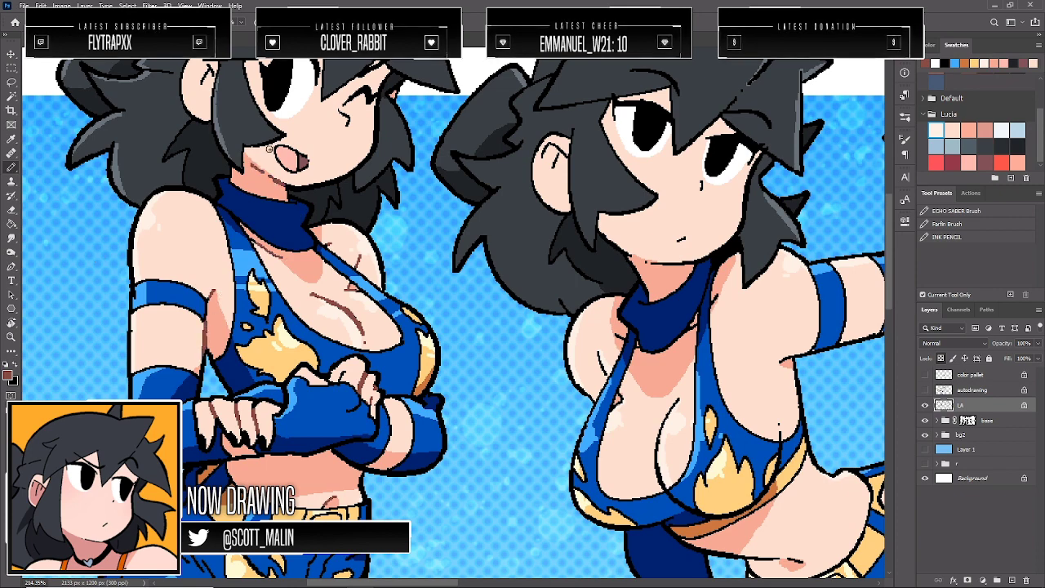
Recolour the arms-crossed pose's neck, nose and ear lines and the leaning pose's nose, mouth, chin and ear lines in reddish brown
scroll(256, 141, up, 2)
scroll(256, 141, up, 3)
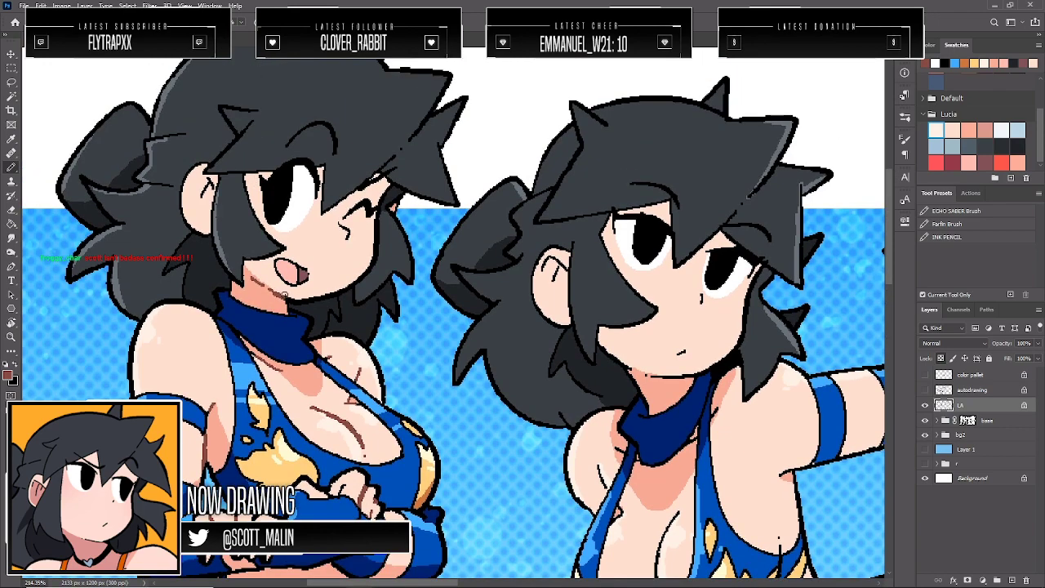
drag(343, 229, 345, 237)
drag(209, 184, 207, 194)
drag(634, 369, 693, 374)
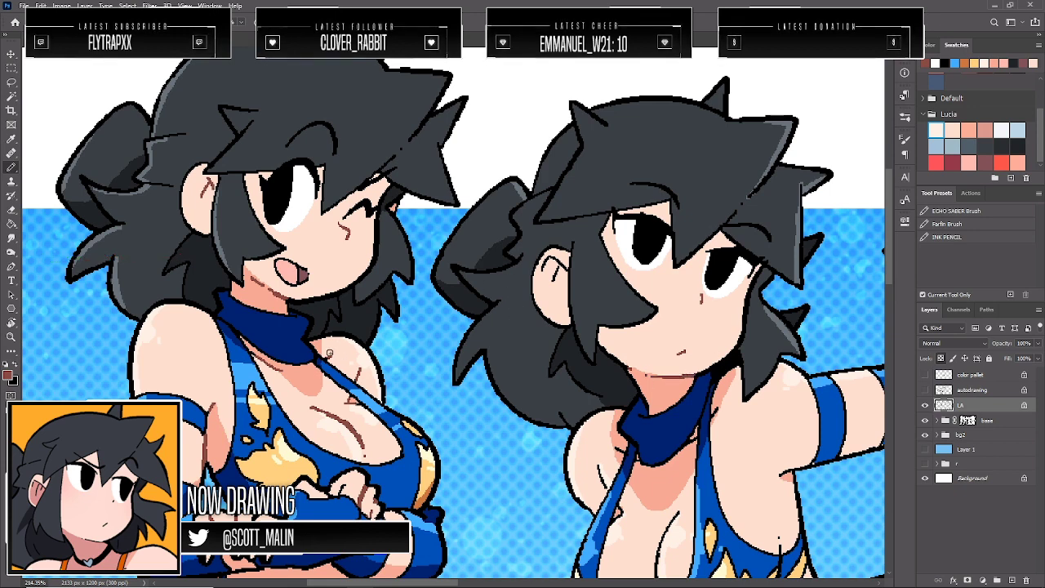
mouse_move(551, 260)
mouse_down()
mouse_move(551, 279)
mouse_move(559, 274)
mouse_up()
Recolour the leaning pose's shoulder, chest, waist and hand lines in reddish brown
click(11, 336)
drag(289, 325, 242, 325)
drag(687, 462, 718, 463)
drag(518, 453, 527, 474)
key(b)
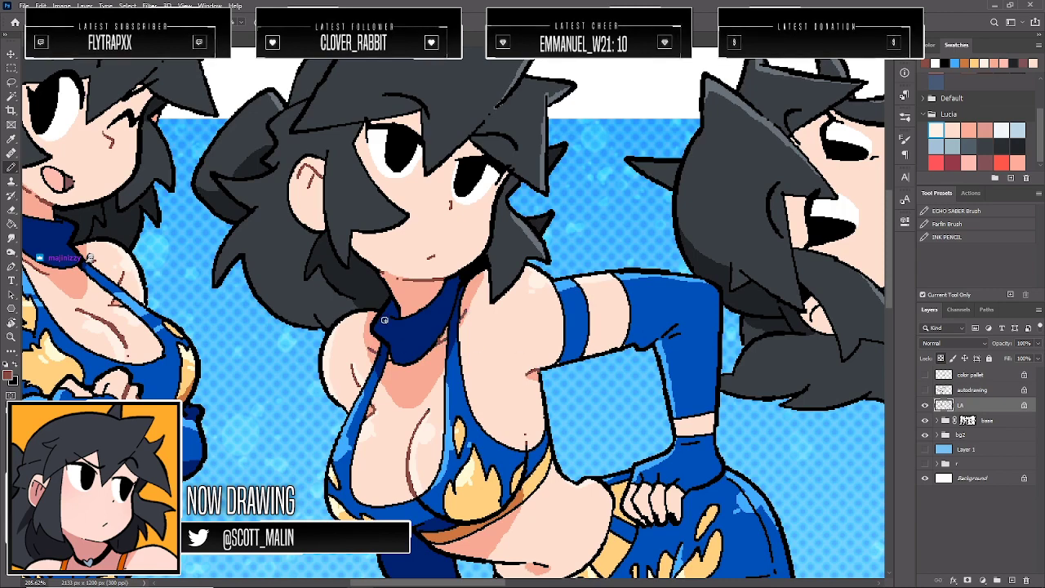
scroll(384, 320, down, 5)
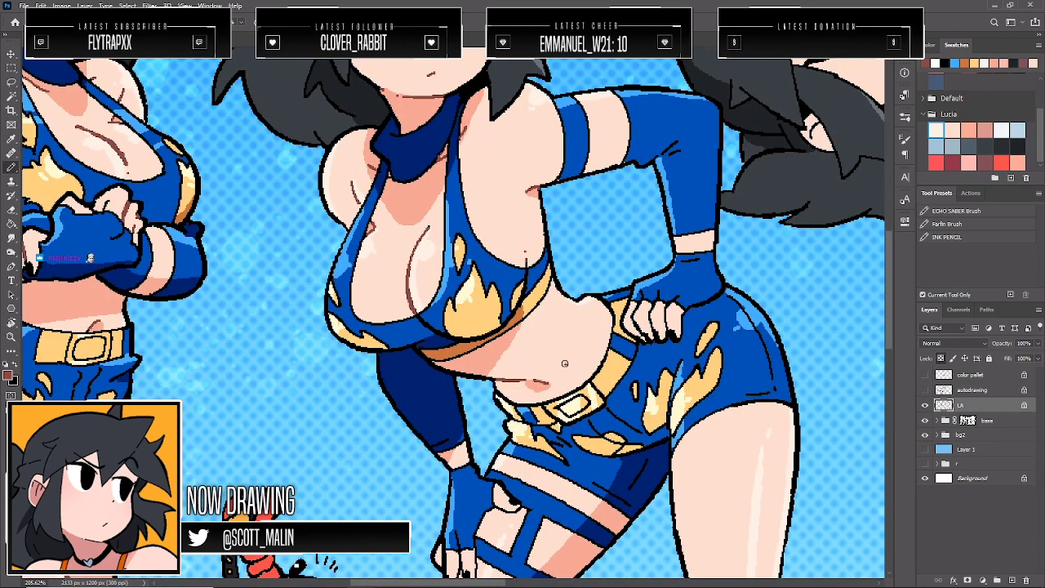
scroll(564, 363, down, 5)
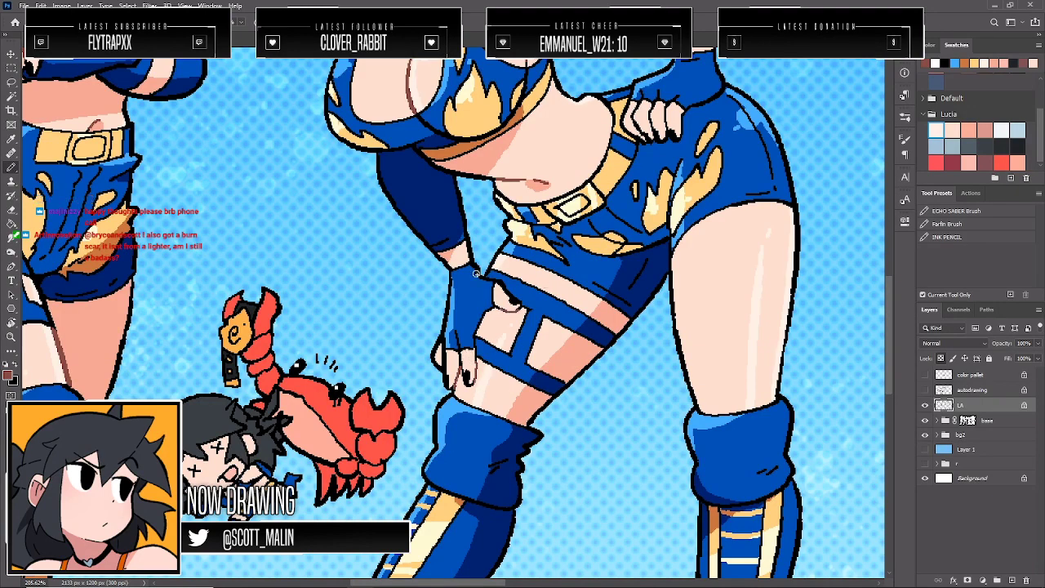
Recolour the cleavage line of the seated pose in reddish brown
click(12, 337)
drag(498, 426, 416, 426)
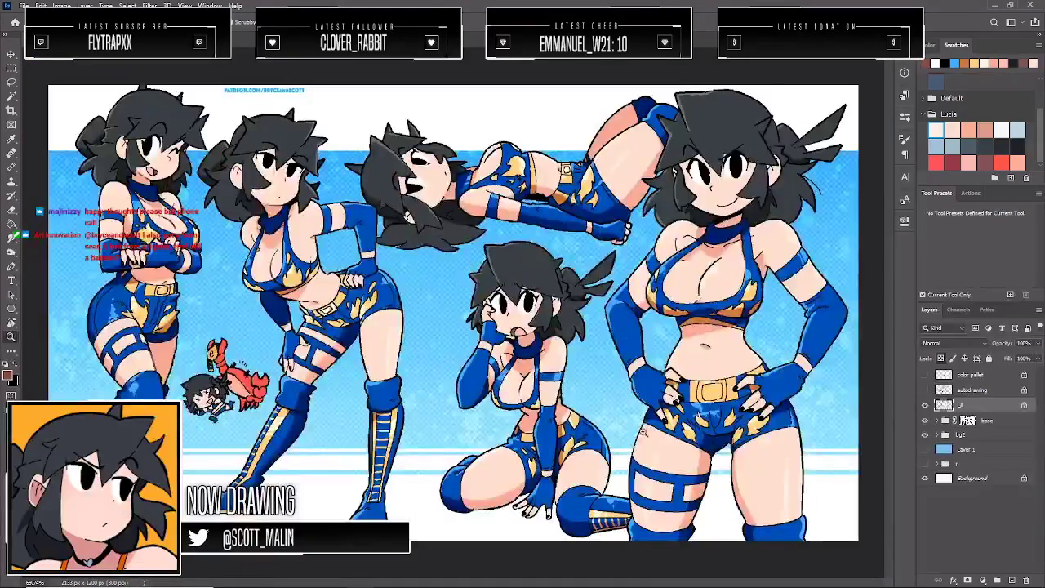
drag(613, 433, 646, 442)
click(629, 411)
key(b)
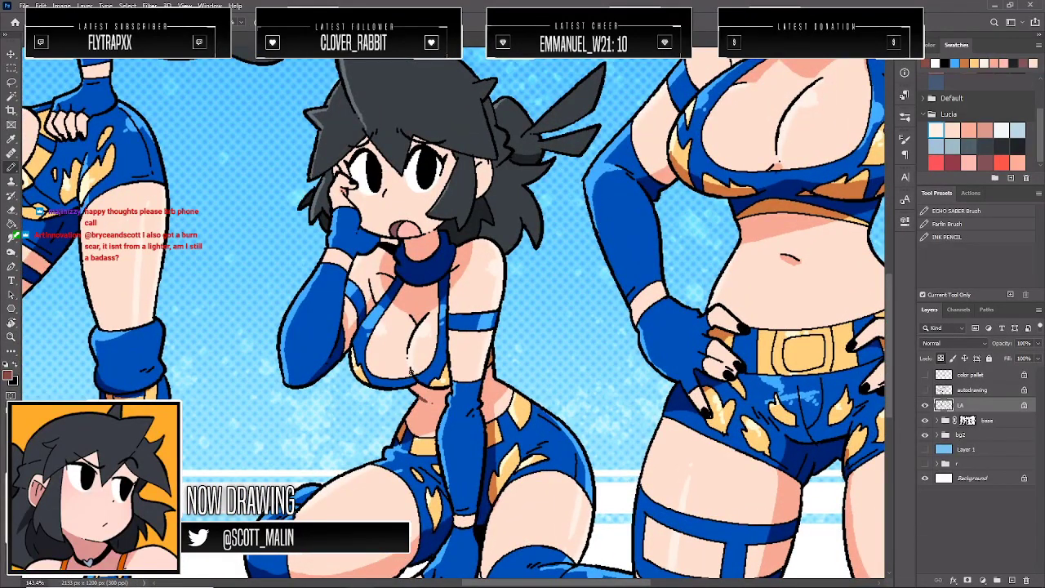
drag(412, 349, 426, 315)
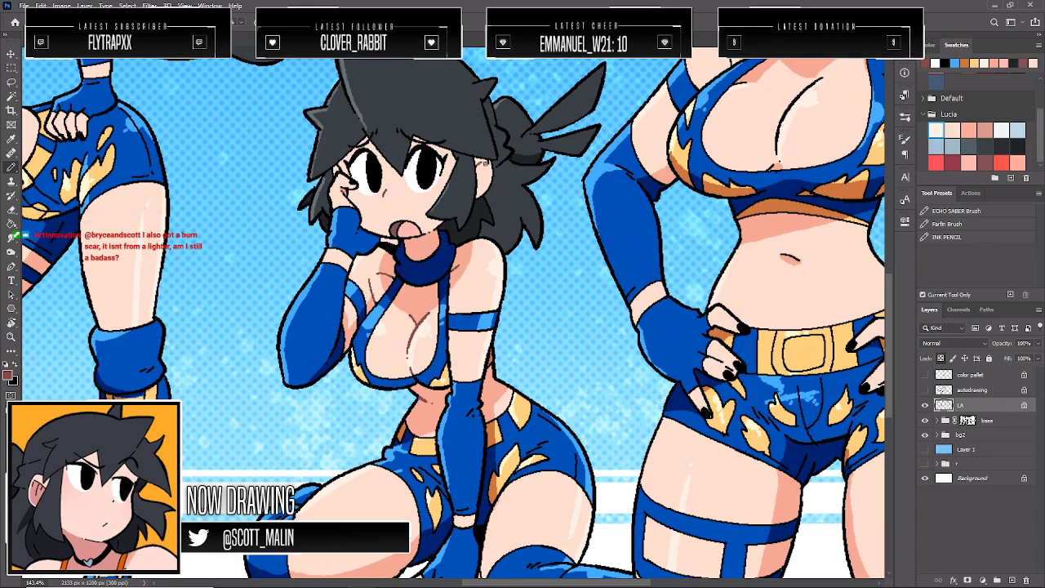
Recolour the reclining pose's chest line and the line between her thighs in reddish brown
scroll(501, 151, up, 6)
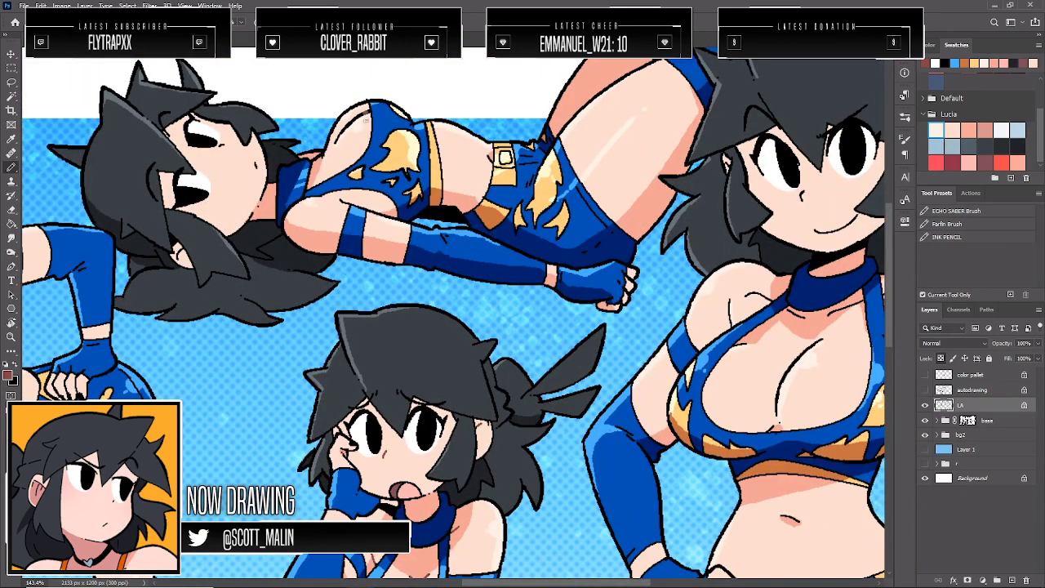
drag(359, 116, 335, 144)
drag(562, 133, 646, 65)
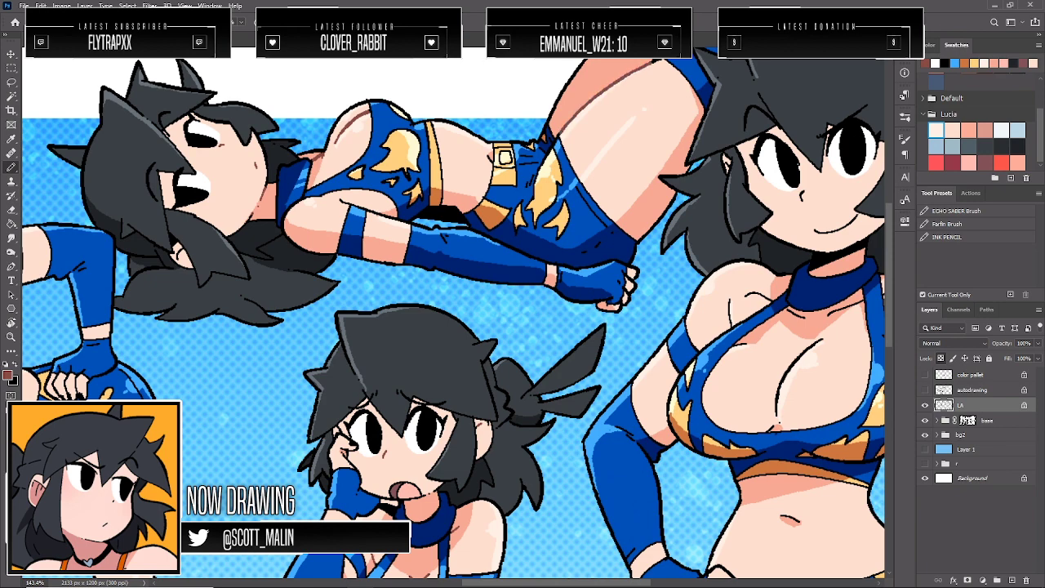
scroll(453, 314, down, 3)
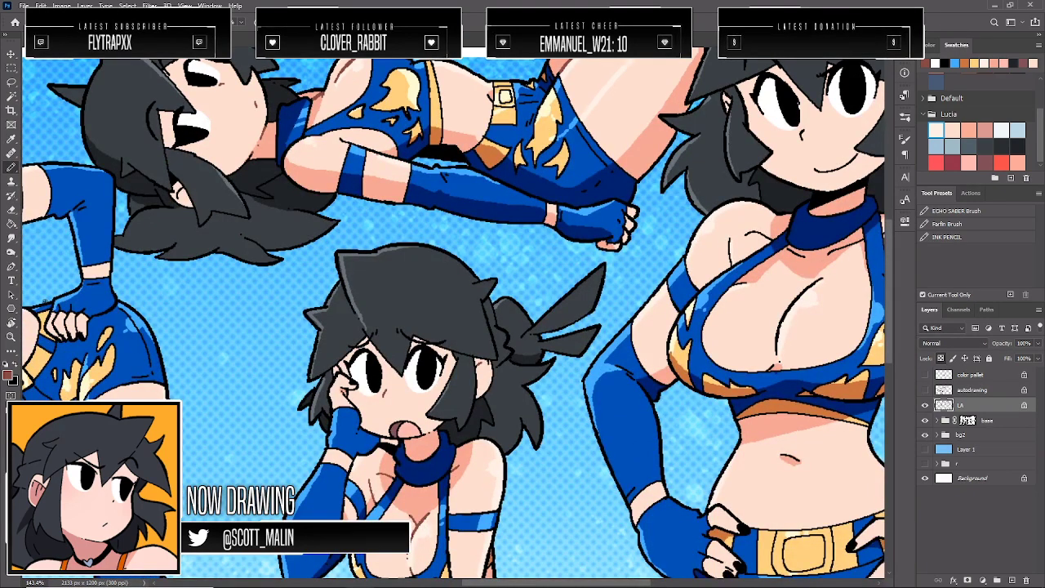
Recolour the finger lines on the seated pose's cheek and the line under her chin in reddish brown
key(z)
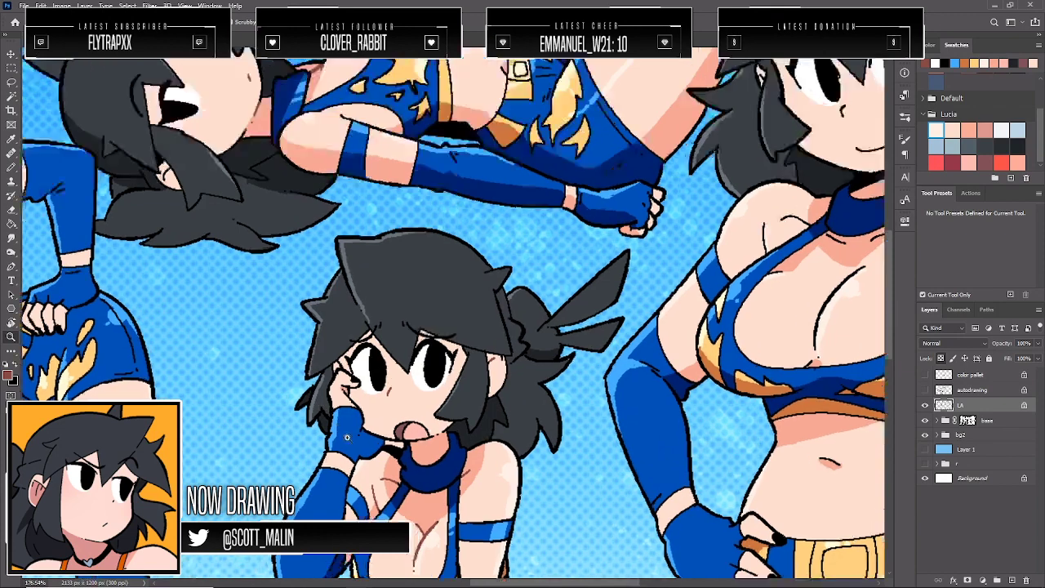
drag(322, 405, 350, 441)
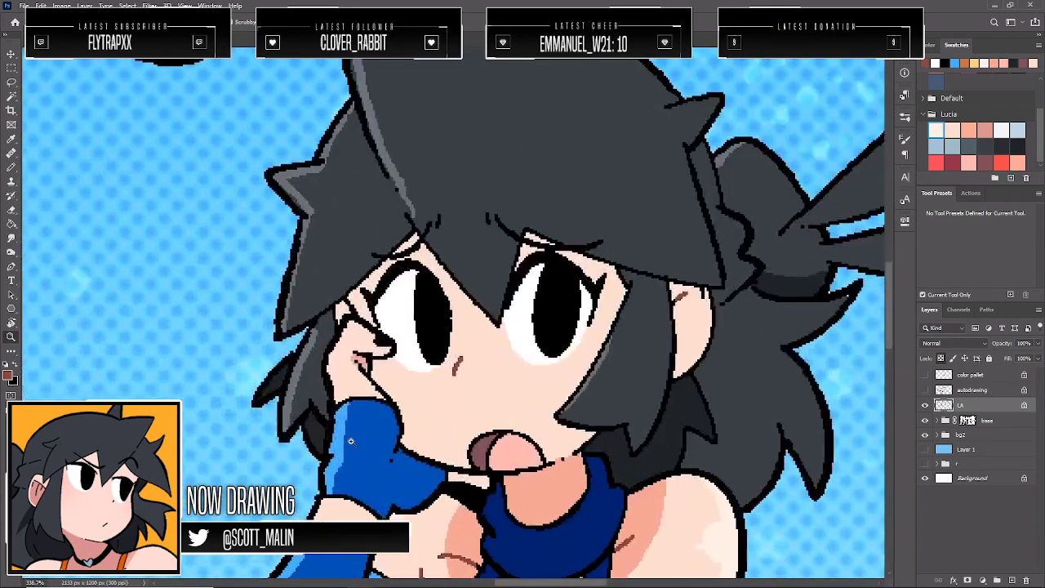
key(b)
mouse_move(356, 362)
mouse_down()
mouse_move(377, 386)
mouse_move(369, 369)
mouse_move(380, 363)
mouse_up()
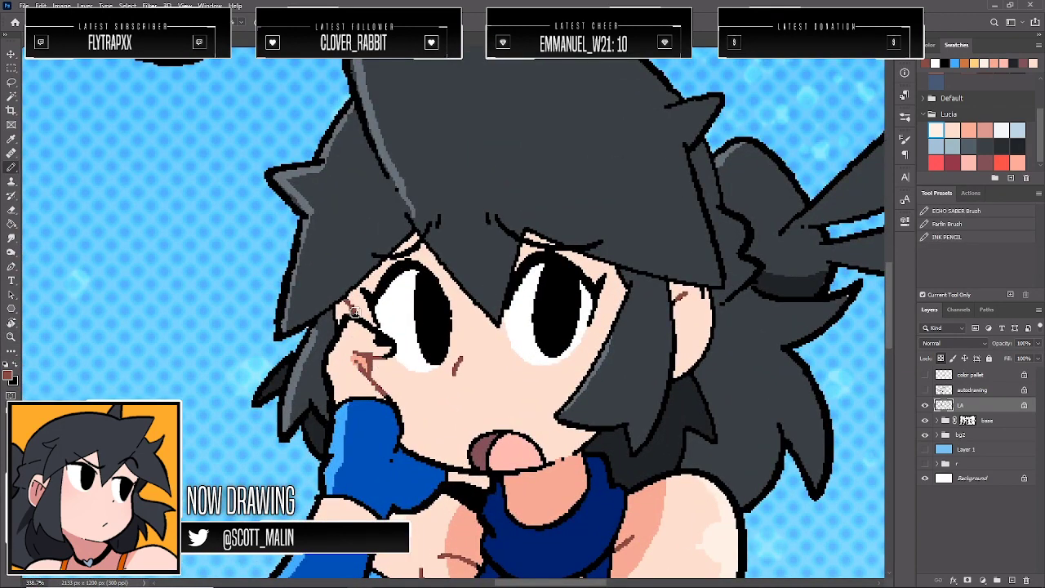
drag(354, 317, 374, 330)
drag(519, 477, 565, 459)
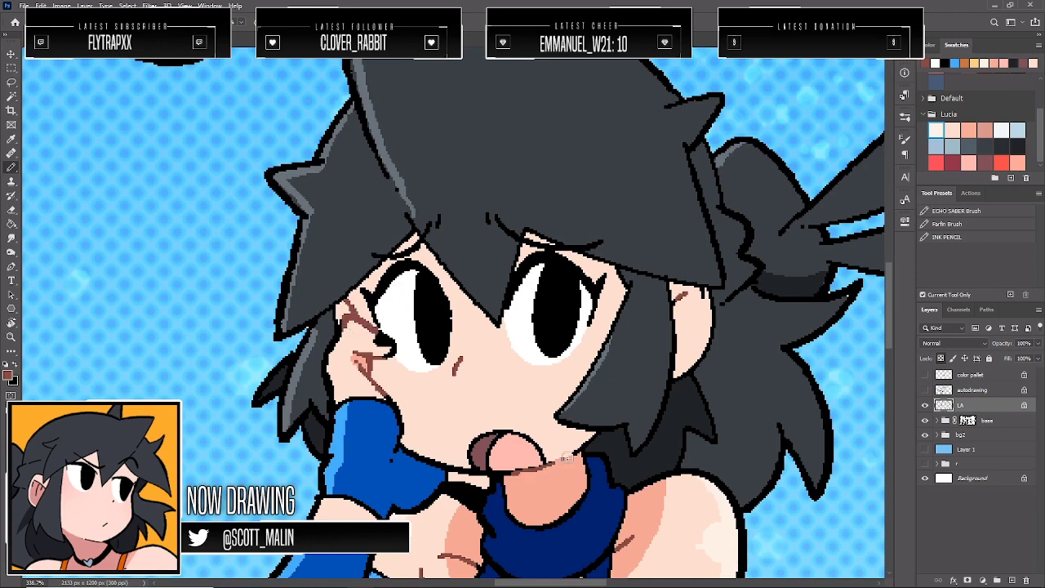
scroll(571, 457, down, 3)
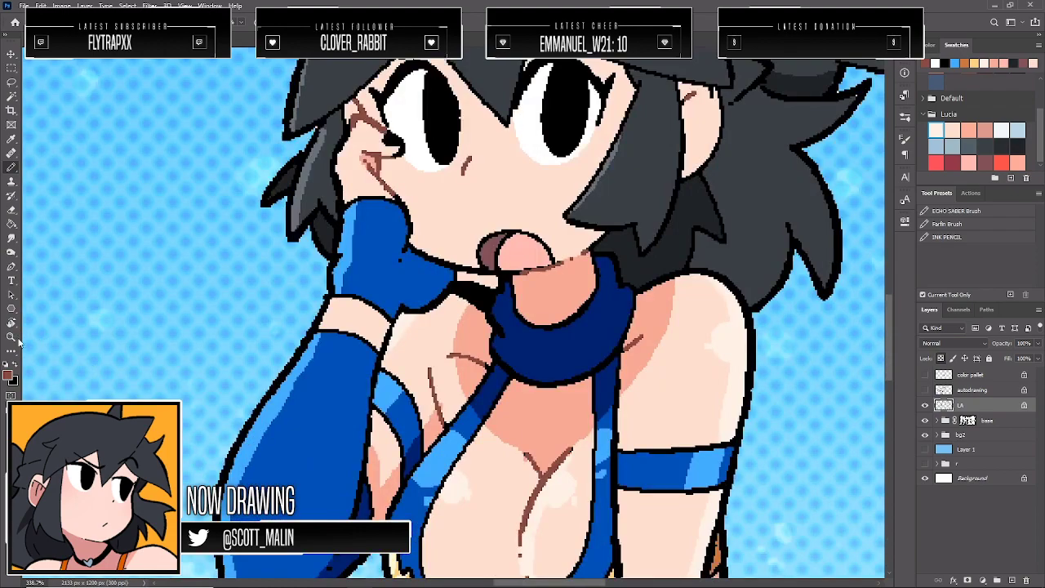
click(11, 336)
scroll(442, 286, down, 6)
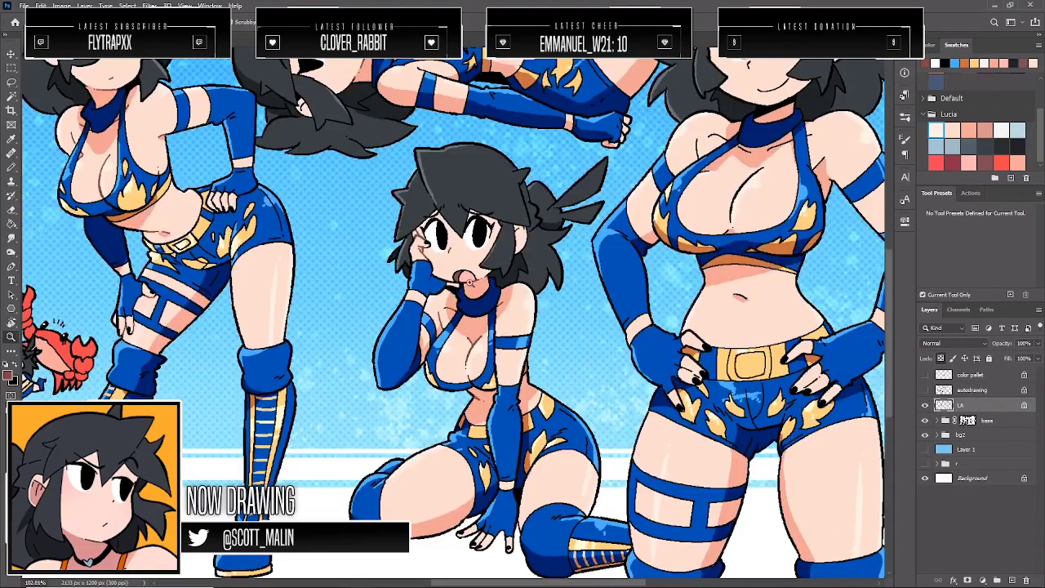
scroll(436, 245, up, 8)
key(b)
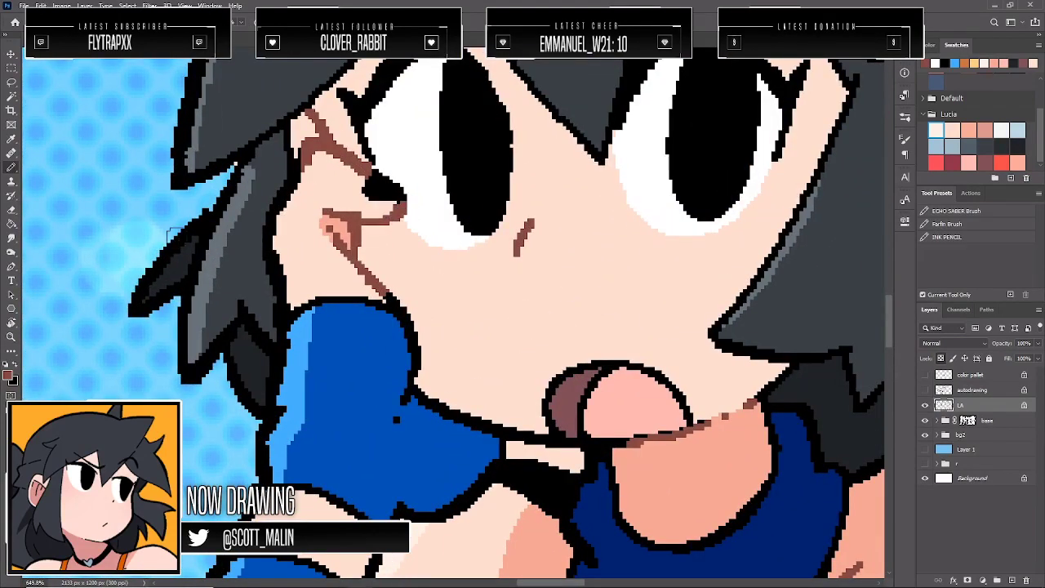
Recolour the large standing pose's mouth, nose, ear, shoulder and cleavage lines in reddish brown
click(11, 336)
drag(315, 256, 217, 284)
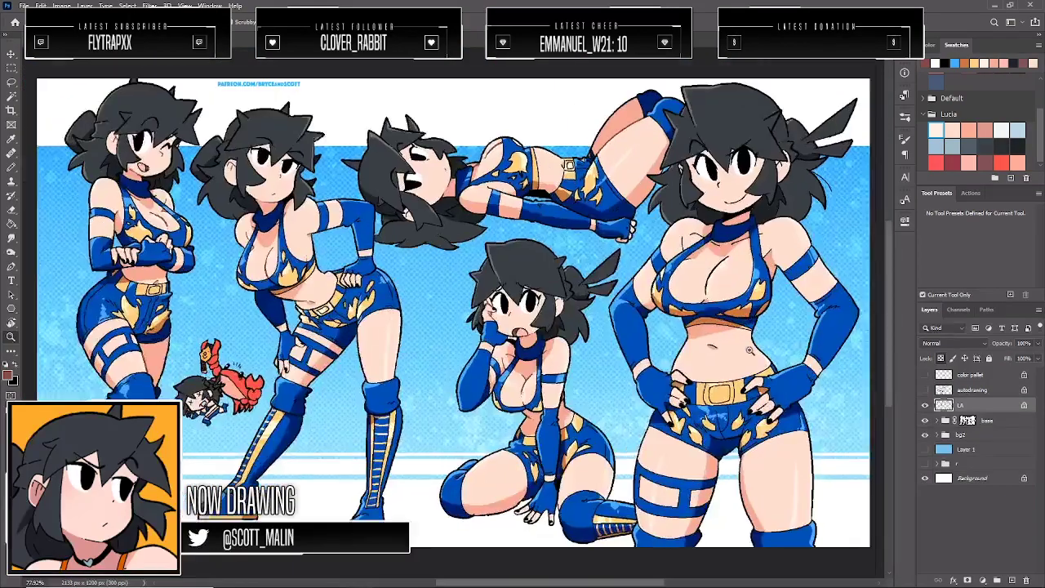
scroll(749, 349, up, 5)
scroll(653, 310, down, 2)
scroll(510, 251, up, 4)
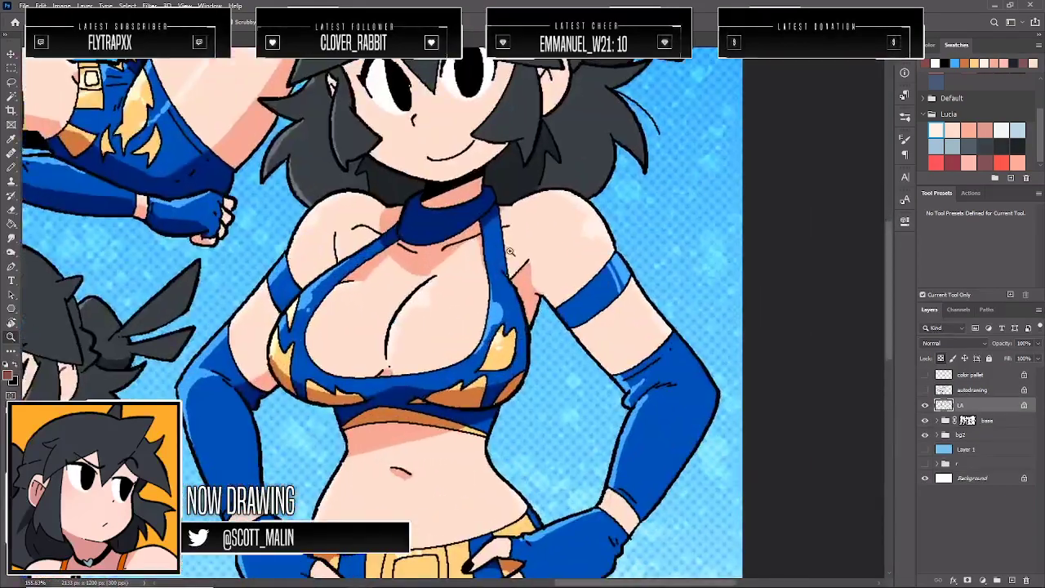
key(b)
scroll(510, 250, up, 3)
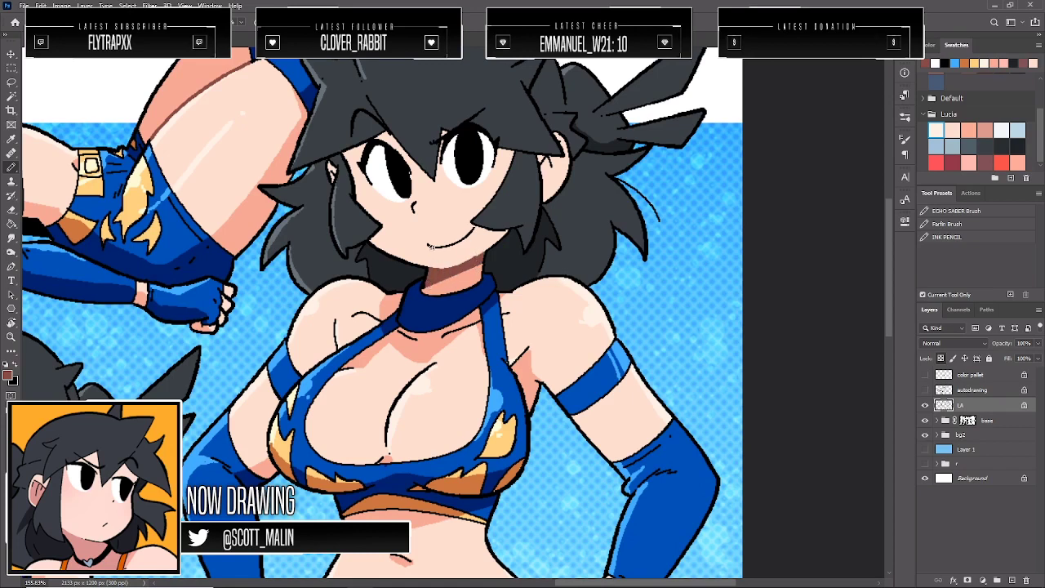
drag(432, 247, 470, 233)
drag(334, 322, 340, 347)
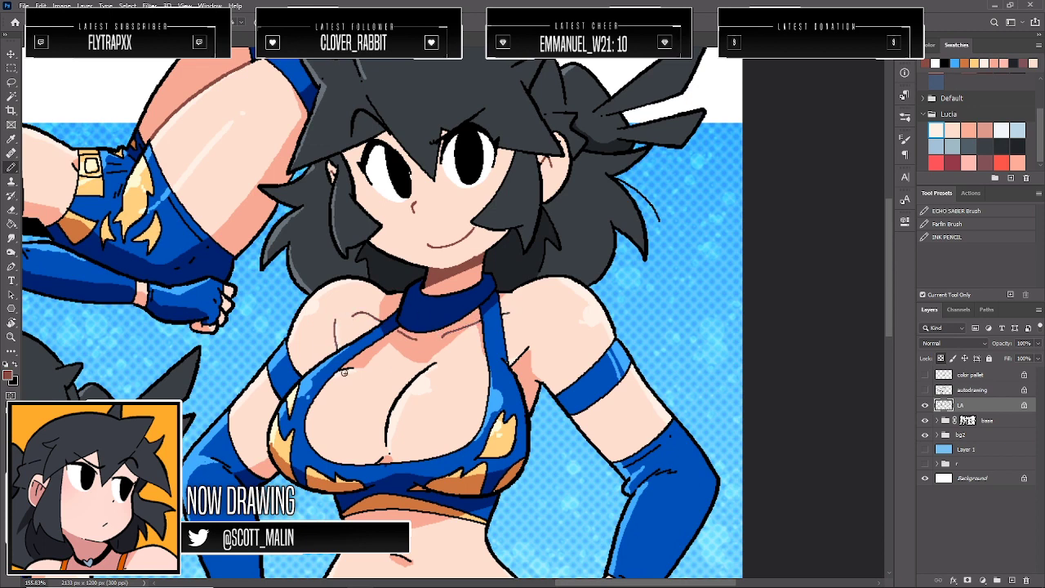
mouse_move(389, 449)
mouse_down()
mouse_move(388, 418)
mouse_move(416, 373)
mouse_up()
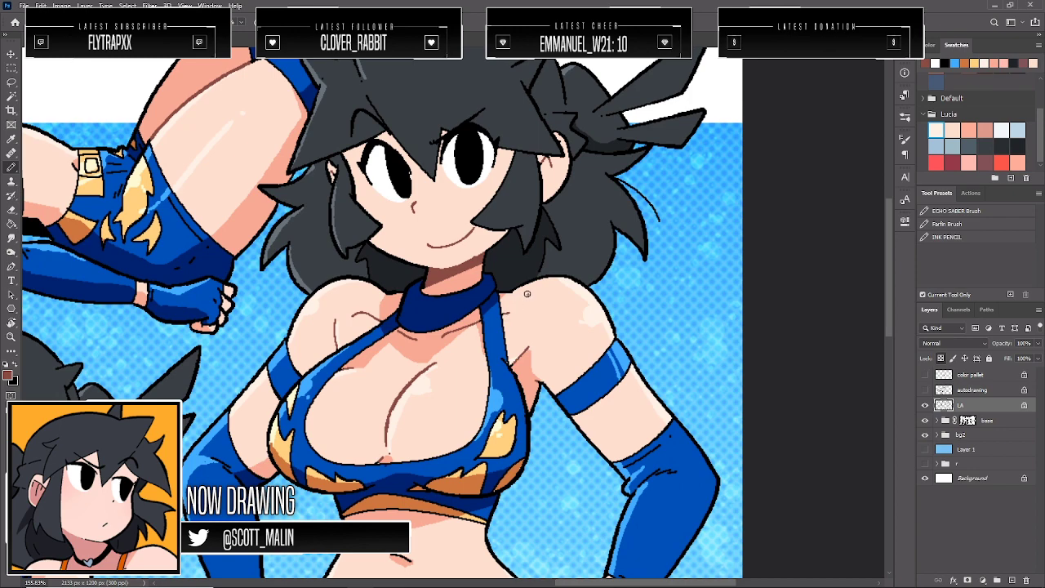
Add a new blank layer directly above the LA line art layer
scroll(526, 293, down, 6)
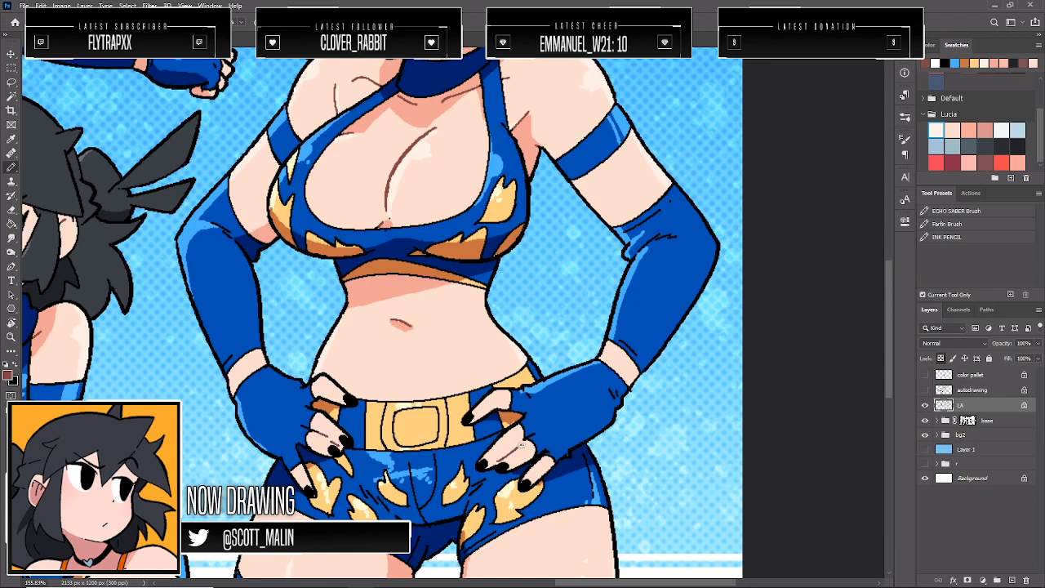
scroll(586, 344, down, 6)
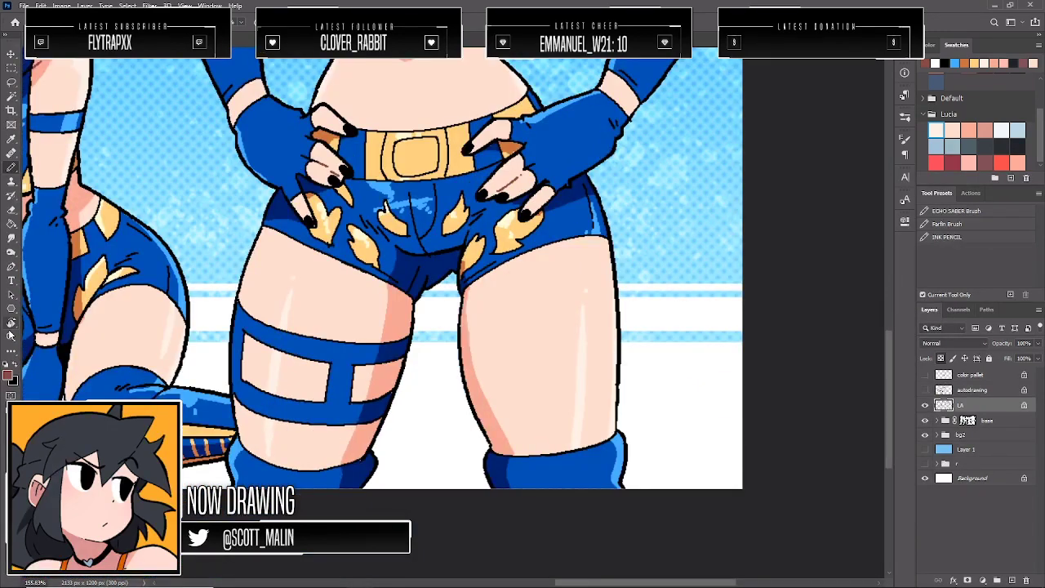
click(10, 336)
drag(483, 346, 467, 349)
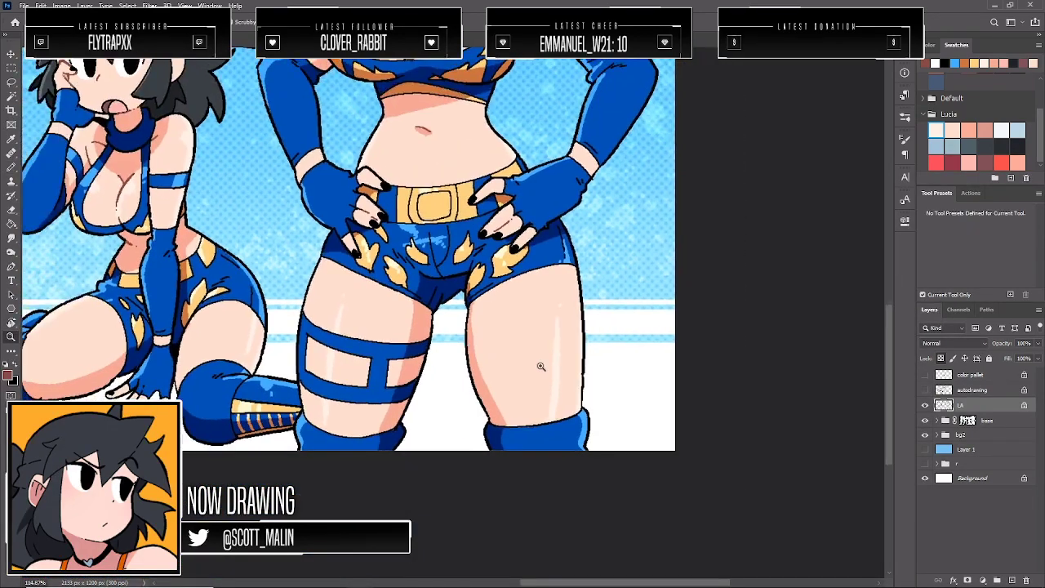
drag(541, 367, 517, 359)
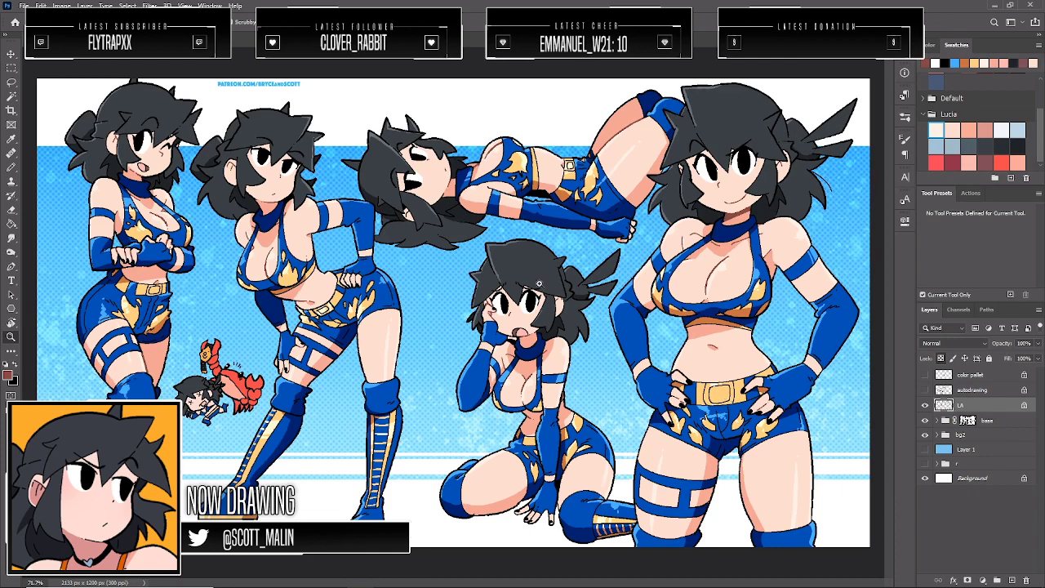
click(1011, 579)
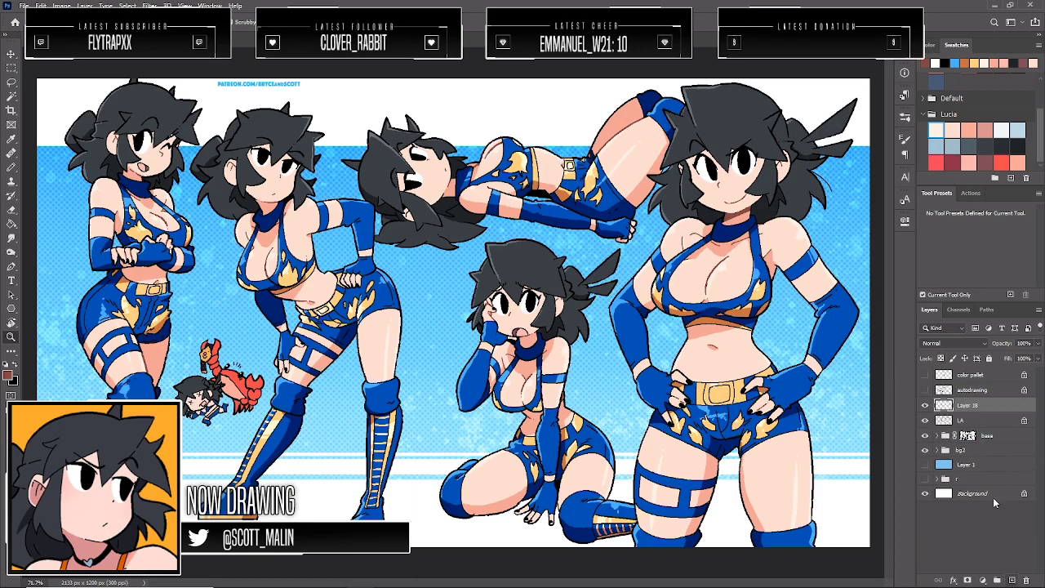
Clip the new layer to the LA layer and recolour the crossed-arms pose's belt buckle and shorts flame lines in coral red
alt+click(977, 412)
click(938, 161)
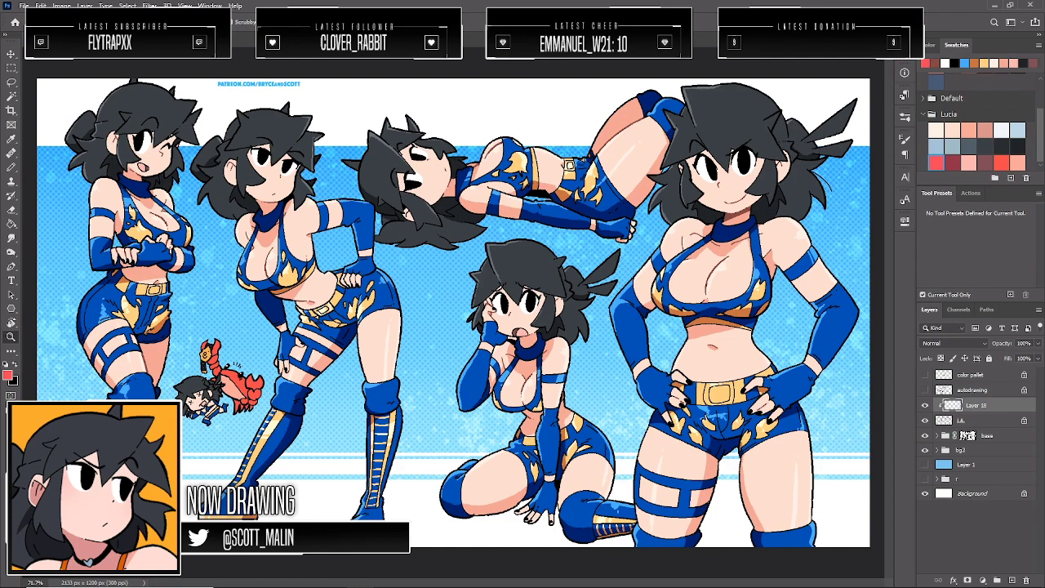
drag(96, 482, 110, 379)
drag(83, 330, 120, 374)
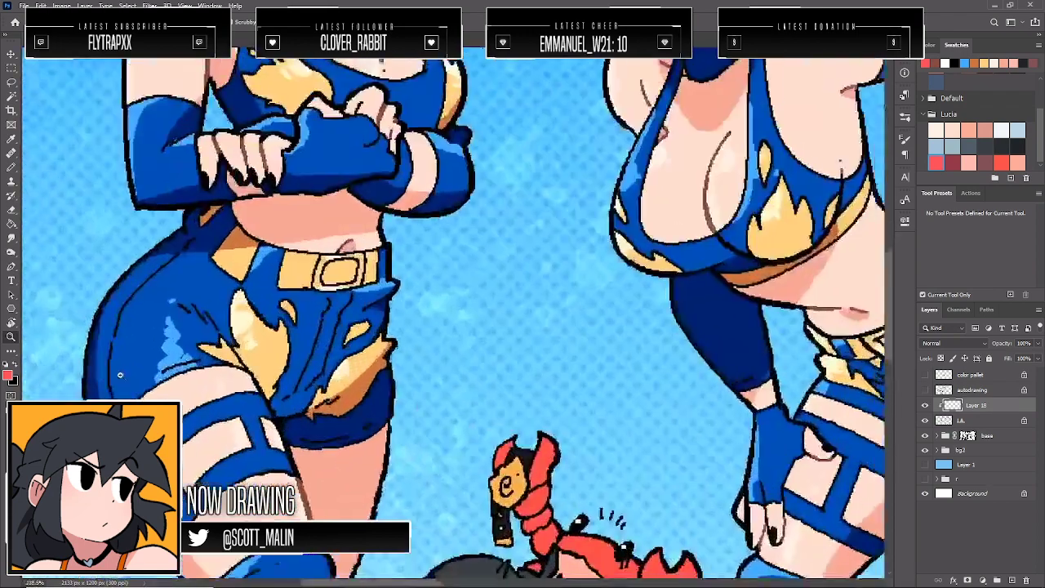
scroll(119, 375, up, 1)
key(b)
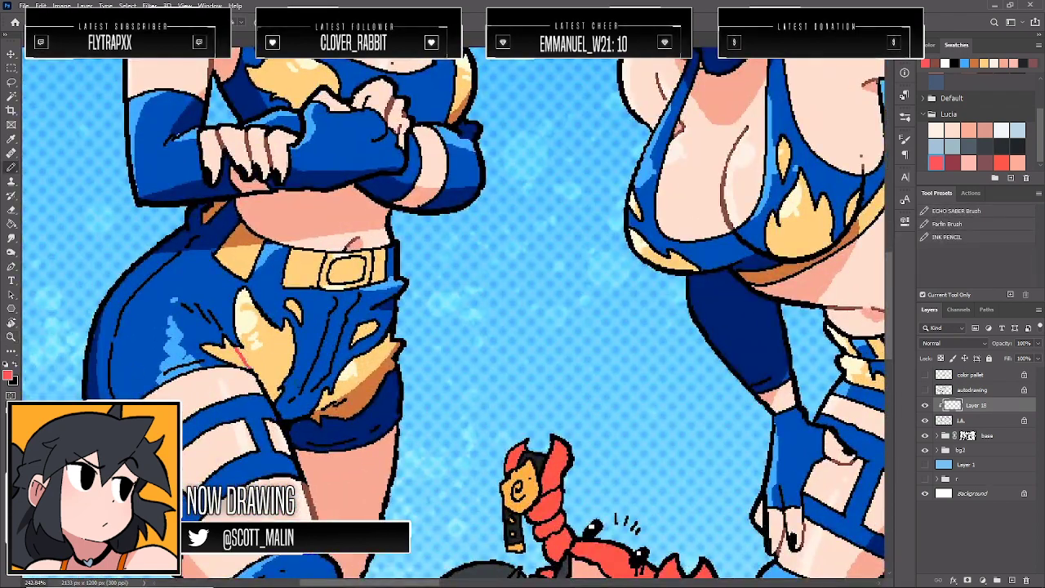
drag(325, 407, 349, 398)
scroll(351, 396, up, 2)
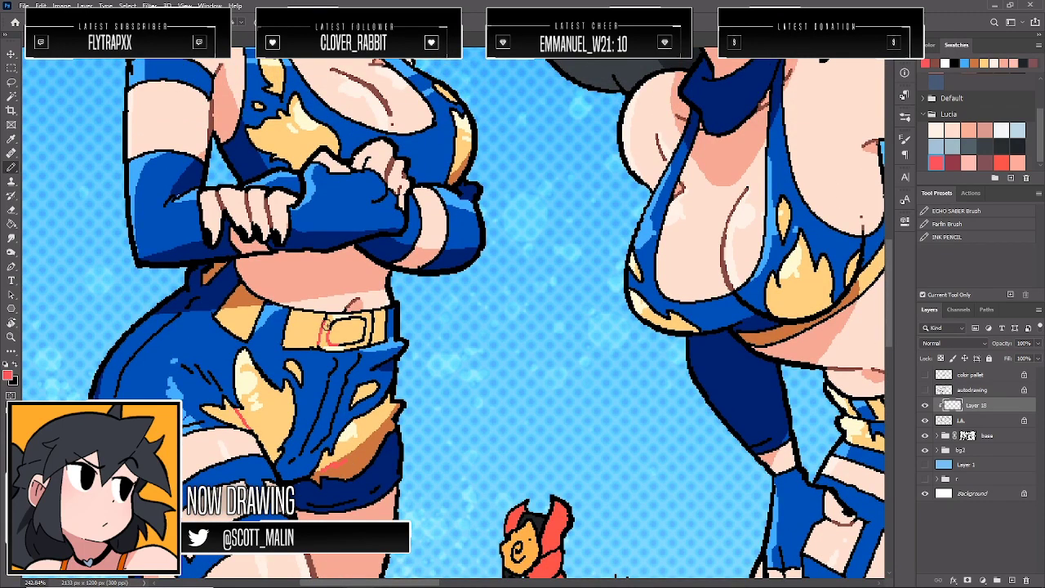
drag(325, 325, 359, 324)
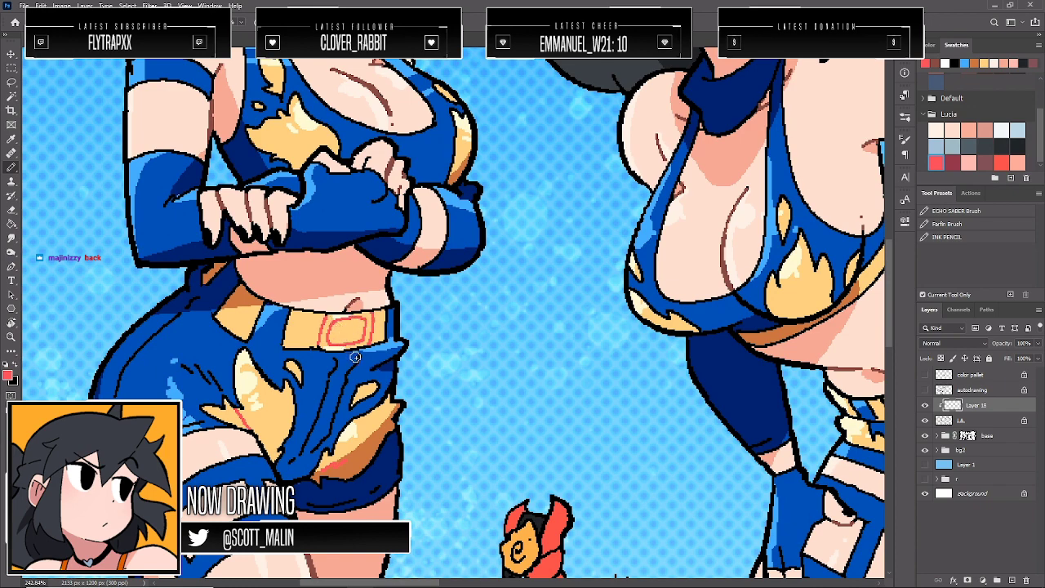
Recolour the leaning pose's belt buckle lines and the lower flame edge of her top in coral red
scroll(355, 356, up, 4)
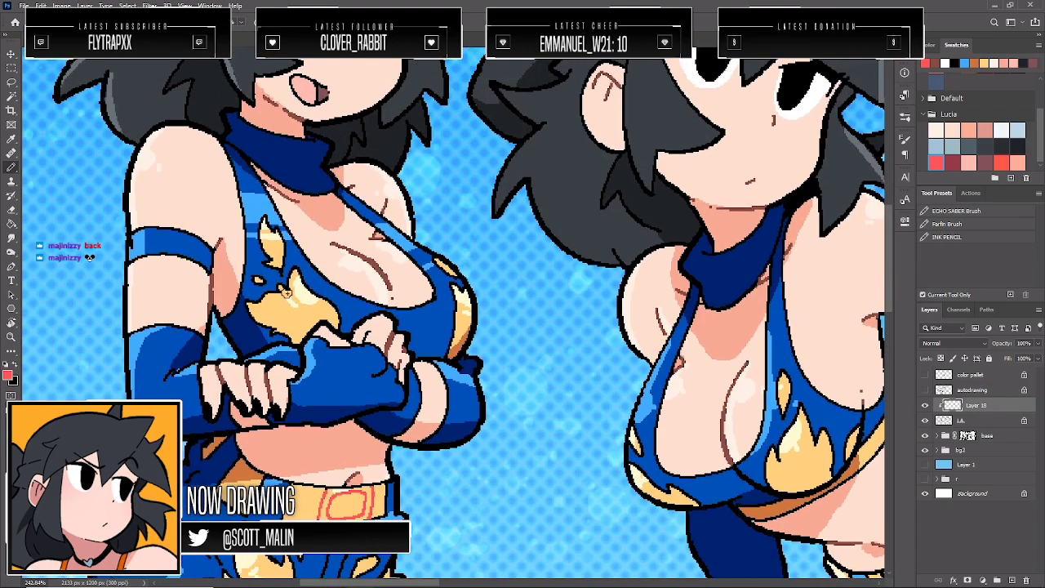
click(11, 336)
drag(360, 315, 326, 319)
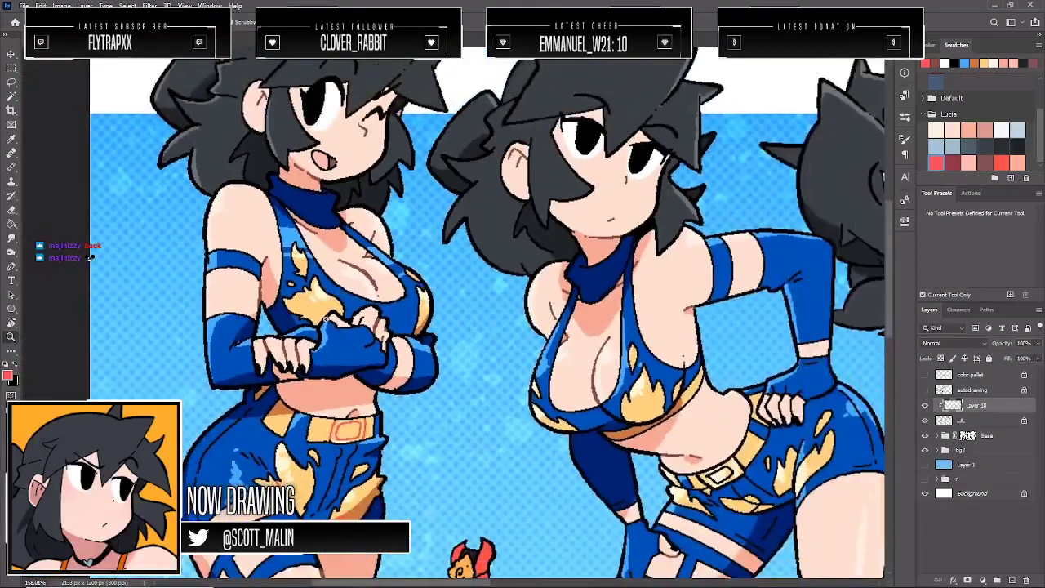
scroll(331, 387, down, 4)
scroll(279, 347, down, 3)
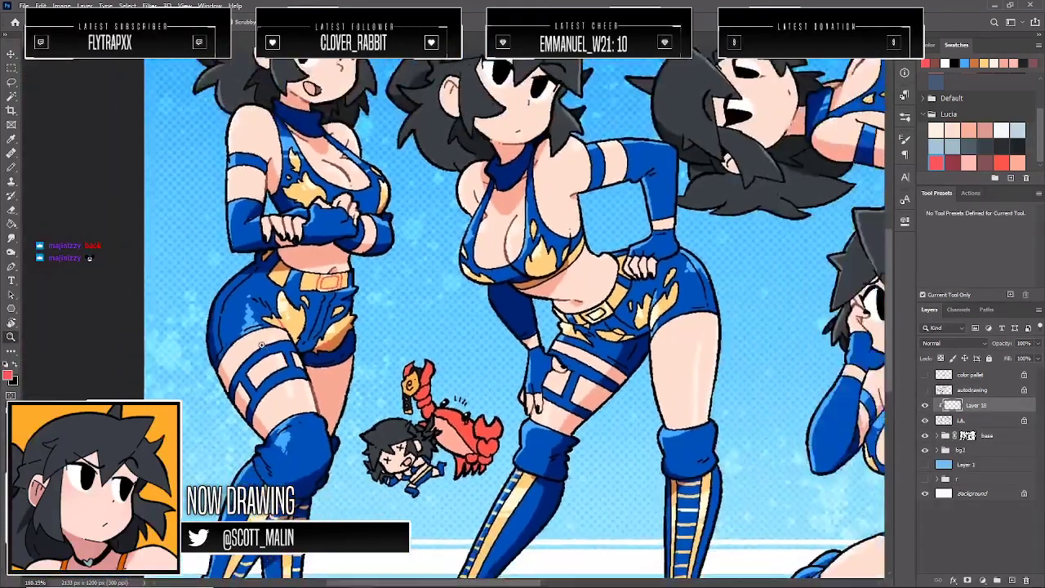
scroll(613, 291, up, 4)
drag(614, 291, 645, 291)
key(b)
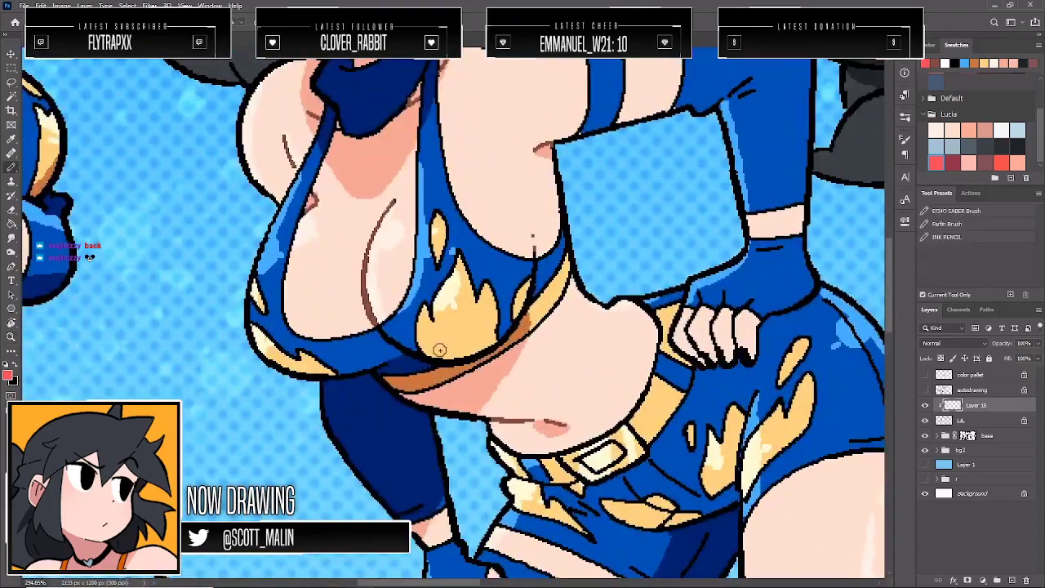
mouse_move(449, 359)
mouse_down()
mouse_move(489, 352)
mouse_move(450, 355)
mouse_move(481, 355)
mouse_move(520, 309)
mouse_move(527, 315)
mouse_up()
key(ctrl+z)
mouse_move(554, 461)
mouse_down()
mouse_move(584, 470)
mouse_move(626, 445)
mouse_move(604, 463)
mouse_move(624, 435)
mouse_move(637, 446)
mouse_move(631, 429)
mouse_up()
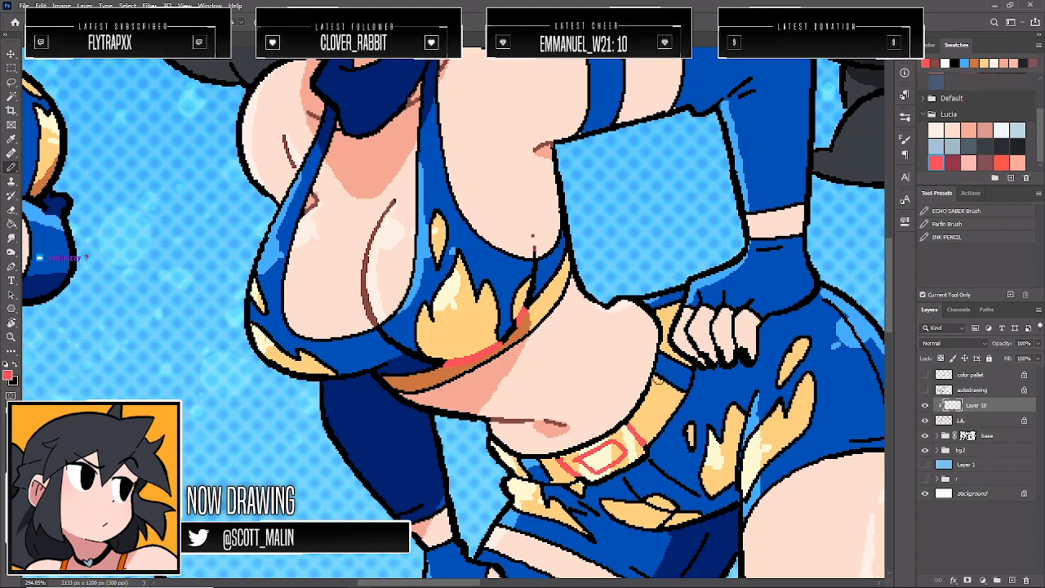
Examine the leaning pose's belt, shorts and boots for further inner lines to recolour
key(z)
drag(284, 312, 256, 309)
drag(429, 420, 475, 374)
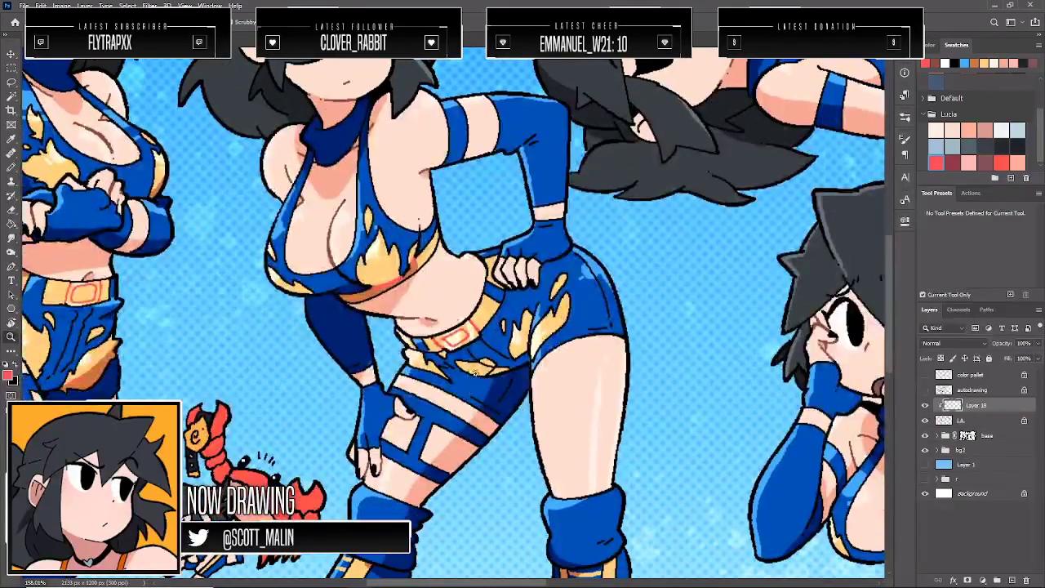
drag(404, 271, 440, 309)
drag(618, 485, 621, 433)
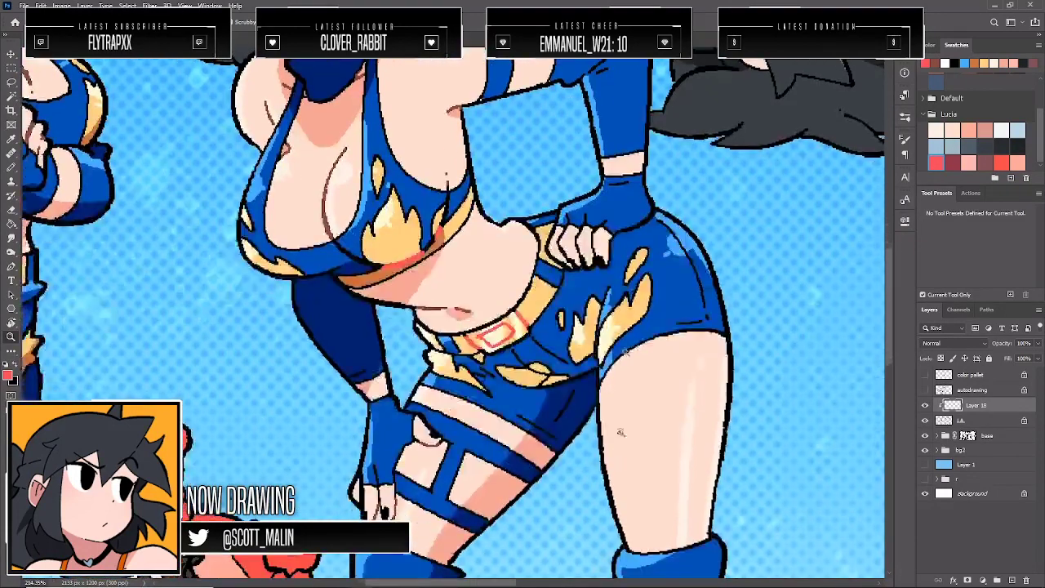
drag(628, 353, 636, 371)
key(b)
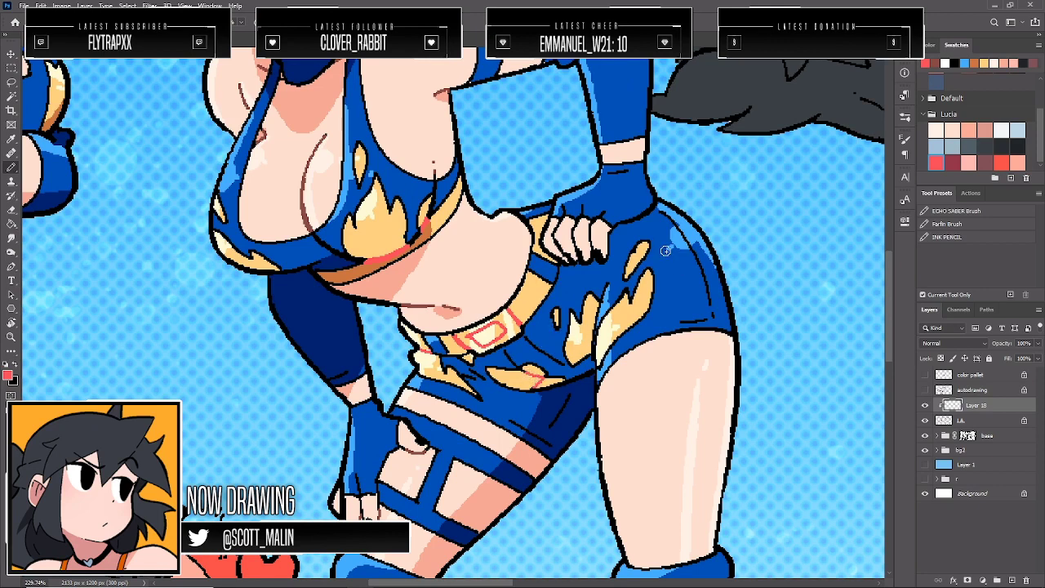
scroll(666, 251, down, 10)
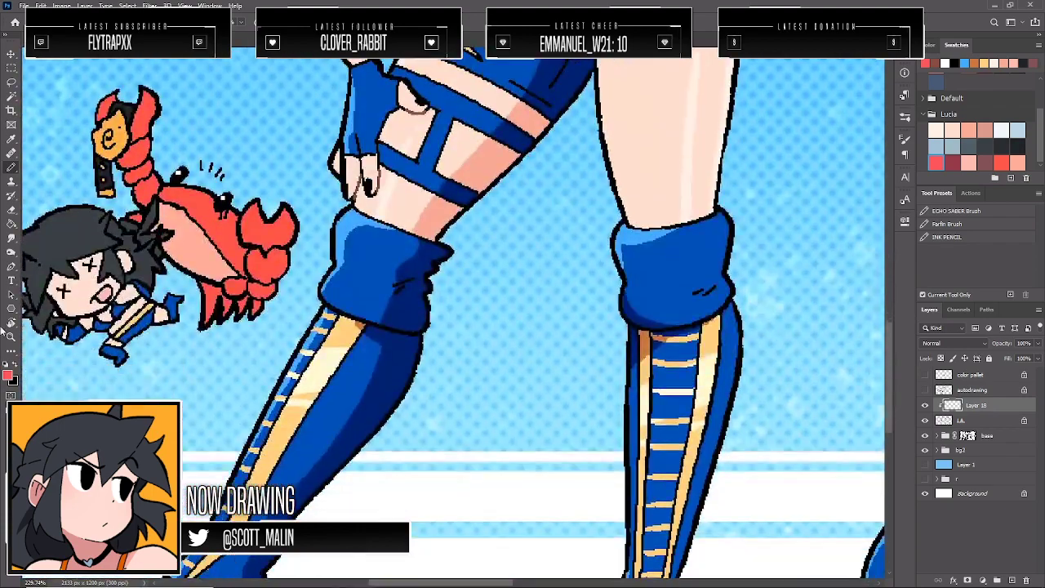
Recolour the reclining pose's belt buckle lines in coral red
click(11, 337)
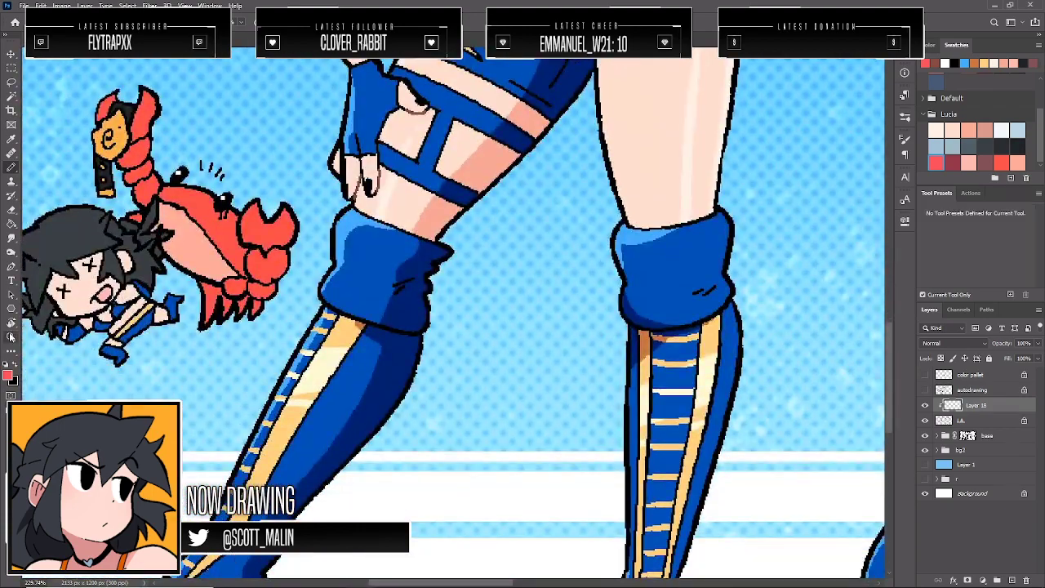
drag(406, 258, 320, 260)
scroll(434, 273, up, 2)
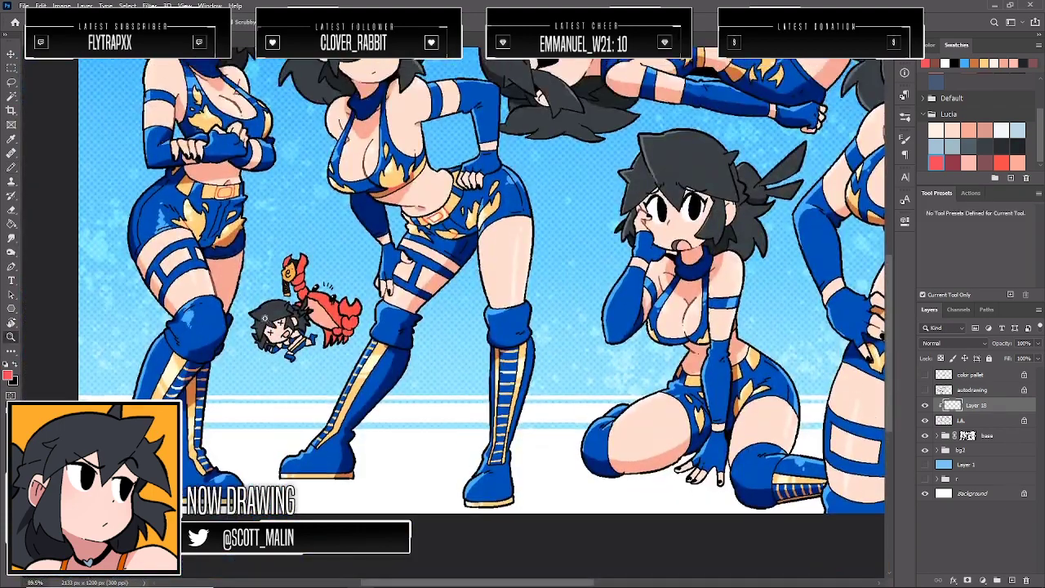
drag(261, 314, 194, 320)
drag(227, 372, 224, 323)
drag(498, 218, 594, 284)
scroll(495, 311, down, 2)
key(b)
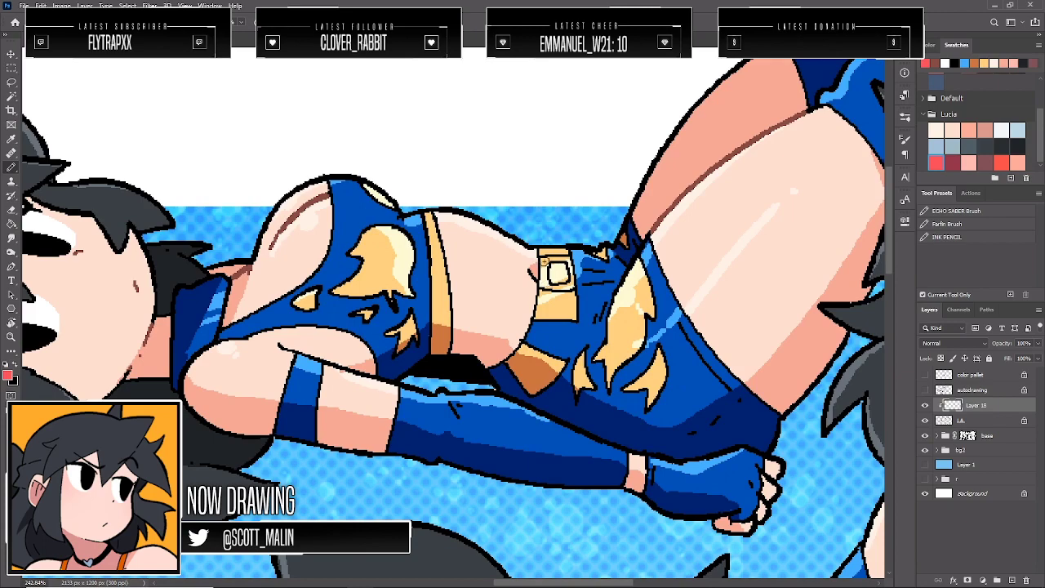
mouse_move(555, 271)
mouse_down()
mouse_move(549, 287)
mouse_move(564, 285)
mouse_move(566, 263)
mouse_move(552, 257)
mouse_move(547, 277)
mouse_move(558, 288)
mouse_up()
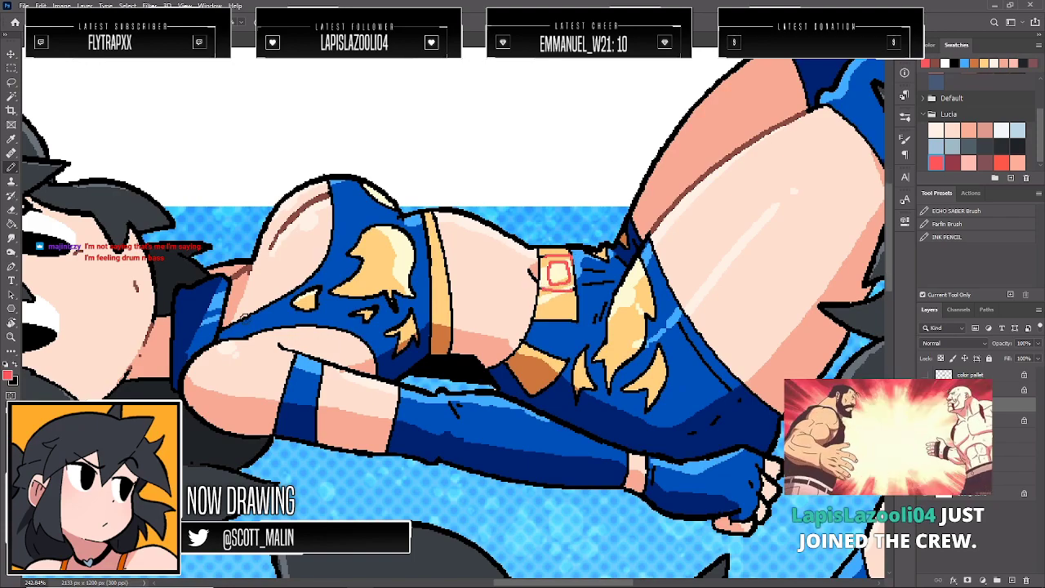
Examine the seated pose's top, belt and shorts for inner lines that need recolouring
scroll(558, 287, down, 3)
click(11, 337)
drag(299, 314, 204, 317)
scroll(356, 321, down, 4)
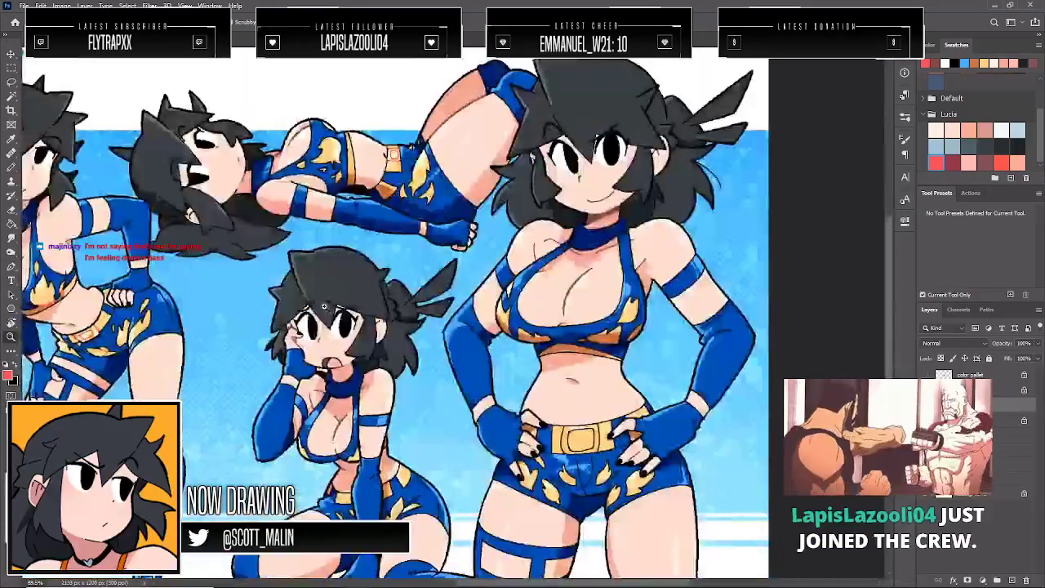
scroll(356, 321, down, 2)
drag(388, 389, 445, 389)
scroll(387, 391, down, 2)
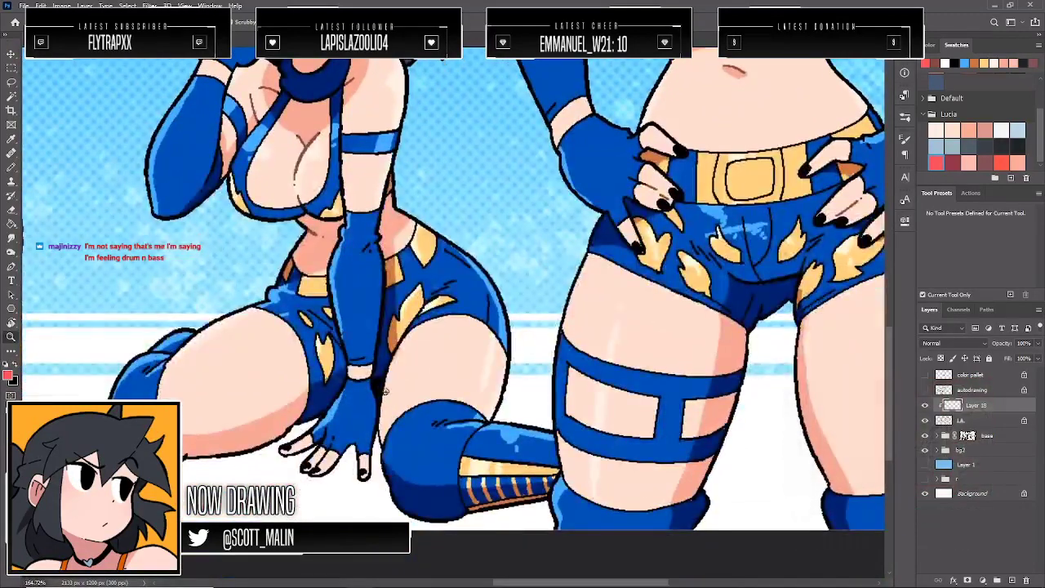
key(b)
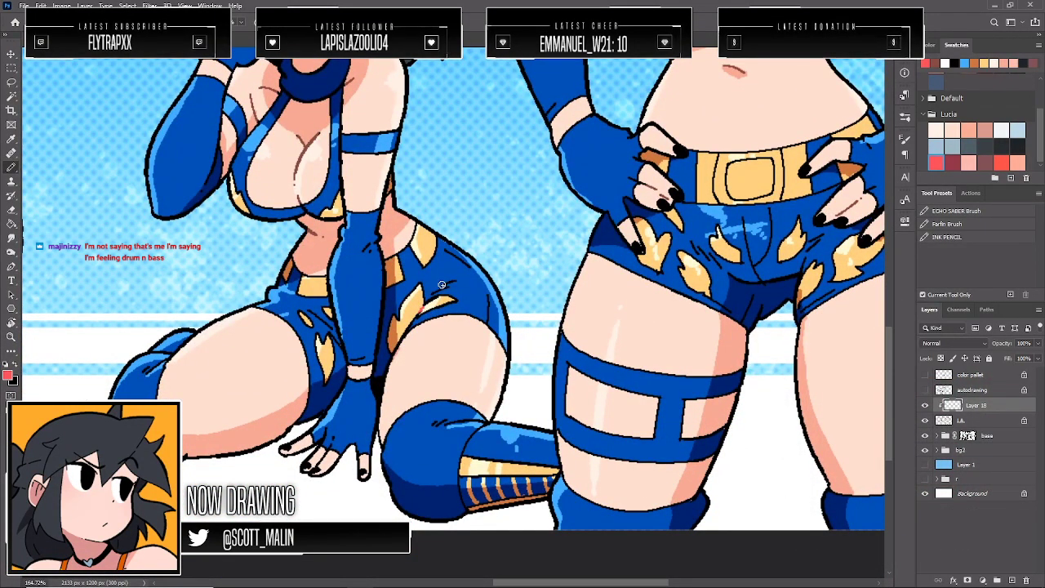
scroll(436, 279, up, 3)
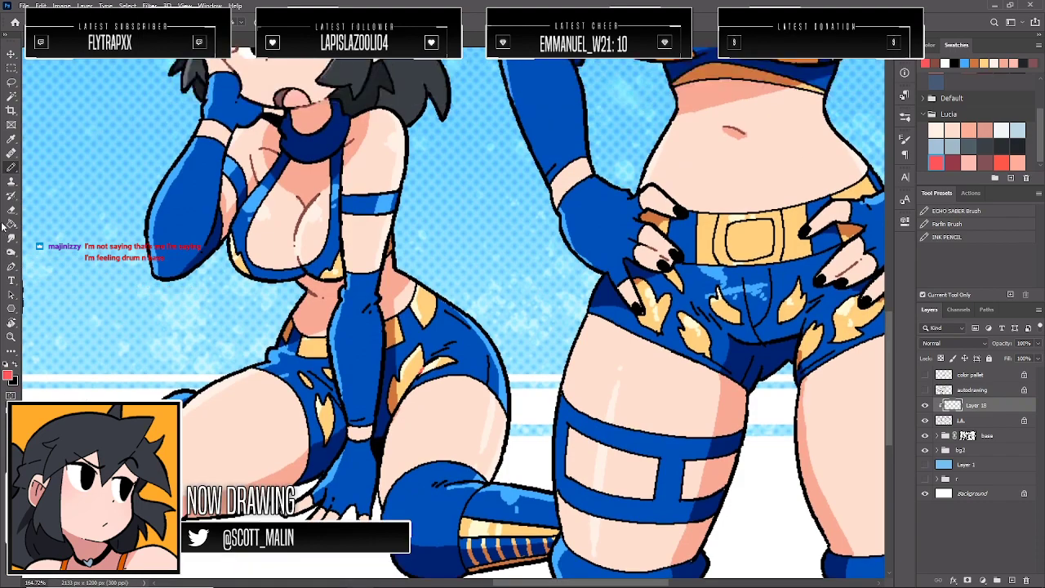
Recolour the inner and outer belt buckle lines of the large standing pose in coral red
click(11, 336)
drag(95, 322, 11, 322)
drag(825, 360, 882, 405)
scroll(854, 357, down, 3)
scroll(702, 327, up, 1)
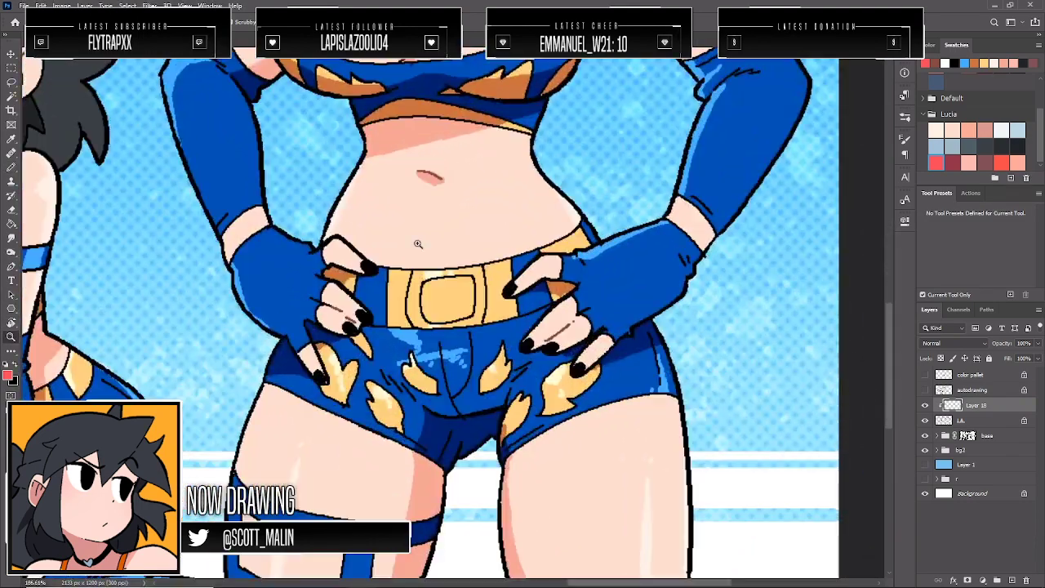
key(b)
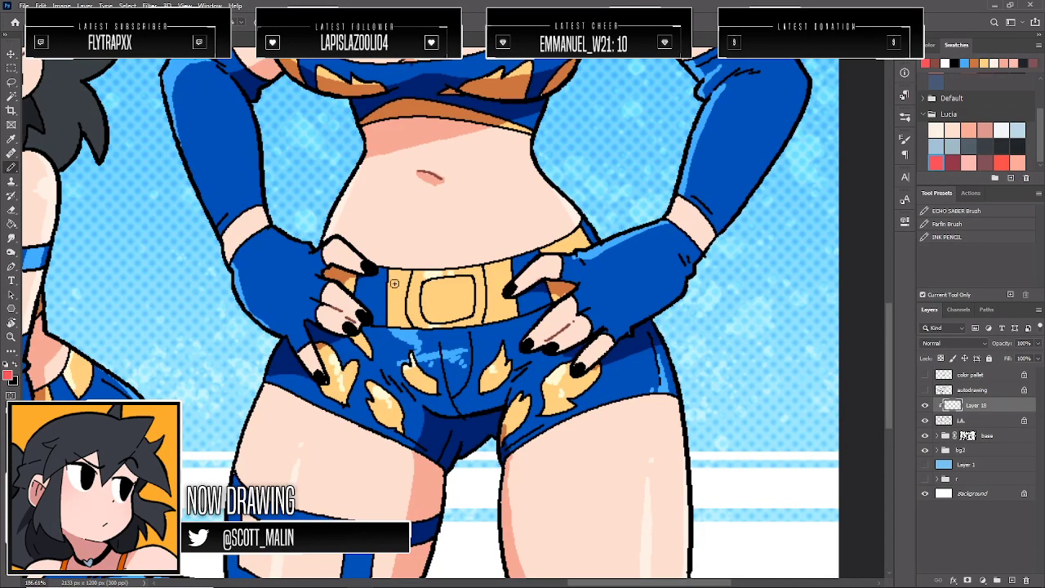
mouse_move(413, 320)
mouse_down()
mouse_move(411, 276)
mouse_move(464, 276)
mouse_move(477, 287)
mouse_move(470, 309)
mouse_move(430, 318)
mouse_move(422, 286)
mouse_up()
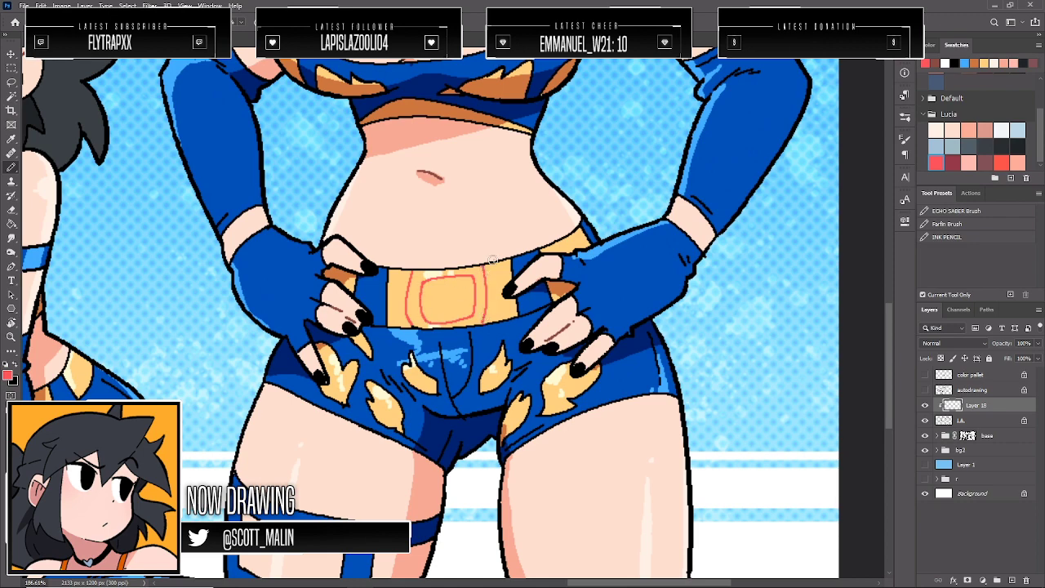
Lock the clipped layer's transparent pixels and fill its coral lines with the orange-brown sampled from the crossed-arms pose's shaded belt
scroll(493, 260, up, 5)
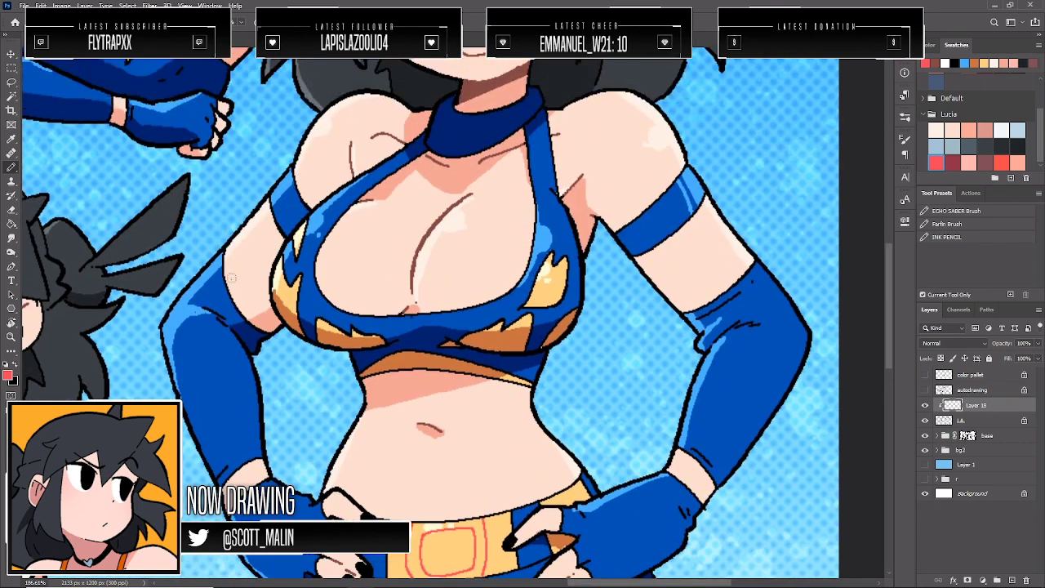
click(11, 336)
drag(460, 262, 427, 258)
drag(551, 272, 342, 305)
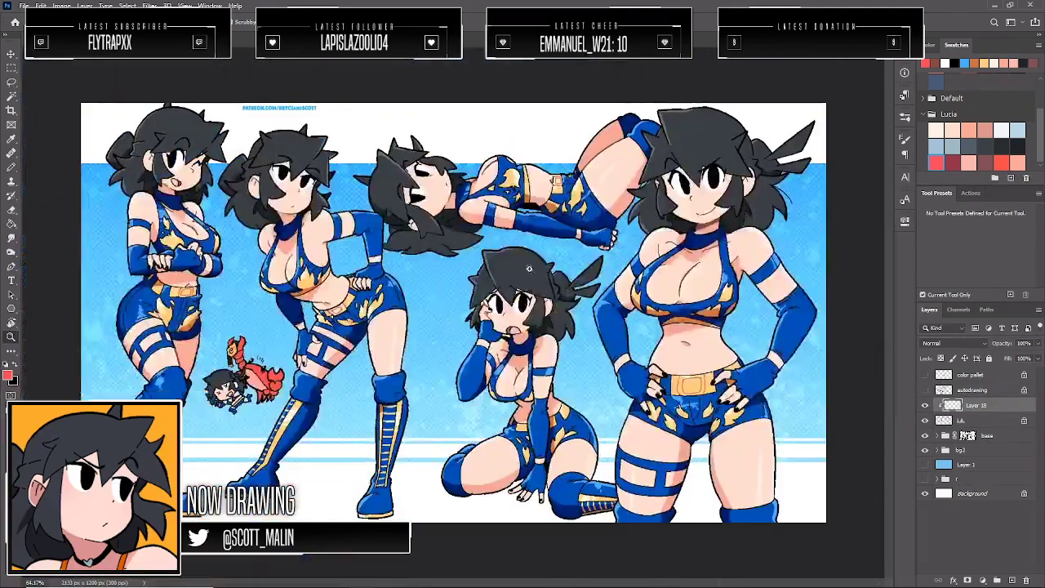
key(ctrl+0)
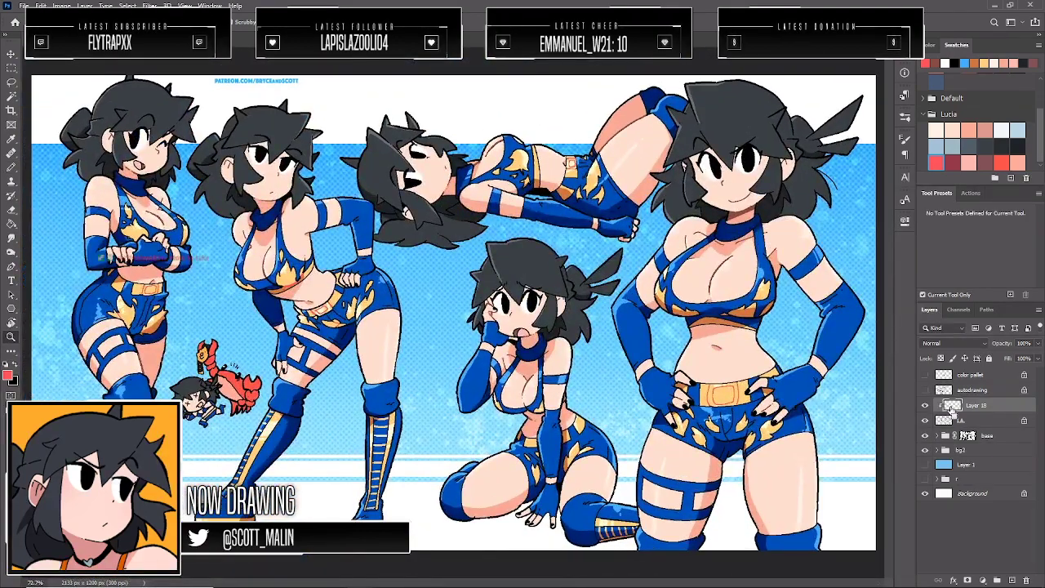
click(939, 359)
drag(125, 280, 243, 296)
key(g)
alt+click(98, 288)
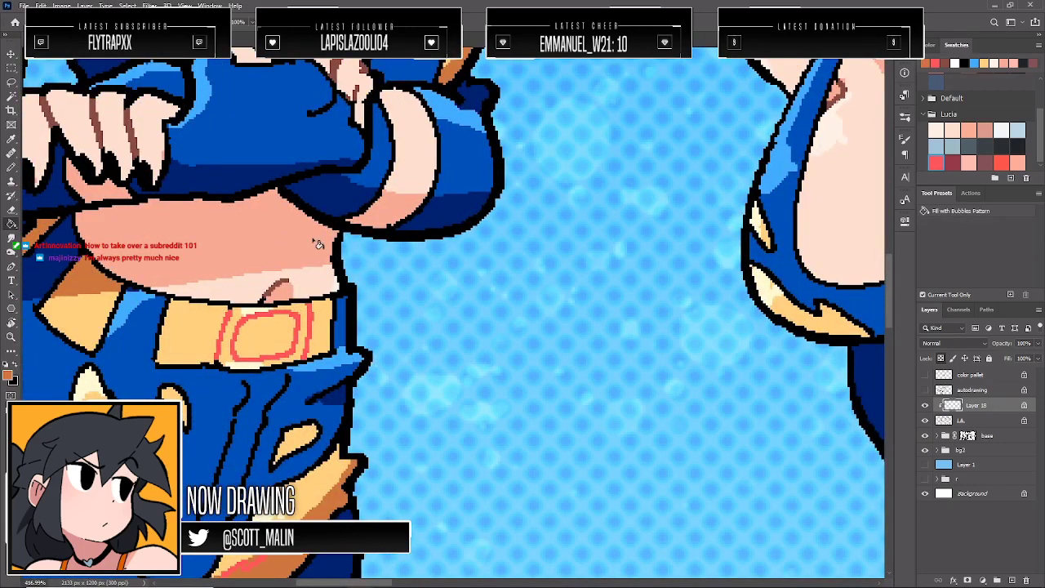
key(shift+F5)
click(590, 158)
Shift the belt and flame lines' colour with Hue/Saturation to hue -9, saturation +18 and lightness -20
key(ctrl+u)
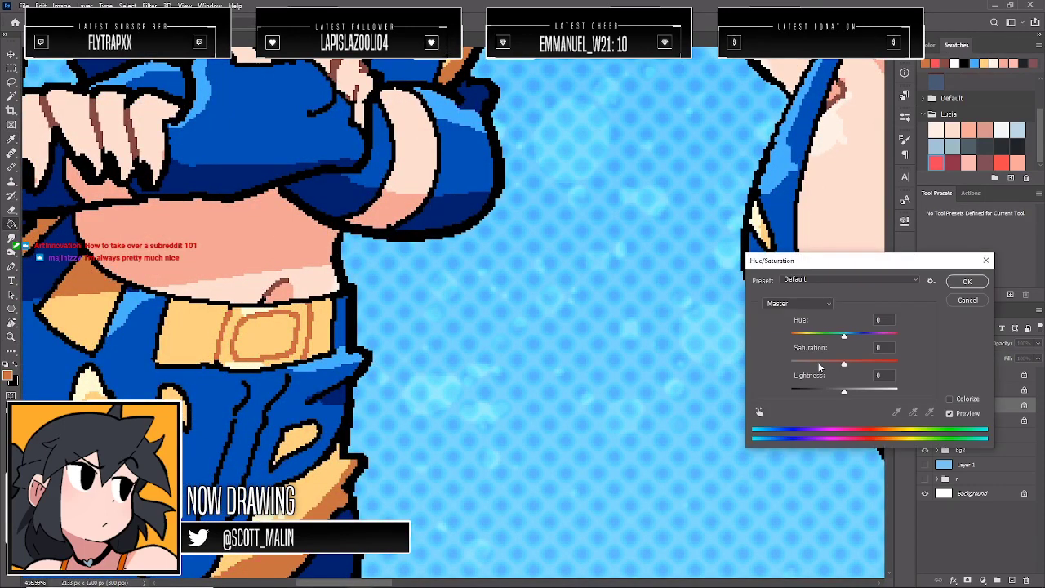
drag(844, 391, 925, 375)
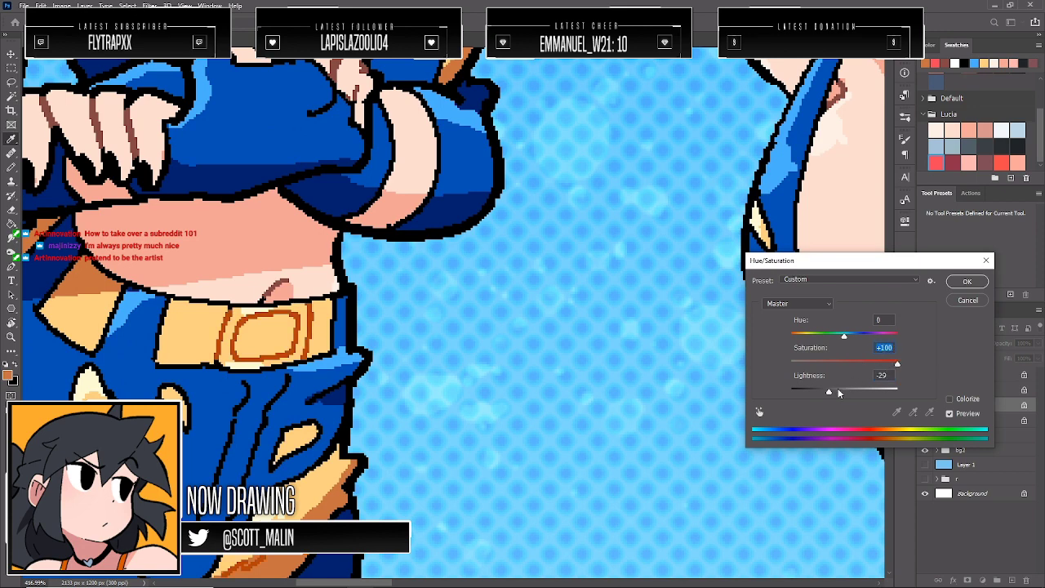
click(837, 392)
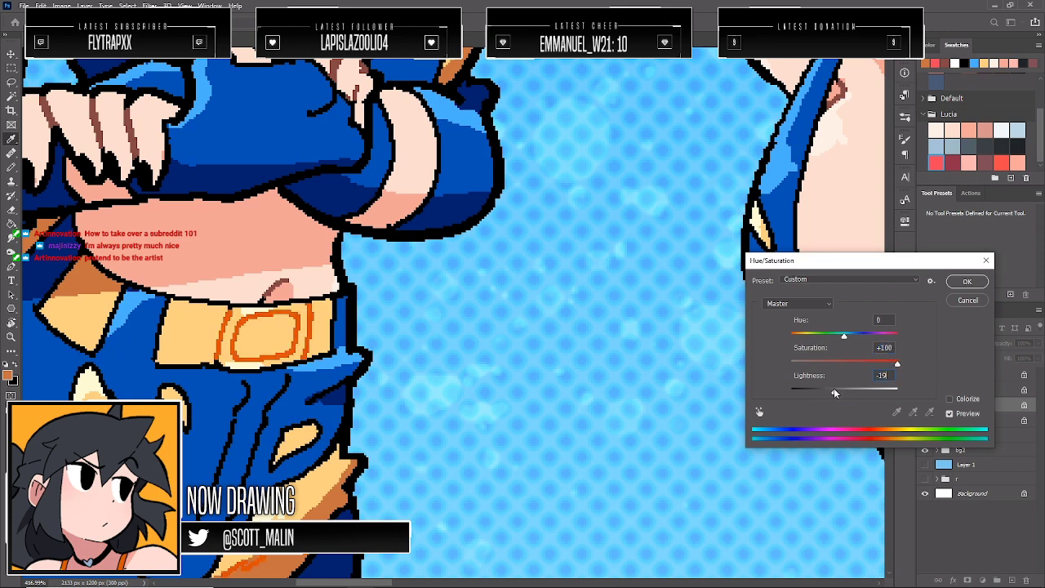
click(842, 336)
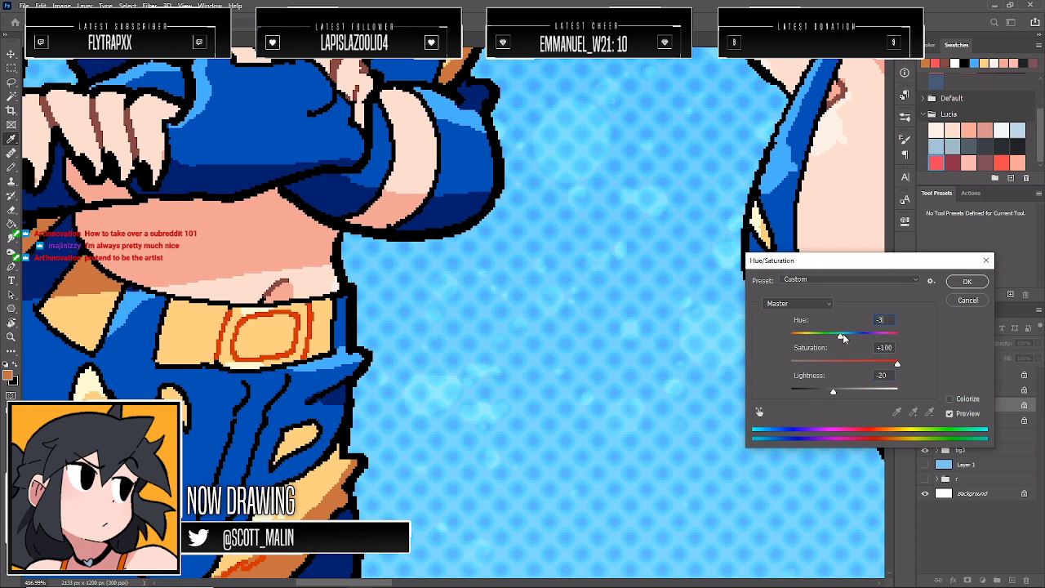
drag(842, 338, 838, 335)
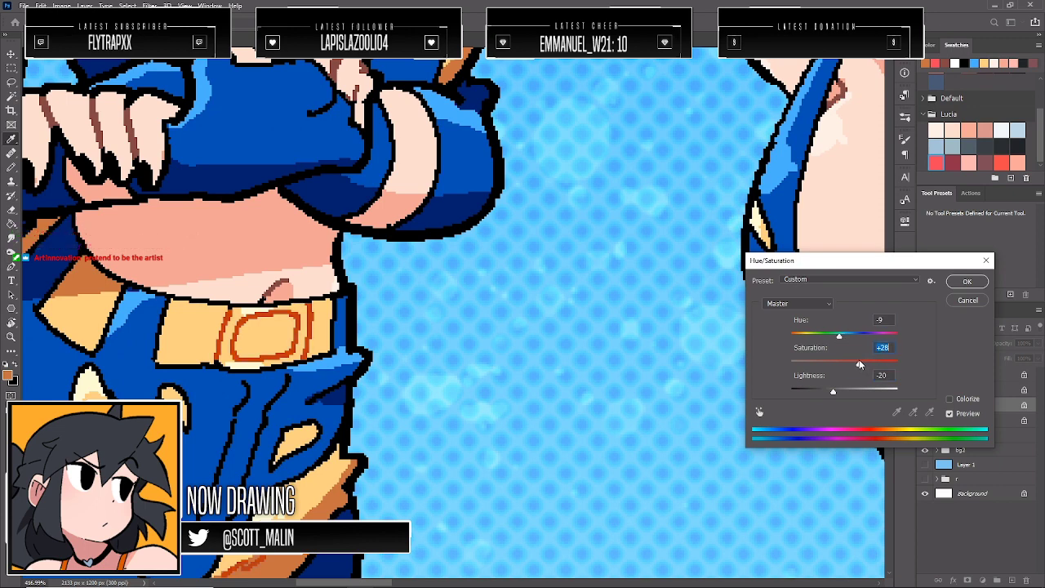
drag(858, 364, 855, 362)
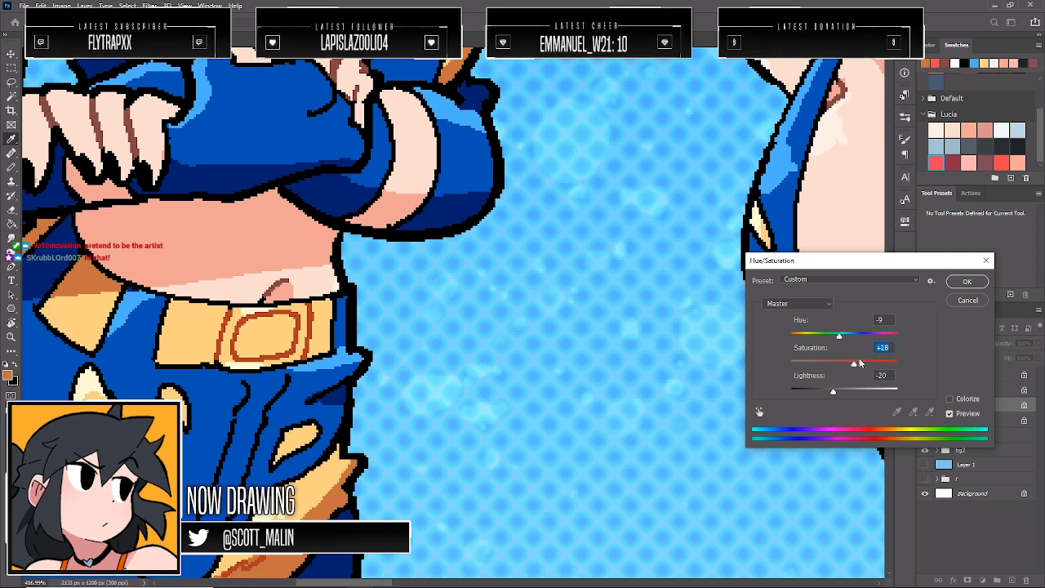
click(955, 284)
Check the recoloured belt and flame lines on the standing poses and merge their clipped layer down into the line-art layer
drag(485, 294, 466, 316)
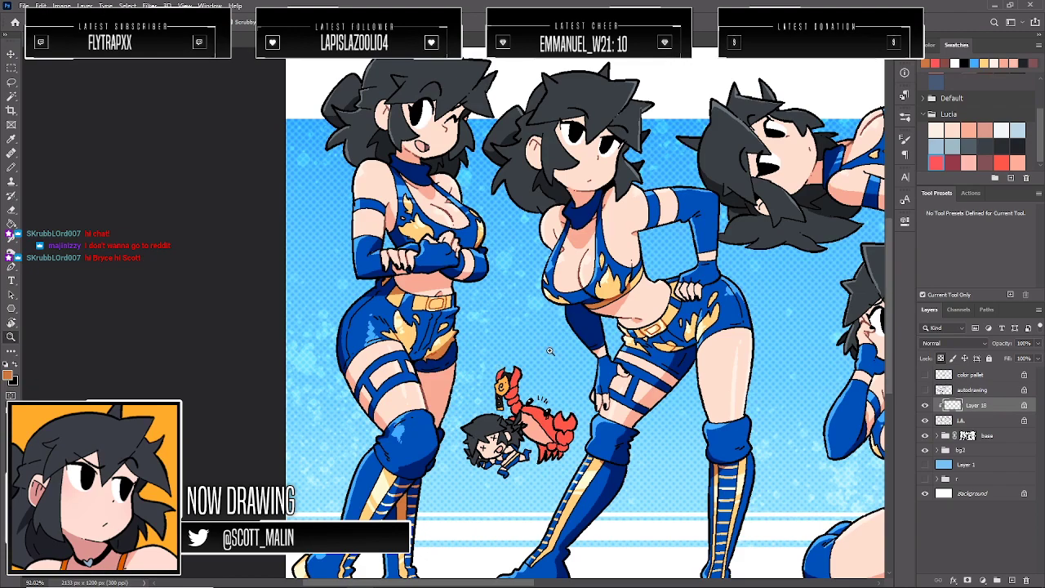
scroll(405, 314, down, 3)
scroll(445, 379, up, 8)
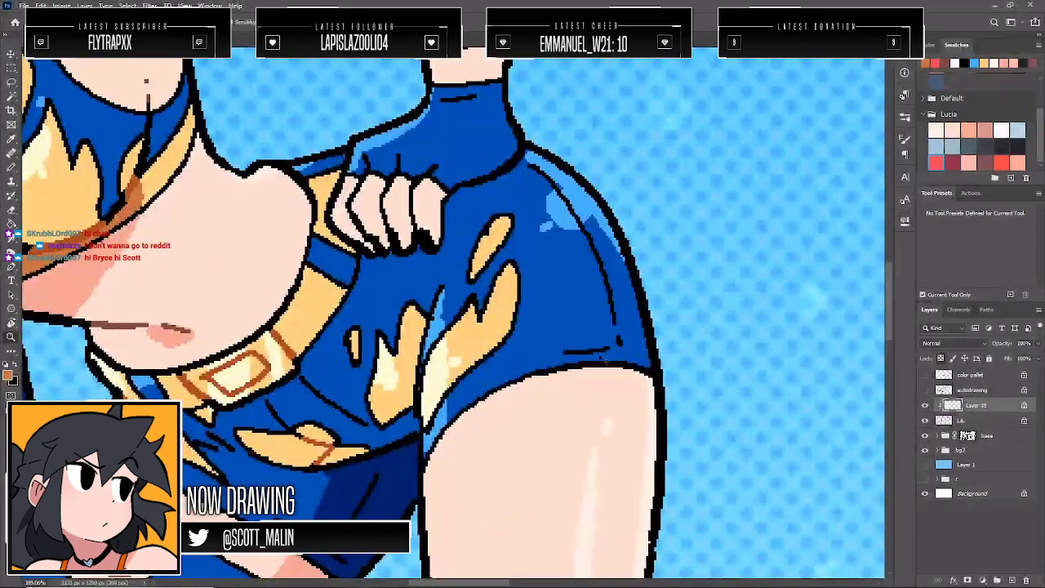
drag(622, 345, 591, 343)
scroll(495, 306, down, 1)
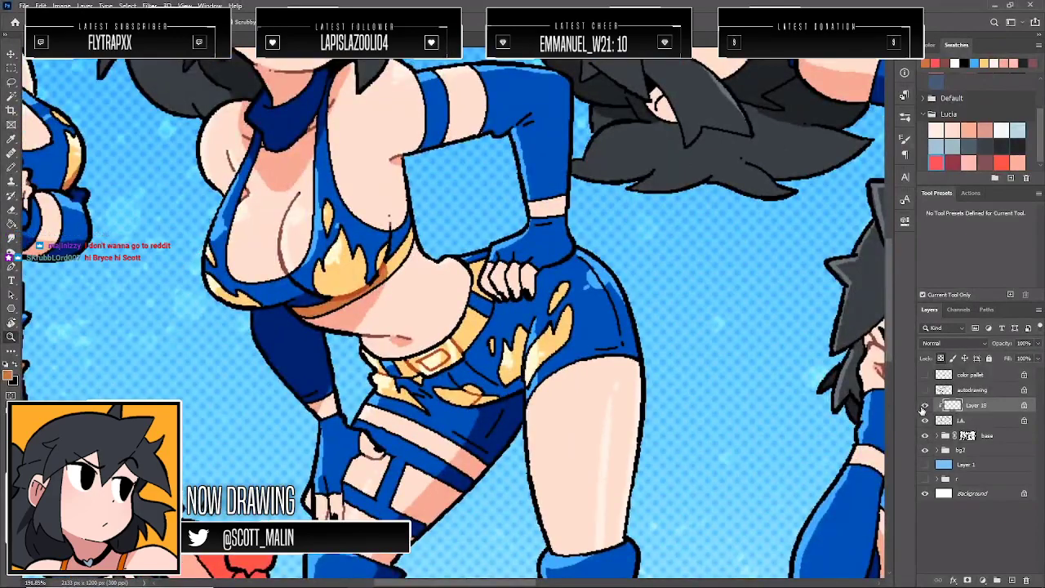
key(ctrl+0)
right_click(939, 426)
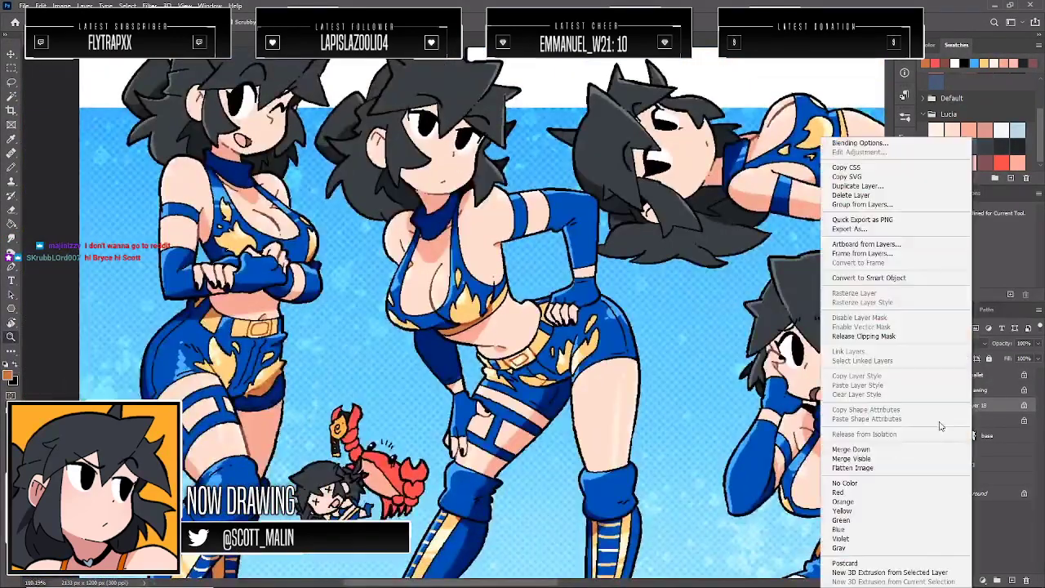
click(898, 450)
scroll(620, 359, down, 3)
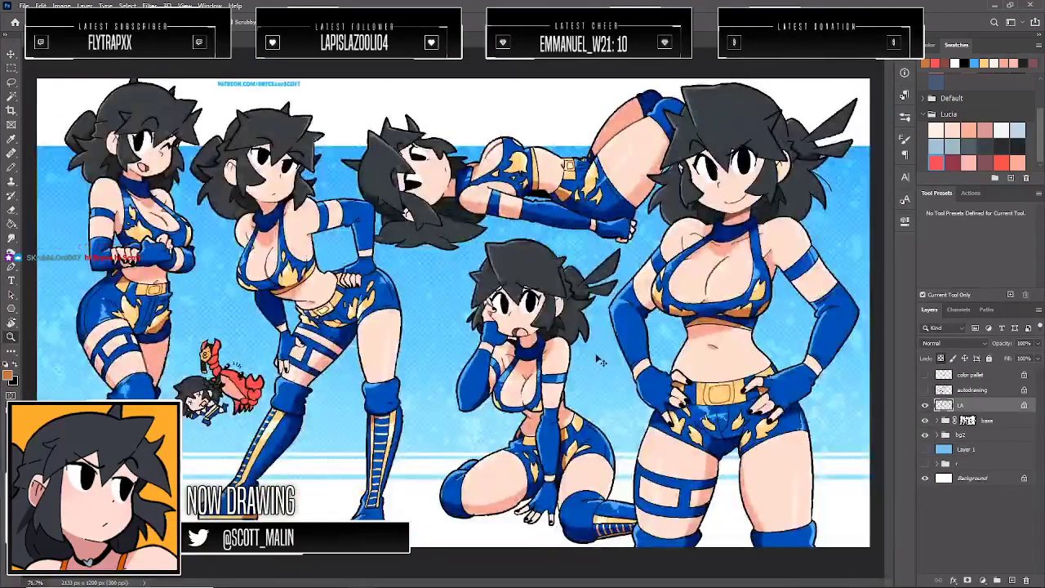
Recolour the reclining pose's remaining black underarm and waist skin lines with the reddish brown sampled from its chest line
drag(481, 168, 552, 262)
drag(552, 159, 550, 279)
key(b)
alt+click(554, 136)
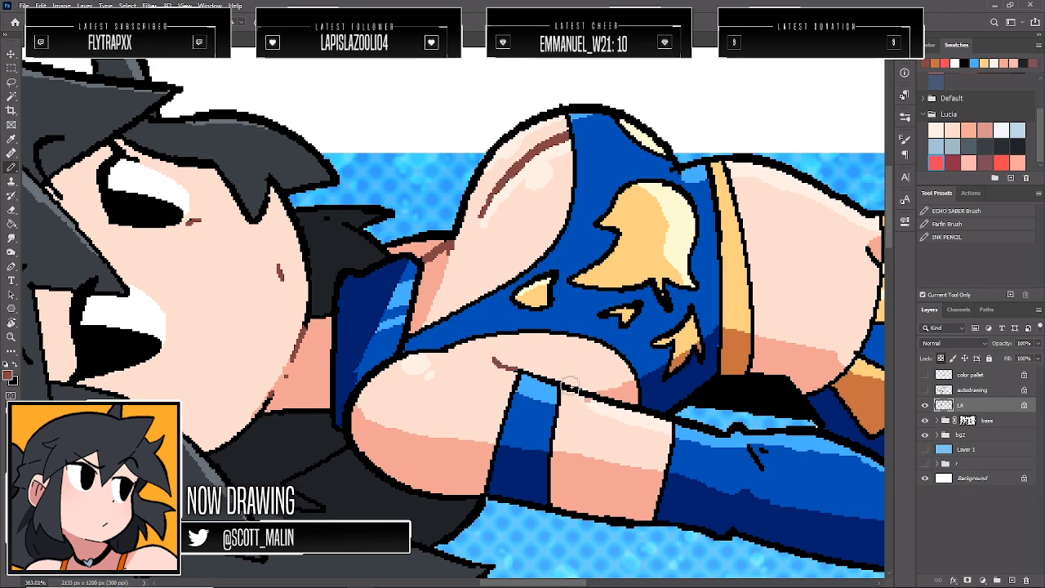
drag(571, 383, 633, 406)
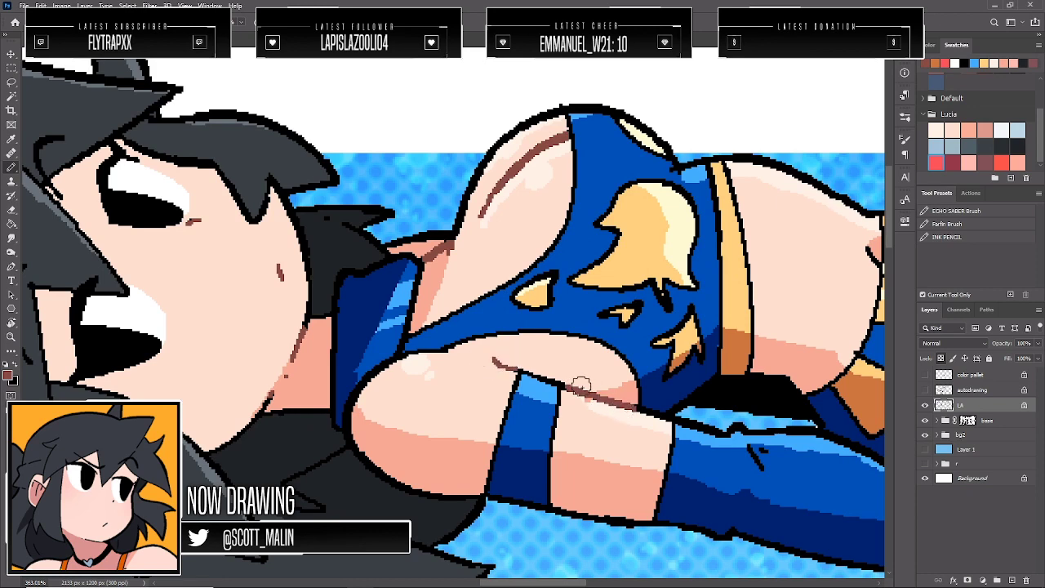
drag(876, 263, 867, 246)
click(11, 337)
key(ctrl+0)
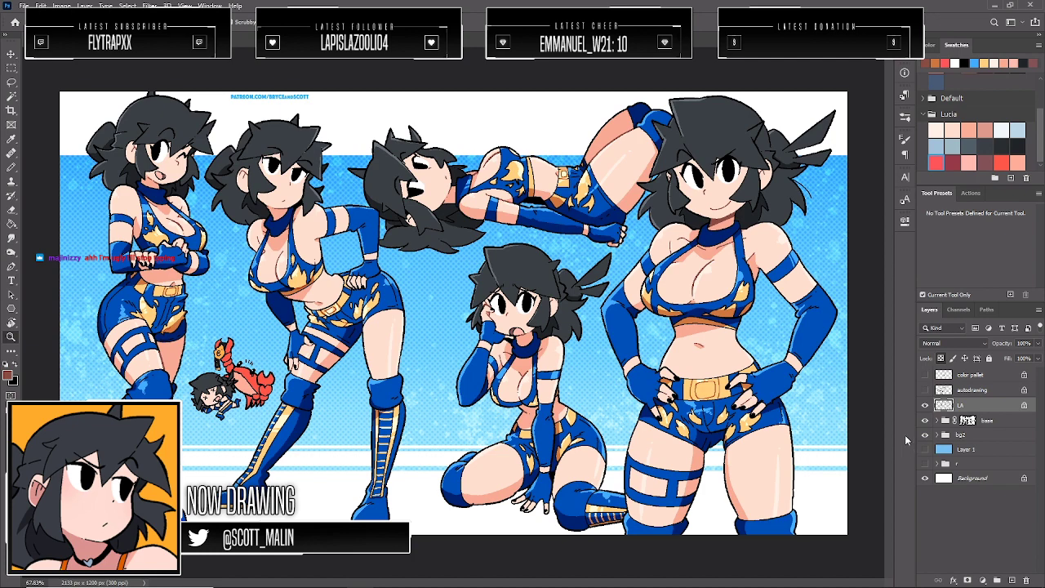
Add a new empty layer clipped to the line-art layer
drag(399, 283, 407, 353)
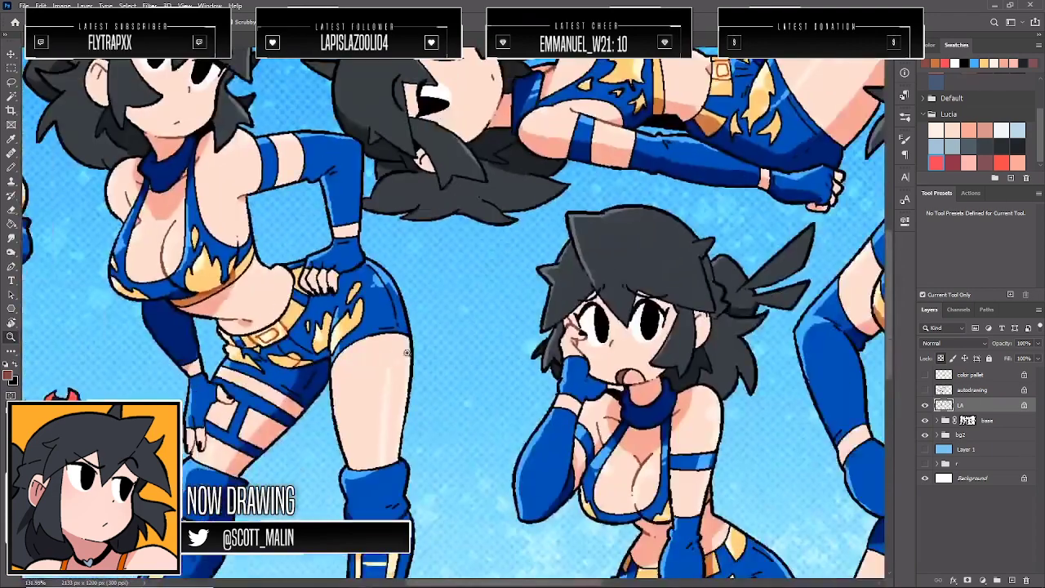
click(1010, 580)
drag(732, 383, 641, 369)
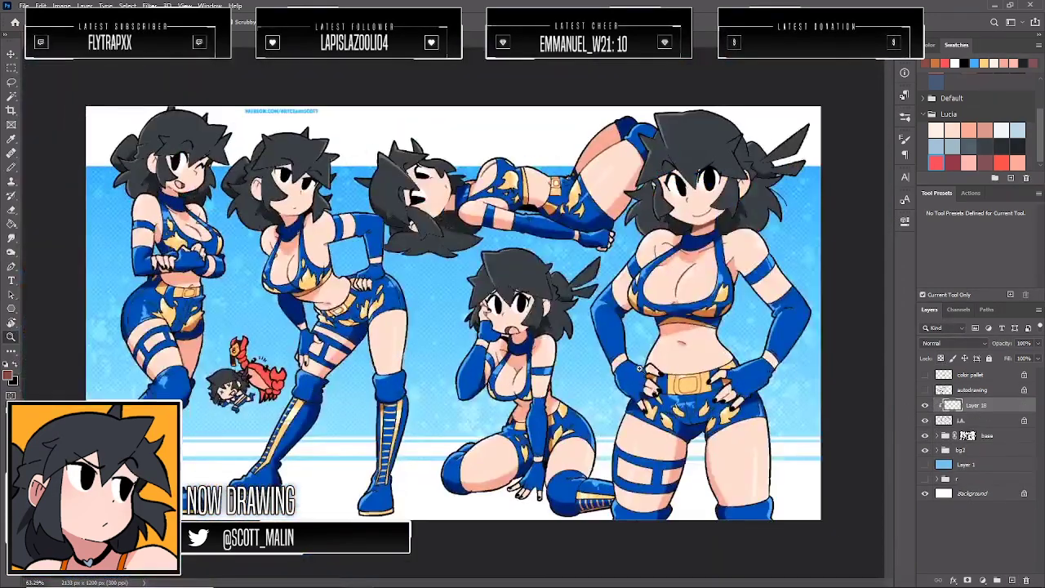
Recolour the inner crease lines of the crossed-arms pose's shorts, knee pads and gloves with the dark navy sampled from the clothing's shadow
drag(146, 358, 209, 454)
scroll(209, 454, down, 2)
key(b)
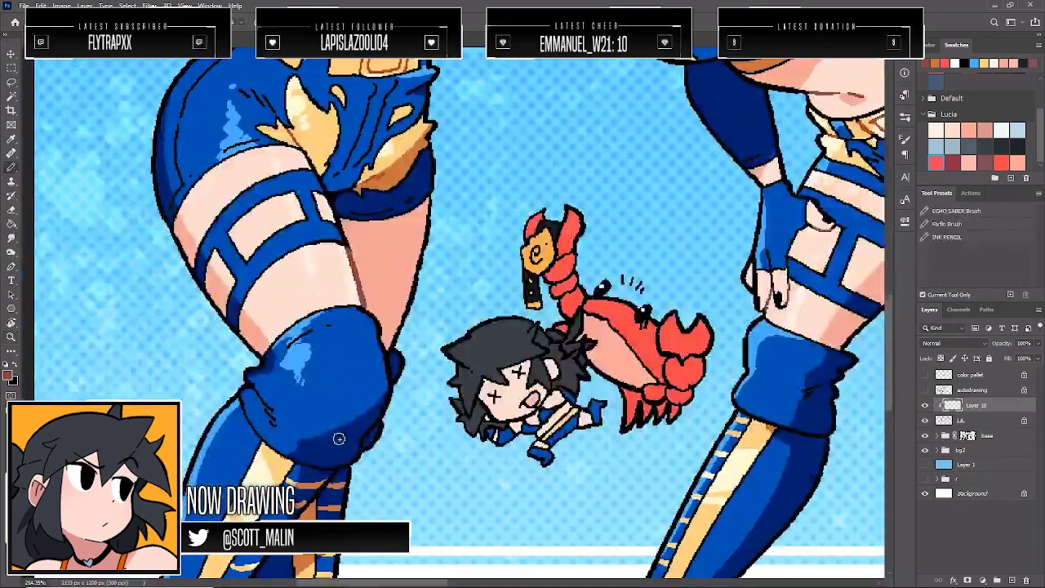
alt+click(209, 427)
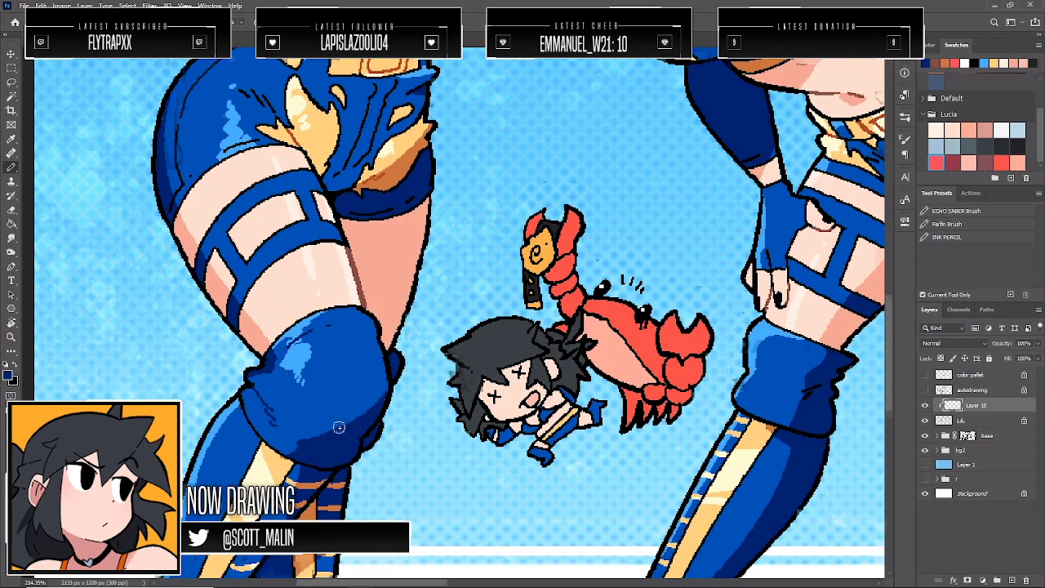
scroll(330, 424, down, 5)
scroll(320, 470, down, 1)
scroll(321, 471, up, 9)
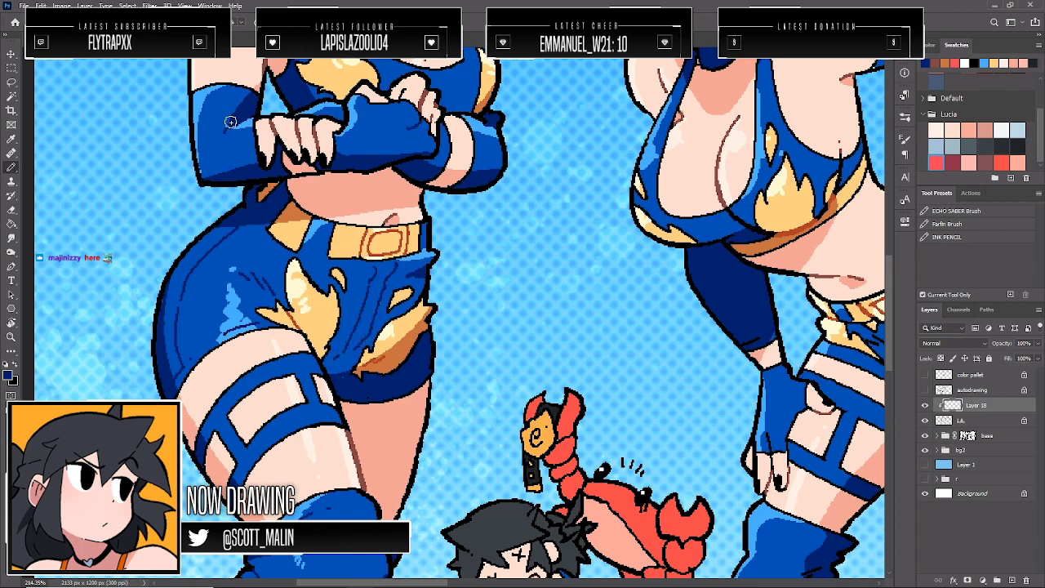
scroll(230, 122, up, 5)
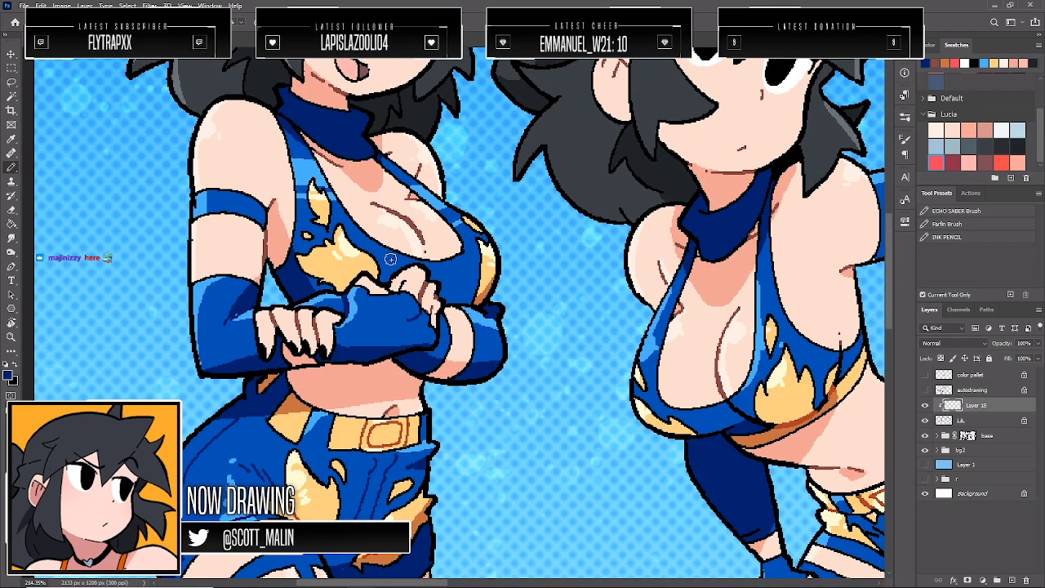
Recolour the inner crease lines of the leaning pose's gloves, shorts and knee pads in dark navy
click(11, 337)
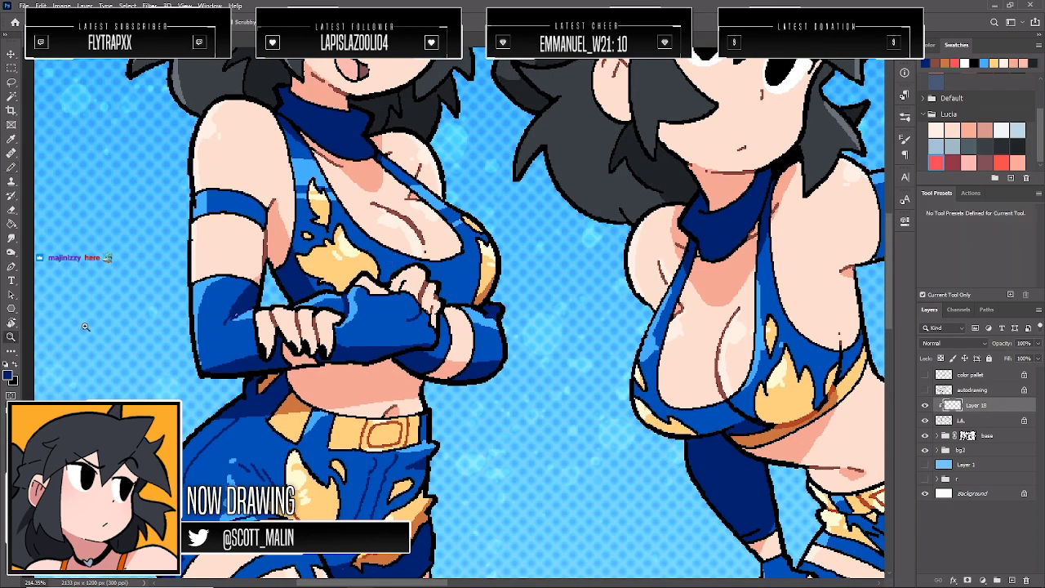
drag(269, 322, 188, 322)
drag(622, 319, 668, 358)
key(b)
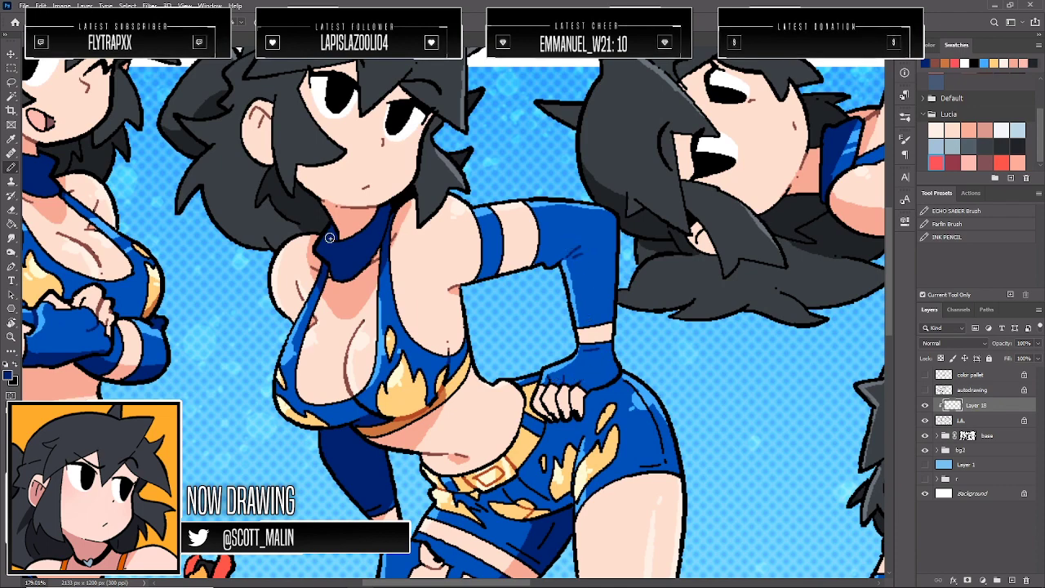
scroll(326, 226, down, 5)
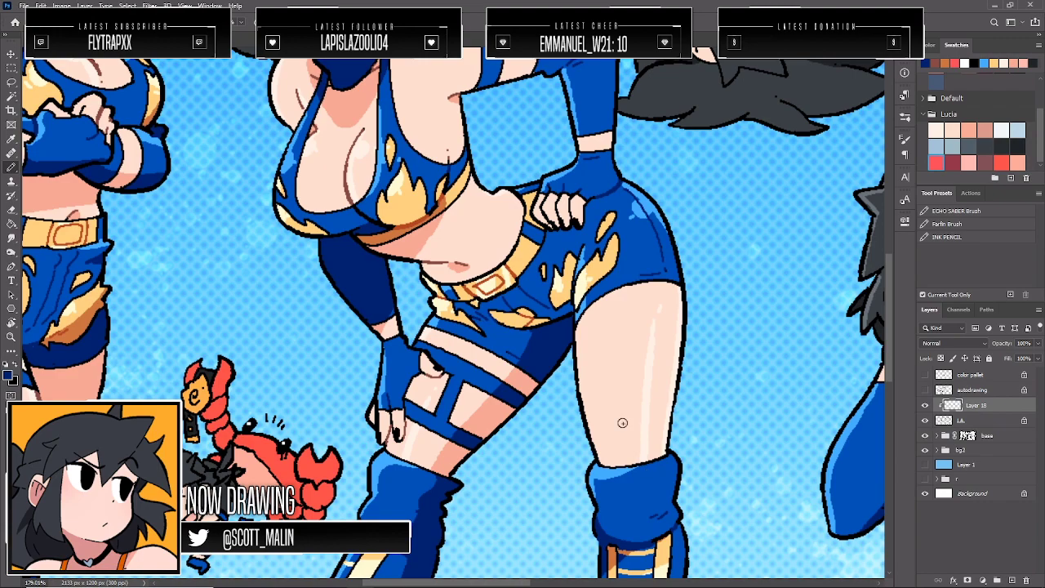
Recolour the inner crease lines of the seated pose's gloves, shorts and knee pads in dark navy
drag(284, 351, 196, 353)
drag(758, 499, 790, 578)
scroll(587, 458, down, 3)
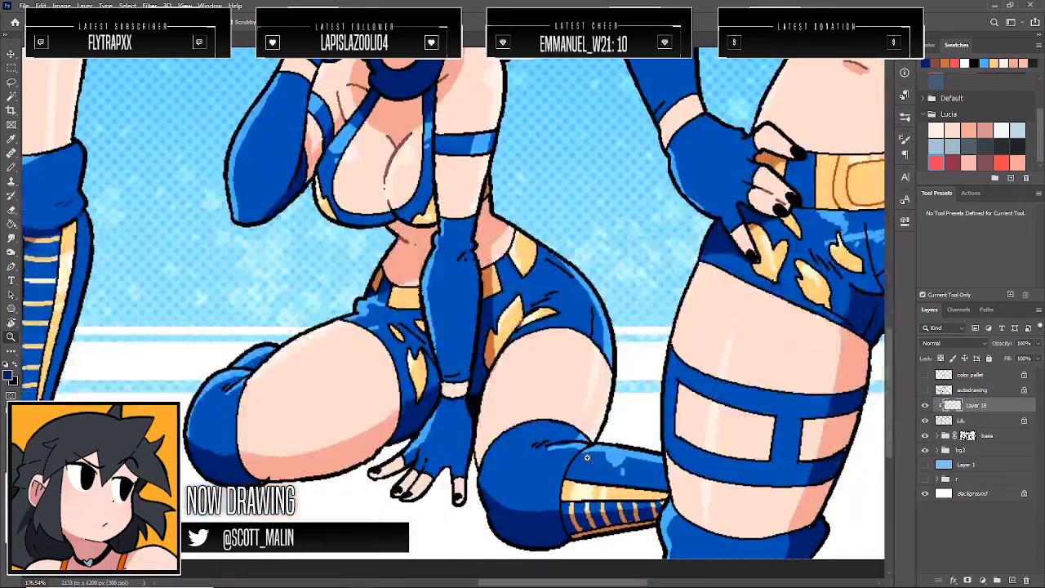
key(b)
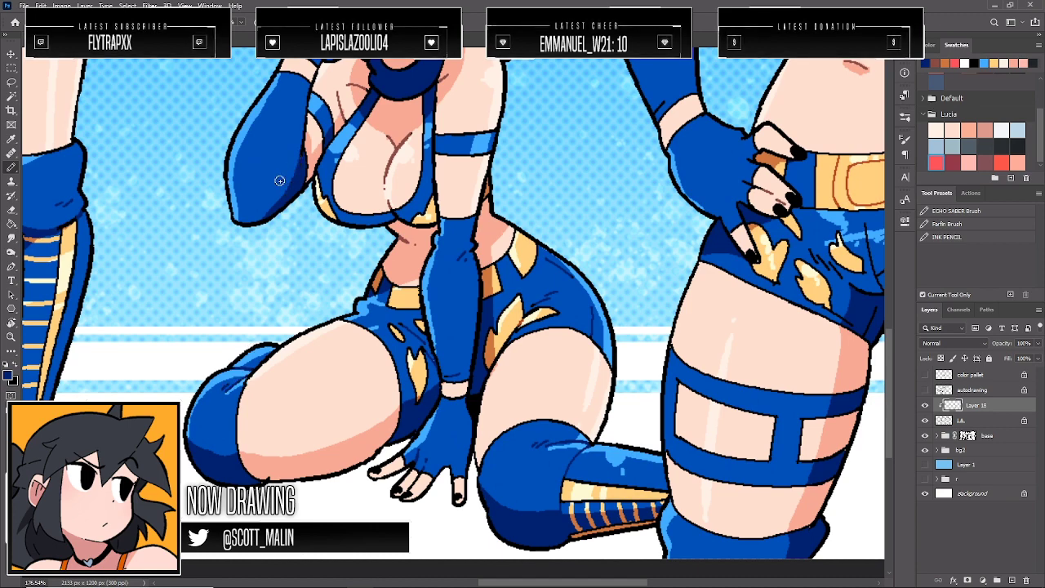
scroll(279, 181, up, 5)
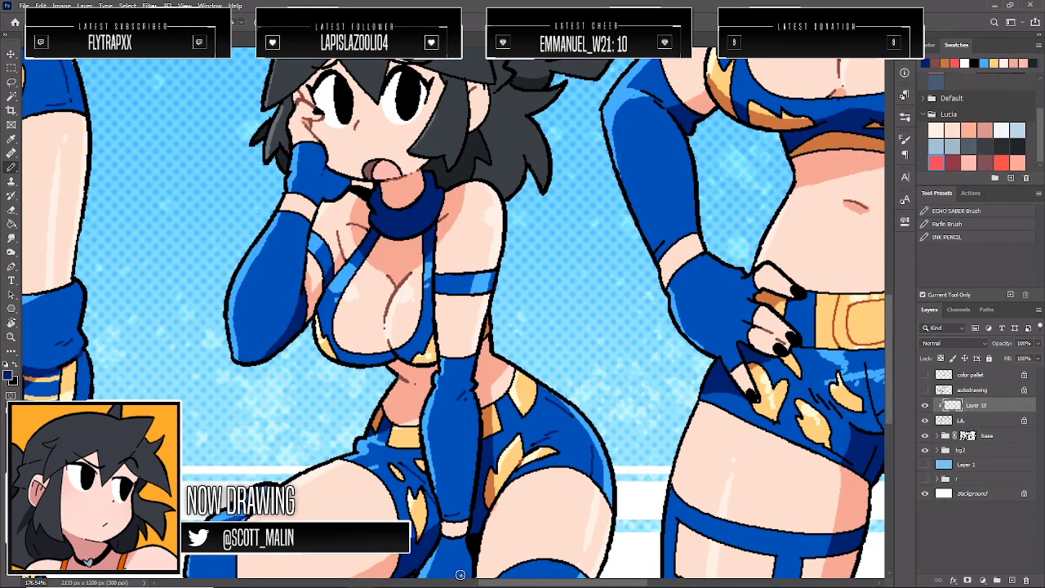
Recolour the inner crease lines of the large standing pose's shorts and gloves in dark navy
mouse_move(462, 582)
mouse_down()
mouse_move(556, 583)
mouse_move(566, 543)
mouse_up()
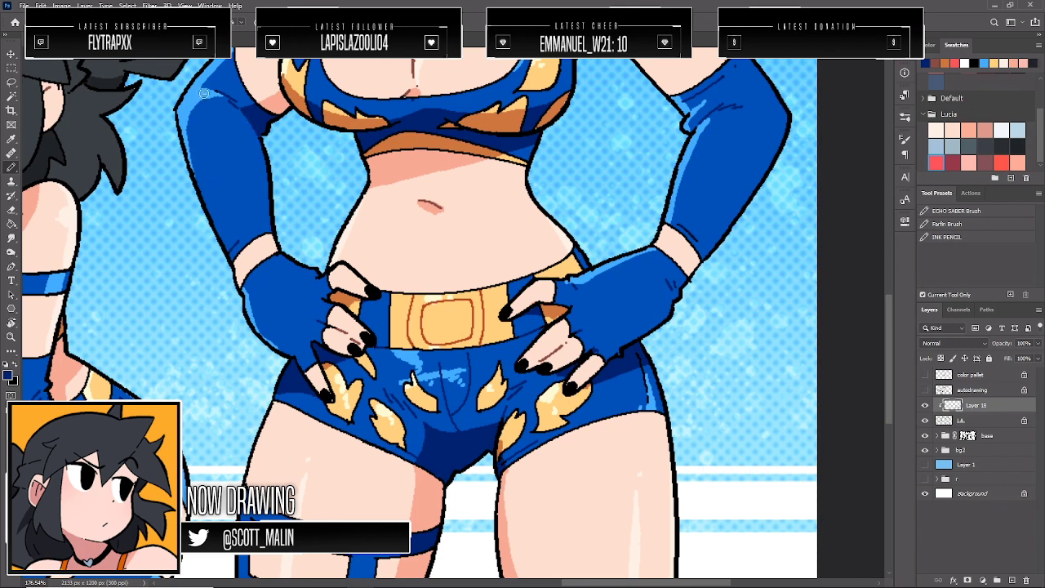
scroll(222, 83, up, 5)
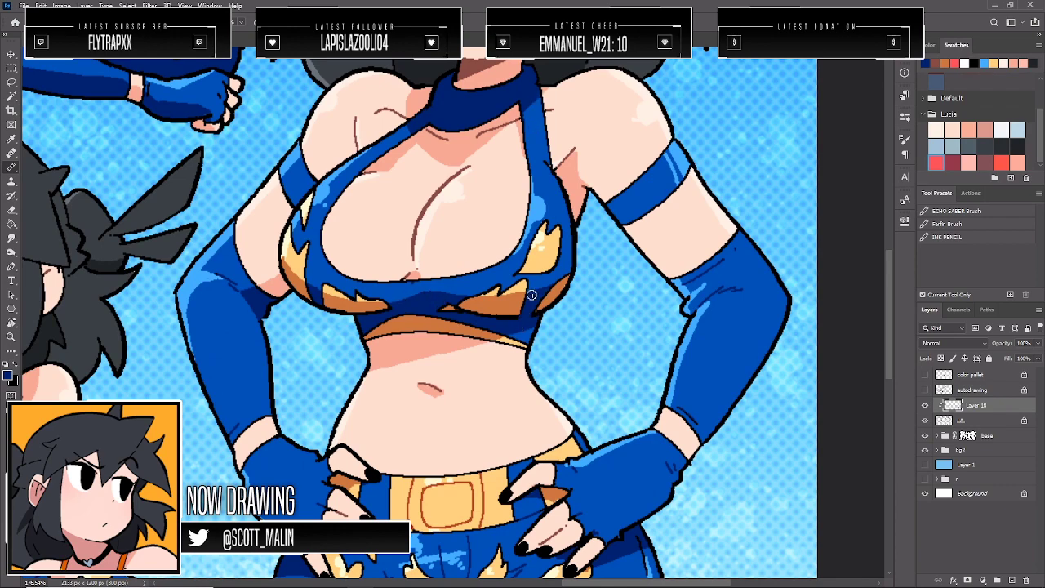
scroll(555, 333, down, 8)
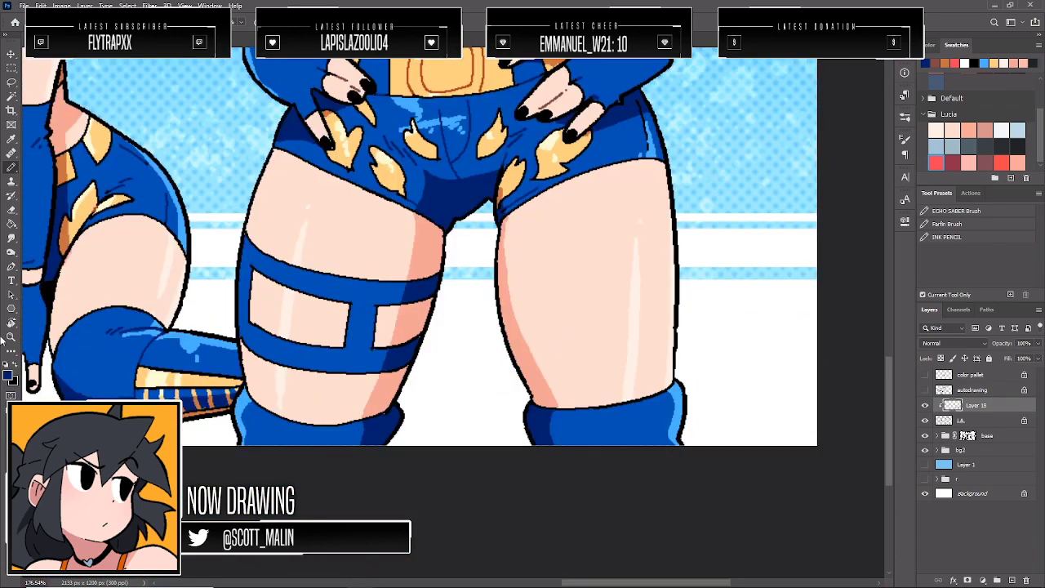
Recolour the inner crease lines of the reclining pose's shorts and glove in dark navy
click(10, 337)
key(ctrl+0)
drag(516, 178, 574, 238)
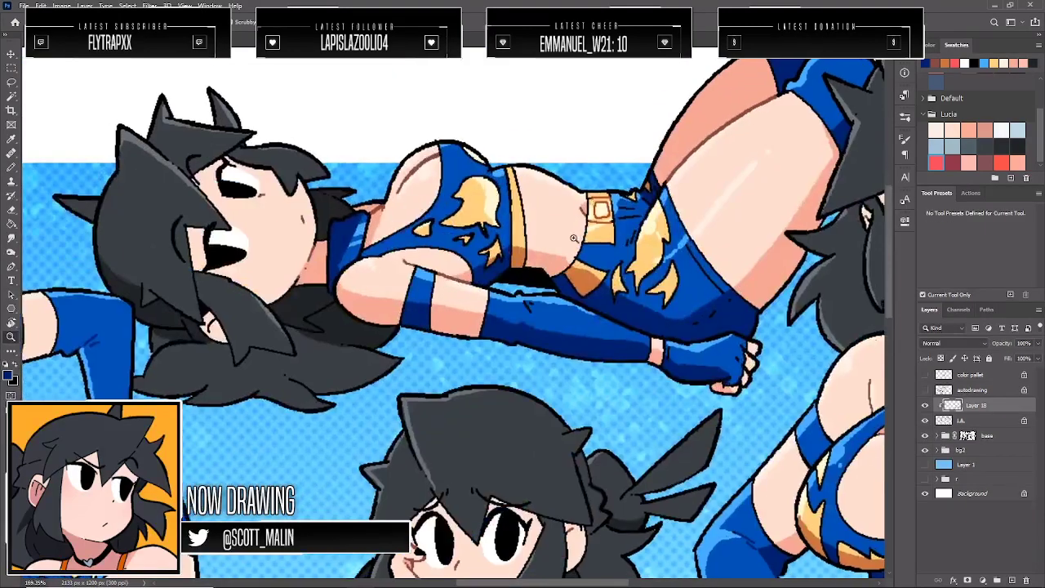
mouse_move(716, 231)
mouse_down()
mouse_move(755, 249)
mouse_move(723, 263)
mouse_up()
key(b)
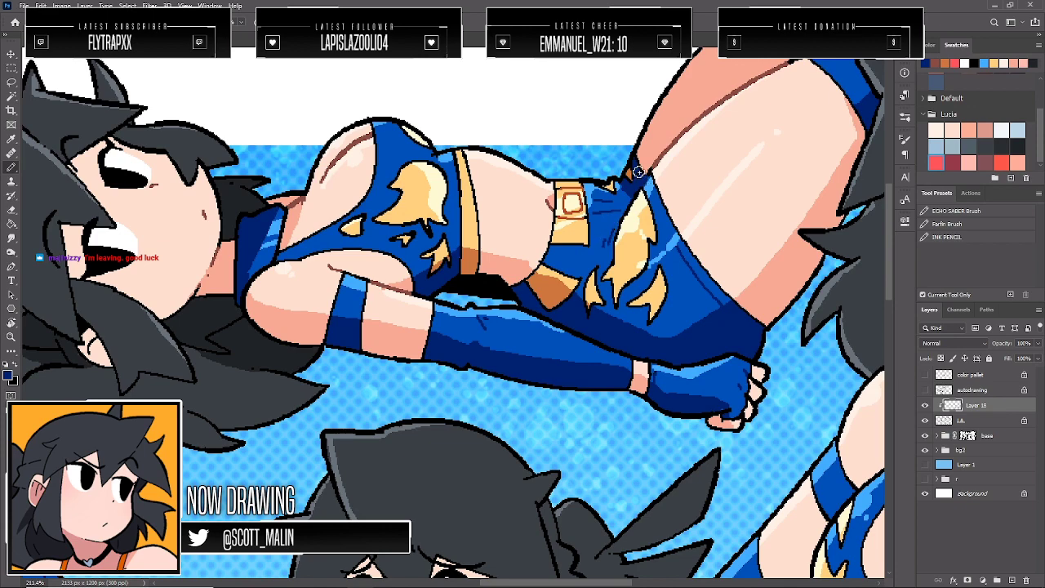
scroll(639, 172, up, 2)
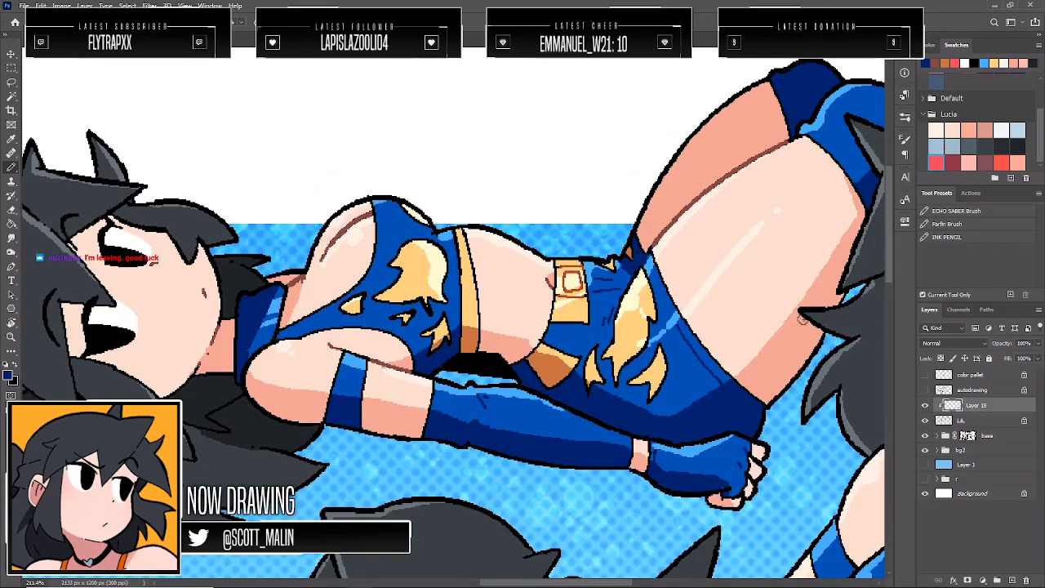
Lower the clipped inner-line colour layer's opacity to 79% and merge it down into the LA line art layer
click(1038, 346)
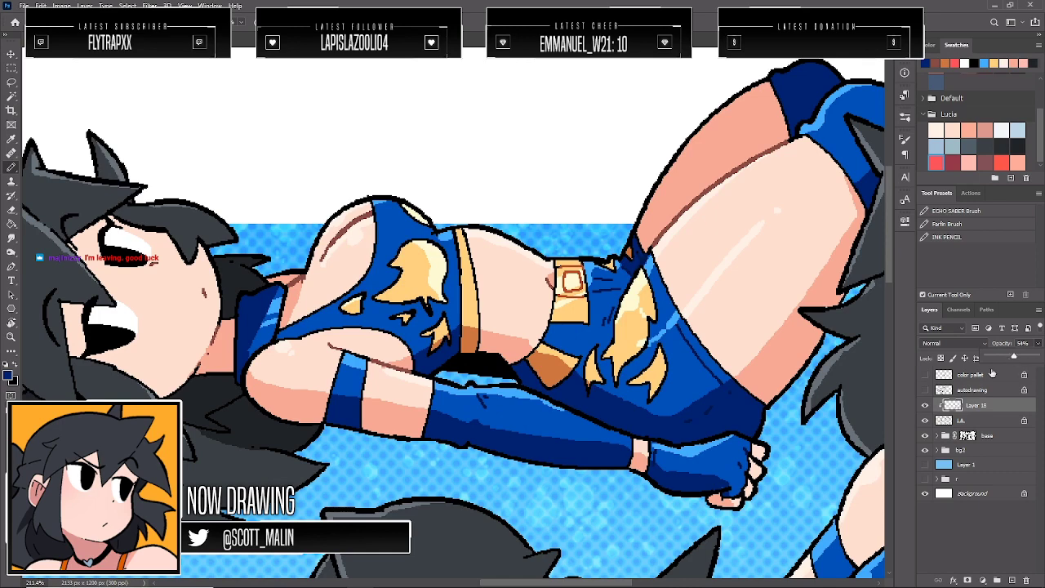
click(925, 407)
click(925, 406)
click(925, 406)
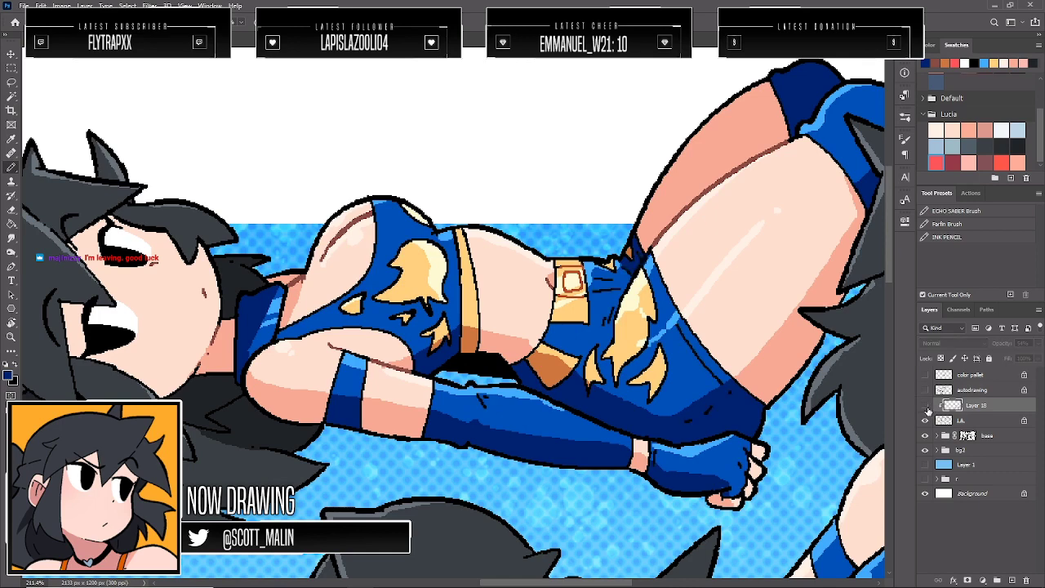
click(925, 406)
click(1037, 343)
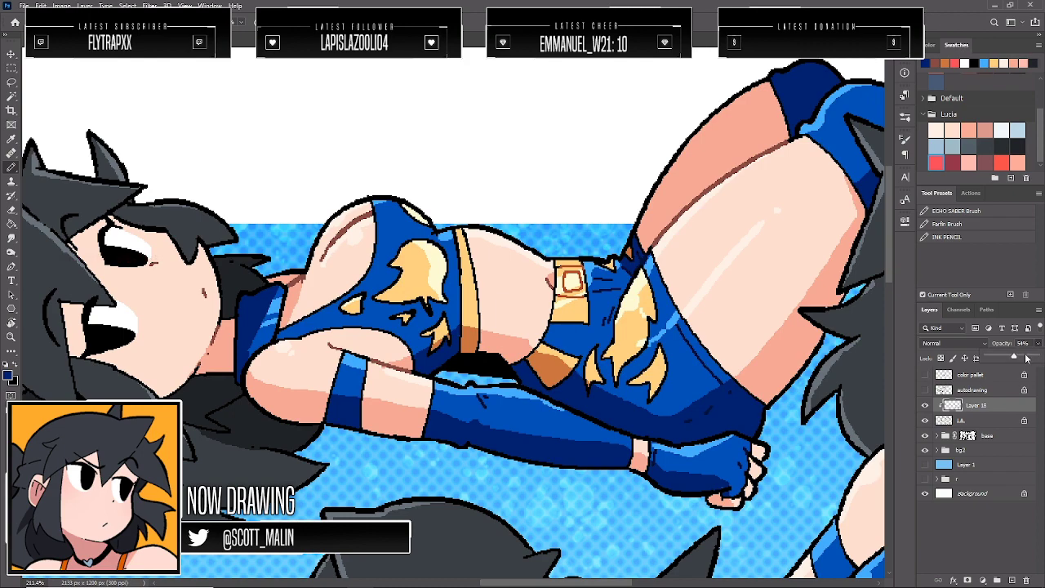
right_click(982, 405)
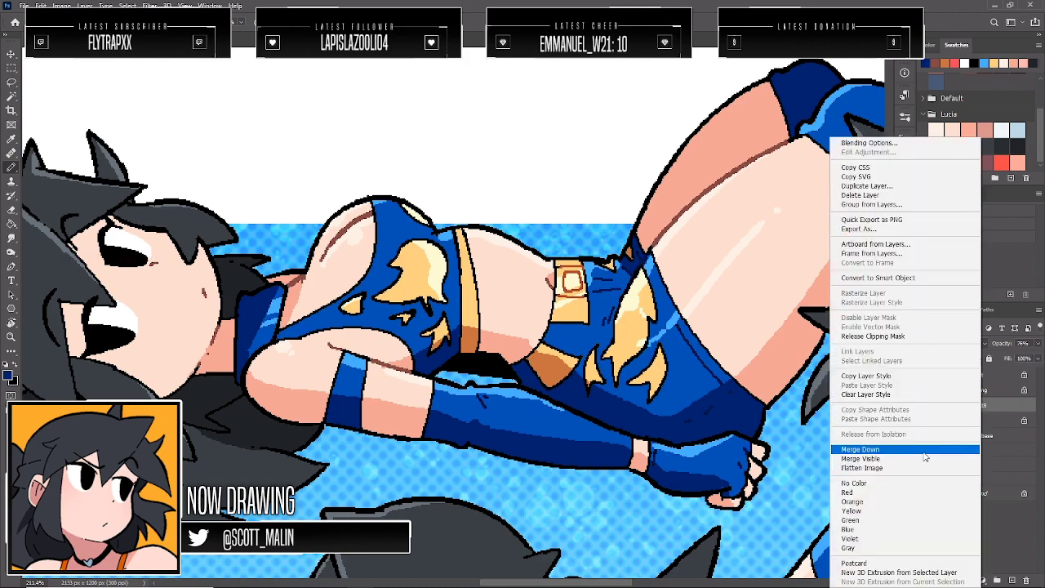
click(858, 450)
Recolour the leaning pose's leftover black inner lines on the shaded shorts and lower halter top in dark navy
key(ctrl+0)
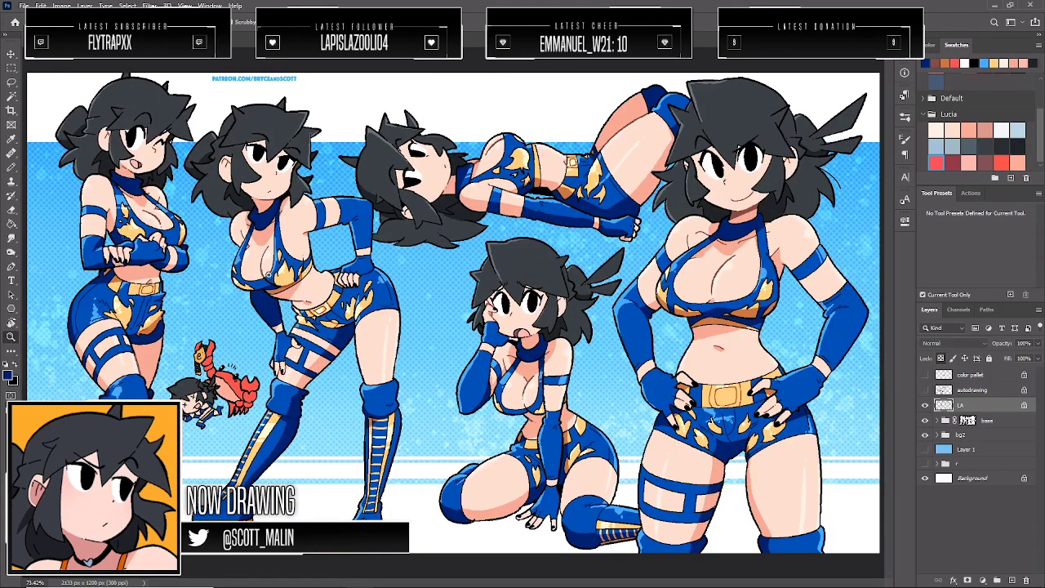
mouse_move(270, 276)
mouse_down()
mouse_move(337, 337)
mouse_move(322, 345)
mouse_move(307, 274)
mouse_up()
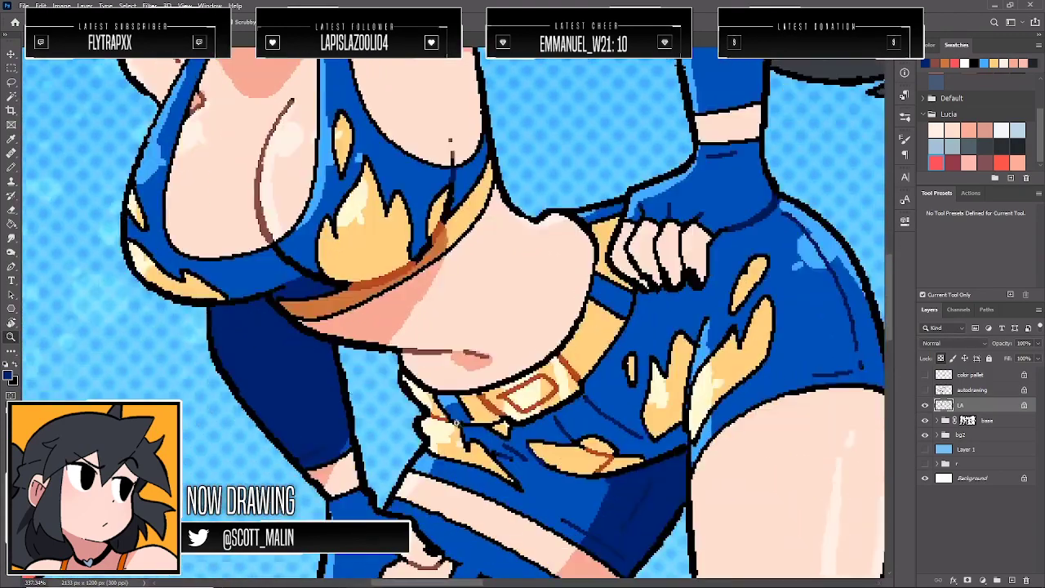
key(b)
alt+click(649, 488)
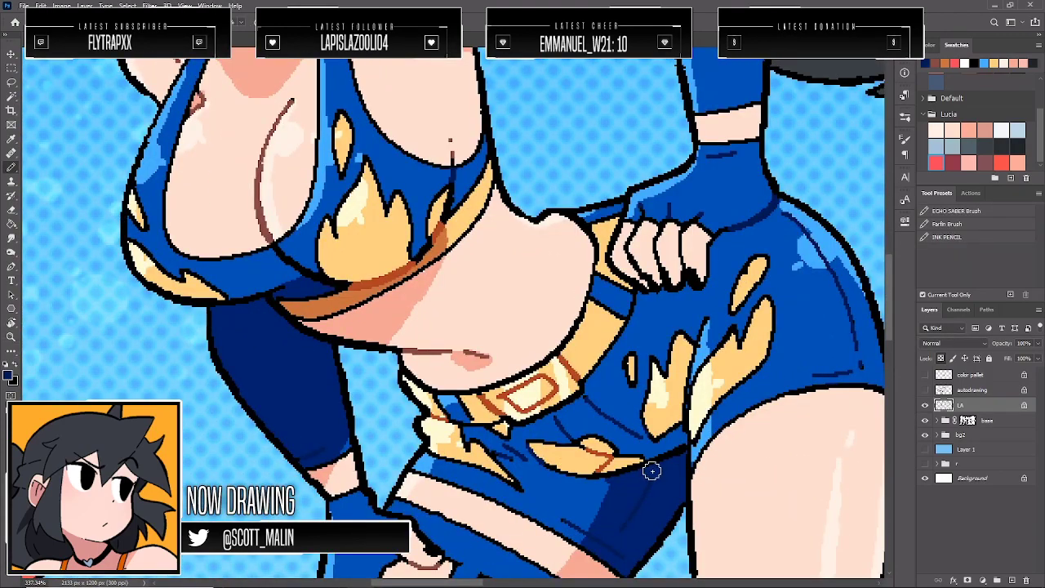
mouse_move(650, 471)
mouse_down()
mouse_move(671, 451)
mouse_move(595, 490)
mouse_up()
scroll(332, 298, up, 2)
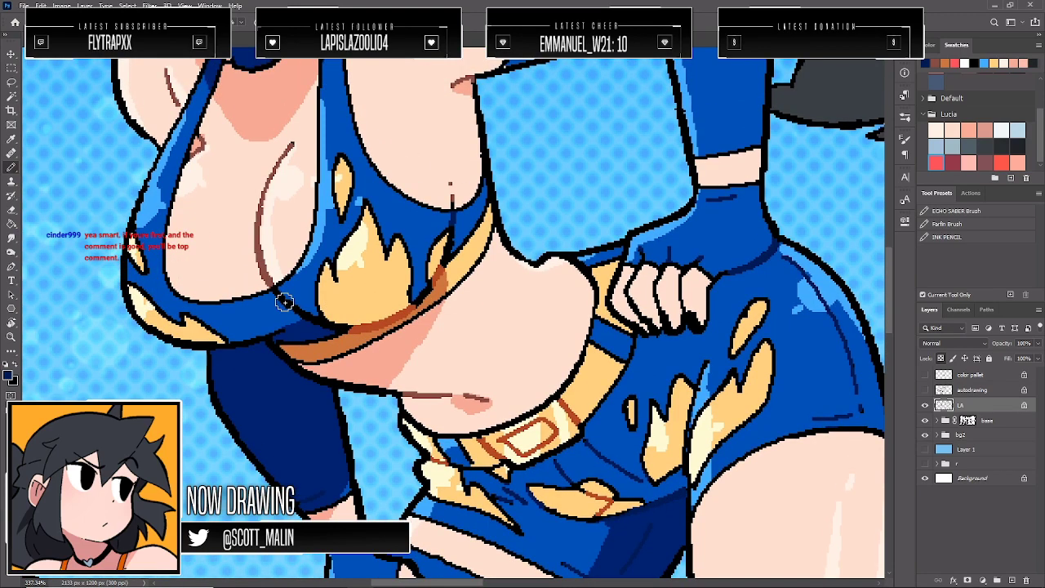
mouse_move(280, 300)
mouse_down()
mouse_move(297, 314)
mouse_move(278, 331)
mouse_move(310, 321)
mouse_up()
Recolour the black end of the line beneath the large flame on the leaning pose's top in orange-brown
click(12, 336)
drag(474, 287, 383, 287)
drag(454, 292, 482, 334)
key(b)
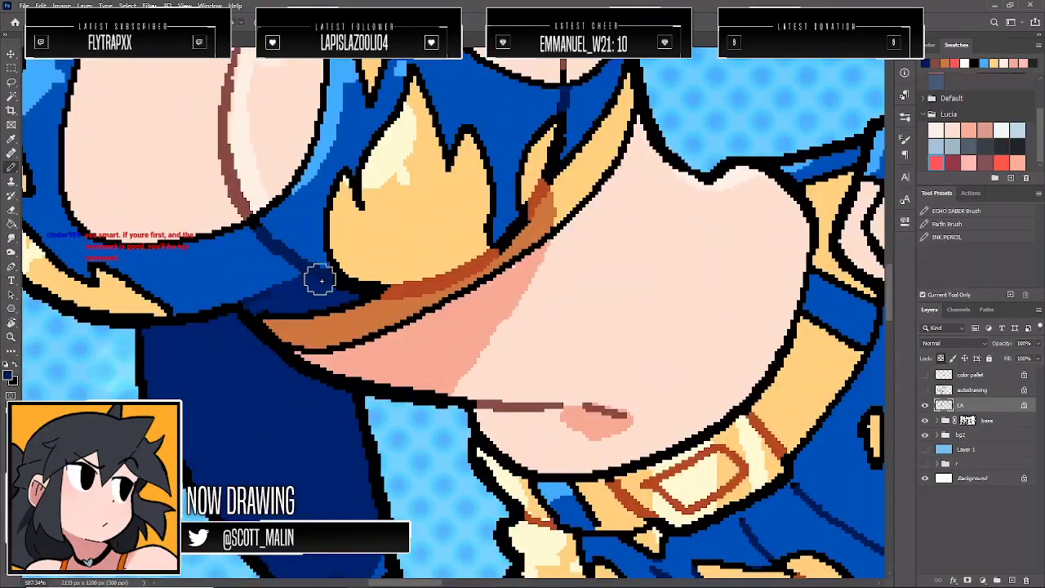
alt+click(406, 288)
mouse_move(382, 292)
mouse_down()
mouse_move(365, 284)
mouse_move(374, 287)
mouse_up()
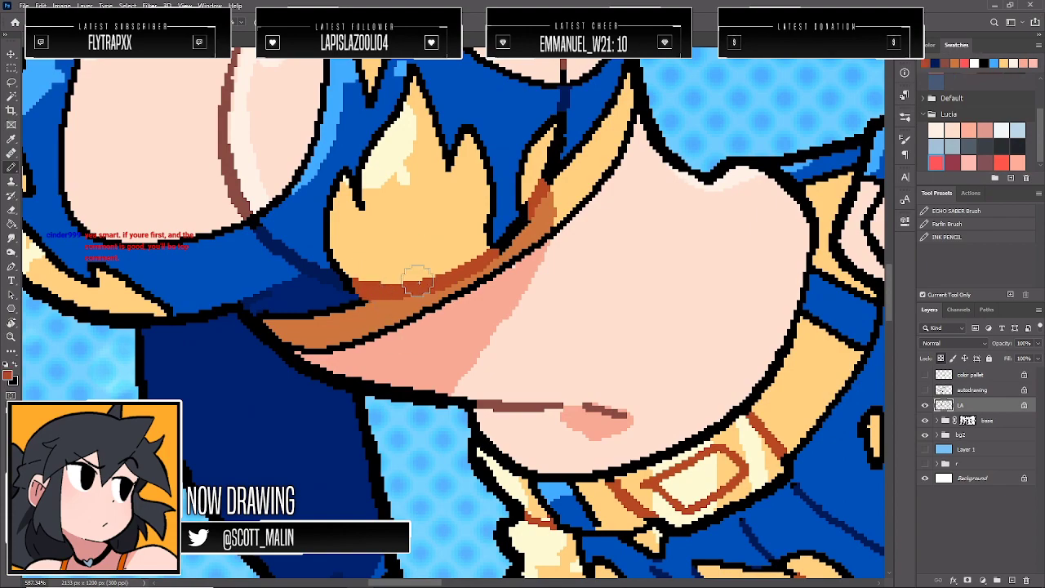
Examine the inner line colours on the large standing, crossed-arms and leaning poses for leftover black lines
click(10, 336)
mouse_move(473, 261)
mouse_down()
mouse_move(430, 253)
mouse_move(462, 269)
mouse_up()
key(ctrl+0)
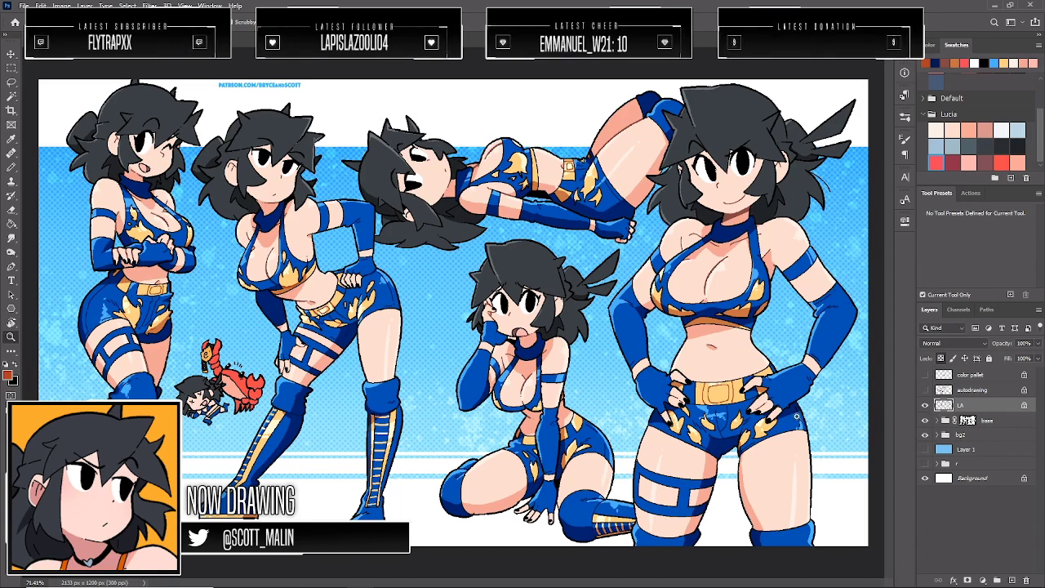
drag(766, 420, 775, 457)
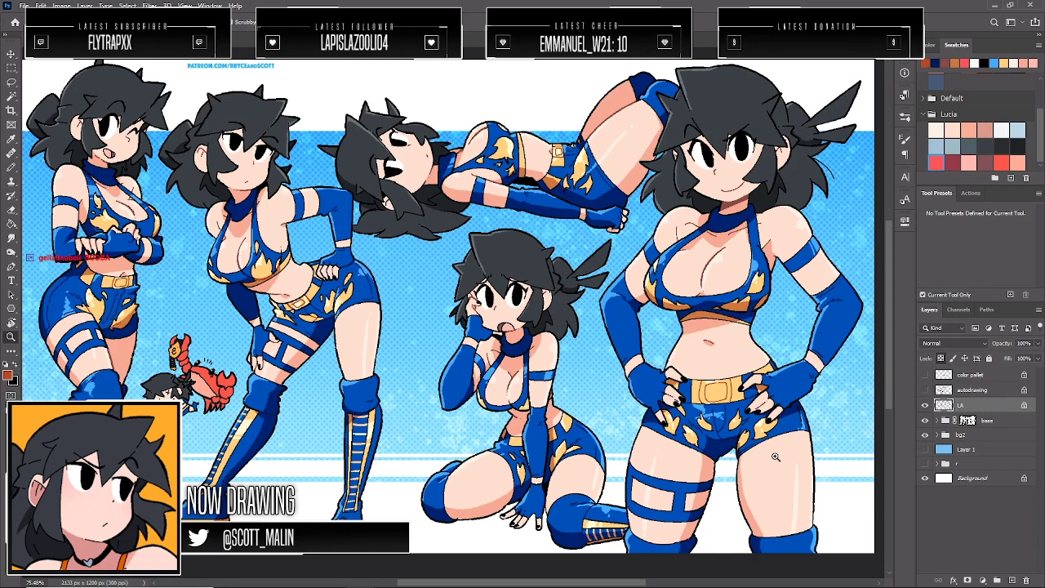
drag(781, 286, 837, 371)
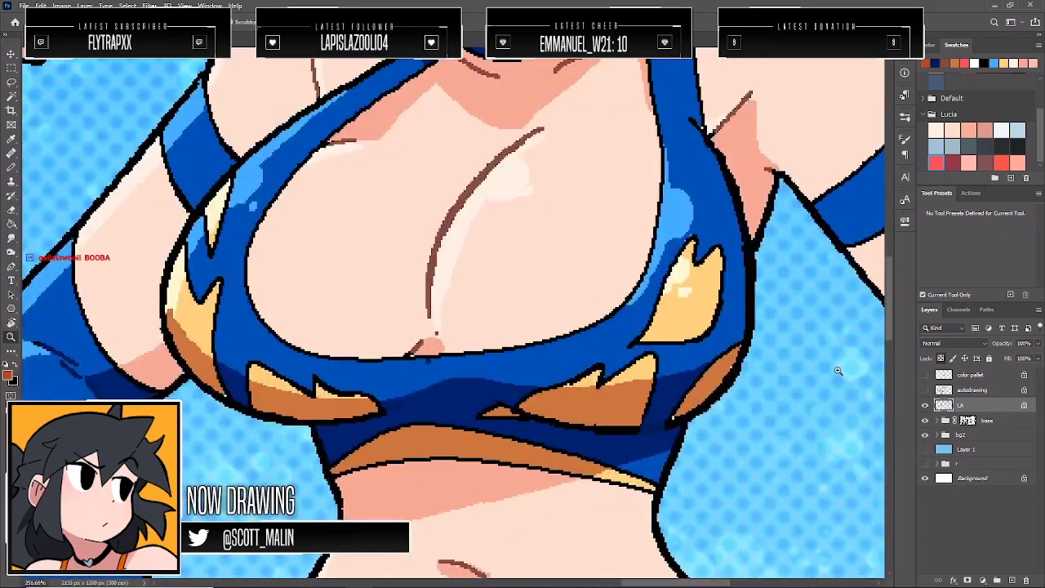
drag(621, 393, 633, 307)
drag(744, 351, 714, 360)
scroll(714, 360, down, 4)
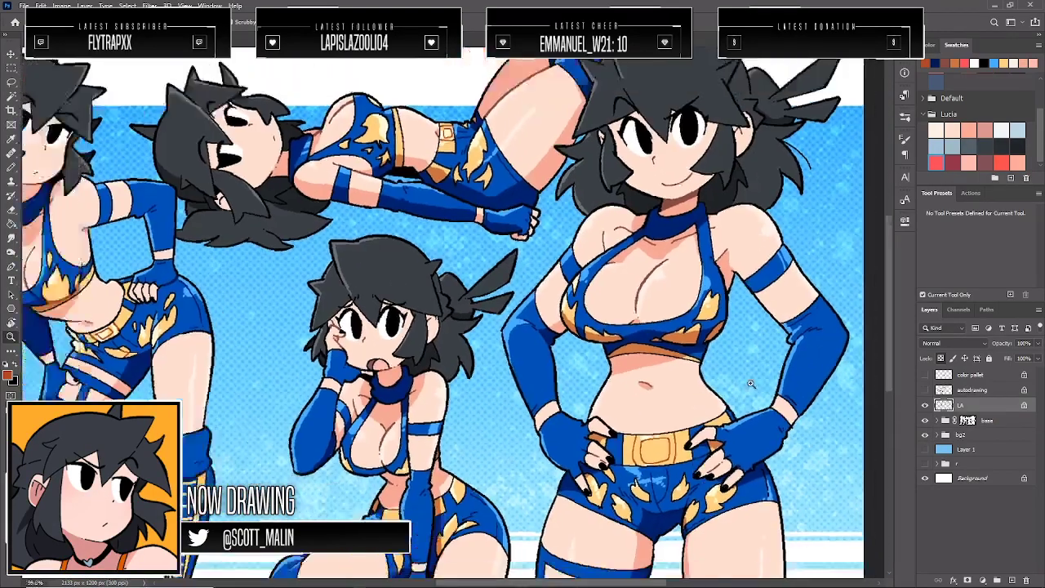
scroll(774, 394, down, 1)
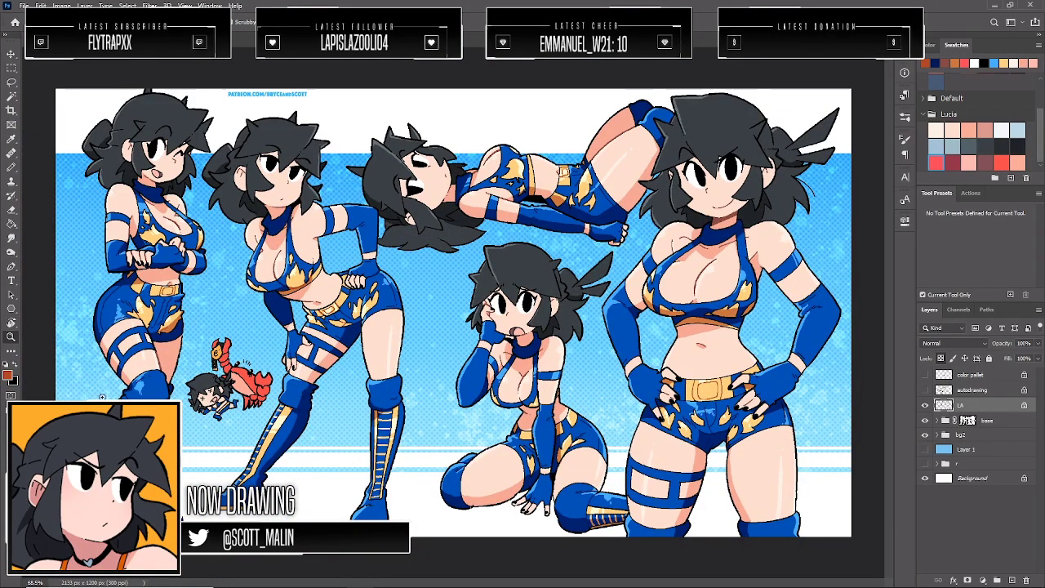
scroll(110, 391, up, 5)
drag(453, 382, 424, 375)
scroll(424, 374, up, 2)
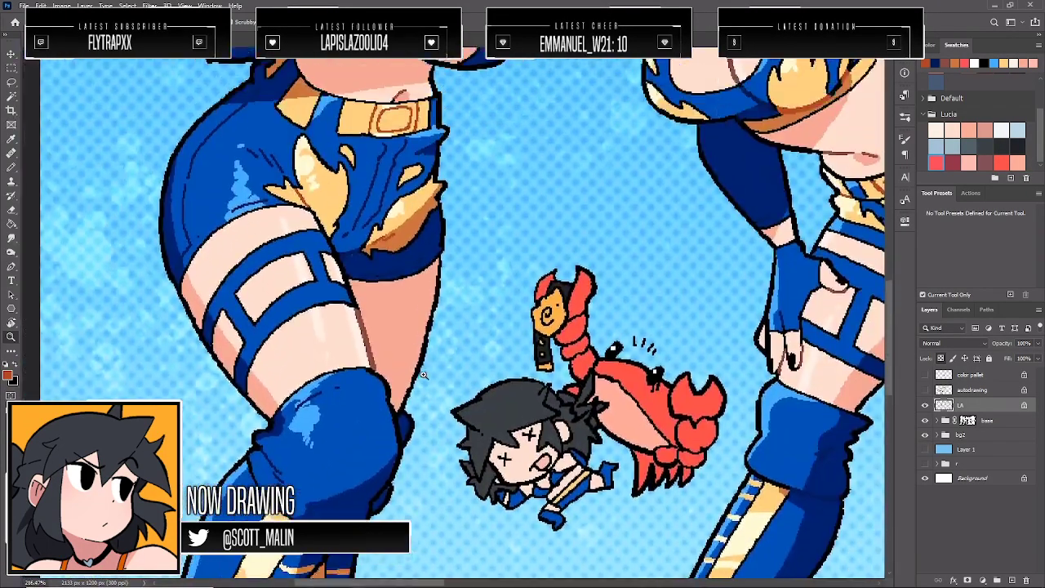
scroll(422, 374, up, 4)
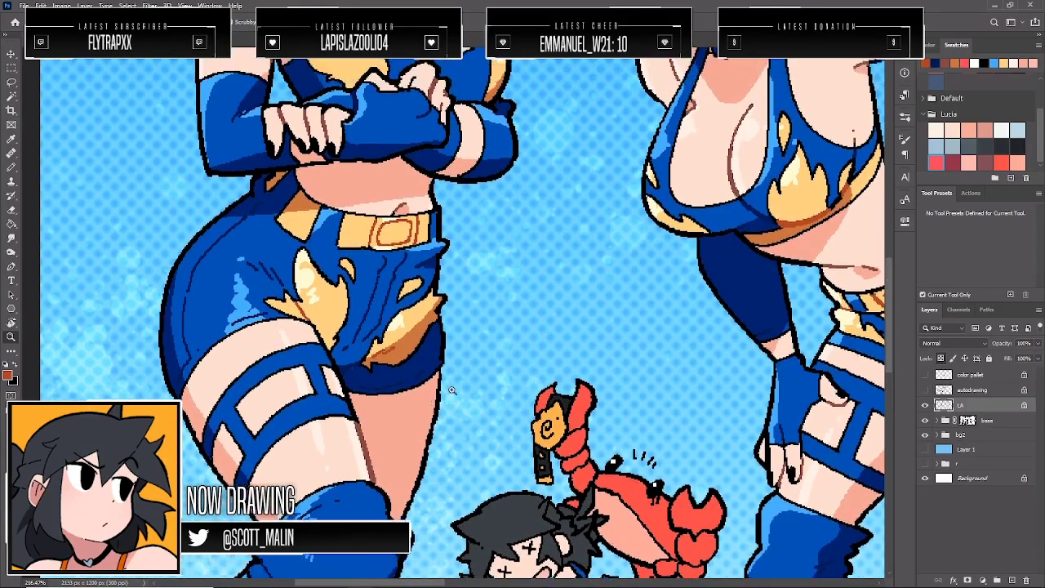
scroll(470, 403, down, 6)
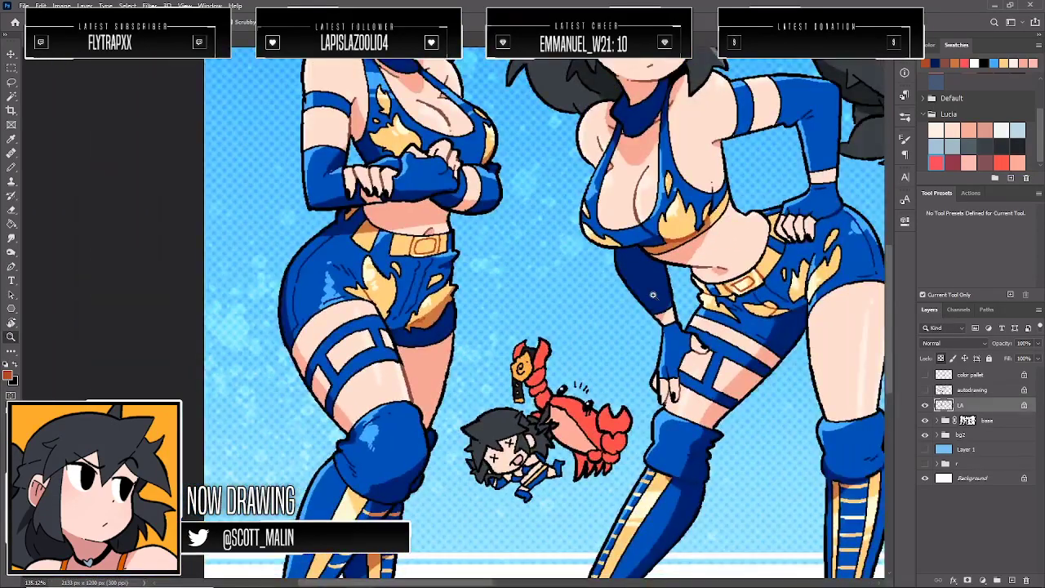
scroll(665, 322, down, 4)
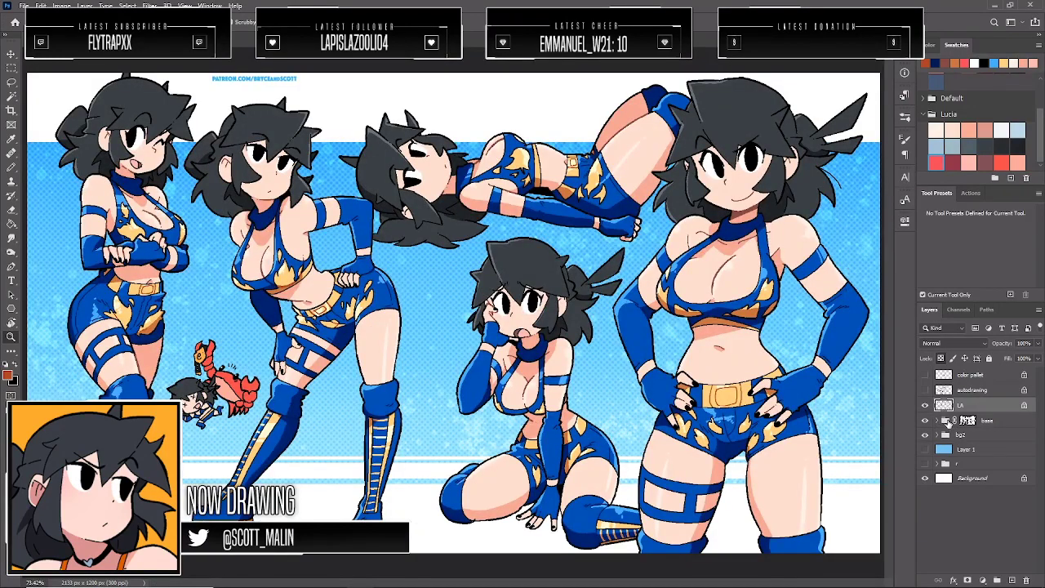
Duplicate the LA layer with the base and background groups, and merge the copies into a single layer
shift+click(986, 426)
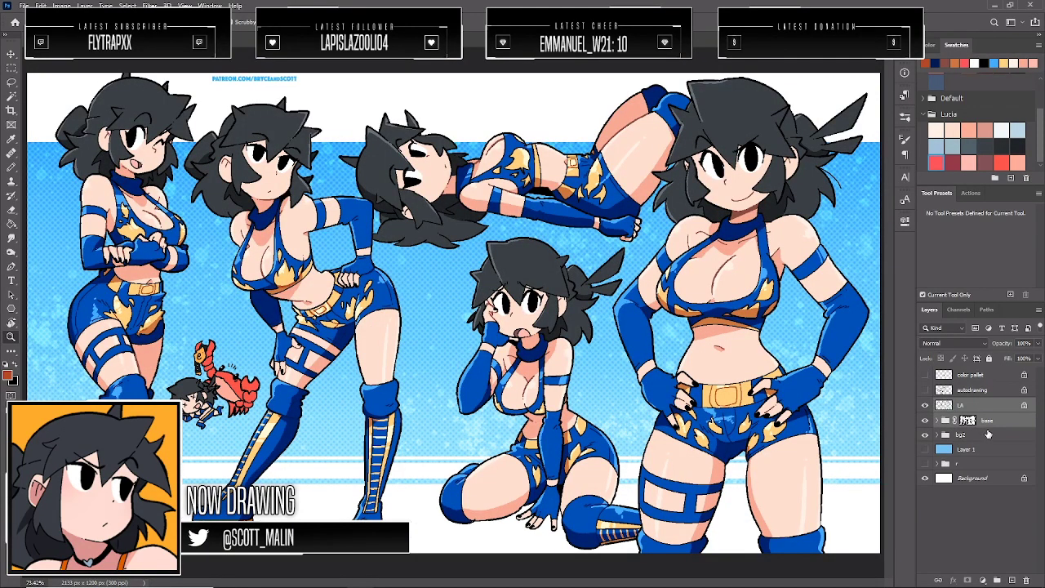
shift+click(983, 437)
key(ctrl+j)
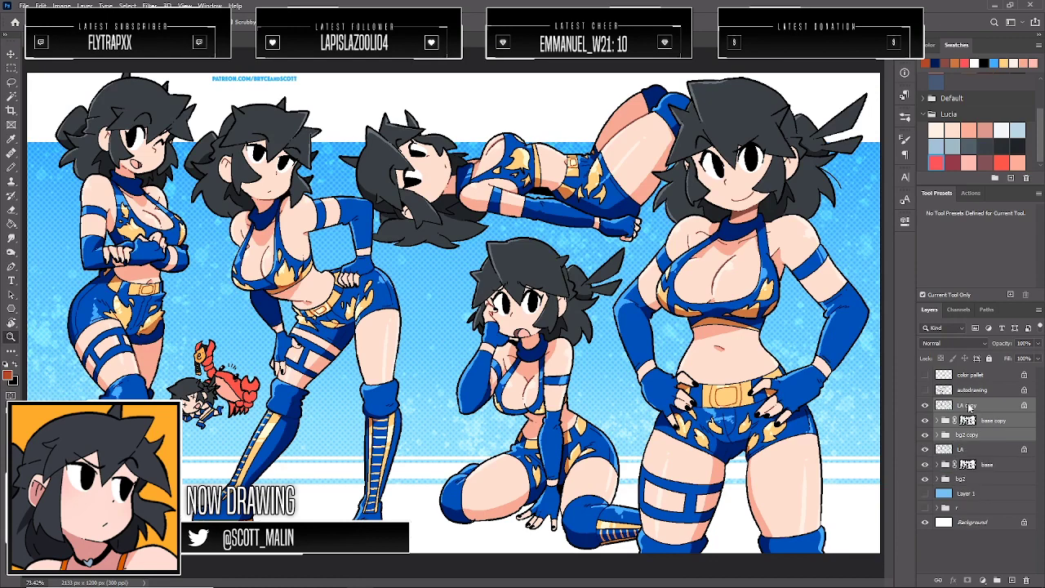
right_click(969, 409)
click(849, 455)
Rename the merged copy FLATS, place it directly above the Background layer and hide it
double_click(968, 405)
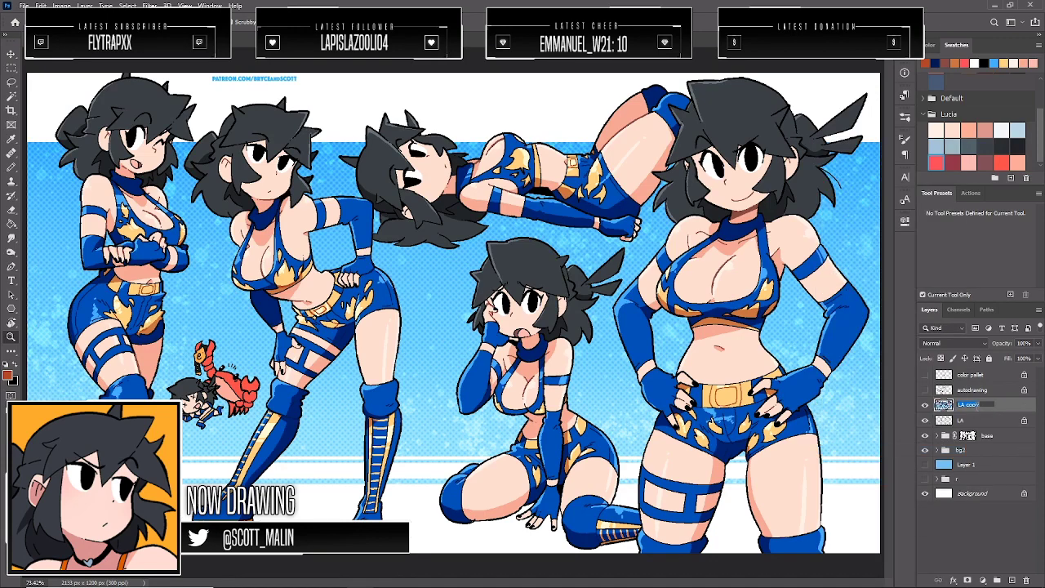
text(FLATS)
key(Return)
drag(939, 404, 973, 485)
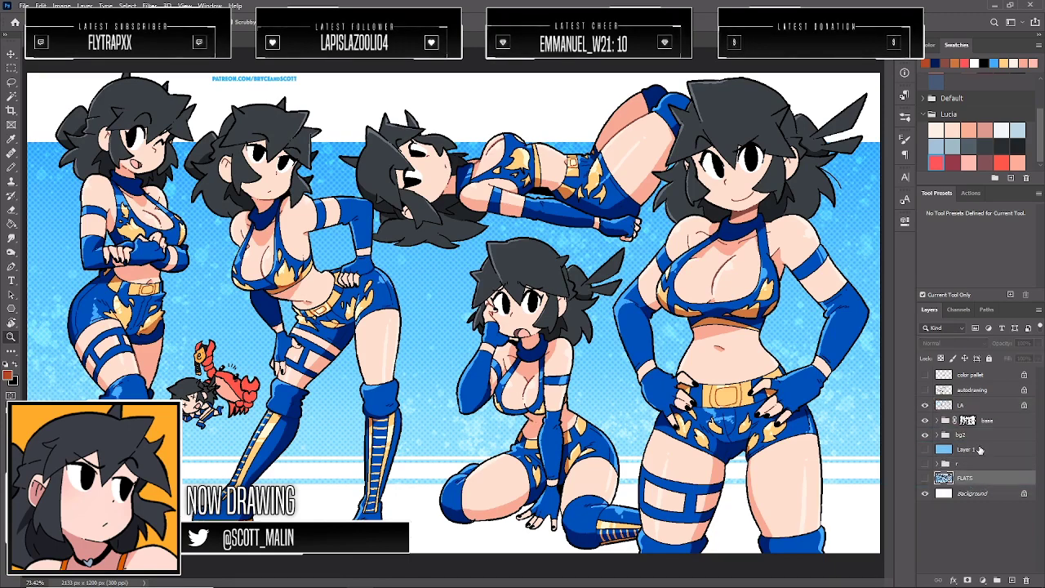
Select the shadowed skin areas on the shaded layer and add a new layer above it inside the base group
click(975, 407)
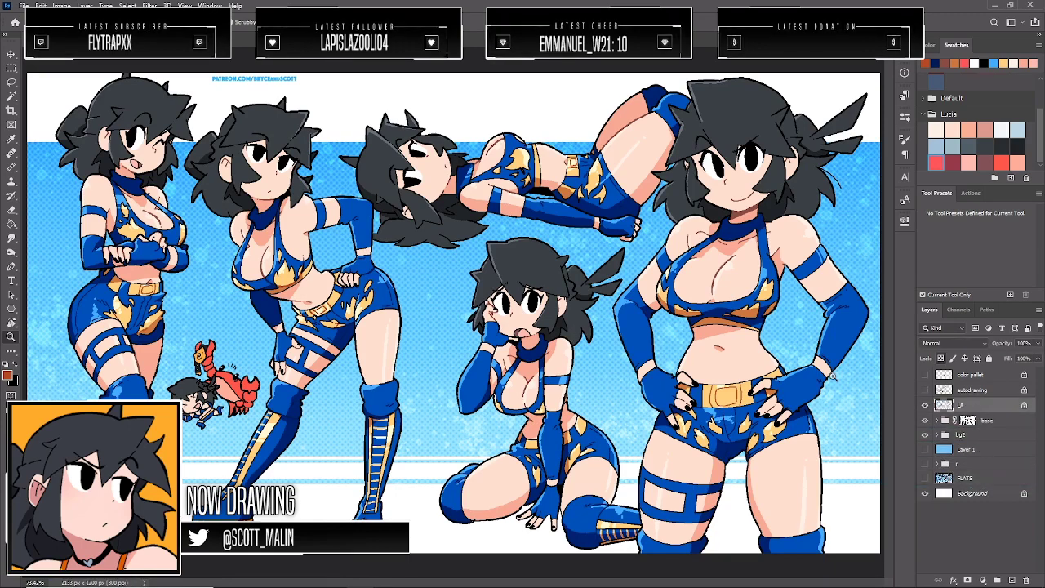
click(938, 420)
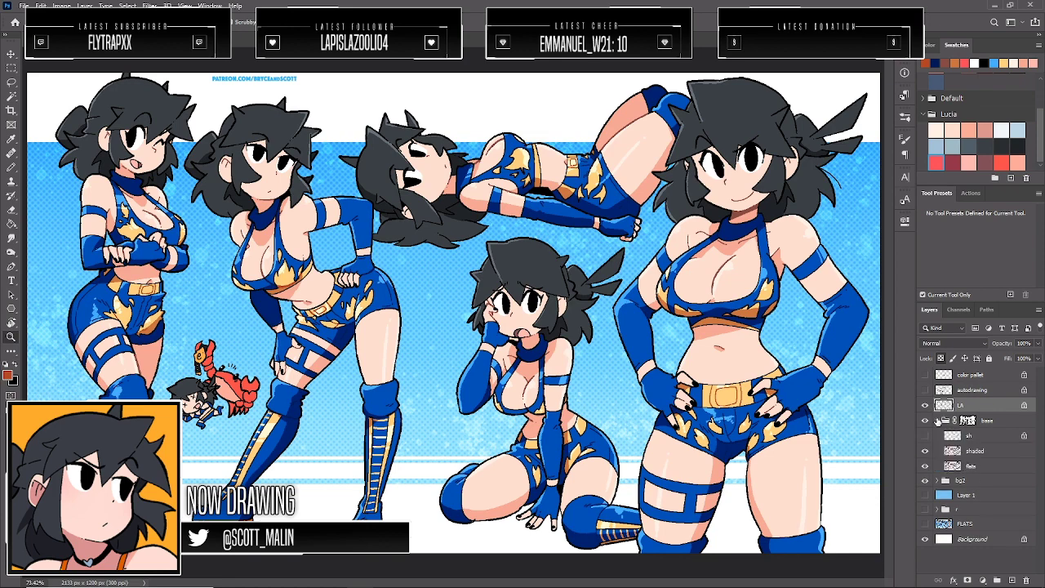
click(987, 450)
key(w)
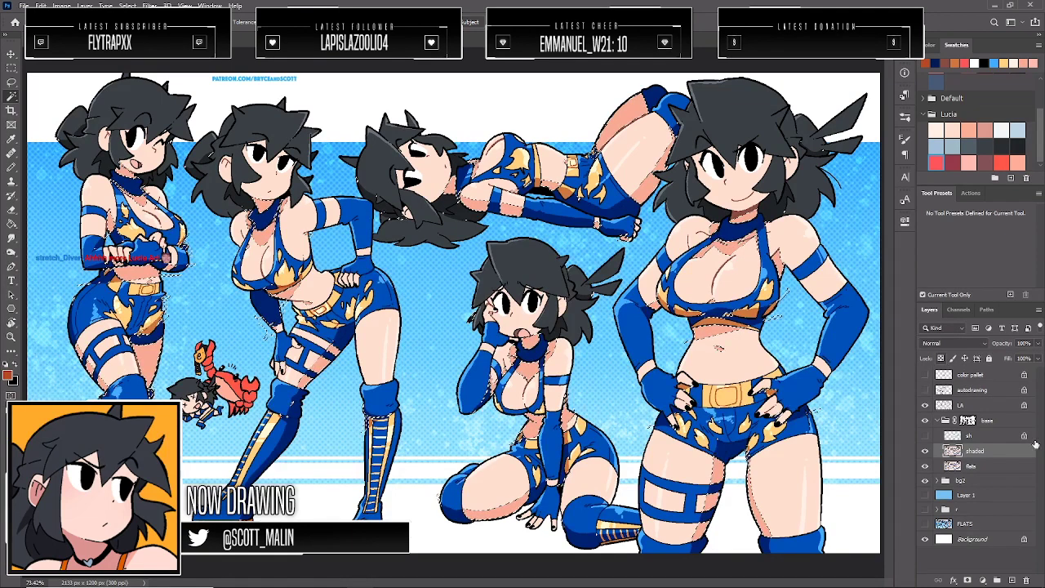
click(1012, 579)
Sample the light skin tone and softly brush it over the shadowed skin of the crossed-arms and leaning poses
click(11, 336)
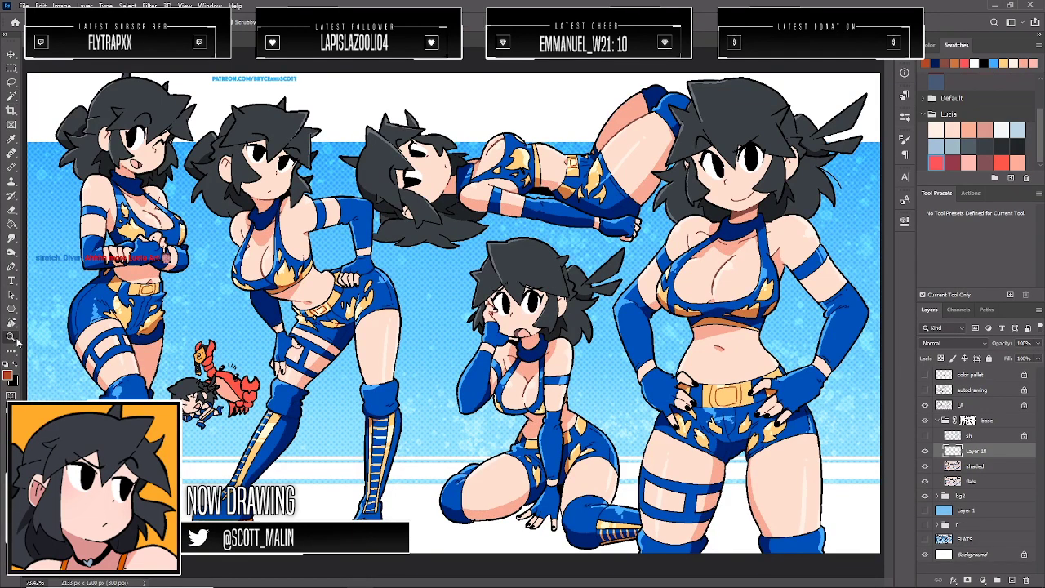
click(82, 388)
right_click(12, 167)
click(43, 166)
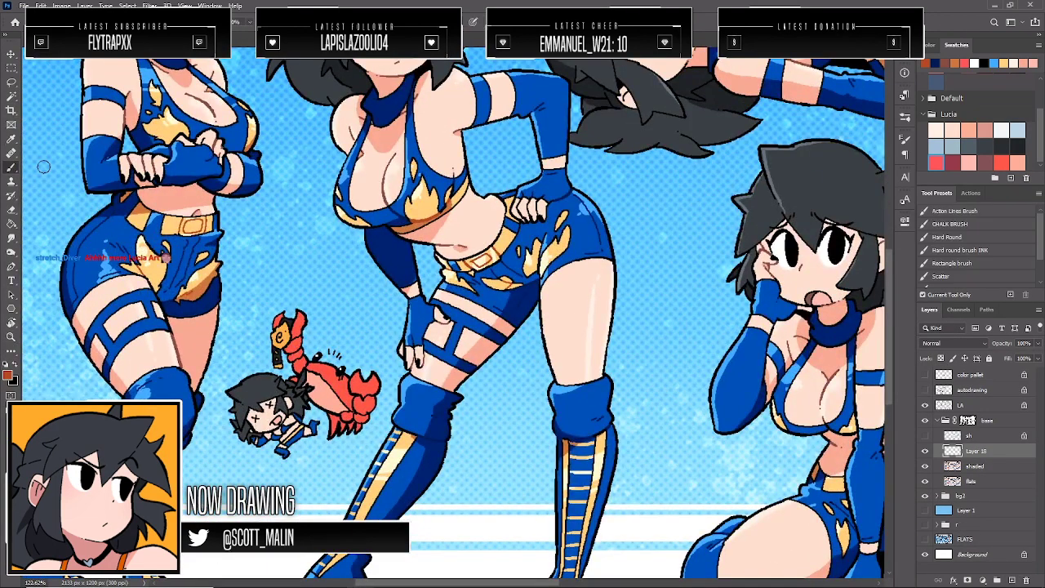
alt+click(93, 362)
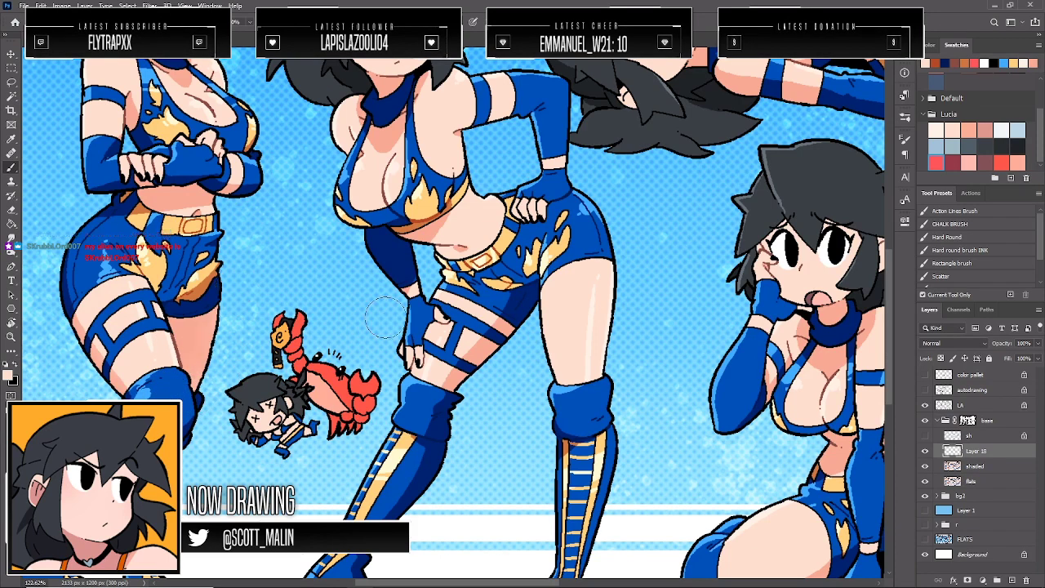
scroll(238, 284, up, 3)
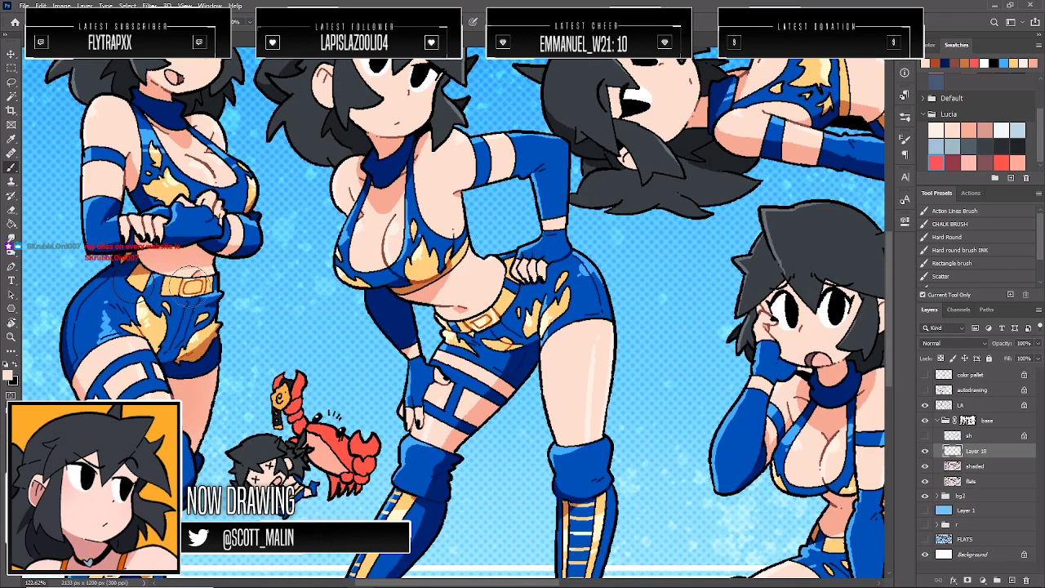
scroll(216, 330, up, 3)
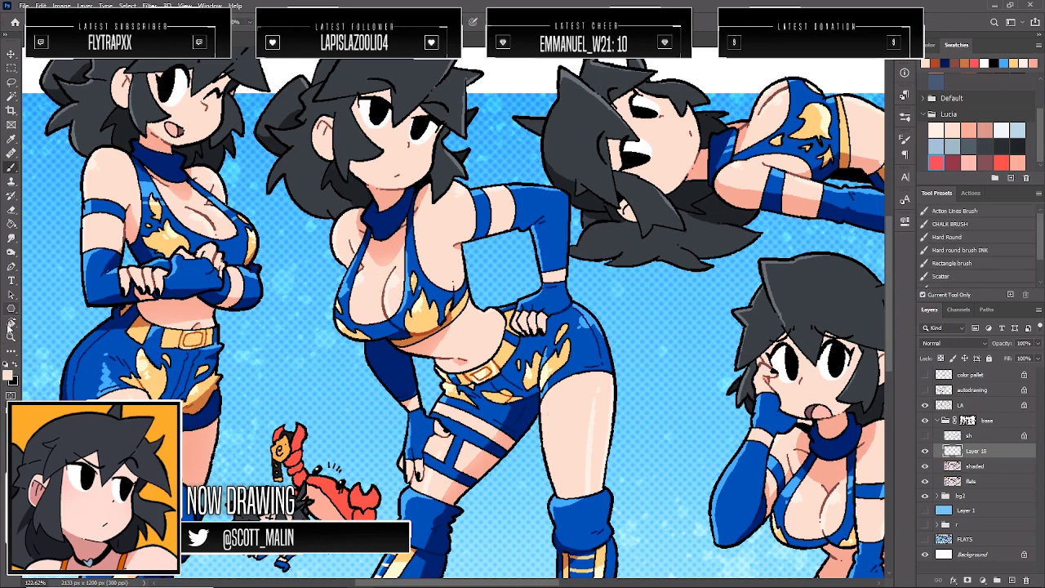
Softly brush the light skin tone over the shadowed skin of the kneeling, hands-on-hips and lying poses
click(11, 335)
drag(342, 313, 271, 297)
scroll(531, 404, down, 2)
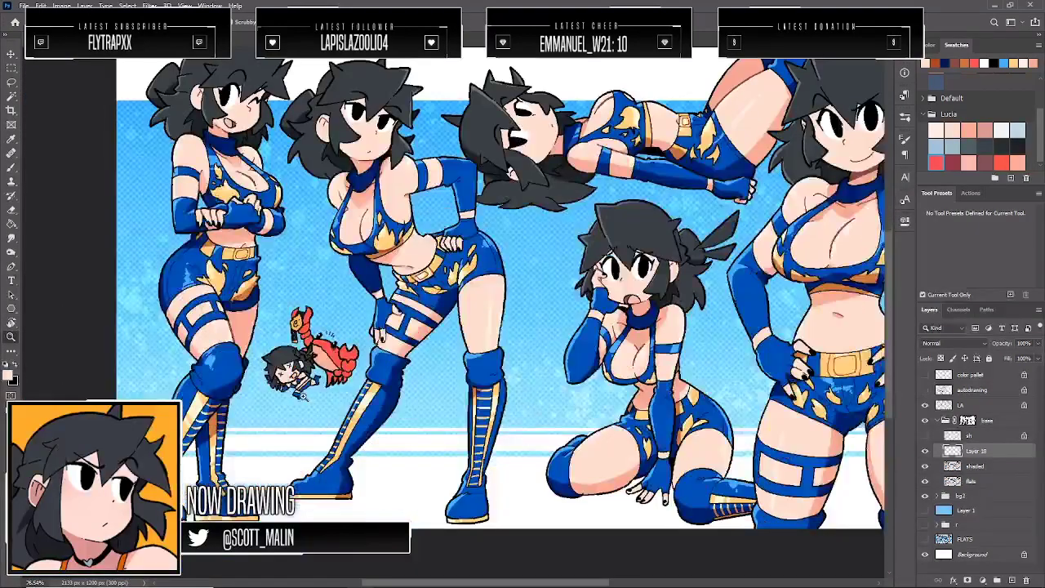
drag(304, 397, 290, 399)
drag(724, 516, 743, 528)
key(b)
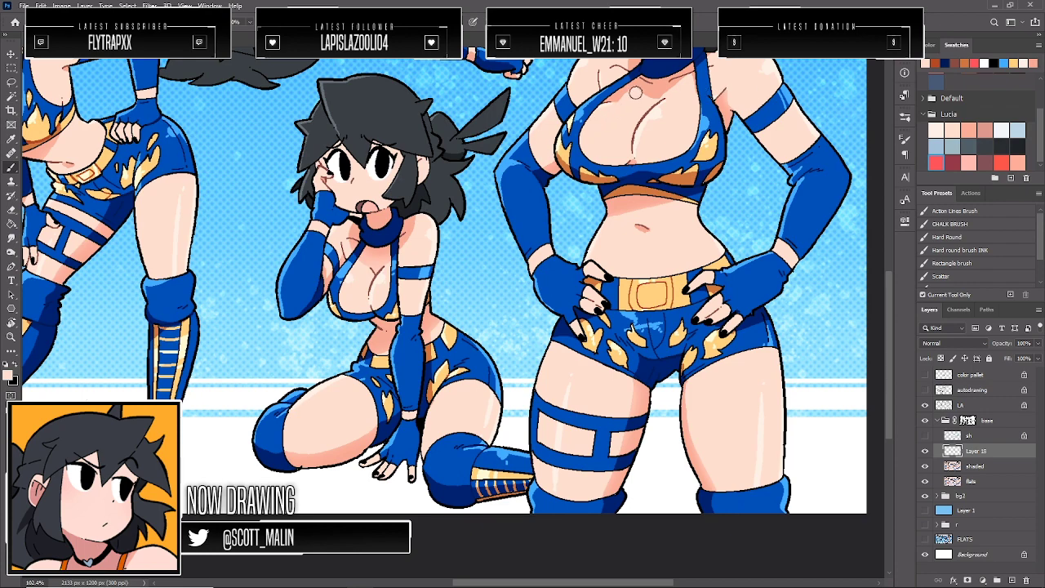
scroll(637, 98, up, 4)
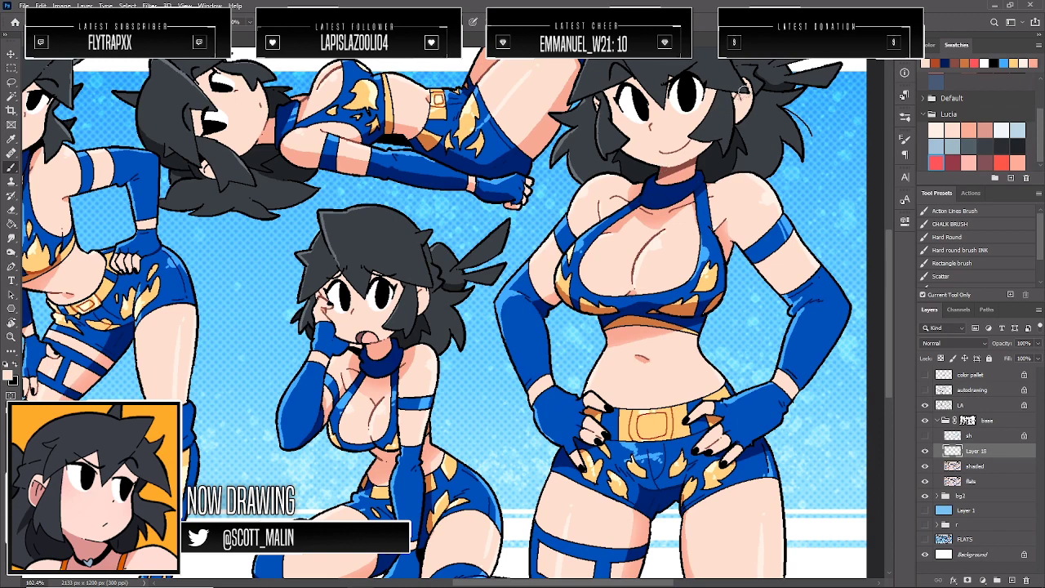
scroll(740, 92, up, 2)
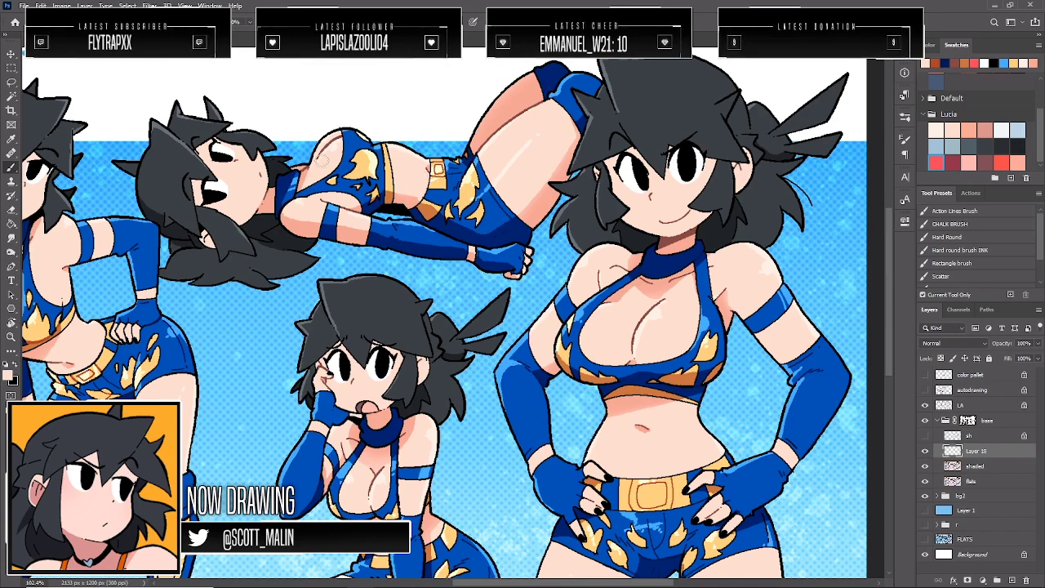
drag(302, 215, 323, 222)
drag(341, 228, 367, 233)
Set the skin-softening layer's opacity to 58% and toggle its visibility to compare the effect
click(1037, 344)
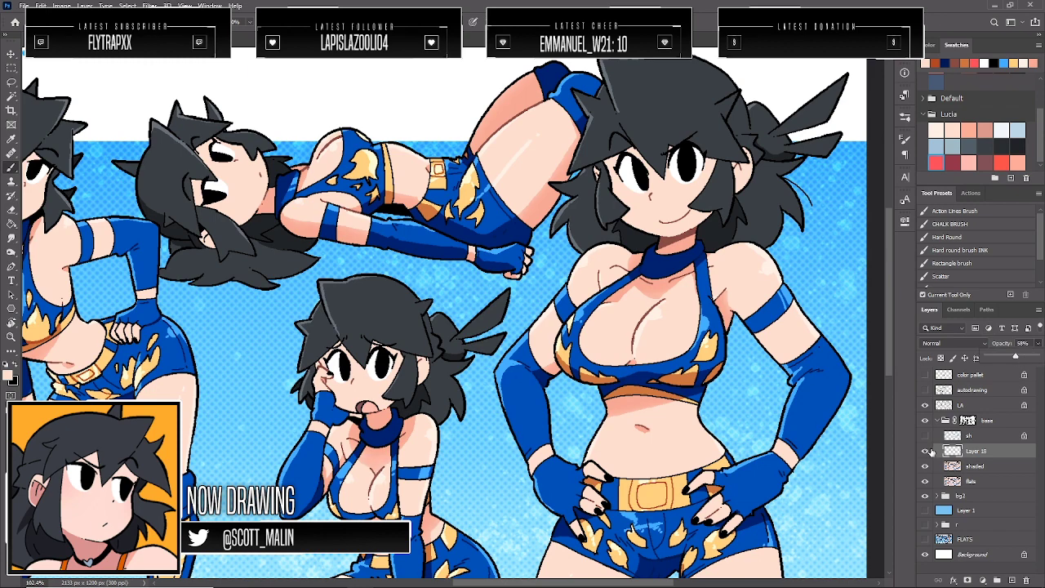
click(927, 450)
click(925, 450)
click(926, 450)
click(926, 450)
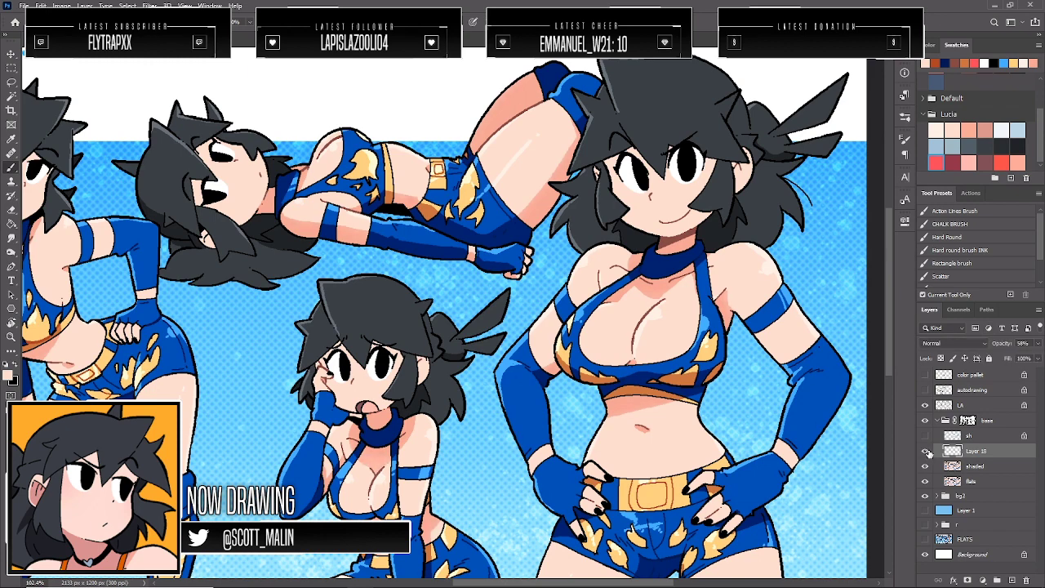
click(926, 450)
click(926, 451)
On the LA layer, use the Pencil with the sampled brown line colour to recolour the finger lines of the leaning pose's hand on her hip
key(z)
key(ctrl+0)
drag(542, 349, 817, 418)
drag(302, 296, 503, 372)
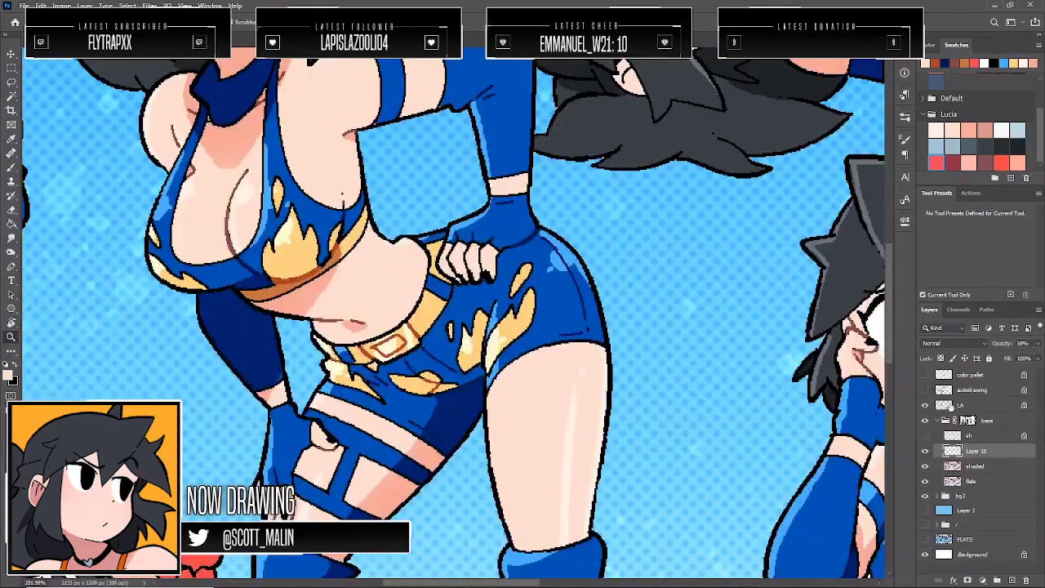
click(961, 408)
drag(530, 319, 580, 323)
right_click(12, 167)
click(42, 178)
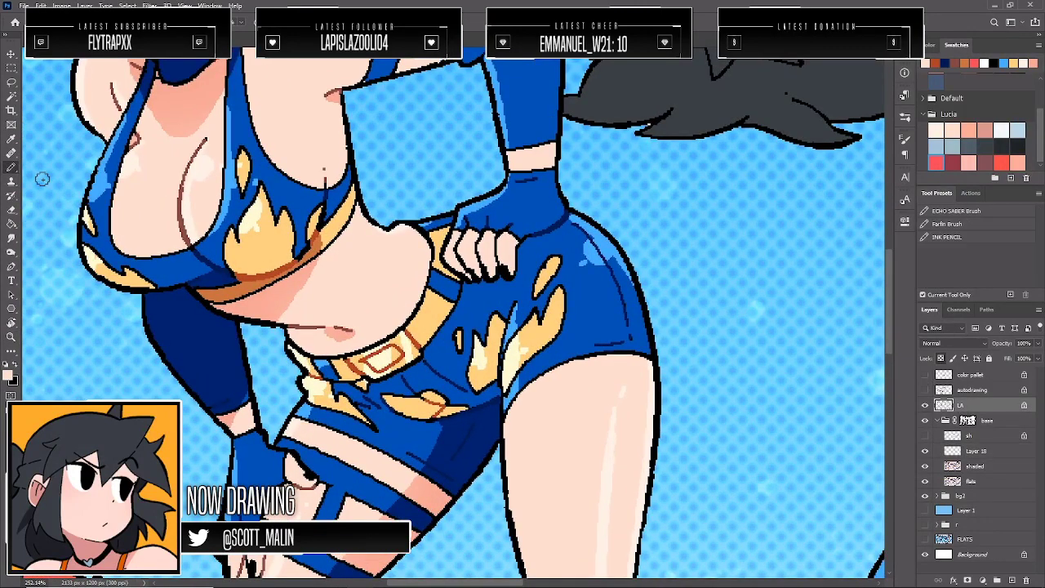
alt+click(189, 221)
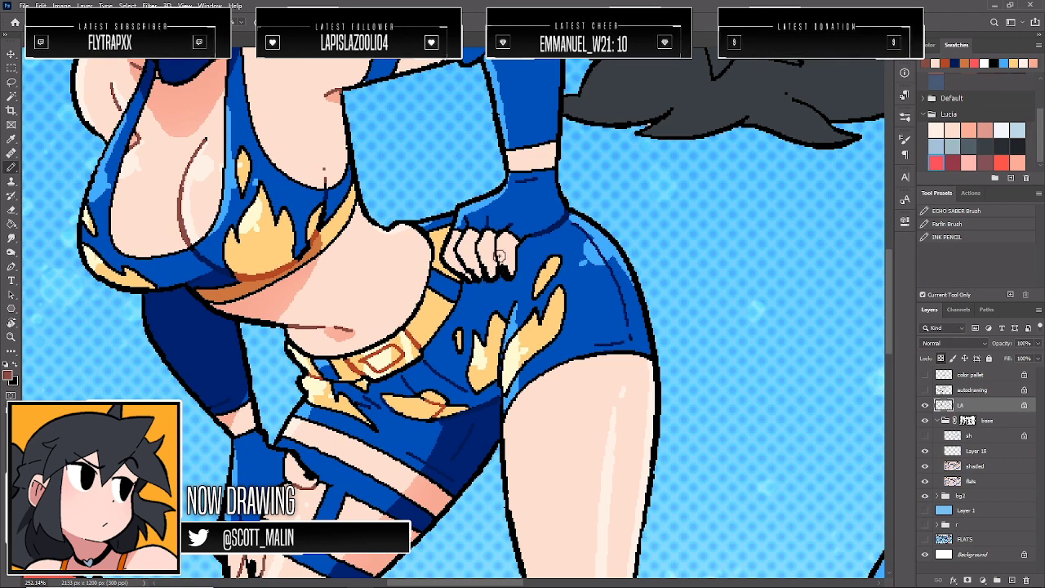
mouse_move(501, 240)
mouse_down()
mouse_move(461, 241)
mouse_move(480, 264)
mouse_up()
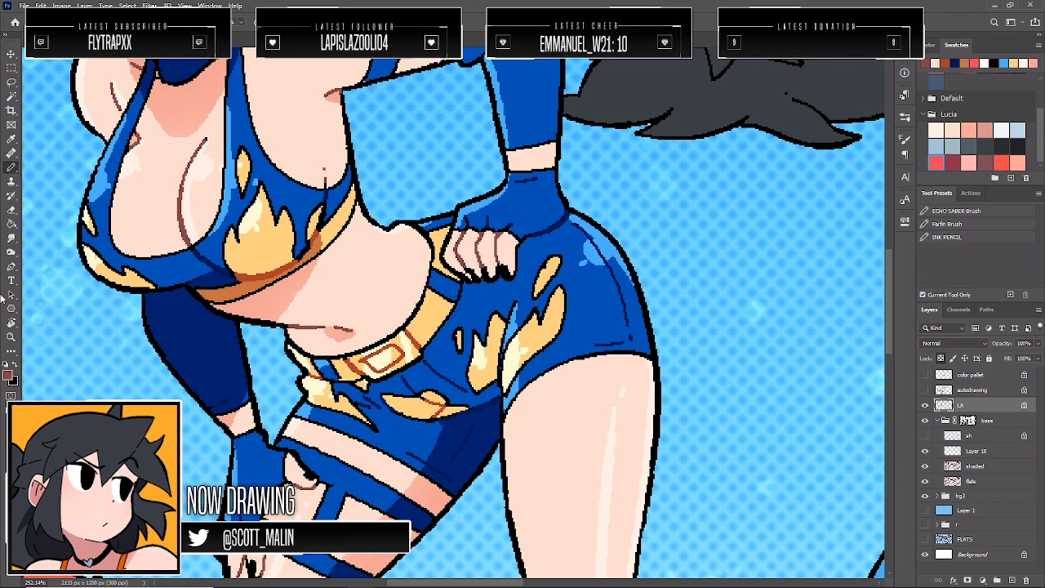
Recolour the short crease line just above the edge of the leaning pose's top in the same brown
click(11, 336)
drag(523, 309, 550, 301)
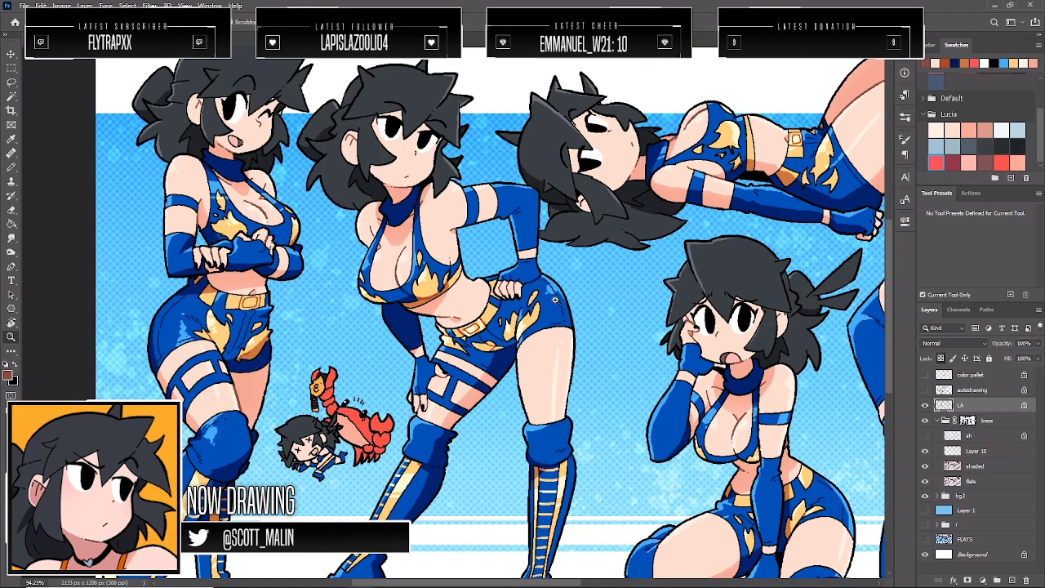
scroll(516, 268, up, 8)
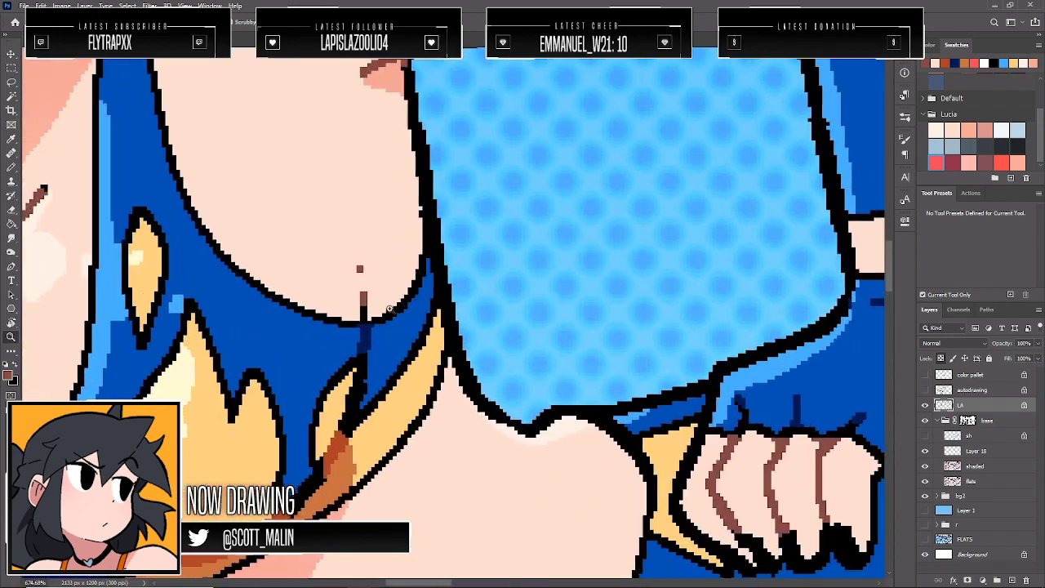
key(b)
click(365, 297)
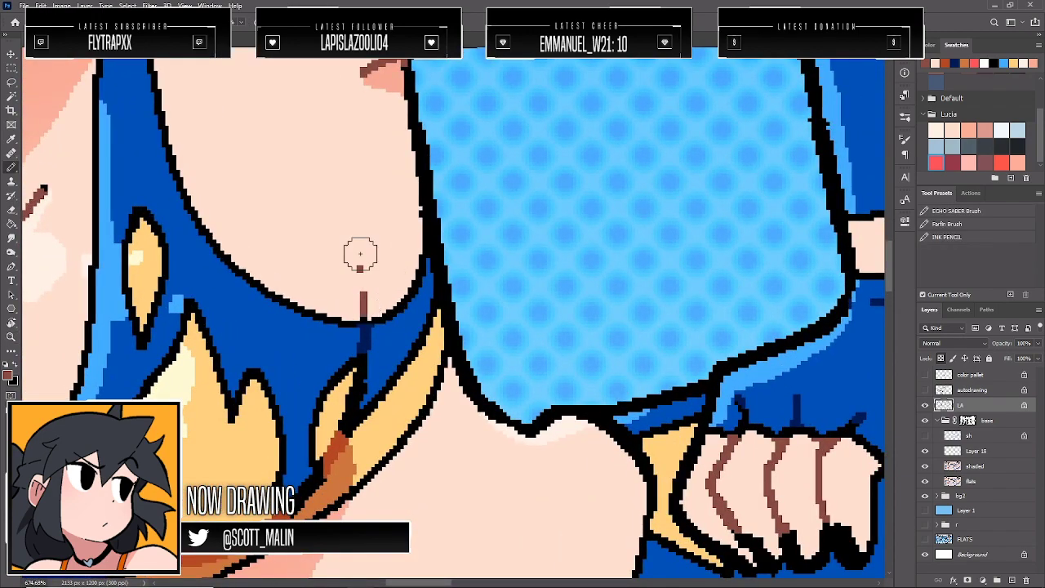
click(11, 336)
scroll(378, 273, down, 9)
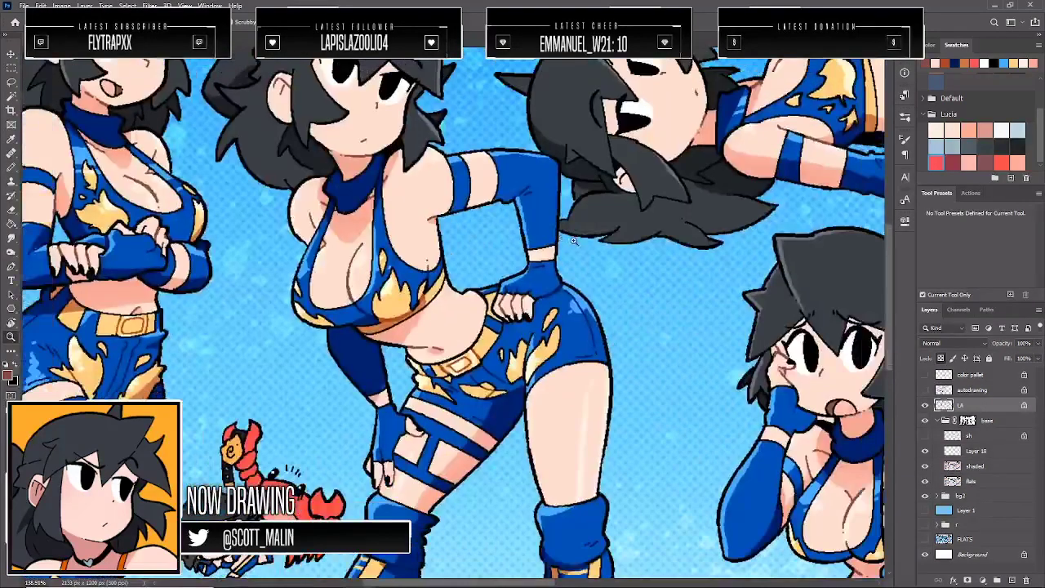
scroll(550, 219, up, 5)
scroll(551, 245, down, 7)
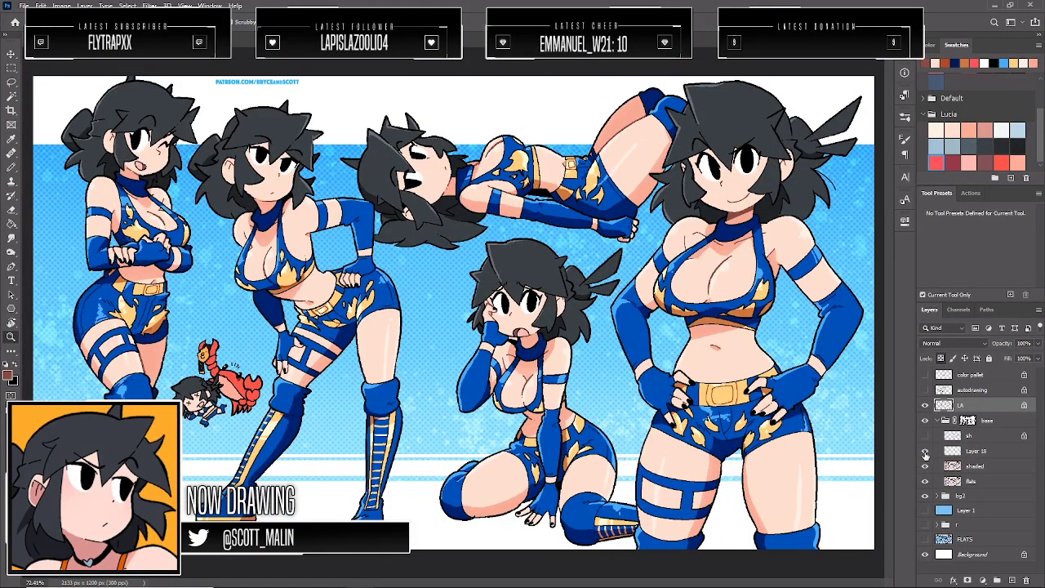
Select the hair areas on the flats layer with the Magic Wand and add a new layer above the shaded layer
click(988, 482)
key(w)
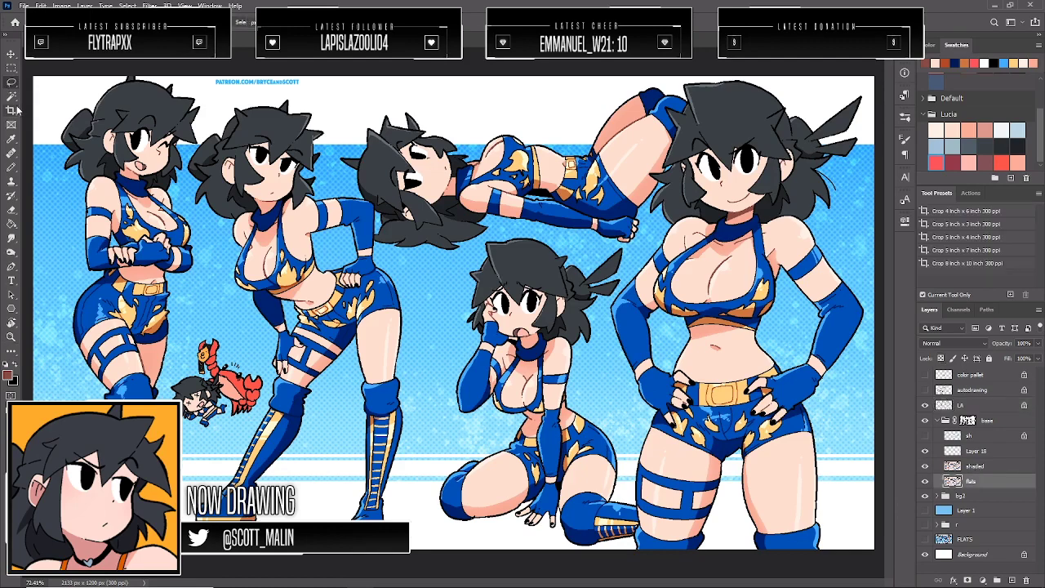
click(169, 107)
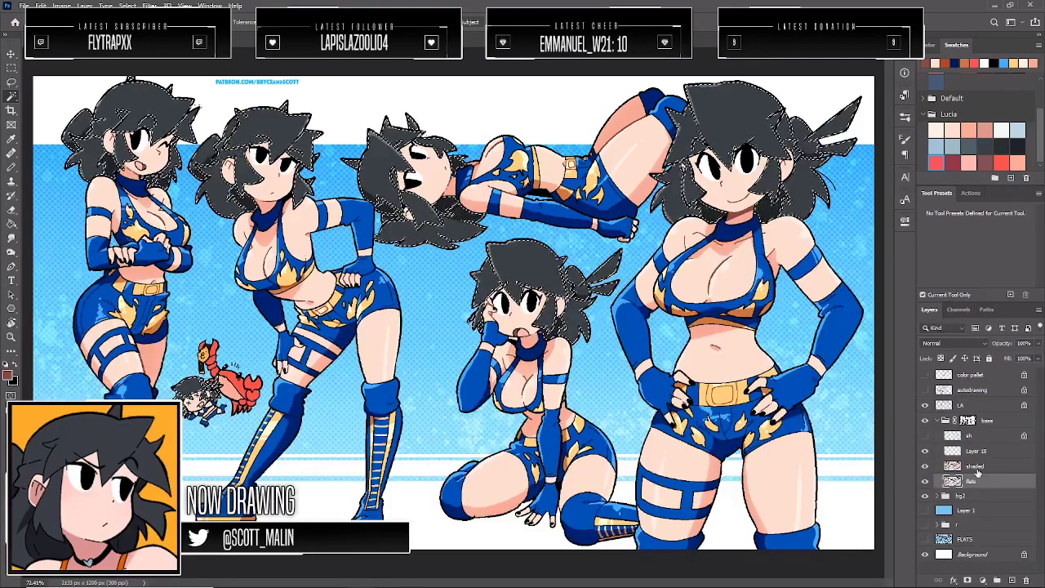
click(976, 467)
click(1012, 580)
Reset to the default black, enlarge the Brush and softly shade the selected hair across the poses
key(d)
key(b)
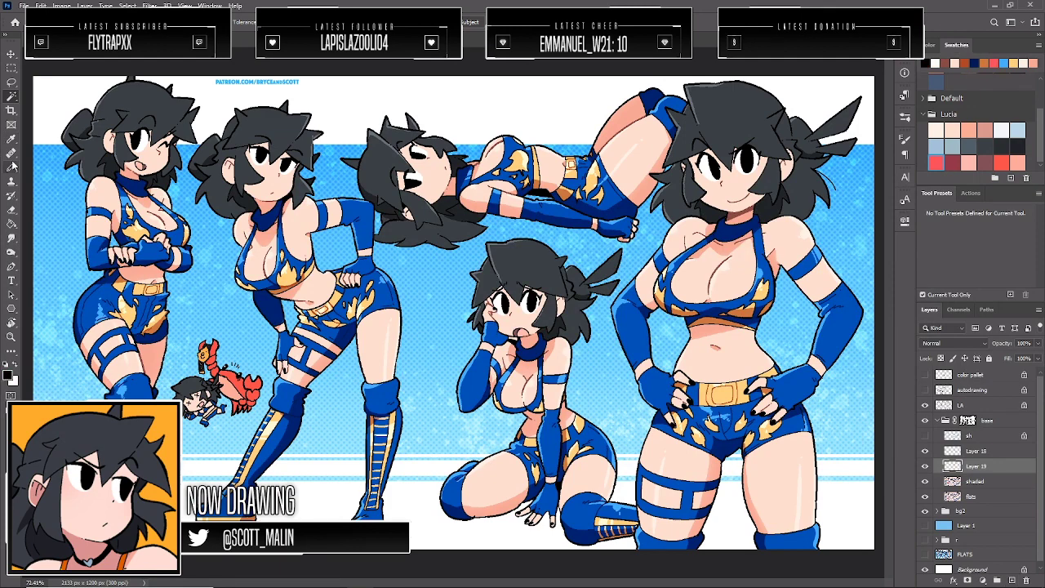
key(bracketright)
key(bracketright)
key(bracketright)
key(bracketright)
key(bracketright)
key(bracketright)
key(bracketright)
key(bracketright)
key(bracketright)
key(bracketright)
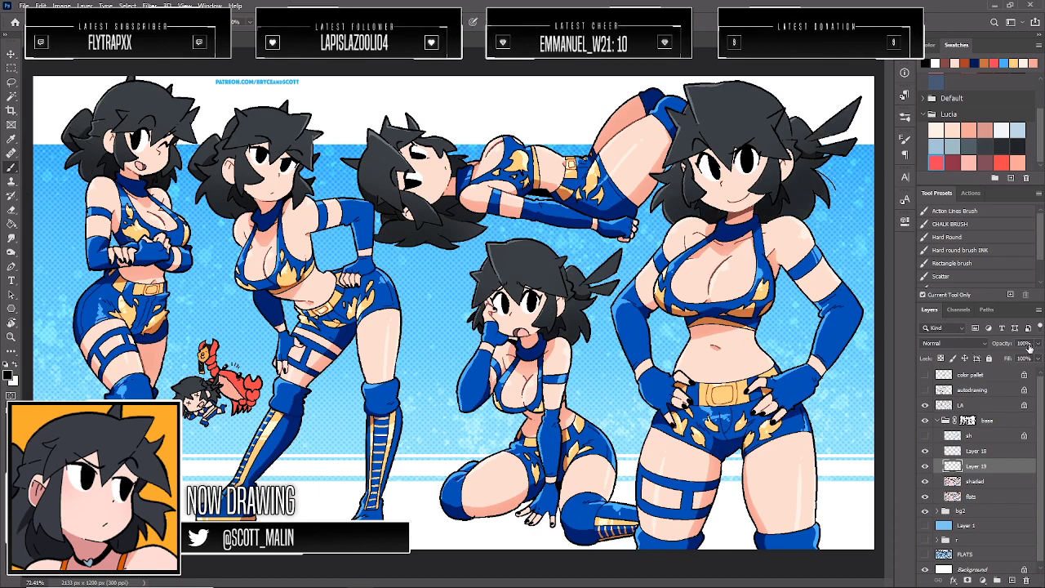
Lower the hair shading layer's opacity to 18%, toggling its visibility to compare
drag(1008, 356, 1005, 358)
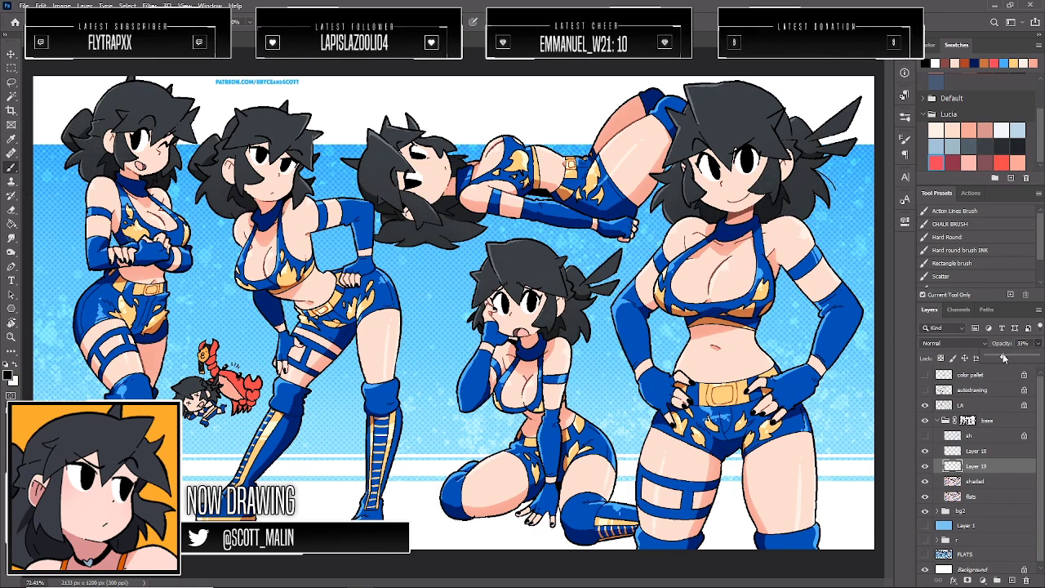
click(925, 466)
click(925, 466)
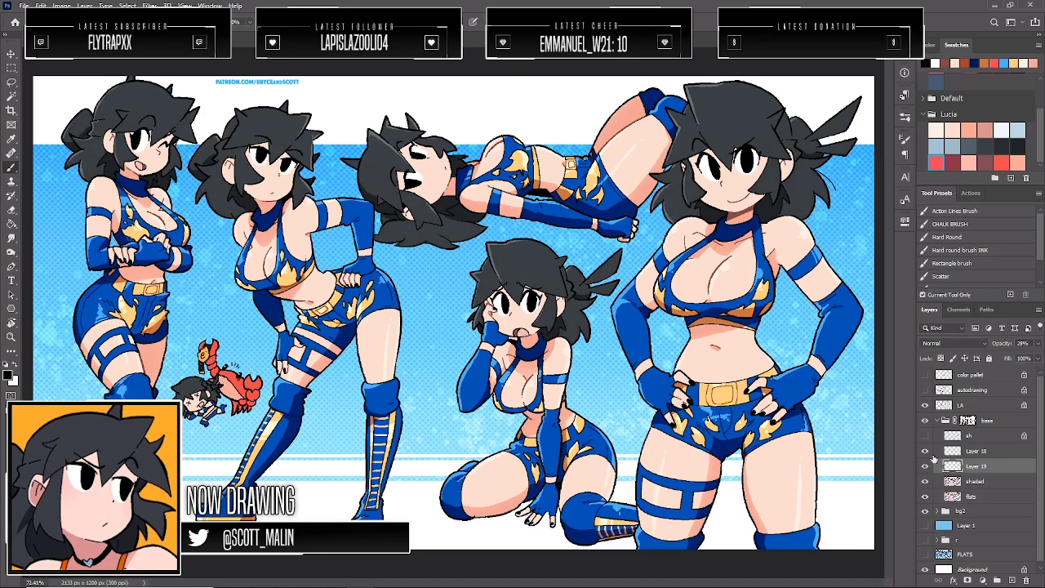
click(1035, 345)
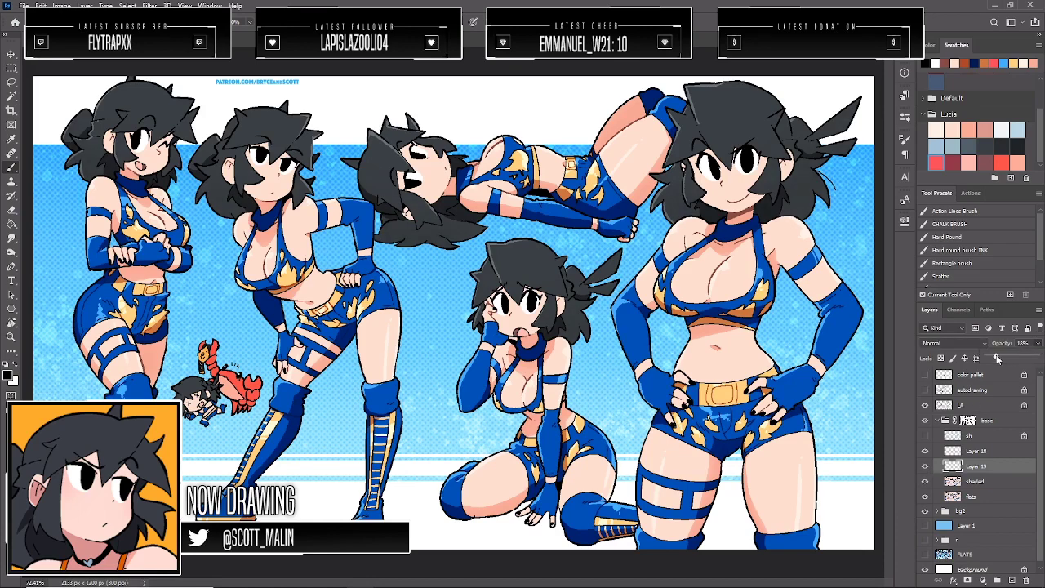
Select the eye whites on the shaded layer with the Magic Wand and add a new layer above it
click(980, 481)
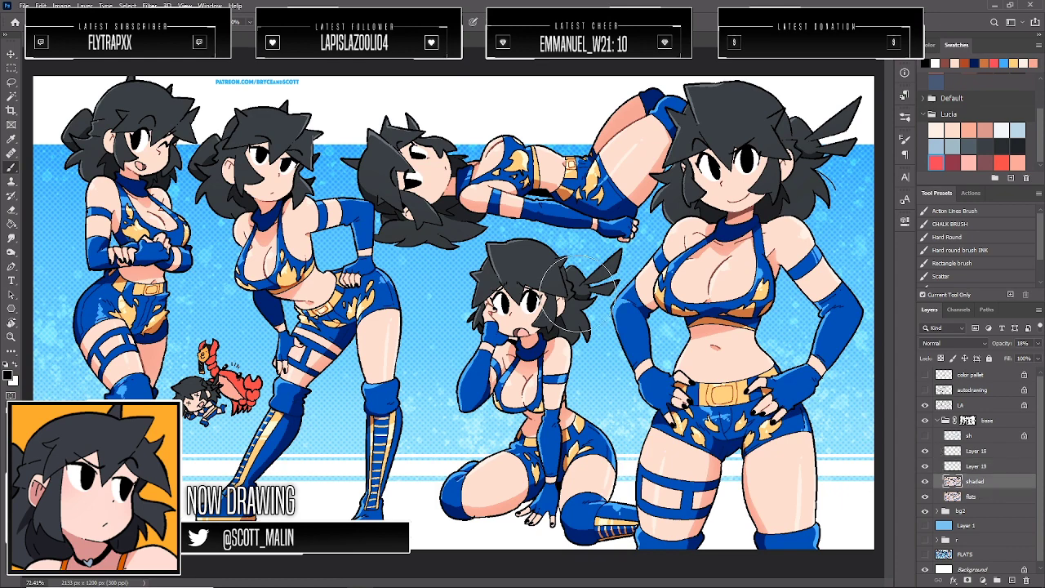
click(12, 96)
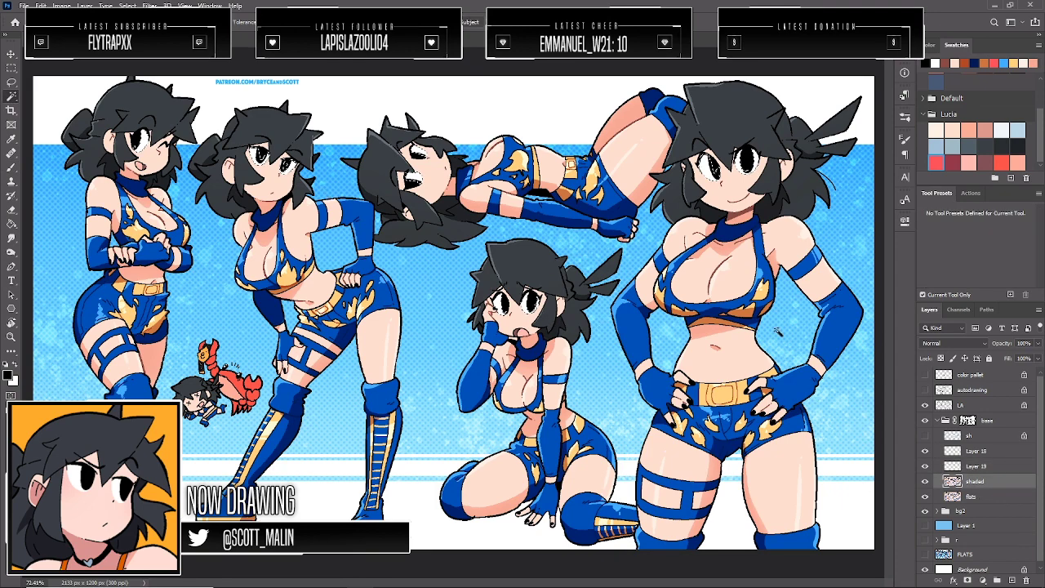
click(1012, 581)
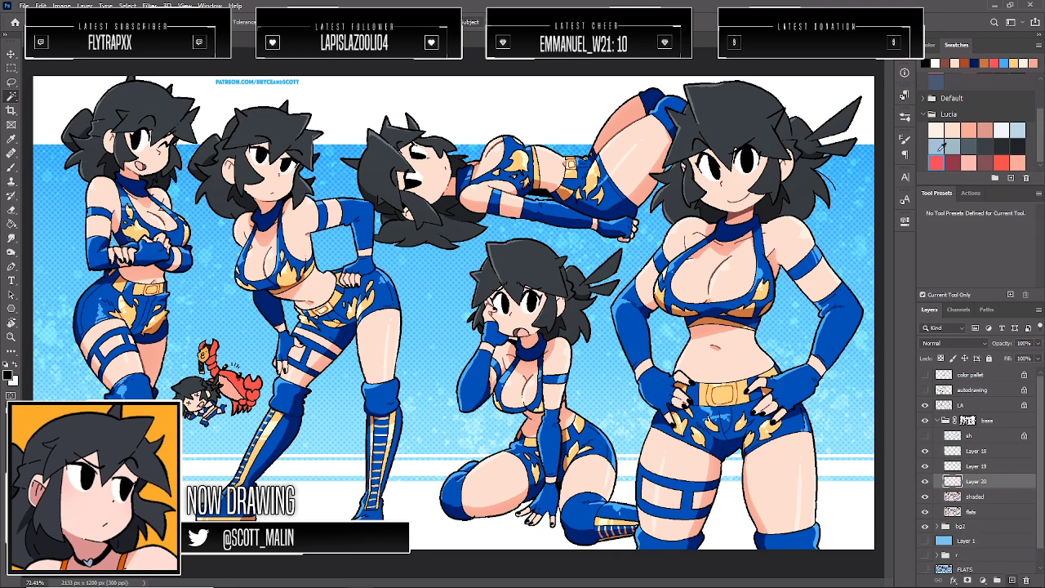
Pencil light blue shadows from the My Swatches group onto the eye whites of the poses
scroll(974, 95, up, 2)
click(949, 97)
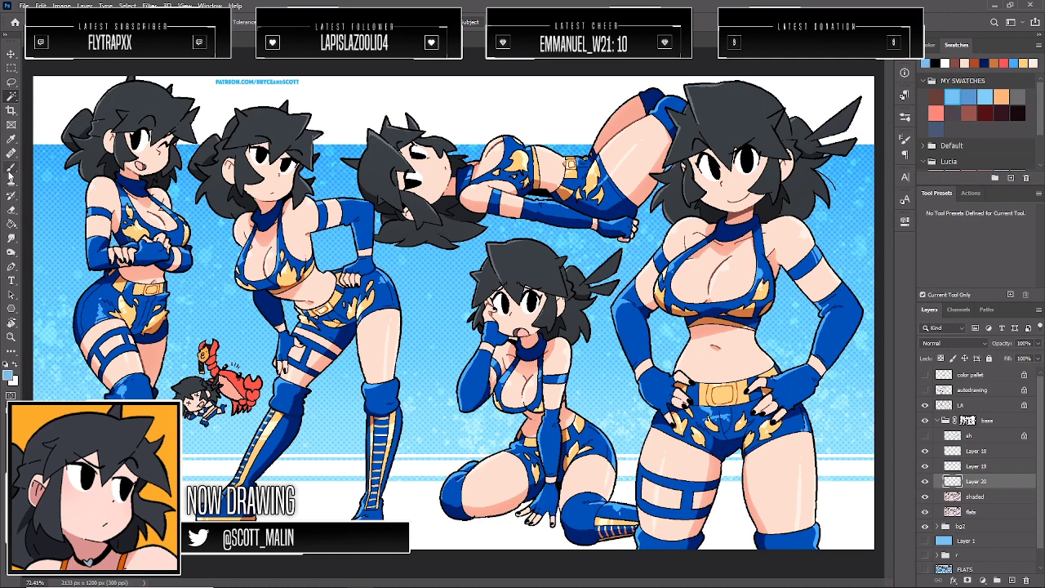
right_click(11, 166)
click(49, 178)
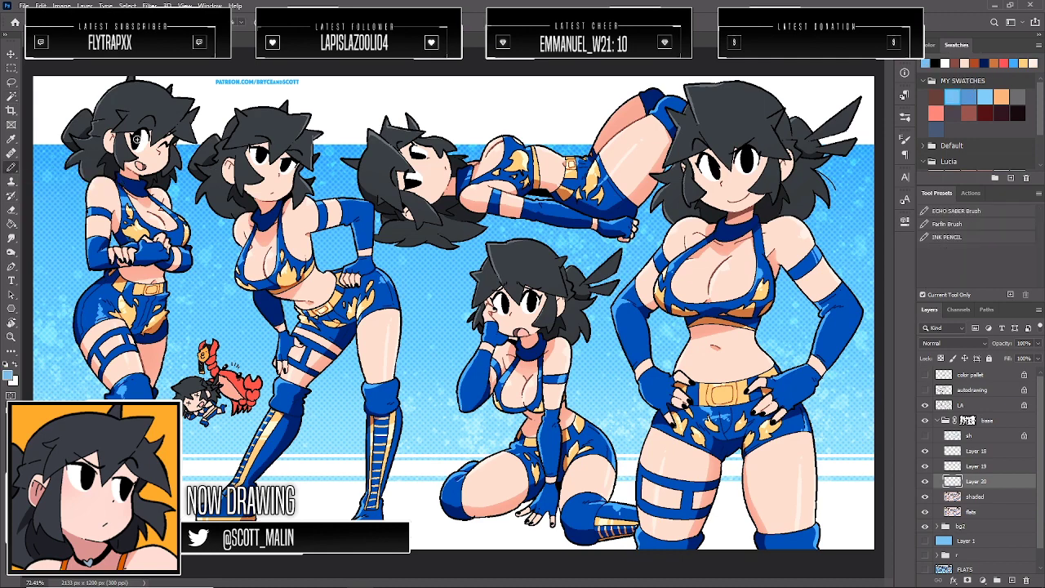
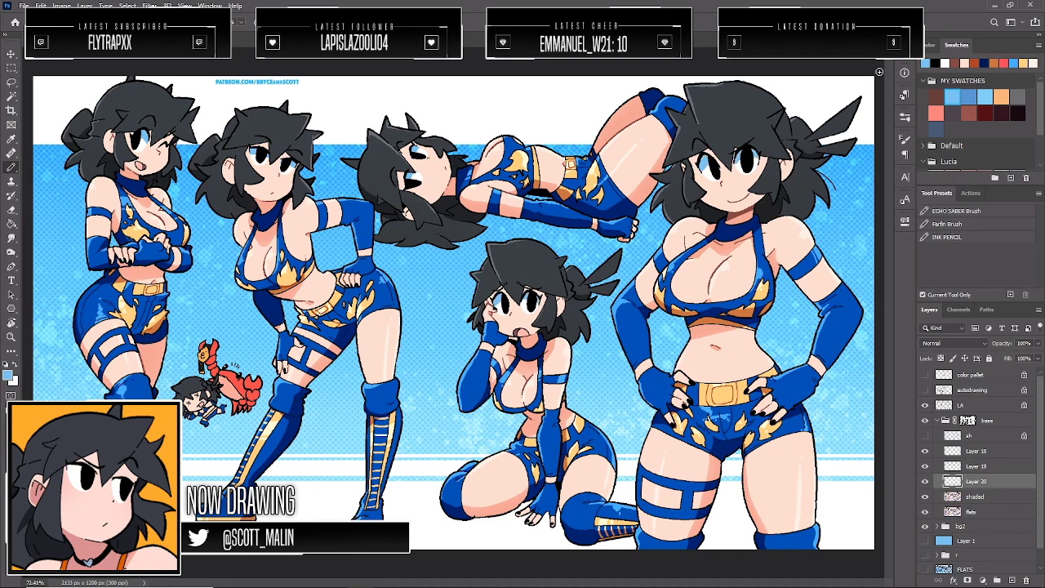
key(z)
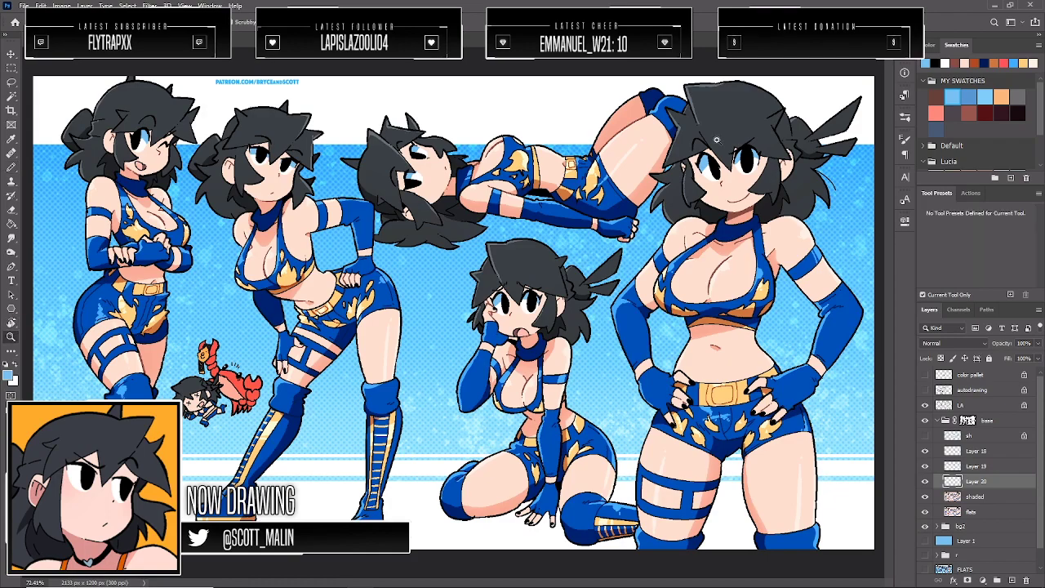
ctrl+drag(750, 157, 767, 196)
key(ctrl+z)
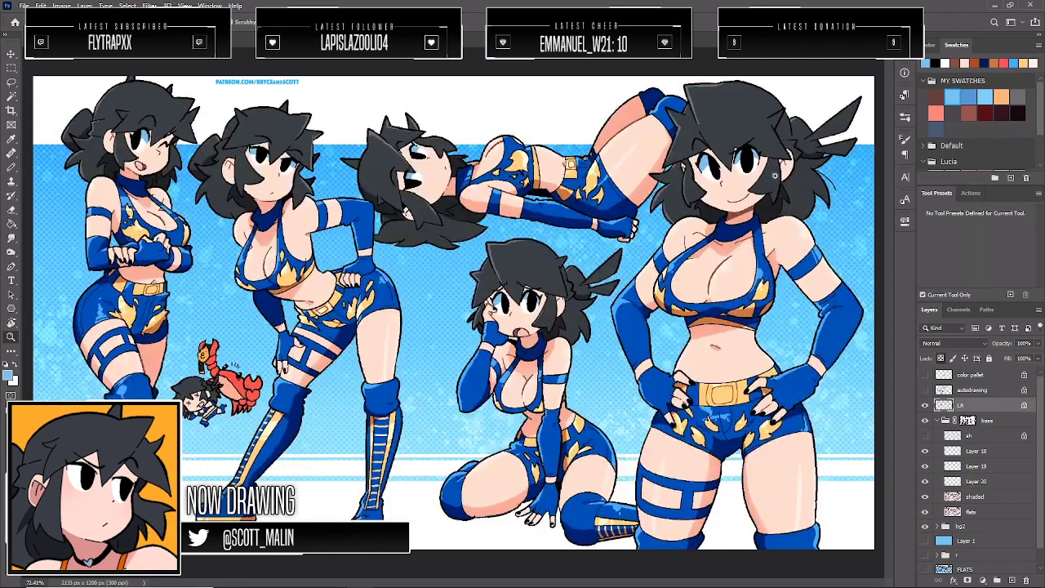
Compare the illustration with the skin-softening layer hidden and shown
click(937, 450)
click(926, 451)
click(925, 451)
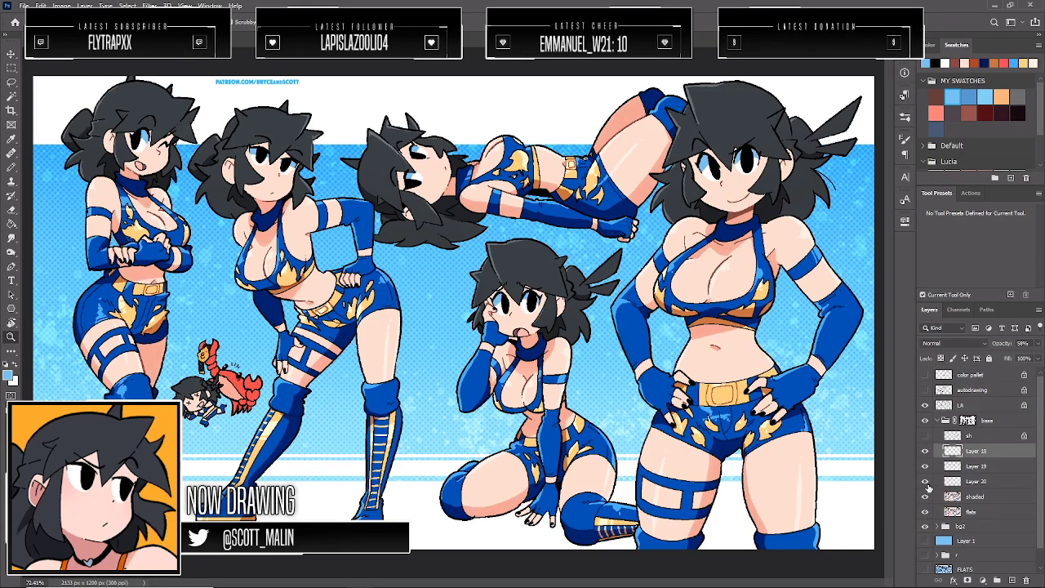
Adjust the eye shading on Layer 20 with Hue/Saturation, setting hue -6, saturation +100 and lightness +2
click(970, 485)
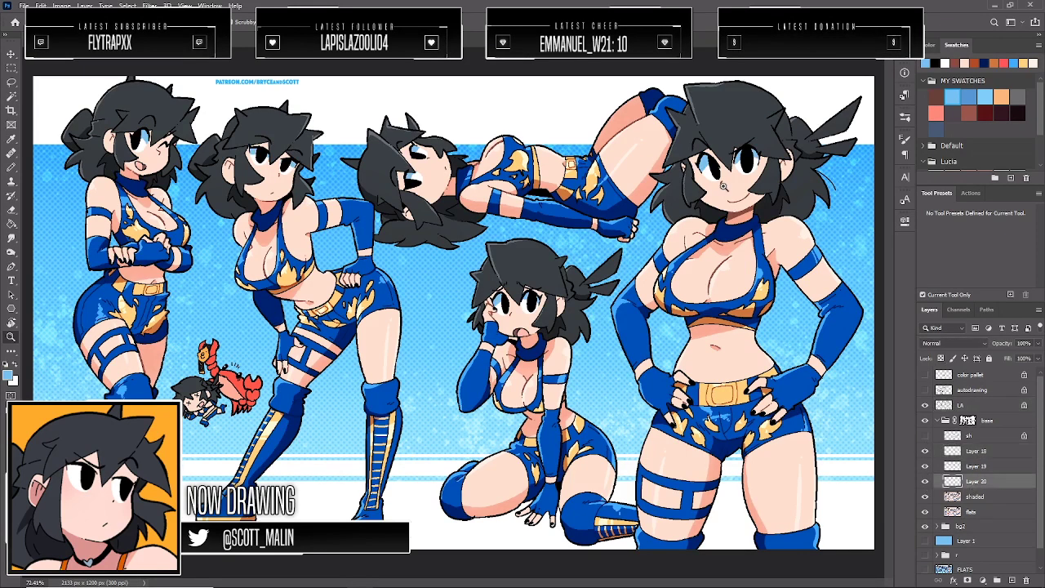
click(760, 169)
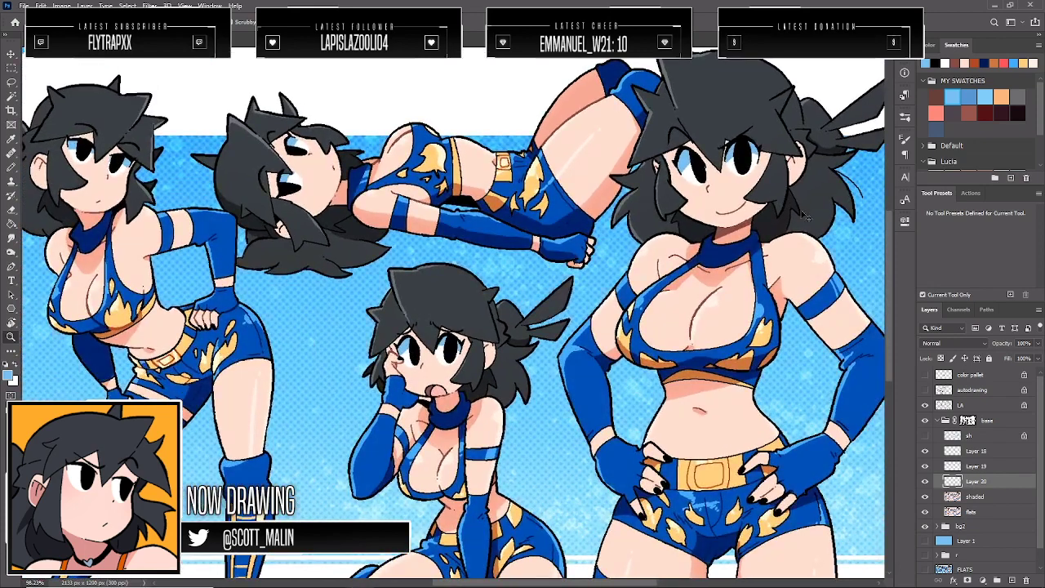
key(ctrl+u)
drag(844, 335, 908, 363)
click(862, 391)
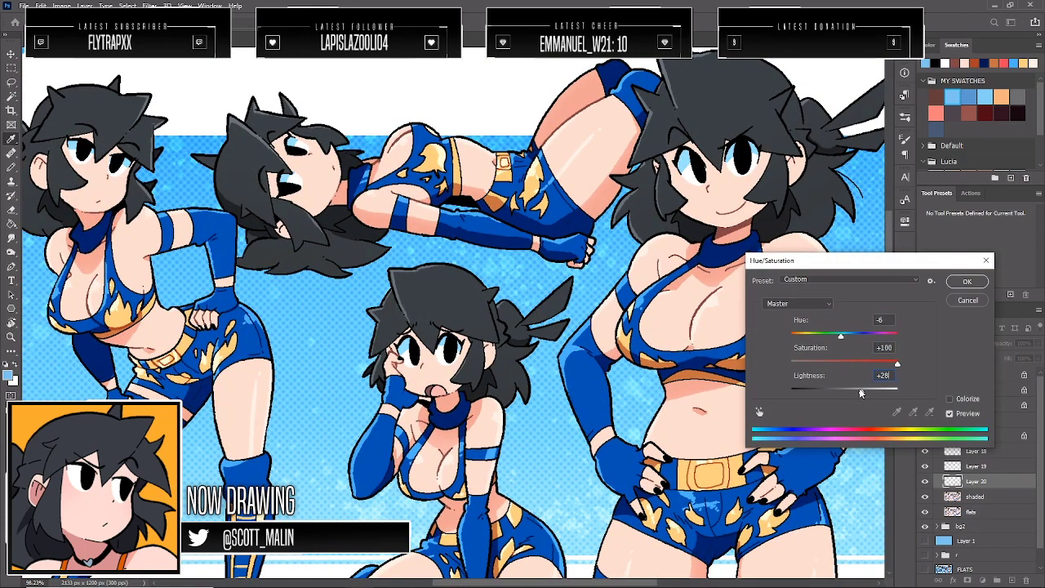
drag(860, 393, 849, 392)
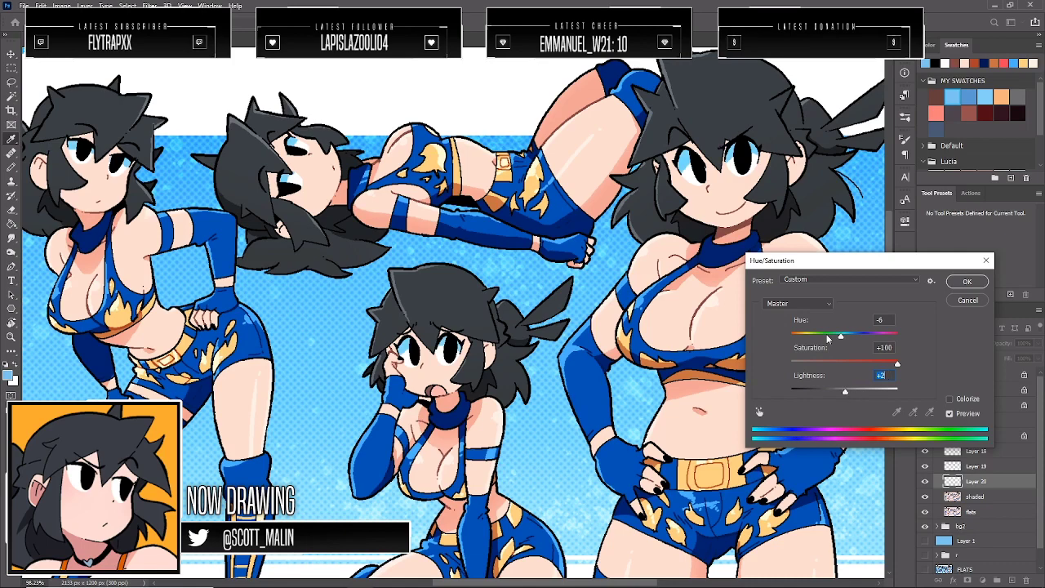
click(963, 281)
Lower the opacity of the eye shading layer to 32%
drag(1036, 344, 1006, 359)
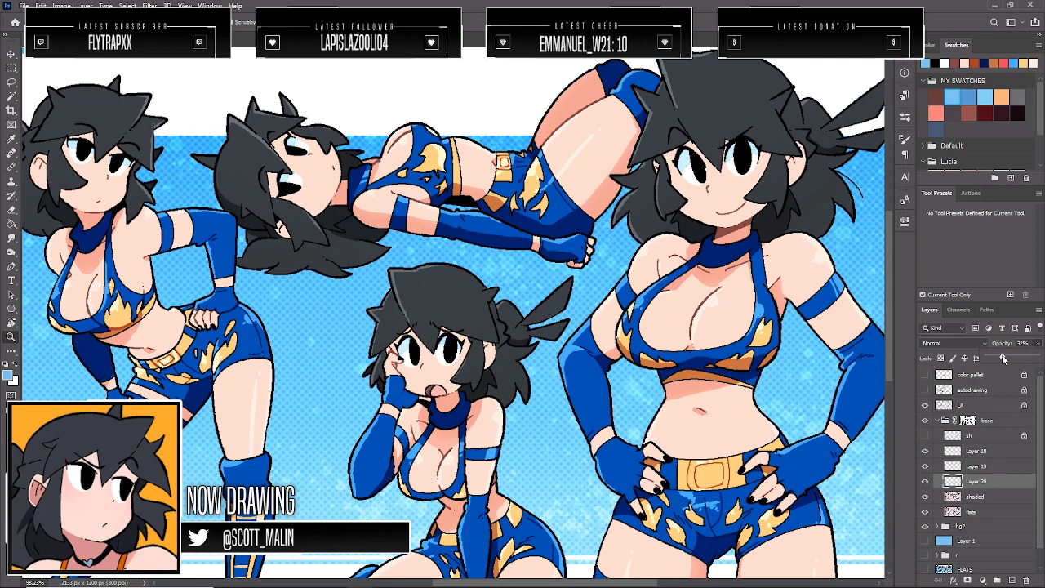
drag(1005, 359, 1003, 360)
drag(431, 318, 413, 317)
key(ctrl+0)
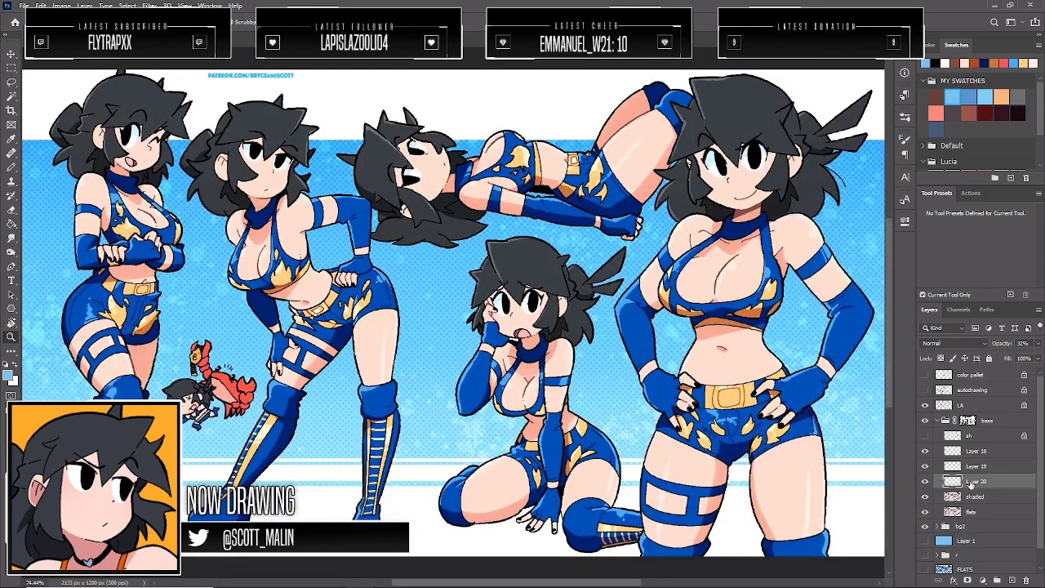
Compare the illustration with the eye shading layer and the shaded layer each hidden and shown
click(925, 482)
click(925, 482)
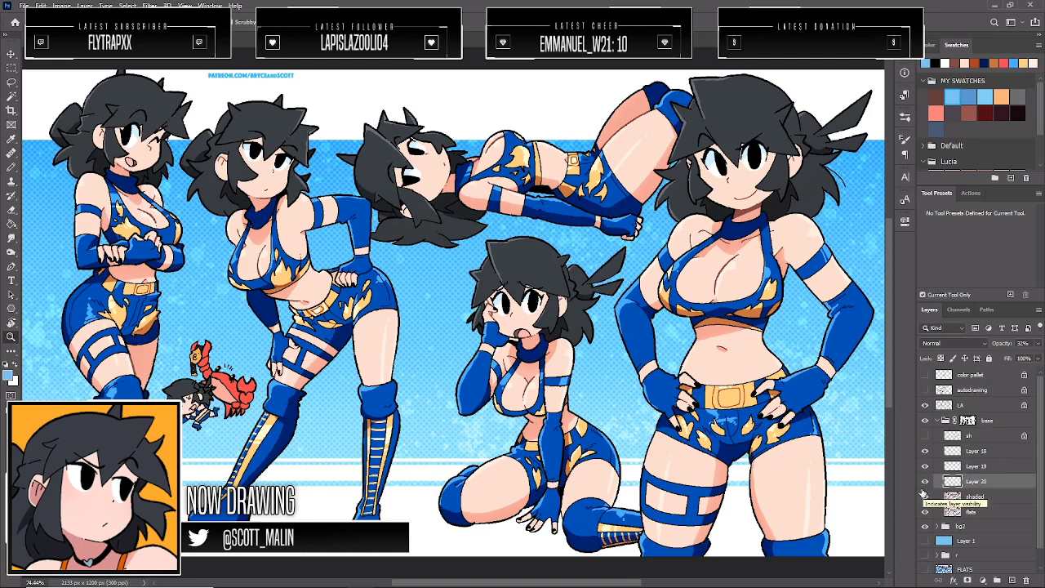
click(924, 481)
click(925, 496)
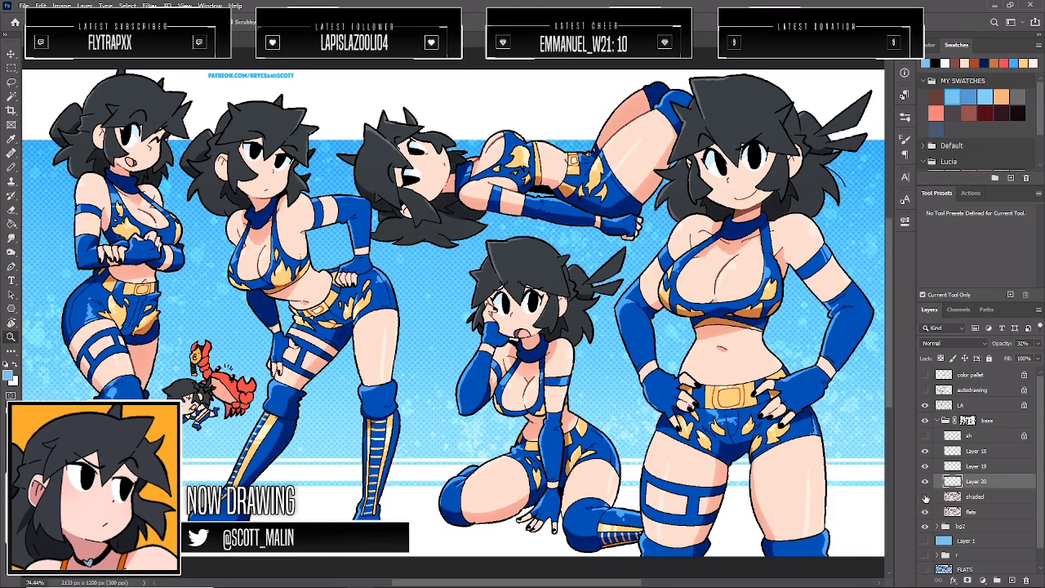
click(925, 496)
click(925, 496)
Add a new layer above Layer 18 and brush dark blue shading sampled from the outfit over the blue clothing
click(973, 511)
click(12, 95)
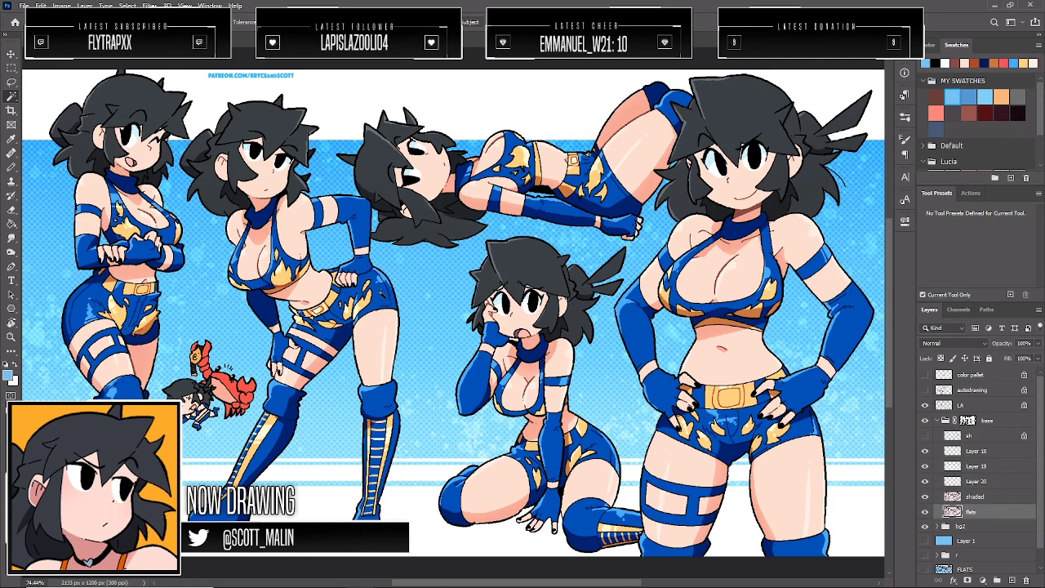
click(980, 452)
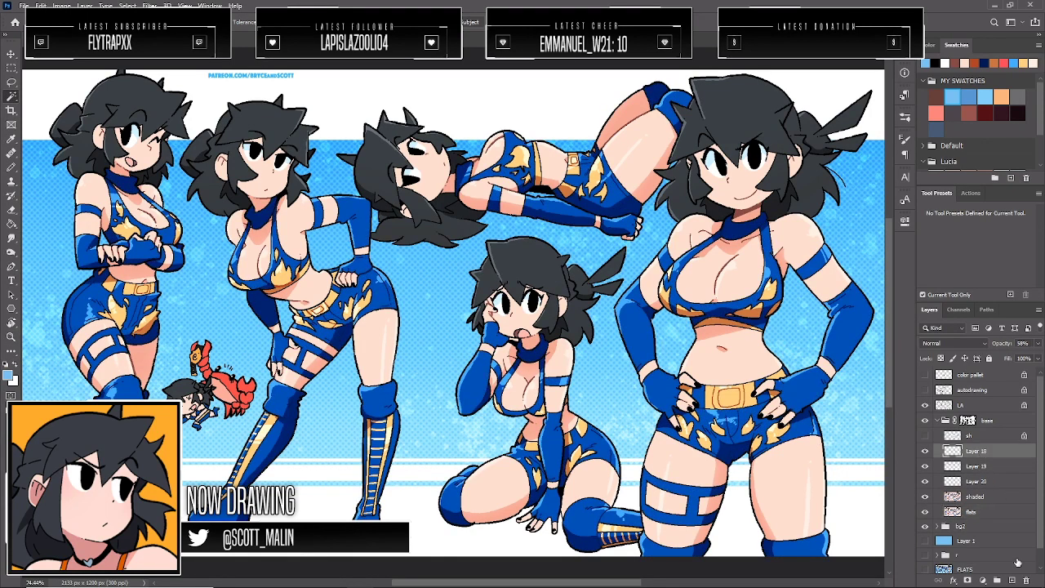
click(1010, 580)
click(11, 167)
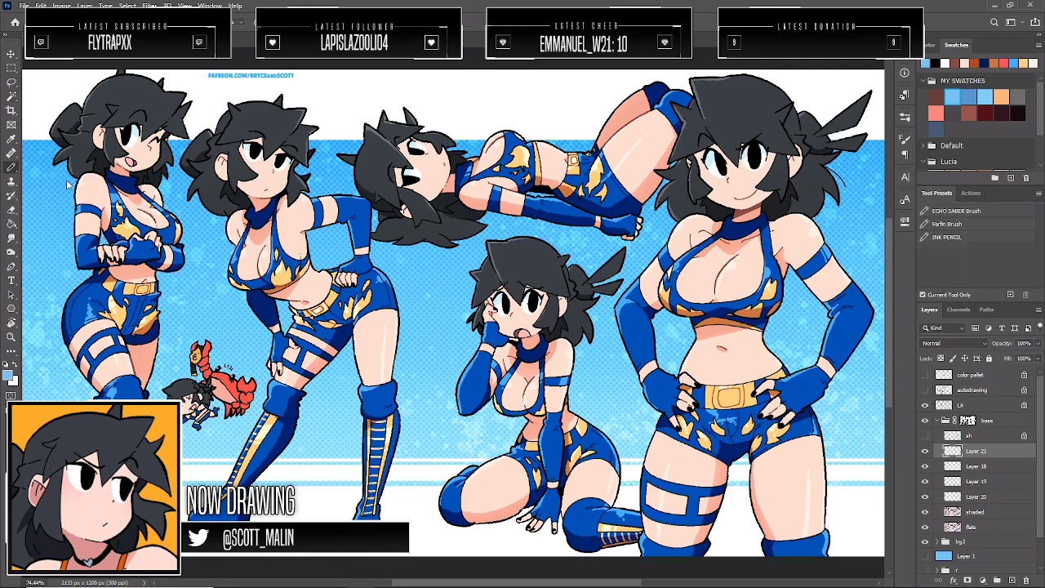
alt+click(142, 343)
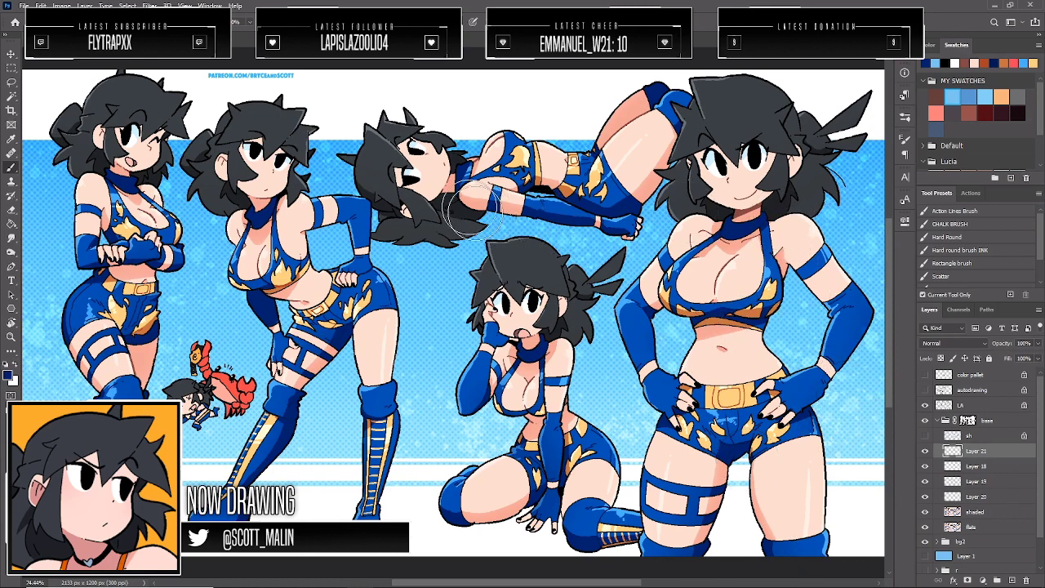
key(bracketleft)
key(bracketleft)
key(bracketleft)
key(bracketleft)
key(bracketleft)
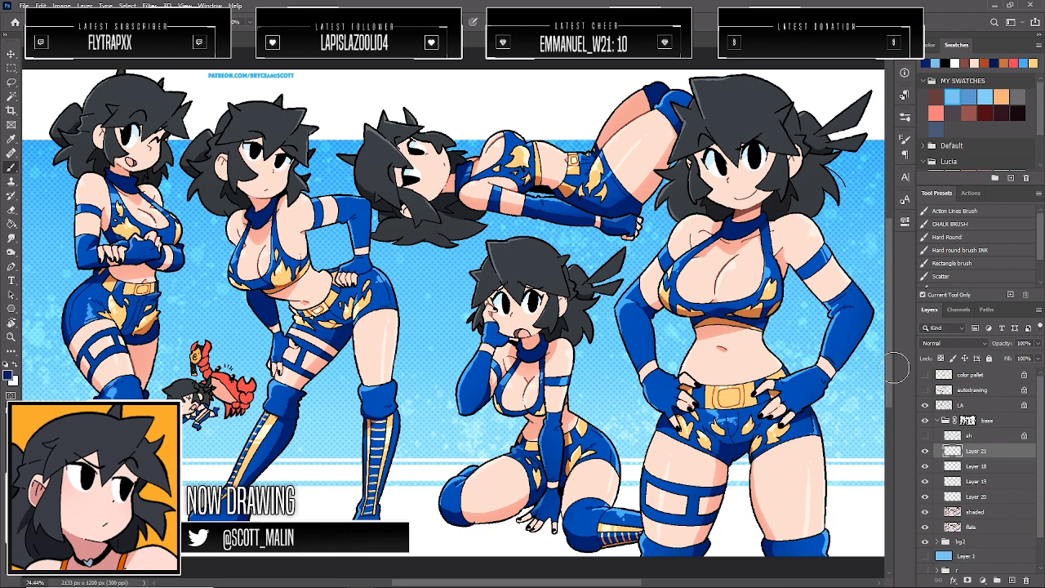
Lower the blue clothing shading layer's opacity to 41%, toggling its visibility to compare
drag(1035, 346, 1008, 357)
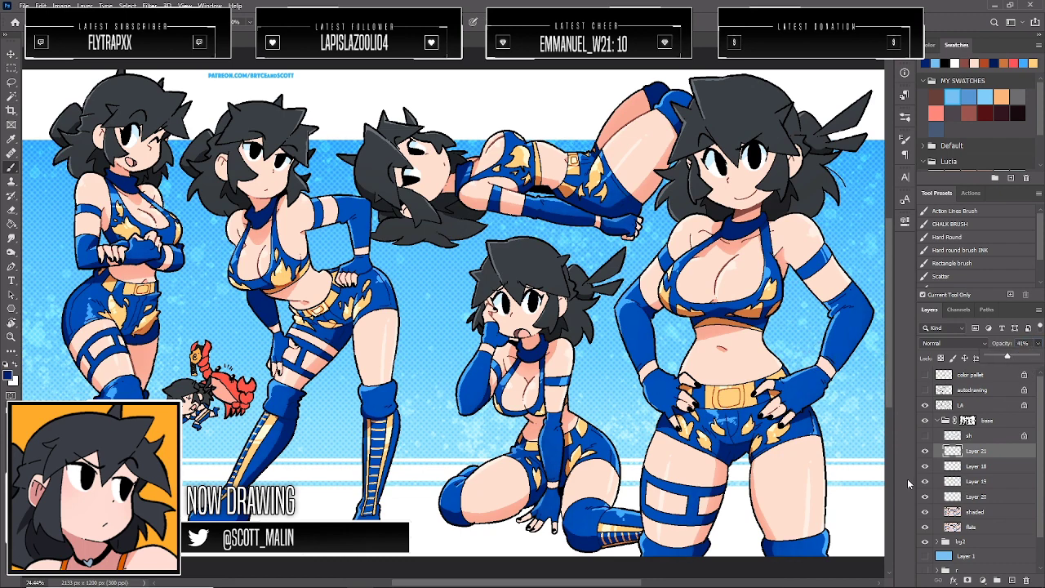
click(925, 451)
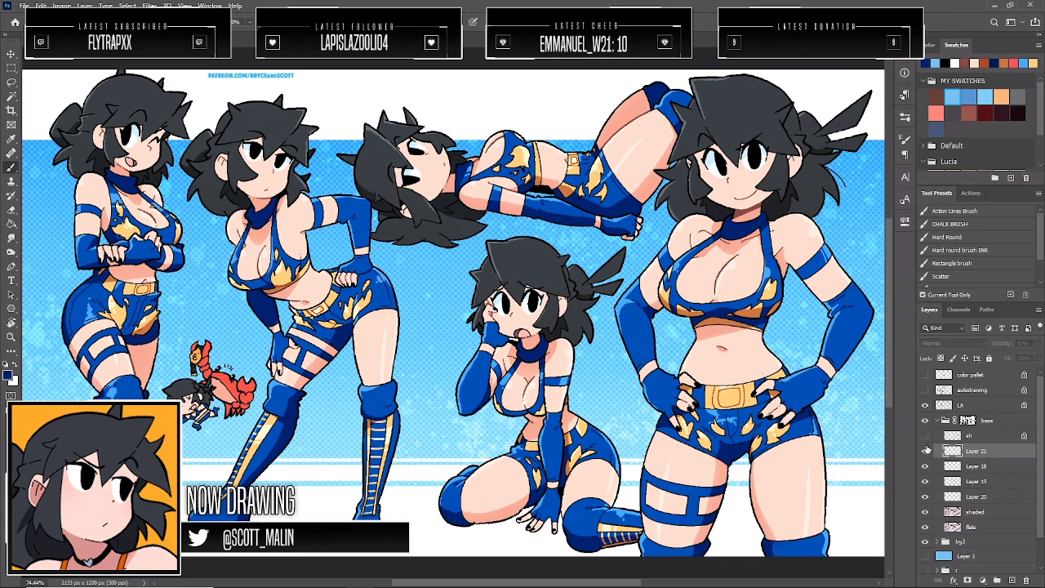
click(925, 451)
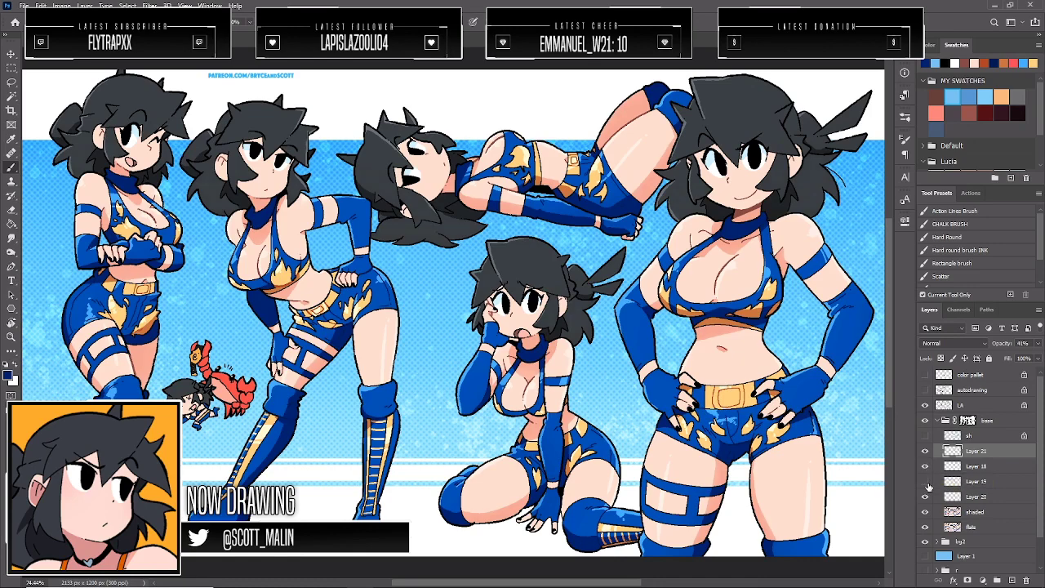
Compare the effect of the hair, eye and clothing shading layers and the shaded layer by toggling their visibility
click(924, 482)
click(925, 497)
click(925, 497)
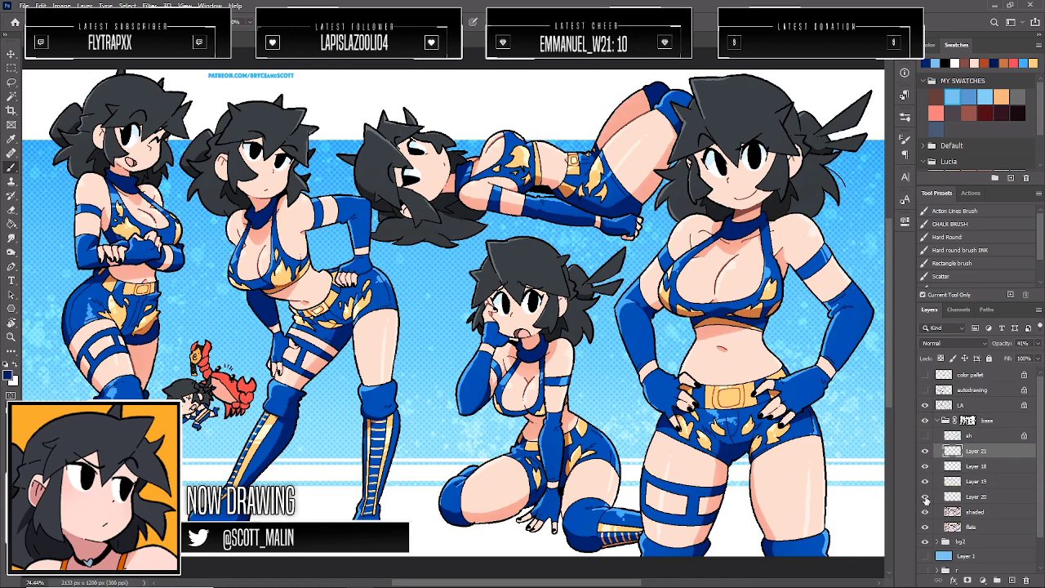
click(925, 451)
click(925, 452)
click(925, 511)
click(925, 511)
click(924, 511)
click(925, 511)
click(990, 502)
click(924, 497)
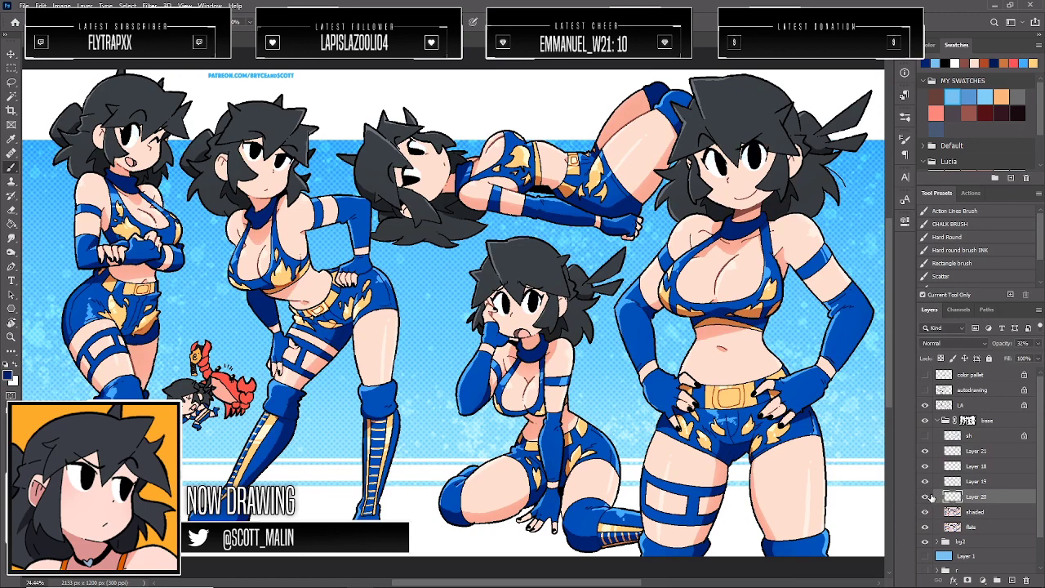
click(925, 496)
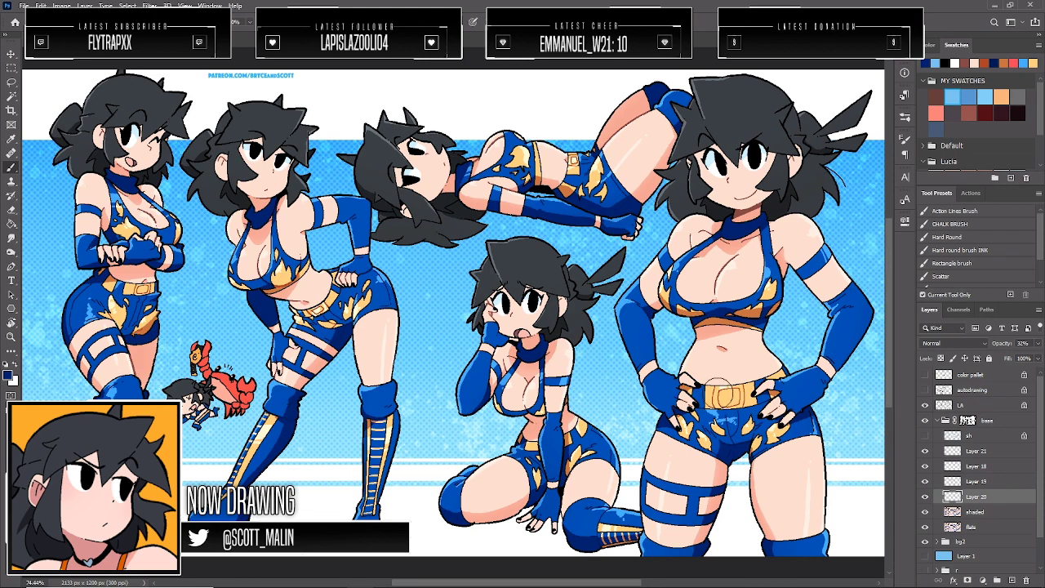
Add a new layer above the LA line art and pencil white highlights into the eyes of the two leftmost poses
click(937, 408)
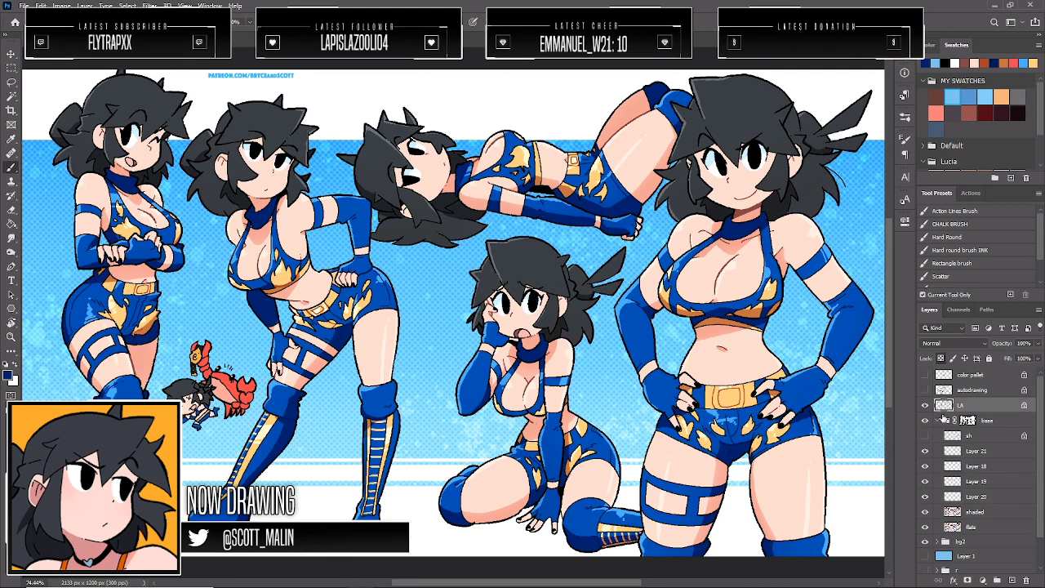
click(939, 421)
click(1011, 580)
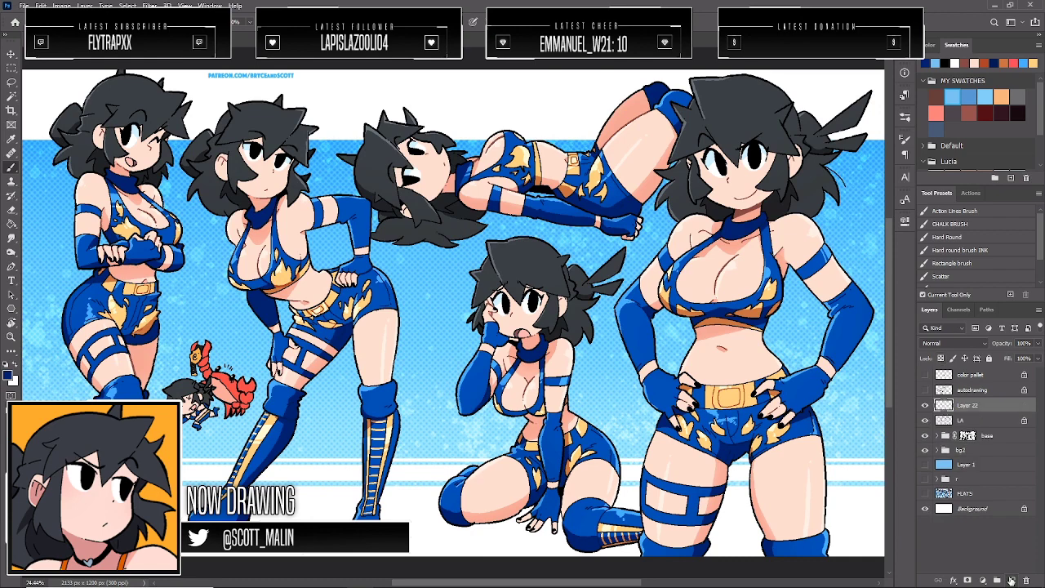
click(11, 336)
drag(110, 109, 220, 109)
click(11, 168)
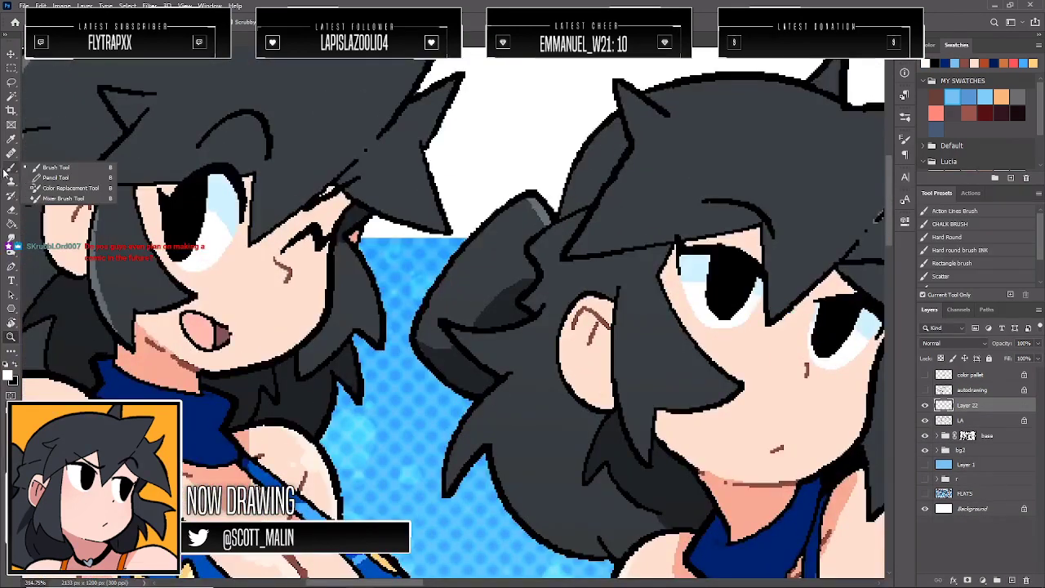
click(49, 179)
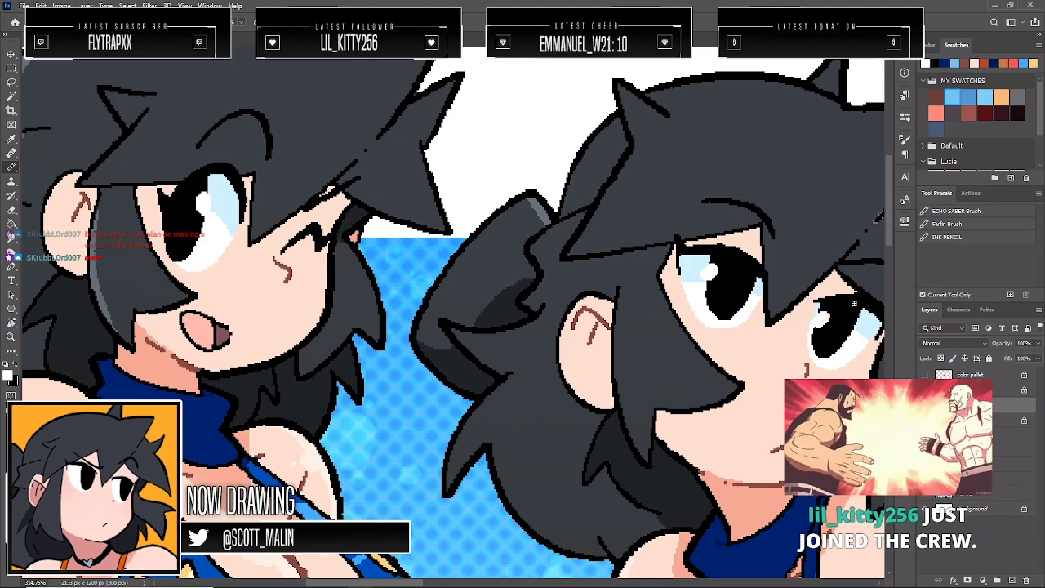
Pencil white highlights into the eyes of the lying, sitting and large standing poses
key(z)
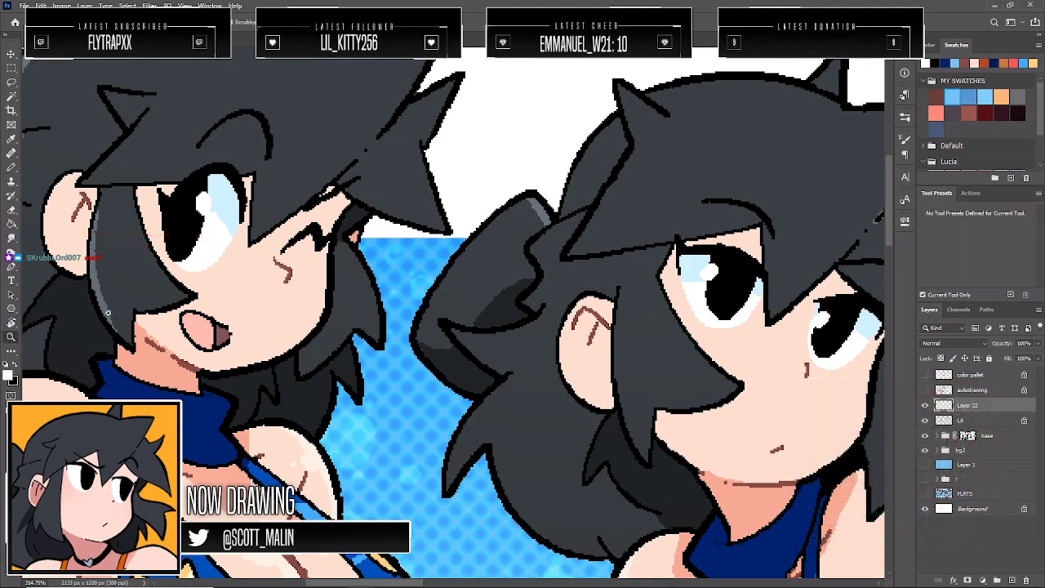
drag(351, 298, 698, 275)
key(b)
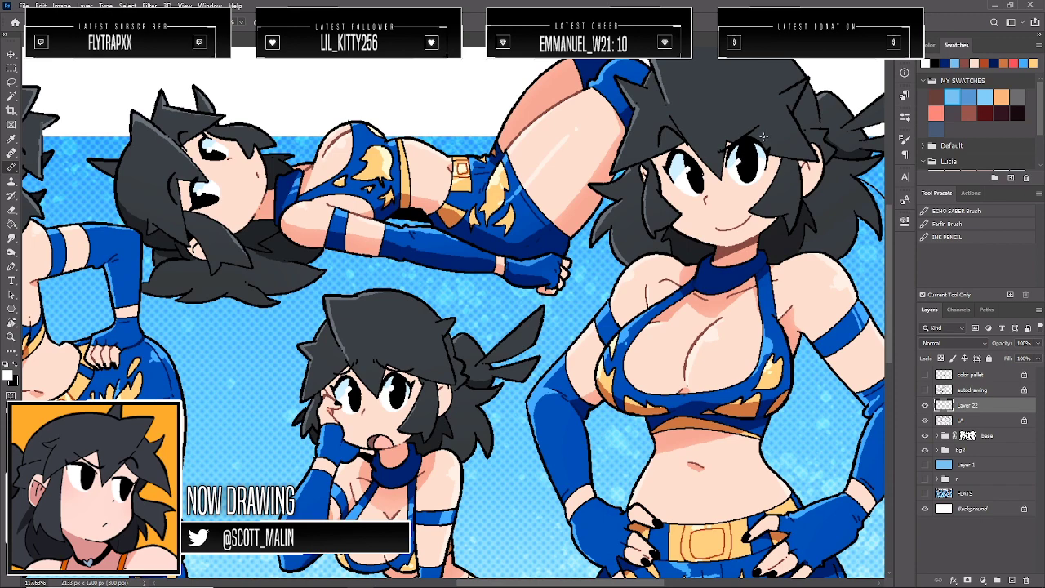
Compare the whole illustration with the eye highlight layer and the LA line art each hidden and shown
click(11, 336)
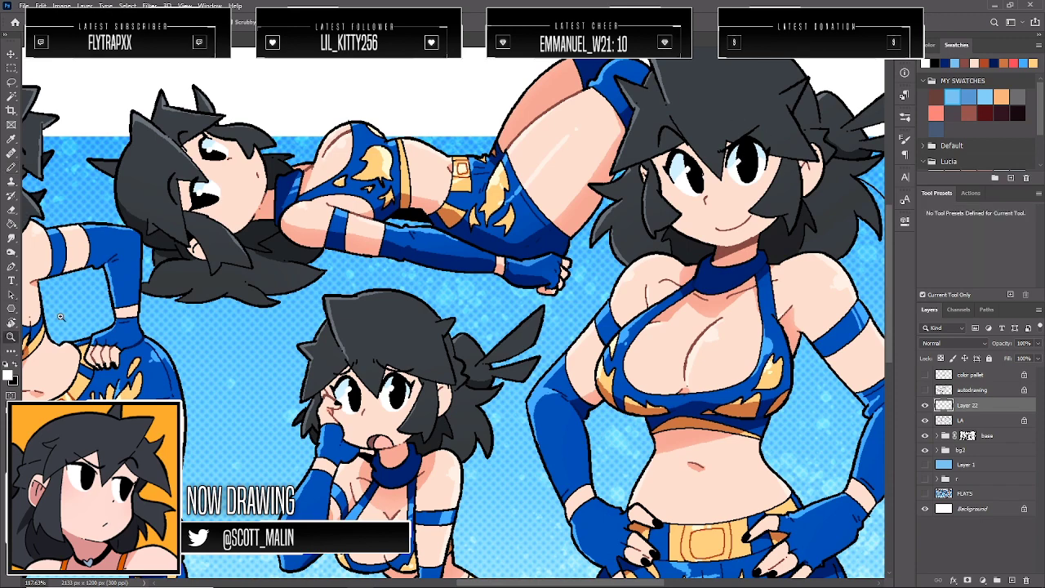
drag(505, 255, 489, 257)
drag(656, 266, 608, 236)
click(926, 406)
click(925, 405)
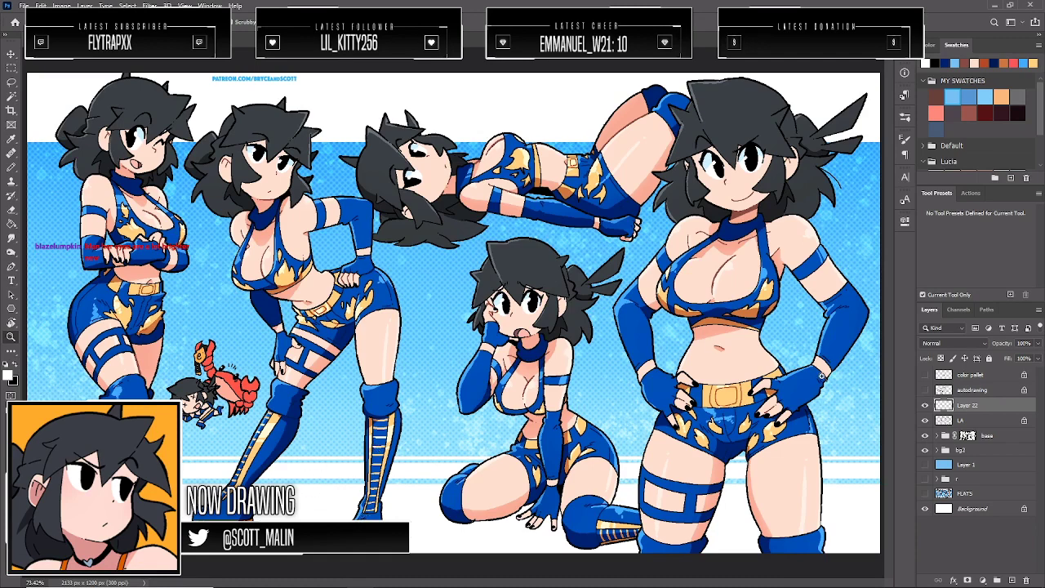
click(924, 420)
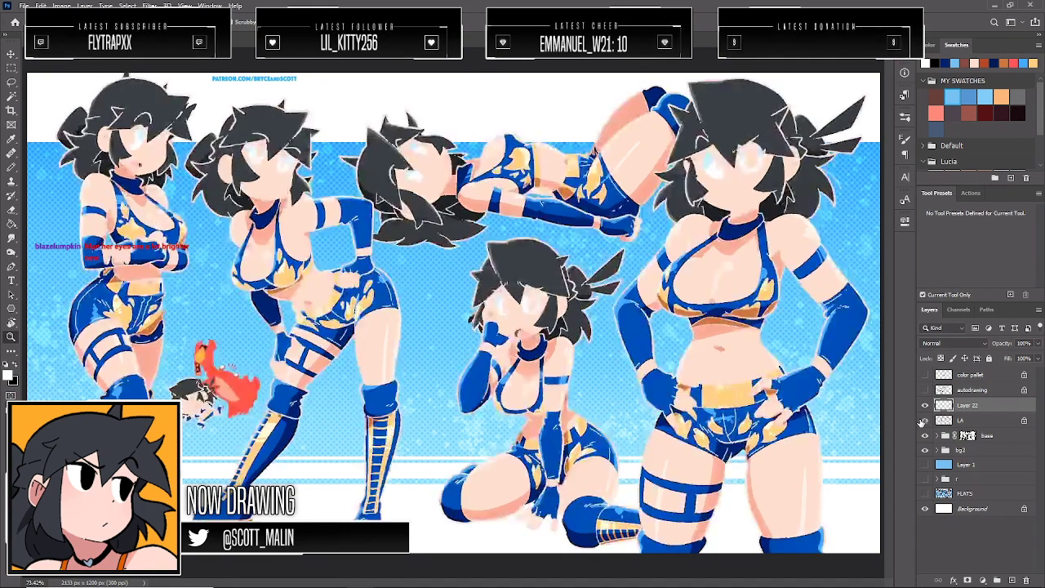
click(924, 420)
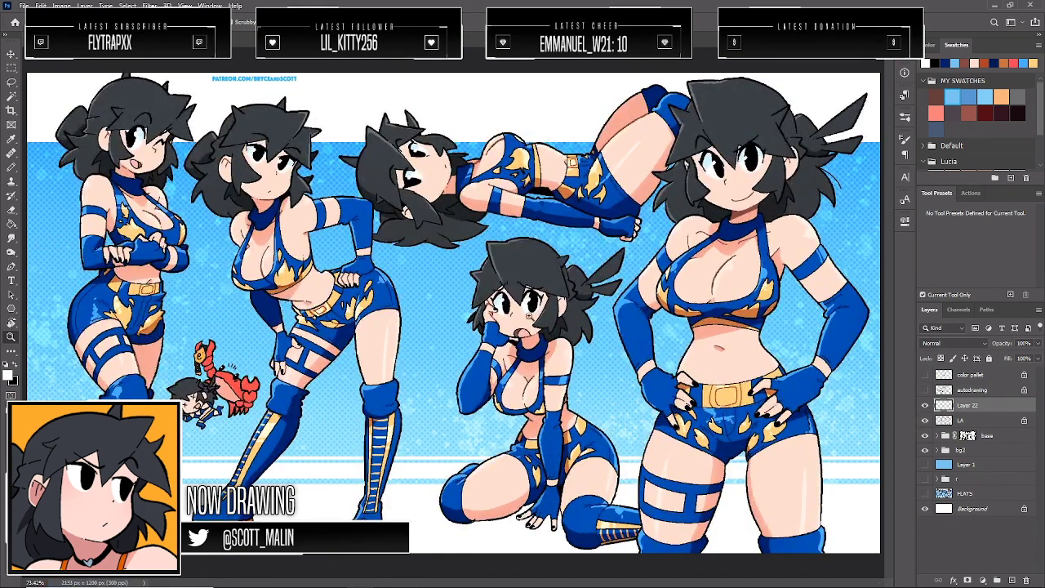
Add a new layer above the eye highlights and pencil salmon-pink blush marks on the cheeks of the two leftmost poses
drag(529, 316, 555, 315)
click(1011, 580)
click(936, 113)
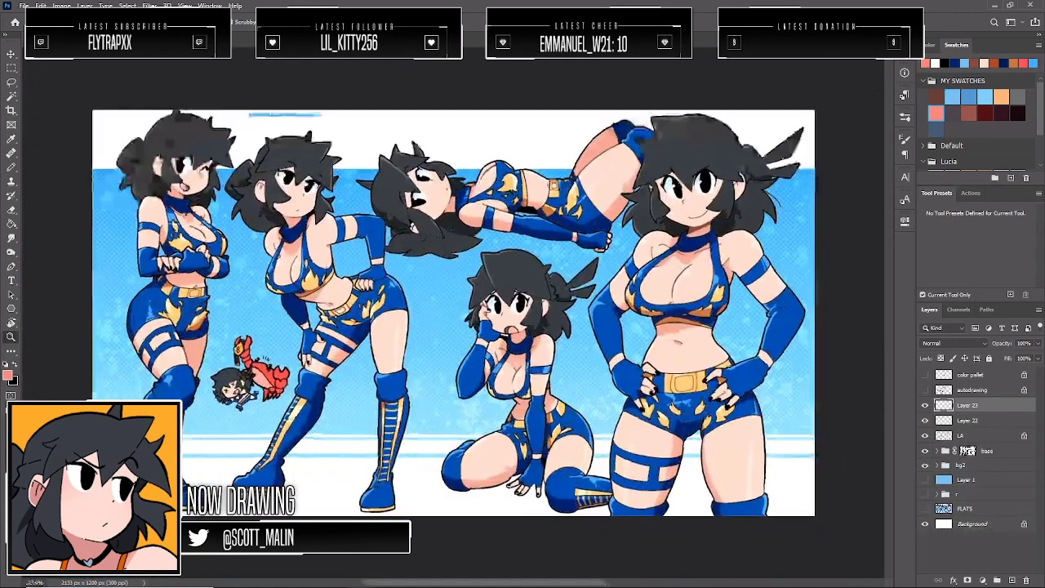
drag(106, 161, 195, 164)
key(b)
scroll(284, 227, up, 1)
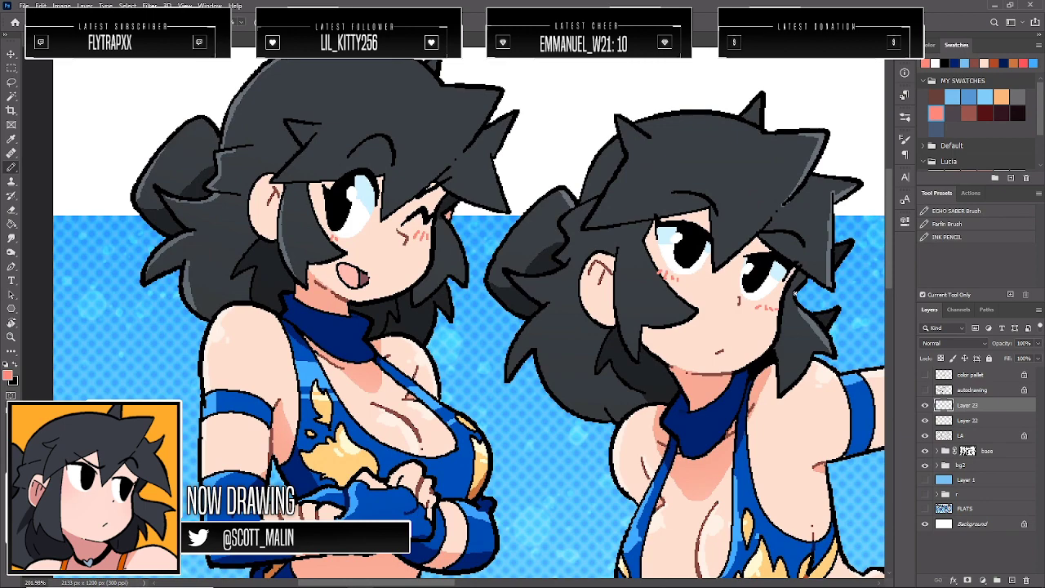
Pencil salmon-pink blush marks on the cheeks of the large smiling pose
click(11, 336)
drag(204, 305, 98, 304)
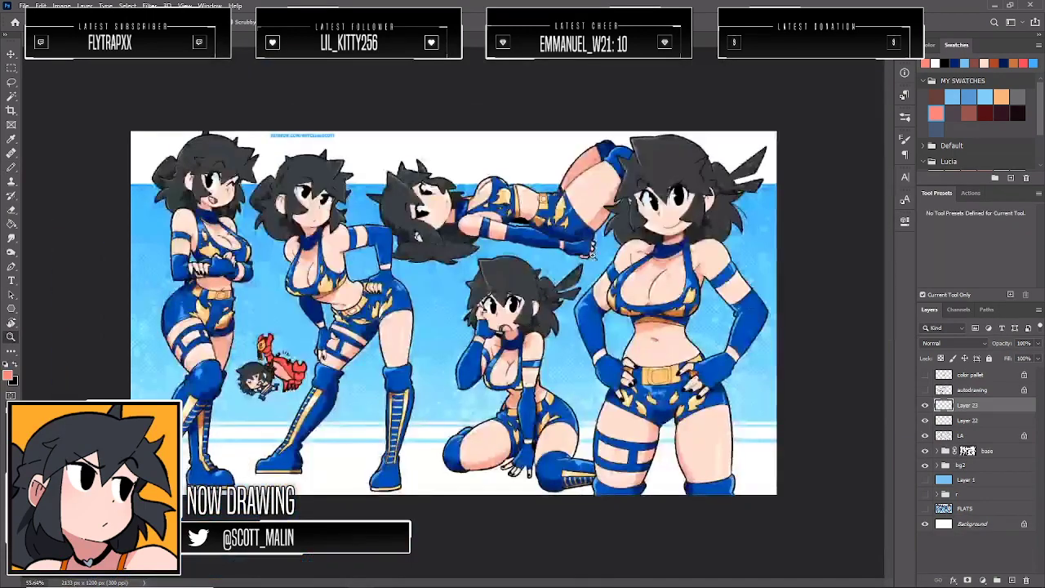
drag(633, 204, 682, 204)
key(b)
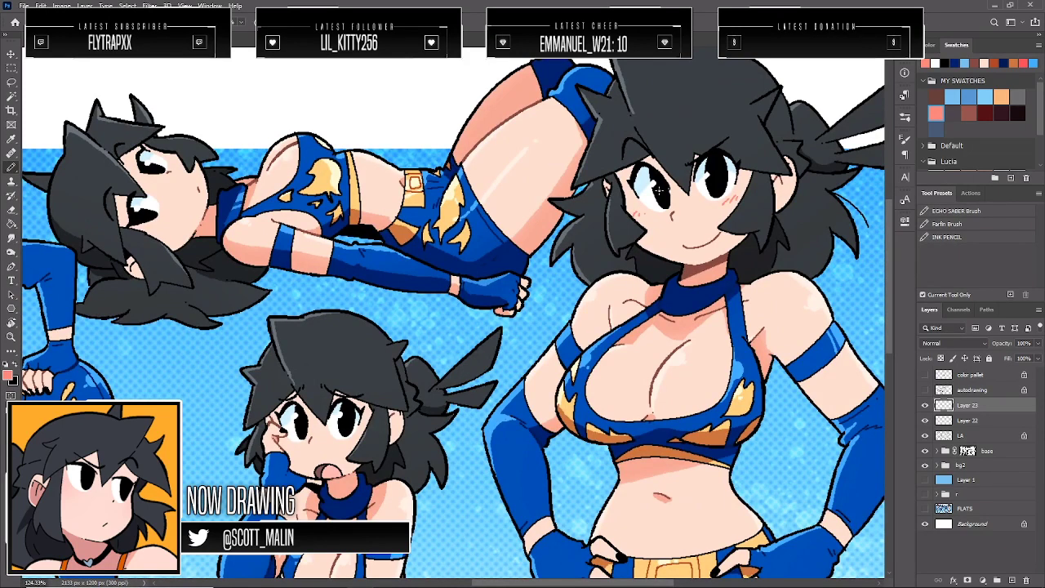
Lower the blush layer's opacity to 42%
click(1037, 344)
drag(1009, 359, 1012, 360)
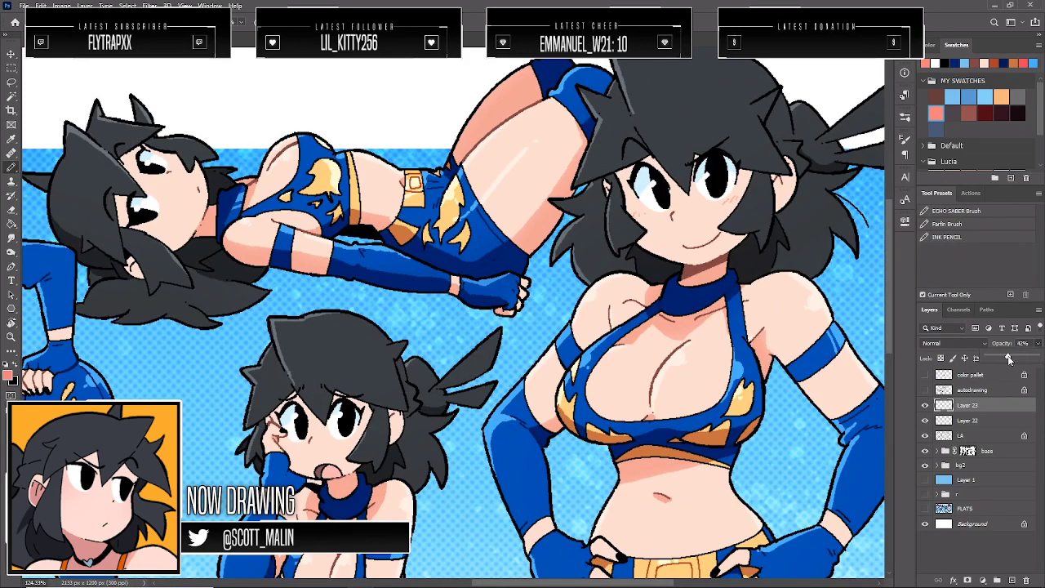
click(11, 337)
drag(490, 189, 334, 245)
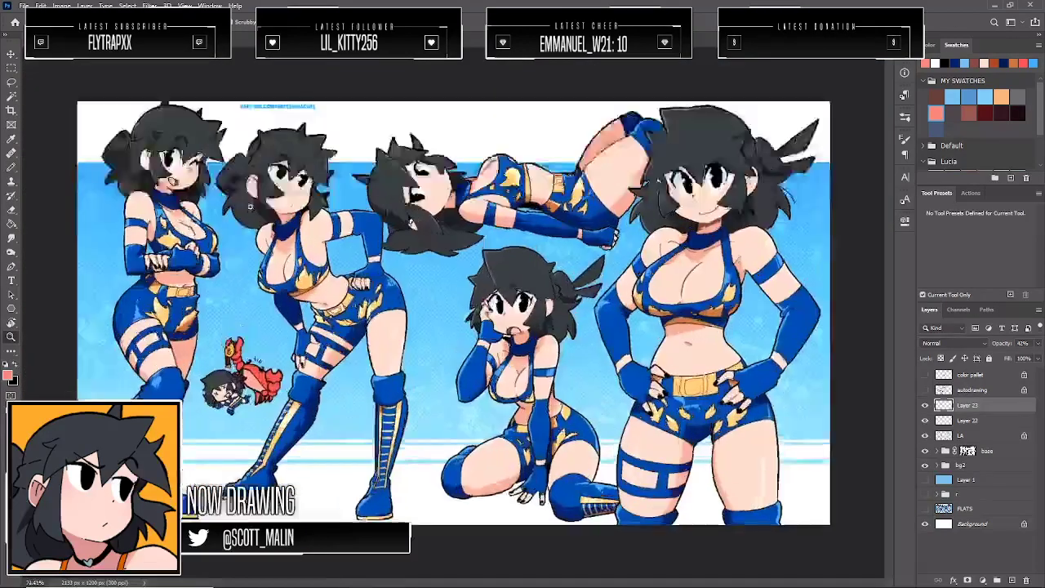
Move the color pallet layer below Layer 1, group both with the r folder as "garb", and hide the group
drag(95, 101, 260, 220)
drag(522, 282, 492, 279)
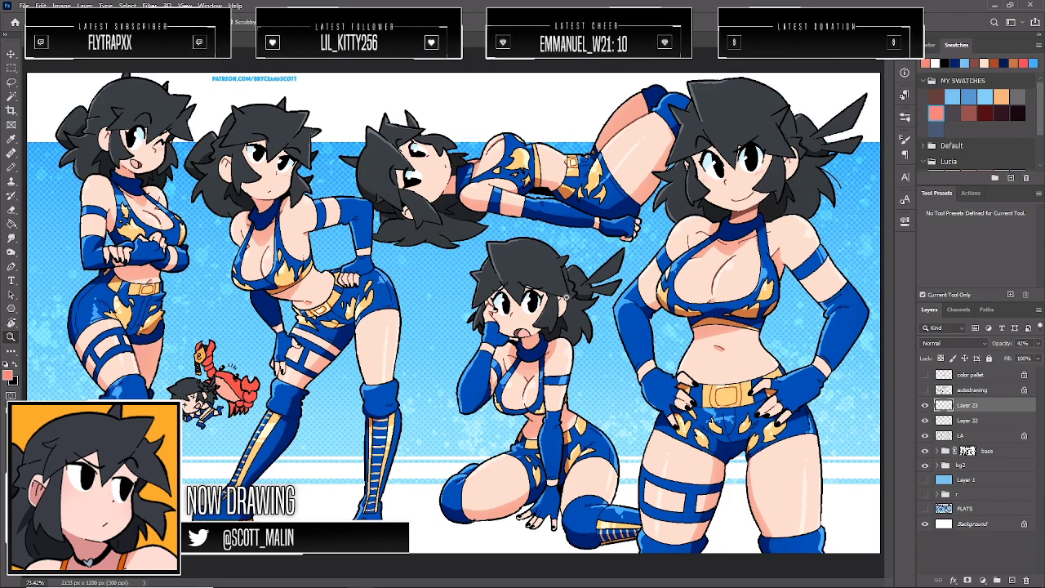
drag(567, 298, 545, 316)
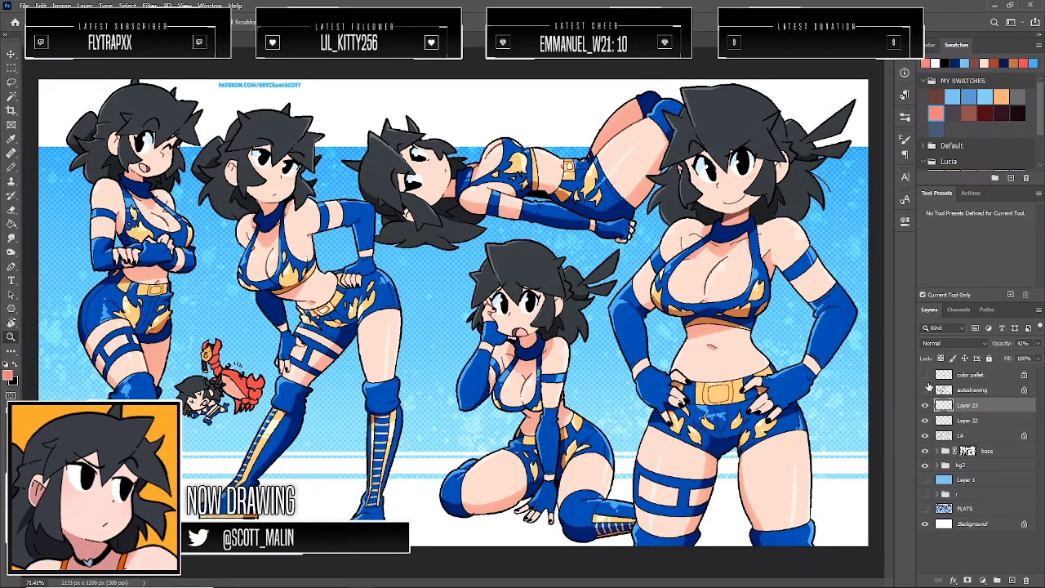
drag(963, 377, 971, 491)
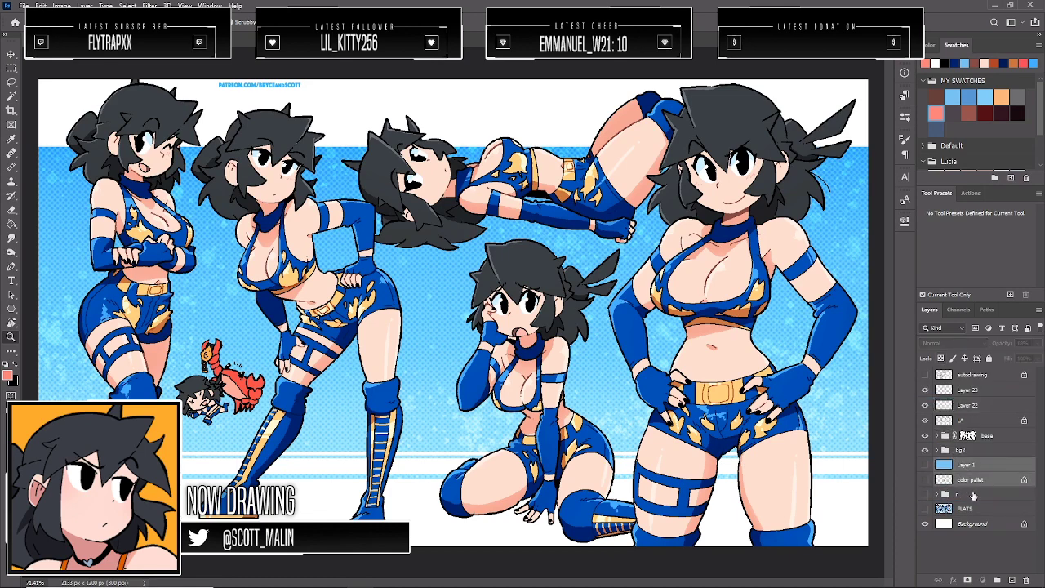
shift+click(969, 494)
key(ctrl+g)
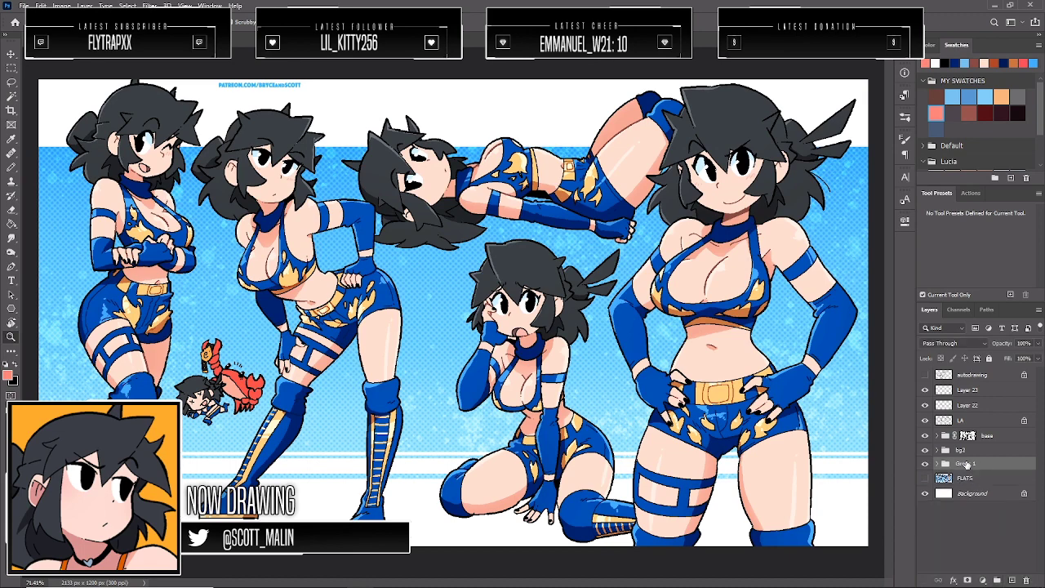
double_click(967, 463)
text(garb)
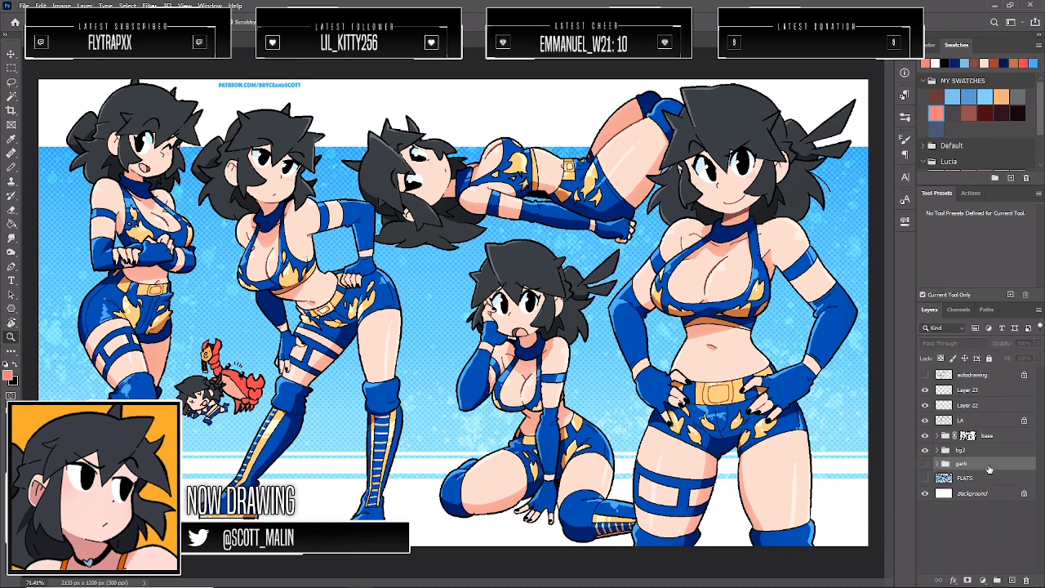
Set the opacity of the cheek blush layer, Layer 23, to 43%
click(966, 391)
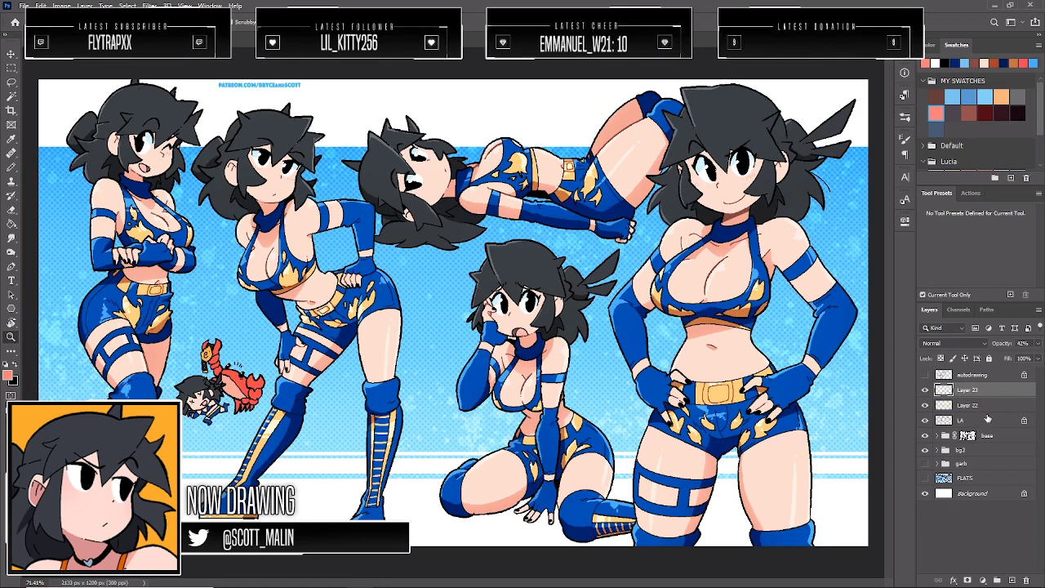
click(1035, 344)
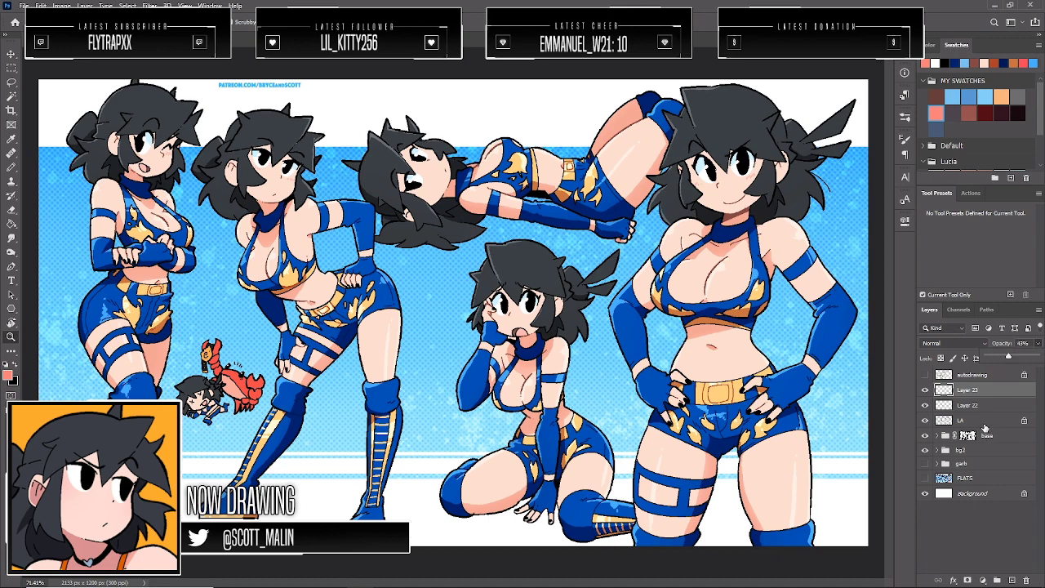
drag(553, 361, 549, 364)
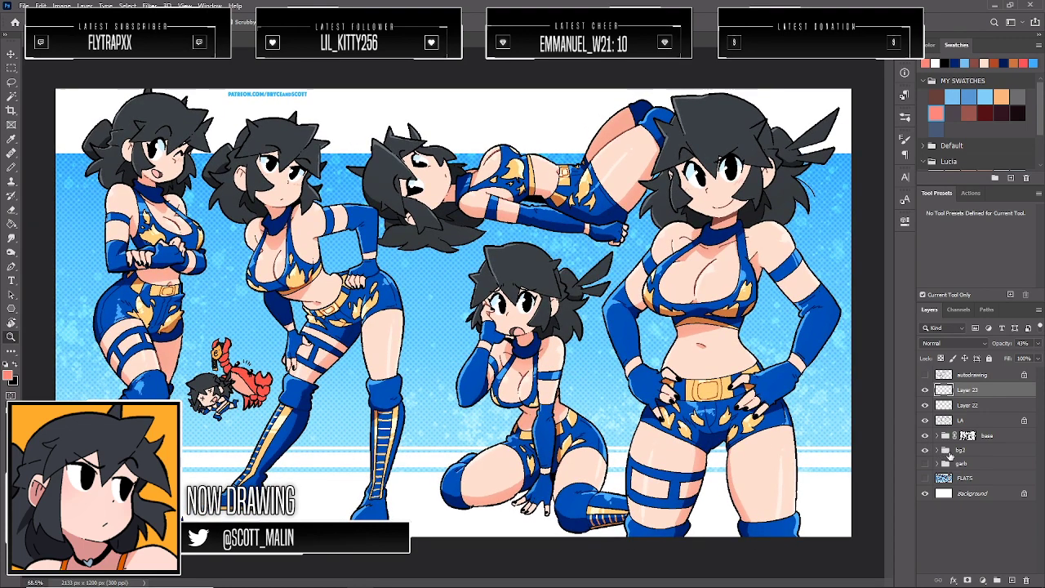
Create a new group above bg2 and name it "bg BUT NOT BLUE???????"
click(960, 463)
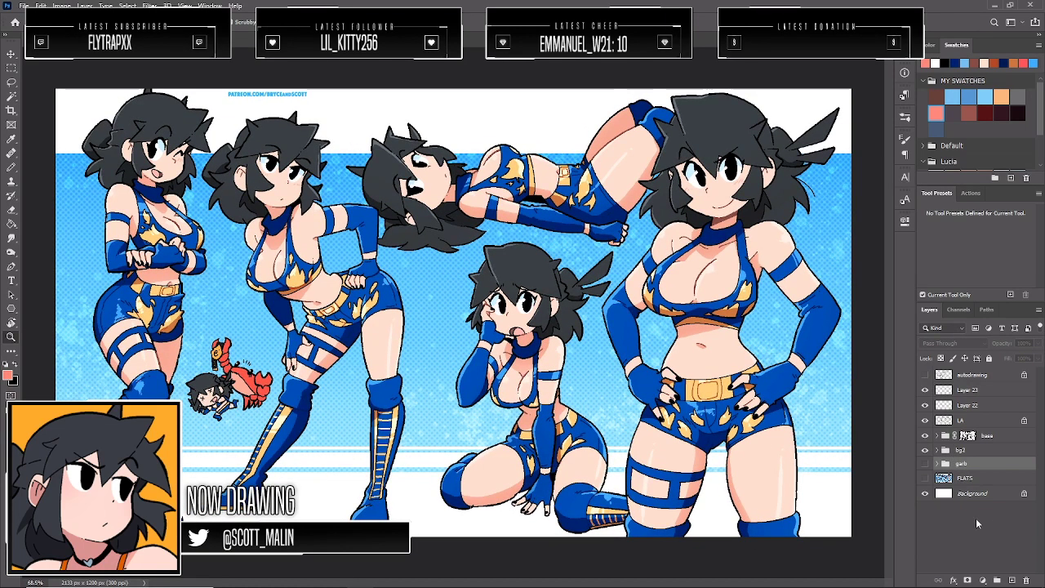
click(972, 451)
click(997, 579)
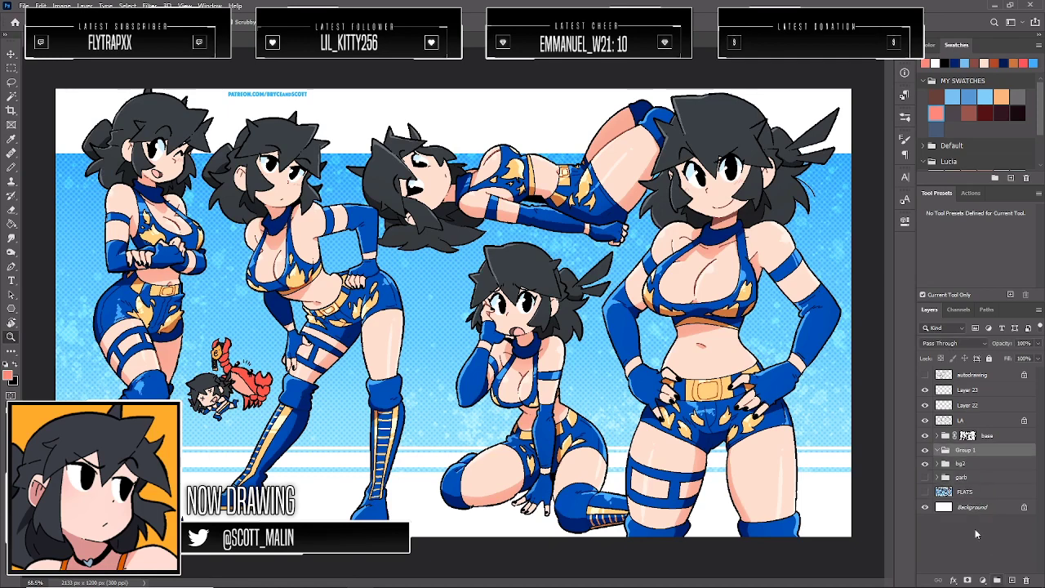
double_click(965, 449)
text(bg)
text( w)
text(UT NOT BLUE???????)
key(Return)
Add a salmon-filled layer in the new background group and recolor it golden orange with Hue +35 and Saturation +100
click(1012, 579)
key(alt+BackSpace)
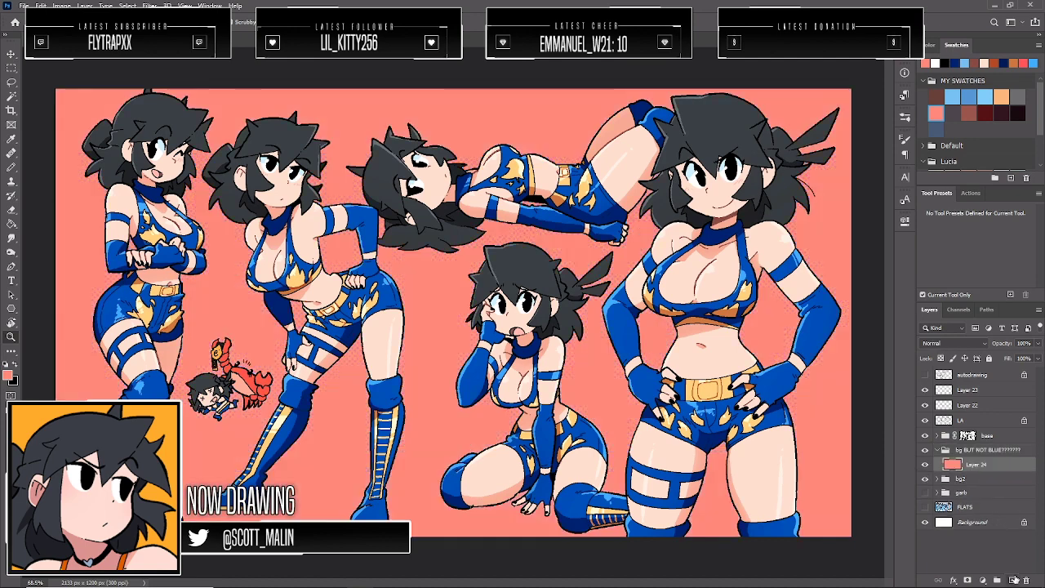
key(ctrl+u)
click(862, 363)
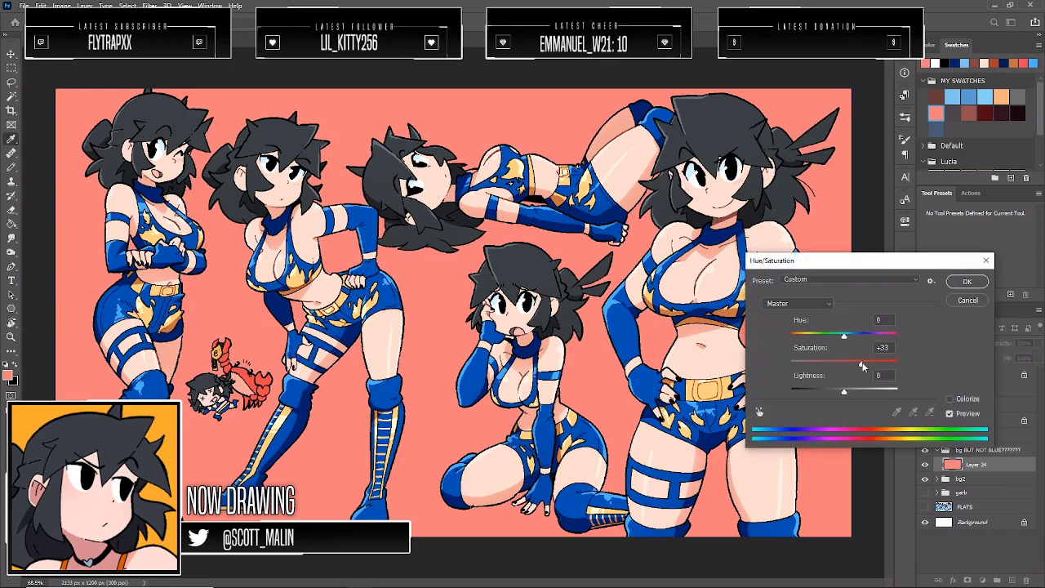
mouse_move(838, 341)
mouse_down()
mouse_move(872, 345)
mouse_move(775, 338)
mouse_move(894, 337)
mouse_move(837, 338)
mouse_move(848, 338)
mouse_up()
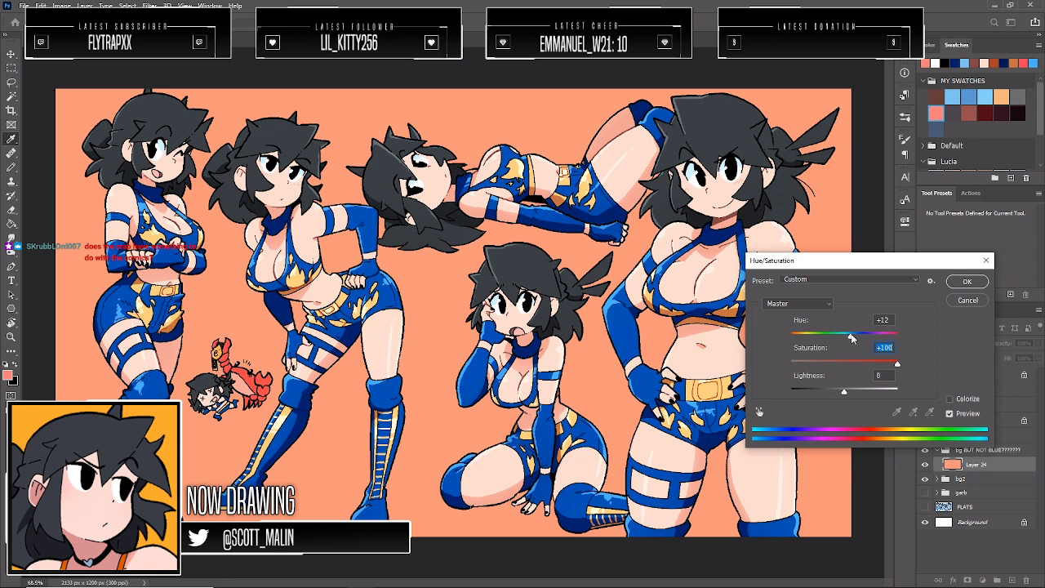
drag(851, 338, 864, 343)
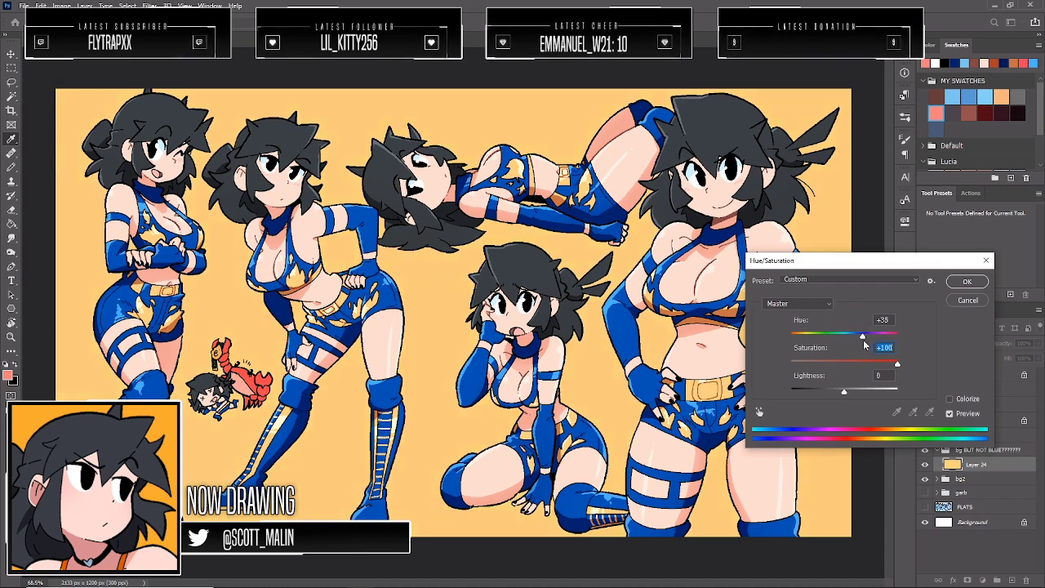
key(shift+Tab)
click(964, 285)
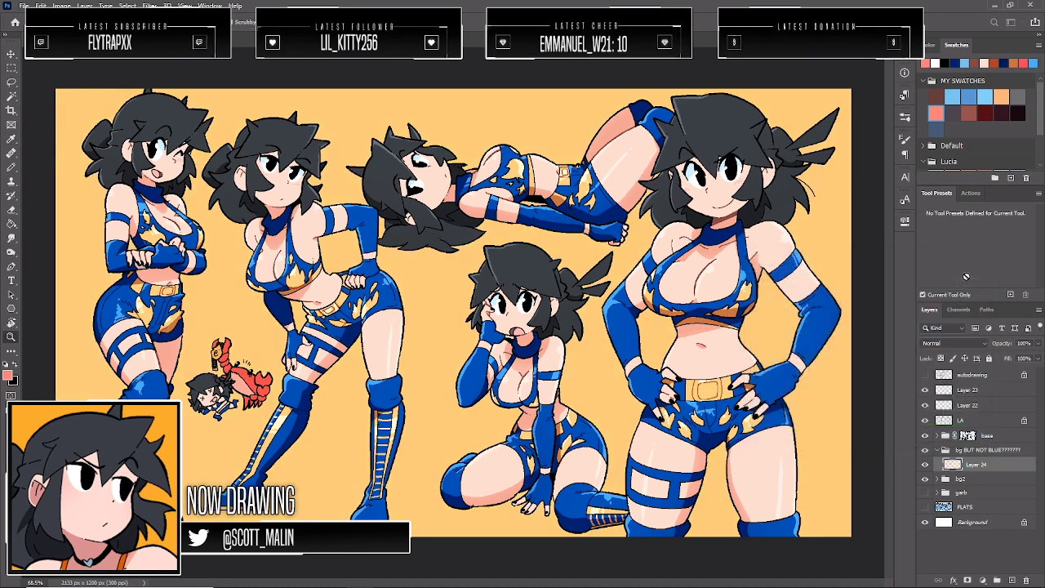
Add a layer above the orange fill and stamp one huge white brush circle behind the two leftmost poses
click(1013, 579)
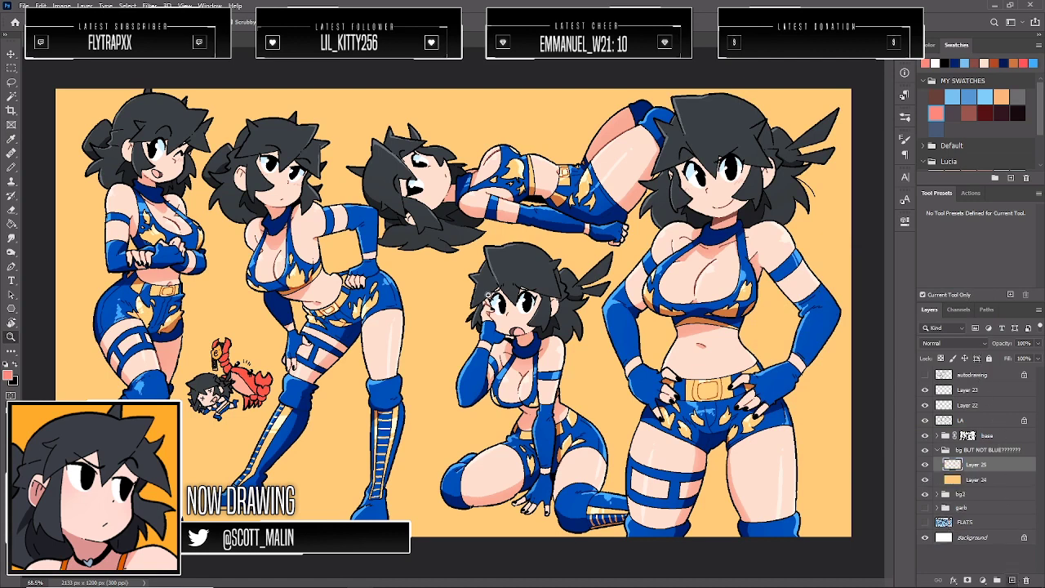
key(b)
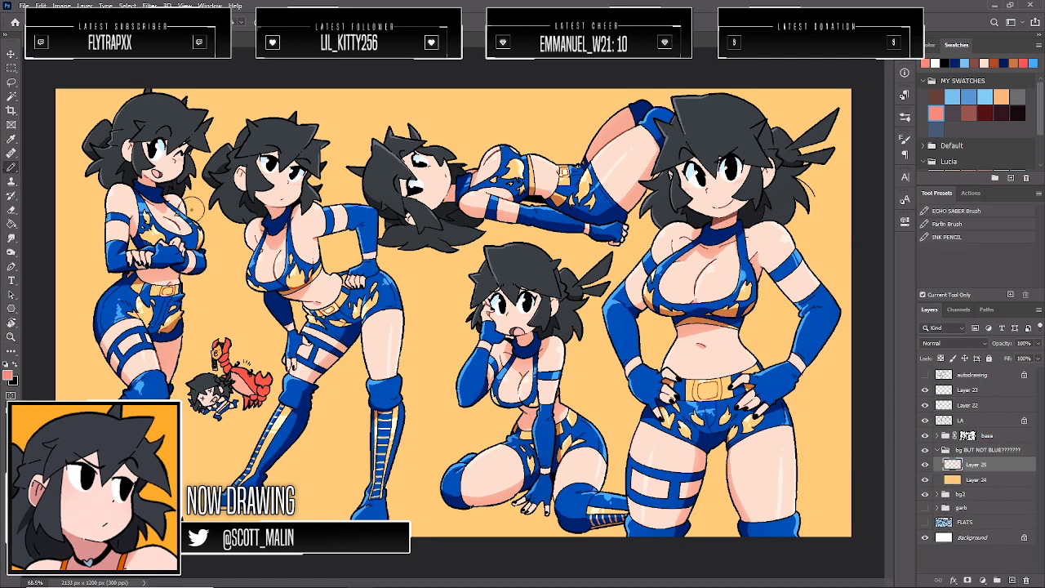
key(bracketright)
key(bracketright)
key(bracketright)
key(bracketright)
key(bracketright)
key(bracketright)
key(bracketright)
key(bracketright)
key(d)
key(x)
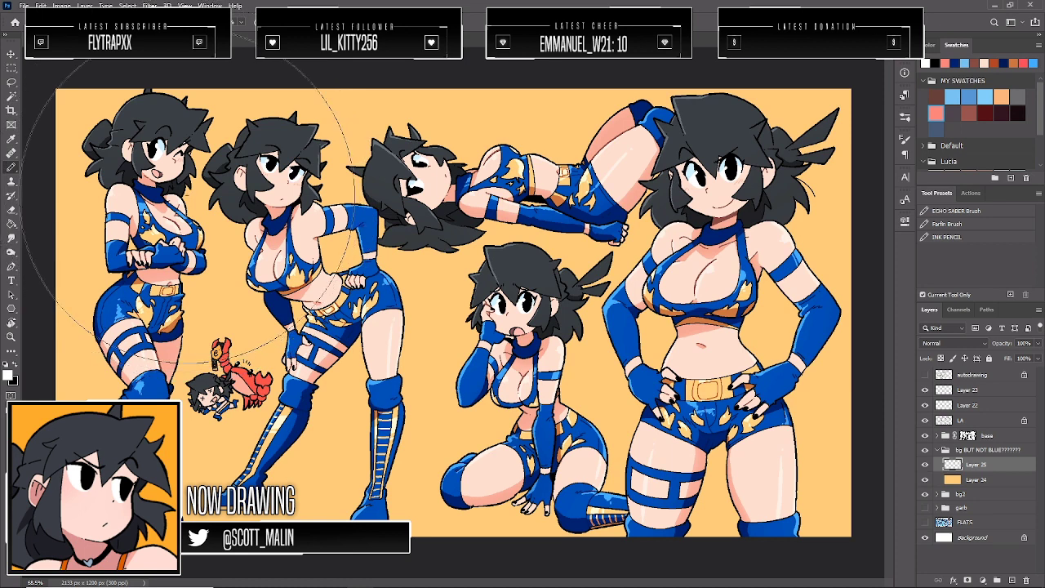
click(173, 184)
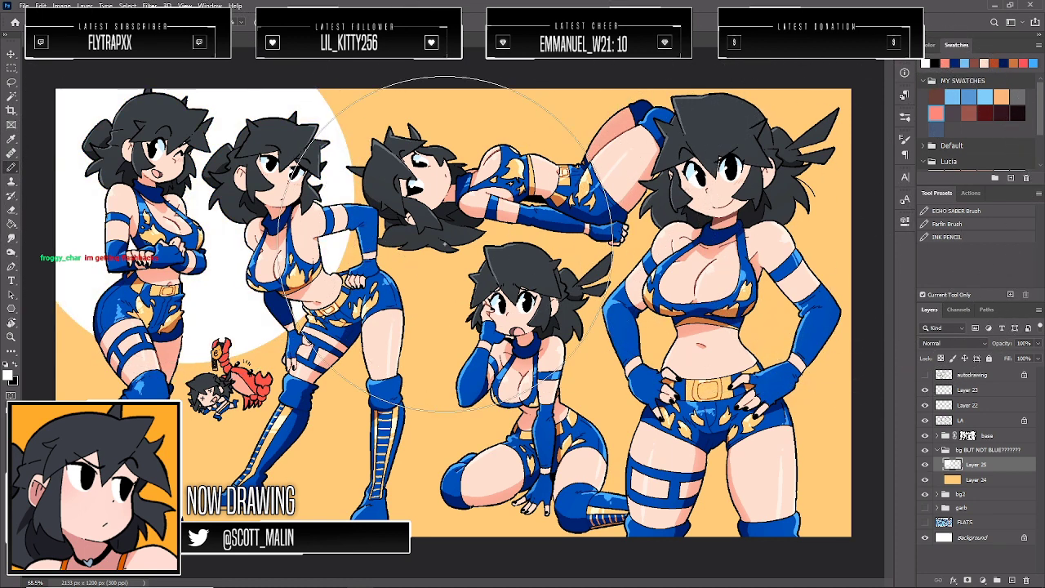
Add another new layer between the white circle and the orange fill
click(10, 336)
drag(457, 298, 451, 302)
click(980, 479)
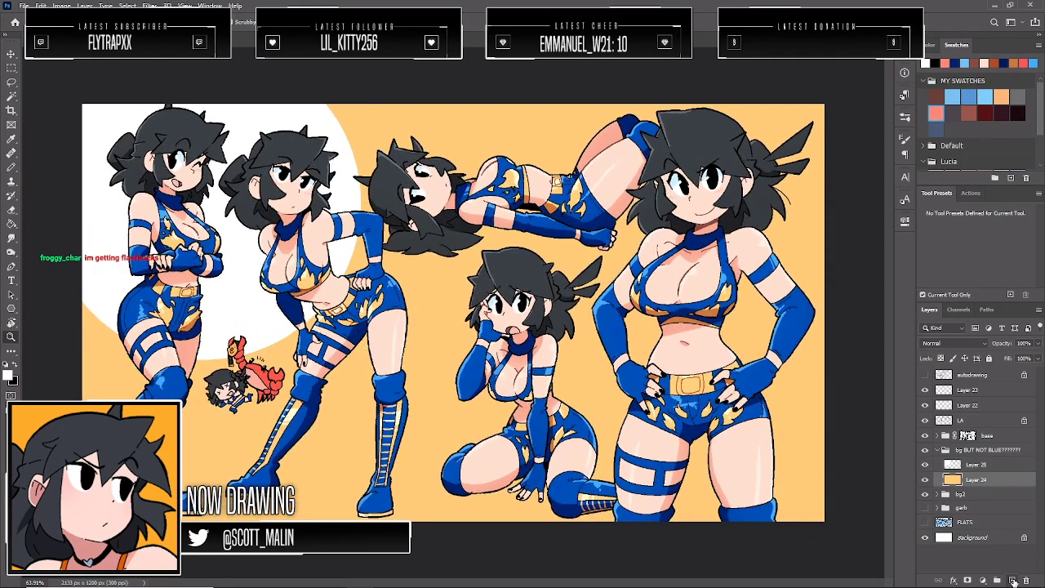
click(1011, 580)
Outline straight-edged rays fanning from the white circle past the canvas edges with the Polygonal Lasso, fill them white, and deselect
key(ctrl+minus)
drag(16, 82, 49, 94)
click(243, 232)
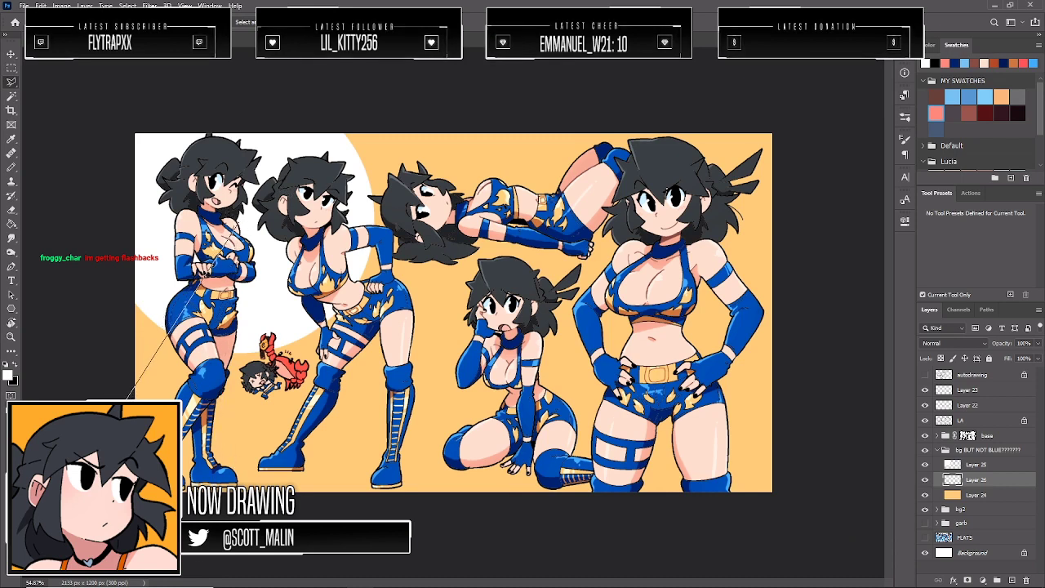
click(204, 523)
click(243, 232)
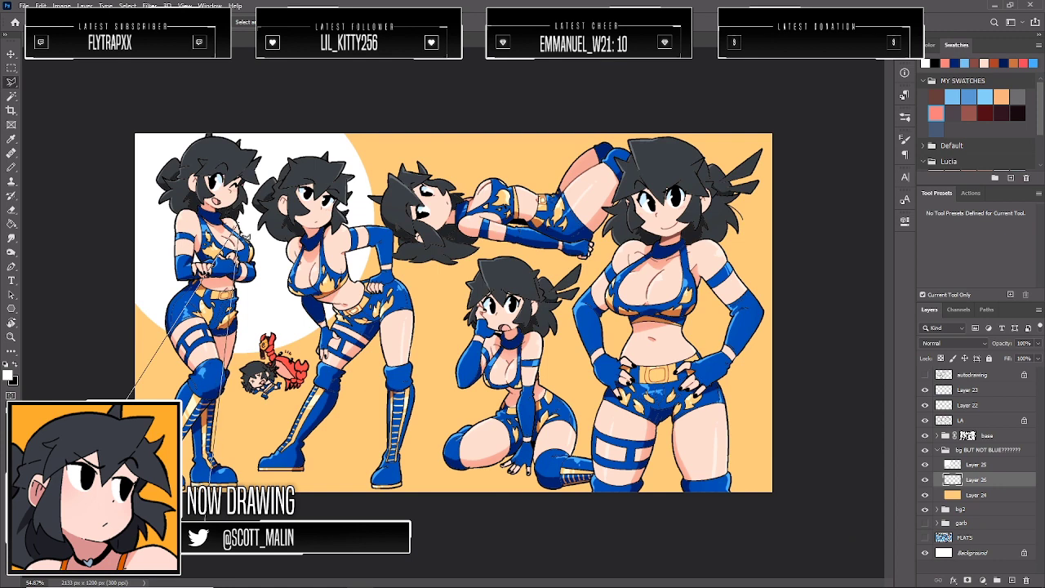
shift+click(240, 230)
click(340, 537)
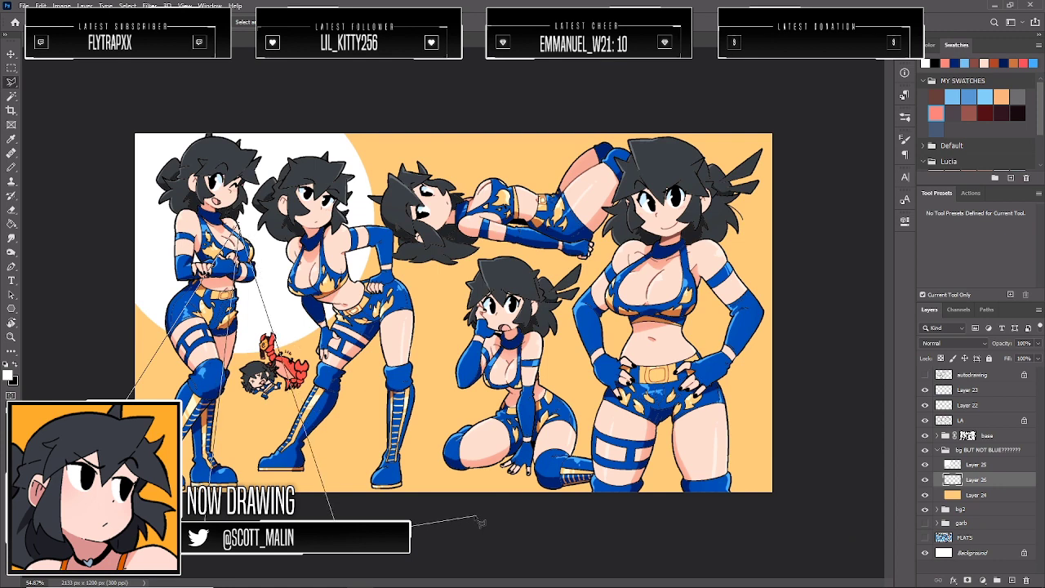
click(478, 517)
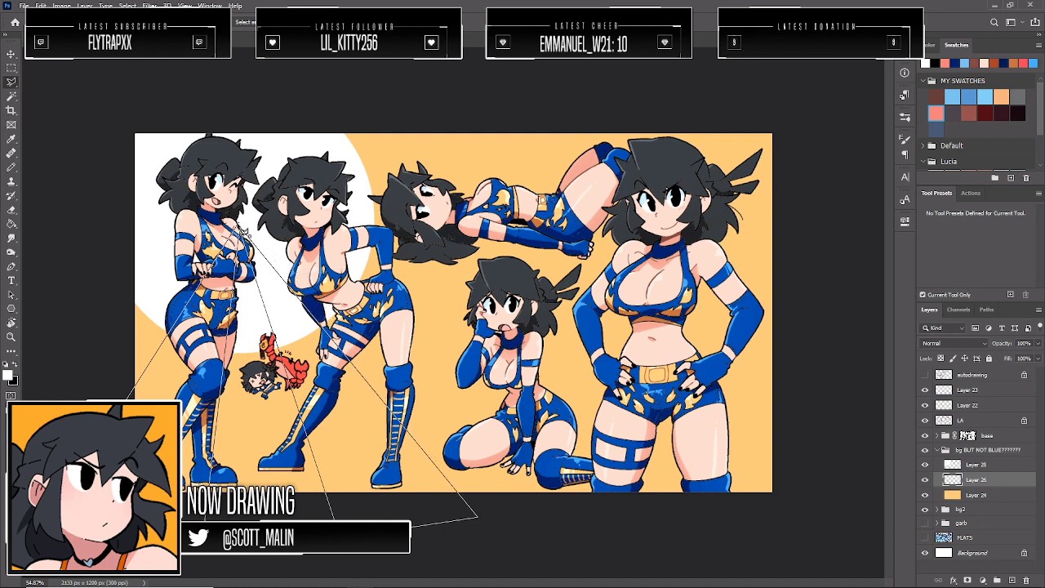
click(250, 239)
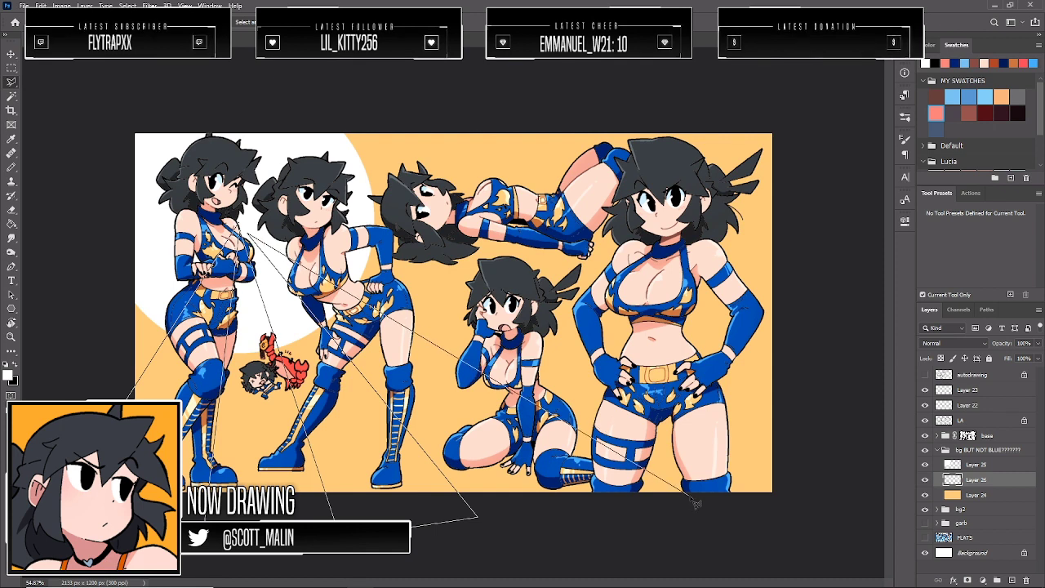
click(684, 515)
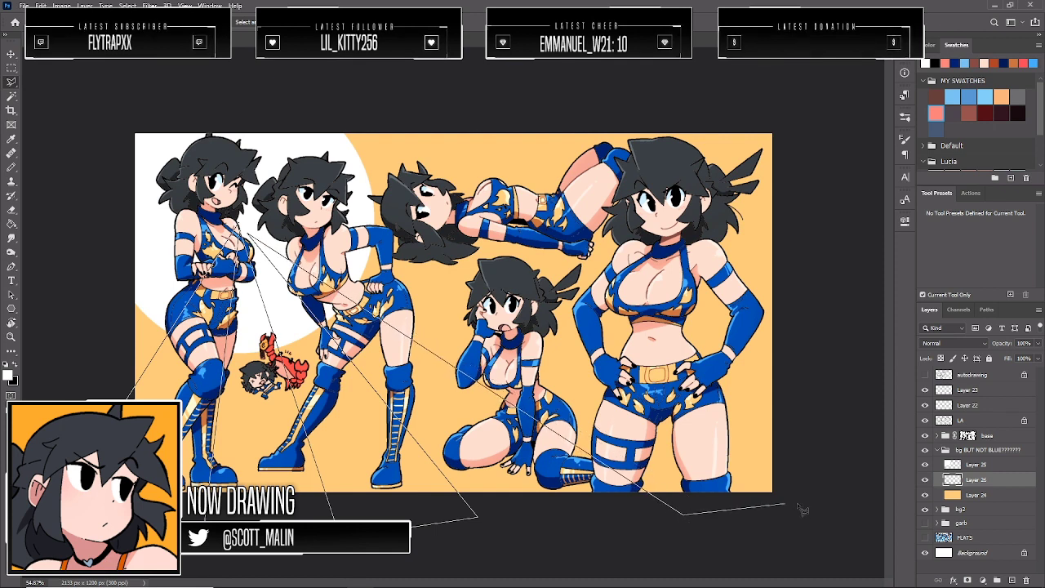
click(817, 503)
click(809, 448)
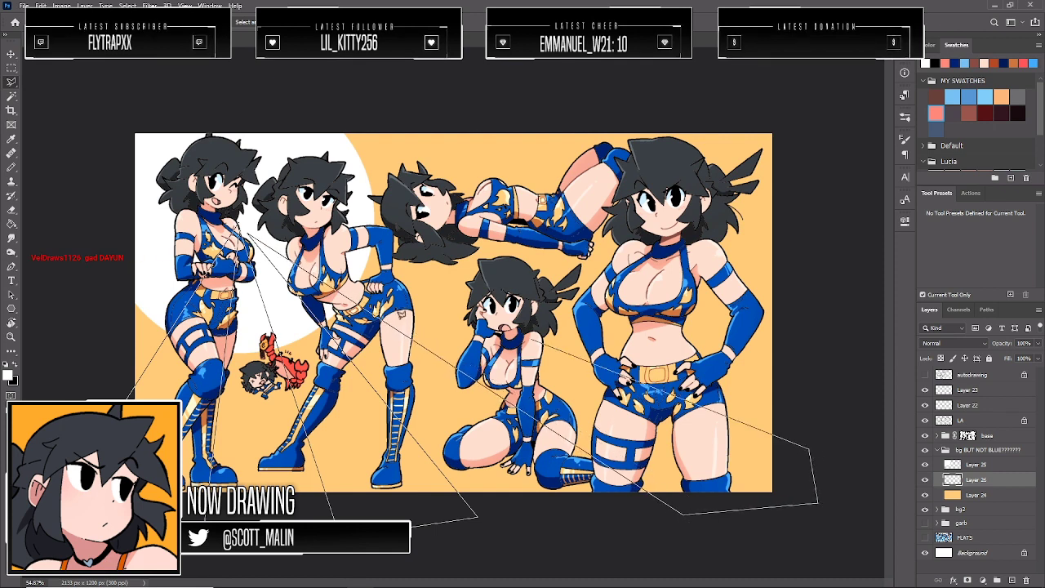
click(272, 244)
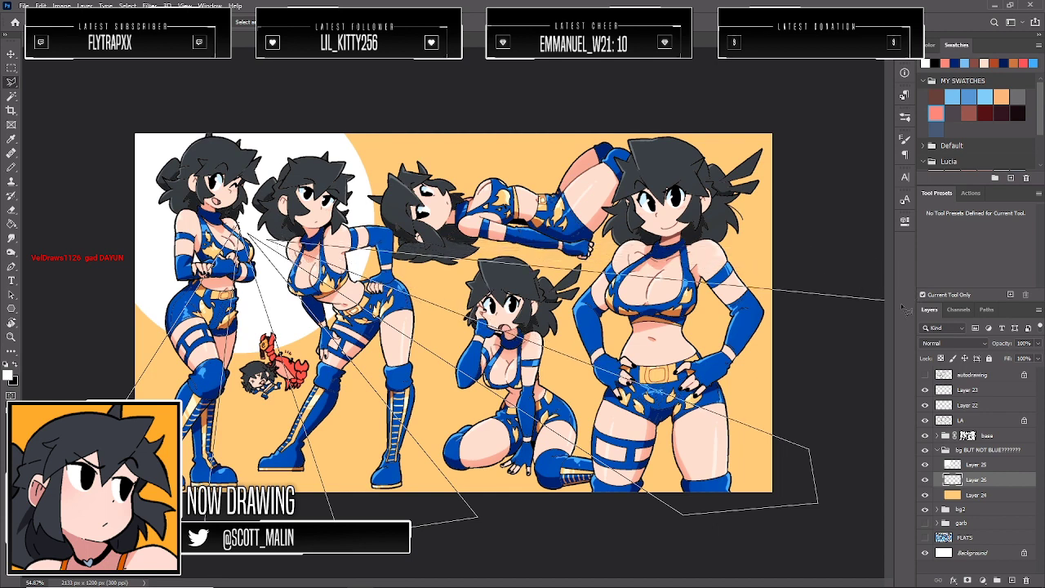
click(869, 315)
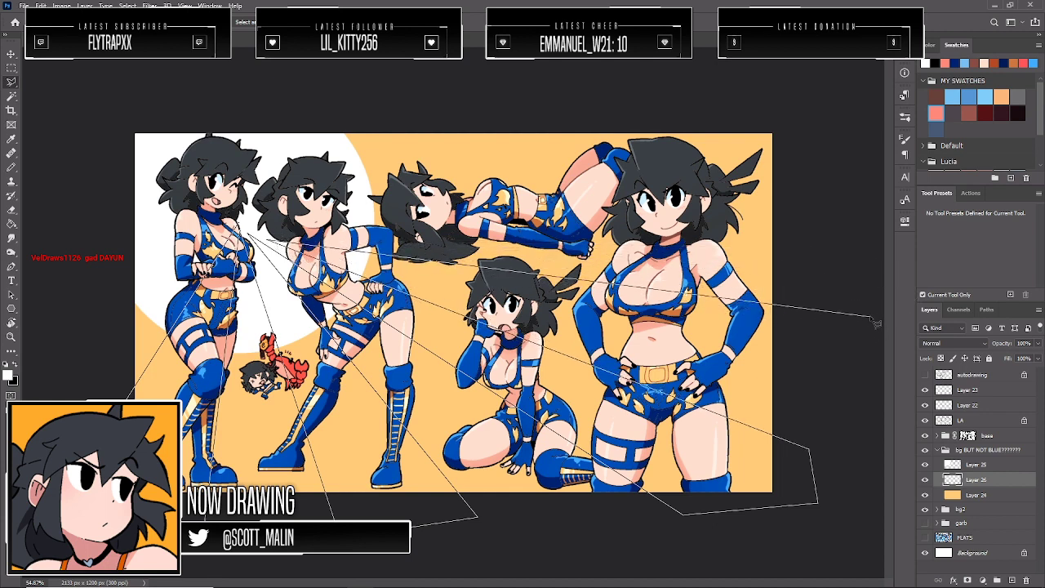
click(824, 194)
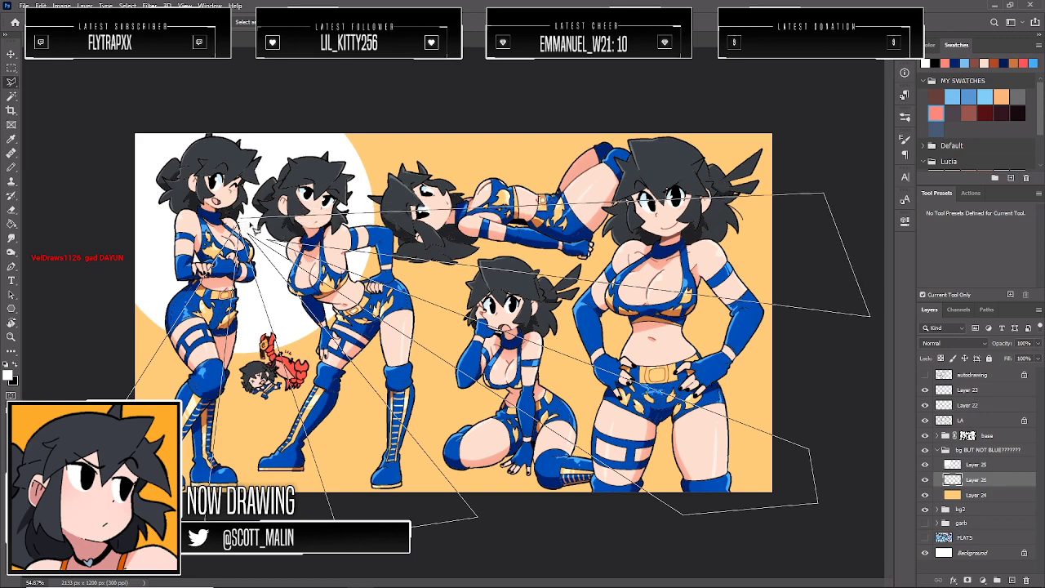
click(279, 223)
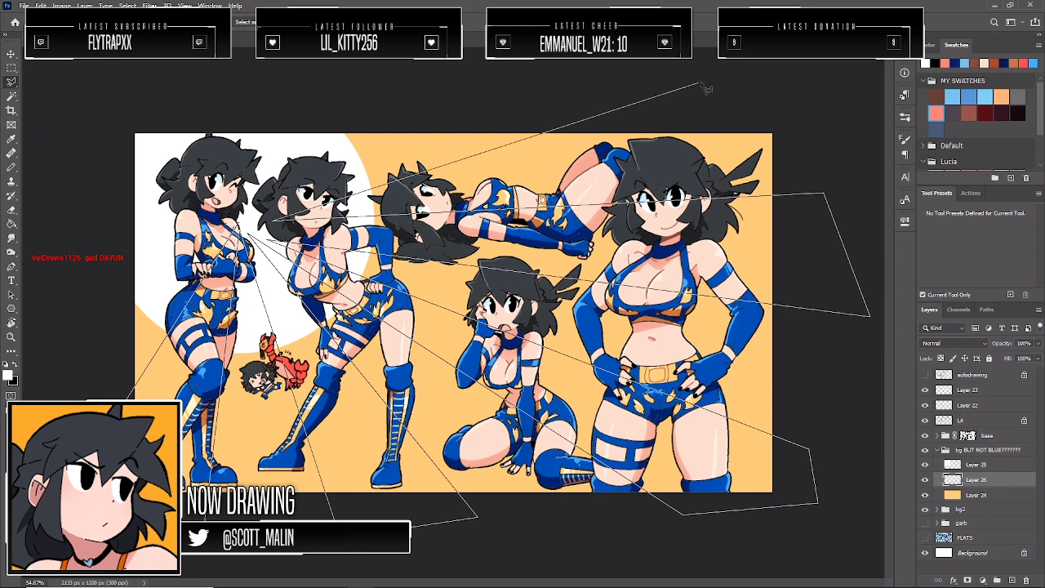
click(734, 82)
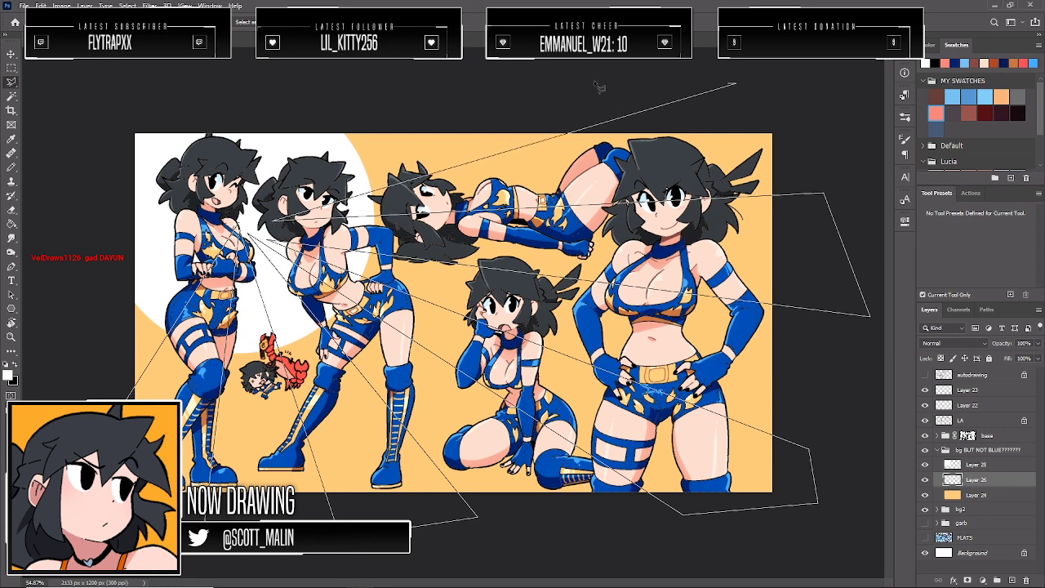
click(481, 83)
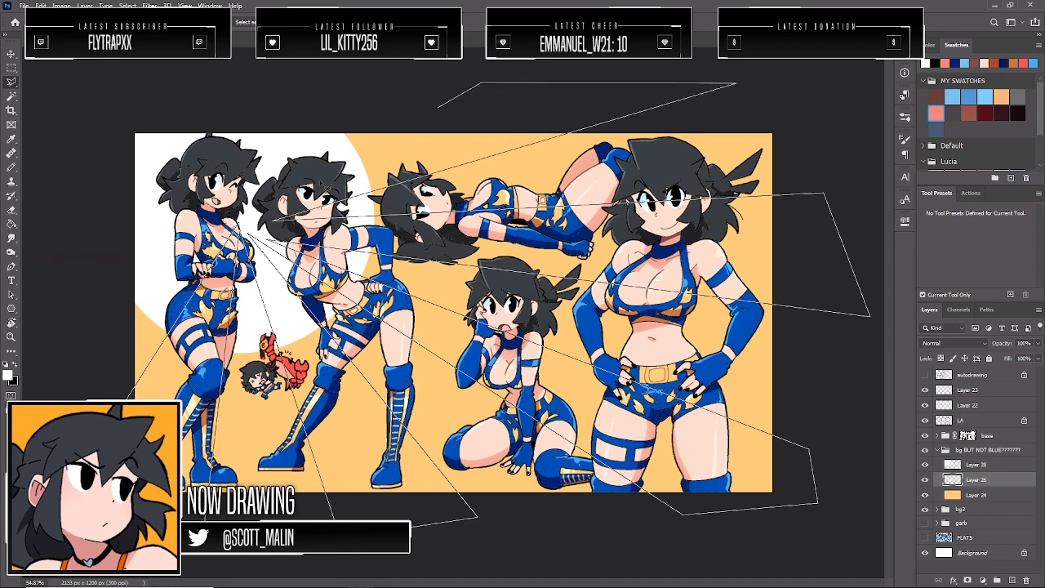
double_click(247, 226)
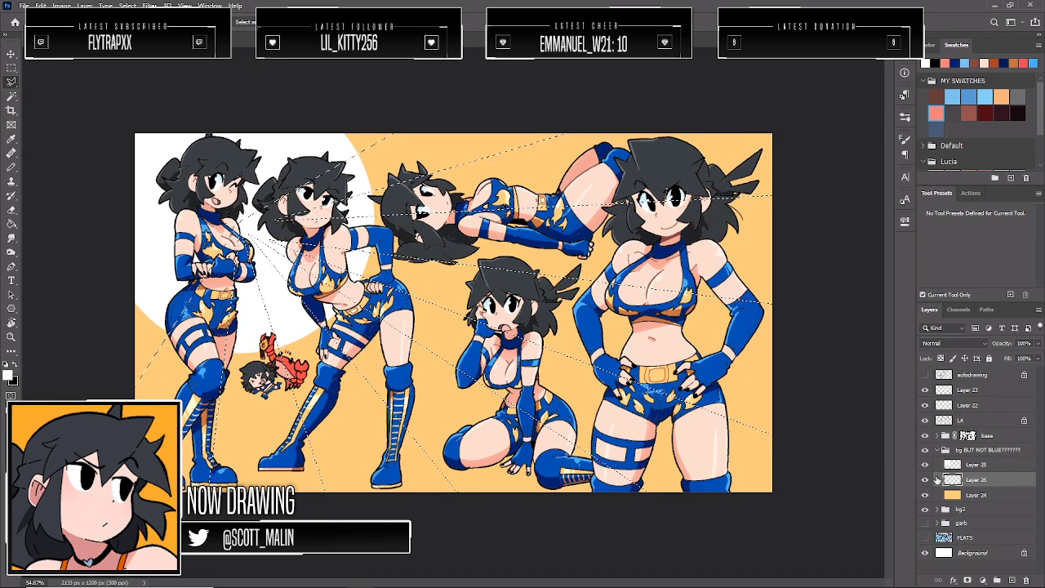
key(alt+BackSpace)
key(ctrl+d)
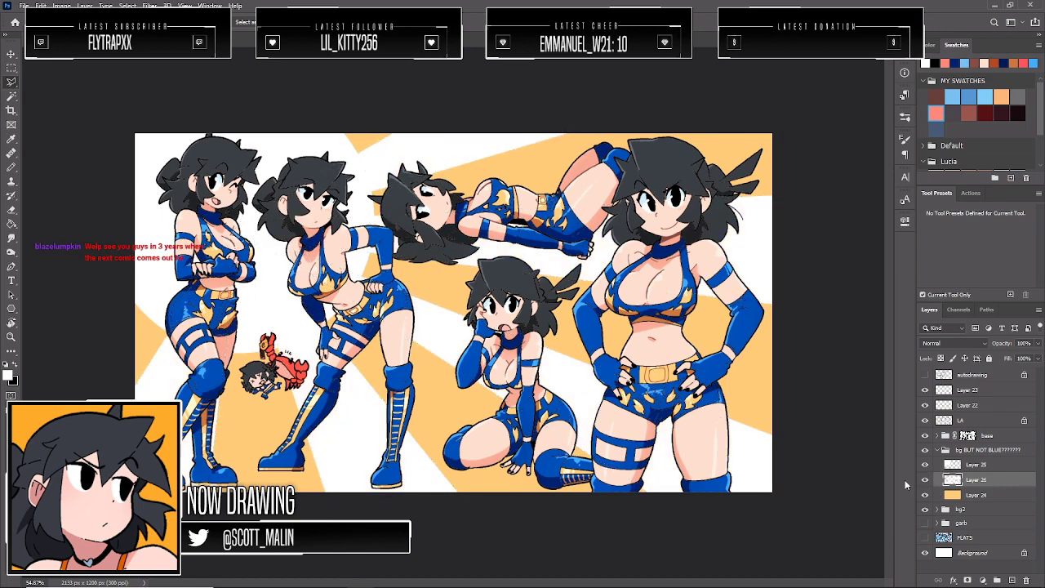
Lock the transparent pixels of the white circle and ray layers, and sample the background orange as the foreground color
shift+click(974, 465)
click(940, 358)
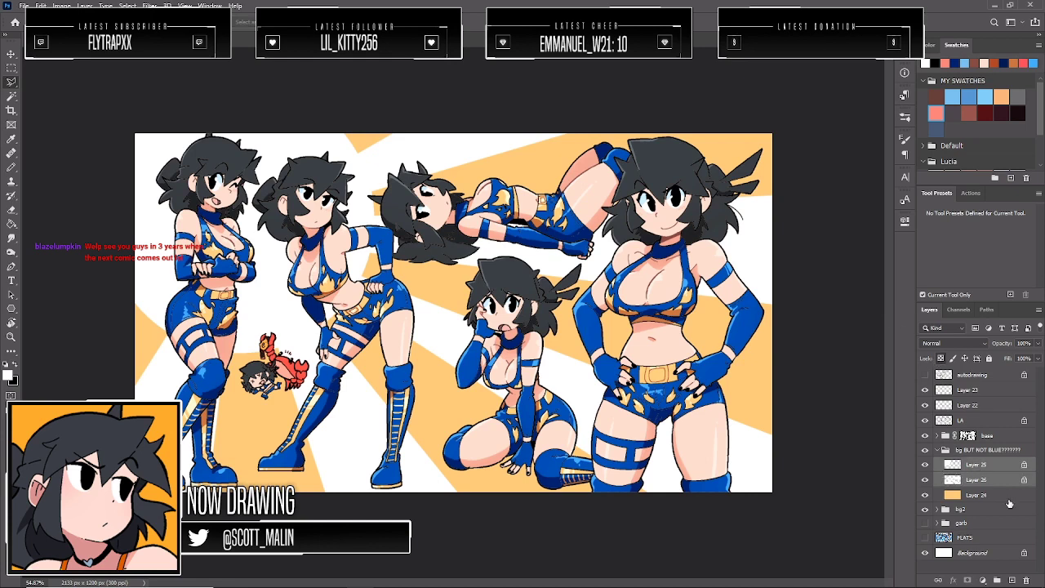
click(1009, 499)
key(g)
alt+click(446, 272)
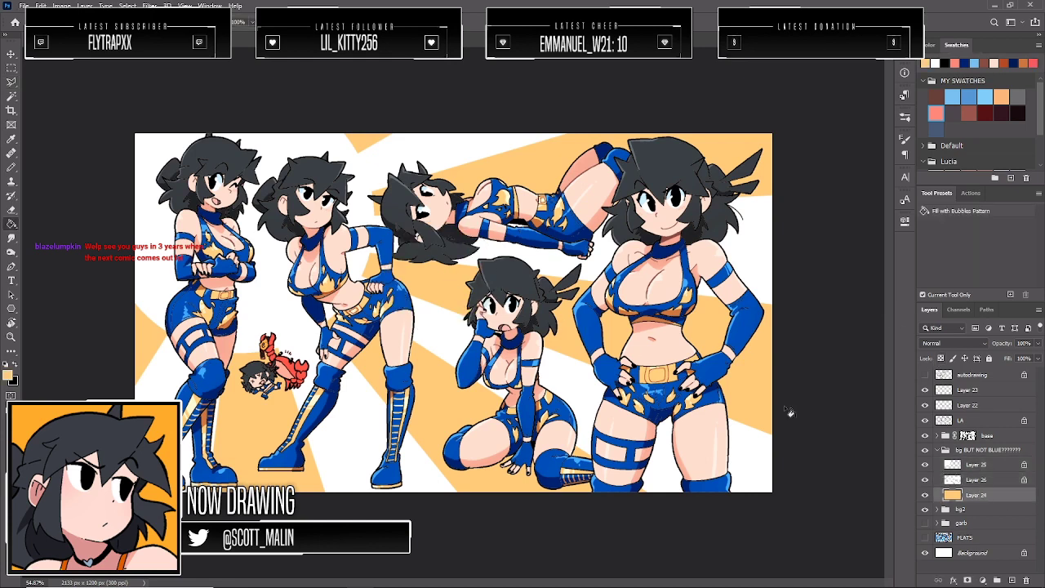
Fill the ray layer and the circle layer with the orange foreground color at 100% opacity
click(975, 480)
key(shift+F5)
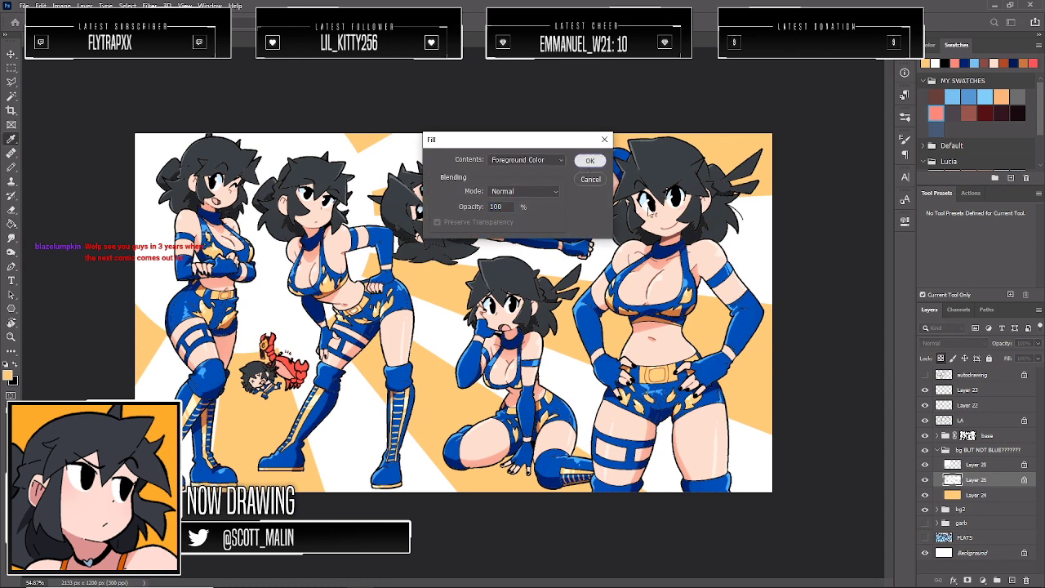
key(Return)
click(968, 469)
key(shift+F5)
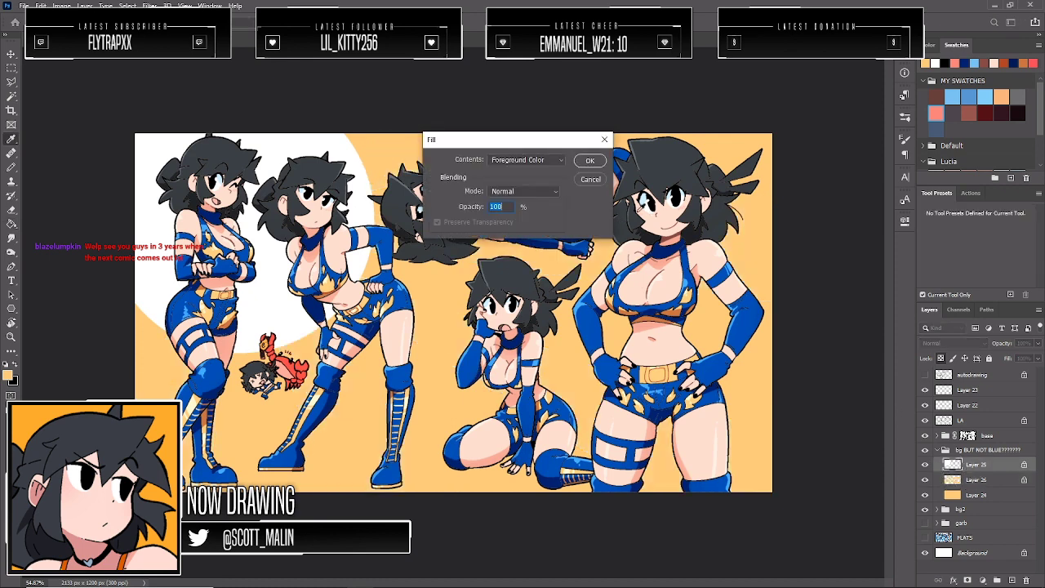
click(598, 163)
Recolor the circle to pale cream with Hue +5, Saturation +100 and Lightness +71
key(ctrl+u)
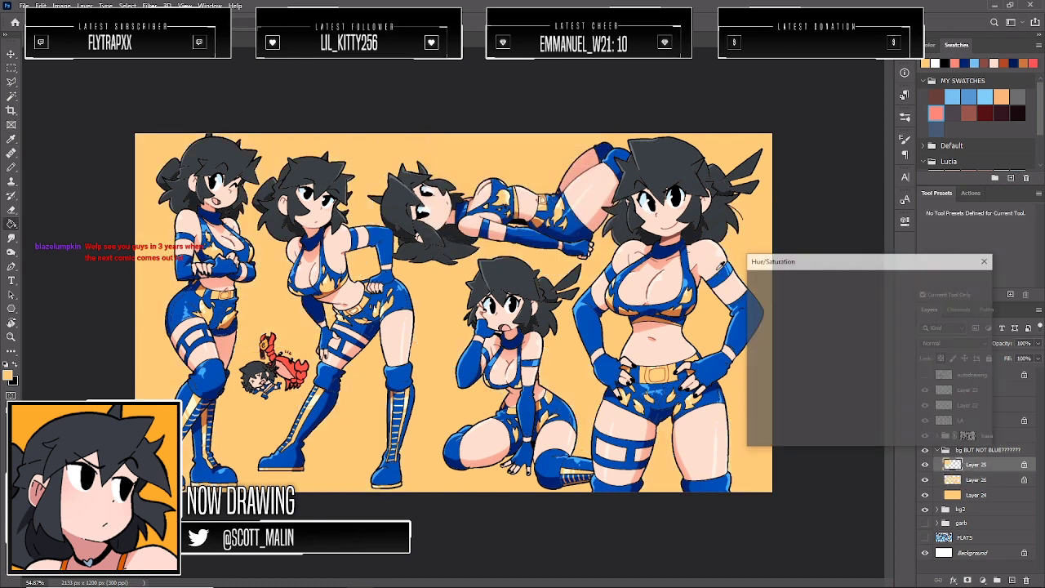
drag(872, 392, 879, 395)
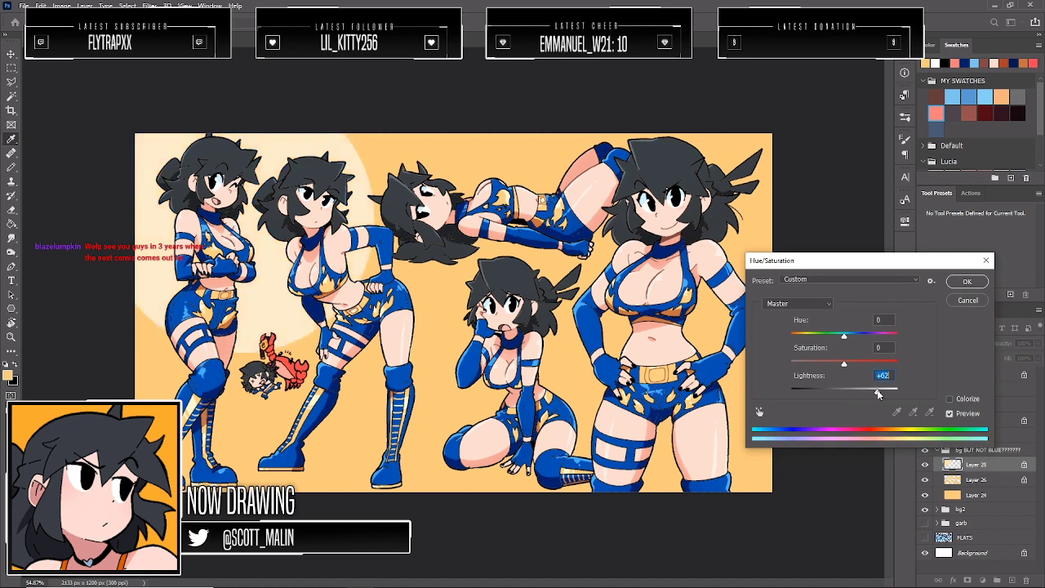
drag(845, 334, 898, 363)
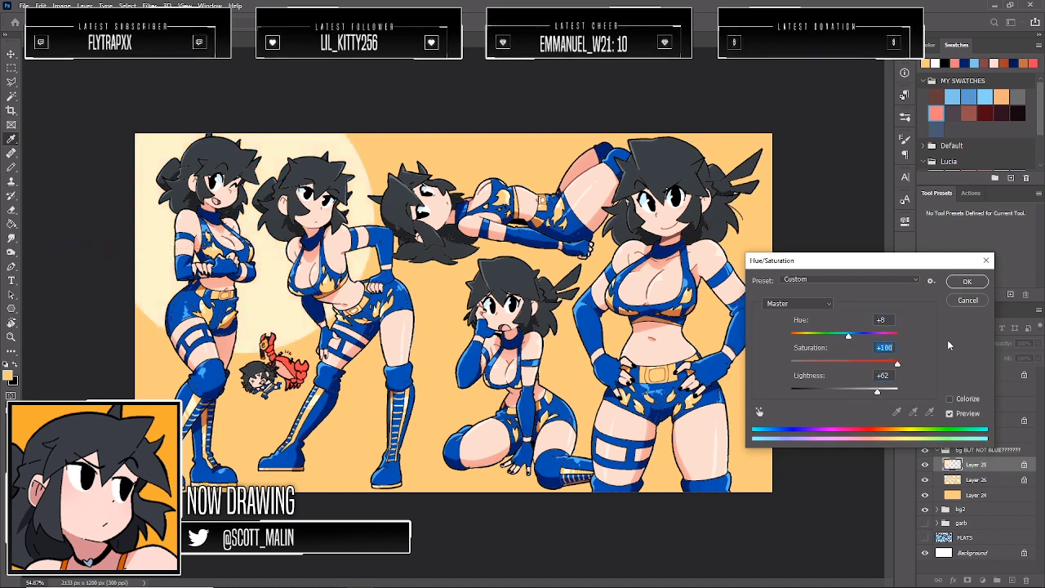
drag(849, 337, 846, 336)
drag(887, 393, 885, 392)
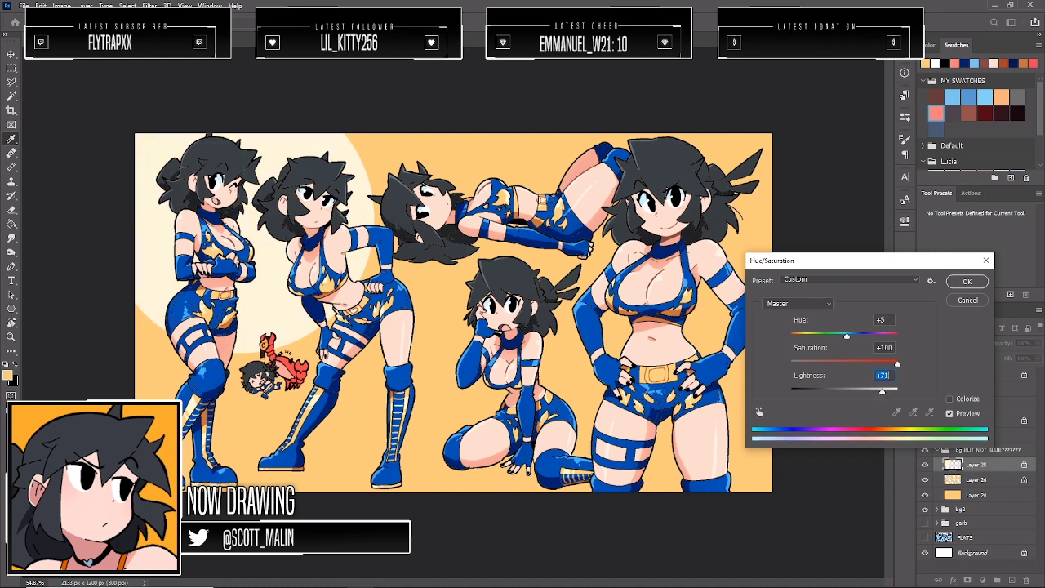
click(960, 283)
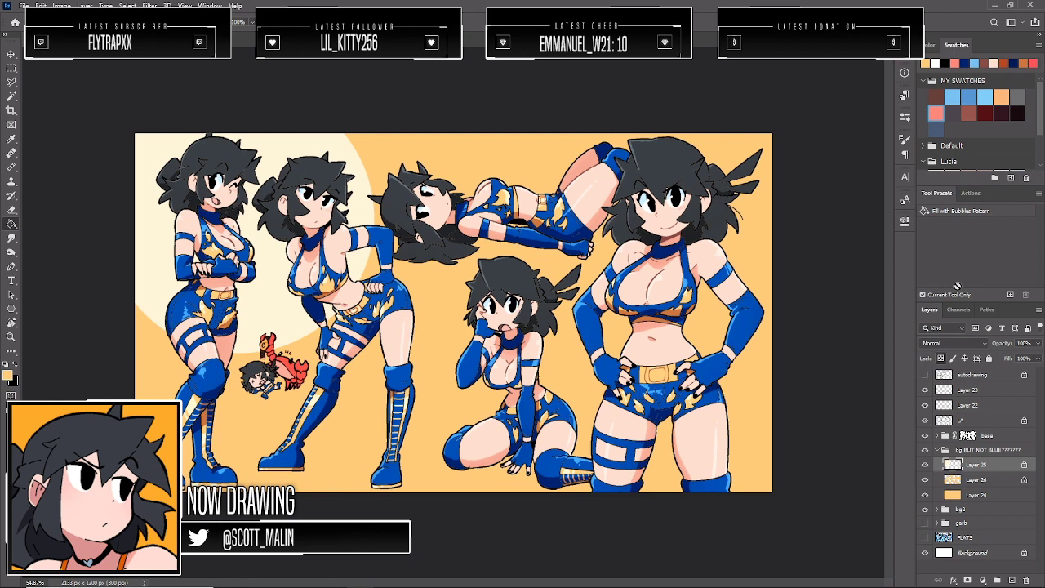
Recolor the sunburst rays to light orange with Hue +4, Saturation +100 and Lightness +44
click(981, 483)
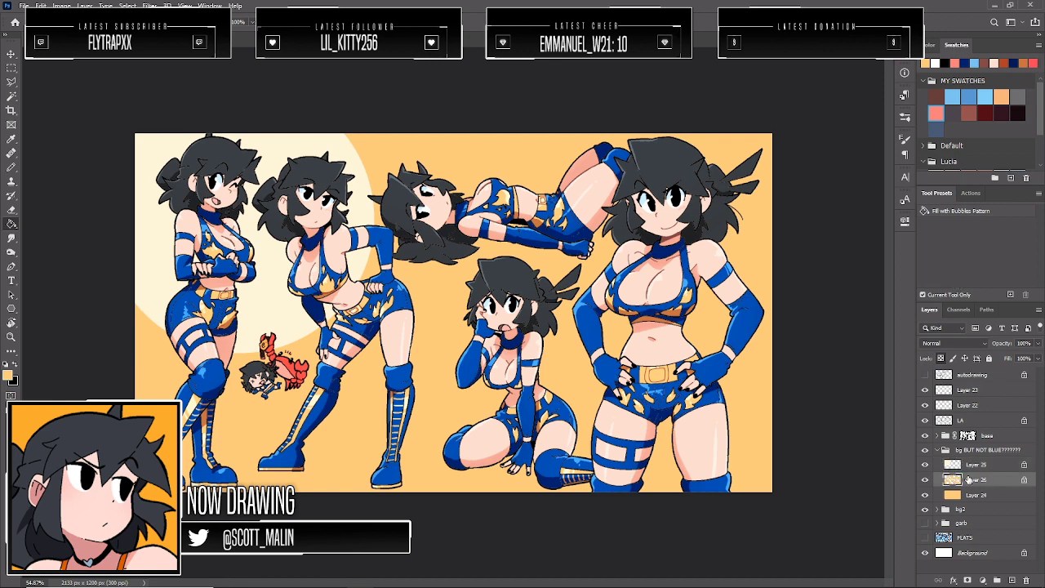
key(ctrl+u)
mouse_move(844, 392)
mouse_down()
mouse_move(868, 392)
mouse_move(835, 393)
mouse_move(863, 399)
mouse_up()
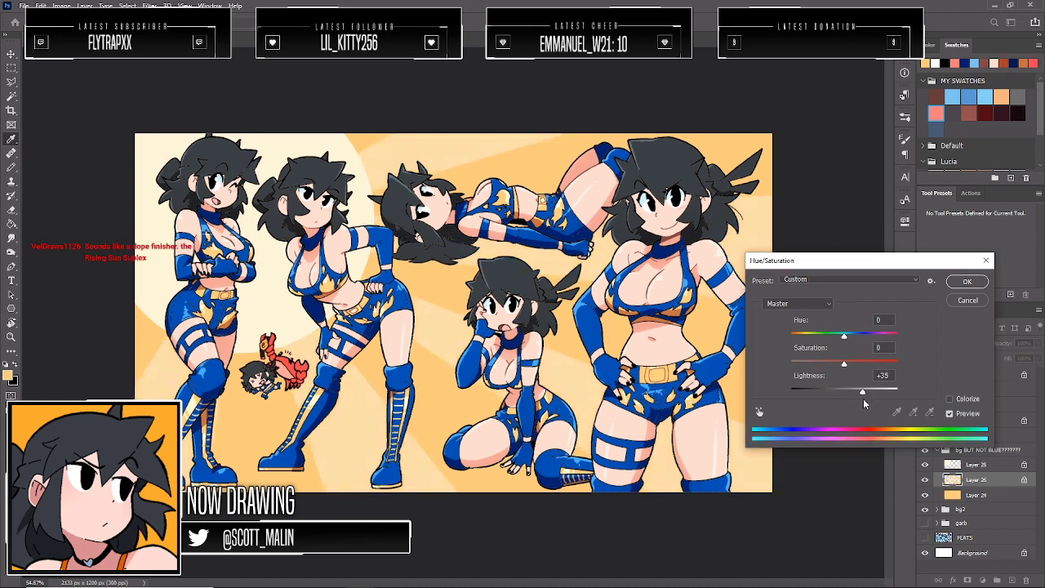
drag(847, 337, 910, 383)
click(884, 375)
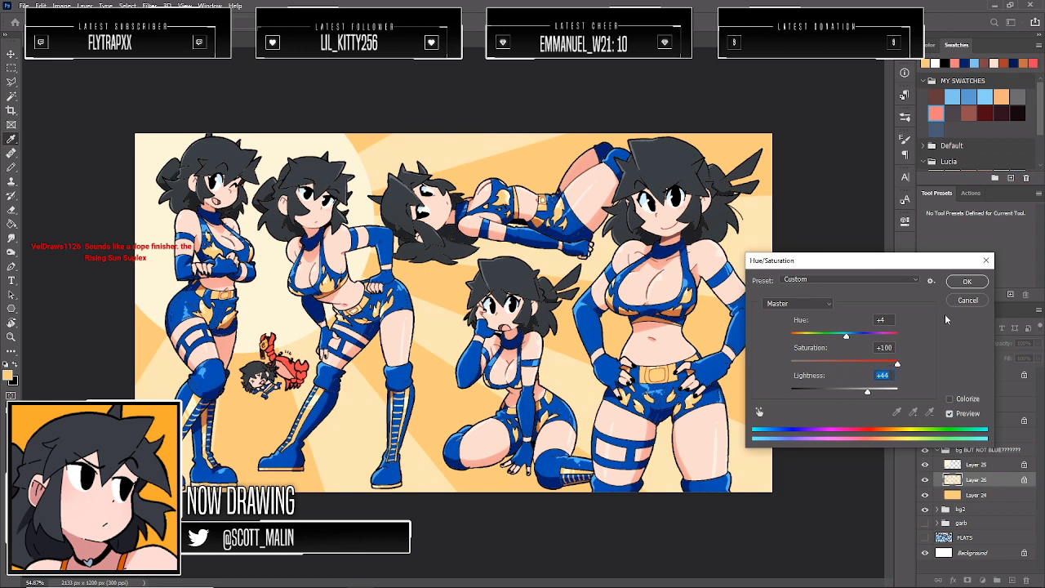
click(968, 281)
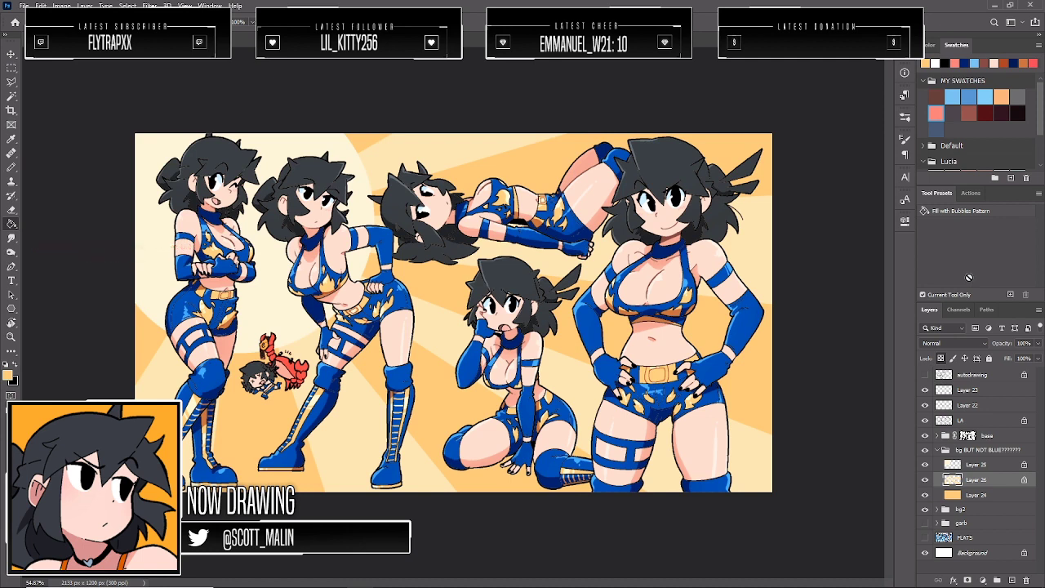
Scale the circle, rays and orange fill layers together around their center to about 2065 × 1162 px
click(11, 336)
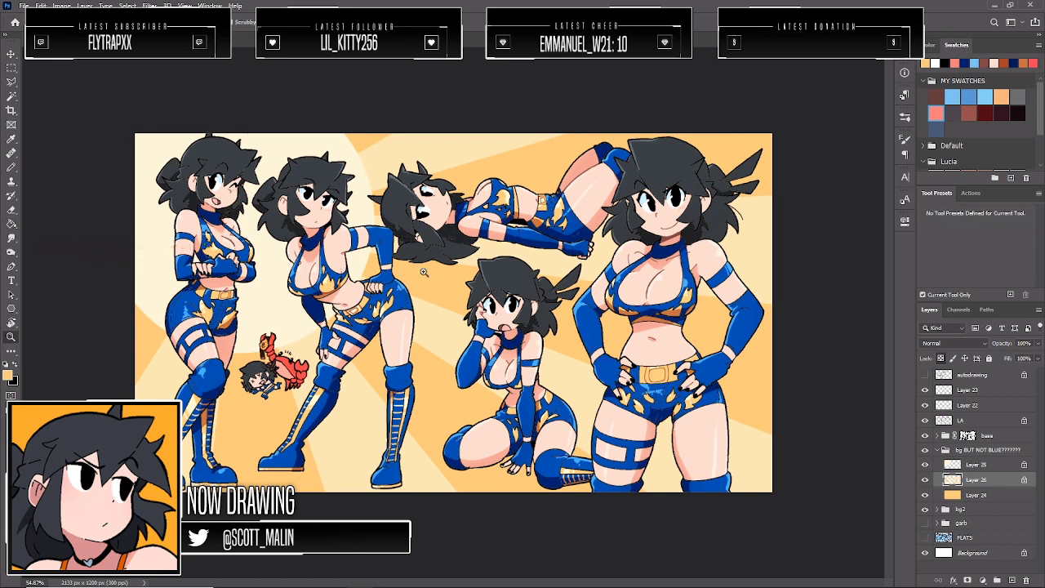
click(424, 272)
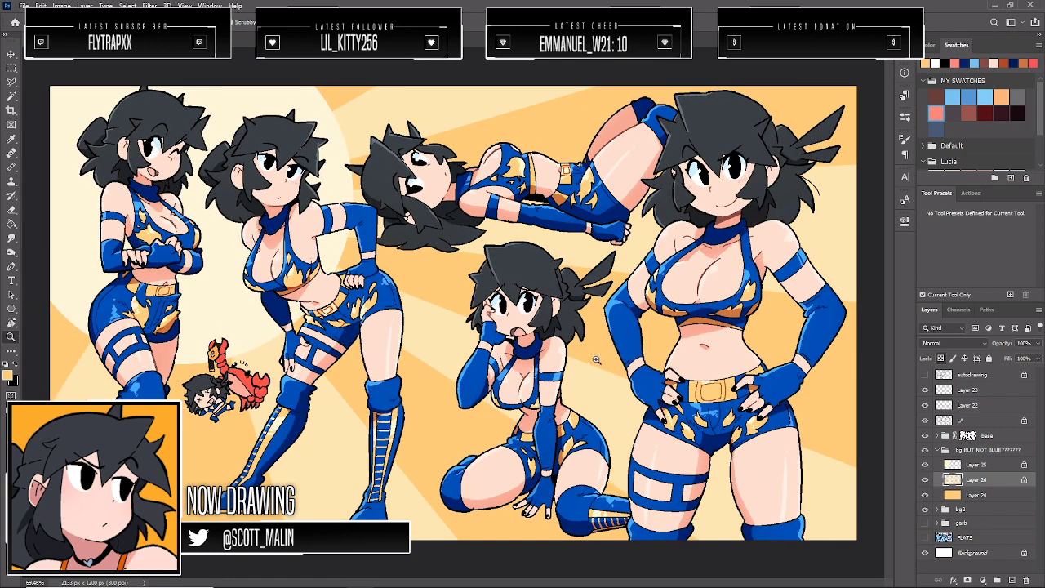
click(976, 464)
shift+click(976, 494)
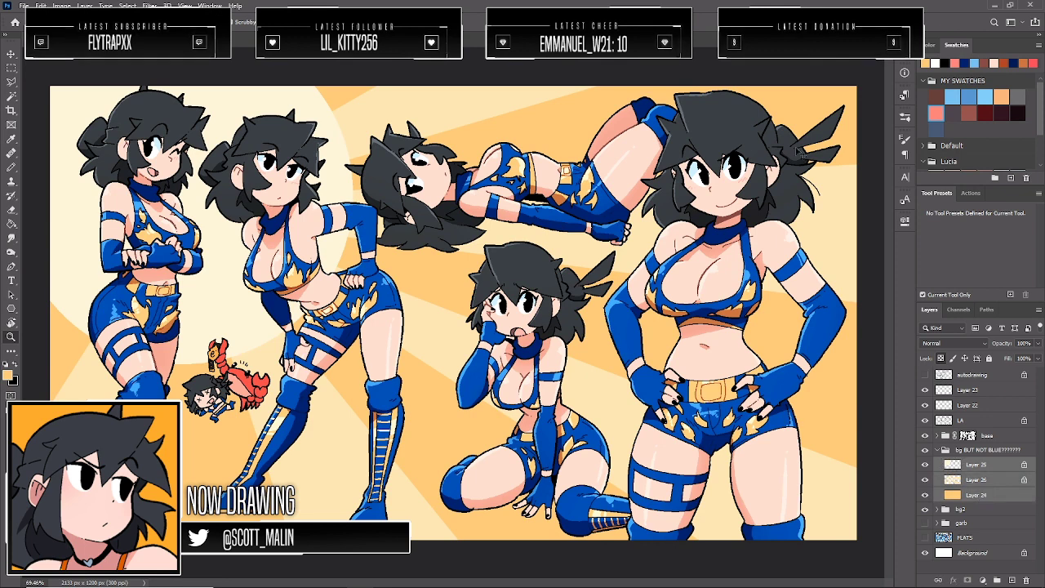
key(ctrl+t)
drag(855, 86, 844, 95)
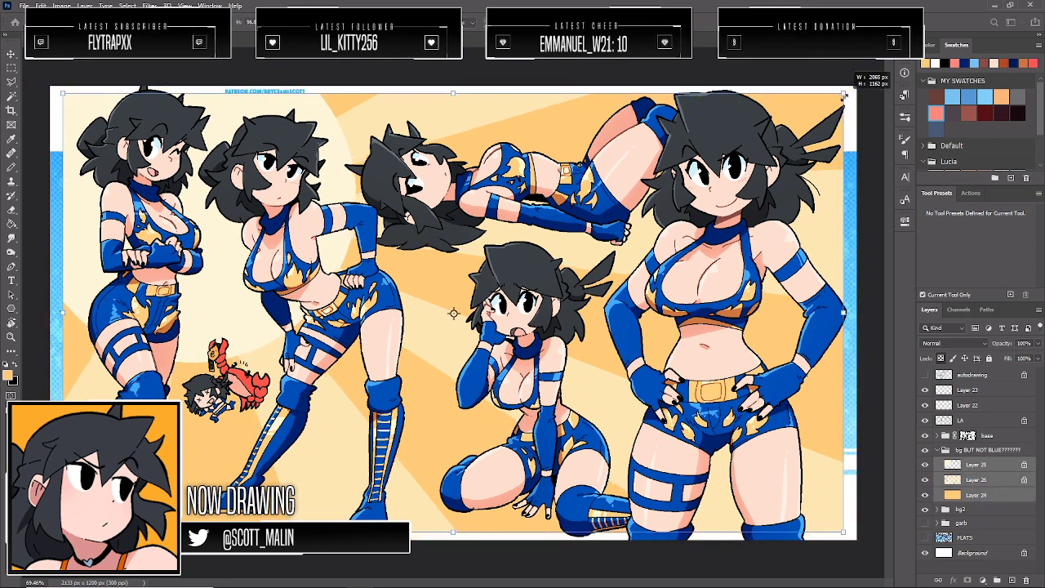
key(Return)
key(z)
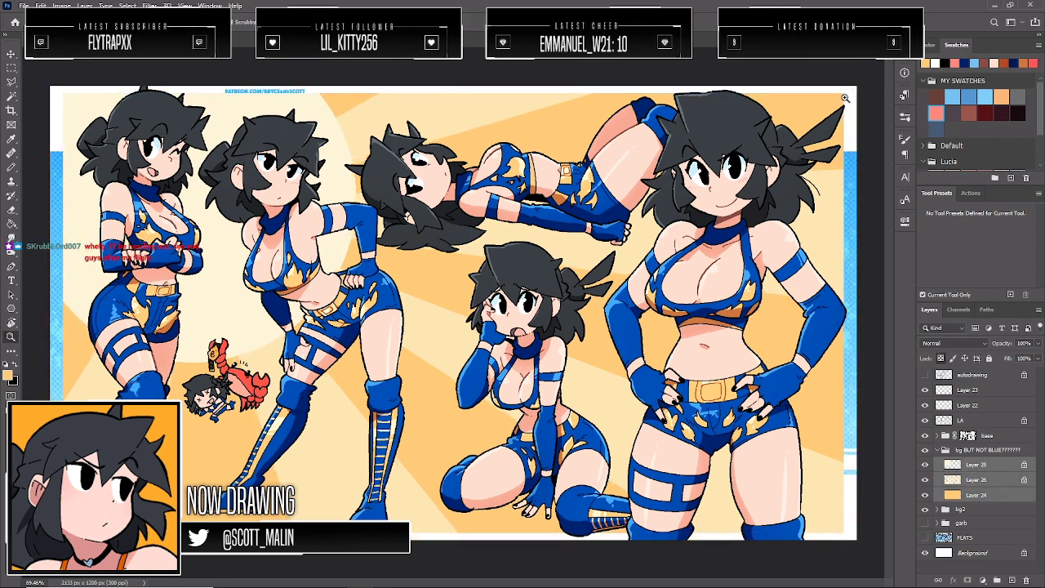
Hide the blue background group and squeeze the three orange background layers slightly in height to even out the white border
click(926, 508)
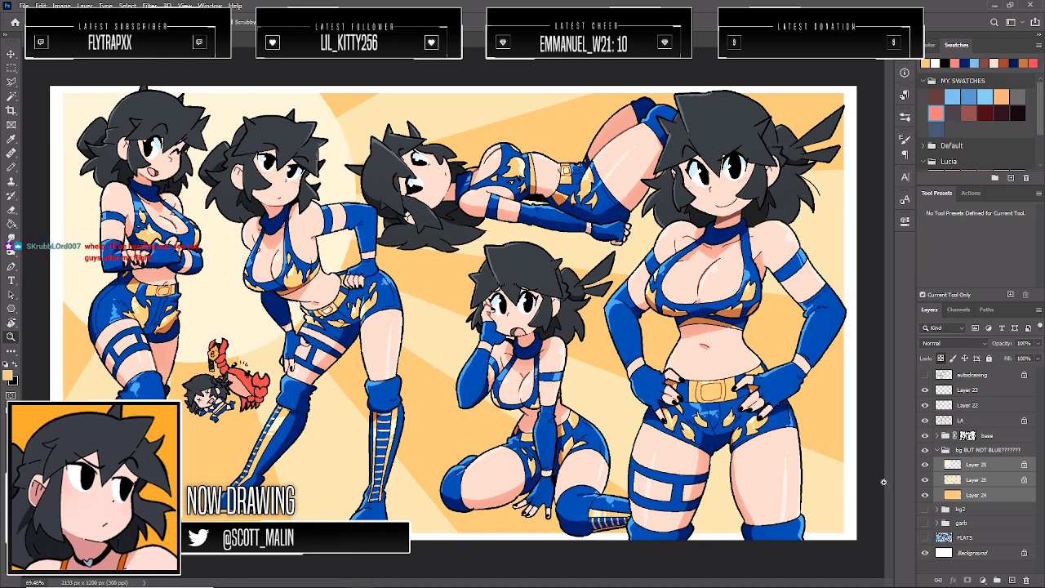
key(ctrl+t)
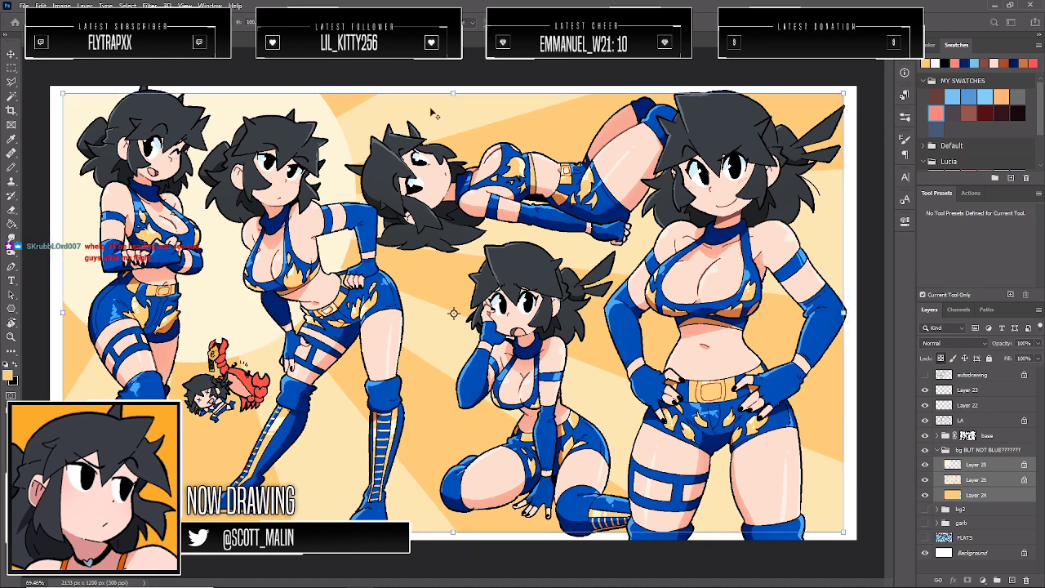
drag(452, 96, 452, 102)
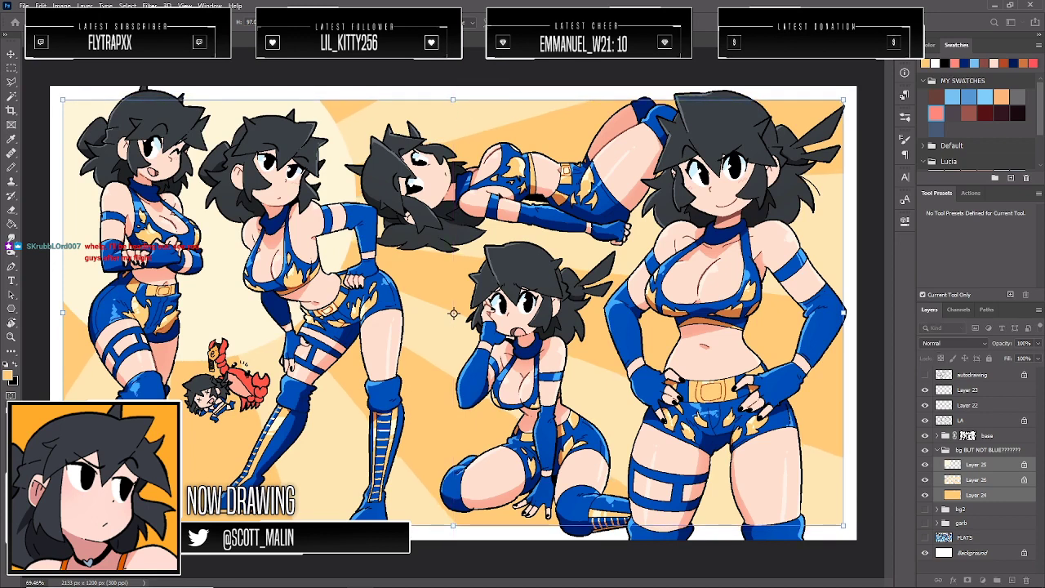
key(Return)
key(z)
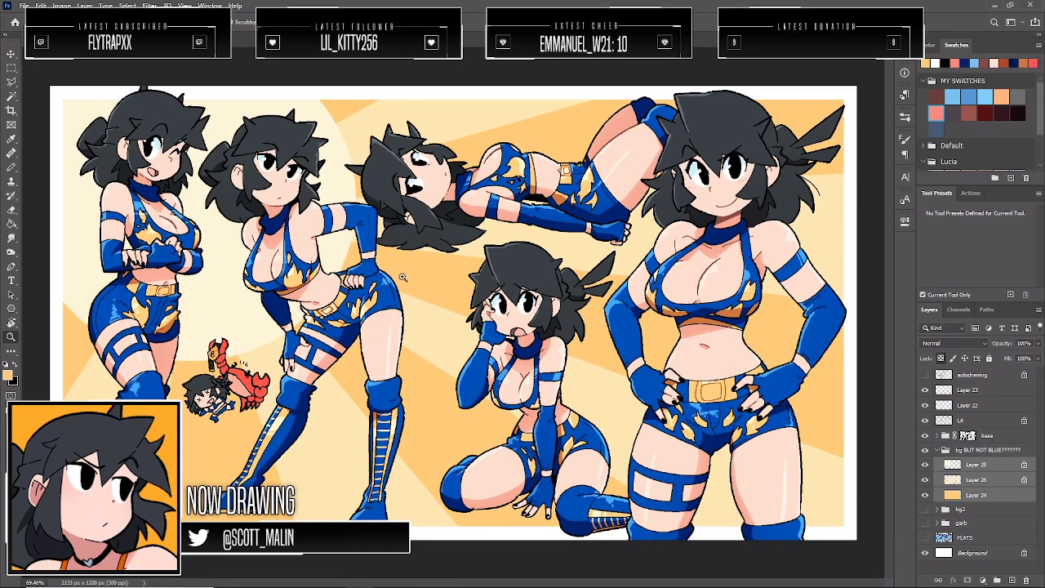
Add a white-filled layer beneath the orange fill and place it inside the orange background group
key(ctrl+minus)
key(ctrl+plus)
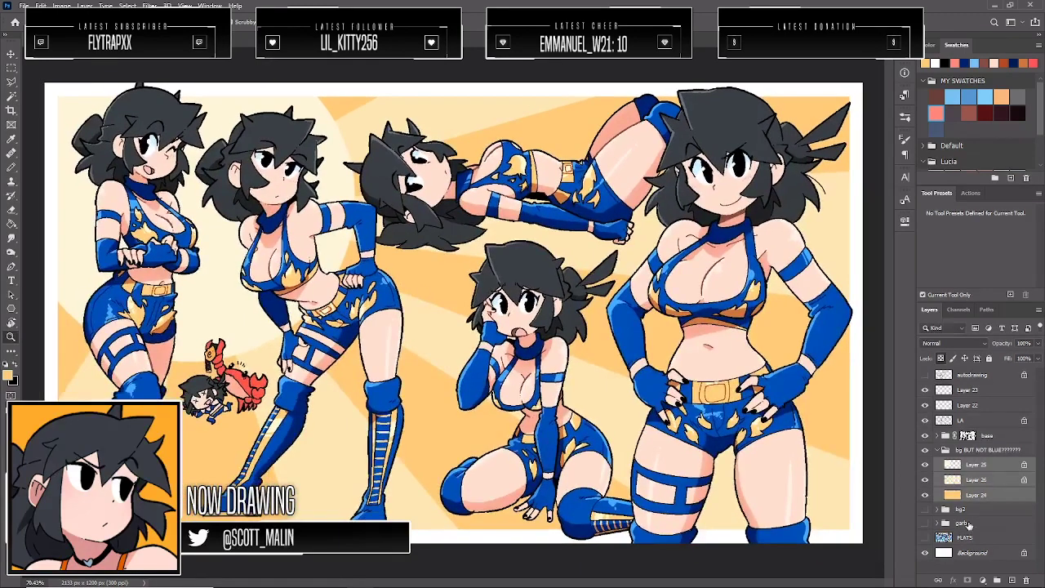
click(961, 511)
click(1009, 579)
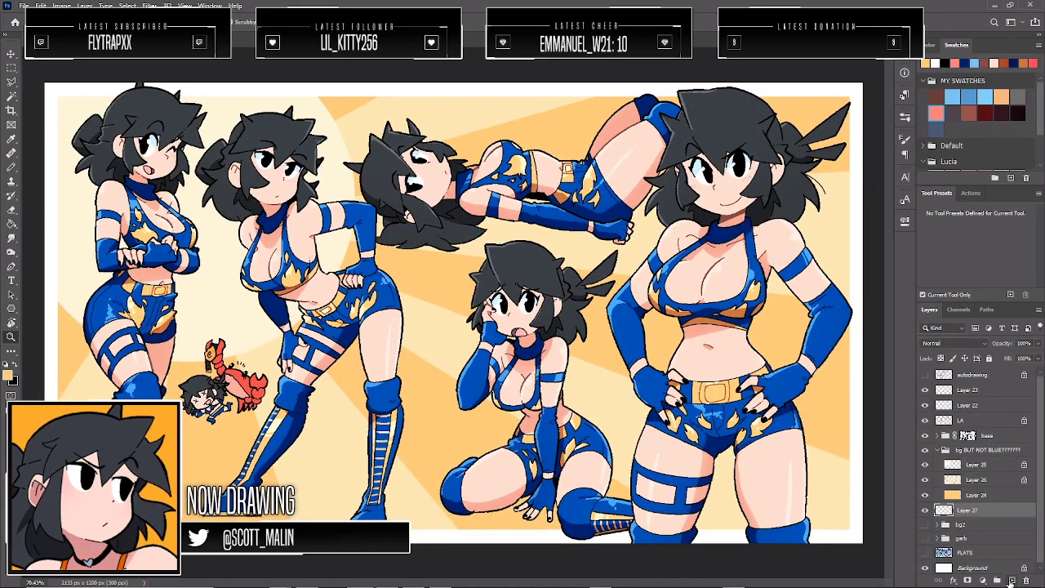
key(d)
key(x)
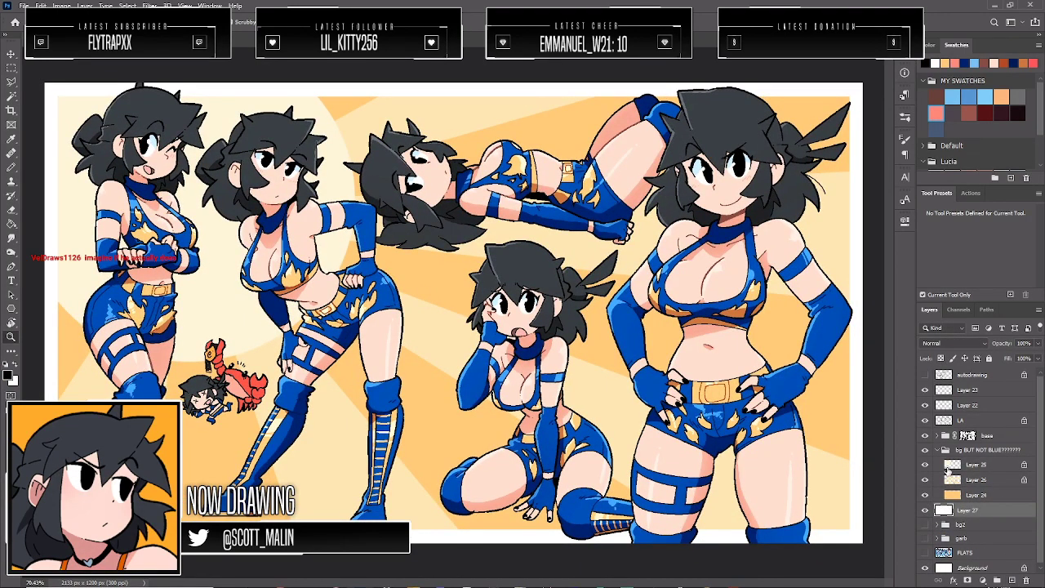
drag(969, 512, 967, 499)
Show the blue background group again and compare both backgrounds by toggling the orange group's visibility
click(925, 524)
click(925, 449)
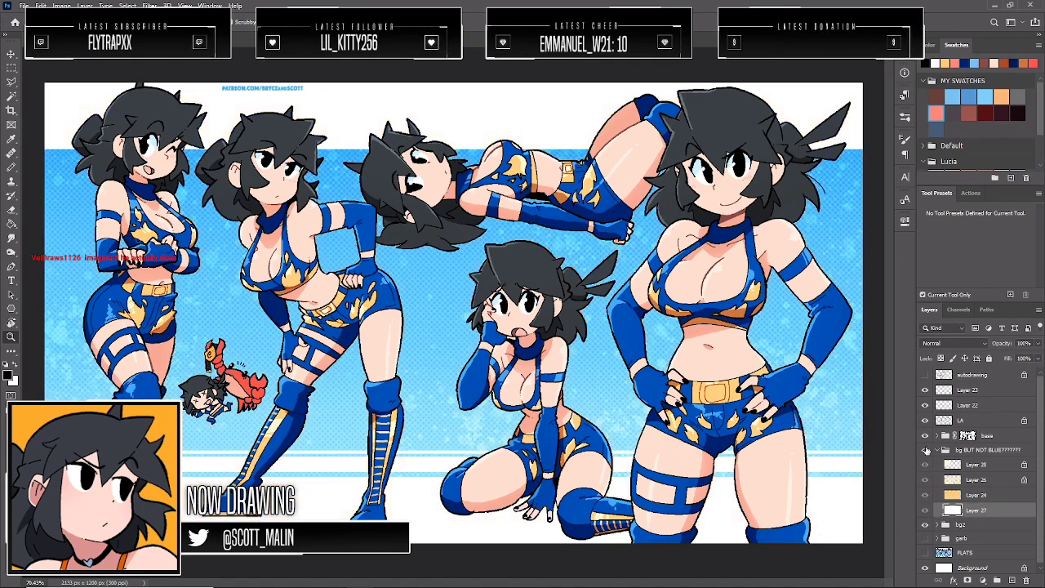
click(926, 450)
drag(411, 292, 402, 292)
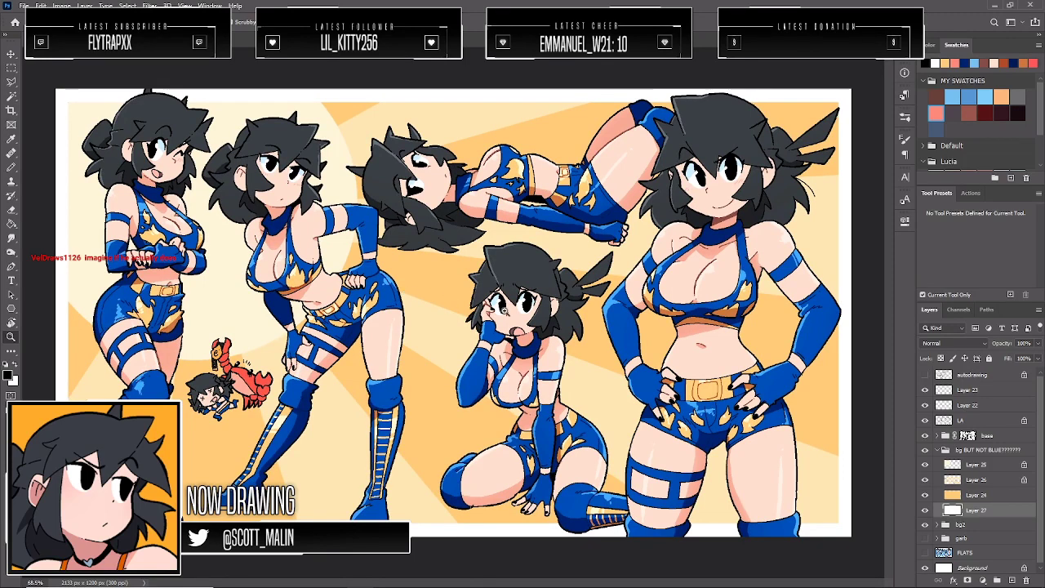
click(977, 497)
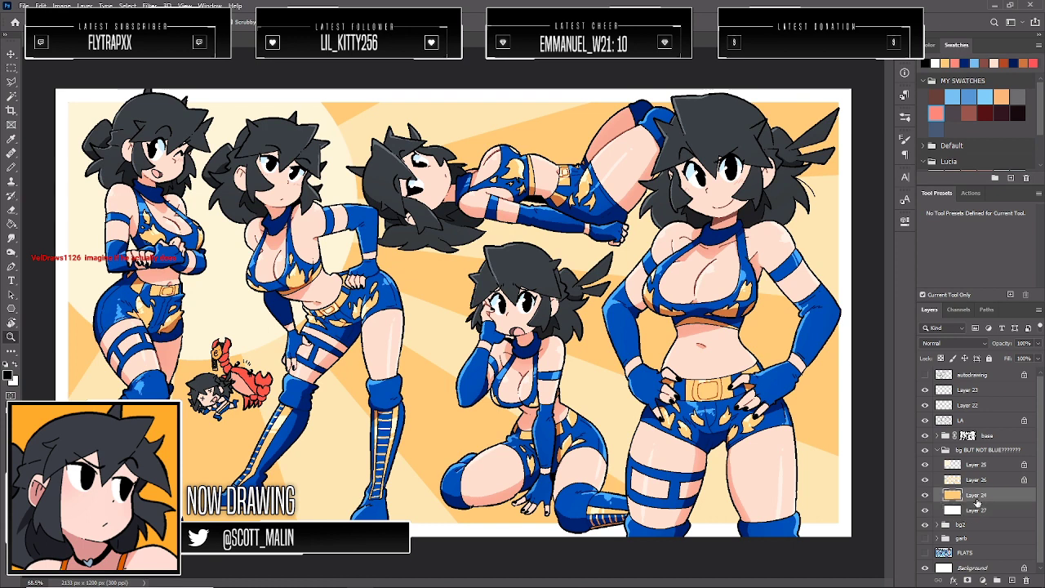
click(925, 450)
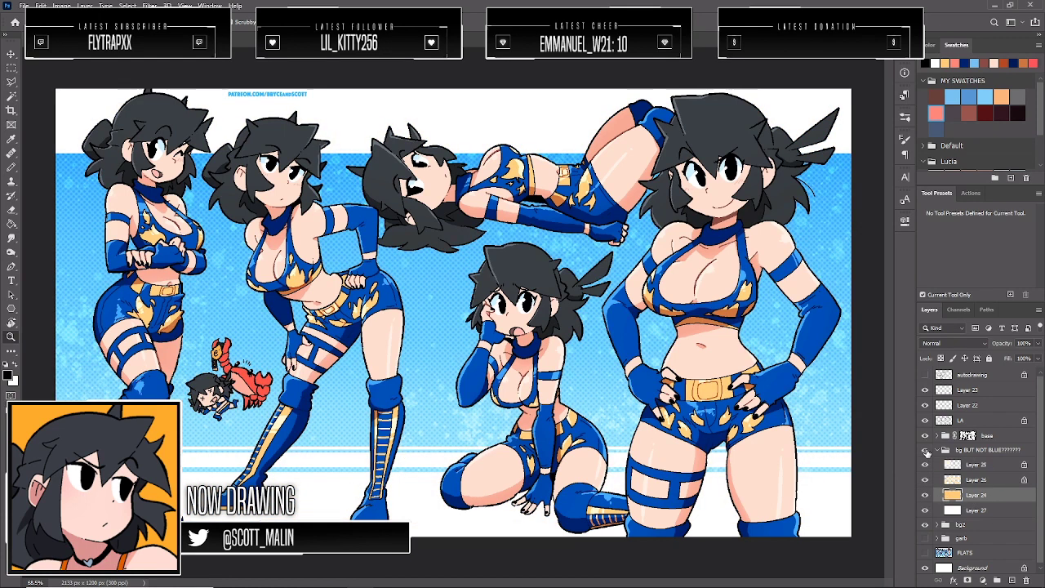
click(924, 450)
scroll(611, 357, down, 1)
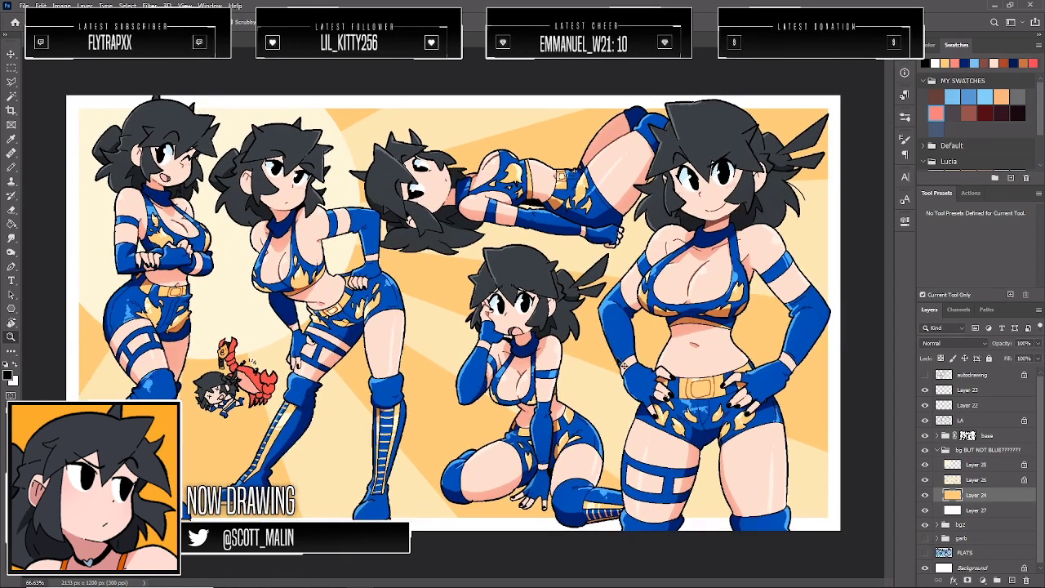
Add a new layer above the orange fill, switch to the Brush tool and sample the background orange
click(979, 452)
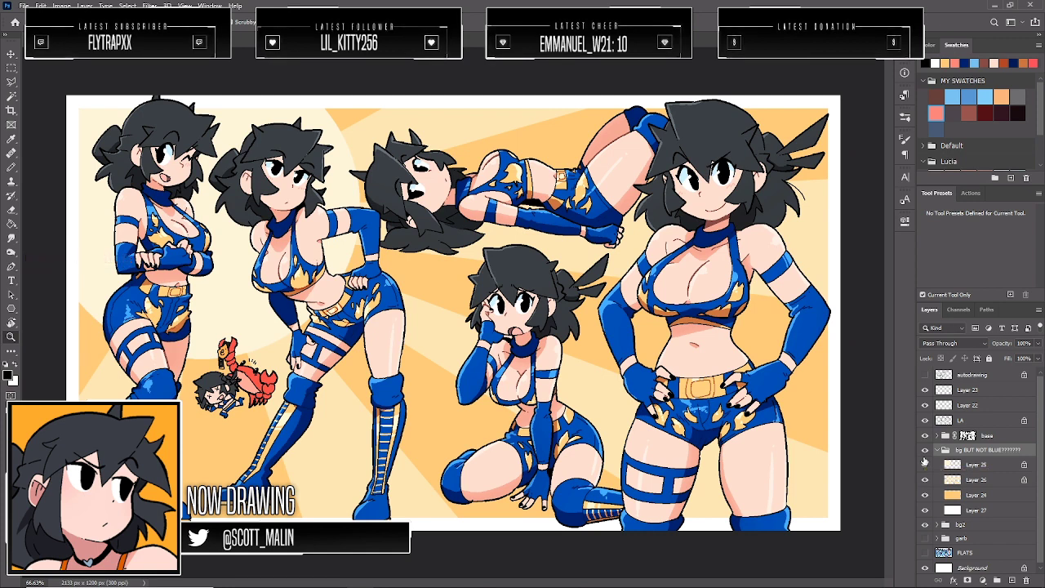
click(980, 495)
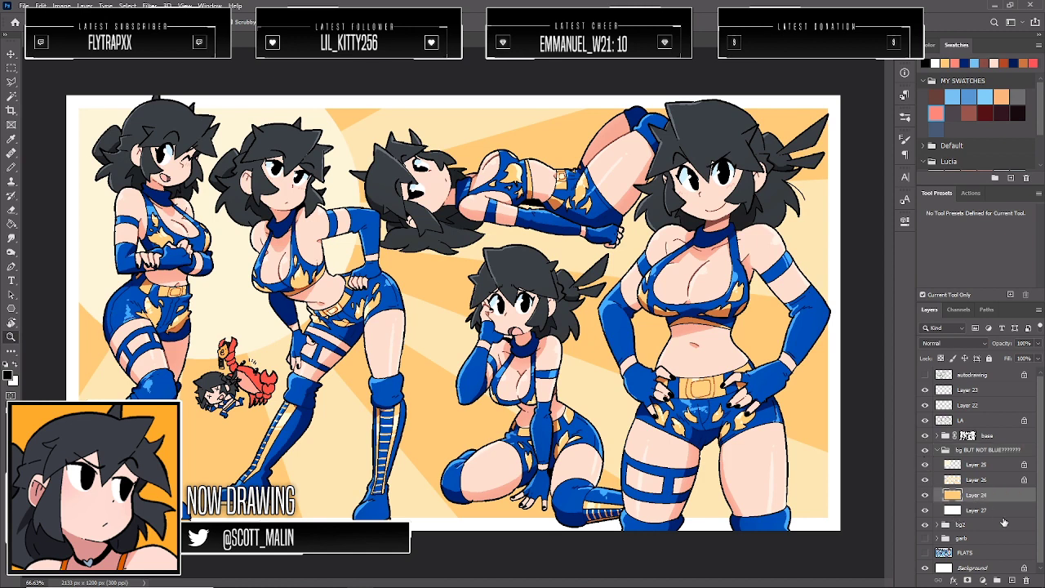
click(1012, 580)
click(10, 154)
click(11, 168)
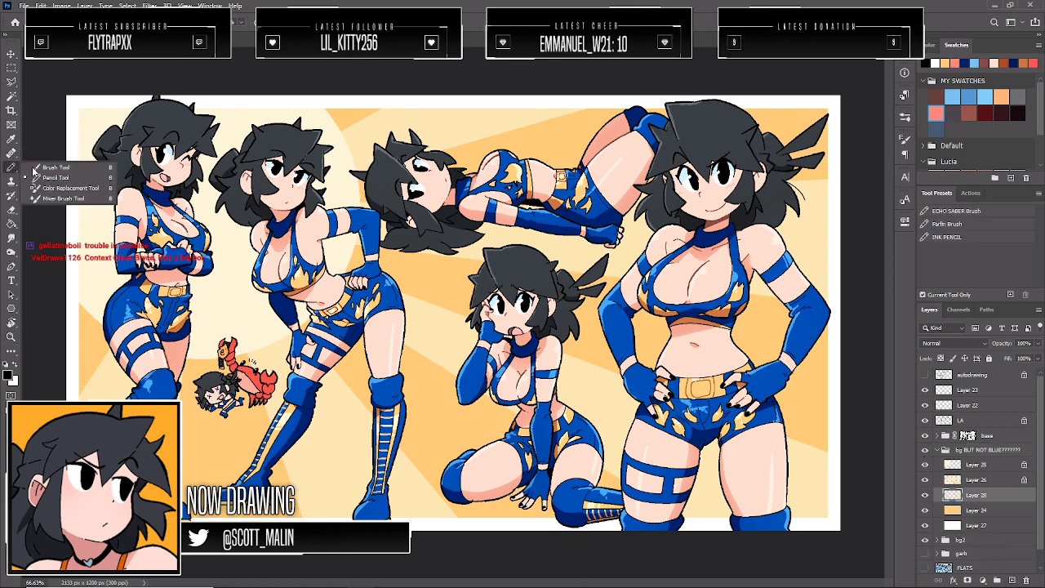
click(45, 167)
alt+click(439, 279)
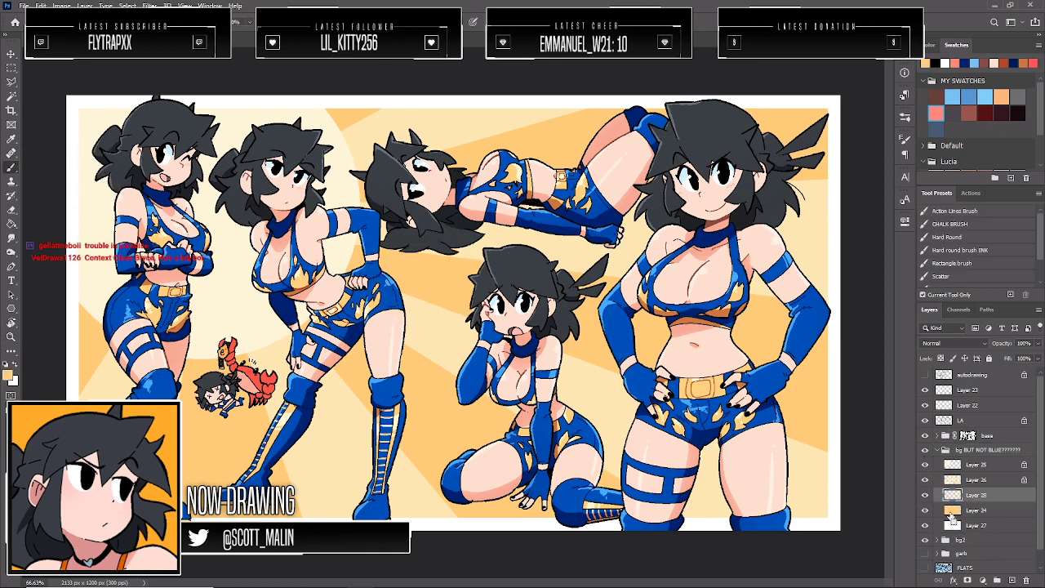
Clip the new empty layer to the orange fill layer beneath it and clear the selection
ctrl+click(952, 510)
click(991, 449)
click(982, 513)
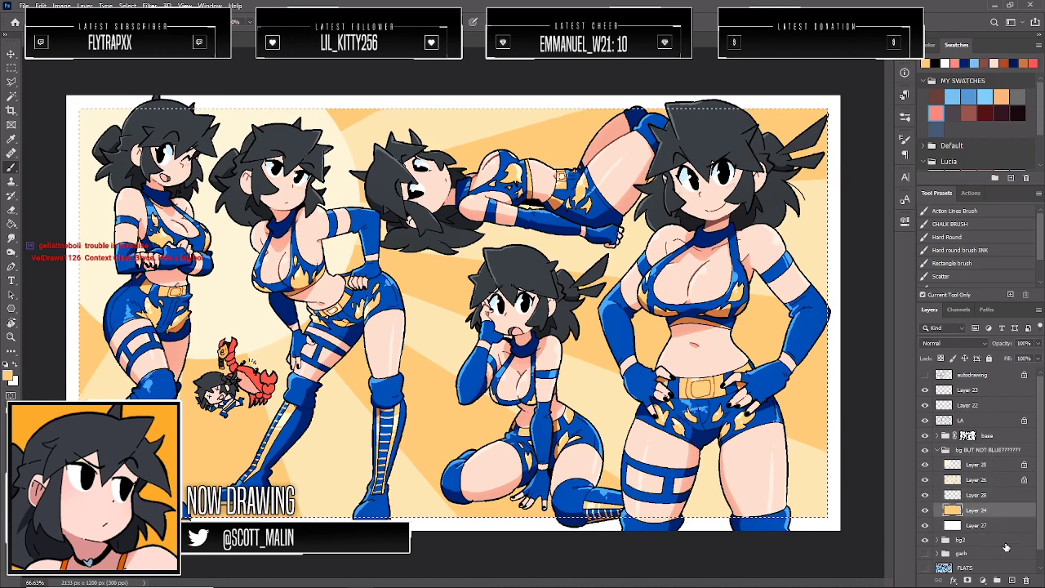
alt+click(997, 502)
click(999, 499)
key(ctrl+d)
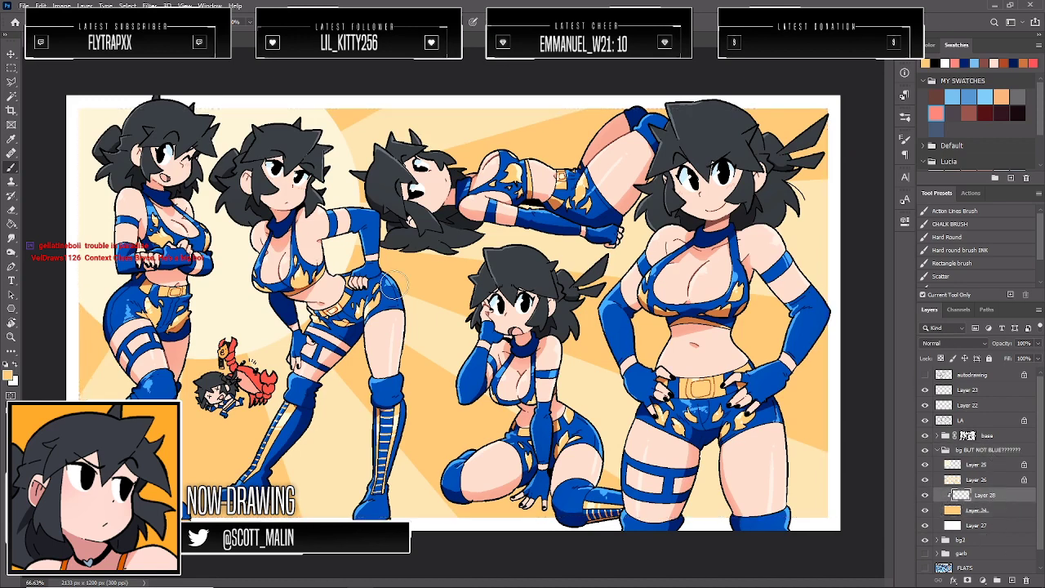
Enlarge the brush and set the clipped layer's blend mode to Multiply
key(bracketright)
key(bracketright)
key(bracketright)
key(bracketright)
key(bracketright)
click(954, 343)
click(951, 366)
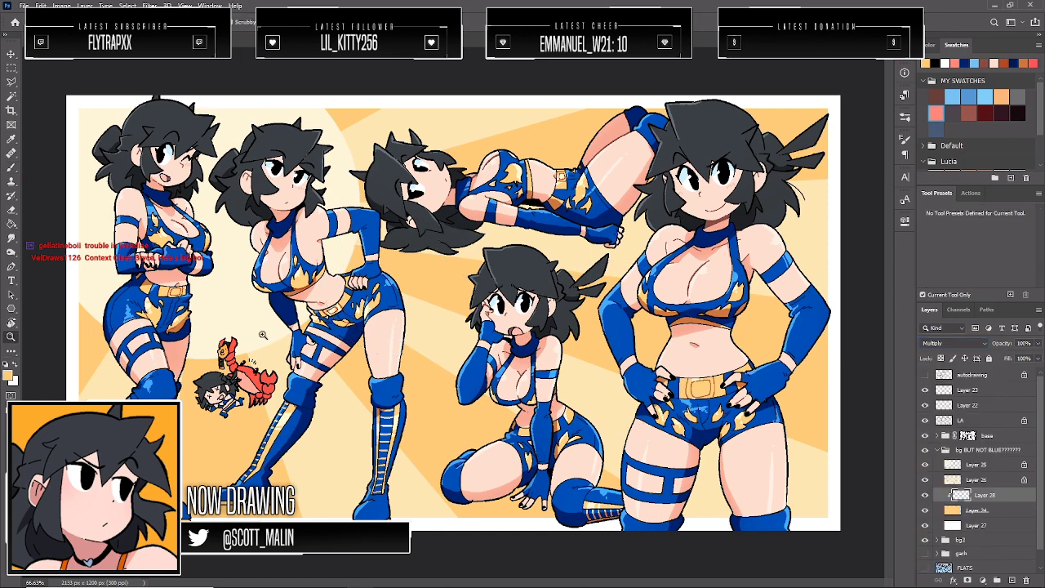
Paint soft orange shading down the right side of the background with a very large brush
key(ctrl+minus)
key(bracketright)
key(bracketright)
key(bracketright)
key(bracketright)
key(bracketright)
key(bracketright)
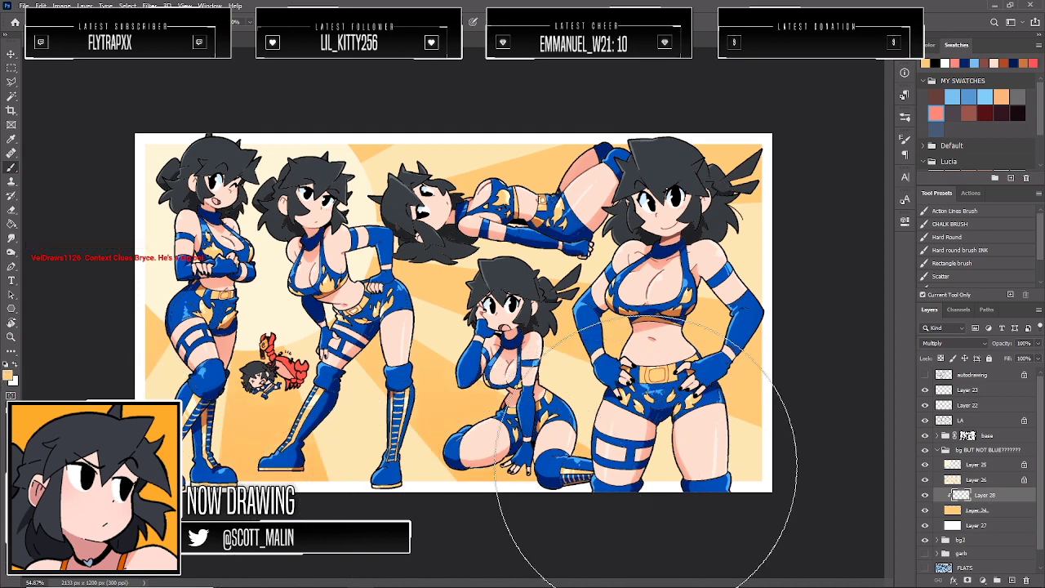
key(bracketleft)
key(bracketleft)
key(bracketleft)
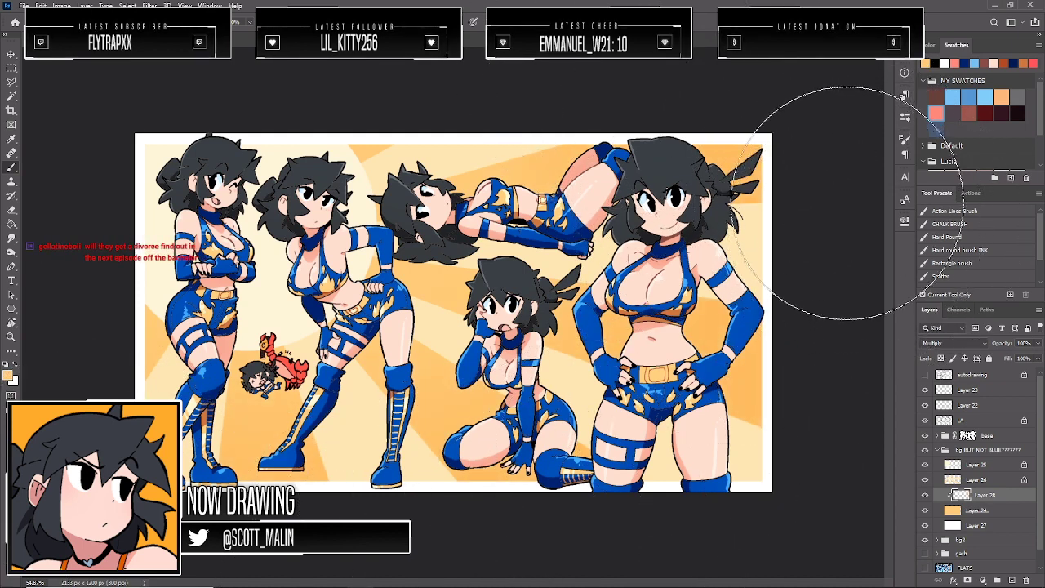
mouse_move(851, 292)
mouse_down()
mouse_move(852, 517)
mouse_move(834, 469)
mouse_up()
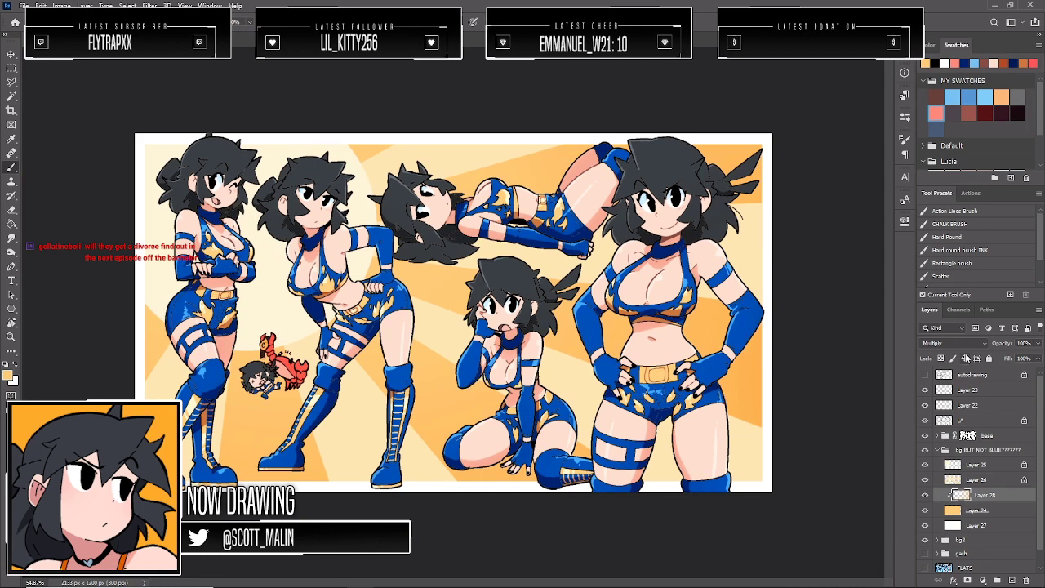
Adjust the shading layer's Hue/Saturation with hue -5 and saturation +100
key(ctrl+u)
drag(843, 336, 839, 337)
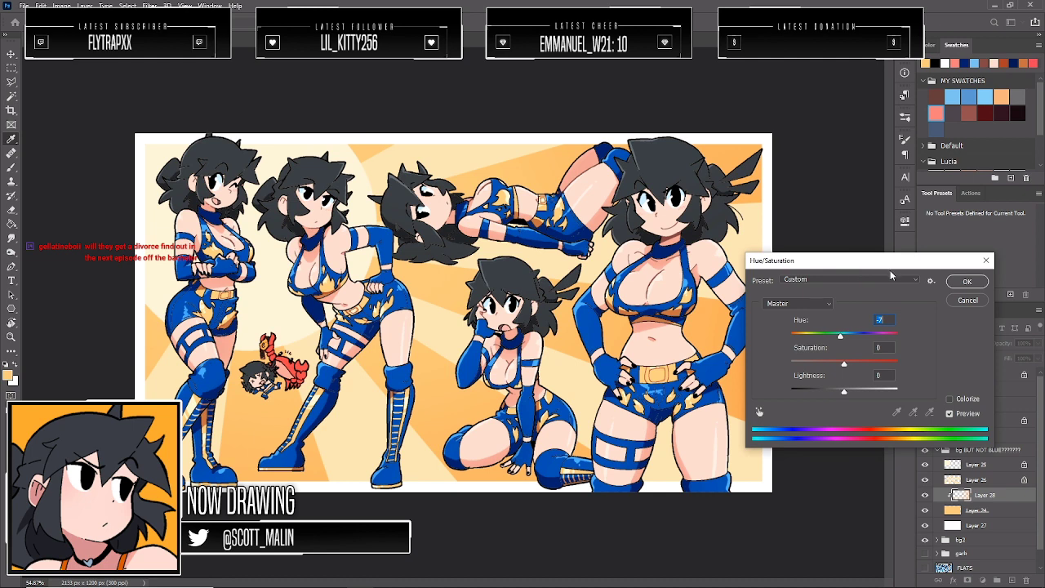
drag(875, 269, 934, 275)
drag(898, 370, 1020, 373)
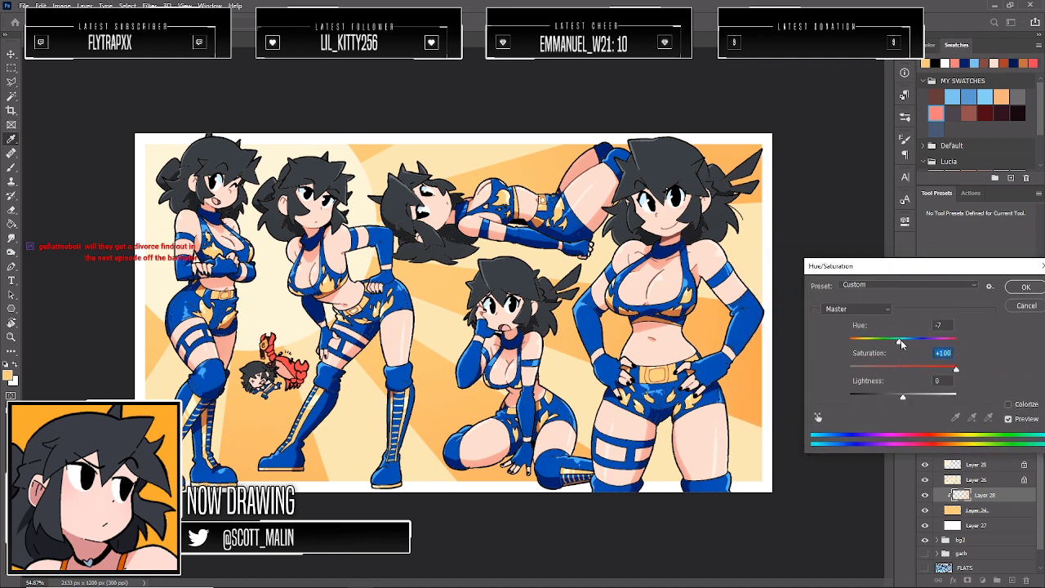
drag(900, 340, 901, 341)
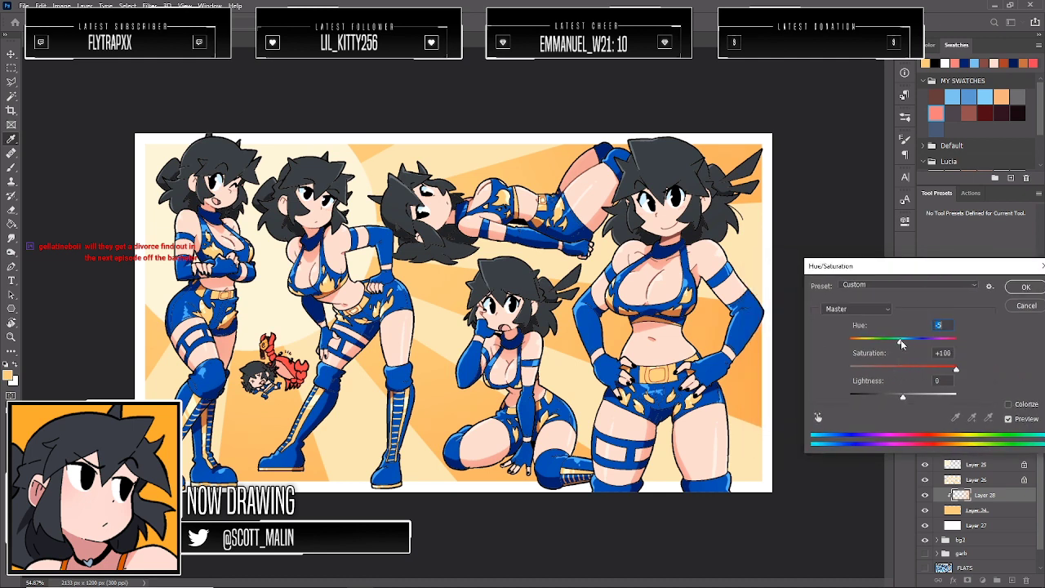
click(900, 397)
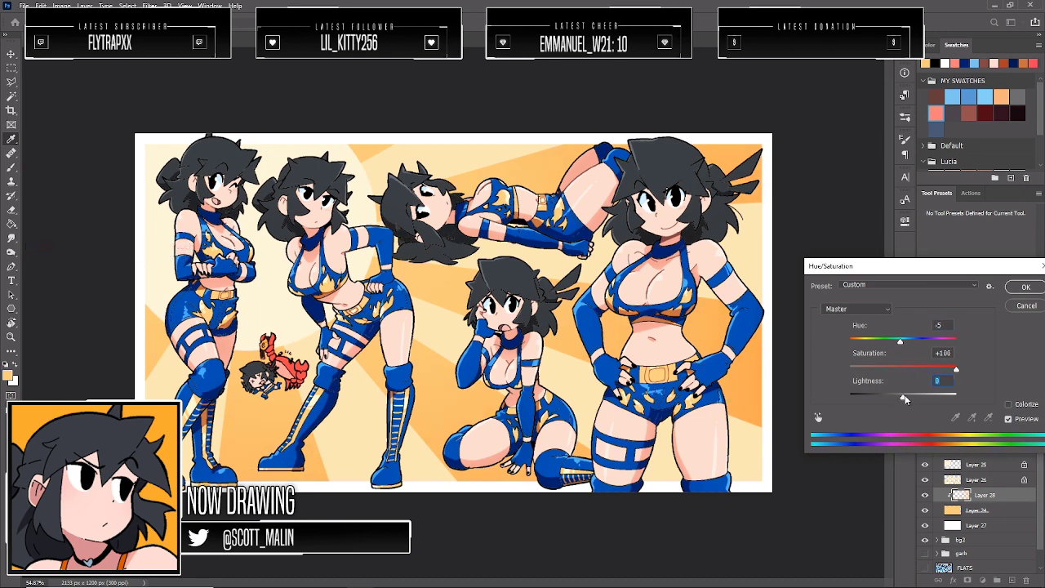
click(1025, 287)
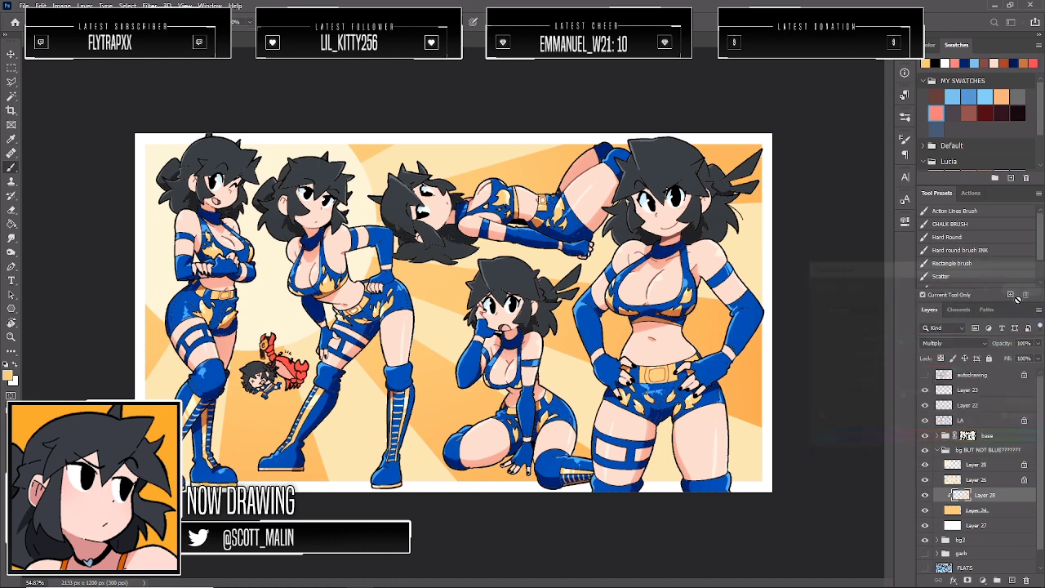
Merge the shading into the orange fill, then duplicate the merged layer with its transparent pixels locked
right_click(982, 502)
click(935, 358)
key(ctrl+j)
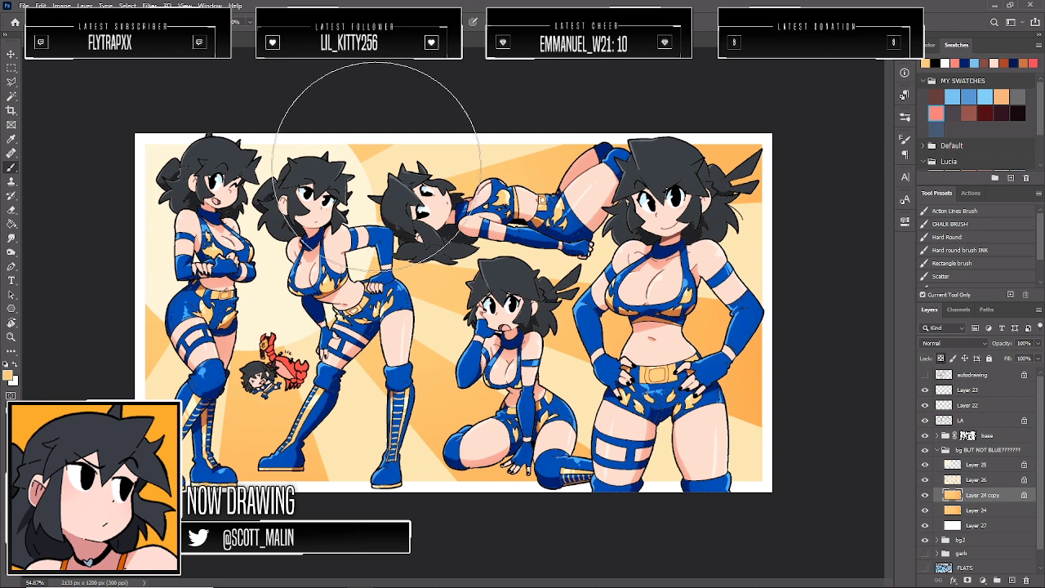
Try a Color Halftone filter on the copied orange layer with all four screen angles at 45 degrees
click(149, 6)
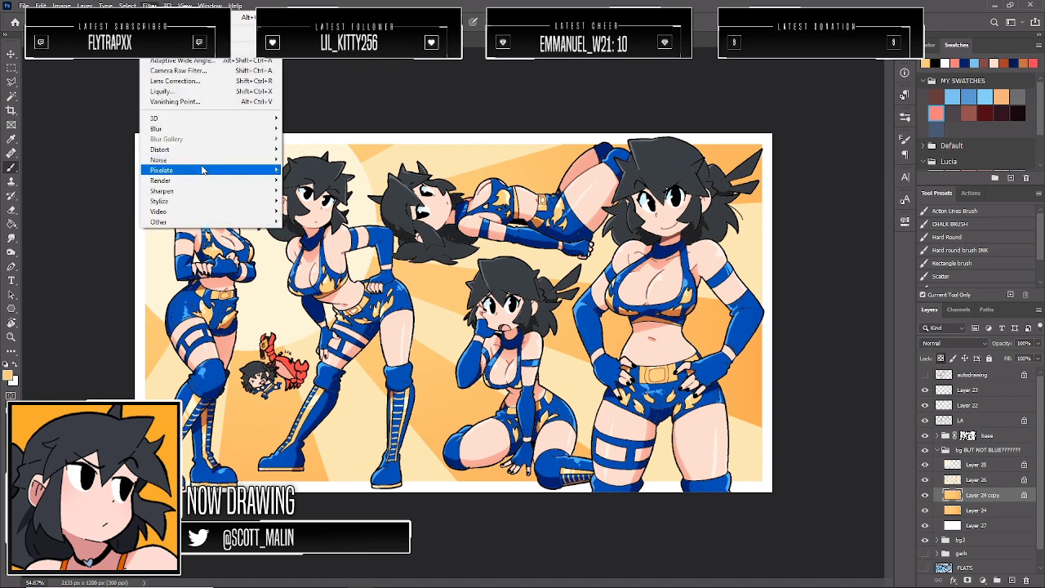
mouse_move(204, 170)
click(321, 169)
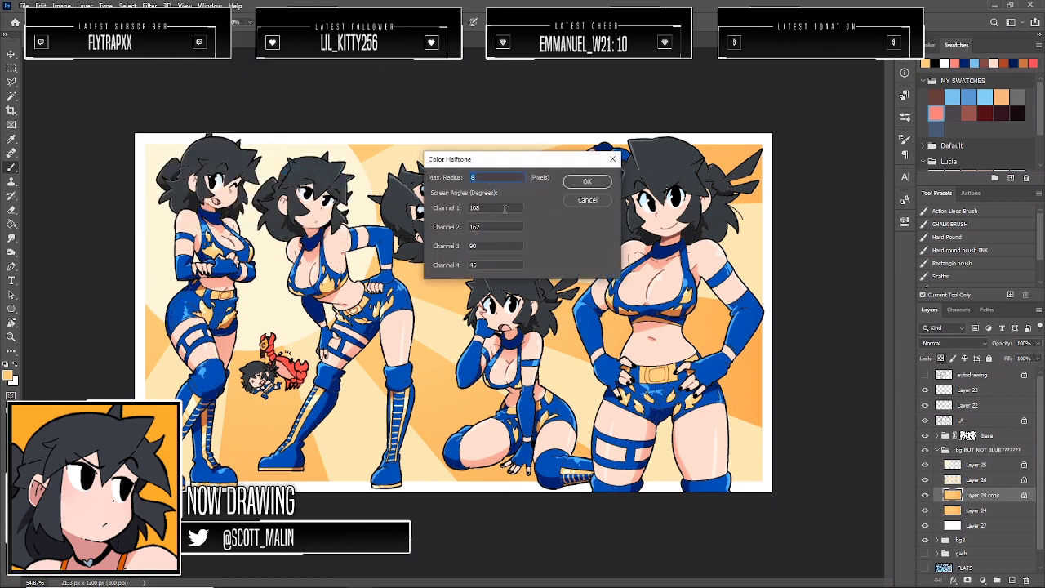
text(45)
key(Tab)
text(450)
click(587, 181)
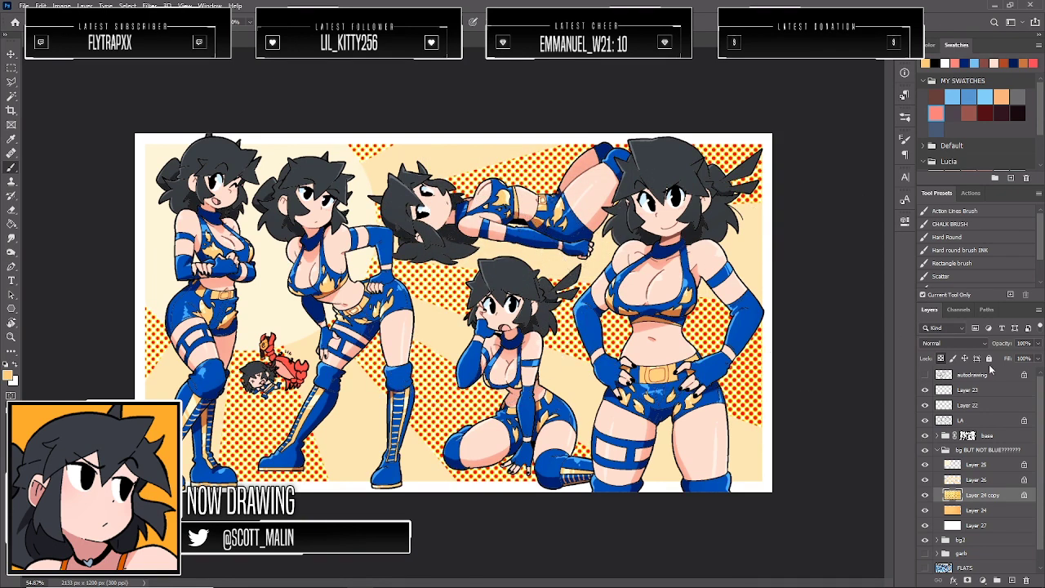
Try the halftone layer at 16% opacity, and undo both the opacity change and the halftone
click(1037, 343)
drag(998, 356, 995, 357)
click(982, 398)
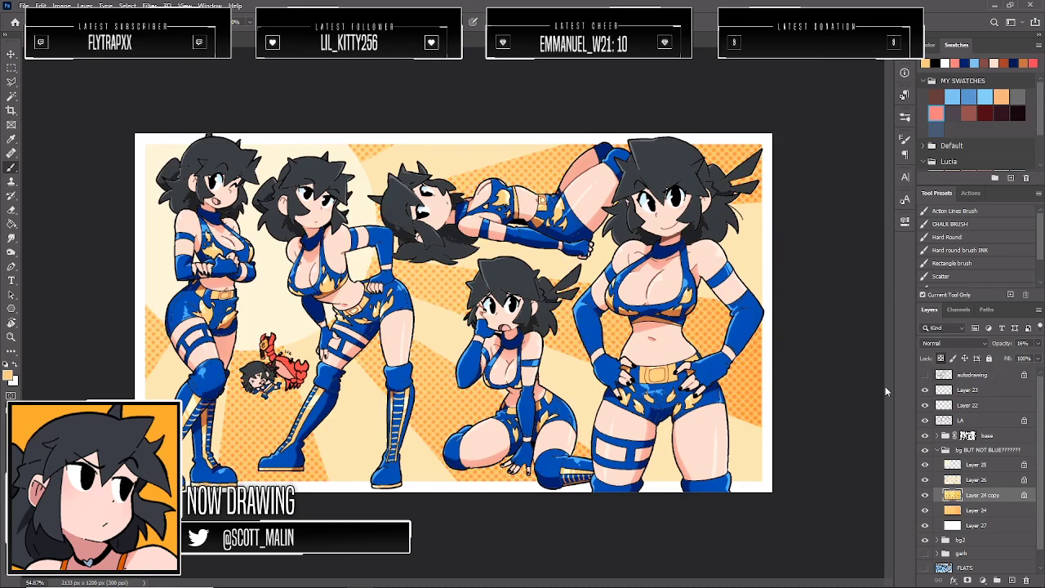
key(ctrl+z)
key(ctrl+z)
Apply a finer Color Halftone with all screen angles at 45 degrees to the copied orange layer and set its opacity to 12%
click(145, 6)
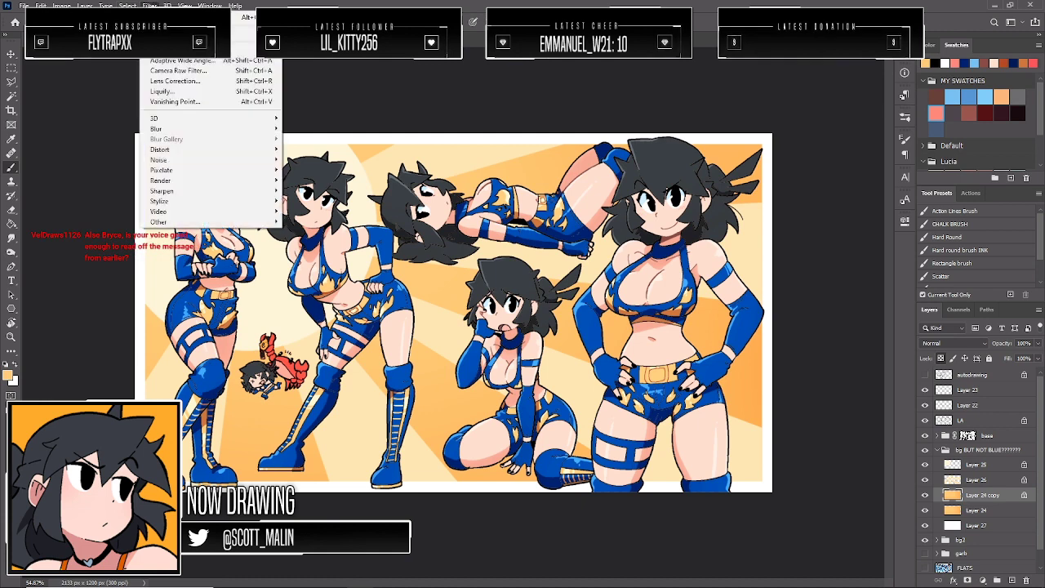
mouse_move(245, 170)
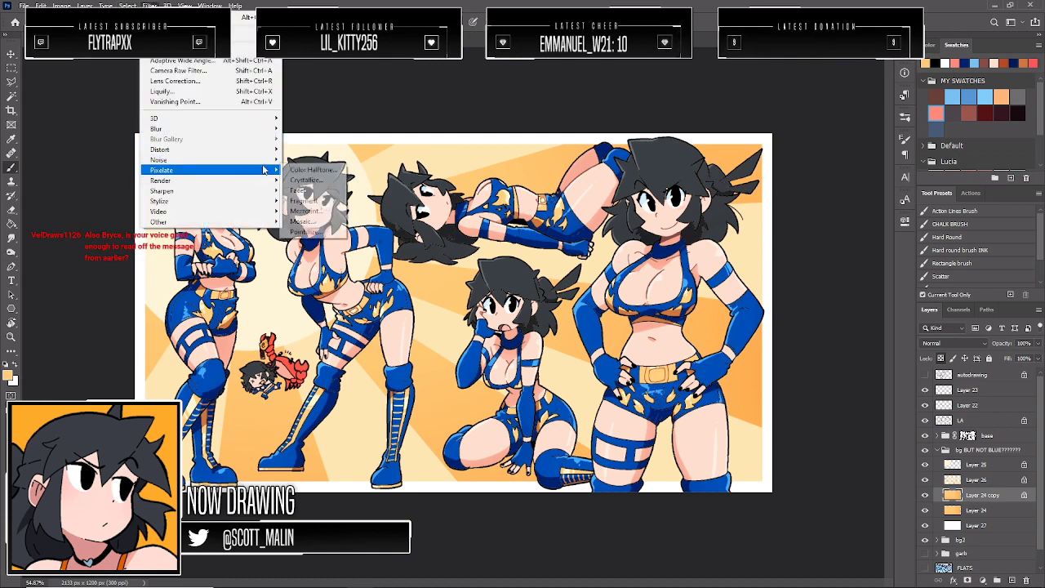
click(310, 170)
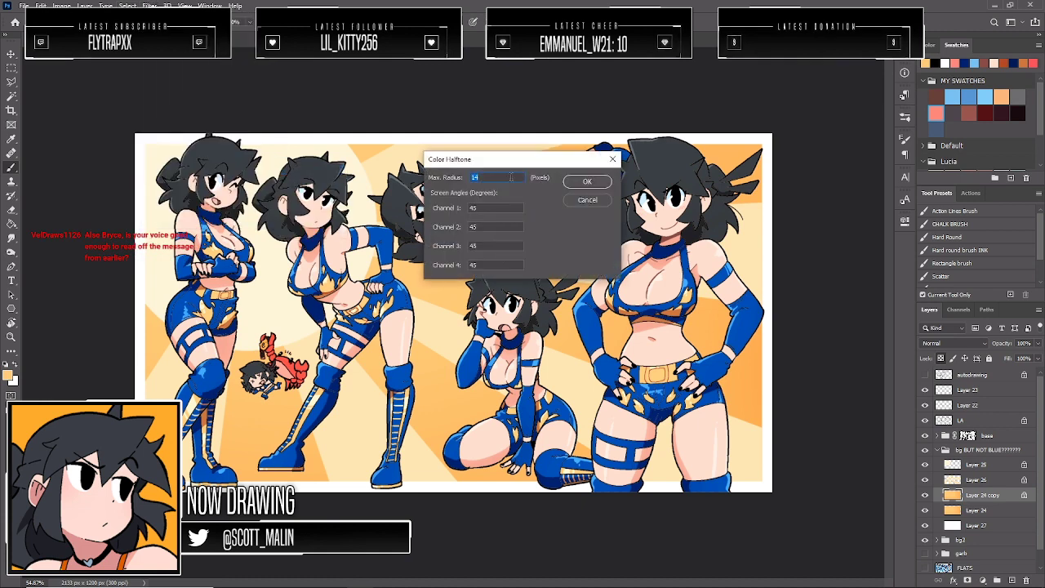
click(585, 183)
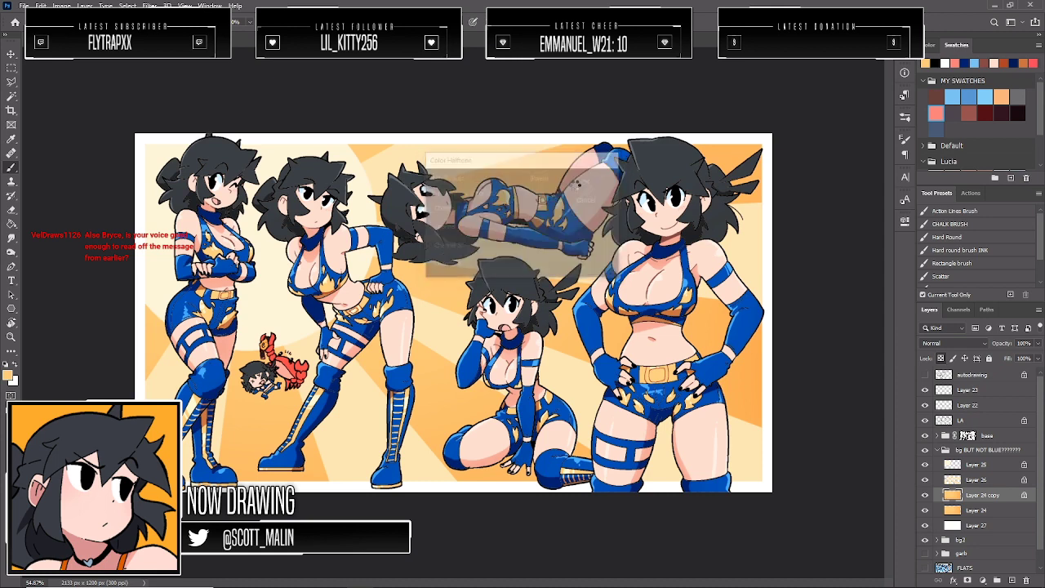
click(1038, 344)
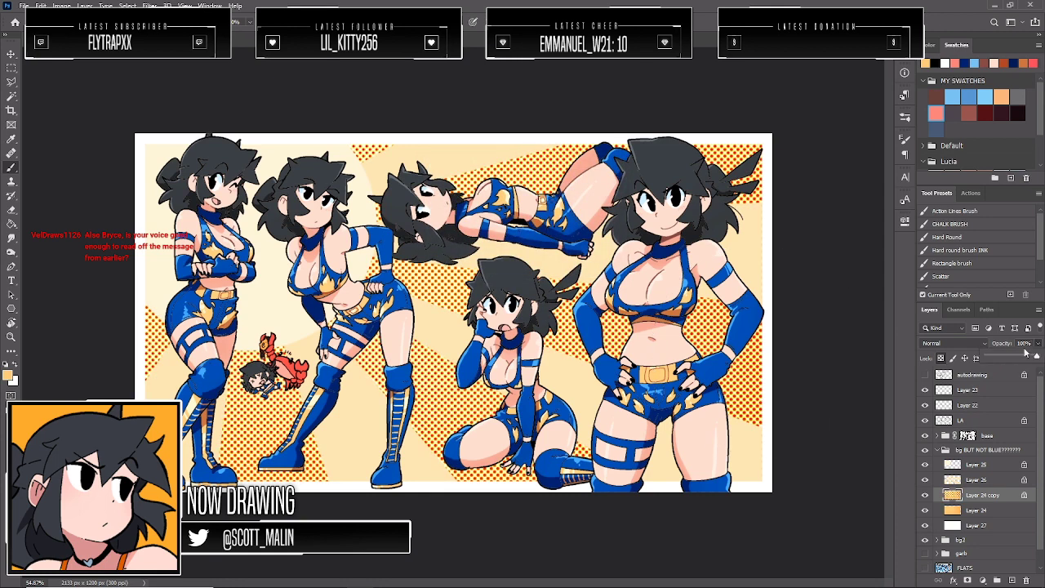
click(999, 360)
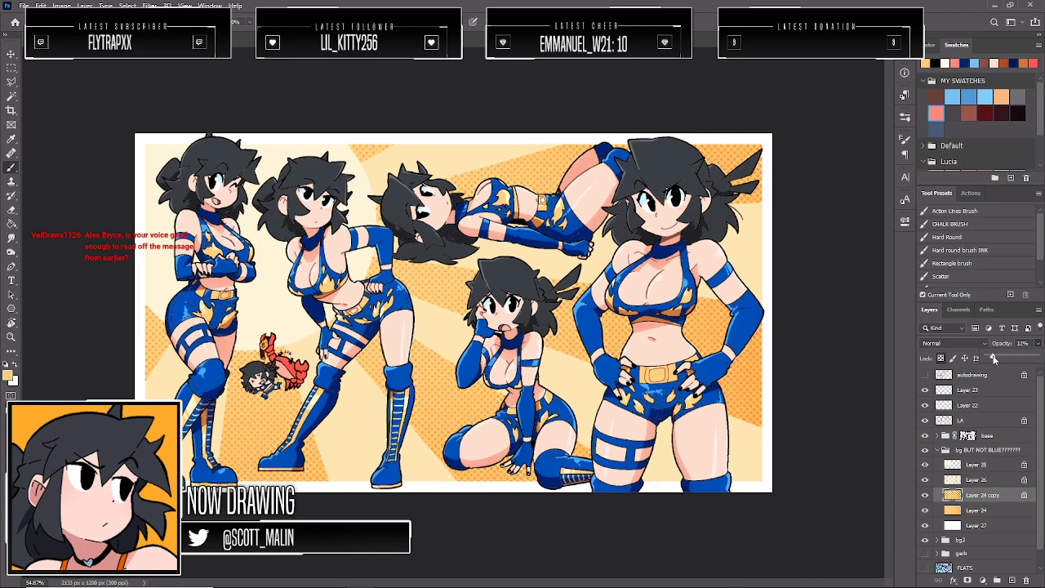
Group the character layers from base up to Layer 23, duplicate the group, hide the original and merge the copy into one layer
key(z)
drag(392, 289, 401, 289)
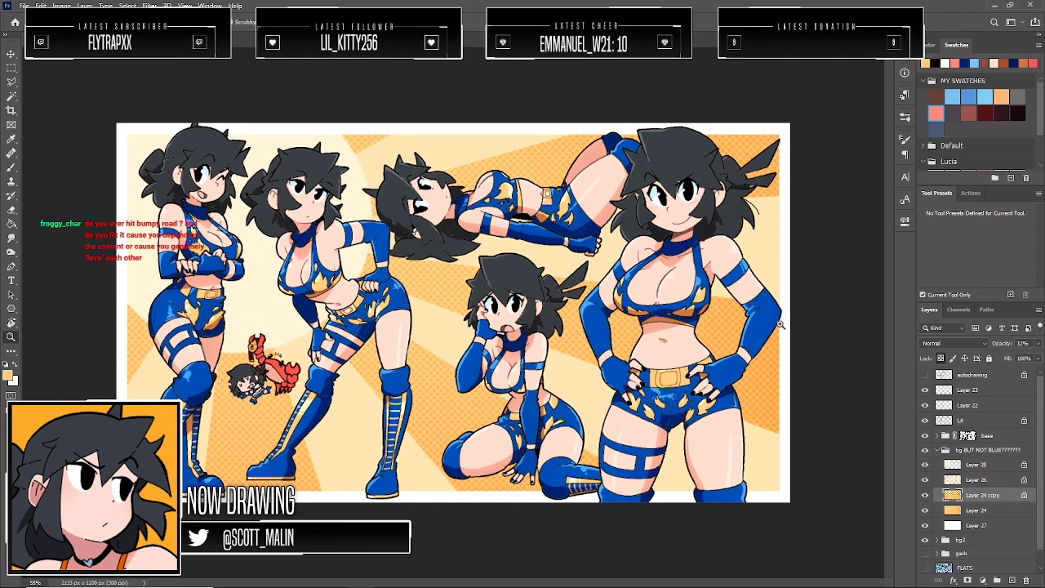
click(1000, 436)
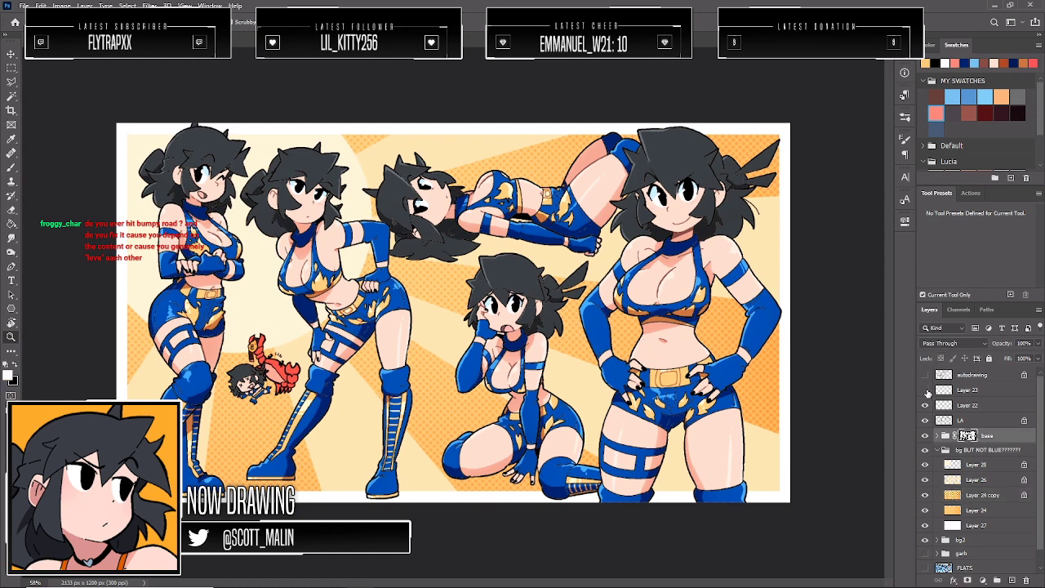
shift+click(974, 392)
drag(974, 392, 999, 577)
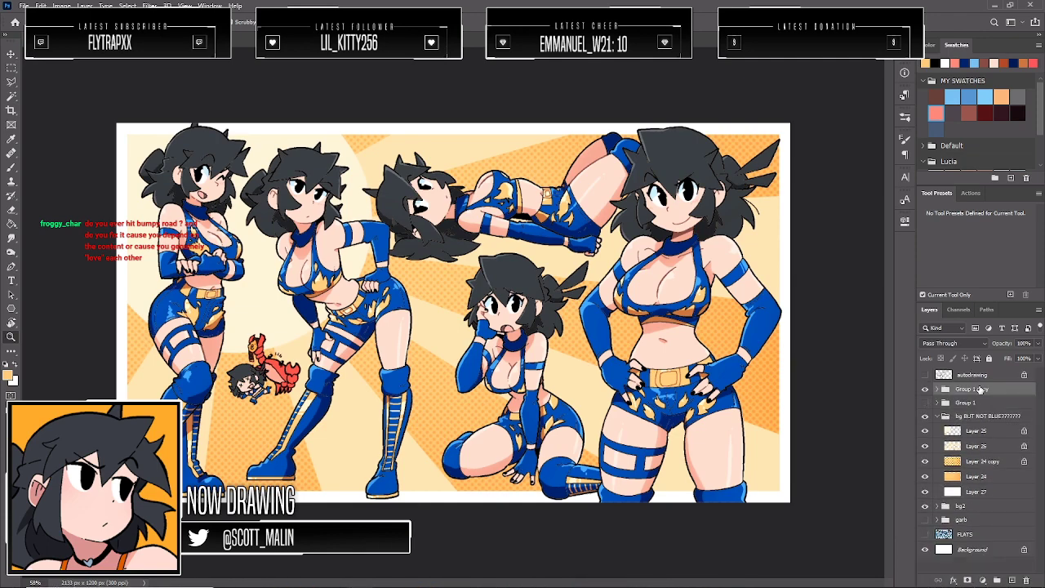
right_click(978, 388)
click(896, 500)
key(ctrl+0)
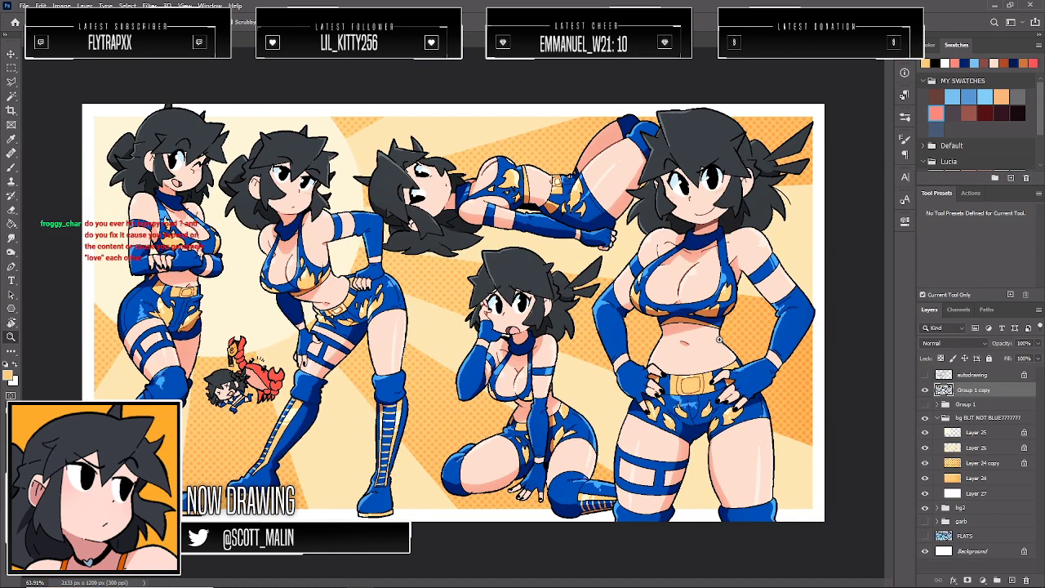
Compare the blue and orange backgrounds by toggling the orange background group's visibility
click(936, 417)
click(924, 418)
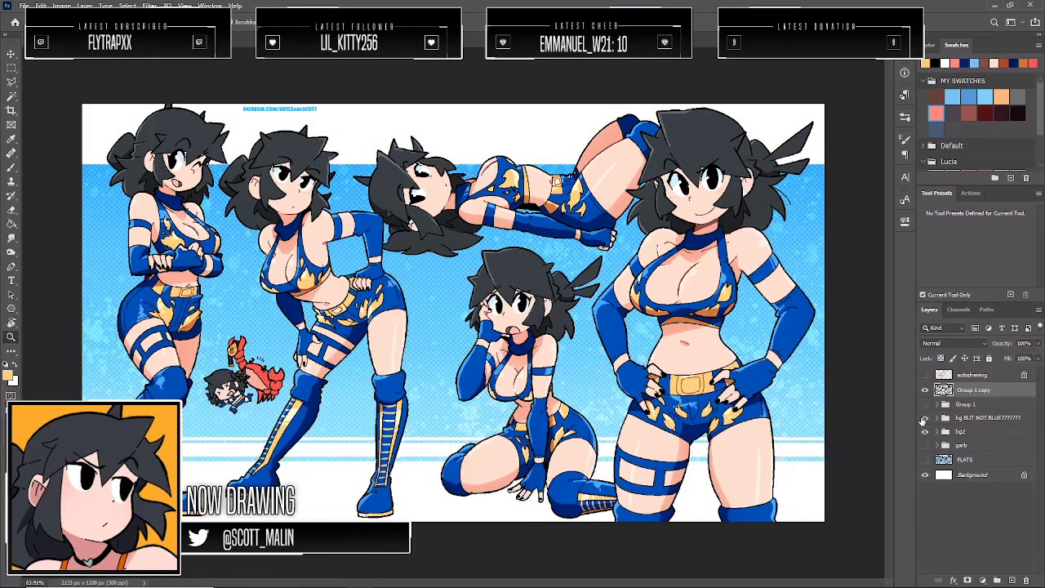
click(924, 418)
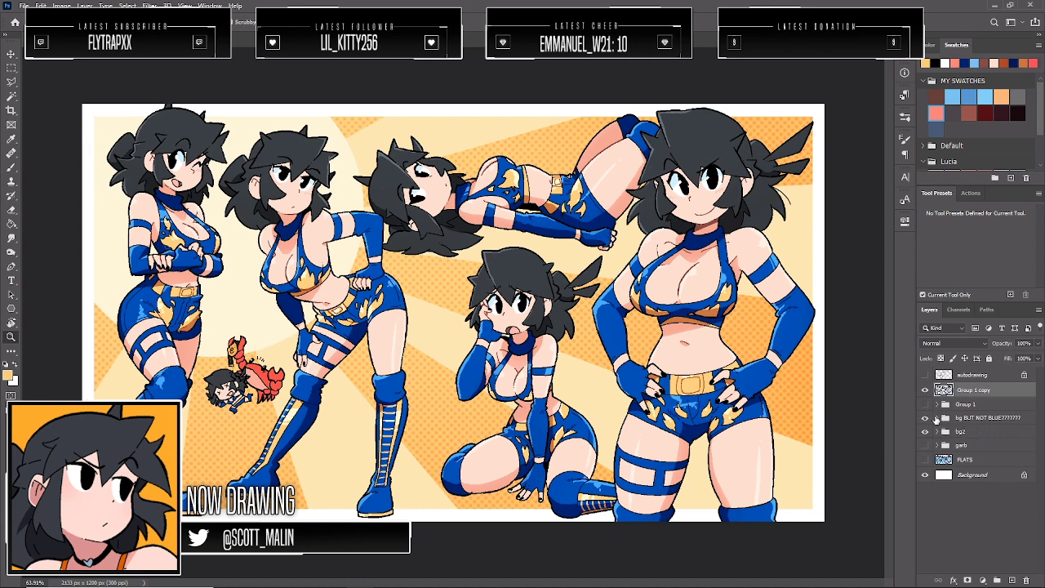
click(936, 418)
click(942, 420)
click(936, 418)
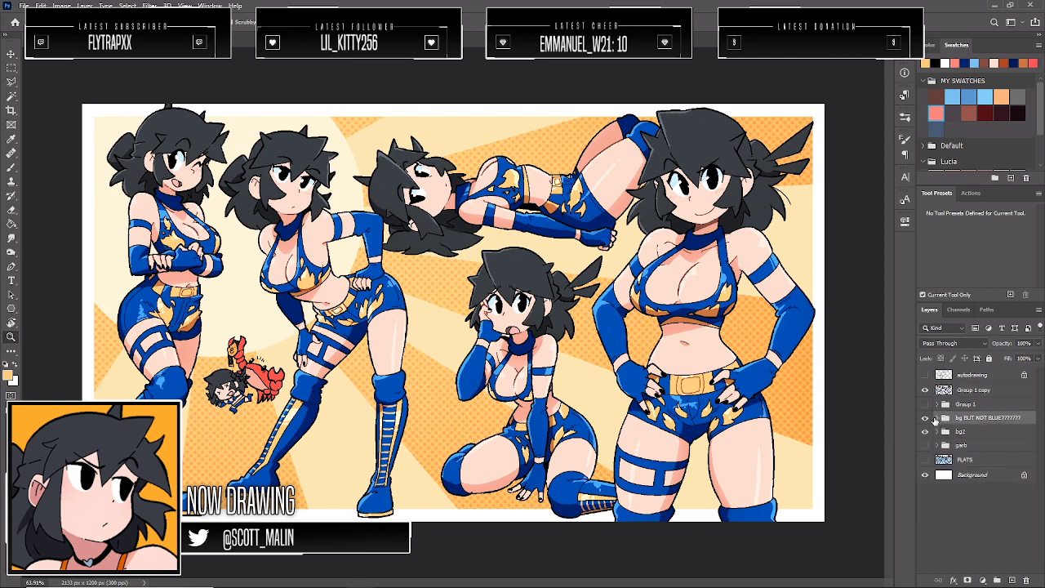
click(929, 418)
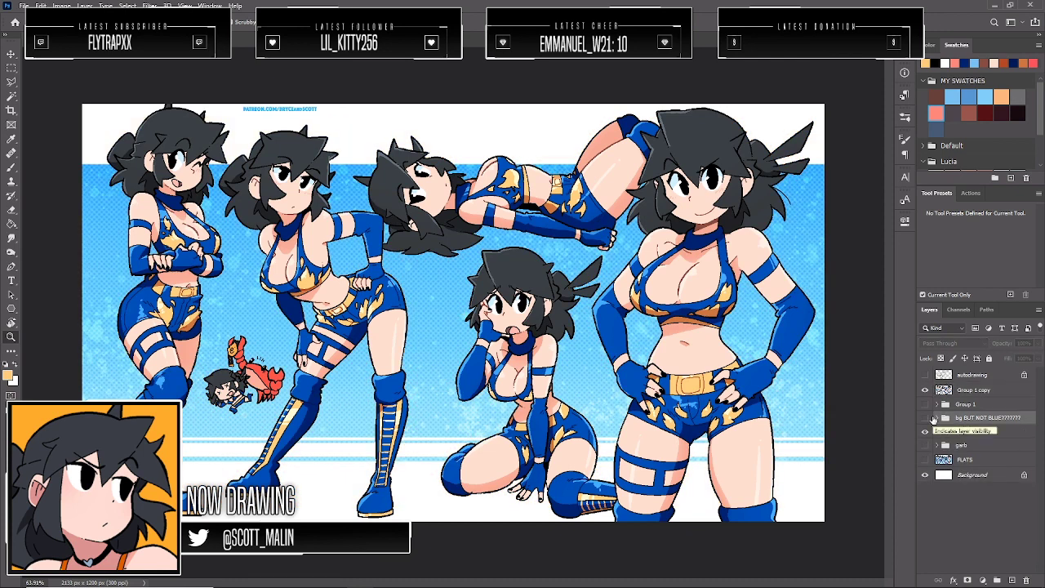
click(931, 418)
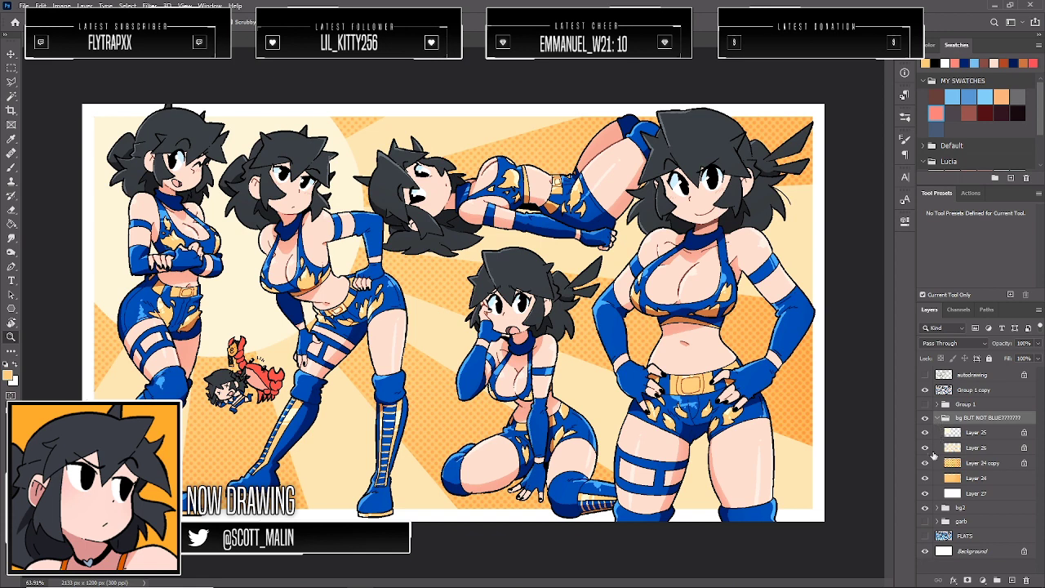
Check the gradient fill, pale circle and ray layers by toggling each one's visibility inside the orange group
click(925, 477)
click(924, 478)
click(925, 432)
click(923, 432)
click(923, 433)
click(924, 446)
click(925, 446)
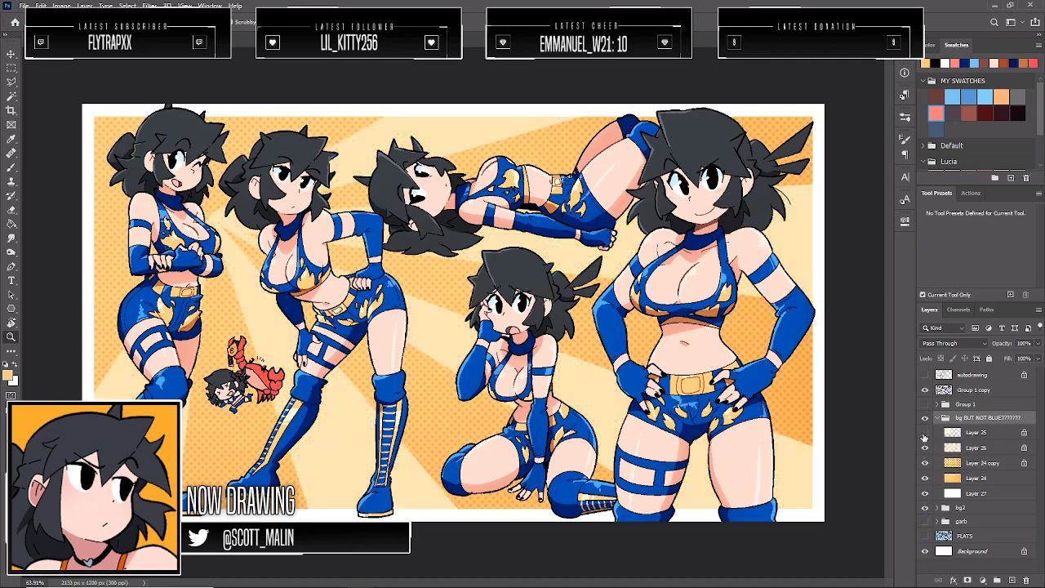
click(925, 431)
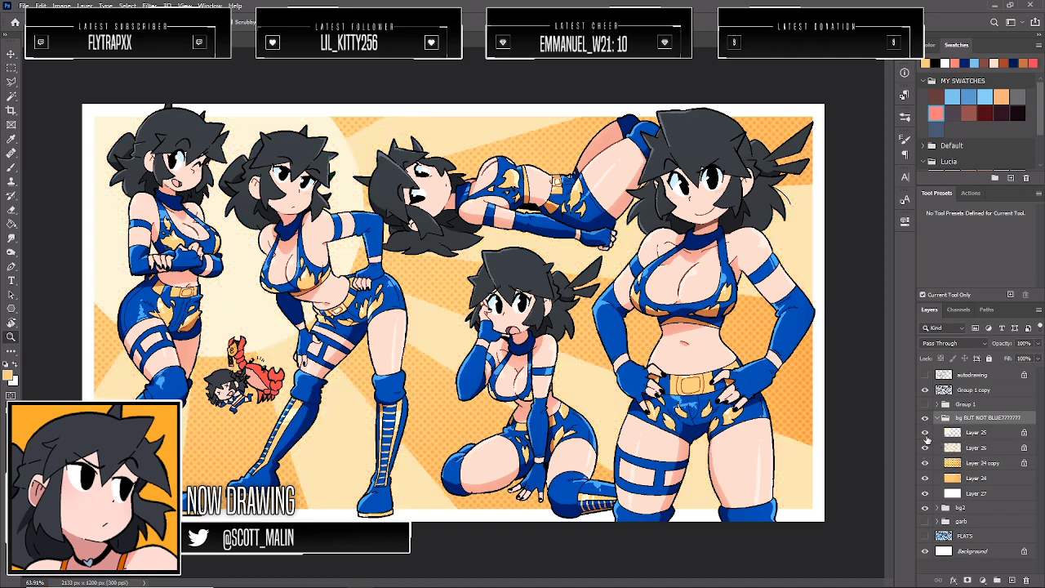
click(925, 432)
click(925, 431)
Save the document and compare both backgrounds again by hiding and showing the orange group
key(ctrl+s)
click(926, 418)
click(926, 418)
click(925, 418)
click(925, 418)
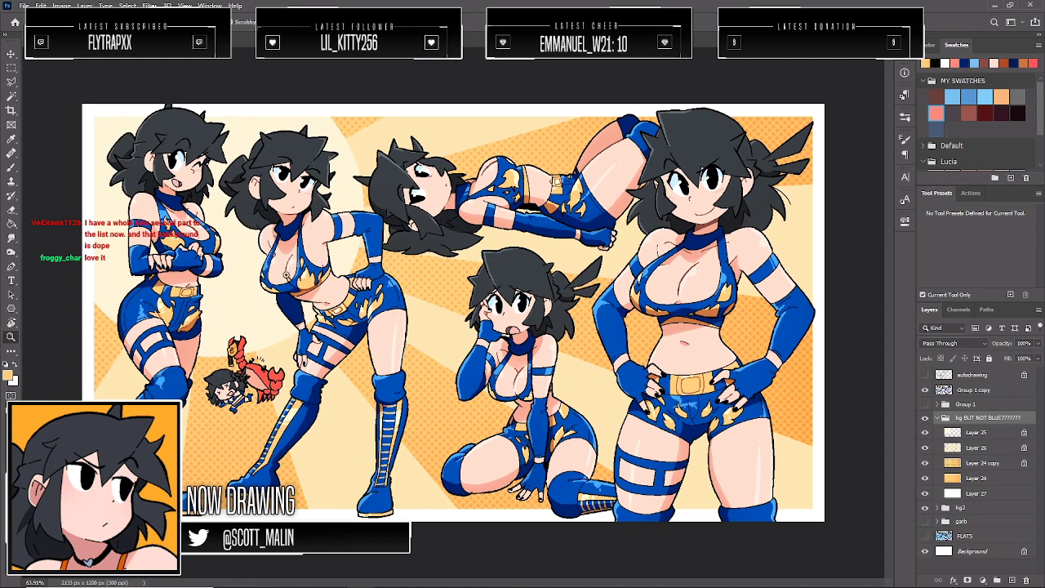
drag(315, 258, 325, 269)
key(ctrl+minus)
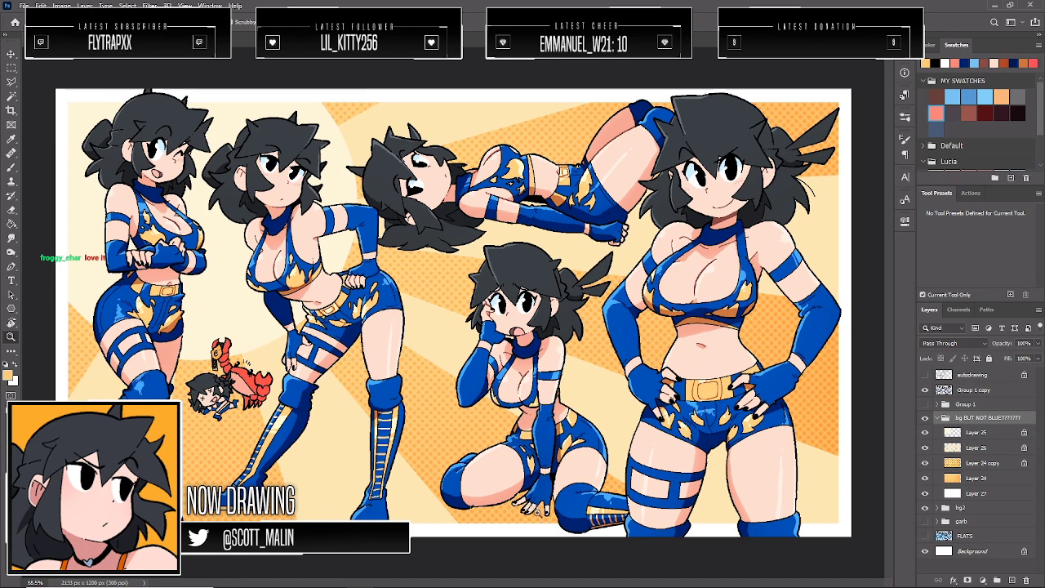
On the Group 1 copy layer, sample the reddish-brown skin line colour near the crouching figure's torso and switch to the Pencil tool
drag(536, 514, 607, 547)
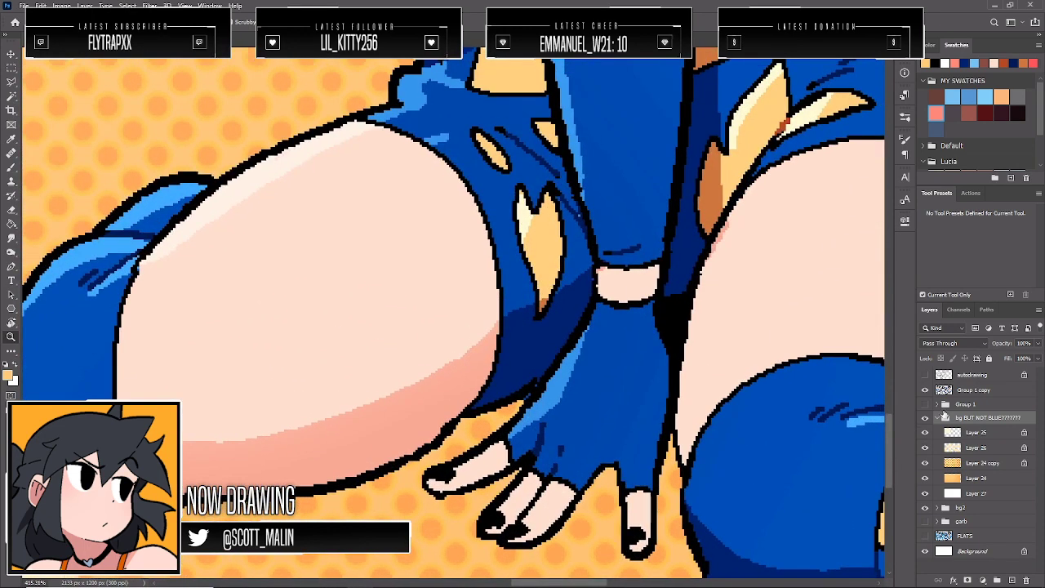
click(980, 392)
mouse_move(517, 503)
mouse_down()
mouse_move(526, 514)
mouse_move(501, 514)
mouse_up()
drag(665, 488, 674, 487)
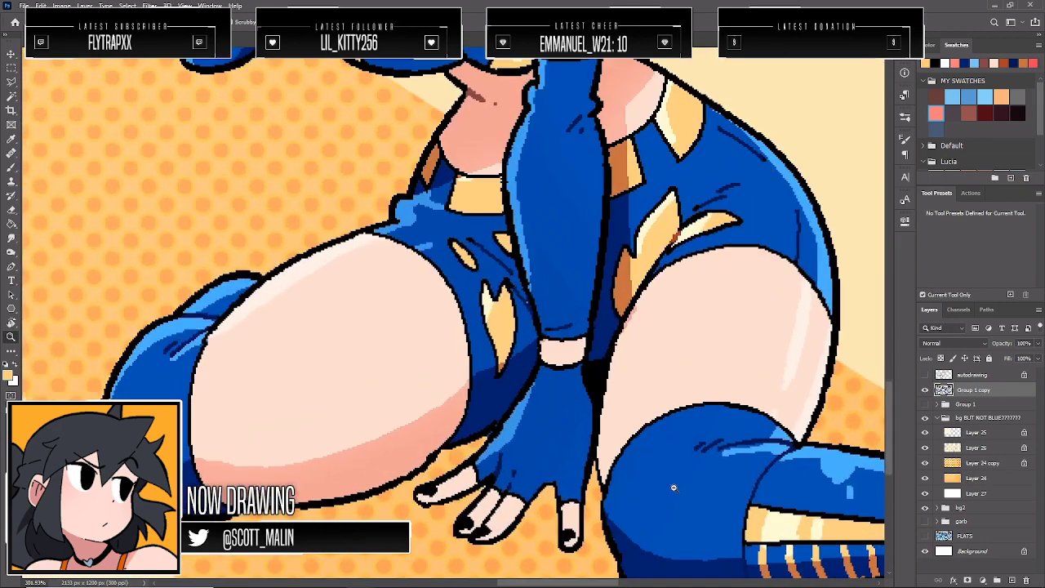
key(b)
alt+click(473, 96)
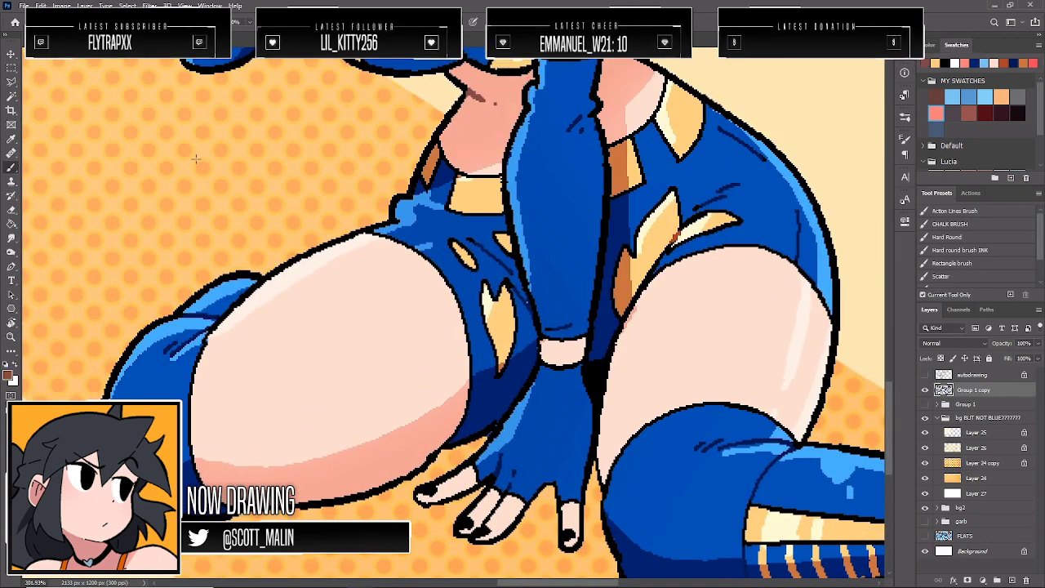
right_click(12, 169)
click(32, 177)
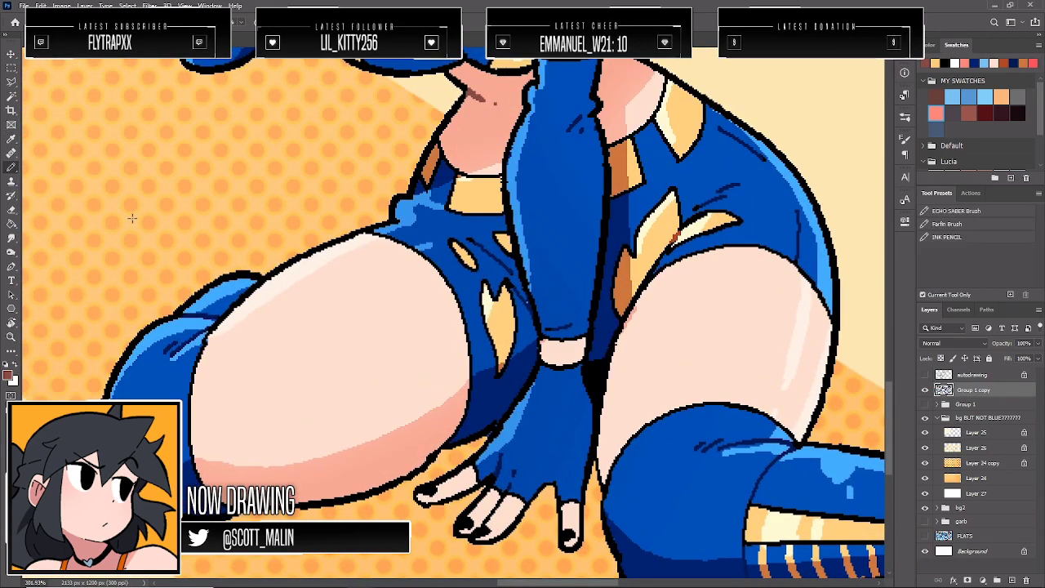
Shrink the pencil tip to a thin line and draw a reddish-brown separation line between the crouching figure's fingers on the planted hand
key([)
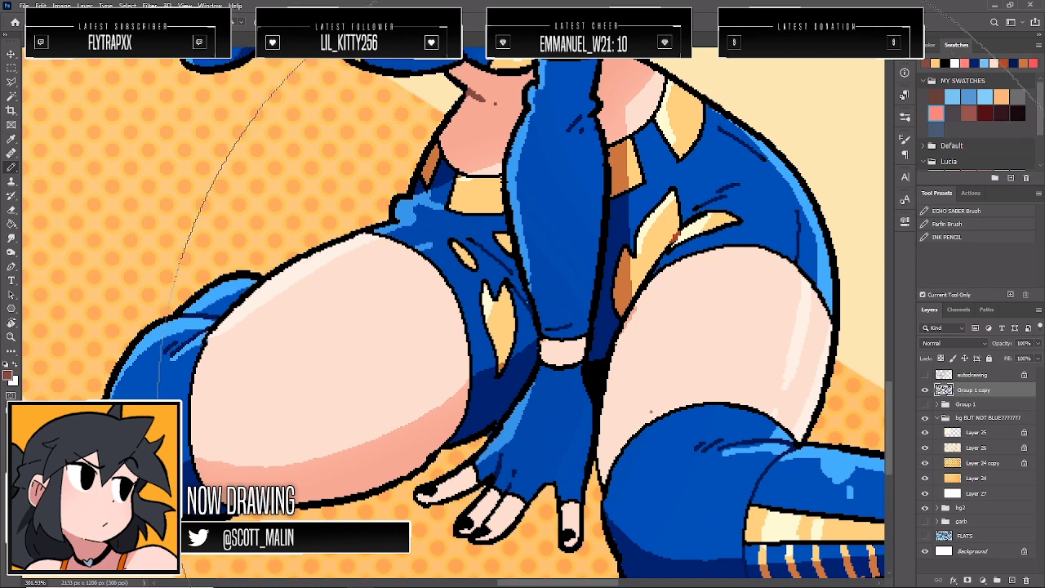
key([)
key([)
key([)
key([)
key([)
key([)
key([)
key([)
key([)
key([)
key([)
key([)
key([)
key([)
key([)
key([)
key([)
key([)
key([)
key([)
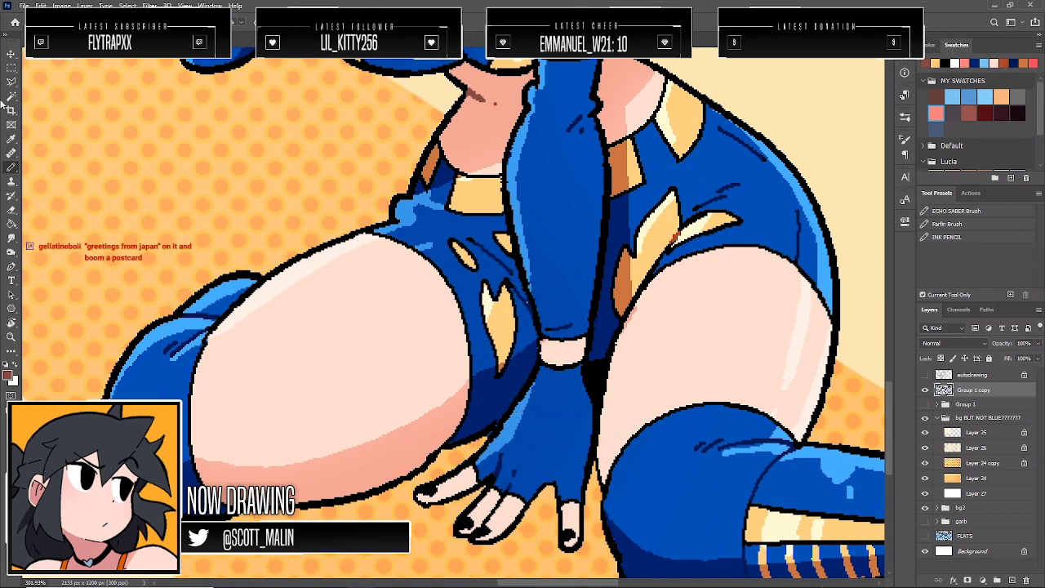
click(11, 96)
click(472, 523)
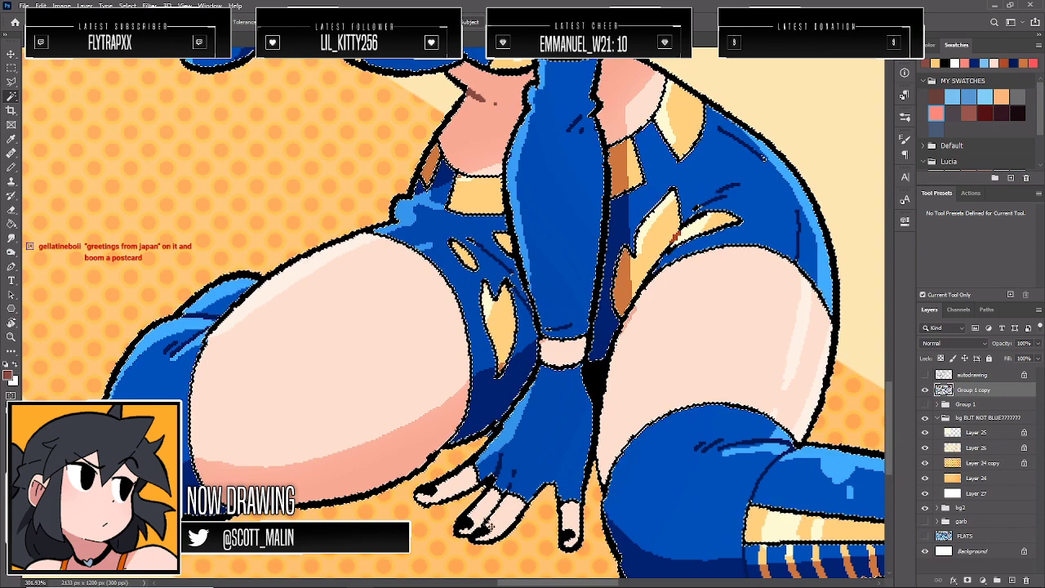
key(ctrl+d)
key(b)
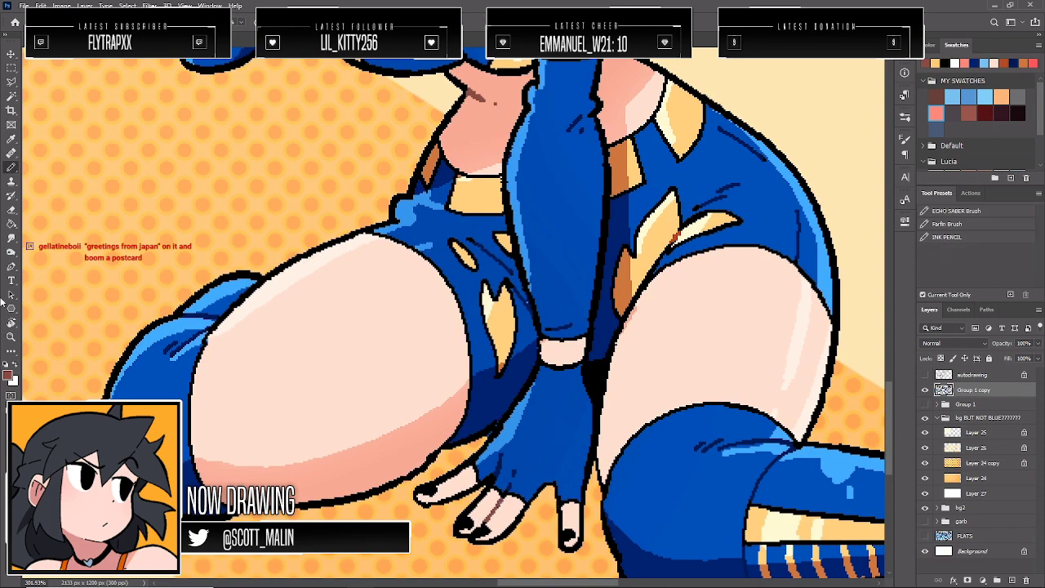
Save the document with the whole illustration in view
click(11, 336)
drag(421, 297, 306, 300)
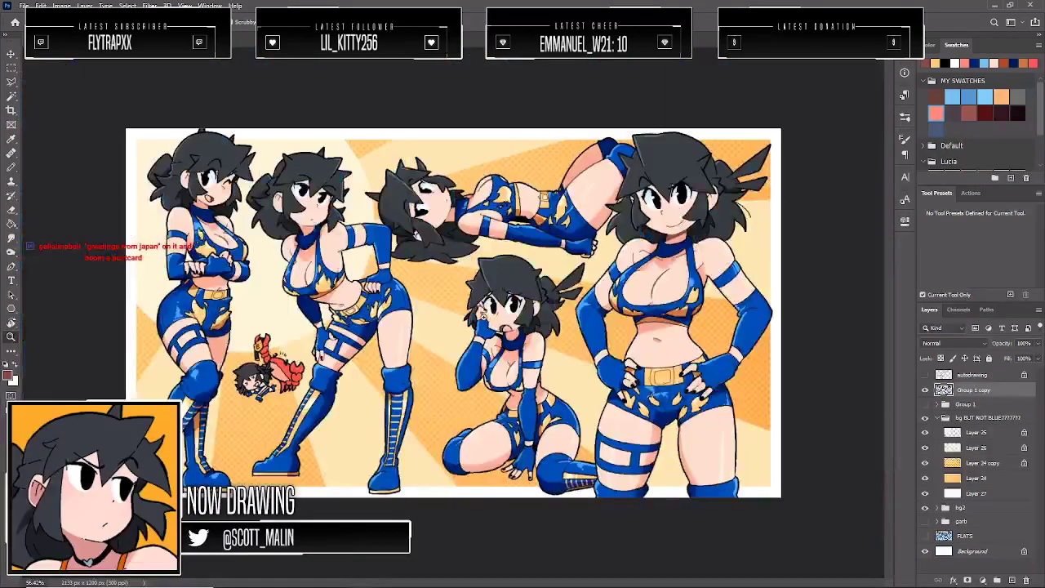
drag(485, 317, 490, 319)
key(ctrl+s)
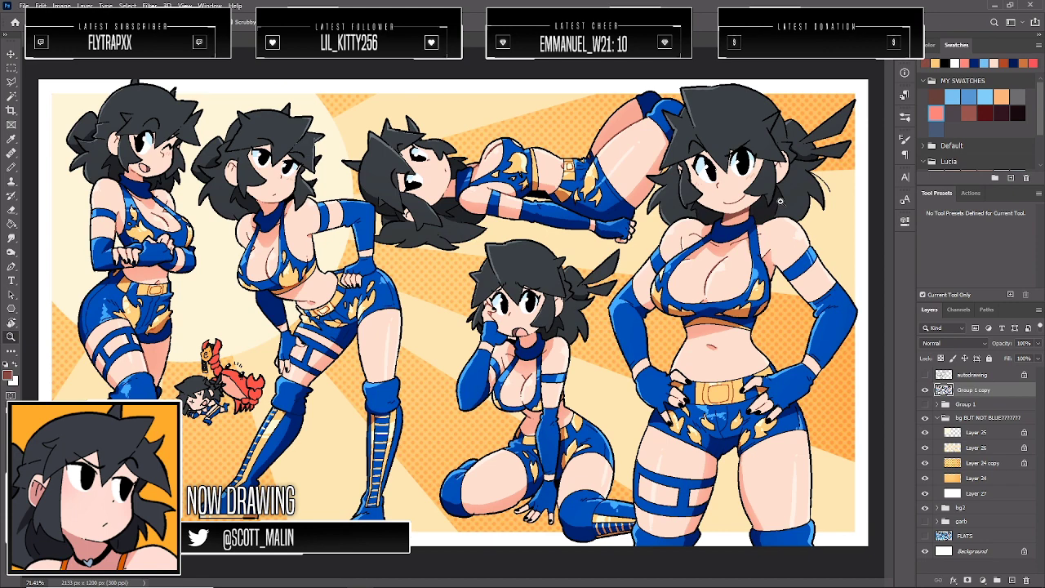
Try a 2 px outside Stroke effect in pale pink on the Group 1 copy character layer
double_click(1015, 389)
click(653, 414)
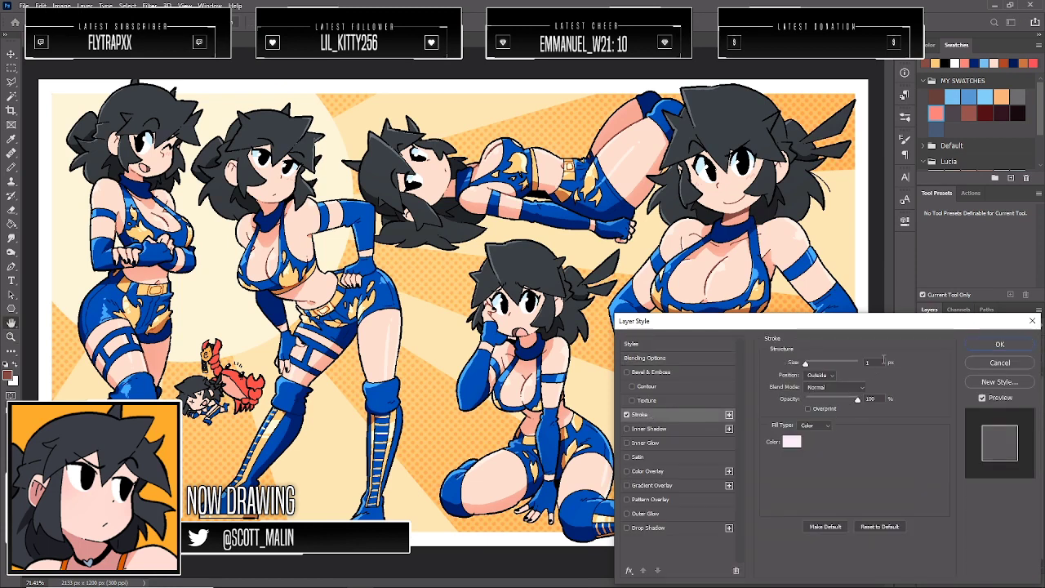
click(877, 361)
key(Up)
key(Up)
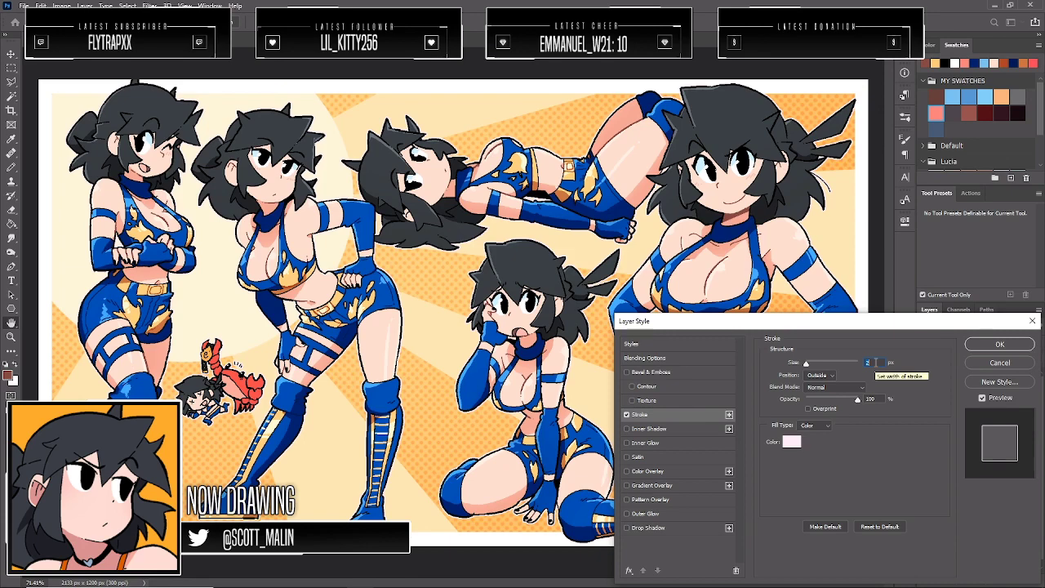
click(985, 340)
Compare the characters with and without the stroke by undoing and redoing the effect, and leave it undone
alt+click(614, 369)
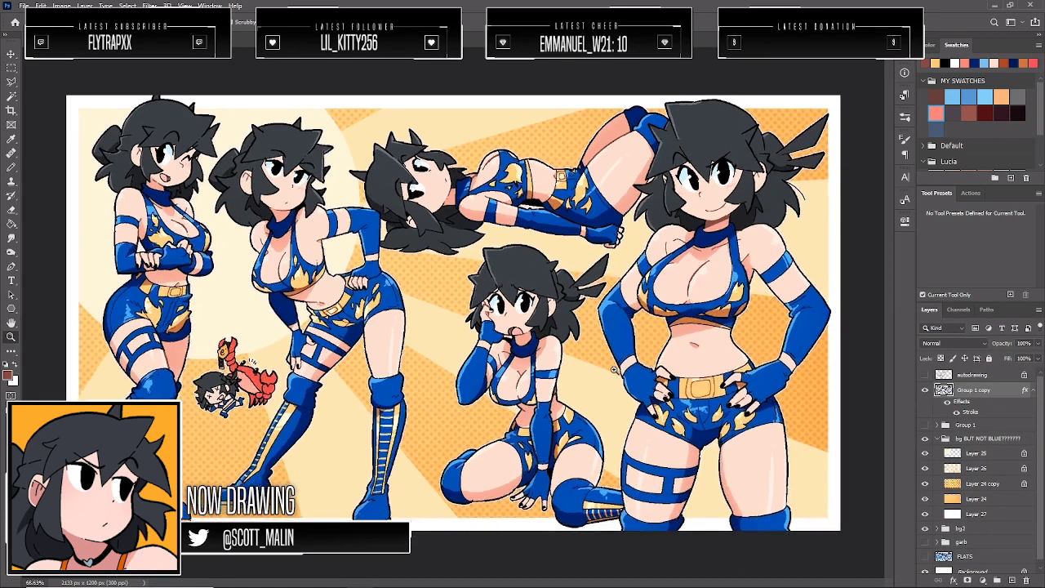
mouse_move(780, 372)
mouse_down()
mouse_move(791, 372)
mouse_move(767, 373)
mouse_move(782, 374)
mouse_up()
key(ctrl+z)
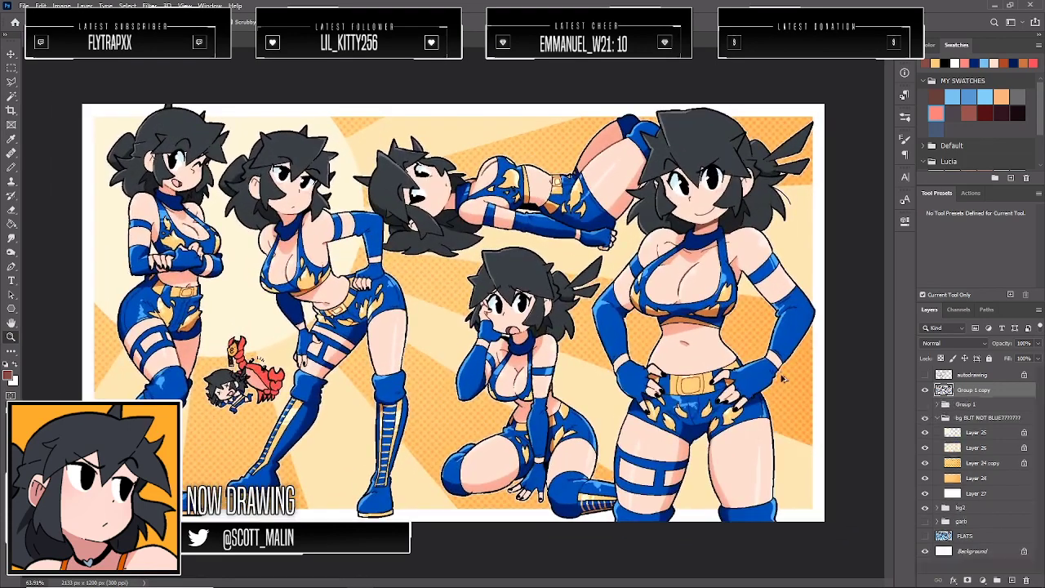
key(ctrl+shift+z)
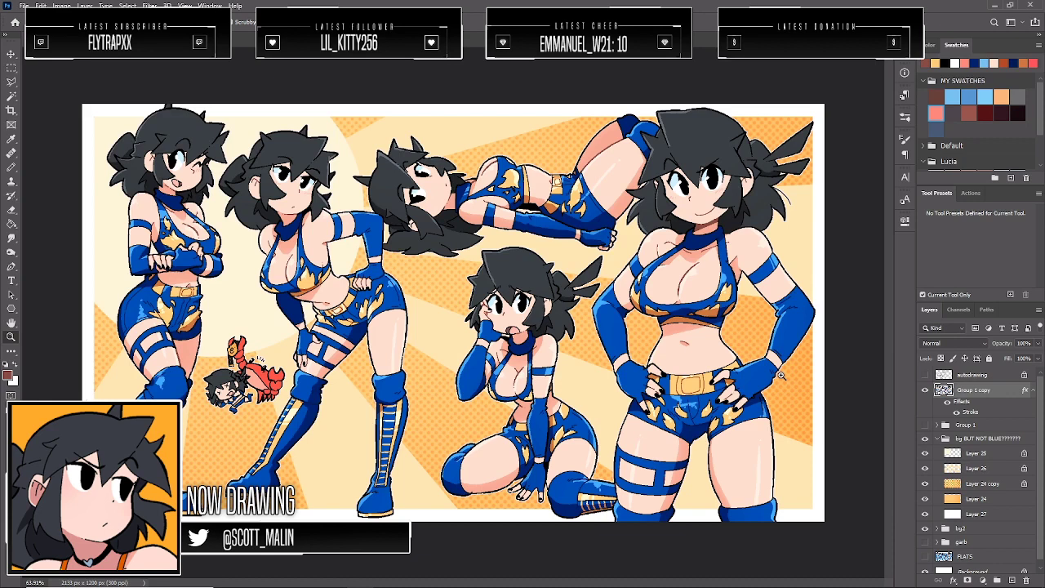
key(ctrl+z)
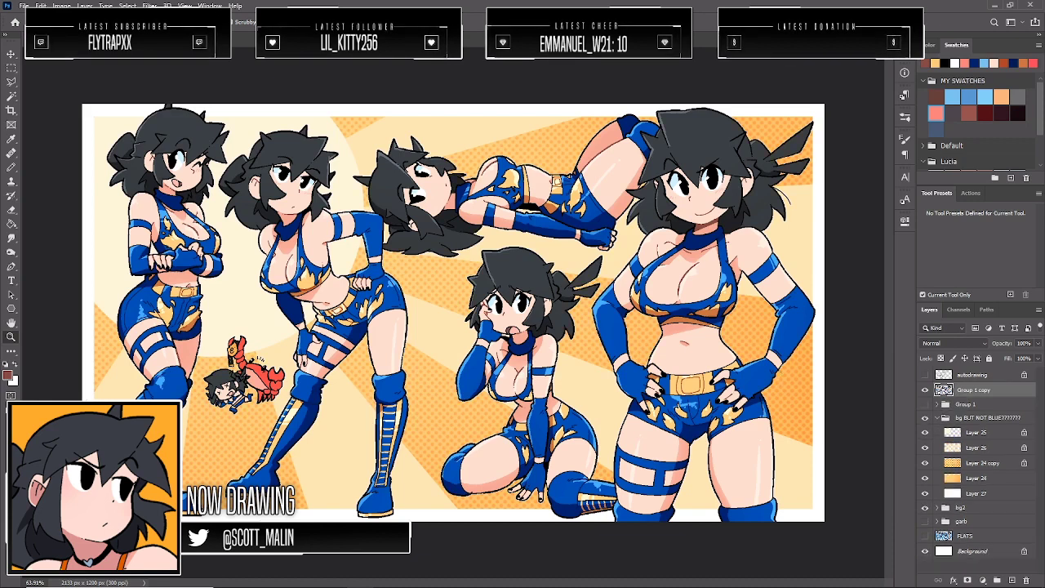
drag(424, 222, 433, 234)
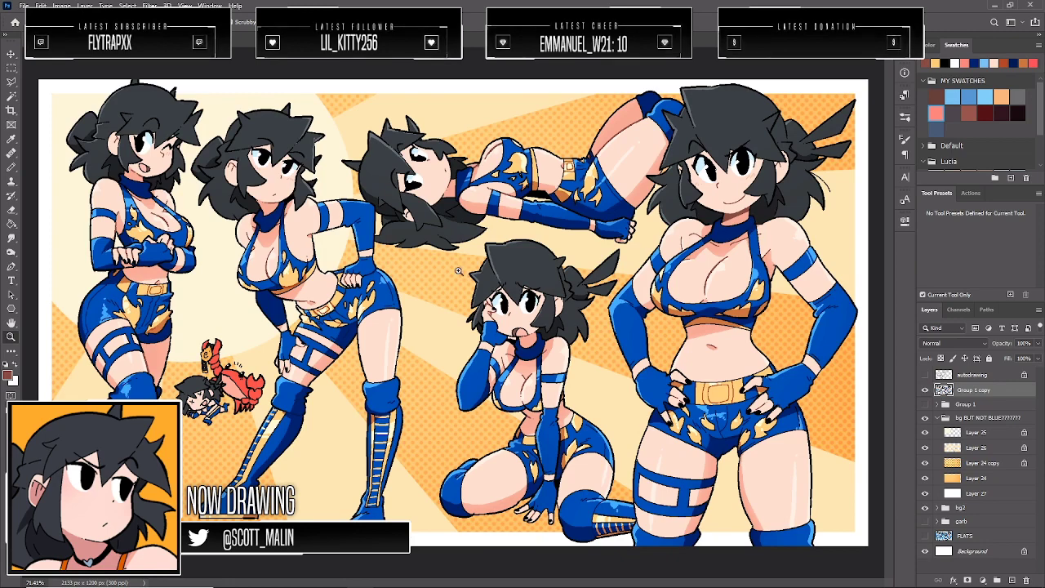
drag(385, 292, 384, 294)
scroll(392, 301, up, 1)
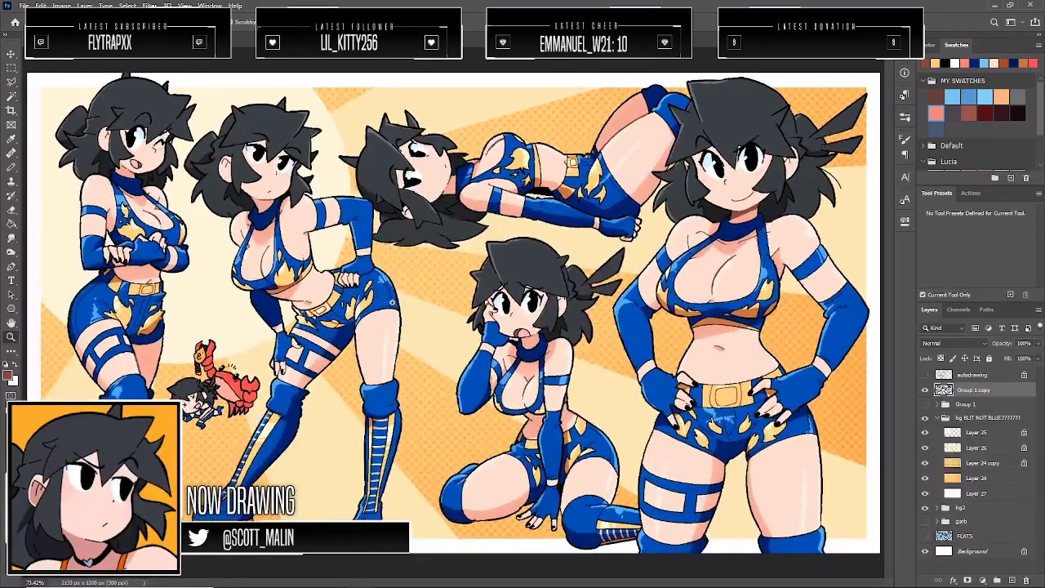
Add a new layer above Group 1 copy, fill it with white, and show the autodrawing layer over it
click(926, 374)
click(937, 417)
click(1012, 580)
key(x)
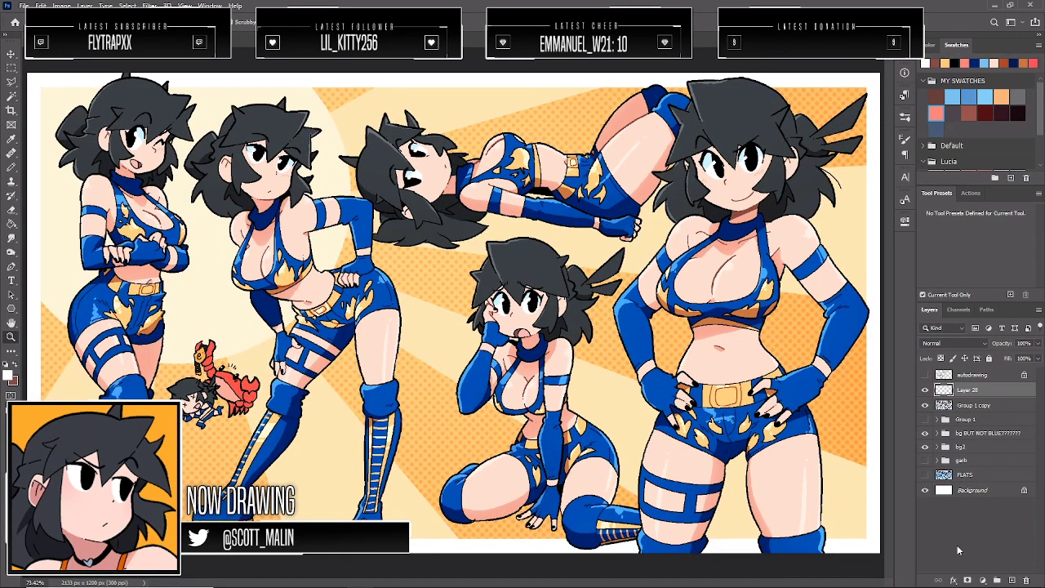
key(alt+BackSpace)
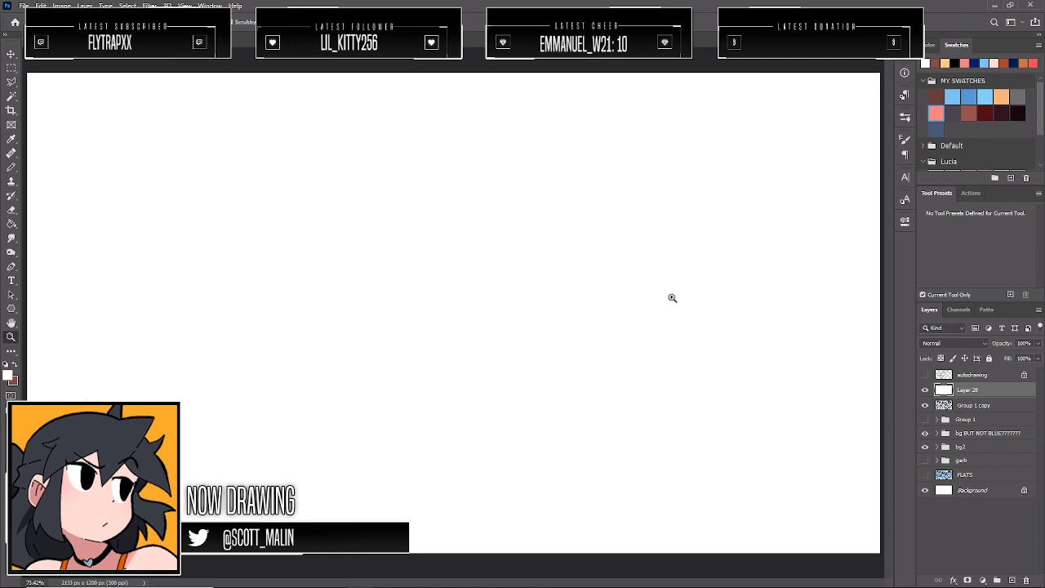
key(ctrl+minus)
click(926, 375)
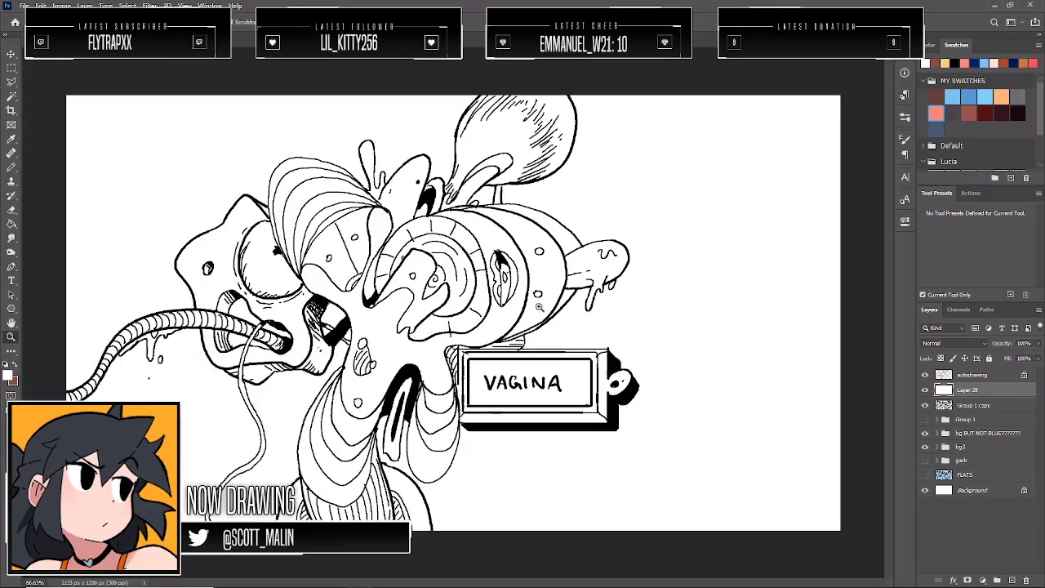
Unlock the autodrawing layer and try a black pencil stroke on the dripping tongue-like shape
drag(540, 307, 592, 324)
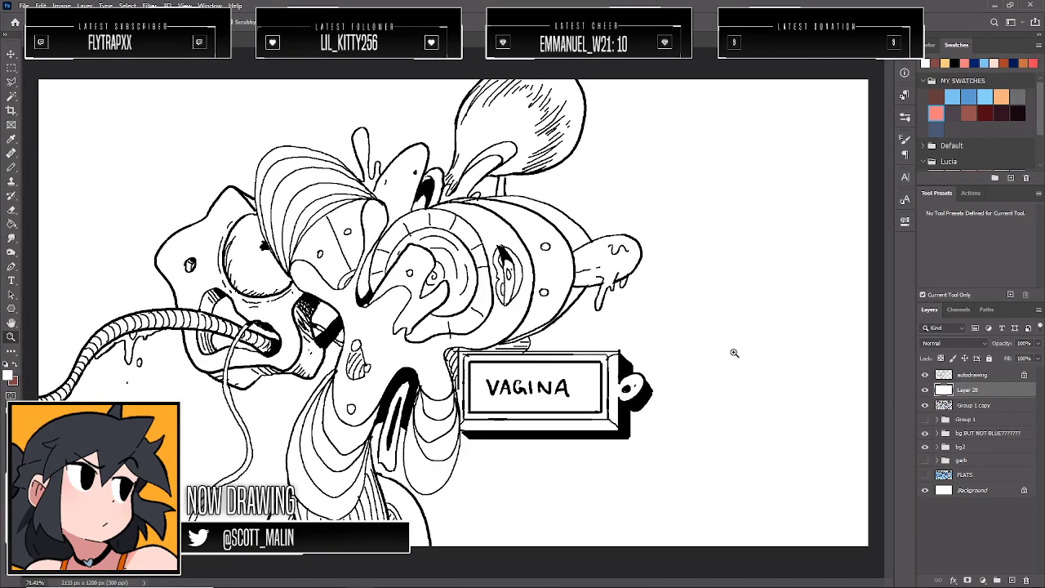
drag(573, 260, 637, 258)
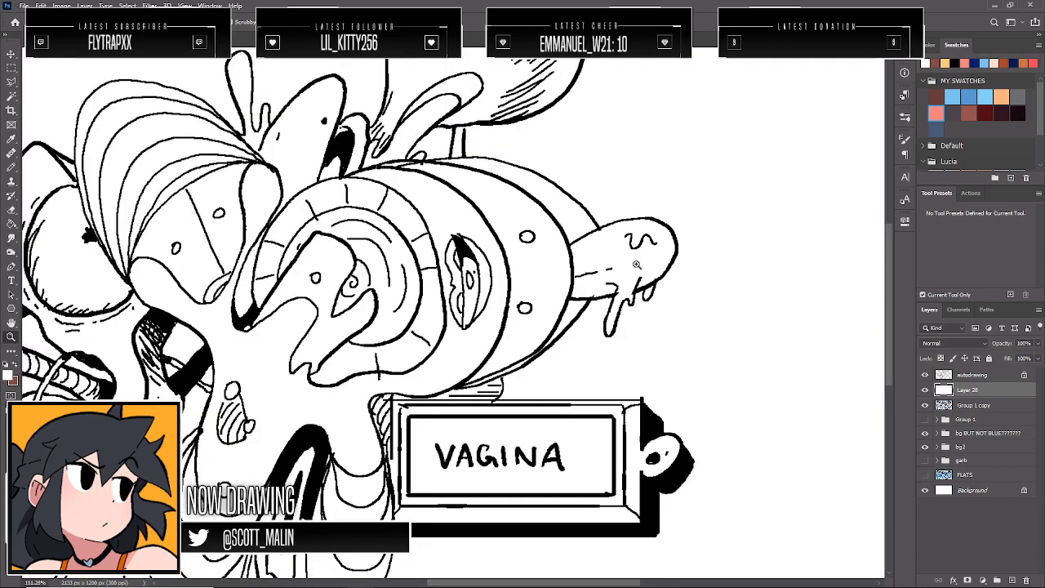
key(b)
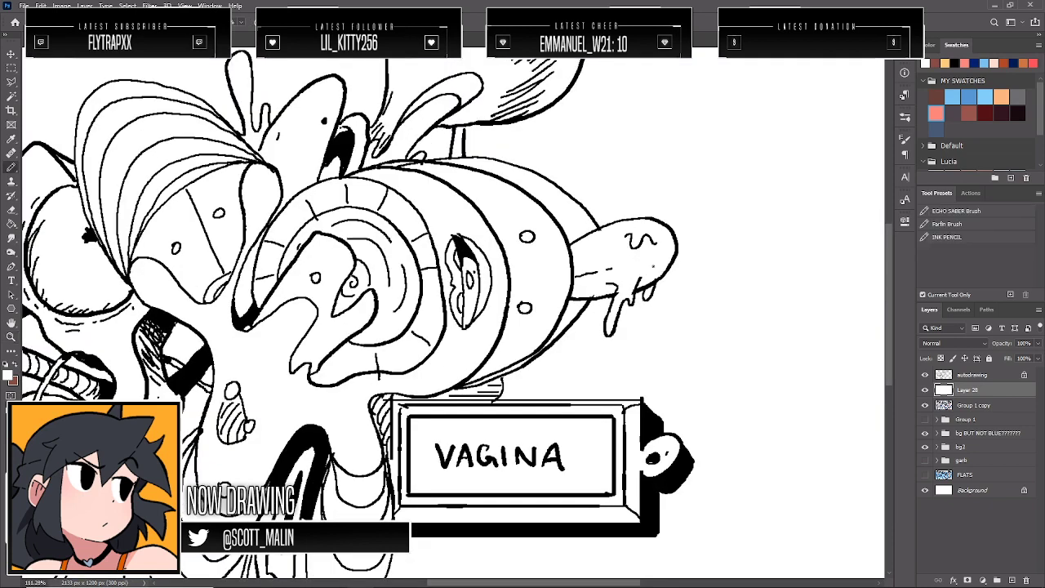
key(x)
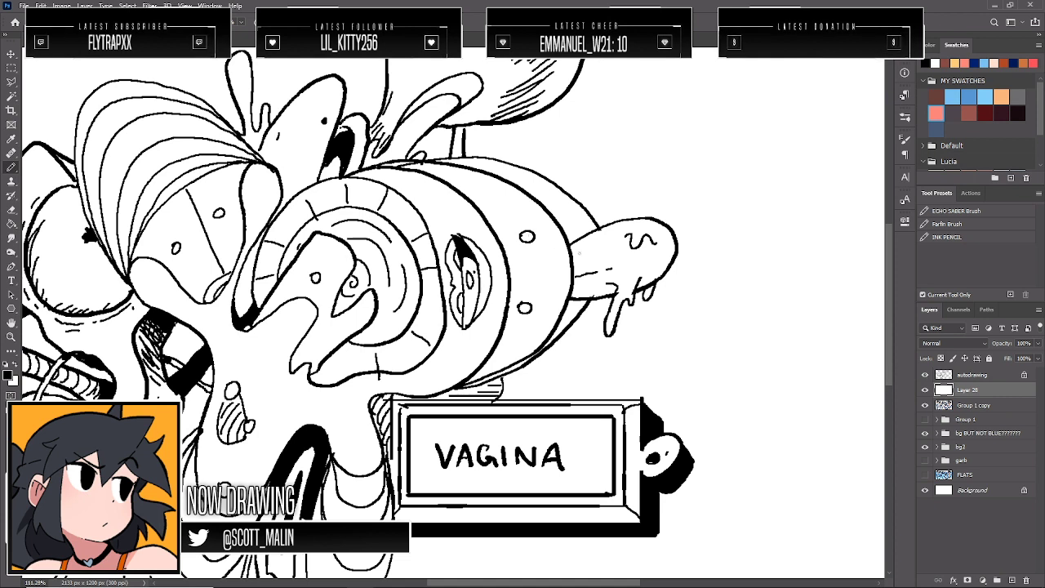
click(983, 374)
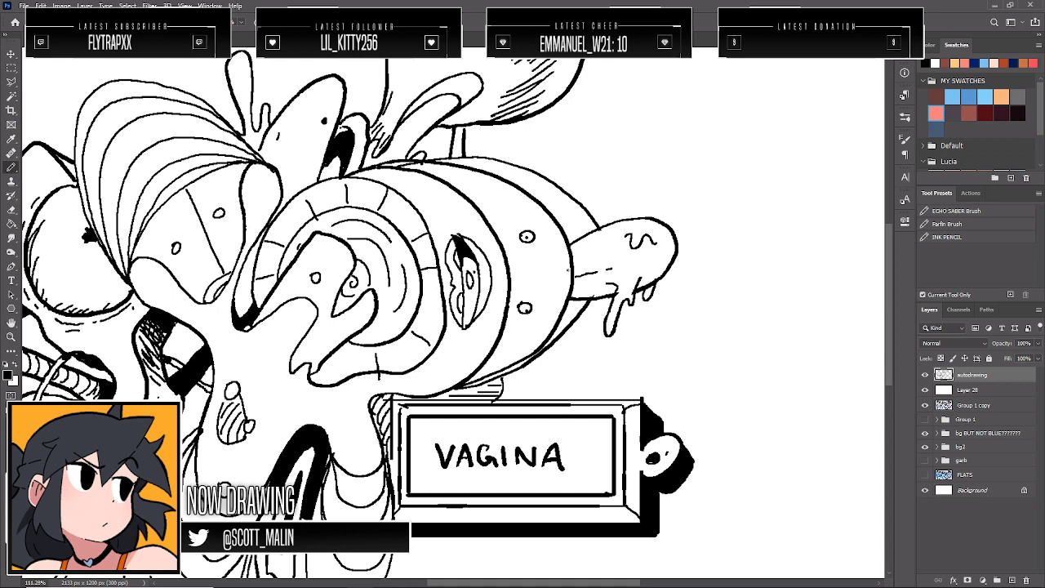
mouse_move(667, 231)
mouse_down()
mouse_move(573, 262)
mouse_move(633, 295)
mouse_up()
key(ctrl+z)
Hide the autodrawing layer and the white Layer 28 so the color artwork shows again
click(12, 335)
drag(450, 311, 408, 309)
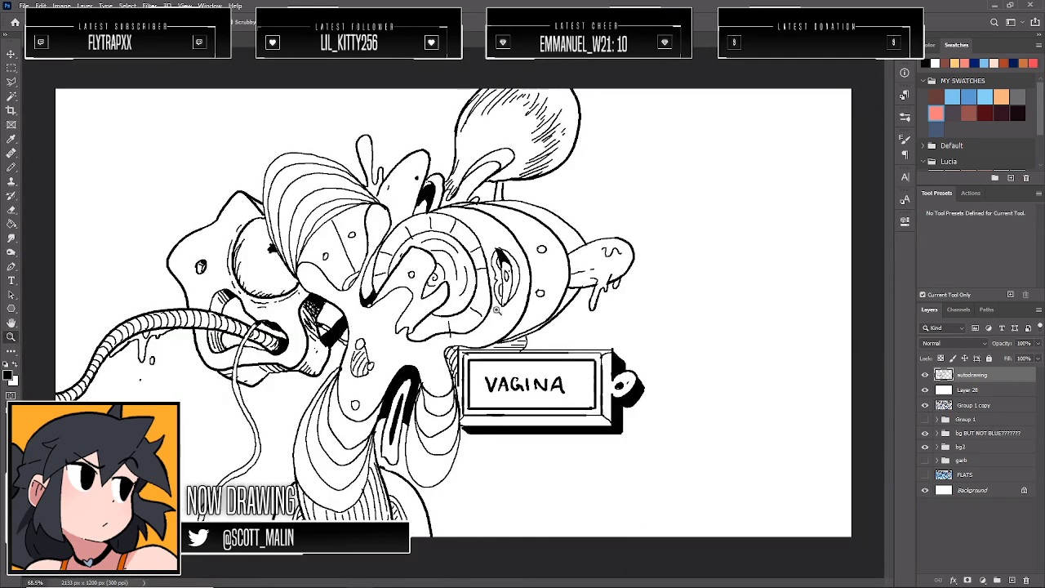
click(926, 375)
click(926, 389)
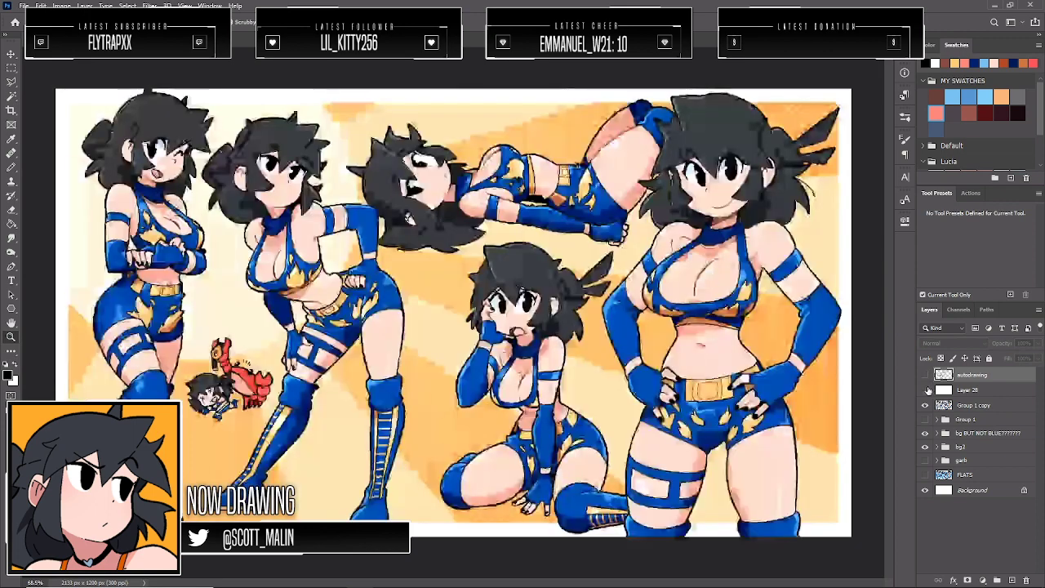
Create a new empty layer directly above Group 1 copy for retouching the characters
click(973, 405)
mouse_move(432, 235)
mouse_down()
mouse_move(443, 243)
mouse_move(433, 248)
mouse_up()
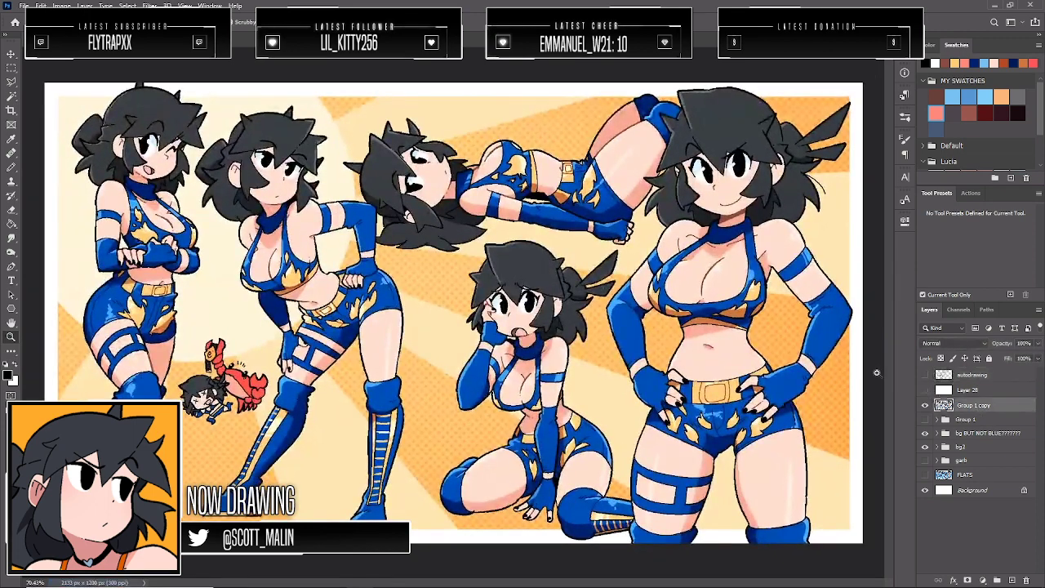
click(926, 405)
click(925, 406)
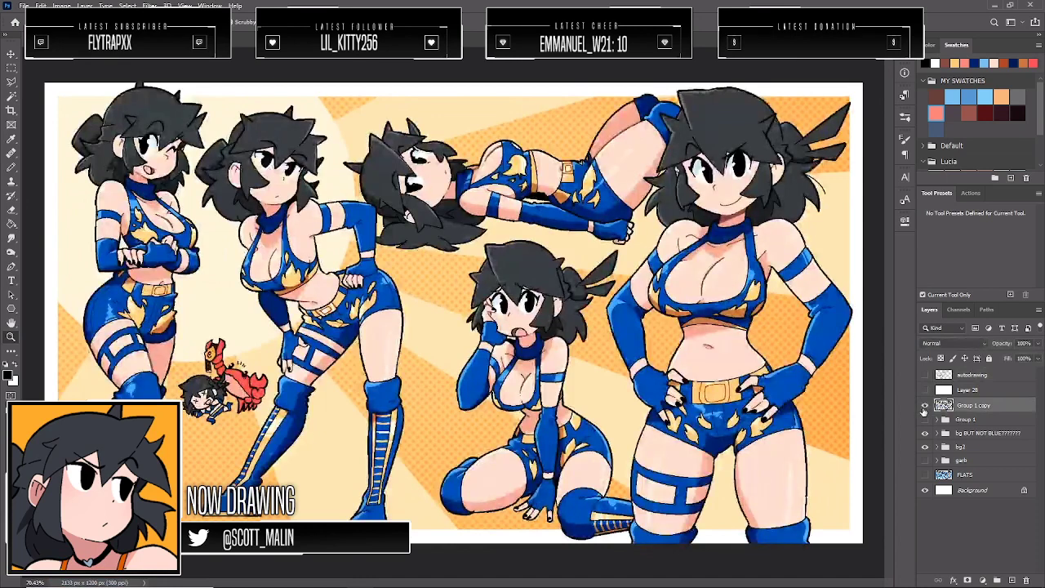
click(1011, 580)
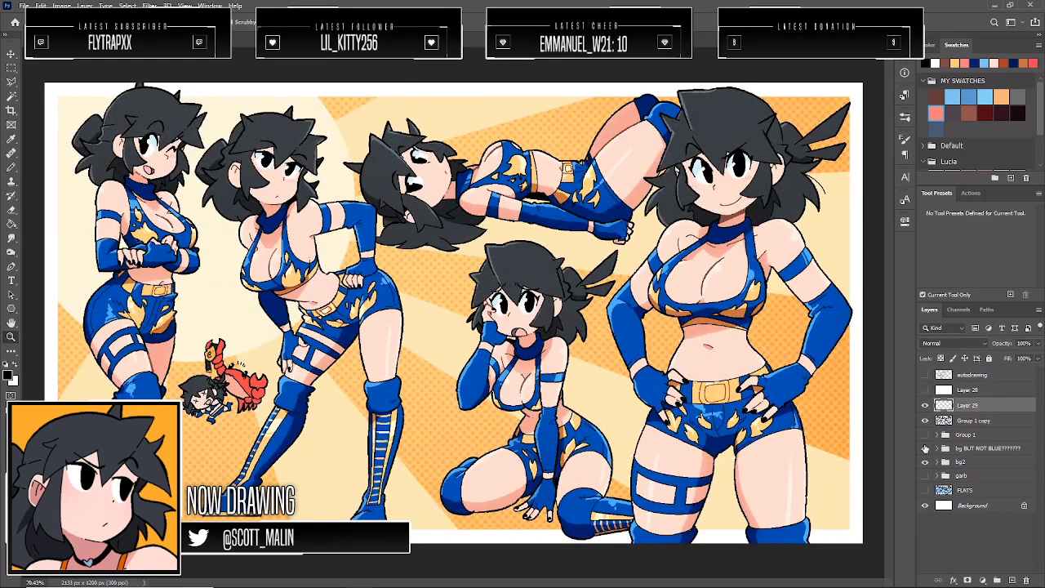
Retouch the leftmost character's shorts and belt area with the Pencil, using dark blue, orange, yellow and mid-blue sampled from the outfit
mouse_move(91, 324)
mouse_down()
mouse_move(110, 345)
mouse_move(155, 351)
mouse_up()
key(b)
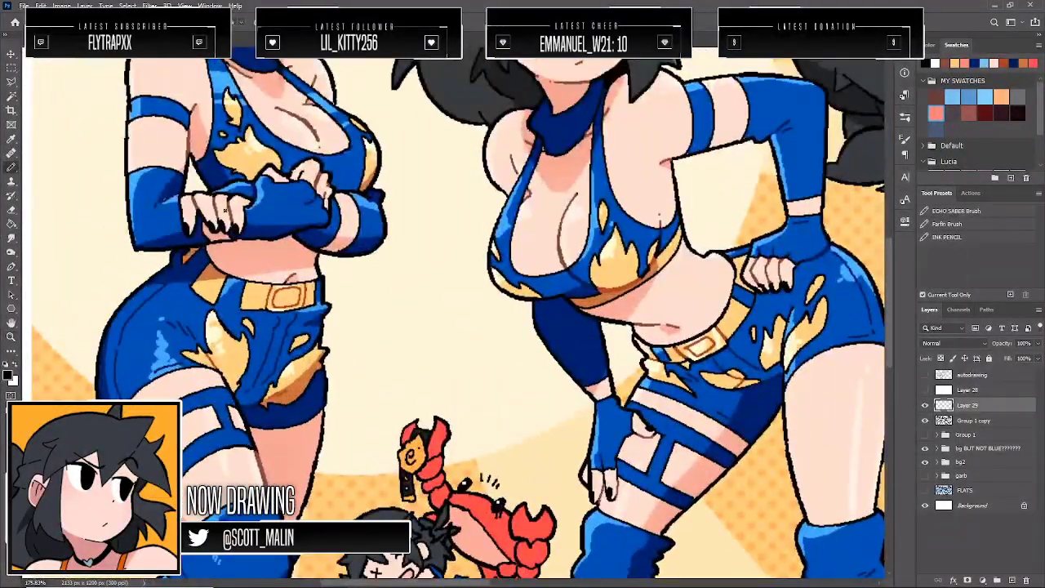
alt+click(181, 306)
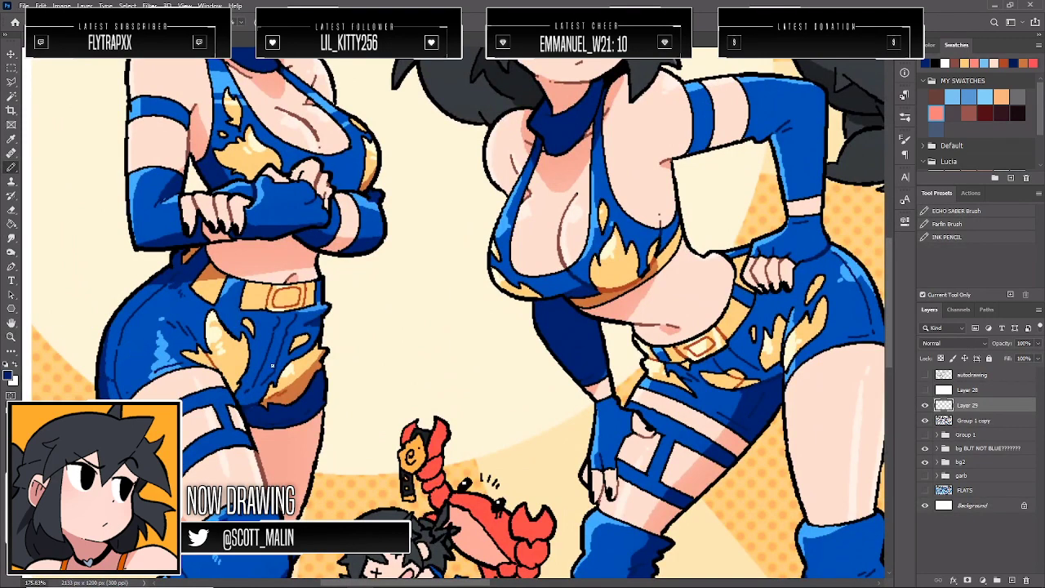
alt+click(303, 370)
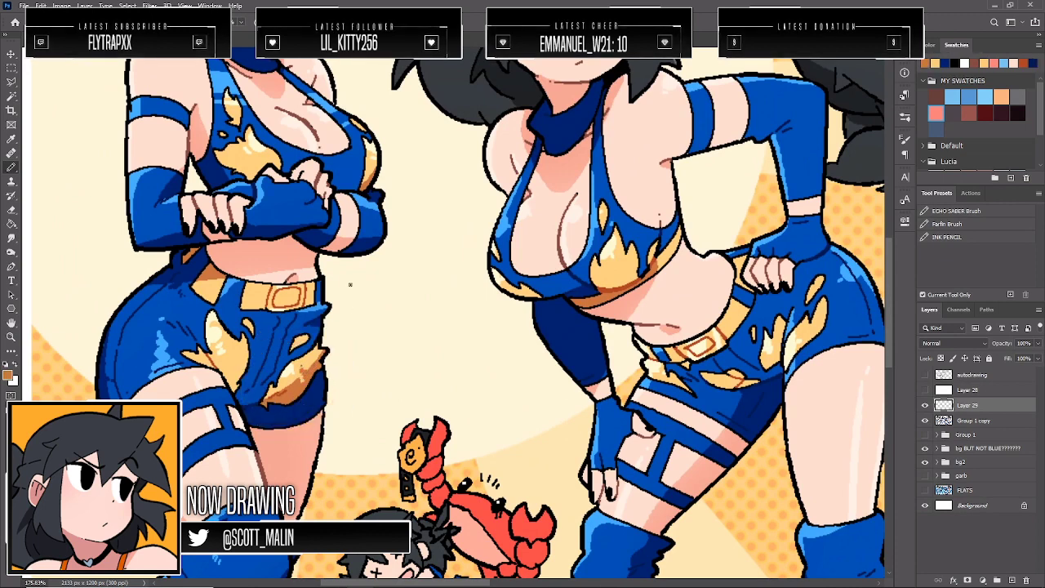
alt+click(207, 277)
alt+click(259, 216)
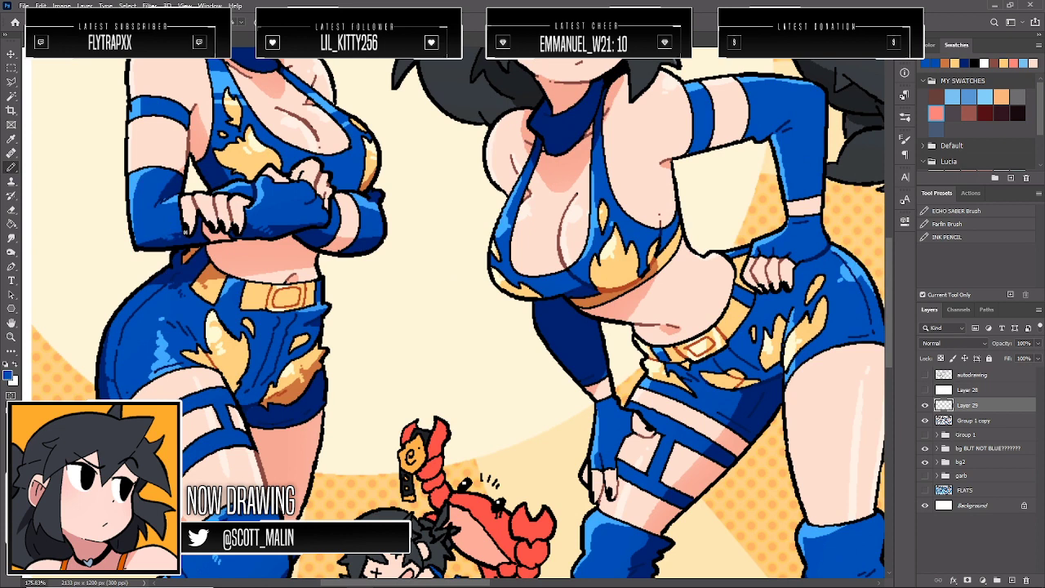
Paint light blue highlights on the leftmost character's arm band and gloves, refining them with the sampled base blue
alt+click(139, 172)
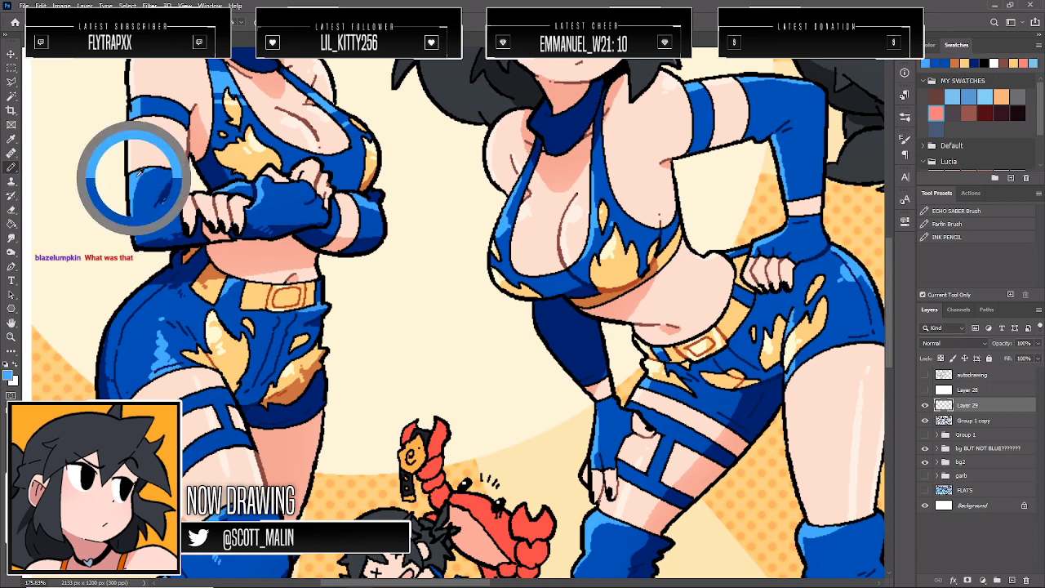
alt+click(138, 106)
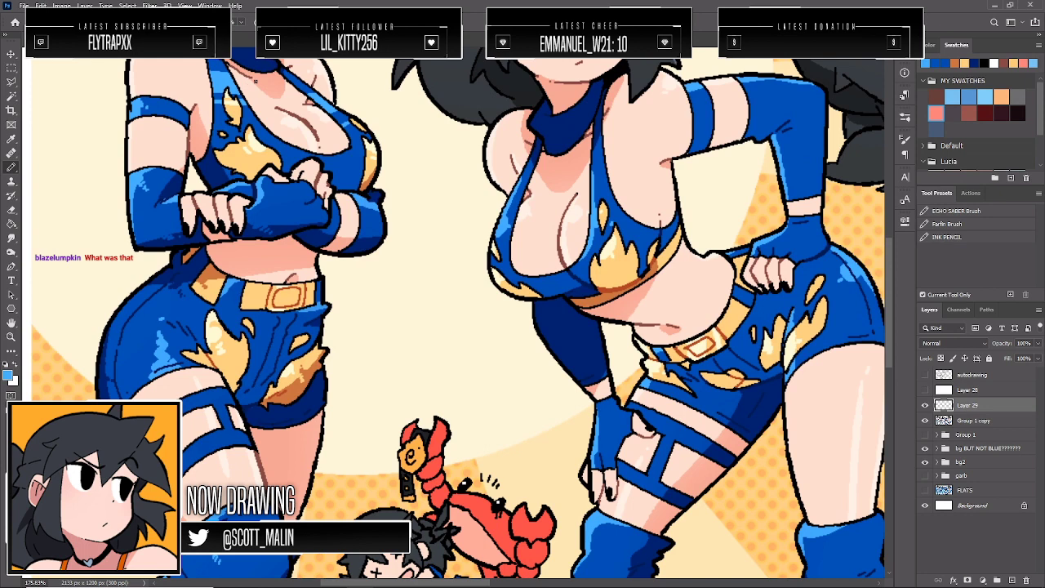
alt+click(153, 346)
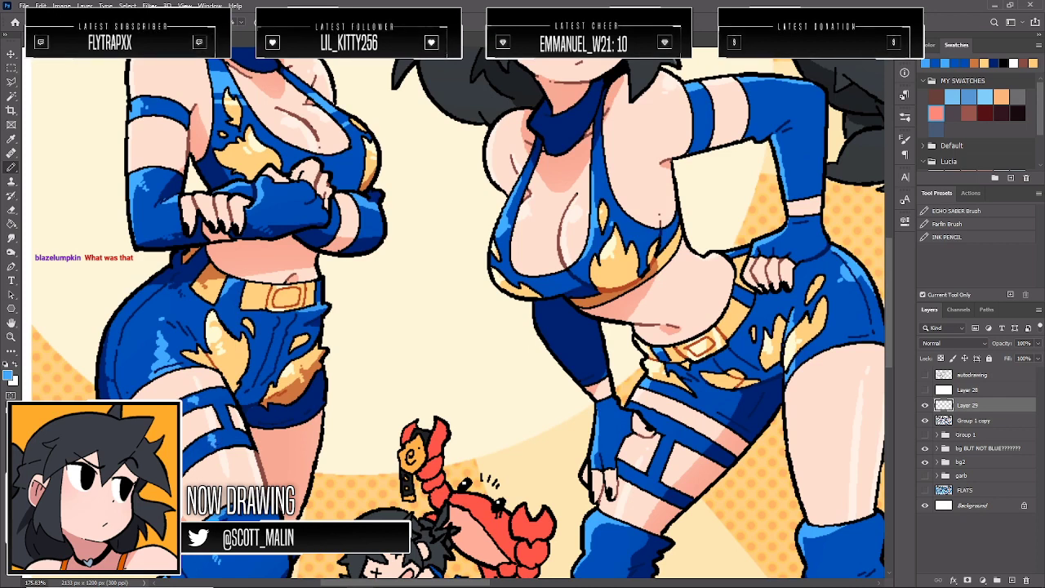
alt+click(370, 229)
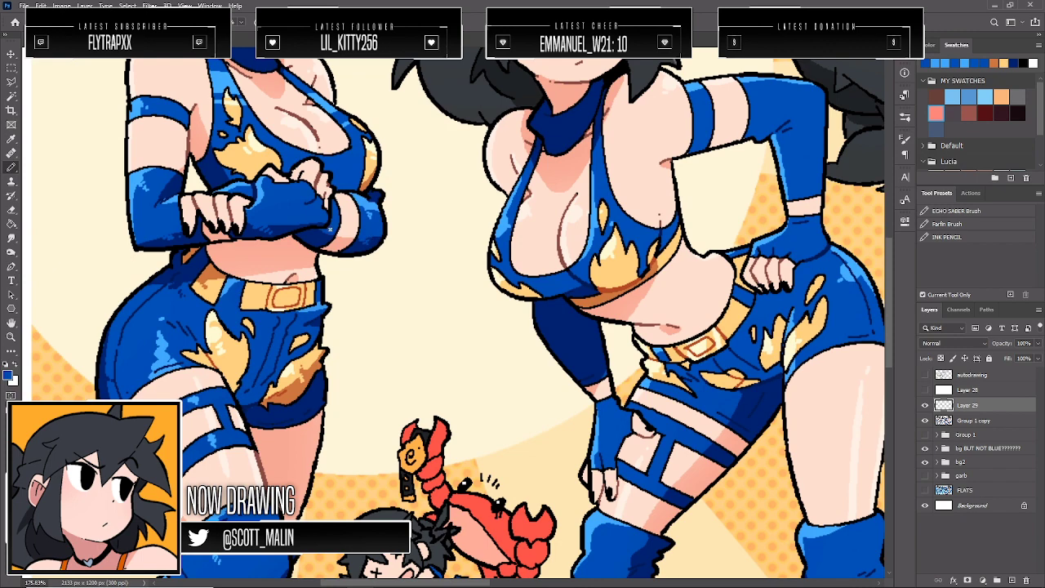
Add highlights to the leftmost character's top, using sampled pale cream for the flame shapes
scroll(351, 179, up, 5)
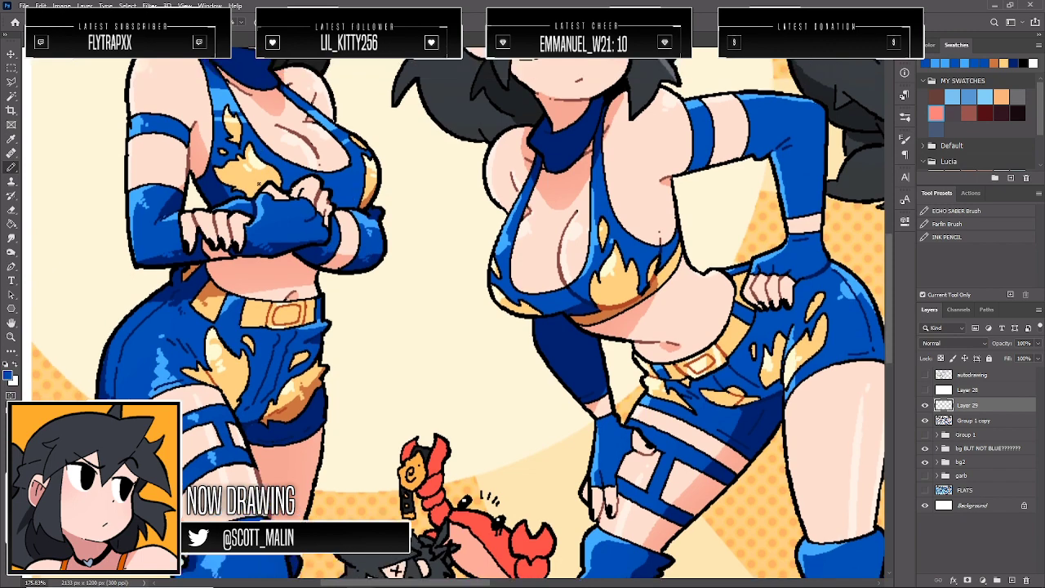
scroll(164, 310, up, 1)
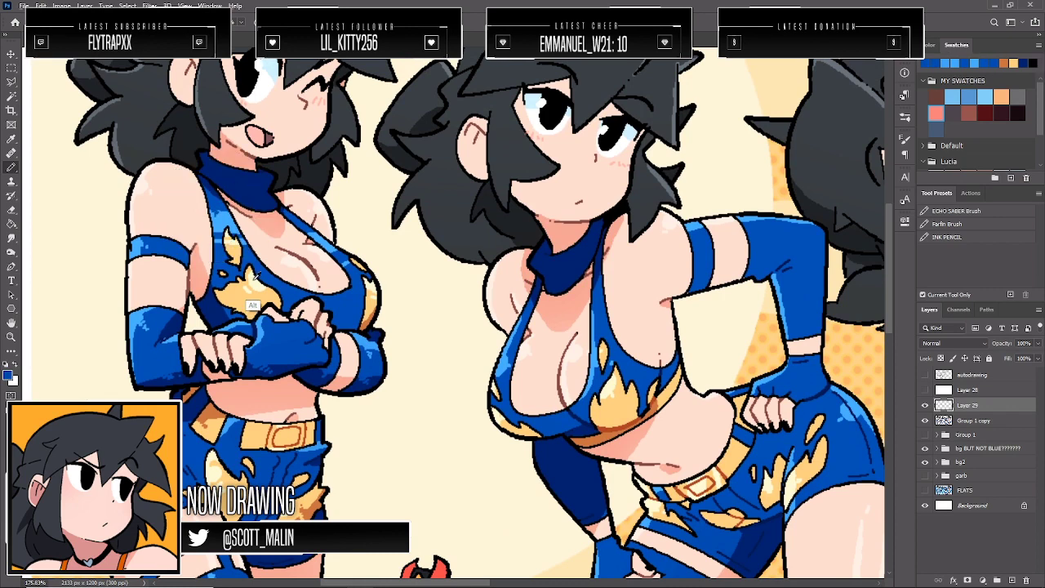
alt+click(255, 291)
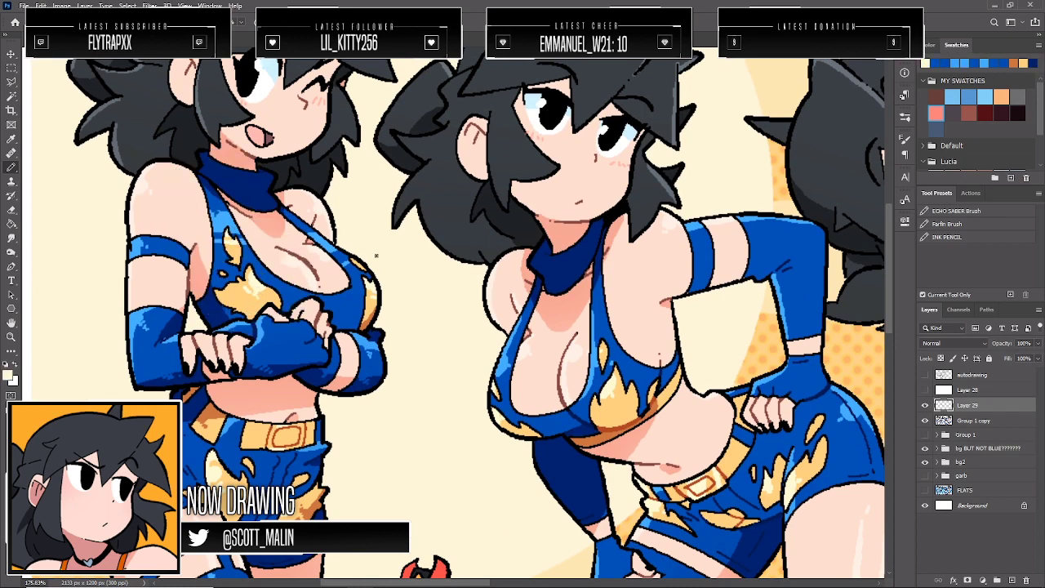
Add light blue highlights to the leftmost character's knee cover and boots with a color sampled from the boot edge
scroll(390, 257, down, 15)
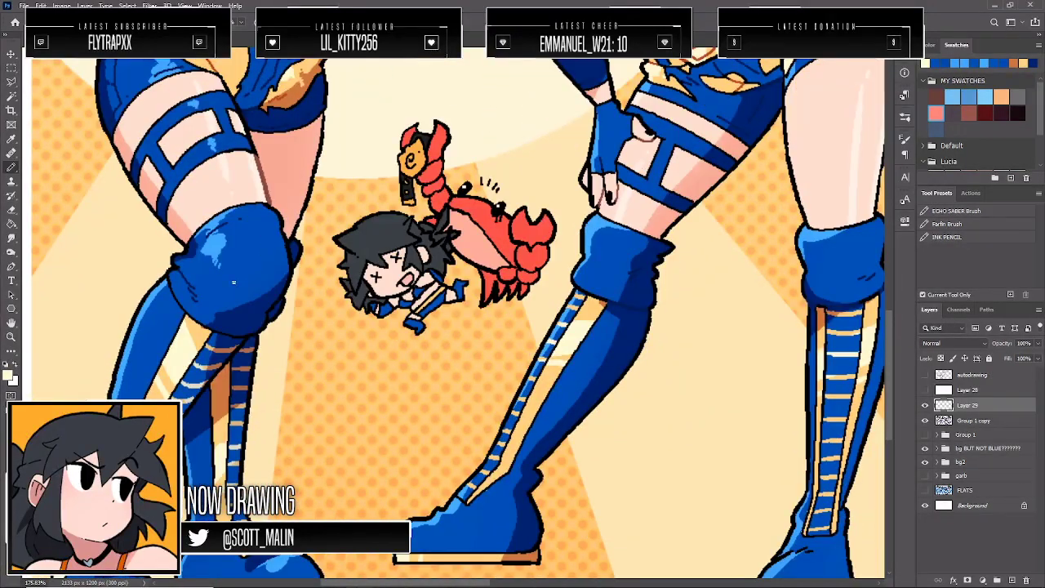
alt+click(147, 301)
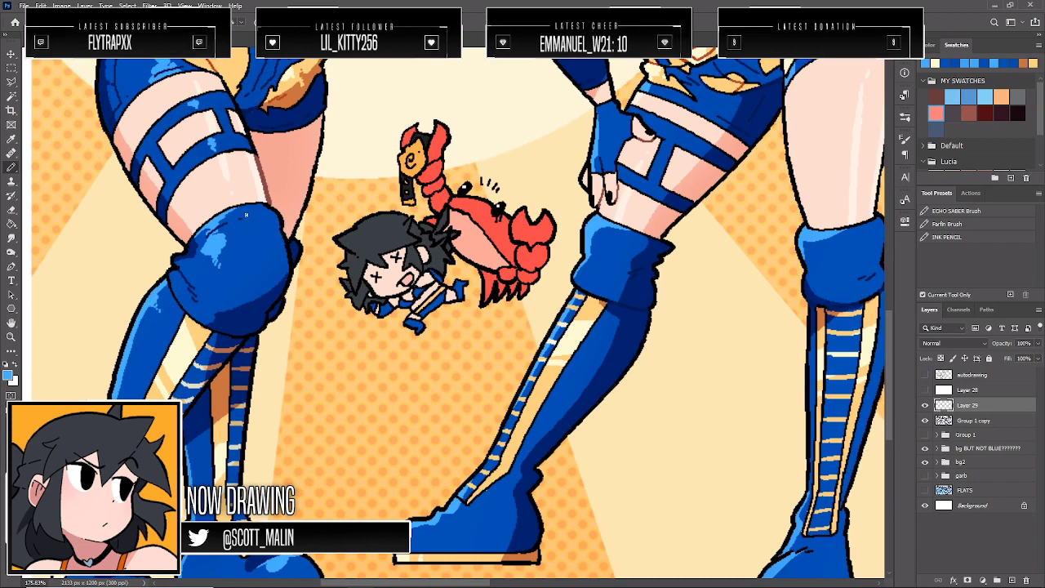
scroll(244, 214, down, 3)
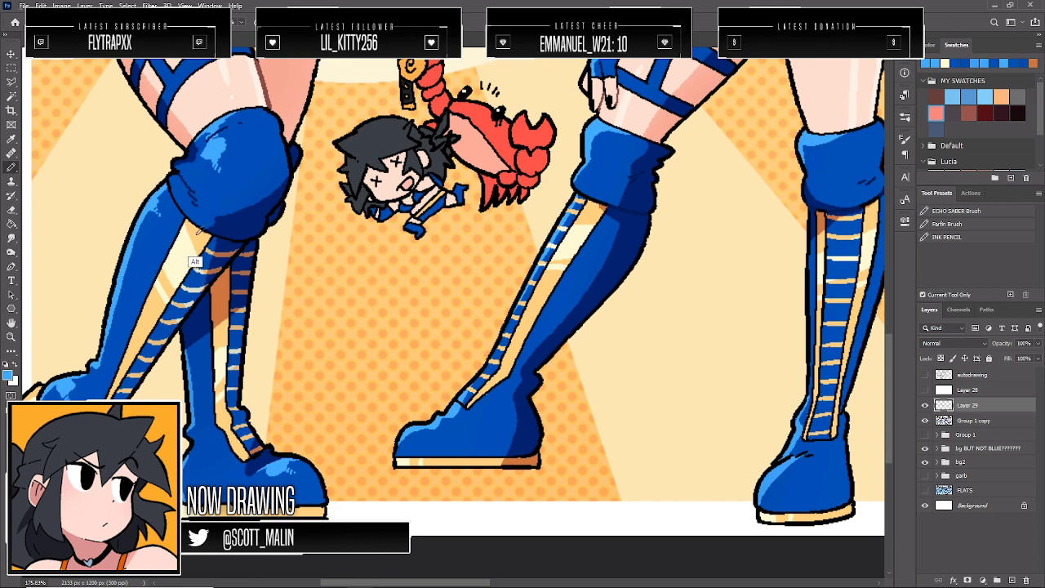
Paint pale cream highlights on the gold panel of the leftmost character's boot, refining them with sampled gold and blue
alt+click(187, 244)
key(ctrl+z)
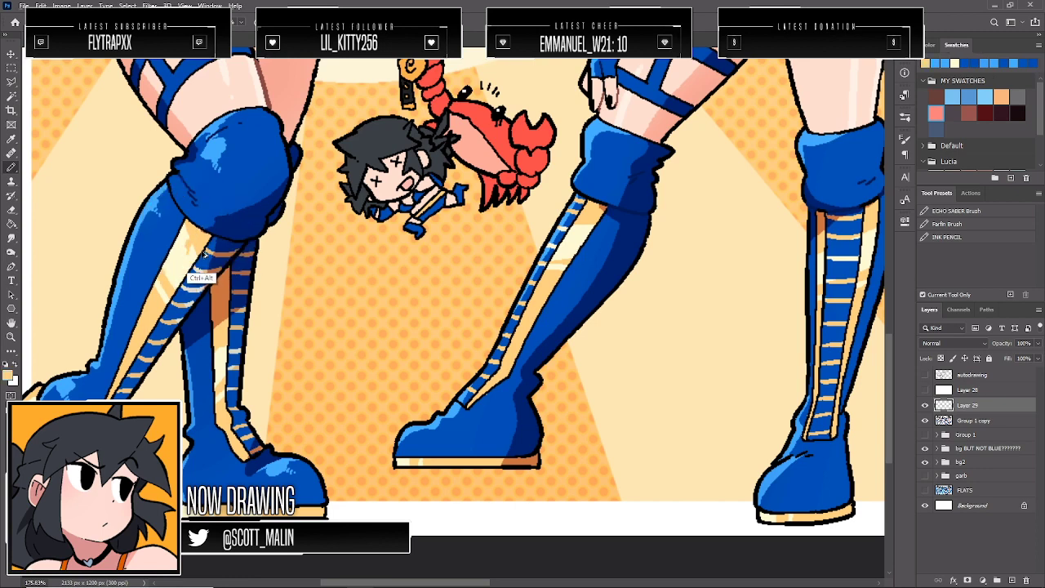
alt+click(171, 276)
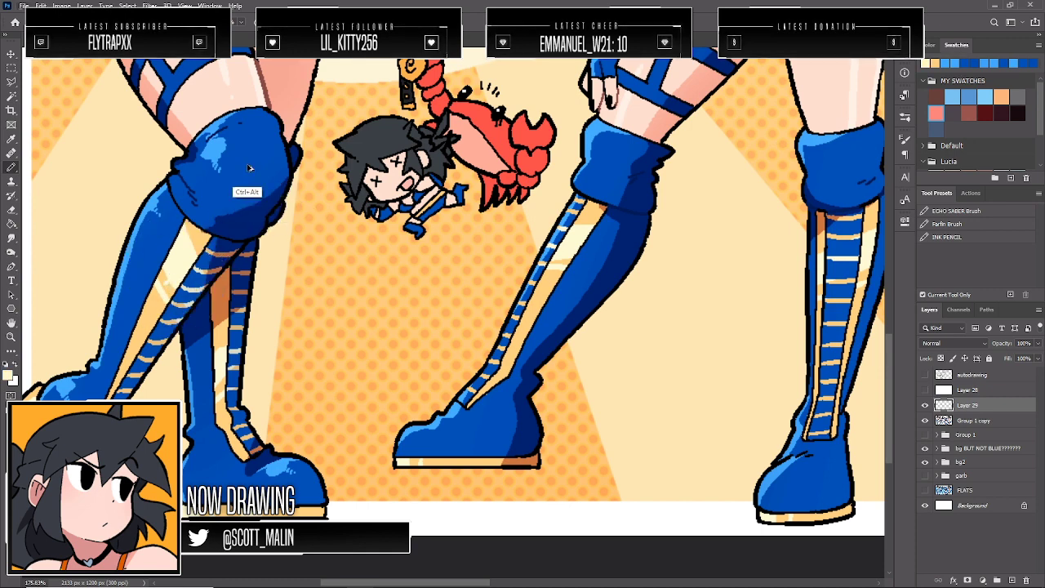
alt+click(194, 238)
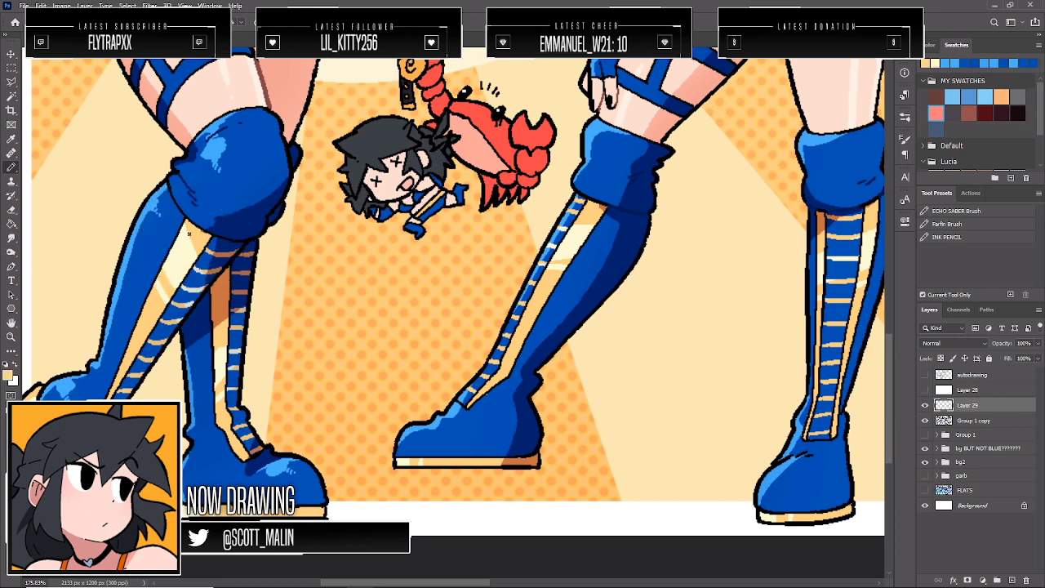
alt+click(195, 238)
alt+click(231, 207)
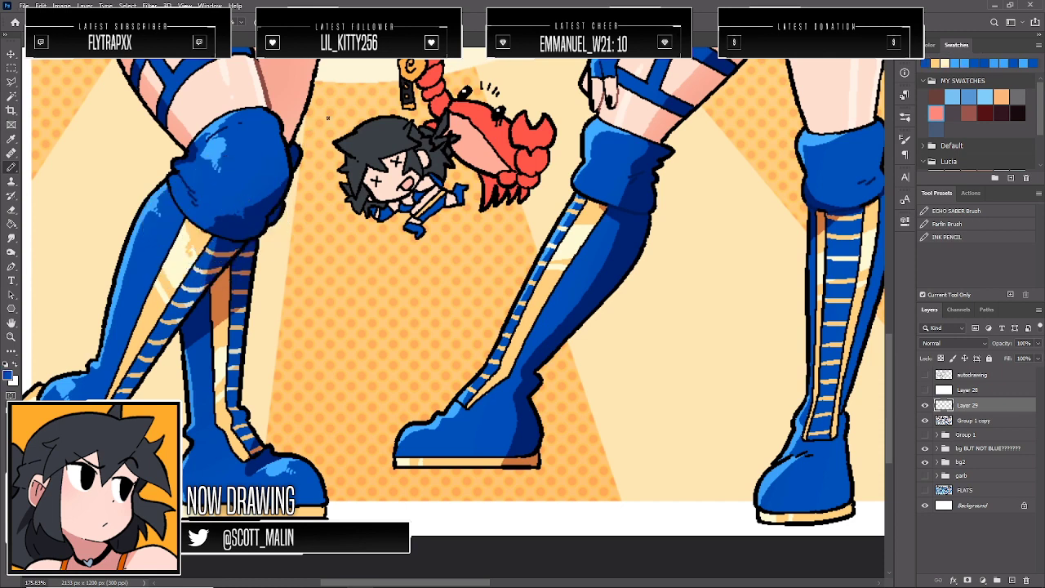
Examine the whole illustration and the second character's outfit up close for areas that still need highlights
click(11, 335)
drag(481, 334, 462, 349)
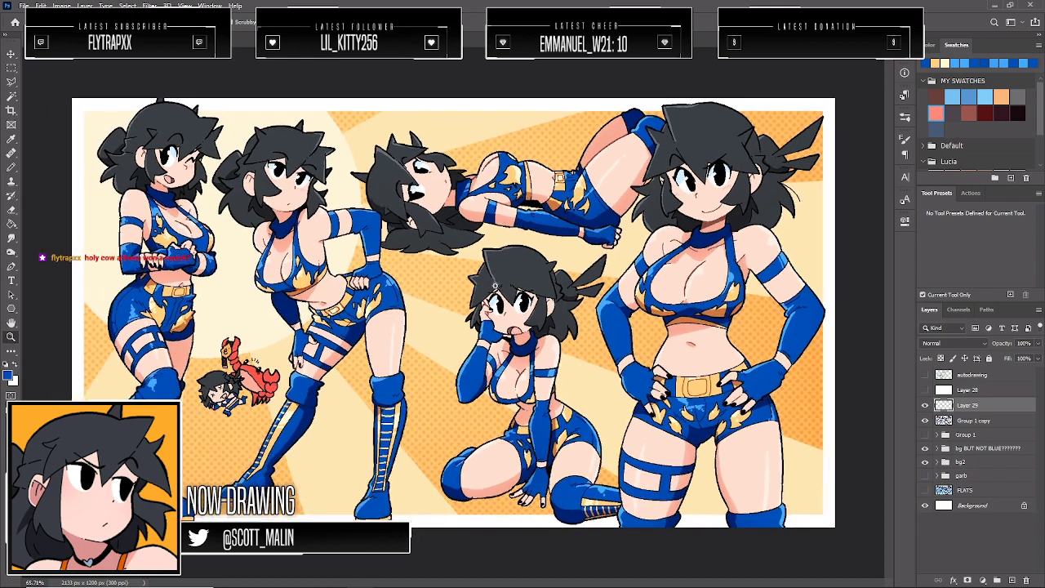
drag(247, 316, 273, 354)
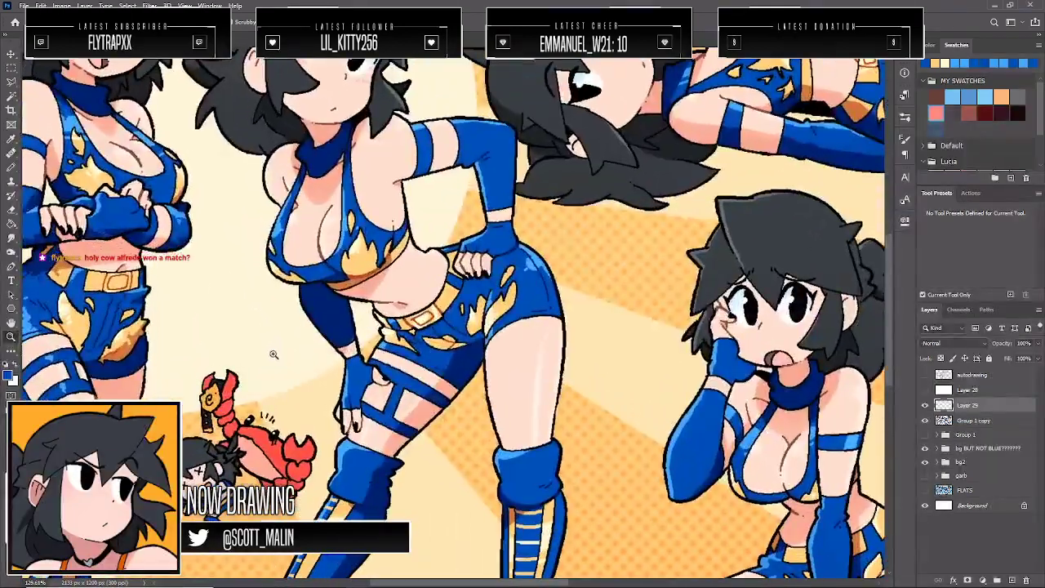
scroll(453, 356, up, 3)
scroll(461, 360, up, 1)
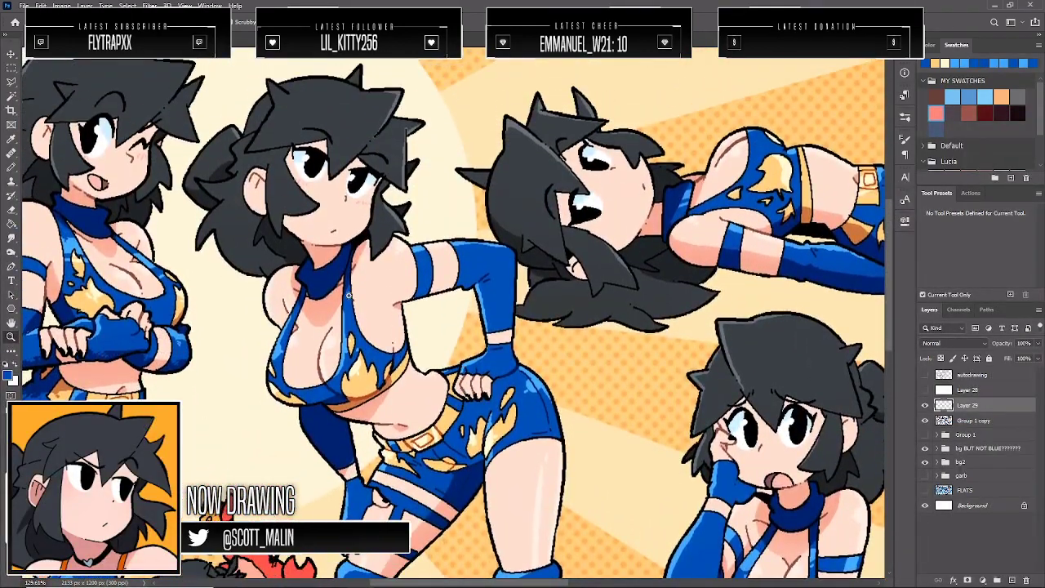
drag(376, 312, 367, 314)
scroll(442, 401, down, 3)
scroll(442, 400, down, 1)
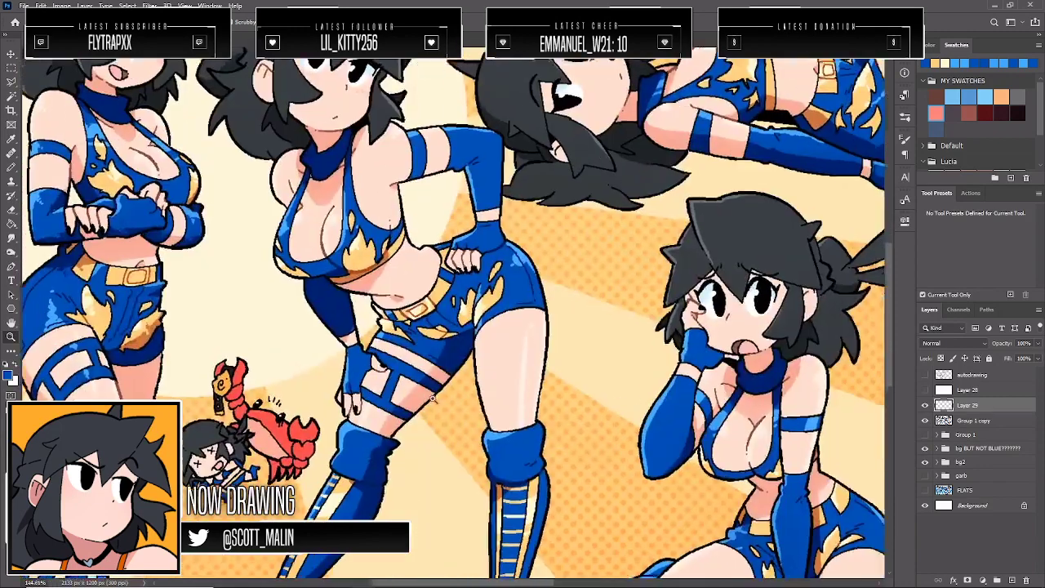
Paint light blue highlights on the second character's knee covers, sampling colors from the shorts and the covers
drag(413, 351, 431, 355)
key(b)
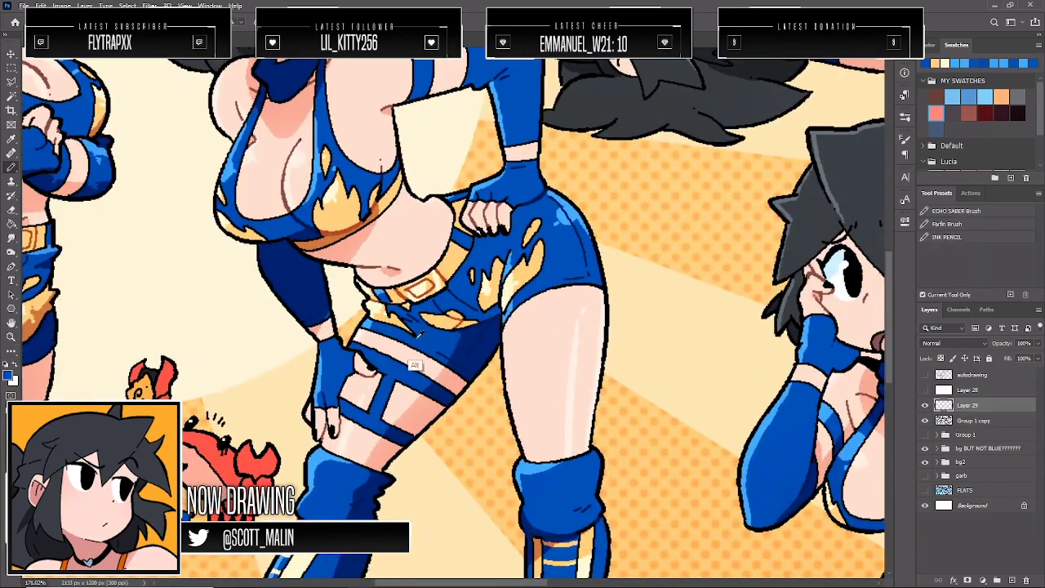
alt+click(449, 343)
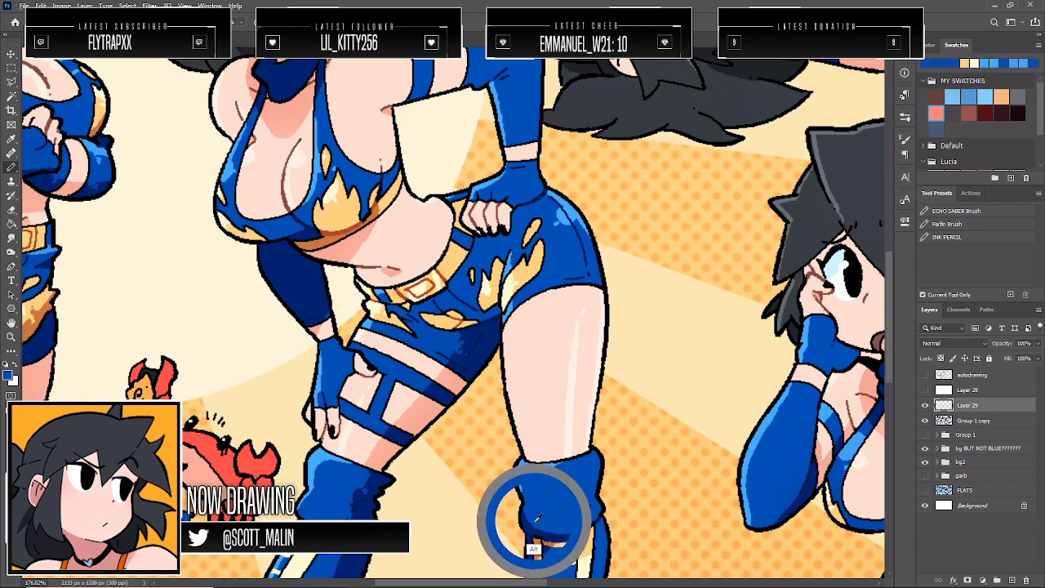
scroll(647, 389, down, 2)
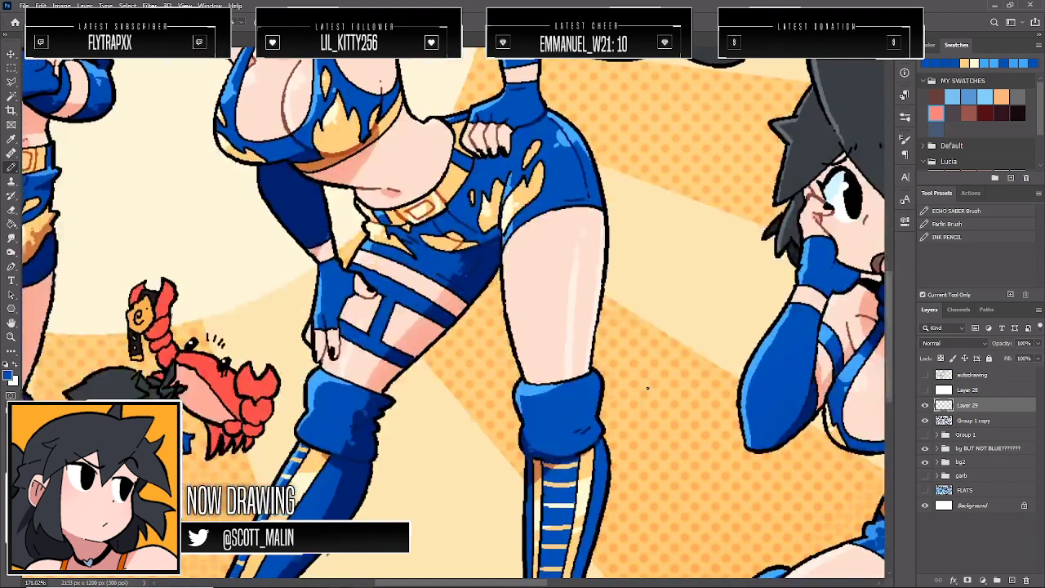
alt+click(320, 381)
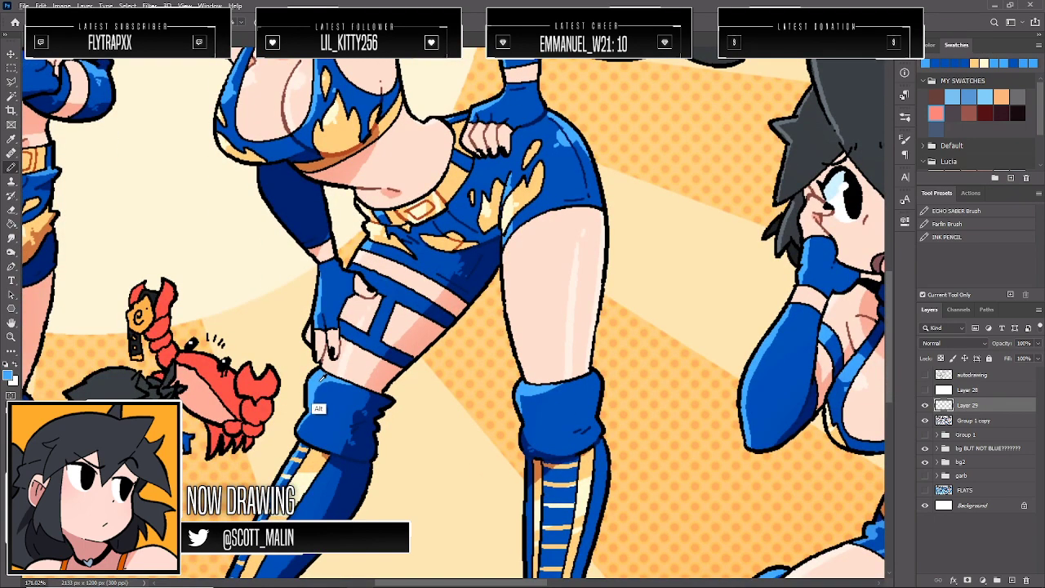
drag(319, 381, 329, 391)
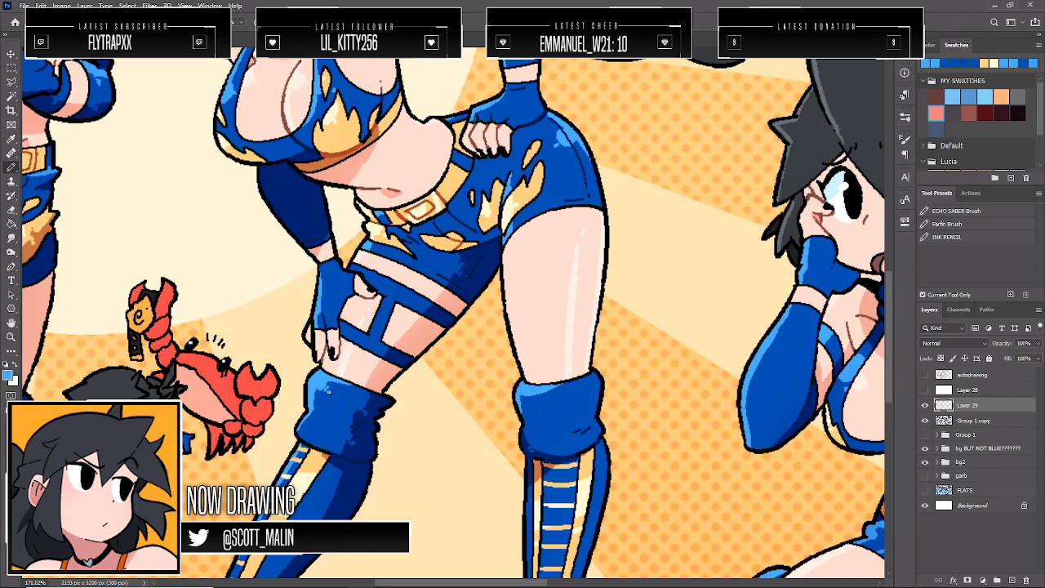
alt+click(532, 399)
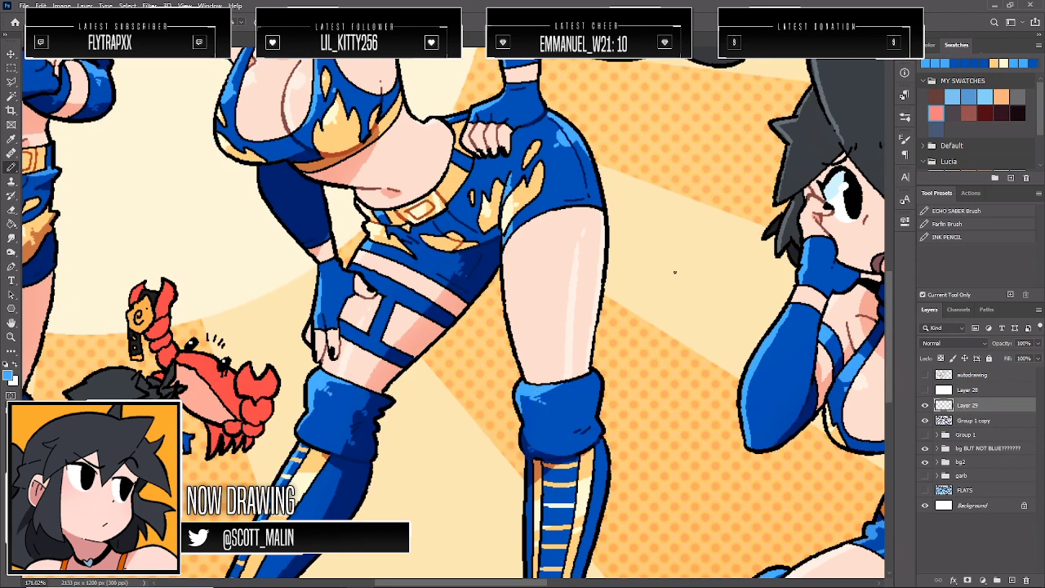
Add light blue highlights to the second character's boots and refine them with blue sampled from the boot shaft
scroll(675, 272, down, 7)
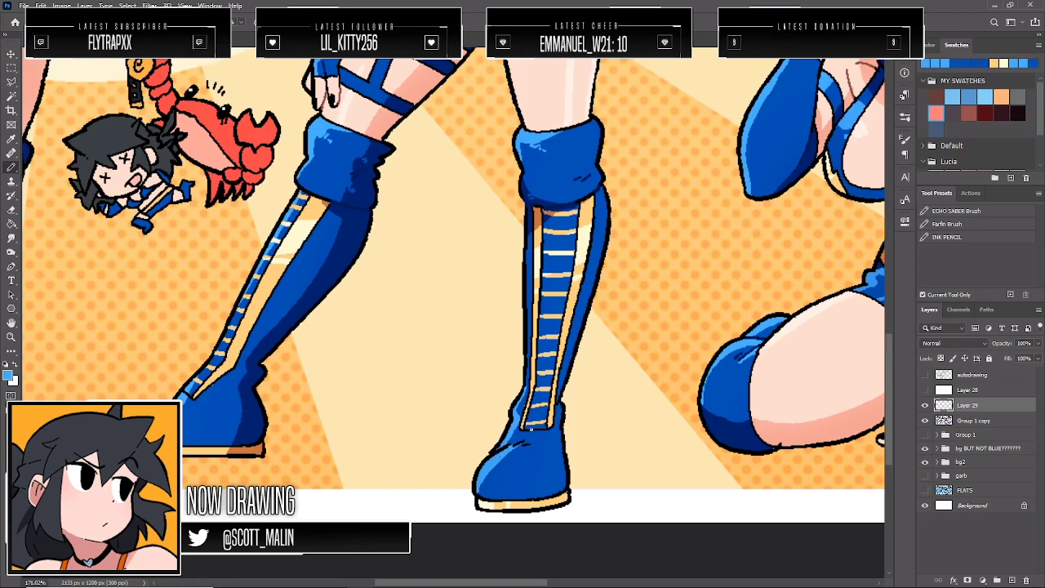
click(9, 167)
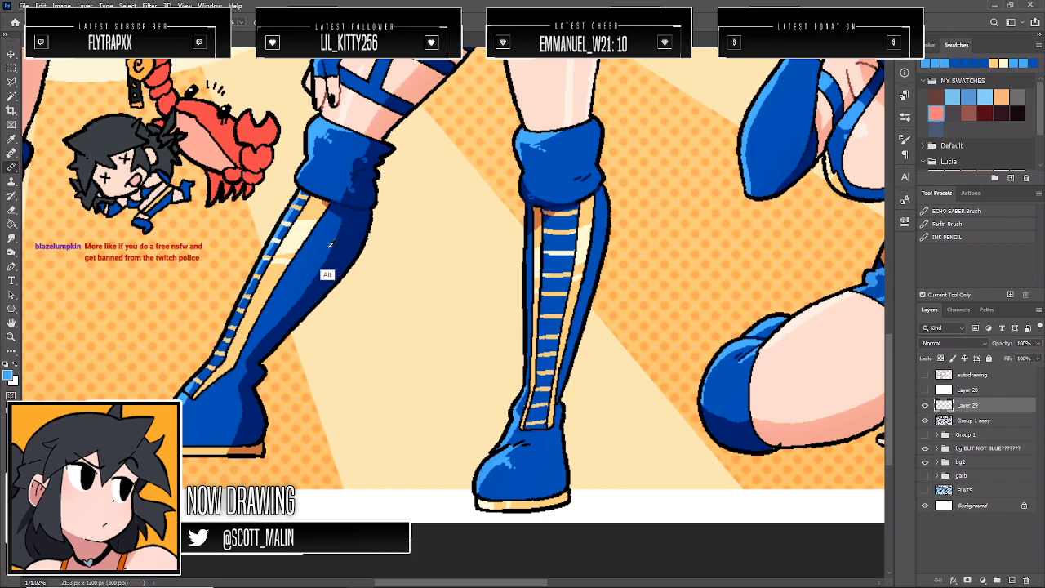
alt+click(327, 274)
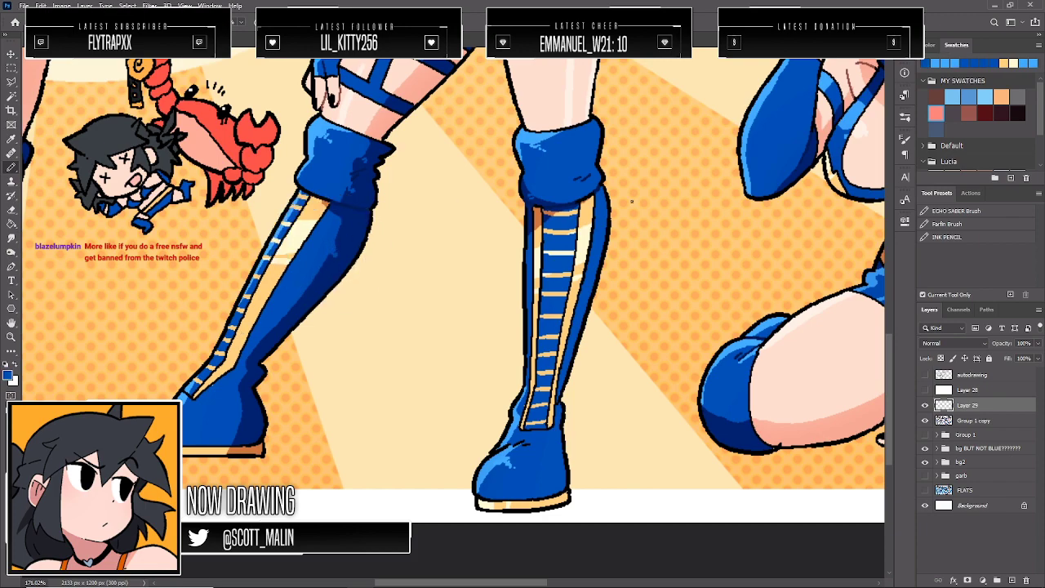
Compare the illustration with Layer 29 hidden and shown, and save the document
click(11, 336)
drag(298, 332, 213, 328)
scroll(729, 337, up, 2)
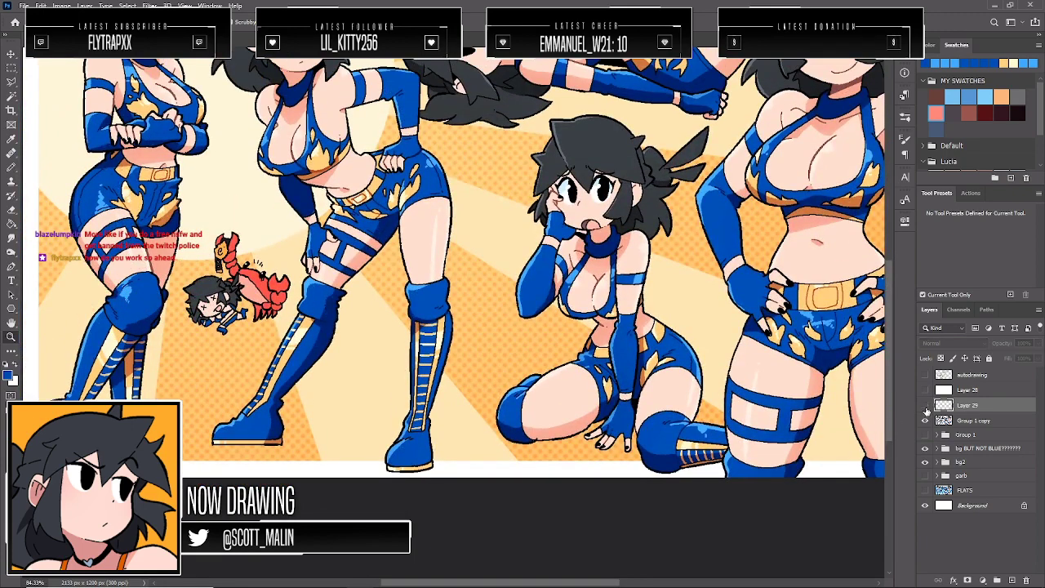
scroll(739, 392, up, 3)
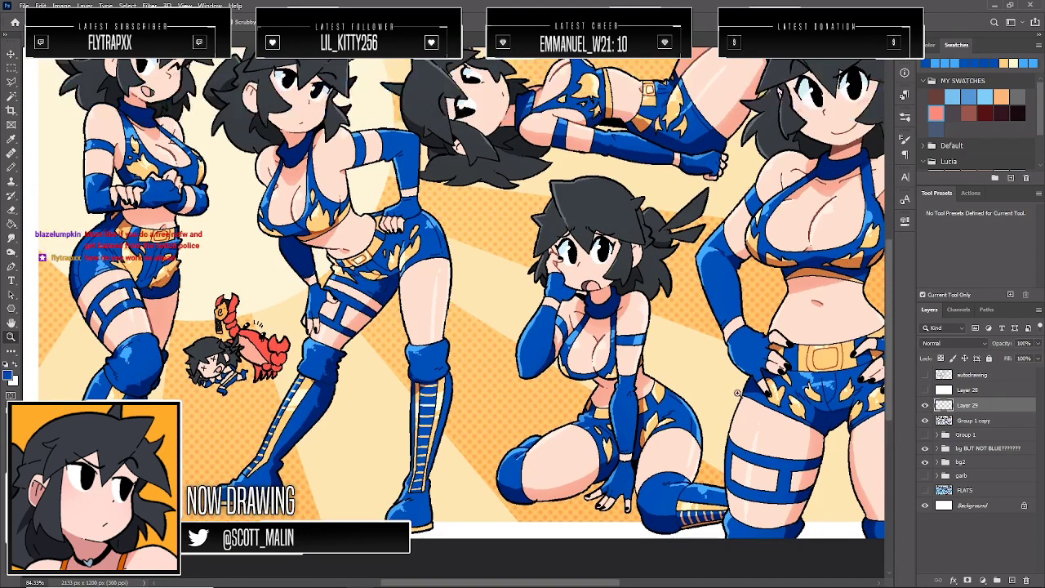
drag(740, 391, 731, 391)
scroll(731, 392, up, 2)
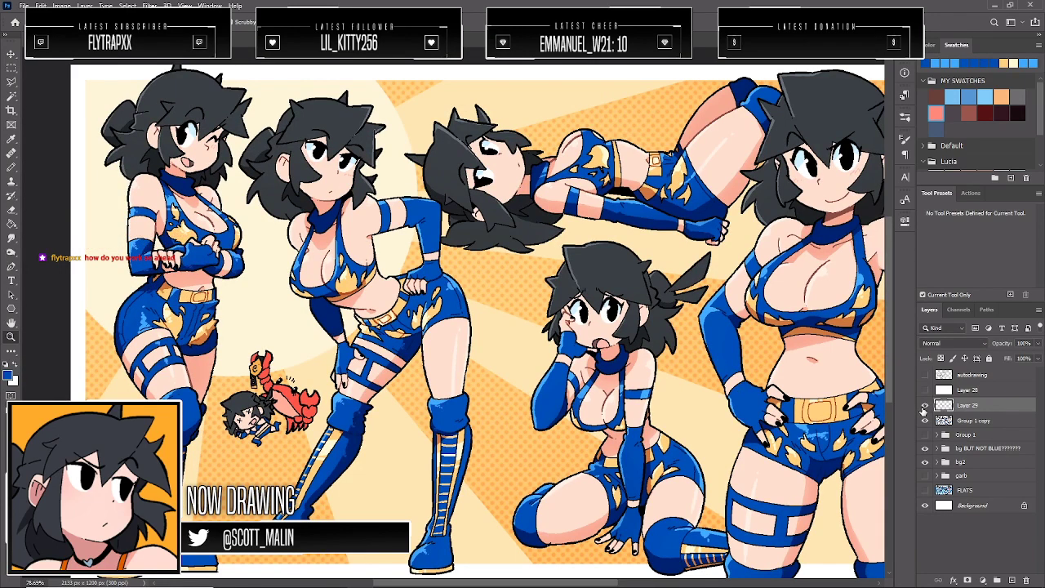
key(ctrl+s)
Add light blue highlights to the kneeling character's shorts, boot and arm sleeve, refining them with sampled blues
scroll(369, 367, down, 5)
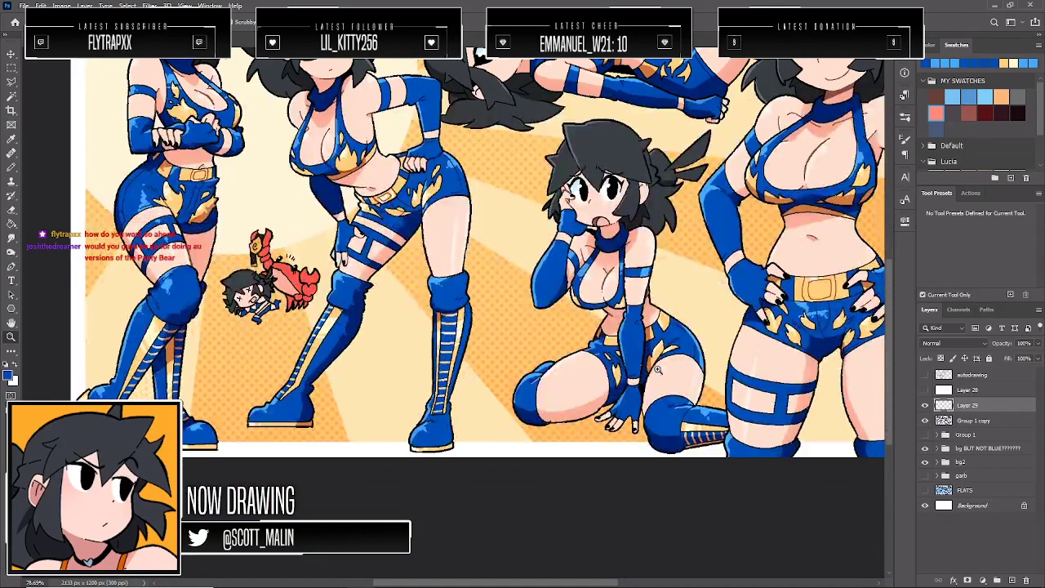
drag(793, 344, 808, 376)
scroll(808, 376, up, 2)
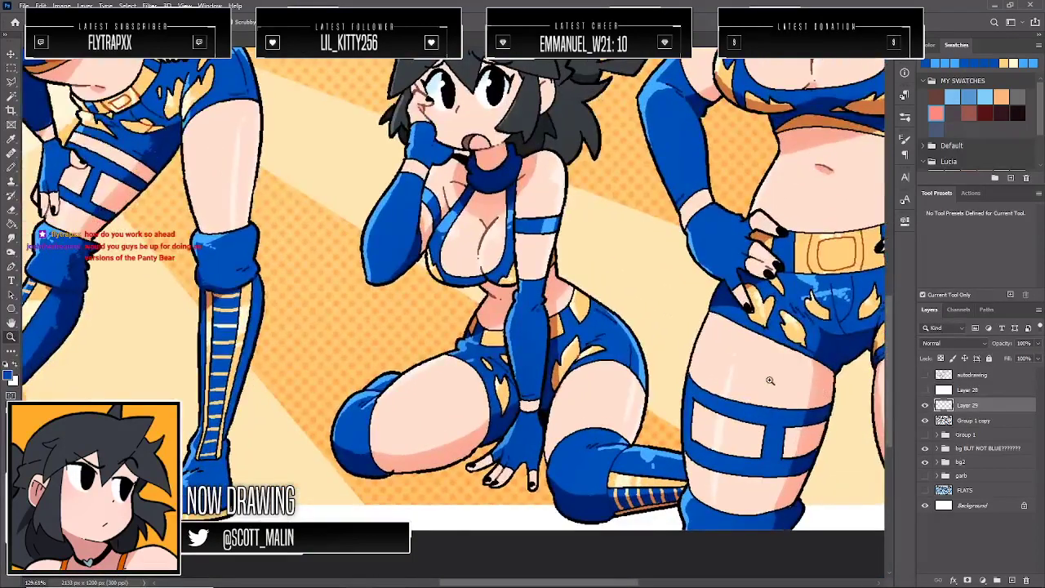
key(b)
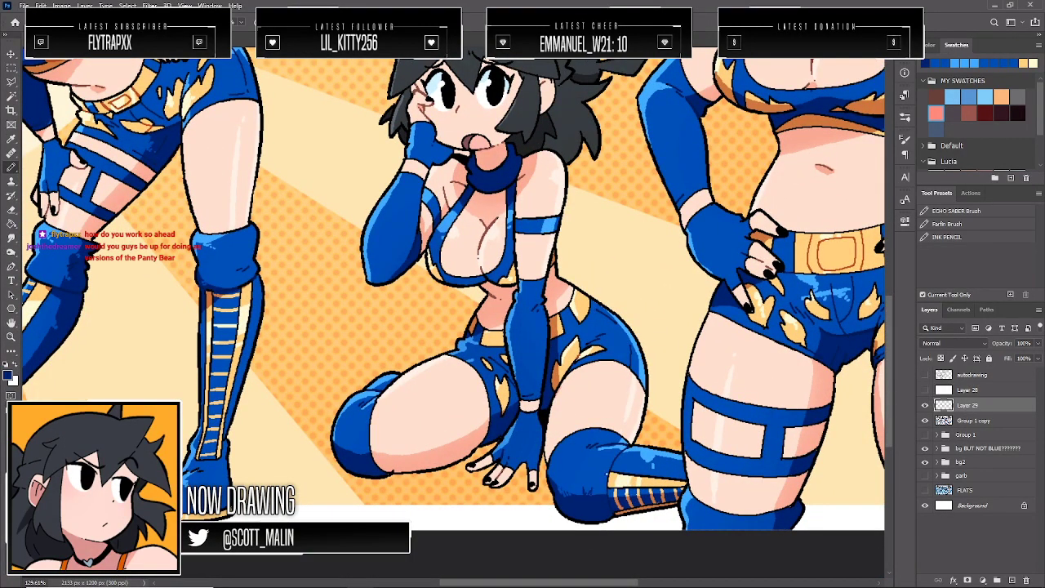
alt+click(647, 458)
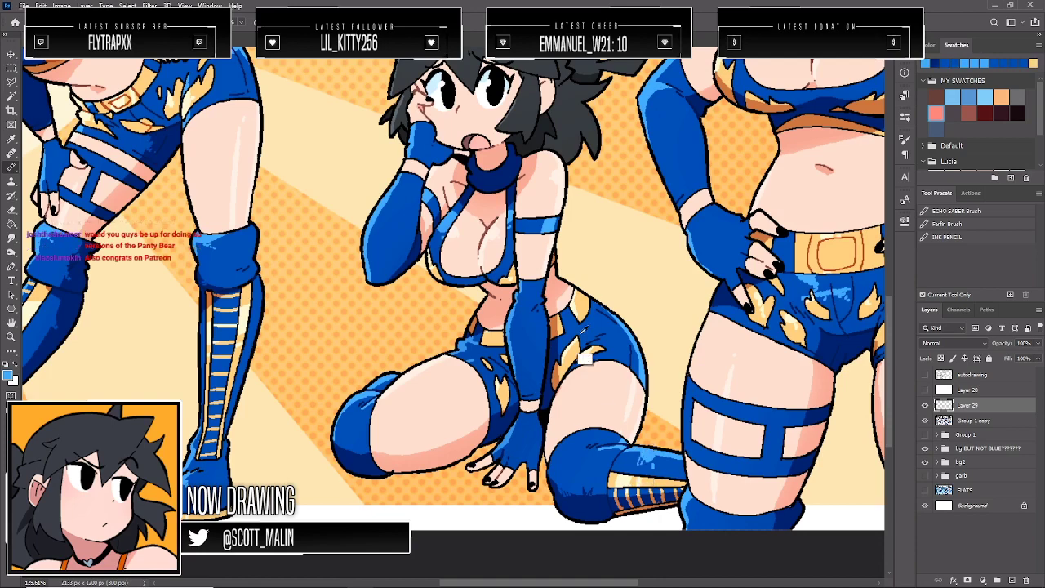
alt+click(555, 345)
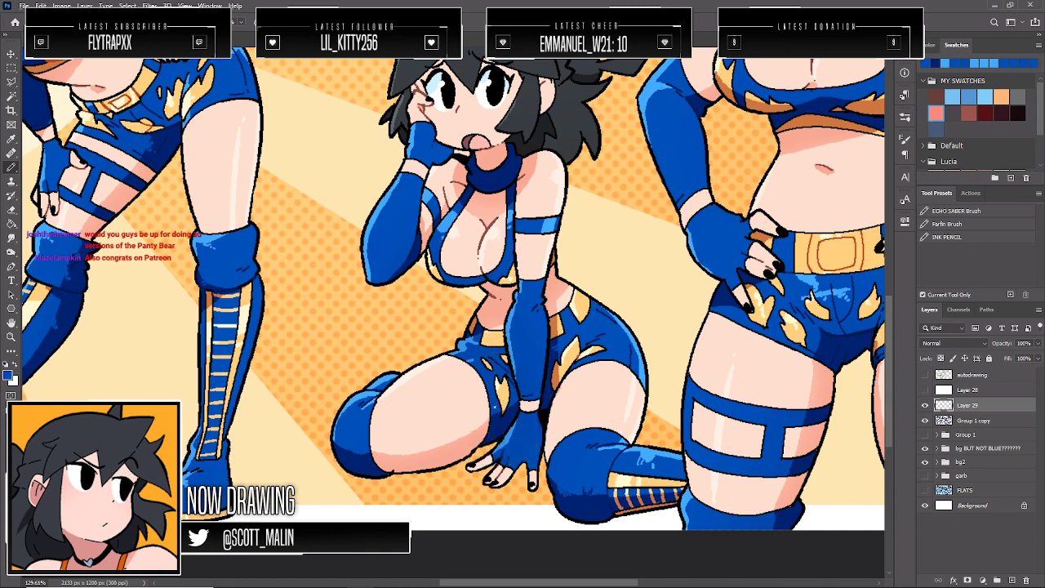
alt+click(497, 408)
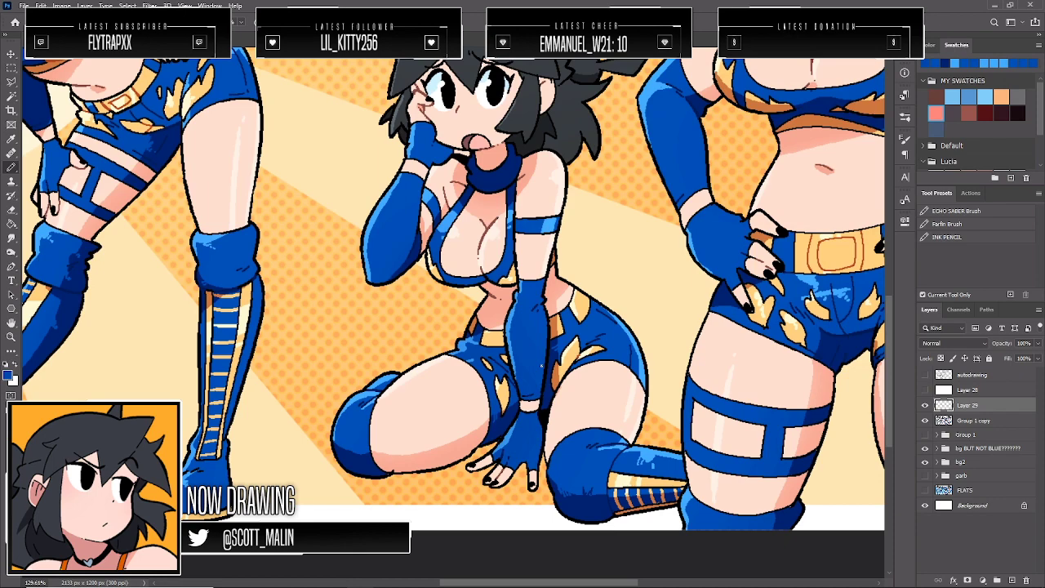
scroll(541, 364, up, 3)
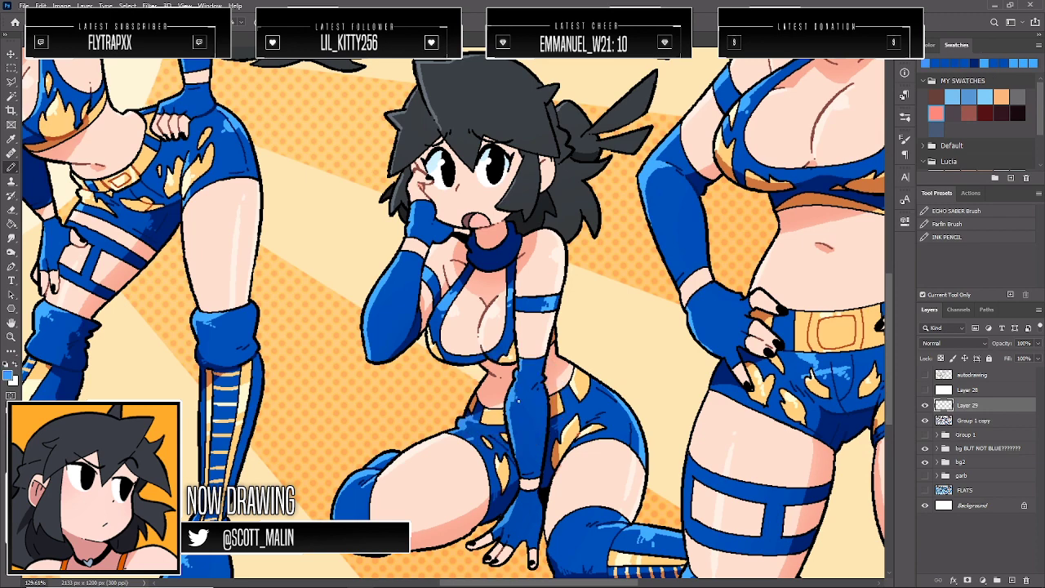
Paint light blue highlights on the rightmost character's arm sleeves and knee covers, using blues sampled from the outfit
drag(513, 584, 595, 585)
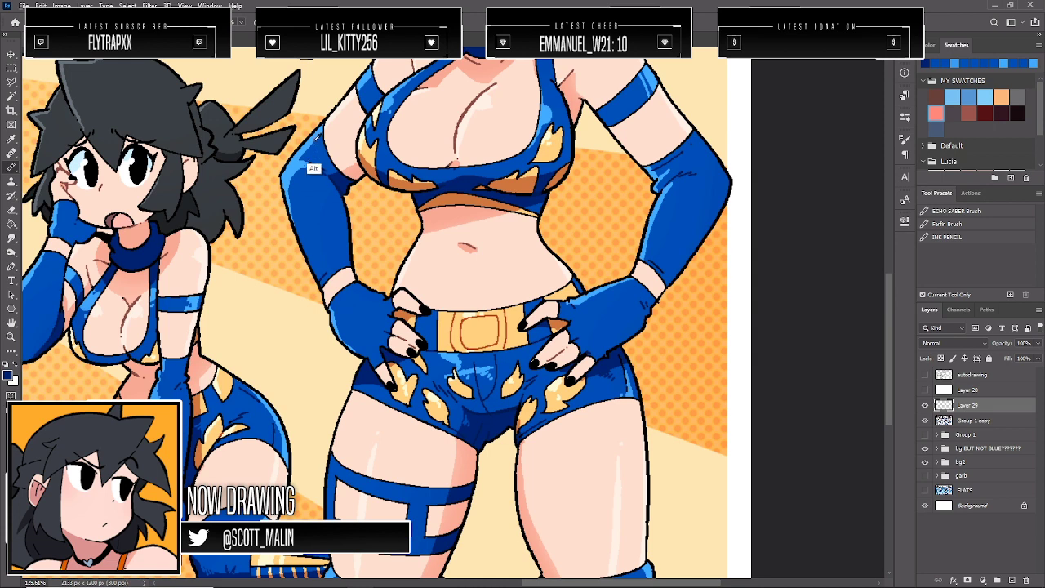
alt+click(315, 169)
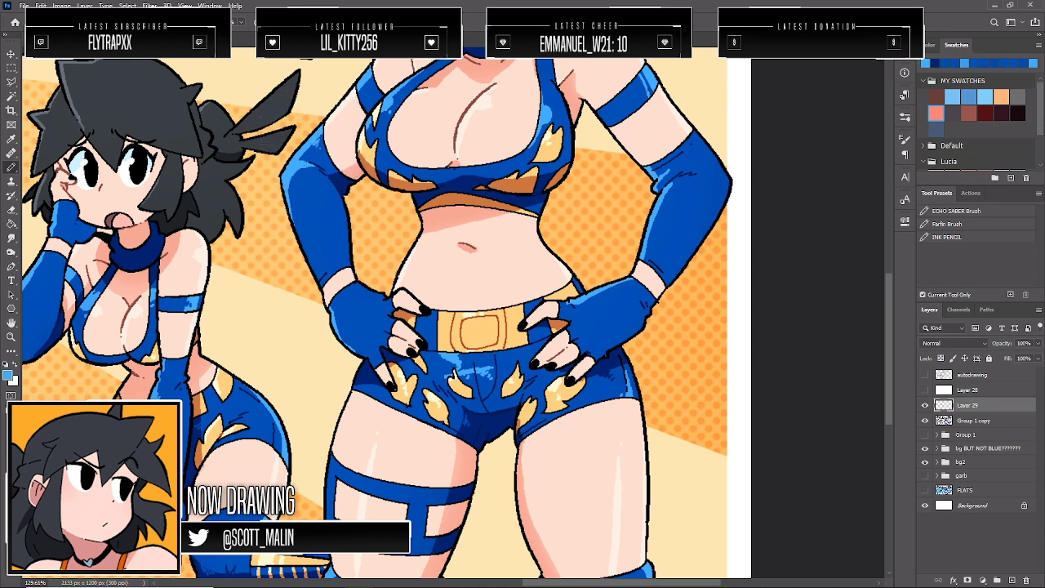
alt+click(662, 198)
scroll(335, 283, down, 3)
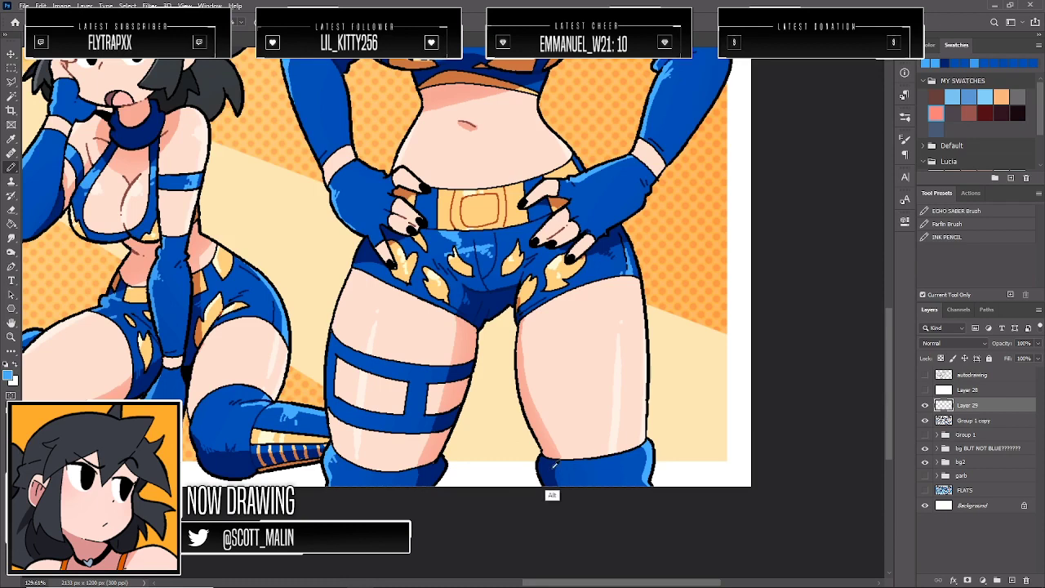
alt+click(551, 470)
alt+click(640, 457)
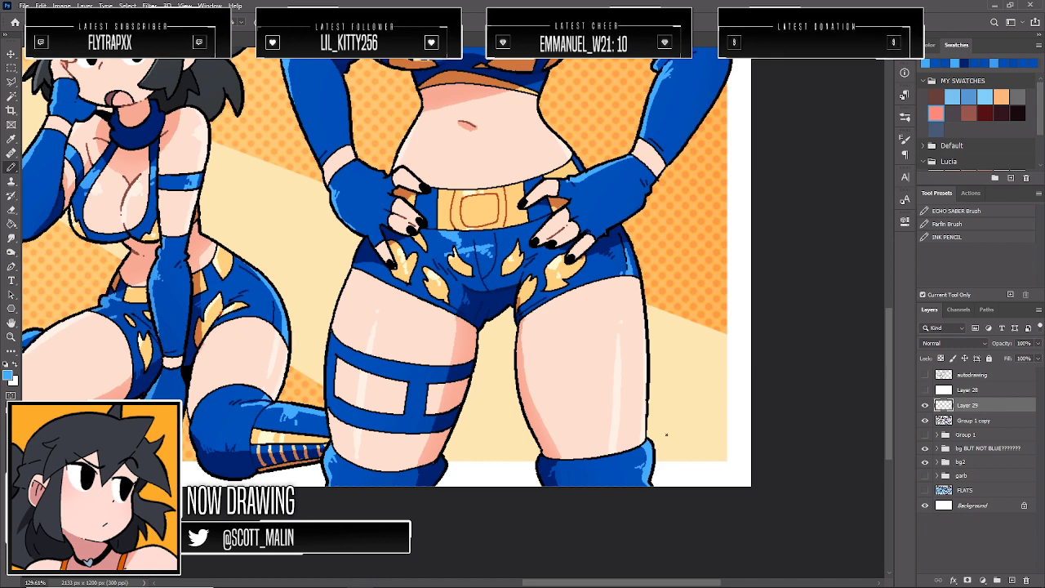
Touch up the highlights around the collar and straps of the rightmost character's top with sampled blue
scroll(666, 435, up, 10)
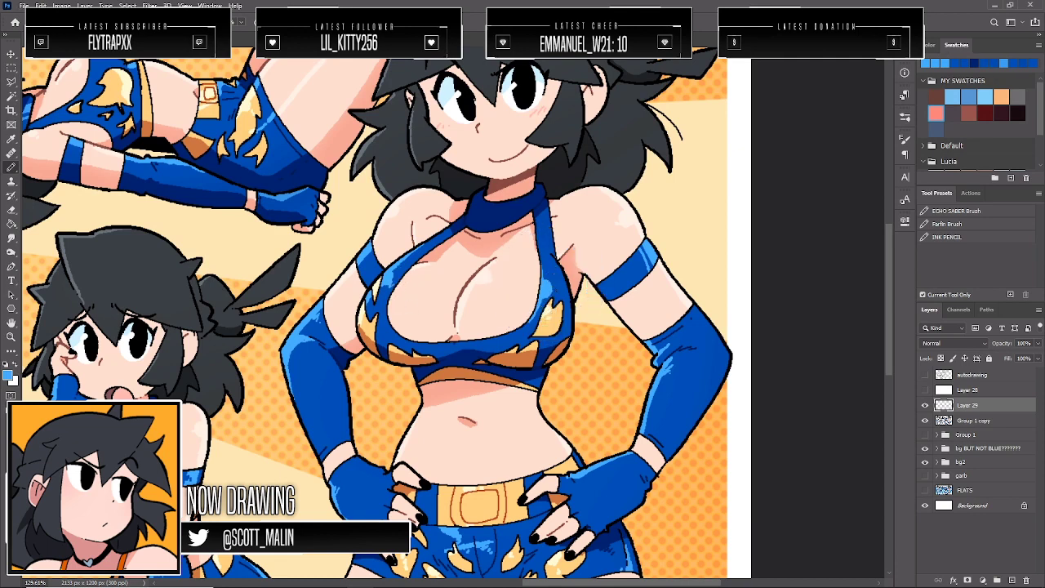
alt+click(453, 230)
alt+click(541, 213)
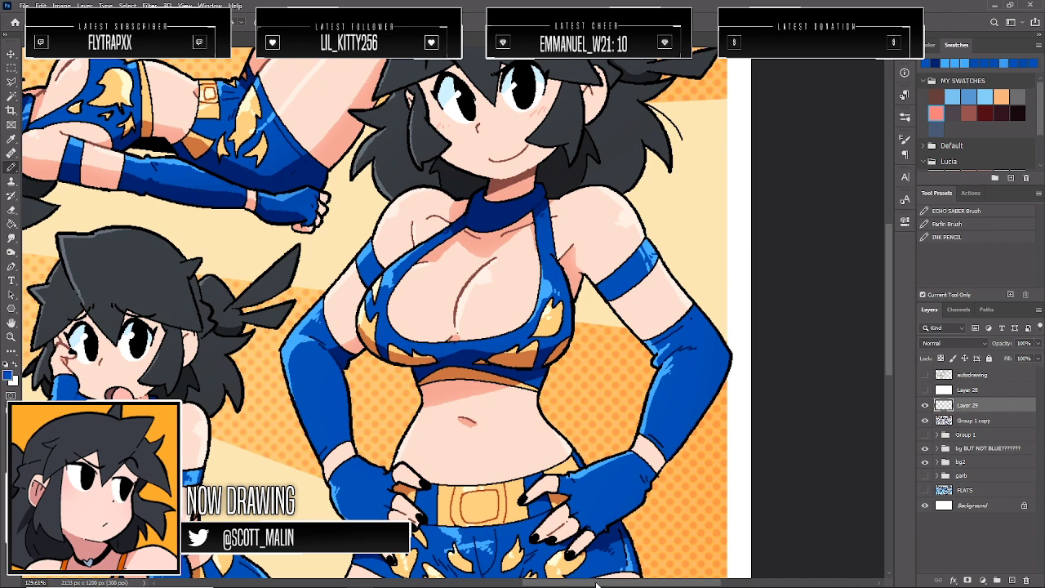
Add light blue highlights to the reclining character's armband, sleeve, glove and knee cover, alternating between sampled blues
drag(596, 584, 536, 583)
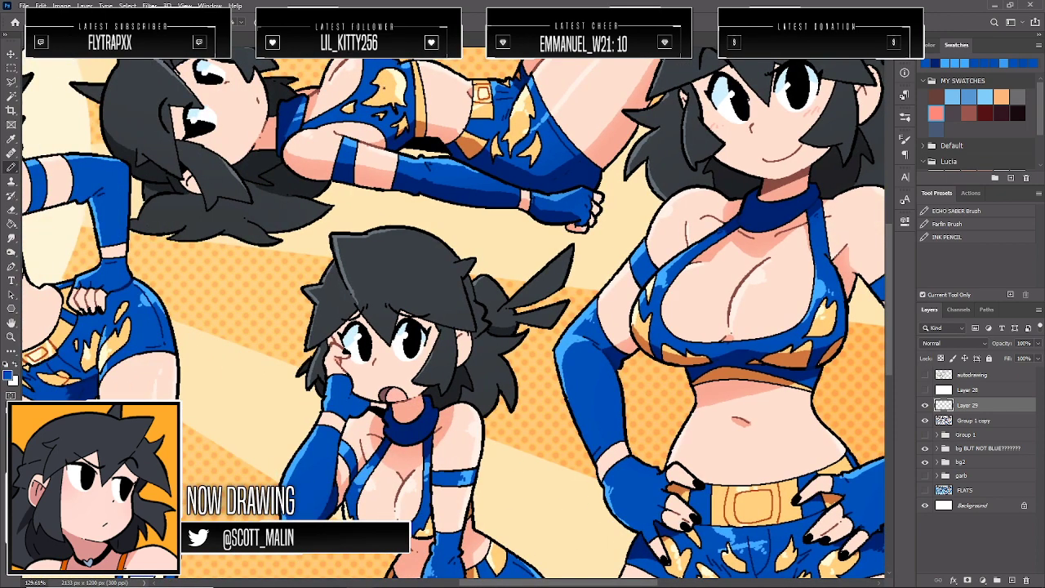
alt+click(420, 144)
scroll(428, 185, up, 3)
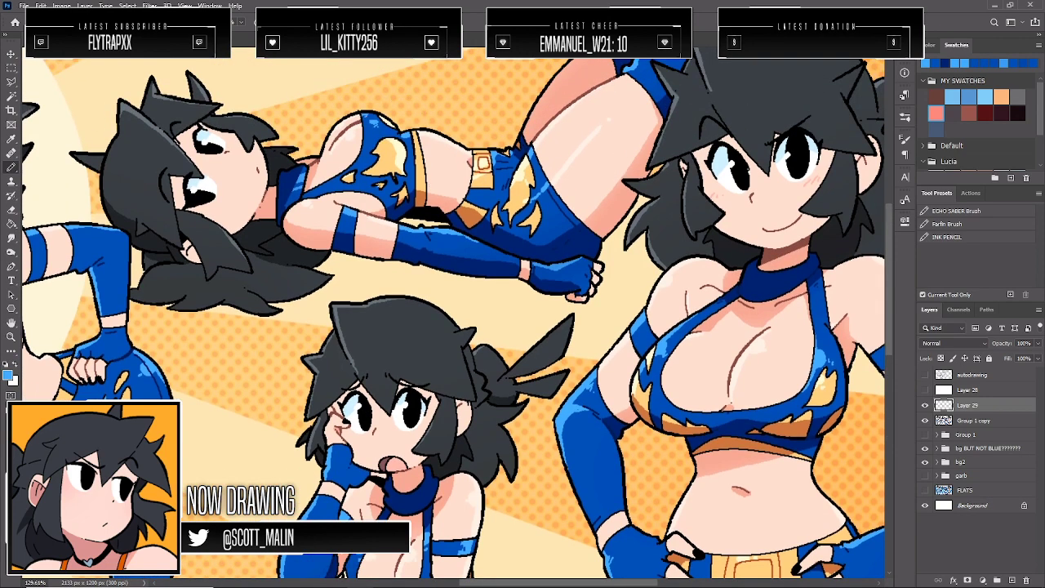
alt+click(352, 210)
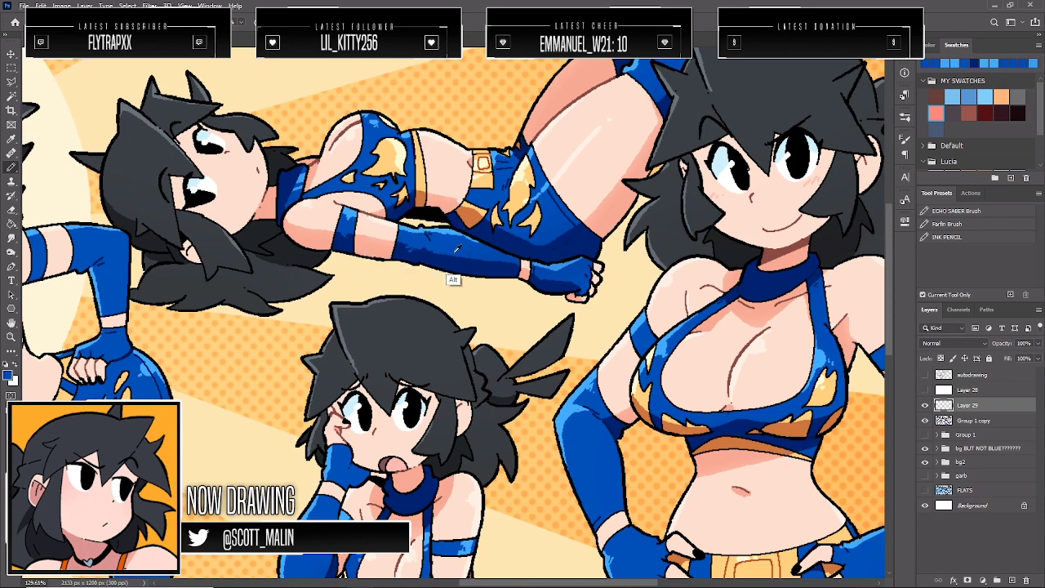
alt+click(562, 236)
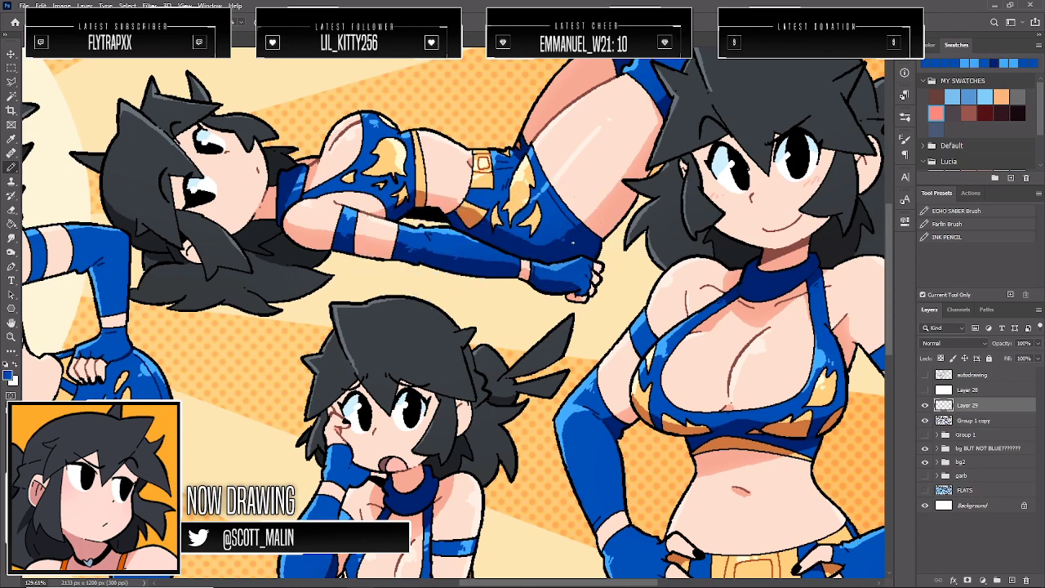
alt+click(548, 263)
alt+click(657, 118)
alt+click(636, 92)
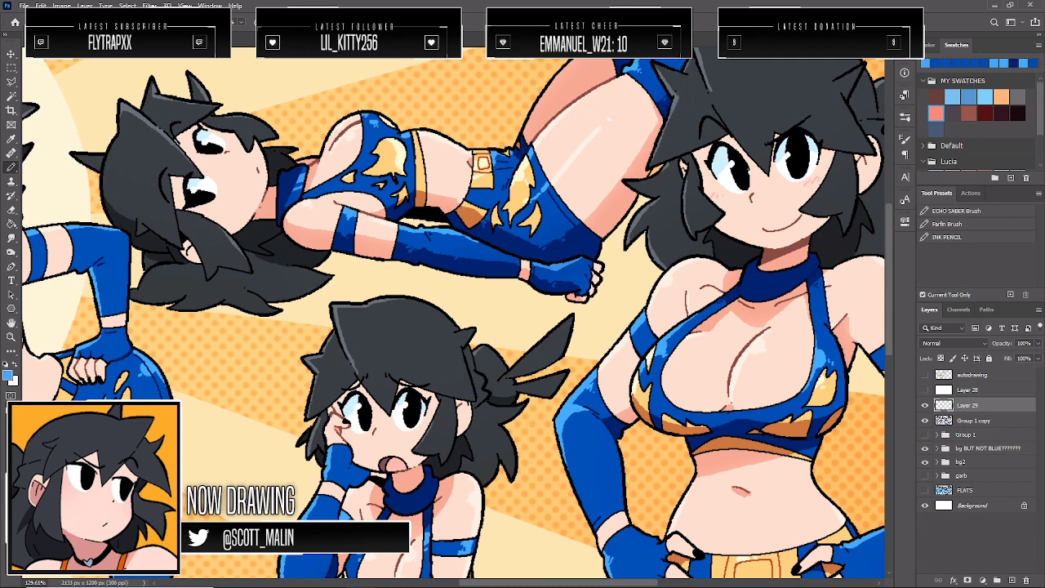
Paint pale cream highlights on the flame shapes of the reclining character's top, refining the edges with sampled gold and blue
alt+click(405, 141)
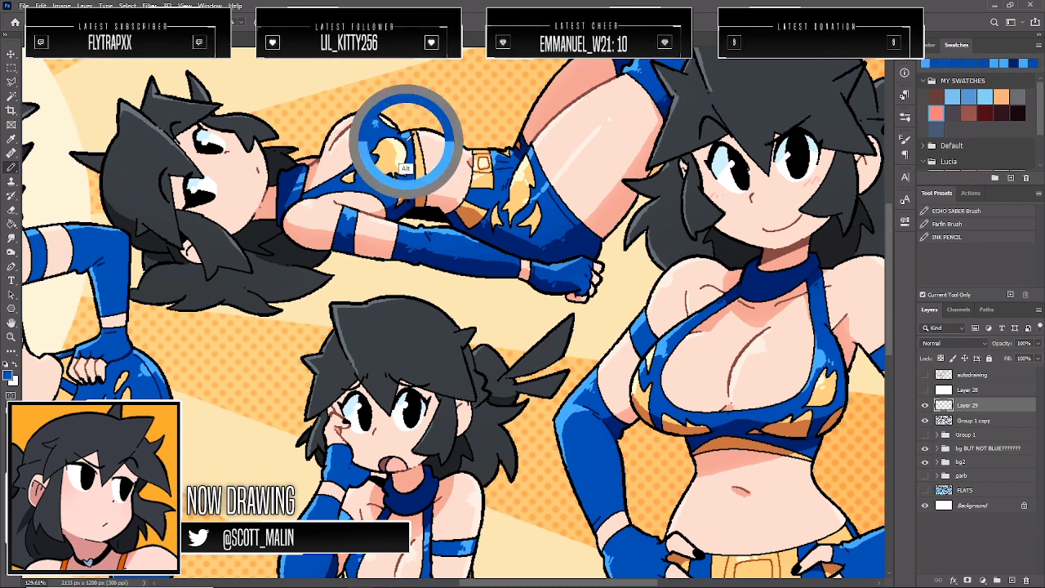
alt+click(393, 153)
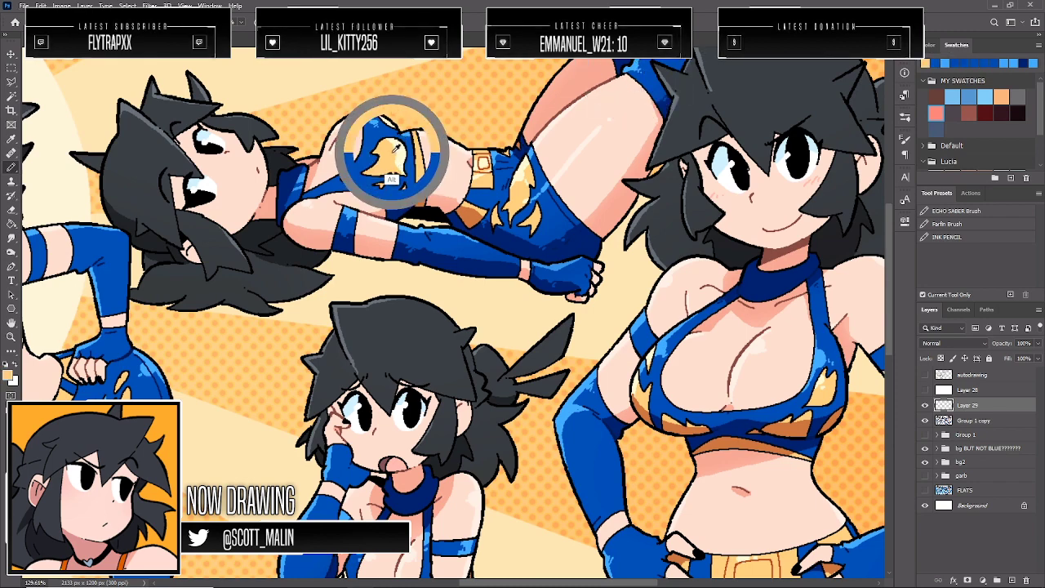
alt+click(398, 148)
alt+click(394, 187)
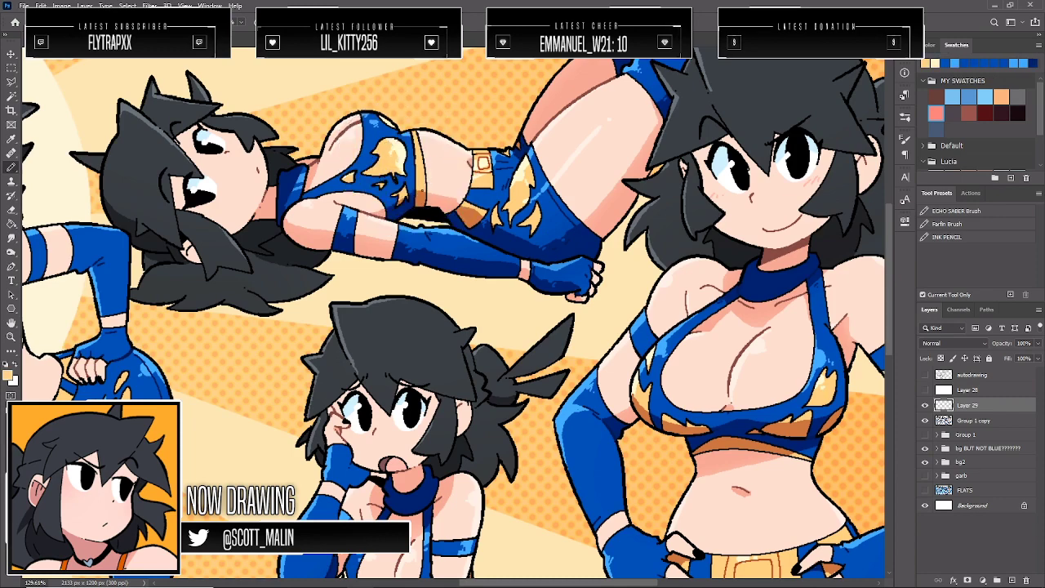
alt+click(399, 154)
Review the full illustration and close-ups, comparing the artwork with the Layer 29 touch-ups hidden and shown
click(11, 336)
drag(402, 246, 344, 246)
drag(598, 231, 723, 228)
drag(782, 255, 760, 255)
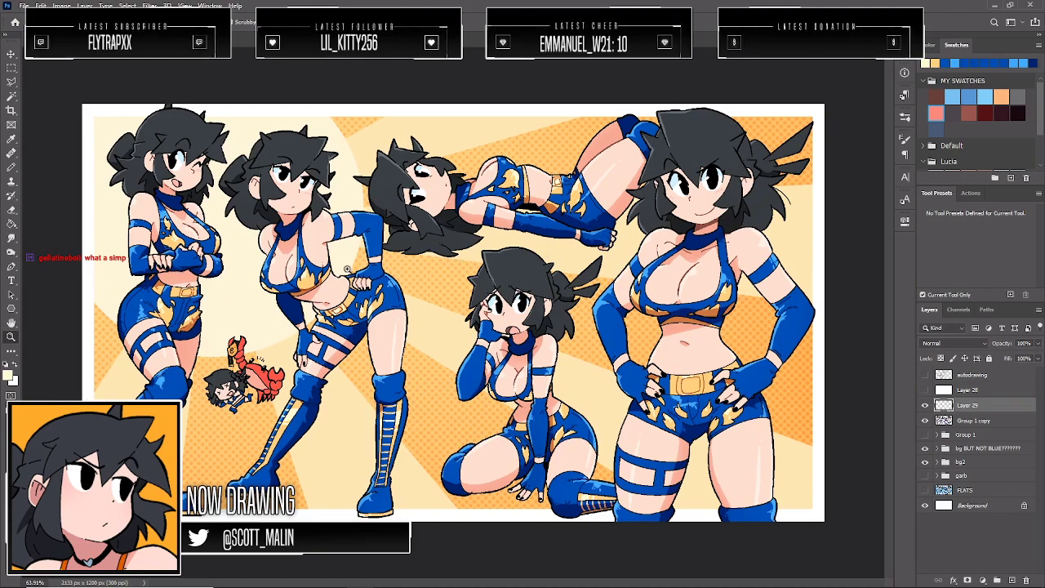
drag(337, 261, 456, 358)
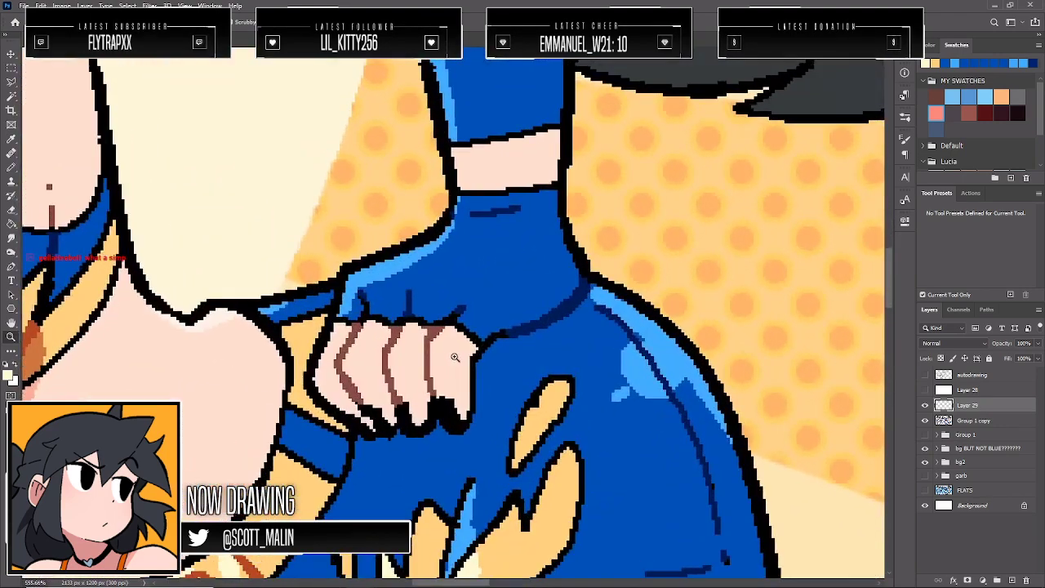
drag(576, 315, 514, 314)
drag(637, 372, 591, 360)
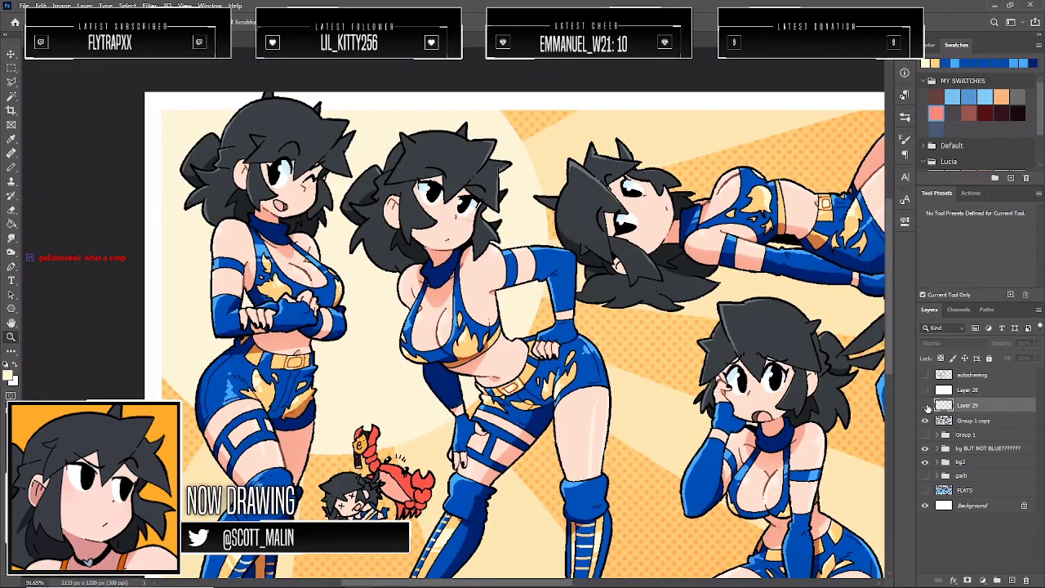
click(926, 405)
click(926, 406)
drag(588, 329, 618, 334)
key(ctrl+plus)
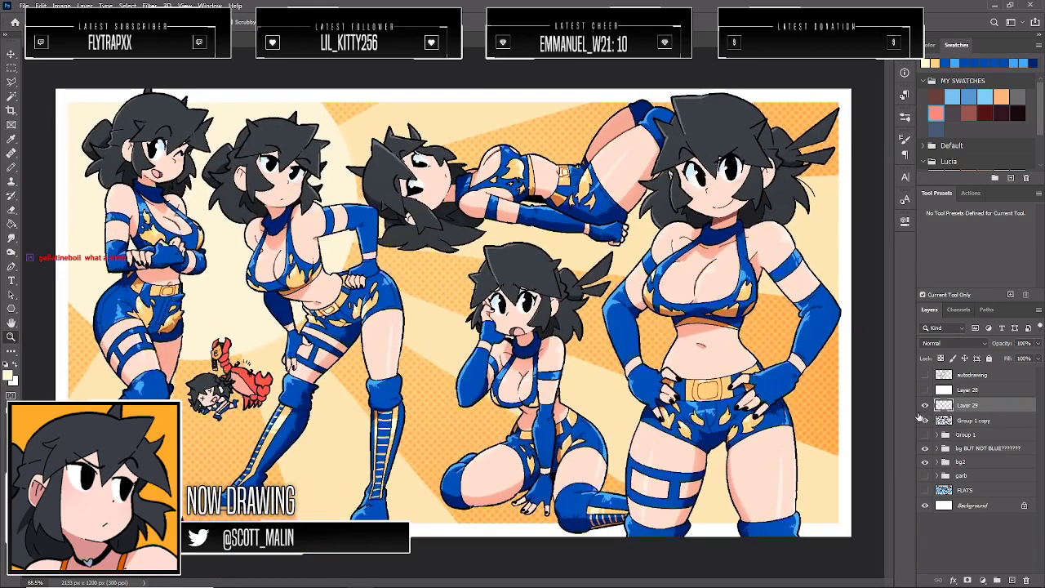
click(926, 406)
drag(657, 323, 649, 320)
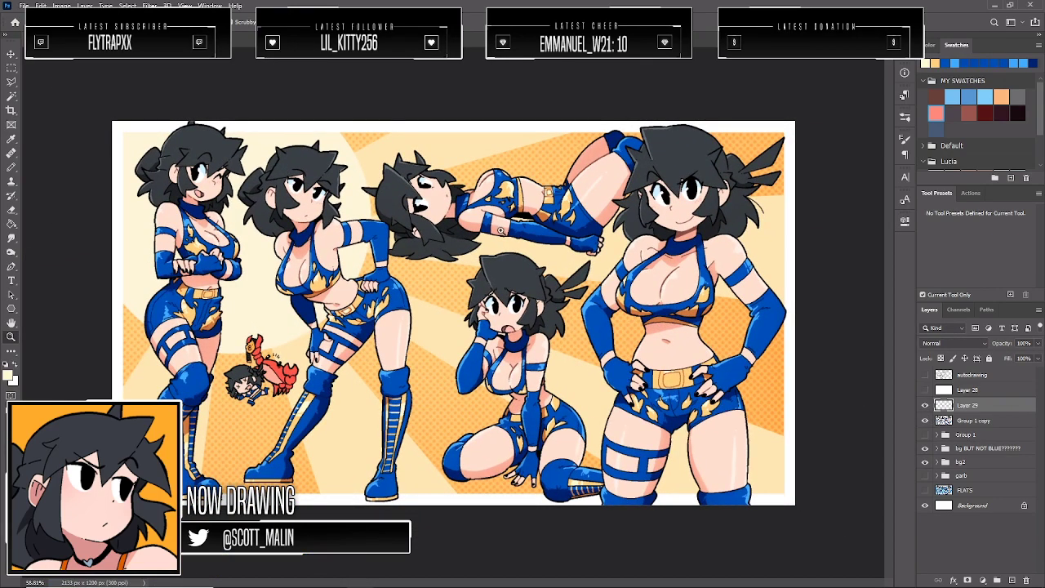
Examine the reclining character's arm highlights up close and in the context of the full illustration
drag(508, 237, 552, 283)
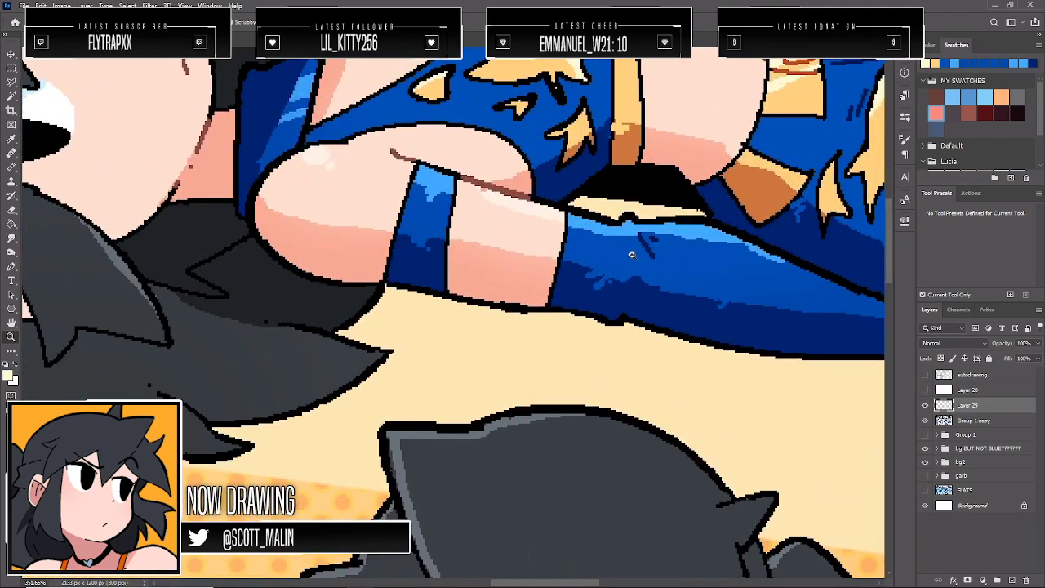
scroll(649, 263, down, 6)
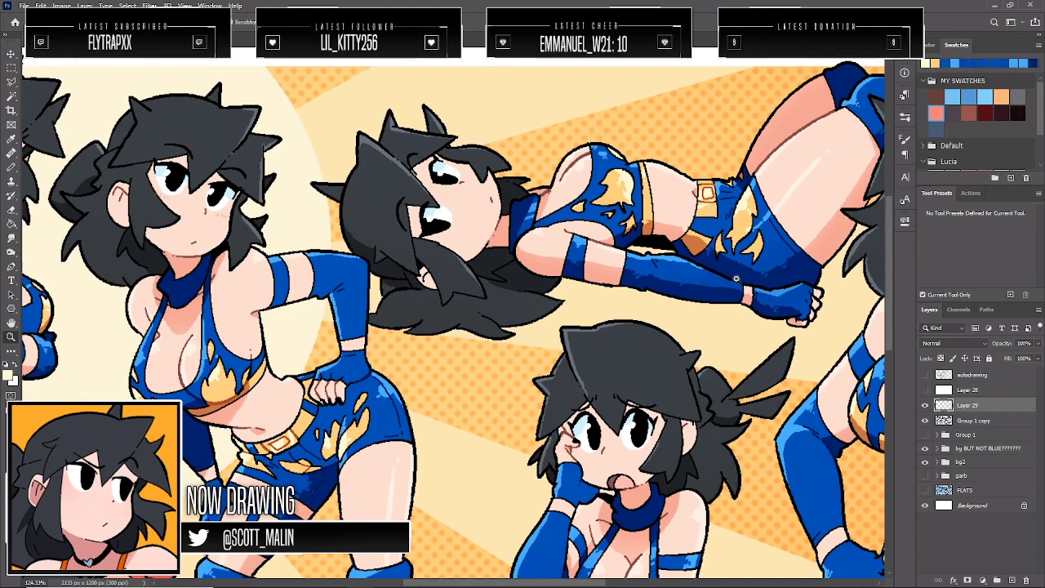
alt+click(732, 301)
scroll(668, 449, down, 4)
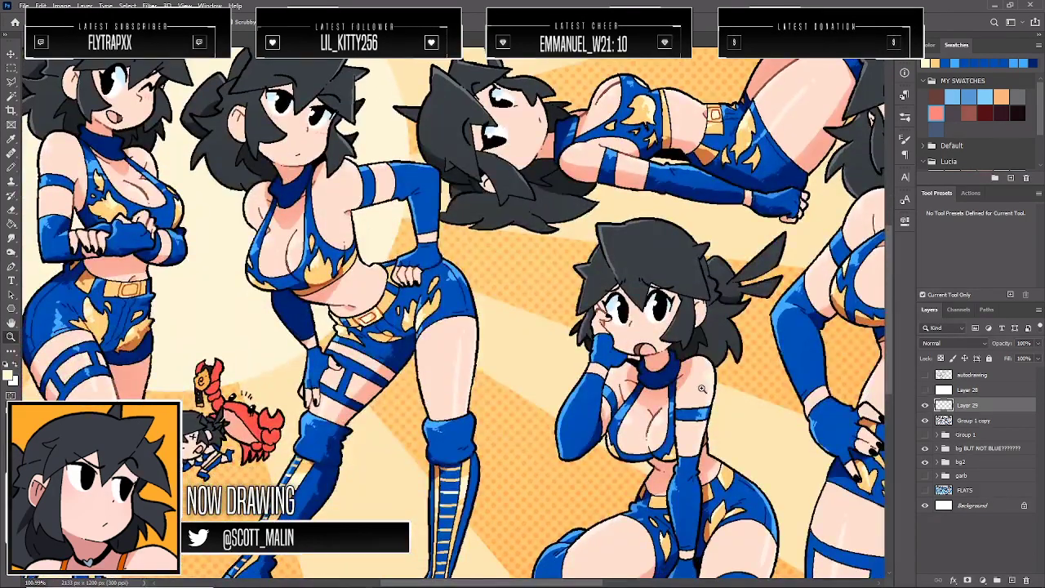
scroll(705, 384, down, 2)
scroll(704, 384, down, 4)
scroll(674, 385, up, 3)
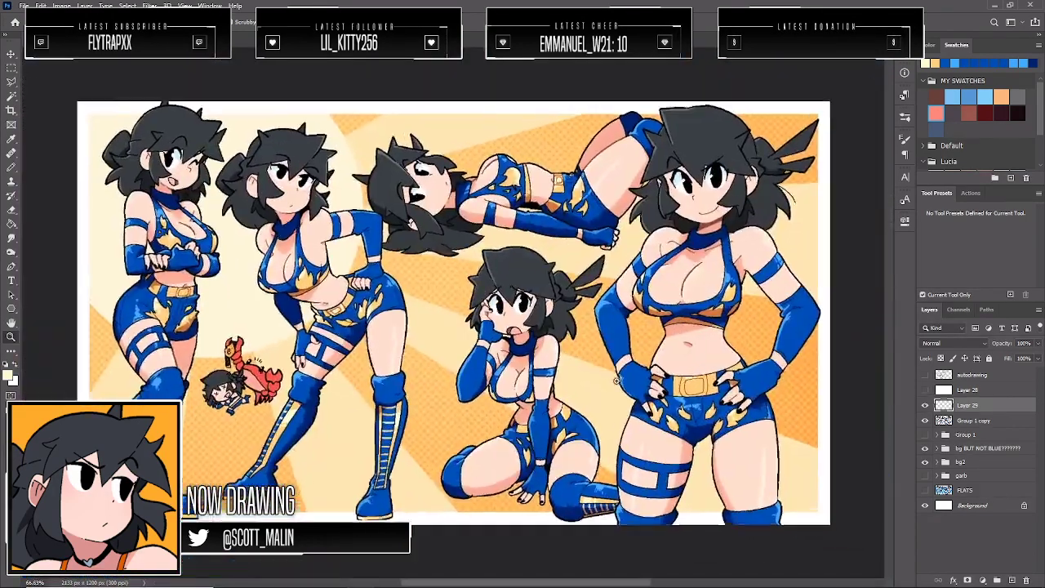
drag(609, 380, 604, 382)
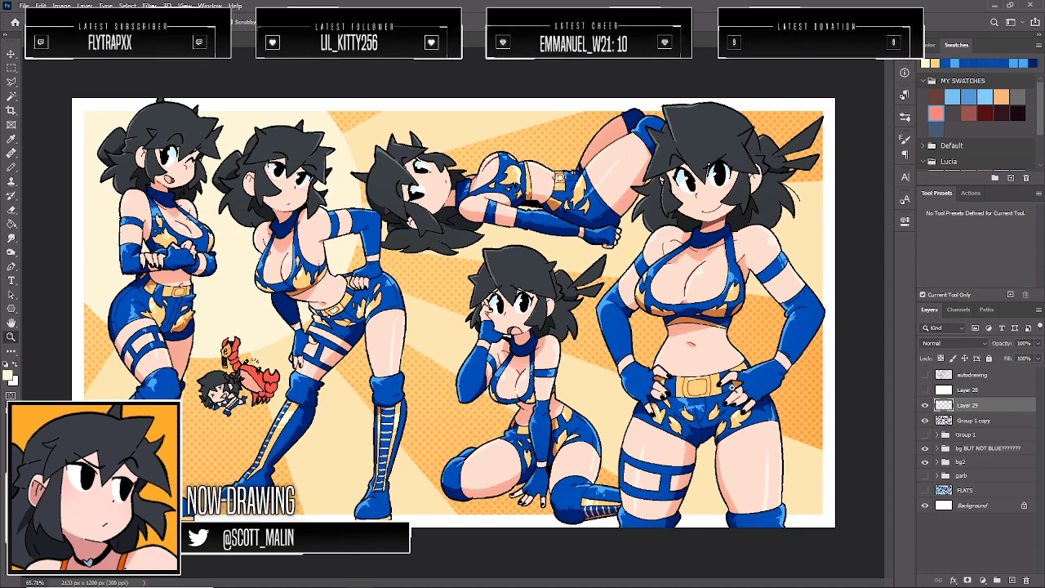
Paint a dark blue shadow on the rightmost character's glove beside the lower fingers, using a shade sampled from the outfit
drag(728, 387, 808, 459)
key(b)
alt+click(322, 426)
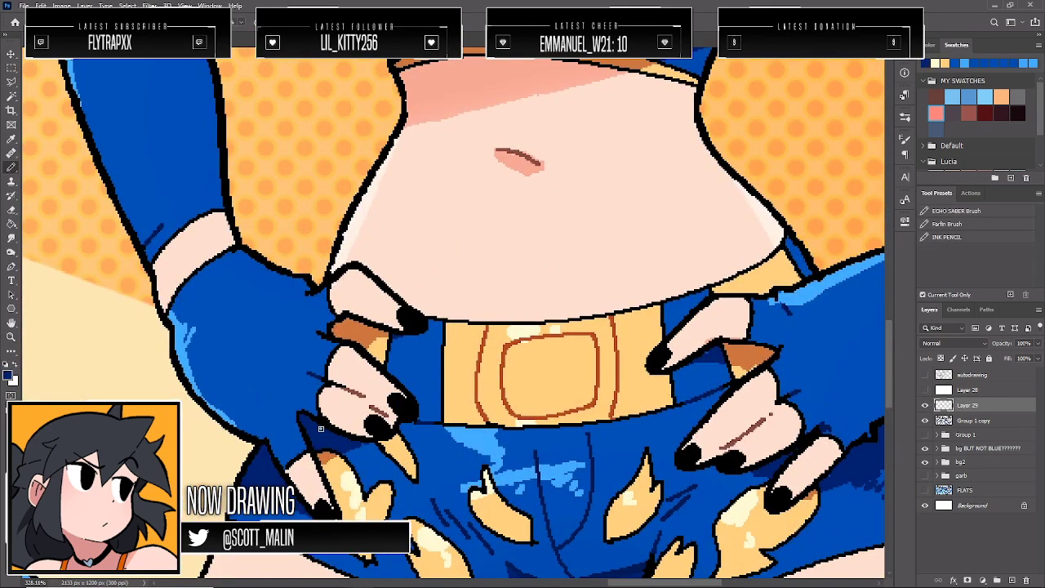
mouse_move(295, 377)
mouse_down()
mouse_move(314, 416)
mouse_move(311, 399)
mouse_up()
alt+click(321, 414)
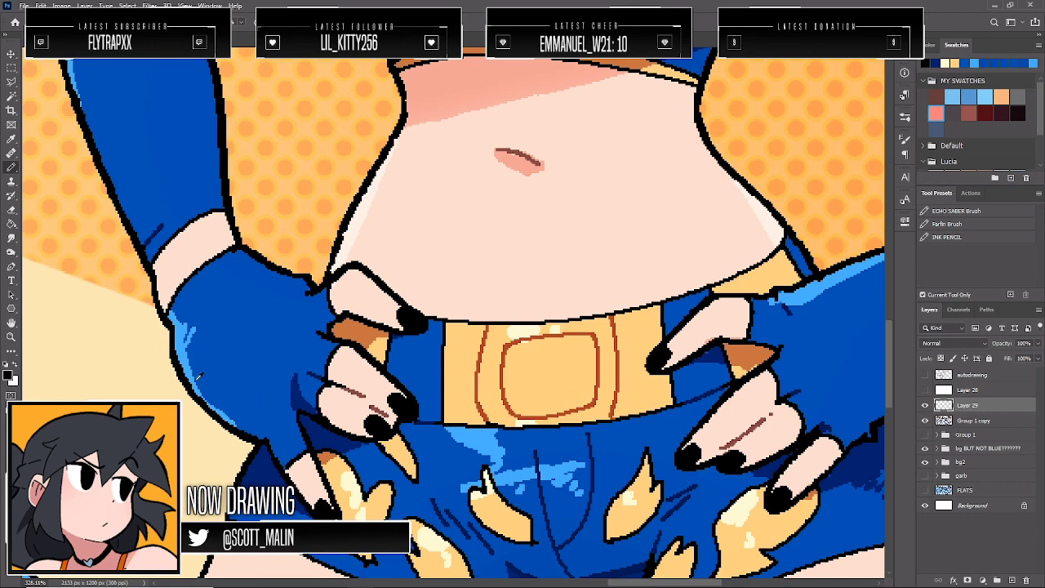
Add light blue highlights around the knuckles of both of the rightmost character's gloves, using blue sampled from the existing highlight
alt+click(184, 337)
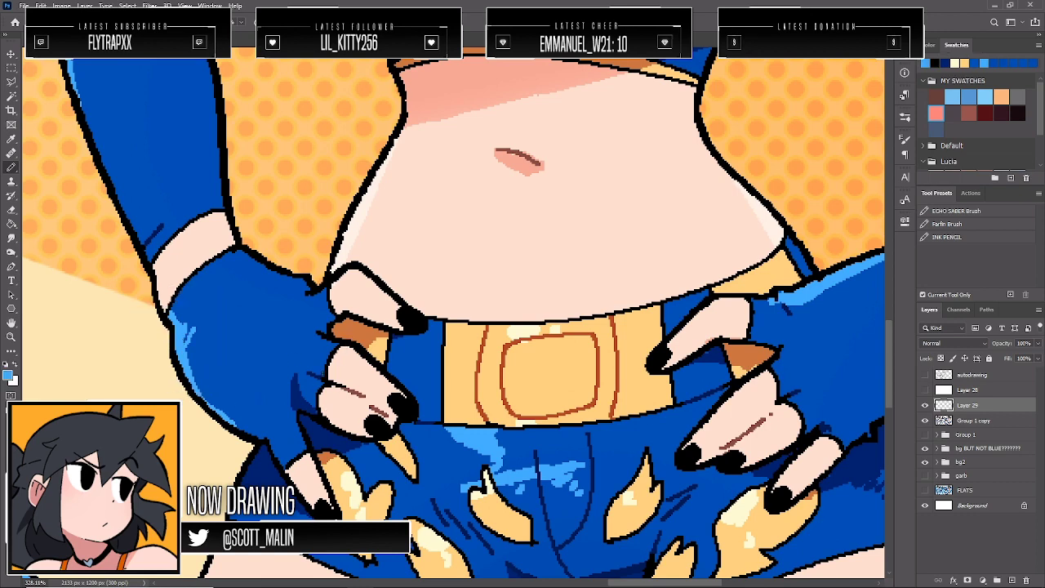
drag(318, 380, 305, 380)
drag(335, 344, 311, 347)
drag(310, 301, 323, 290)
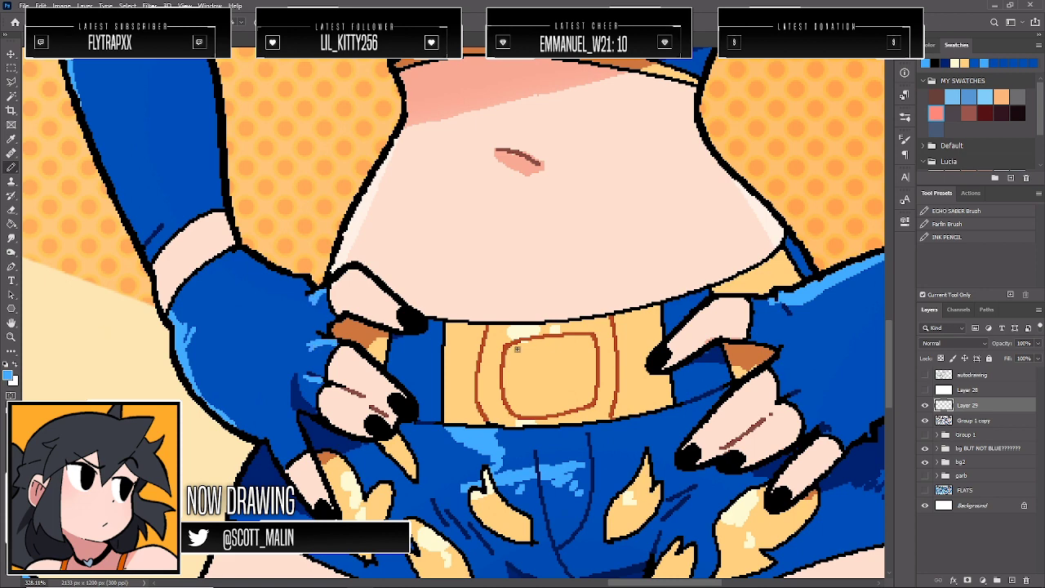
drag(755, 303, 776, 308)
drag(771, 356, 782, 351)
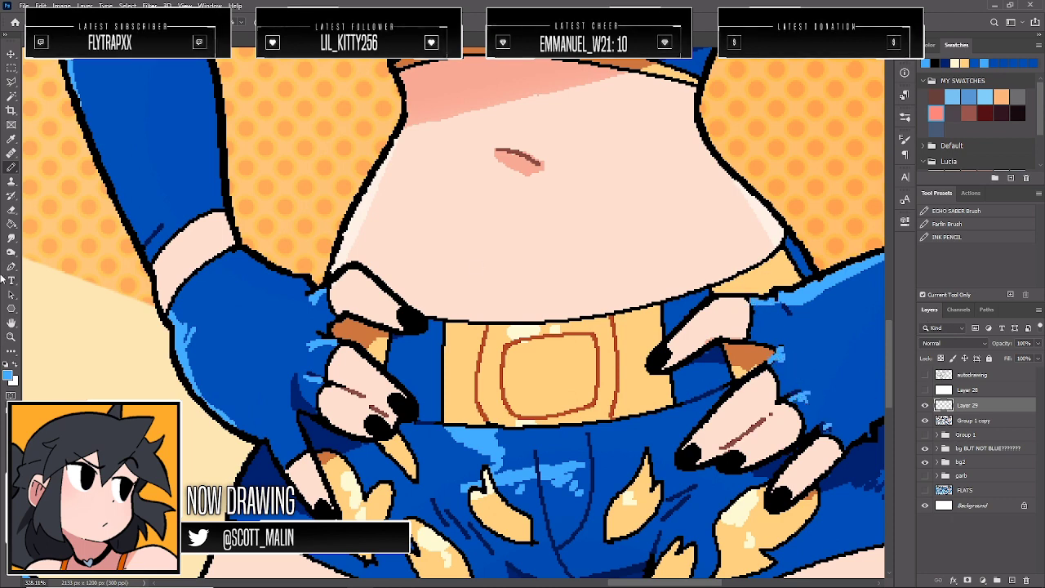
Check the new glove highlights in the full illustration by hiding and showing Layer 29
click(11, 336)
drag(426, 253, 393, 248)
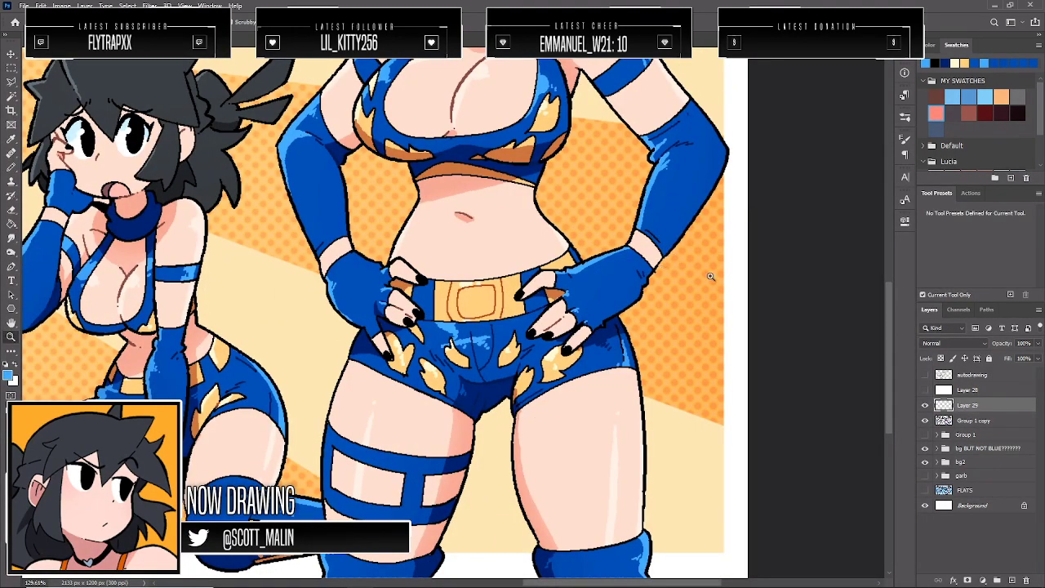
drag(699, 275, 686, 270)
drag(753, 312, 734, 313)
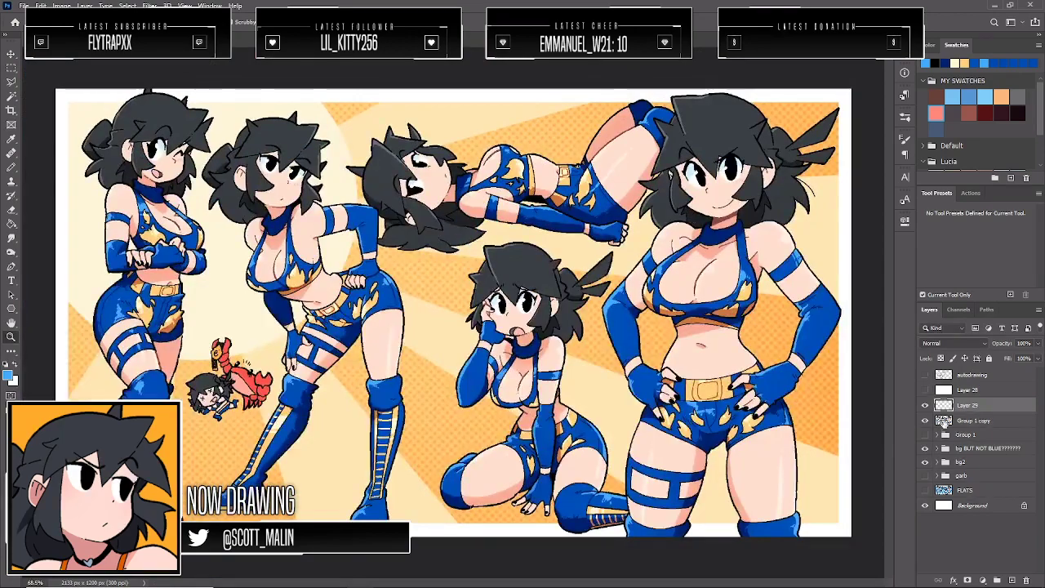
drag(752, 265, 705, 299)
click(925, 405)
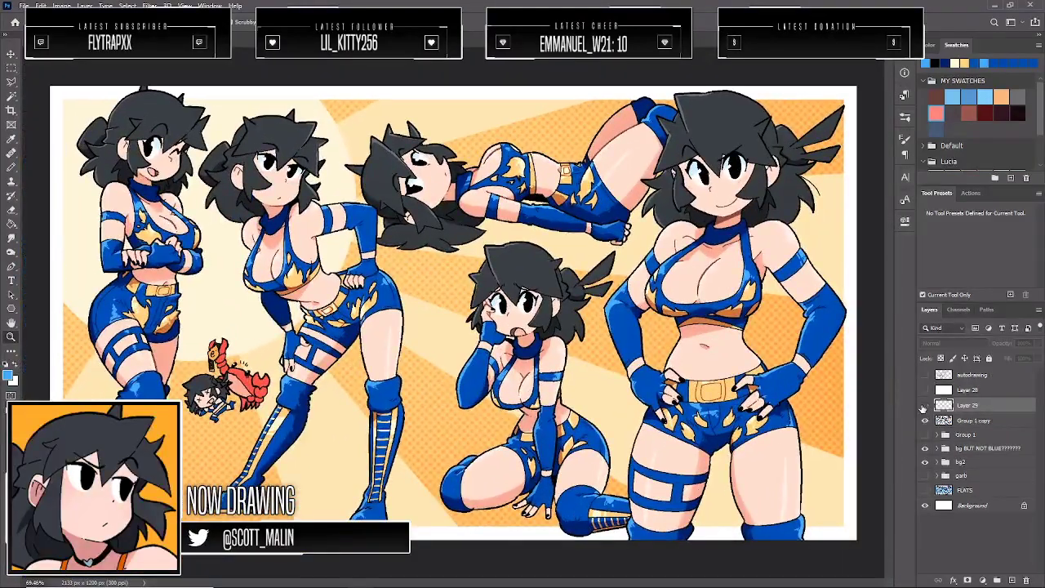
click(924, 407)
click(924, 407)
click(923, 406)
Paint a small grey highlight on the lower locks of the reclining character's hair
mouse_move(409, 199)
mouse_down()
mouse_move(430, 240)
mouse_move(481, 243)
mouse_up()
key(b)
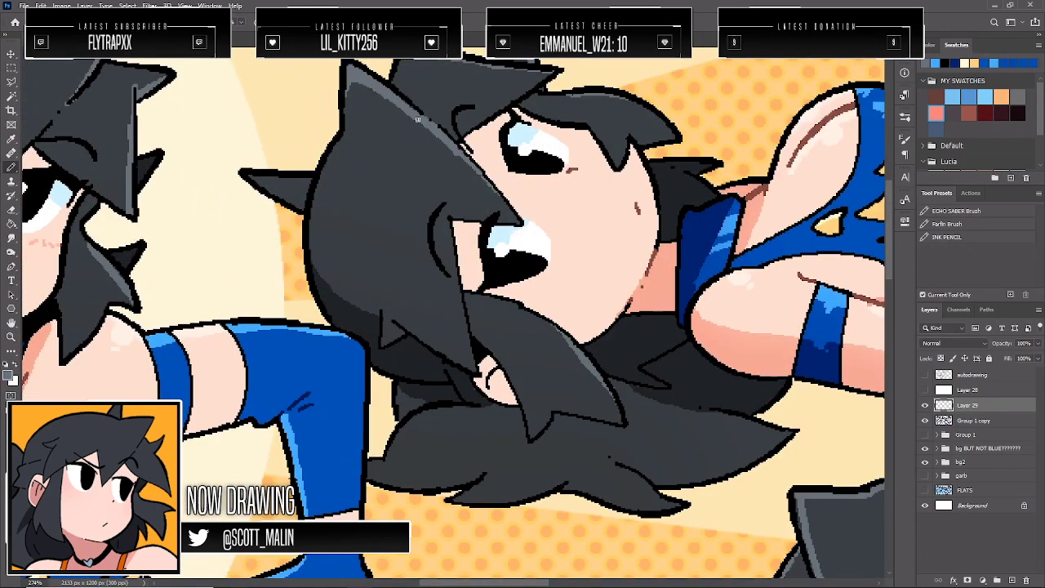
drag(401, 419, 415, 433)
key(z)
Inspect the Layer 29 strokes on their own by temporarily hiding the Group 1 copy layer
drag(455, 319, 382, 327)
click(925, 420)
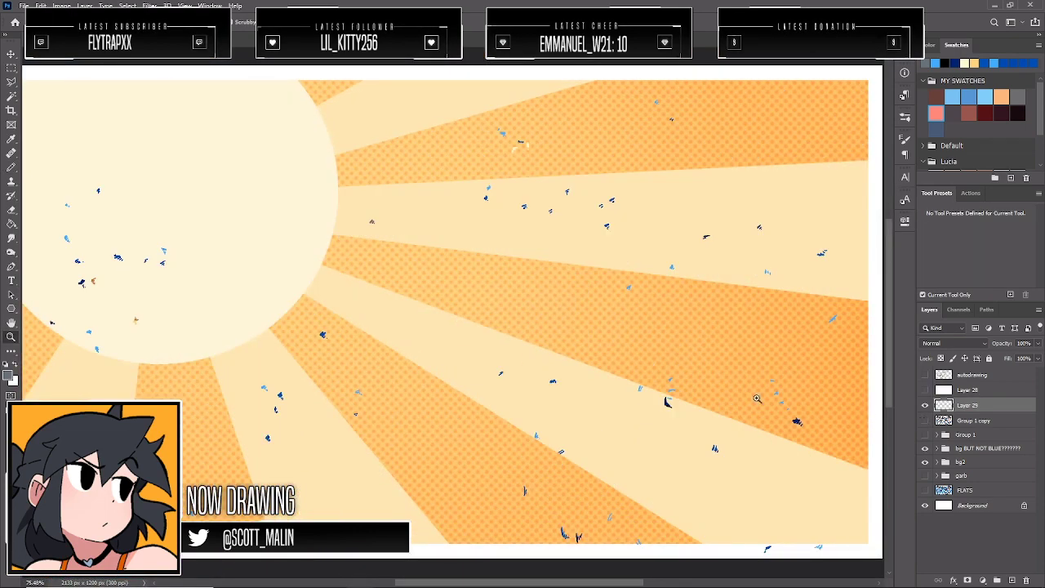
drag(744, 397, 738, 396)
click(925, 420)
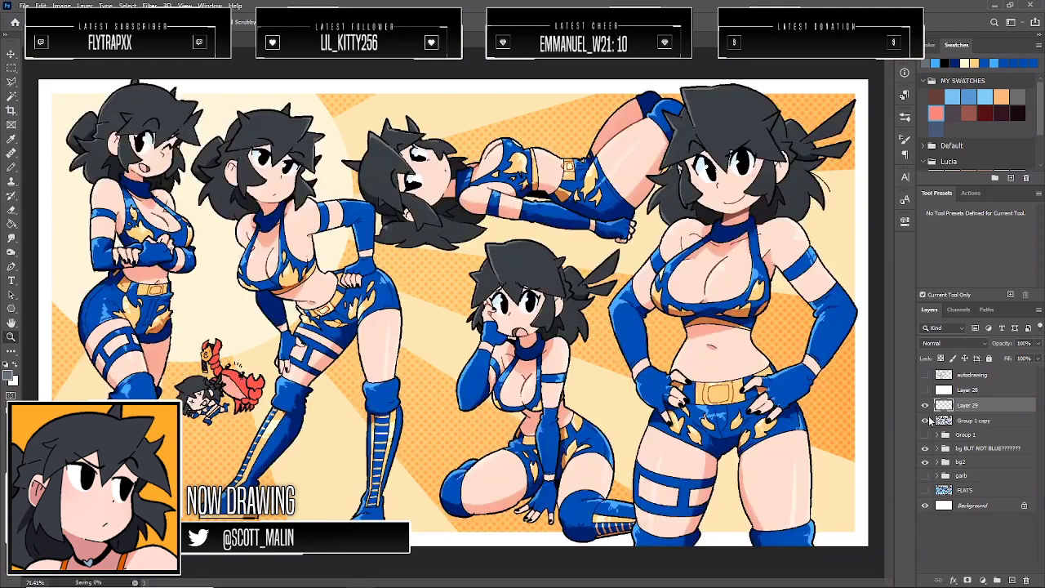
click(924, 405)
Try merging duplicates of Layer 29 and Group 1 copy into one layer, and discard the merged layer
shift+click(980, 421)
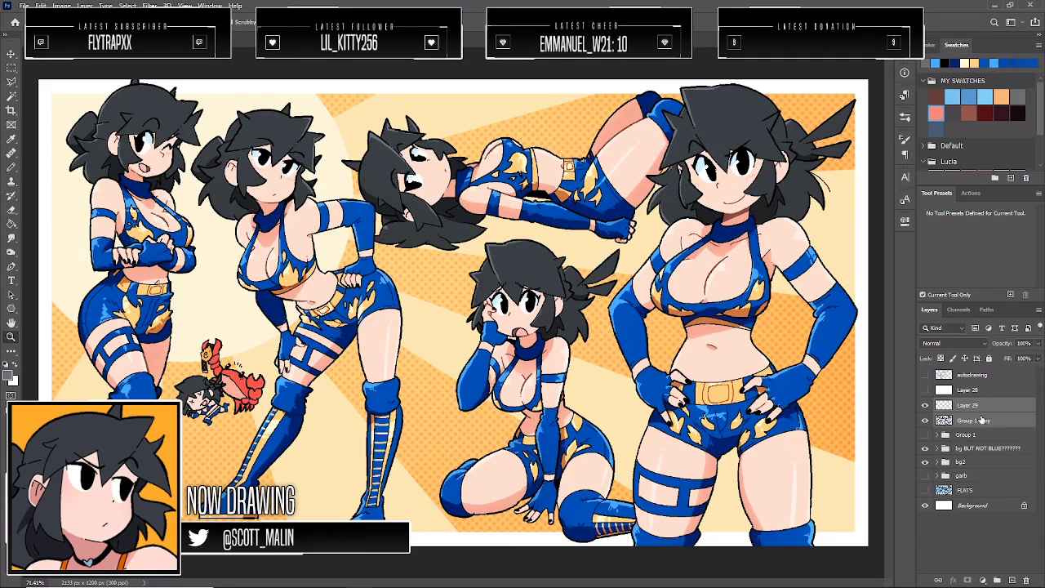
right_click(983, 421)
click(853, 451)
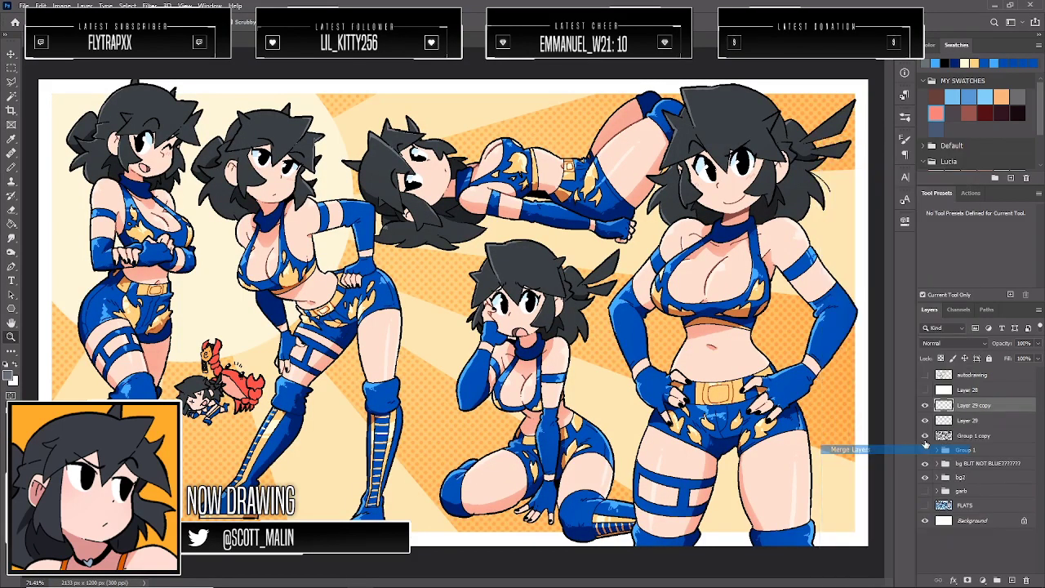
key(Delete)
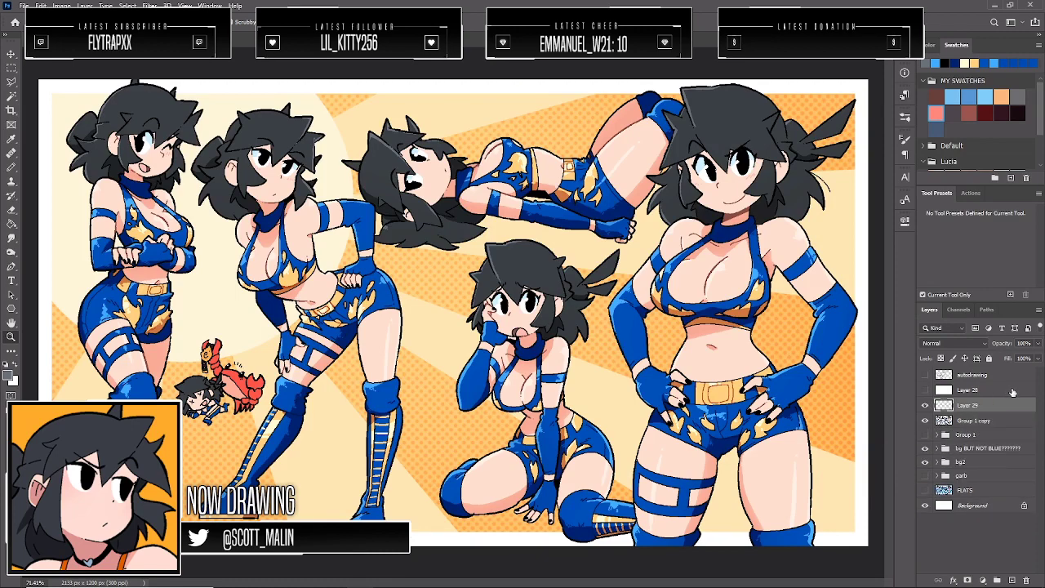
key(ctrl+z)
key(ctrl+shift+z)
mouse_move(924, 389)
mouse_down()
mouse_move(924, 374)
mouse_move(924, 389)
mouse_up()
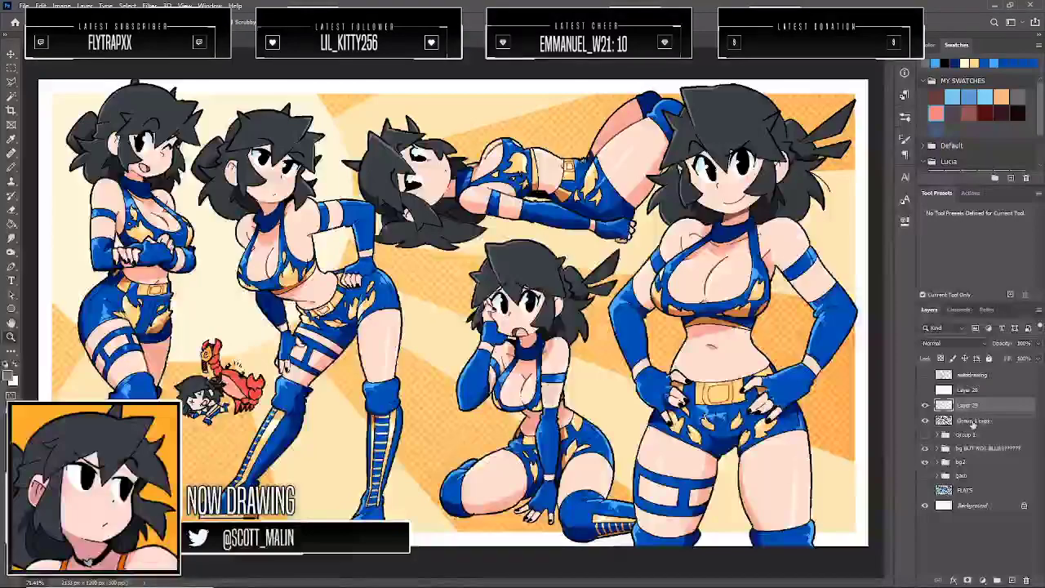
Preview the characters on the blue background, and group the layers from Layer 29 down to bg2 with the orange background restored
shift+click(970, 421)
click(925, 448)
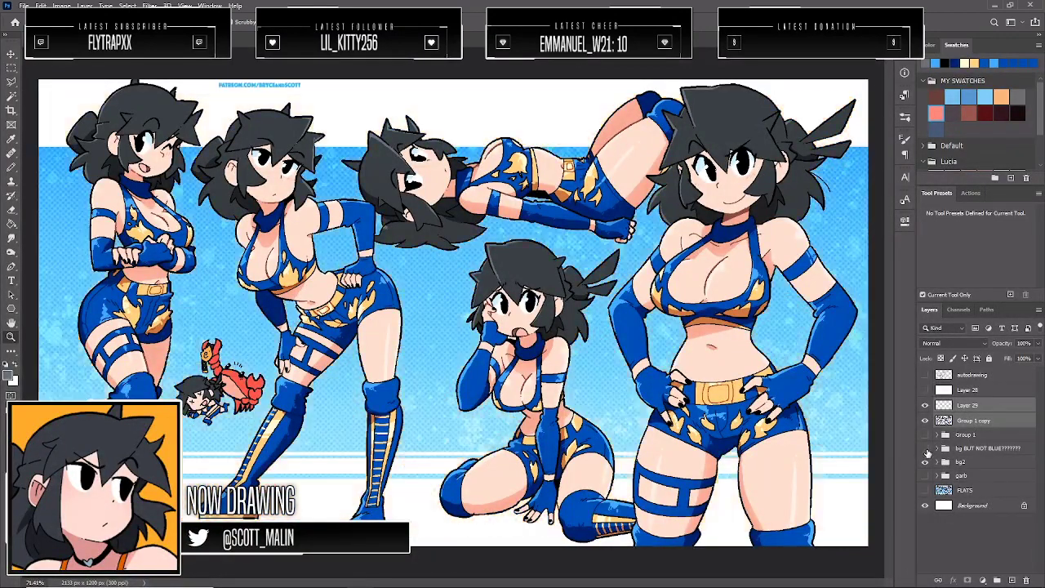
key(ctrl+minus)
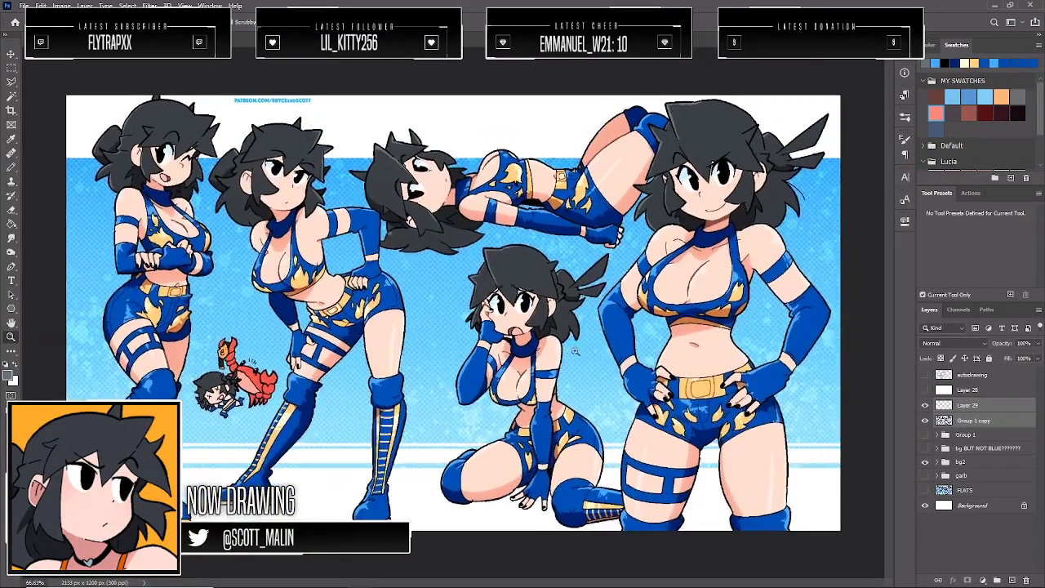
click(925, 448)
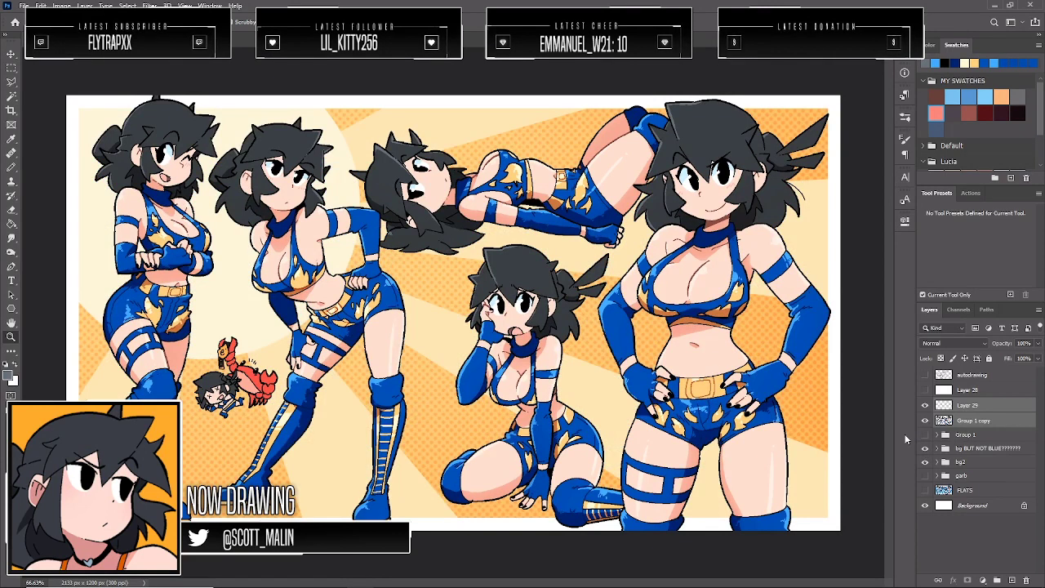
shift+click(960, 462)
drag(969, 447, 997, 579)
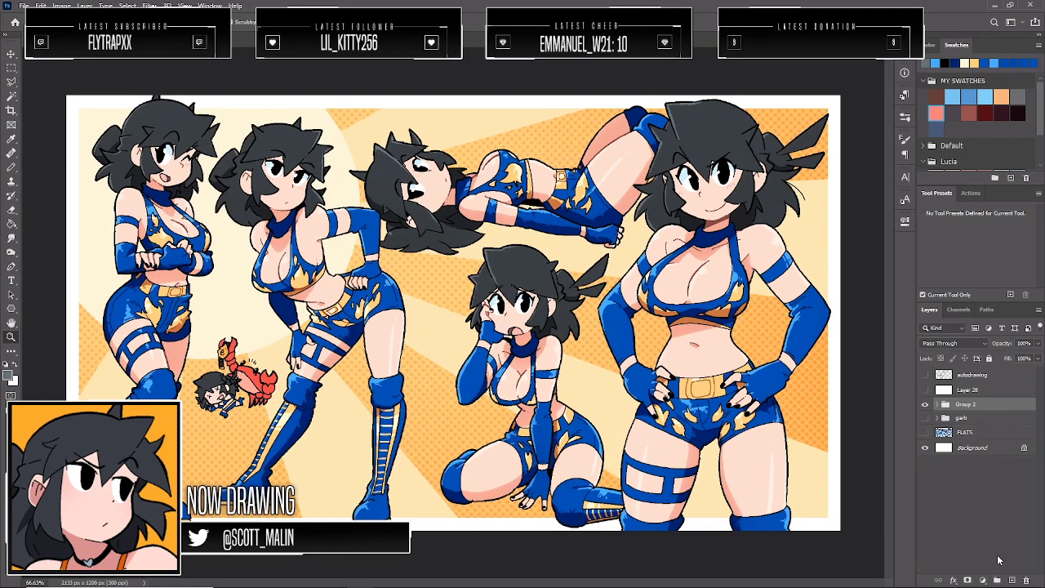
Duplicate Group 2, undo the extra second copy, and merge the remaining copy into a single layer
key(ctrl+j)
key(ctrl+j)
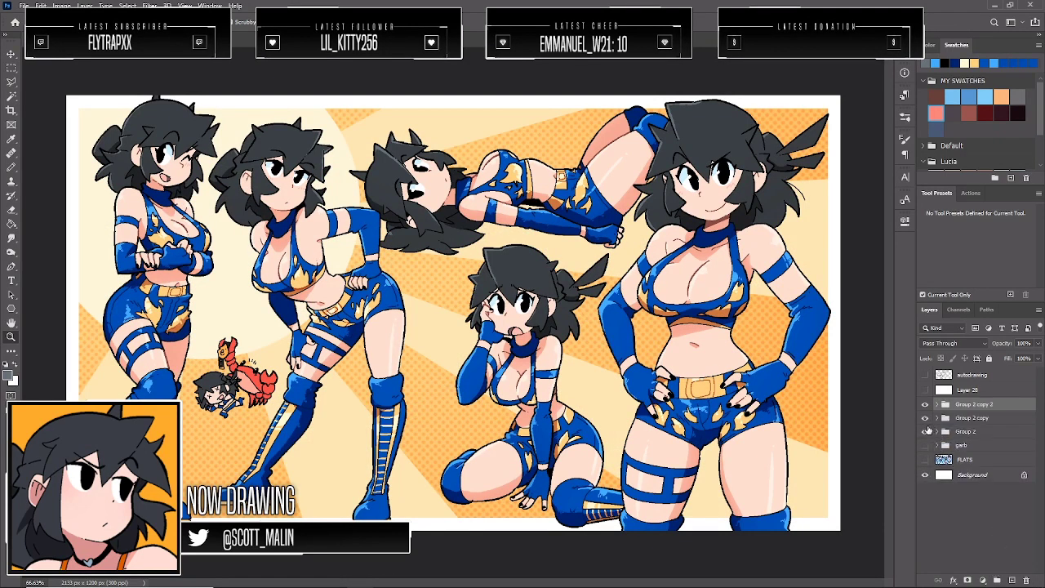
key(ctrl+z)
right_click(968, 409)
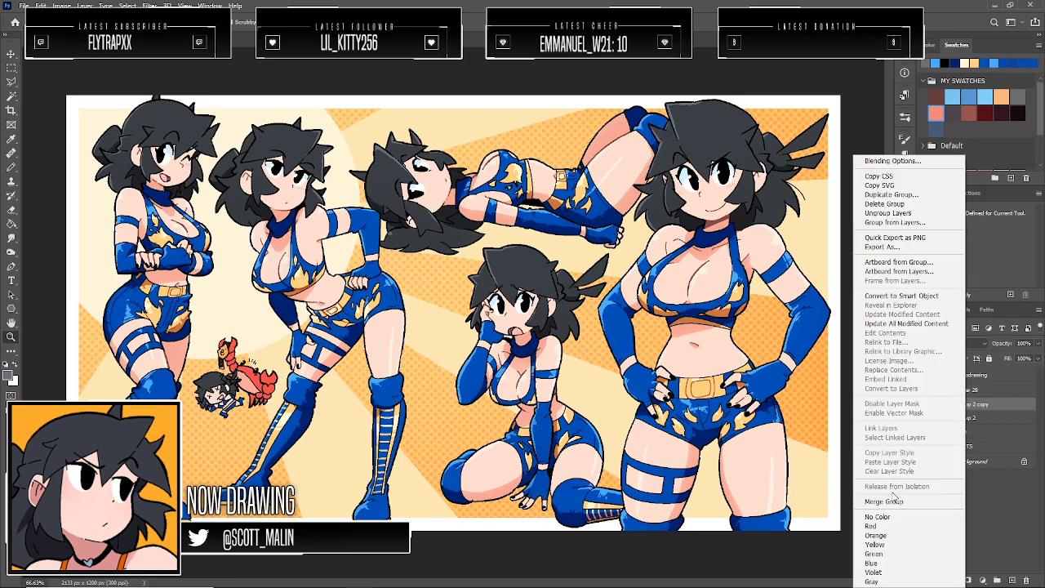
click(898, 501)
Compare the artwork with the merged Group 2 copy hidden and shown, and save the document
drag(742, 415, 685, 415)
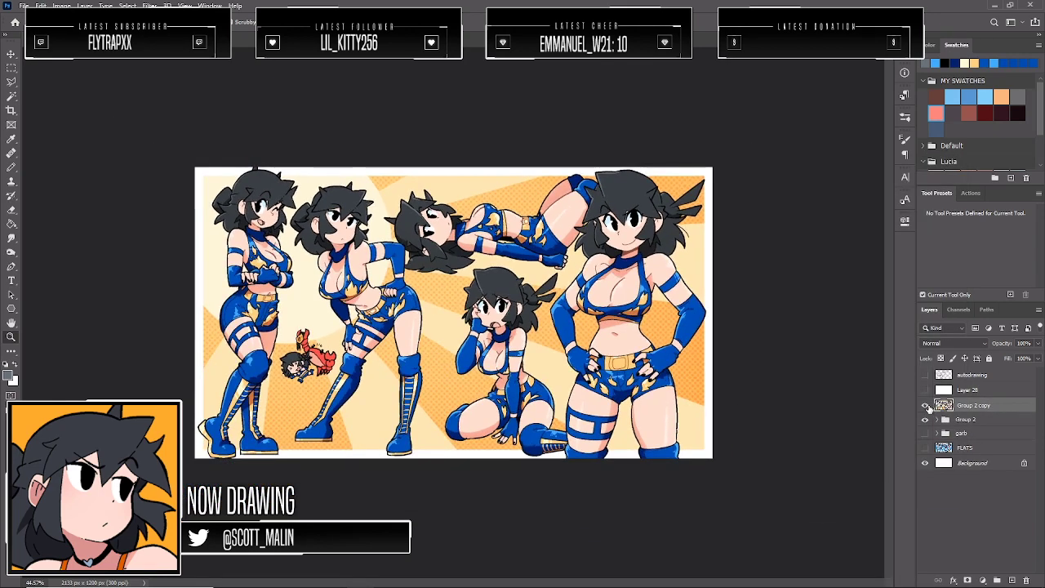
click(925, 405)
click(925, 404)
drag(495, 310, 556, 327)
key(ctrl+s)
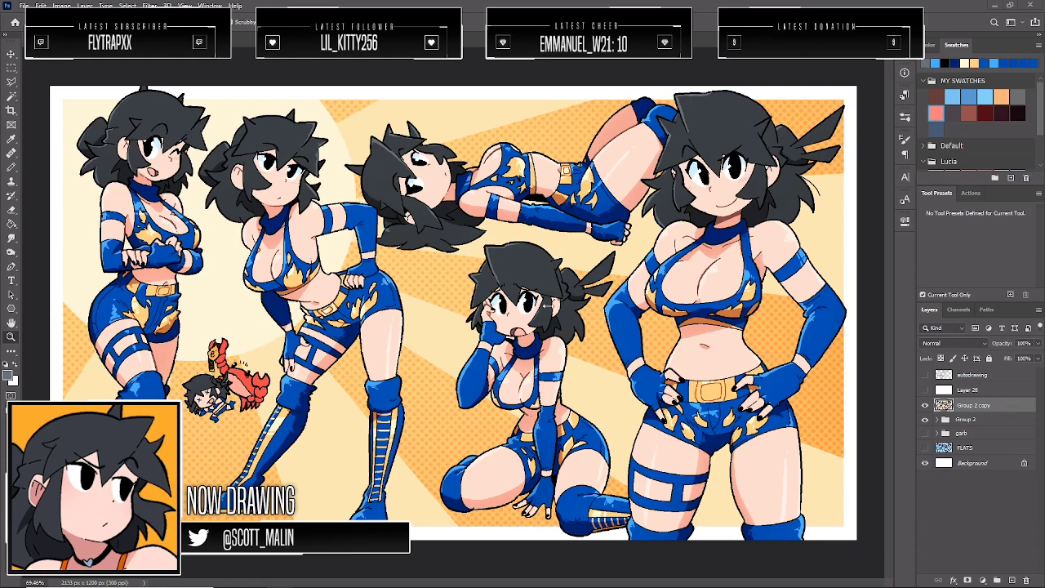
mouse_move(514, 295)
mouse_down()
mouse_move(501, 295)
mouse_move(515, 295)
mouse_up()
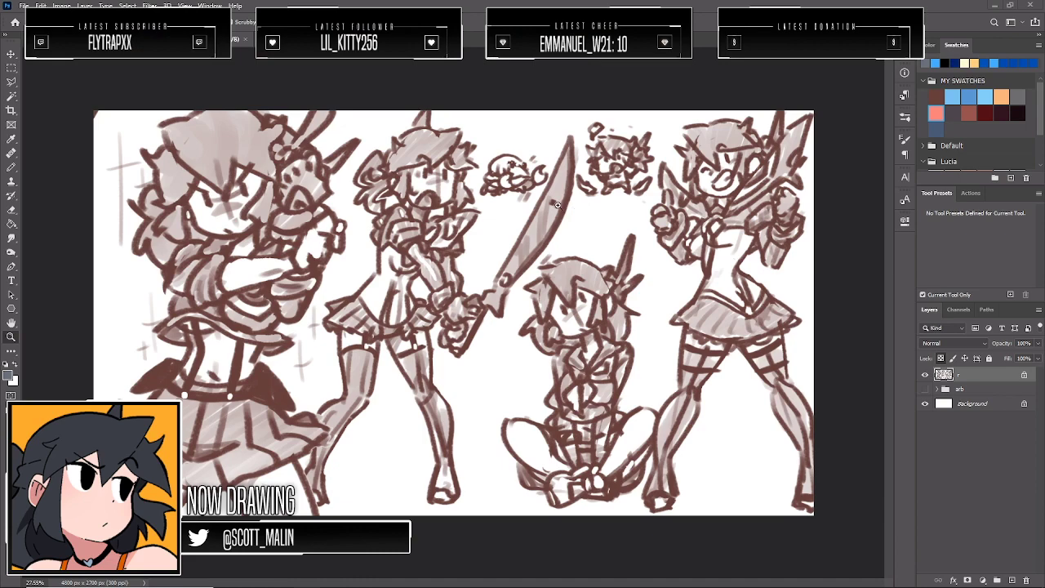
click(563, 235)
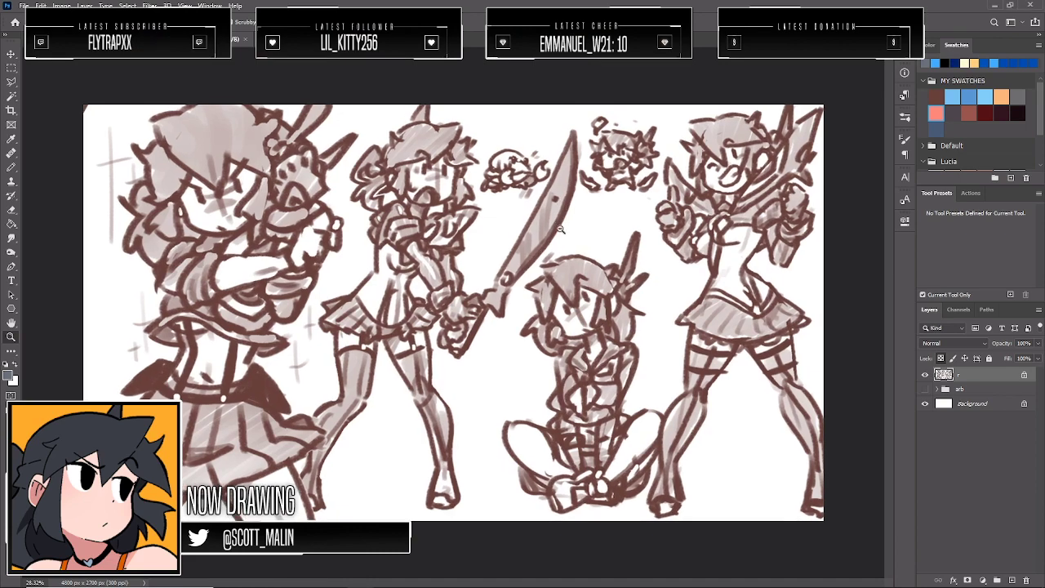
Lower the character sketch layer's opacity to 20%
drag(564, 235, 561, 236)
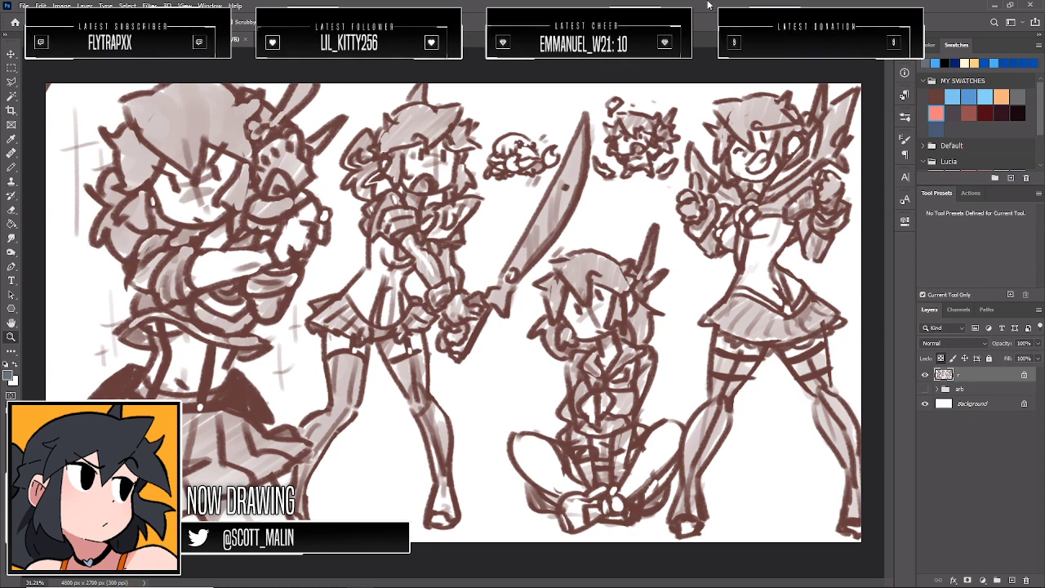
click(1039, 343)
click(995, 356)
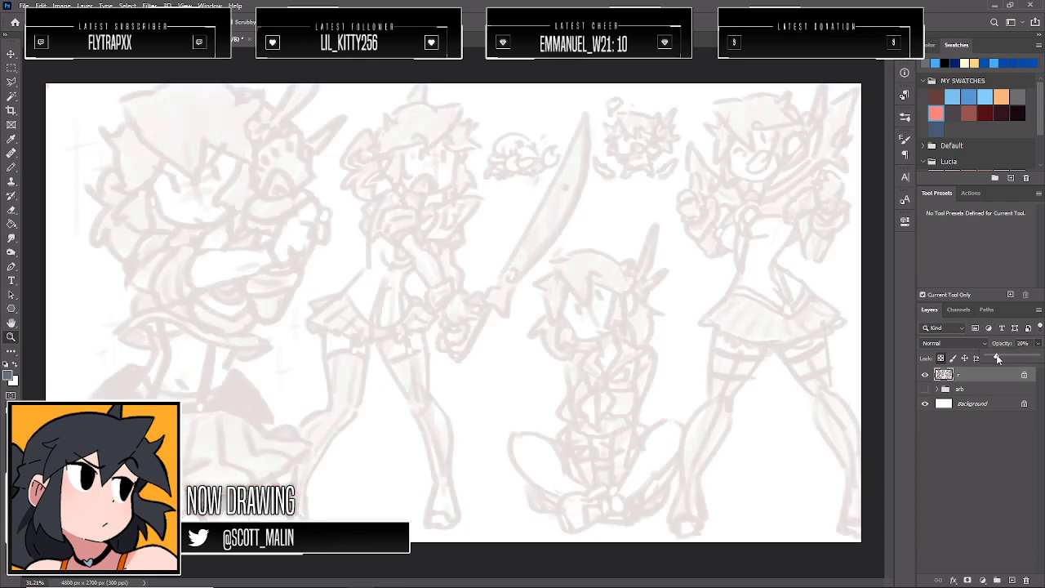
drag(997, 354, 995, 355)
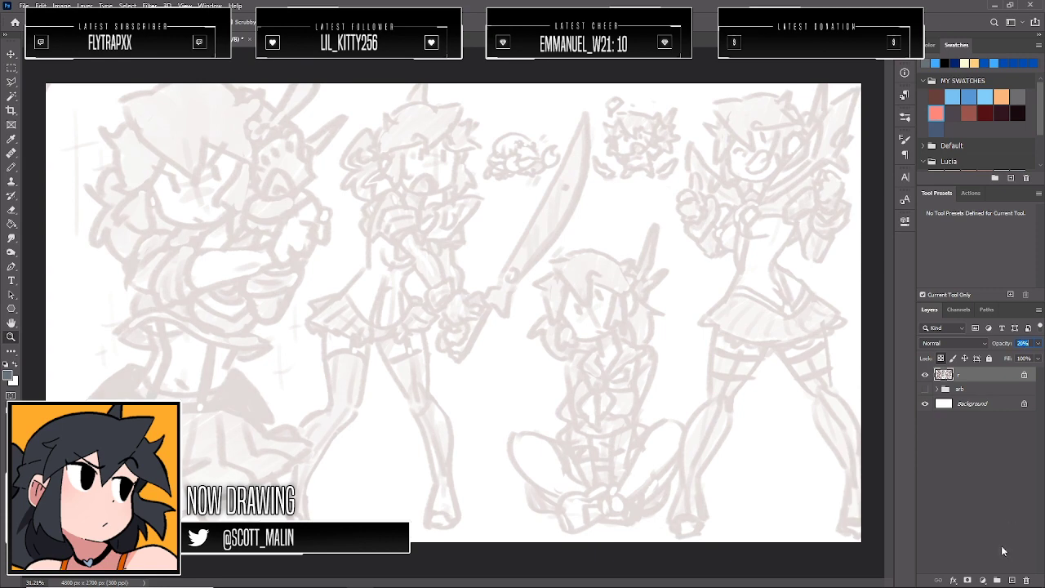
Add a new layer named LA above the sketch and reset the drawing colors to black and white
click(1011, 581)
double_click(965, 373)
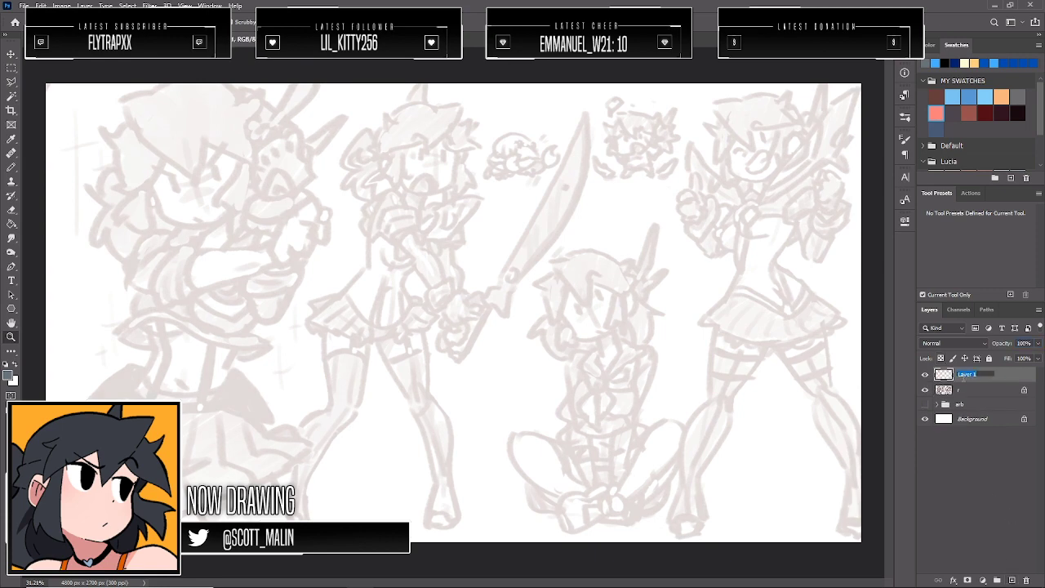
text(Li)
key(Return)
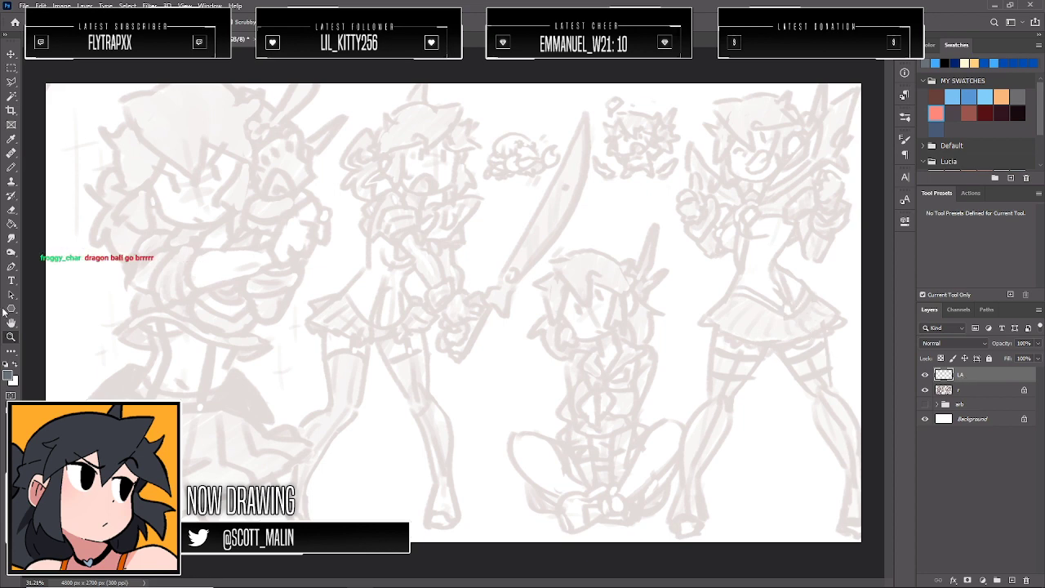
drag(347, 252, 332, 255)
key(d)
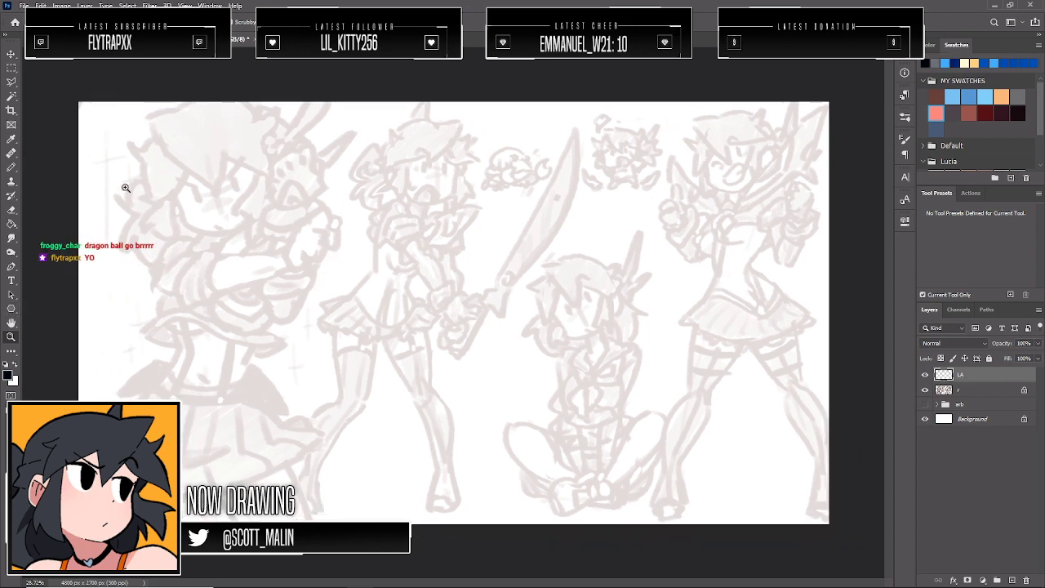
Resize the image to a height of 1200 pixels with proportions kept
drag(126, 190, 132, 194)
click(61, 6)
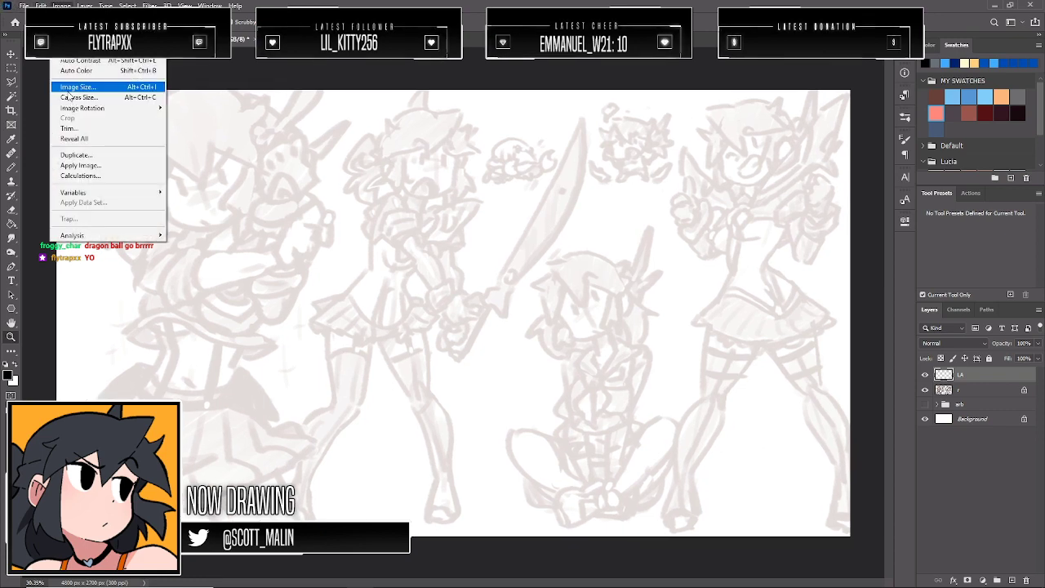
click(77, 90)
double_click(599, 205)
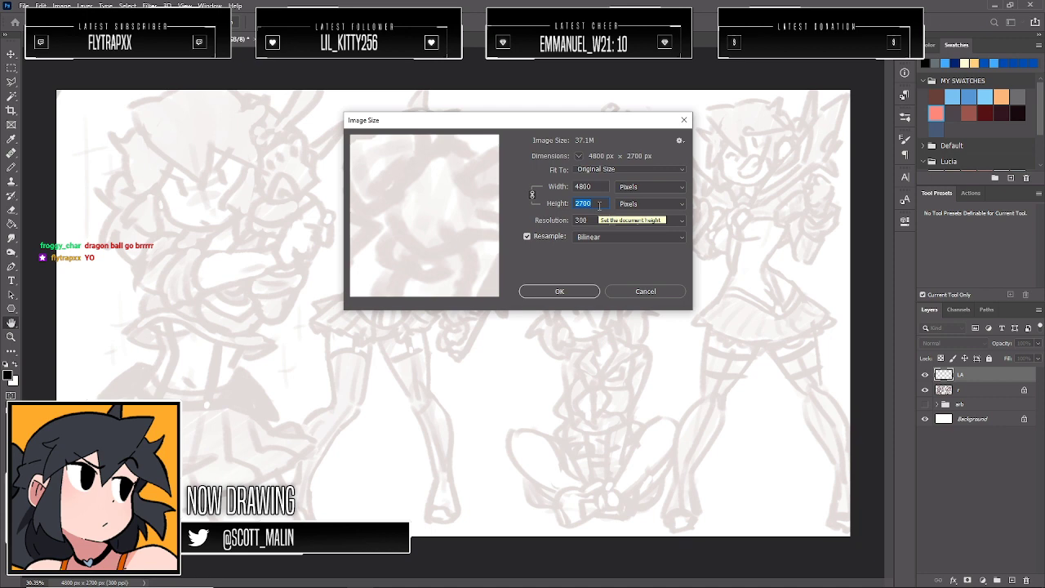
text(1200)
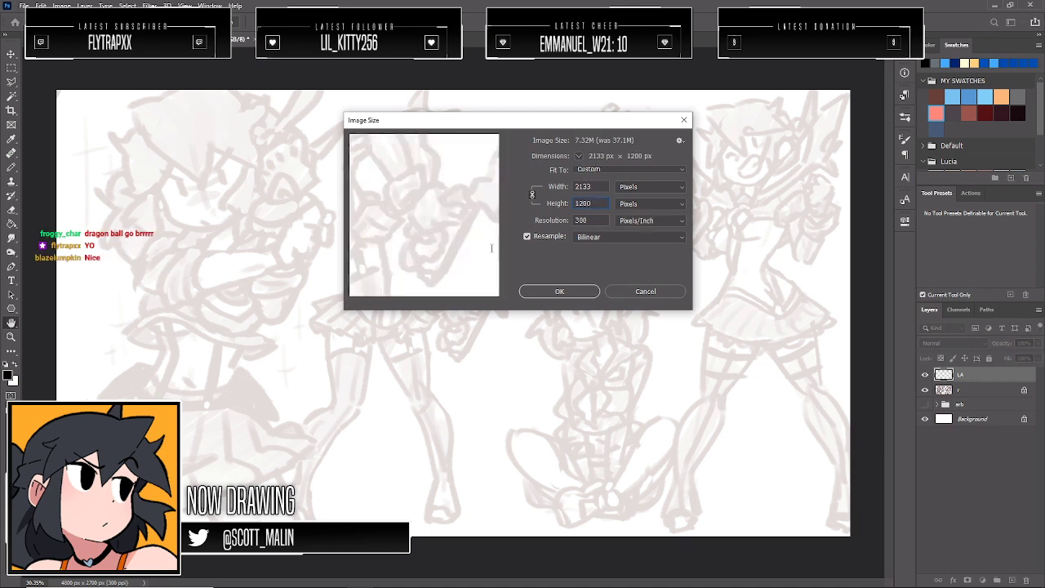
key(Return)
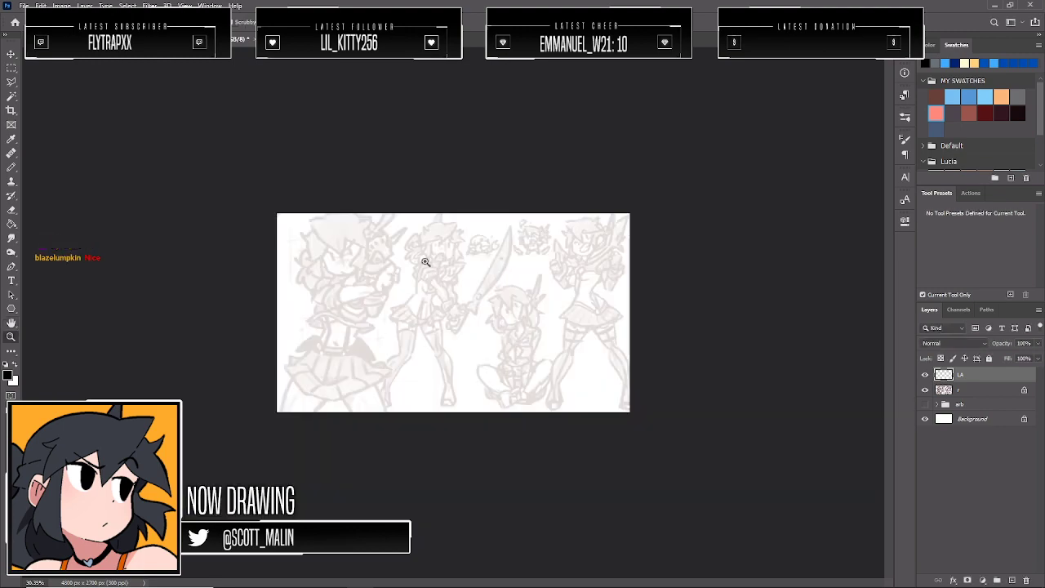
Ink the curved upper lid lines of both eyes on the leftmost character's face
drag(307, 254, 377, 320)
scroll(482, 254, up, 2)
drag(481, 253, 387, 258)
drag(162, 196, 392, 245)
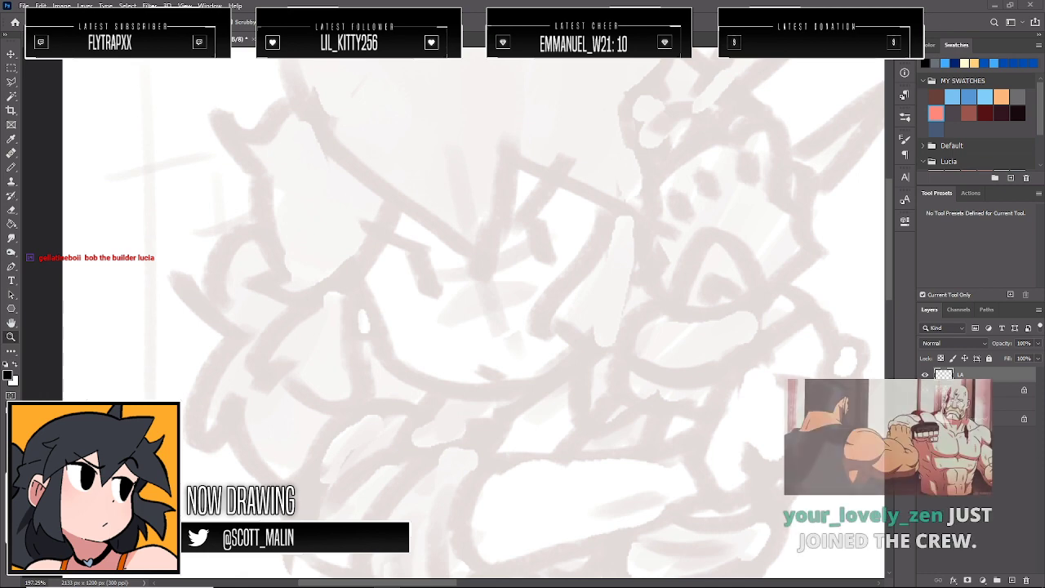
scroll(518, 277, up, 1)
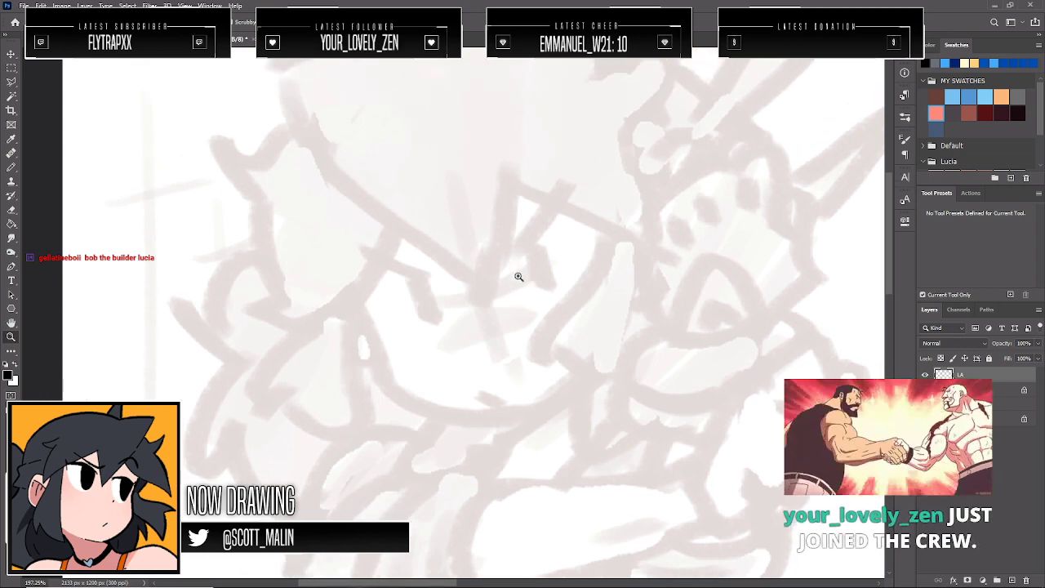
key(b)
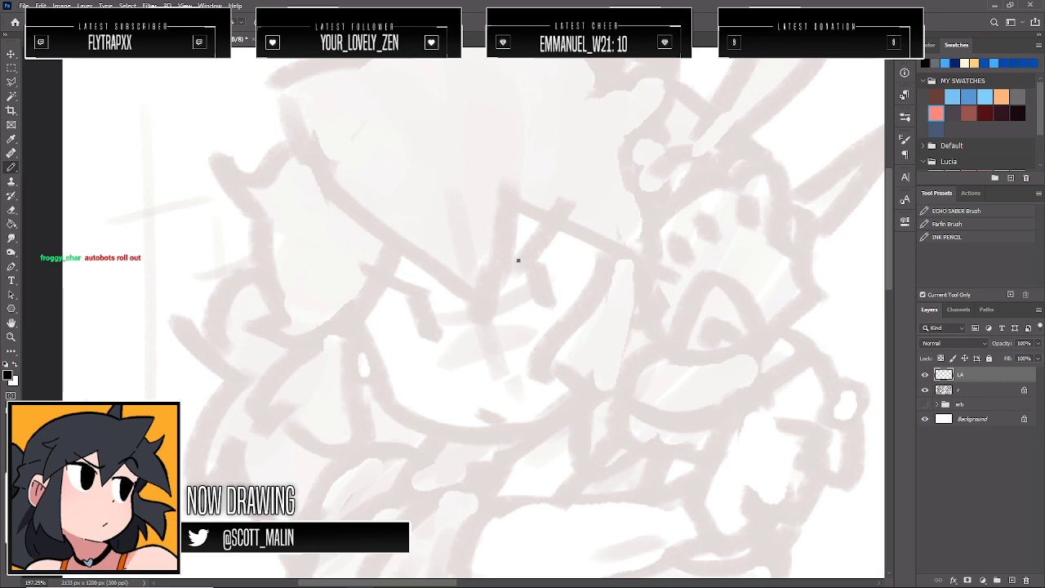
mouse_move(516, 301)
mouse_down()
mouse_move(534, 243)
mouse_move(587, 229)
mouse_move(596, 258)
mouse_up()
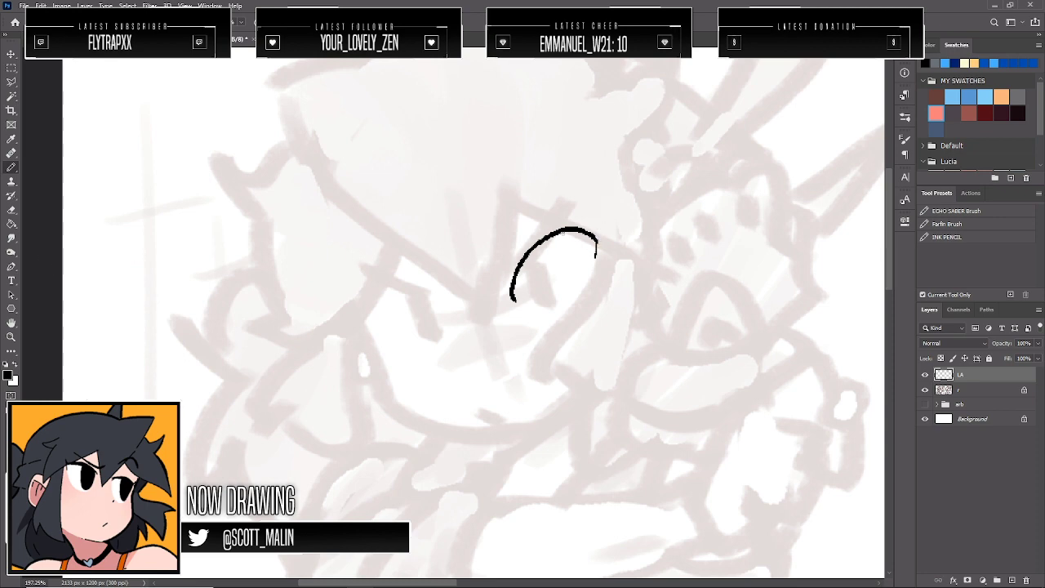
mouse_move(464, 315)
mouse_down()
mouse_move(424, 299)
mouse_move(390, 313)
mouse_up()
key(ctrl+z)
mouse_move(465, 319)
mouse_down()
mouse_move(441, 306)
mouse_move(379, 309)
mouse_move(378, 325)
mouse_up()
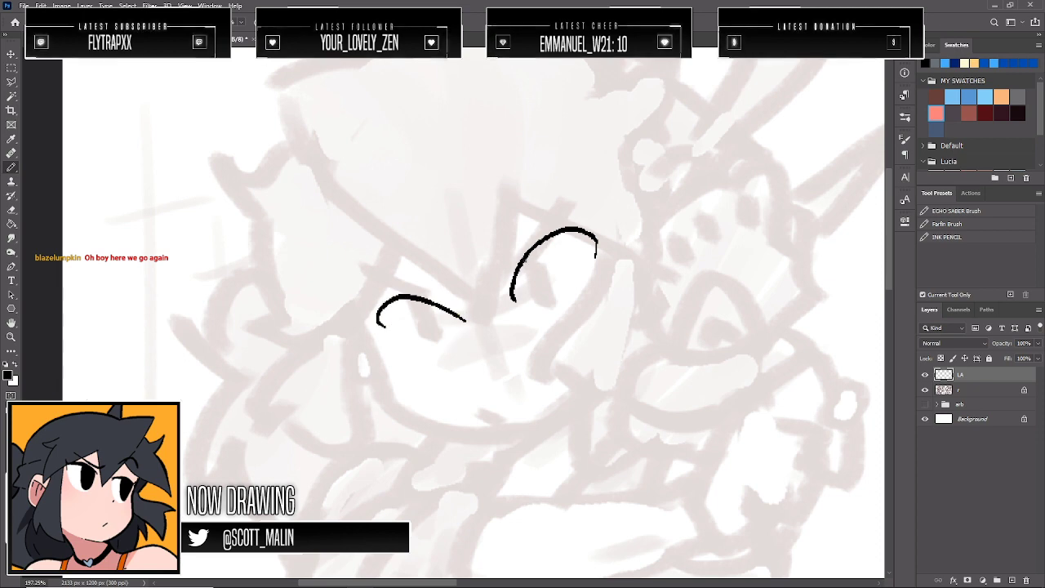
Outline the irises under both upper lids and fill them with solid black
mouse_move(525, 279)
mouse_down()
mouse_move(558, 309)
mouse_move(566, 275)
mouse_move(549, 240)
mouse_move(551, 310)
mouse_move(575, 287)
mouse_move(566, 232)
mouse_move(532, 223)
mouse_up()
key(ctrl+z)
key(ctrl+z)
mouse_move(523, 259)
mouse_down()
mouse_move(544, 308)
mouse_move(565, 301)
mouse_move(568, 228)
mouse_up()
mouse_move(406, 297)
mouse_down()
mouse_move(415, 321)
mouse_move(443, 336)
mouse_move(462, 307)
mouse_up()
key(g)
click(489, 305)
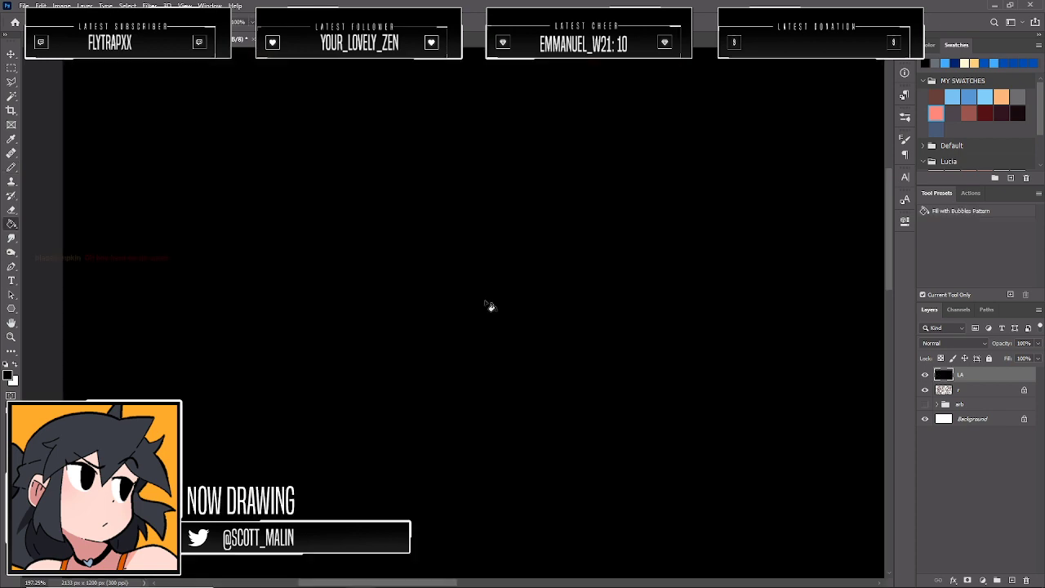
key(ctrl+z)
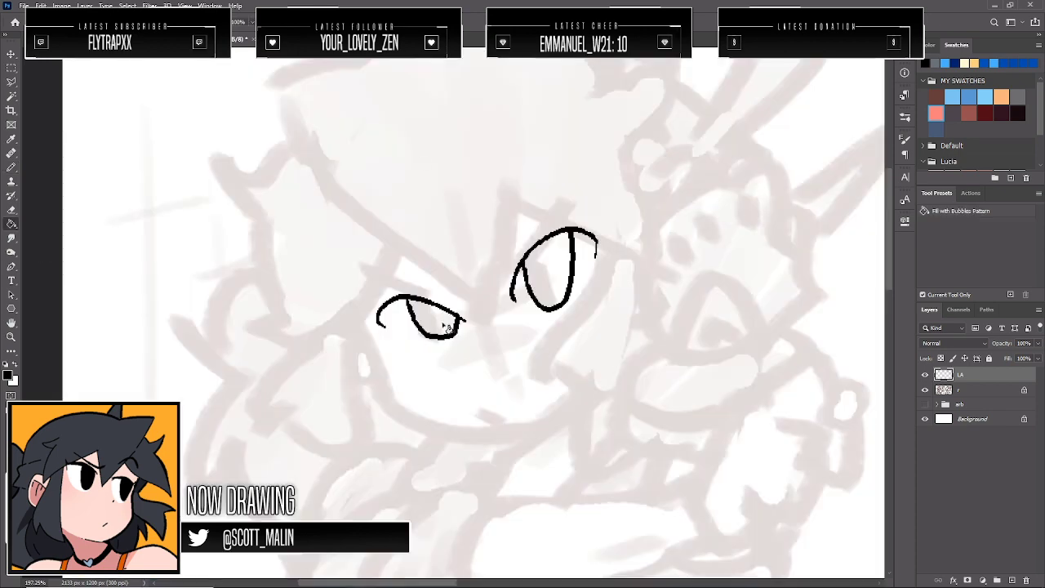
click(448, 329)
click(514, 299)
Thicken the upper lash lines of both eyes and add pointed lashes at their outer corners
key(b)
mouse_move(512, 296)
mouse_down()
mouse_move(515, 258)
mouse_move(580, 226)
mouse_move(593, 234)
mouse_up()
drag(518, 268, 546, 234)
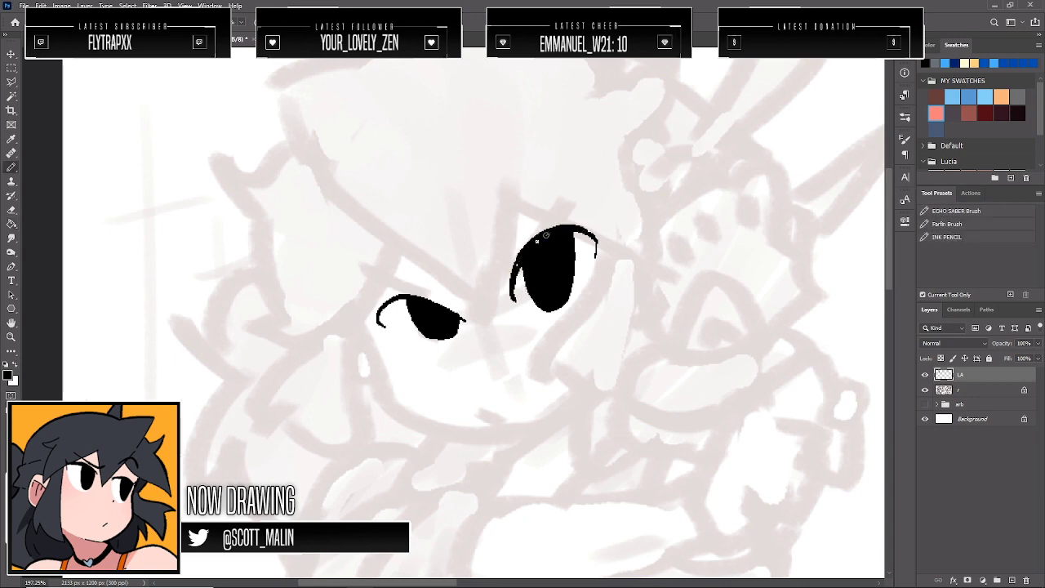
mouse_move(463, 320)
mouse_down()
mouse_move(431, 299)
mouse_move(385, 296)
mouse_move(377, 314)
mouse_move(435, 304)
mouse_move(364, 311)
mouse_move(377, 315)
mouse_up()
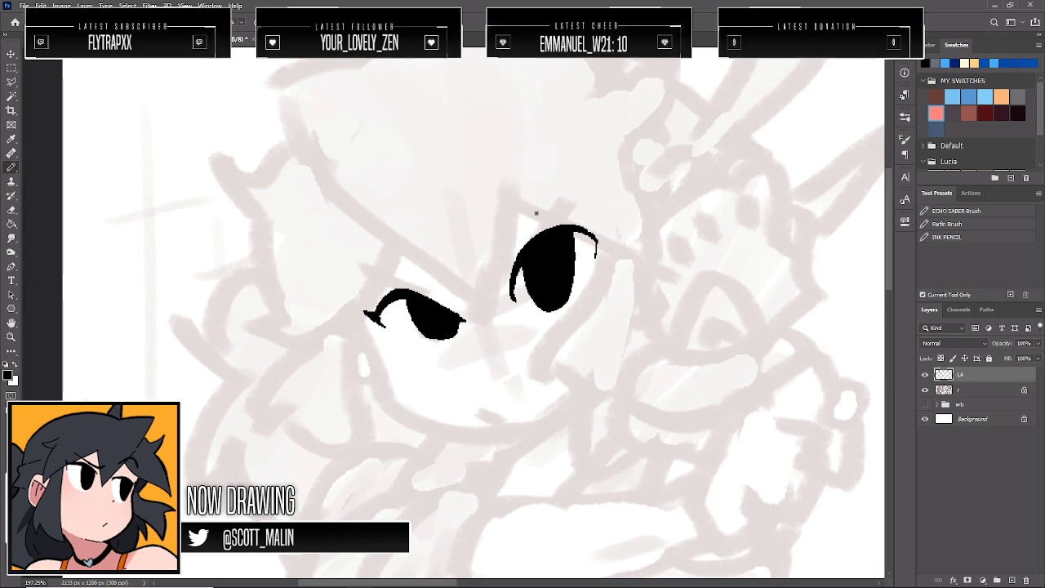
drag(597, 242, 597, 233)
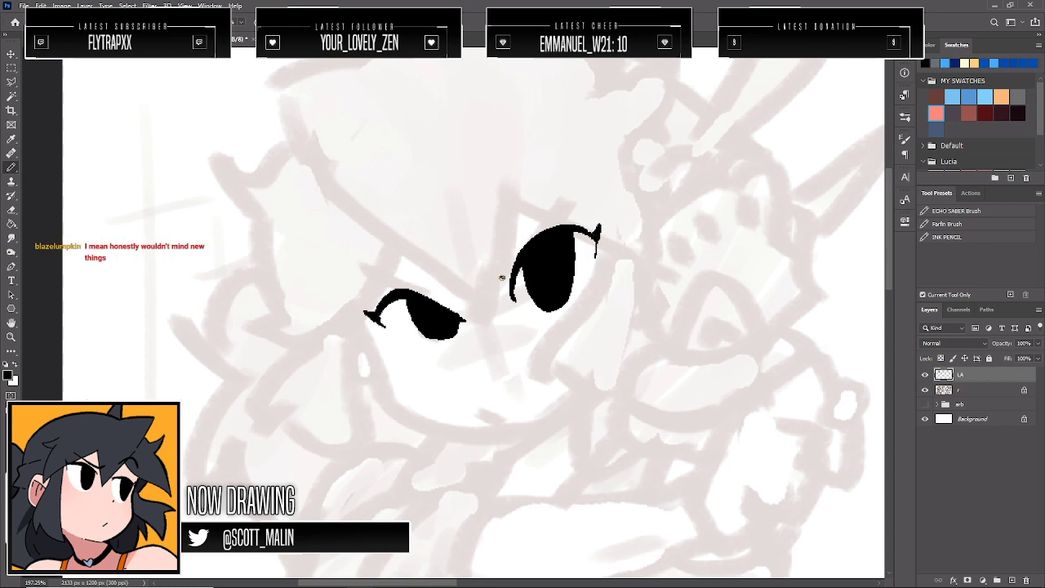
Draw slanted, angry brow lines above both eyes and add a pointed stroke at the larger eye's inner corner
drag(501, 277, 511, 270)
drag(558, 194, 532, 237)
drag(438, 297, 367, 269)
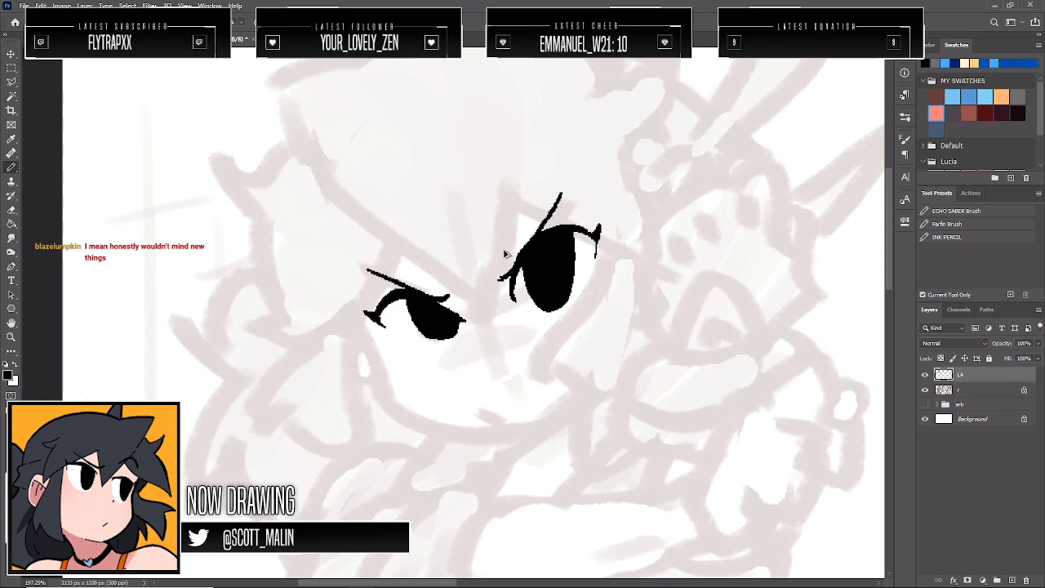
key(ctrl+z)
mouse_move(494, 282)
mouse_down()
mouse_move(511, 272)
mouse_move(428, 296)
mouse_up()
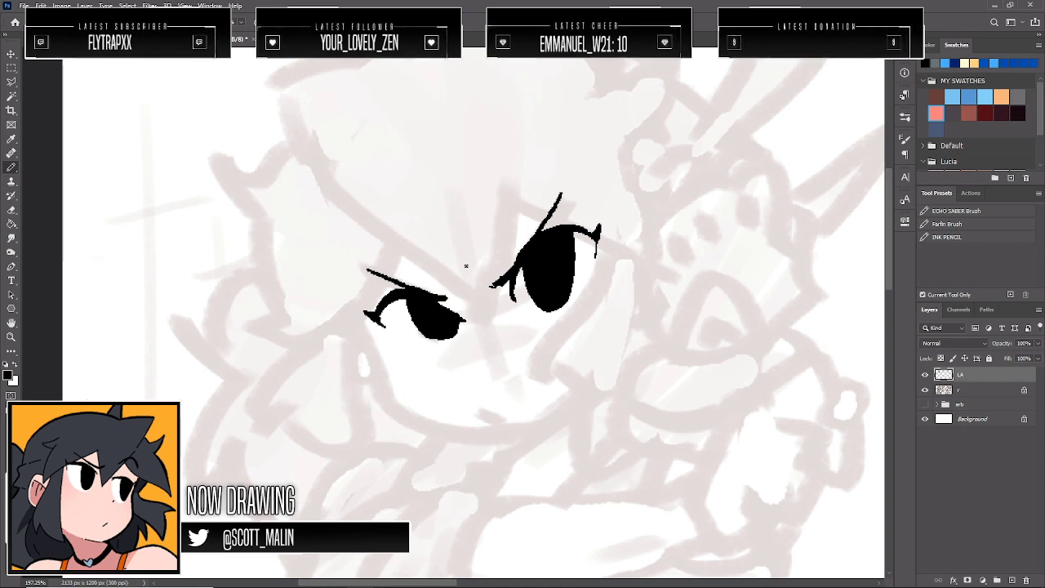
Check the inked eyes flipped horizontally, restore their orientation, and nudge them slightly up and to the left
key(ctrl+shift+h)
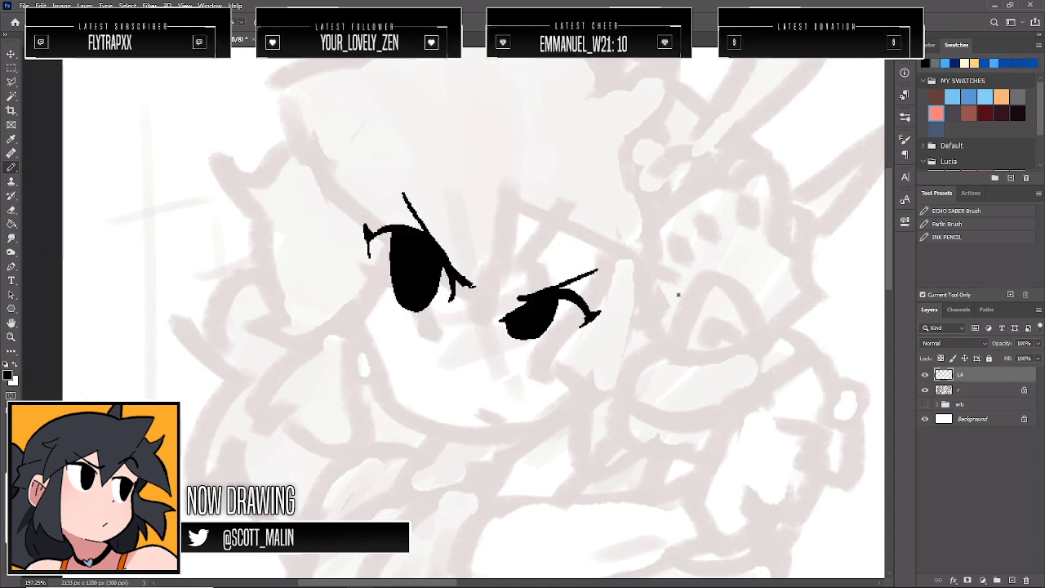
key(ctrl+shift+h)
key(ctrl+t)
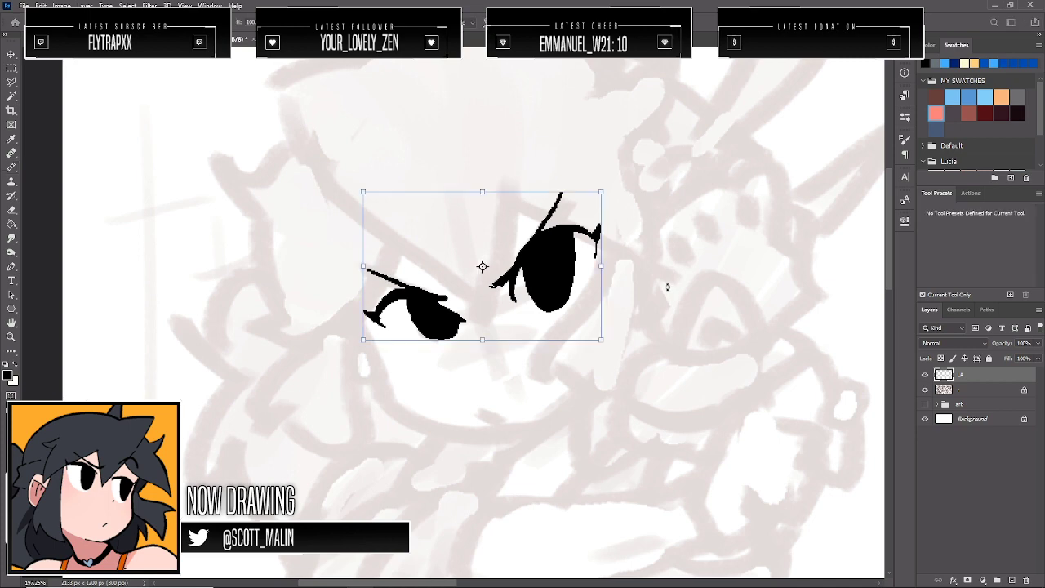
key(Escape)
key(Up)
key(Up)
key(Up)
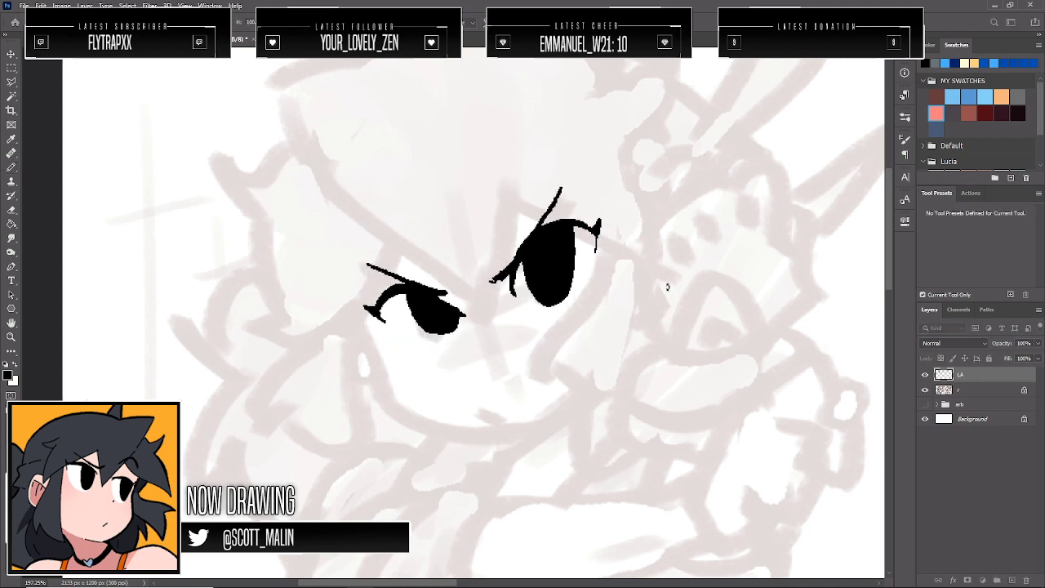
key(Left)
key(Left)
key(Left)
Ink a small curved nose line and a short slanted mouth line on the leftmost character's face
key(b)
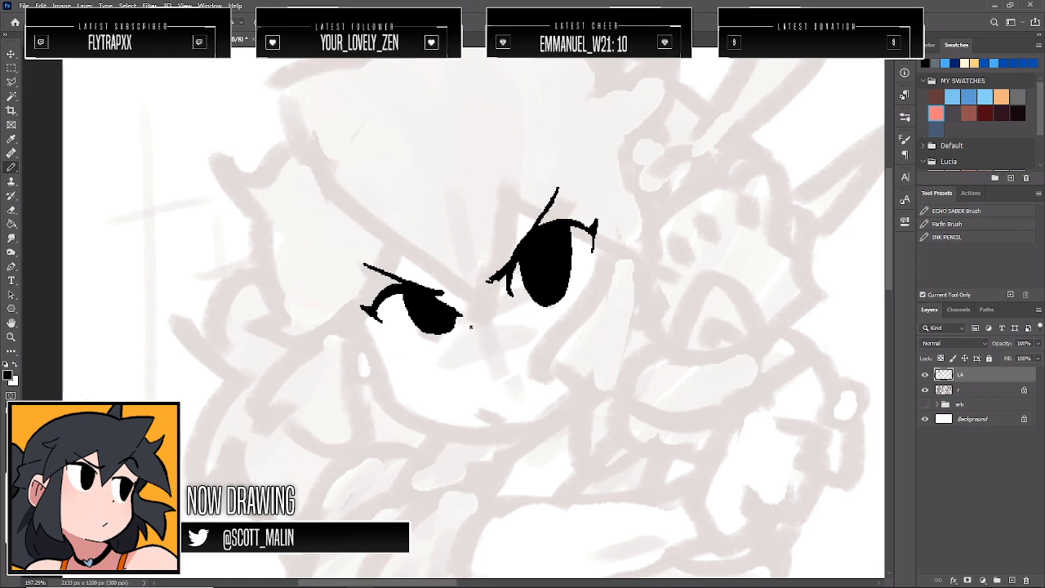
drag(469, 325, 470, 352)
drag(478, 412, 503, 420)
key(ctrl+z)
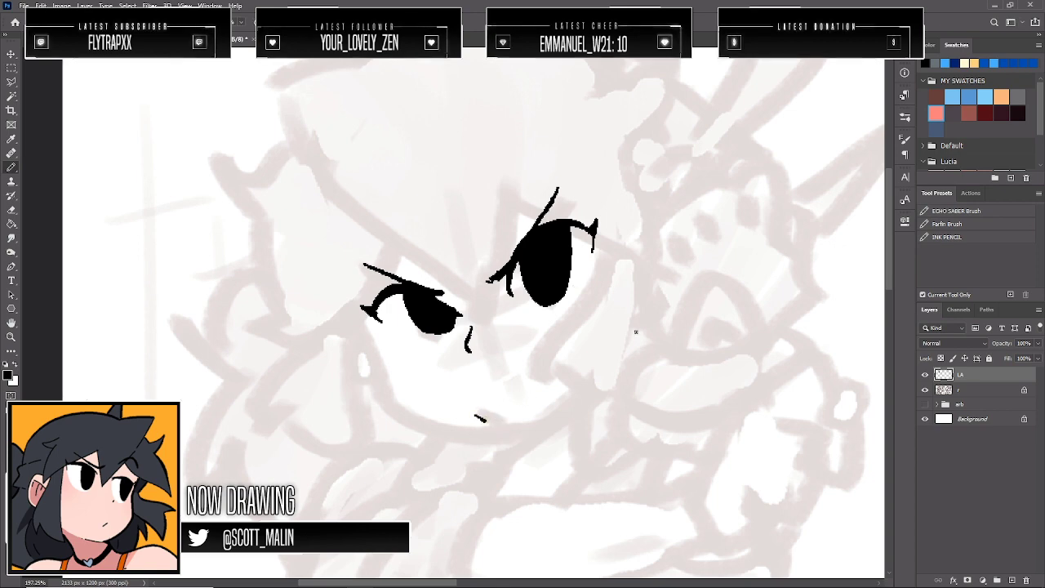
drag(472, 412, 490, 424)
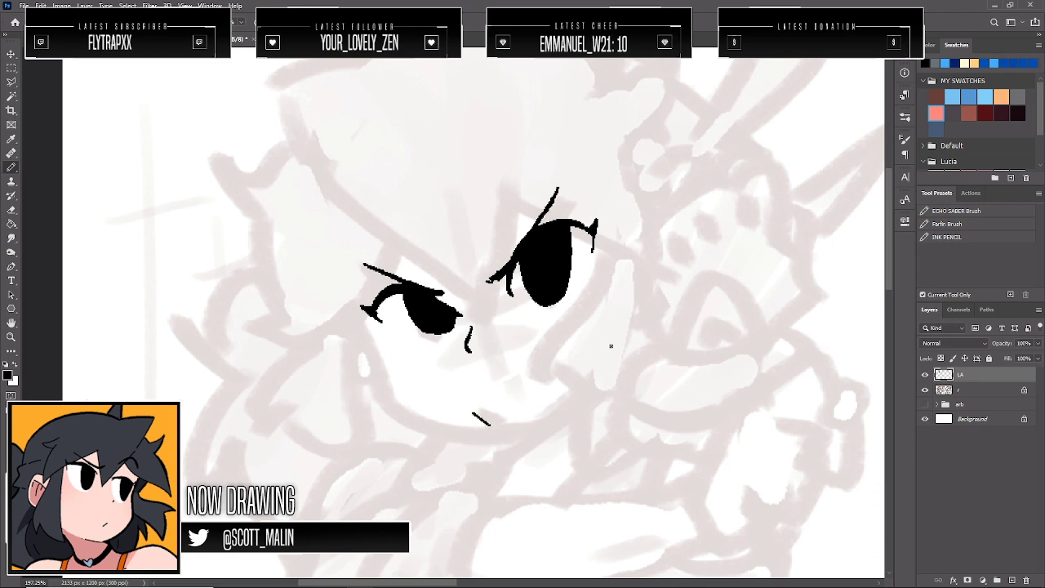
Ink the leftmost character's jawline from the outer cheek around the chin toward the opposite cheek
mouse_move(344, 305)
mouse_down()
mouse_move(392, 405)
mouse_move(471, 441)
mouse_move(511, 439)
mouse_up()
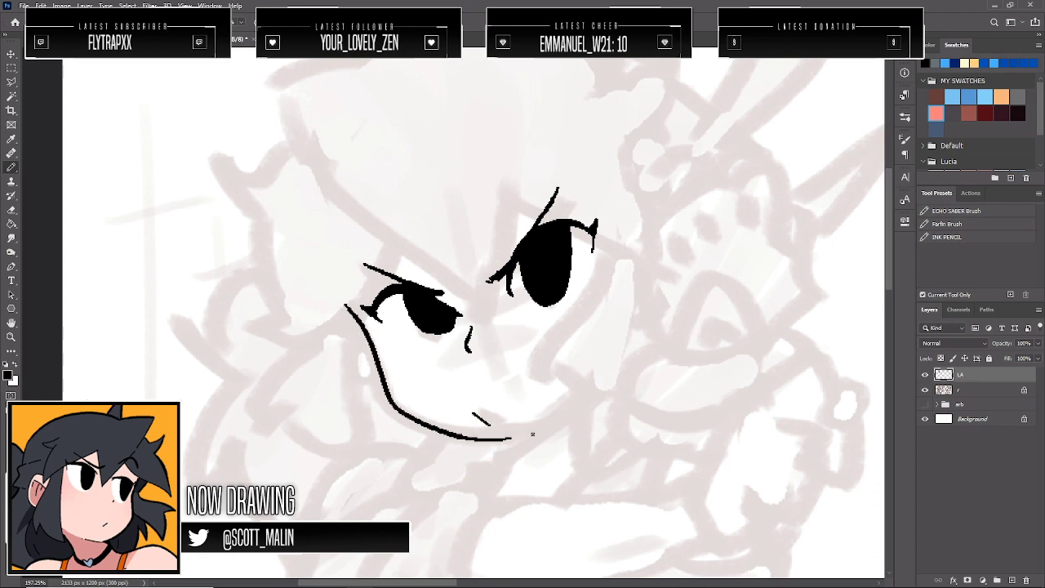
key(ctrl+z)
click(11, 336)
drag(470, 294, 195, 206)
drag(128, 172, 142, 174)
scroll(141, 174, up, 5)
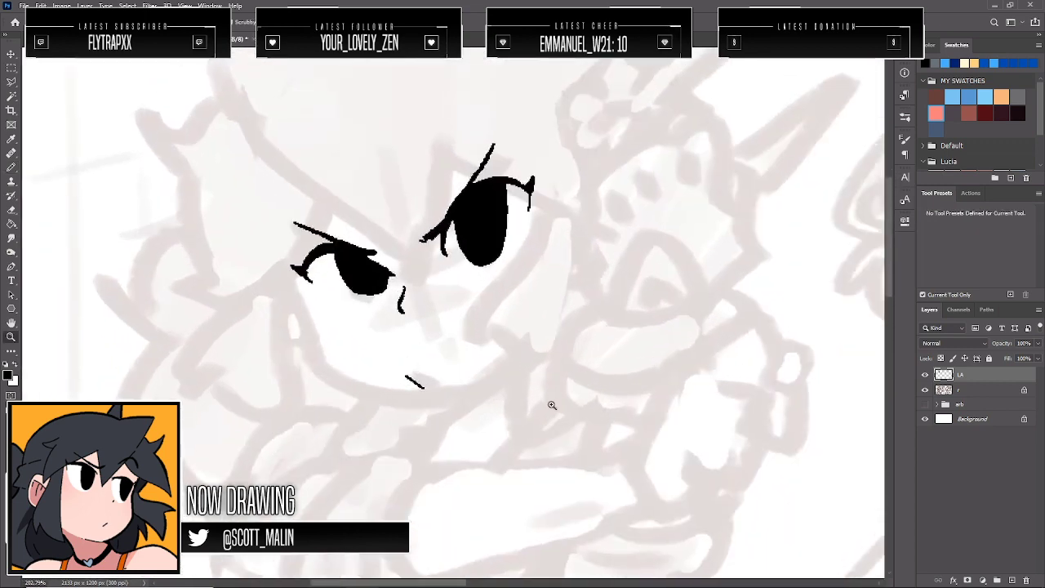
key(b)
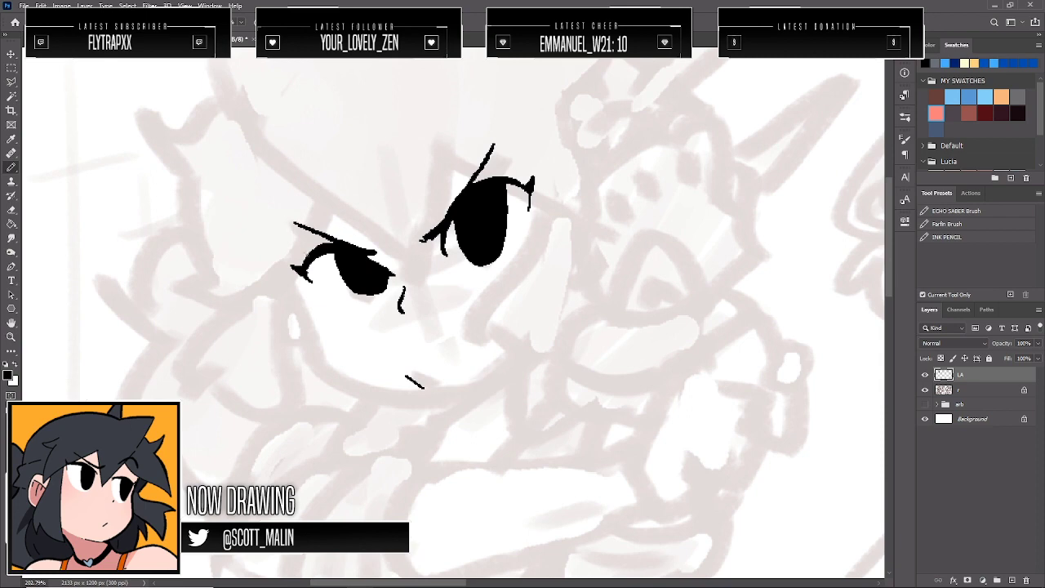
mouse_move(276, 266)
mouse_down()
mouse_move(316, 342)
mouse_move(404, 403)
mouse_move(445, 403)
mouse_up()
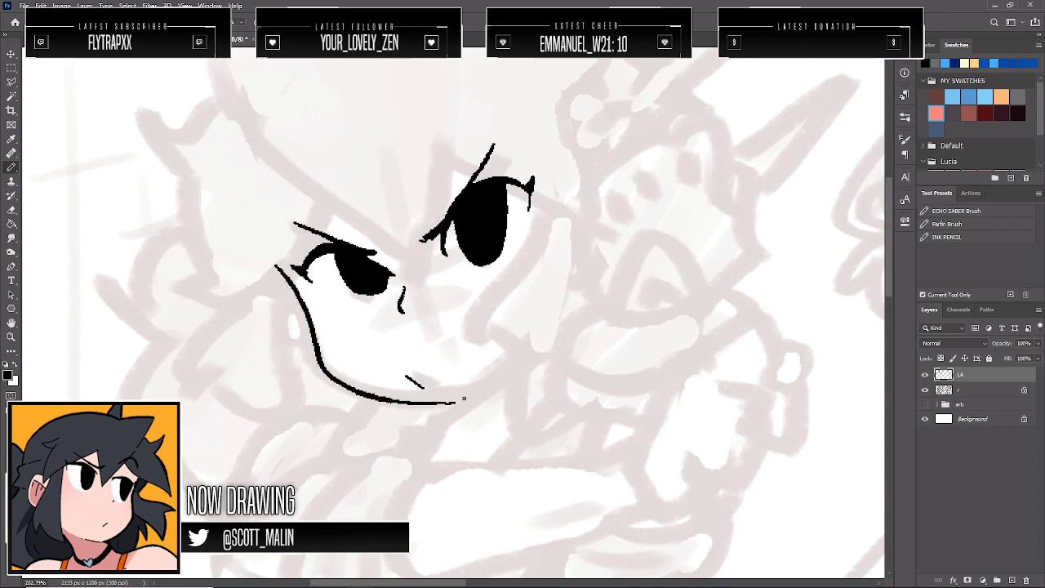
drag(446, 403, 462, 401)
key(ctrl+z)
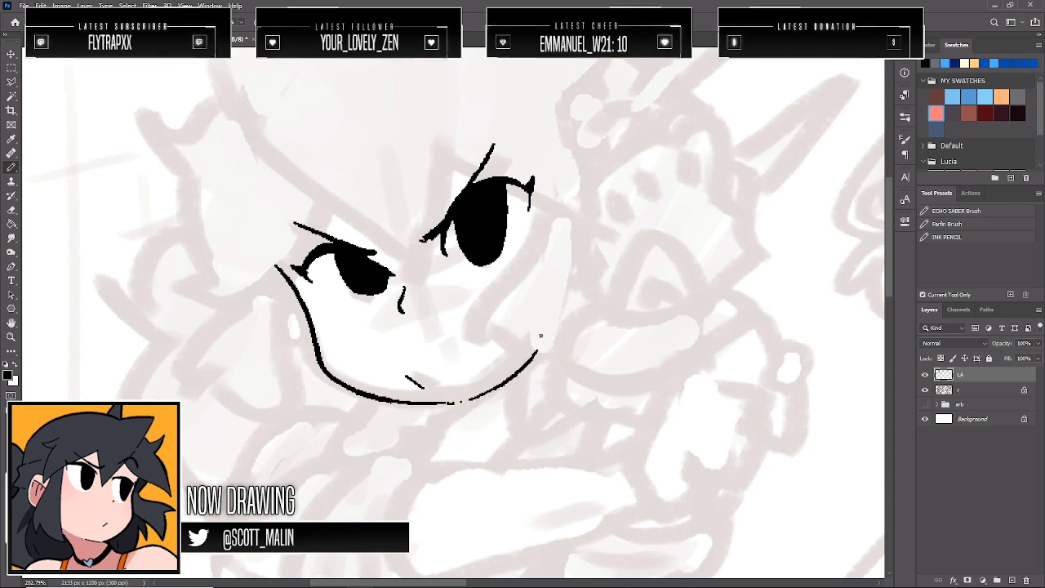
Draw the two neck lines below the leftmost character's jaw
mouse_move(538, 350)
mouse_down()
mouse_move(438, 416)
mouse_move(416, 454)
mouse_up()
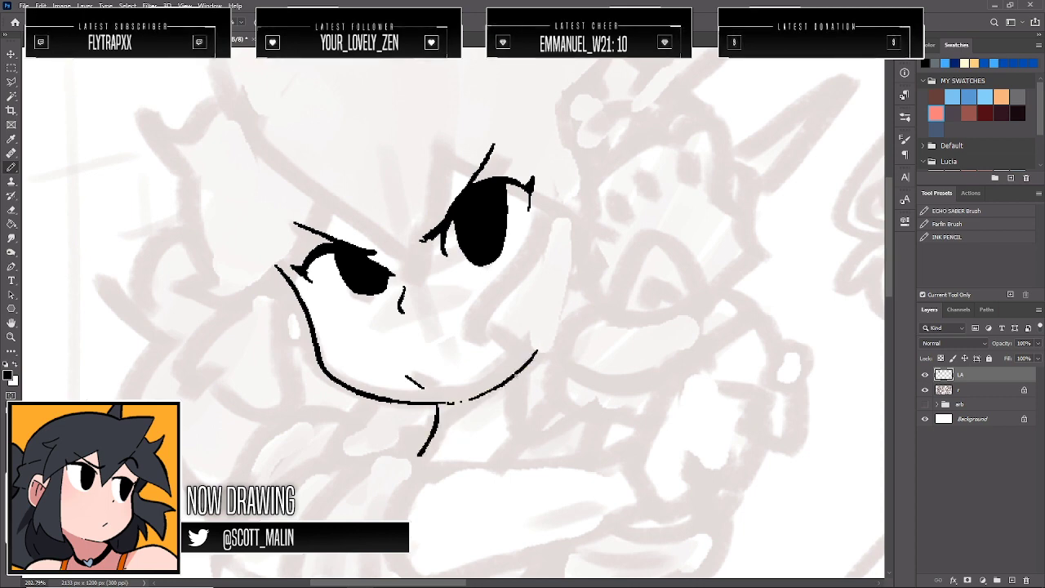
drag(518, 373, 524, 433)
key(z)
drag(501, 296, 454, 285)
key(ctrl+0)
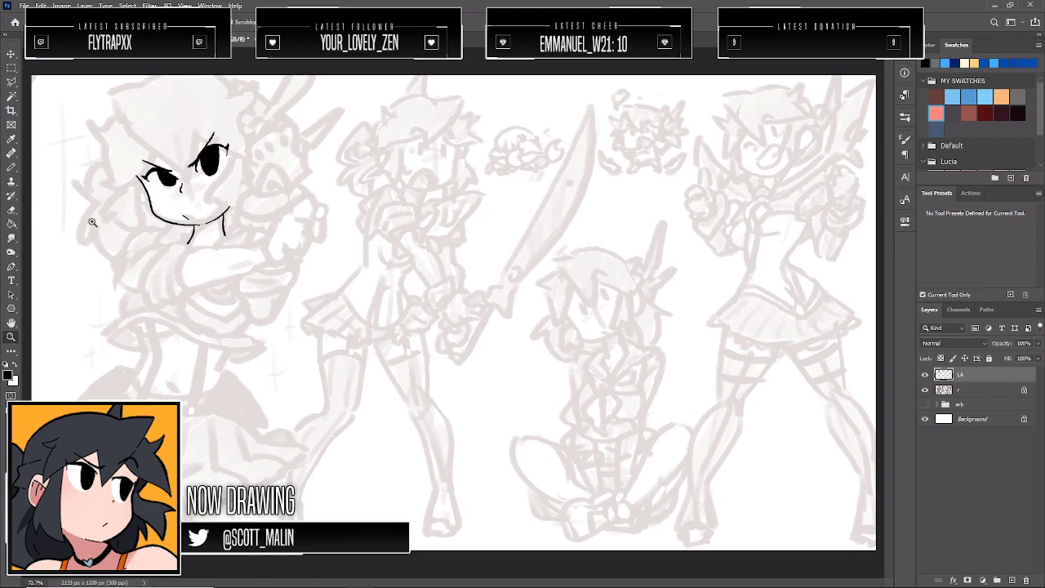
Ink the leftmost character's fringe with a pointed outer tuft, an edge sweeping between the eyes, and a short strand above the far eye
drag(93, 222, 126, 252)
scroll(347, 298, up, 2)
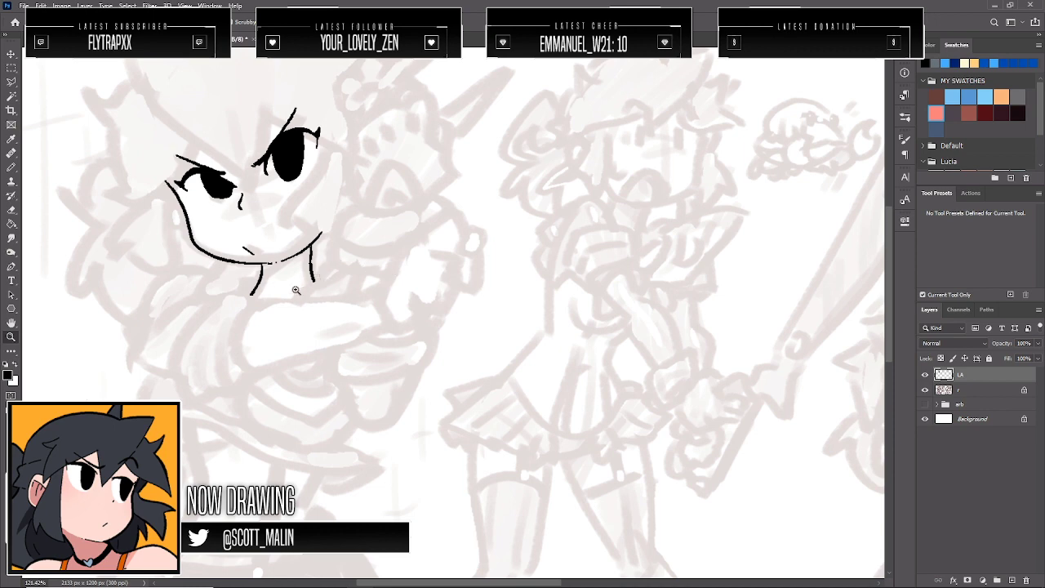
scroll(388, 240, down, 1)
scroll(203, 209, up, 2)
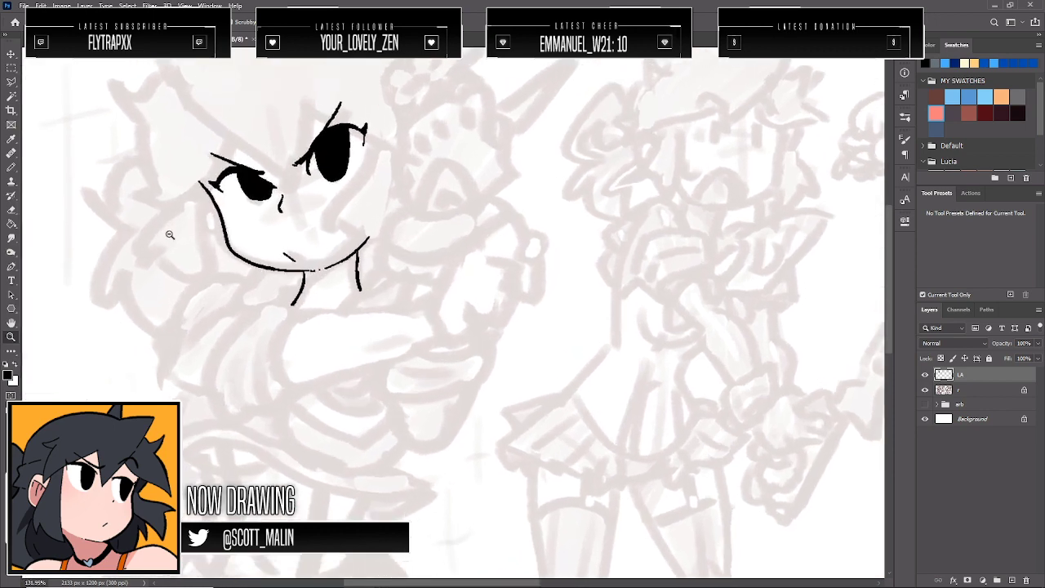
scroll(469, 253, up, 1)
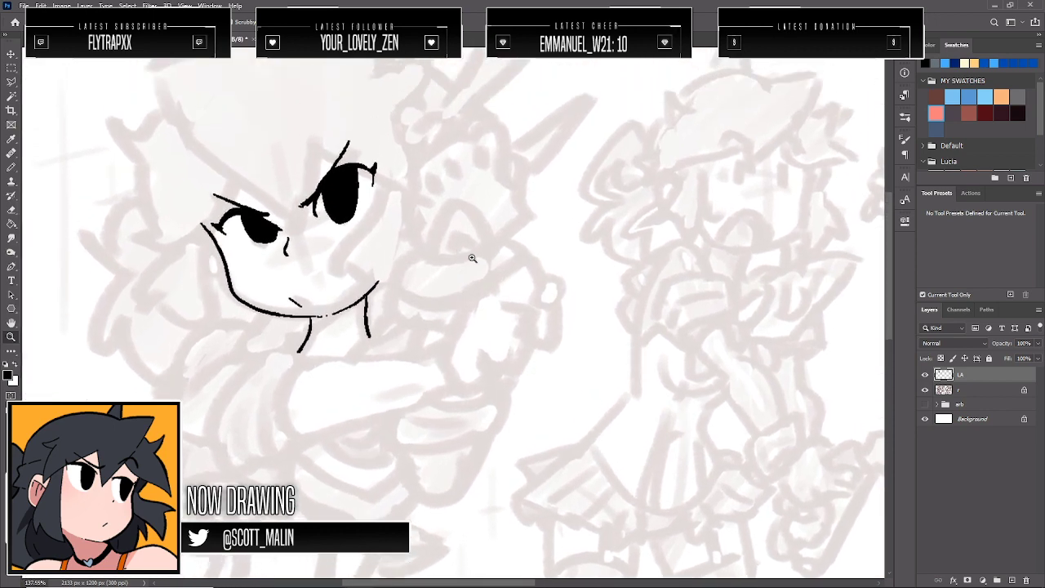
scroll(552, 275, down, 2)
scroll(272, 209, up, 1)
scroll(278, 196, up, 3)
key(b)
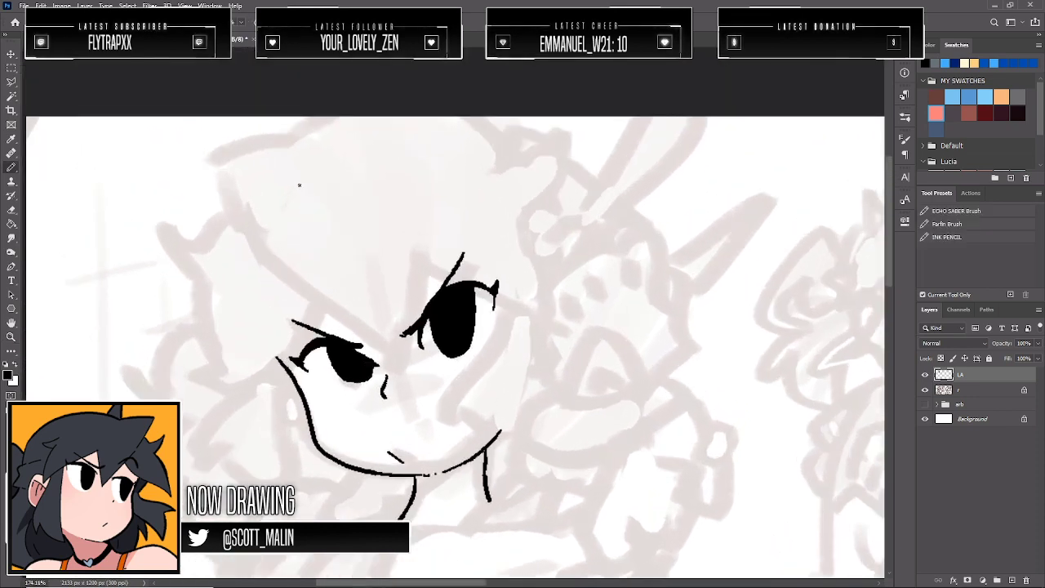
mouse_move(318, 136)
mouse_down()
mouse_move(222, 150)
mouse_move(230, 192)
mouse_move(268, 257)
mouse_up()
mouse_move(333, 313)
mouse_down()
mouse_move(398, 363)
mouse_move(395, 342)
mouse_move(399, 366)
mouse_move(406, 308)
mouse_up()
drag(419, 255, 416, 323)
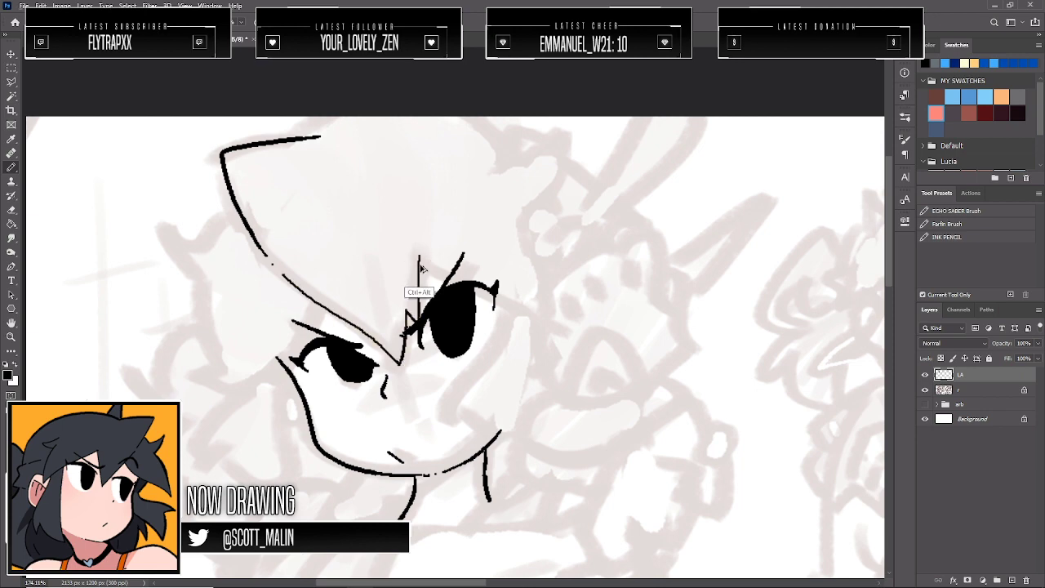
key(ctrl+z)
drag(419, 254, 420, 320)
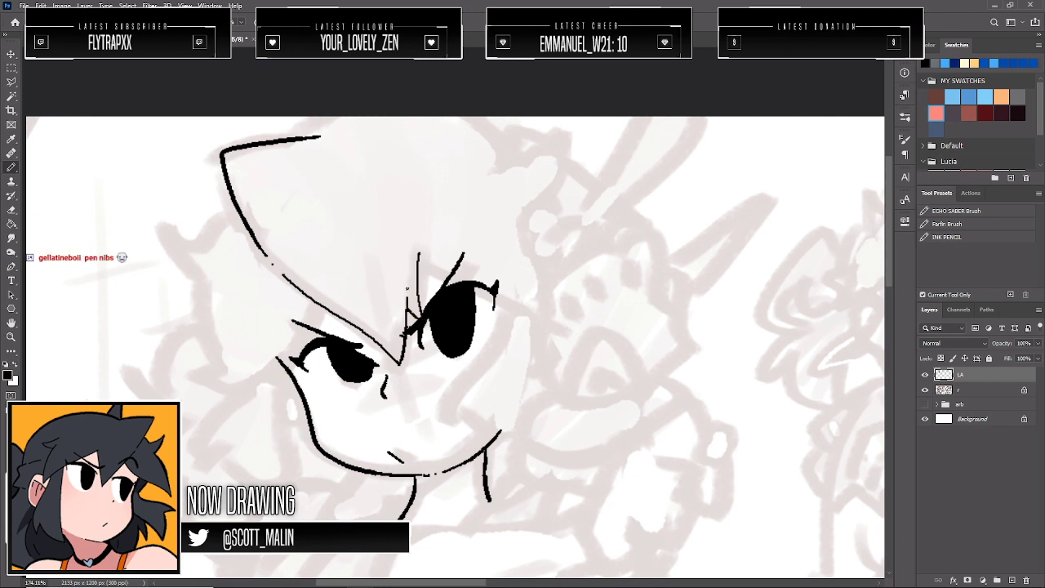
Ink the flicked side hair lock beside the leftmost character's cheek and erase the overlap where it meets the face
mouse_move(320, 305)
mouse_down()
mouse_move(308, 333)
mouse_move(259, 367)
mouse_move(222, 364)
mouse_up()
key(e)
click(276, 357)
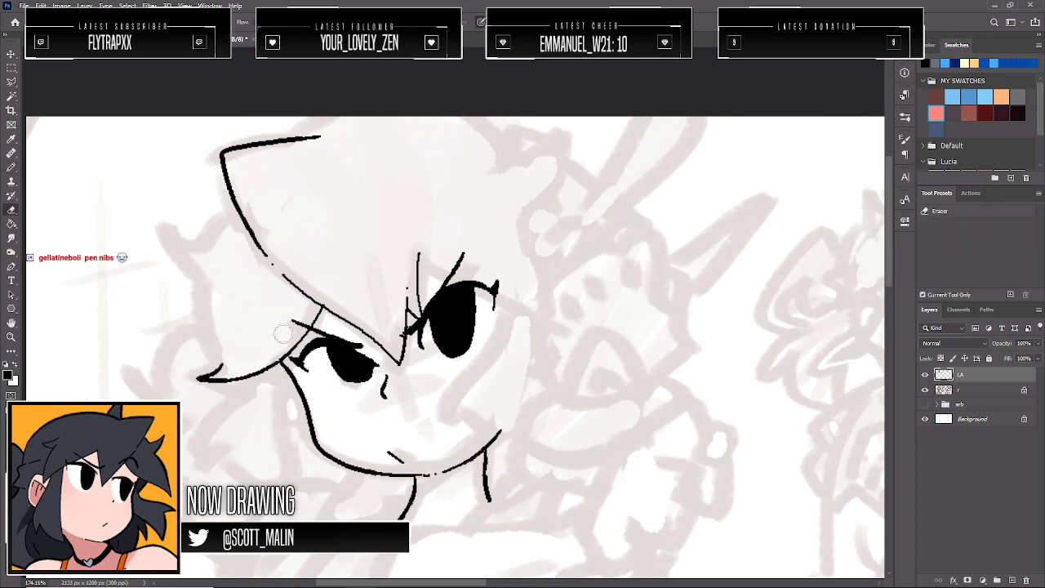
key(b)
mouse_move(235, 205)
mouse_down()
mouse_move(209, 245)
mouse_move(174, 230)
mouse_move(173, 251)
mouse_move(204, 283)
mouse_move(222, 365)
mouse_up()
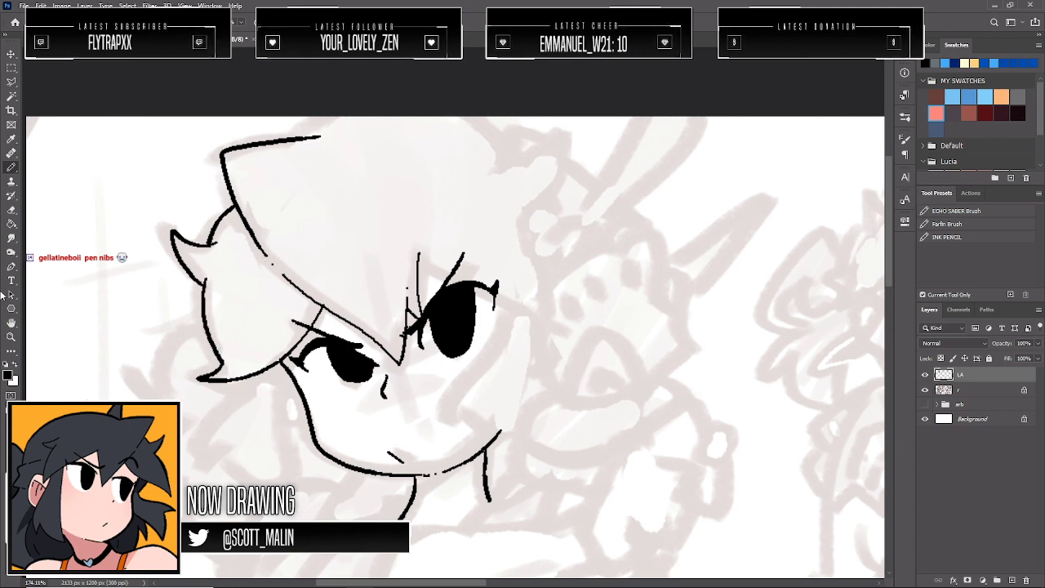
Ink the leftmost character's raised forearm below the neck, with upper and lower edges joined by a rounded elbow
click(11, 337)
drag(567, 235, 546, 233)
scroll(562, 348, down, 3)
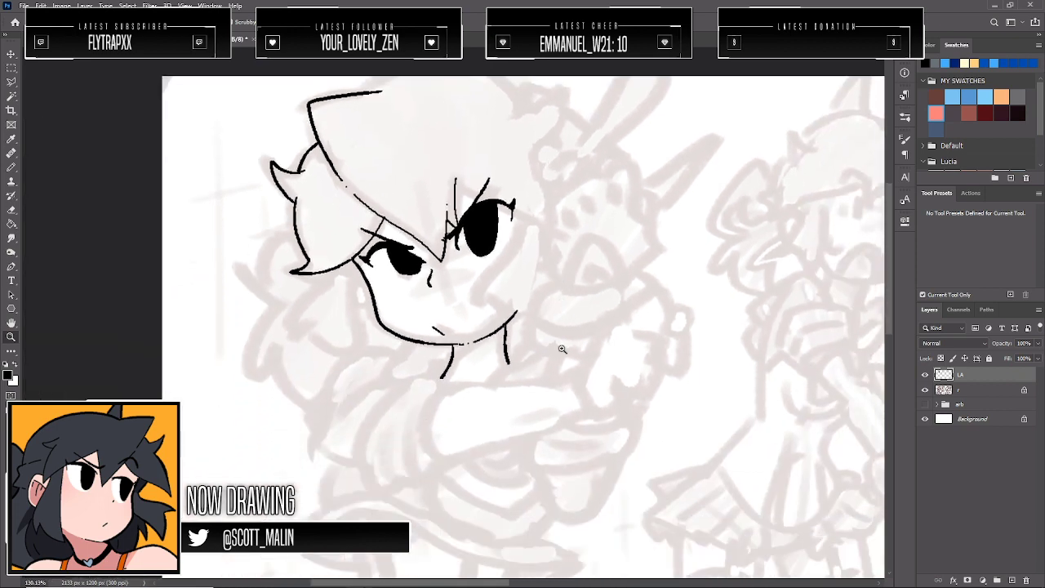
scroll(555, 344, down, 2)
drag(541, 338, 571, 354)
key(b)
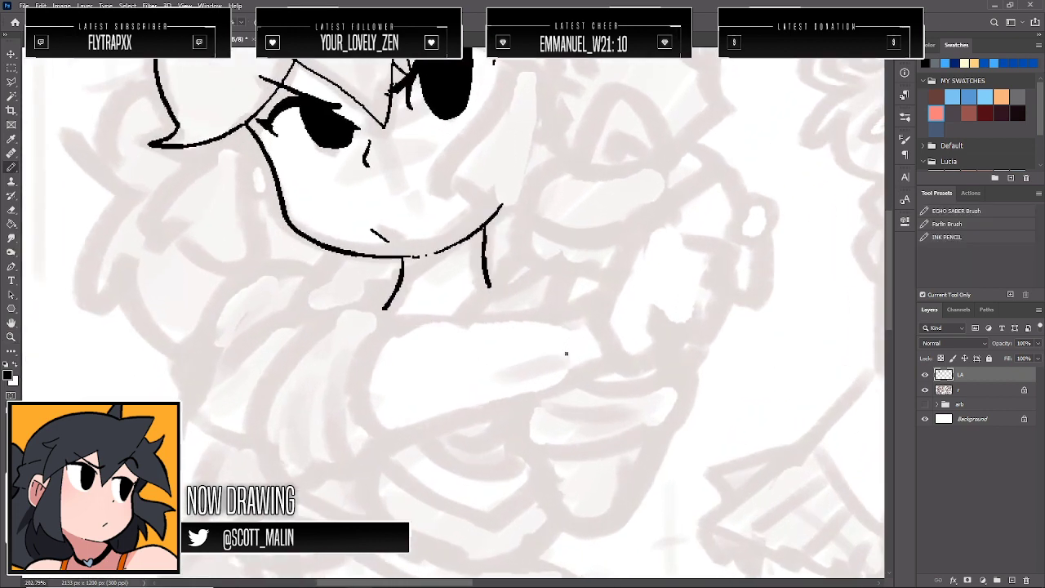
drag(397, 318, 596, 309)
drag(612, 368, 401, 426)
mouse_move(388, 318)
mouse_down()
mouse_move(360, 349)
mouse_move(355, 408)
mouse_move(395, 438)
mouse_up()
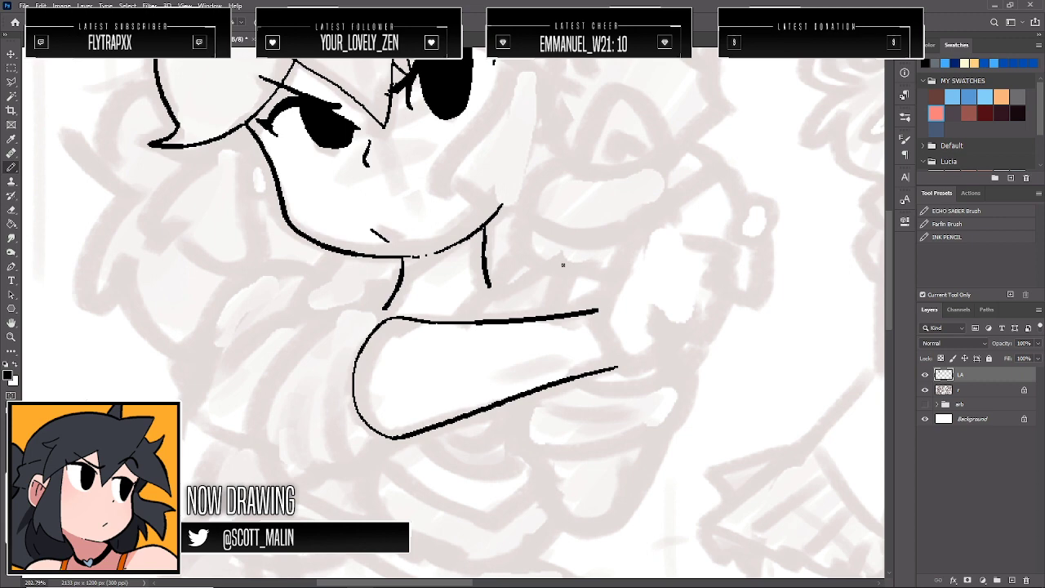
Thin the jawline at the chin of the leftmost character with the eraser
scroll(582, 228, up, 2)
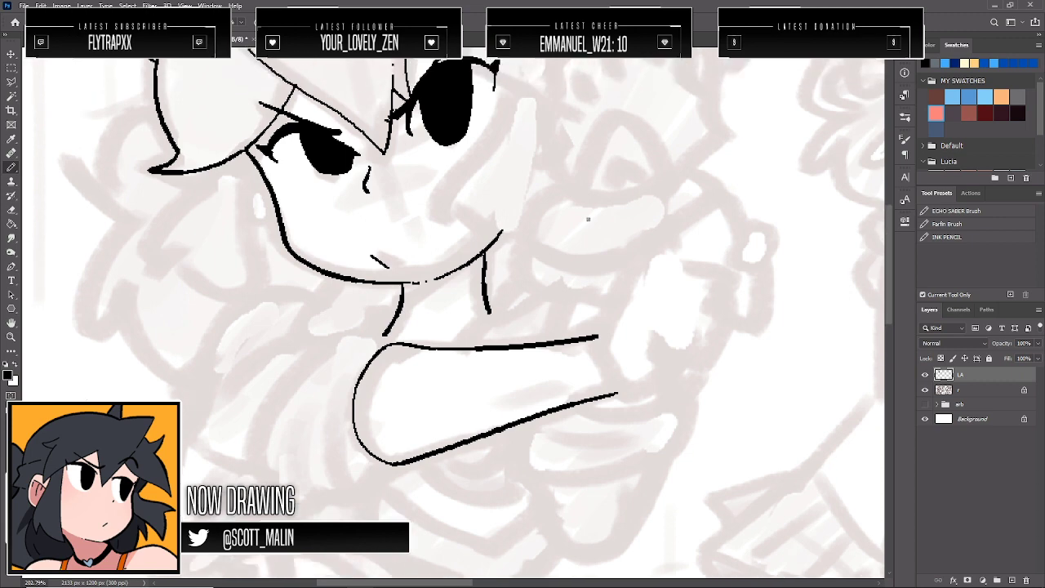
scroll(420, 294, up, 5)
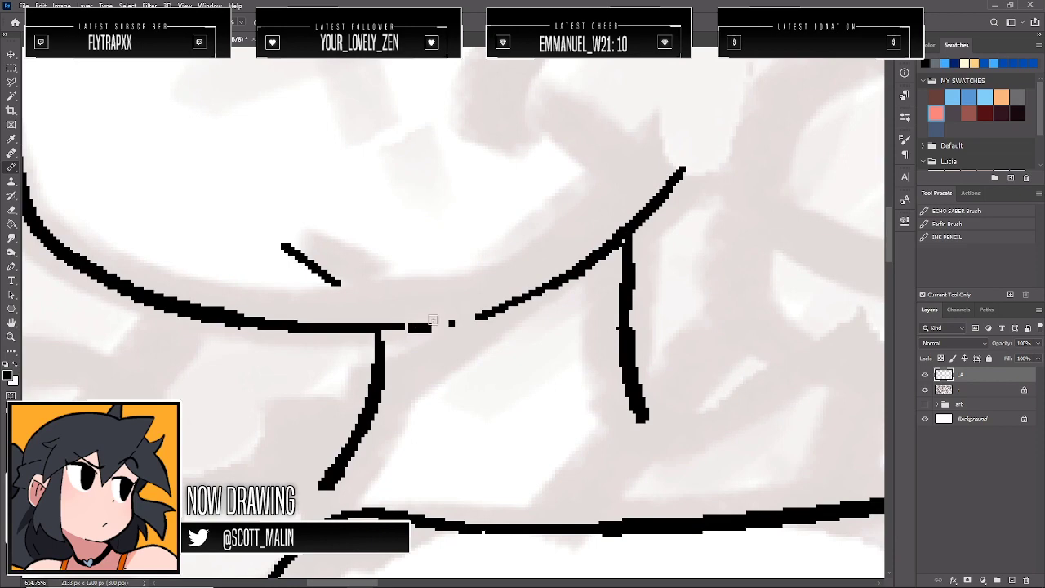
key(e)
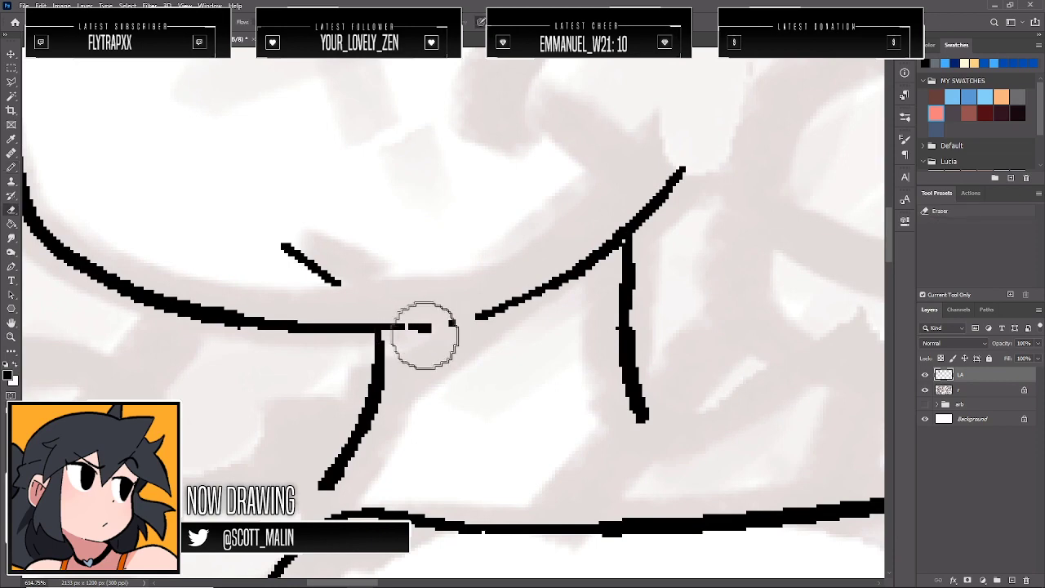
drag(506, 292, 548, 255)
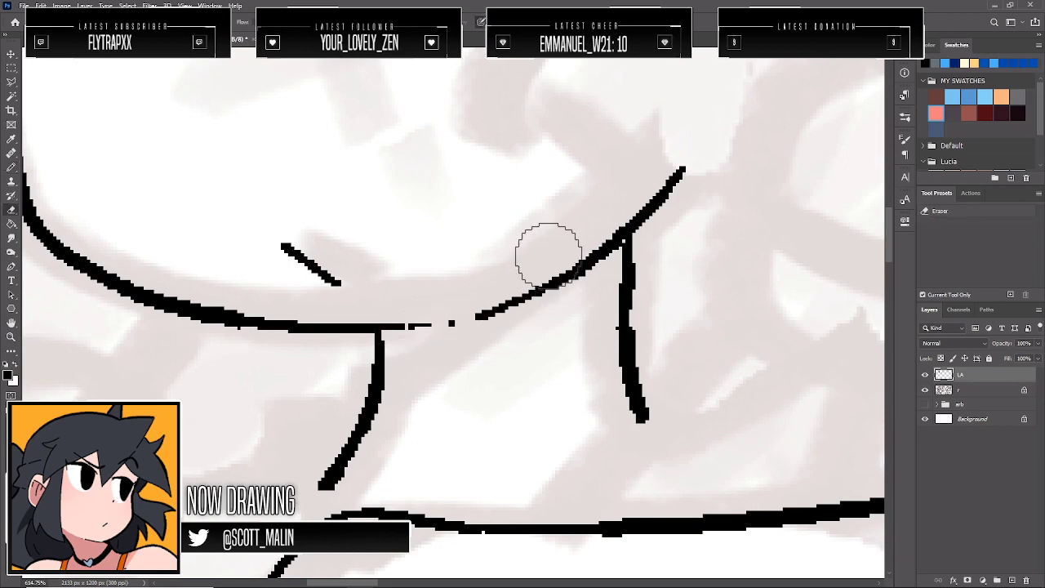
key(b)
Ink the fist at the end of the forearm, outlining the back of the hand, thumb, curled fingers and wrist
click(9, 339)
drag(399, 302, 364, 282)
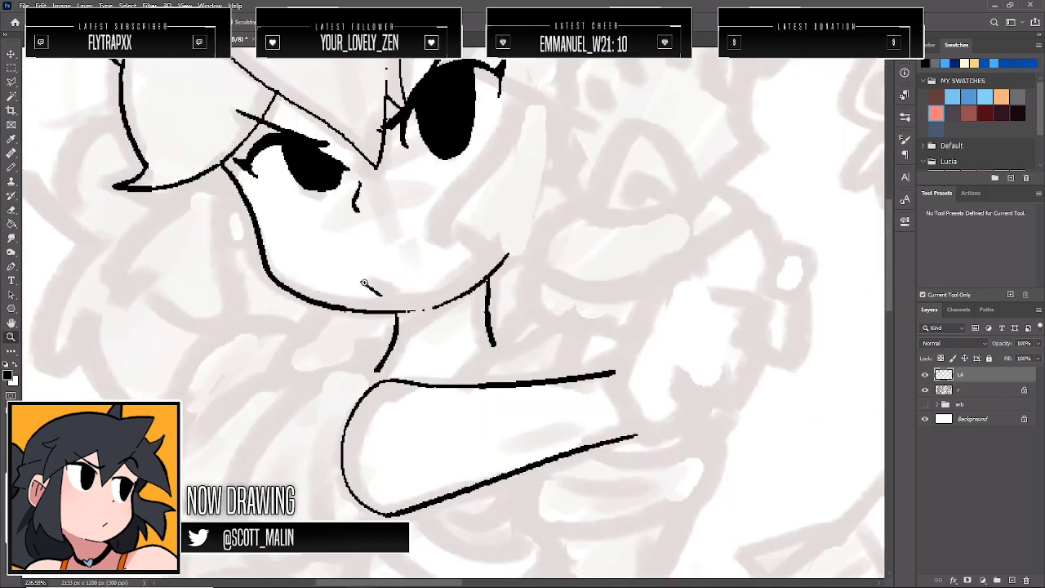
drag(443, 285, 414, 277)
scroll(605, 290, up, 2)
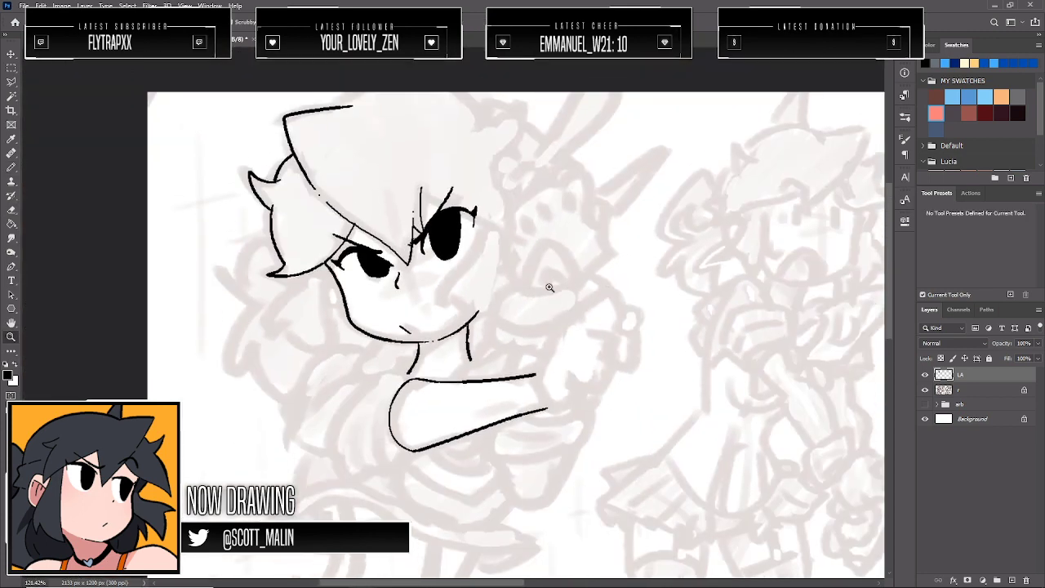
scroll(565, 298, up, 5)
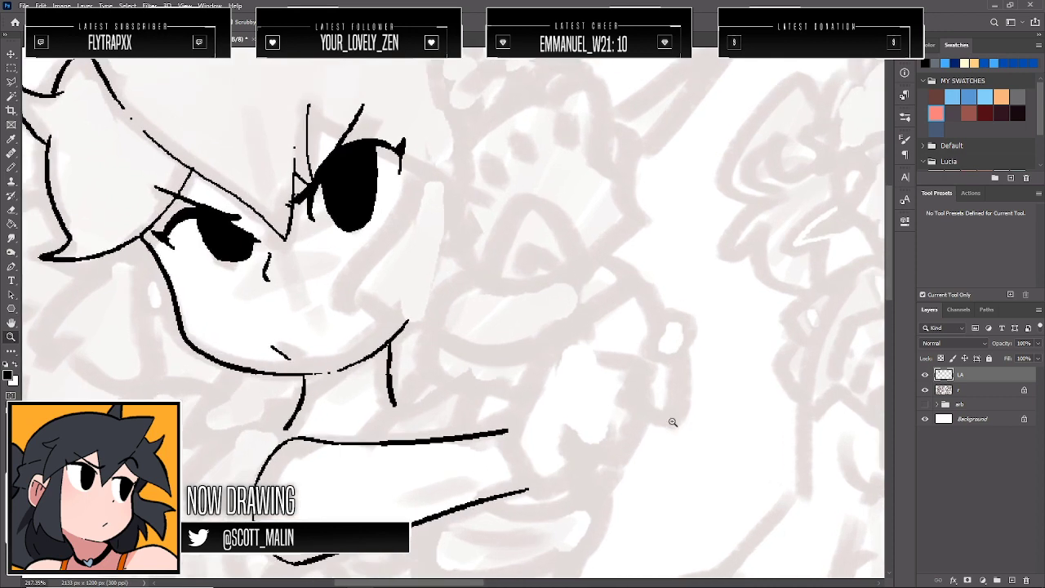
key(b)
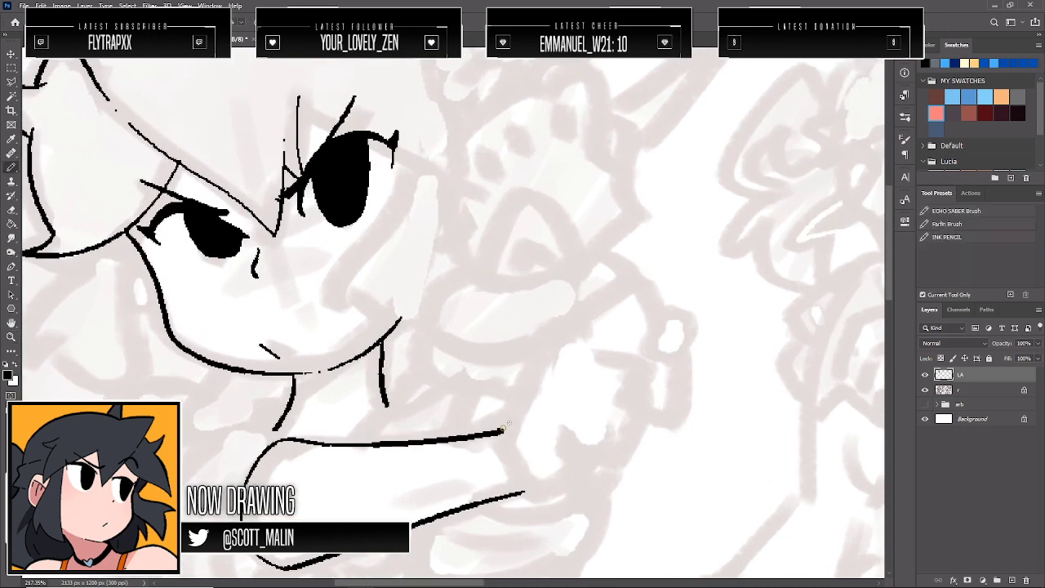
mouse_move(502, 428)
mouse_down()
mouse_move(556, 332)
mouse_move(635, 288)
mouse_move(658, 360)
mouse_up()
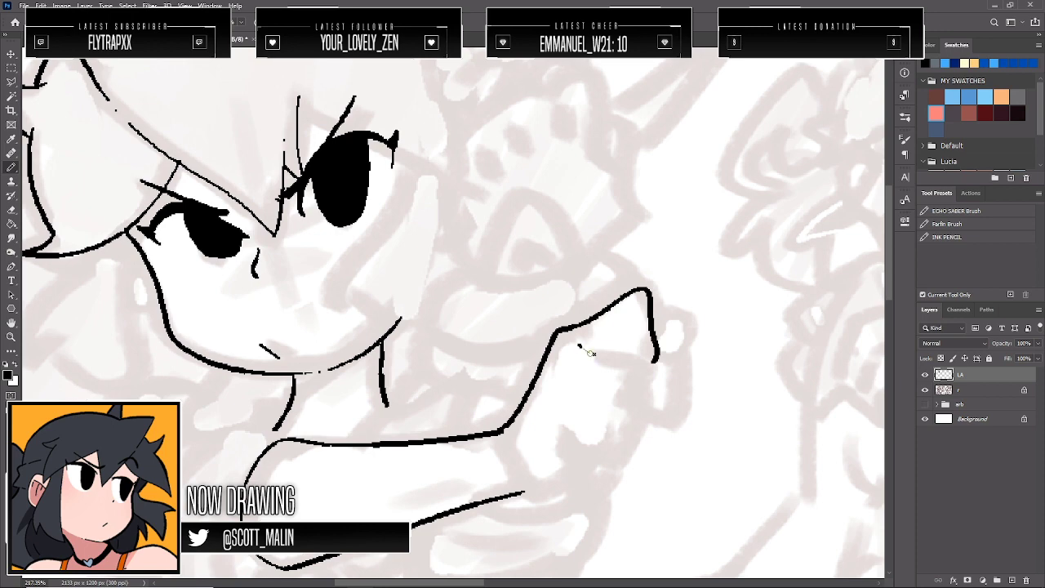
mouse_move(579, 346)
mouse_down()
mouse_move(655, 363)
mouse_move(657, 377)
mouse_up()
mouse_move(627, 383)
mouse_down()
mouse_move(652, 393)
mouse_move(650, 408)
mouse_move(606, 464)
mouse_move(576, 449)
mouse_move(548, 494)
mouse_move(523, 493)
mouse_up()
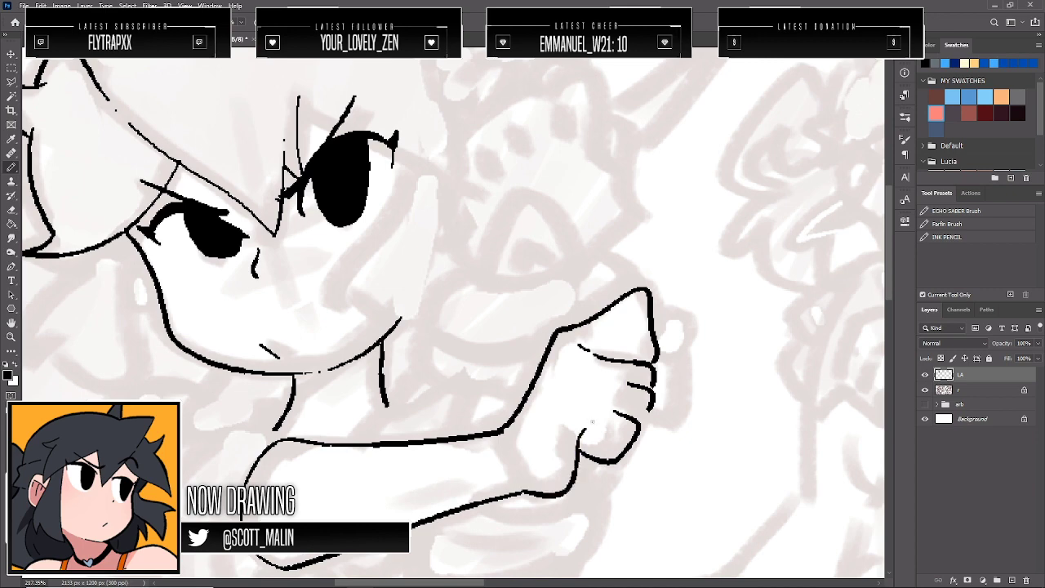
Redraw the line from the fist's lowest finger to the wrist and erase its excess upper end
key(ctrl+z)
mouse_move(588, 431)
mouse_down()
mouse_move(576, 496)
mouse_move(559, 500)
mouse_move(523, 493)
mouse_up()
key(ctrl+z)
mouse_move(595, 417)
mouse_down()
mouse_move(570, 491)
mouse_move(523, 493)
mouse_up()
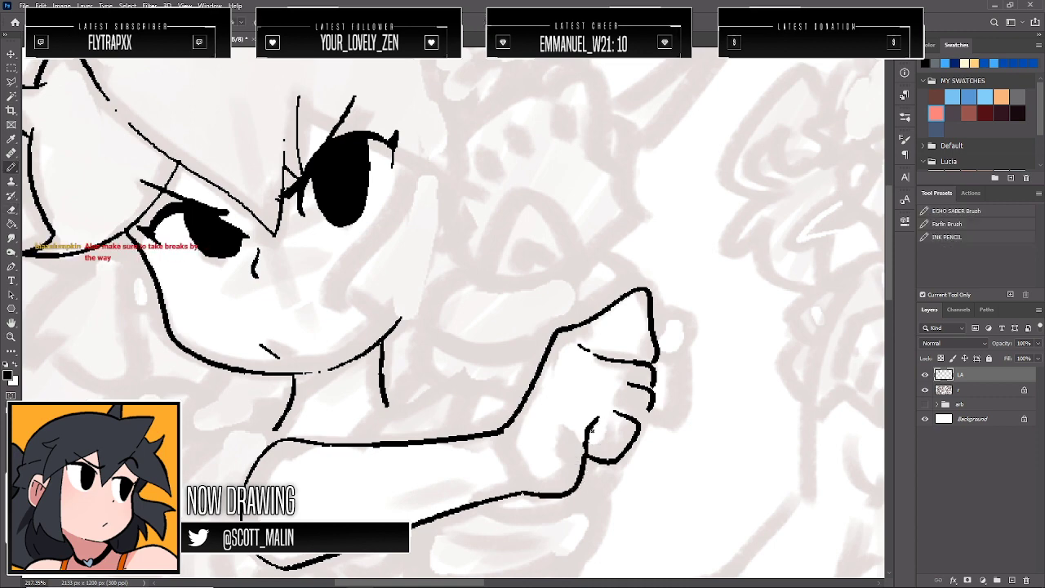
key(e)
drag(598, 415, 596, 429)
key(b)
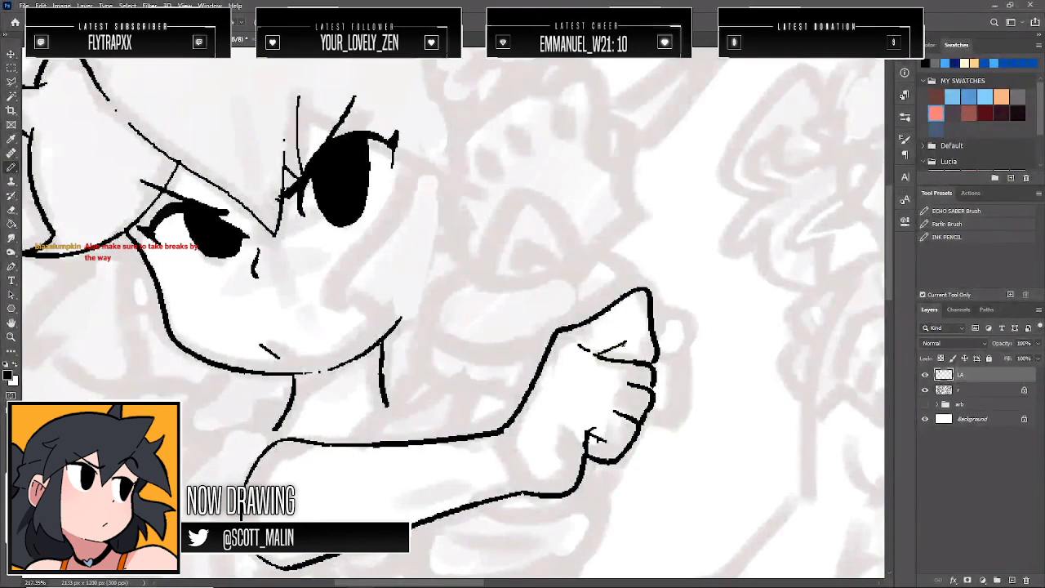
Fill the gap under the thumb black, ink the fingertip behind the fist, and add lines separating the curled fingers
mouse_move(598, 355)
mouse_down()
mouse_move(625, 341)
mouse_move(608, 355)
mouse_move(680, 384)
mouse_move(661, 429)
mouse_move(645, 416)
mouse_move(667, 398)
mouse_up()
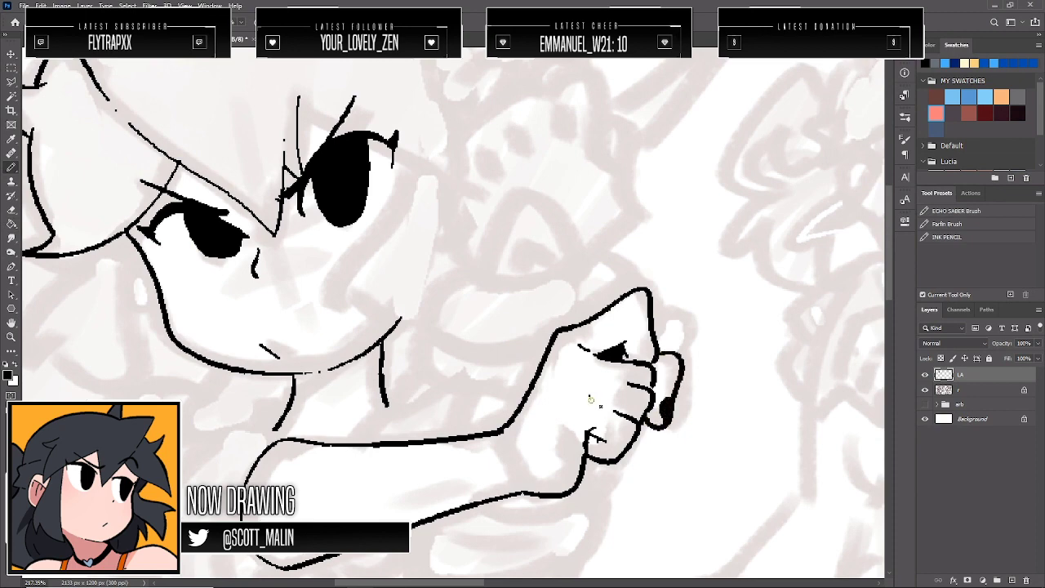
drag(589, 399, 608, 408)
drag(588, 368, 619, 382)
Rework the heel of the palm where the fist's lowest finger meets the wrist, using a slanted outer line
scroll(631, 439, down, 3)
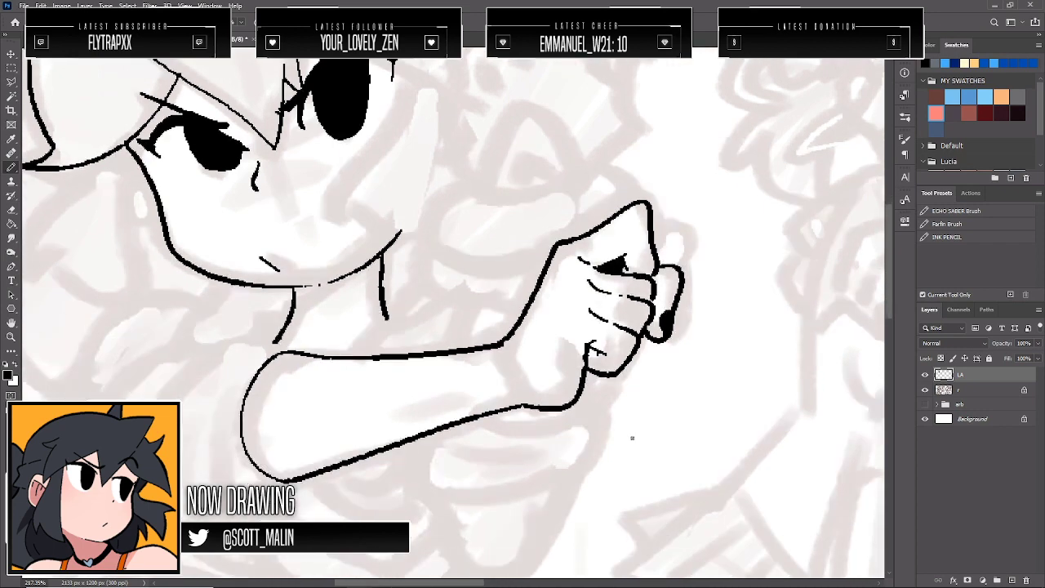
drag(586, 392, 580, 396)
key(ctrl+z)
key(e)
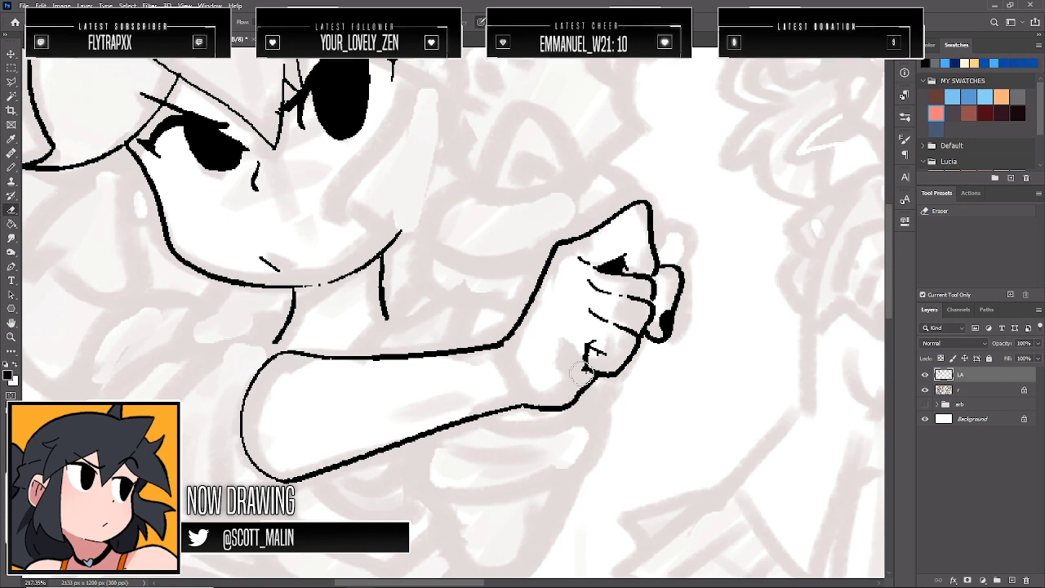
key(b)
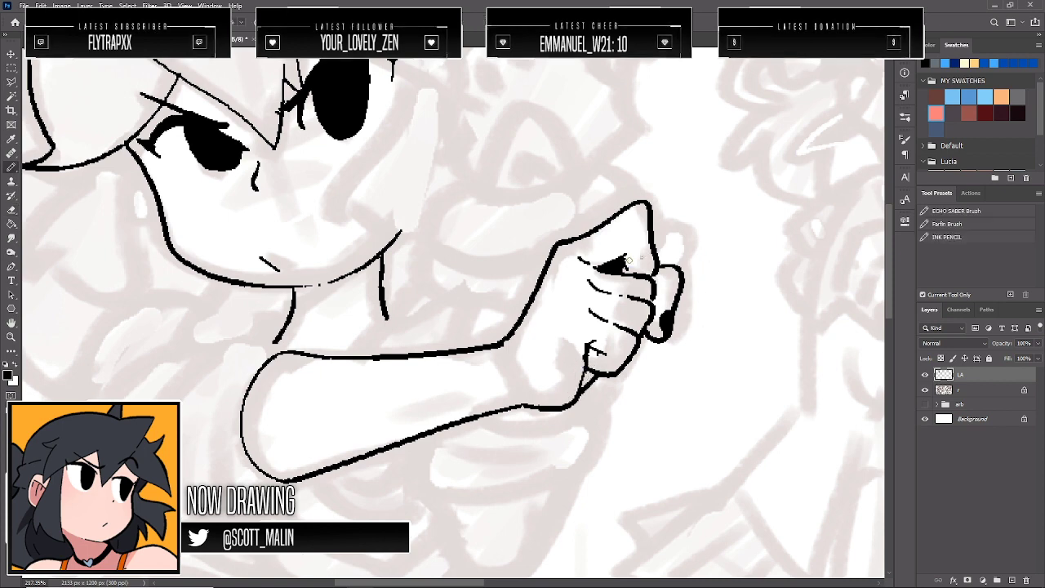
Ink the second fingertip protruding behind the thumb and erase the lines overlapping it
mouse_move(629, 261)
mouse_down()
mouse_move(663, 240)
mouse_move(652, 227)
mouse_move(670, 226)
mouse_move(674, 246)
mouse_move(625, 268)
mouse_up()
key(ctrl+z)
key(ctrl+z)
key(ctrl+shift+z)
mouse_move(651, 214)
mouse_down()
mouse_move(674, 229)
mouse_move(671, 251)
mouse_move(626, 268)
mouse_up()
key(e)
key(b)
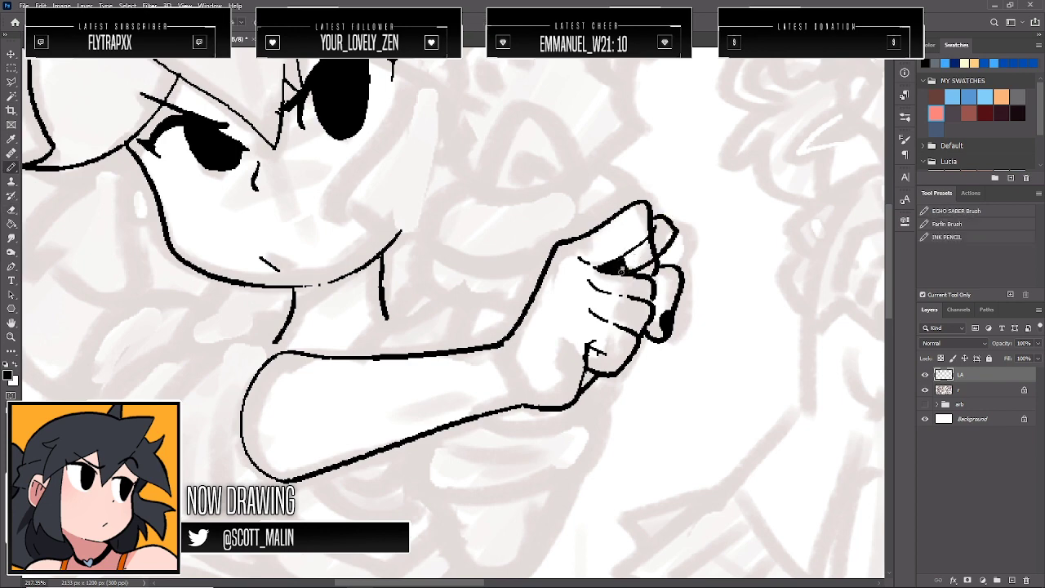
key(e)
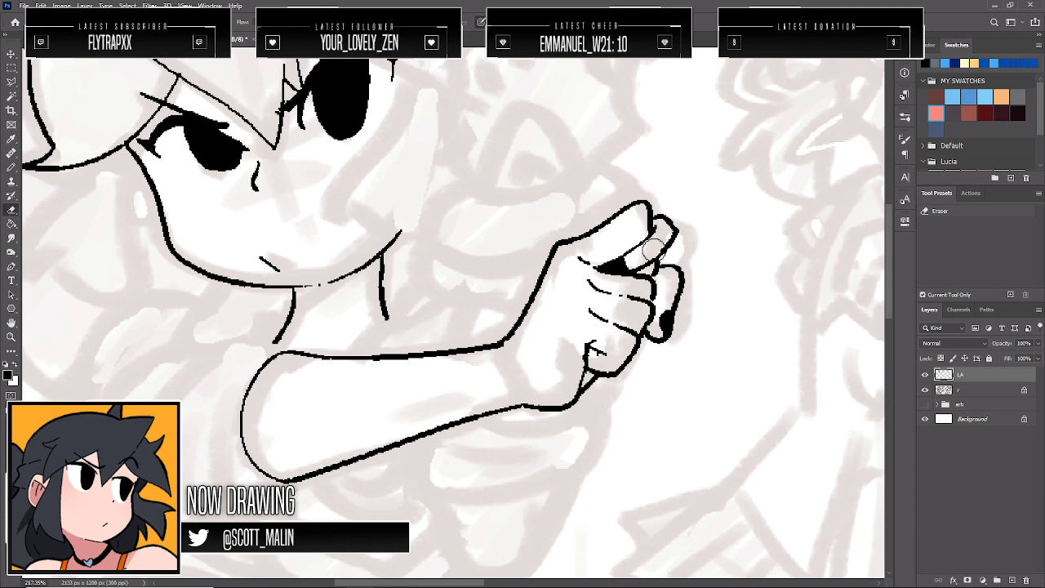
key(b)
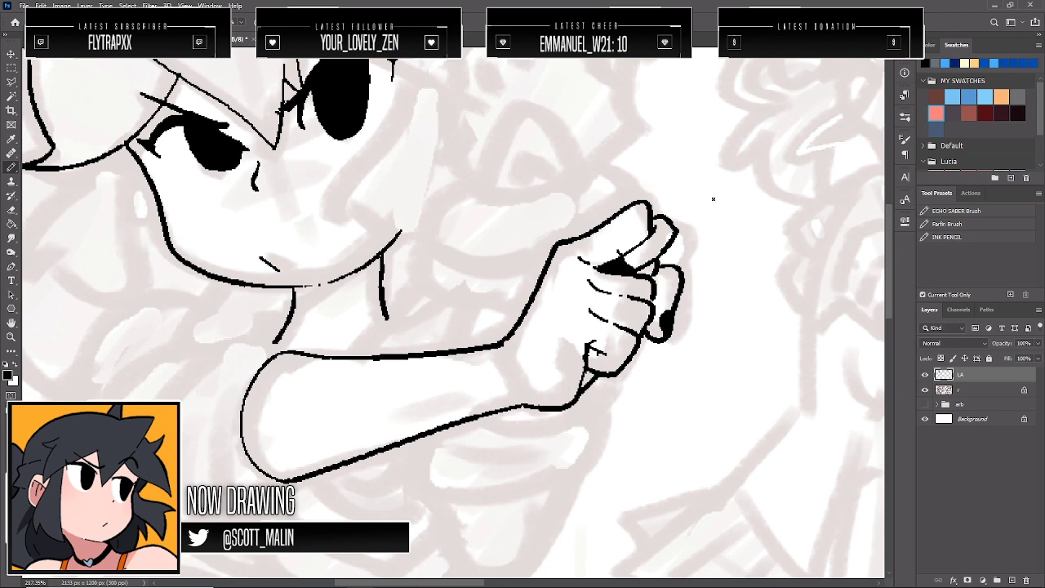
Check the inked face and arm flipped horizontally, and restore their orientation
click(11, 336)
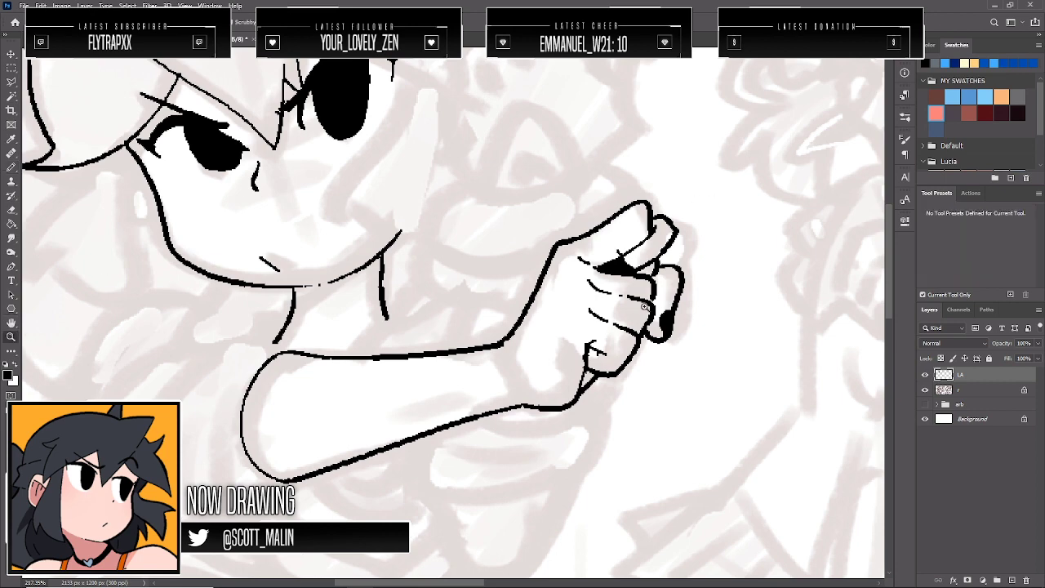
alt+click(646, 307)
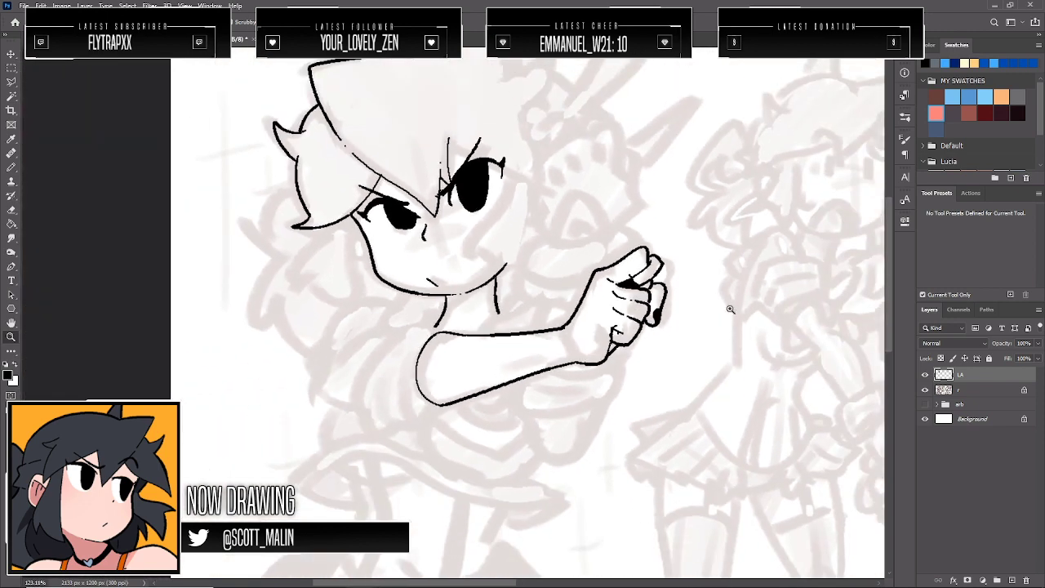
alt+click(726, 305)
key(ctrl+shift+h)
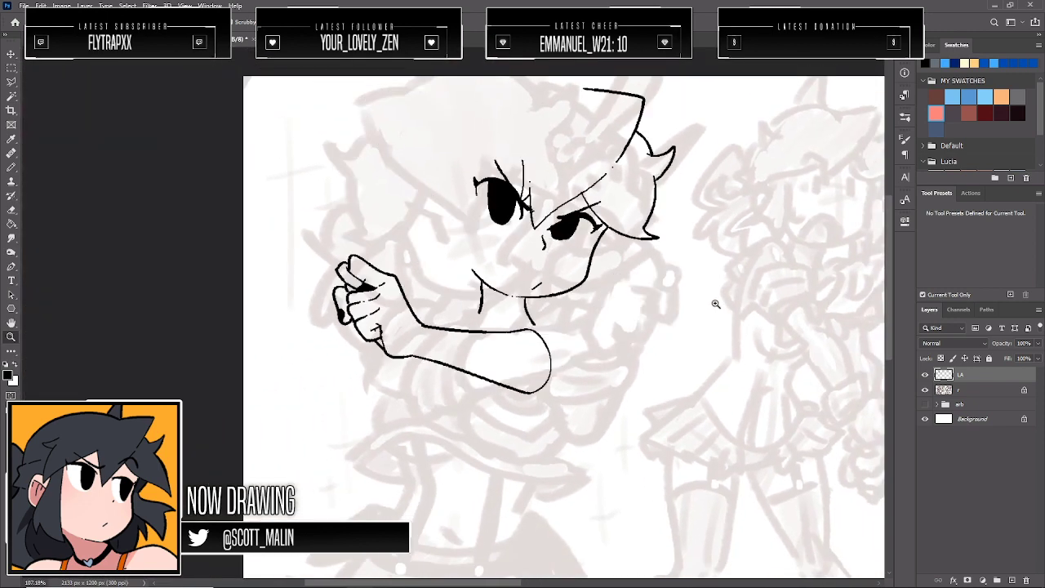
key(ctrl+z)
Clean up the inner corner of the leftmost character's near eye with a smaller eraser
mouse_move(462, 224)
mouse_down()
mouse_move(537, 286)
mouse_move(581, 294)
mouse_up()
key(e)
key([)
key([)
key([)
key([)
key([)
mouse_move(419, 214)
mouse_down()
mouse_move(471, 269)
mouse_move(454, 247)
mouse_move(468, 274)
mouse_up()
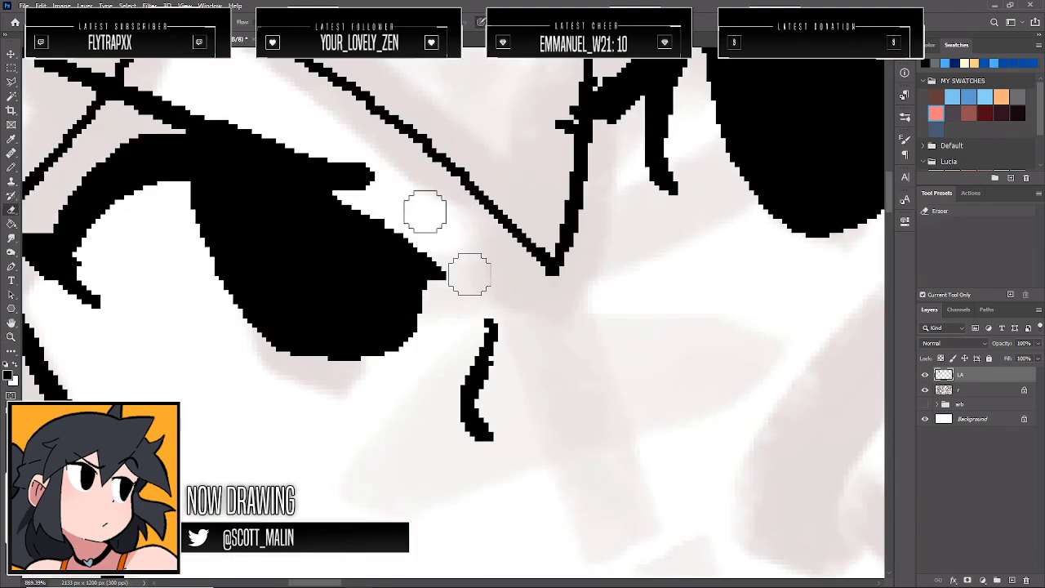
click(12, 336)
drag(368, 286, 261, 285)
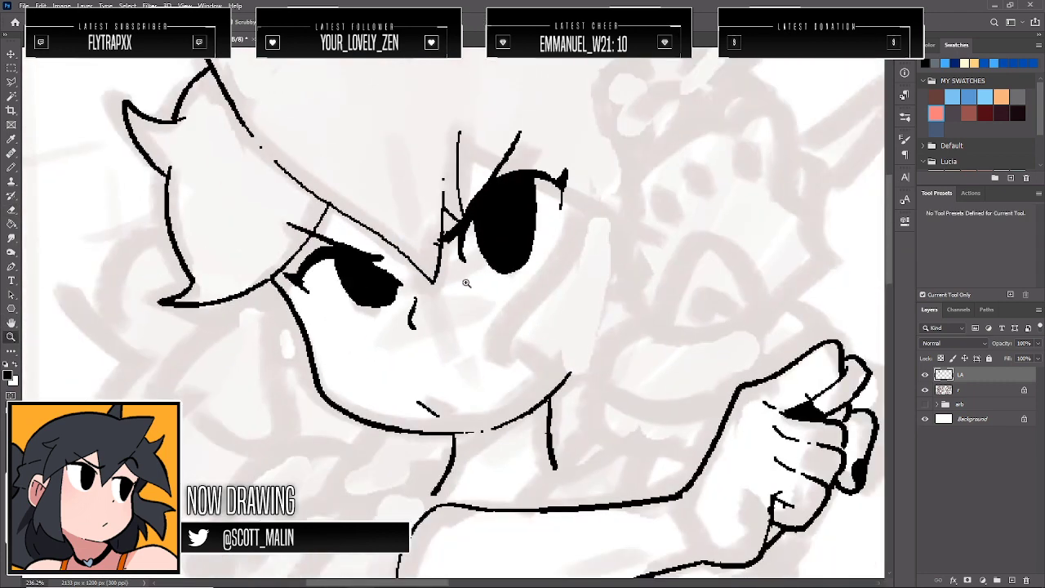
Examine the inked face, arm and fist of the leftmost character at several zoom levels
drag(462, 285, 359, 285)
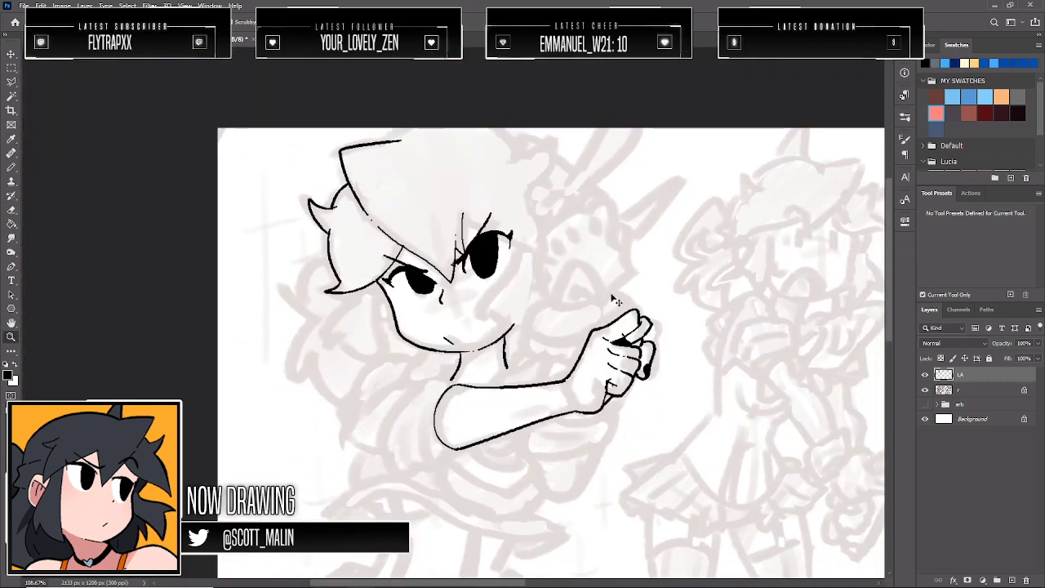
scroll(600, 328, down, 3)
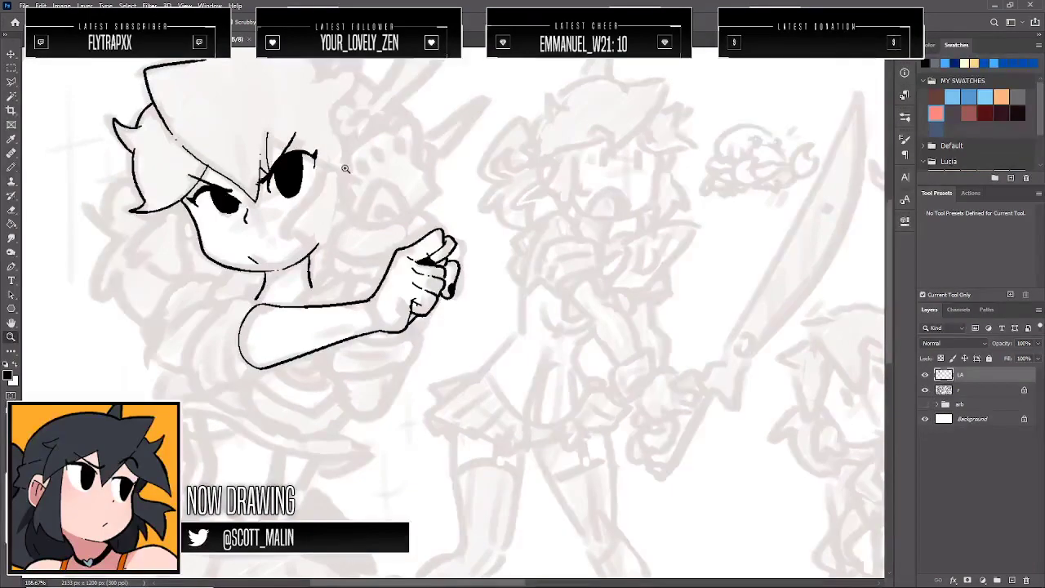
click(359, 192)
click(376, 214)
click(523, 324)
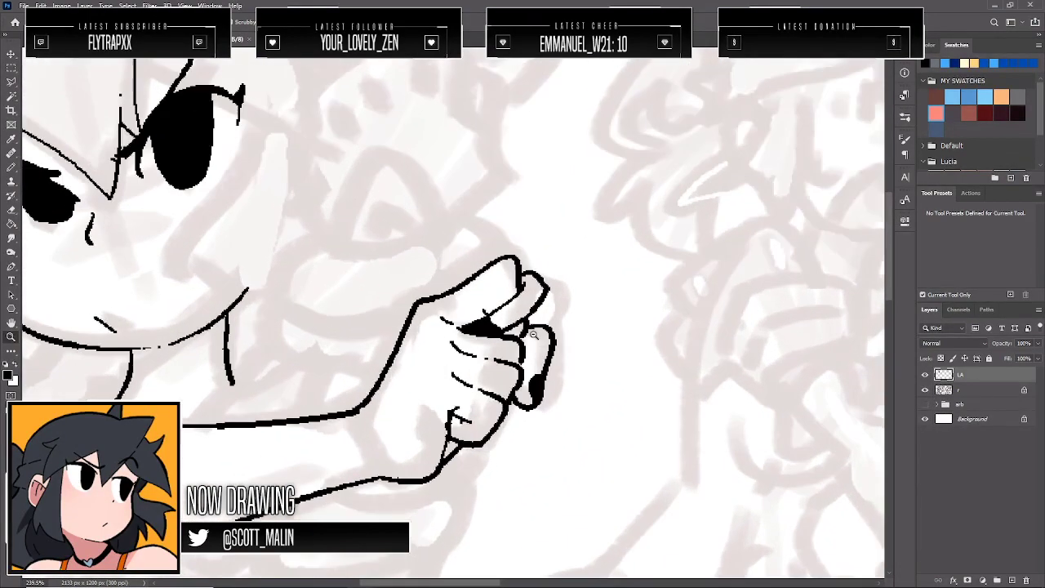
scroll(520, 325, down, 3)
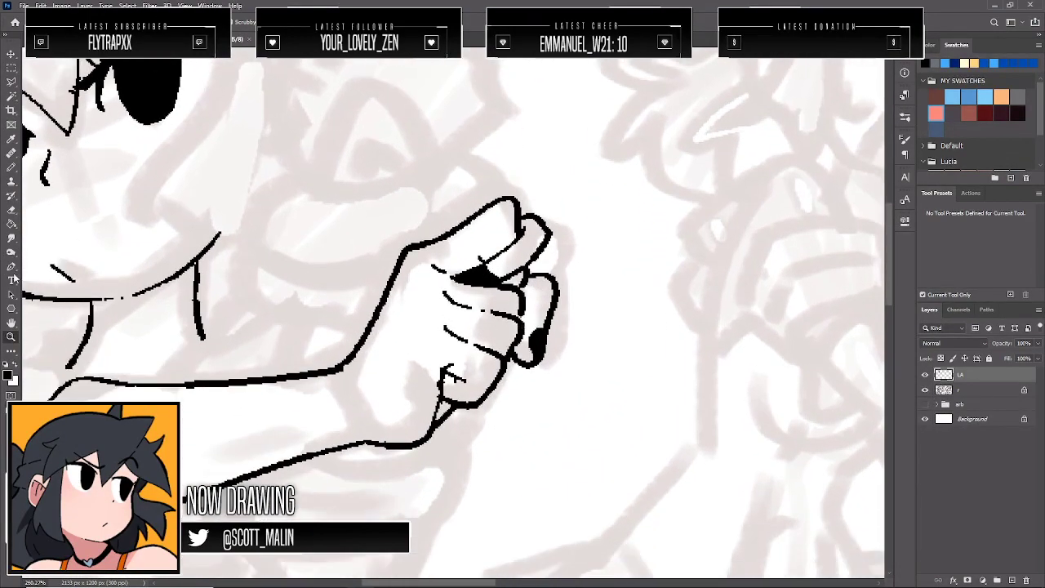
drag(536, 289, 512, 273)
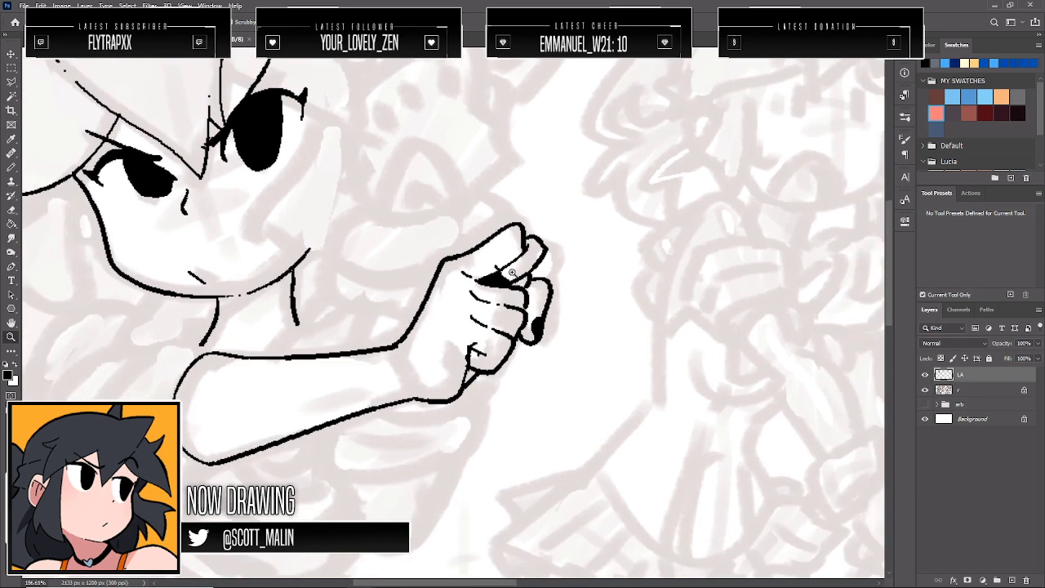
scroll(511, 272, up, 3)
click(355, 229)
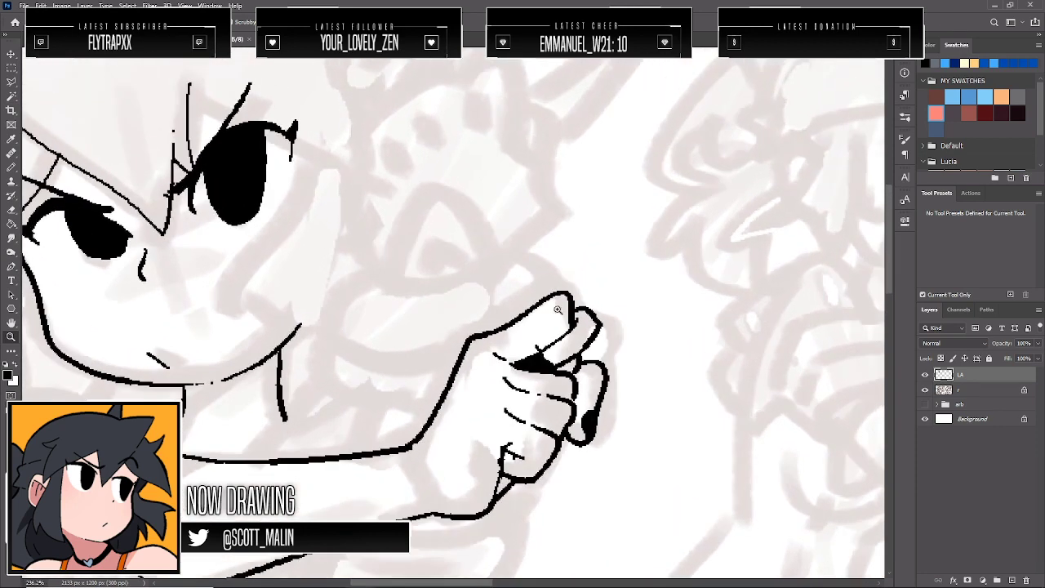
scroll(558, 309, up, 3)
drag(521, 301, 508, 301)
scroll(310, 257, up, 2)
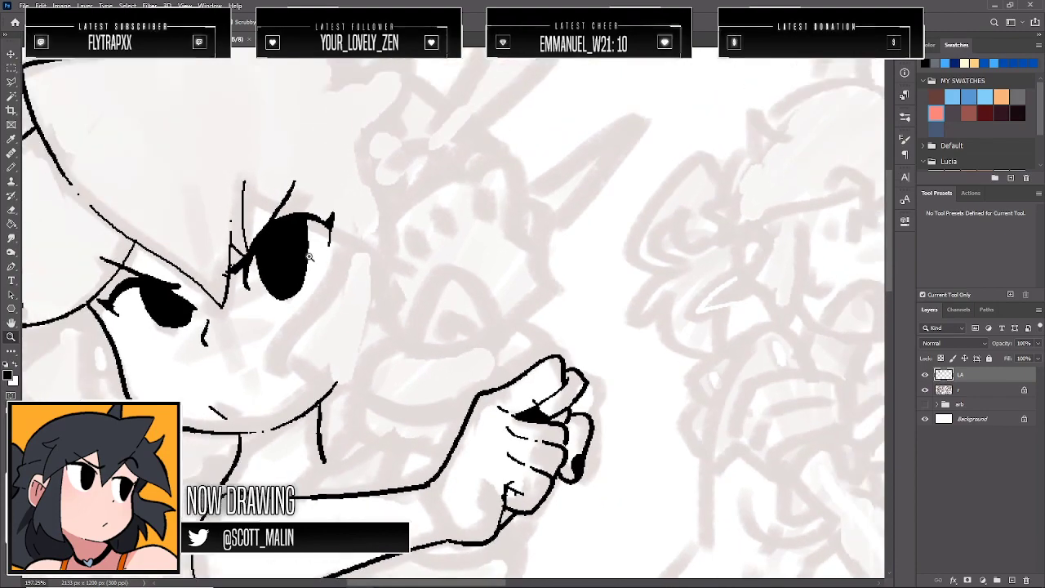
scroll(310, 257, up, 1)
drag(317, 263, 329, 282)
mouse_move(458, 326)
mouse_down()
mouse_move(447, 330)
mouse_move(463, 400)
mouse_up()
Ink the raised gauntlet's scalloped finger edge and outer side, plus the double triangular plate at its base
key(b)
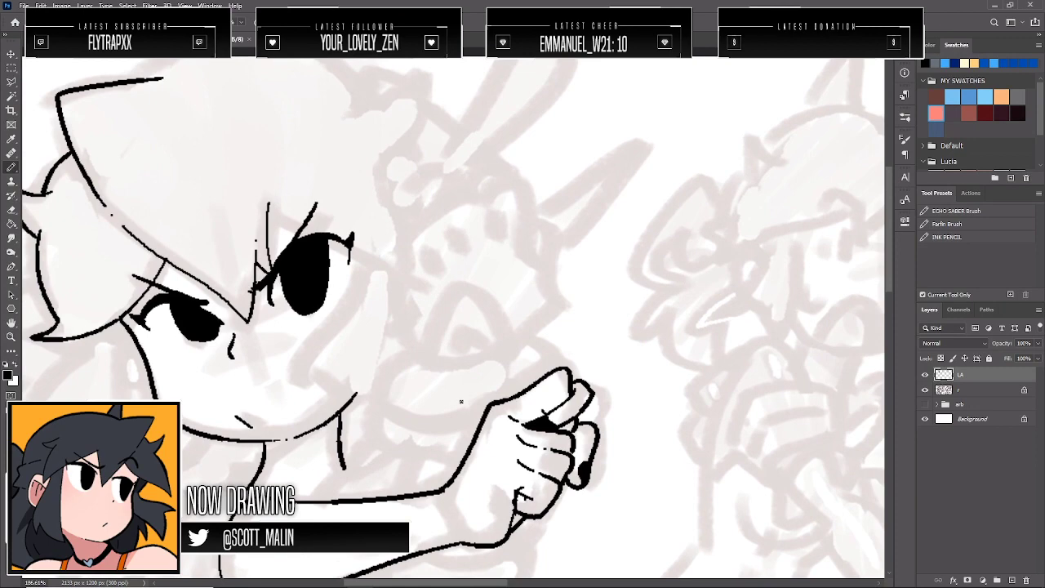
mouse_move(510, 182)
mouse_down()
mouse_move(483, 202)
mouse_move(450, 203)
mouse_move(400, 259)
mouse_move(398, 285)
mouse_move(407, 347)
mouse_move(423, 361)
mouse_move(429, 349)
mouse_move(427, 371)
mouse_move(460, 290)
mouse_move(497, 315)
mouse_move(495, 370)
mouse_up()
mouse_move(427, 369)
mouse_down()
mouse_move(447, 374)
mouse_move(476, 317)
mouse_up()
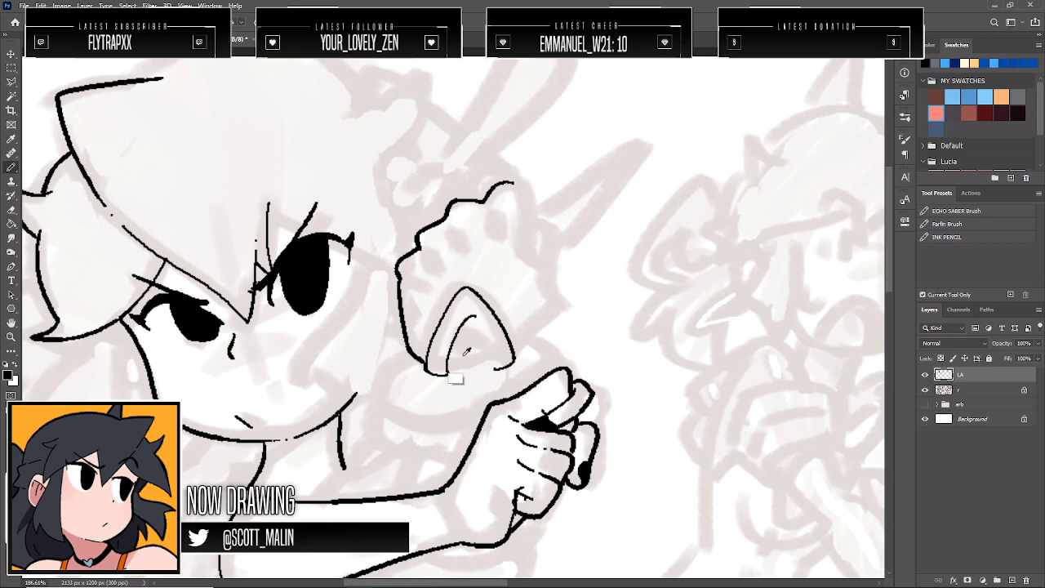
key(ctrl+z)
mouse_move(449, 367)
mouse_down()
mouse_move(482, 320)
mouse_move(470, 364)
mouse_move(457, 350)
mouse_move(467, 324)
mouse_move(491, 363)
mouse_move(482, 366)
mouse_move(494, 362)
mouse_up()
key(ctrl+z)
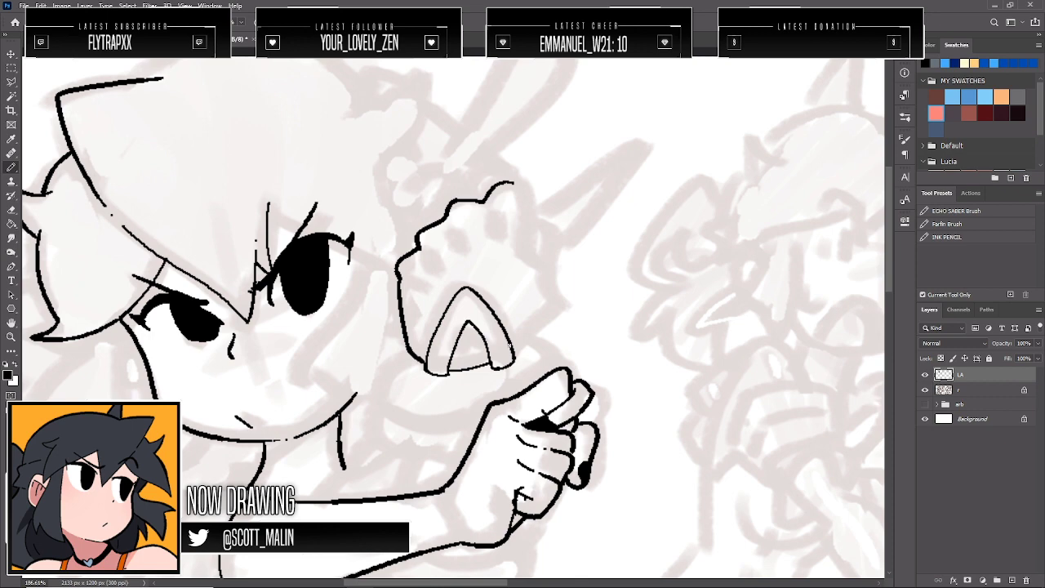
Ink the gauntlet's thumb side with a line across the thumb, and add a second, reworked contour over the fingertips
drag(523, 185, 540, 281)
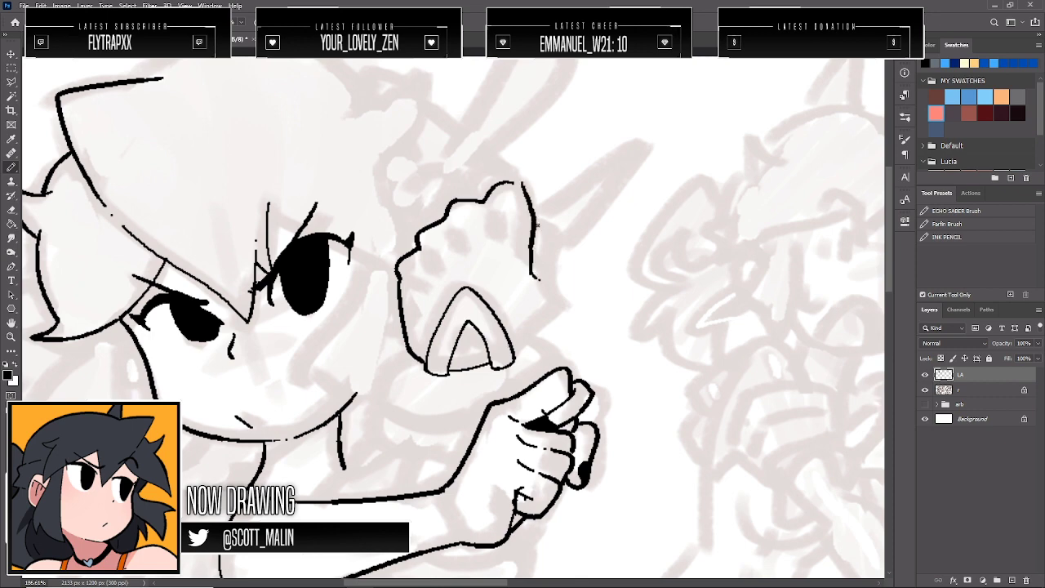
mouse_move(535, 226)
mouse_down()
mouse_move(555, 241)
mouse_move(556, 307)
mouse_move(514, 357)
mouse_up()
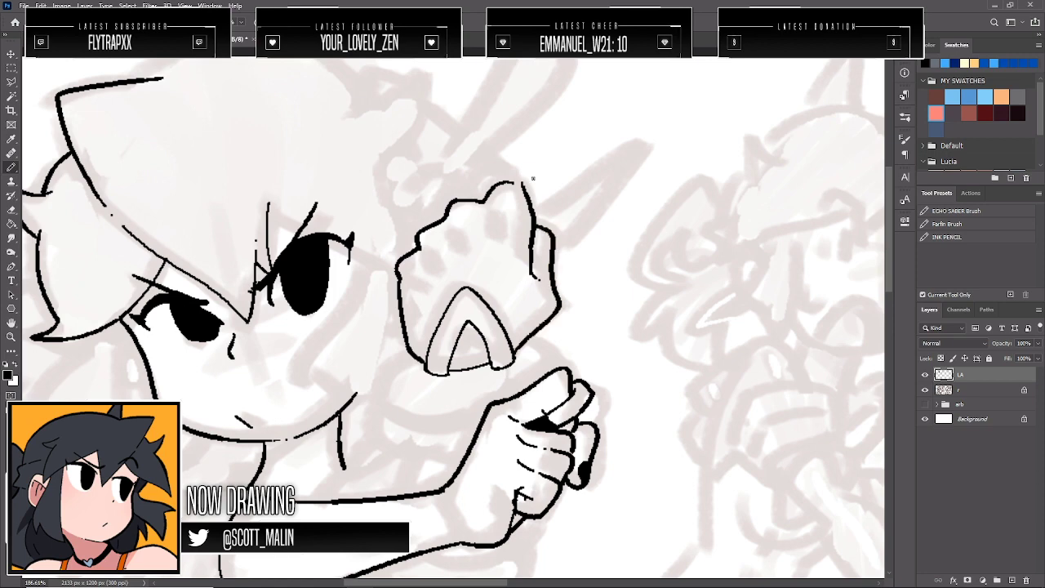
mouse_move(523, 186)
mouse_down()
mouse_move(494, 169)
mouse_move(480, 198)
mouse_move(442, 199)
mouse_move(437, 219)
mouse_move(399, 263)
mouse_up()
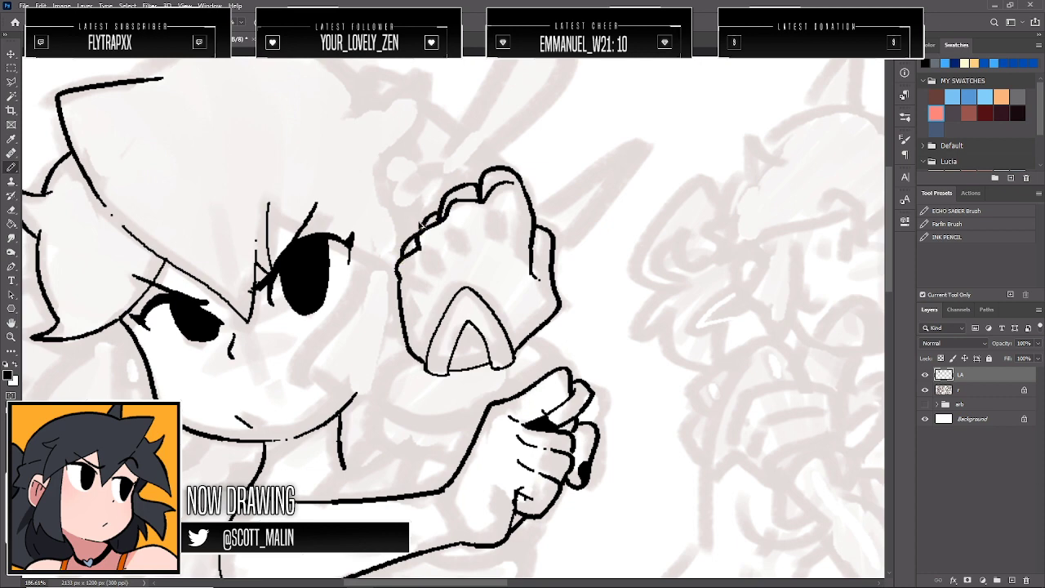
key(ctrl+z)
key(ctrl+z)
key(ctrl+z)
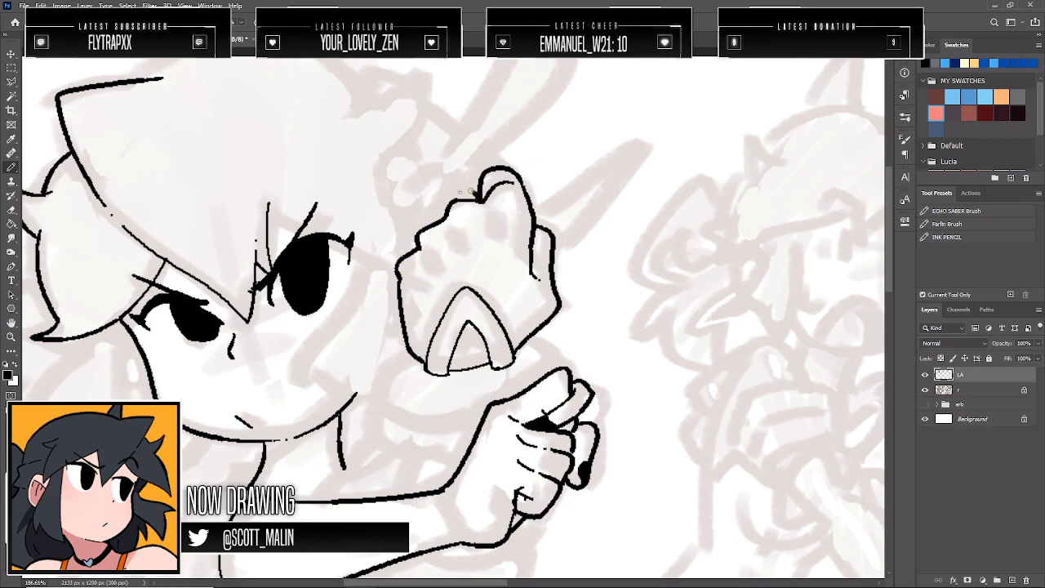
drag(476, 195, 413, 235)
drag(481, 190, 524, 180)
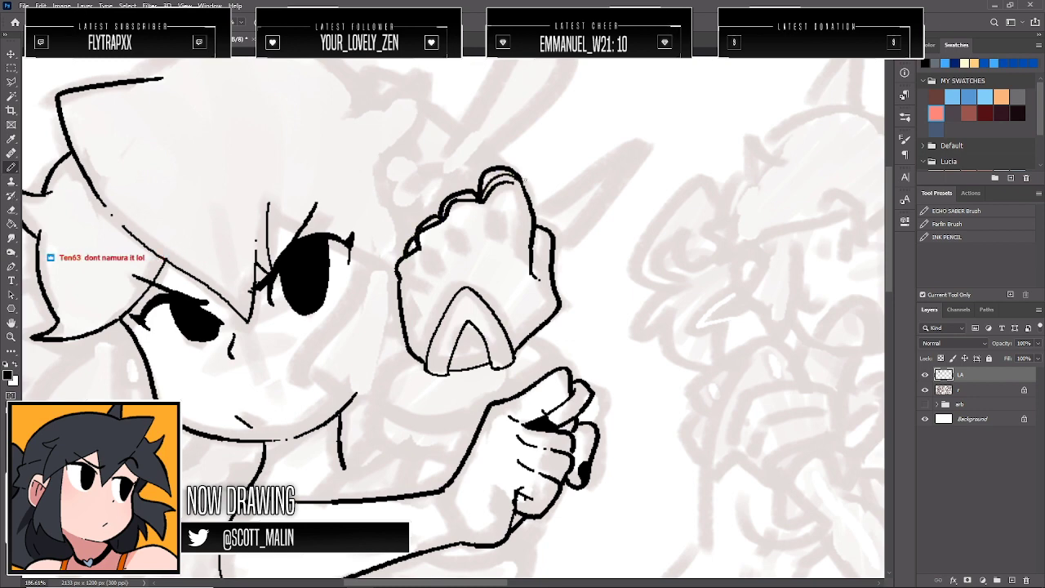
drag(534, 260, 553, 250)
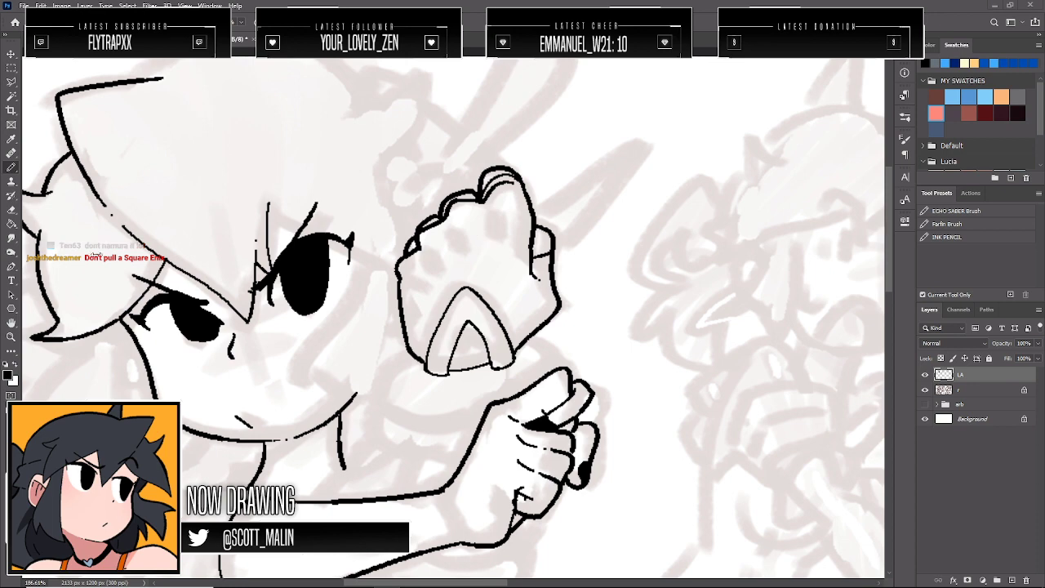
Ink a four-sided plate on each of the gauntlet's four fingers, with a tapered segment beneath each one
click(10, 166)
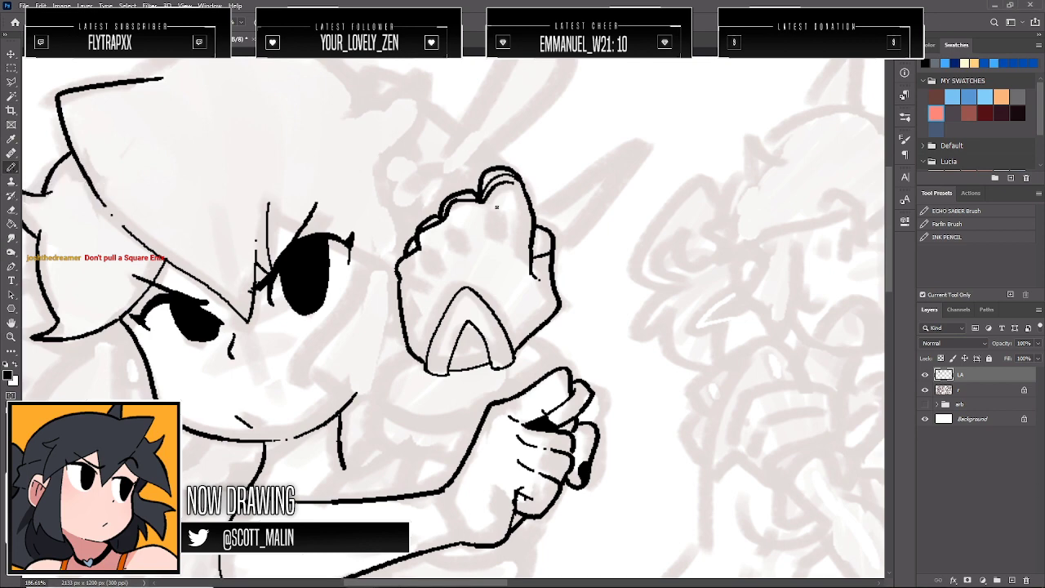
drag(493, 202, 498, 222)
drag(501, 231, 504, 243)
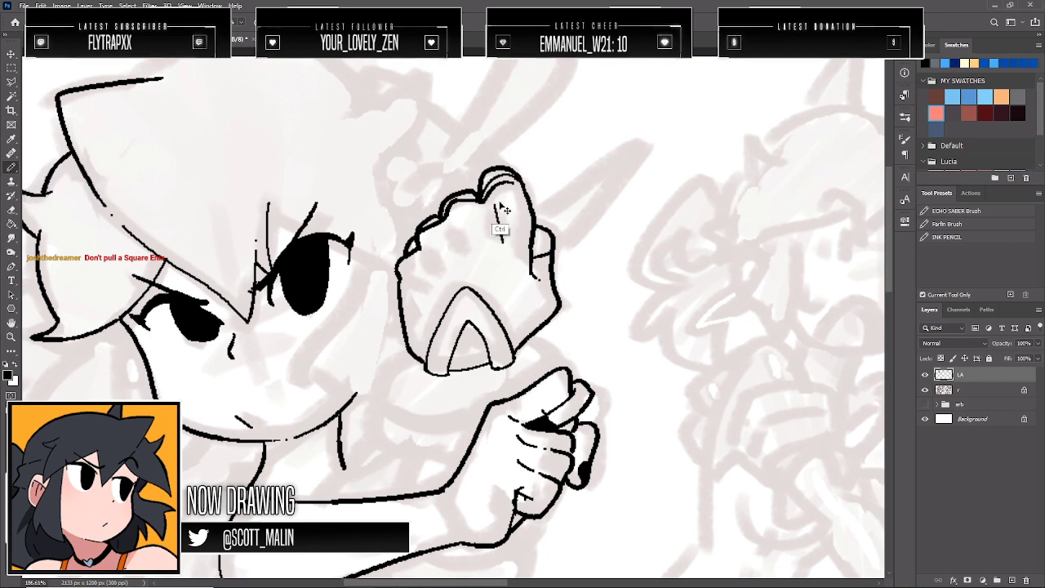
key(ctrl+z)
mouse_move(496, 201)
mouse_down()
mouse_move(505, 226)
mouse_move(516, 222)
mouse_move(511, 199)
mouse_move(498, 203)
mouse_move(462, 240)
mouse_move(481, 235)
mouse_move(470, 209)
mouse_move(433, 266)
mouse_move(449, 260)
mouse_move(443, 235)
mouse_move(426, 247)
mouse_move(421, 283)
mouse_move(416, 259)
mouse_move(404, 266)
mouse_up()
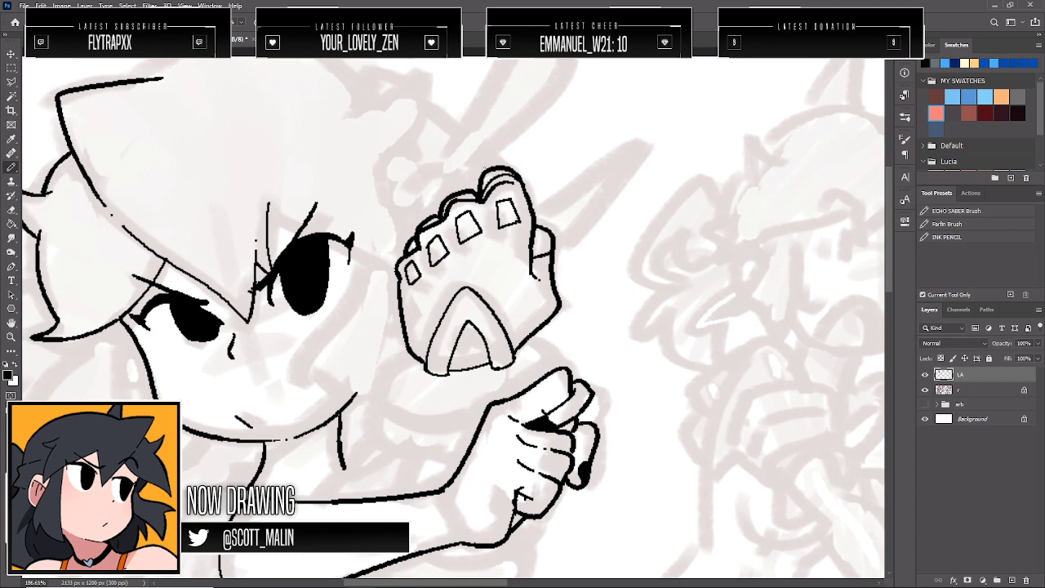
mouse_move(496, 224)
mouse_down()
mouse_move(504, 258)
mouse_move(517, 254)
mouse_move(523, 220)
mouse_up()
mouse_move(466, 247)
mouse_down()
mouse_move(480, 268)
mouse_move(481, 230)
mouse_up()
mouse_move(432, 267)
mouse_down()
mouse_move(444, 286)
mouse_move(449, 263)
mouse_move(422, 302)
mouse_move(431, 262)
mouse_up()
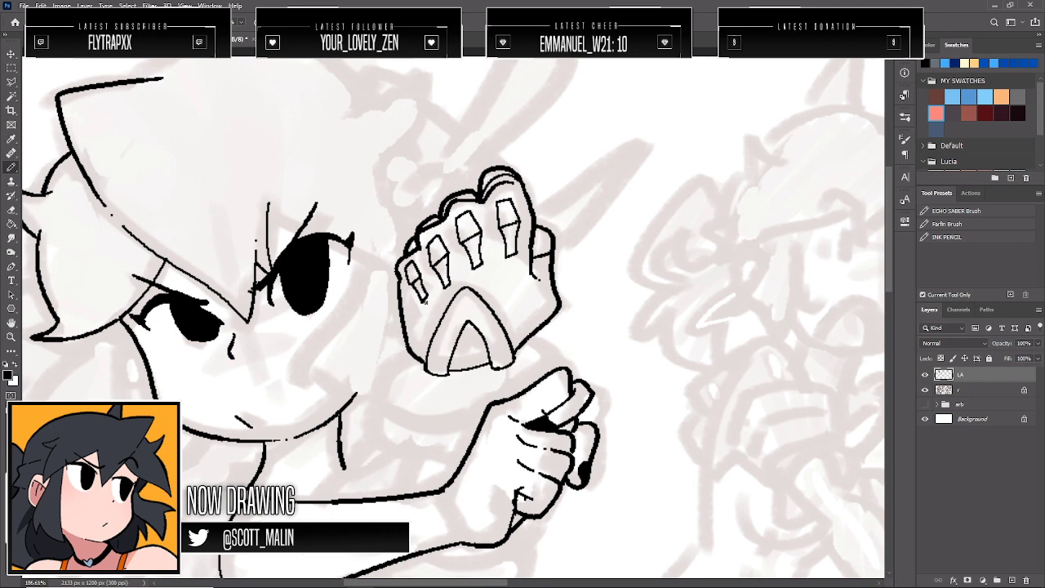
Ink the line running beneath the four finger plates and thicken the inner edge of the triangular plate
drag(425, 303, 514, 262)
mouse_move(449, 368)
mouse_down()
mouse_move(468, 325)
mouse_move(448, 369)
mouse_up()
key(ctrl+z)
drag(470, 324, 491, 364)
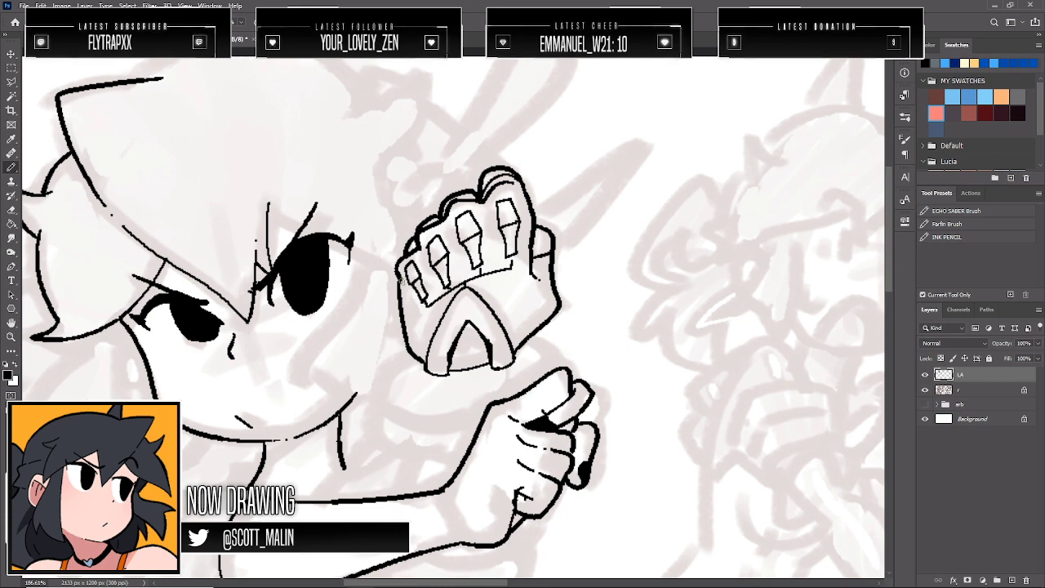
Rework the gauntlet's outer edge below the little finger into a small notch, erasing the old contour
drag(402, 286, 404, 335)
key(e)
drag(396, 281, 402, 337)
key(b)
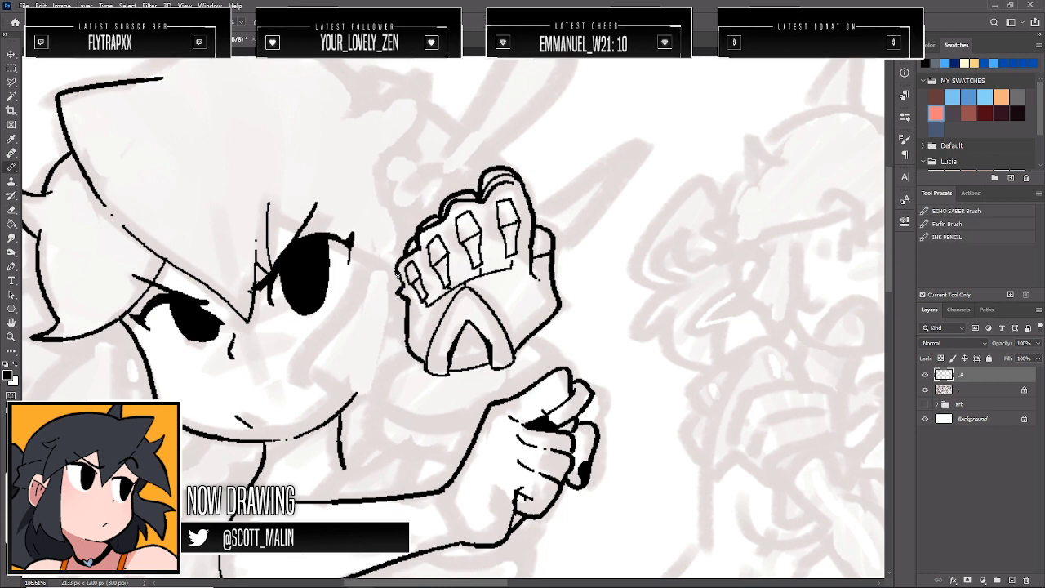
drag(400, 278, 409, 347)
Ink the rounded wrist cuff's outline behind the fist, redoing the curve above the thumb, and draw two curved seam lines across the cuff
scroll(578, 252, down, 1)
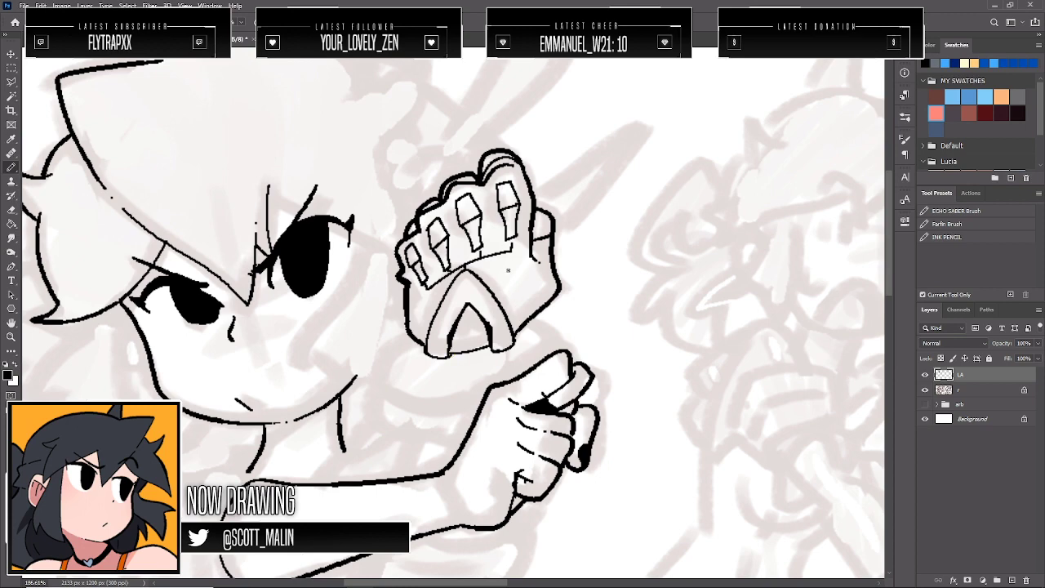
mouse_move(411, 339)
mouse_down()
mouse_move(389, 351)
mouse_move(373, 398)
mouse_move(396, 439)
mouse_move(462, 446)
mouse_up()
mouse_move(529, 322)
mouse_down()
mouse_move(559, 323)
mouse_move(531, 329)
mouse_move(554, 327)
mouse_move(569, 353)
mouse_up()
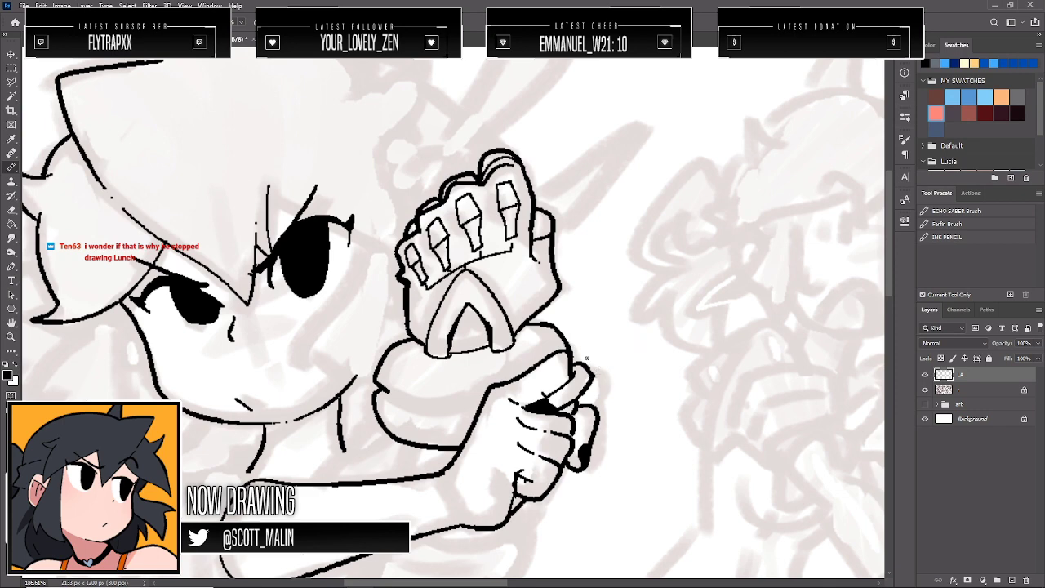
key(ctrl+z)
drag(528, 321, 573, 352)
key(ctrl+z)
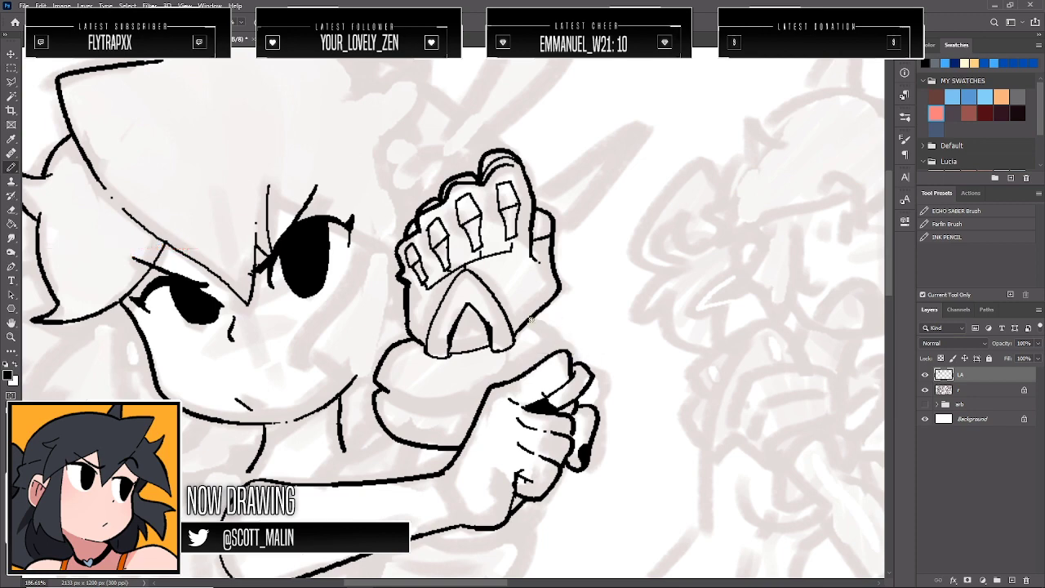
mouse_move(528, 320)
mouse_down()
mouse_move(572, 338)
mouse_move(581, 407)
mouse_up()
key(ctrl+z)
drag(383, 390, 481, 398)
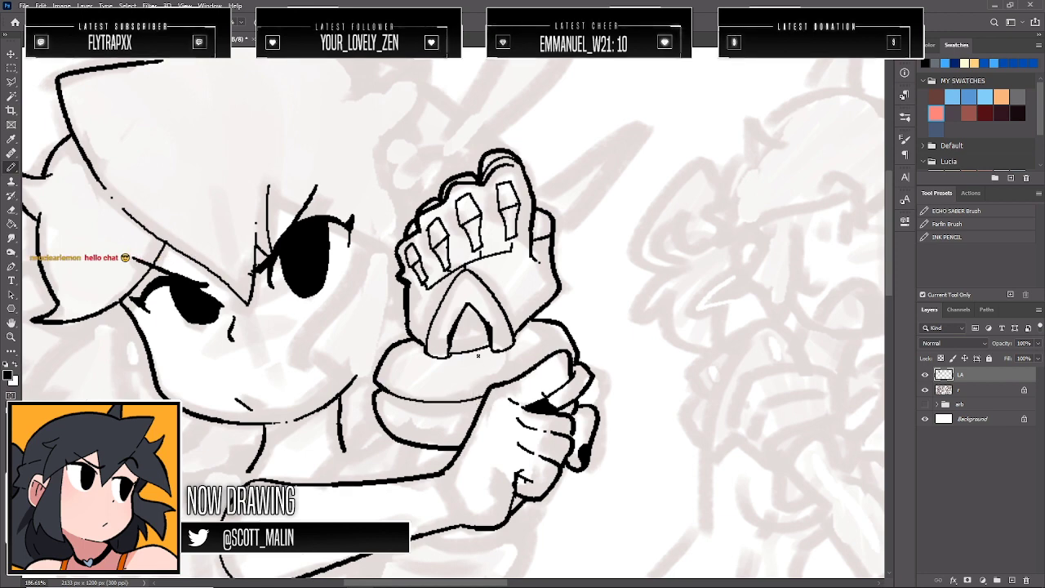
mouse_move(374, 392)
mouse_down()
mouse_move(424, 411)
mouse_move(490, 400)
mouse_up()
key(g)
click(449, 405)
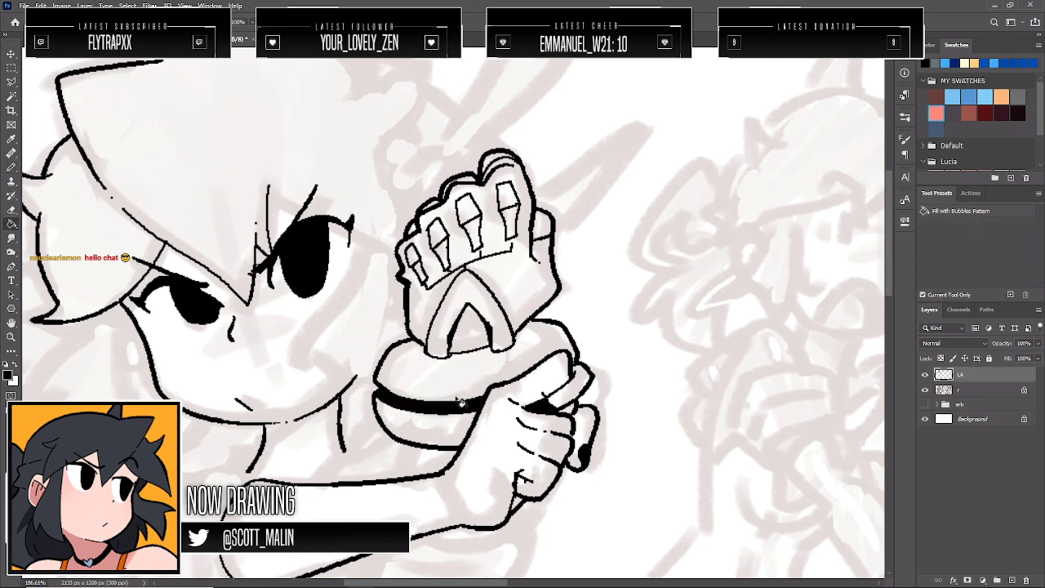
key(ctrl+z)
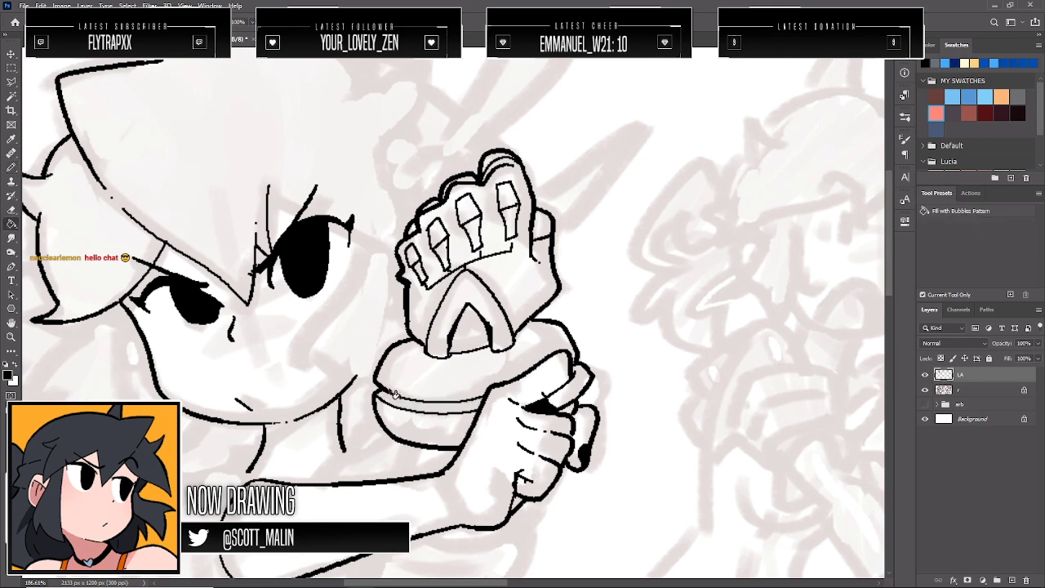
Add a curved line inside the cuff's seam and fill the narrow upper strip with black
key(b)
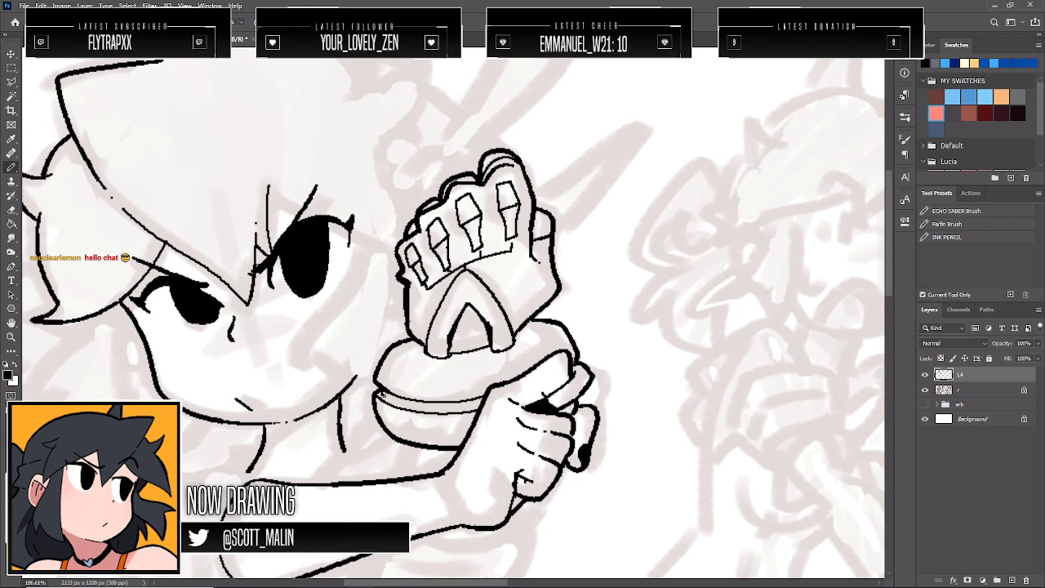
drag(382, 396, 449, 410)
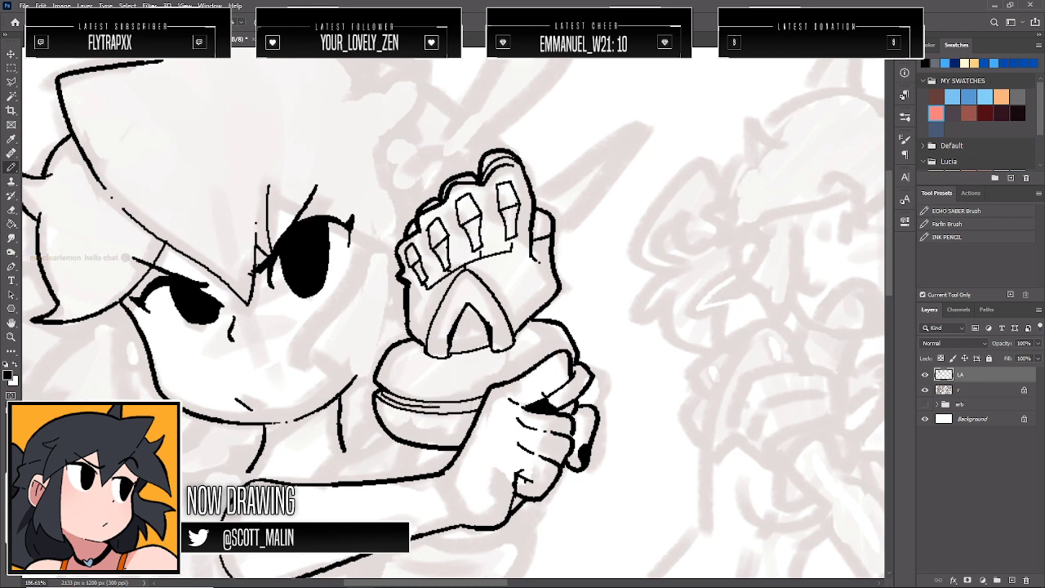
drag(432, 406, 484, 400)
key(g)
click(505, 398)
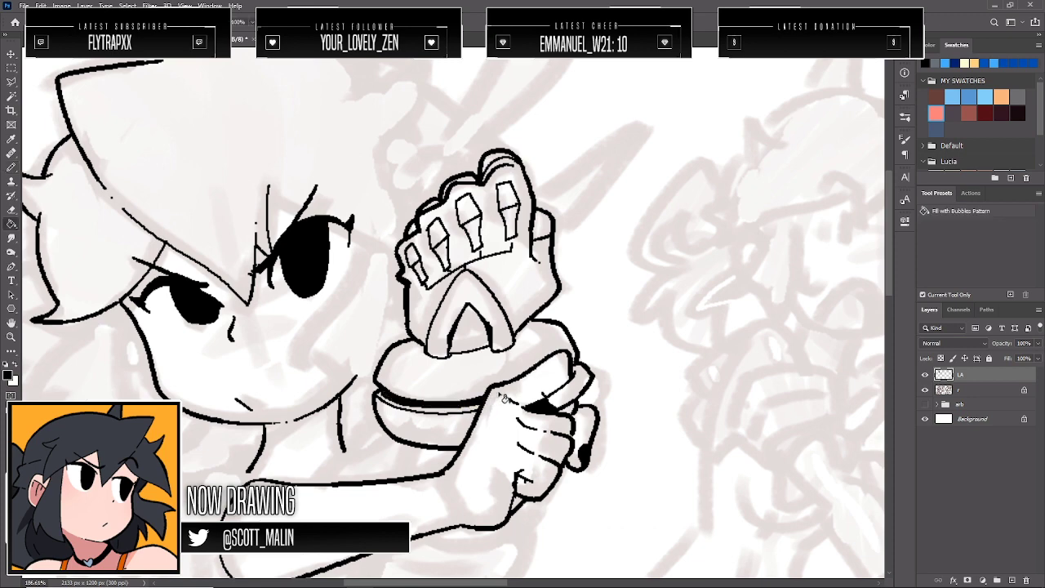
Ink the curved inner rim of the cuff around the gauntlet's base, redrawing the first attempt
key(b)
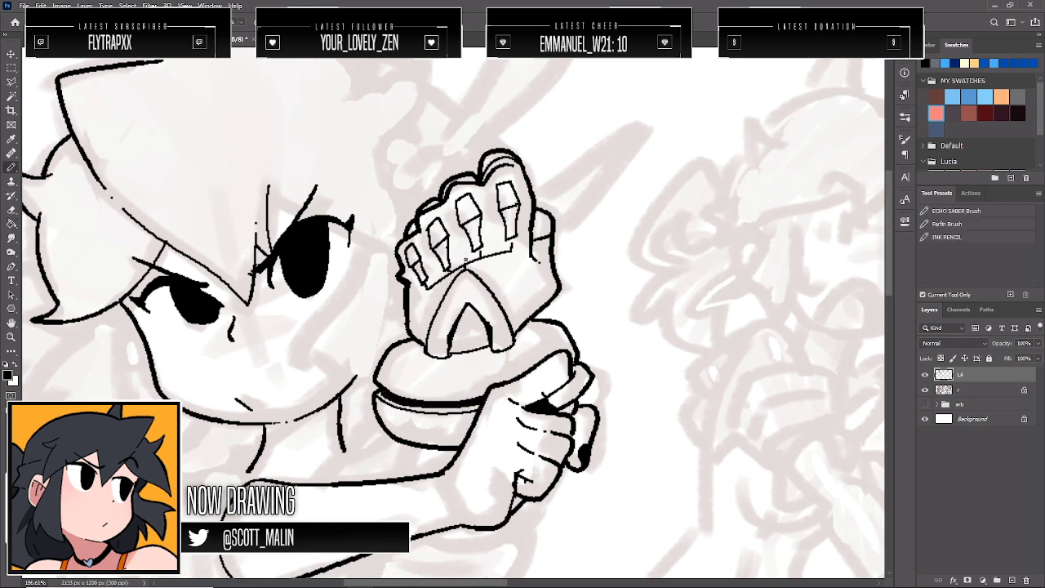
drag(398, 353, 456, 371)
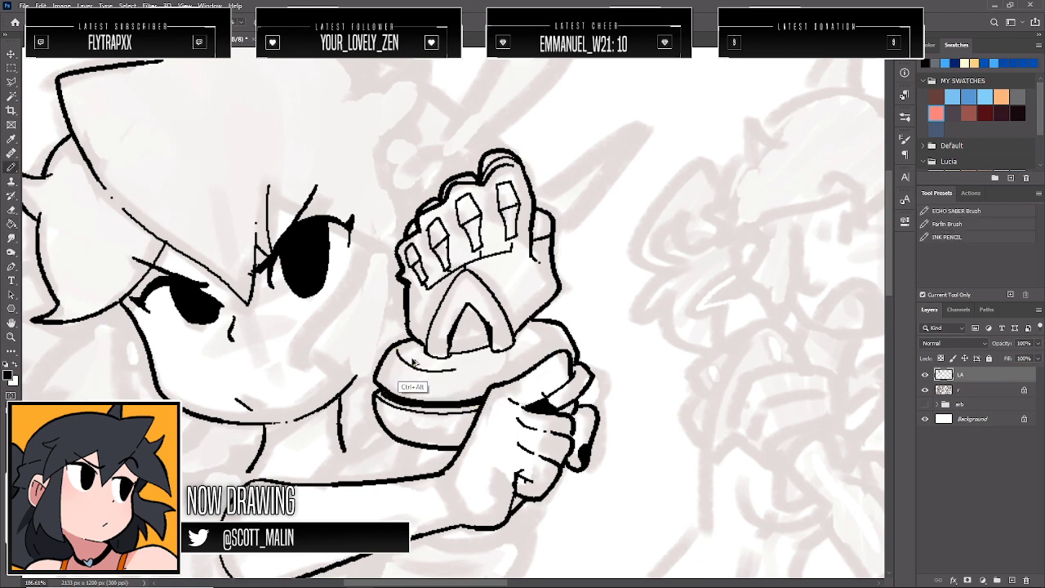
key(ctrl+z)
mouse_move(398, 353)
mouse_down()
mouse_move(423, 367)
mouse_move(461, 365)
mouse_move(557, 334)
mouse_move(518, 337)
mouse_up()
key(e)
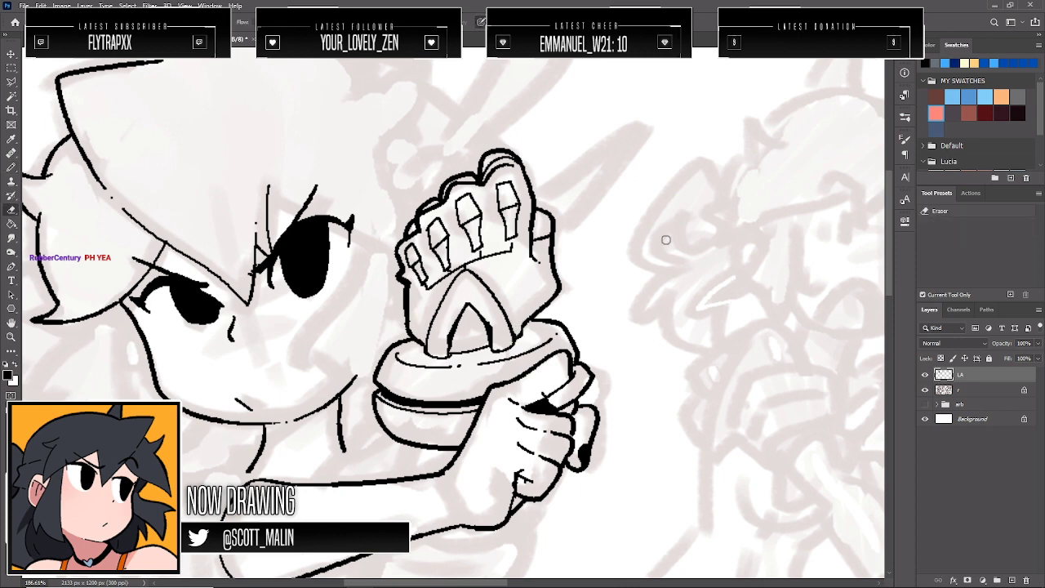
click(10, 337)
drag(509, 262, 471, 255)
drag(410, 275, 416, 275)
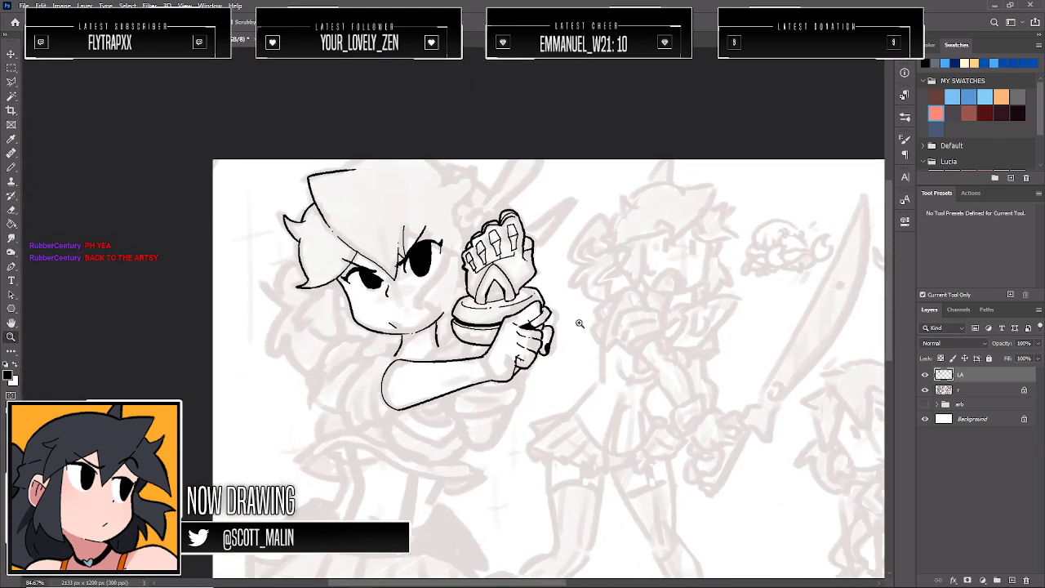
Try a short crease line along the forearm near its lower edge
drag(535, 311, 585, 340)
drag(700, 346, 668, 346)
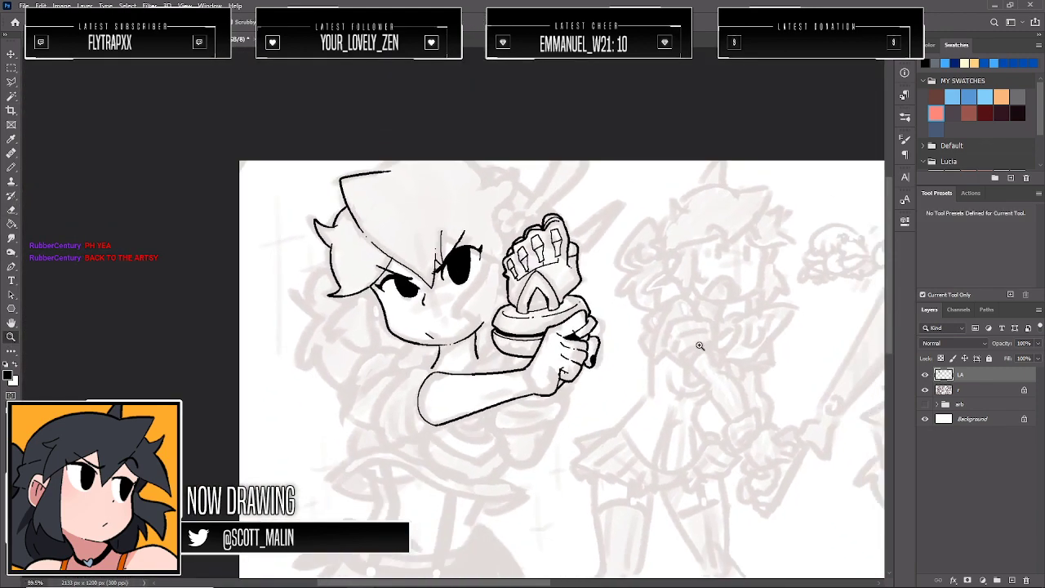
drag(507, 398, 483, 400)
key(b)
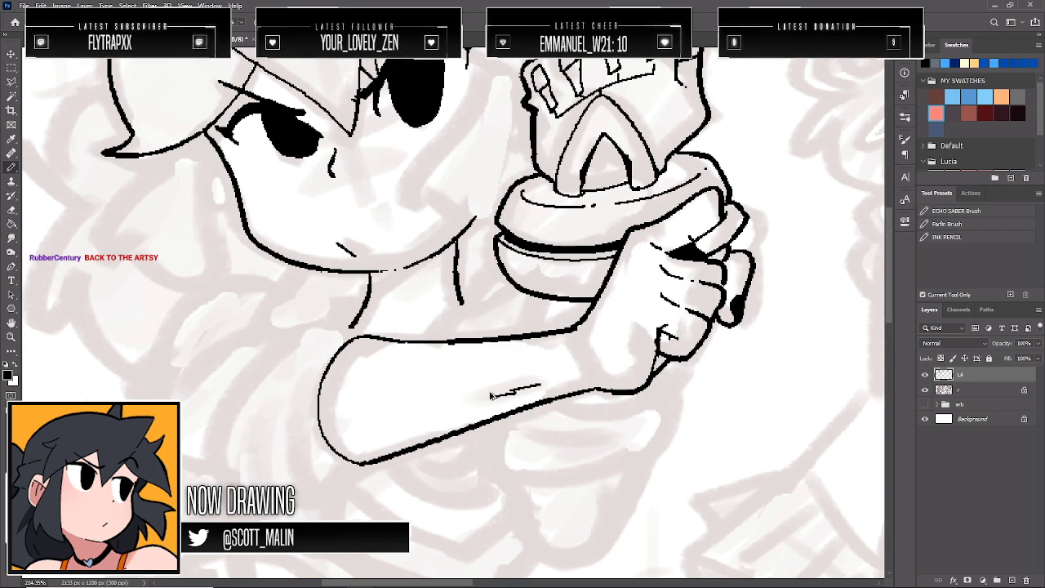
key(z)
drag(471, 316, 408, 318)
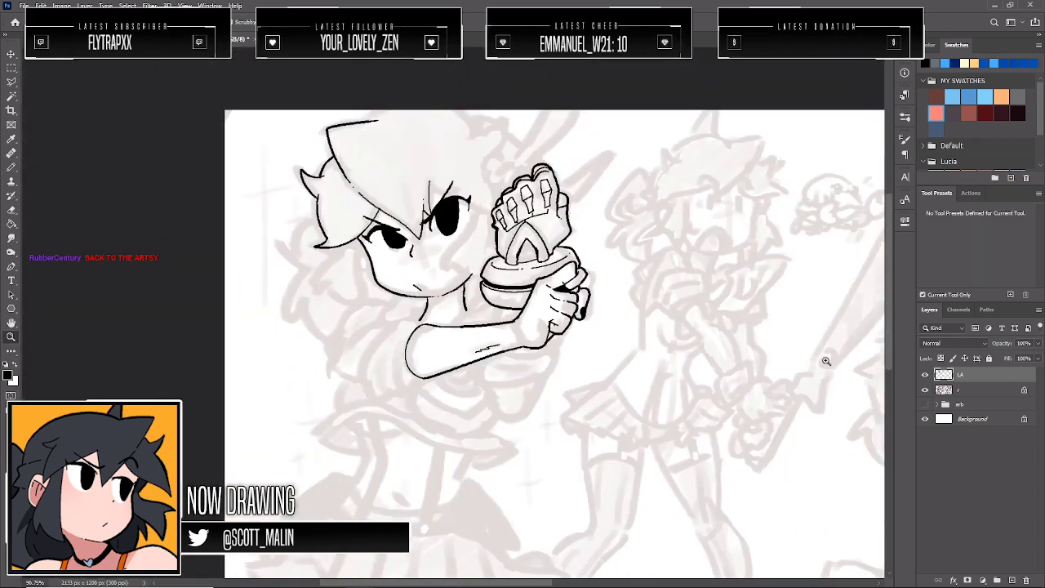
click(924, 390)
key(ctrl+z)
Check the line art on its own with the sketch layer hidden, in mirrored and normal view, and show the sketch again
click(924, 389)
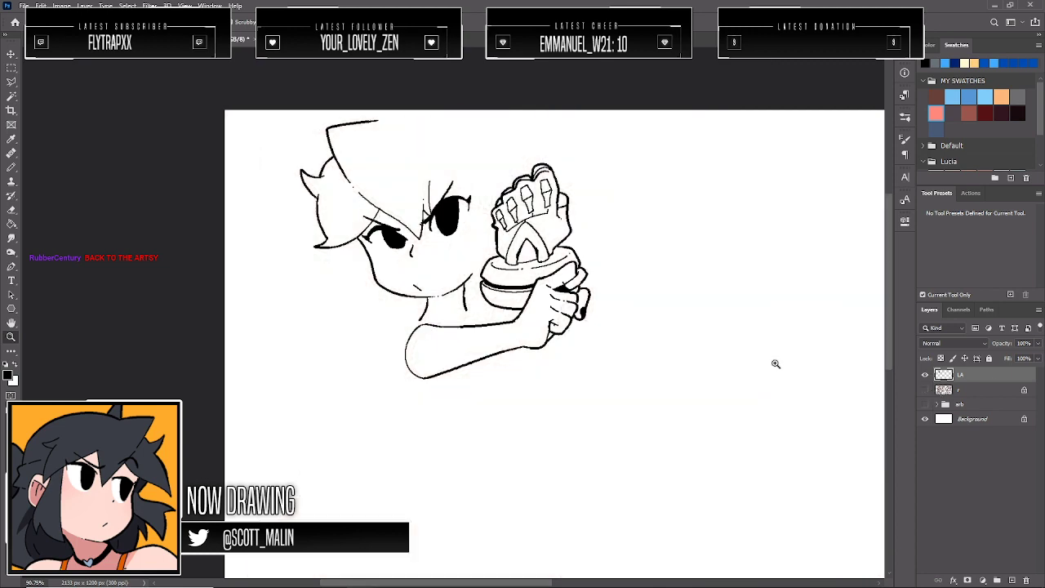
drag(775, 362, 701, 322)
key(ctrl+0)
key(ctrl+shift+h)
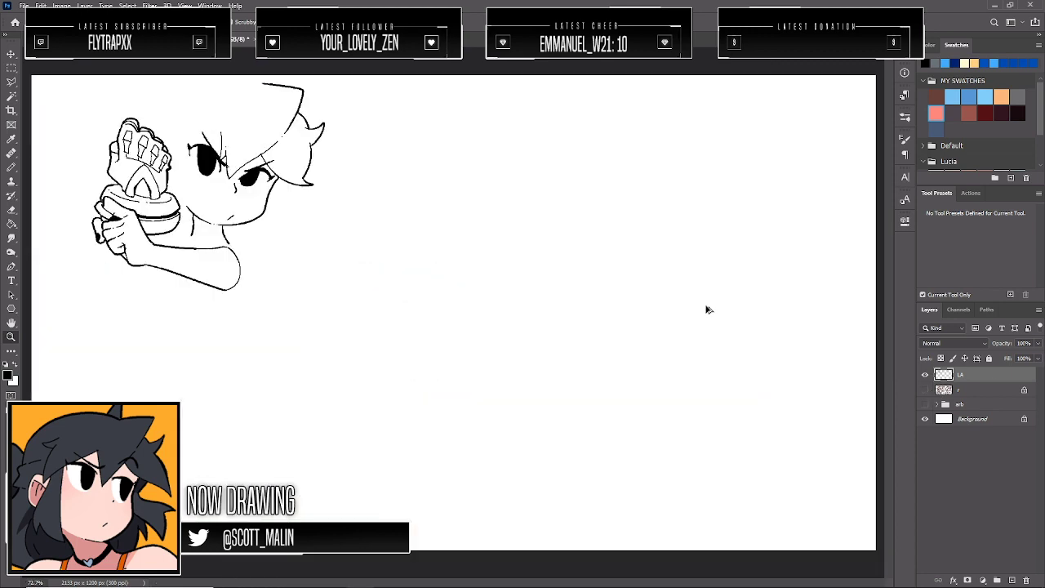
key(h)
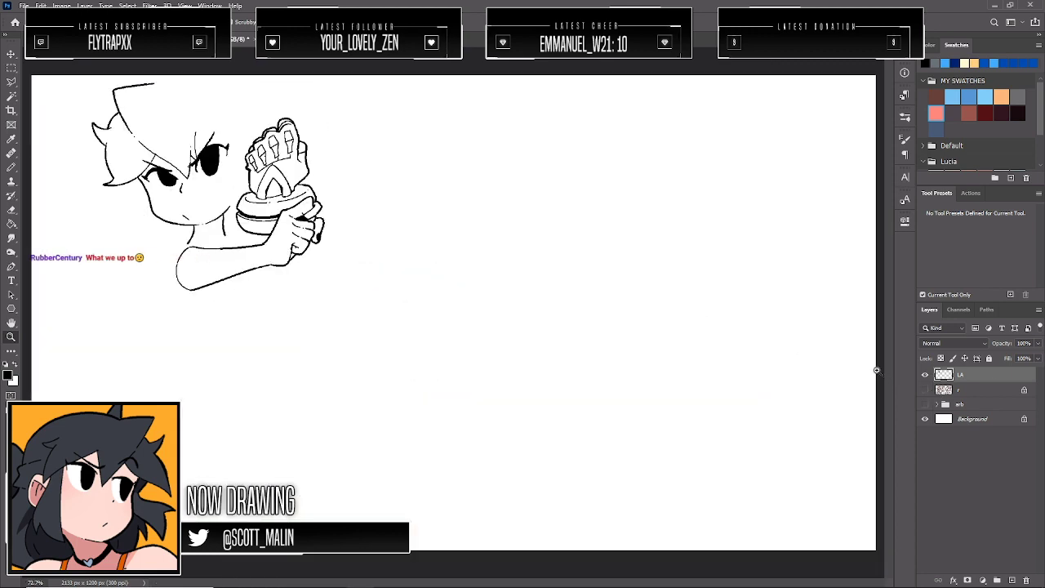
click(925, 390)
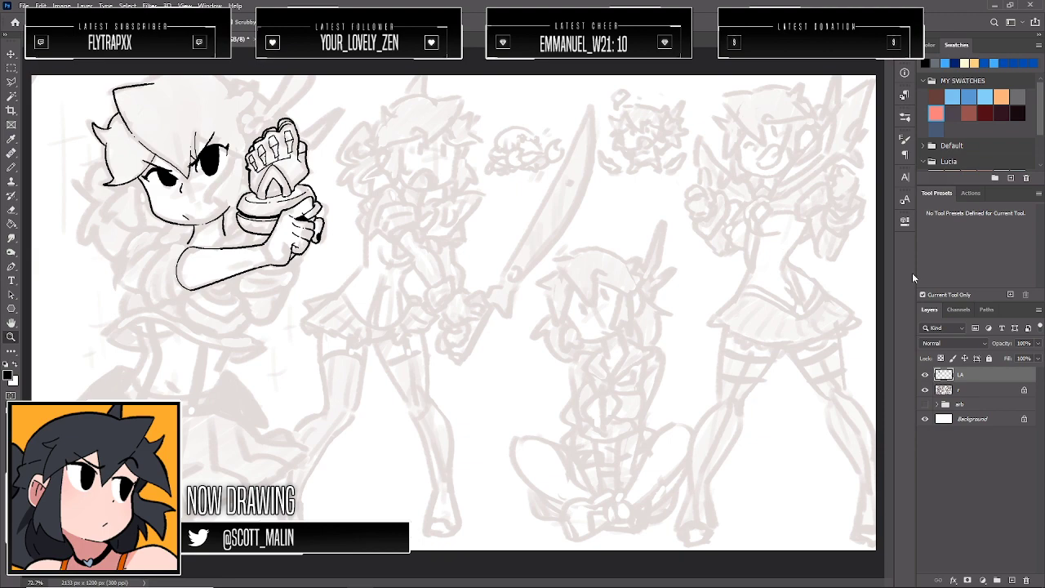
Ink the fringe's lower edge slanting across above the right-hand eye and on to the gauntlet
drag(118, 193, 167, 245)
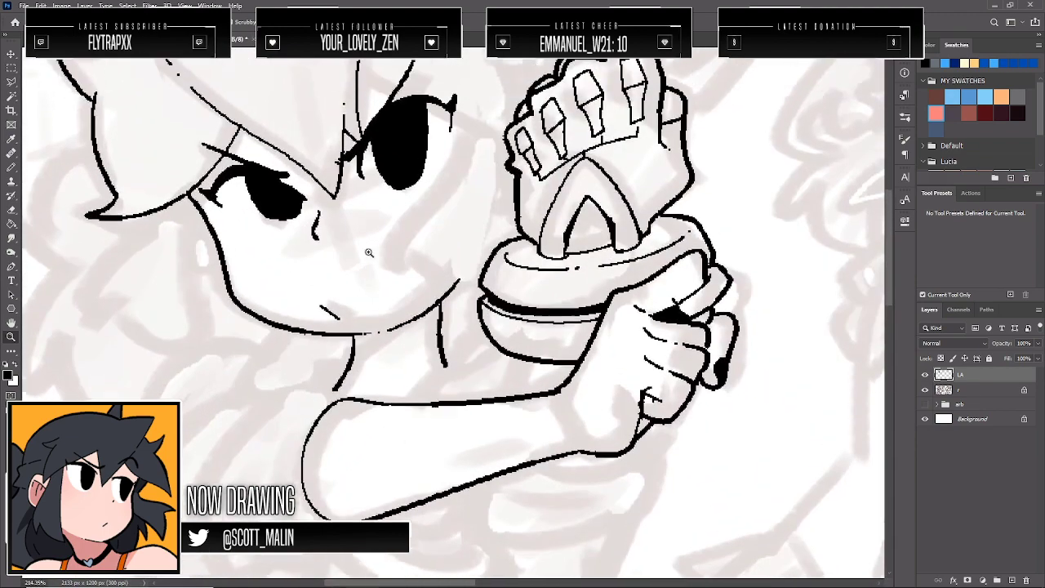
drag(659, 267, 640, 268)
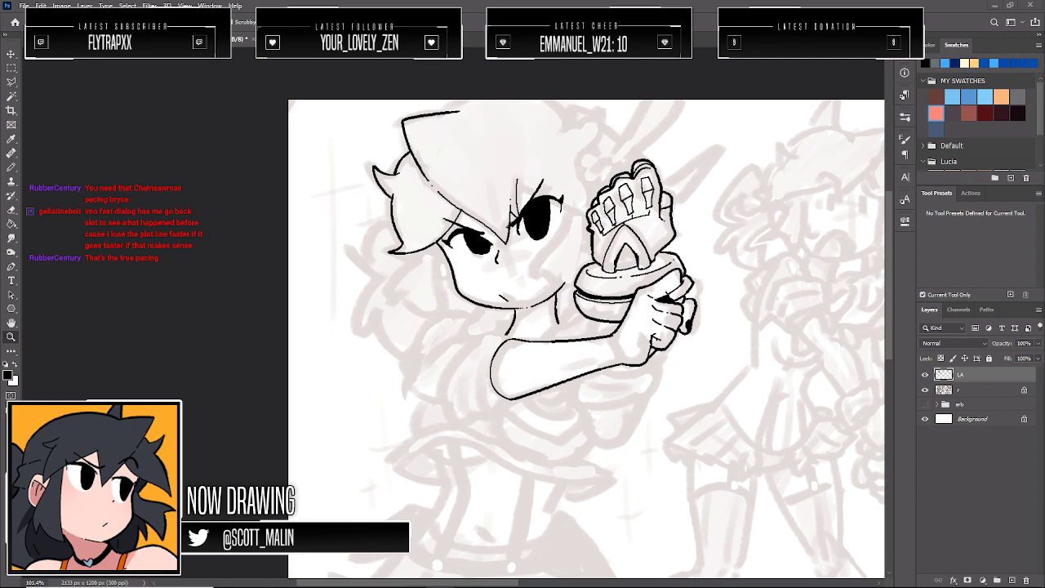
click(542, 176)
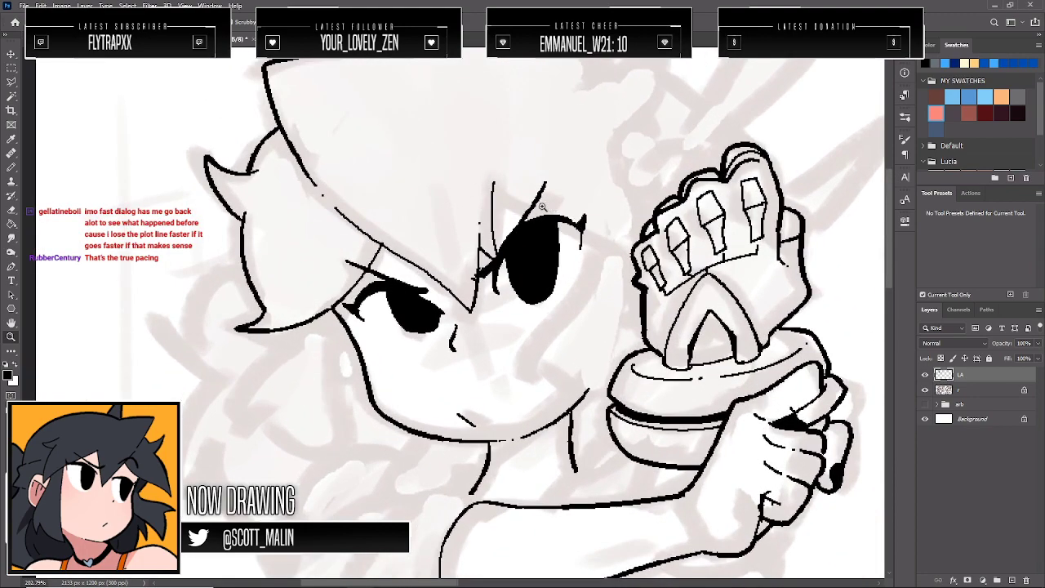
drag(544, 206, 457, 206)
mouse_move(581, 196)
mouse_down()
mouse_move(630, 171)
mouse_move(686, 171)
mouse_up()
key(b)
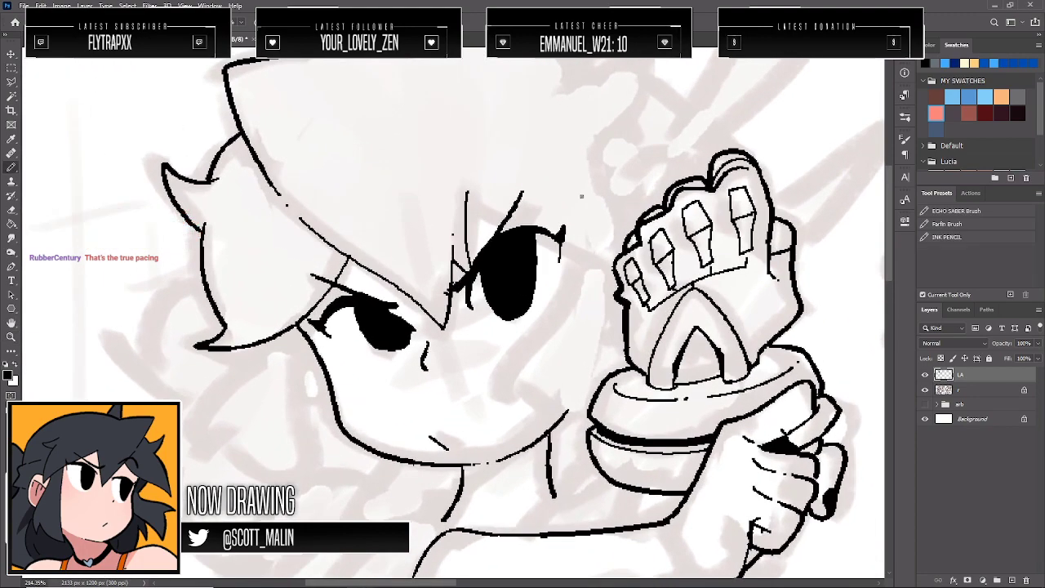
drag(468, 203, 514, 223)
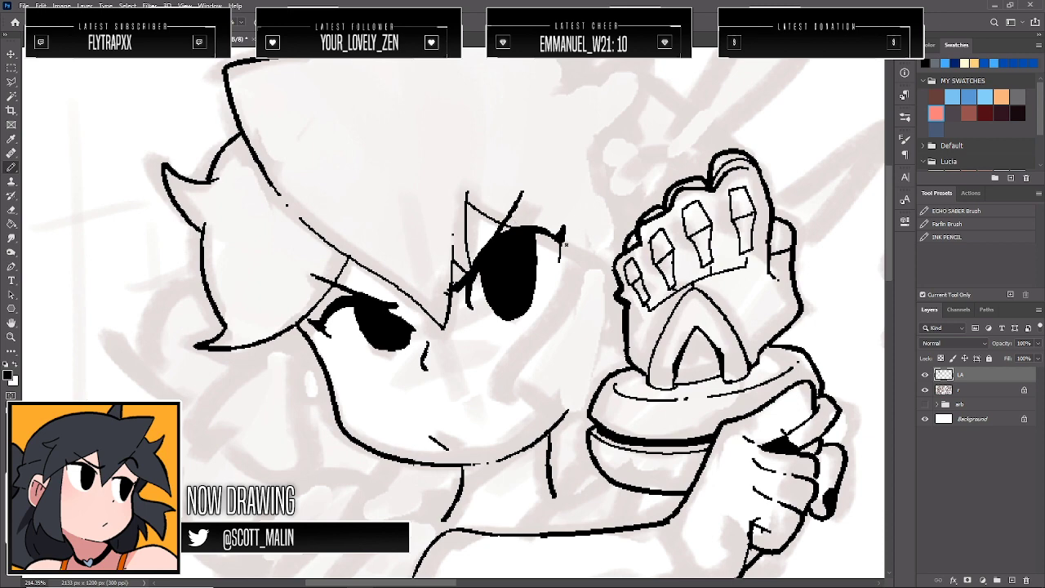
drag(560, 248, 608, 265)
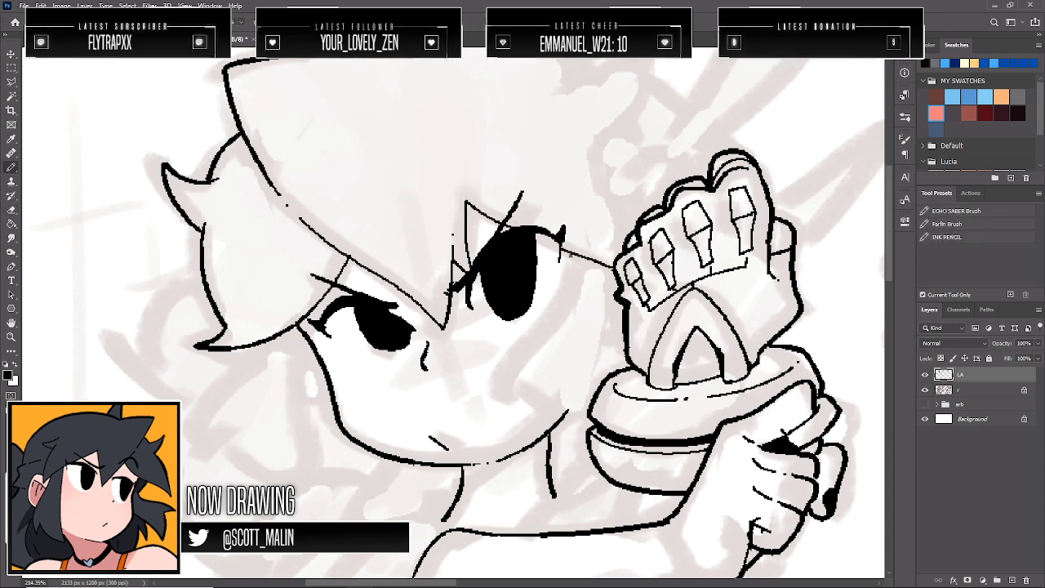
Ink the pointed side lock between the right-hand eye and the cuff, redrawing its inner edge
drag(571, 263, 508, 411)
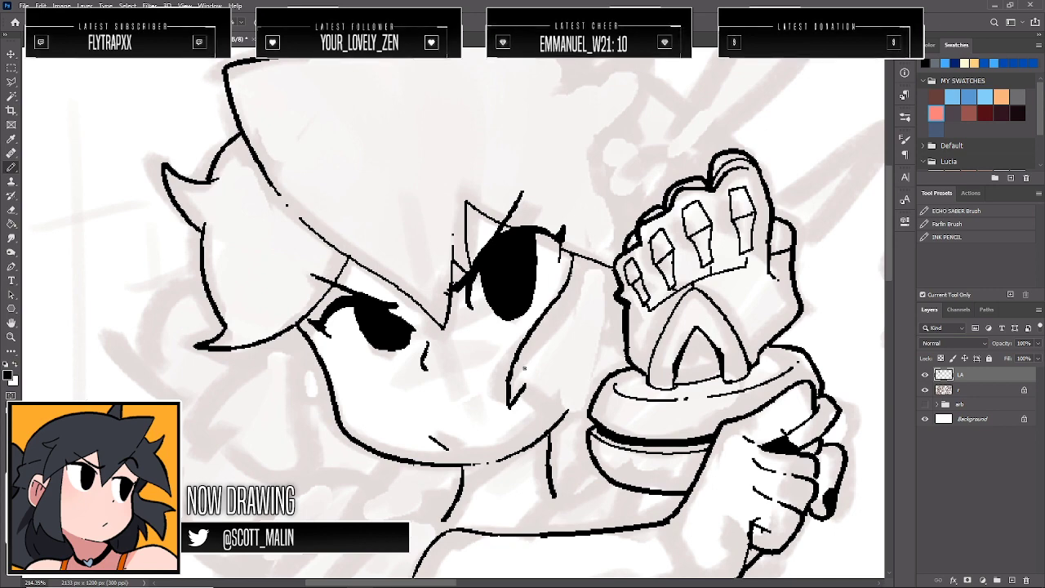
mouse_move(477, 236)
mouse_down()
mouse_move(441, 303)
mouse_move(464, 360)
mouse_move(434, 431)
mouse_up()
key(ctrl+z)
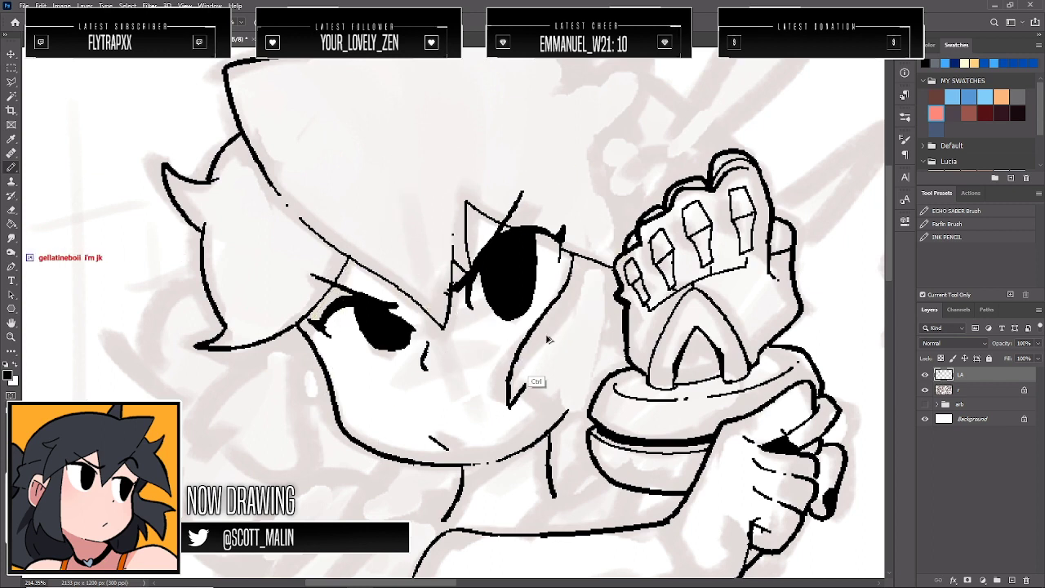
key(ctrl+z)
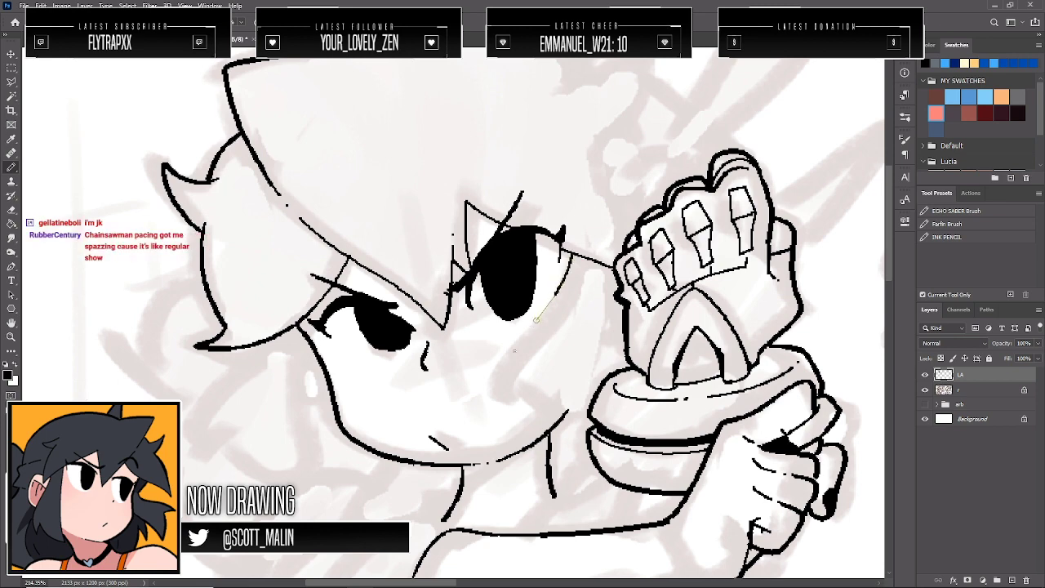
mouse_move(562, 261)
mouse_down()
mouse_move(506, 408)
mouse_move(532, 392)
mouse_move(588, 436)
mouse_up()
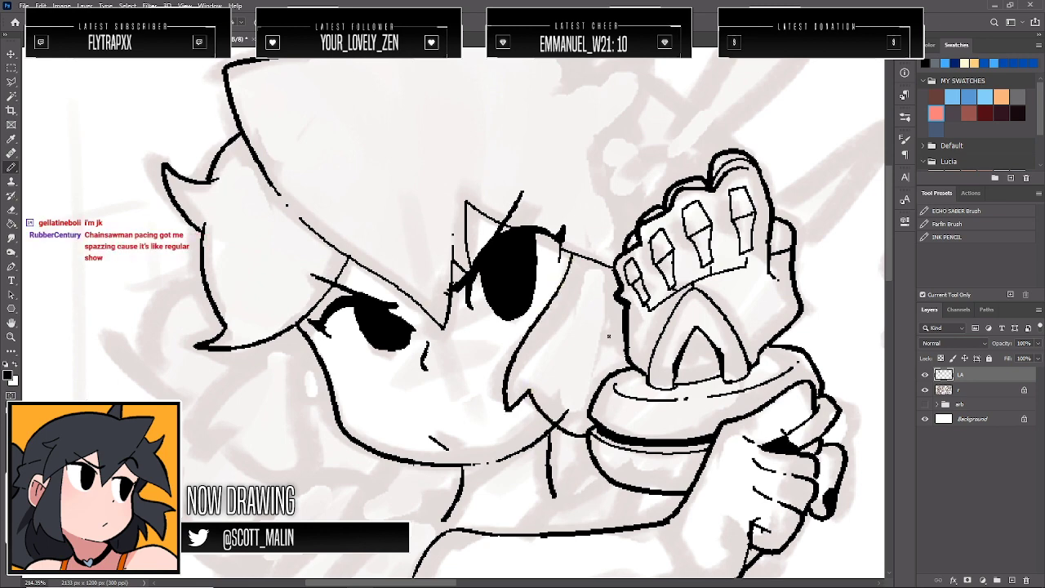
Ink the hair edge beside the gauntlet with a black wedge above the cuff, and erase the jawline overlapping the side lock
drag(616, 304, 611, 375)
key(e)
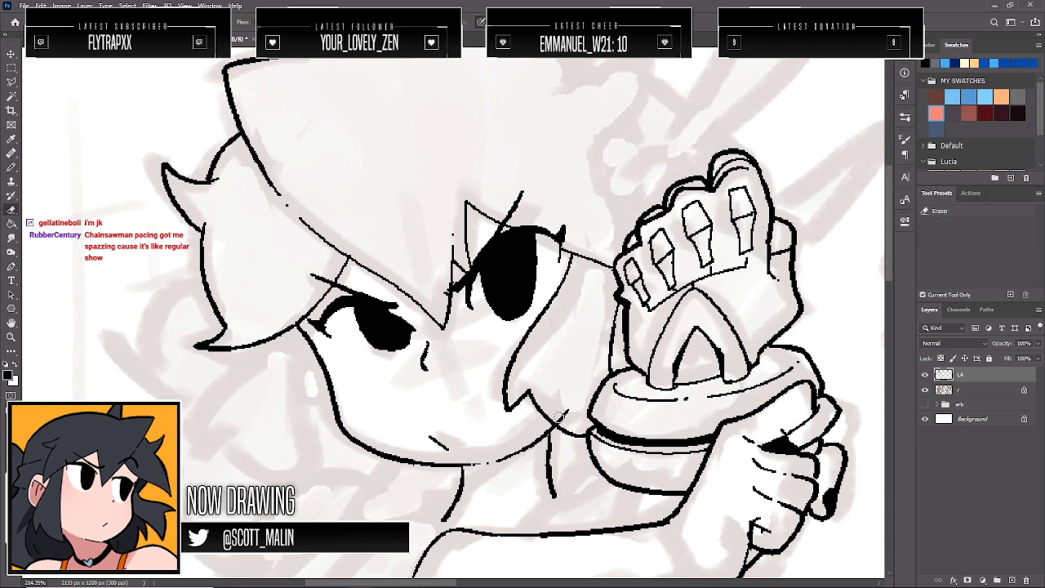
key(b)
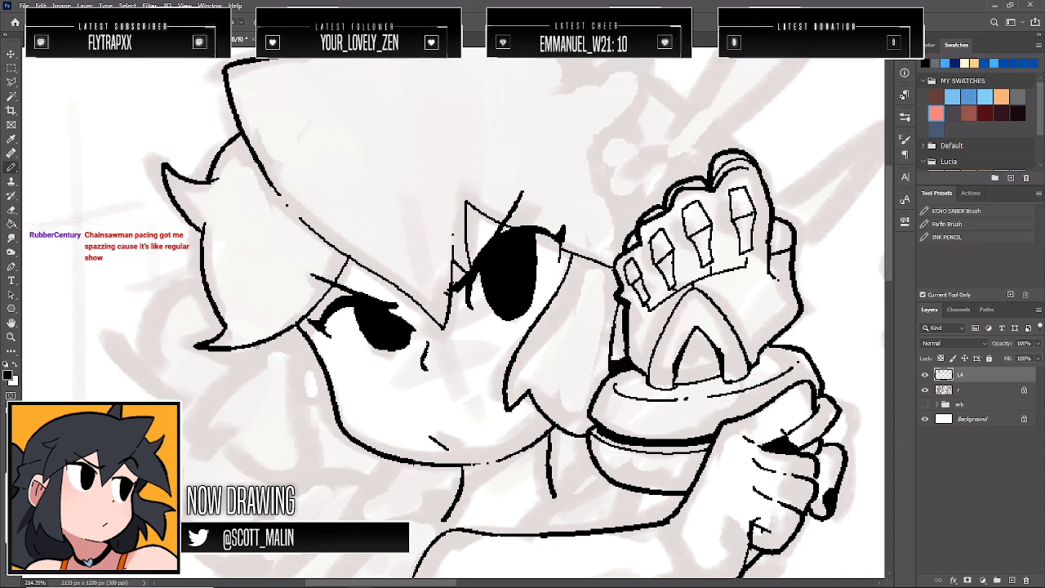
Ink the forked hair lock left of the face, redoing the first attempt, and draw the small ear between it and the cheek
mouse_move(262, 343)
mouse_down()
mouse_move(196, 427)
mouse_move(203, 450)
mouse_move(218, 439)
mouse_move(256, 474)
mouse_move(305, 478)
mouse_up()
key(ctrl+z)
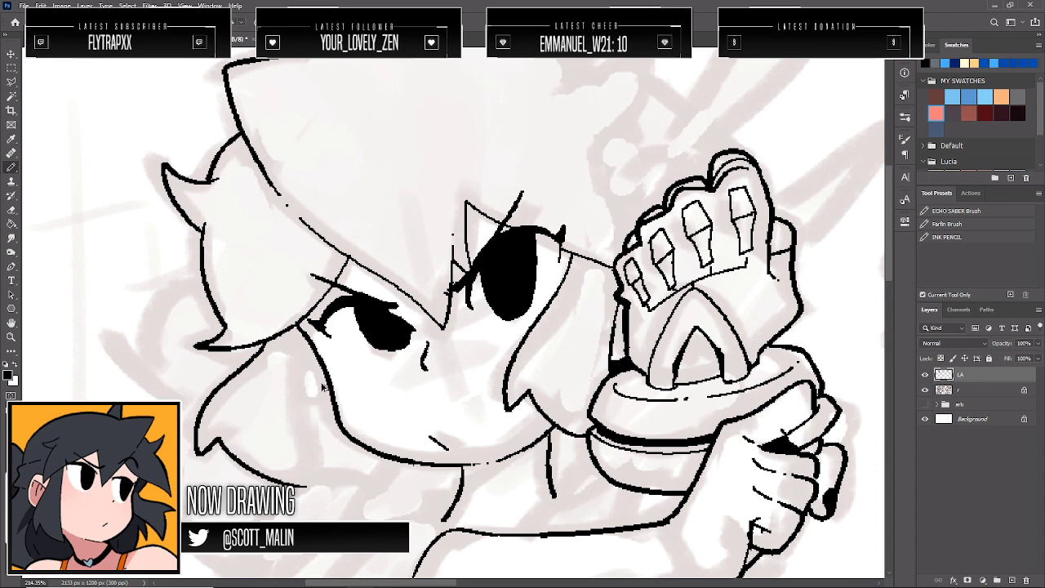
key(ctrl+z)
mouse_move(308, 344)
mouse_down()
mouse_move(314, 462)
mouse_move(262, 480)
mouse_move(239, 446)
mouse_up()
mouse_move(263, 343)
mouse_down()
mouse_move(227, 382)
mouse_move(207, 465)
mouse_move(236, 440)
mouse_up()
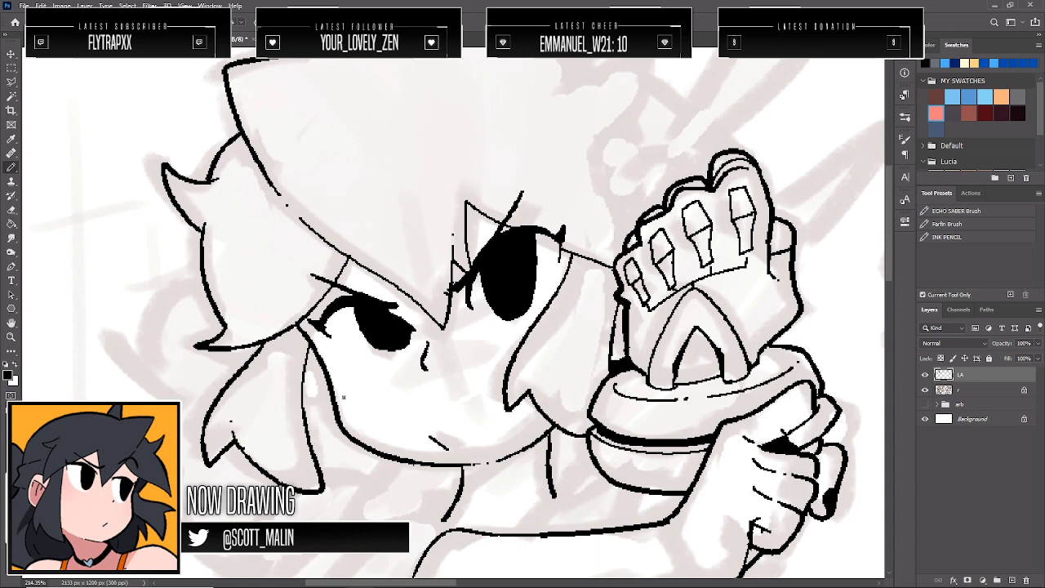
drag(304, 386, 340, 419)
drag(304, 360, 318, 390)
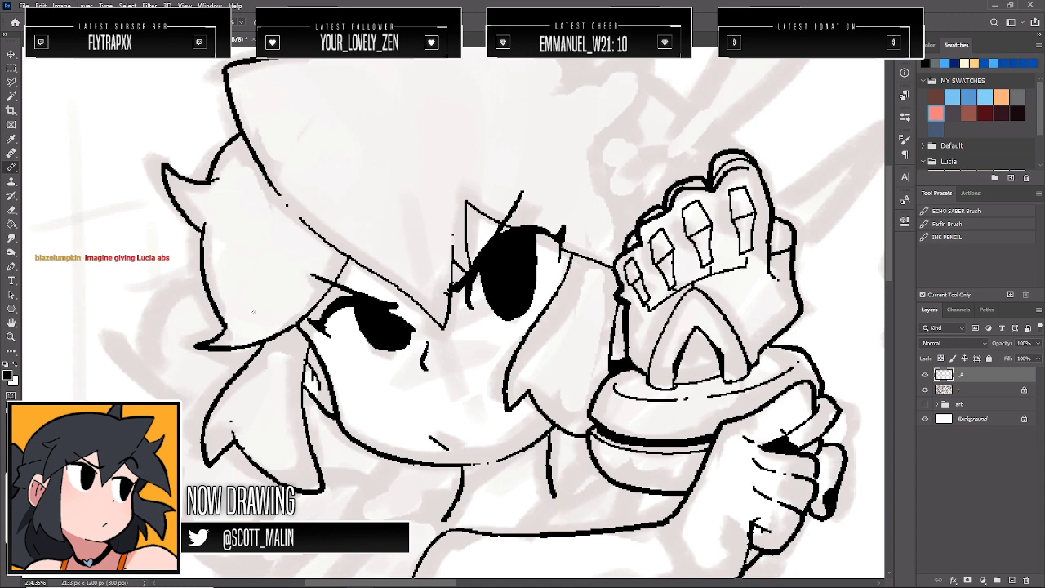
Erase the curve joining the left hair tuft to the pointed fringe
scroll(418, 423, down, 3)
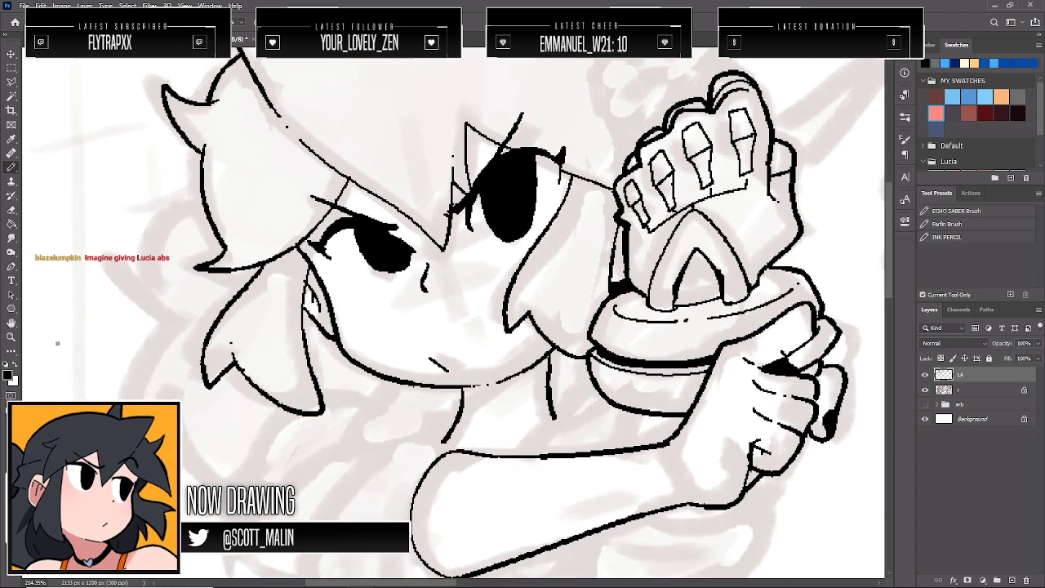
click(11, 337)
drag(495, 273, 445, 274)
alt+click(537, 287)
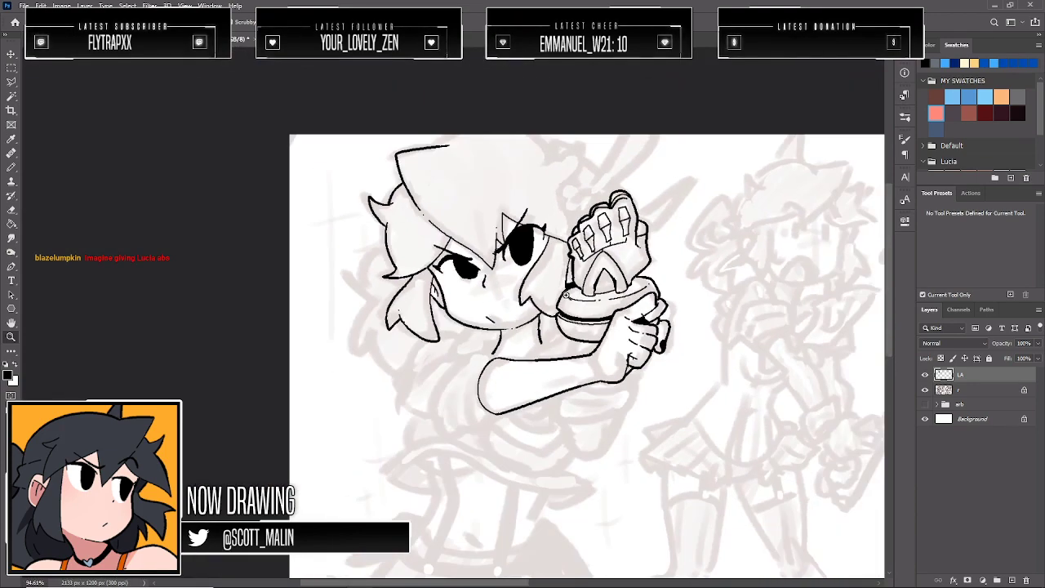
click(554, 163)
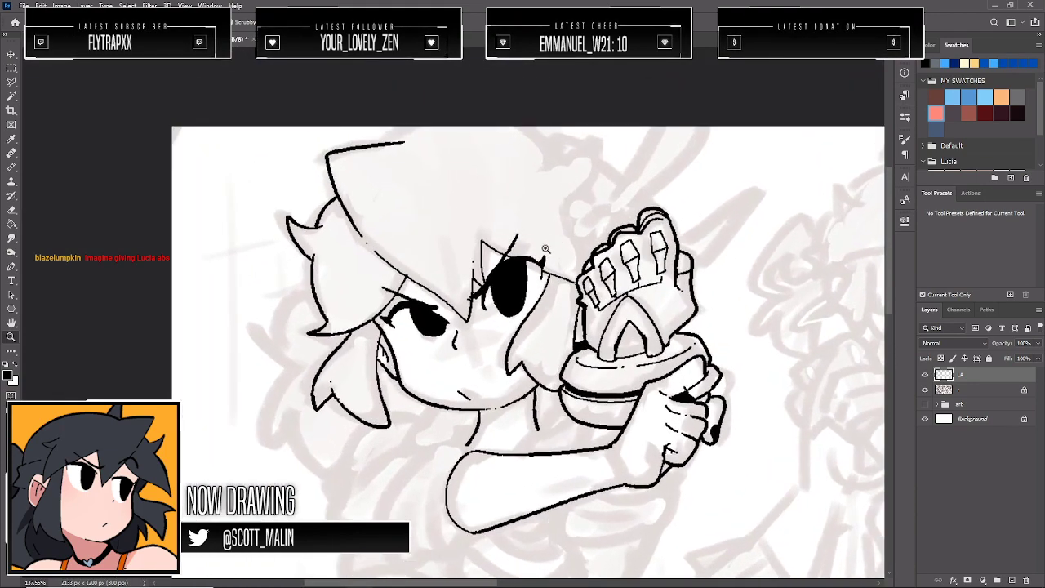
drag(343, 220, 425, 221)
key(e)
mouse_move(290, 219)
mouse_down()
mouse_move(308, 184)
mouse_move(287, 206)
mouse_move(322, 173)
mouse_up()
key(z)
Ink the head's rounded crown on a new layer, redrawing the right curve several times and carrying the left curve down to the tuft
drag(333, 280, 251, 280)
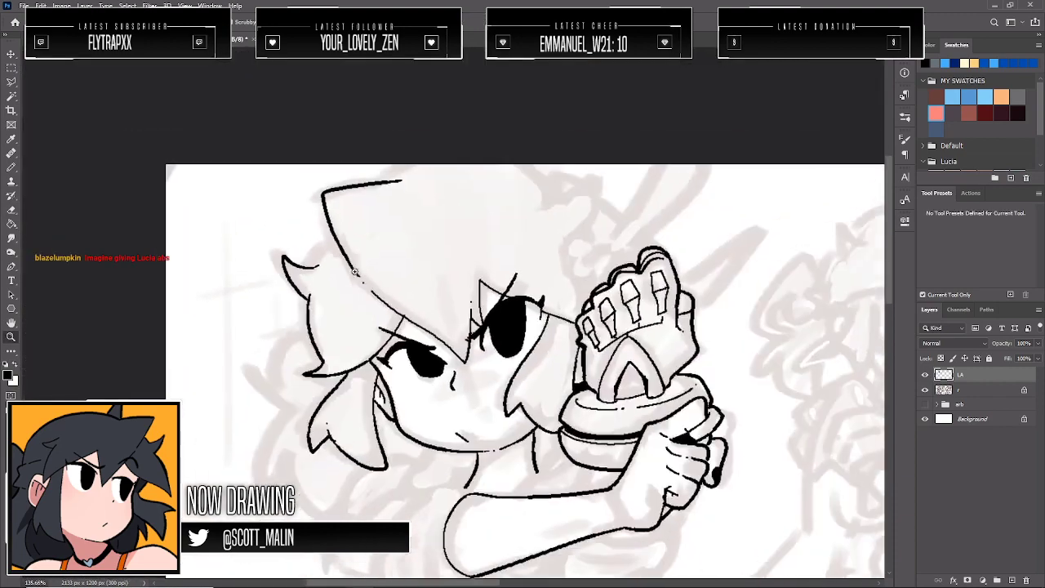
mouse_move(506, 322)
mouse_down()
mouse_move(496, 322)
mouse_move(527, 323)
mouse_up()
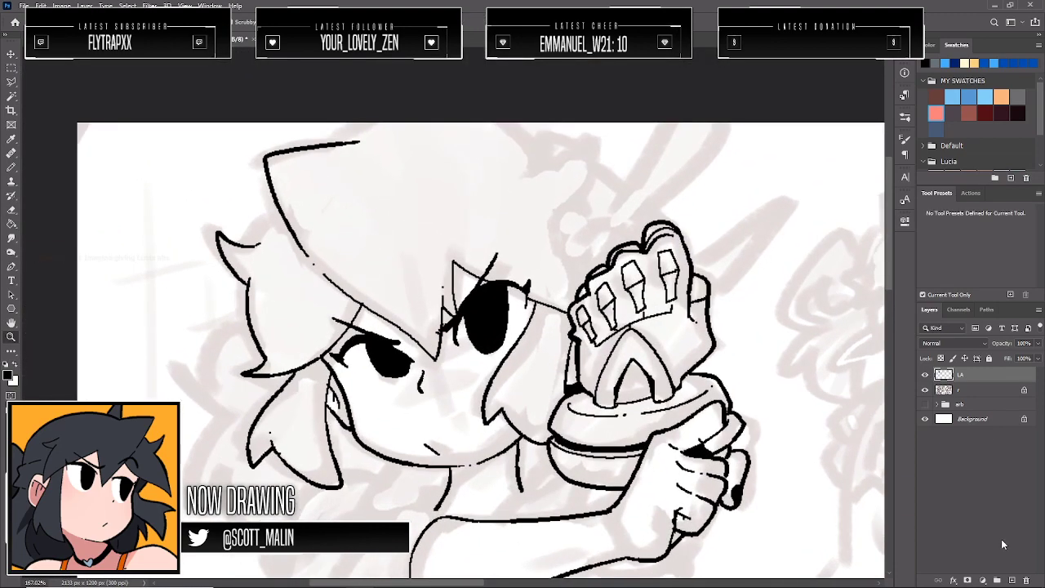
click(1011, 580)
key(b)
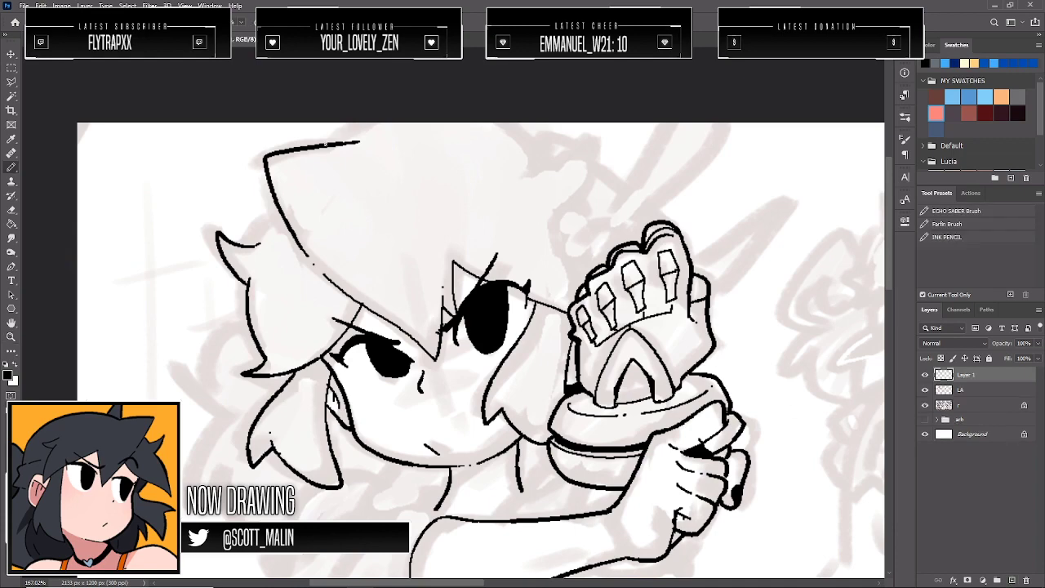
drag(312, 153, 352, 123)
key(ctrl+z)
drag(595, 223, 569, 177)
key(ctrl+z)
drag(589, 223, 570, 178)
key(ctrl+z)
mouse_move(584, 219)
mouse_down()
mouse_move(567, 180)
mouse_move(521, 139)
mouse_move(488, 123)
mouse_up()
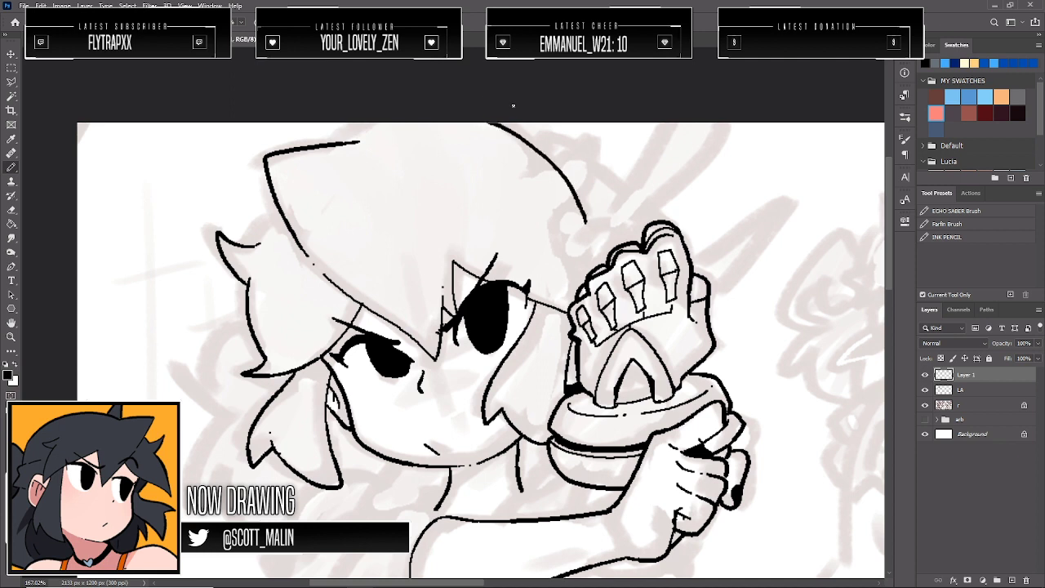
key(ctrl+z)
mouse_move(588, 223)
mouse_down()
mouse_move(522, 138)
mouse_move(462, 109)
mouse_up()
mouse_move(375, 121)
mouse_down()
mouse_move(271, 208)
mouse_move(266, 240)
mouse_up()
Erase the part of the crown outline crossing the pointed fringe and merge the new layer down into LA
key(e)
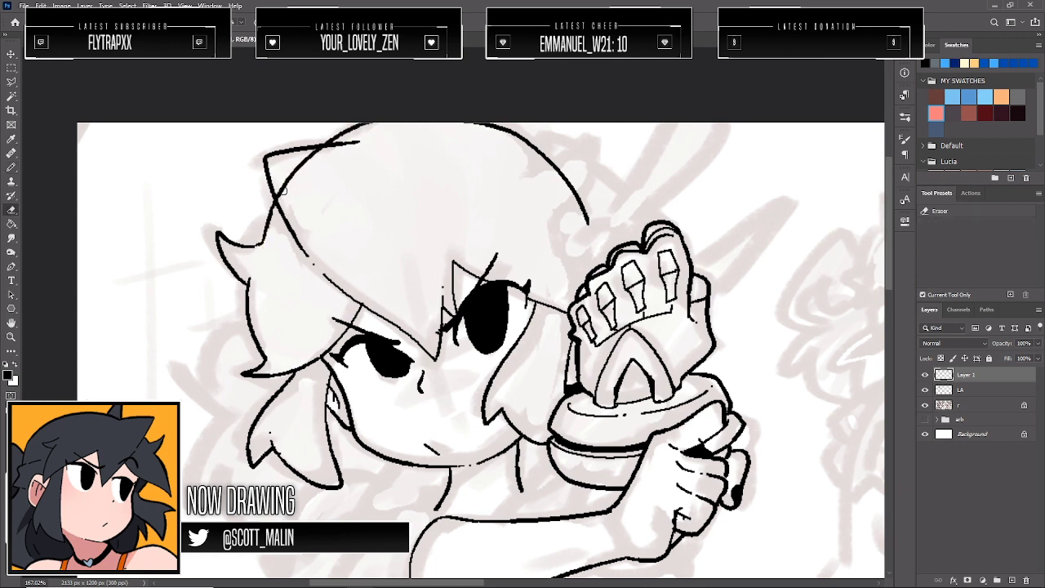
mouse_move(278, 194)
mouse_down()
mouse_move(320, 154)
mouse_move(303, 156)
mouse_up()
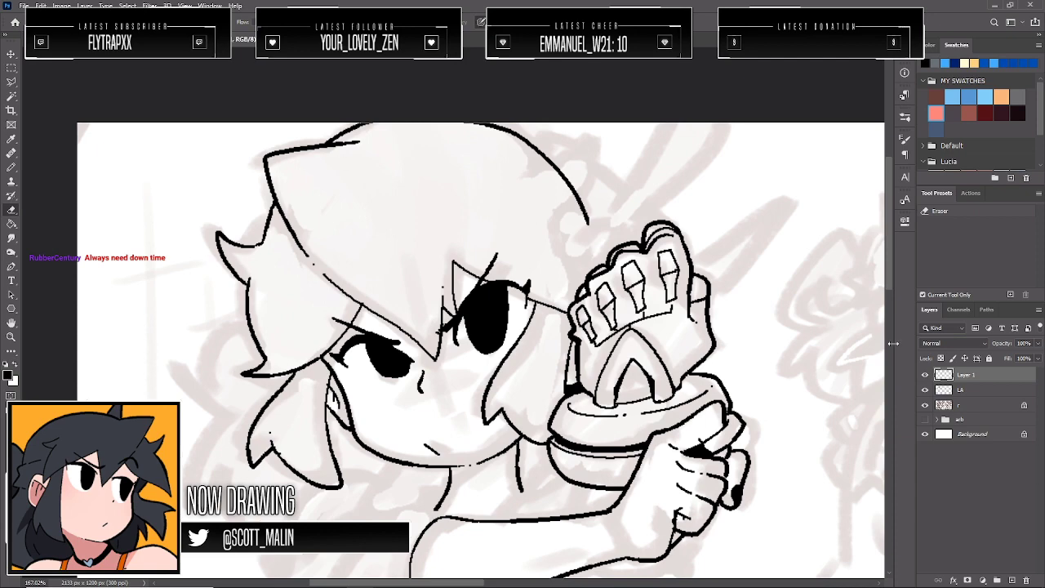
right_click(968, 374)
click(889, 451)
Ink a pointed hair spike on the crown's right side, erase the crown line crossing it, and extend the hair contours to the gauntlet
key(z)
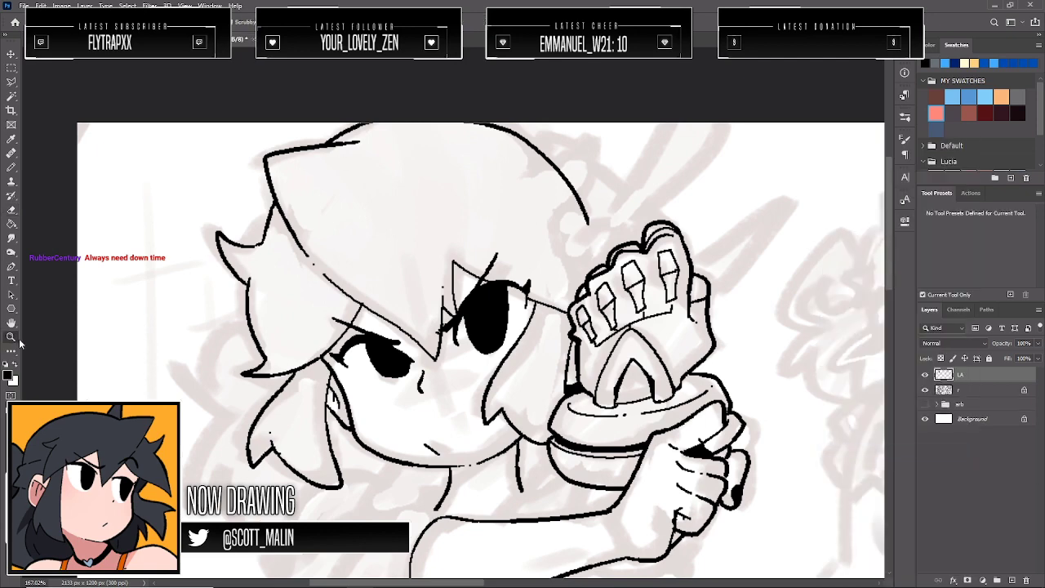
drag(544, 307, 523, 306)
drag(575, 221, 602, 258)
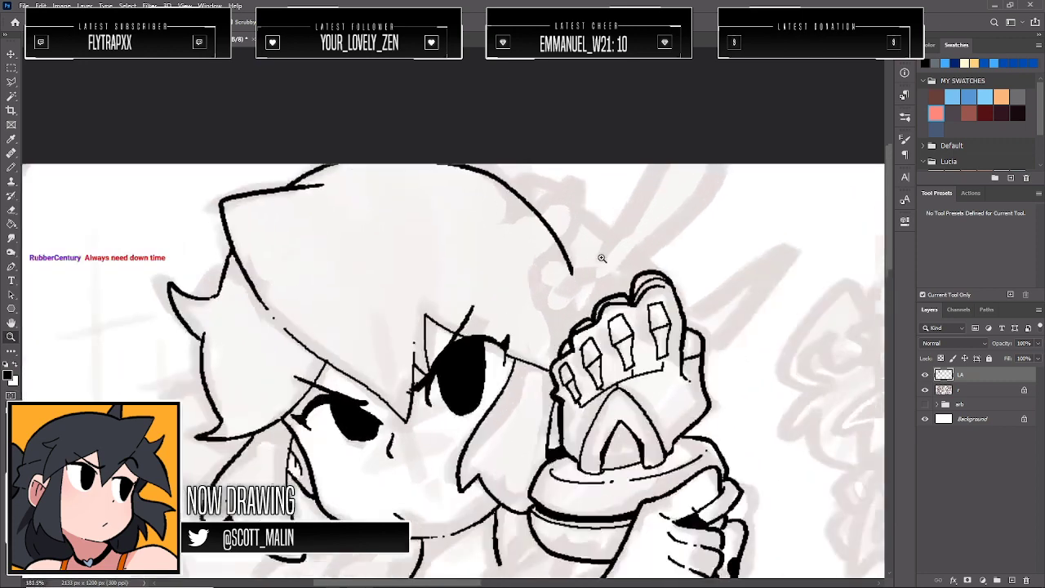
key(b)
mouse_move(503, 221)
mouse_down()
mouse_move(547, 209)
mouse_move(527, 266)
mouse_move(560, 356)
mouse_up()
key(e)
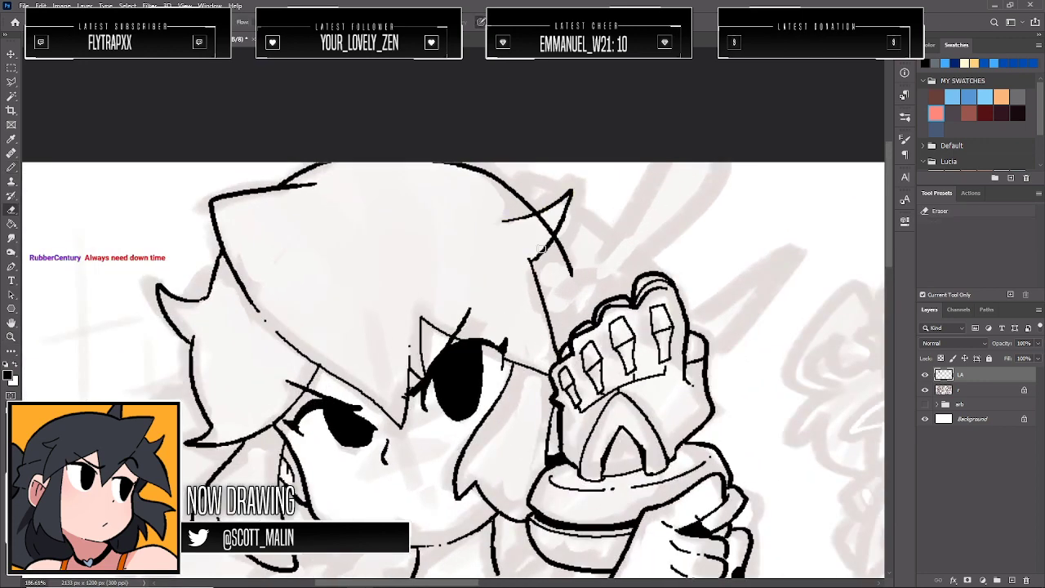
drag(550, 237, 542, 219)
key(b)
mouse_move(573, 282)
mouse_down()
mouse_move(578, 306)
mouse_move(565, 319)
mouse_move(598, 319)
mouse_up()
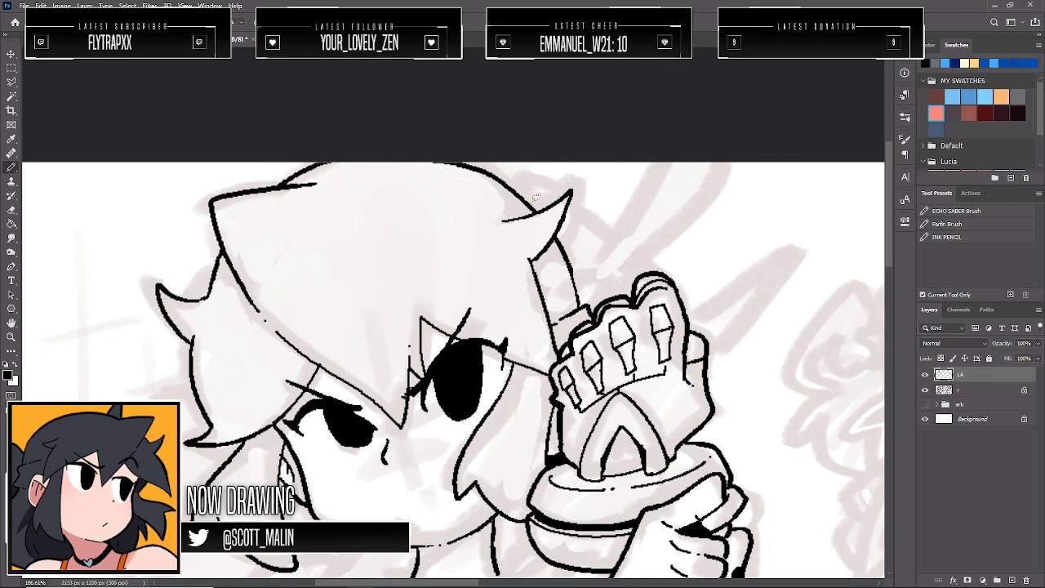
Ink the curved hair contour behind the crown's right spike and the two long pointed shapes rising behind the gauntlet
mouse_move(534, 197)
mouse_down()
mouse_move(640, 280)
mouse_move(663, 195)
mouse_move(597, 266)
mouse_move(672, 143)
mouse_move(722, 164)
mouse_move(705, 208)
mouse_move(611, 269)
mouse_move(619, 245)
mouse_up()
key(e)
key(b)
mouse_move(687, 312)
mouse_down()
mouse_move(768, 304)
mouse_move(749, 333)
mouse_move(705, 343)
mouse_up()
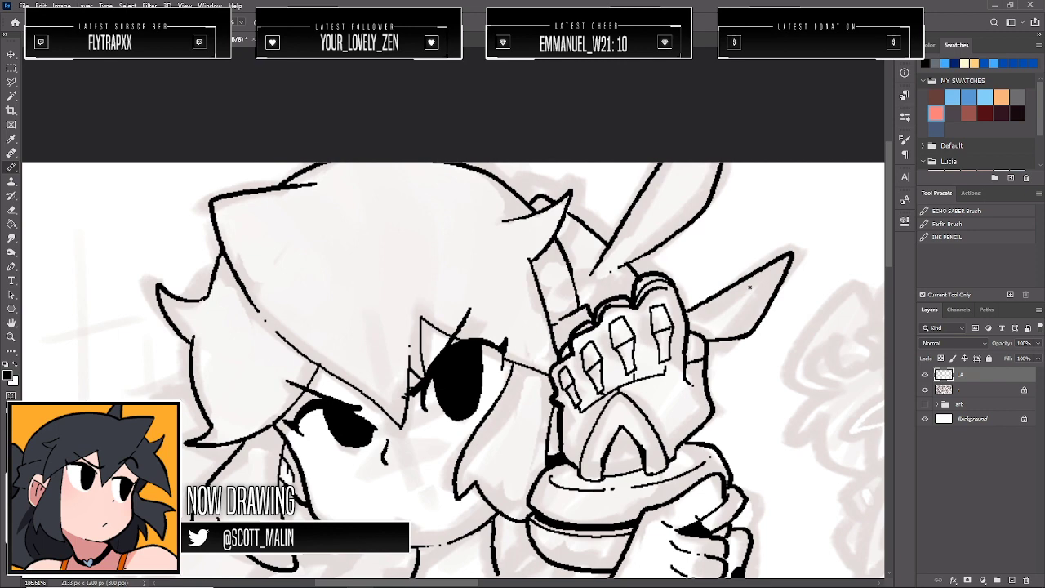
Ink the rolled sleeve around the upper end of the outstretched arm, including its outer curve and lower cuff edge
scroll(583, 332, down, 5)
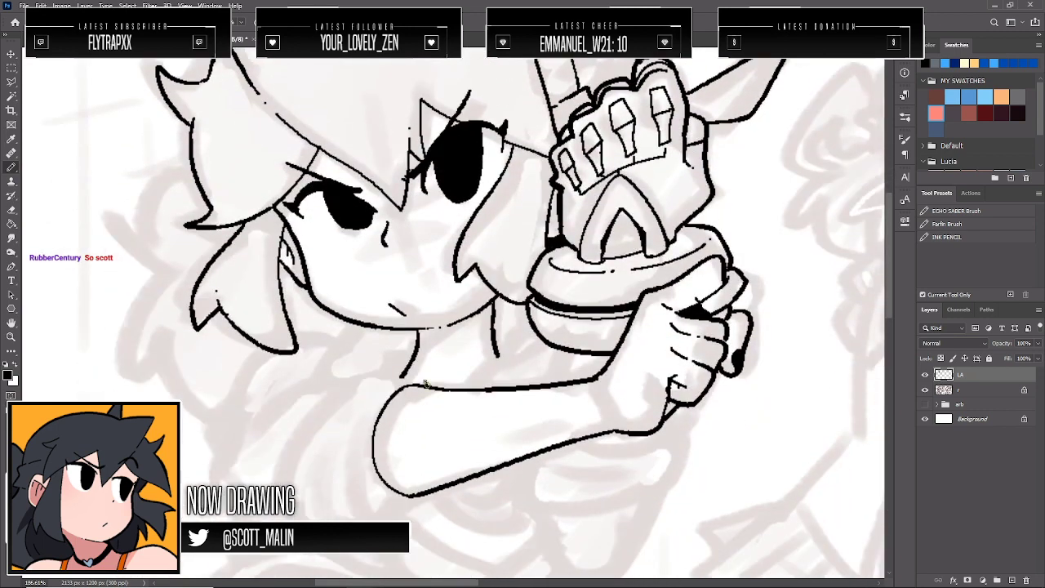
mouse_move(424, 384)
mouse_down()
mouse_move(387, 368)
mouse_move(317, 401)
mouse_move(282, 493)
mouse_up()
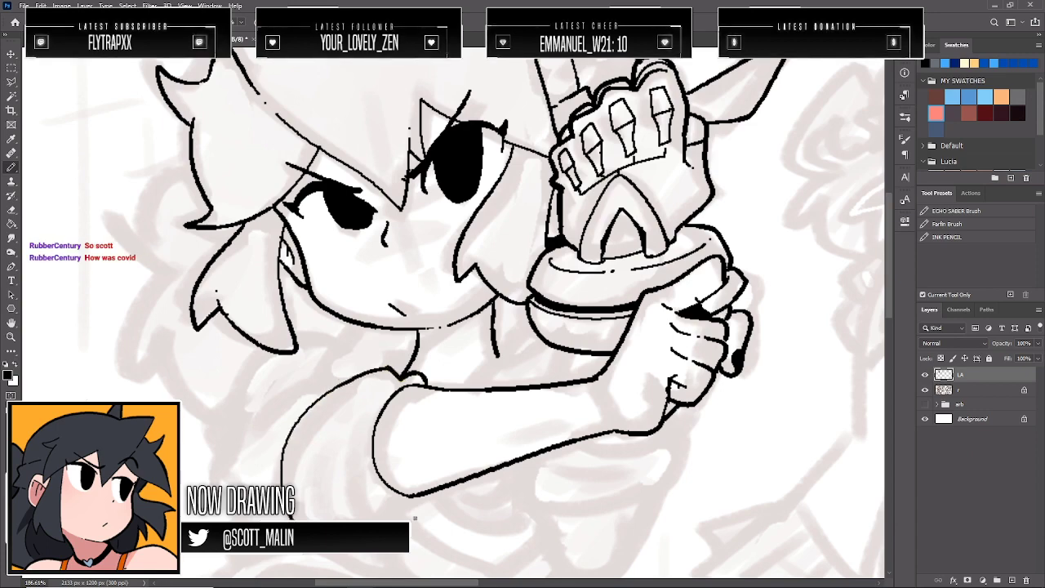
drag(415, 517, 425, 492)
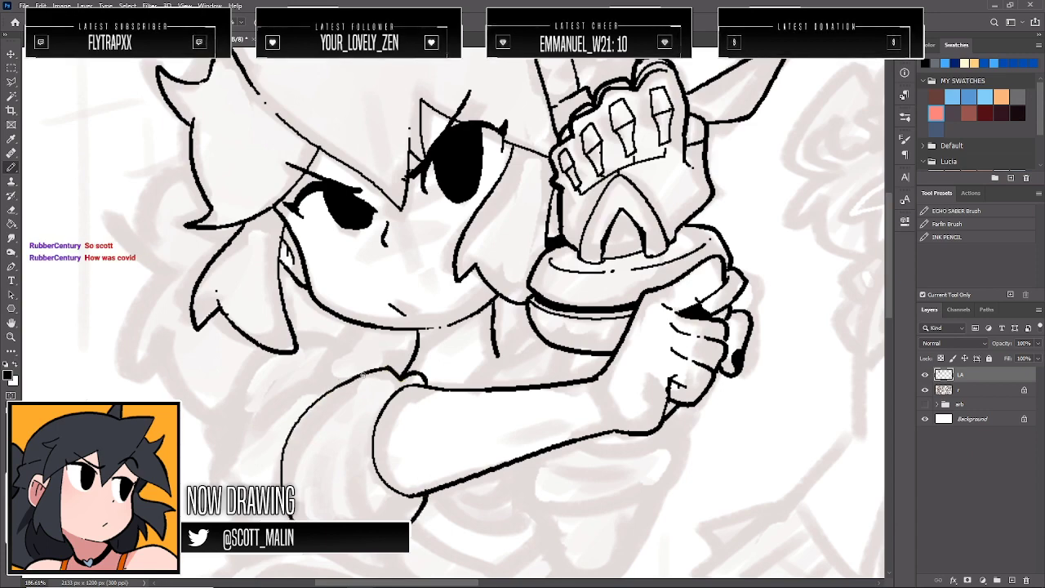
Ink the sleeve's upper fold lines, redrawing the first one, and outline the shoulder down the sleeve's outer side
drag(362, 375, 276, 395)
key(ctrl+z)
drag(360, 373, 277, 401)
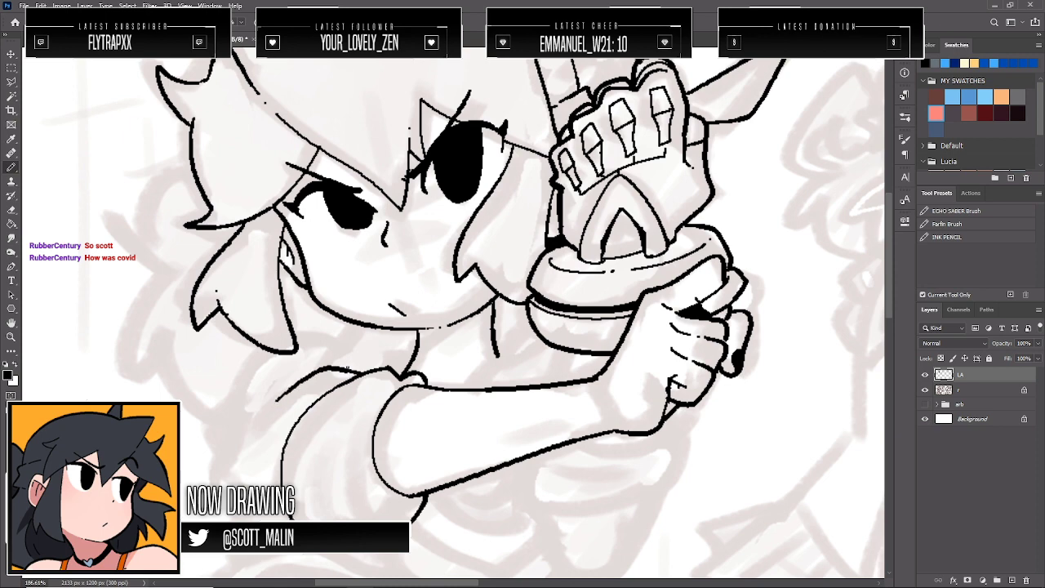
drag(359, 355, 298, 364)
mouse_move(355, 325)
mouse_down()
mouse_move(341, 350)
mouse_move(314, 337)
mouse_move(220, 412)
mouse_move(217, 495)
mouse_up()
mouse_move(285, 382)
mouse_down()
mouse_move(262, 389)
mouse_move(263, 359)
mouse_move(293, 366)
mouse_up()
key(ctrl+z)
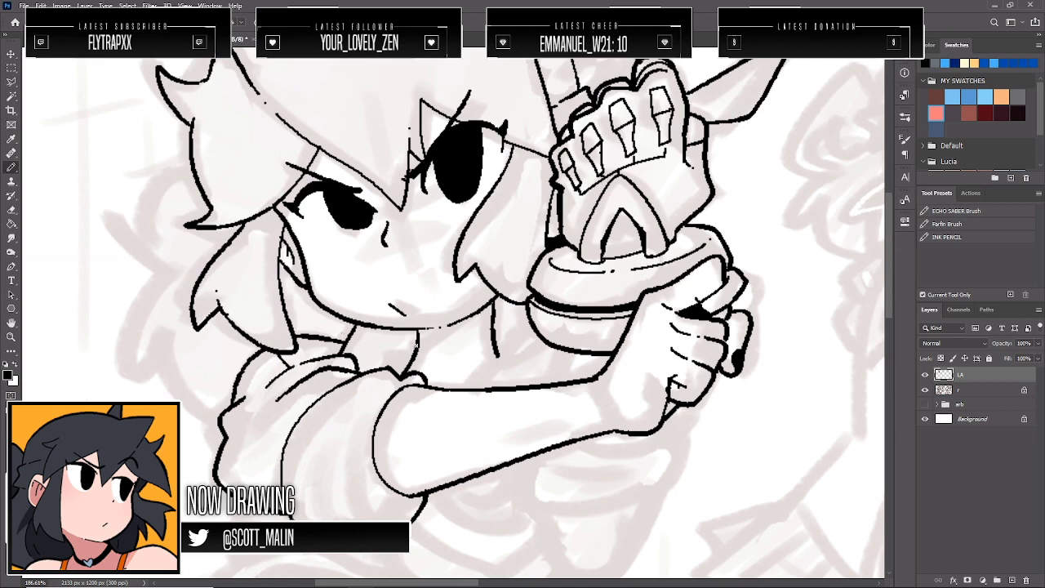
Fill a small black shadow at the neck base and ink the spiky back hair locks down to the shoulder
drag(415, 345, 405, 369)
mouse_move(193, 170)
mouse_down()
mouse_move(162, 193)
mouse_move(167, 258)
mouse_up()
mouse_move(121, 222)
mouse_down()
mouse_move(160, 278)
mouse_move(139, 380)
mouse_move(171, 338)
mouse_move(196, 404)
mouse_move(214, 400)
mouse_up()
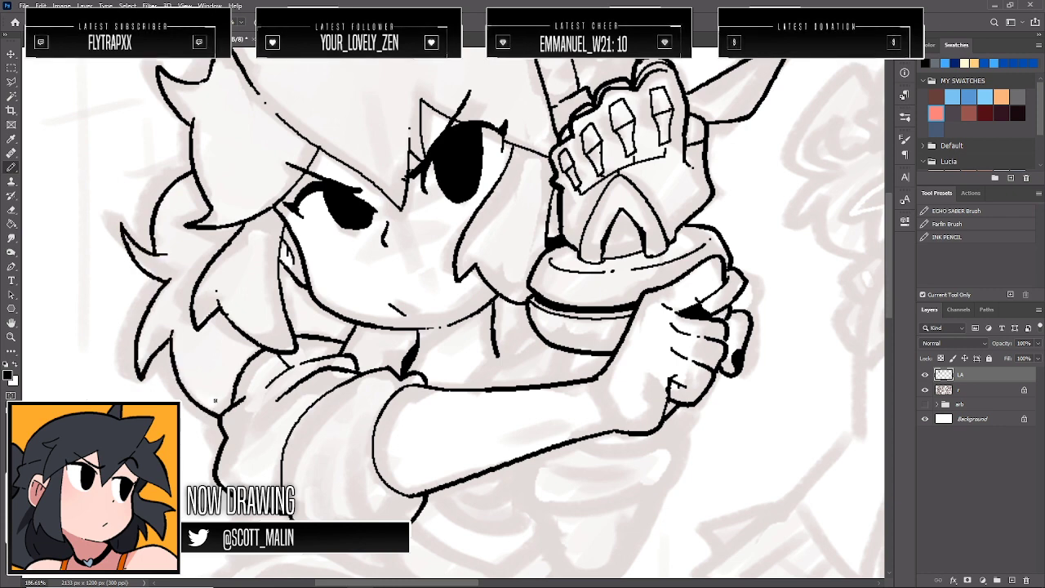
scroll(63, 307, up, 1)
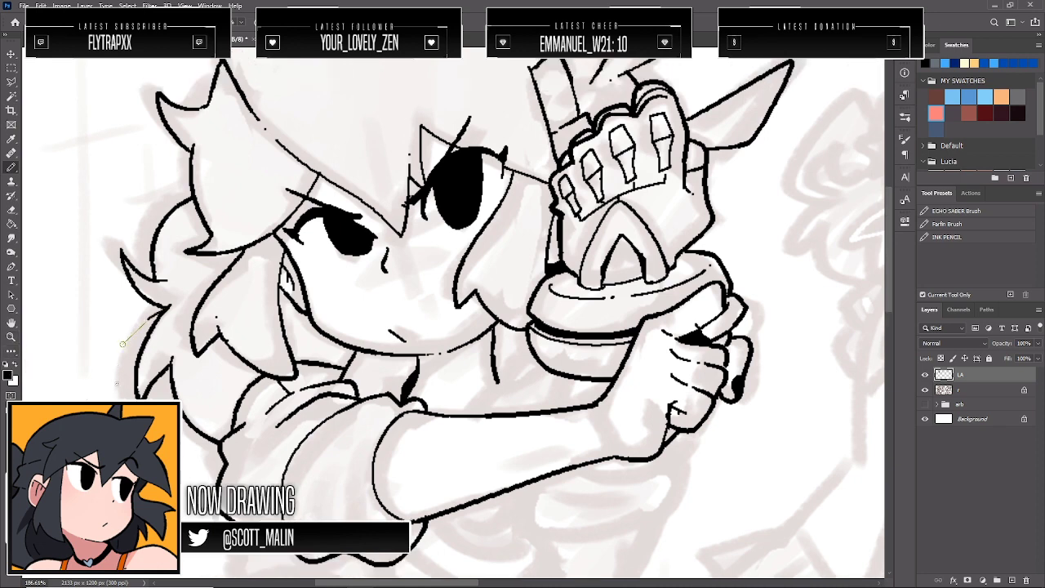
drag(167, 364, 170, 398)
Hide the rough sketch layer and flip the canvas view horizontally and back to check the line art
click(11, 336)
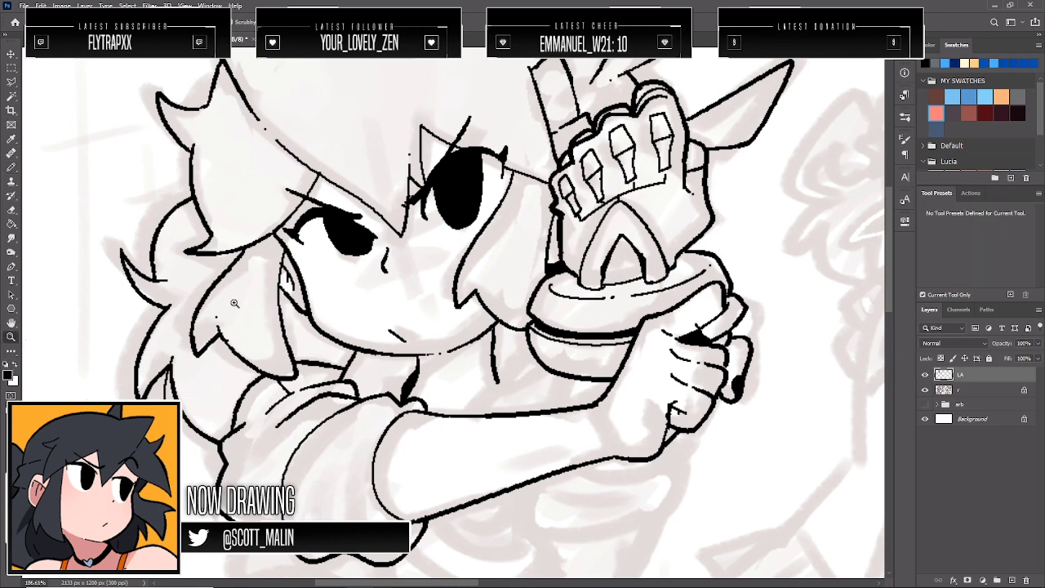
drag(511, 260, 457, 262)
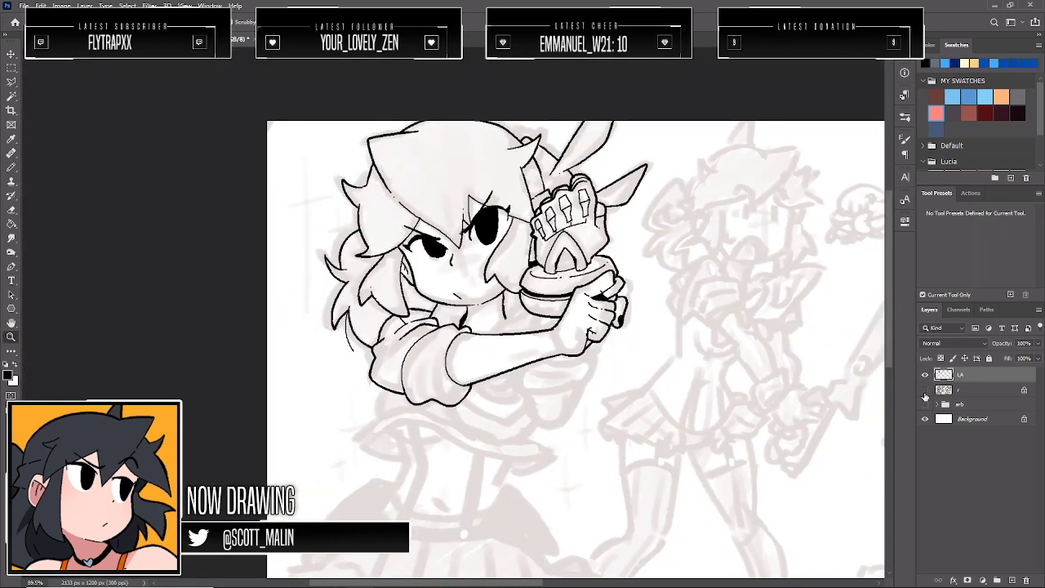
click(925, 390)
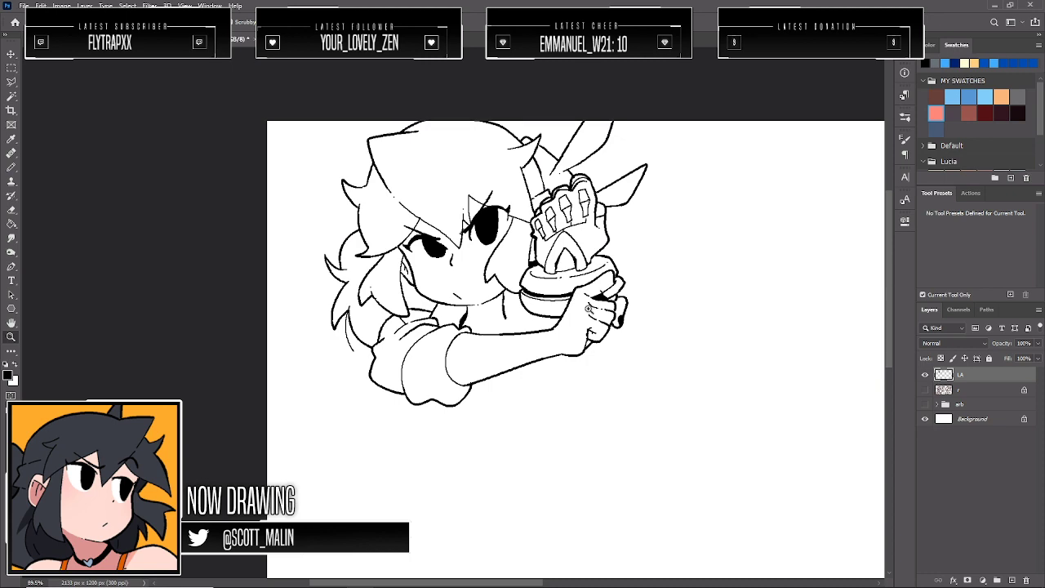
key(ctrl+shift+h)
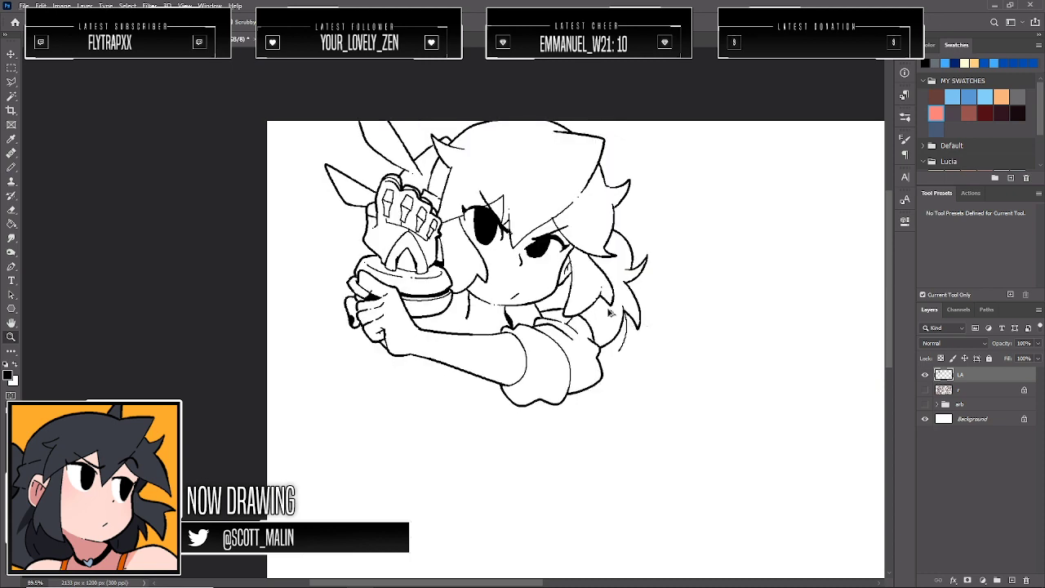
key(h)
Touch up the outer lash tip of the character's right-hand eye and show the rough sketch layer again
mouse_move(482, 208)
mouse_down()
mouse_move(562, 270)
mouse_move(524, 230)
mouse_move(472, 210)
mouse_up()
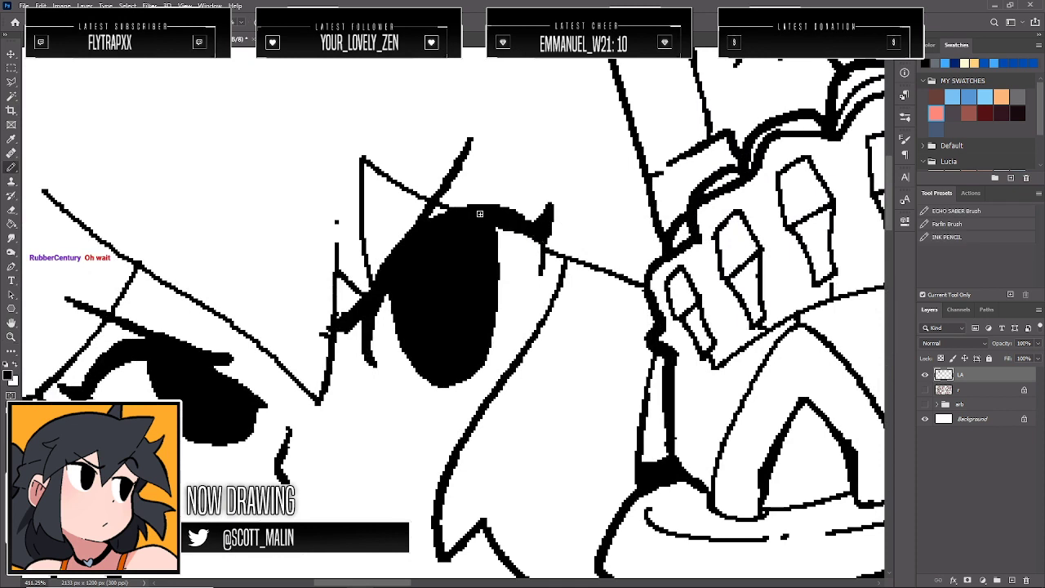
drag(548, 215, 547, 204)
click(11, 336)
drag(484, 295, 435, 289)
scroll(653, 298, down, 2)
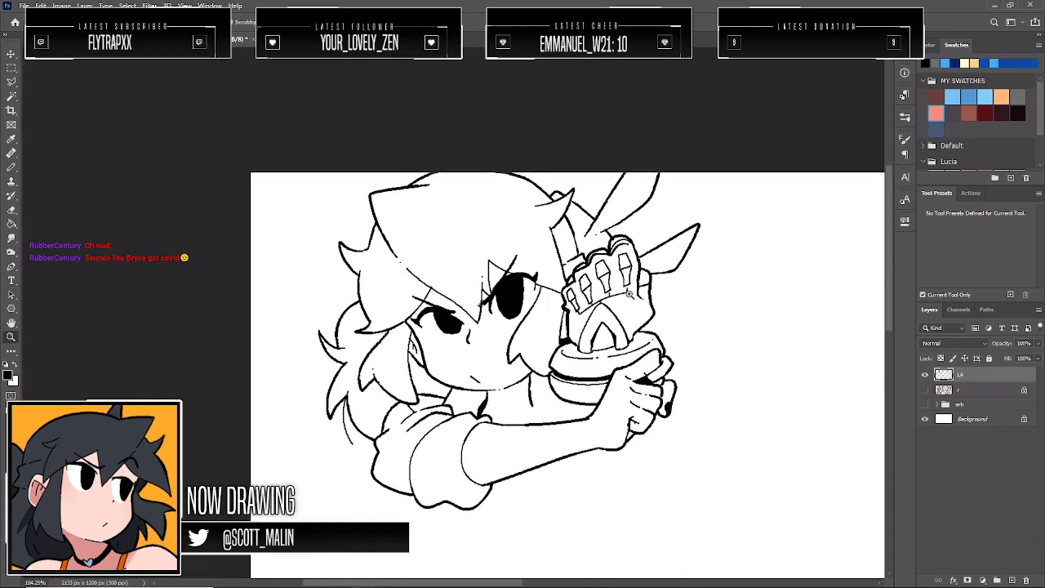
click(925, 404)
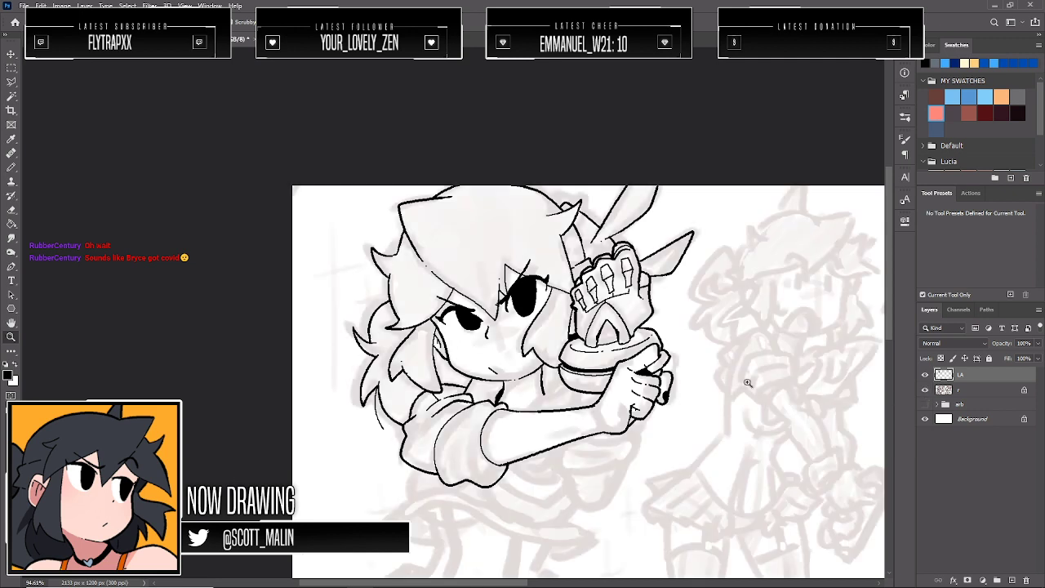
scroll(583, 393, down, 2)
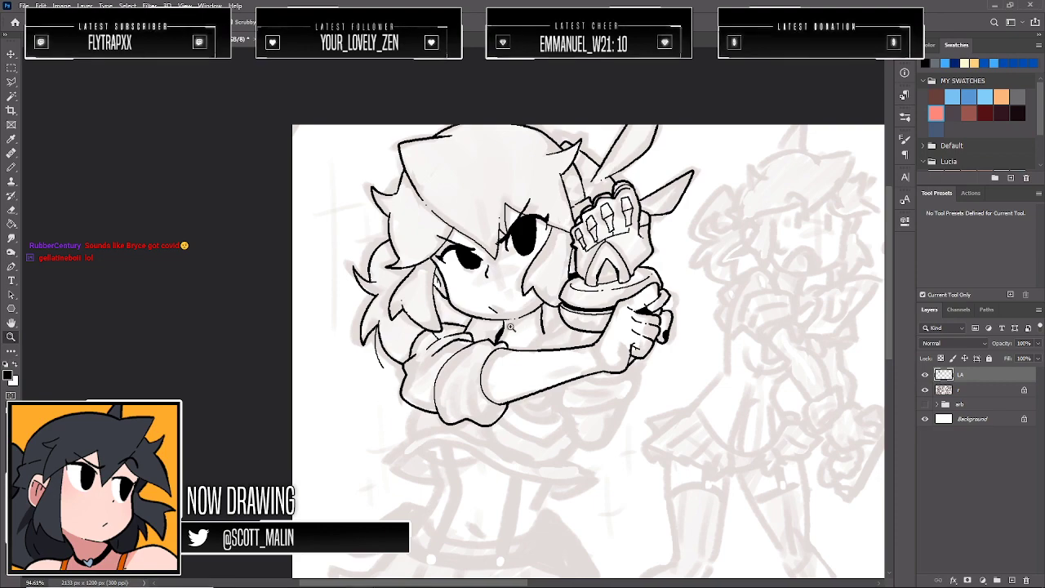
Erase the thin neck line beside the left side lock and the black shadow at the neck base
drag(506, 325, 551, 377)
key(e)
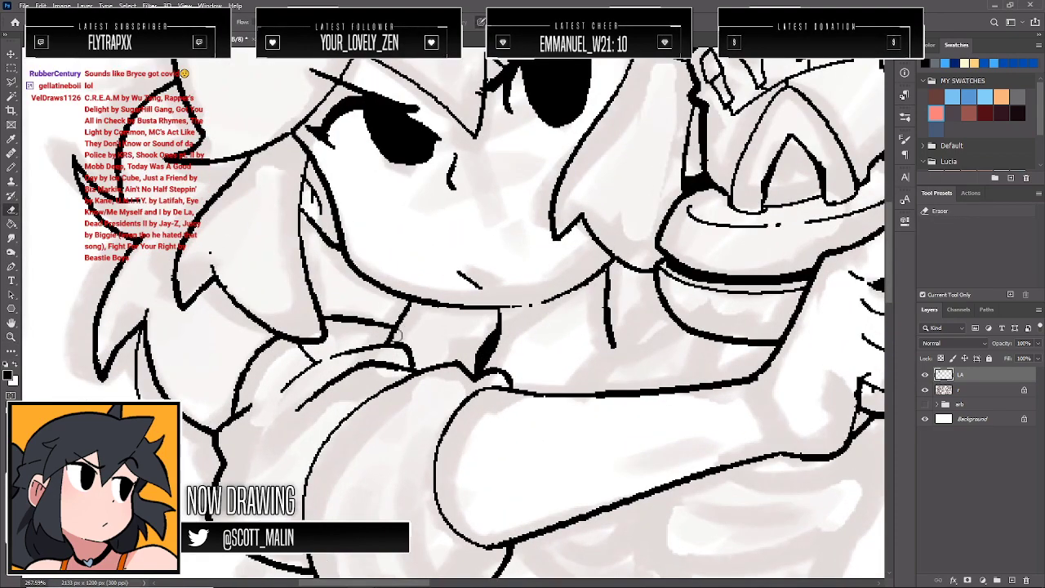
drag(397, 333, 422, 301)
mouse_move(484, 355)
mouse_down()
mouse_move(478, 362)
mouse_move(495, 341)
mouse_move(487, 374)
mouse_up()
Ink the collar under the chin with its knot, pointed flap and inner stripe lines
key(b)
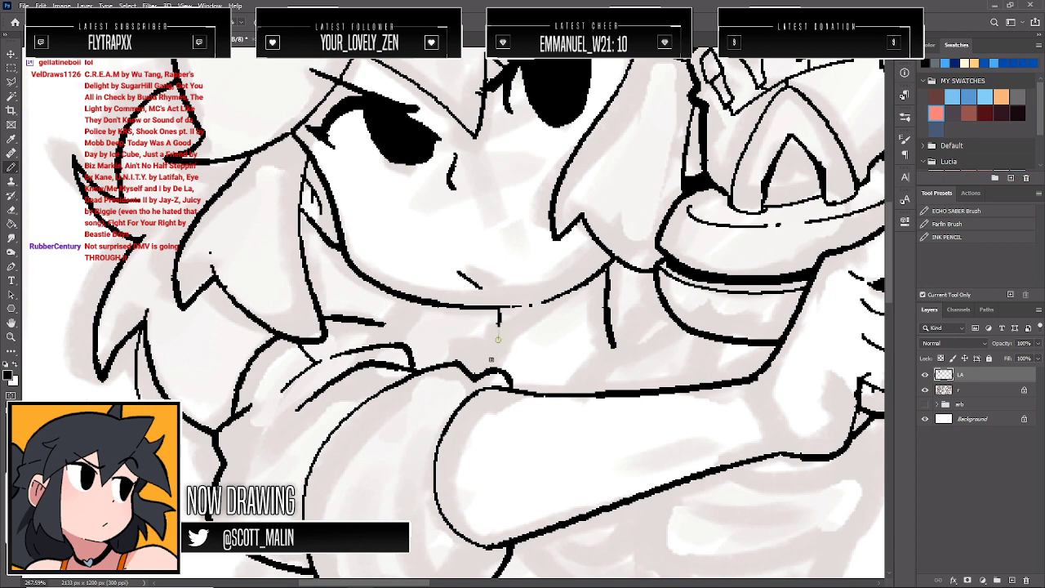
drag(498, 338, 489, 364)
mouse_move(451, 328)
mouse_down()
mouse_move(460, 359)
mouse_move(489, 336)
mouse_up()
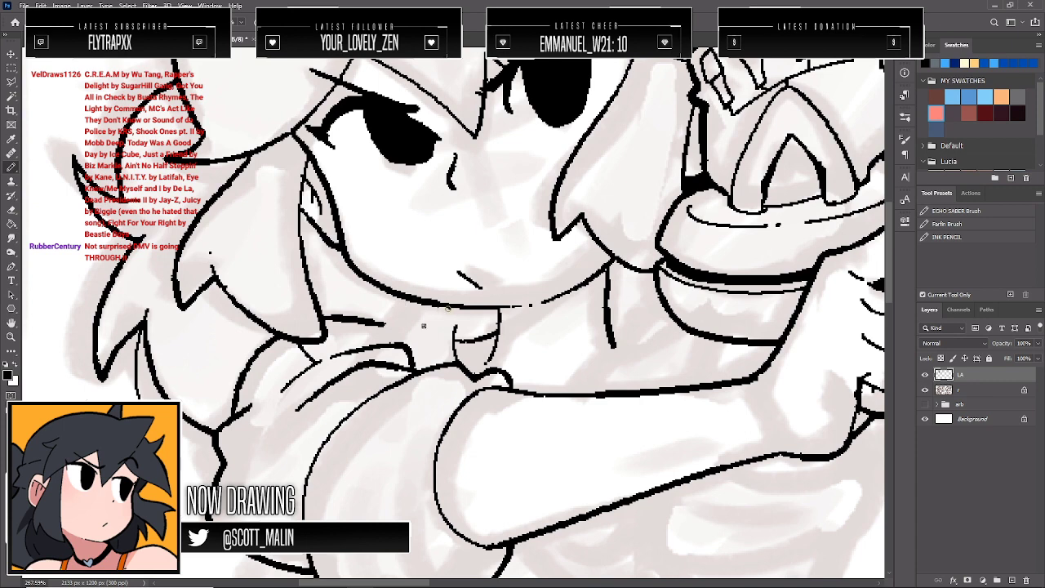
mouse_move(448, 309)
mouse_down()
mouse_move(415, 330)
mouse_move(359, 300)
mouse_move(369, 343)
mouse_move(372, 324)
mouse_move(431, 354)
mouse_up()
key(e)
key(b)
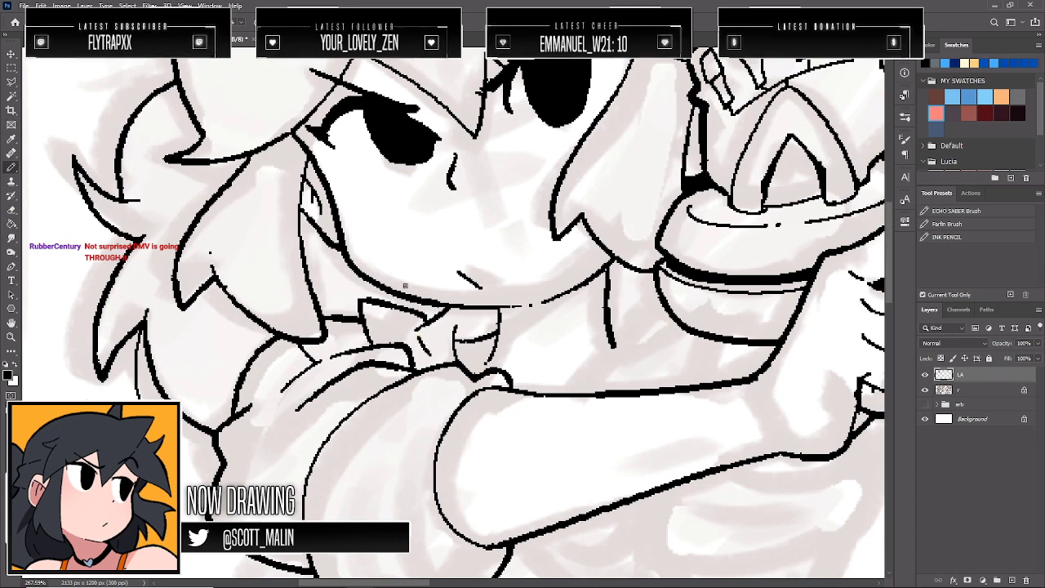
mouse_move(372, 304)
mouse_down()
mouse_move(384, 343)
mouse_move(400, 343)
mouse_up()
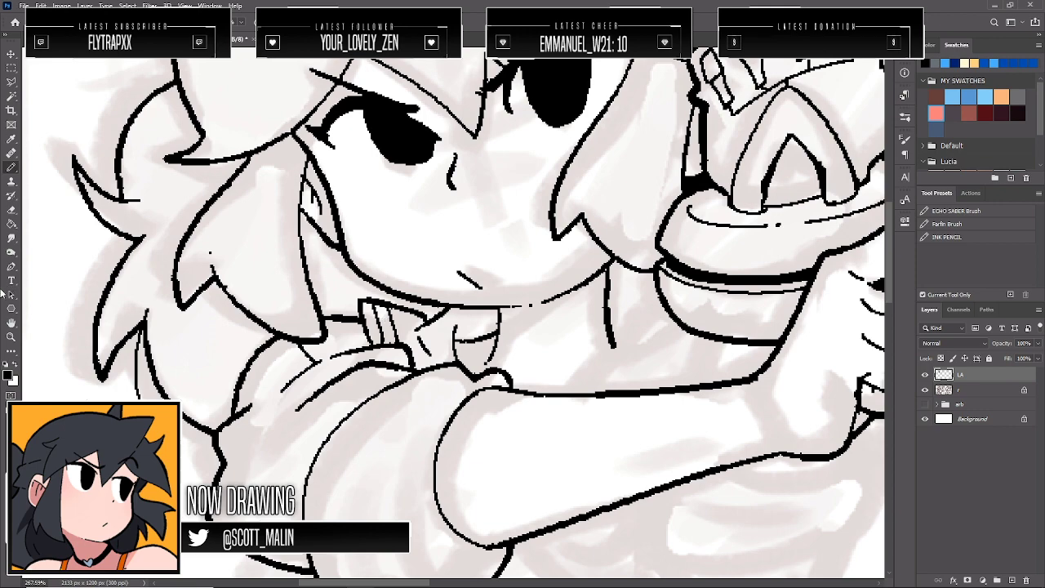
Ink the neck details behind the left side lock and the far collar edge and shoulder line, cleaning up with the Eraser
click(11, 336)
drag(274, 303, 220, 304)
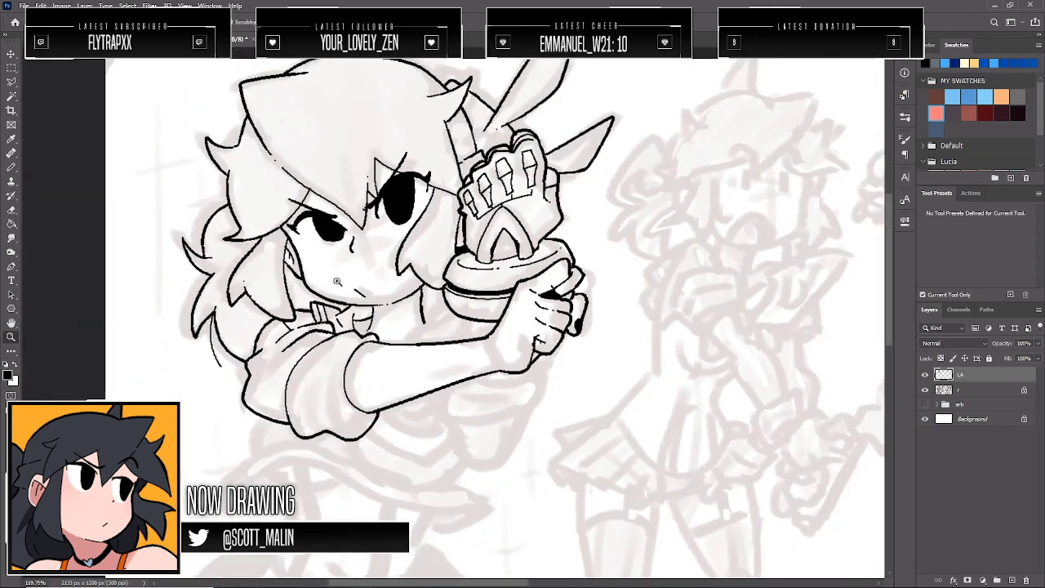
drag(325, 296, 347, 296)
key(b)
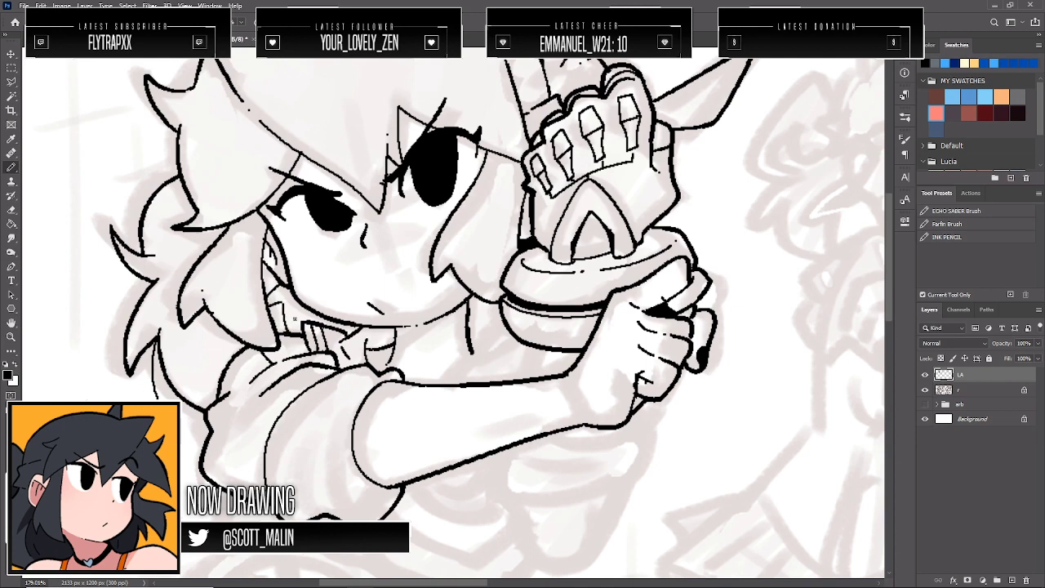
scroll(470, 350, down, 3)
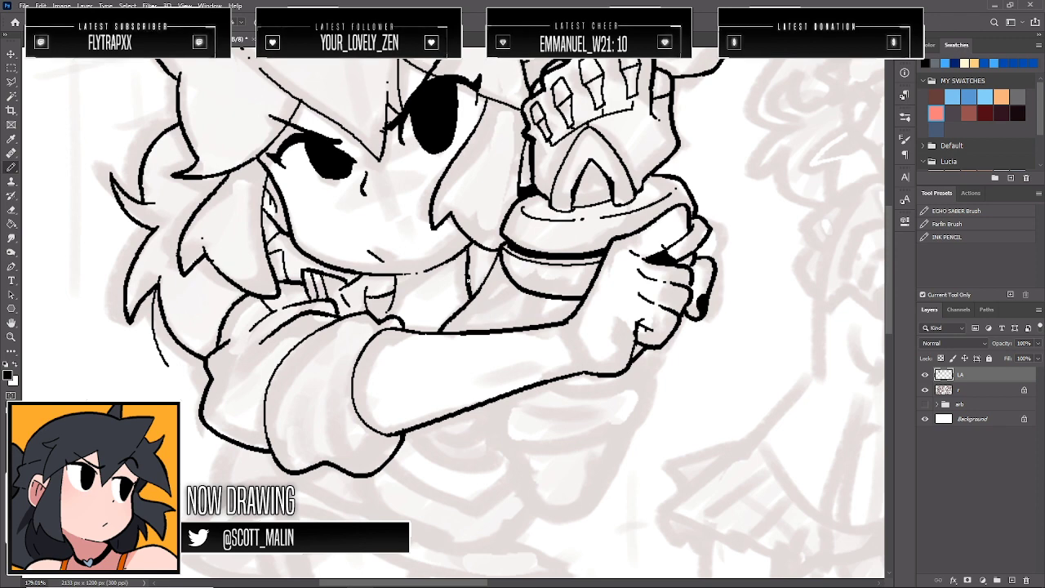
key(e)
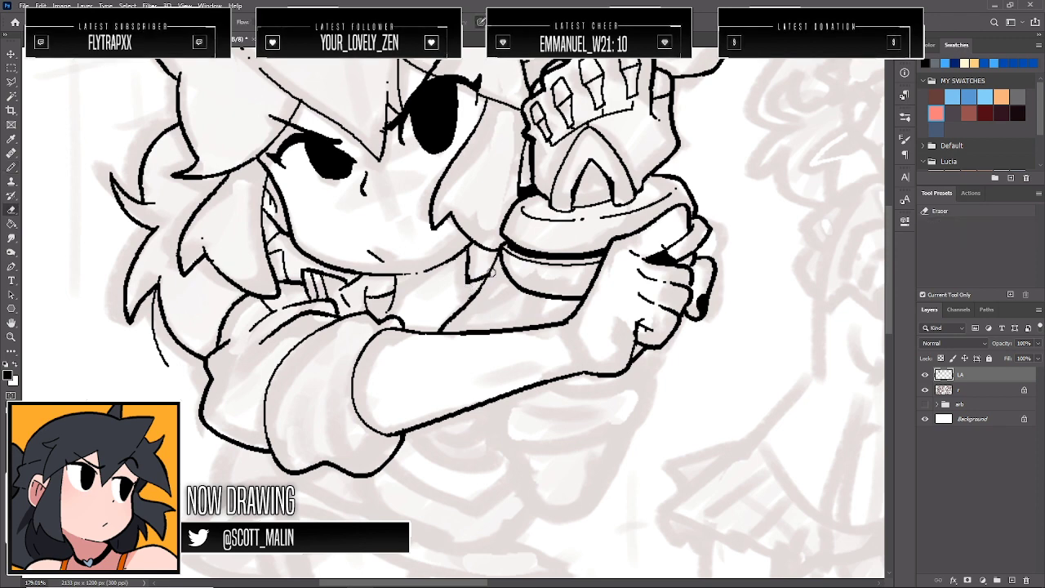
key(b)
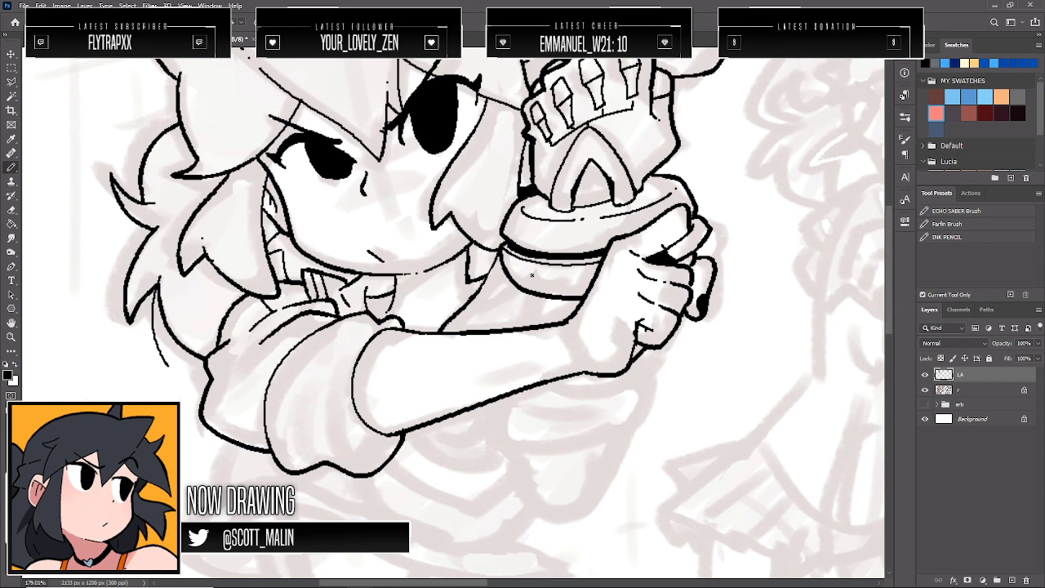
Ink the far arm's edge beneath the gauntlet cuff and the curved band below the gripping hand
drag(537, 296, 525, 325)
mouse_move(541, 385)
mouse_down()
mouse_move(630, 391)
mouse_move(641, 385)
mouse_move(630, 373)
mouse_move(634, 387)
mouse_move(623, 390)
mouse_up()
key(ctrl+z)
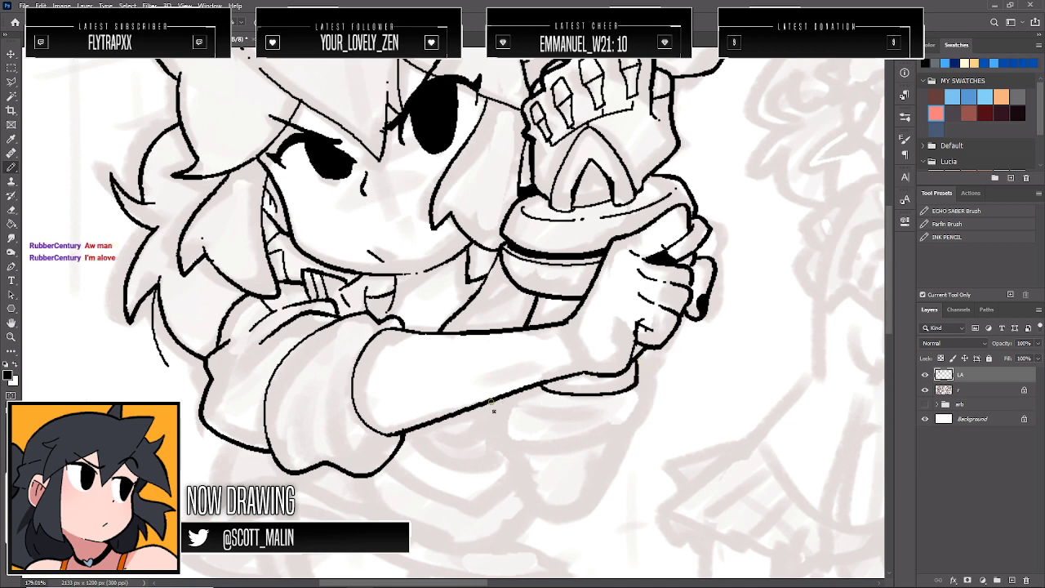
Ink the puffed sleeve sections below the gripping hand with fold marks, and add a short fold line above the forearm
mouse_move(491, 401)
mouse_down()
mouse_move(498, 449)
mouse_move(555, 464)
mouse_move(640, 438)
mouse_move(656, 390)
mouse_move(635, 372)
mouse_up()
mouse_move(489, 437)
mouse_down()
mouse_move(480, 469)
mouse_move(568, 520)
mouse_move(653, 445)
mouse_move(642, 441)
mouse_up()
drag(593, 477, 629, 468)
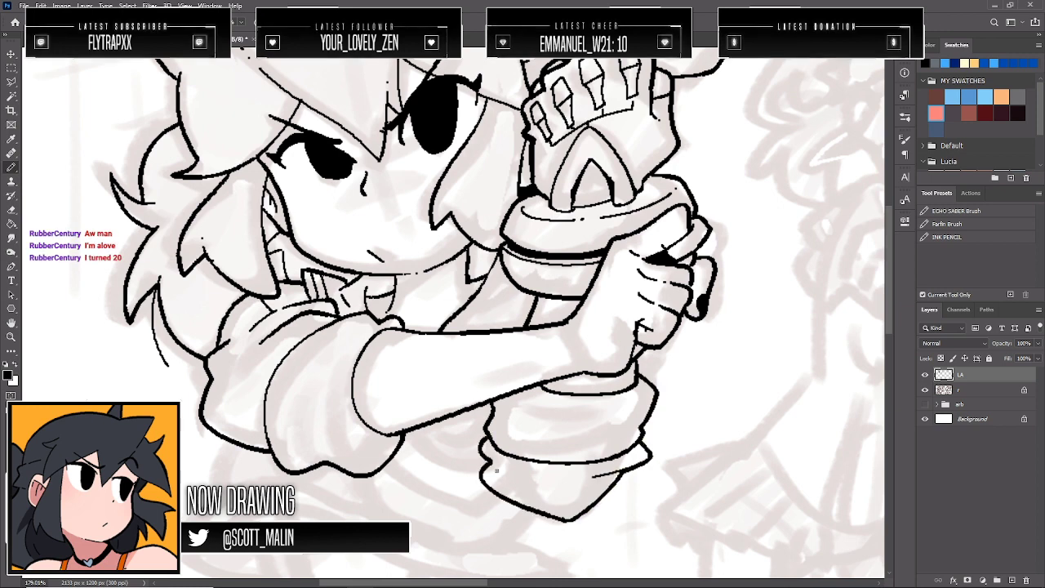
drag(490, 455, 551, 493)
drag(535, 490, 548, 495)
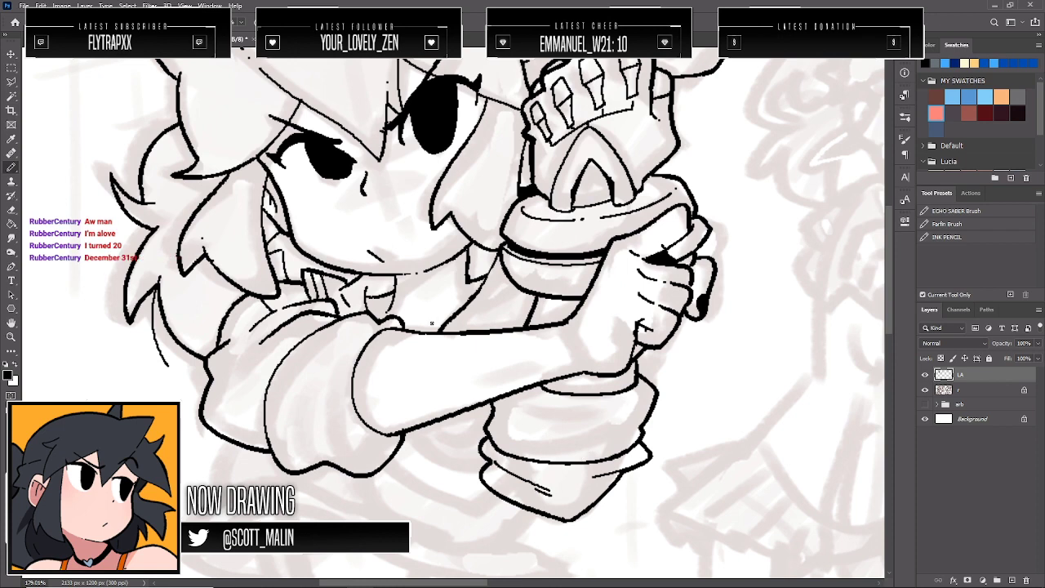
drag(432, 324, 458, 311)
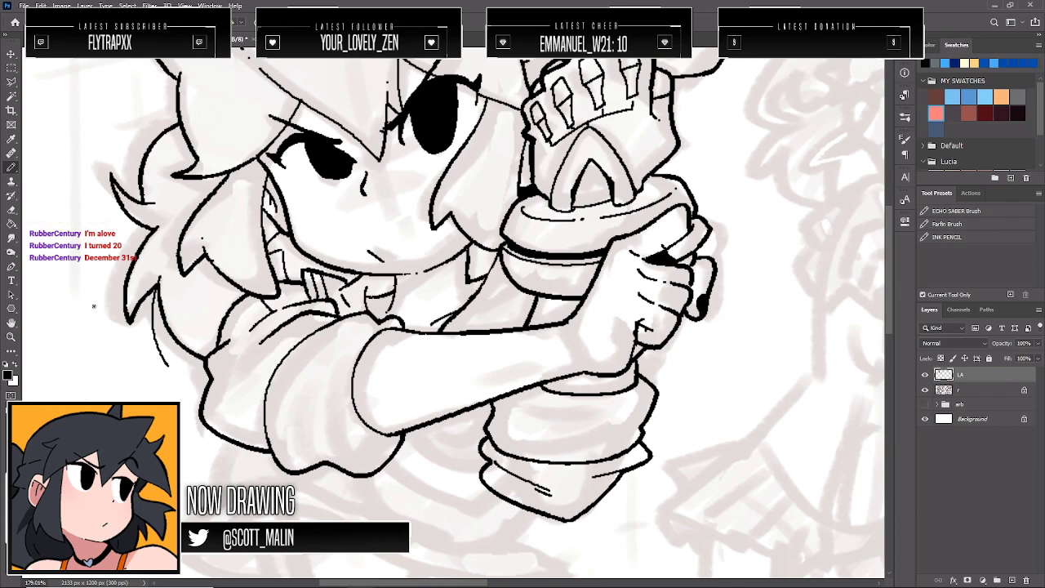
Erase the pointed collar tip at the neck's right side and ink a short flat edge there toward the gauntlet
click(11, 337)
drag(445, 243, 478, 243)
key(e)
drag(473, 294, 480, 285)
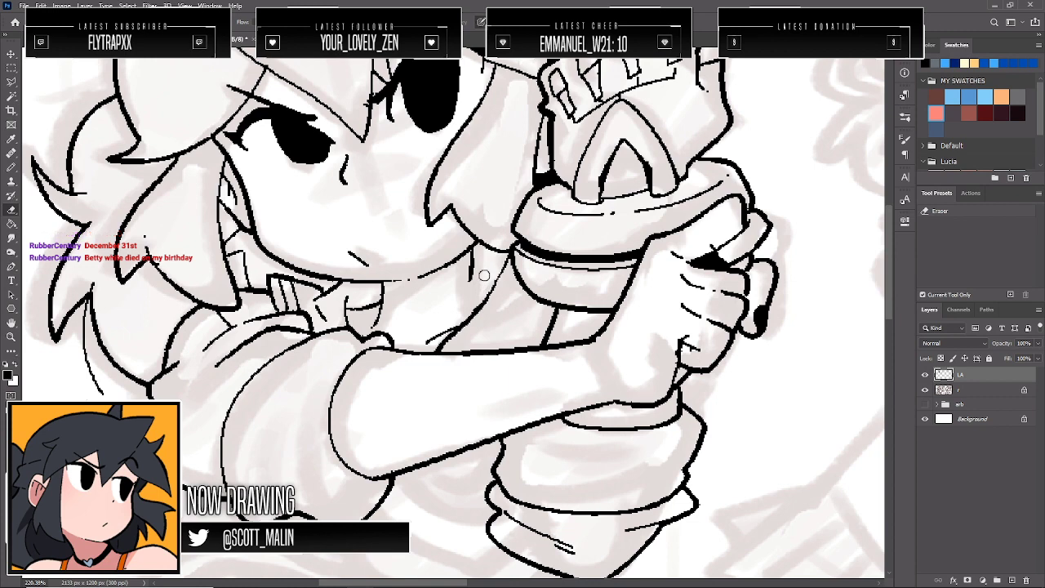
key(b)
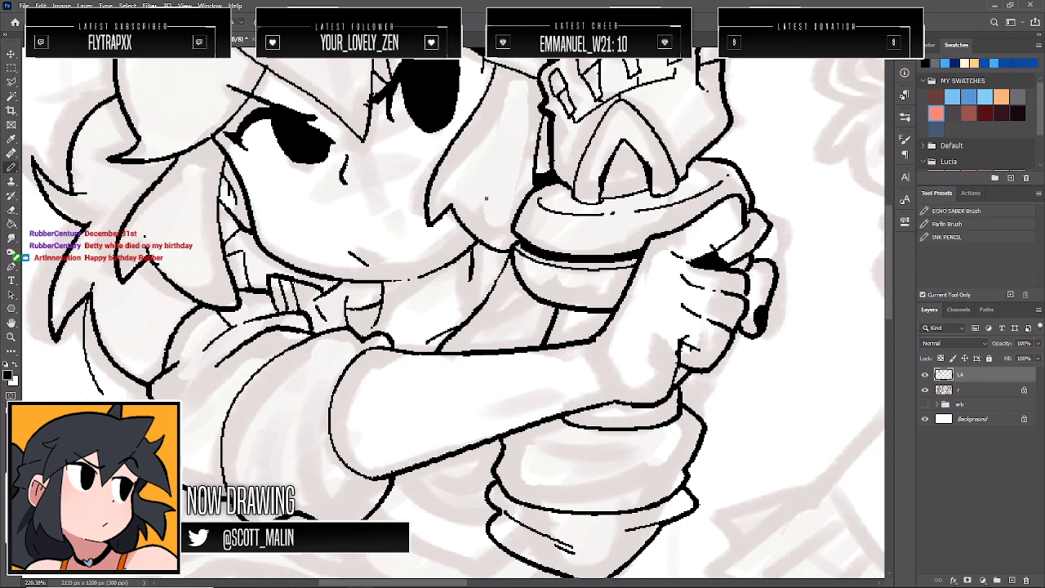
drag(472, 263, 506, 260)
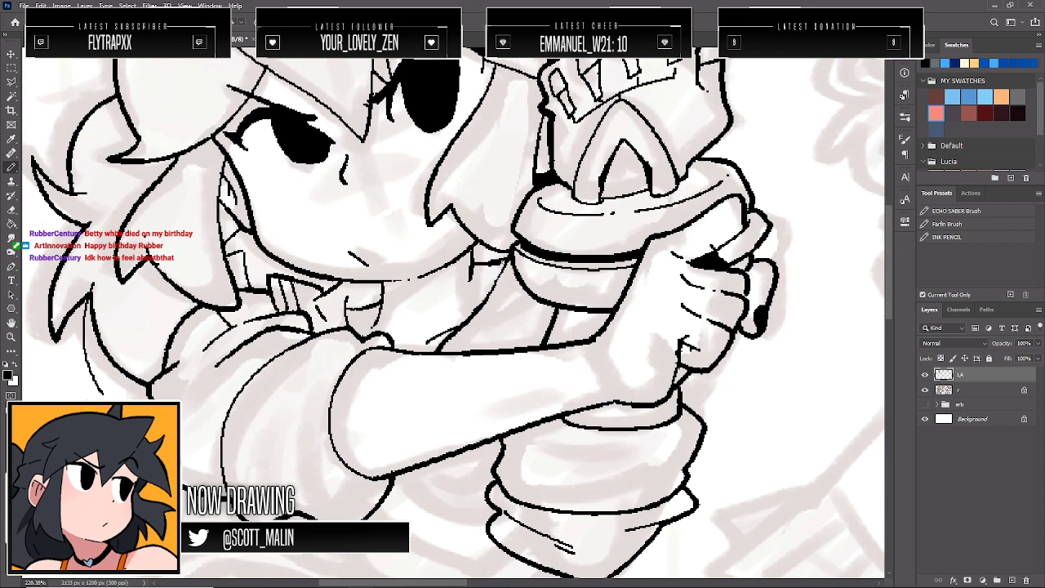
key(e)
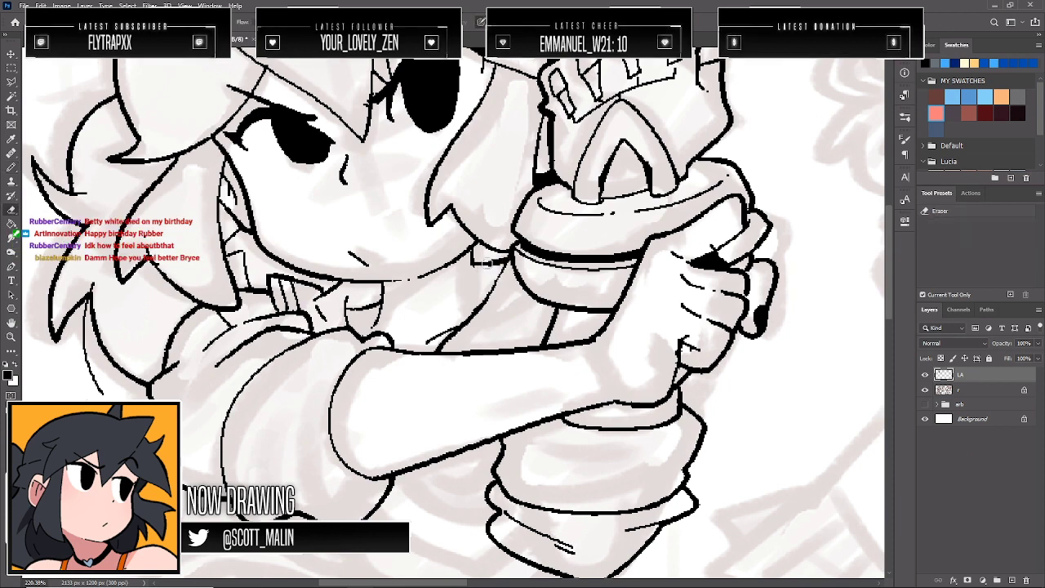
click(10, 336)
drag(489, 286, 376, 282)
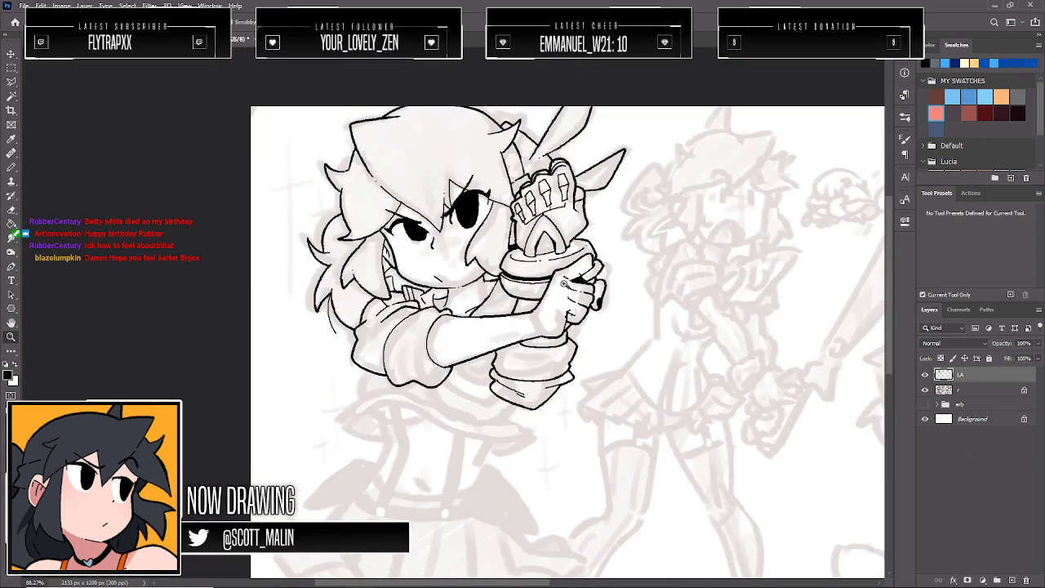
Hide the sketch layer to examine the inked line art of the leftmost character on its own
click(925, 389)
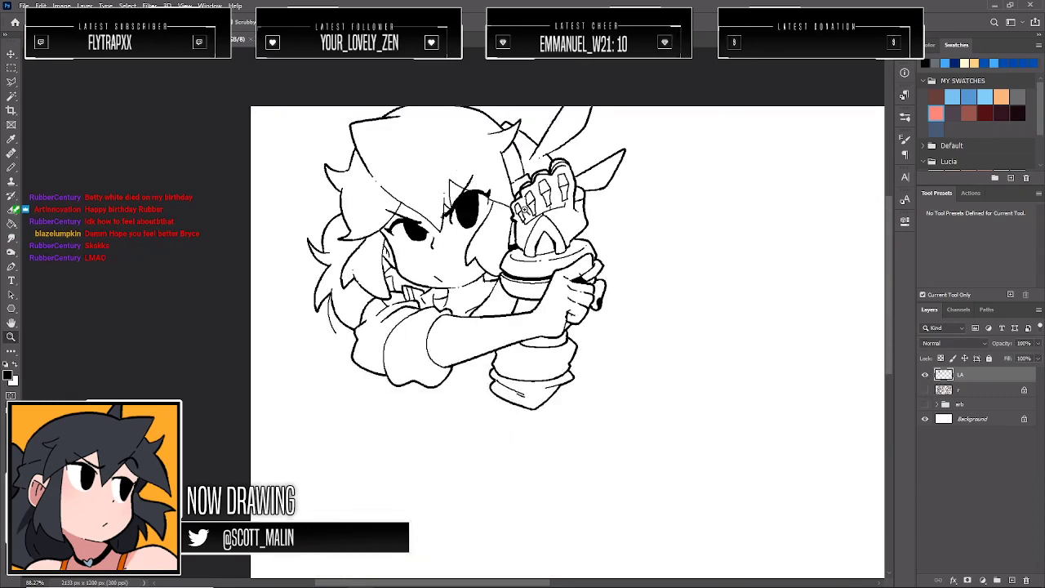
key(ctrl+shift+h)
key(ctrl+shift+h)
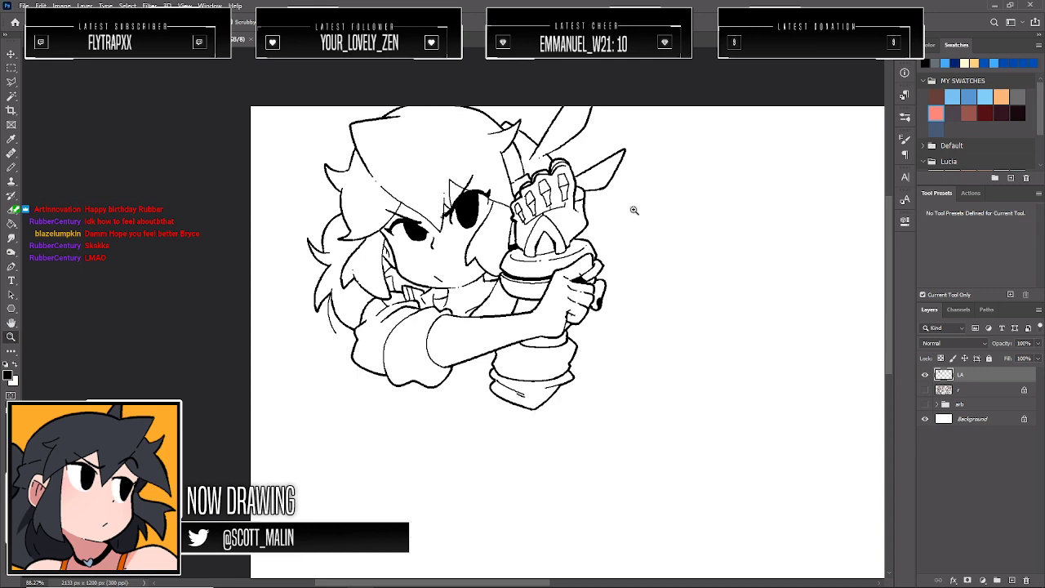
click(487, 243)
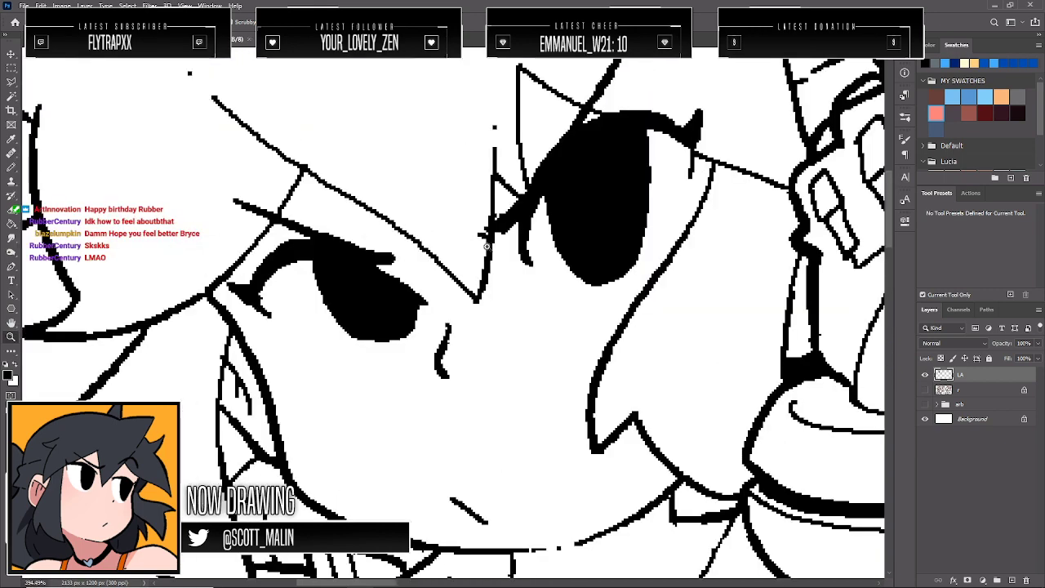
key(e)
mouse_move(596, 201)
mouse_down()
mouse_move(585, 235)
mouse_move(627, 182)
mouse_move(560, 195)
mouse_up()
mouse_move(362, 292)
mouse_down()
mouse_move(392, 316)
mouse_move(443, 256)
mouse_move(490, 413)
mouse_move(286, 445)
mouse_move(166, 270)
mouse_move(325, 182)
mouse_up()
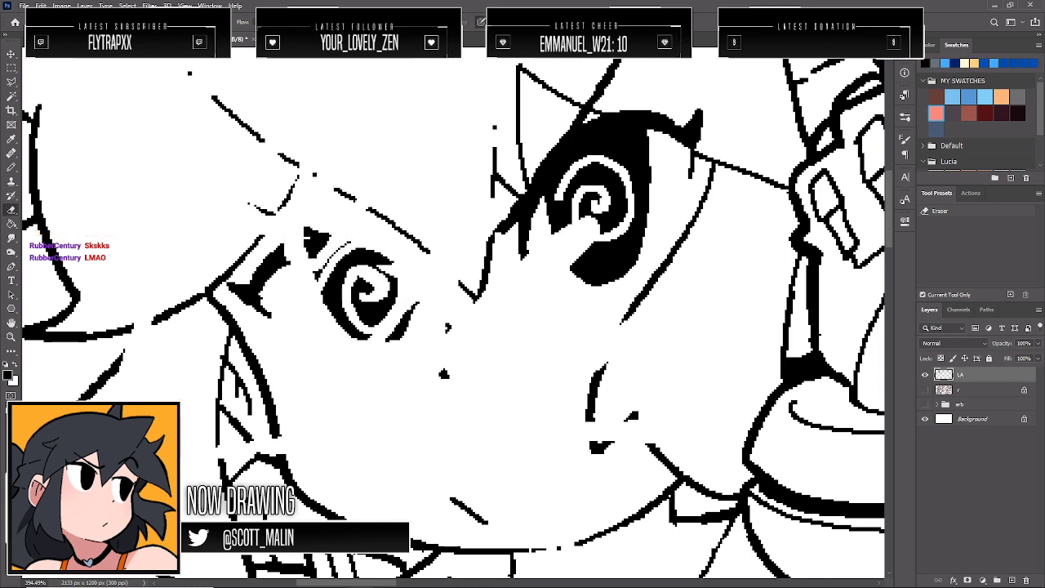
click(10, 336)
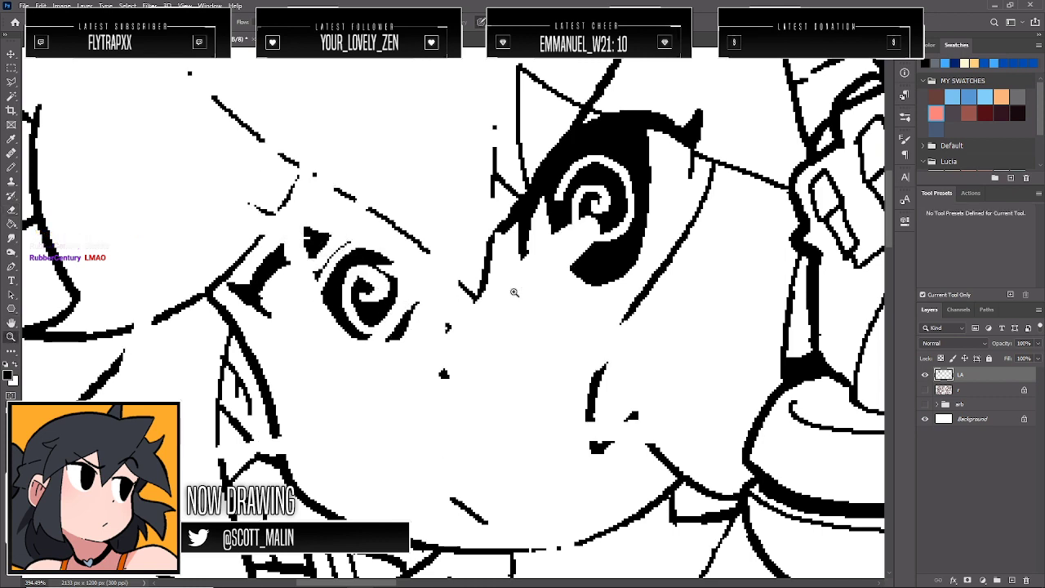
drag(522, 290, 367, 294)
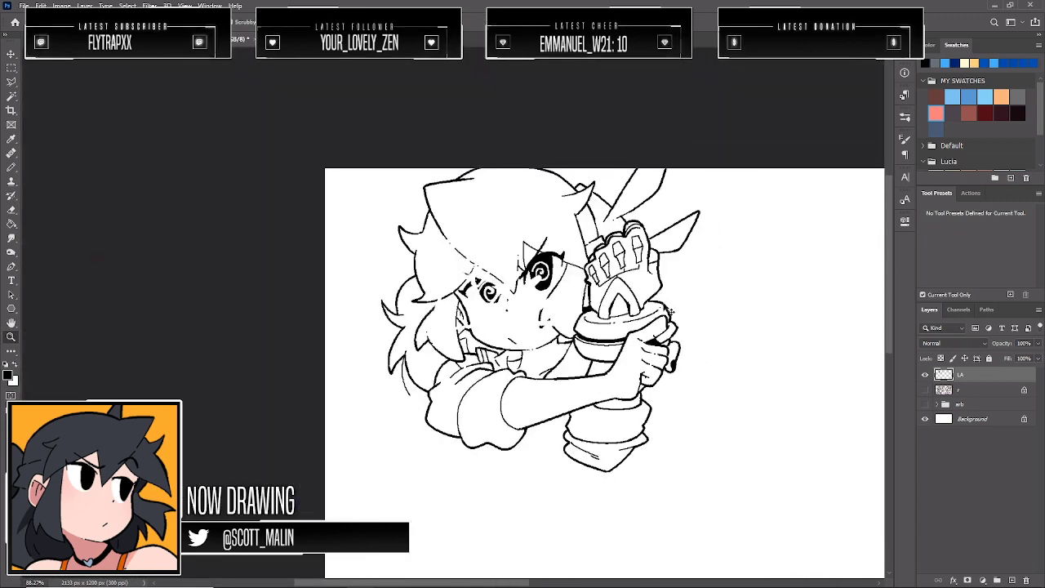
key(ctrl+z)
Show the sketch layer again and ink the long curved lower hem of the cropped shirt across the leftmost character's midriff
click(923, 391)
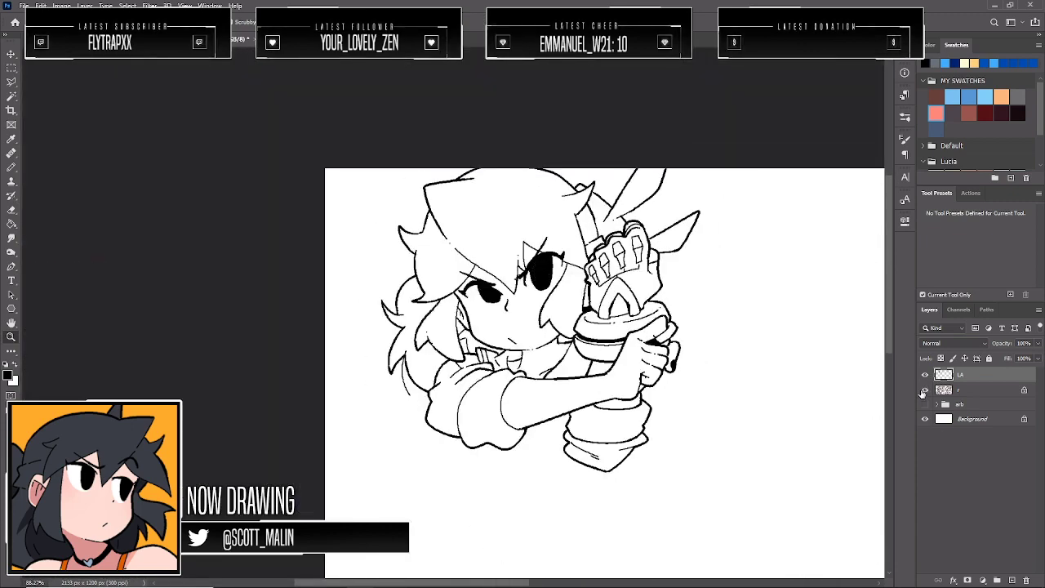
click(923, 391)
scroll(477, 412, down, 5)
drag(501, 340, 523, 369)
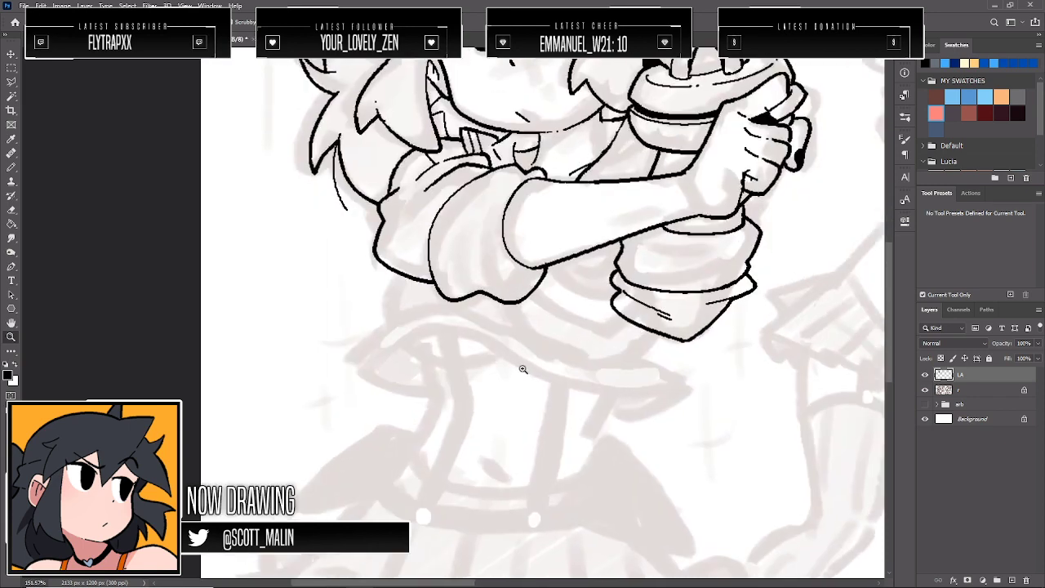
key(b)
mouse_move(359, 363)
mouse_down()
mouse_move(442, 327)
mouse_move(584, 404)
mouse_move(630, 402)
mouse_move(685, 379)
mouse_up()
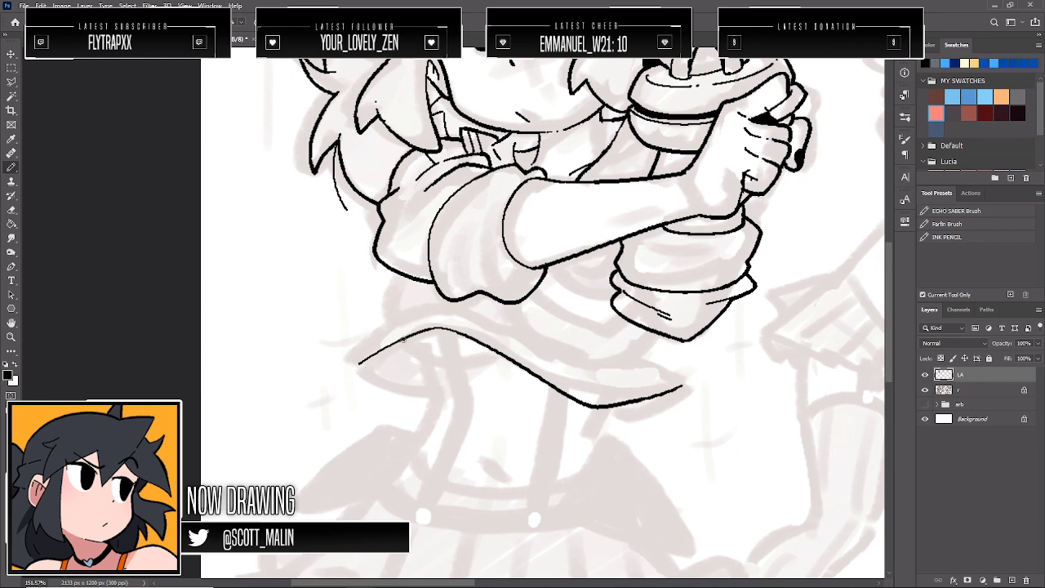
Ink the shirt's inner hem curve, both sides of the waist and the underside of the flared left hem tip
mouse_move(404, 340)
mouse_down()
mouse_move(467, 363)
mouse_move(490, 356)
mouse_up()
mouse_move(426, 357)
mouse_down()
mouse_move(438, 415)
mouse_move(410, 454)
mouse_up()
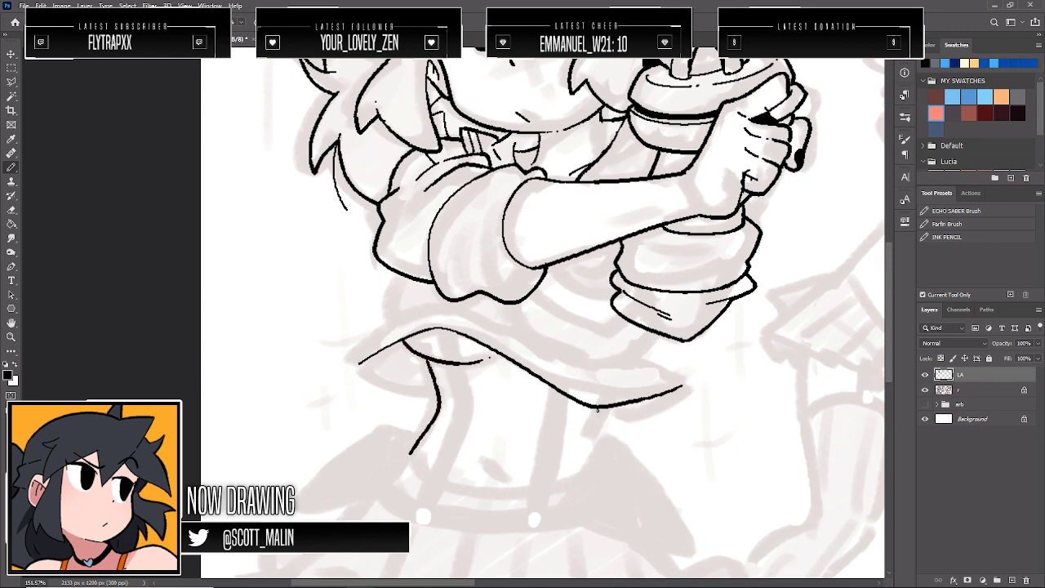
drag(596, 409, 616, 457)
drag(351, 361, 438, 391)
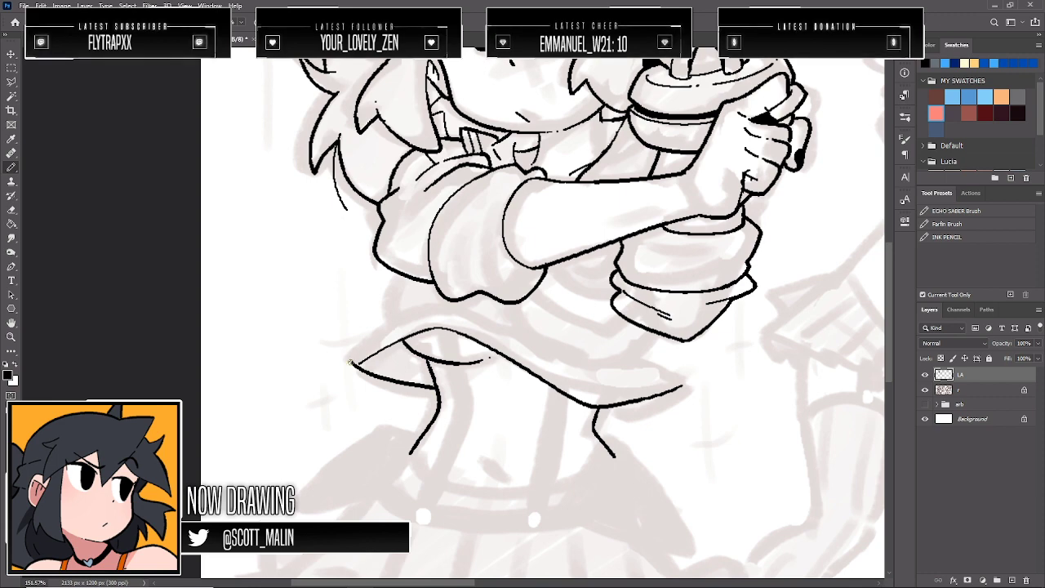
Ink the upper edge of the flared hem, the shirt's left side below the sleeve and the pointed right hem tip
mouse_move(351, 360)
mouse_down()
mouse_move(411, 315)
mouse_move(585, 376)
mouse_move(574, 377)
mouse_move(632, 363)
mouse_move(547, 349)
mouse_move(510, 301)
mouse_up()
key(ctrl+z)
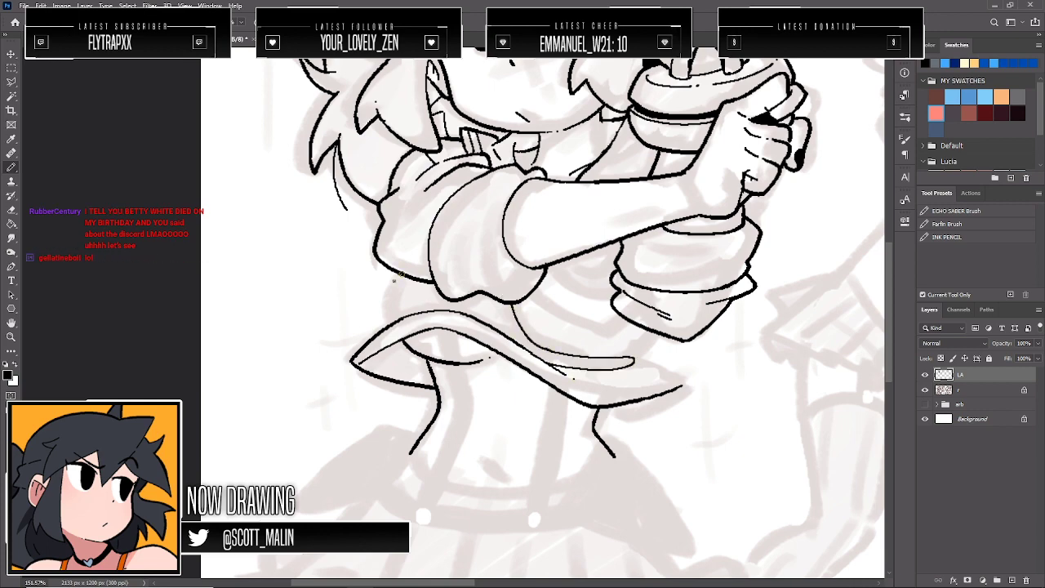
drag(401, 274, 387, 324)
key(ctrl+z)
drag(394, 276, 387, 325)
drag(640, 364, 685, 385)
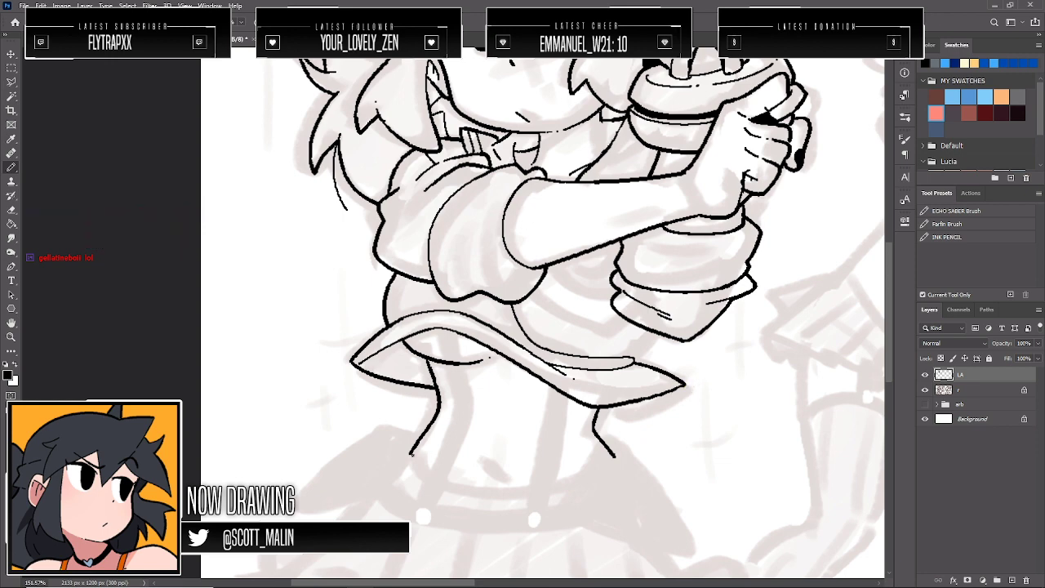
Ink the lower waistline and navel, and add the nested V-shaped stripes on the shirt beneath the forearm
mouse_move(410, 459)
mouse_down()
mouse_move(511, 493)
mouse_move(578, 485)
mouse_up()
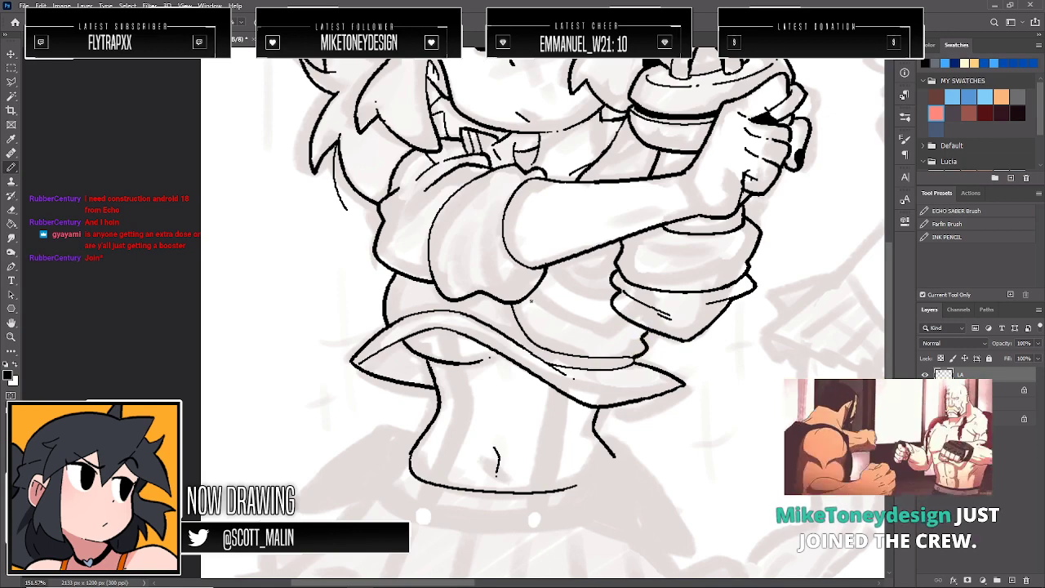
mouse_move(535, 302)
mouse_down()
mouse_move(601, 338)
mouse_move(620, 325)
mouse_up()
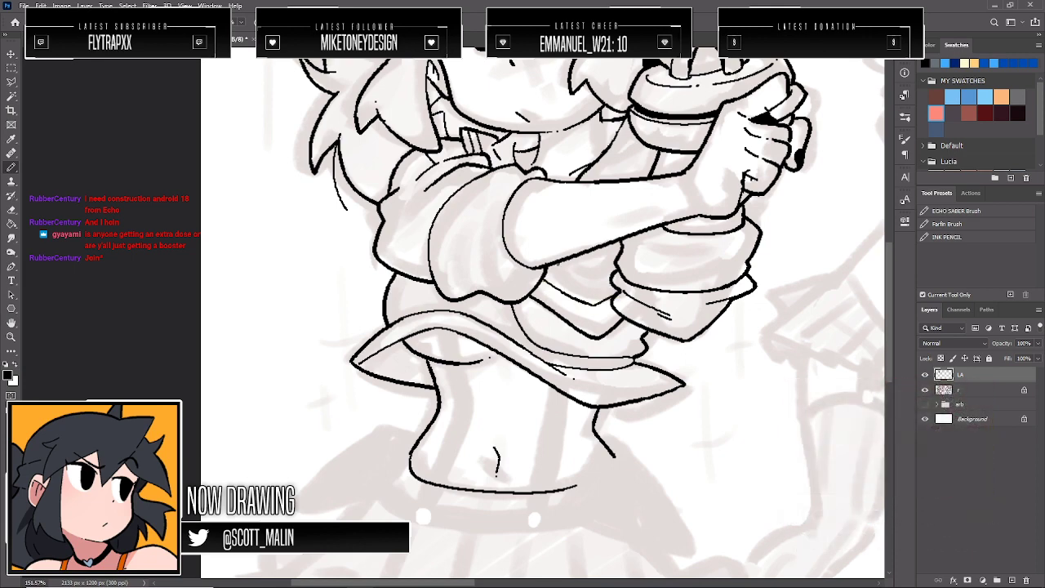
mouse_move(555, 267)
mouse_down()
mouse_move(583, 285)
mouse_move(618, 269)
mouse_move(619, 251)
mouse_up()
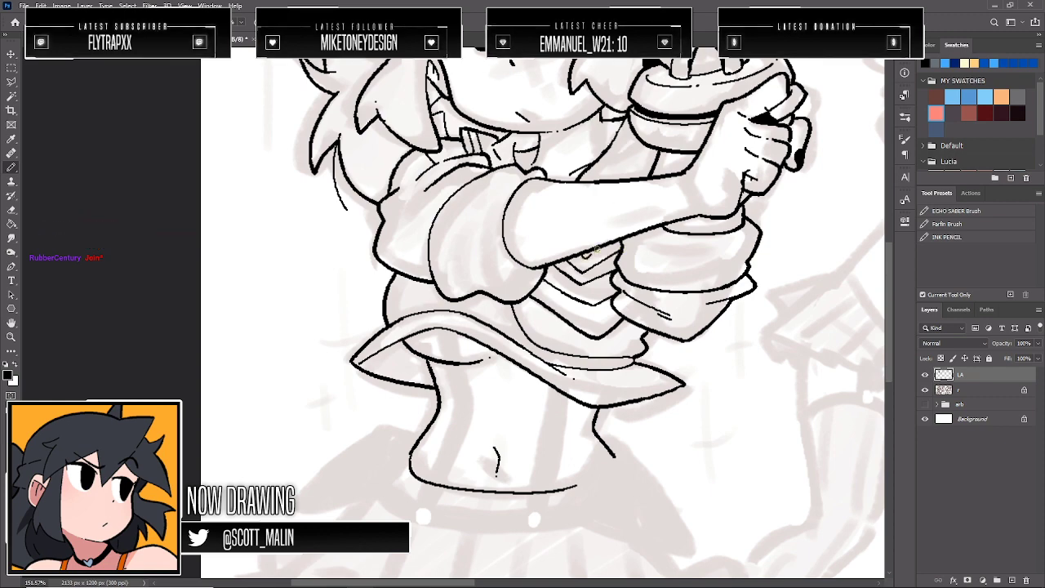
Ink thin stripe lines on the collar beneath the gauntlet cuff and try filling the small collar gap beside it with black
scroll(687, 186, up, 5)
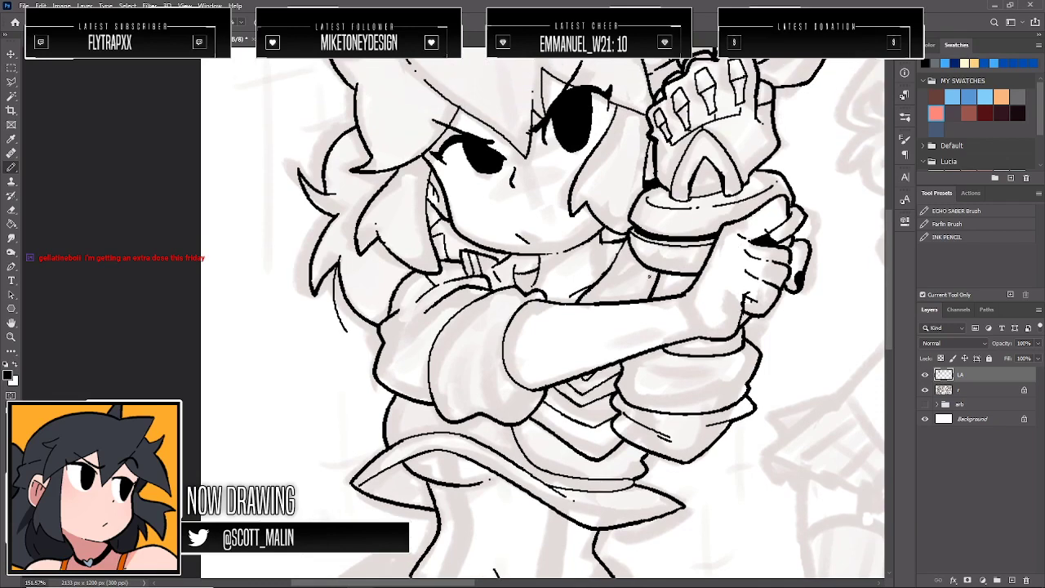
drag(655, 279, 627, 304)
key(g)
click(626, 241)
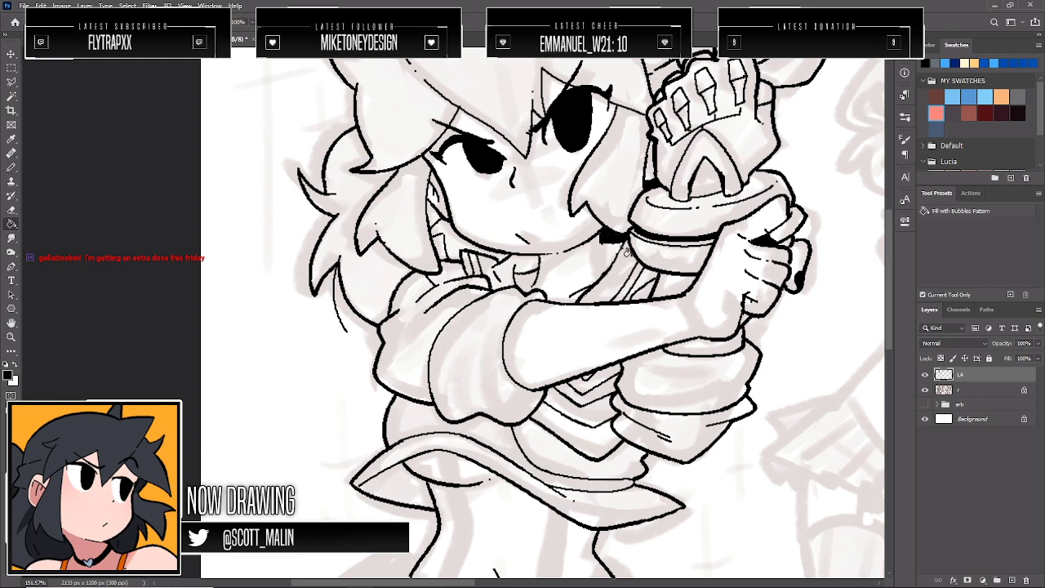
key(ctrl+z)
Refine the small collar corner under the jaw beside the gauntlet cuff with the pencil and Eraser
click(10, 336)
drag(539, 348, 482, 348)
mouse_move(555, 401)
mouse_down()
mouse_move(553, 340)
mouse_move(569, 343)
mouse_move(555, 343)
mouse_up()
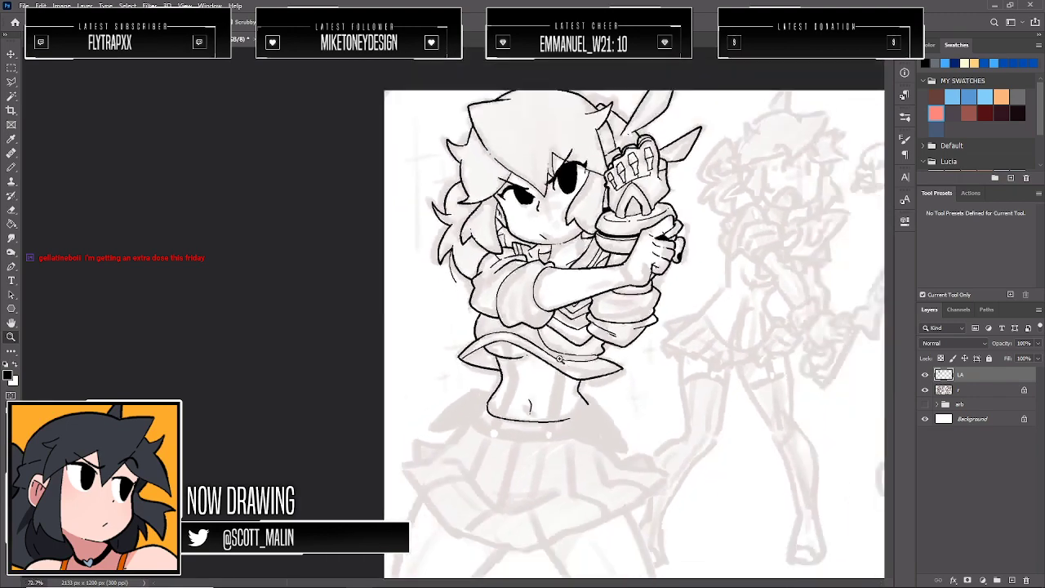
drag(606, 367, 254, 366)
drag(147, 335, 181, 335)
drag(476, 357, 457, 356)
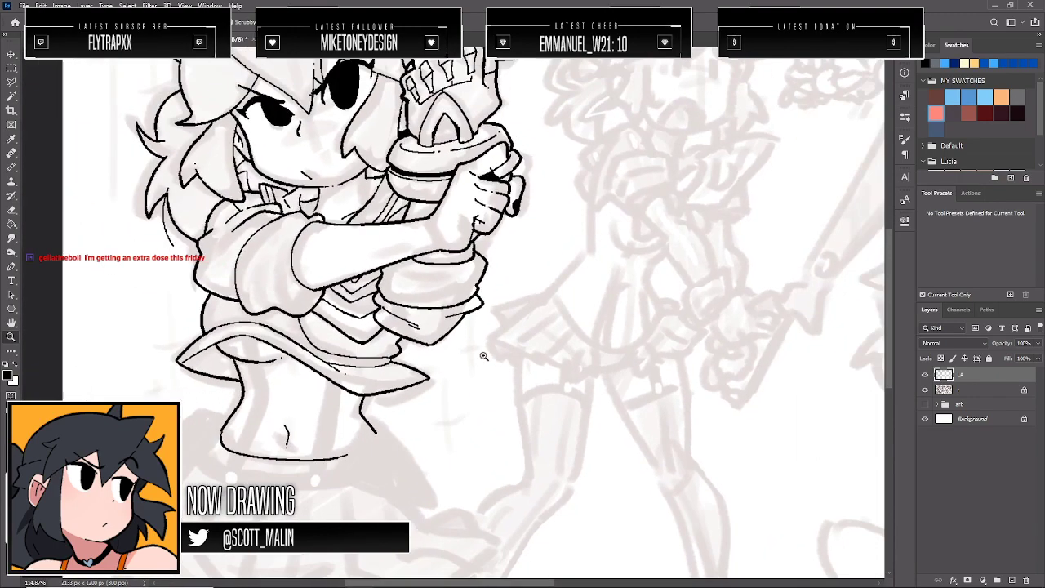
scroll(507, 404, down, 2)
drag(612, 385, 588, 384)
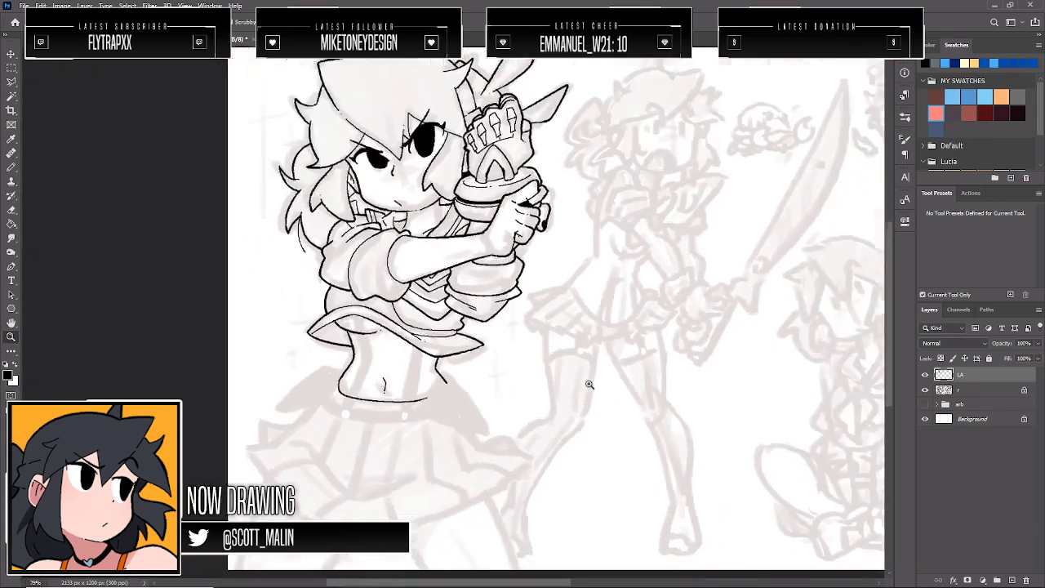
drag(384, 174, 456, 174)
key(b)
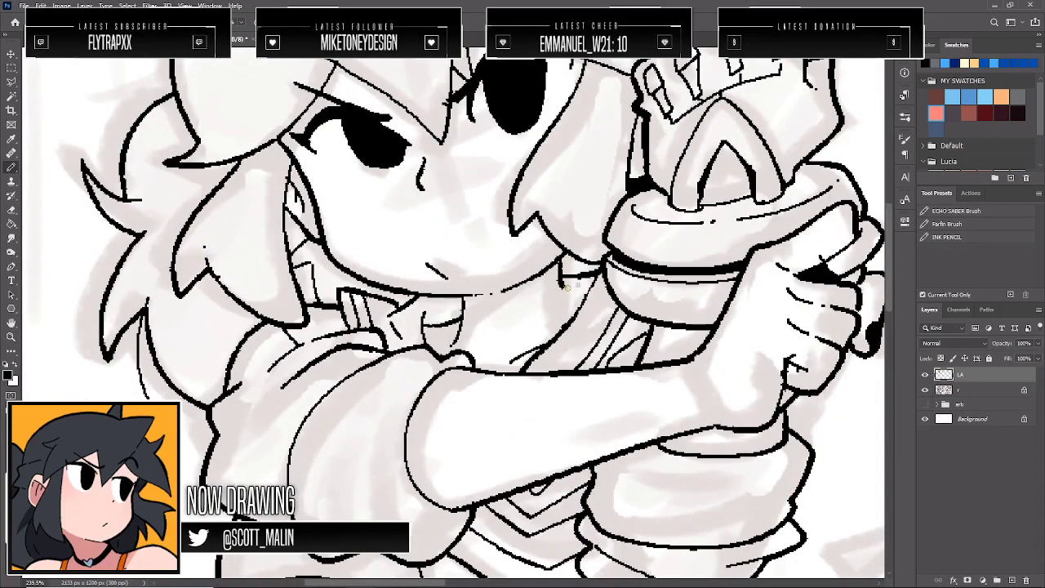
key(e)
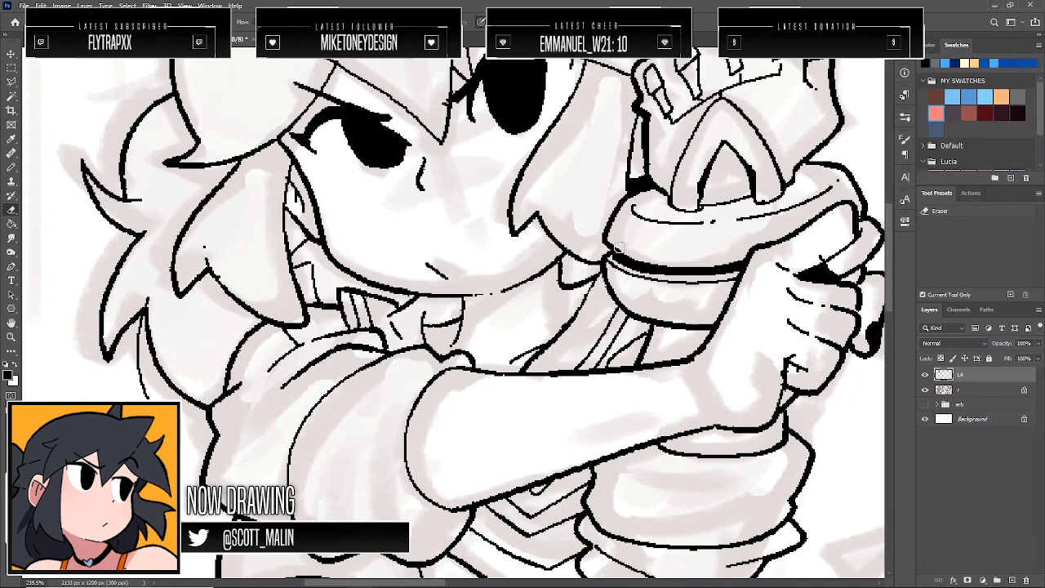
Hide the sketch layer to review the line art against the whole canvas, and restore the sketch
click(10, 336)
drag(530, 279, 441, 278)
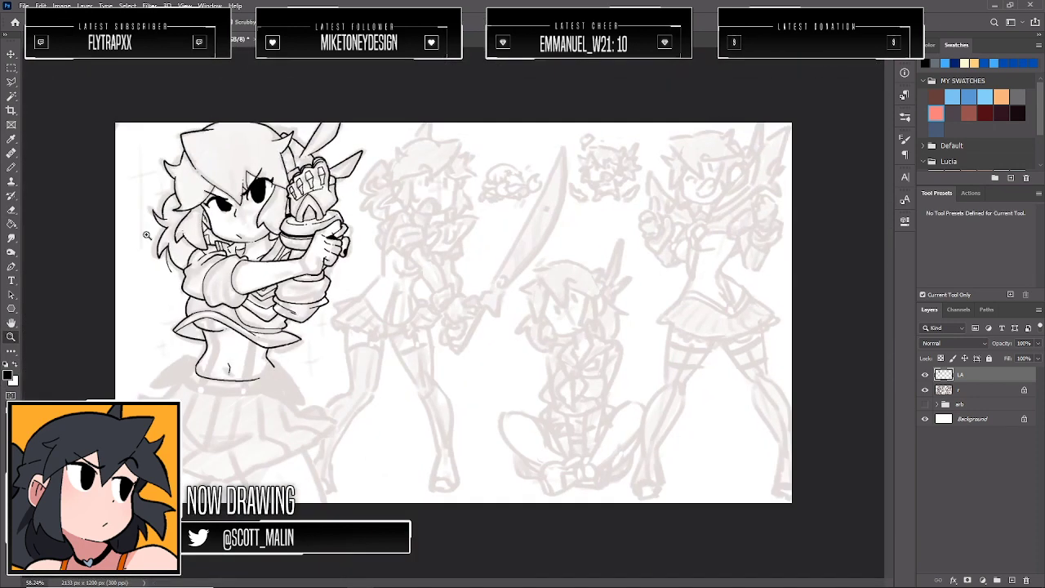
key(ctrl+plus)
click(922, 391)
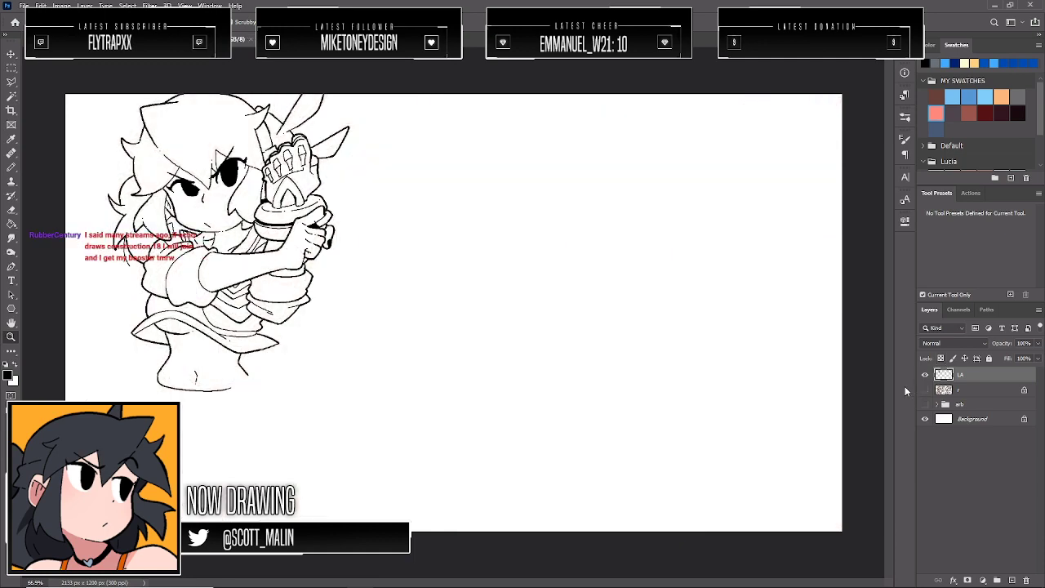
key(ctrl+z)
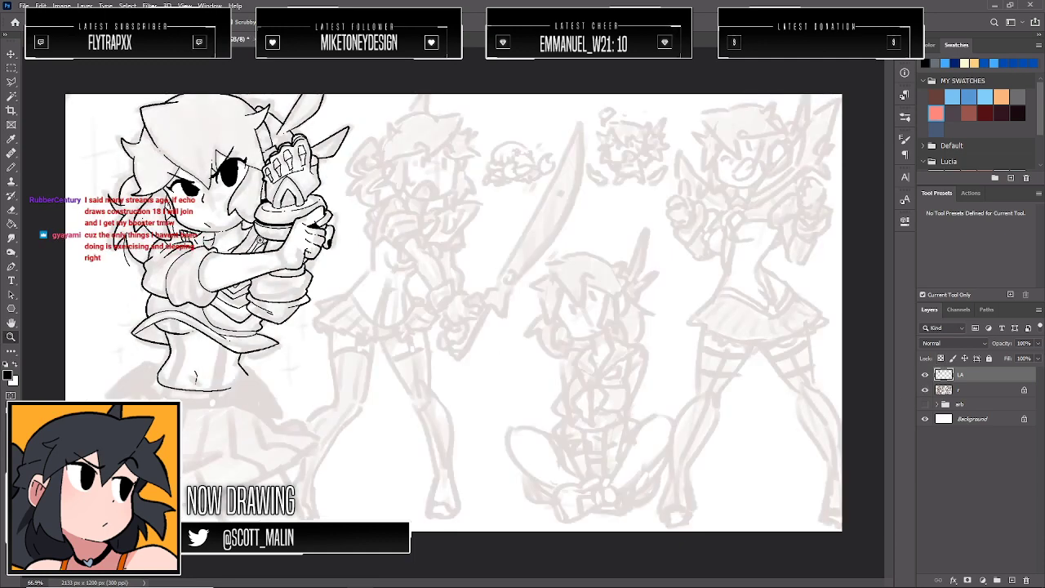
Ink a curved contour along the underside of the gripping hand's wrist, above the puffed far sleeve
drag(252, 211, 316, 306)
key(b)
mouse_move(377, 460)
mouse_down()
mouse_move(445, 469)
mouse_move(459, 434)
mouse_move(408, 461)
mouse_move(446, 436)
mouse_up()
key(e)
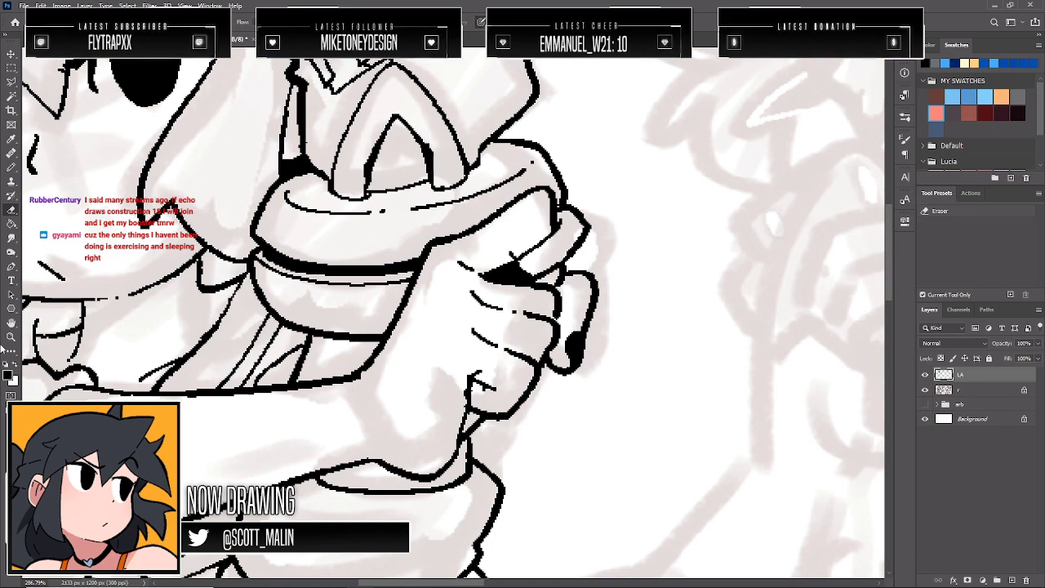
Erase the curved fold line running from the near sleeve cuff down to the shirt's hem band
key(z)
drag(465, 286, 418, 283)
drag(567, 297, 542, 292)
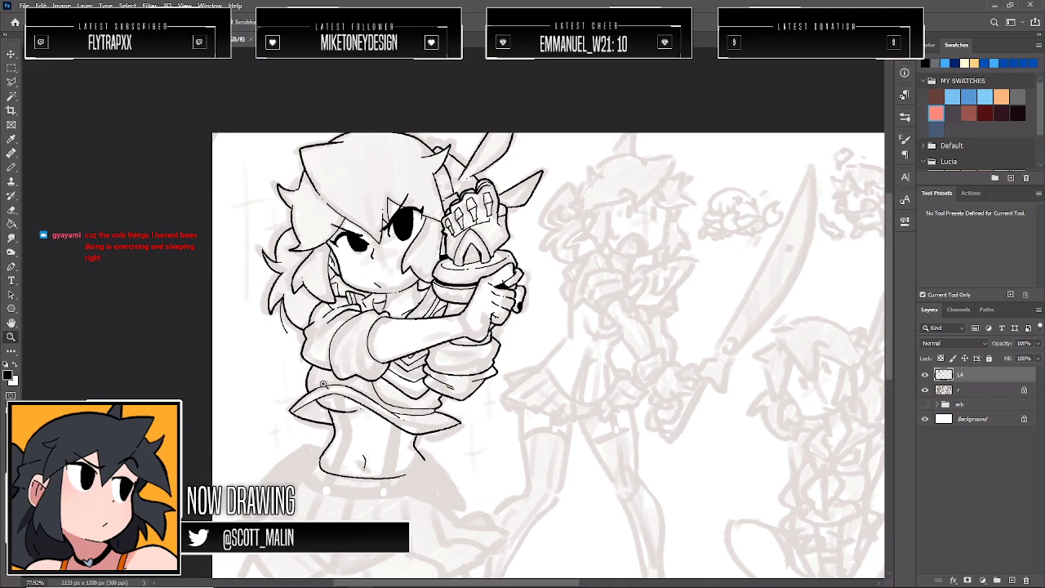
drag(326, 385, 434, 367)
key(e)
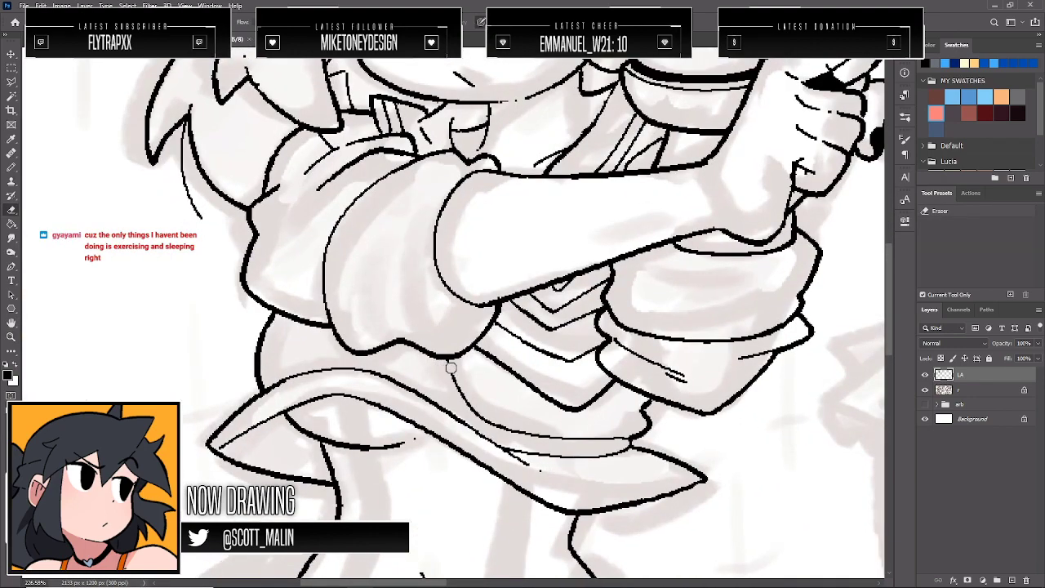
mouse_move(447, 365)
mouse_down()
mouse_move(473, 409)
mouse_move(507, 431)
mouse_move(535, 433)
mouse_up()
Ink a short curved fold from the sleeve's lower edge to the hem and extend the hem band's upper line leftward
key(b)
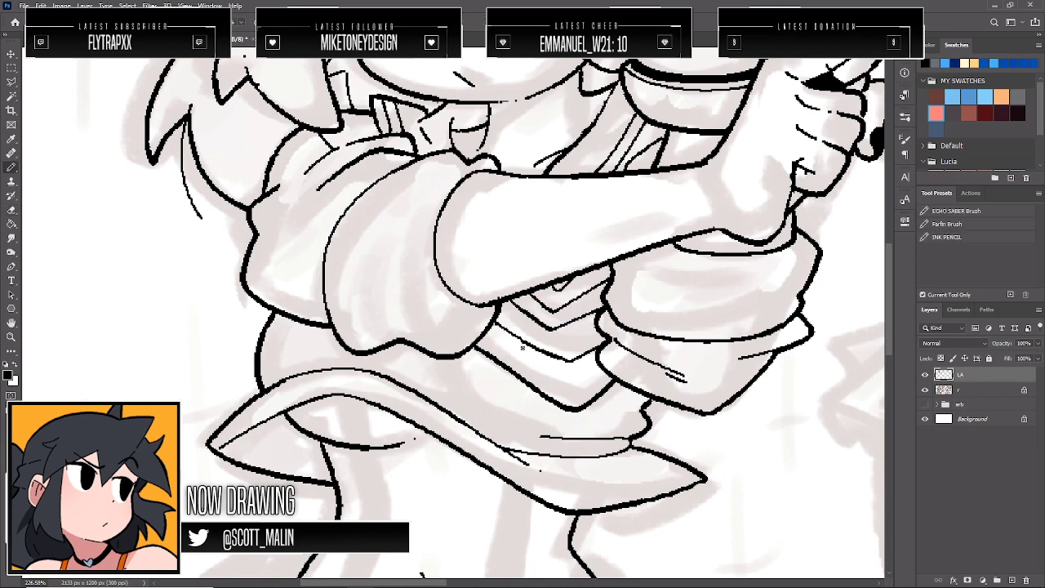
scroll(522, 348, down, 1)
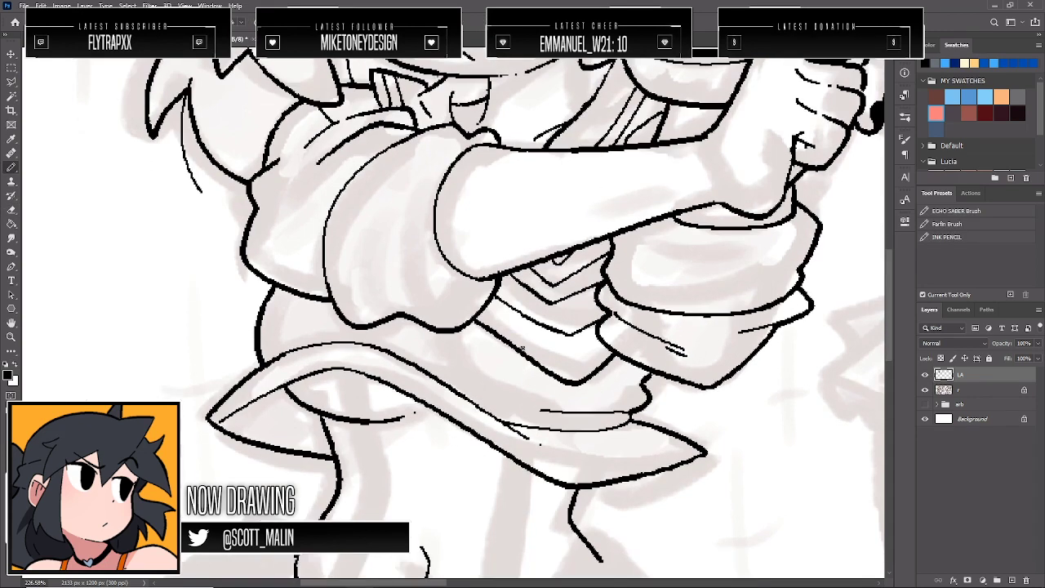
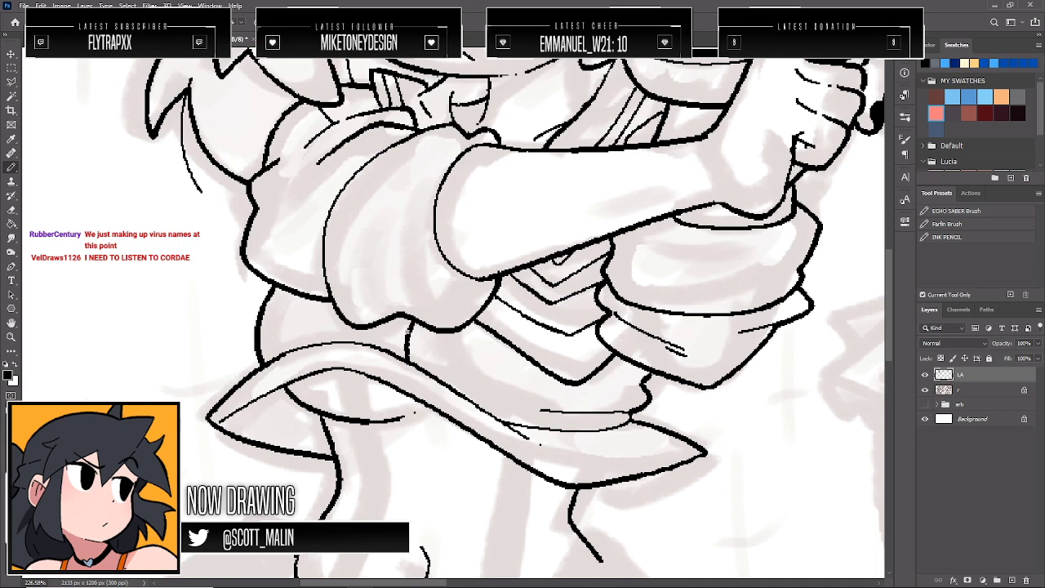
drag(403, 318, 415, 359)
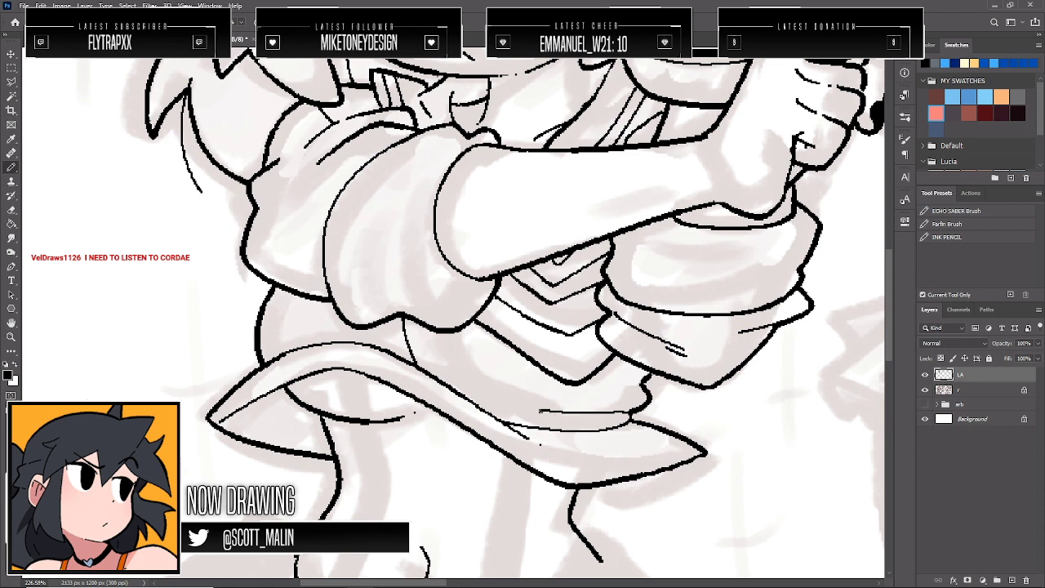
drag(534, 409, 468, 399)
Ink two small folds between the near sleeve and the hem, and redraw the shirt's outer side edge
drag(260, 326, 307, 348)
drag(319, 305, 311, 338)
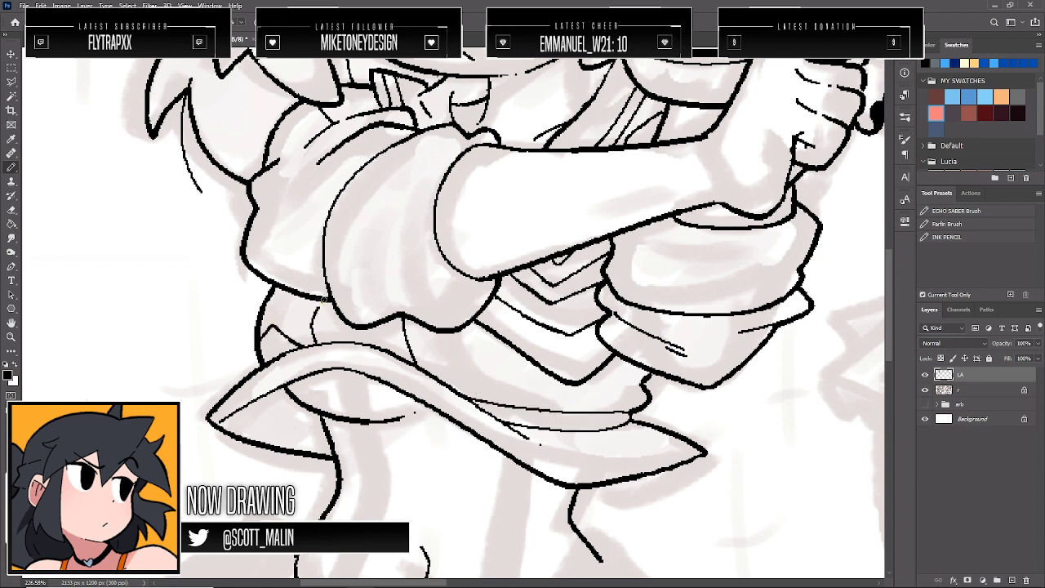
key(e)
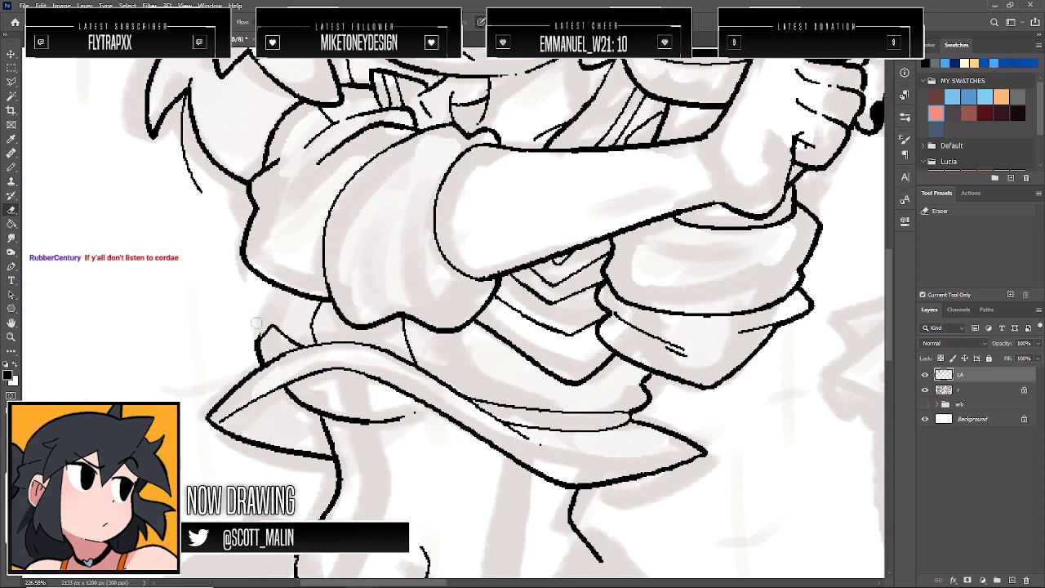
key(b)
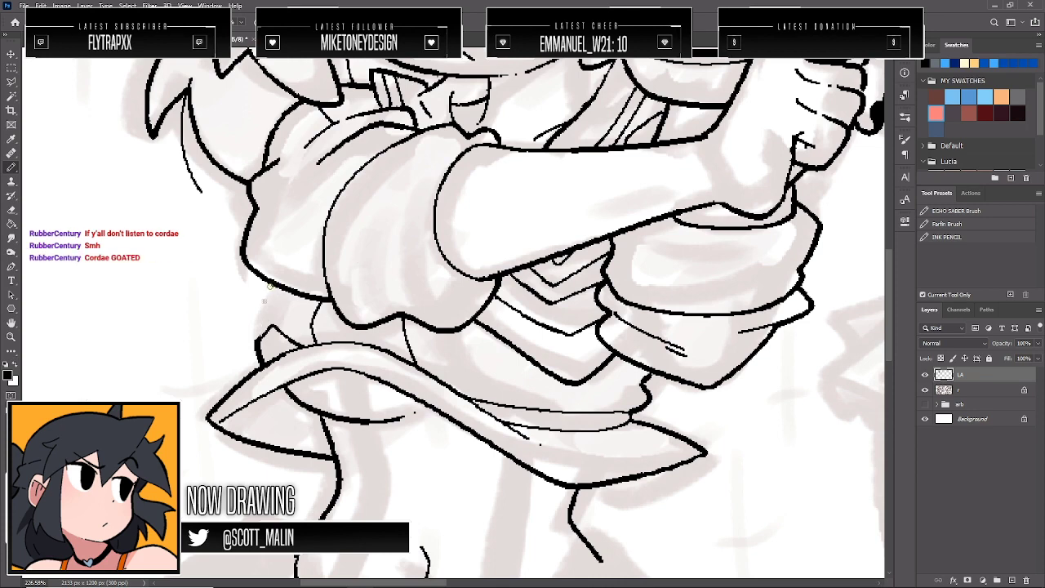
drag(270, 288, 260, 319)
key(e)
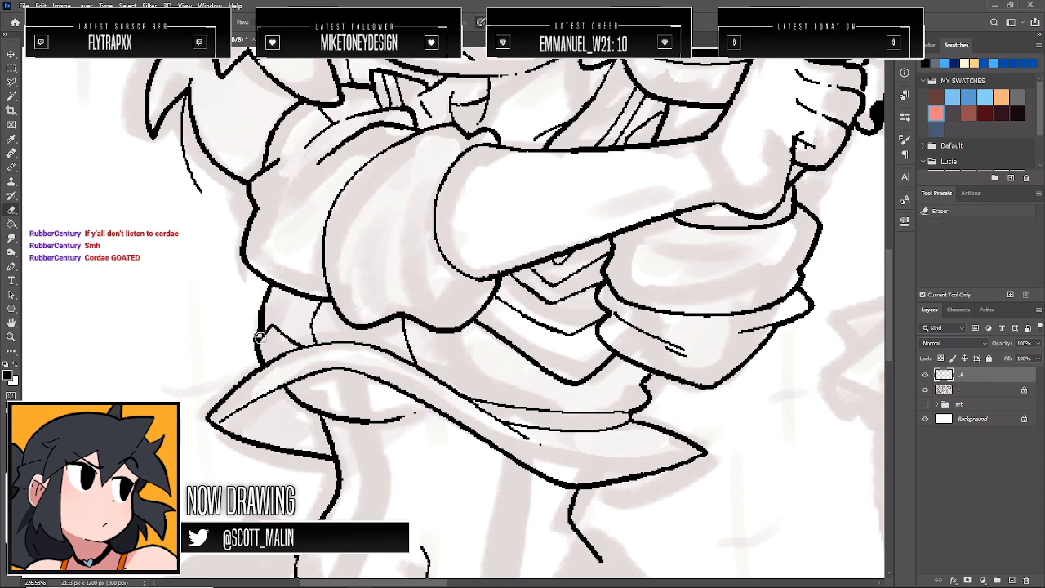
key(b)
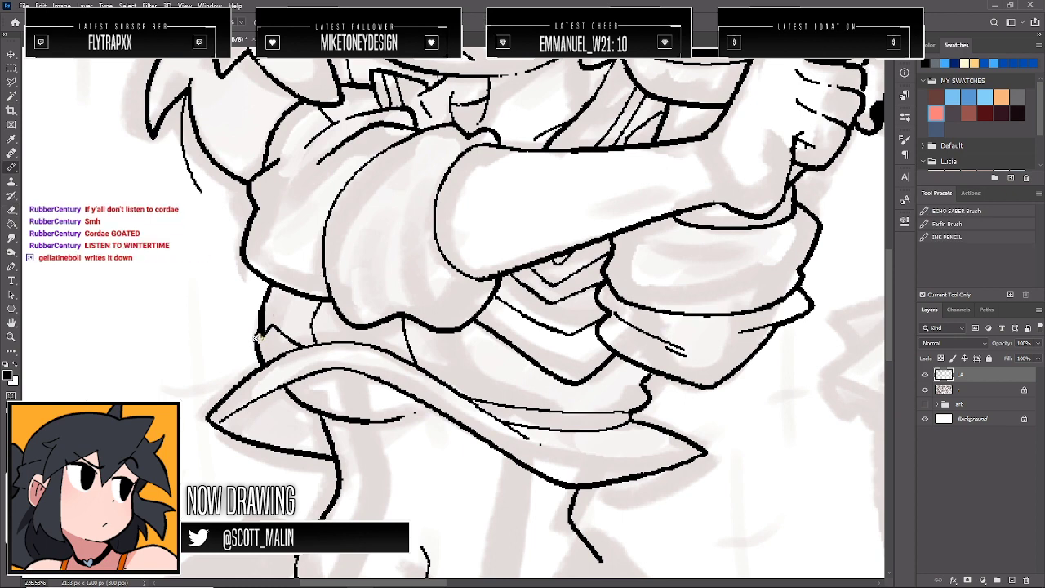
Ink a short angled fold below the near sleeve's lower edge, beside the existing curved fold above the hem
click(14, 336)
mouse_move(449, 326)
mouse_down()
mouse_move(414, 315)
mouse_move(455, 319)
mouse_up()
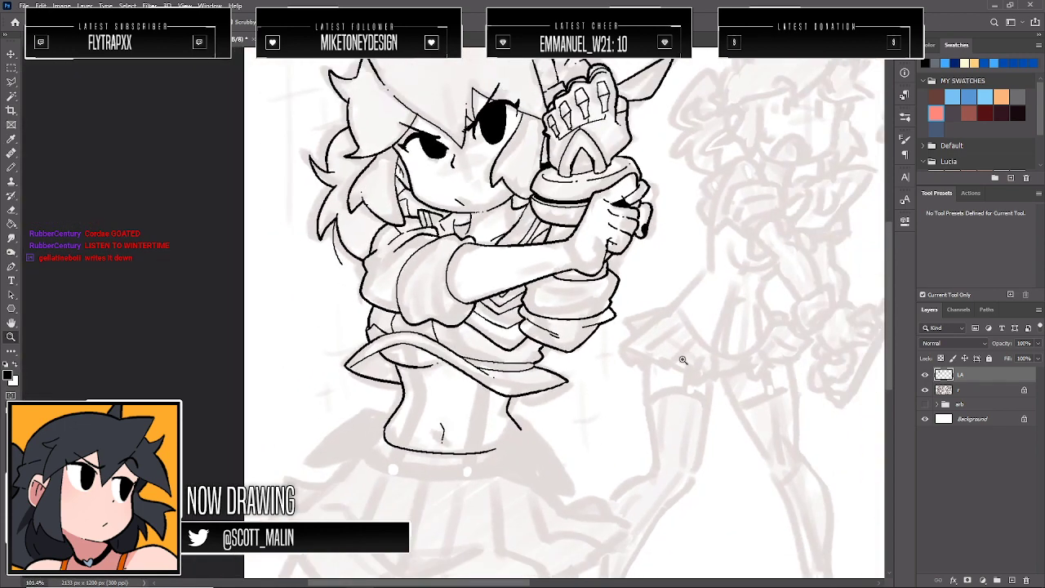
drag(574, 332, 523, 343)
key(b)
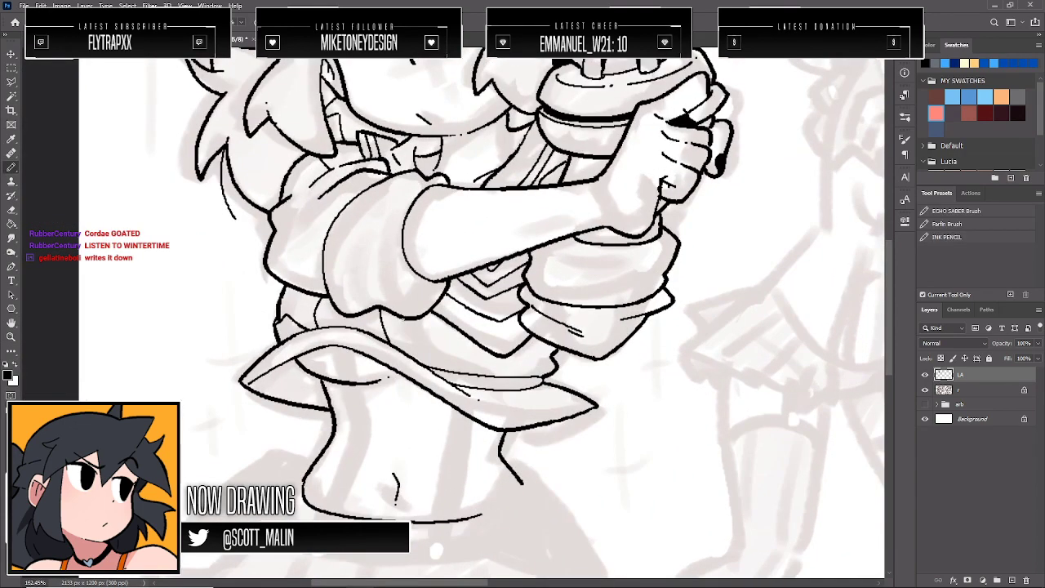
drag(406, 320, 398, 333)
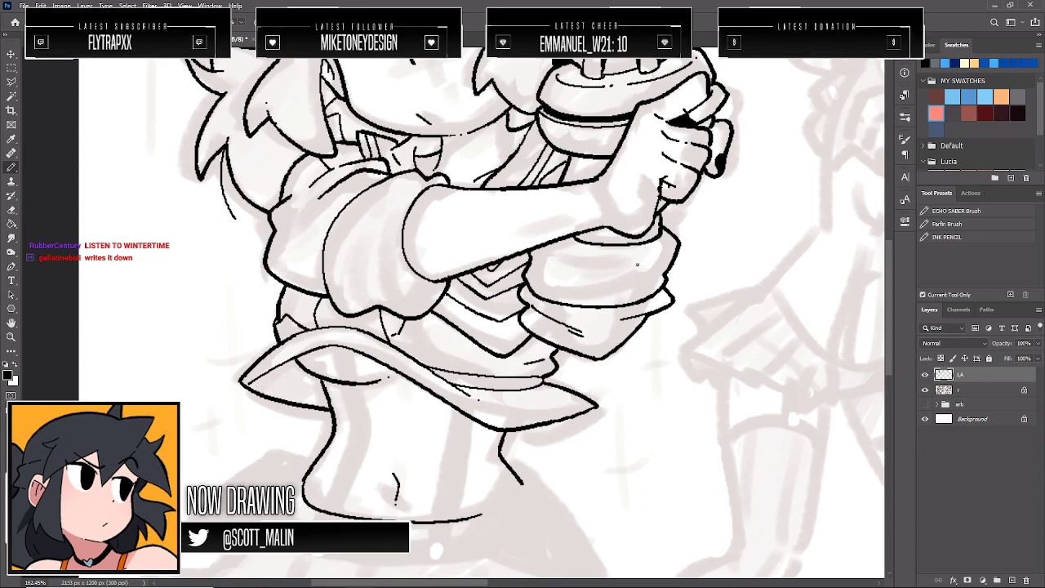
Fill the neck shadow under the leftmost character's jaw with black
click(10, 336)
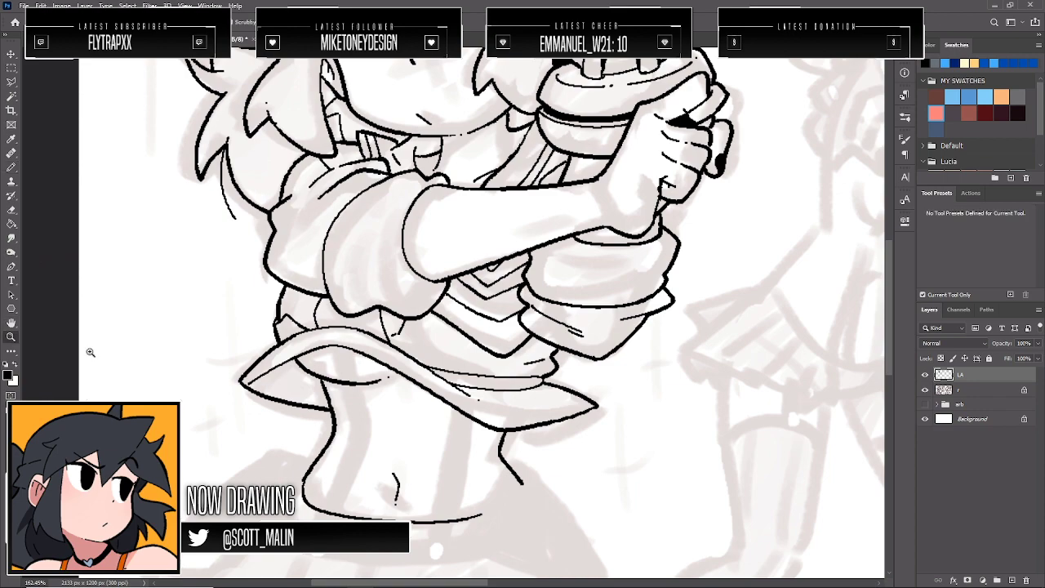
drag(503, 350, 481, 344)
drag(682, 385, 667, 383)
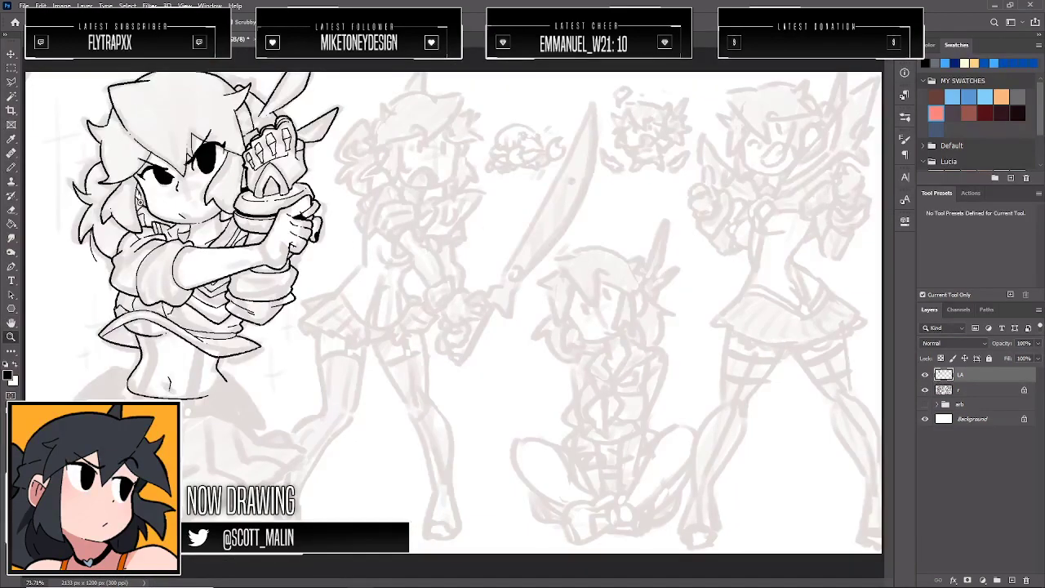
mouse_move(142, 236)
mouse_down()
mouse_move(161, 257)
mouse_move(151, 221)
mouse_up()
key(g)
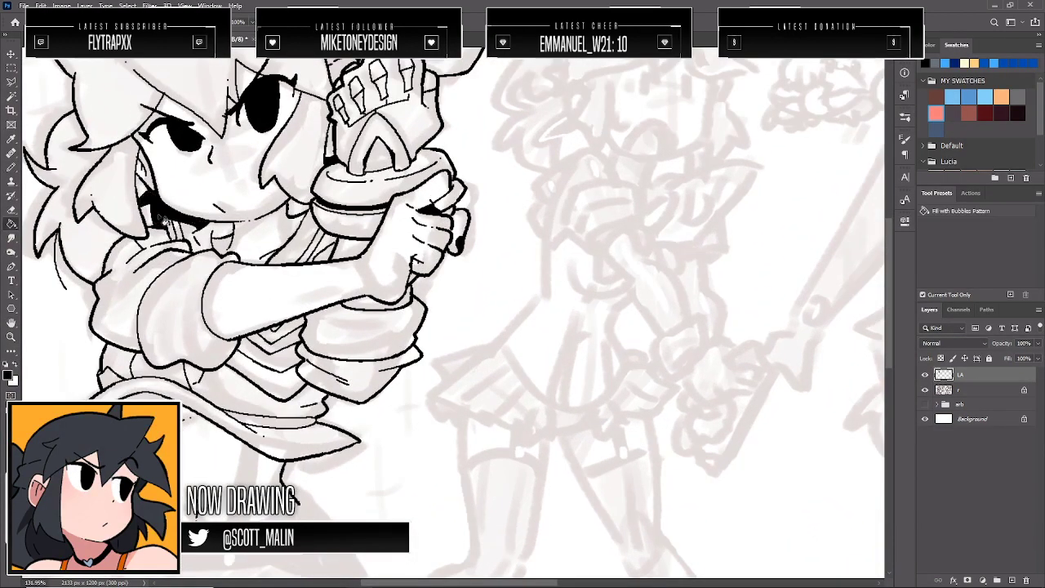
Hide the sketch layer to check the leftmost character's line art alone, and show the sketch again
click(11, 336)
drag(415, 276, 393, 275)
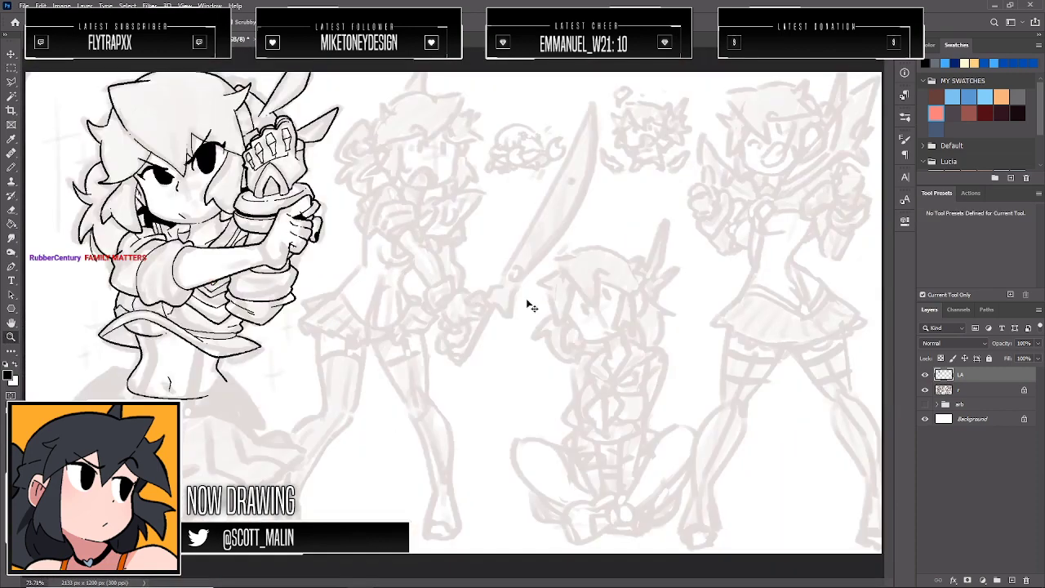
click(924, 389)
drag(581, 302, 553, 301)
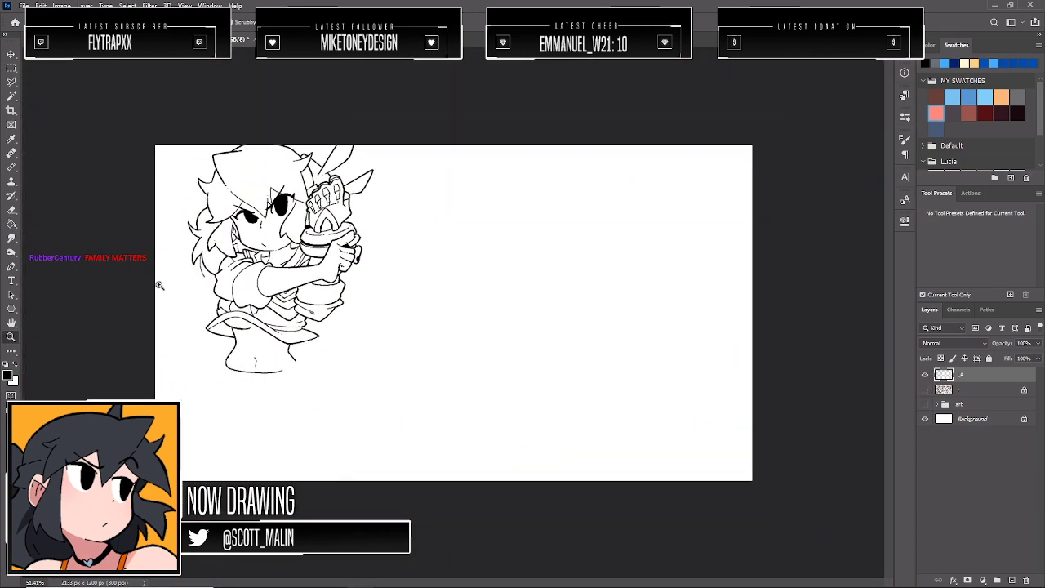
drag(168, 304, 212, 325)
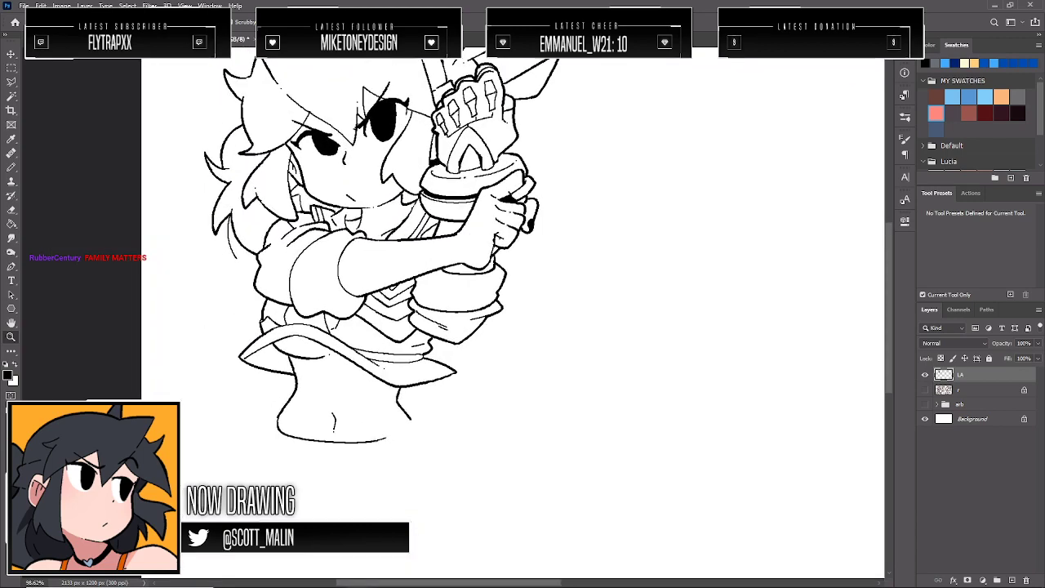
click(924, 390)
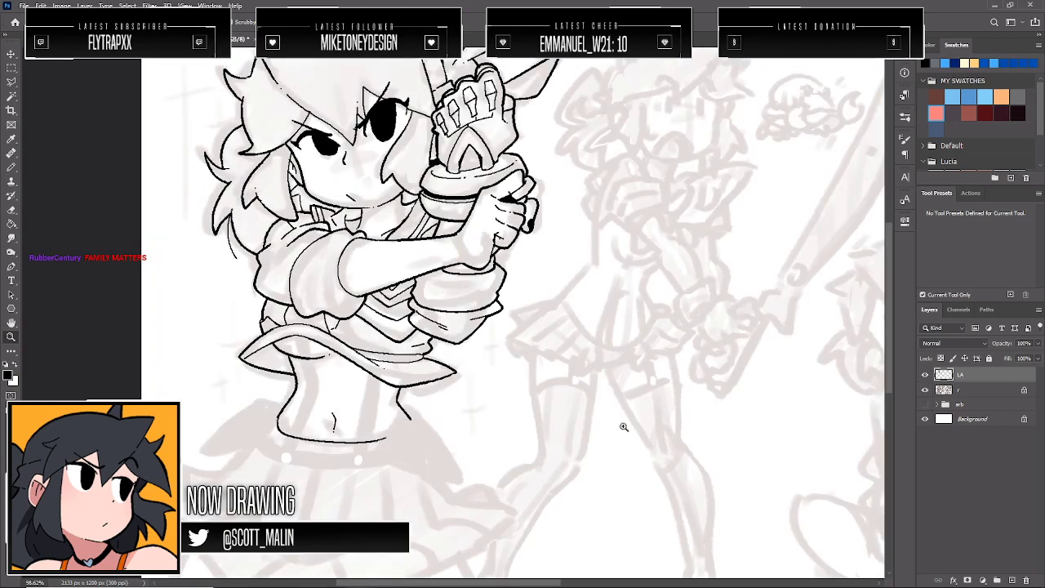
Ink the outline of the angular flared flap at the hip below the gripping hands, joining it to the waist
drag(362, 451, 373, 454)
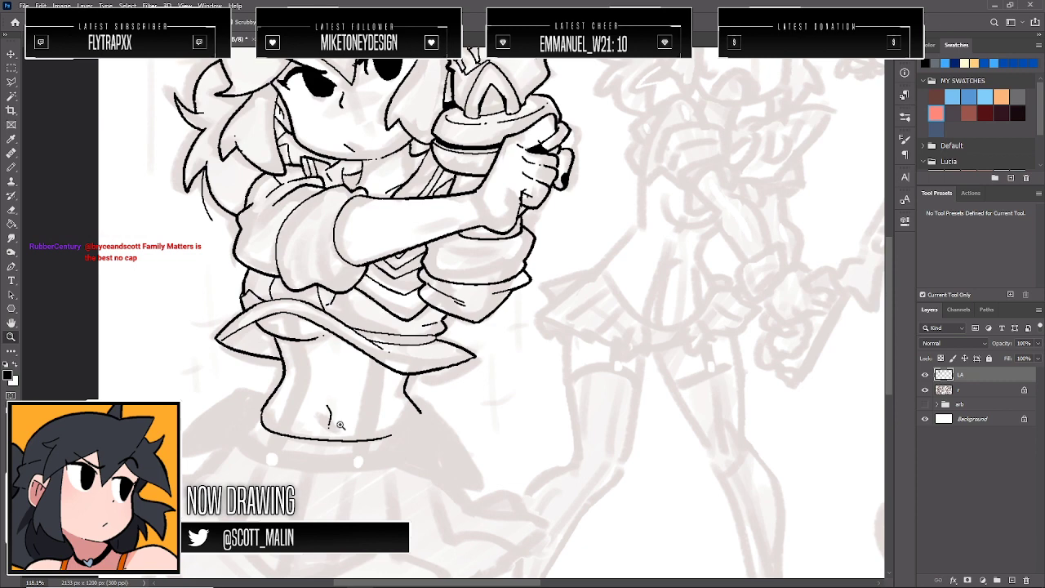
drag(270, 428, 292, 429)
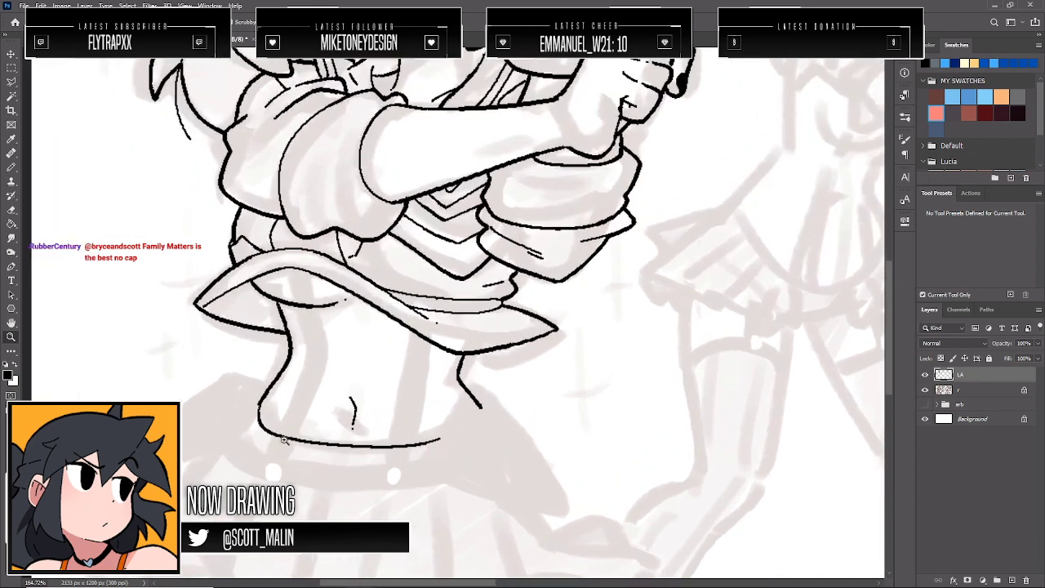
key(b)
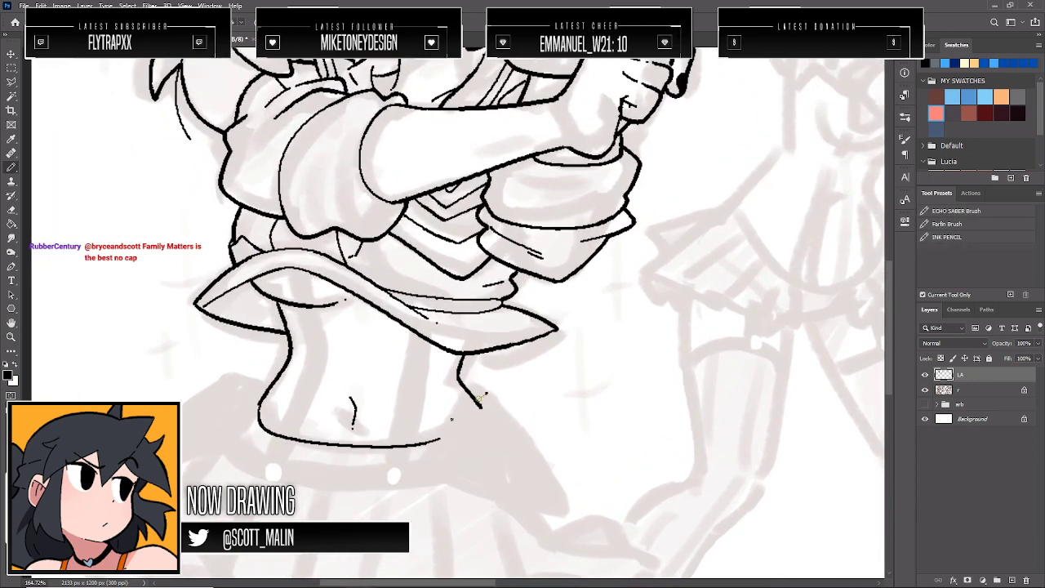
drag(486, 394, 425, 454)
key(ctrl+z)
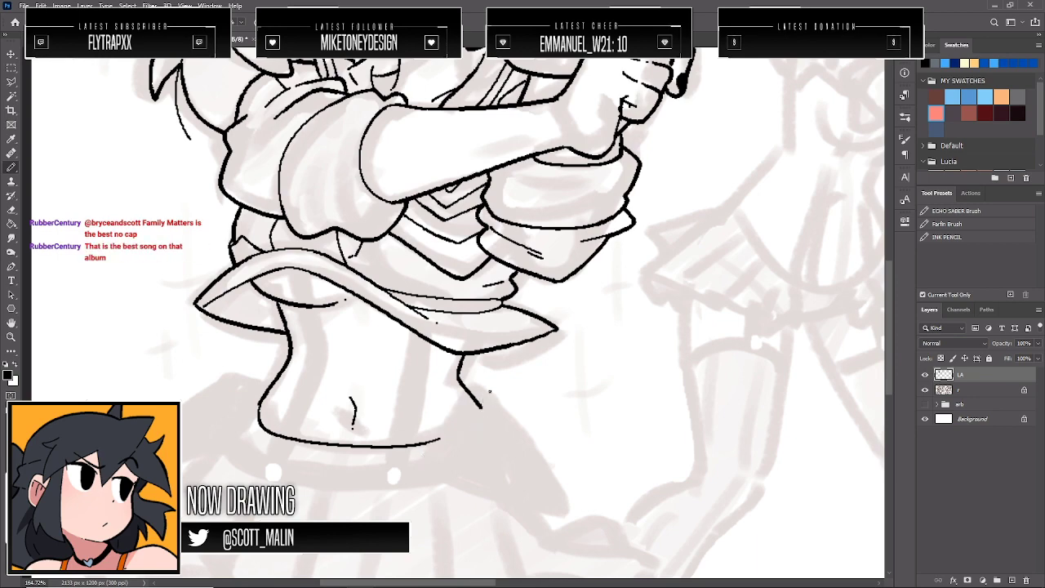
mouse_move(488, 399)
mouse_down()
mouse_move(428, 457)
mouse_move(442, 495)
mouse_move(496, 458)
mouse_move(507, 499)
mouse_move(534, 513)
mouse_move(561, 493)
mouse_move(543, 480)
mouse_move(548, 422)
mouse_move(499, 385)
mouse_move(467, 390)
mouse_up()
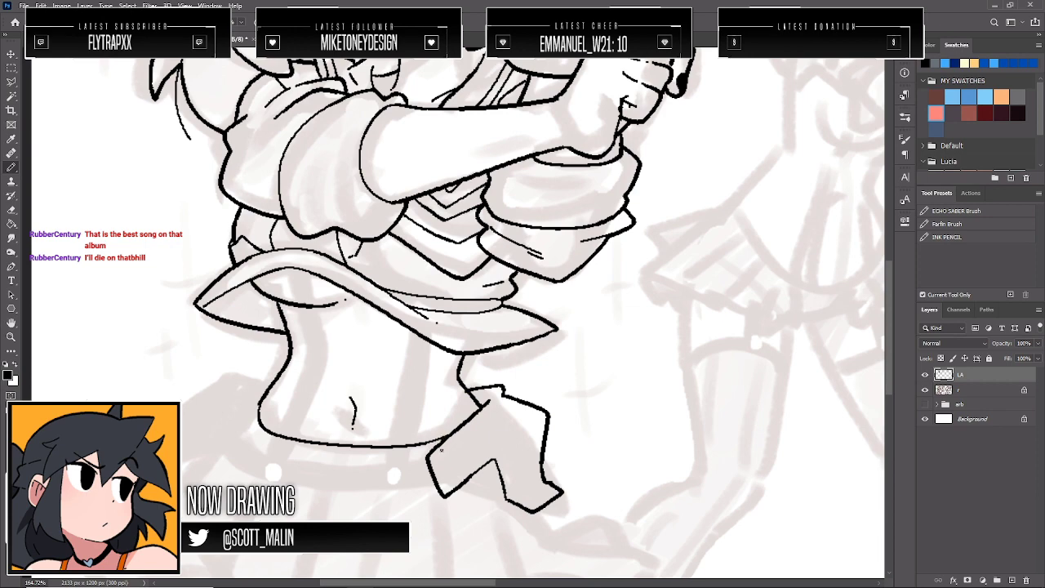
Add a crease line across the hip flap and fill its waist gap and underside notch with black
drag(429, 454, 529, 414)
key(g)
key(b)
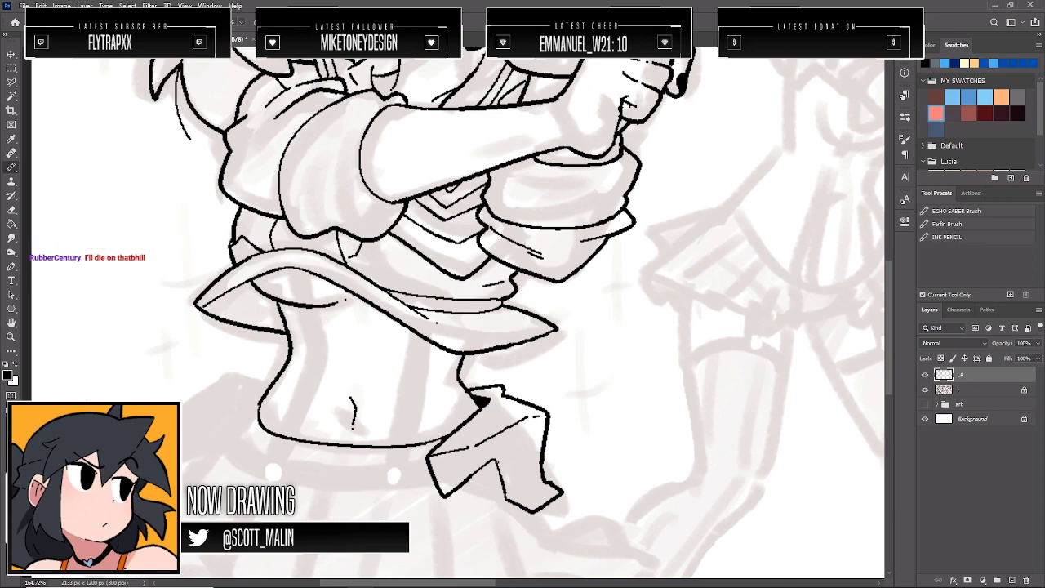
drag(503, 495, 480, 471)
key(g)
click(491, 476)
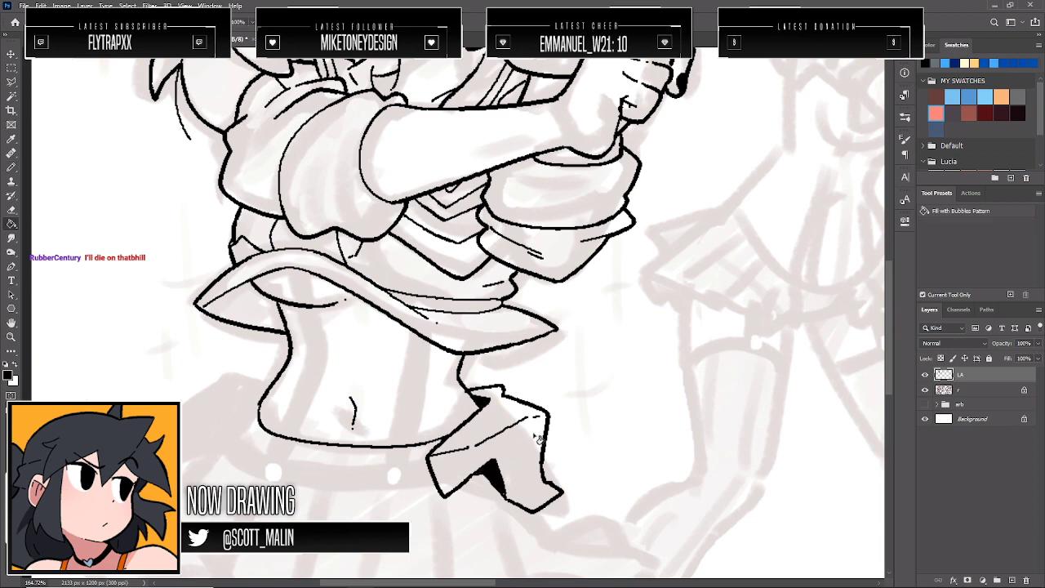
Ink the lower edges of the opposite hip flap and fill its underside with black
key(b)
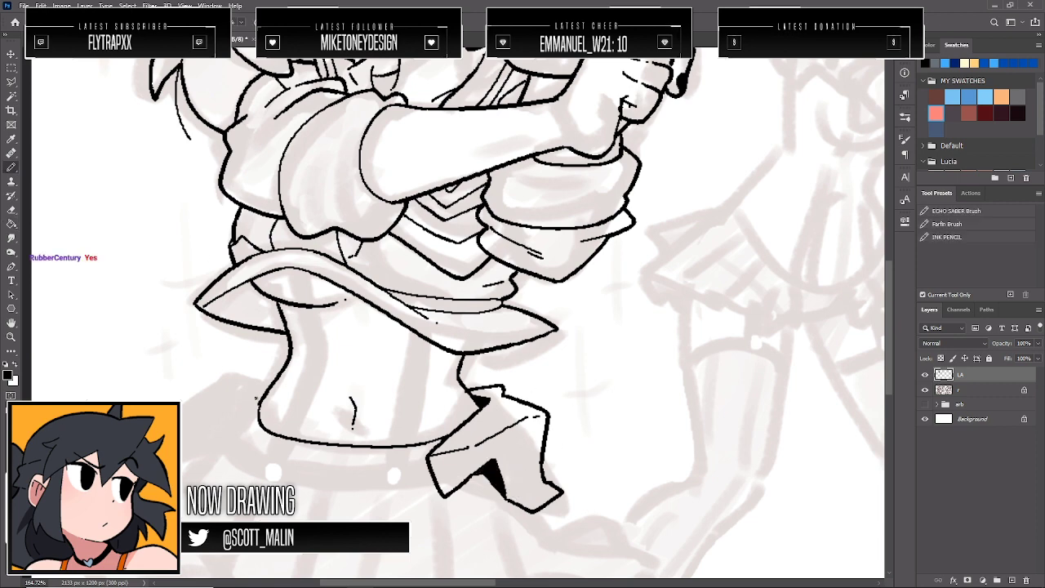
mouse_move(249, 397)
mouse_down()
mouse_move(252, 440)
mouse_move(216, 439)
mouse_move(182, 498)
mouse_up()
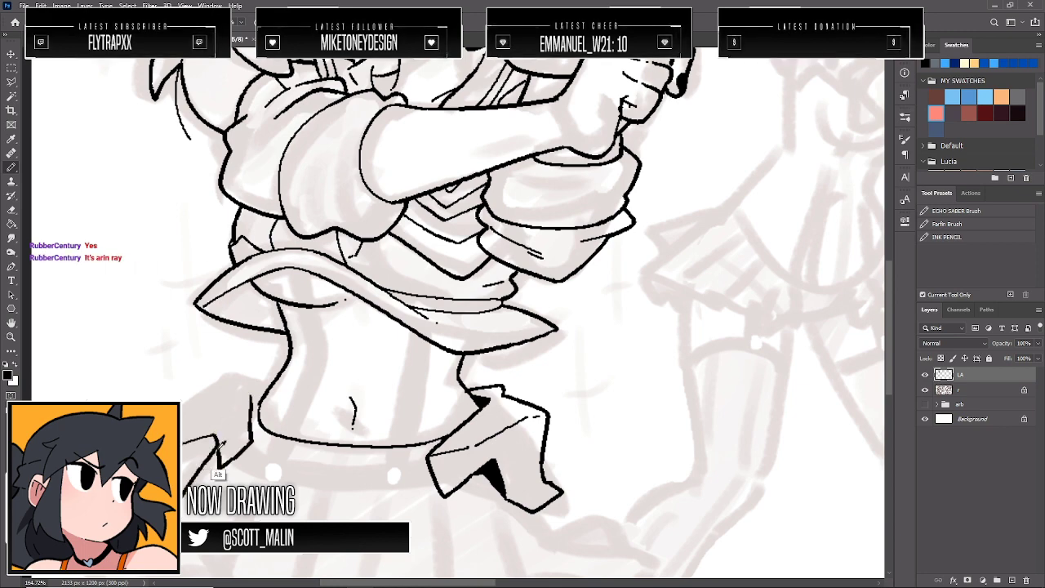
key(ctrl+z)
drag(216, 449, 183, 489)
mouse_move(184, 459)
mouse_down()
mouse_move(239, 417)
mouse_move(215, 435)
mouse_move(183, 430)
mouse_up()
key(g)
click(200, 447)
key(b)
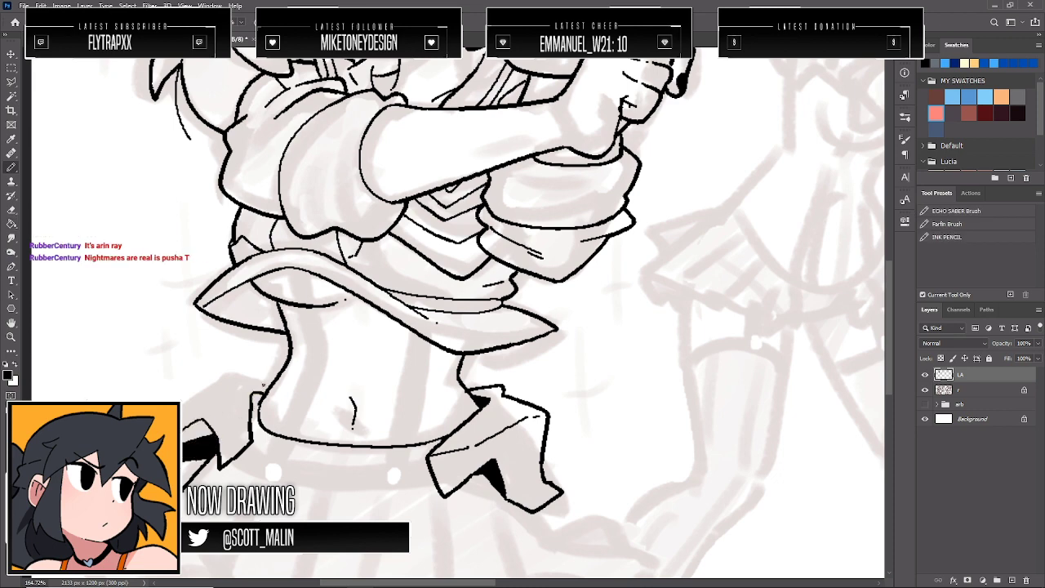
Fill the gap between the waist and the near-side hip flap with black, and ink the flap's upper edge
key(g)
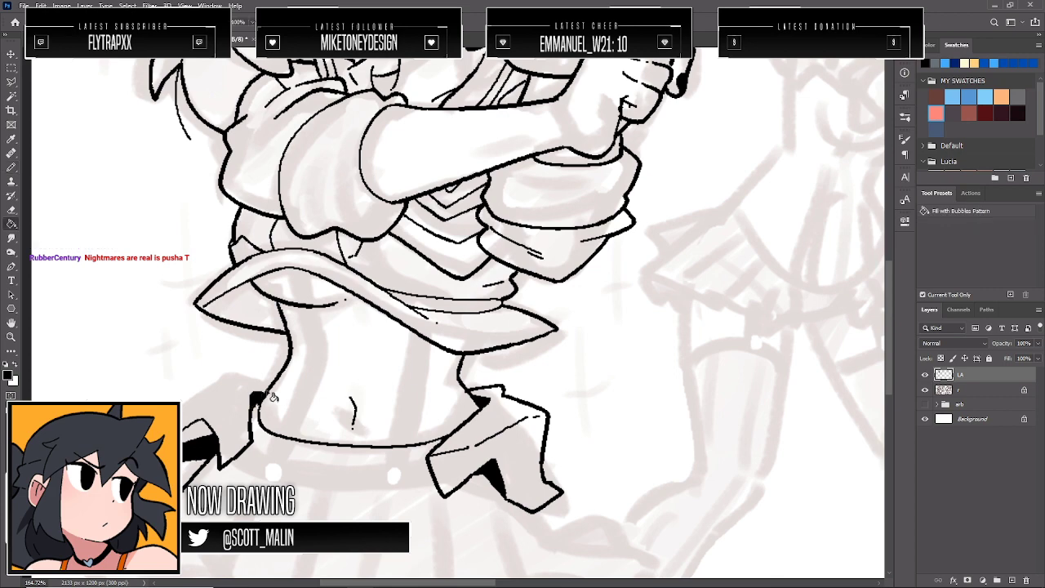
click(257, 398)
key(b)
mouse_move(257, 383)
mouse_down()
mouse_move(225, 375)
mouse_move(183, 406)
mouse_up()
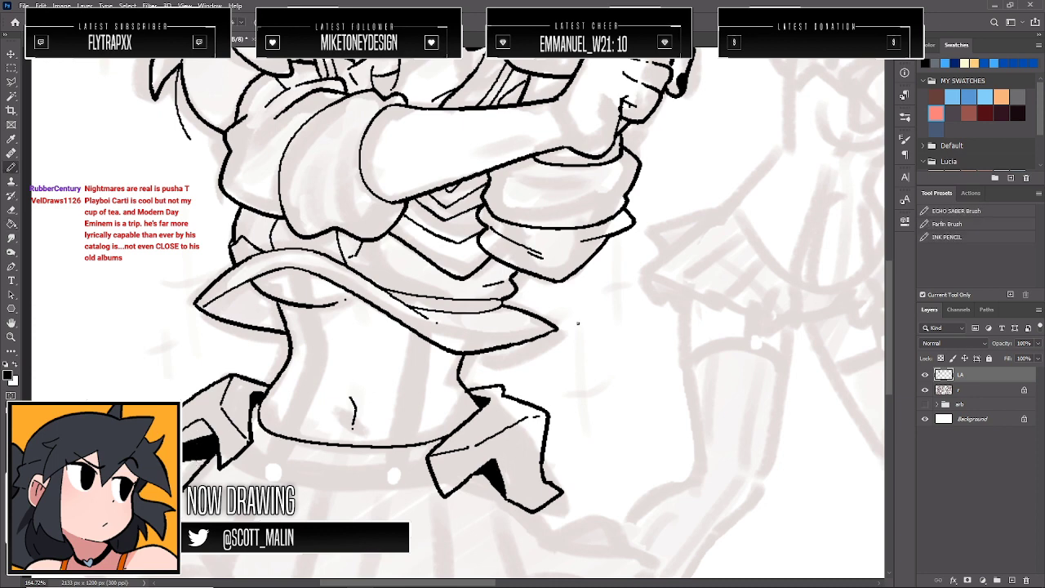
Hide the sketch layer to review the inked hip flaps against the whole figure, and restore the sketch
click(11, 336)
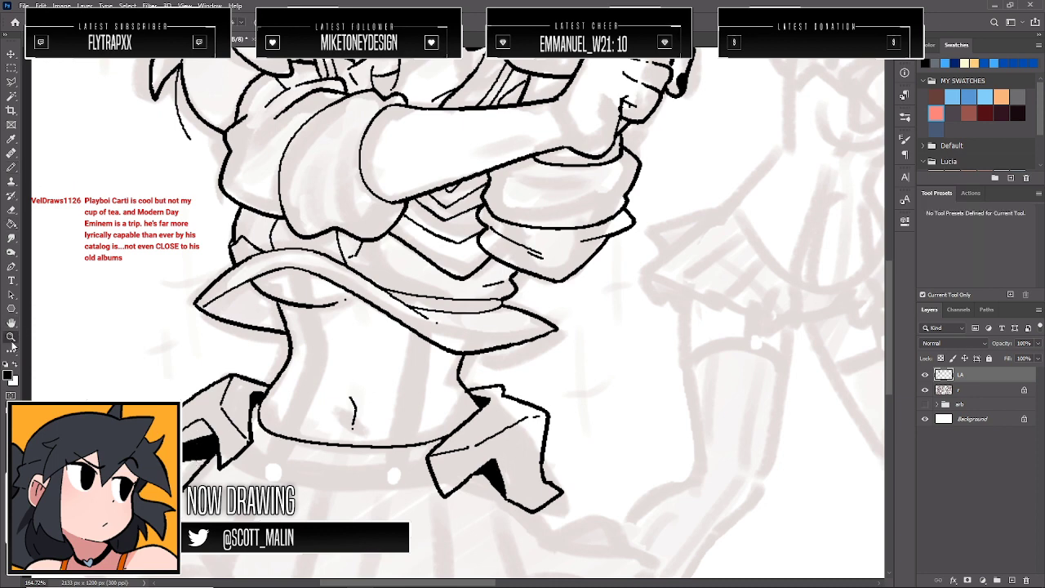
drag(446, 319, 418, 316)
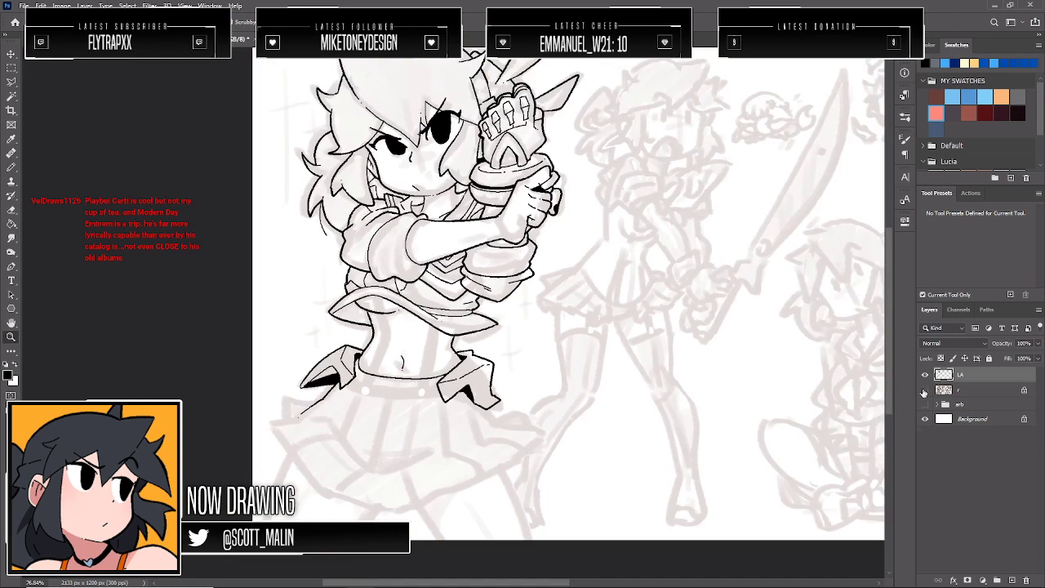
click(925, 389)
key(ctrl+minus)
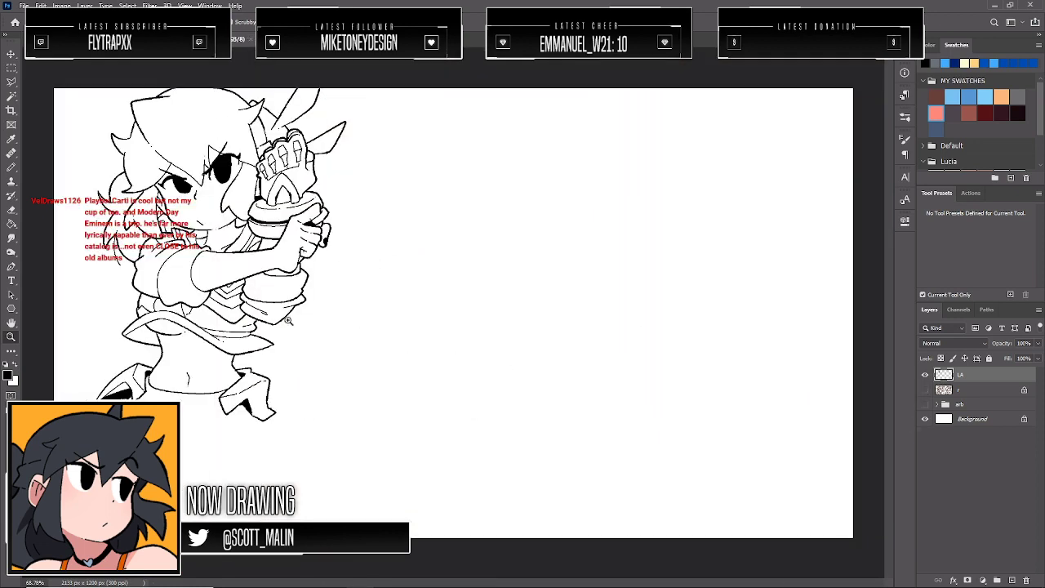
drag(479, 361, 448, 352)
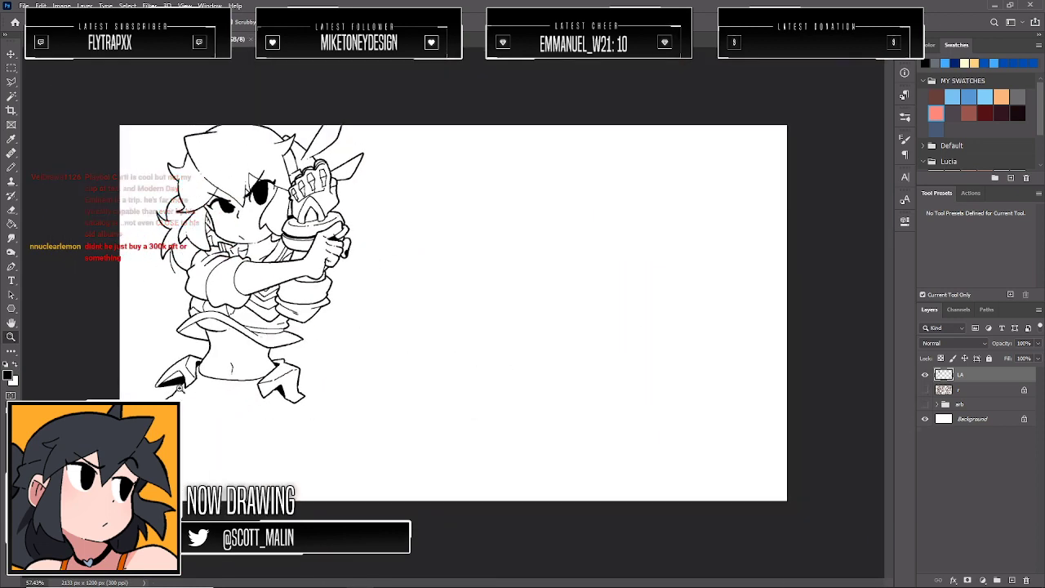
drag(167, 416, 224, 421)
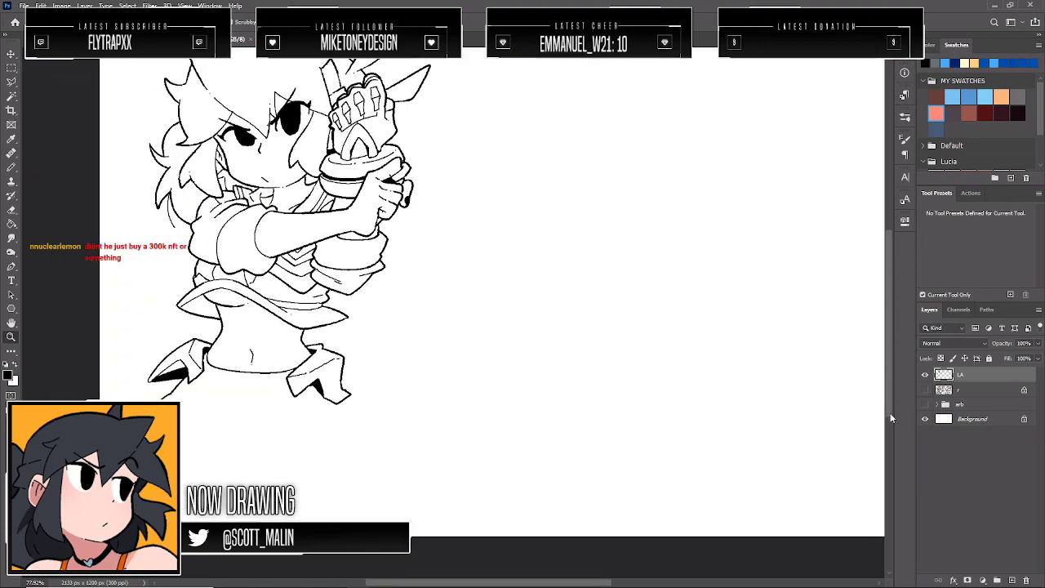
click(925, 391)
Try to ink a strap line down the bare midriff from the shirt hem to the waistline
mouse_move(188, 318)
mouse_down()
mouse_move(208, 318)
mouse_move(243, 368)
mouse_up()
scroll(426, 396, down, 1)
key(b)
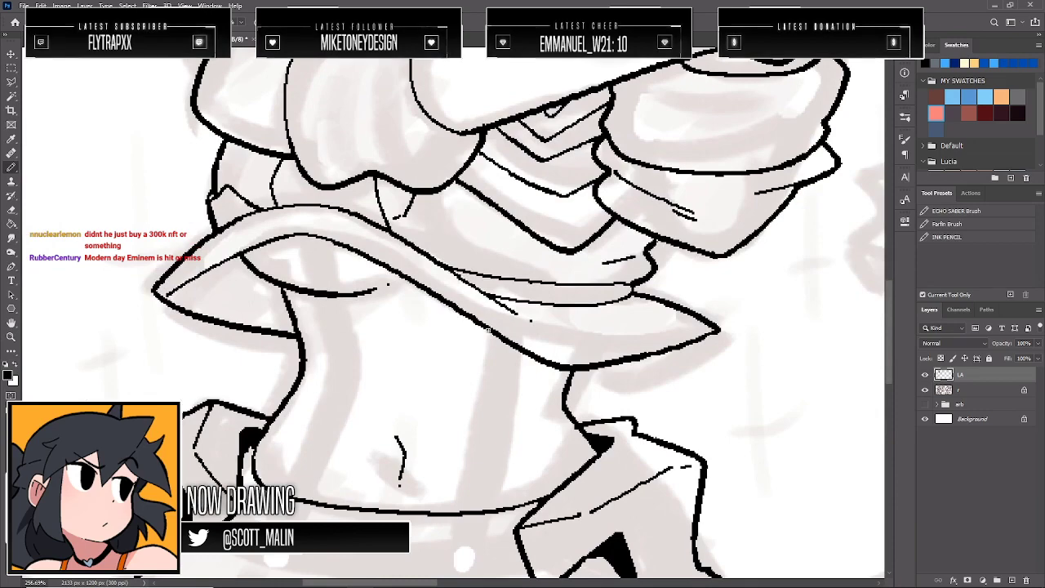
drag(488, 330, 459, 514)
key(ctrl+z)
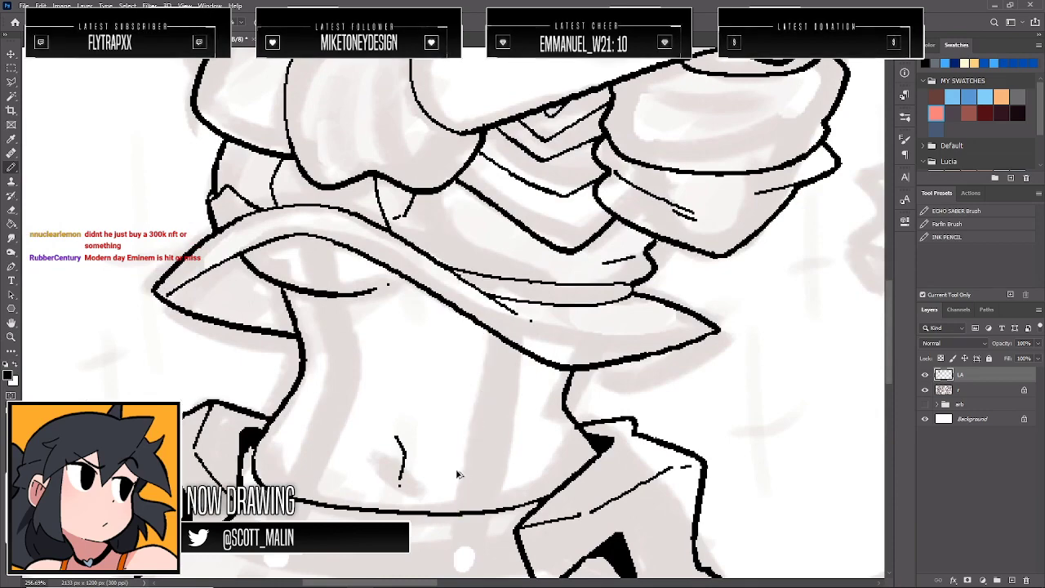
Ink two parallel curved belt lines below the waistline, running between the two hip flaps
click(10, 336)
drag(399, 348, 358, 386)
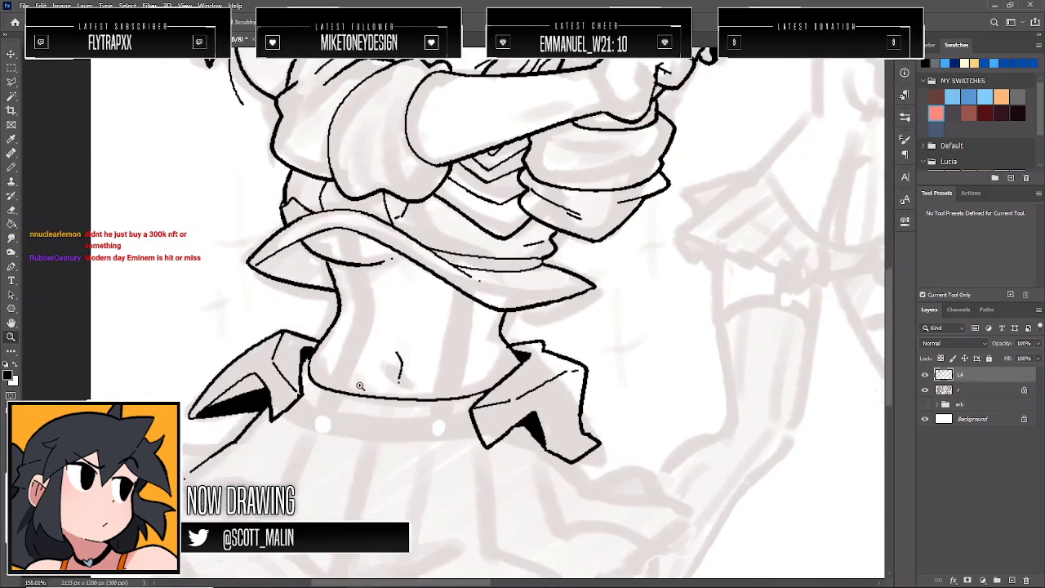
mouse_move(293, 411)
mouse_down()
mouse_move(338, 449)
mouse_move(368, 449)
mouse_up()
key(b)
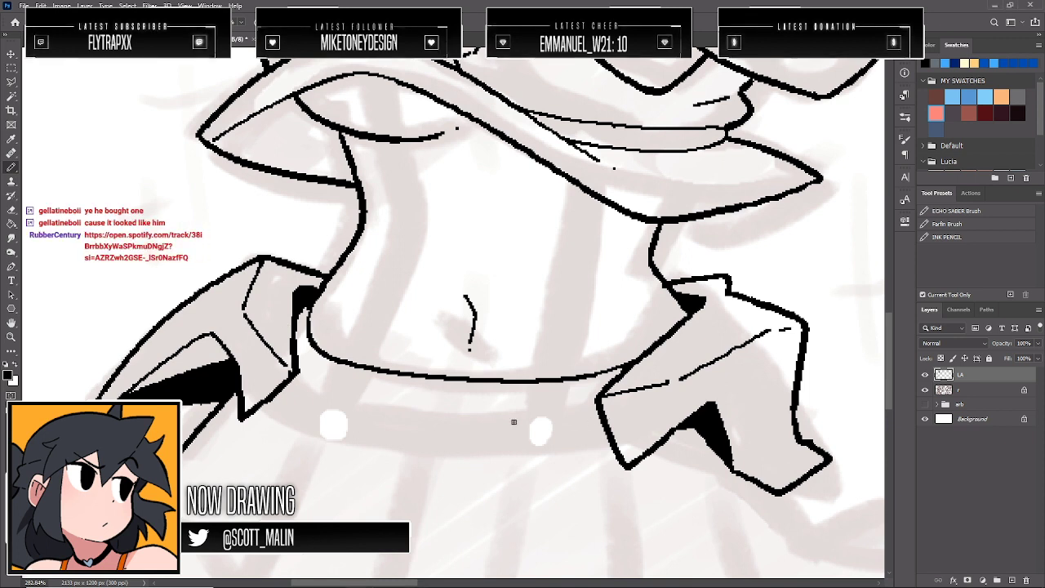
mouse_move(291, 378)
mouse_down()
mouse_move(310, 397)
mouse_move(375, 412)
mouse_move(605, 413)
mouse_up()
mouse_move(267, 401)
mouse_down()
mouse_move(294, 427)
mouse_move(371, 442)
mouse_move(594, 442)
mouse_move(617, 421)
mouse_up()
key(ctrl+z)
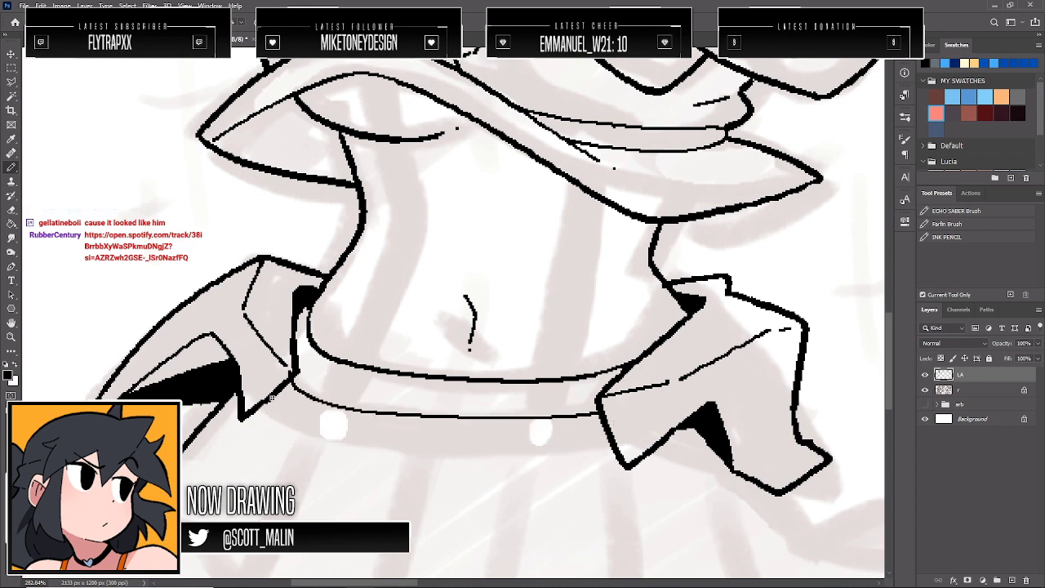
mouse_move(273, 398)
mouse_down()
mouse_move(294, 421)
mouse_move(355, 439)
mouse_move(605, 447)
mouse_up()
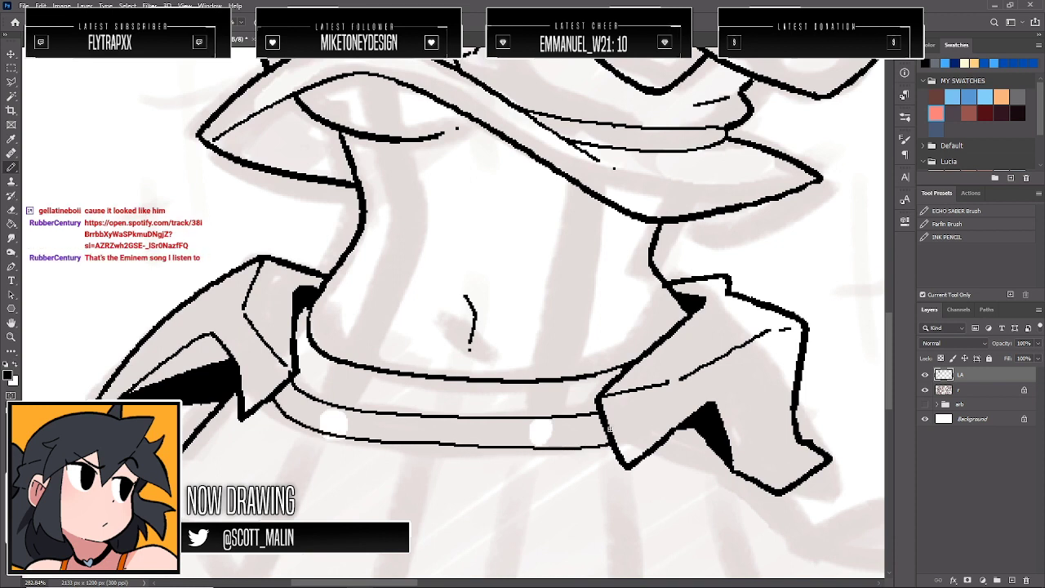
Ink two round studs on the belt over the sketched white dots
drag(539, 413, 540, 410)
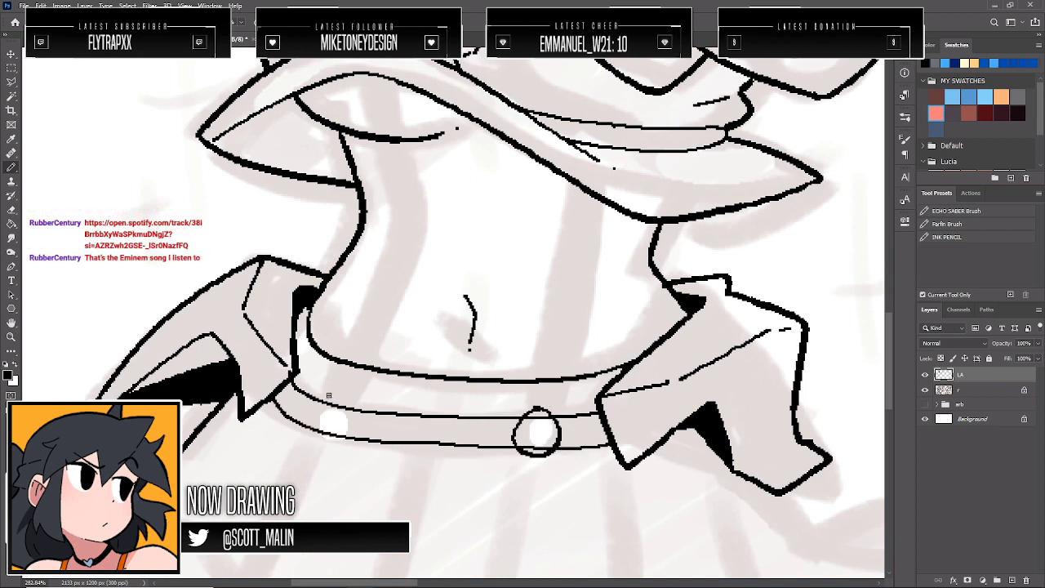
mouse_move(328, 395)
mouse_down()
mouse_move(332, 447)
mouse_move(340, 398)
mouse_up()
key(e)
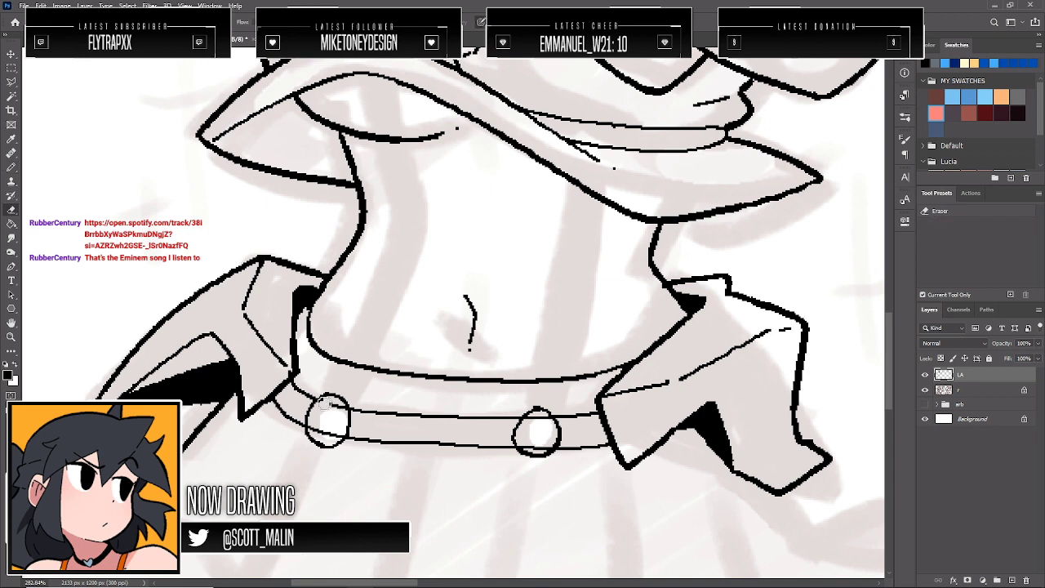
Erase the belt lines inside both round belt studs and ink a rectangular suspender clip above each, clearing the waistline inside the clips
drag(316, 432, 338, 434)
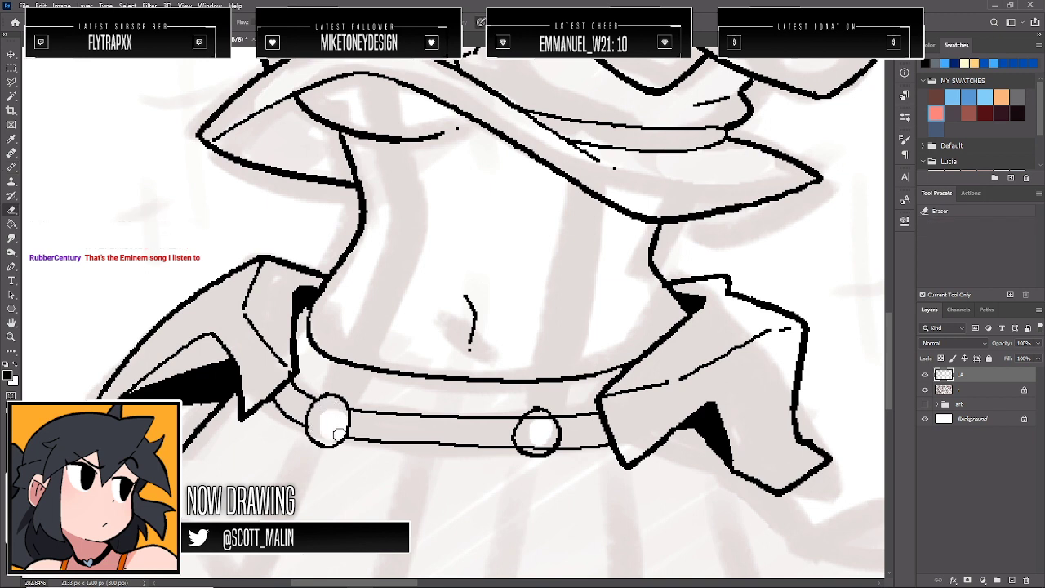
mouse_move(526, 420)
mouse_down()
mouse_move(545, 418)
mouse_move(527, 439)
mouse_move(535, 446)
mouse_move(554, 434)
mouse_up()
key(b)
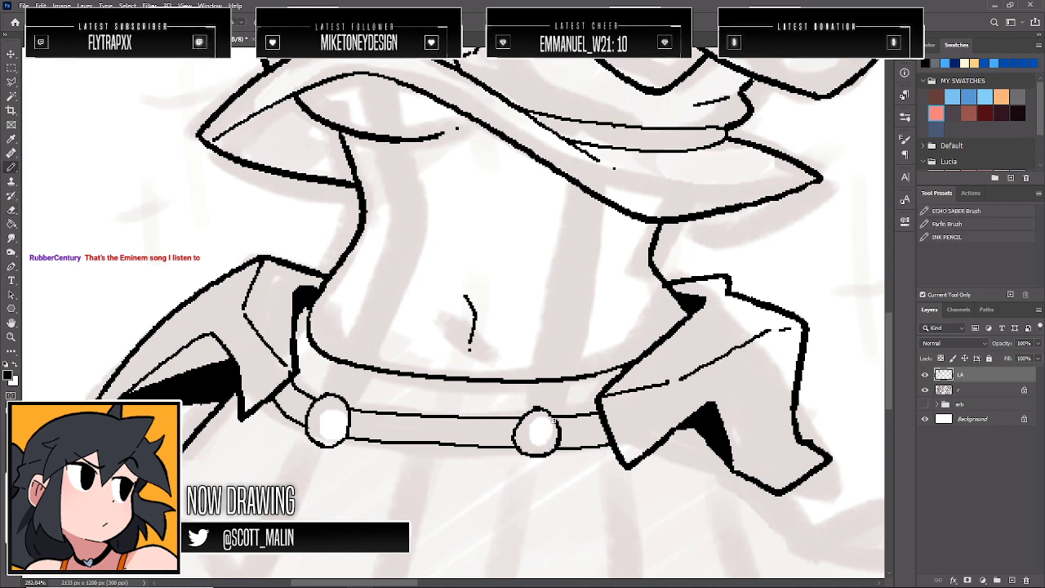
mouse_move(523, 398)
mouse_down()
mouse_move(526, 372)
mouse_move(565, 368)
mouse_move(568, 389)
mouse_move(543, 401)
mouse_up()
mouse_move(336, 393)
mouse_down()
mouse_move(329, 378)
mouse_move(341, 354)
mouse_move(374, 385)
mouse_move(346, 387)
mouse_move(343, 366)
mouse_move(367, 367)
mouse_up()
key(e)
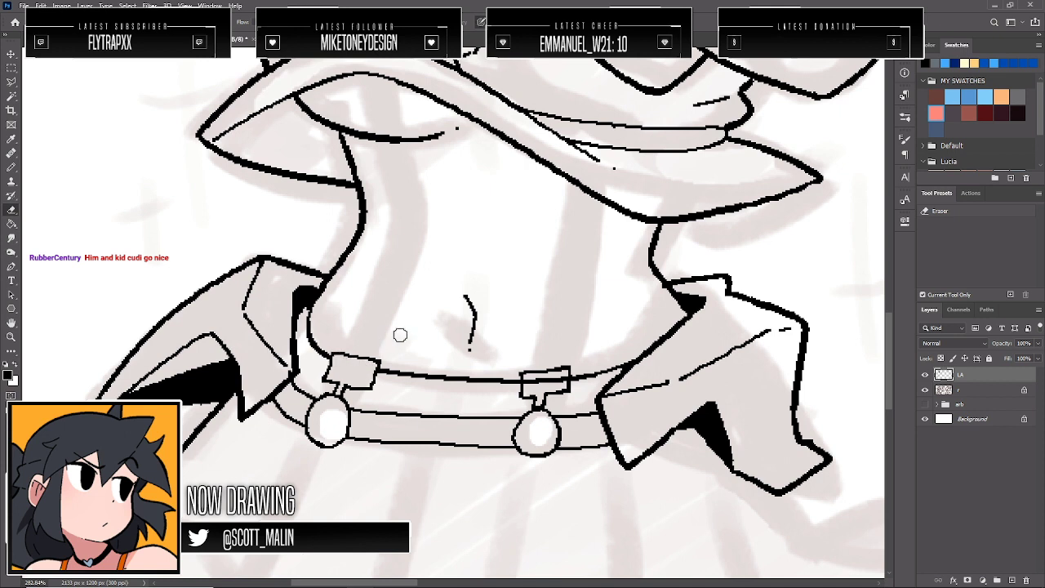
mouse_move(526, 380)
mouse_down()
mouse_move(562, 379)
mouse_move(525, 380)
mouse_up()
Ink both edges of the two suspender straps from the shirt hem to the clips, erasing the curved line crossing the left strap
key(b)
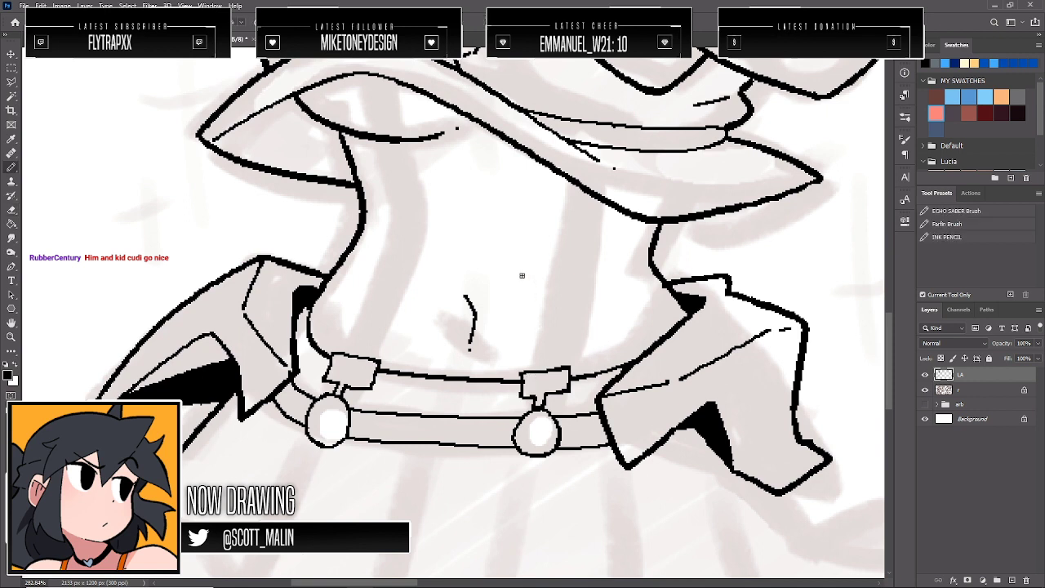
drag(346, 81, 403, 206)
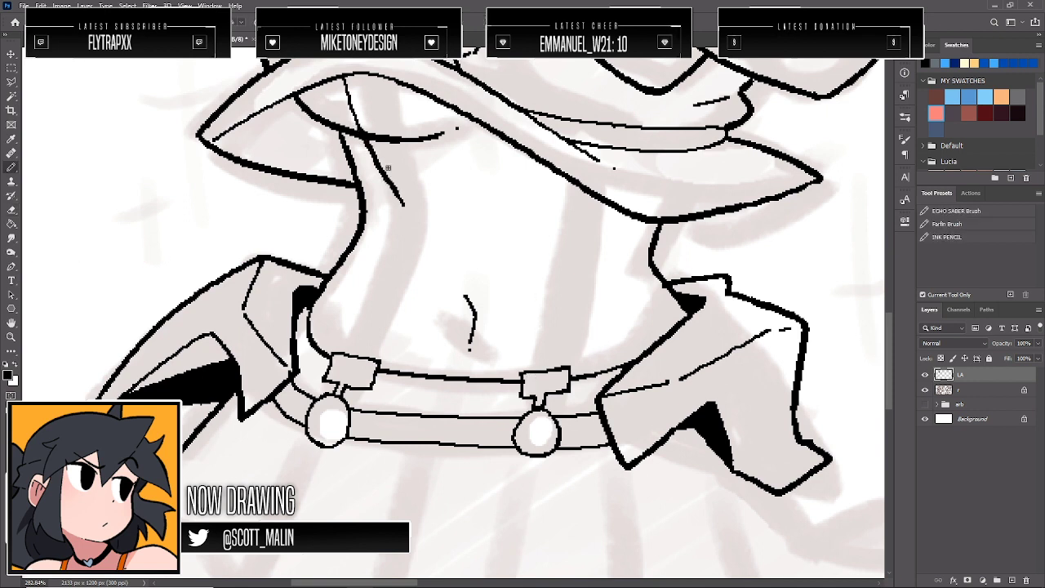
key(ctrl+z)
mouse_move(349, 75)
mouse_down()
mouse_move(395, 201)
mouse_move(351, 349)
mouse_up()
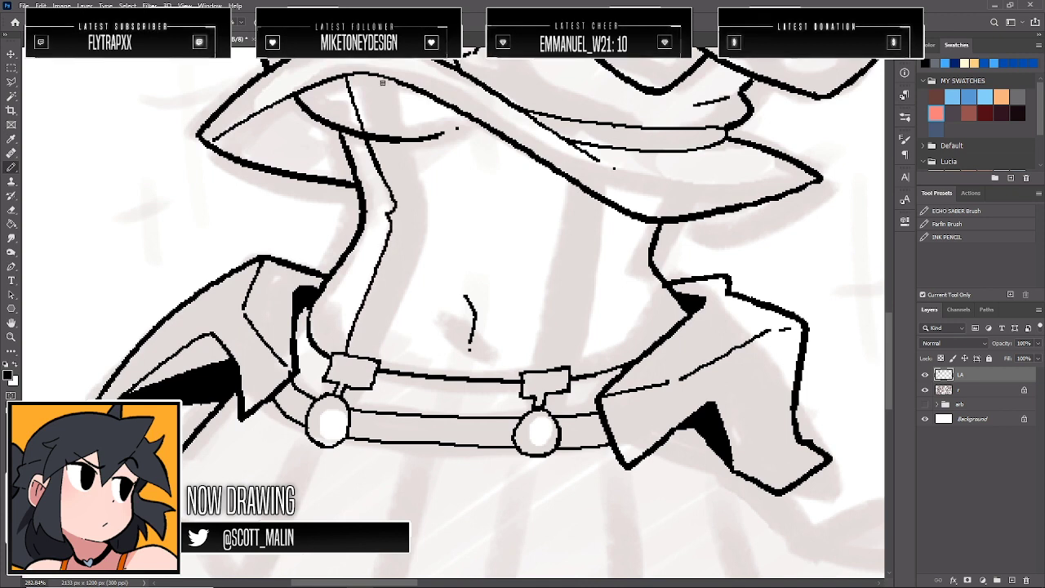
mouse_move(373, 78)
mouse_down()
mouse_move(424, 204)
mouse_move(373, 357)
mouse_up()
drag(569, 182, 533, 351)
drag(599, 205, 560, 364)
key(e)
drag(364, 127, 390, 143)
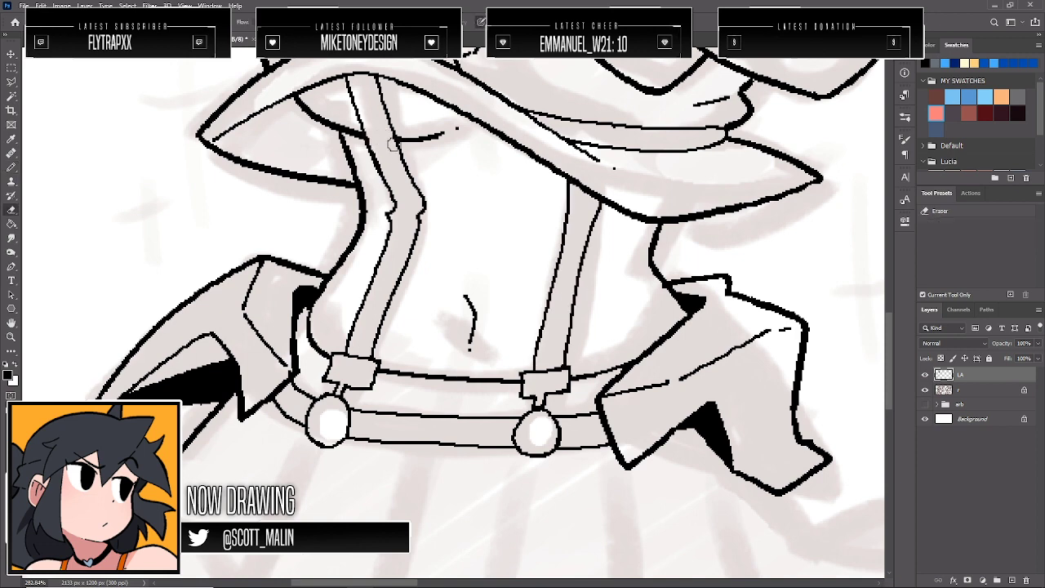
Hide the rough sketch layer and examine the clean line art on the whole canvas
click(11, 337)
alt+click(357, 325)
alt+click(560, 340)
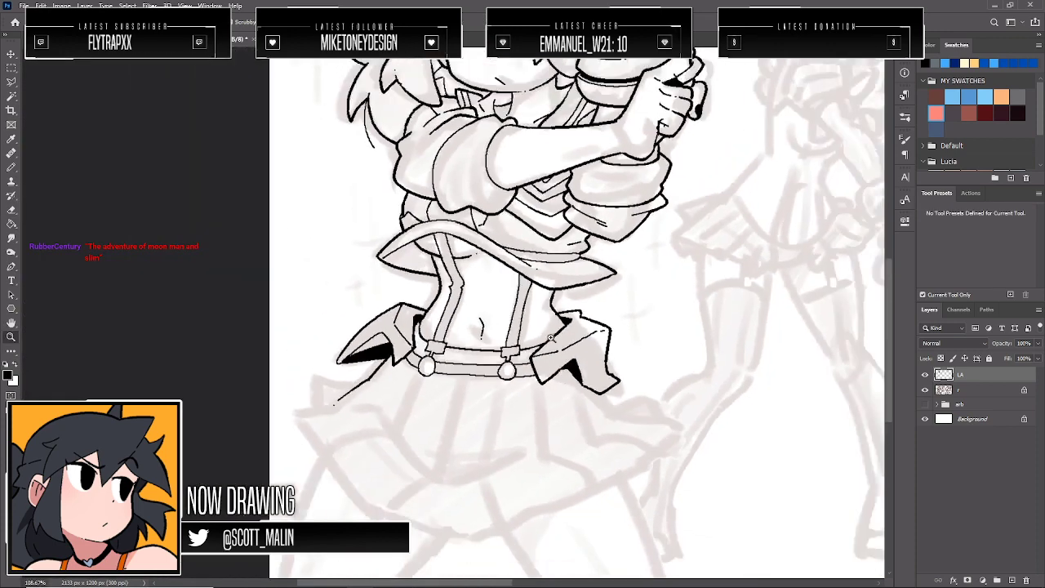
alt+click(727, 337)
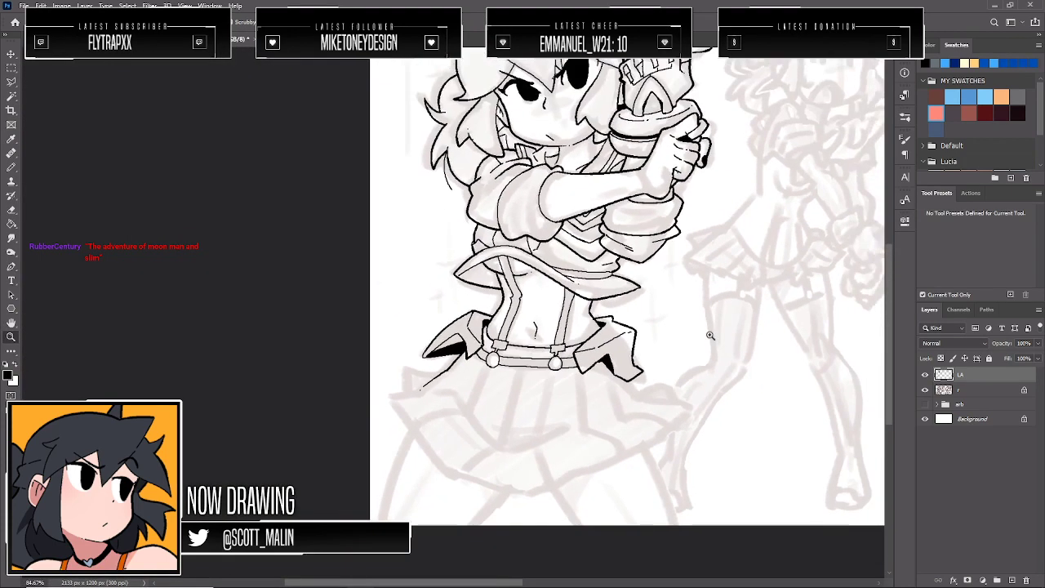
click(924, 389)
click(924, 374)
click(924, 374)
alt+click(693, 343)
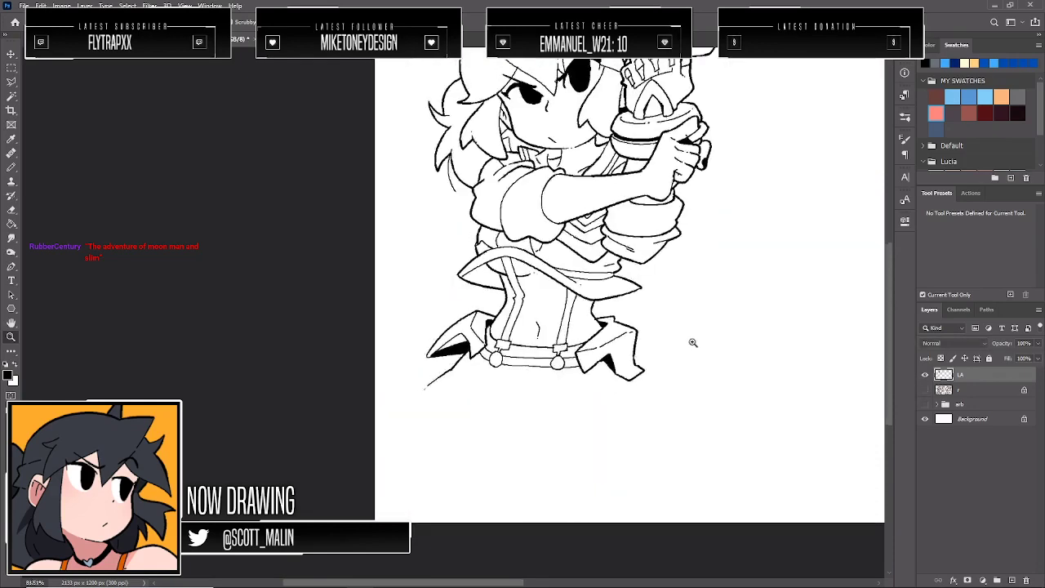
key(ctrl+0)
key(g)
click(134, 342)
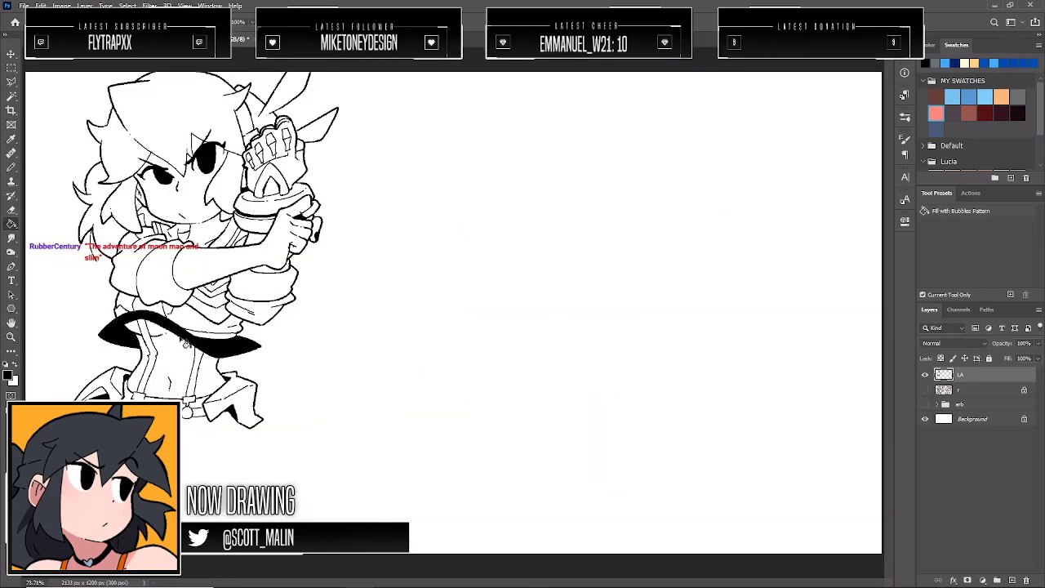
key(ctrl+z)
Step back through the recent layer changes until the rough sketch is shown under the line art again
click(11, 336)
drag(453, 314, 368, 317)
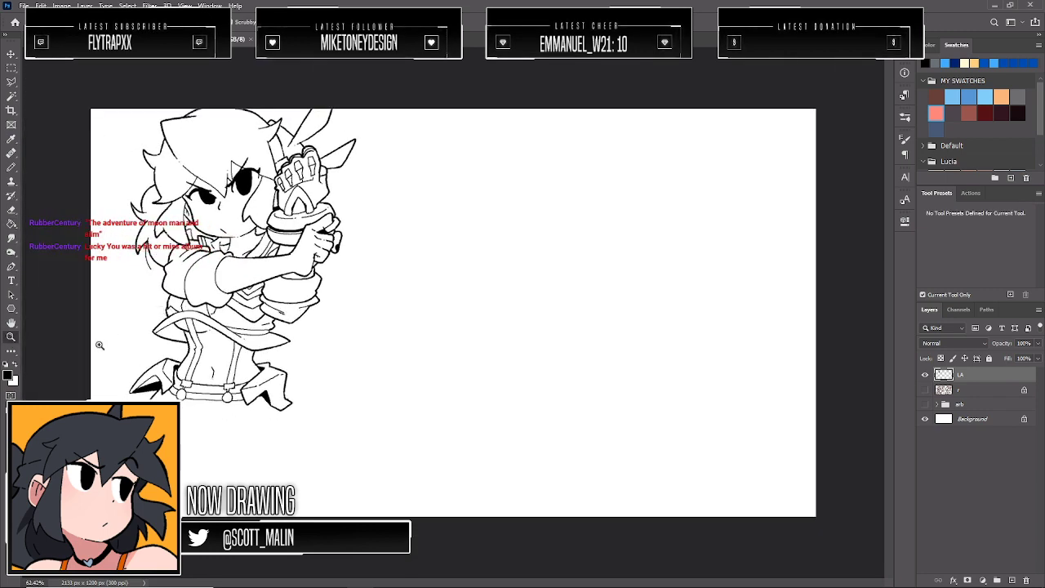
key(ctrl+z)
key(ctrl+shift+z)
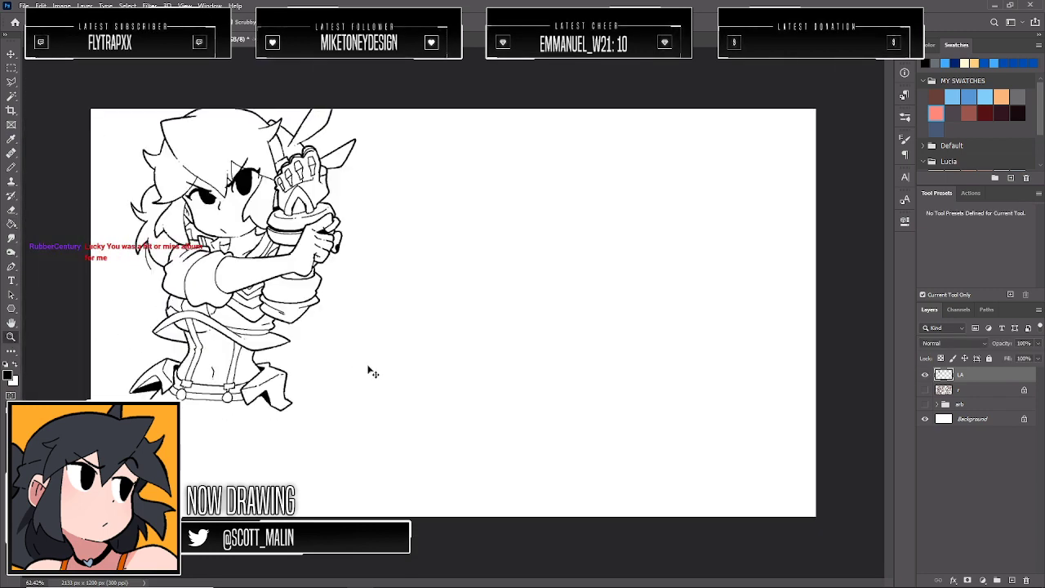
key(ctrl+shift+z)
key(ctrl+z)
key(ctrl+z)
key(ctrl+z)
key(ctrl+z)
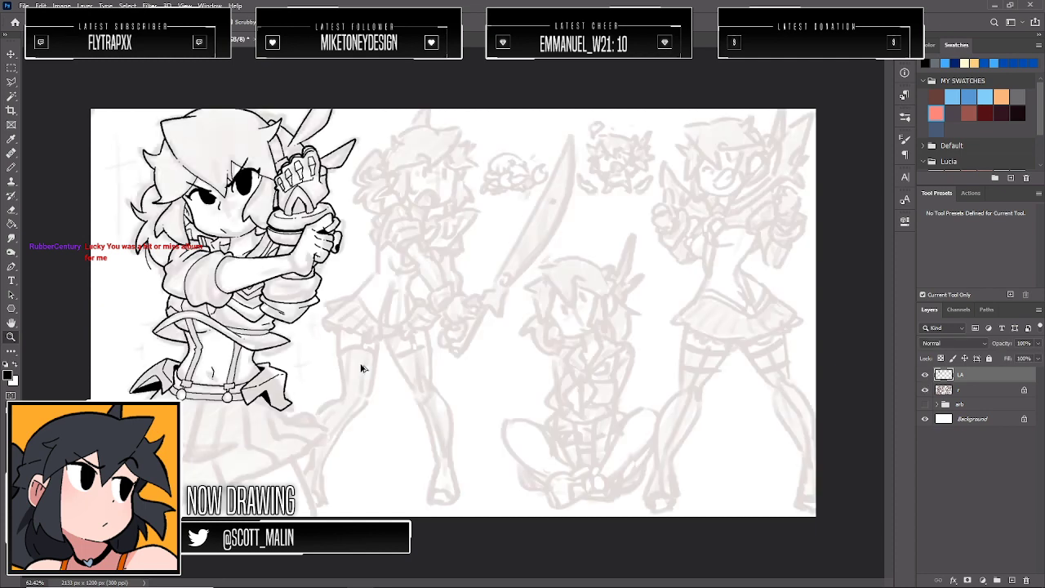
Ink the skirt's outer outline over the sketch, with a stepped pleated hem and the small rear flaps at both sides
drag(111, 469, 176, 470)
drag(625, 398, 598, 390)
scroll(597, 389, down, 2)
drag(448, 323, 458, 341)
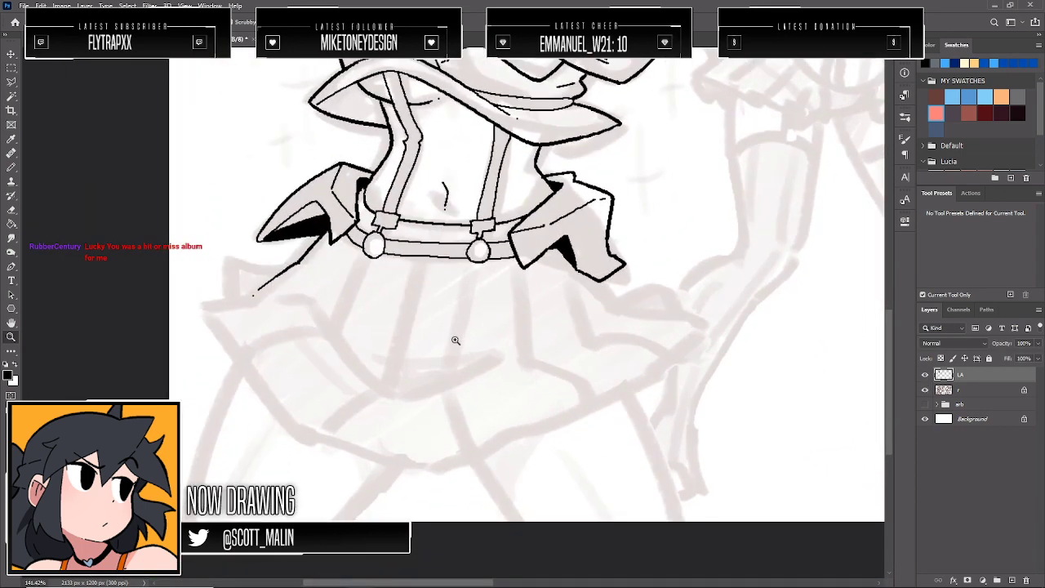
key(b)
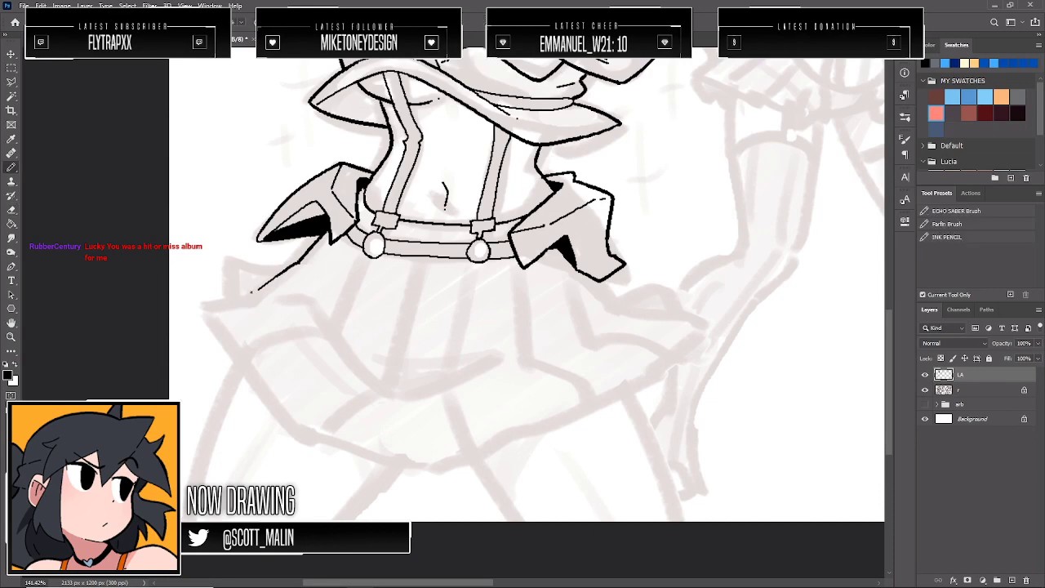
mouse_move(258, 289)
mouse_down()
mouse_move(209, 299)
mouse_move(227, 371)
mouse_move(240, 364)
mouse_up()
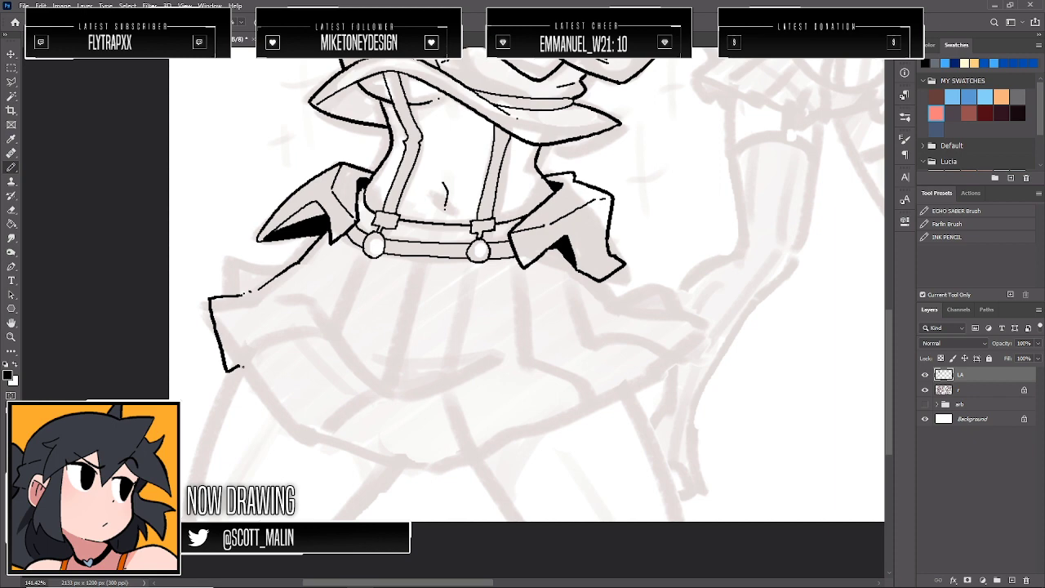
mouse_move(240, 369)
mouse_down()
mouse_move(279, 425)
mouse_move(306, 438)
mouse_up()
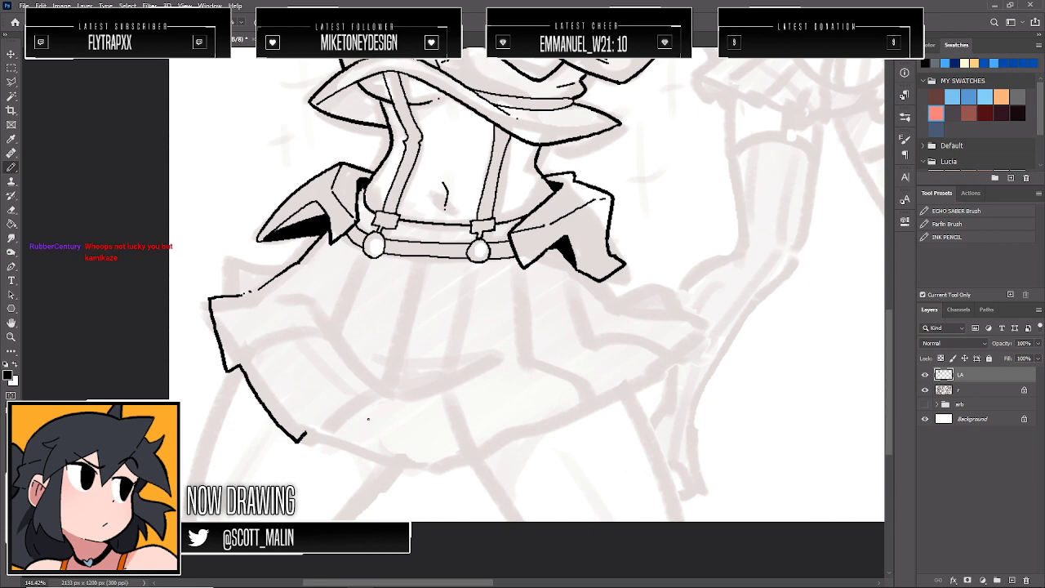
mouse_move(308, 433)
mouse_down()
mouse_move(463, 475)
mouse_move(464, 462)
mouse_move(506, 446)
mouse_move(589, 422)
mouse_move(589, 411)
mouse_move(671, 370)
mouse_move(709, 325)
mouse_move(606, 299)
mouse_move(656, 283)
mouse_move(670, 314)
mouse_up()
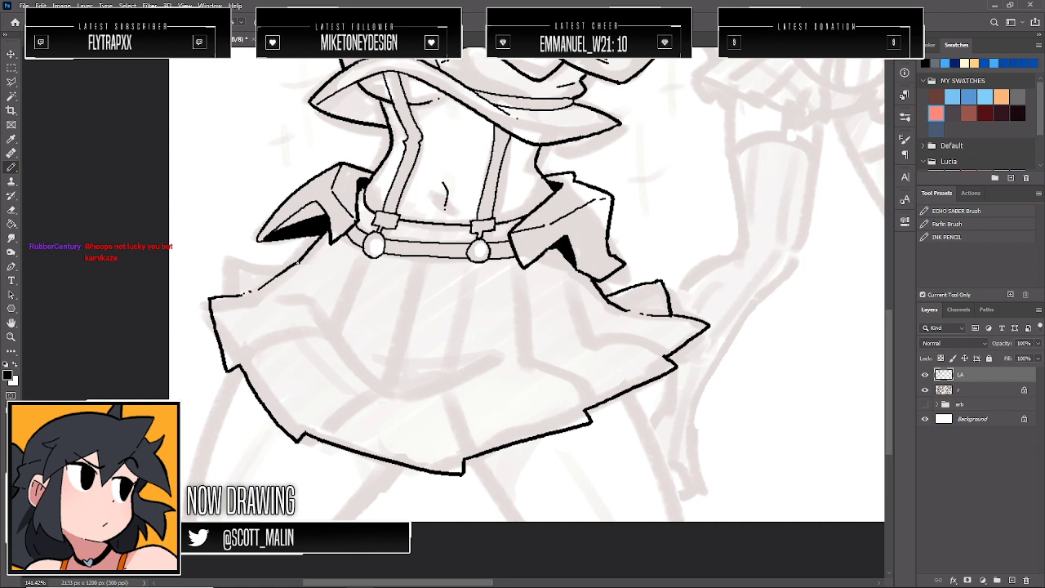
mouse_move(301, 262)
mouse_down()
mouse_move(243, 259)
mouse_move(227, 294)
mouse_up()
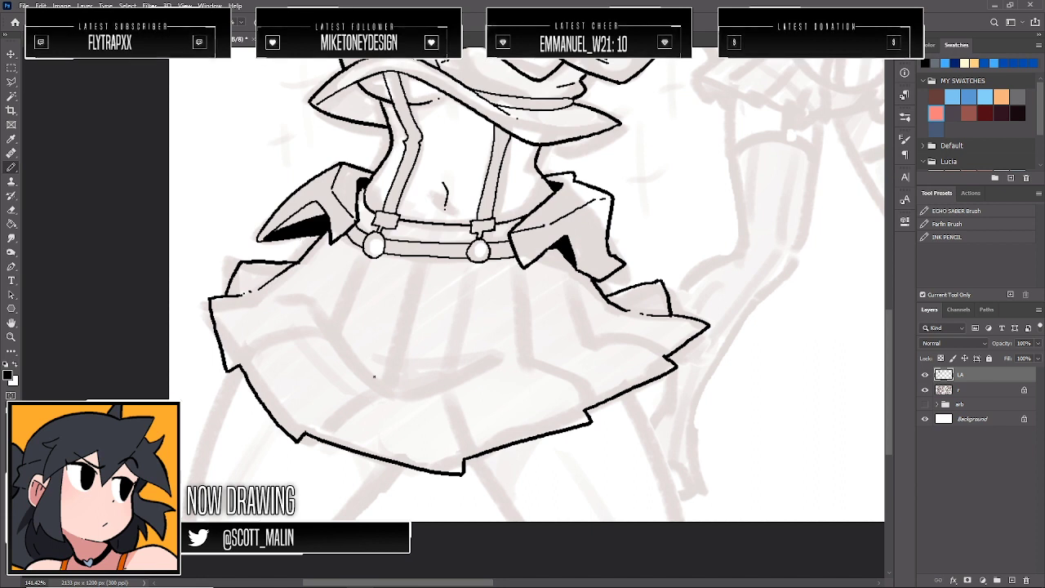
Ink the skirt's inner details: the drape folds across the front and thin pleat lines running from the belt toward the hem
mouse_move(360, 371)
mouse_down()
mouse_move(401, 394)
mouse_move(485, 357)
mouse_up()
key(ctrl+z)
mouse_move(383, 391)
mouse_down()
mouse_move(495, 352)
mouse_move(402, 369)
mouse_up()
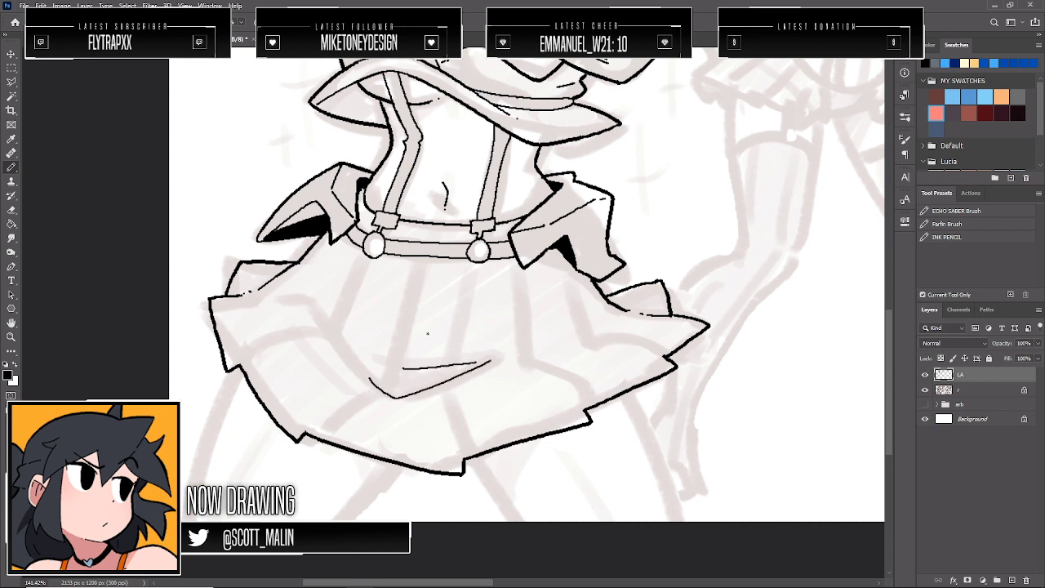
mouse_move(243, 357)
mouse_down()
mouse_move(317, 328)
mouse_move(361, 265)
mouse_move(392, 364)
mouse_move(318, 418)
mouse_up()
drag(472, 270, 458, 451)
mouse_move(523, 275)
mouse_down()
mouse_move(526, 358)
mouse_move(537, 353)
mouse_move(530, 366)
mouse_move(578, 402)
mouse_up()
mouse_move(567, 273)
mouse_down()
mouse_move(596, 336)
mouse_move(658, 351)
mouse_up()
drag(596, 326, 567, 353)
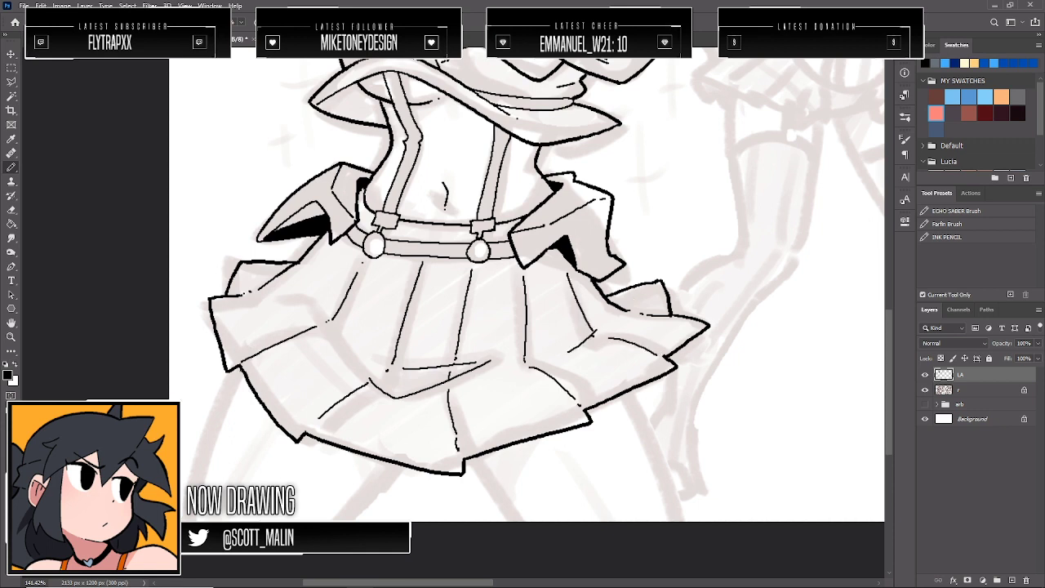
Ink the outer and inner contours of the left thigh from the skirt hem to the canvas edge, redrawing unsatisfactory strokes
drag(238, 372, 196, 510)
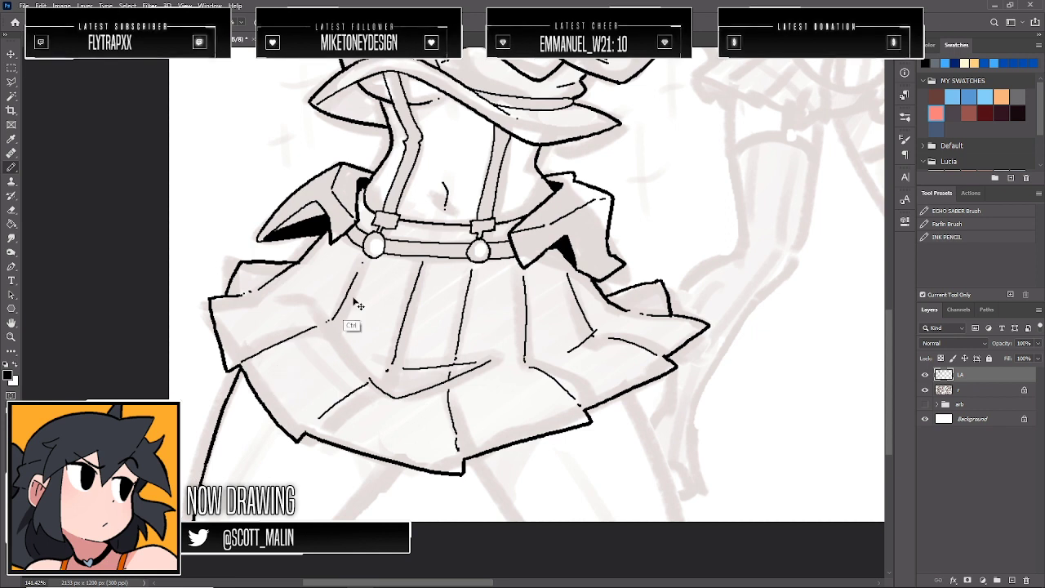
key(ctrl+z)
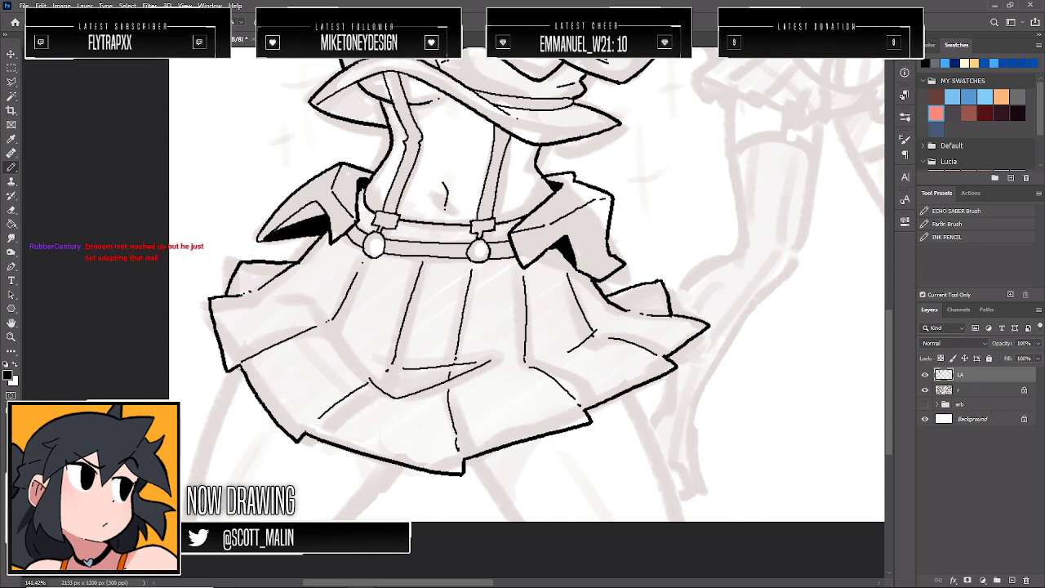
drag(240, 367, 193, 521)
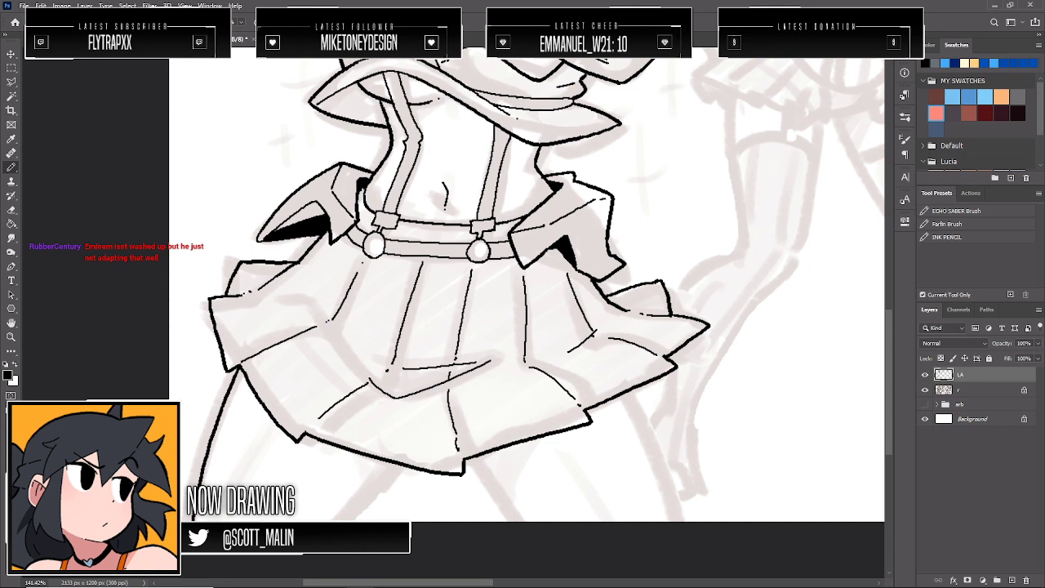
drag(395, 464, 348, 519)
key(ctrl+z)
drag(399, 466, 347, 519)
Erase the fold line at the skirt's left side and redraw it slightly higher with a matching hem corner
key(e)
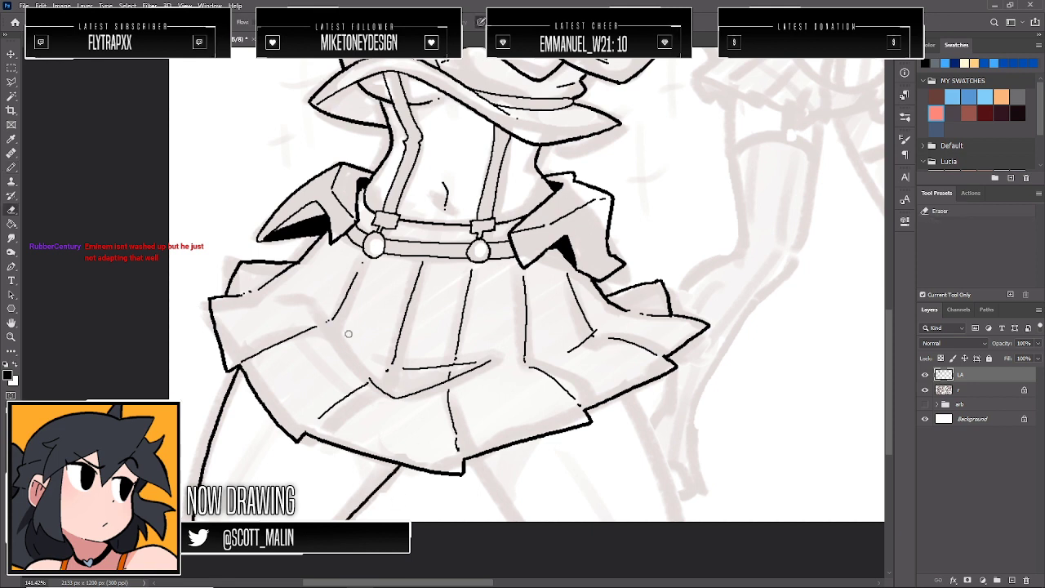
key(b)
key(e)
mouse_move(244, 368)
mouse_down()
mouse_move(225, 364)
mouse_move(235, 378)
mouse_move(267, 348)
mouse_move(323, 325)
mouse_up()
key(b)
key(e)
key(b)
key(e)
key(b)
key(b)
drag(240, 358, 304, 329)
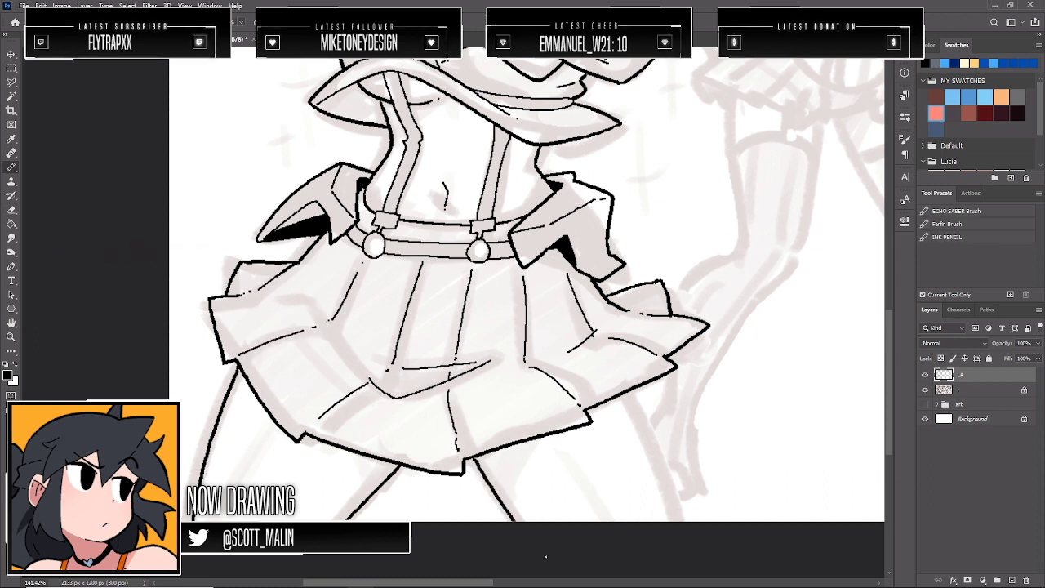
Ink the inner and outer contours of the right thigh below the skirt hem, redoing strokes until they follow the sketch
drag(474, 458, 516, 521)
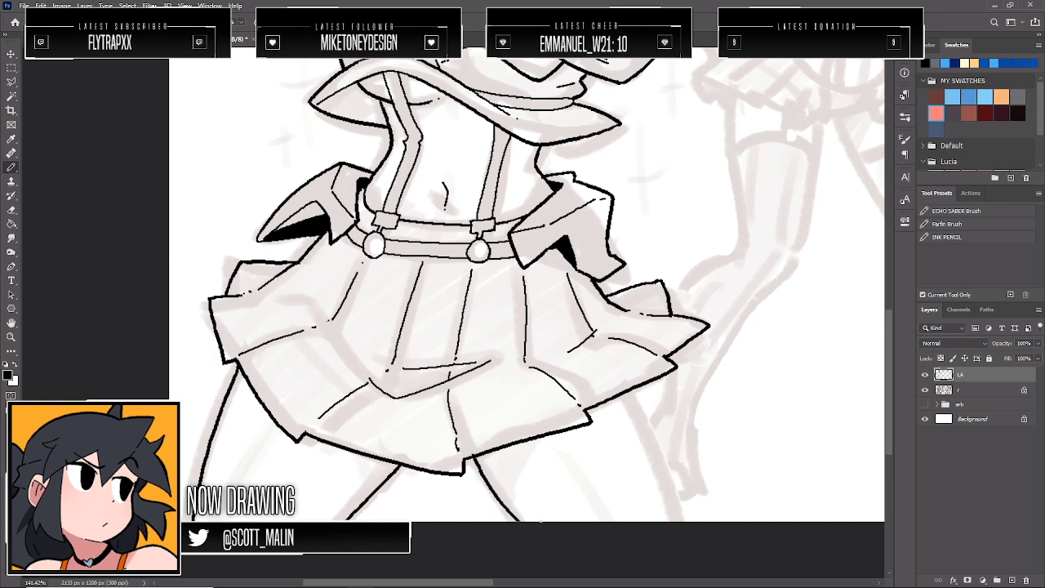
key(ctrl+z)
drag(475, 459, 516, 521)
drag(626, 390, 682, 529)
key(ctrl+z)
drag(628, 389, 658, 447)
key(ctrl+z)
drag(629, 390, 687, 536)
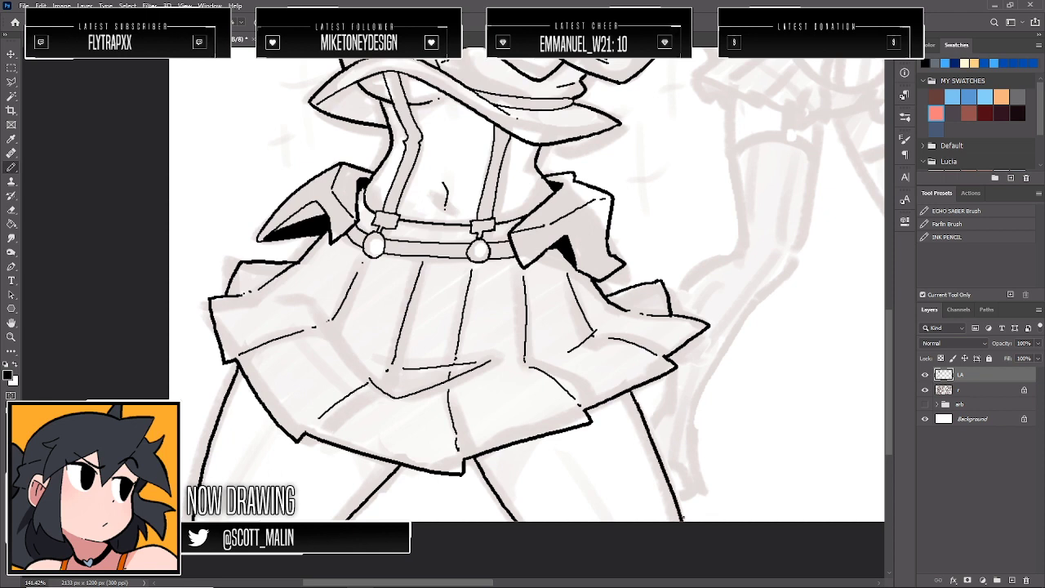
Hide the rough sketch layer and check the inked figure on the full canvas
key(z)
mouse_move(525, 308)
mouse_down()
mouse_move(554, 252)
mouse_move(607, 268)
mouse_up()
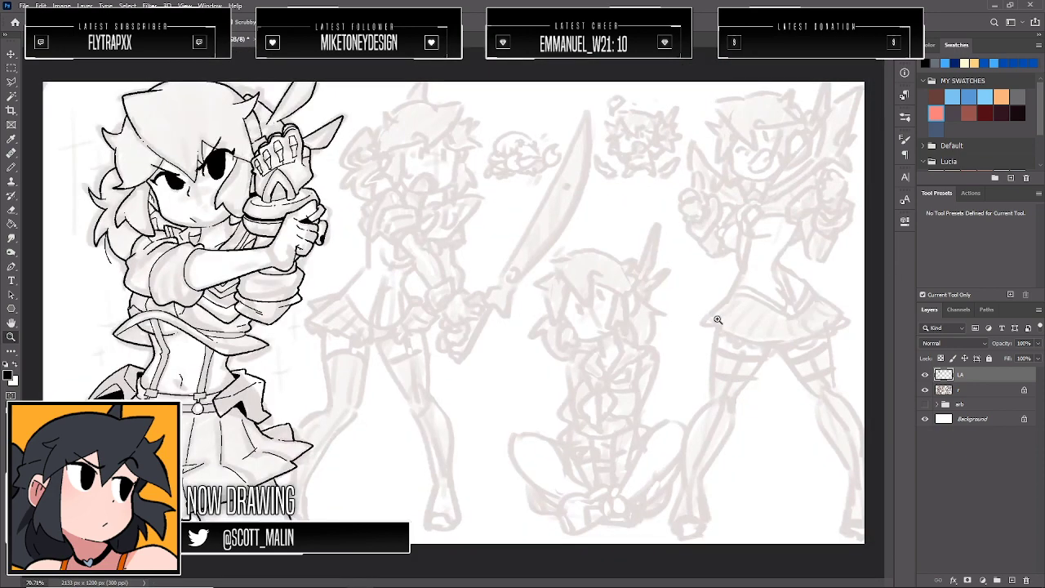
click(924, 389)
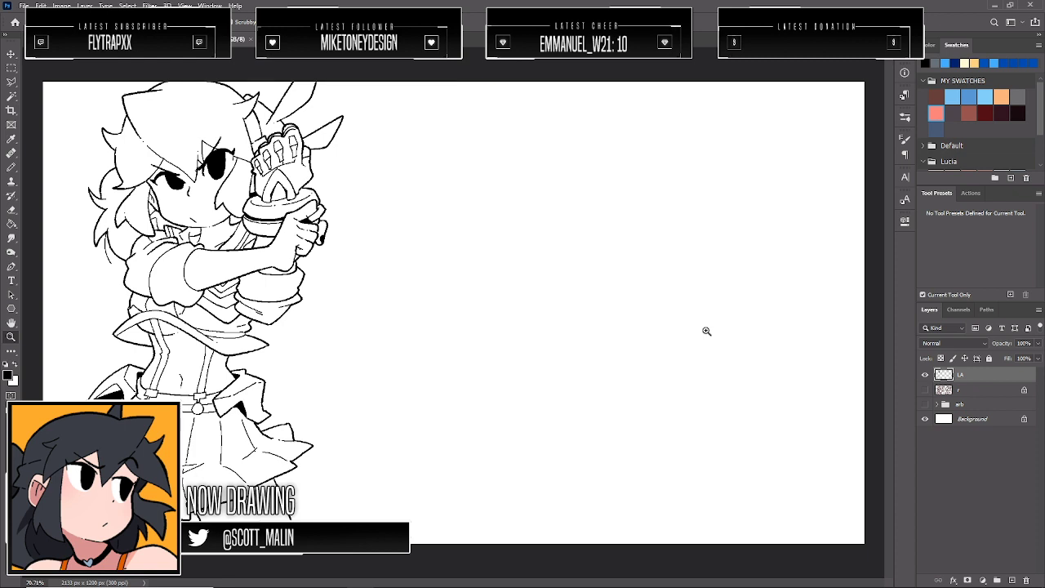
Redraw the pointed hair tip above the large open eye so that it sits slightly lower
drag(183, 131, 257, 203)
key(b)
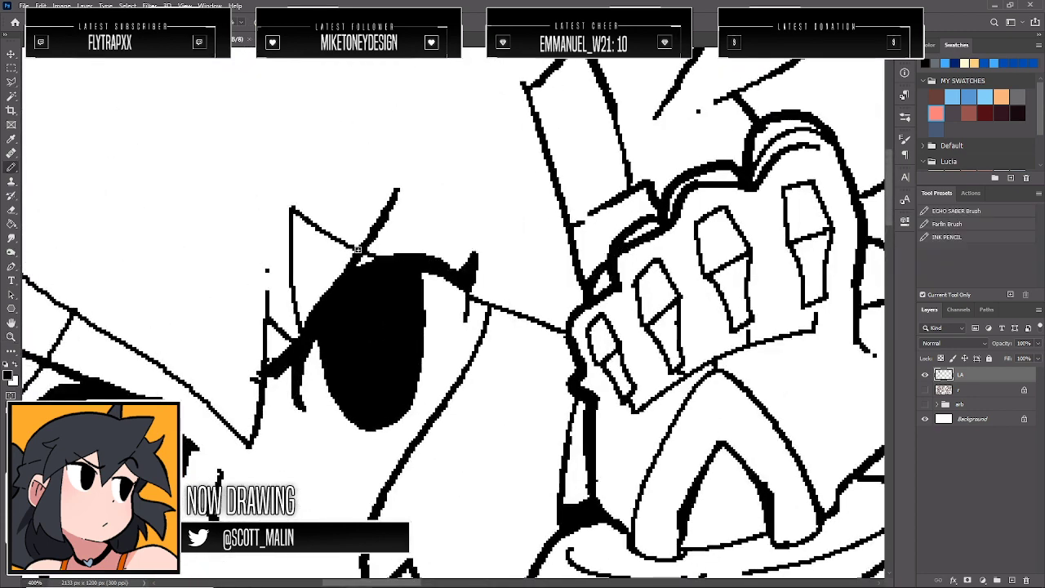
mouse_move(330, 240)
mouse_down()
mouse_move(300, 232)
mouse_move(299, 214)
mouse_move(338, 228)
mouse_move(292, 207)
mouse_up()
key(e)
key(z)
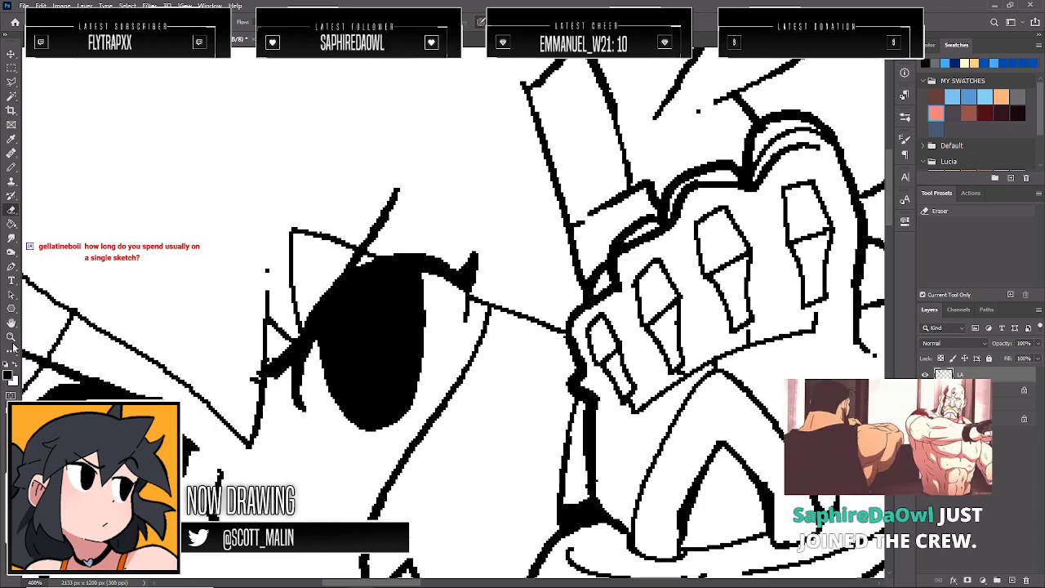
Show the rough sketch layer again and bring the whole canvas into view
key(ctrl+0)
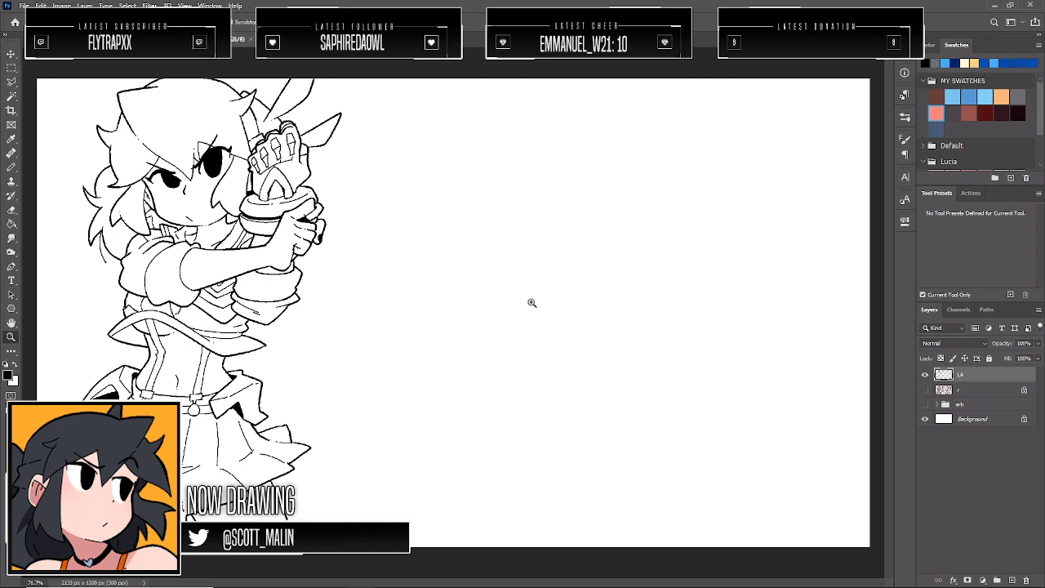
click(924, 390)
drag(780, 241, 756, 238)
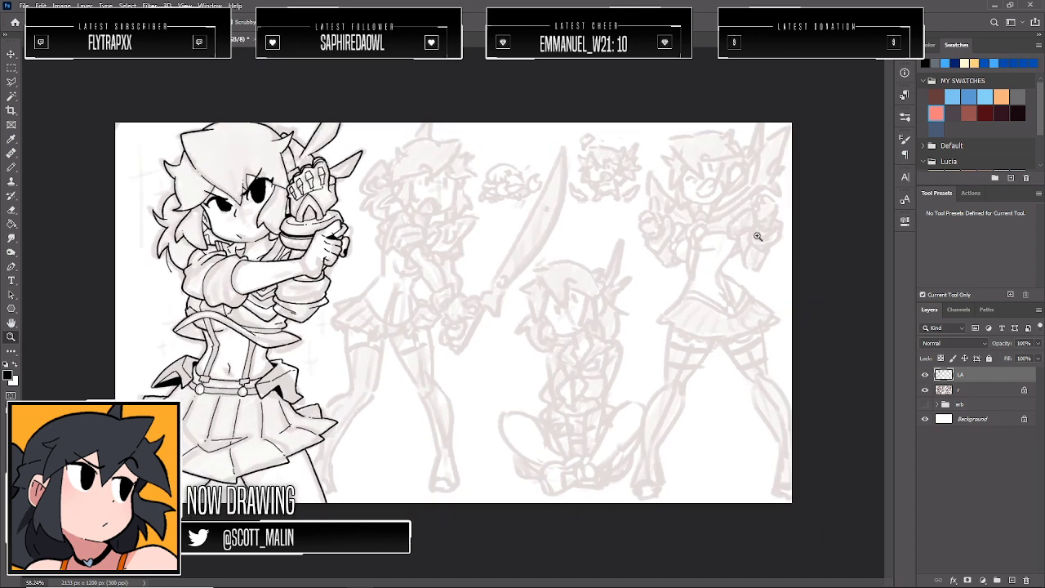
Add a new empty layer above the LA line art layer
drag(809, 168, 828, 215)
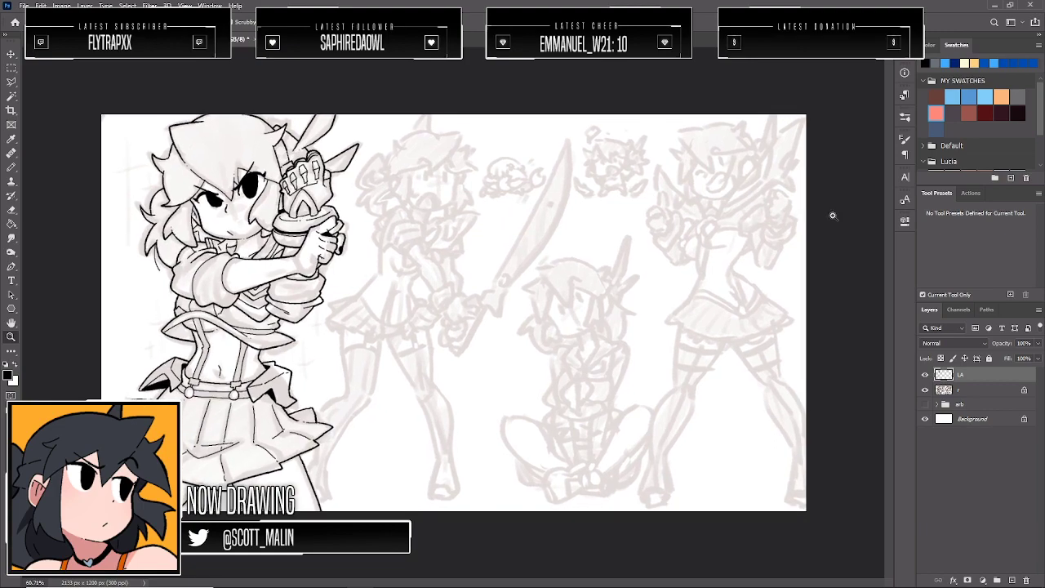
click(1011, 580)
drag(96, 124, 91, 172)
scroll(91, 171, up, 2)
key(b)
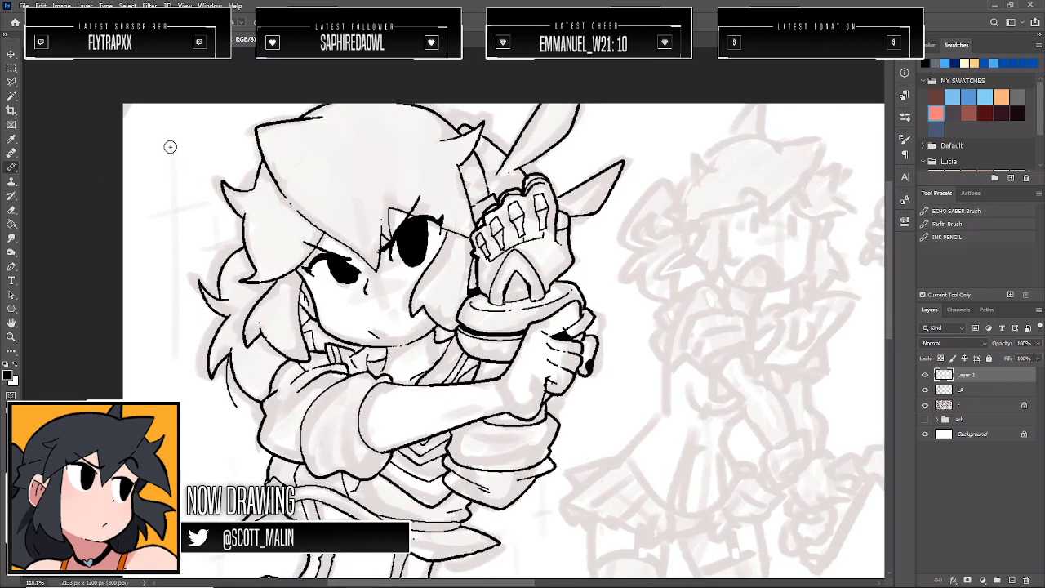
drag(172, 133, 181, 342)
drag(183, 380, 174, 383)
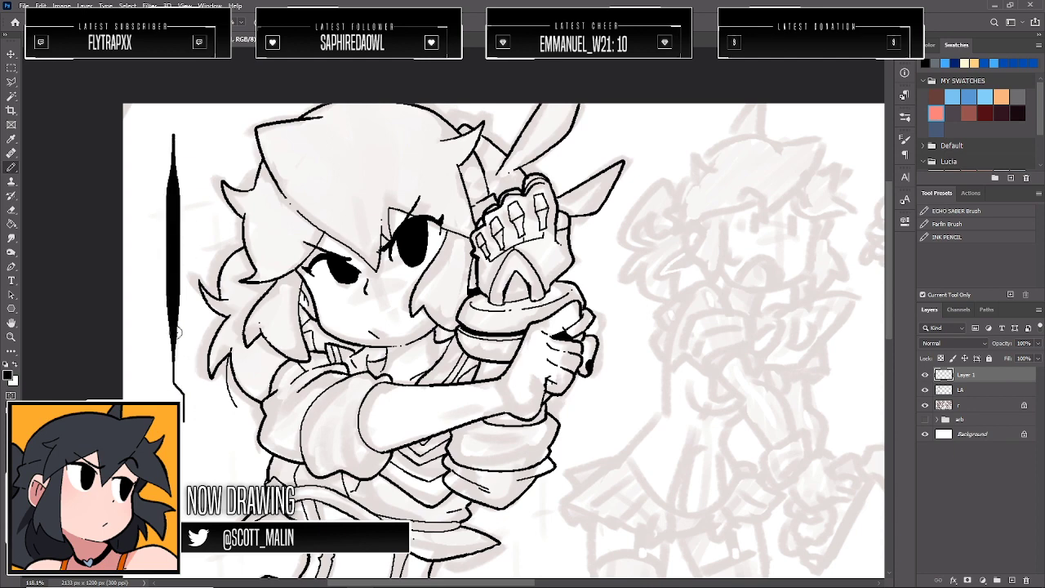
key(ctrl+z)
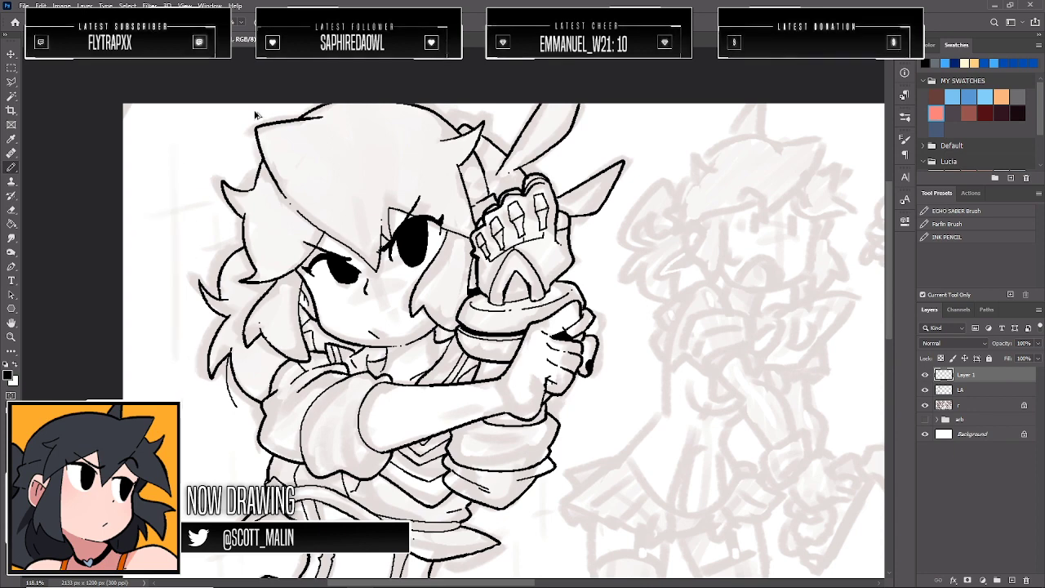
Lock the LA layer's transparent pixels and make the new empty layer active again
key(z)
drag(556, 243, 406, 207)
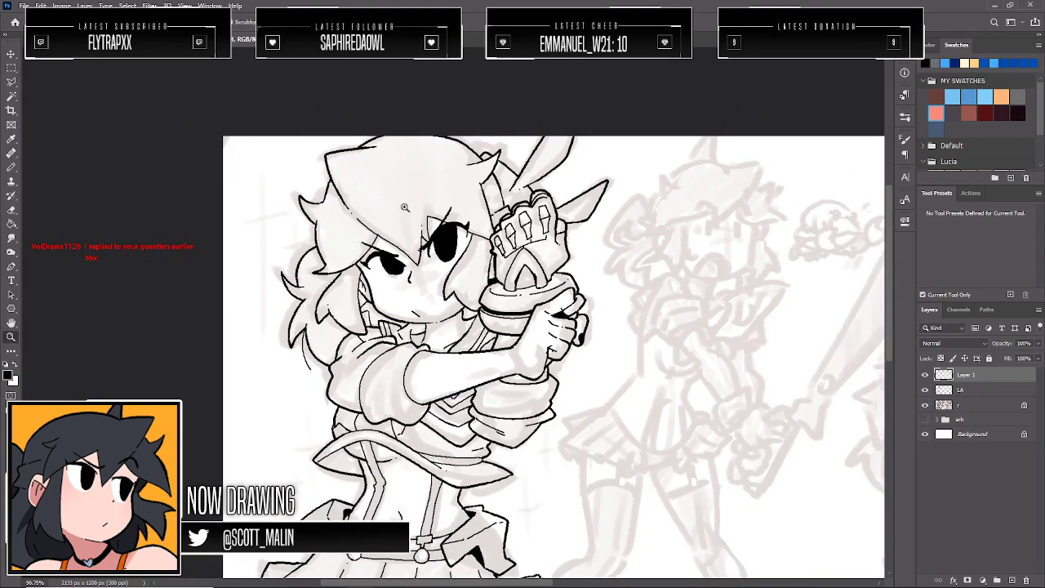
drag(232, 185, 286, 206)
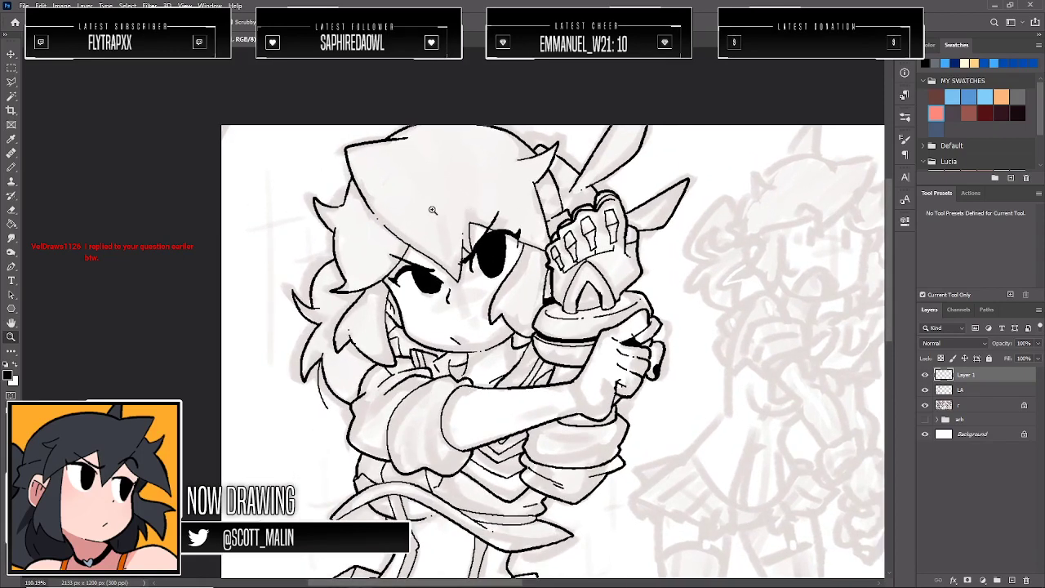
key(b)
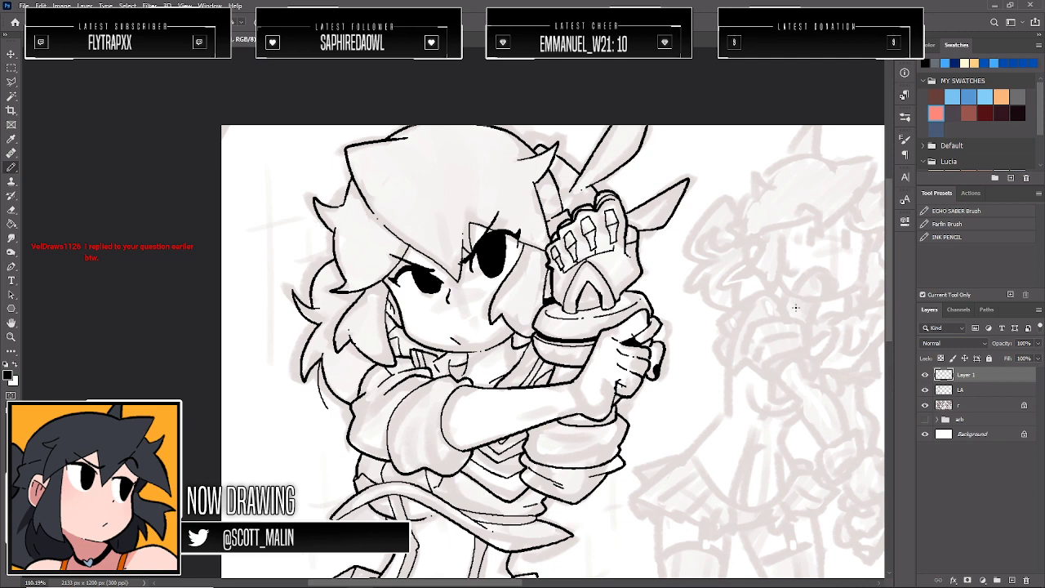
click(969, 394)
click(940, 358)
click(964, 376)
Outline a tall four-pointed sparkle star beside the left character's hair and a smaller one overlapping the hair's outer edge
click(11, 336)
drag(557, 268, 538, 270)
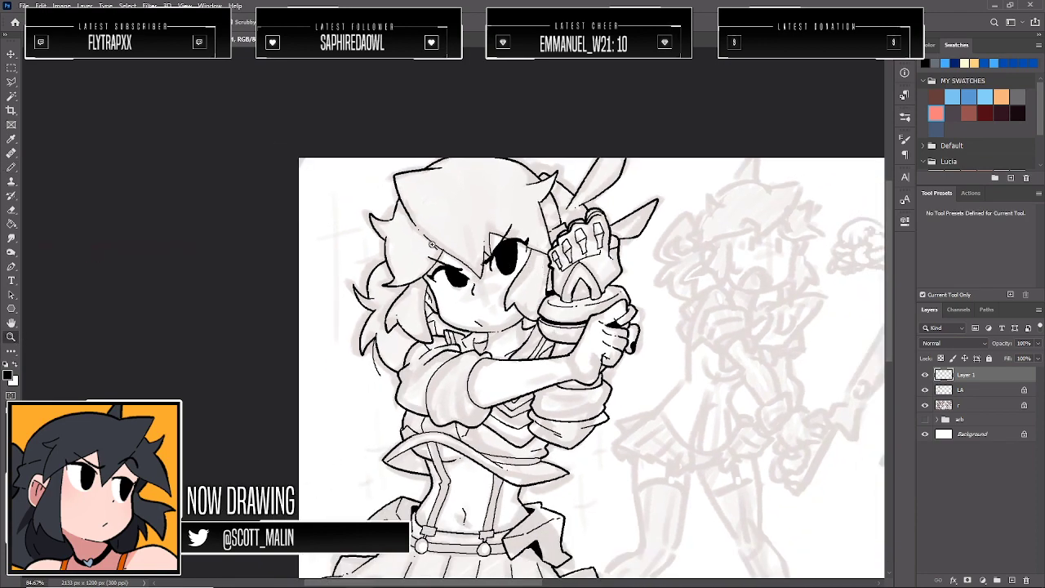
drag(283, 311, 296, 330)
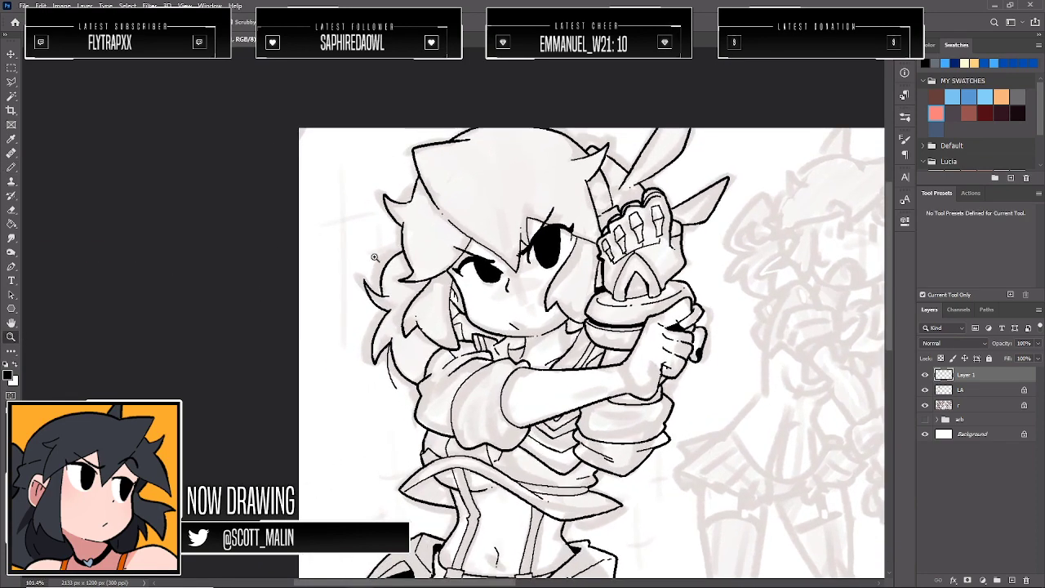
scroll(375, 257, up, 1)
scroll(374, 258, up, 1)
key(b)
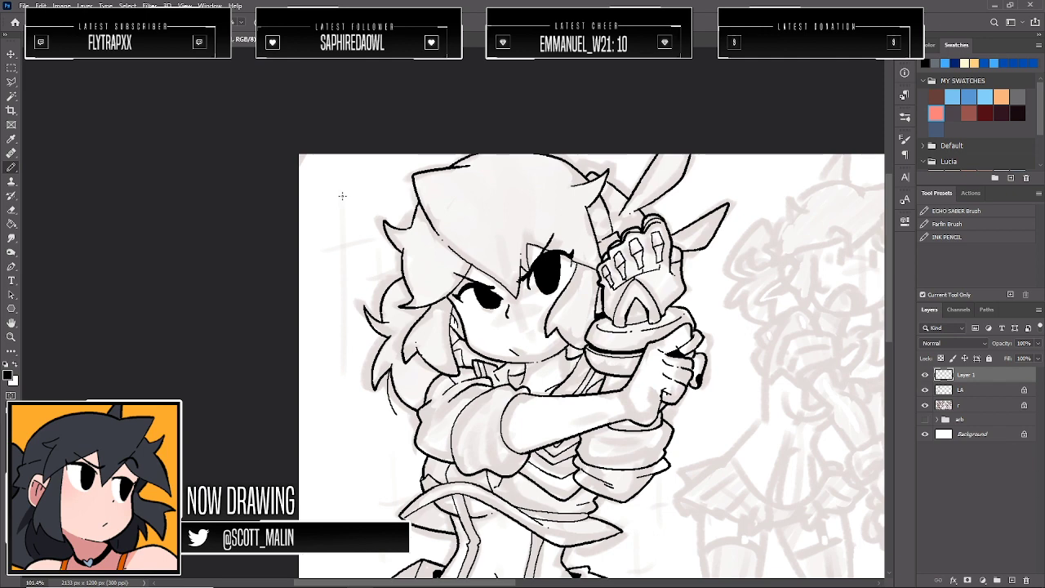
scroll(342, 195, down, 2)
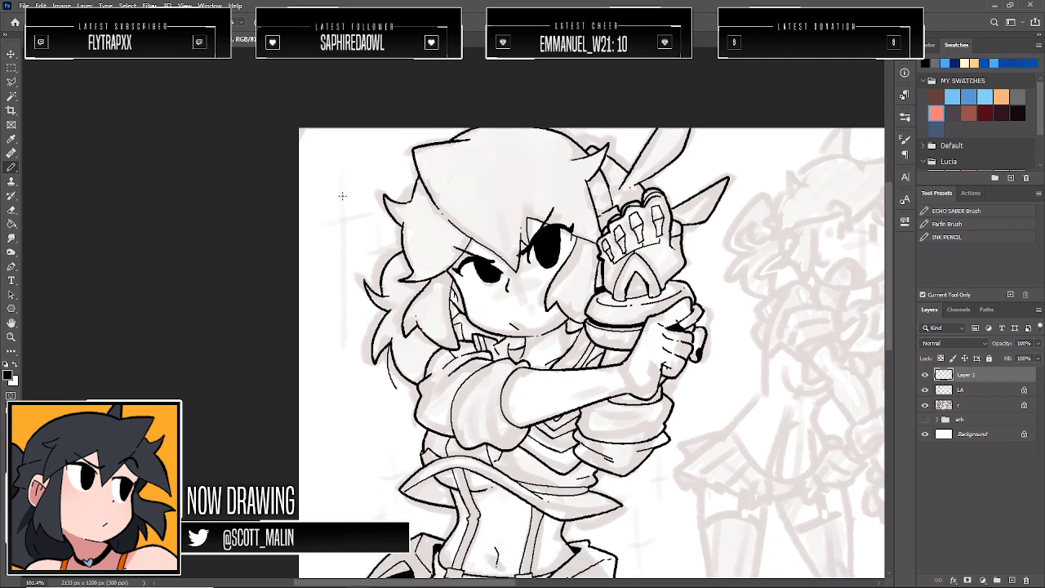
scroll(342, 196, up, 3)
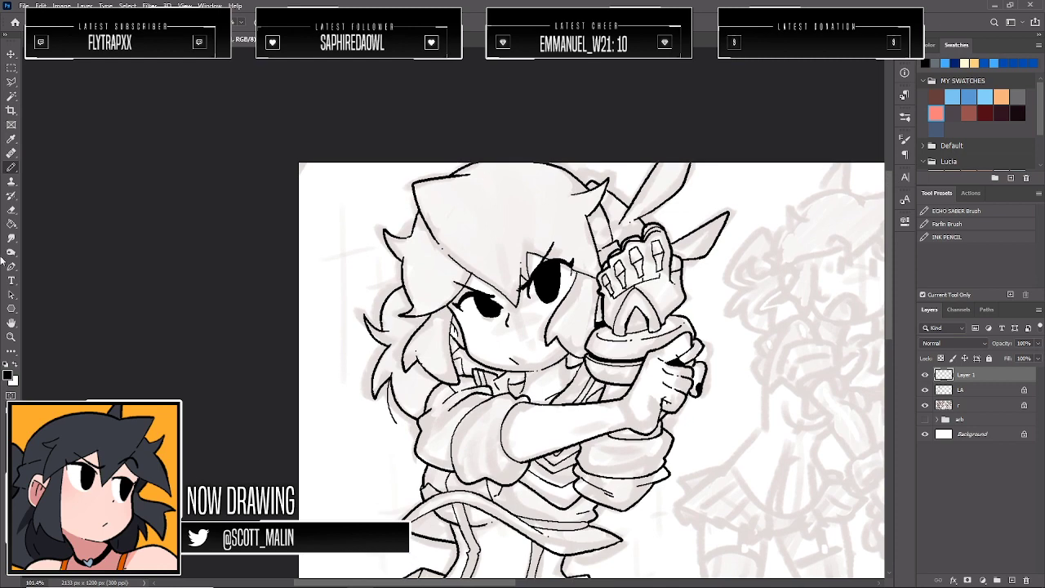
click(11, 336)
drag(270, 301, 283, 313)
key(b)
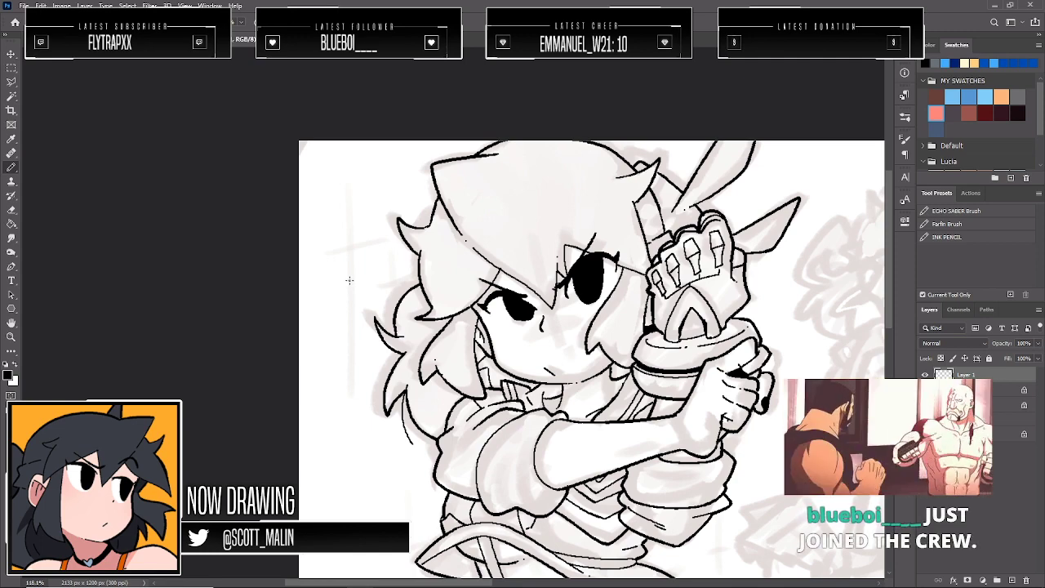
mouse_move(347, 181)
mouse_down()
mouse_move(343, 239)
mouse_move(309, 264)
mouse_move(339, 258)
mouse_move(343, 266)
mouse_move(355, 406)
mouse_move(363, 257)
mouse_move(392, 231)
mouse_move(357, 234)
mouse_move(348, 185)
mouse_up()
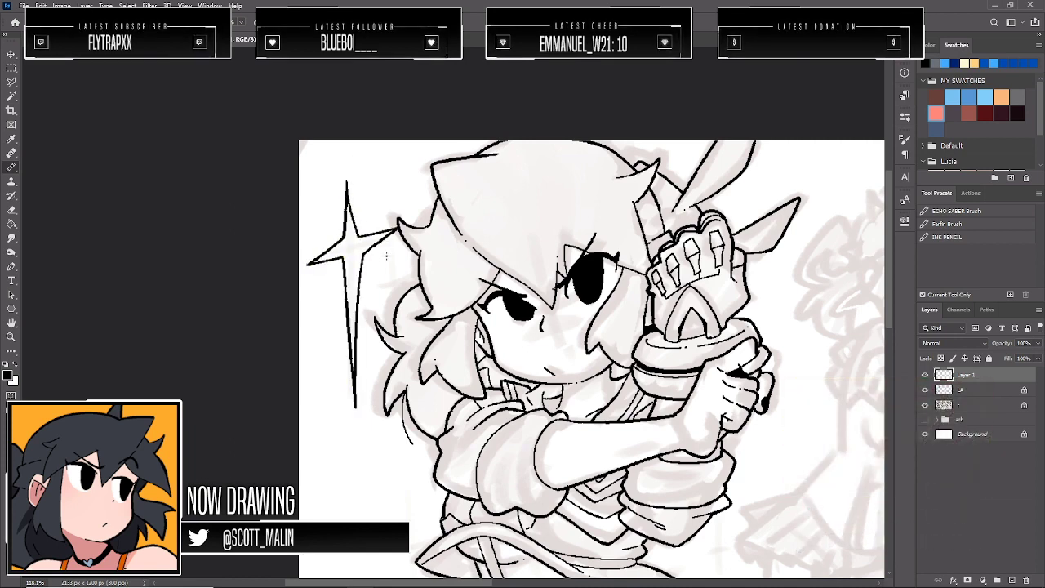
mouse_move(386, 256)
mouse_down()
mouse_move(369, 296)
mouse_move(385, 291)
mouse_move(396, 363)
mouse_move(396, 294)
mouse_move(413, 263)
mouse_move(397, 274)
mouse_move(387, 250)
mouse_up()
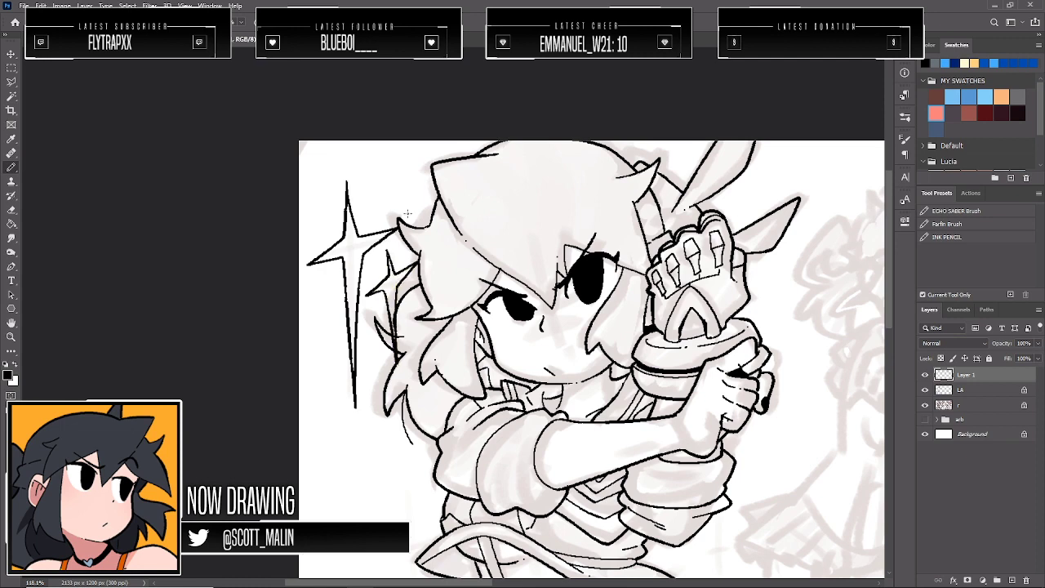
Outline two four-pointed stars on the left side of the large character's waist, undoing and redrawing strokes as needed
scroll(407, 213, down, 4)
click(11, 336)
drag(301, 330, 260, 328)
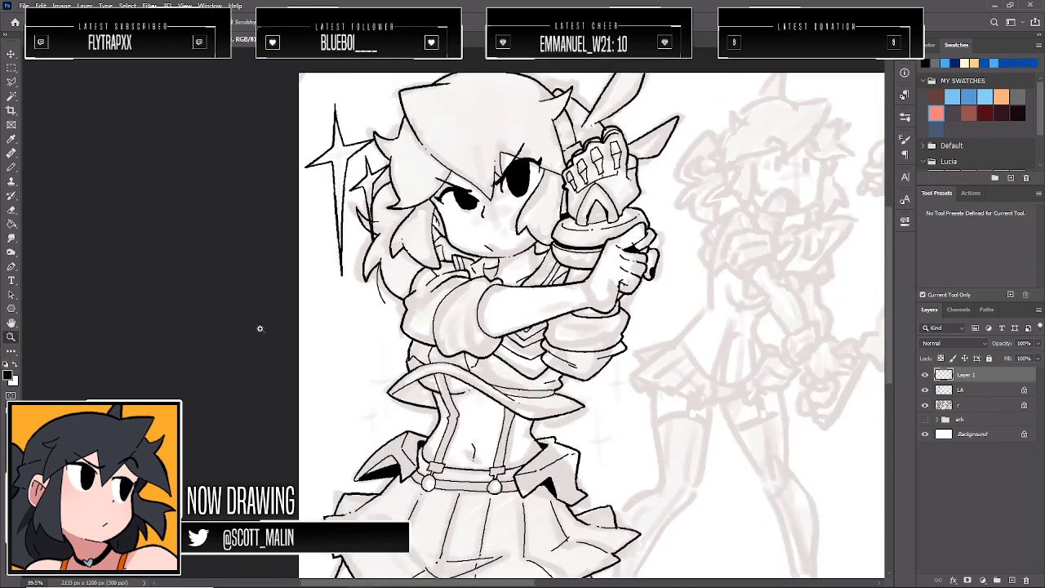
mouse_move(568, 499)
mouse_down()
mouse_move(569, 400)
mouse_move(587, 405)
mouse_up()
key(b)
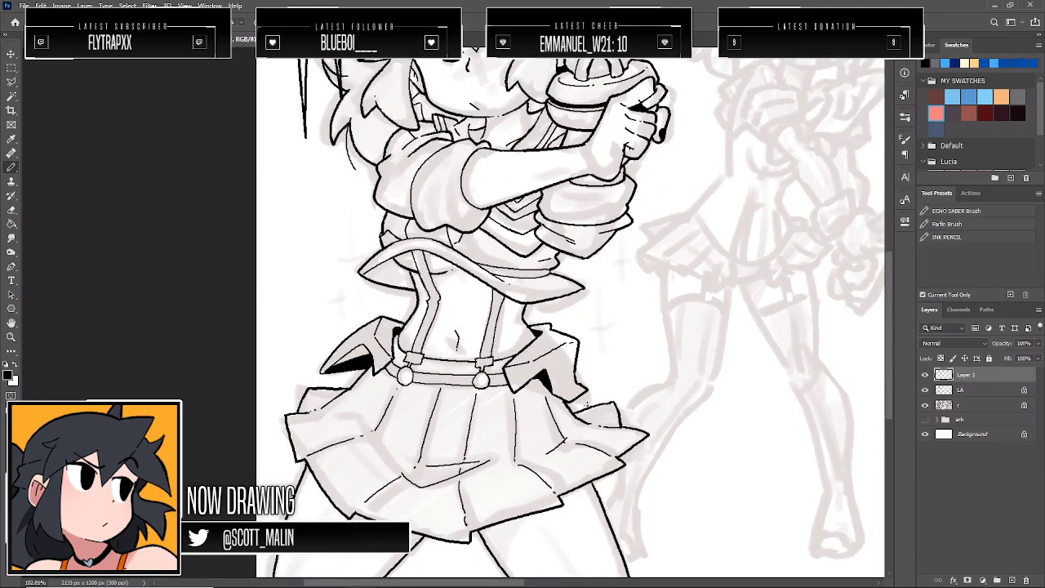
mouse_move(349, 214)
mouse_down()
mouse_move(351, 244)
mouse_move(326, 264)
mouse_move(345, 262)
mouse_move(355, 307)
mouse_move(363, 246)
mouse_move(349, 216)
mouse_move(350, 248)
mouse_move(332, 264)
mouse_move(349, 263)
mouse_move(355, 313)
mouse_move(360, 261)
mouse_move(373, 251)
mouse_move(354, 245)
mouse_move(350, 216)
mouse_up()
key(ctrl+z)
key(ctrl+z)
key(ctrl+z)
key(ctrl+z)
key(ctrl+z)
key(ctrl+z)
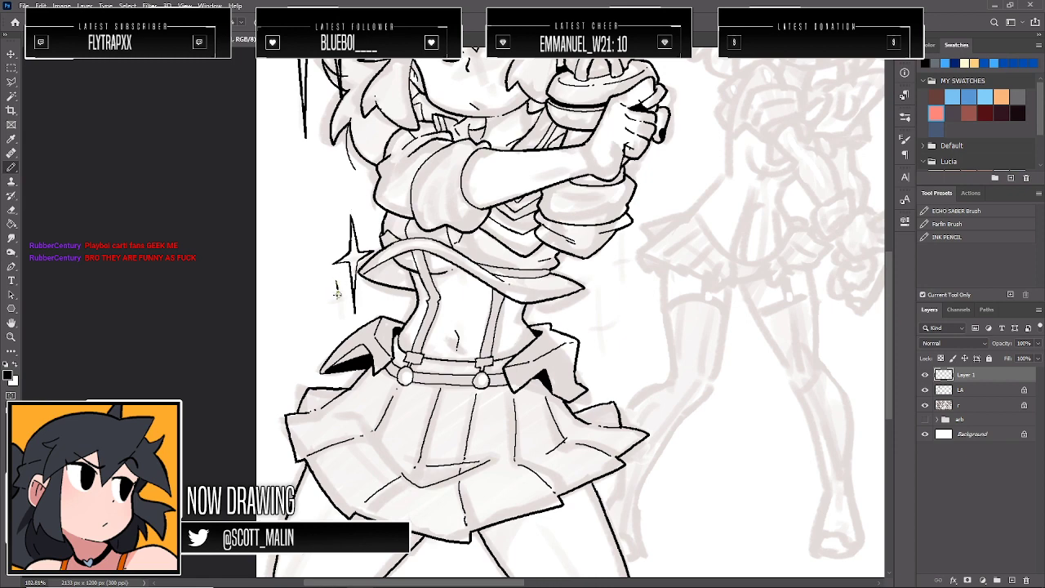
mouse_move(337, 294)
mouse_down()
mouse_move(323, 306)
mouse_move(340, 334)
mouse_move(351, 298)
mouse_move(336, 279)
mouse_move(337, 295)
mouse_up()
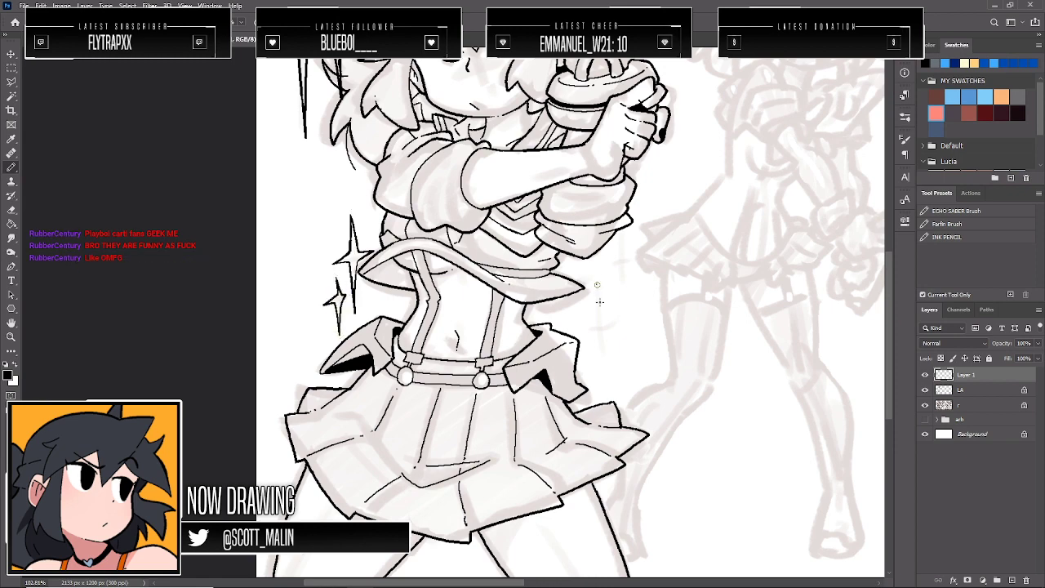
Outline two more four-pointed stars on the right side of the waist, below the raised sleeve
mouse_move(597, 284)
mouse_down()
mouse_move(599, 325)
mouse_move(586, 341)
mouse_move(598, 338)
mouse_move(602, 366)
mouse_move(597, 286)
mouse_up()
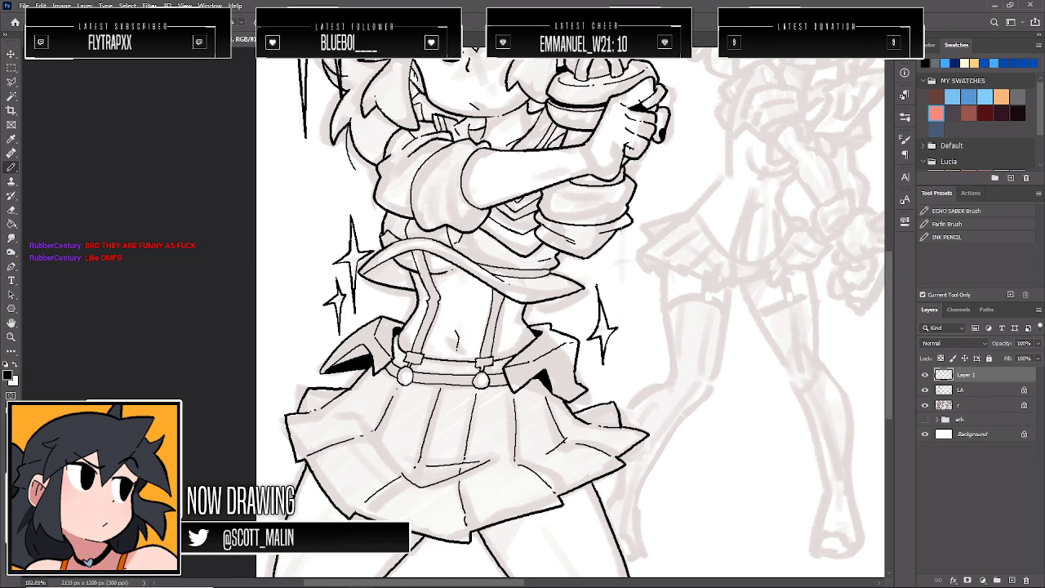
mouse_move(622, 235)
mouse_down()
mouse_move(606, 281)
mouse_move(618, 279)
mouse_move(623, 313)
mouse_move(639, 271)
mouse_move(625, 255)
mouse_move(611, 281)
mouse_move(621, 277)
mouse_move(630, 269)
mouse_up()
key(ctrl+z)
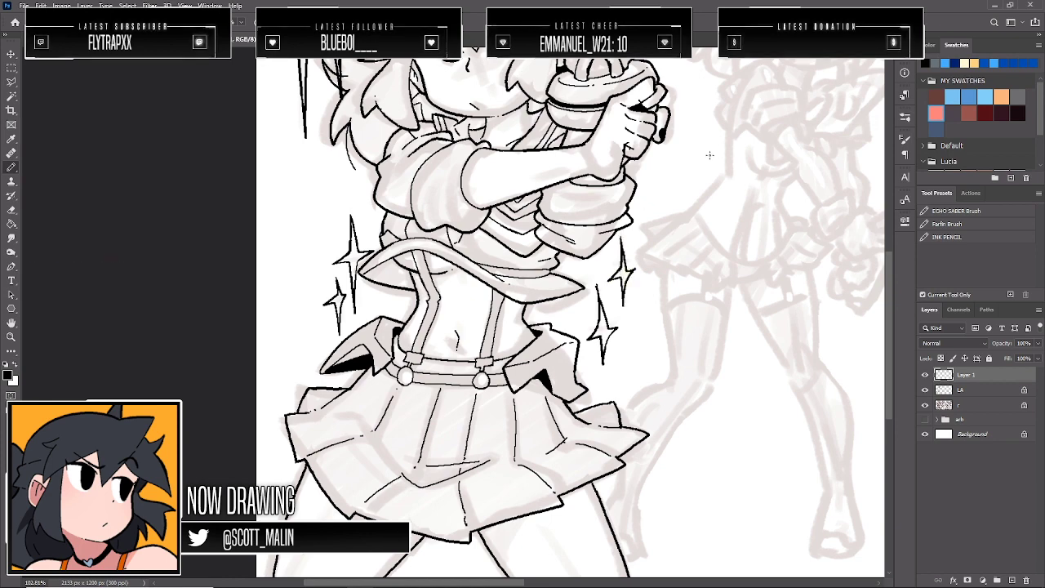
Rename the new layer as stars and lock its transparent pixels
scroll(571, 319, up, 4)
scroll(111, 252, up, 1)
click(11, 337)
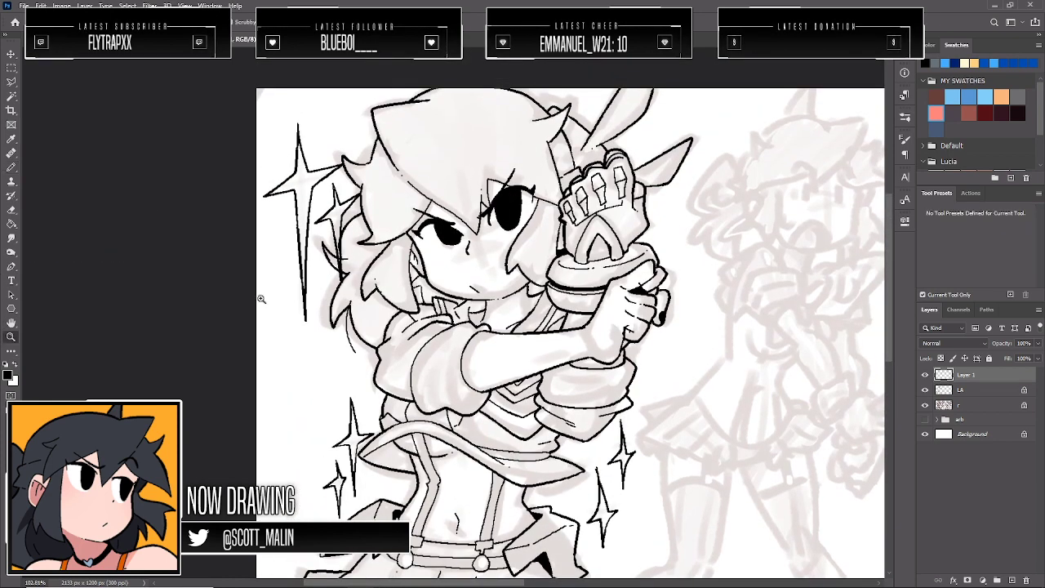
drag(504, 260, 466, 260)
double_click(966, 374)
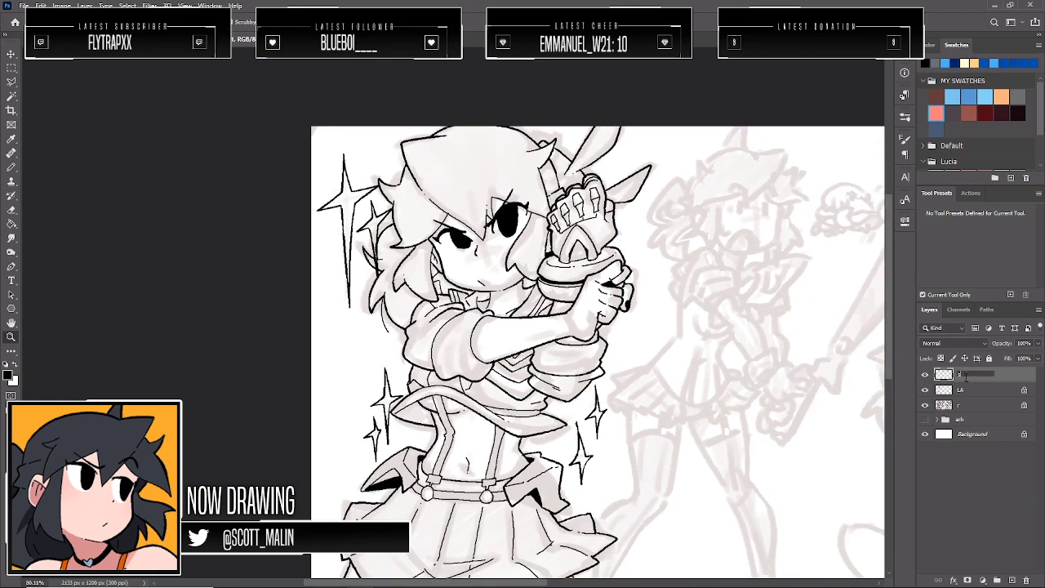
text(stars)
click(940, 358)
Check the line art on the full canvas without the sketch, leaving the stars layer hidden and the r sketch layer shown
click(925, 405)
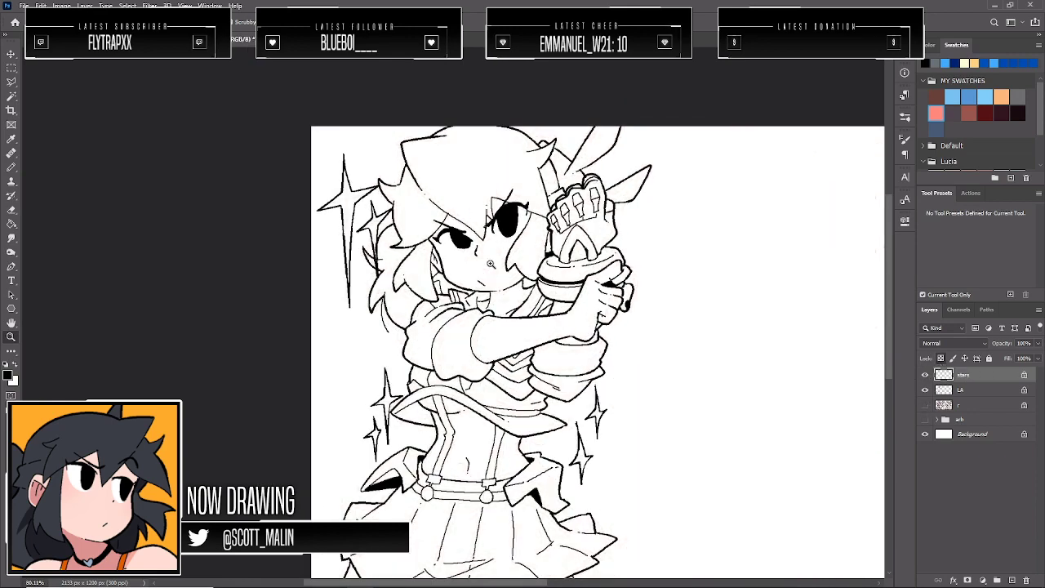
drag(581, 259, 563, 262)
click(925, 374)
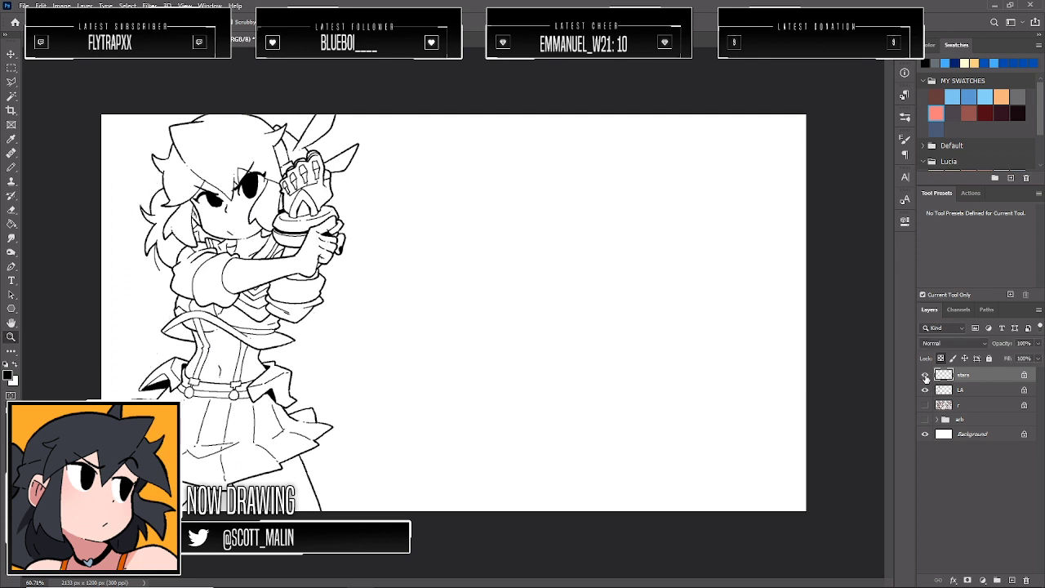
click(925, 375)
click(924, 374)
click(924, 405)
Add a new empty layer directly above the r sketch layer
click(963, 405)
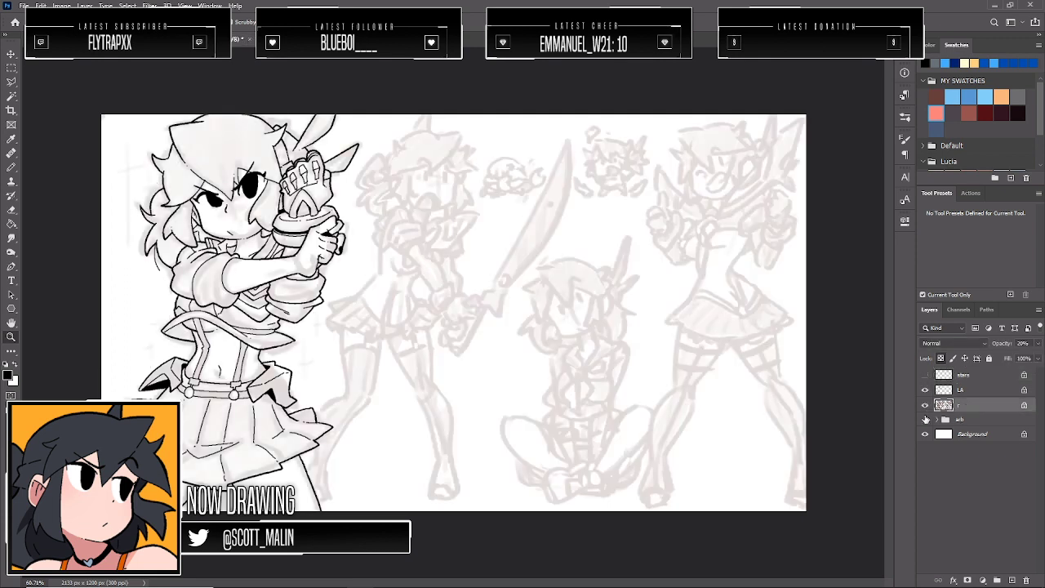
click(1012, 579)
key(ctrl+plus)
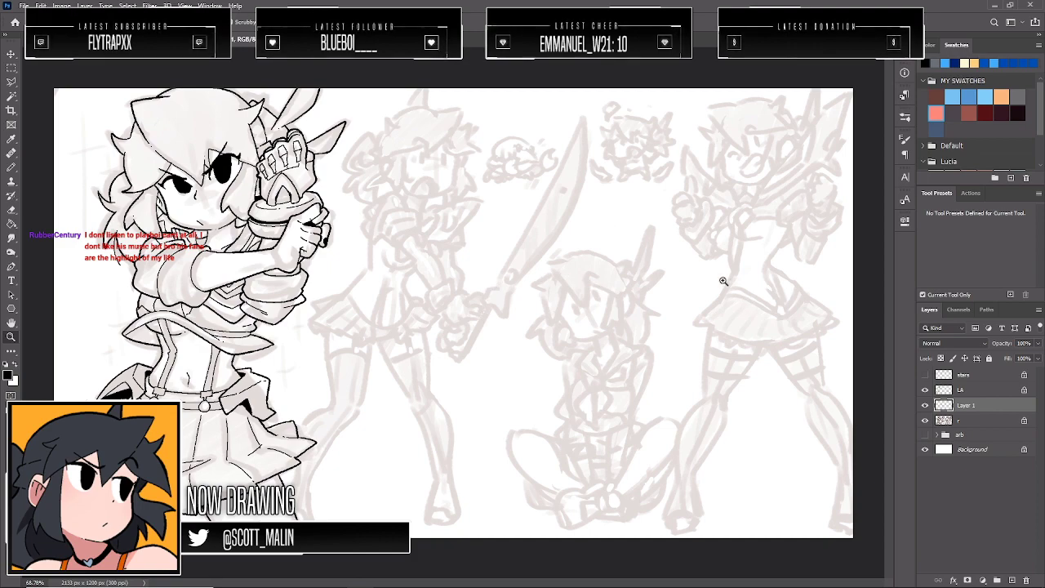
key(ctrl+minus)
Ink the open eye of the far-right character with an arched upper lid and a tall oval pupil filled black, redoing strokes
drag(808, 166, 783, 189)
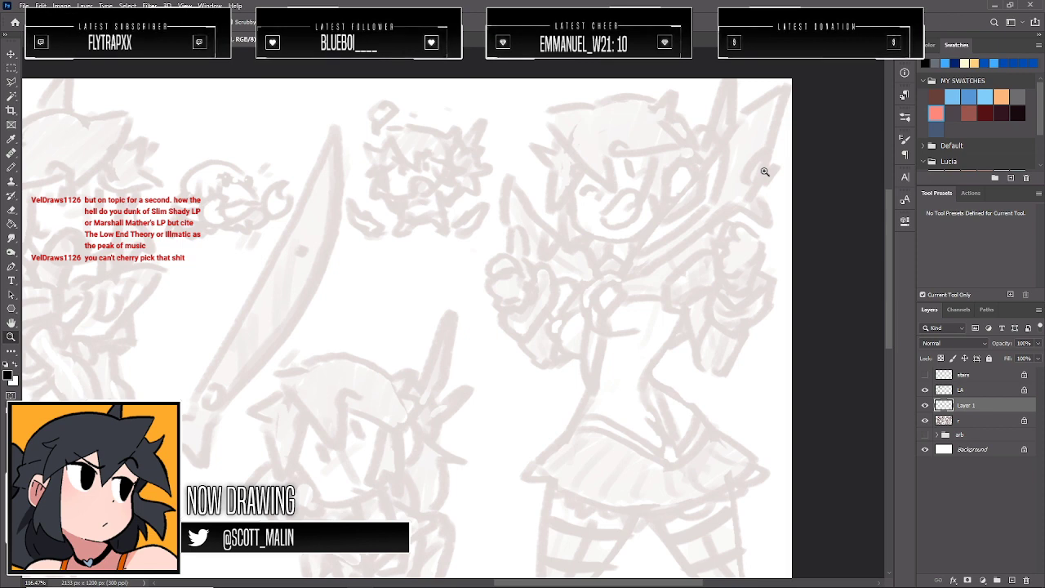
drag(620, 136, 693, 172)
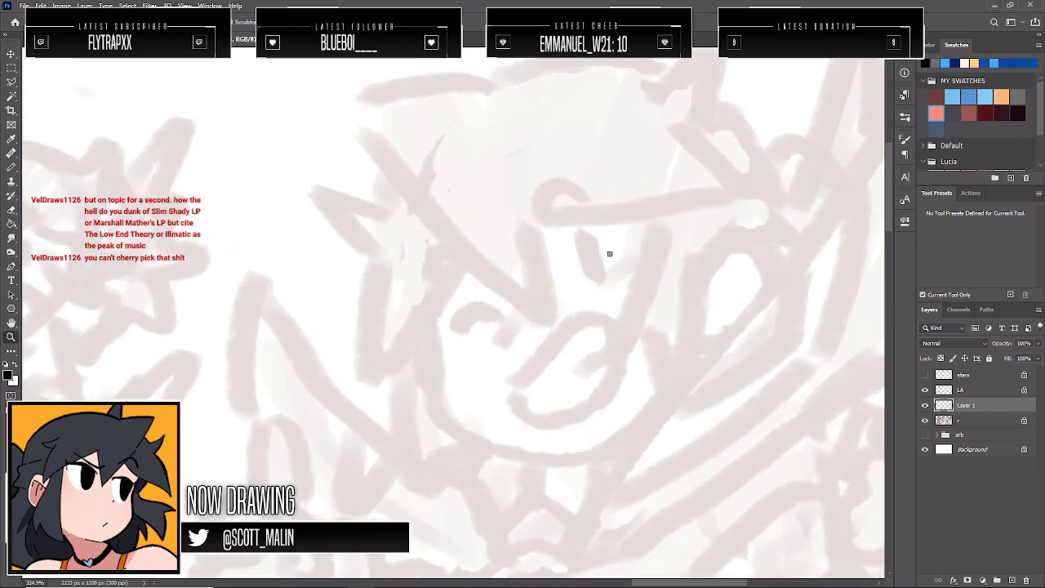
key(b)
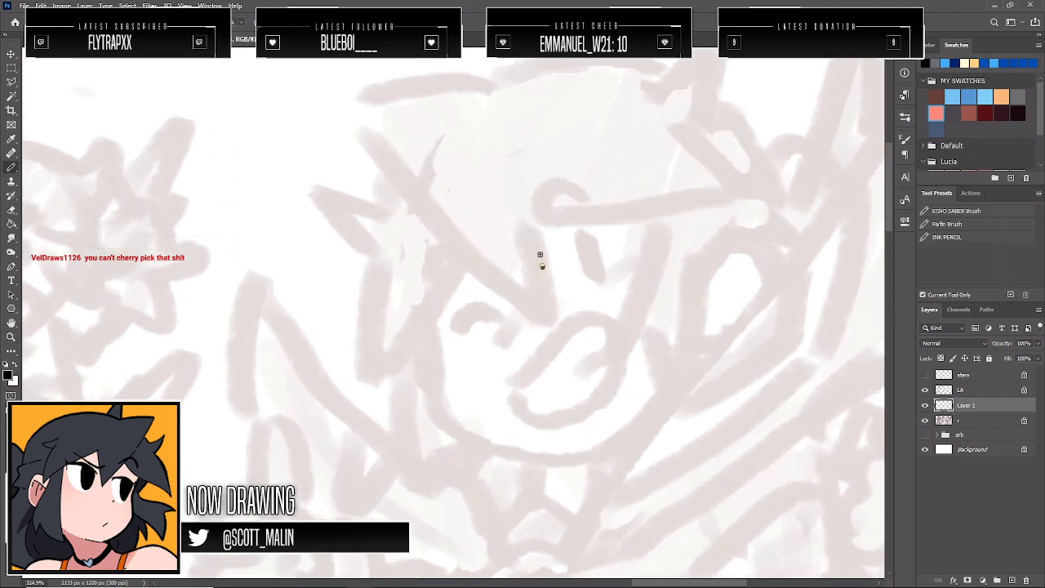
mouse_move(542, 268)
mouse_down()
mouse_move(599, 212)
mouse_move(577, 238)
mouse_up()
key(ctrl+z)
mouse_move(534, 269)
mouse_down()
mouse_move(545, 215)
mouse_move(627, 219)
mouse_move(596, 245)
mouse_move(532, 236)
mouse_move(632, 213)
mouse_move(625, 199)
mouse_up()
key(ctrl+z)
key(ctrl+z)
mouse_move(535, 265)
mouse_down()
mouse_move(537, 219)
mouse_move(577, 195)
mouse_move(632, 235)
mouse_up()
mouse_move(582, 200)
mouse_down()
mouse_move(581, 263)
mouse_move(625, 251)
mouse_move(628, 222)
mouse_up()
key(g)
click(612, 214)
key(b)
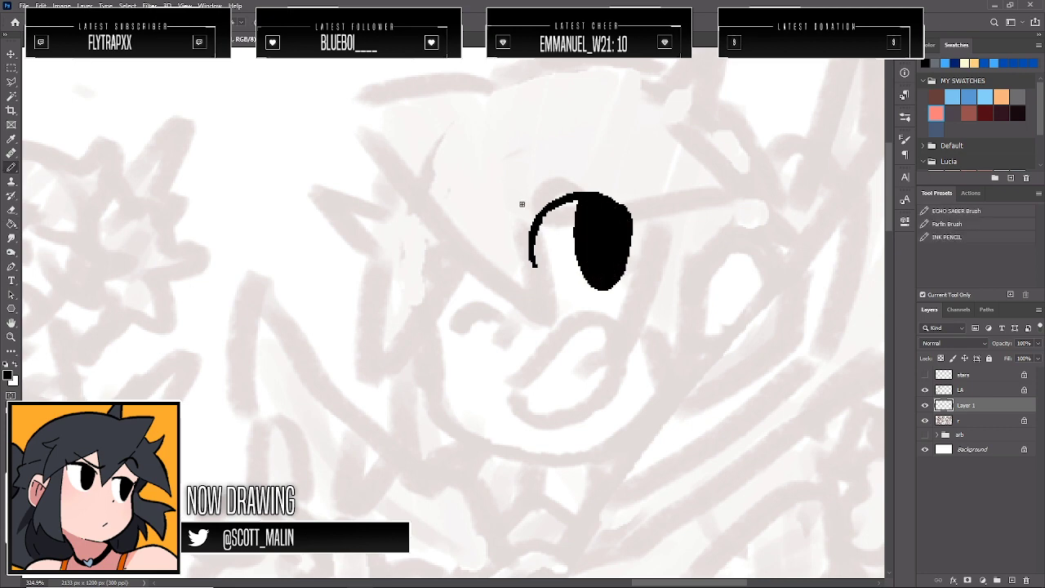
Thicken the open eye's upper lid, add a pointed outer lash and draw a curved eyebrow above it
mouse_move(531, 251)
mouse_down()
mouse_move(528, 227)
mouse_move(575, 196)
mouse_up()
mouse_move(628, 223)
mouse_down()
mouse_move(635, 191)
mouse_move(630, 208)
mouse_up()
mouse_move(505, 205)
mouse_down()
mouse_move(513, 159)
mouse_move(579, 155)
mouse_up()
Ink the winking eye as a thick curved line with an outer lash, and draw a curved eyebrow above it
mouse_move(499, 317)
mouse_down()
mouse_move(452, 336)
mouse_move(447, 356)
mouse_move(443, 331)
mouse_move(489, 317)
mouse_up()
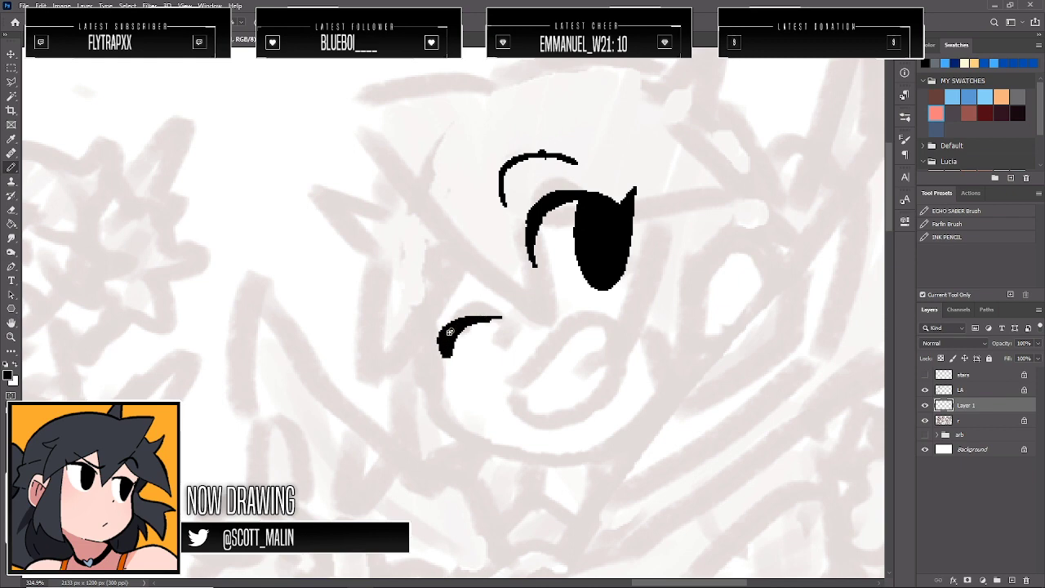
drag(442, 356, 426, 353)
mouse_move(408, 307)
mouse_down()
mouse_move(414, 261)
mouse_move(466, 252)
mouse_up()
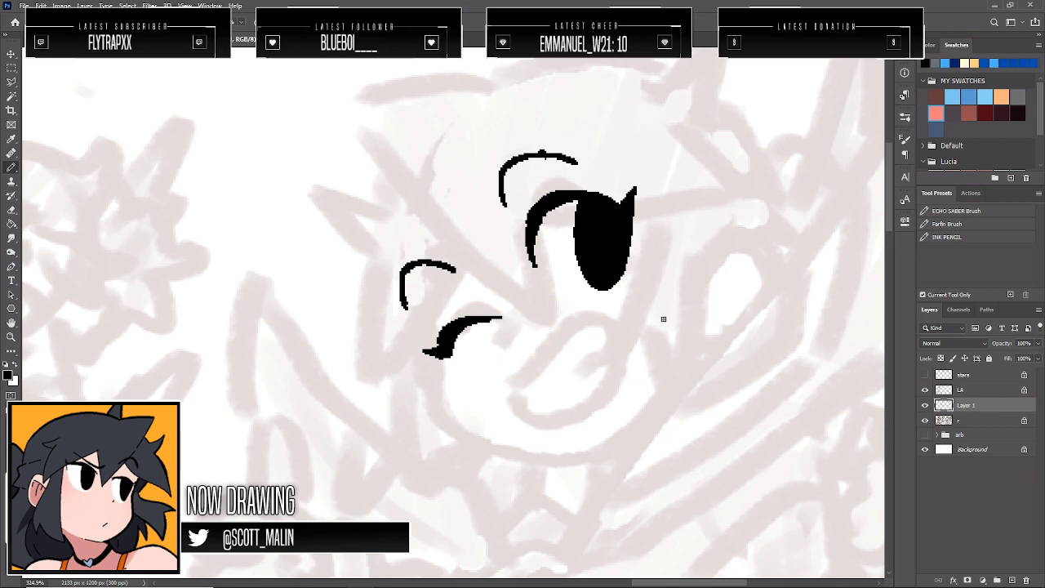
key(ctrl+shift+h)
key(ctrl+z)
right_click(12, 82)
click(49, 80)
mouse_move(418, 370)
mouse_down()
mouse_move(511, 335)
mouse_move(514, 319)
mouse_move(478, 301)
mouse_up()
key(ctrl+d)
Erase the thin inner tip of the winking eye's line to shorten it, and return to the drawing tool
key(e)
click(500, 317)
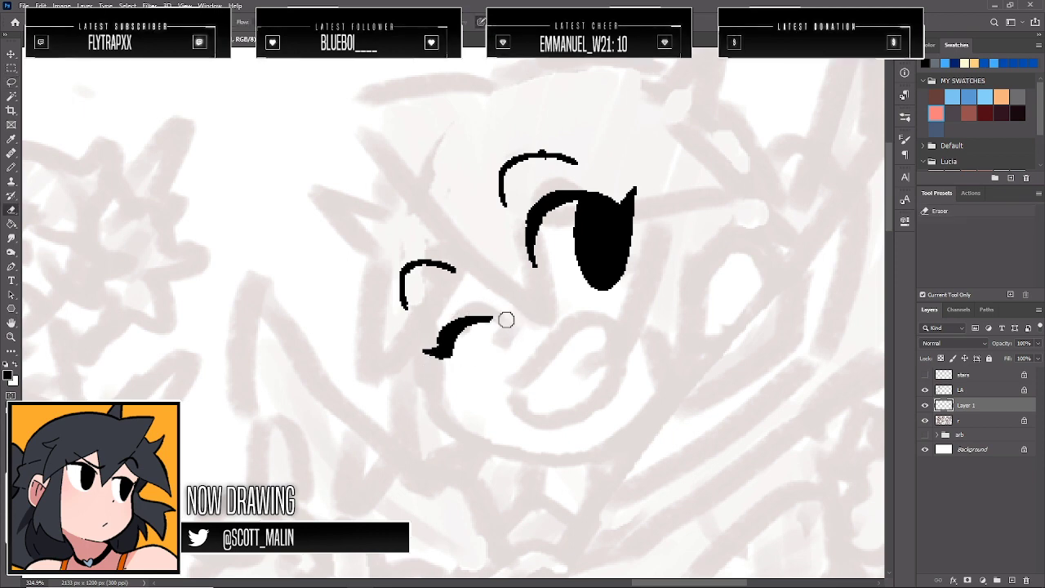
key(b)
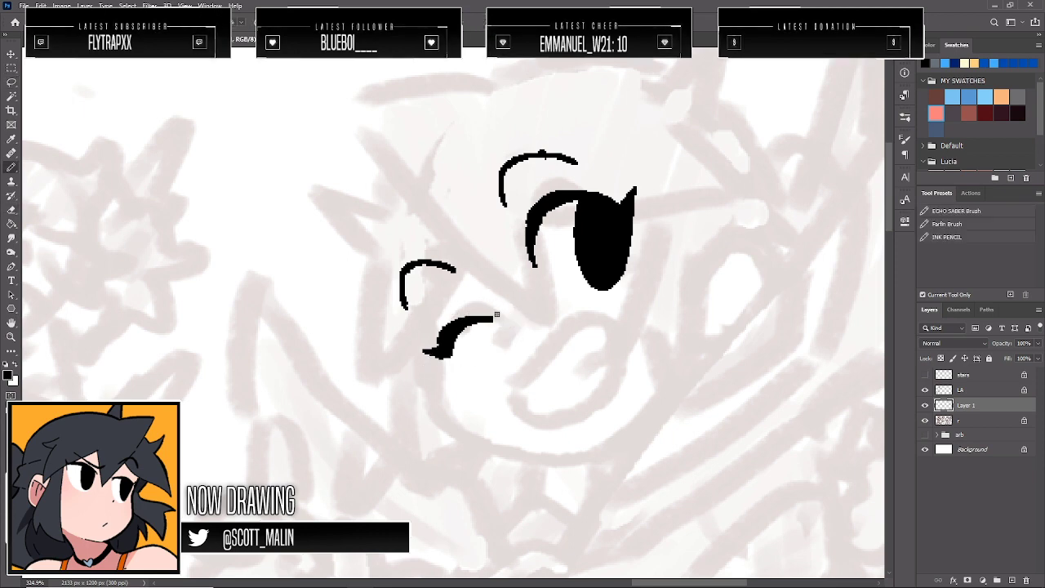
Select the far-right character's winking eye line with the lasso and transform it to sit slightly closer to the nose
key(e)
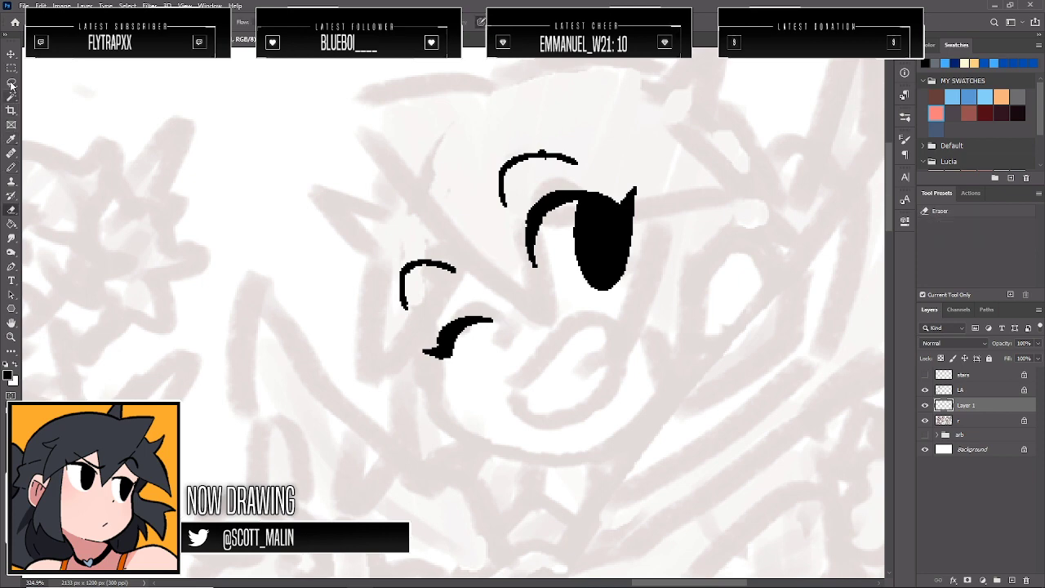
key(l)
drag(407, 350, 508, 332)
drag(437, 309, 413, 329)
key(ctrl+t)
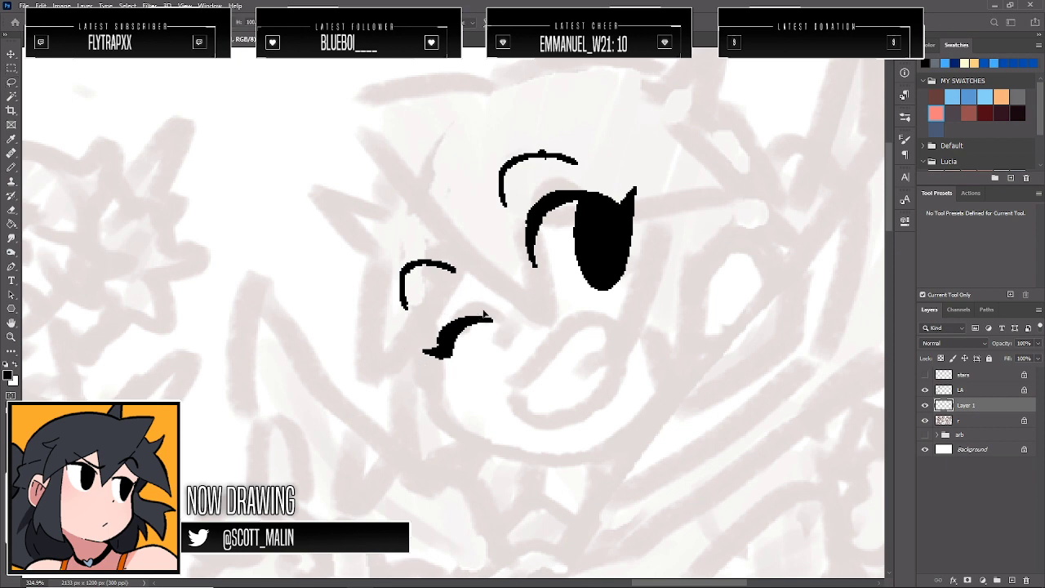
drag(485, 316, 488, 315)
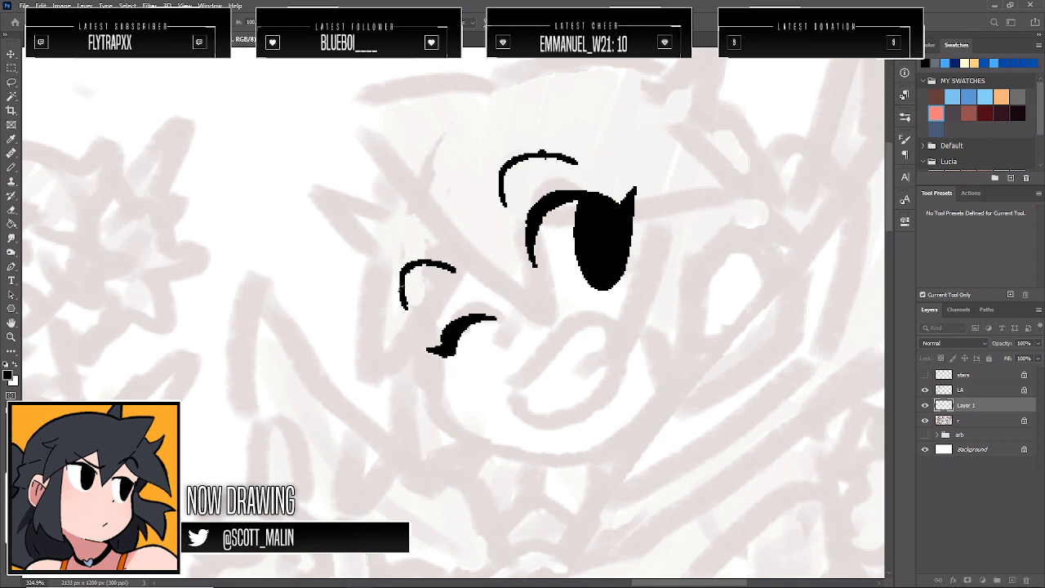
Select the eyebrow above the winking eye and move it slightly higher
key(l)
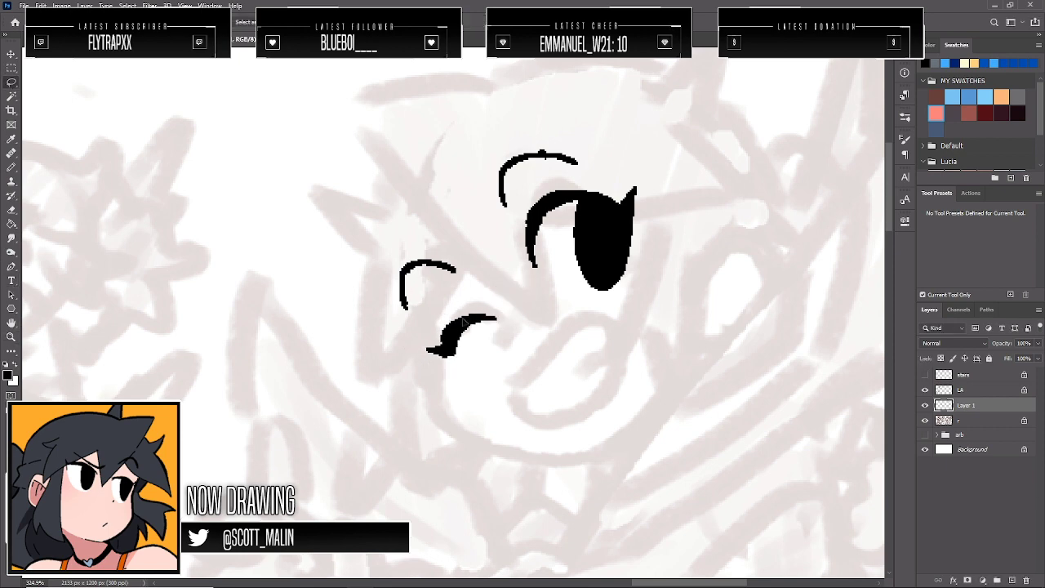
mouse_move(397, 322)
mouse_down()
mouse_move(453, 302)
mouse_move(448, 245)
mouse_move(399, 244)
mouse_move(448, 249)
mouse_up()
key(v)
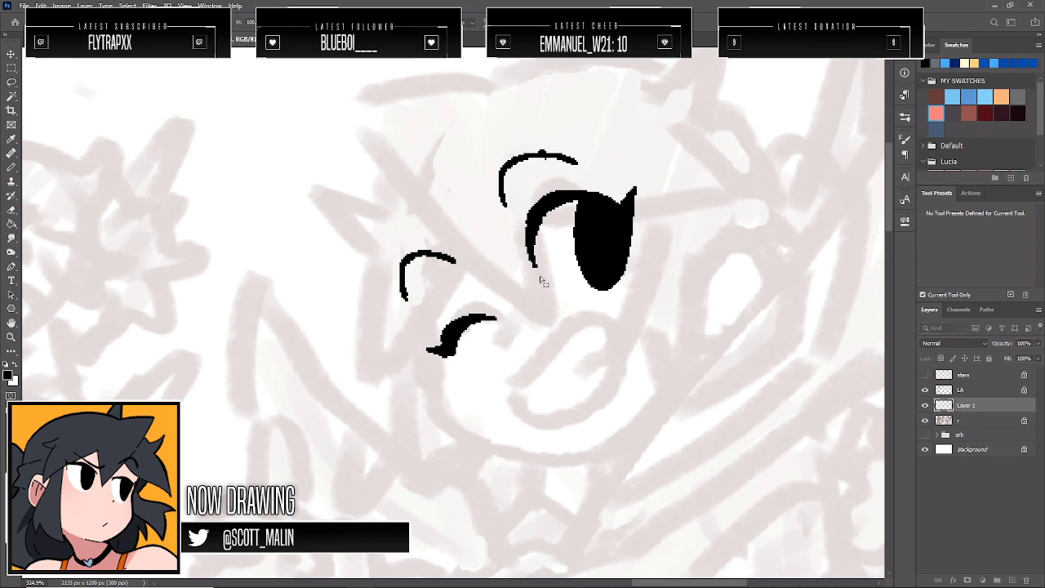
Nudge all the inked eyes and eyebrows up and to the right, and shift the winking eye with its eyebrow back outward
key(l)
key(ctrl+t)
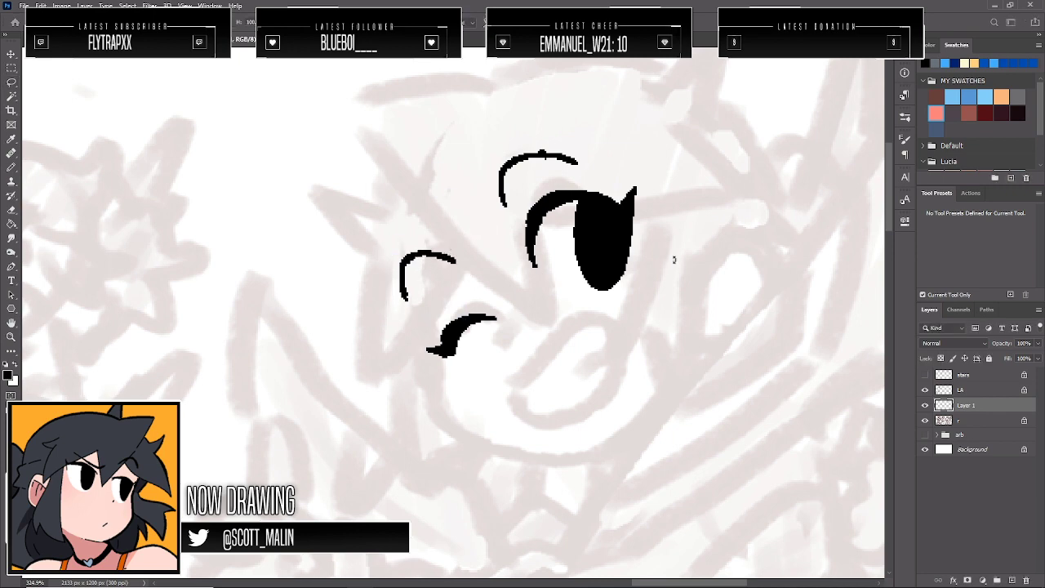
key(Up)
key(Right)
key(Right)
key(Up)
key(Right)
key(Left)
key(Up)
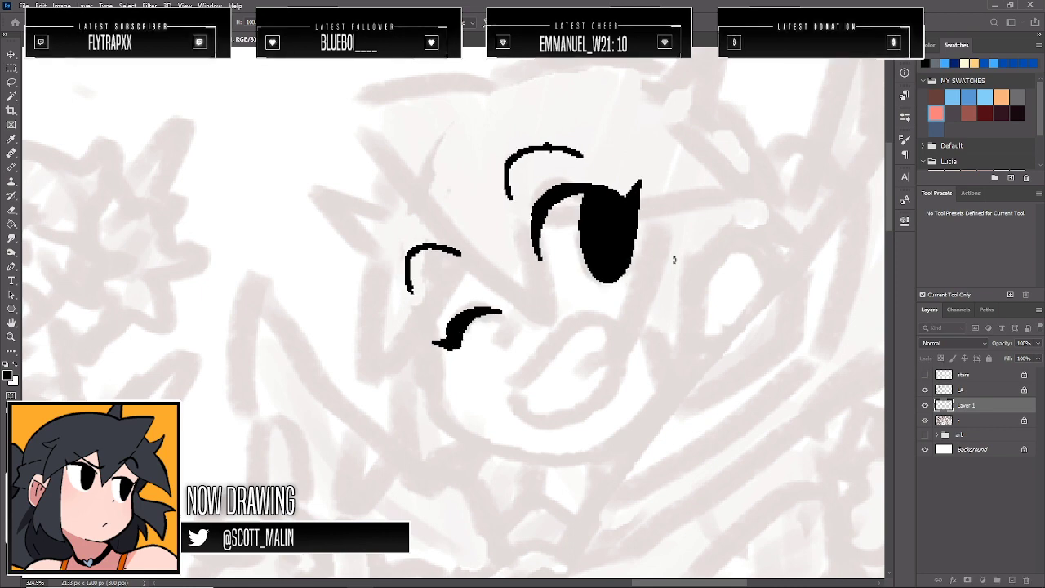
key(Return)
mouse_move(413, 331)
mouse_down()
mouse_move(463, 375)
mouse_move(515, 333)
mouse_move(494, 234)
mouse_move(397, 229)
mouse_move(389, 270)
mouse_up()
drag(477, 262, 467, 249)
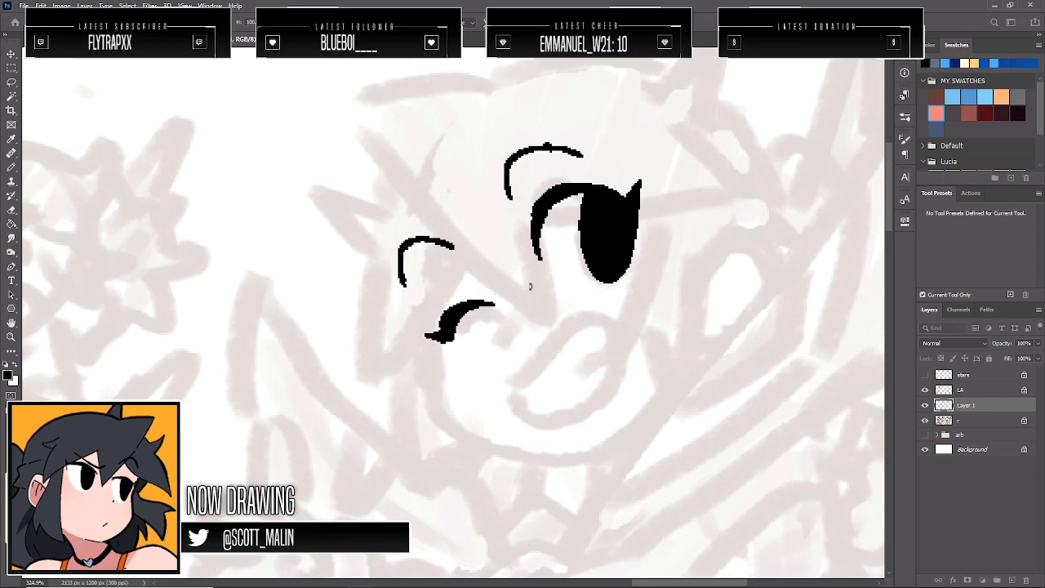
Erase the winking eye's line and redraw it as a flatter thick curve with a pointed outer lash, redoing the lash stroke
key(e)
drag(493, 307, 439, 330)
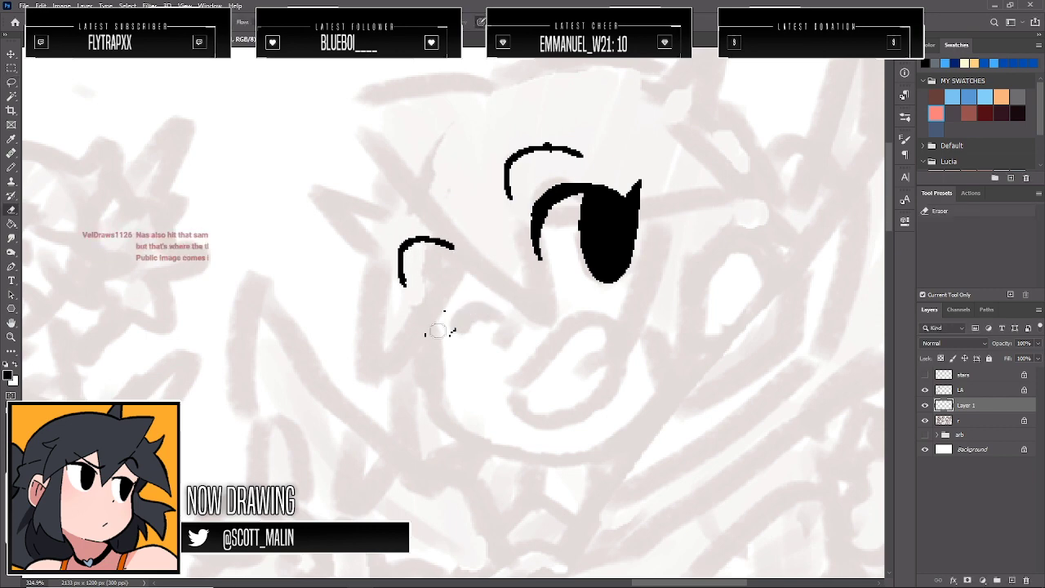
key(b)
mouse_move(500, 312)
mouse_down()
mouse_move(434, 331)
mouse_move(469, 304)
mouse_move(497, 310)
mouse_move(471, 299)
mouse_move(425, 327)
mouse_up()
key(e)
key(b)
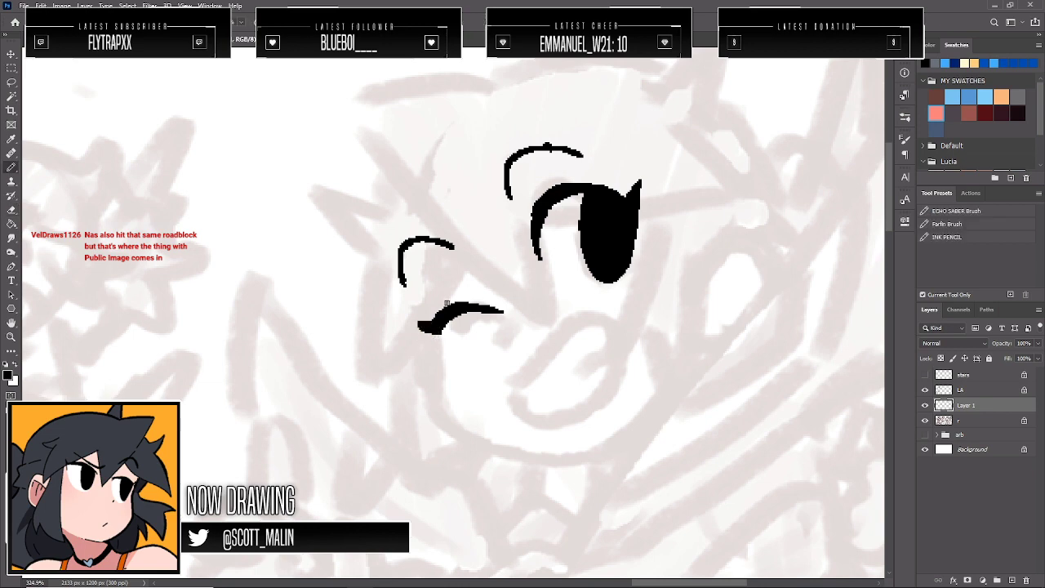
key(ctrl+z)
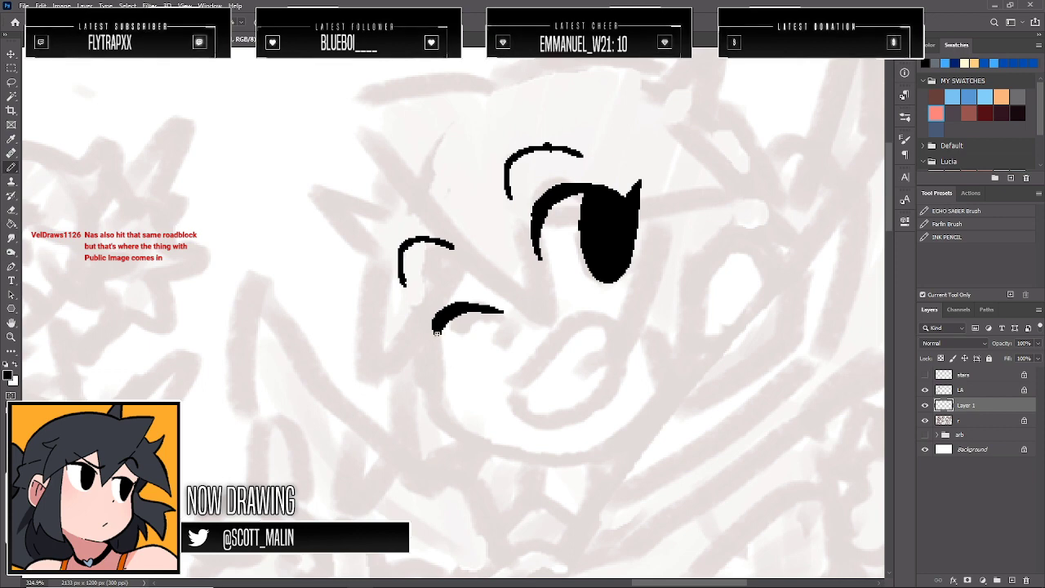
drag(436, 330, 421, 329)
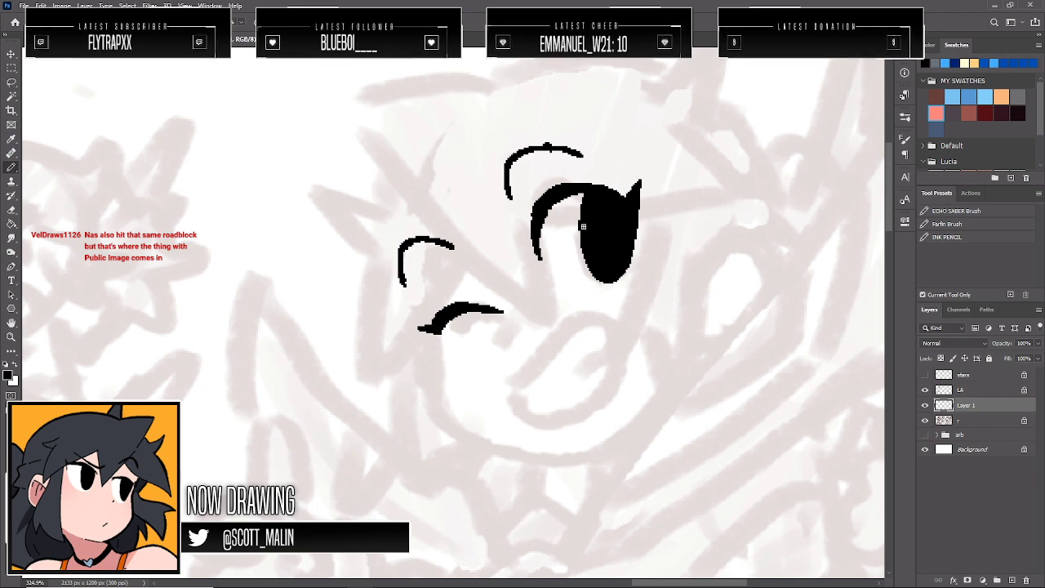
Trim the winking eye's inner tip and ink a short curved crease at its inner corner, undoing the first stroke
key(e)
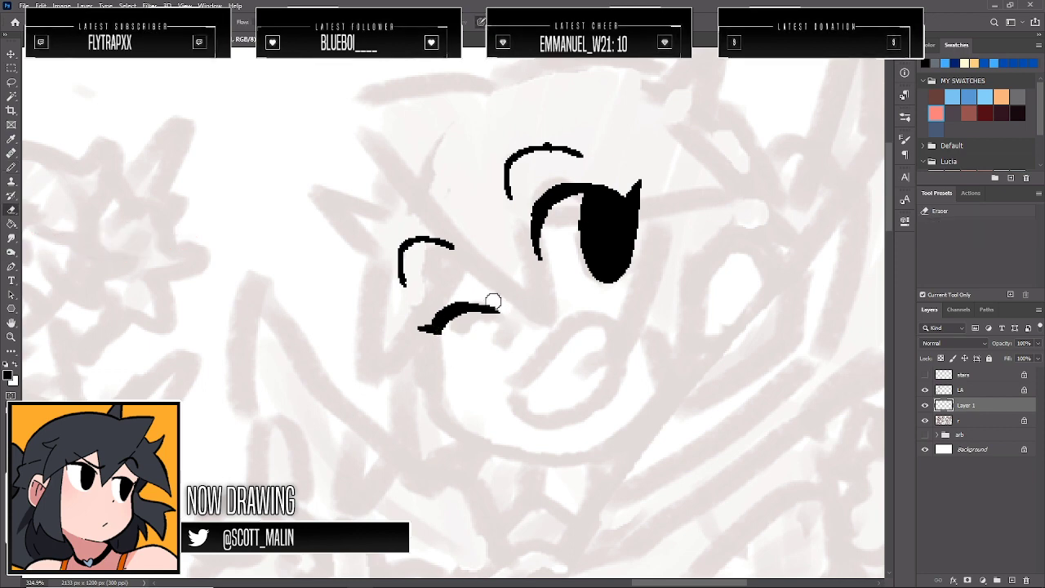
key(b)
drag(506, 313, 494, 331)
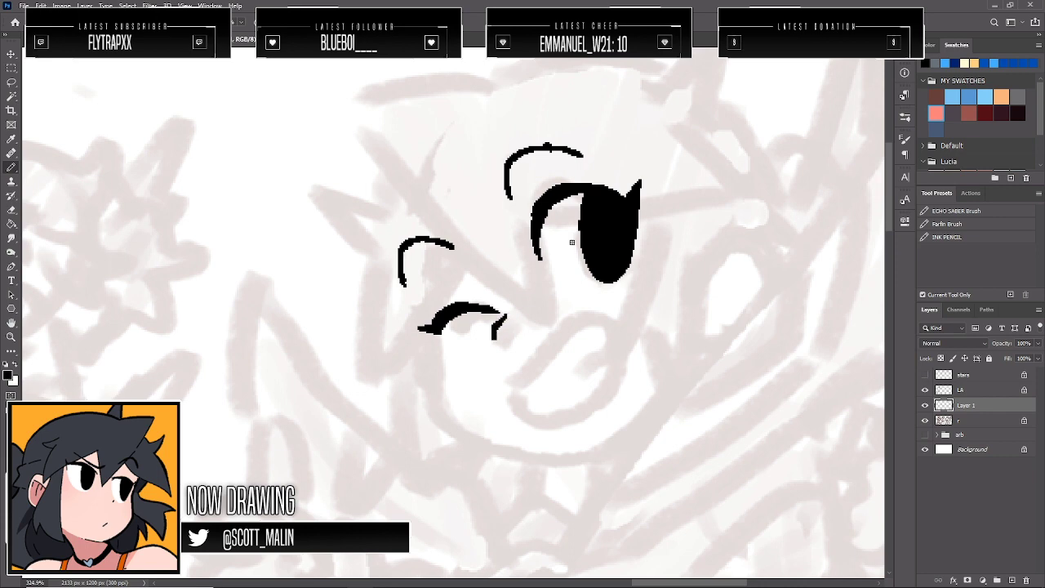
key(ctrl+z)
Ink the open mouth as a slanted oval with a curved inner line, undoing the small tooth marks
mouse_move(544, 358)
mouse_down()
mouse_move(588, 317)
mouse_move(640, 336)
mouse_move(623, 394)
mouse_move(546, 419)
mouse_move(523, 380)
mouse_move(633, 337)
mouse_up()
key(ctrl+z)
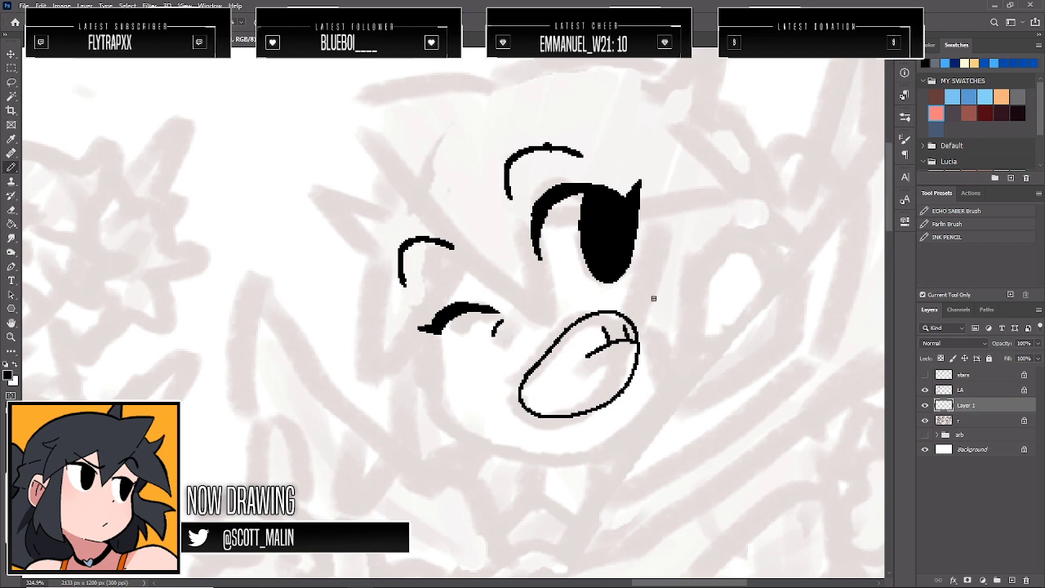
key(ctrl+z)
key(ctrl+z)
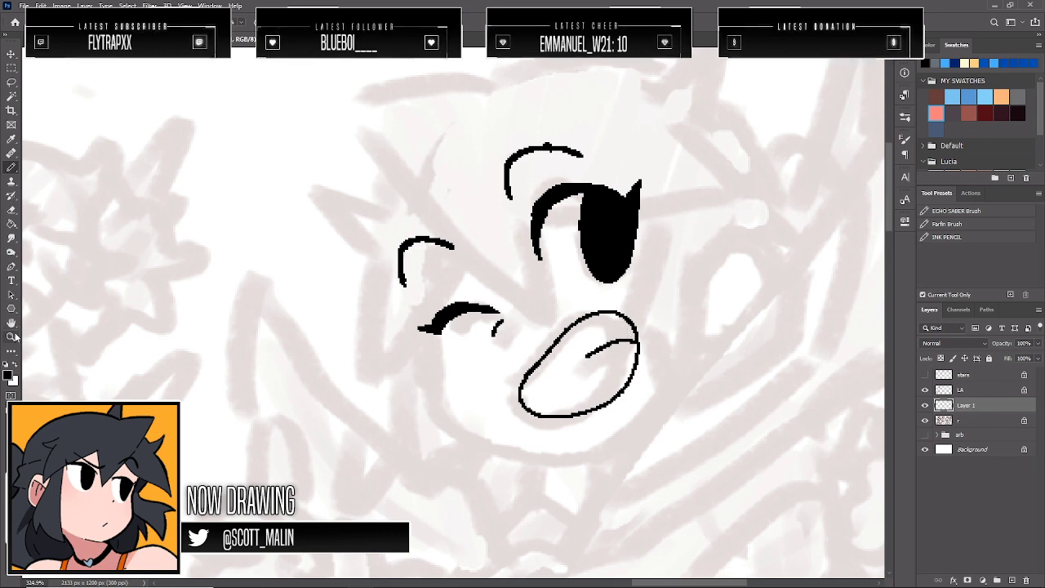
Check the face mirrored, restore its orientation, and nudge the winking eye's line and inner crease slightly toward the nose
click(11, 337)
drag(523, 318, 488, 317)
key(ctrl+shift+h)
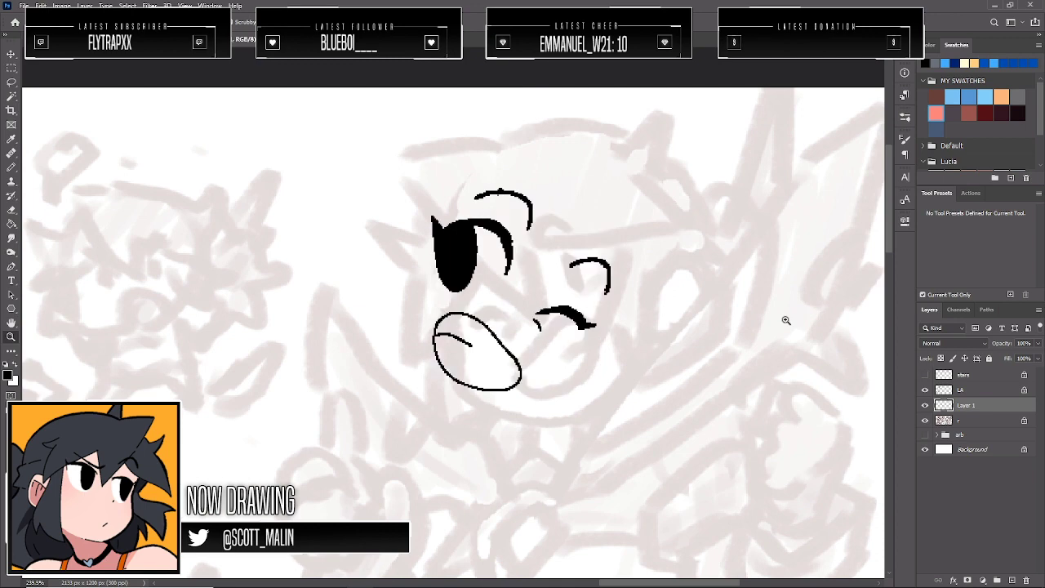
click(631, 315)
key(ctrl+shift+h)
key(l)
mouse_move(385, 331)
mouse_down()
mouse_move(468, 354)
mouse_move(484, 321)
mouse_move(453, 295)
mouse_move(402, 305)
mouse_up()
drag(477, 311, 482, 319)
key(l)
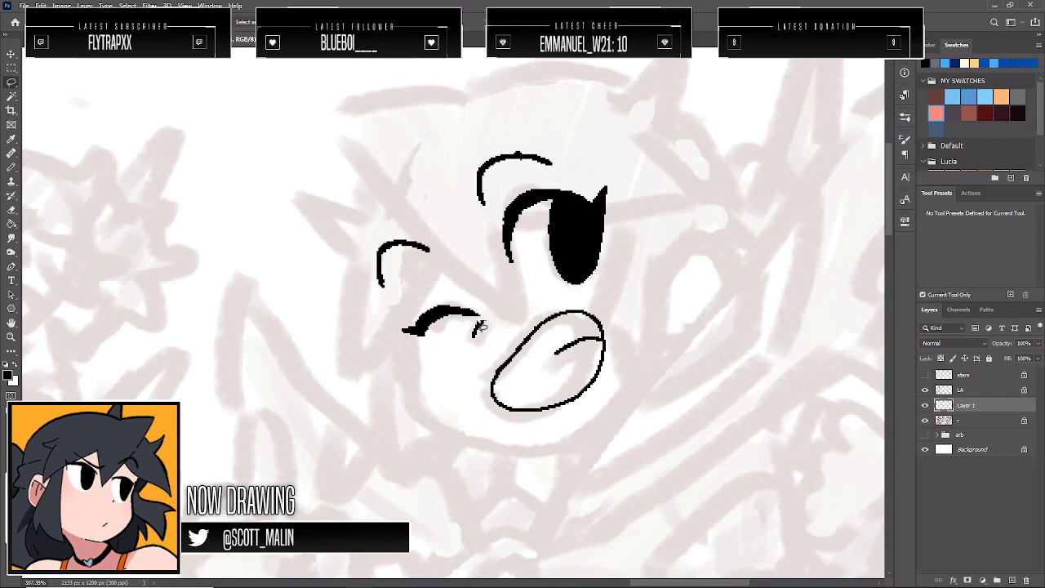
mouse_move(480, 327)
mouse_down()
mouse_move(467, 348)
mouse_move(499, 329)
mouse_up()
key(v)
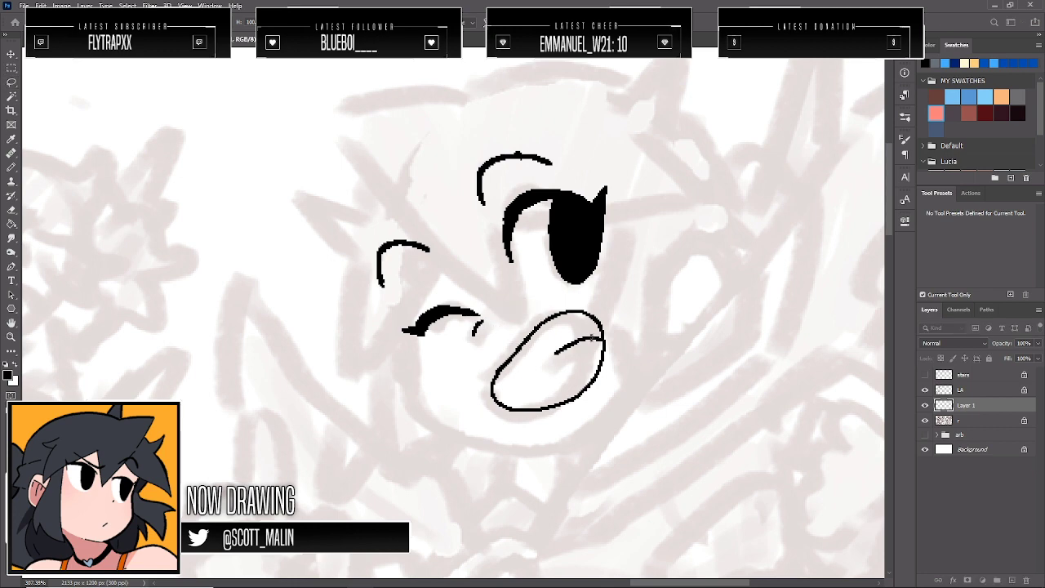
key(l)
Erase the stray bump on the open eye's eyebrow and taper the ends of both eyebrows
key(e)
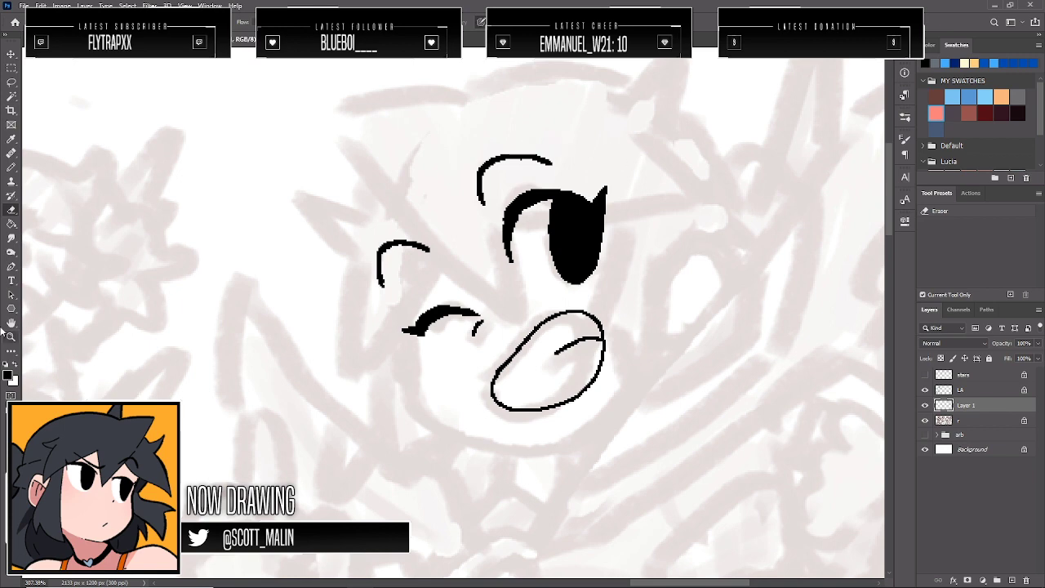
scroll(371, 272, up, 2)
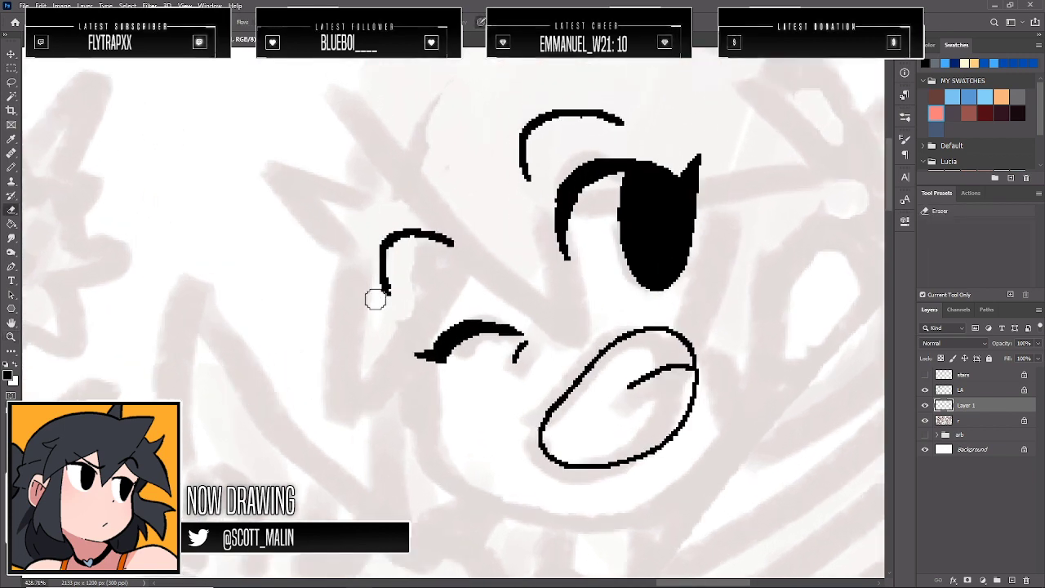
click(398, 297)
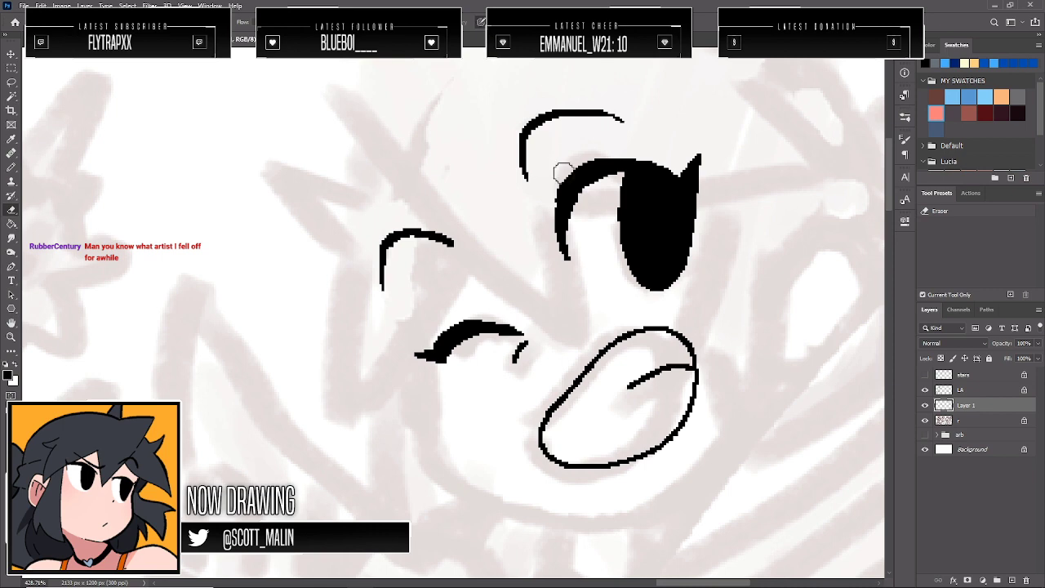
Check the face mirrored, restore it, and thin and shorten the curved line inside the mouth with the eraser and pencil
click(12, 335)
drag(654, 254, 608, 248)
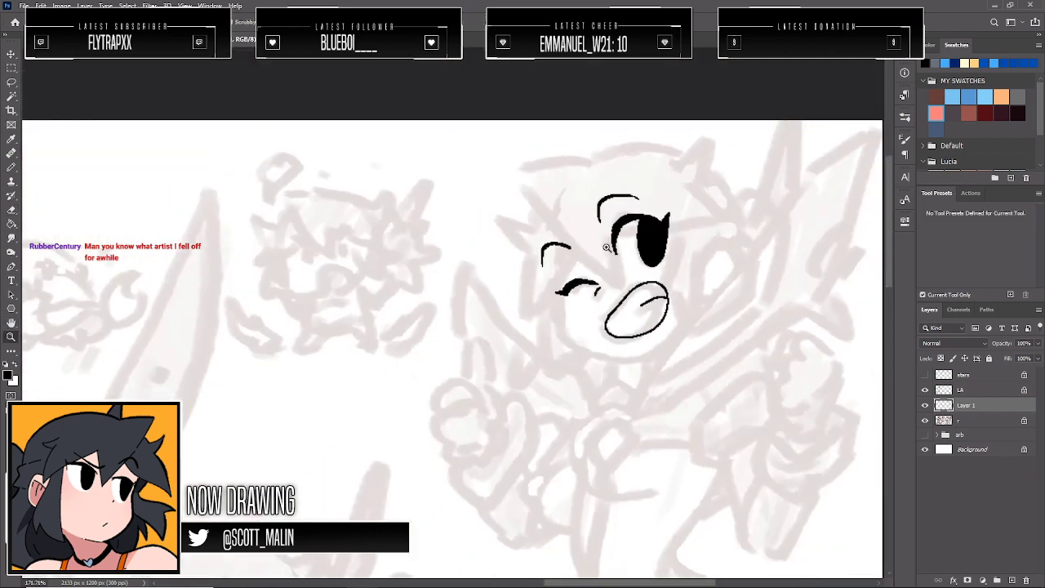
mouse_move(707, 265)
mouse_down()
mouse_move(695, 277)
mouse_move(721, 318)
mouse_move(747, 317)
mouse_up()
key(ctrl+shift+h)
key(ctrl+z)
key(e)
mouse_move(590, 327)
mouse_down()
mouse_move(604, 307)
mouse_move(620, 312)
mouse_up()
key(b)
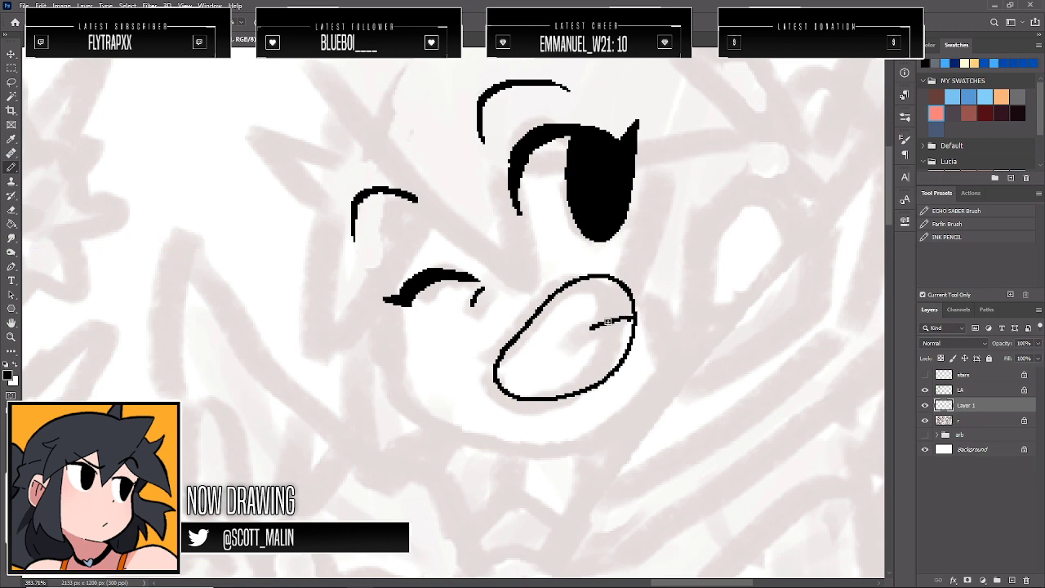
drag(633, 322, 589, 333)
key(ctrl+z)
Check the face mirrored, restore it, and ink the face outline from the winking eye down the cheek and along the chin
click(11, 336)
drag(568, 299, 490, 300)
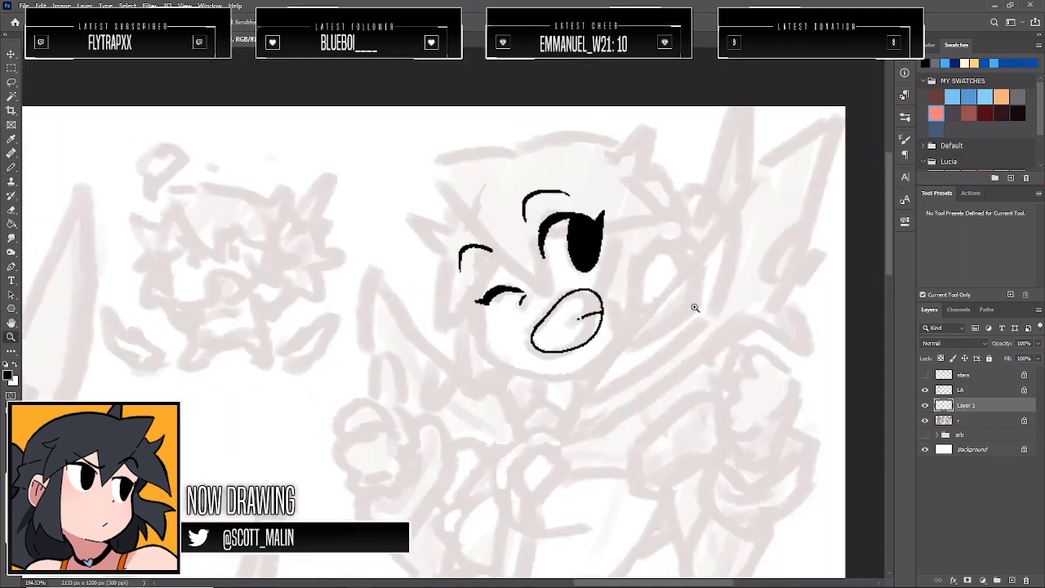
key(ctrl+h)
key(ctrl+shift+h)
mouse_move(626, 313)
mouse_down()
mouse_move(648, 329)
mouse_move(665, 285)
mouse_up()
key(b)
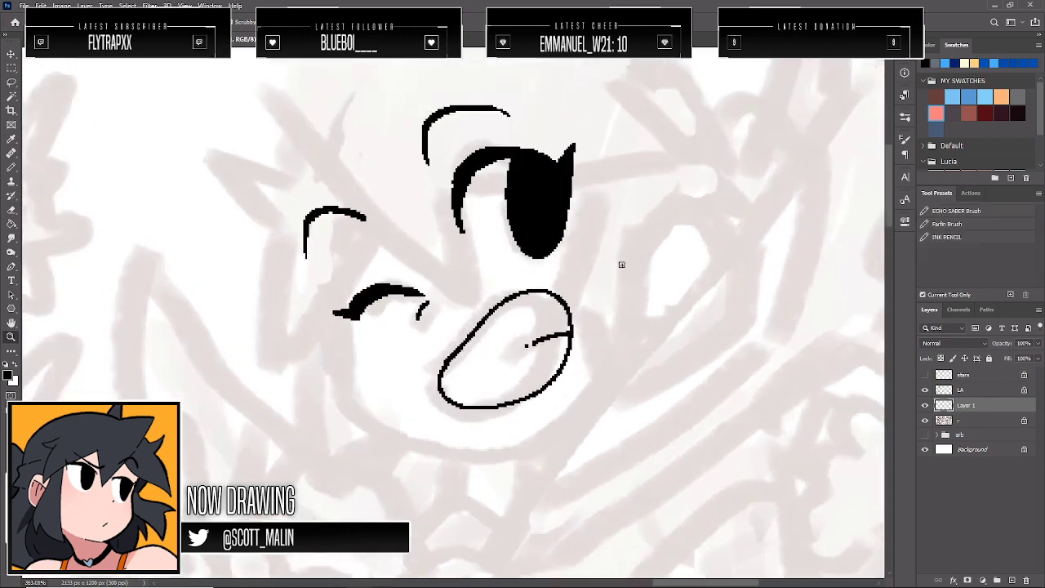
mouse_move(328, 282)
mouse_down()
mouse_move(349, 413)
mouse_move(446, 466)
mouse_move(534, 455)
mouse_up()
click(552, 447)
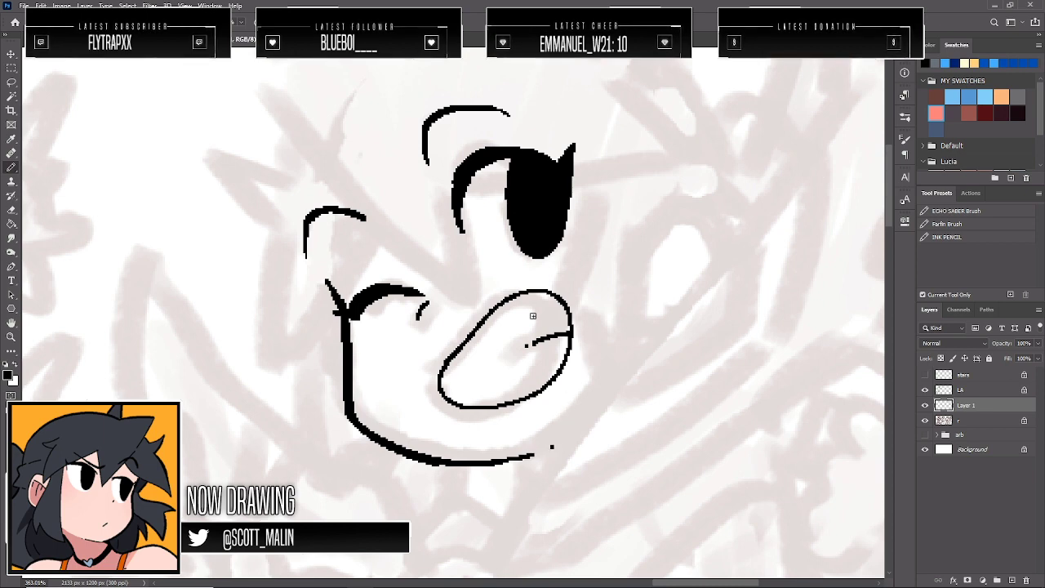
Select the open eye with its eyebrow, nudge both slightly toward the winking eye, and compare the placement with the previous one
click(11, 323)
click(10, 337)
drag(360, 298, 339, 298)
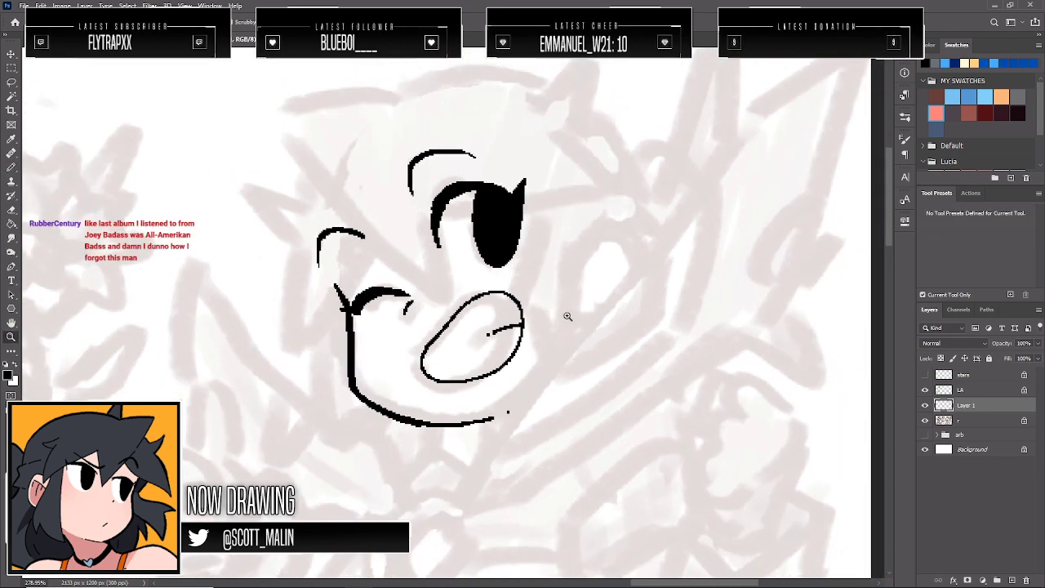
scroll(571, 320, up, 1)
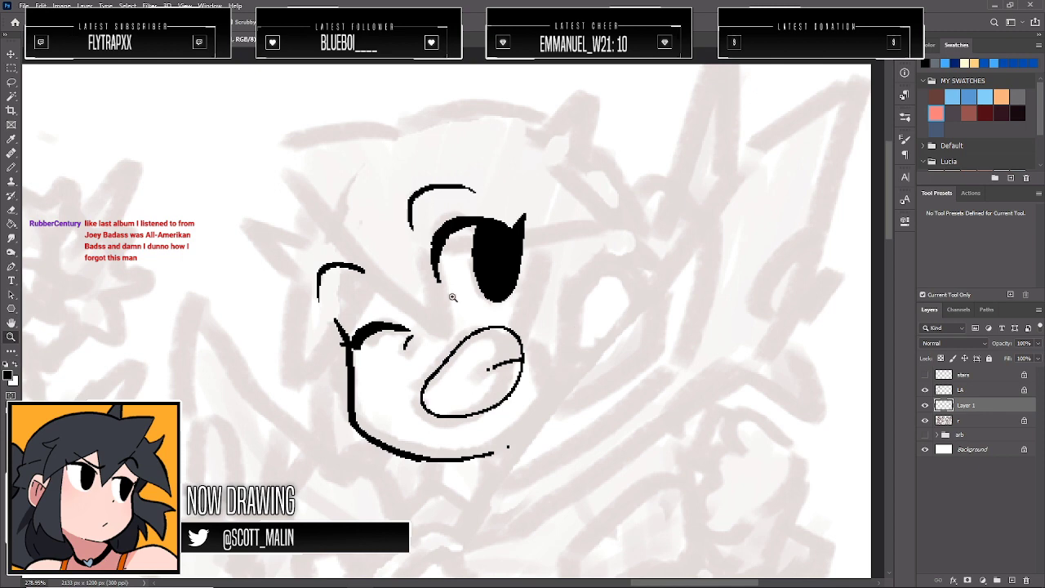
scroll(475, 308, up, 2)
mouse_move(534, 316)
mouse_down()
mouse_move(506, 316)
mouse_move(520, 317)
mouse_up()
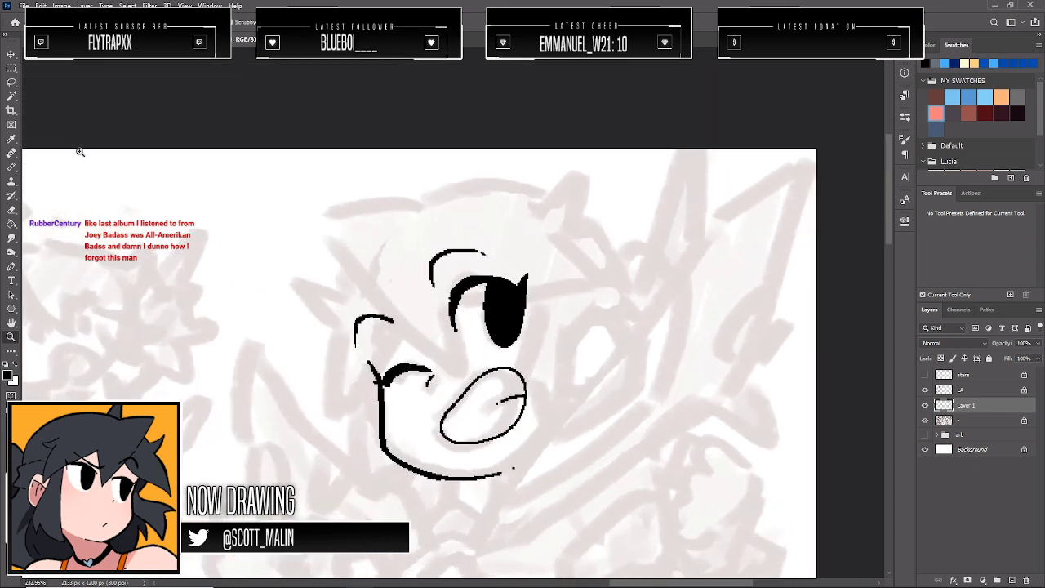
click(10, 84)
mouse_move(422, 325)
mouse_down()
mouse_move(452, 347)
mouse_move(517, 360)
mouse_move(551, 321)
mouse_move(532, 255)
mouse_move(463, 234)
mouse_move(405, 266)
mouse_up()
key(ctrl+t)
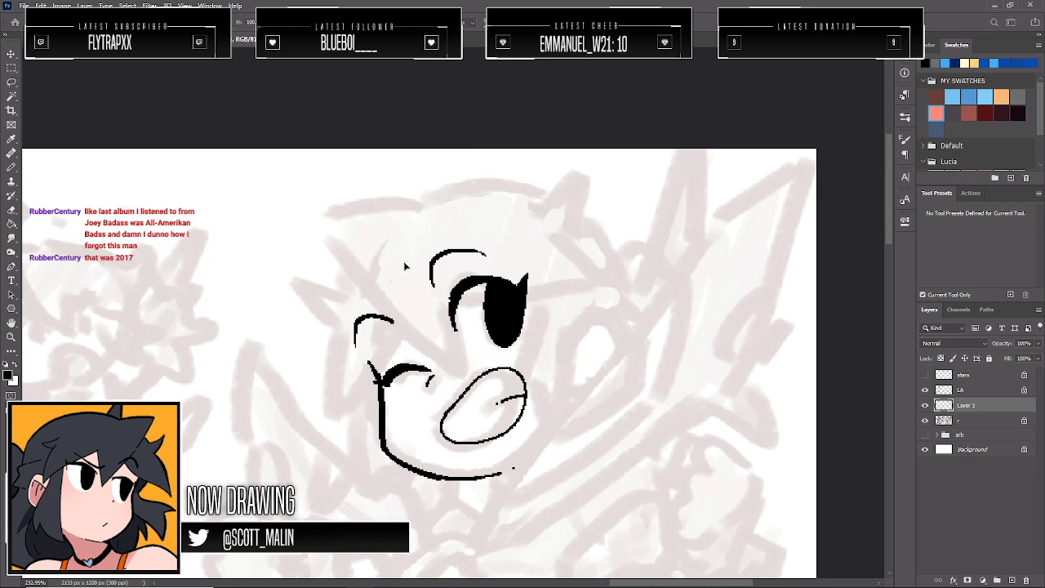
key(Left)
key(Left)
key(Left)
key(Left)
key(Left)
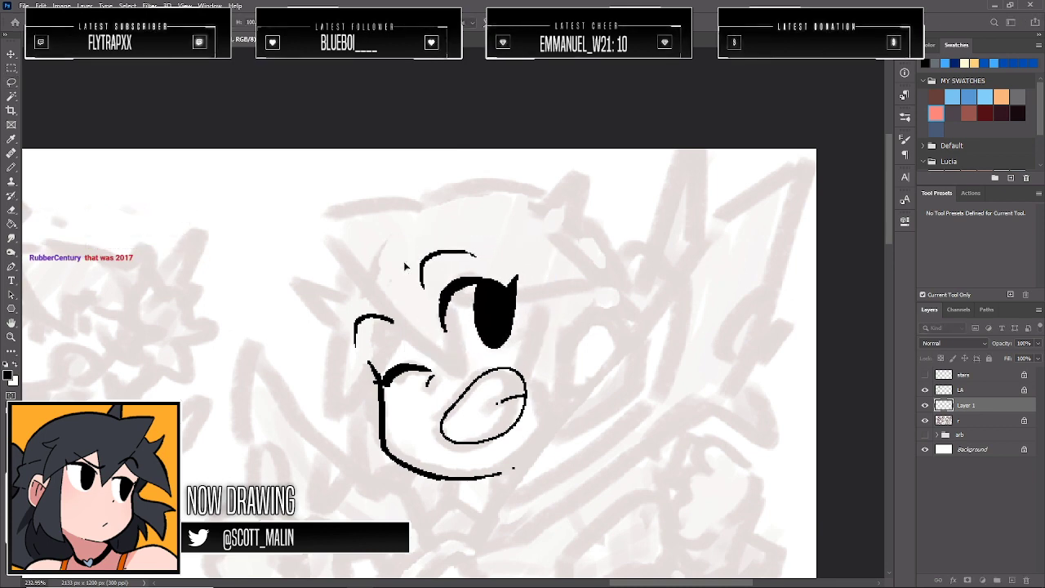
key(Right)
key(Right)
key(Right)
key(Left)
key(Return)
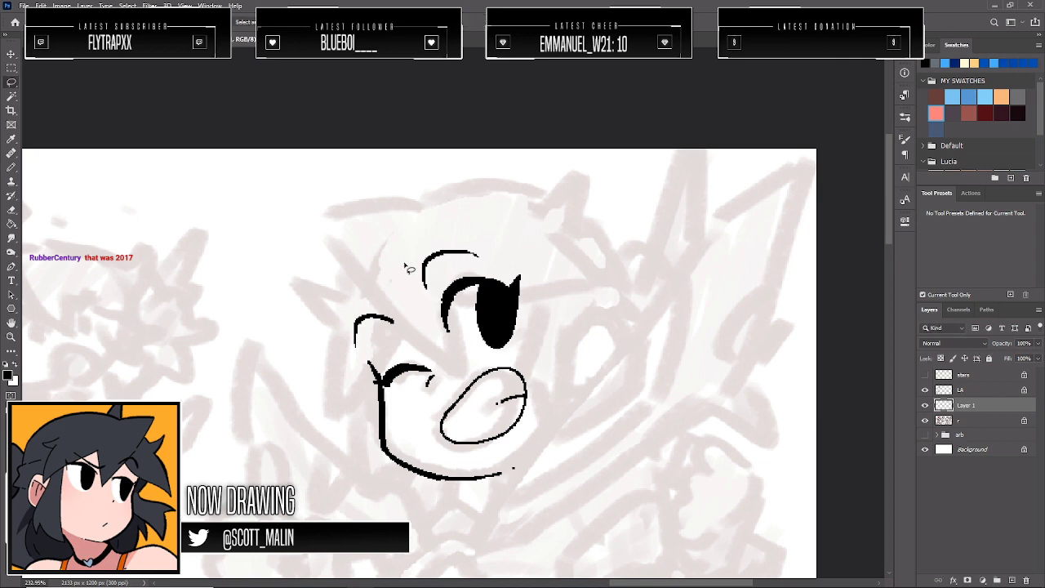
key(ctrl+z)
key(ctrl+shift+z)
scroll(454, 289, down, 4)
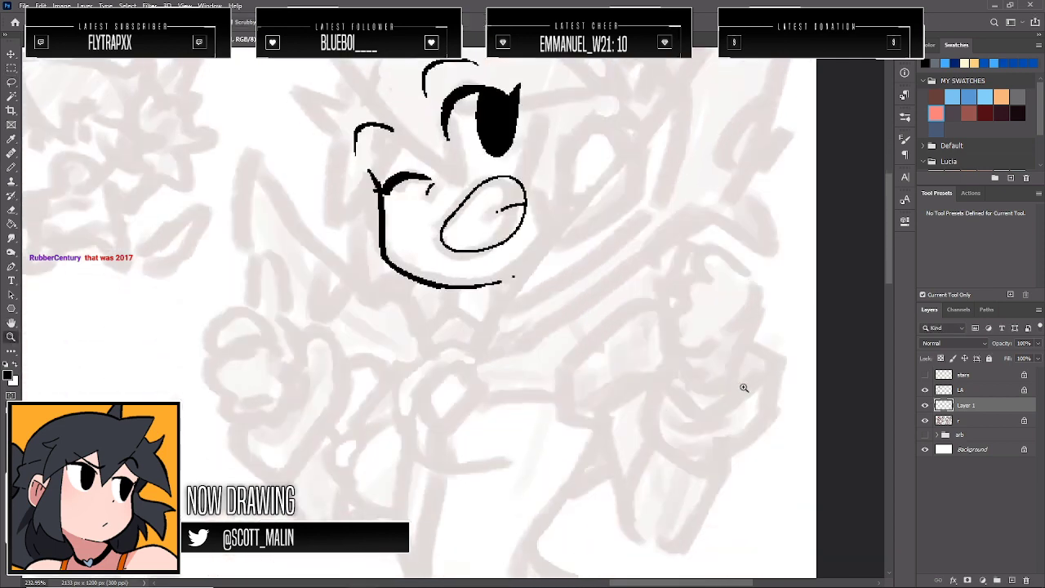
alt+click(744, 387)
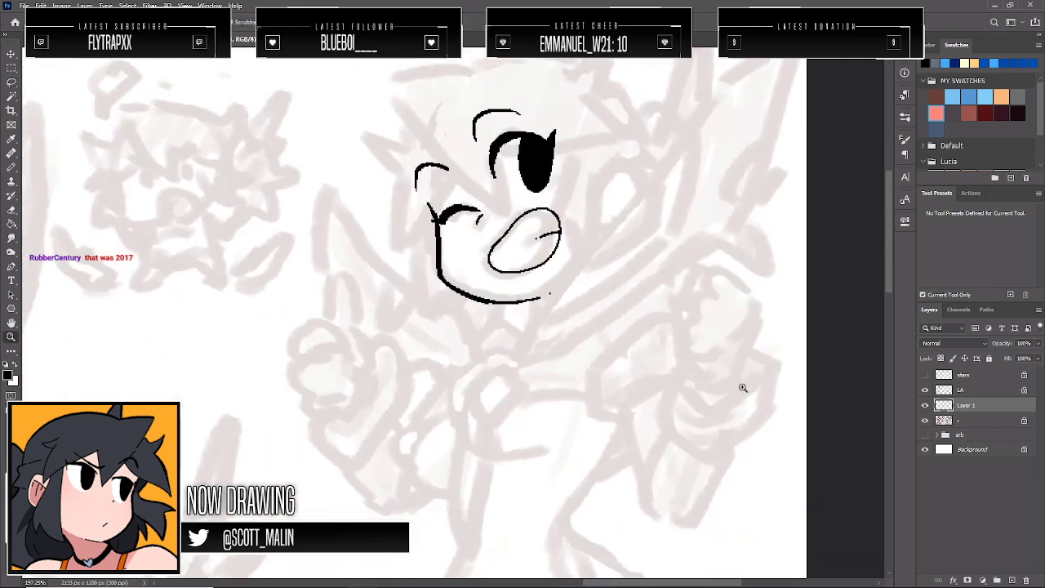
Ink the outer side, wrist edge and lower inner side of the far-right character's raised fist over the sketch
alt+click(741, 385)
click(780, 349)
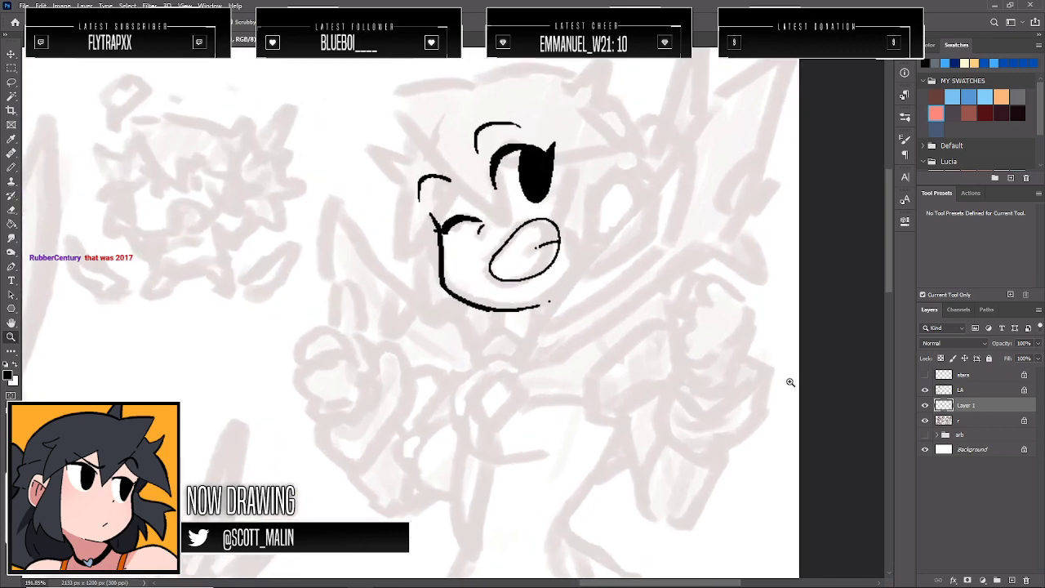
click(787, 388)
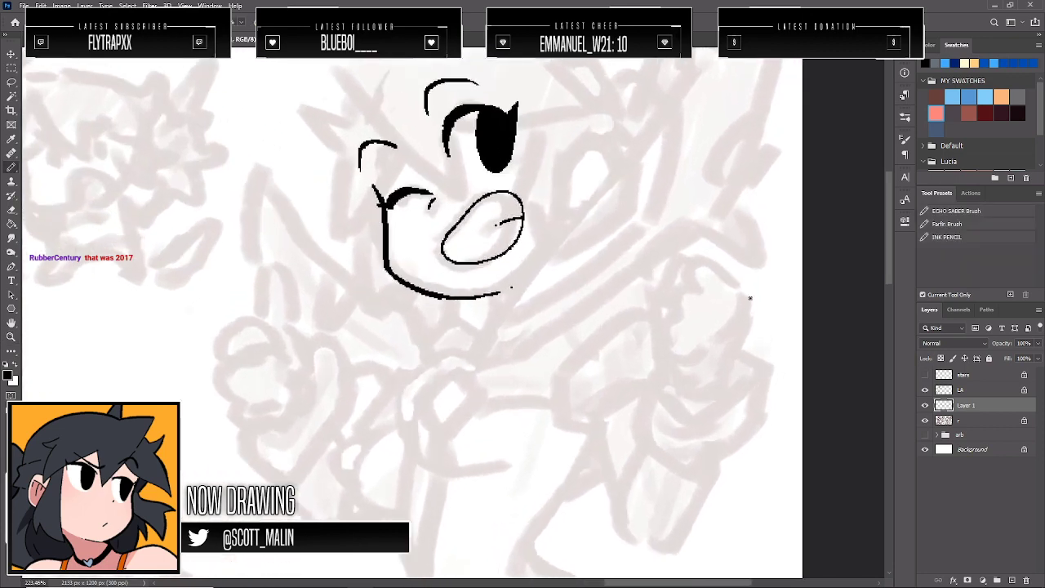
mouse_move(750, 297)
mouse_down()
mouse_move(736, 369)
mouse_move(716, 394)
mouse_up()
key(ctrl+alt+z)
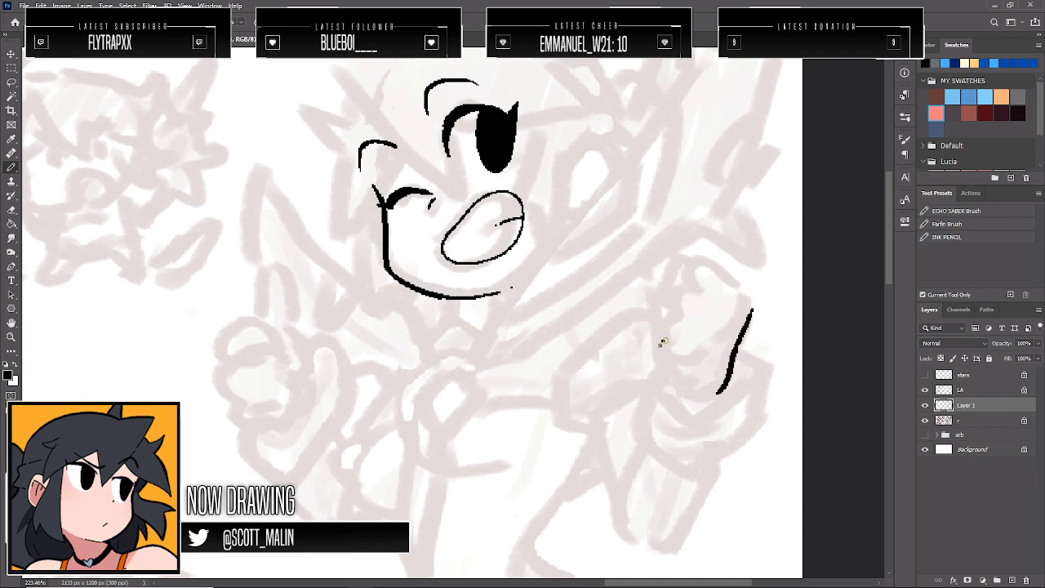
drag(662, 364, 694, 390)
Close the raised fist's outline by inking its angled upper edge and the bumpy contour of the curled fingers
click(11, 336)
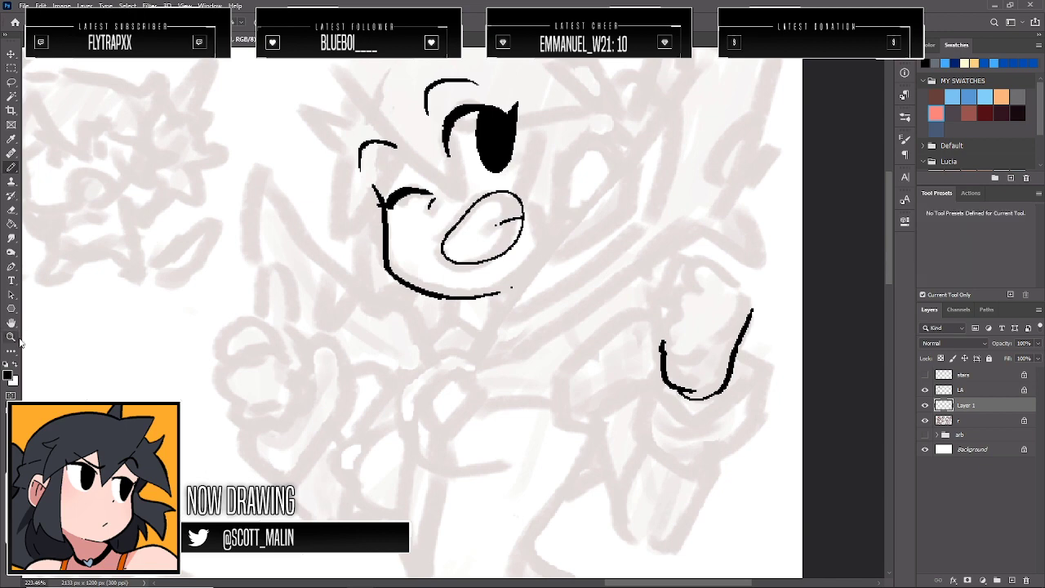
drag(340, 338, 314, 338)
drag(688, 306, 726, 327)
key(b)
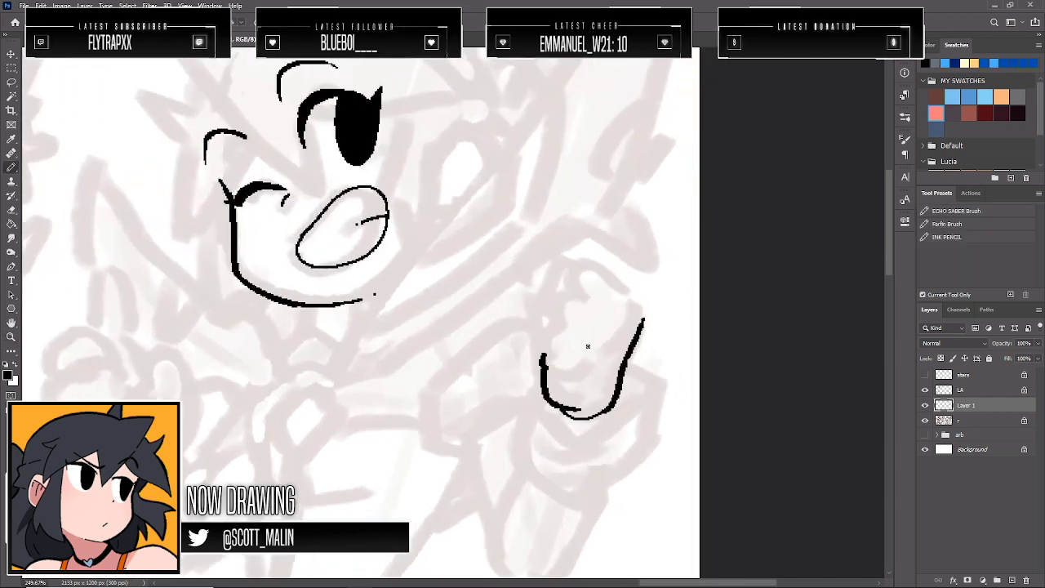
mouse_move(642, 313)
mouse_down()
mouse_move(617, 277)
mouse_move(578, 280)
mouse_move(564, 303)
mouse_up()
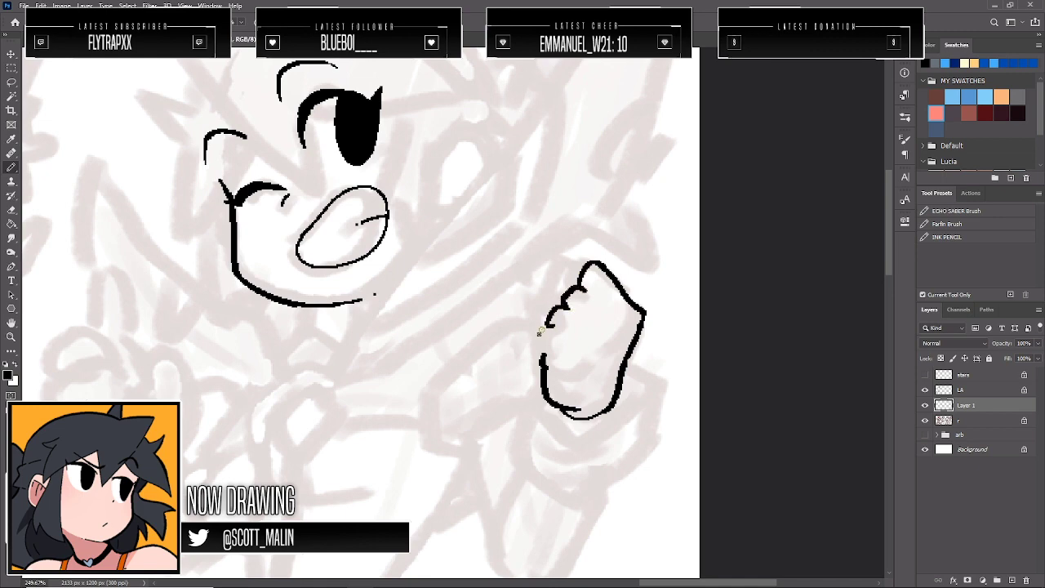
mouse_move(539, 336)
mouse_down()
mouse_move(548, 356)
mouse_move(553, 327)
mouse_up()
key(e)
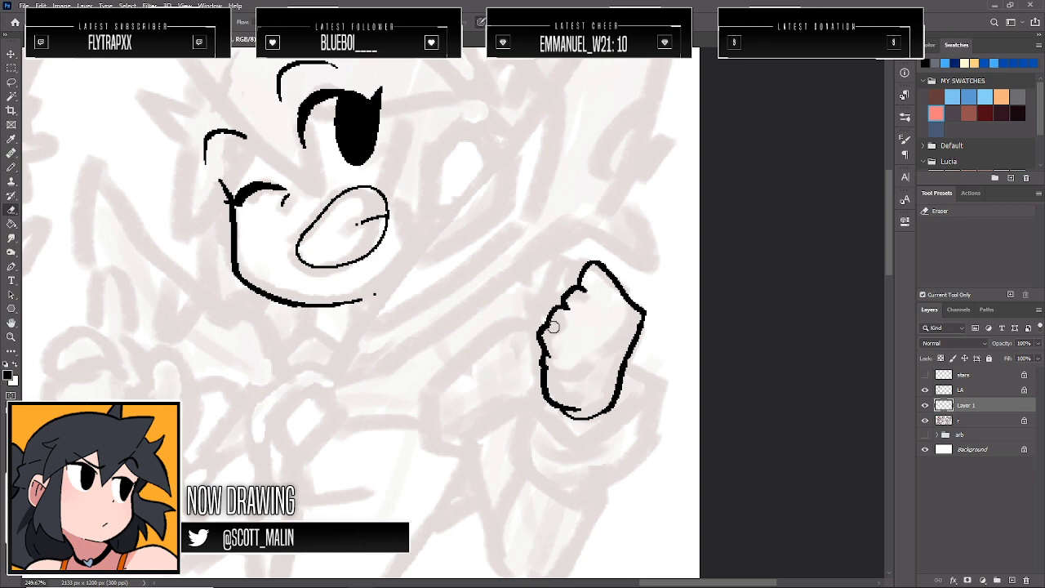
Ink the creases between the curled fingers, the digit protruding behind them, and the thin fold along the hand's inner side
key(b)
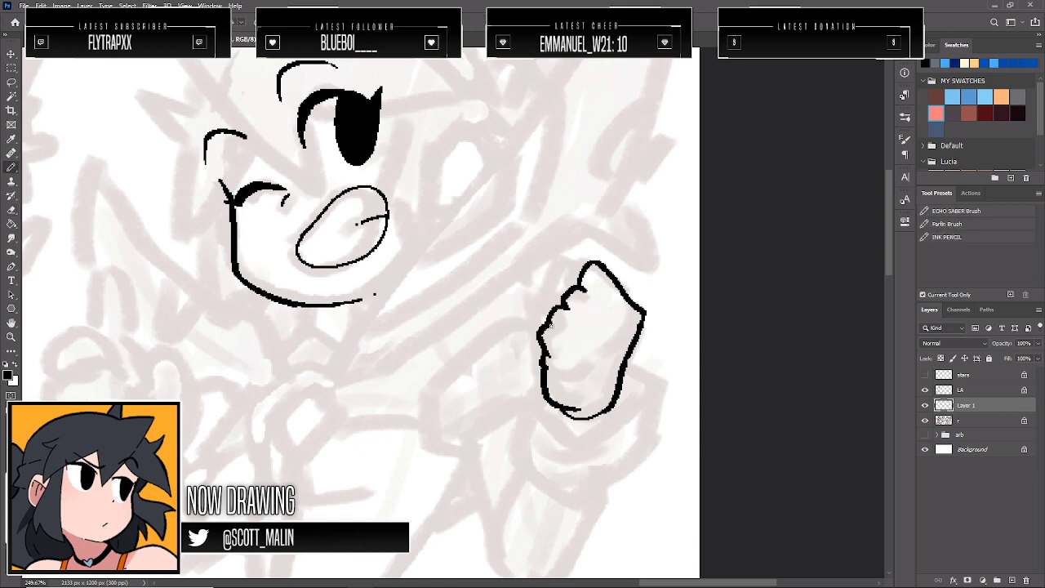
drag(577, 313, 607, 334)
drag(591, 295, 627, 317)
drag(581, 269, 541, 315)
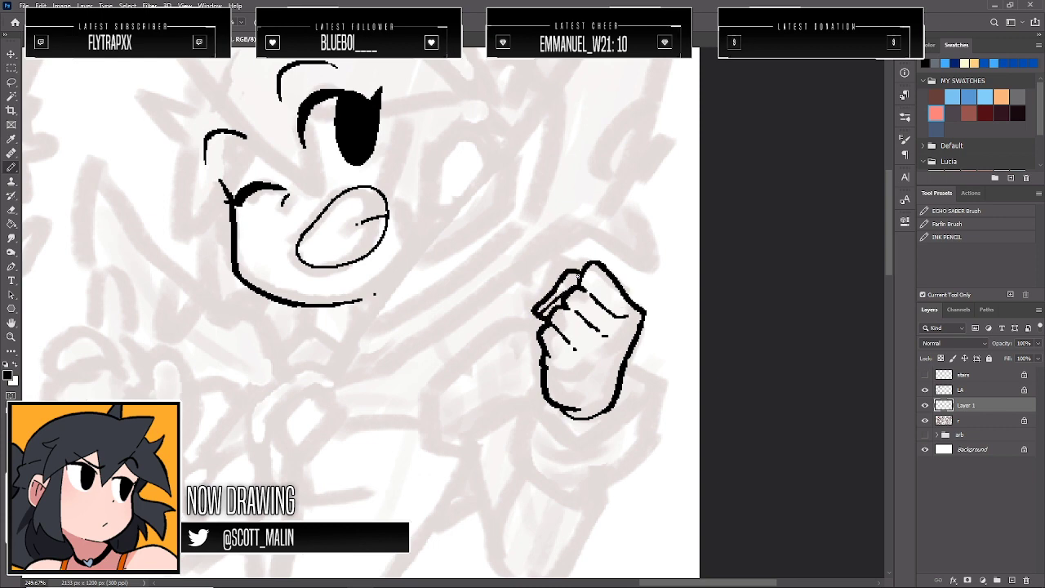
drag(585, 290, 606, 299)
drag(546, 358, 555, 407)
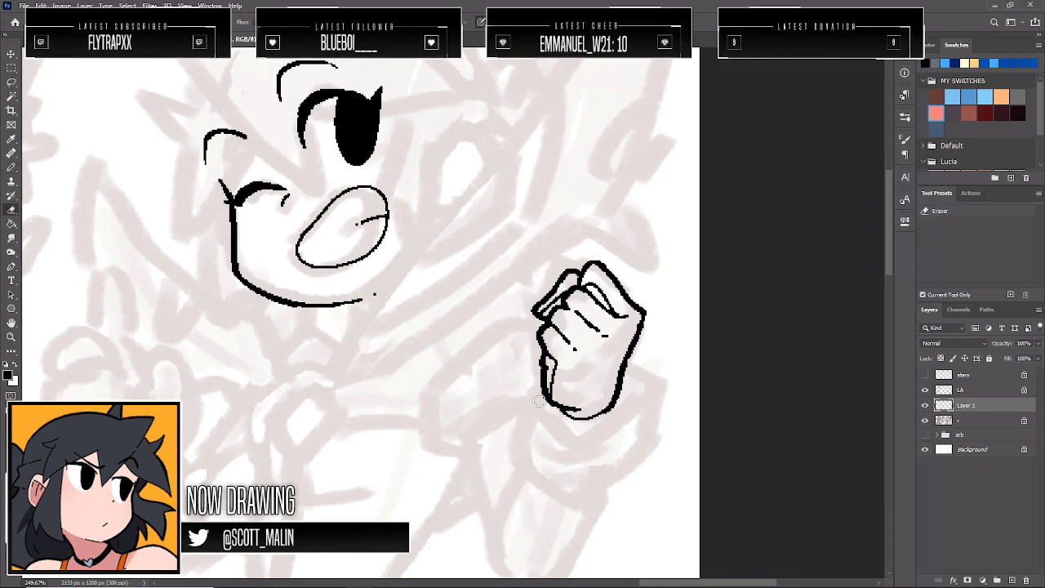
Undo the stray arm line and ink a boxy cuff around the wrist with a V-shaped front edge and pointed underside
mouse_move(540, 385)
mouse_down()
mouse_move(520, 400)
mouse_move(508, 458)
mouse_up()
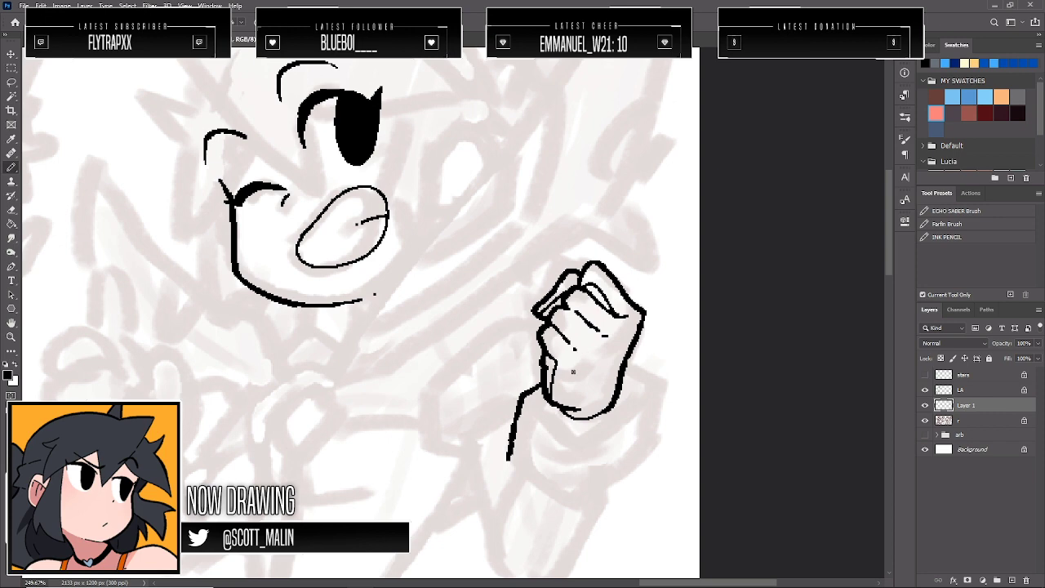
key(ctrl+z)
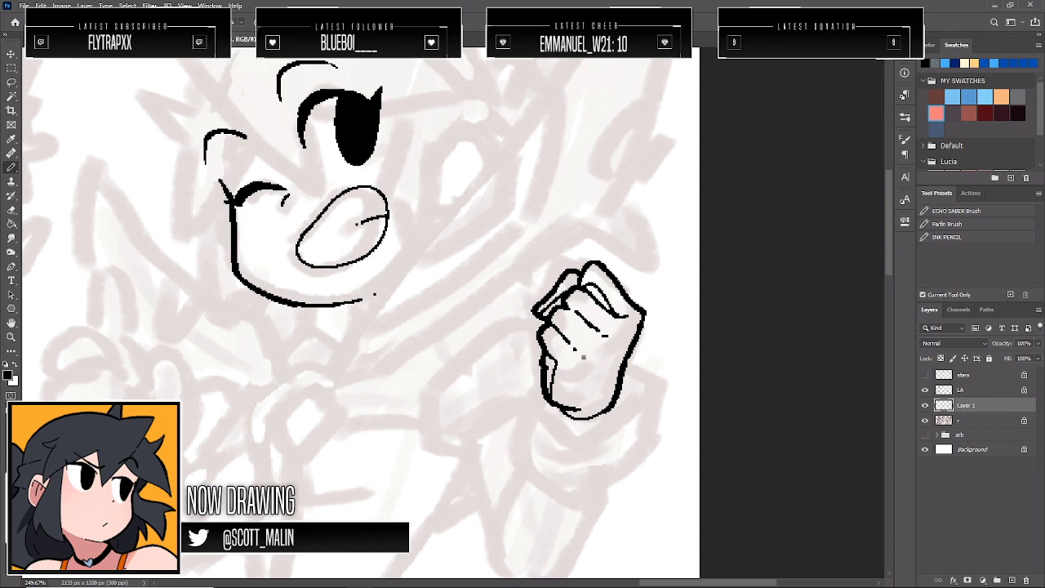
shift+click(516, 399)
mouse_move(516, 404)
mouse_down()
mouse_move(593, 456)
mouse_move(664, 393)
mouse_move(633, 370)
mouse_up()
mouse_move(514, 405)
mouse_down()
mouse_move(503, 455)
mouse_move(573, 508)
mouse_move(640, 477)
mouse_up()
drag(664, 395, 637, 479)
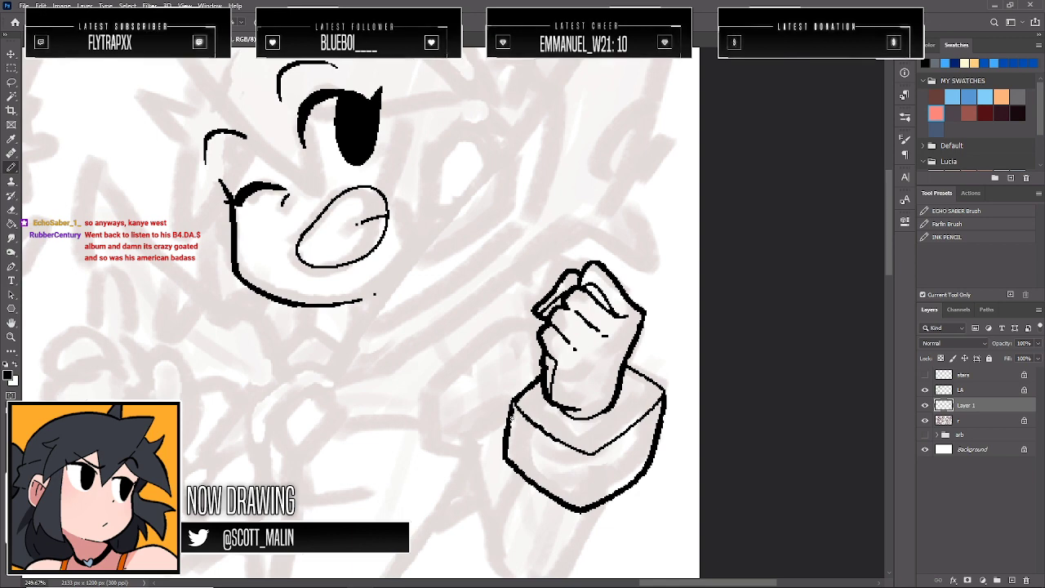
Try inking a V-shaped band line across the cuff just below its front edge
mouse_move(511, 417)
mouse_down()
mouse_move(589, 466)
mouse_move(659, 420)
mouse_up()
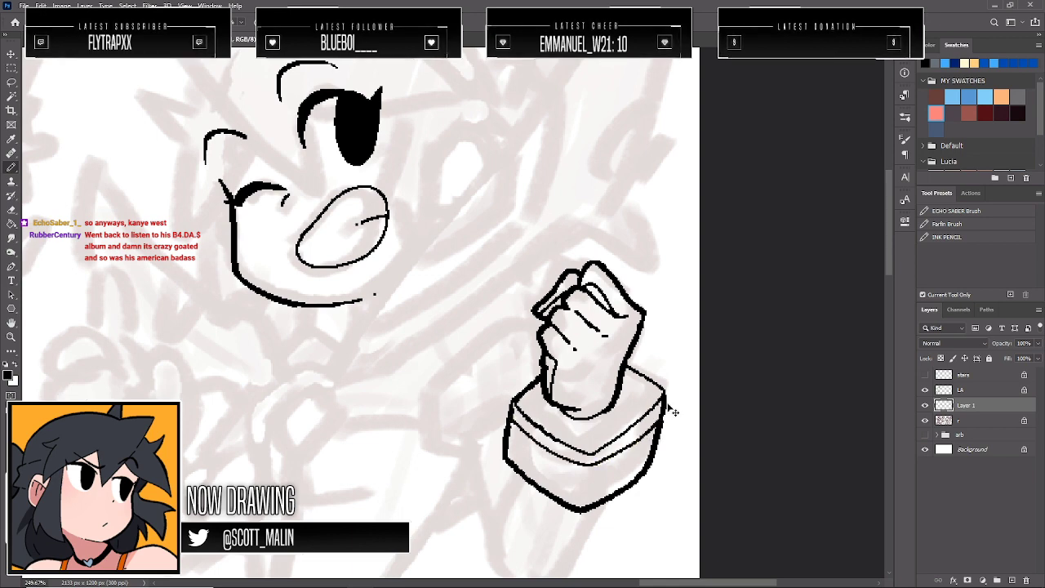
key(ctrl+z)
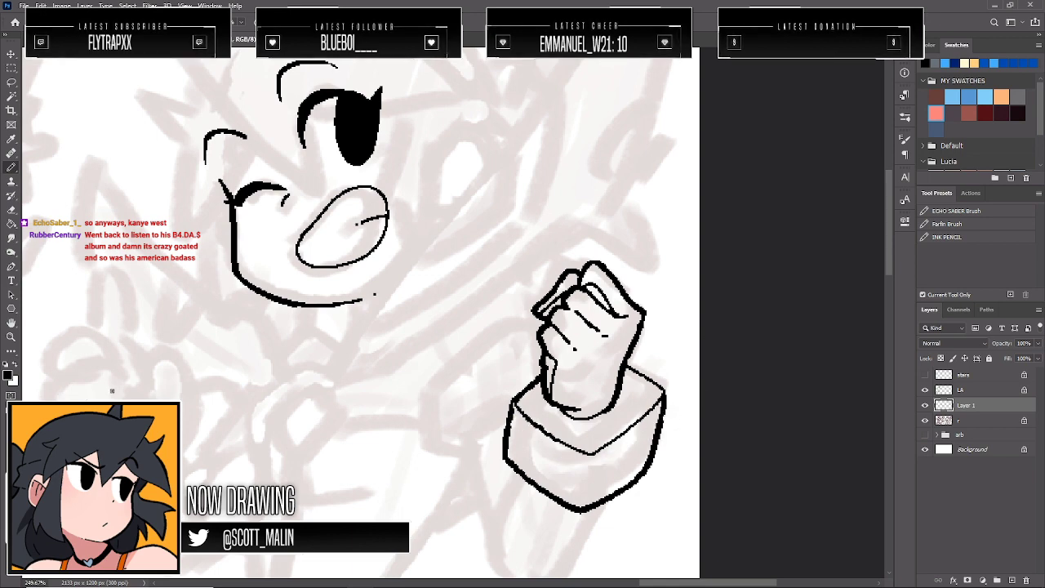
click(11, 336)
alt+click(523, 347)
mouse_move(667, 423)
mouse_down()
mouse_move(700, 441)
mouse_move(704, 464)
mouse_up()
key(b)
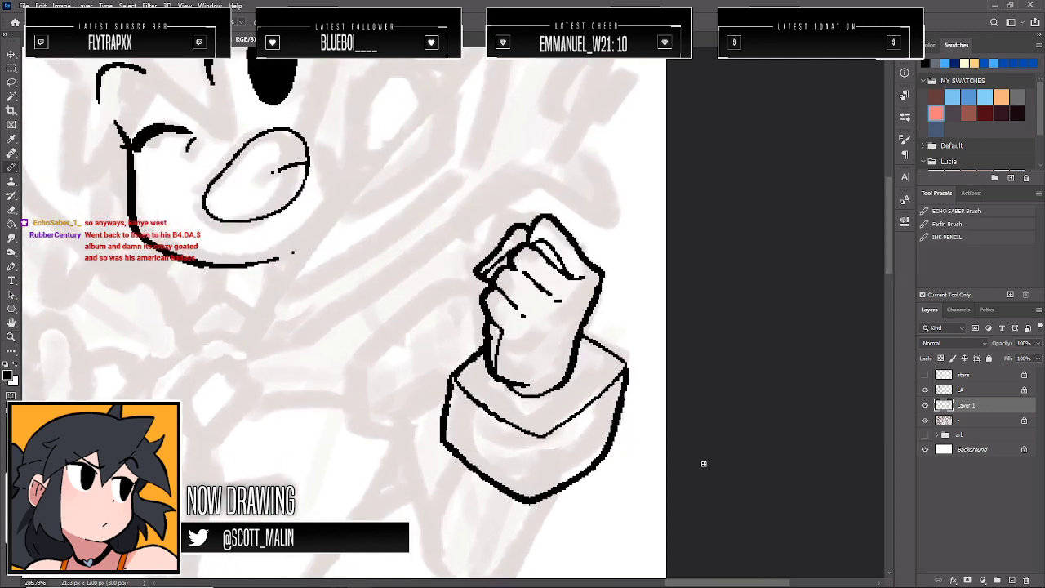
scroll(702, 463, down, 3)
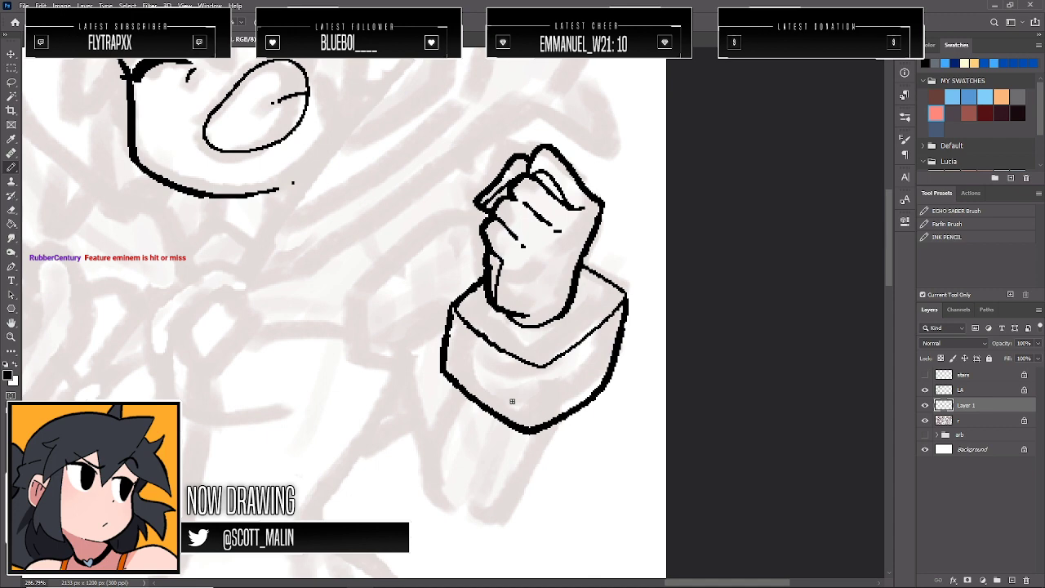
mouse_move(451, 329)
mouse_down()
mouse_move(491, 365)
mouse_move(540, 382)
mouse_move(620, 315)
mouse_up()
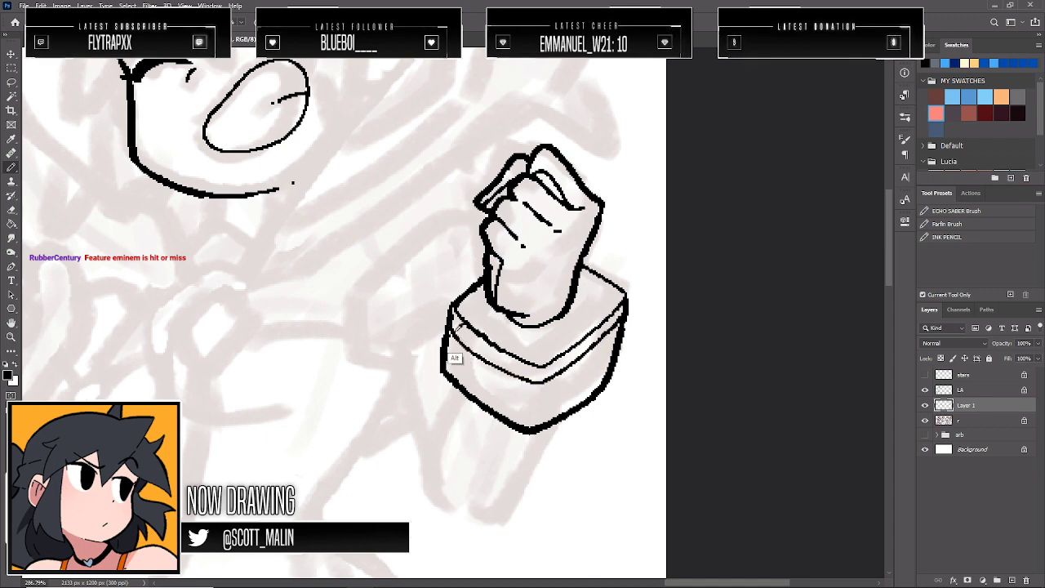
key(ctrl+z)
drag(449, 326, 538, 382)
key(ctrl+z)
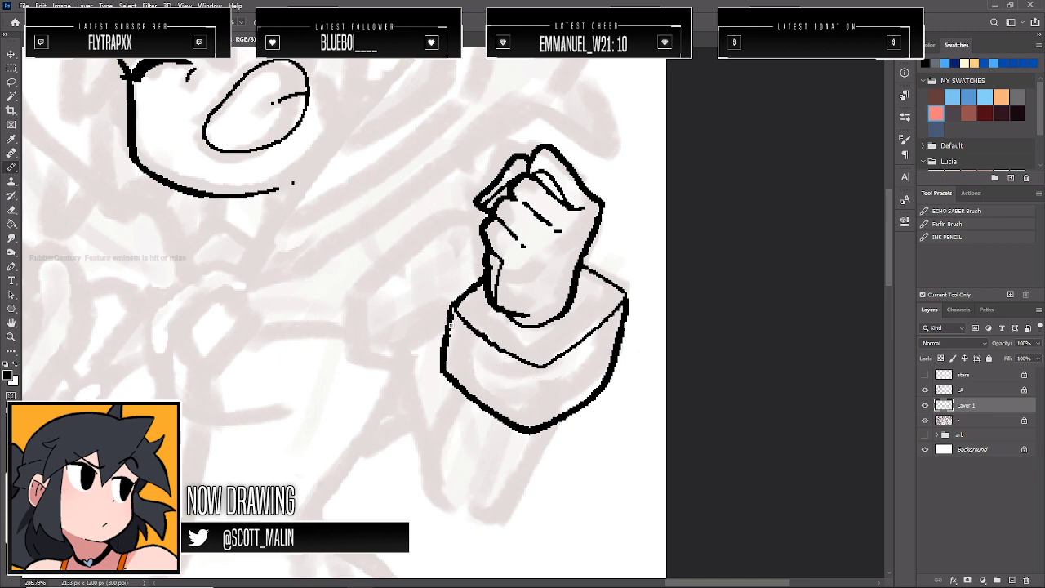
Ink parallel V-shaped band lines down the cuff, following its front edge
mouse_move(449, 324)
mouse_down()
mouse_move(537, 382)
mouse_move(624, 318)
mouse_up()
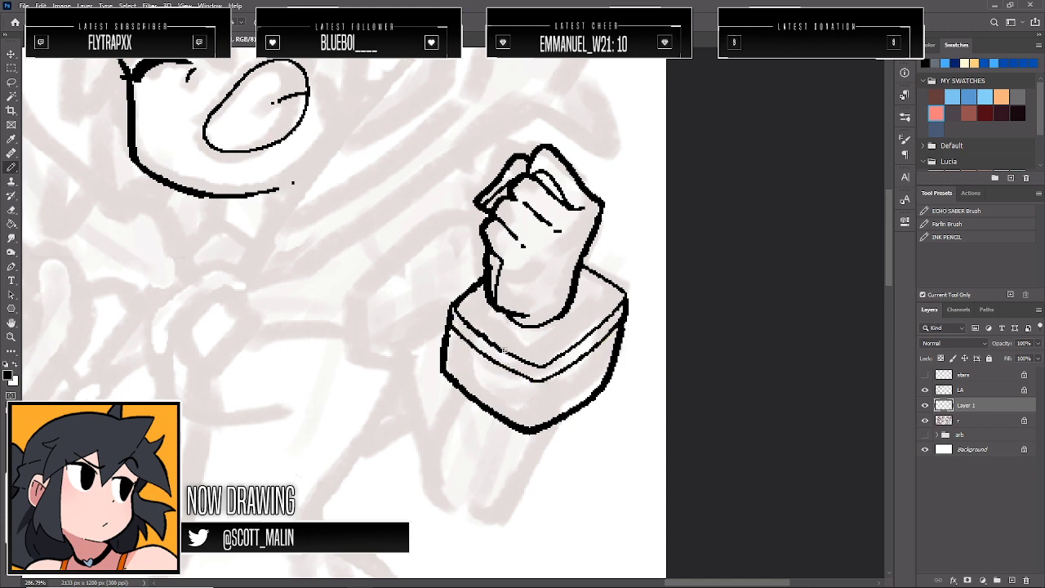
mouse_move(448, 338)
mouse_down()
mouse_move(532, 394)
mouse_move(608, 350)
mouse_move(497, 393)
mouse_move(522, 405)
mouse_move(581, 384)
mouse_move(619, 353)
mouse_up()
mouse_move(449, 359)
mouse_down()
mouse_move(529, 419)
mouse_move(619, 362)
mouse_up()
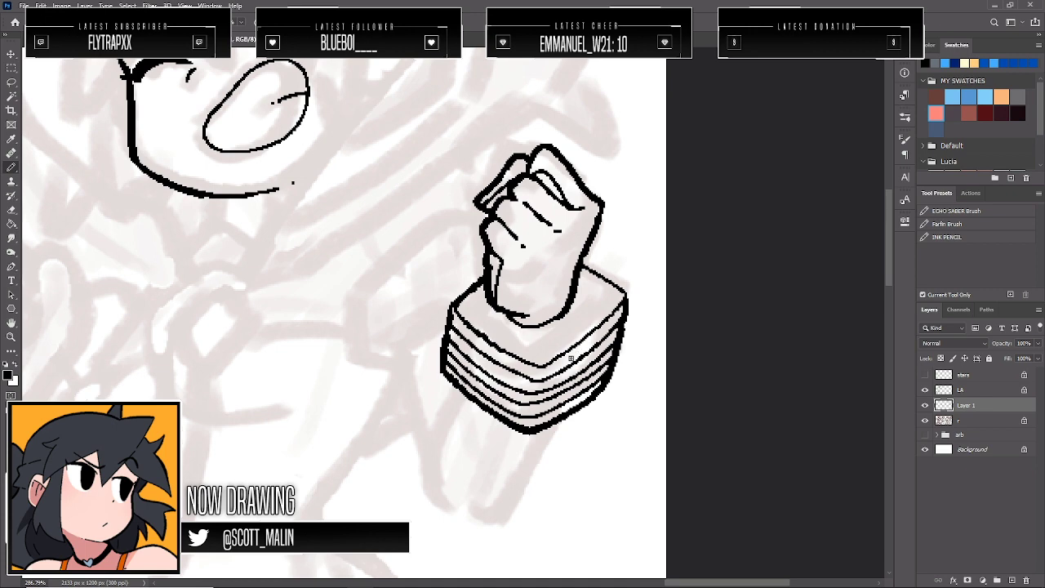
Notch the cuff's sides between the bands with the eraser, and ink the forearm tapering down from the cuff
key(e)
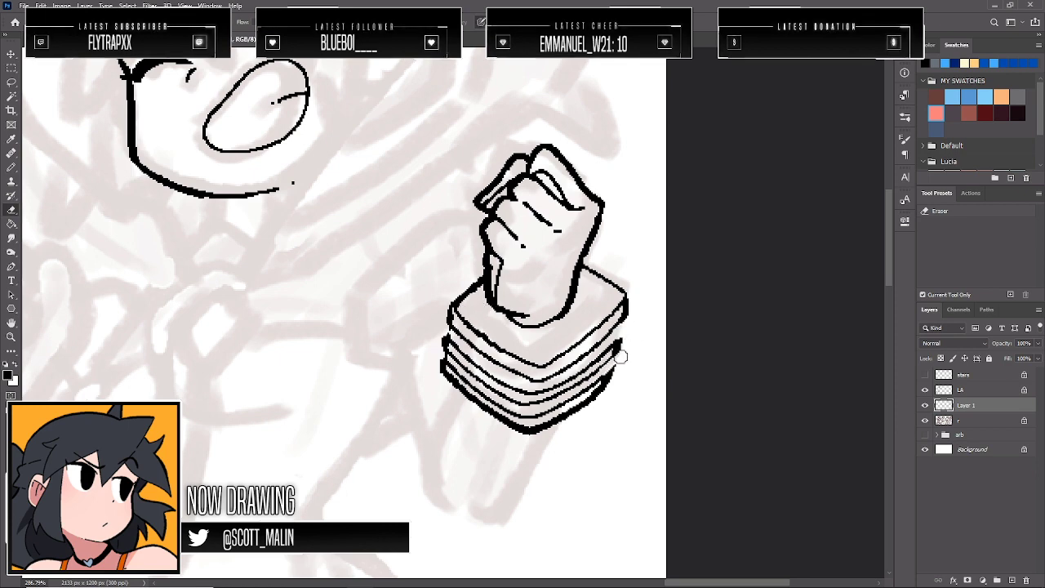
key(b)
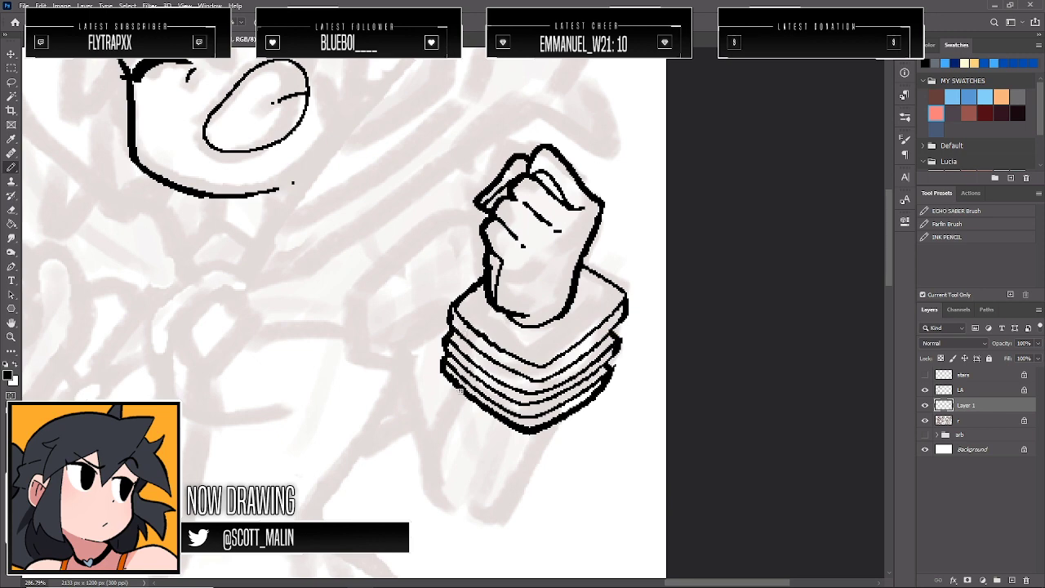
mouse_move(459, 390)
mouse_down()
mouse_move(435, 488)
mouse_move(449, 506)
mouse_up()
mouse_move(554, 420)
mouse_down()
mouse_move(513, 496)
mouse_move(452, 509)
mouse_move(455, 523)
mouse_move(496, 509)
mouse_up()
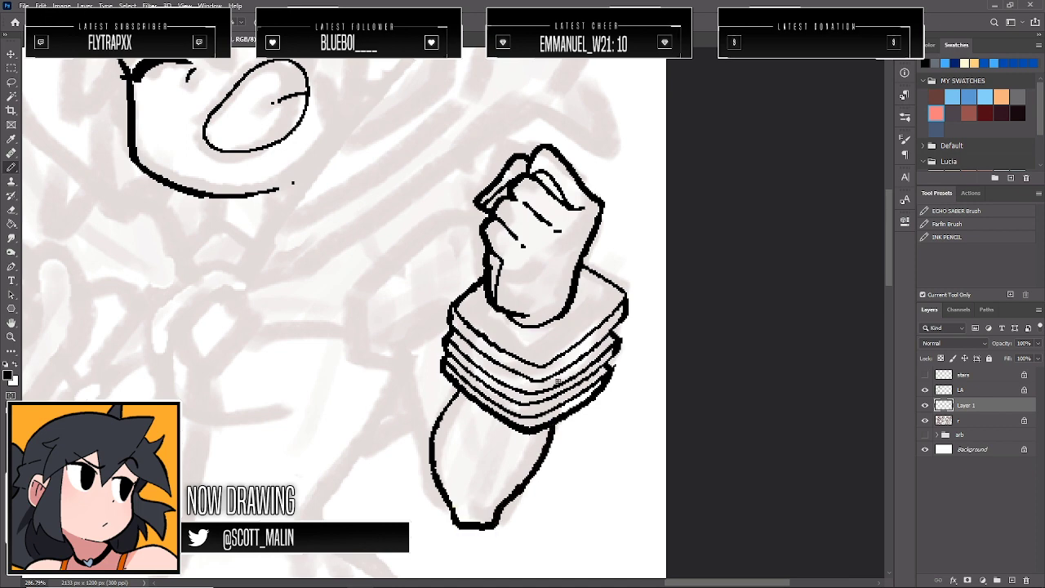
Ink four small angular plates in a row across the fist's knuckles
scroll(523, 351, up, 2)
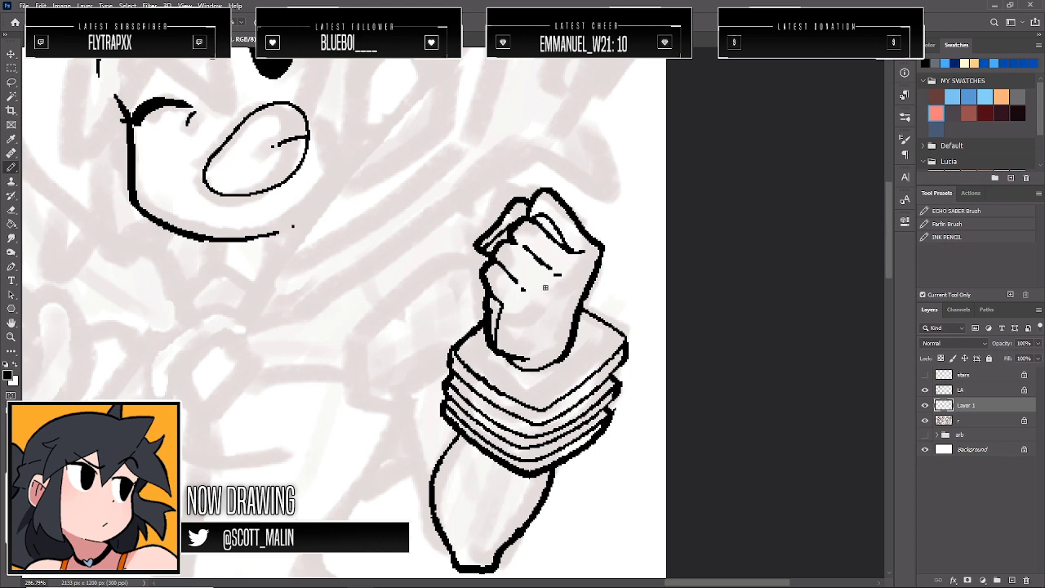
mouse_move(536, 288)
mouse_down()
mouse_move(559, 294)
mouse_move(553, 278)
mouse_move(543, 307)
mouse_move(550, 282)
mouse_move(520, 312)
mouse_move(520, 296)
mouse_move(526, 307)
mouse_up()
key(ctrl+z)
key(ctrl+z)
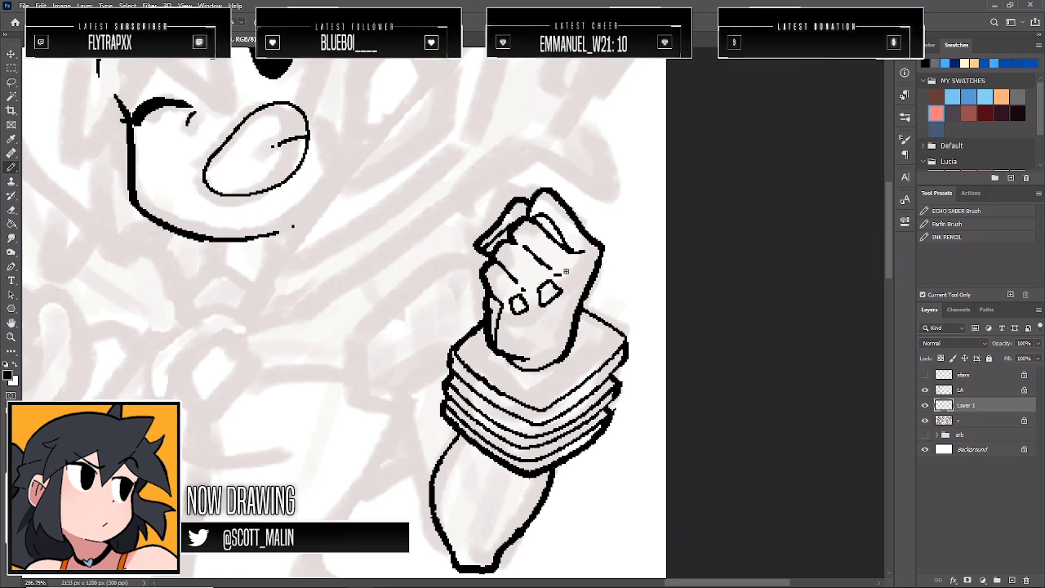
mouse_move(567, 269)
mouse_down()
mouse_move(571, 284)
mouse_move(585, 272)
mouse_move(568, 269)
mouse_move(594, 266)
mouse_move(589, 256)
mouse_up()
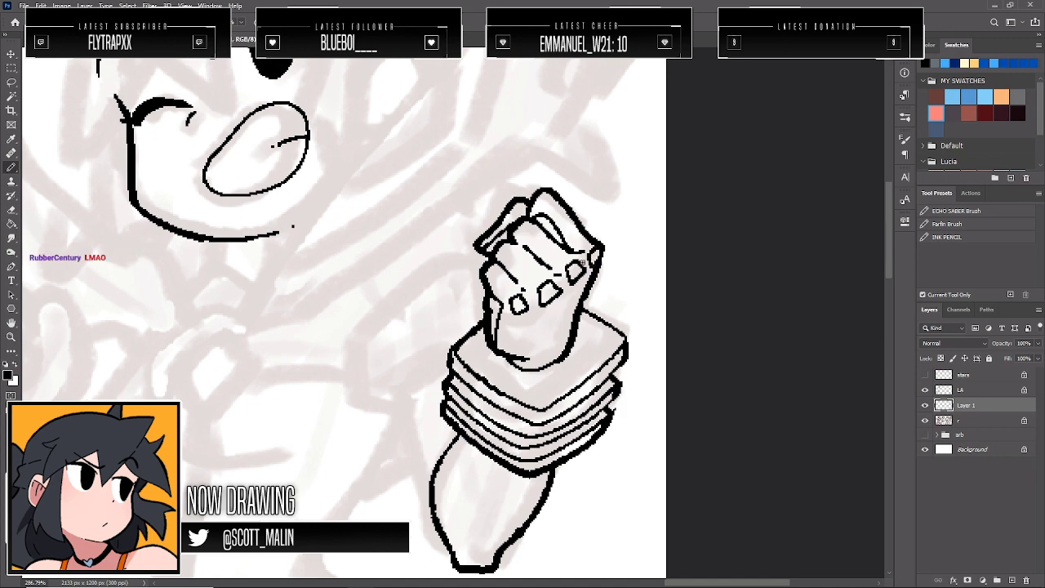
Try adding depth lines beneath the knuckle plates and a glove edge with an opening at the wrist
mouse_move(514, 310)
mouse_down()
mouse_move(522, 328)
mouse_move(555, 317)
mouse_move(583, 276)
mouse_up()
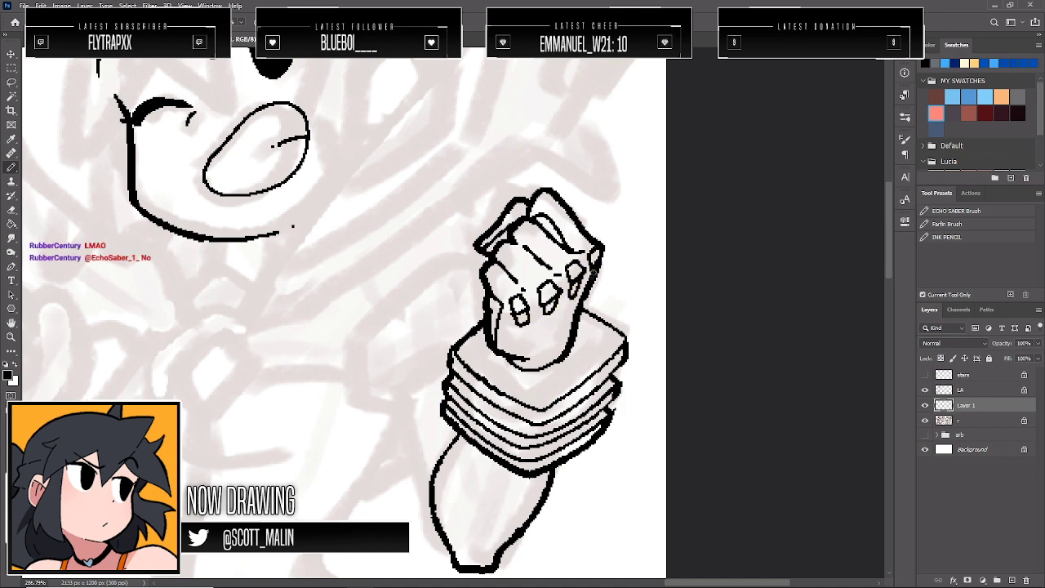
key(e)
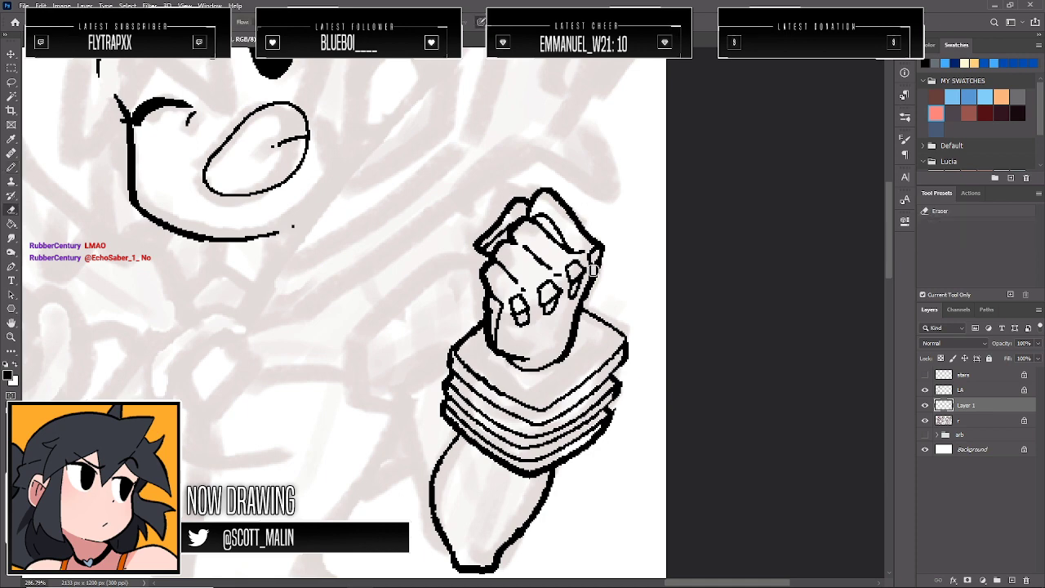
key(b)
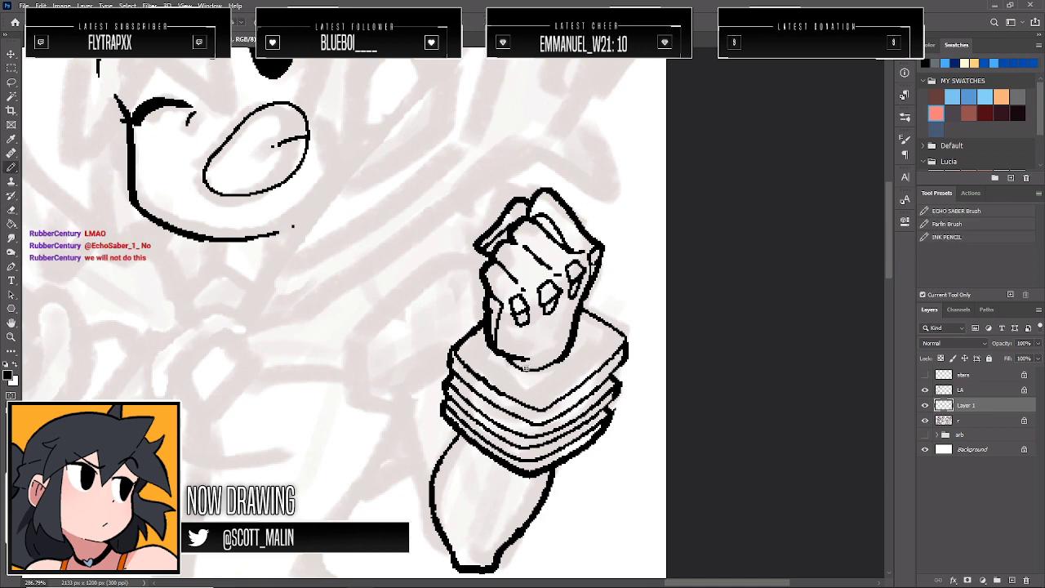
mouse_move(527, 367)
mouse_down()
mouse_move(567, 322)
mouse_move(525, 368)
mouse_move(538, 380)
mouse_move(558, 344)
mouse_move(574, 344)
mouse_move(576, 323)
mouse_move(583, 351)
mouse_move(572, 327)
mouse_move(537, 368)
mouse_move(570, 349)
mouse_up()
key(e)
key(b)
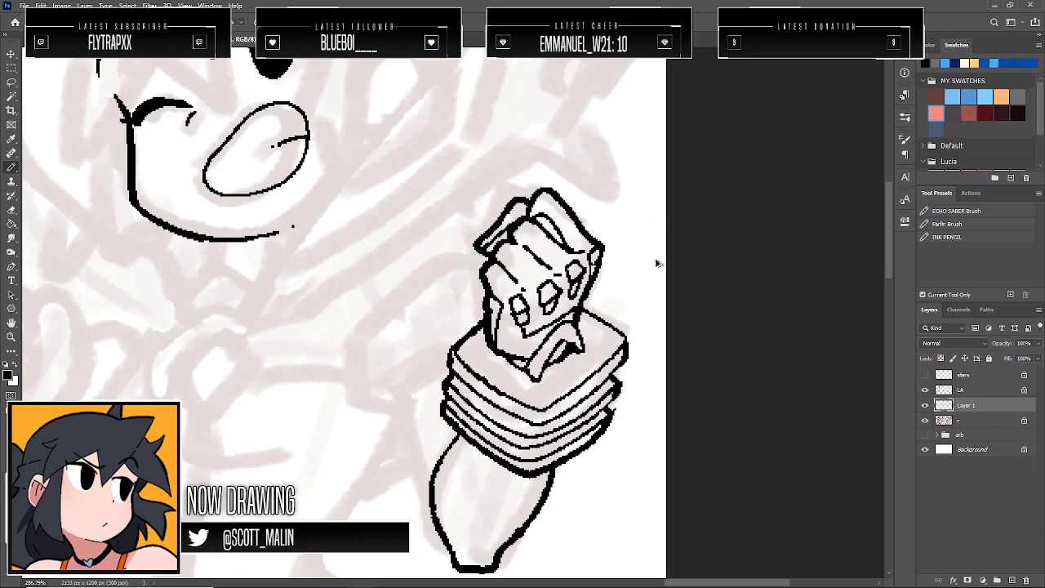
Undo the glove edge, the depth lines and the knuckle plates, leaving the plain fist
key(ctrl+z)
key(ctrl+z)
key(ctrl+z)
key(ctrl+z)
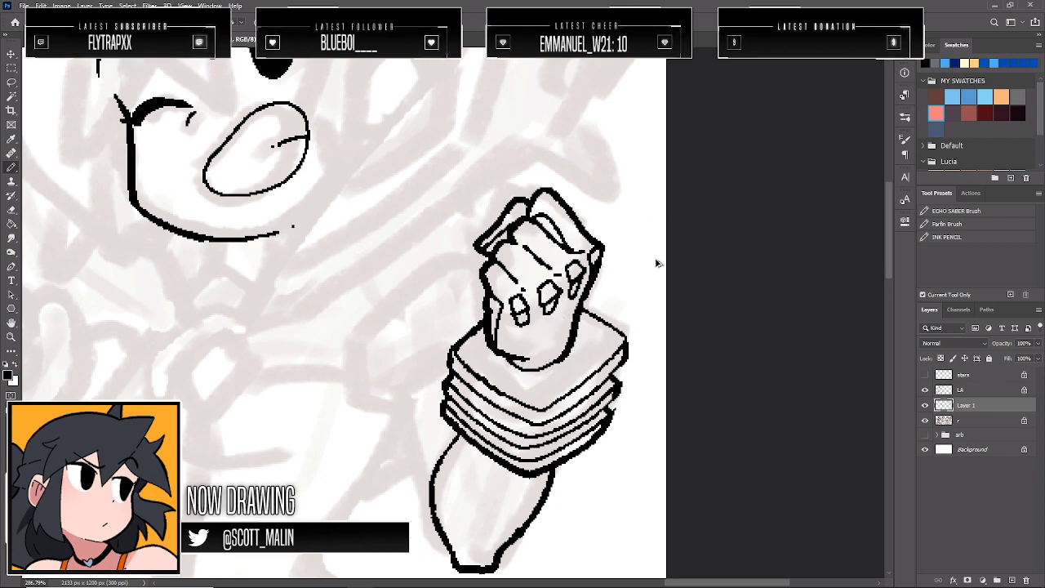
key(ctrl+z)
key(ctrl+z)
key(ctrl+z)
key(ctrl+z)
key(ctrl+z)
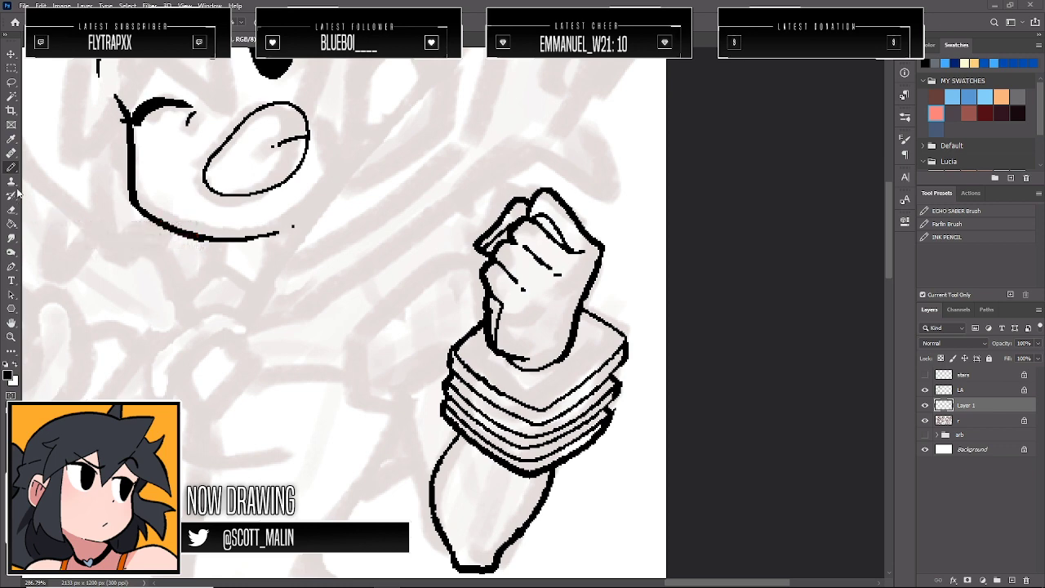
Restore the first knuckle plates and redraw the last two near the fist's outer edge
key(ctrl+shift+z)
key(ctrl+shift+z)
key(ctrl+shift+z)
drag(567, 261, 584, 281)
drag(586, 248, 596, 268)
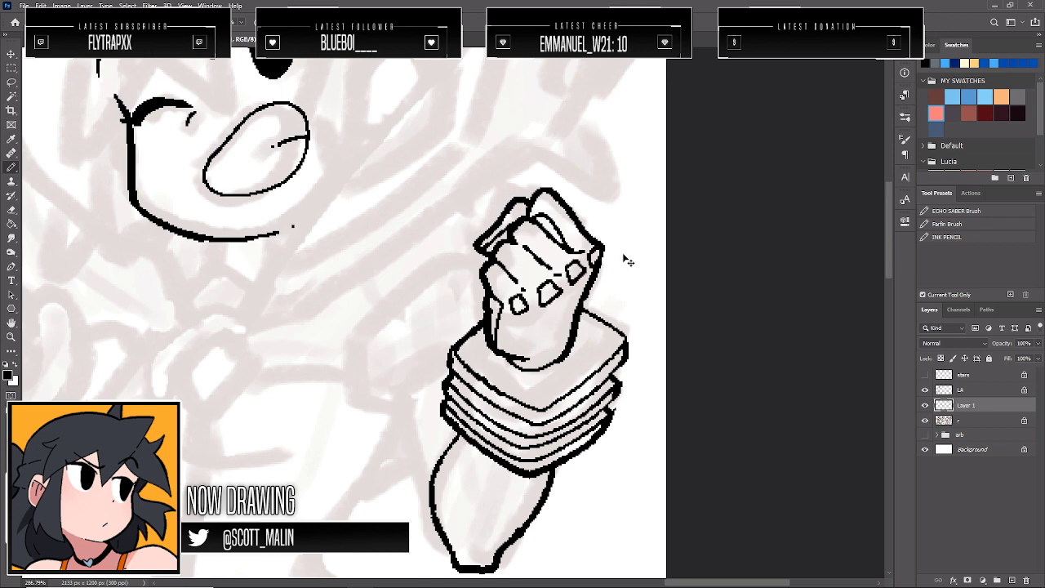
Try a depth line beneath the lowest knuckle plate, undo it, and view the fist together with the whole character
drag(513, 307, 525, 325)
key(ctrl+z)
click(12, 336)
drag(606, 292, 574, 285)
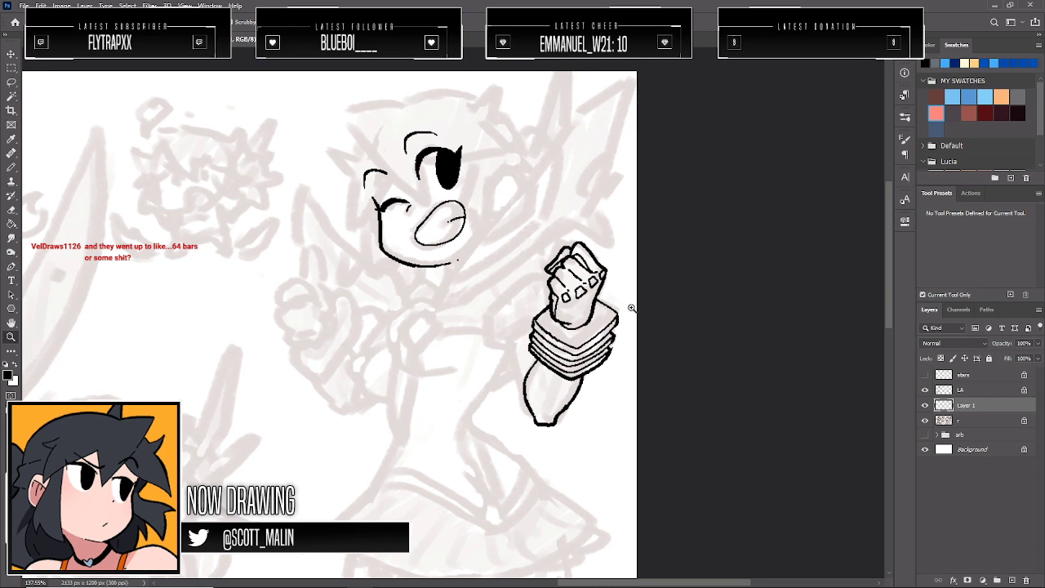
Ink two trim lines along the raised forearm and outline the upper arm behind it up to the banded cuff
scroll(620, 373, up, 2)
key(b)
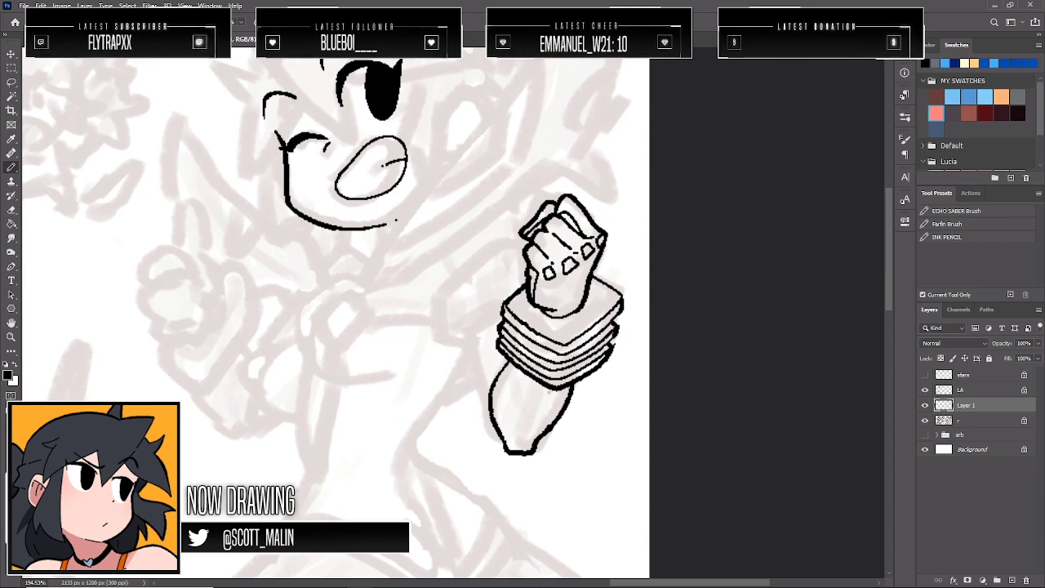
drag(552, 390, 521, 452)
drag(560, 392, 539, 433)
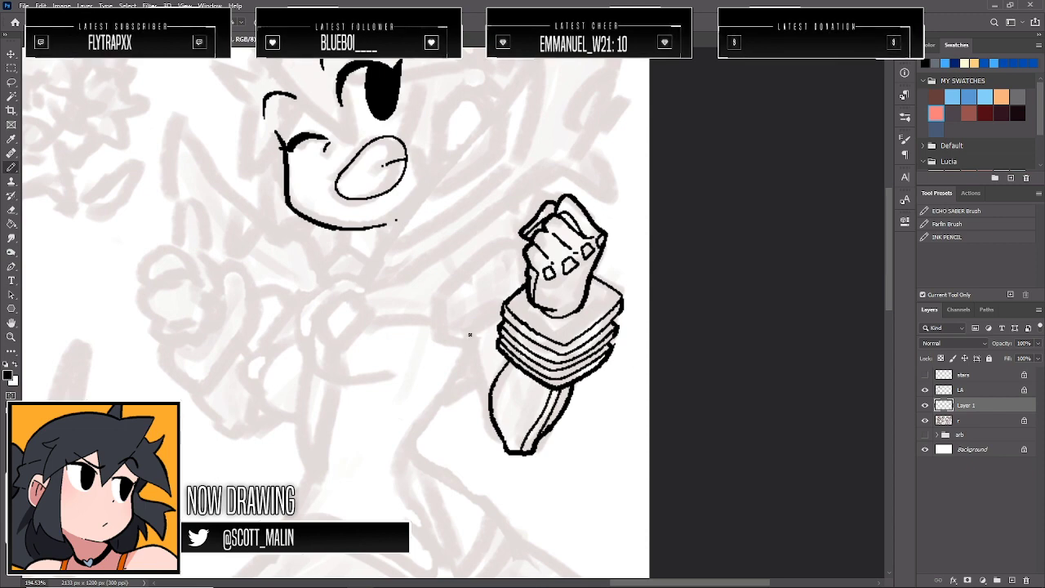
drag(469, 334, 490, 407)
drag(471, 330, 495, 311)
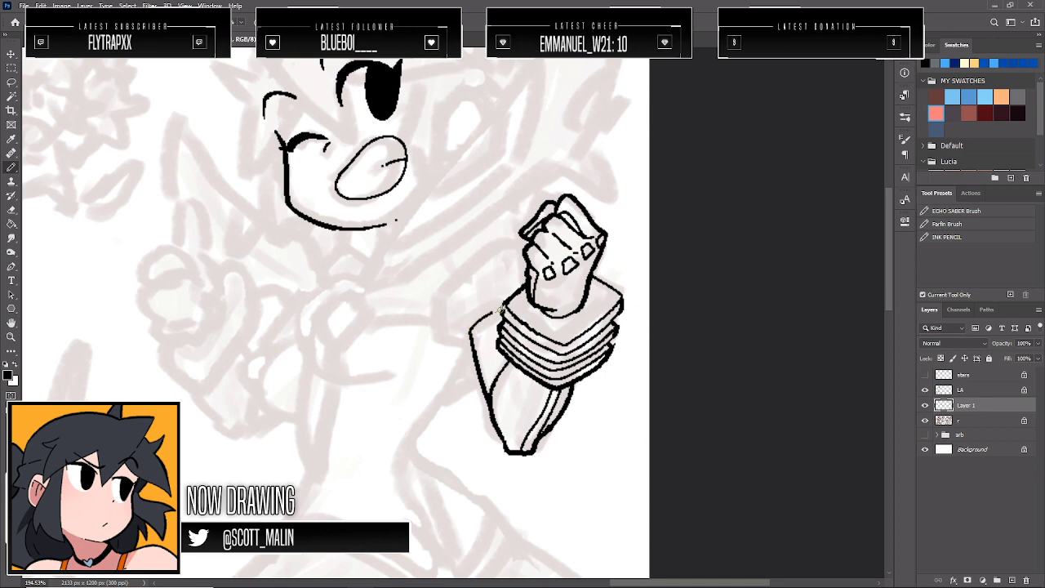
Ink the shoulder piece behind the fist and fill it with parallel curved bands following its upper edge
mouse_move(524, 236)
mouse_down()
mouse_move(500, 233)
mouse_move(460, 270)
mouse_up()
key(ctrl+z)
mouse_move(519, 238)
mouse_down()
mouse_move(437, 288)
mouse_move(438, 339)
mouse_move(473, 347)
mouse_move(438, 337)
mouse_move(505, 290)
mouse_up()
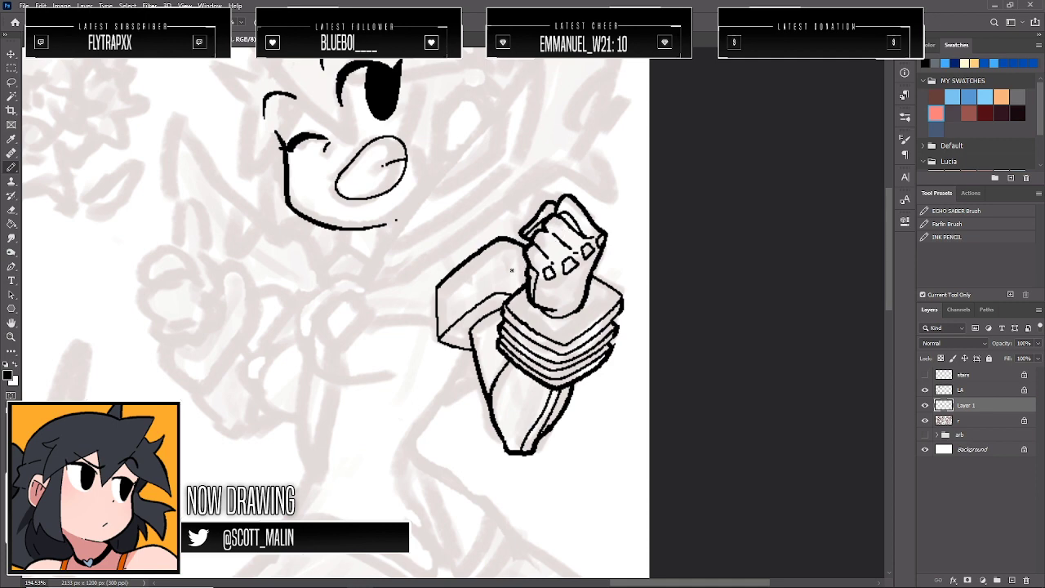
mouse_move(439, 326)
mouse_down()
mouse_move(484, 294)
mouse_move(520, 287)
mouse_up()
mouse_move(441, 304)
mouse_down()
mouse_move(493, 277)
mouse_move(528, 287)
mouse_up()
mouse_move(441, 302)
mouse_down()
mouse_move(481, 269)
mouse_move(526, 274)
mouse_up()
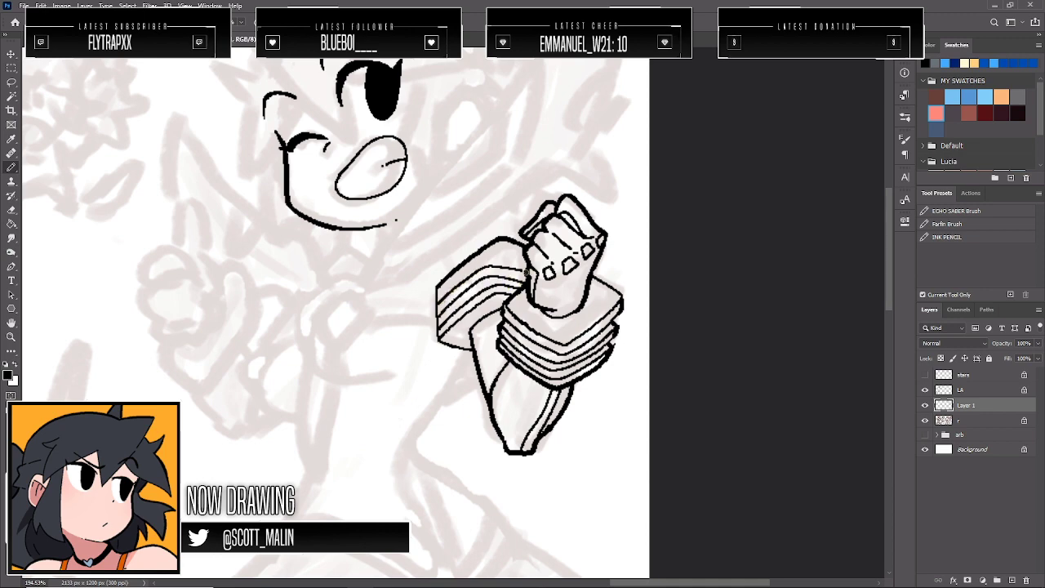
mouse_move(439, 292)
mouse_down()
mouse_move(482, 260)
mouse_move(524, 263)
mouse_move(541, 245)
mouse_move(527, 225)
mouse_move(489, 238)
mouse_move(440, 284)
mouse_move(492, 242)
mouse_up()
Refine the outer edge of the banded shoulder piece by erasing small notches between the bands
key(e)
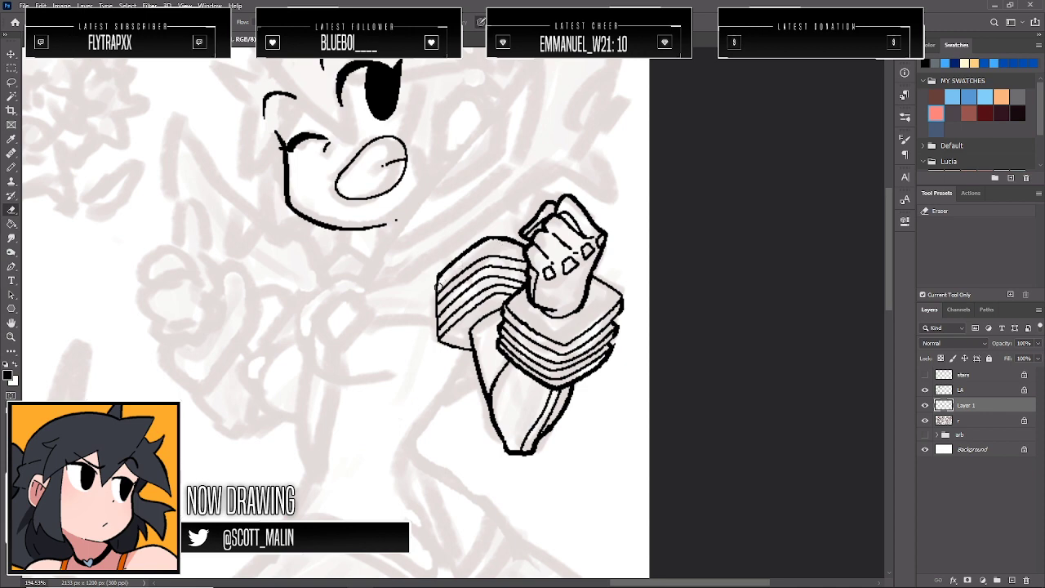
key(b)
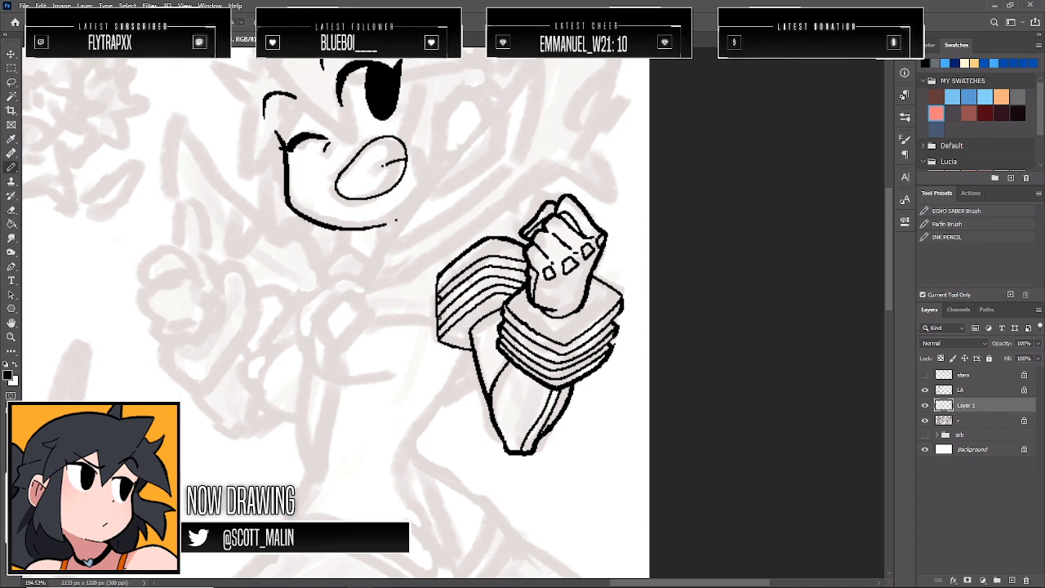
key(e)
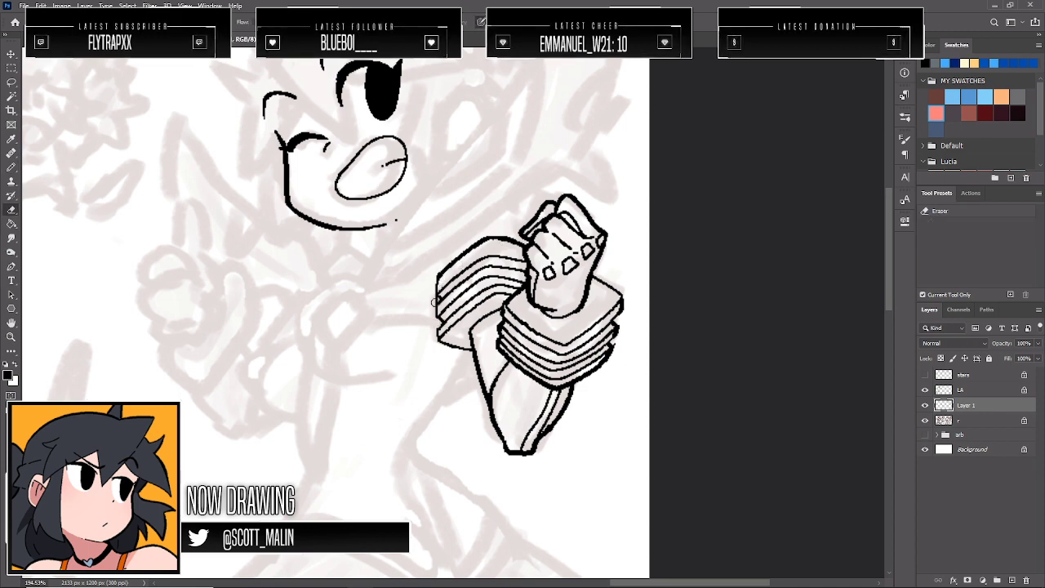
key(b)
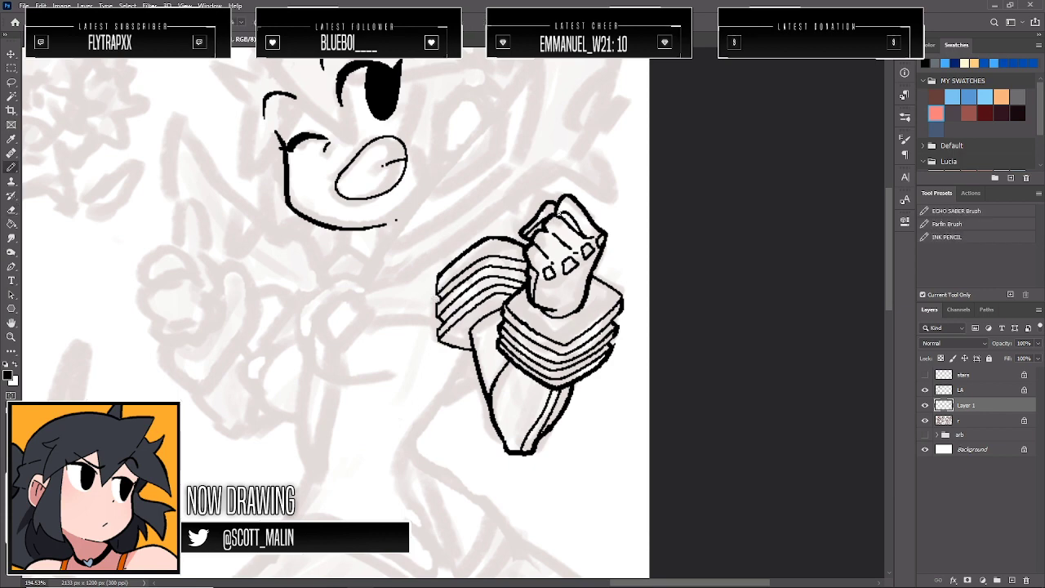
Ink the near chest outline below the chin as one large open curve following the rough sketch
scroll(665, 255, up, 3)
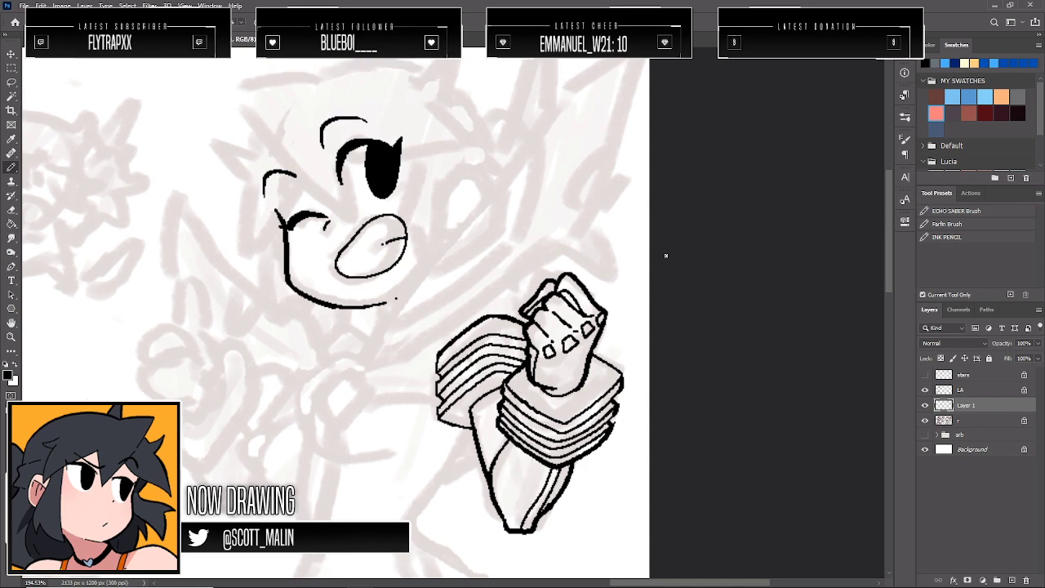
scroll(665, 256, down, 3)
scroll(665, 256, up, 5)
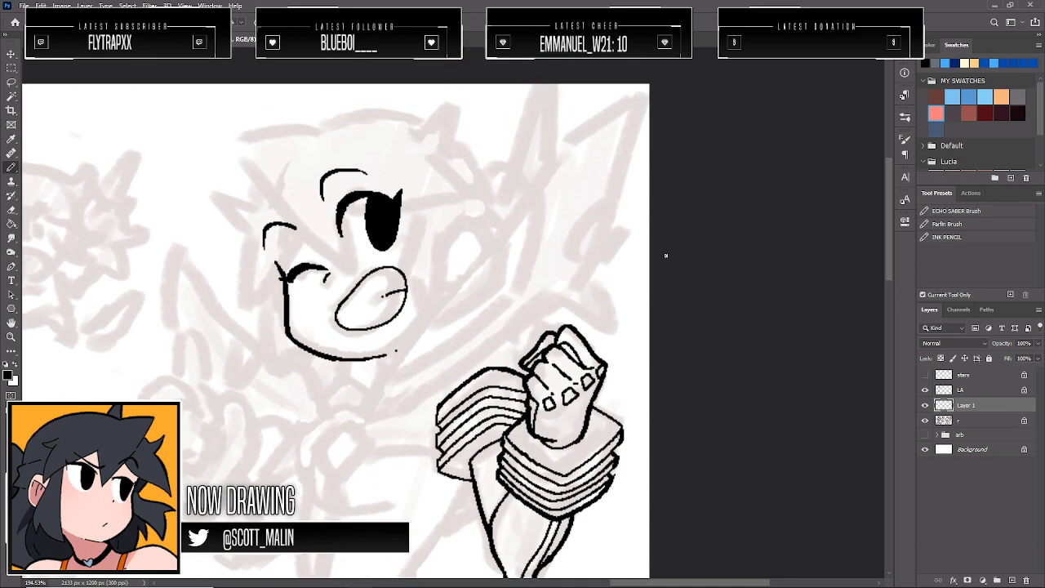
scroll(665, 255, down, 2)
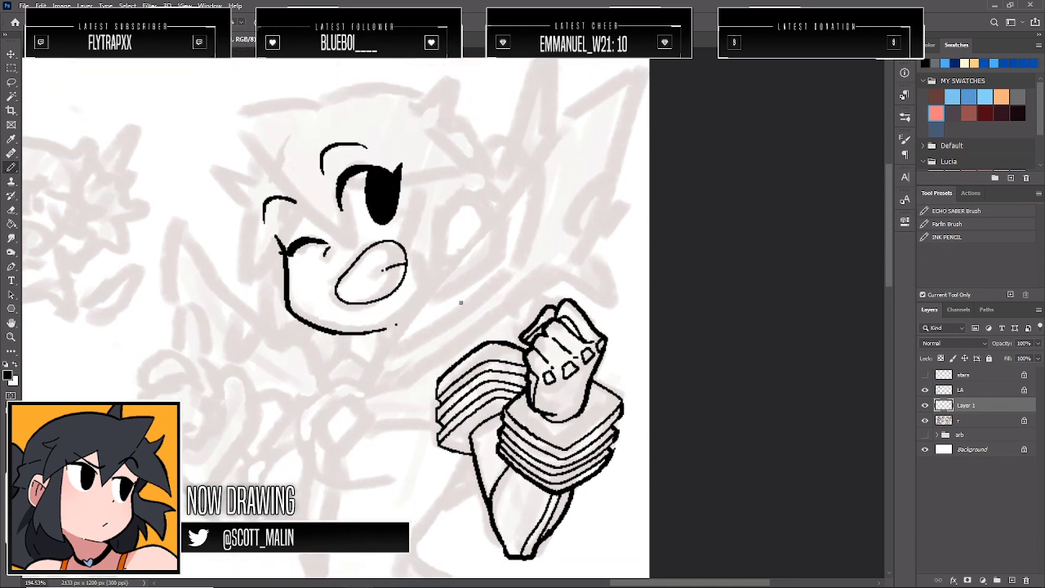
scroll(460, 303, down, 4)
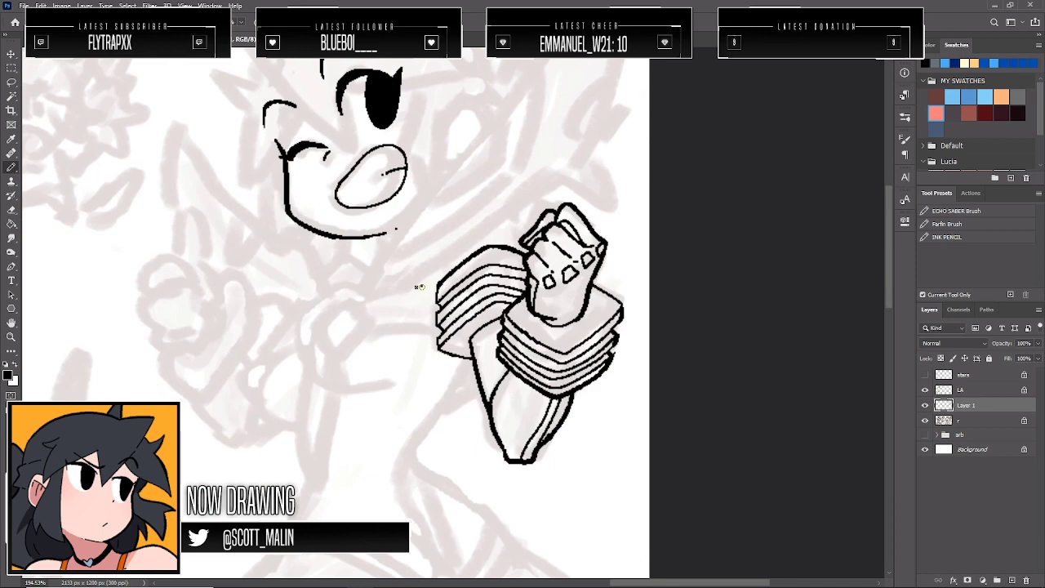
mouse_move(418, 286)
mouse_down()
mouse_move(327, 311)
mouse_move(383, 388)
mouse_up()
key(ctrl+z)
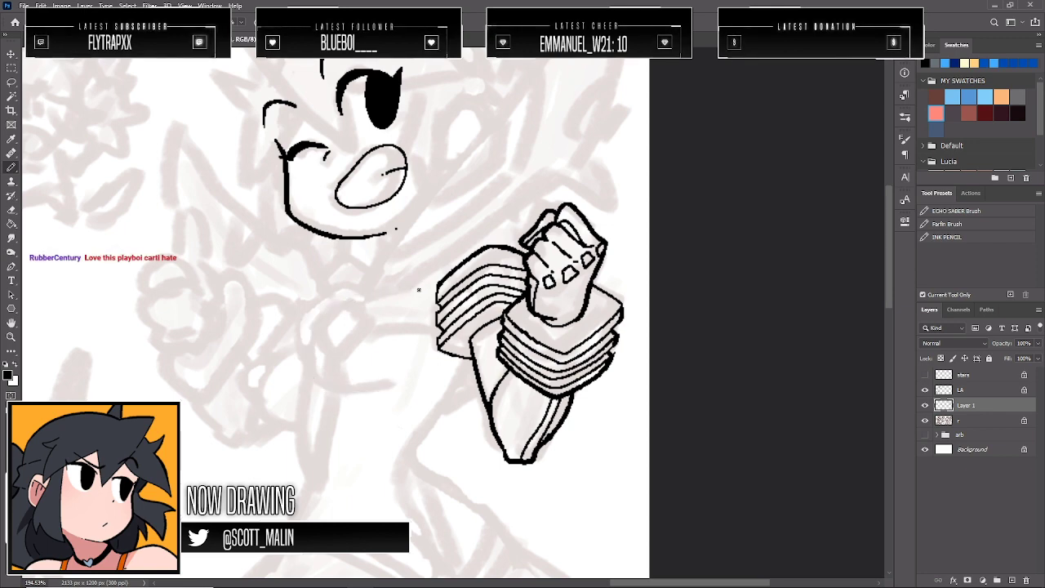
mouse_move(418, 287)
mouse_down()
mouse_move(361, 286)
mouse_move(337, 395)
mouse_move(410, 386)
mouse_up()
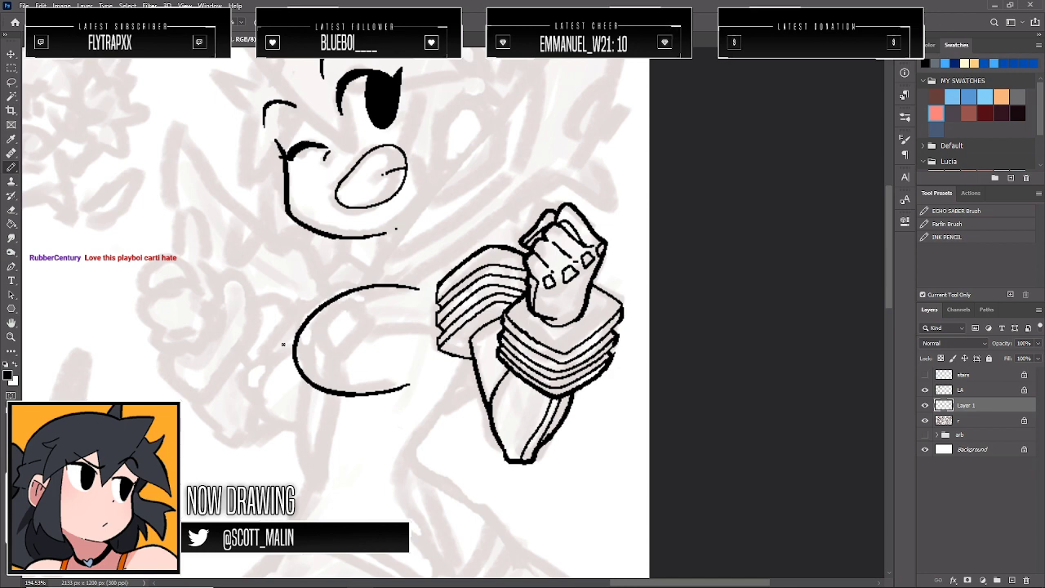
Ink the far chest curve behind the near one and the front waist line running down to the hip
mouse_move(289, 346)
mouse_down()
mouse_move(270, 429)
mouse_move(315, 405)
mouse_up()
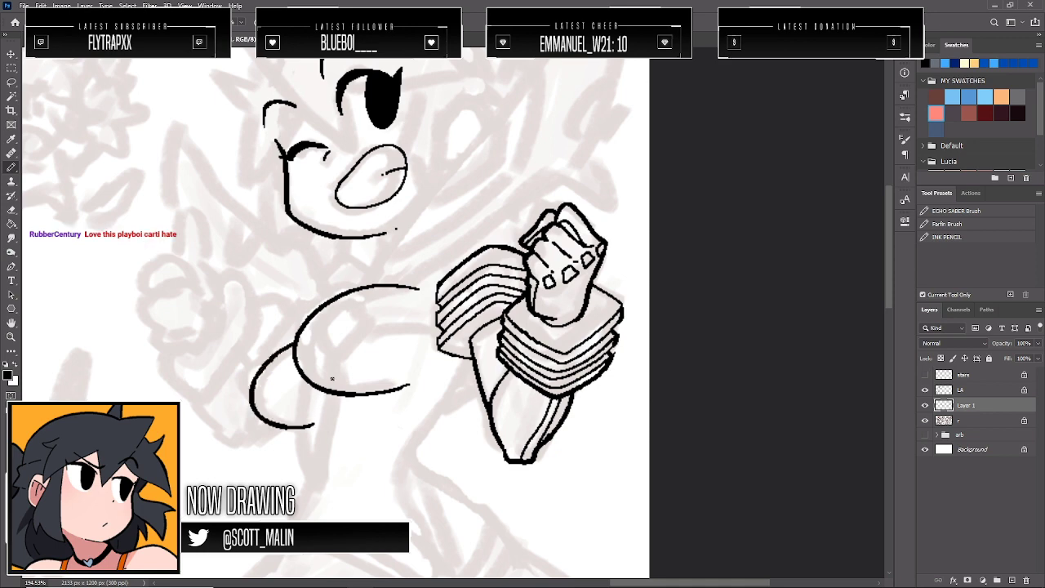
key(ctrl+z)
mouse_move(291, 345)
mouse_down()
mouse_move(251, 394)
mouse_move(305, 437)
mouse_up()
mouse_move(306, 387)
mouse_down()
mouse_move(318, 478)
mouse_move(297, 519)
mouse_up()
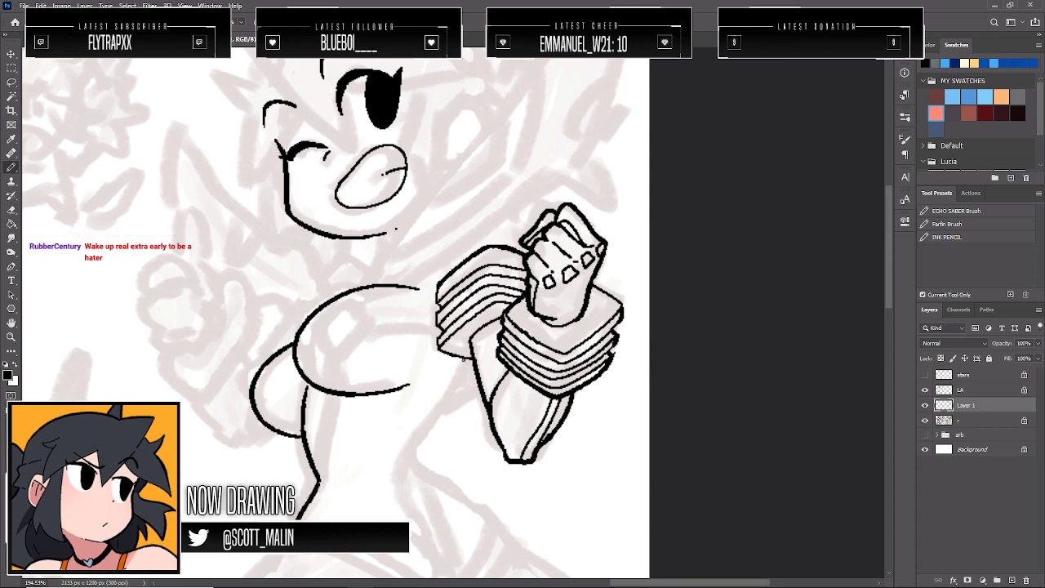
Ink the back contour of the torso from the shoulder piece to the waist and out over the hip
drag(459, 380, 410, 467)
key(ctrl+z)
drag(467, 359, 408, 480)
key(ctrl+z)
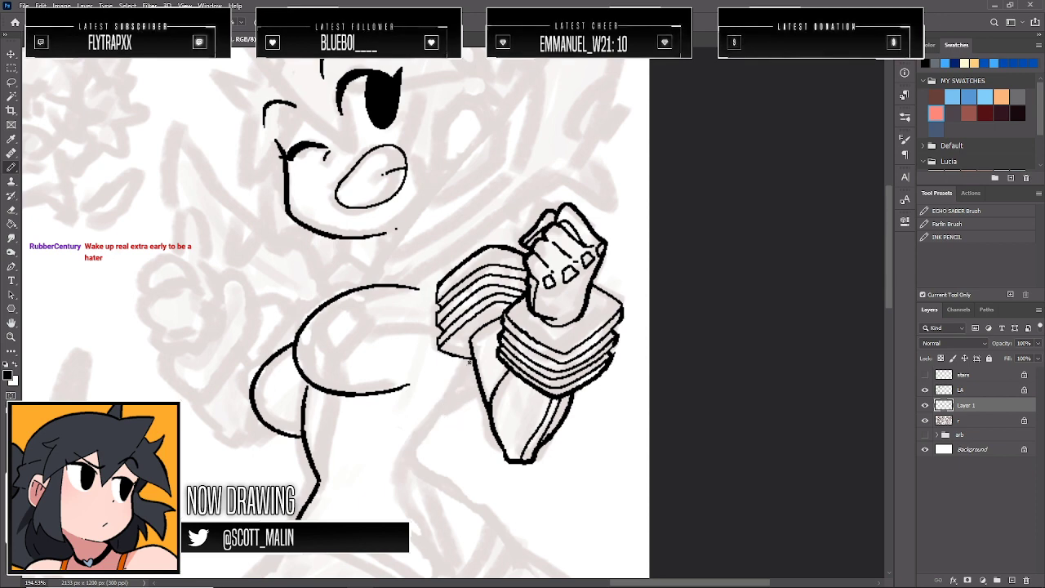
mouse_move(459, 378)
mouse_down()
mouse_move(405, 463)
mouse_move(403, 491)
mouse_move(421, 475)
mouse_move(494, 531)
mouse_up()
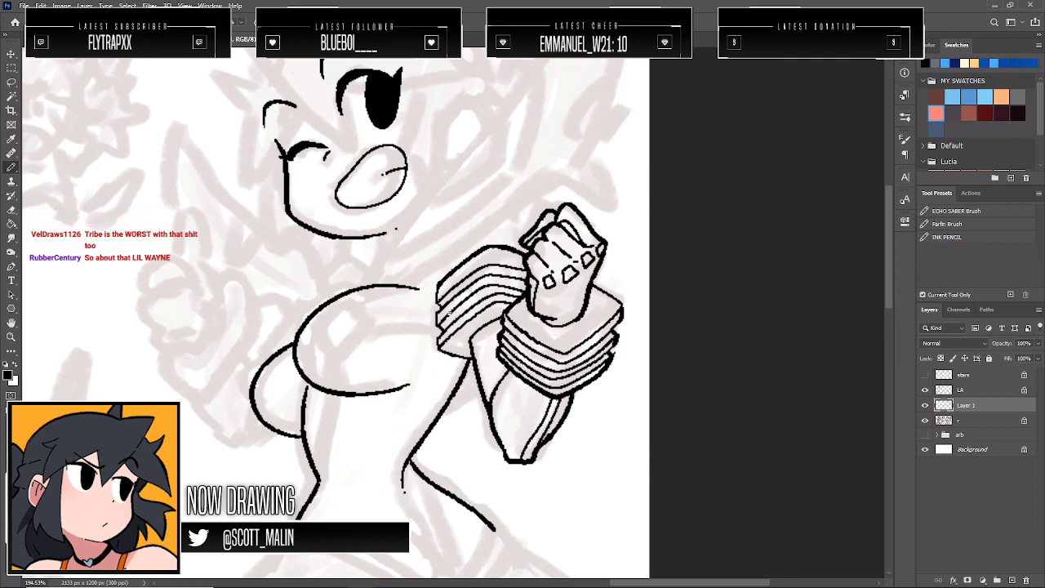
Erase the underside of the near chest curve and redraw it slightly higher and shorter
key(e)
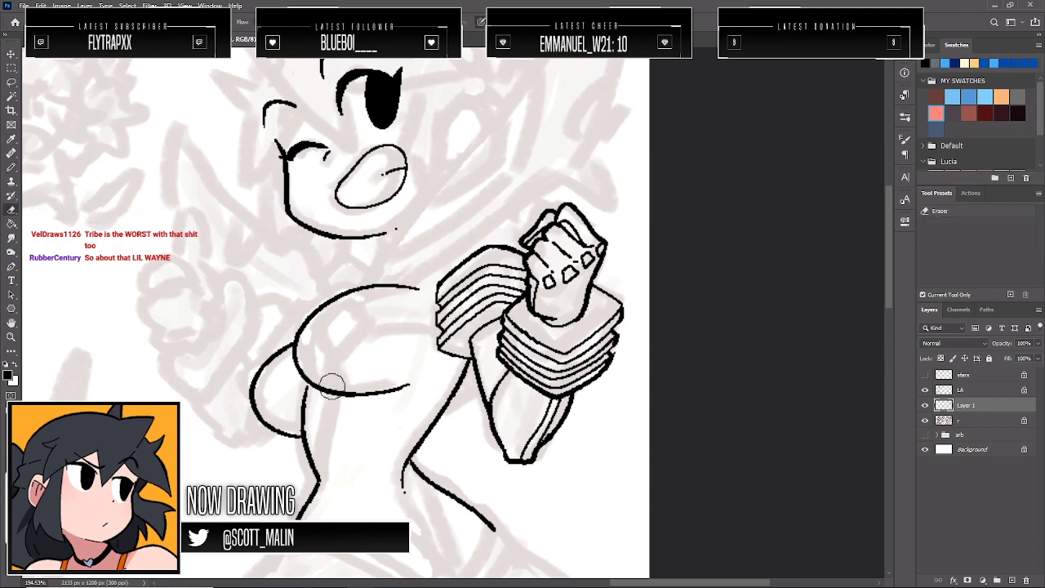
drag(332, 385, 392, 389)
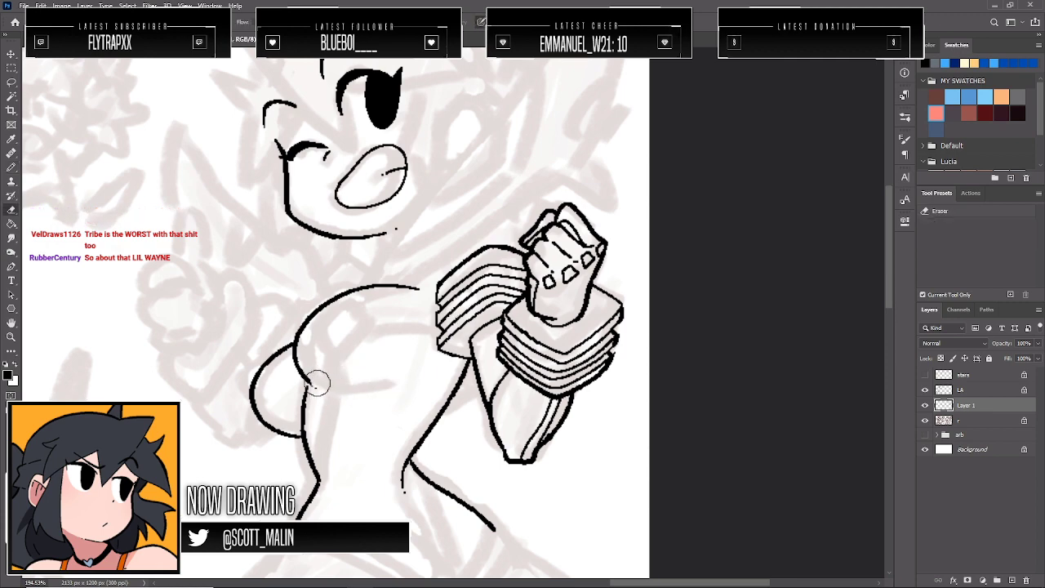
key(b)
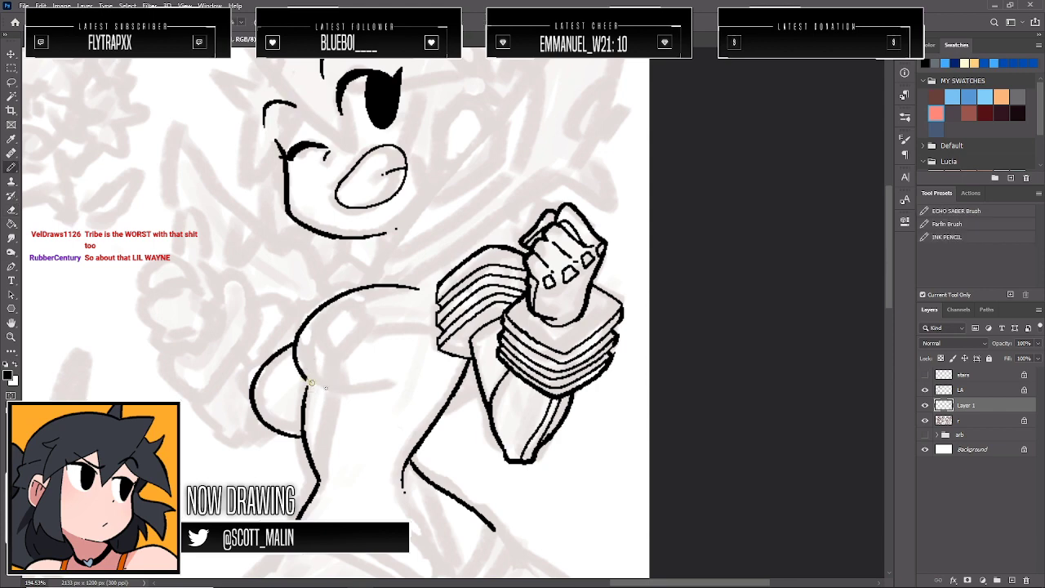
drag(311, 382, 398, 384)
key(ctrl+z)
mouse_move(306, 375)
mouse_down()
mouse_move(354, 389)
mouse_move(378, 382)
mouse_up()
key(ctrl+z)
drag(307, 380, 386, 388)
key(ctrl+z)
mouse_move(303, 376)
mouse_down()
mouse_move(329, 390)
mouse_move(382, 387)
mouse_up()
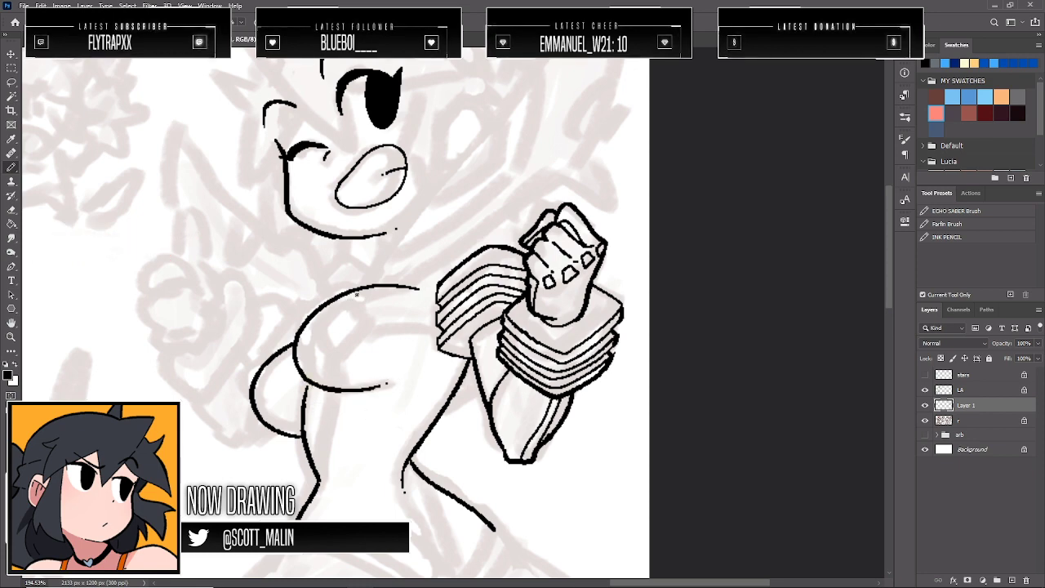
Ink a diamond-shaped gem on the near chest curve and erase the outline crossing it
mouse_move(318, 325)
mouse_down()
mouse_move(329, 290)
mouse_move(374, 318)
mouse_move(337, 355)
mouse_move(321, 315)
mouse_up()
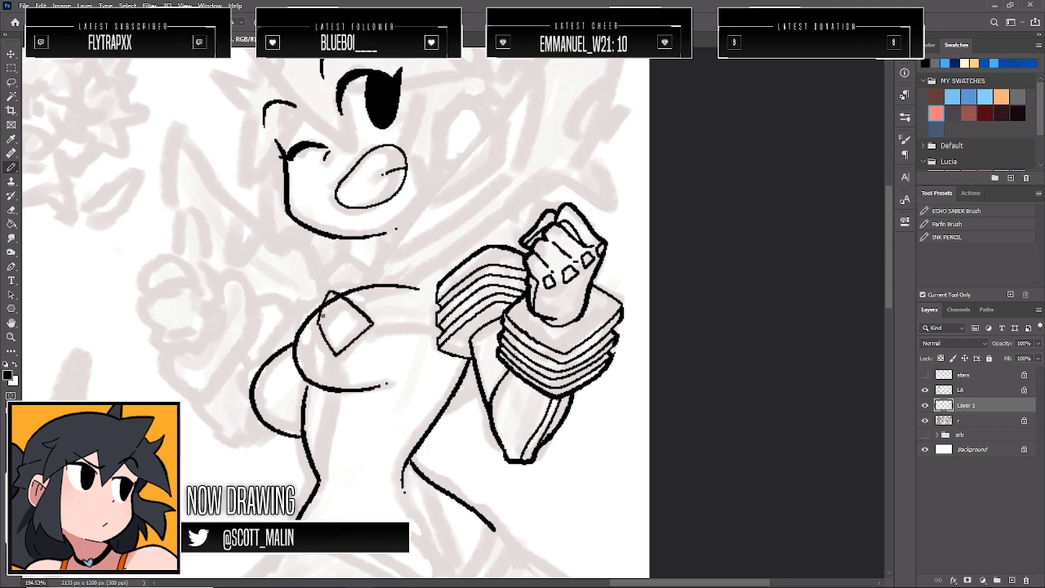
key(ctrl+z)
key(ctrl+z)
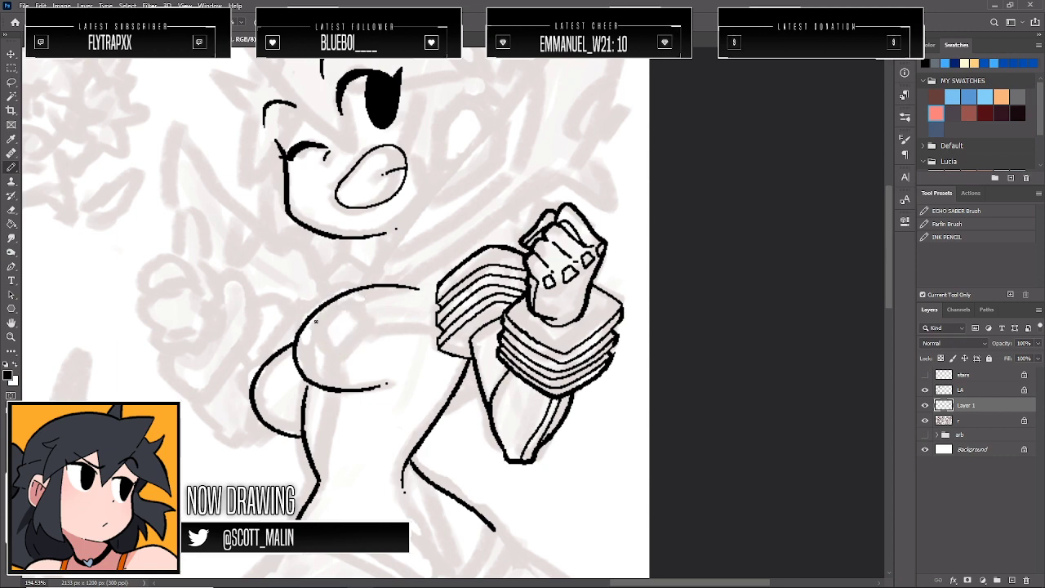
mouse_move(328, 299)
mouse_down()
mouse_move(368, 327)
mouse_move(331, 354)
mouse_move(323, 302)
mouse_up()
key(e)
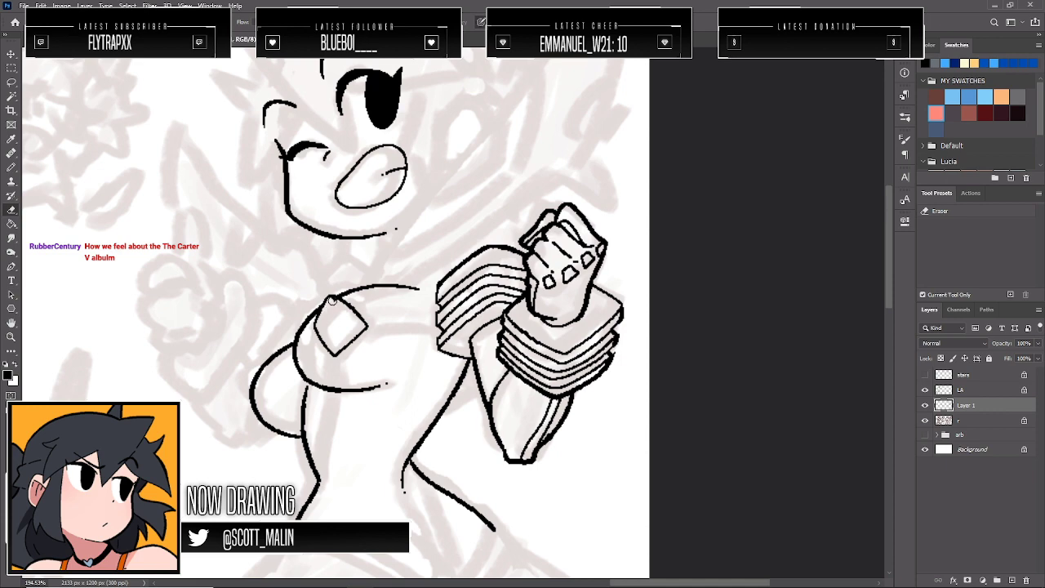
key(b)
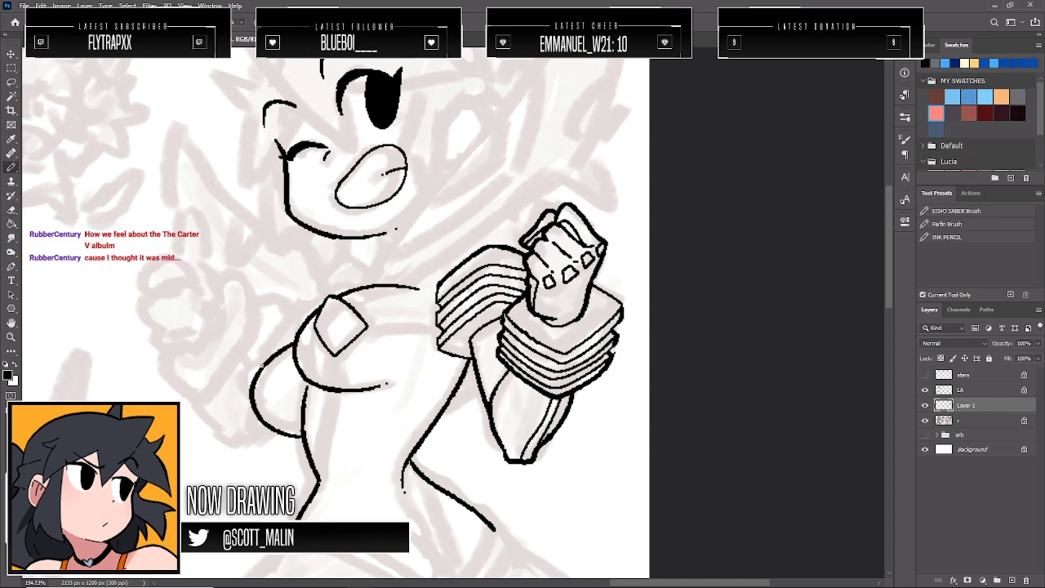
Ink a small shape beyond the far chest curve and costume seams from the diamond gem to both sides of the torso
mouse_move(264, 363)
mouse_down()
mouse_move(238, 390)
mouse_move(257, 414)
mouse_up()
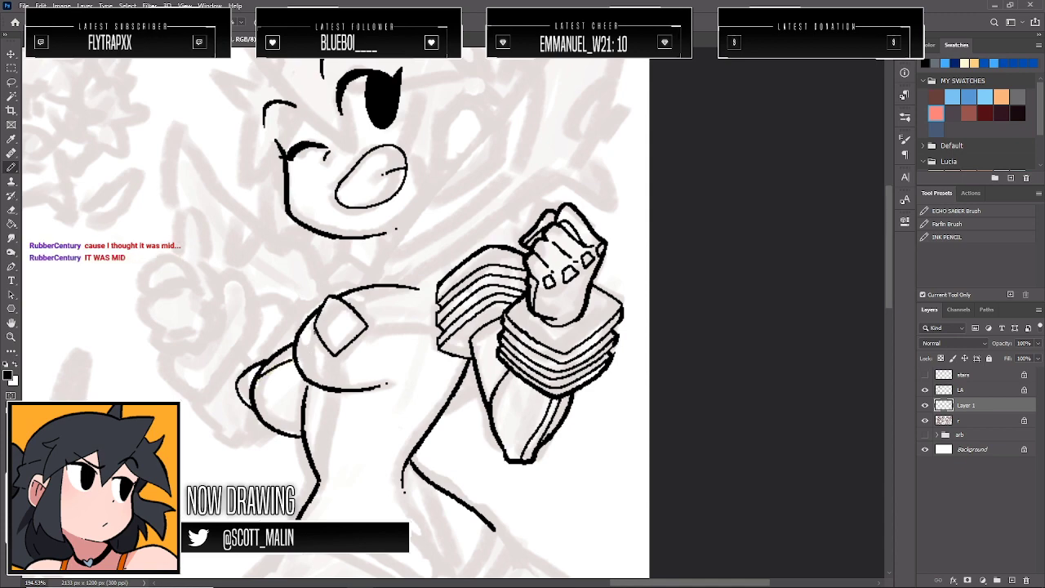
mouse_move(320, 329)
mouse_down()
mouse_move(300, 342)
mouse_move(302, 334)
mouse_up()
key(ctrl+z)
mouse_move(366, 327)
mouse_down()
mouse_move(436, 304)
mouse_move(393, 317)
mouse_move(418, 325)
mouse_up()
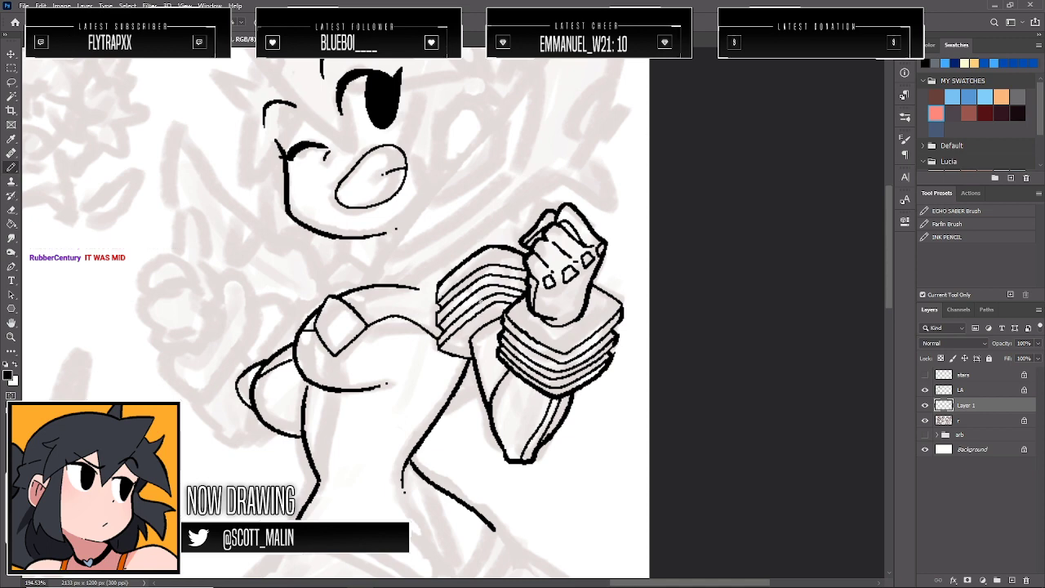
key(ctrl+z)
mouse_move(392, 317)
mouse_down()
mouse_move(437, 350)
mouse_move(456, 388)
mouse_up()
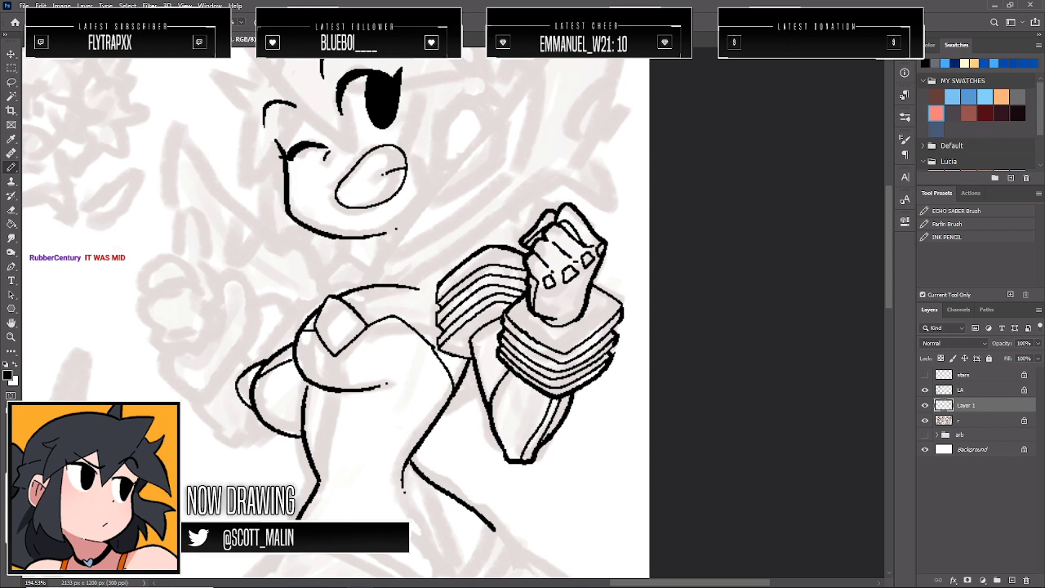
key(e)
key(b)
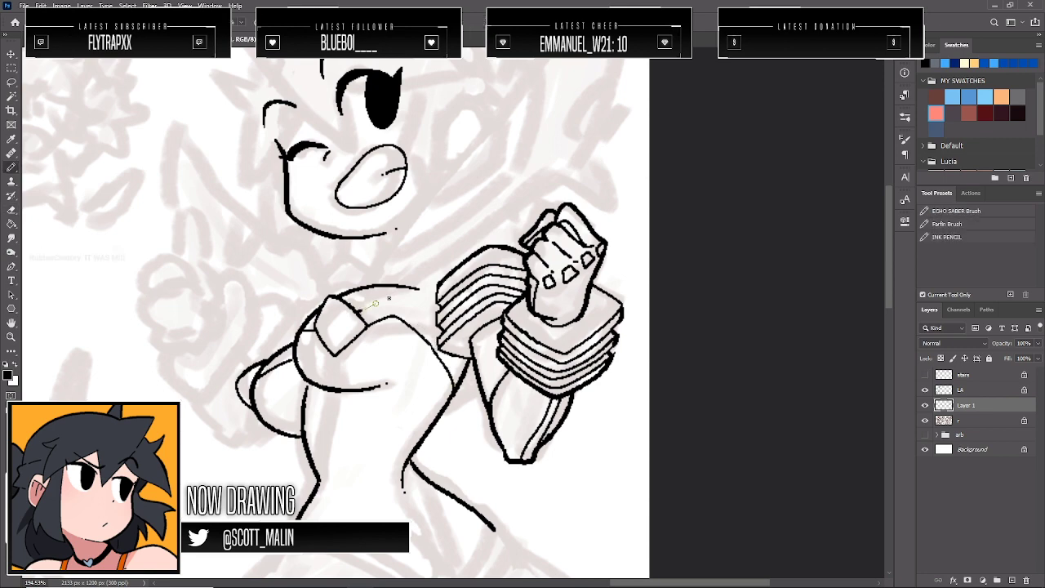
Ink two parallel trim lines from the diamond gem across the upper chest to the banded shoulder piece
mouse_move(361, 309)
mouse_down()
mouse_move(395, 296)
mouse_move(434, 320)
mouse_up()
key(ctrl+z)
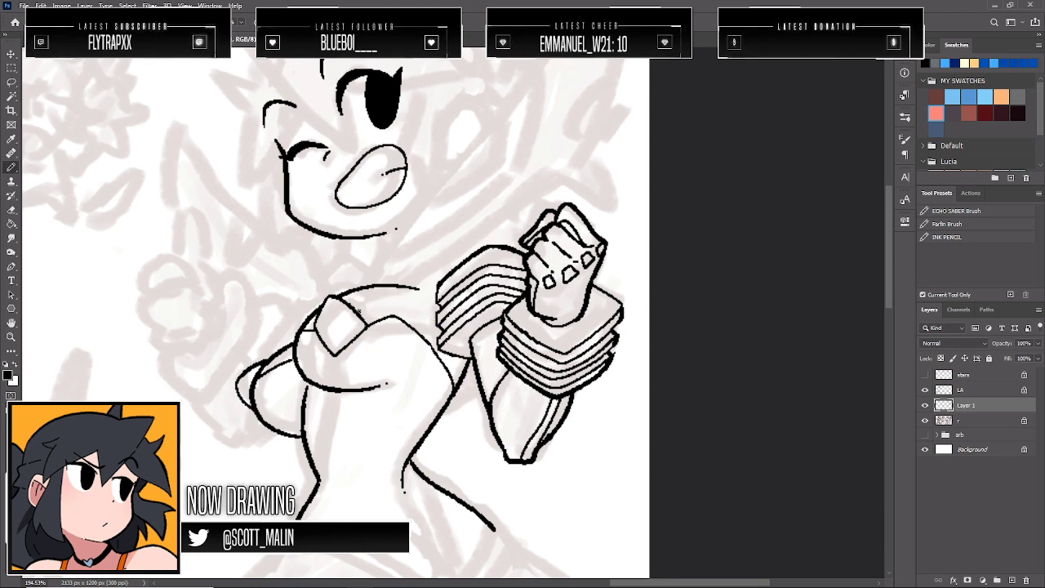
drag(359, 312, 438, 295)
drag(356, 309, 436, 289)
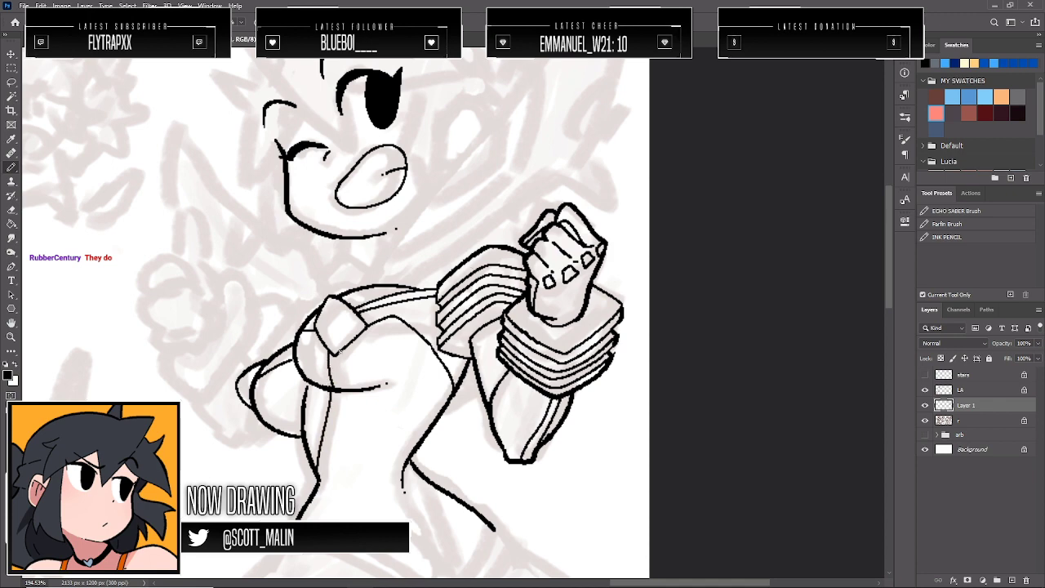
Ink two parallel trim lines from the diamond gem down to the waist, and try one on the far chest curve before undoing it
drag(331, 386, 313, 472)
mouse_move(339, 356)
mouse_down()
mouse_move(341, 405)
mouse_move(320, 482)
mouse_up()
drag(259, 413, 300, 427)
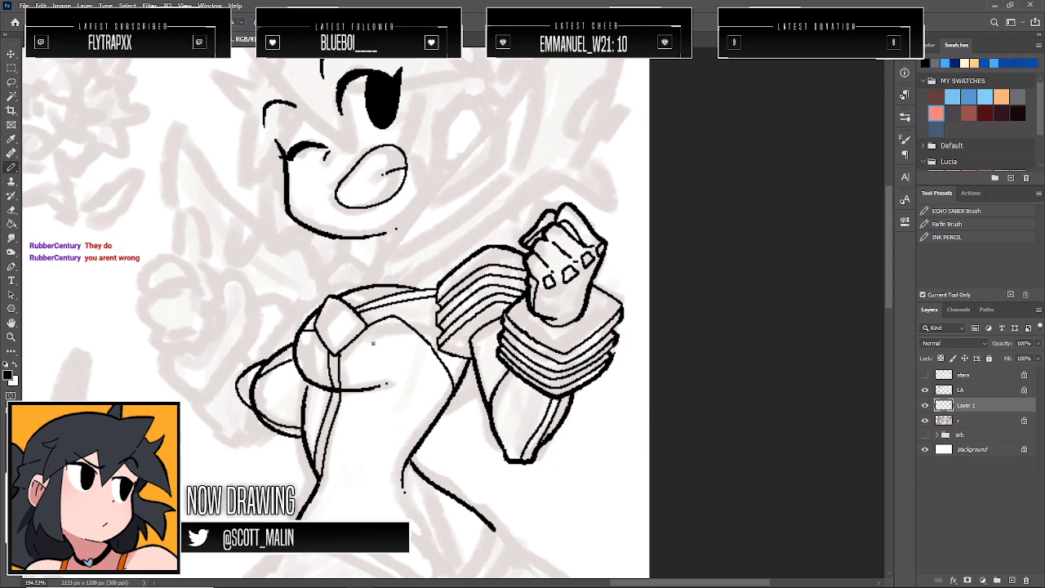
key(ctrl+z)
key(e)
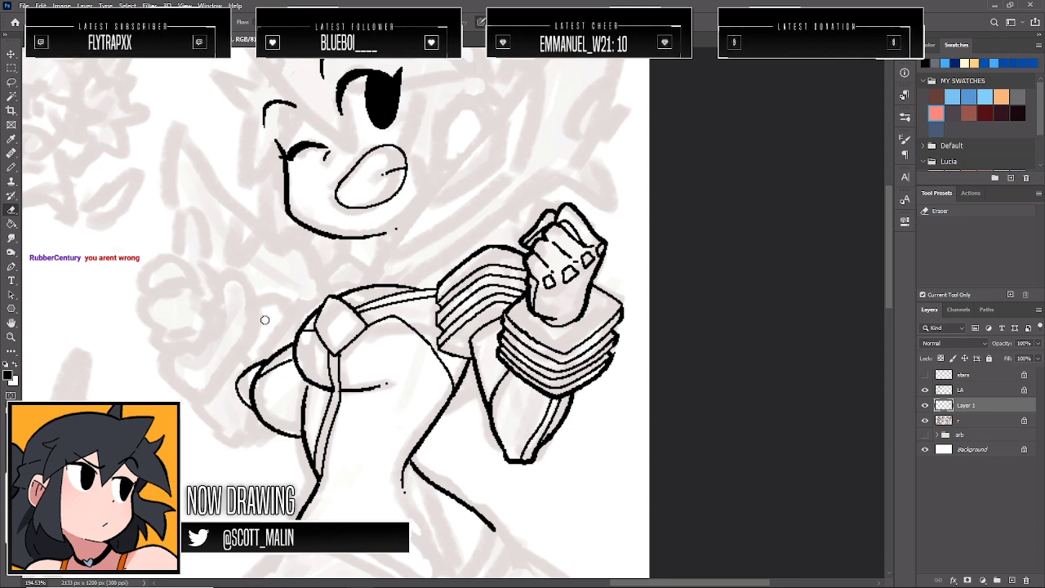
Mirror the canvas horizontally to check the character's proportions and restore its original orientation
click(11, 336)
drag(502, 314, 444, 316)
key(F2)
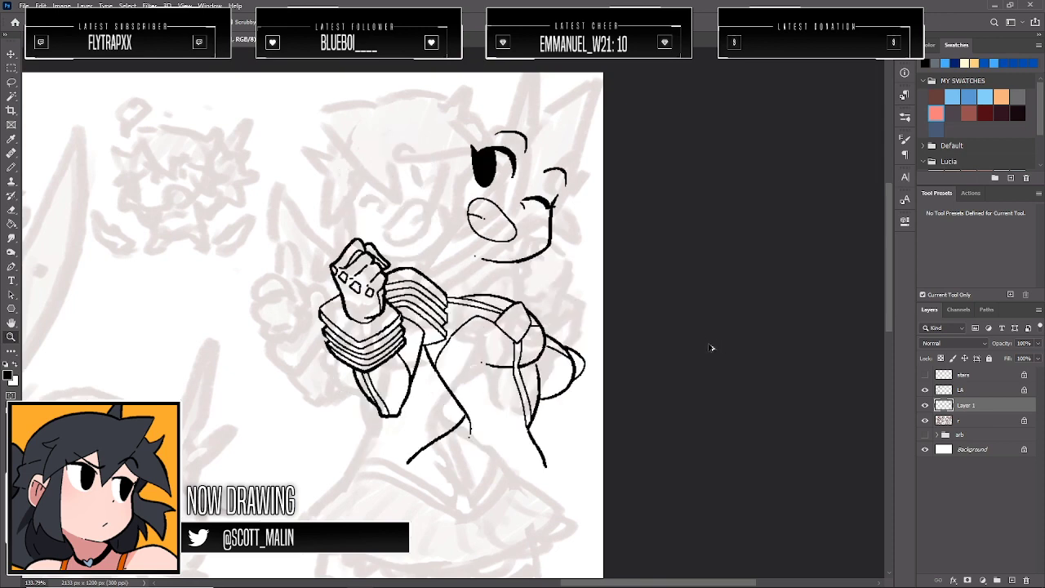
key(F2)
key(F2)
key(ctrl+shift+h)
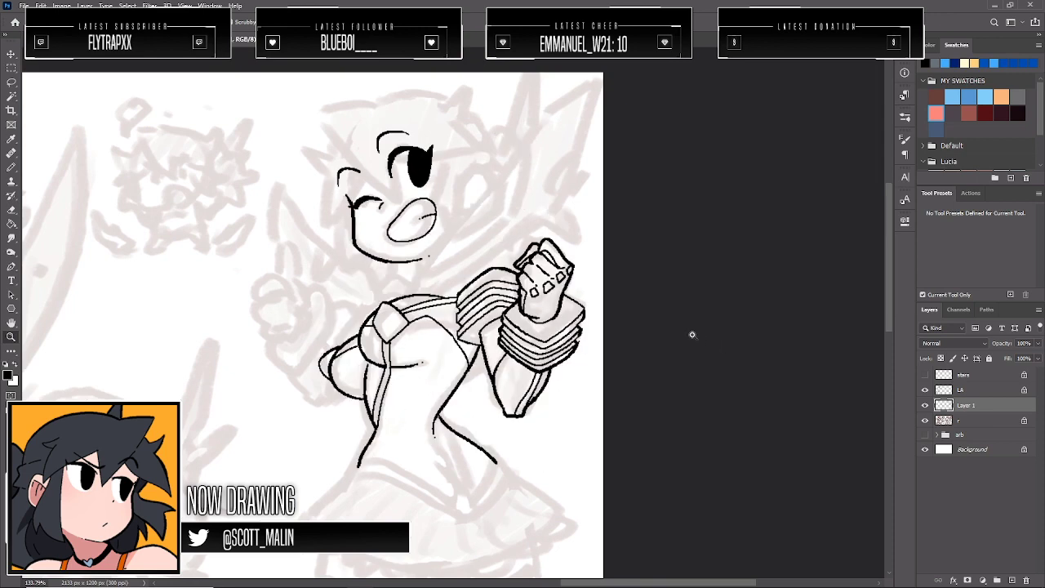
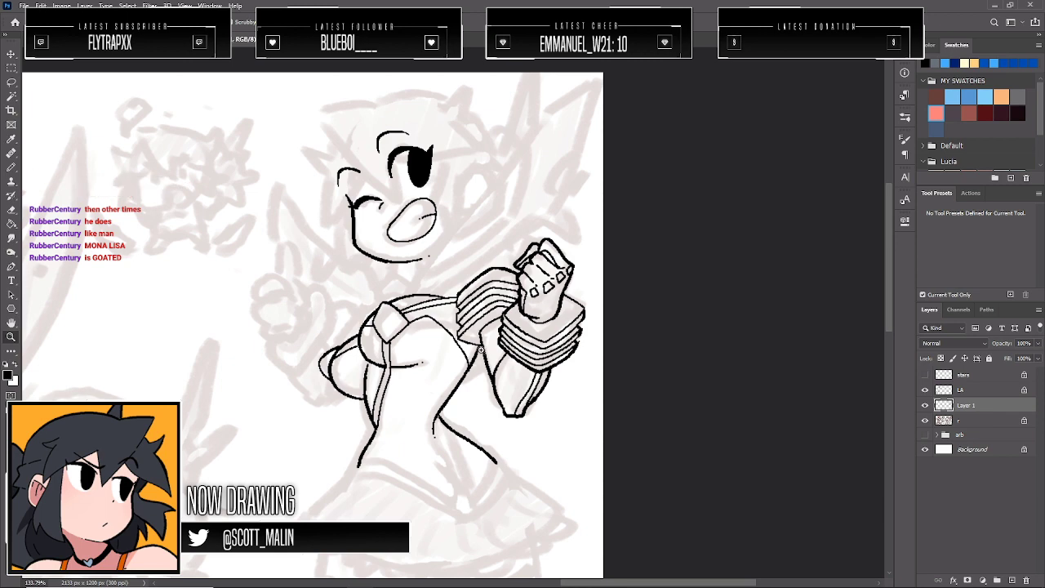
Try filling the area beneath the shoulder bands with black
drag(485, 350, 518, 379)
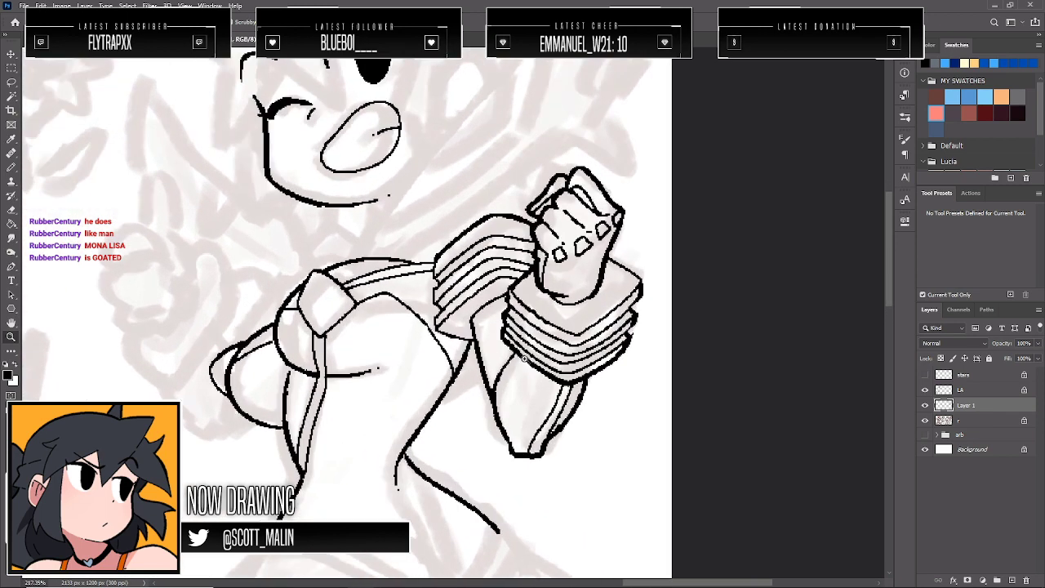
key(g)
click(473, 324)
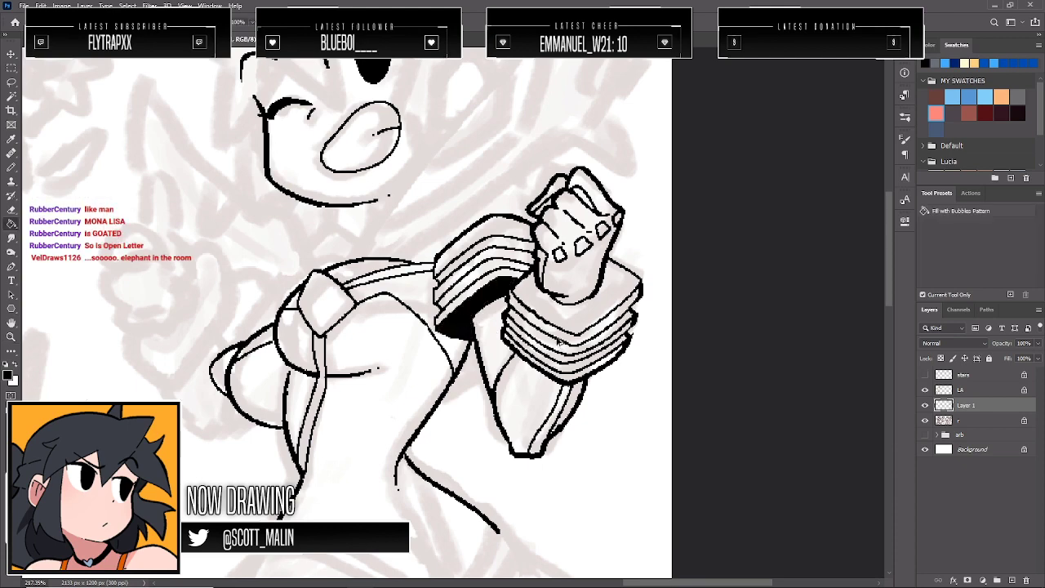
click(585, 326)
key(ctrl+z)
key(ctrl+z)
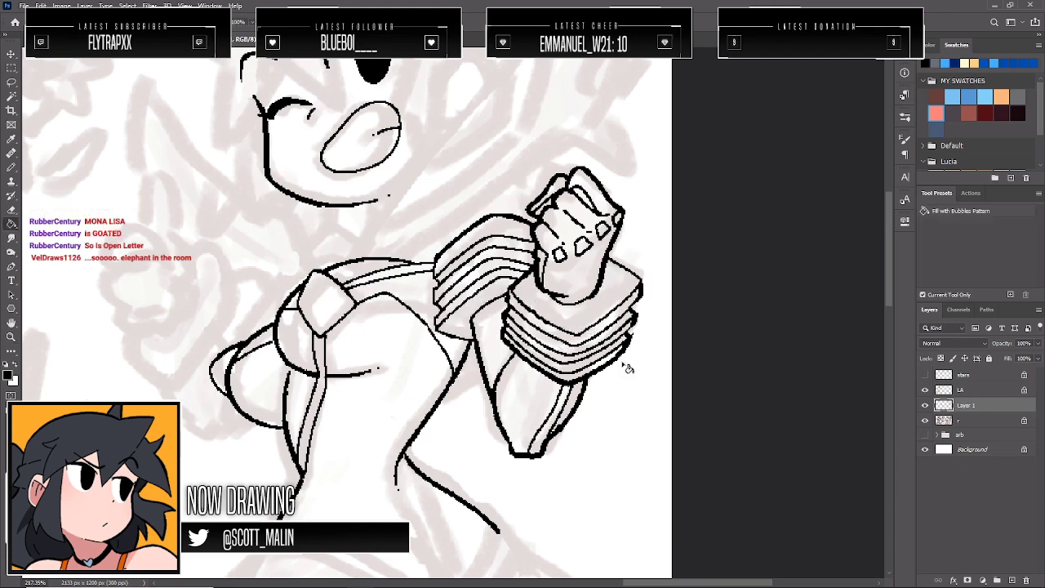
Ink the skirt's flared side edges from the hips and join them with a jagged, pleated hem
scroll(471, 389, down, 6)
key(b)
scroll(469, 386, down, 2)
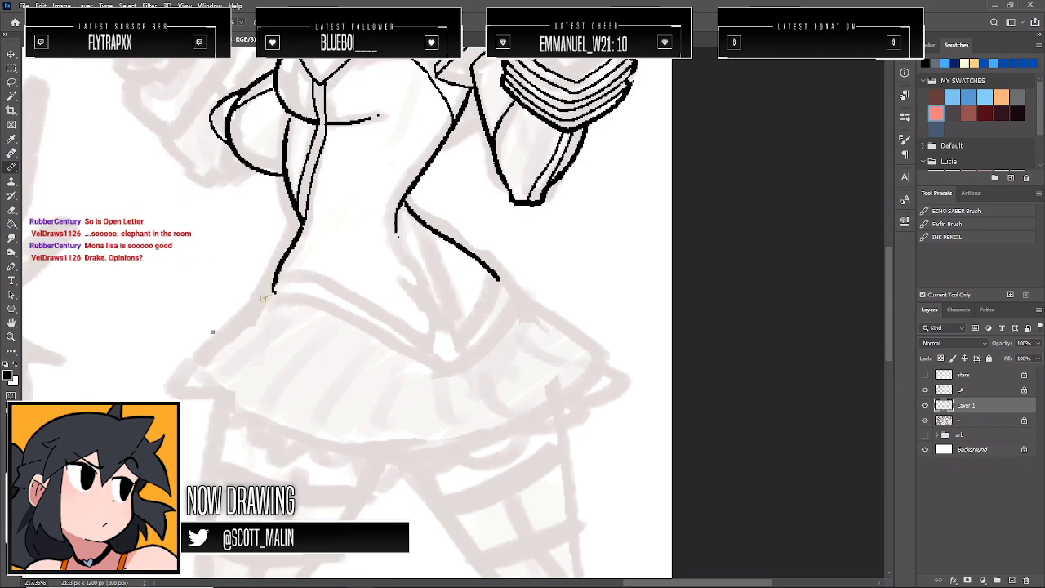
drag(273, 294, 188, 361)
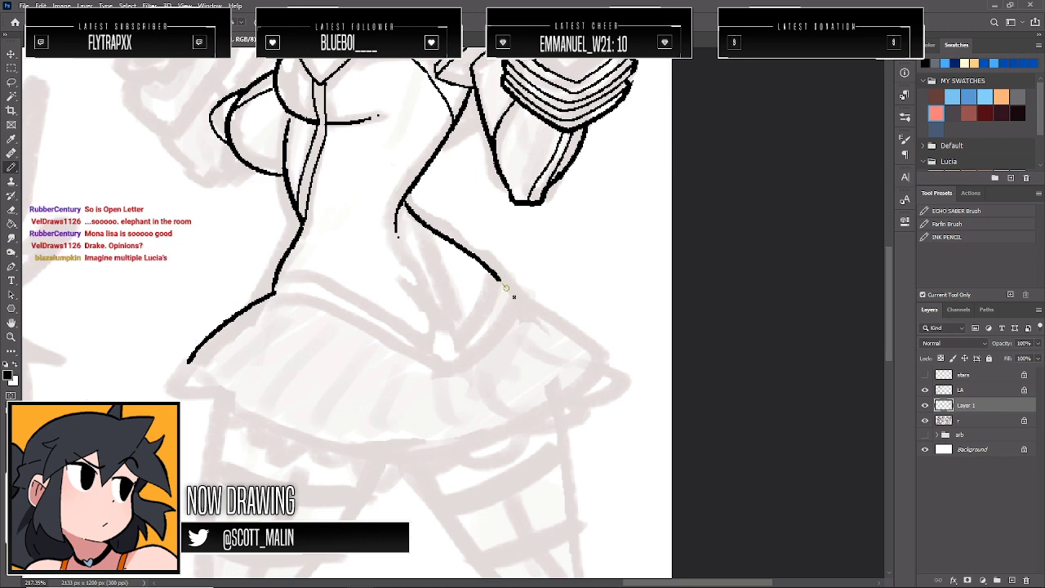
mouse_move(499, 280)
mouse_down()
mouse_move(526, 283)
mouse_move(541, 303)
mouse_move(530, 306)
mouse_move(604, 362)
mouse_up()
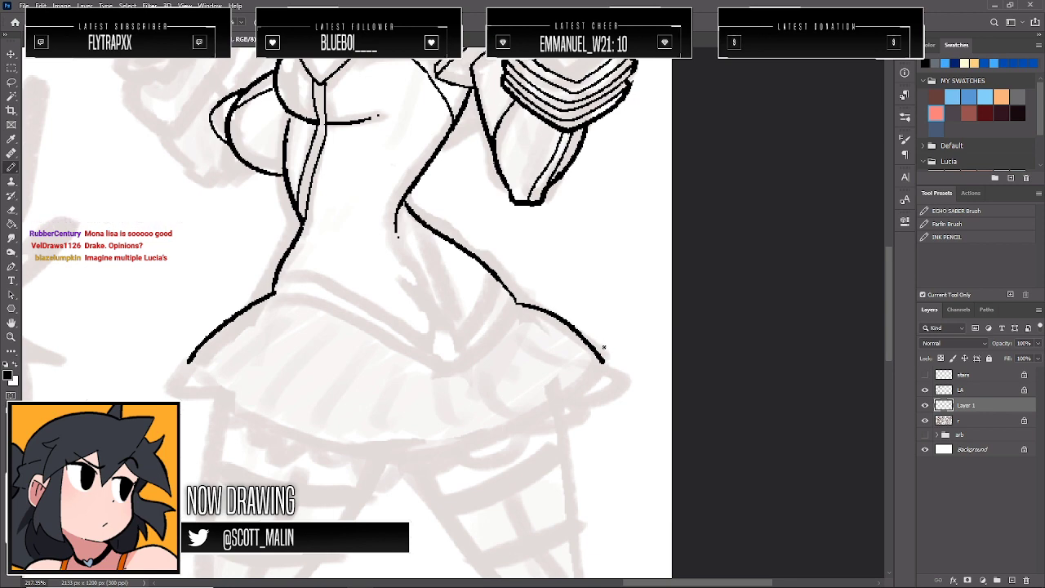
mouse_move(189, 362)
mouse_down()
mouse_move(228, 396)
mouse_move(269, 410)
mouse_move(280, 428)
mouse_move(344, 437)
mouse_move(342, 448)
mouse_move(488, 437)
mouse_move(527, 414)
mouse_move(542, 421)
mouse_move(601, 362)
mouse_up()
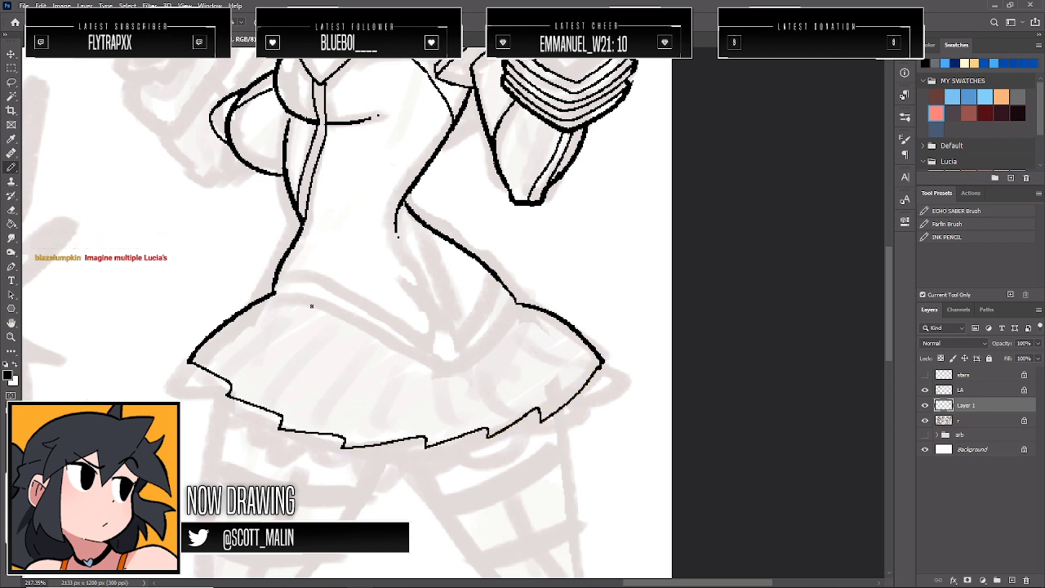
Ink the belt's two V-shaped edges across the hips with a small triangular ornament at the point
mouse_move(274, 293)
mouse_down()
mouse_move(317, 299)
mouse_move(442, 366)
mouse_move(488, 341)
mouse_move(515, 302)
mouse_up()
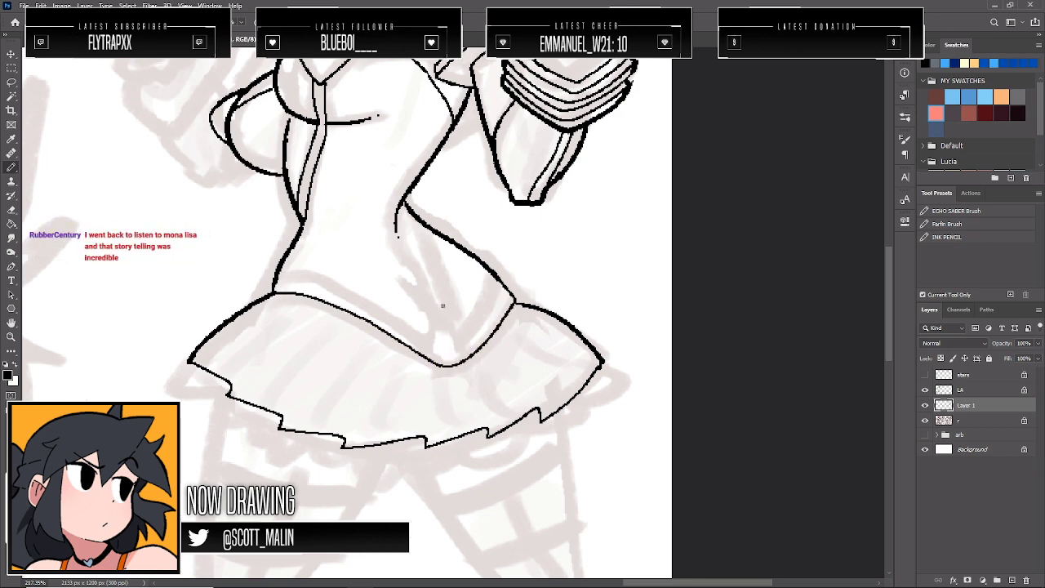
mouse_move(431, 359)
mouse_down()
mouse_move(441, 322)
mouse_move(467, 359)
mouse_up()
key(ctrl+z)
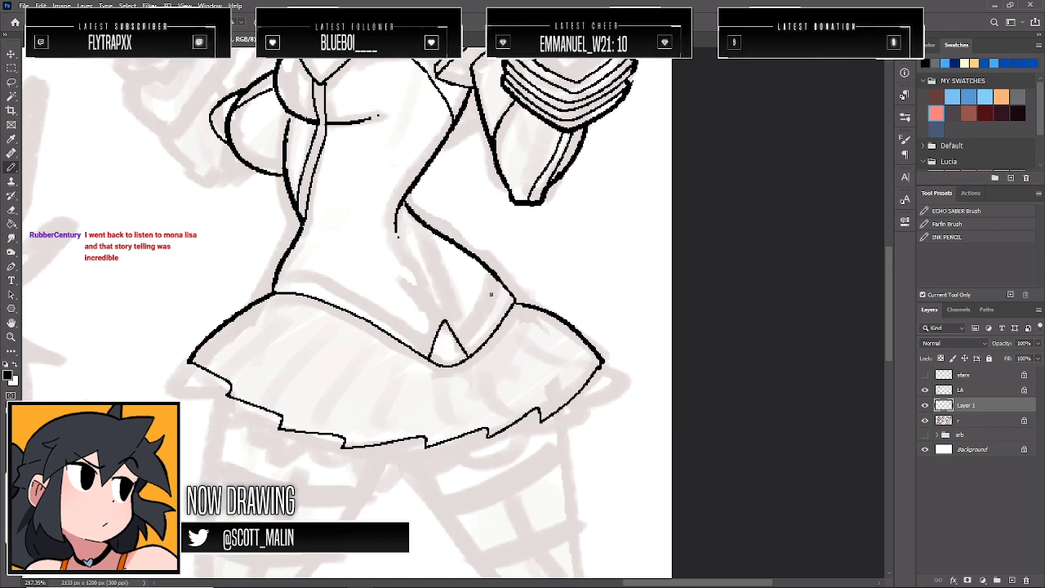
mouse_move(494, 282)
mouse_down()
mouse_move(462, 337)
mouse_move(420, 331)
mouse_move(309, 271)
mouse_move(278, 270)
mouse_up()
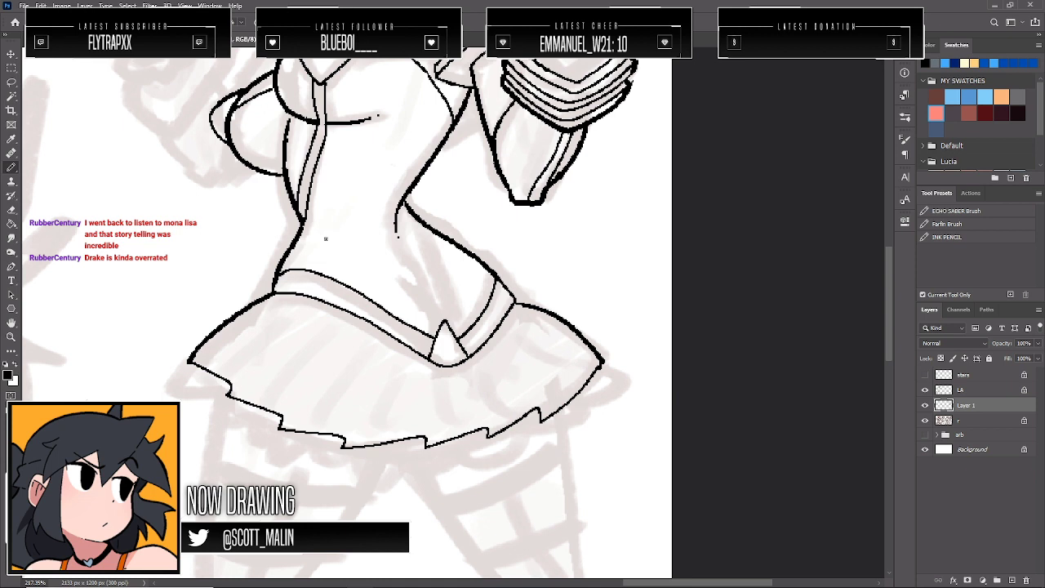
Ink two parallel trim lines from the waist down to the triangular belt ornament and a short crease beside them
drag(398, 233, 441, 331)
key(ctrl+z)
drag(398, 236, 439, 332)
drag(408, 216, 446, 321)
key(ctrl+z)
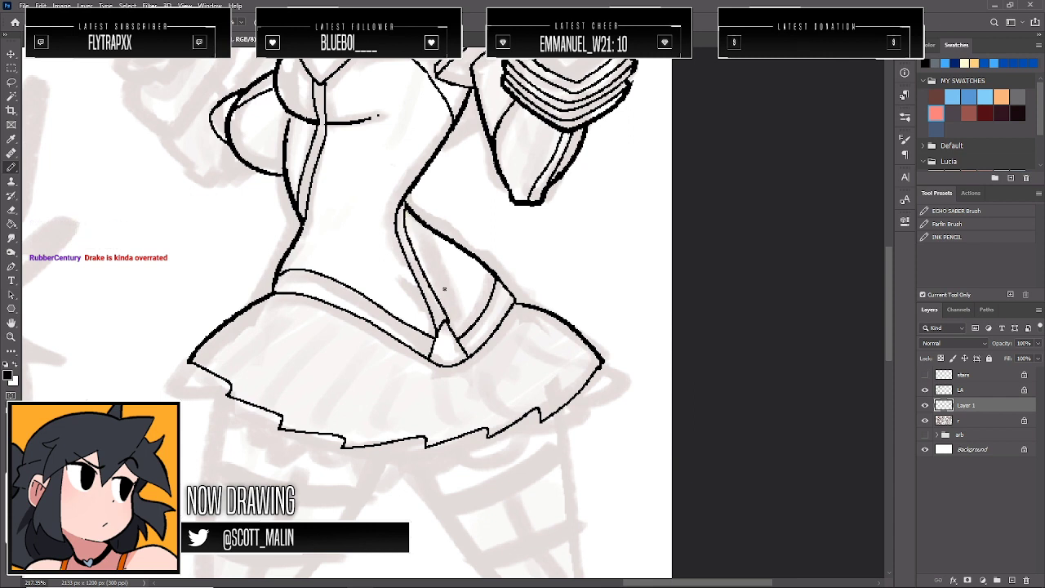
drag(400, 279, 432, 318)
key(ctrl+z)
drag(399, 276, 426, 310)
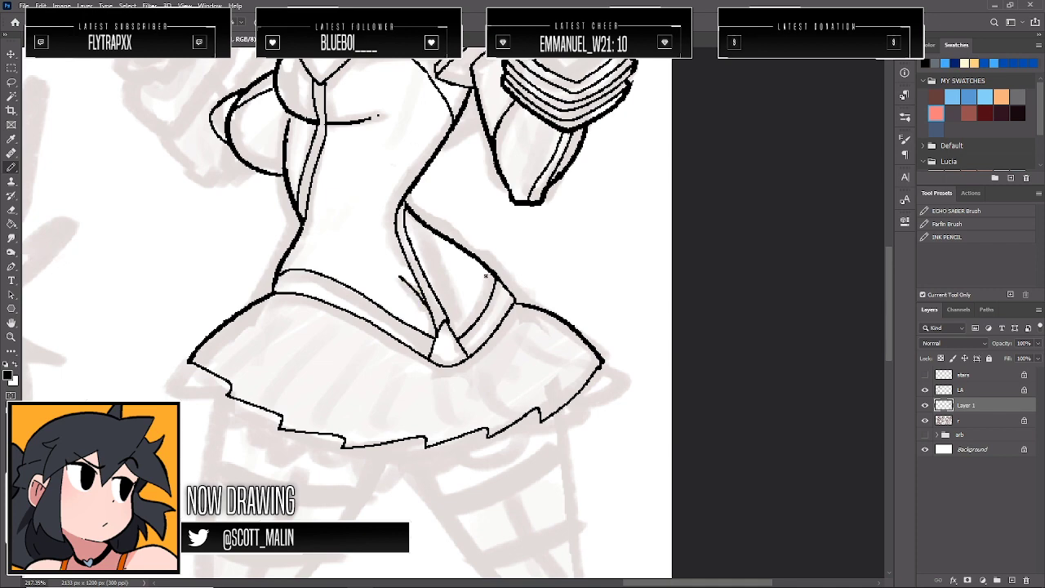
Ink a narrow piece with a wavy lower edge between the torso and the raised arm, replacing its scalloped edge
scroll(494, 350, up, 3)
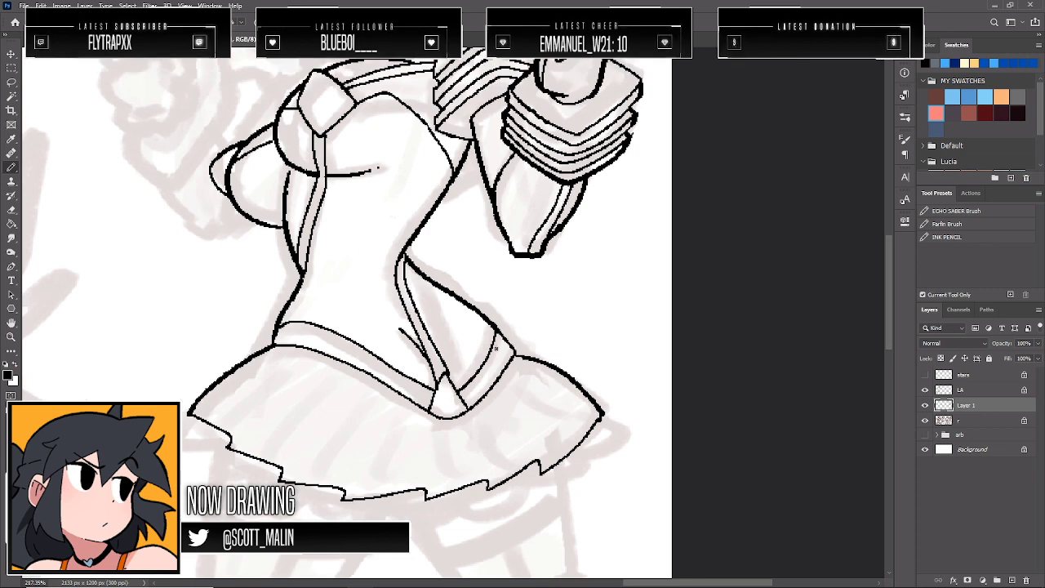
scroll(495, 349, up, 4)
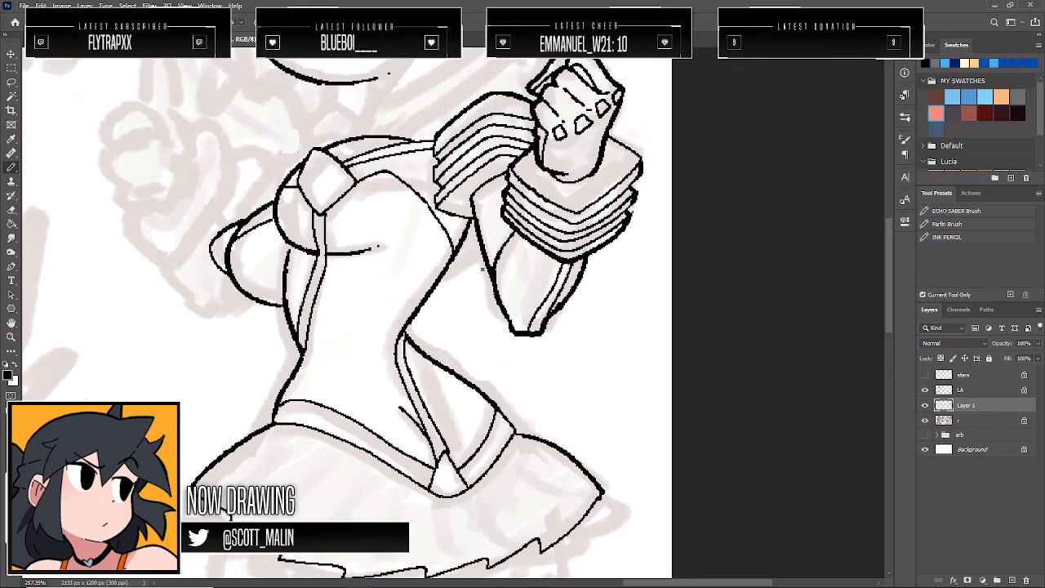
drag(451, 275, 483, 251)
drag(437, 285, 485, 261)
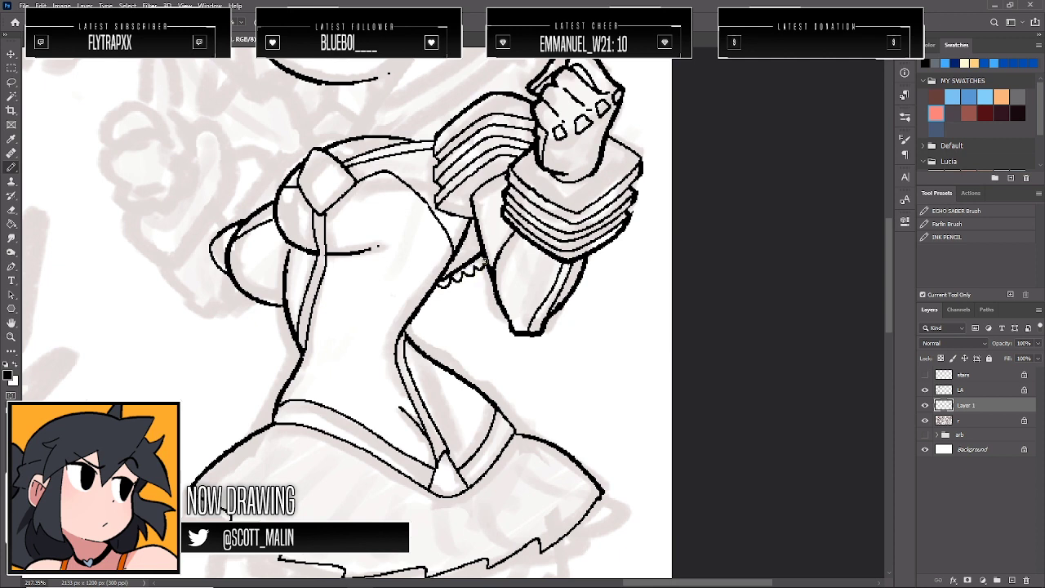
key(ctrl+z)
drag(453, 284, 488, 265)
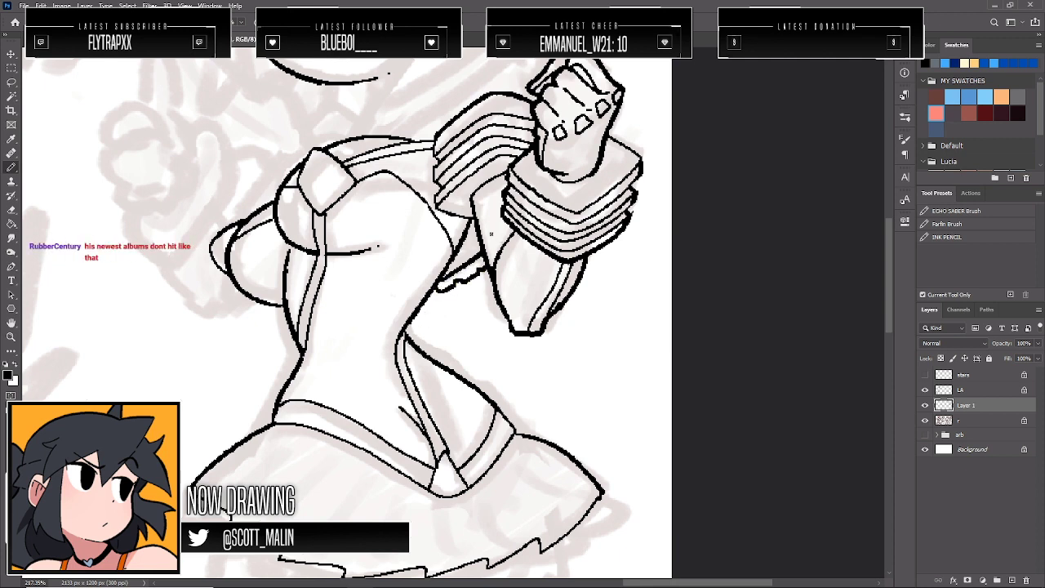
Ink a zigzag frill beneath the entire skirt hem and pleat lines between the hem and the belt
scroll(491, 234, down, 4)
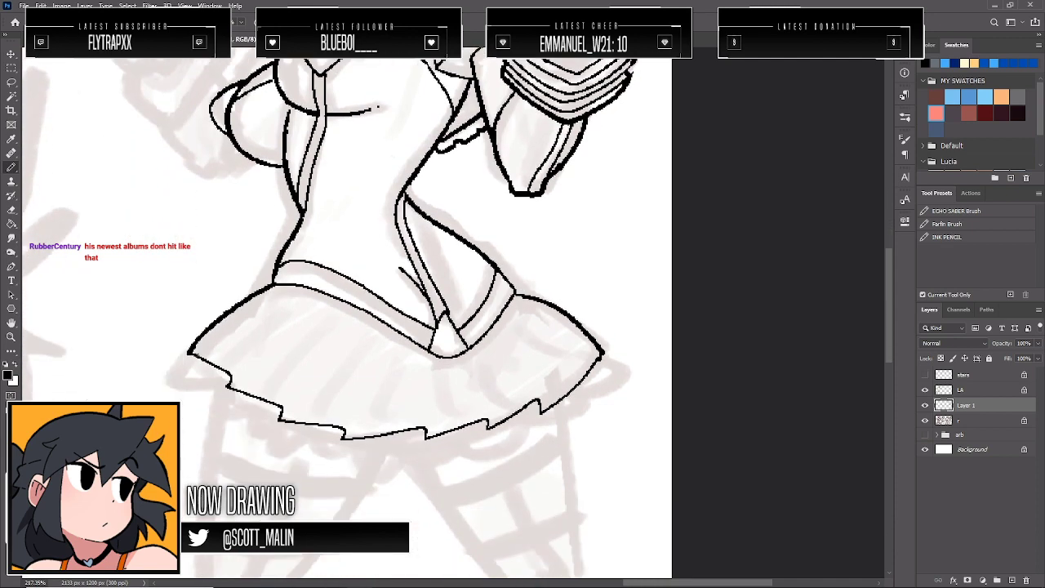
mouse_move(186, 357)
mouse_down()
mouse_move(200, 385)
mouse_move(220, 386)
mouse_move(231, 420)
mouse_move(250, 414)
mouse_move(264, 430)
mouse_move(279, 413)
mouse_move(284, 449)
mouse_move(306, 440)
mouse_move(316, 456)
mouse_move(343, 431)
mouse_move(354, 462)
mouse_move(386, 449)
mouse_move(401, 466)
mouse_move(433, 422)
mouse_move(423, 442)
mouse_move(446, 467)
mouse_move(451, 445)
mouse_move(477, 458)
mouse_move(518, 446)
mouse_move(520, 427)
mouse_move(580, 417)
mouse_move(575, 402)
mouse_move(600, 388)
mouse_move(582, 382)
mouse_move(607, 379)
mouse_move(606, 349)
mouse_up()
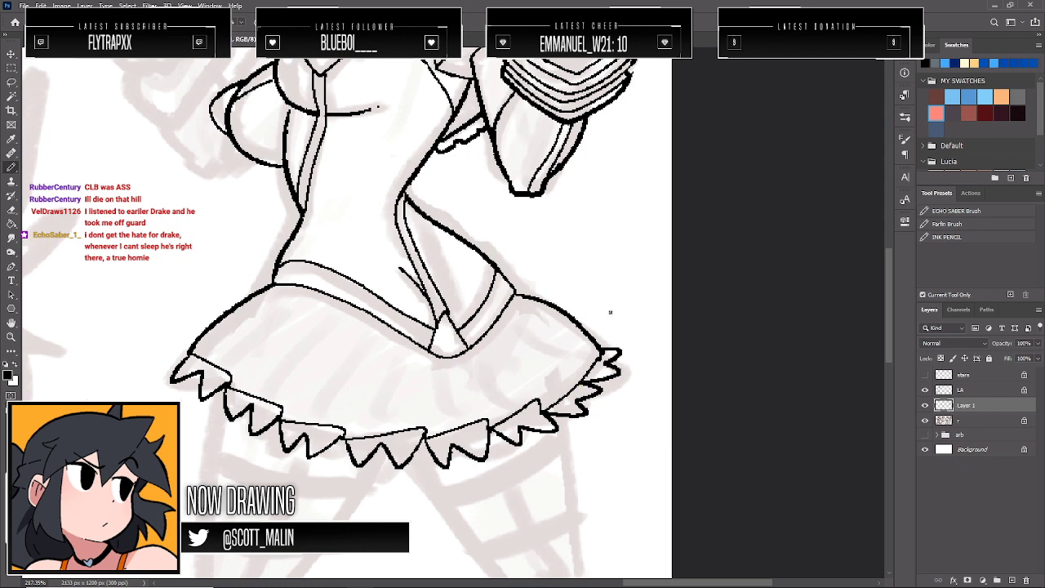
drag(426, 429, 431, 377)
drag(384, 342, 349, 423)
drag(285, 406, 324, 349)
drag(340, 324, 332, 337)
drag(230, 376, 290, 311)
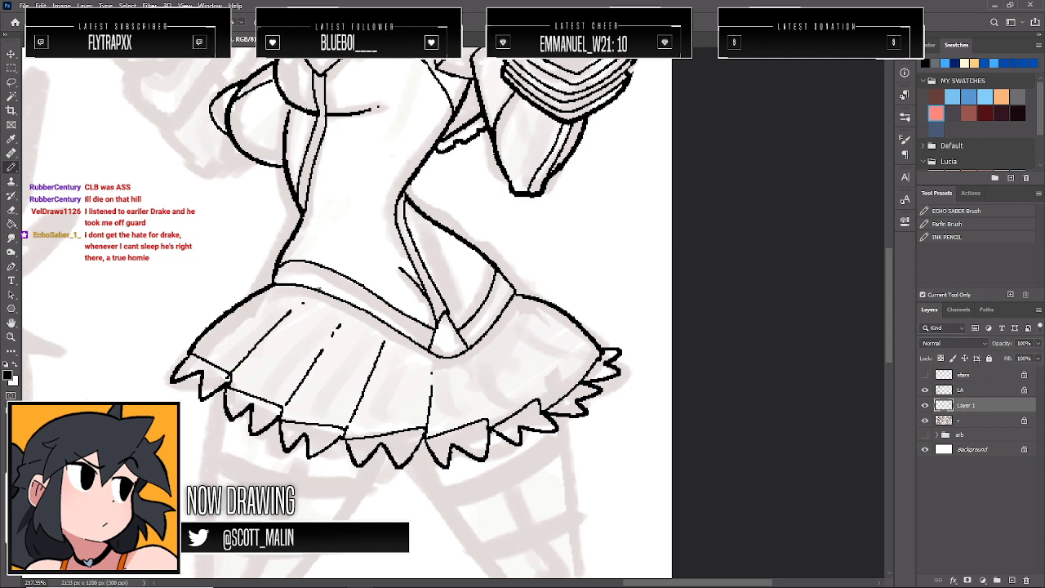
mouse_move(462, 361)
mouse_down()
mouse_move(488, 420)
mouse_move(506, 372)
mouse_move(529, 394)
mouse_up()
drag(522, 320, 578, 362)
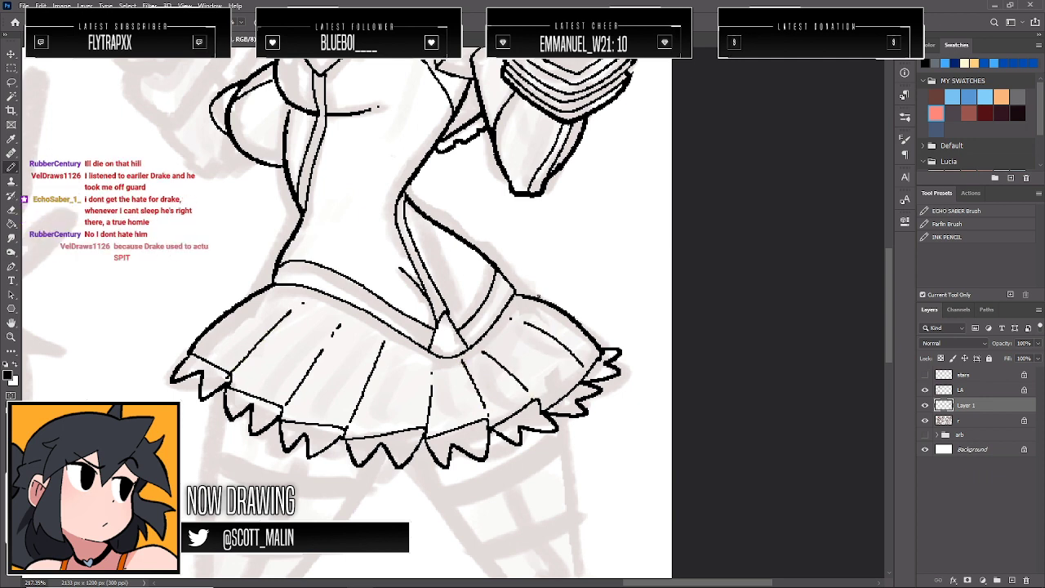
Ink a second short crease above the triangular belt ornament, on the other side of the trim lines
scroll(533, 294, up, 8)
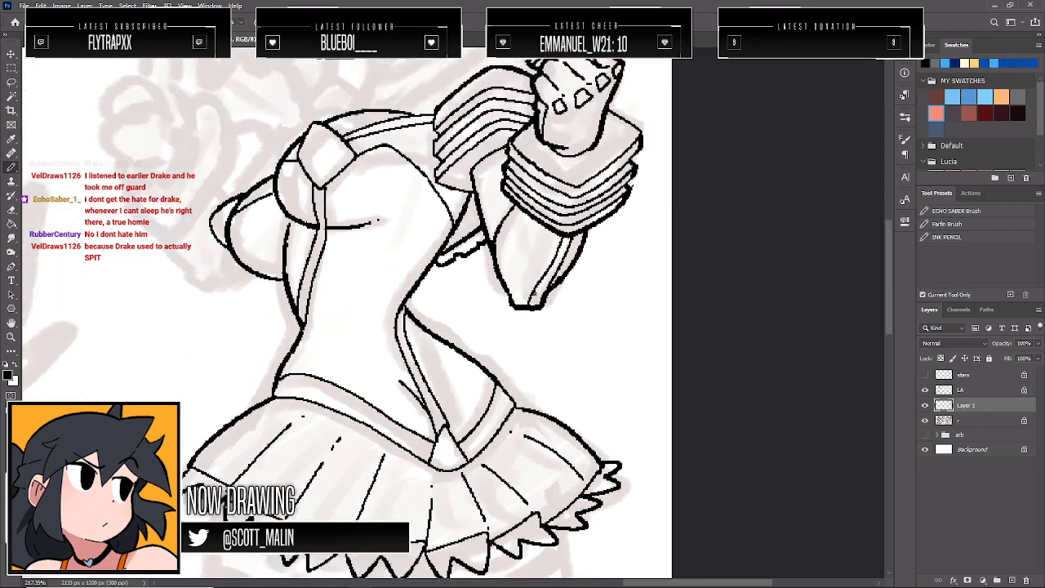
scroll(535, 294, down, 3)
scroll(534, 294, down, 5)
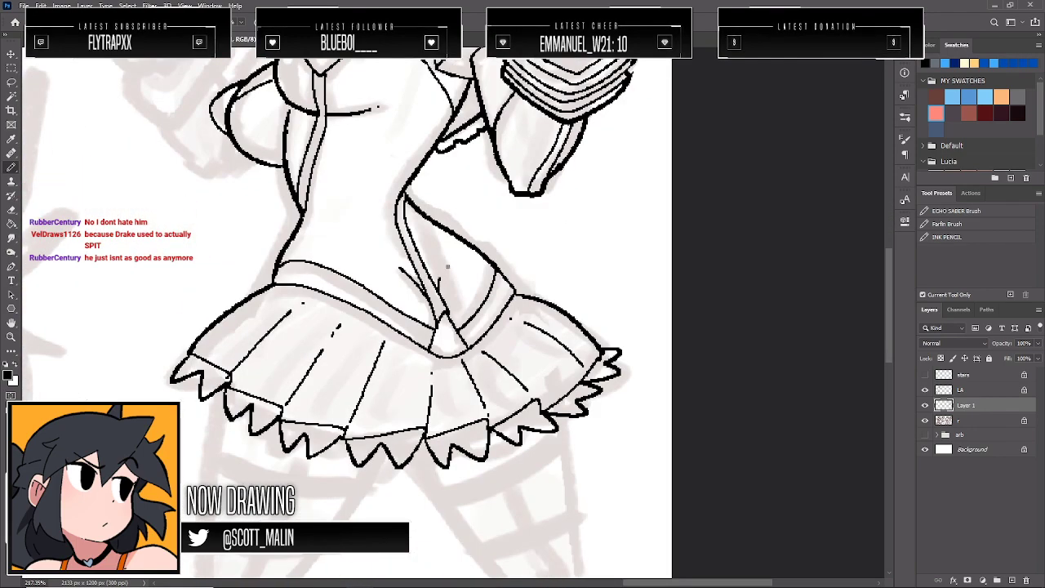
scroll(475, 216, up, 2)
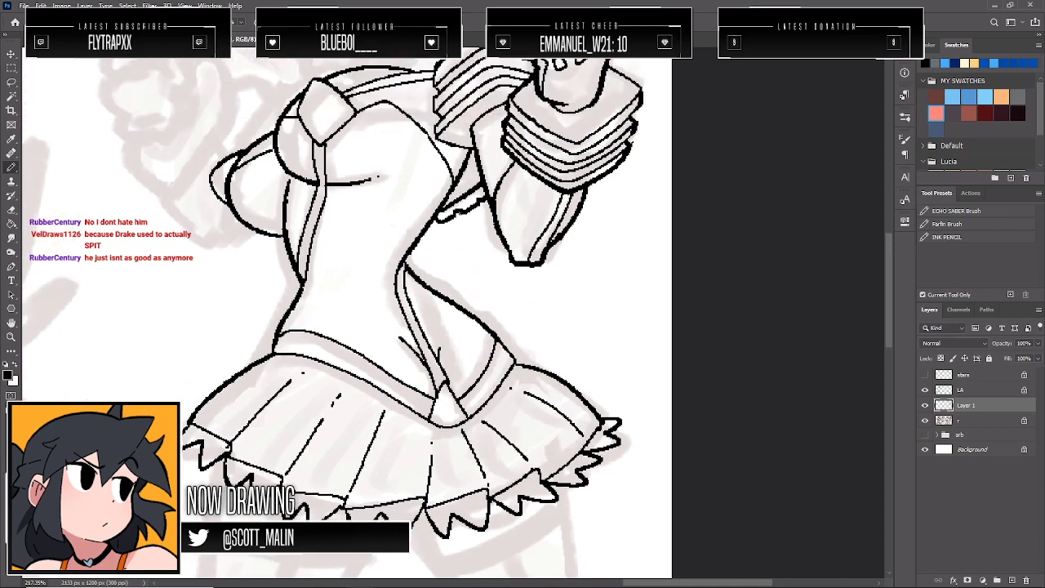
Ink a long scarf tail from the neckline past the head to the canvas edge, redrawing its lower edge near the shoulder
click(10, 337)
drag(461, 354, 412, 342)
scroll(539, 343, up, 3)
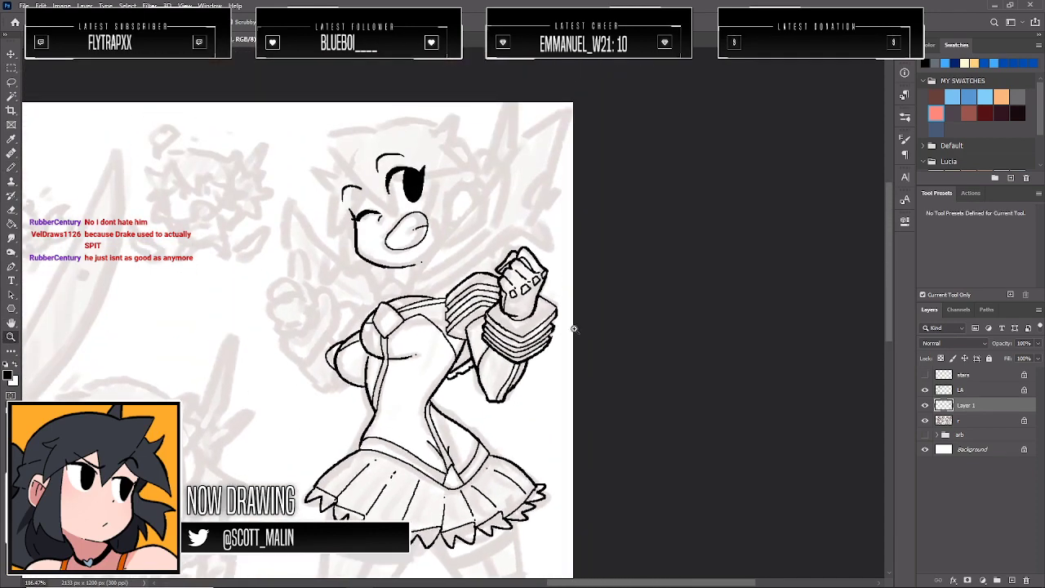
drag(333, 324, 354, 351)
scroll(547, 313, up, 3)
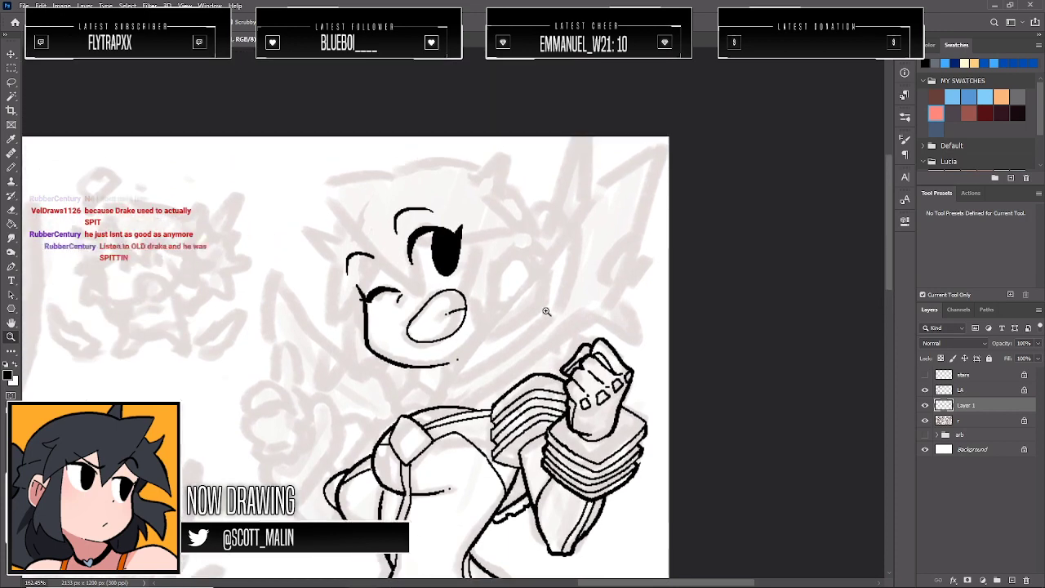
drag(528, 349, 551, 341)
scroll(553, 341, up, 1)
key(b)
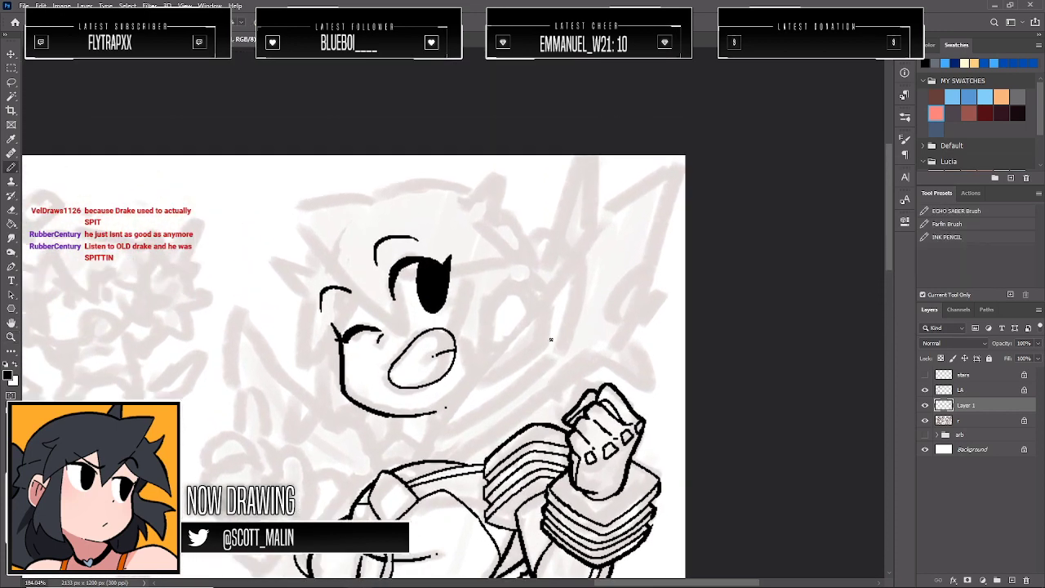
mouse_move(417, 451)
mouse_down()
mouse_move(441, 431)
mouse_move(489, 338)
mouse_move(516, 320)
mouse_move(600, 209)
mouse_move(707, 149)
mouse_move(618, 343)
mouse_move(460, 463)
mouse_up()
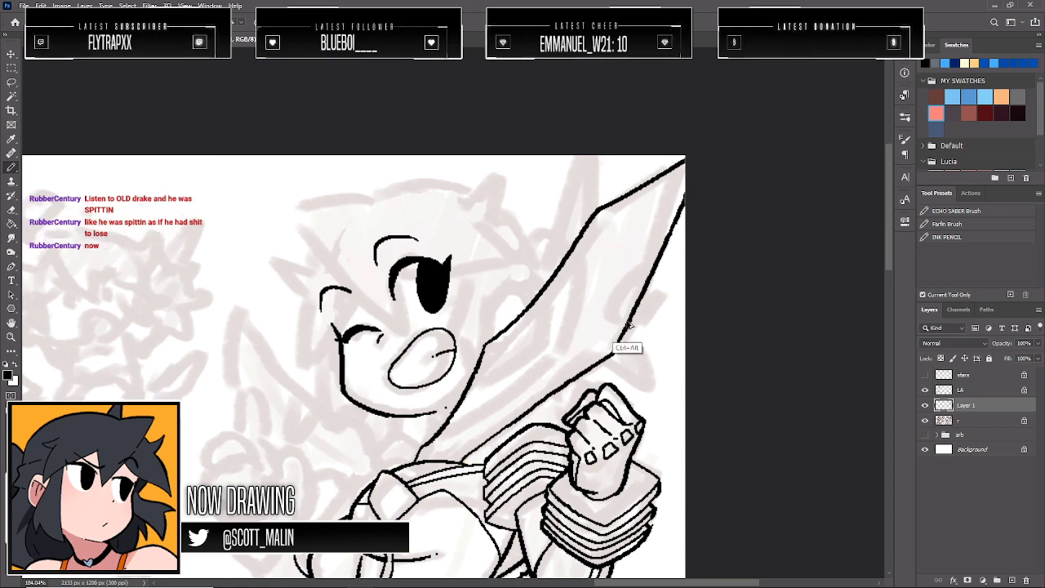
key(ctrl+z)
drag(612, 356, 452, 460)
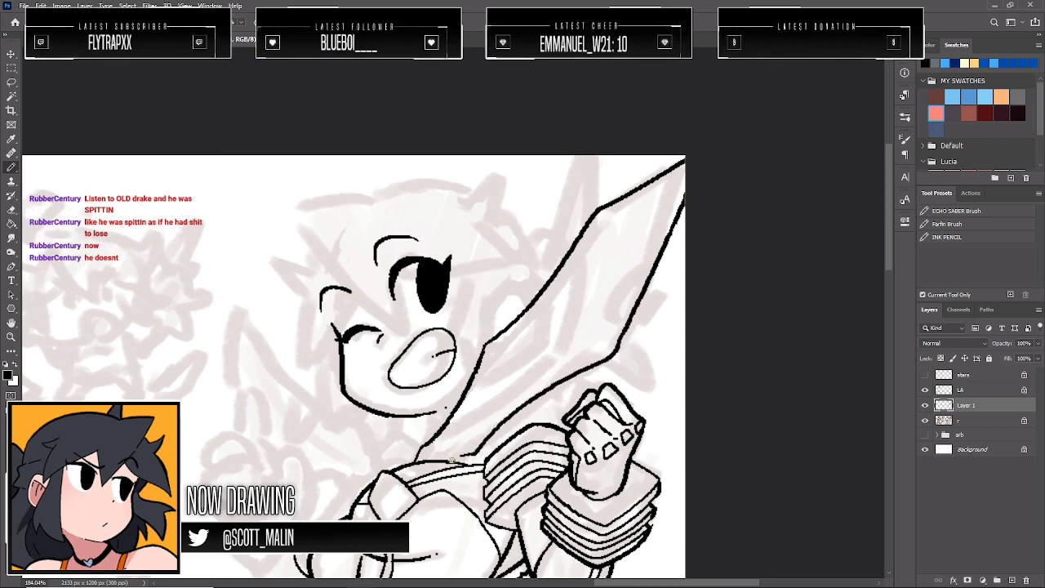
Fill the small gap between the scarf tail's lower edge and the shoulder with black
key(g)
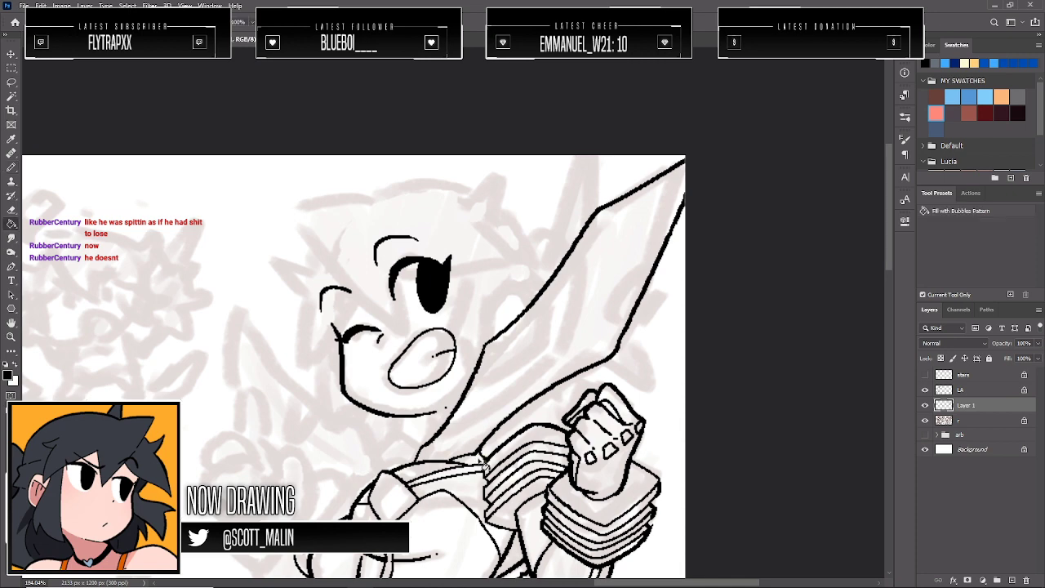
click(478, 463)
key(b)
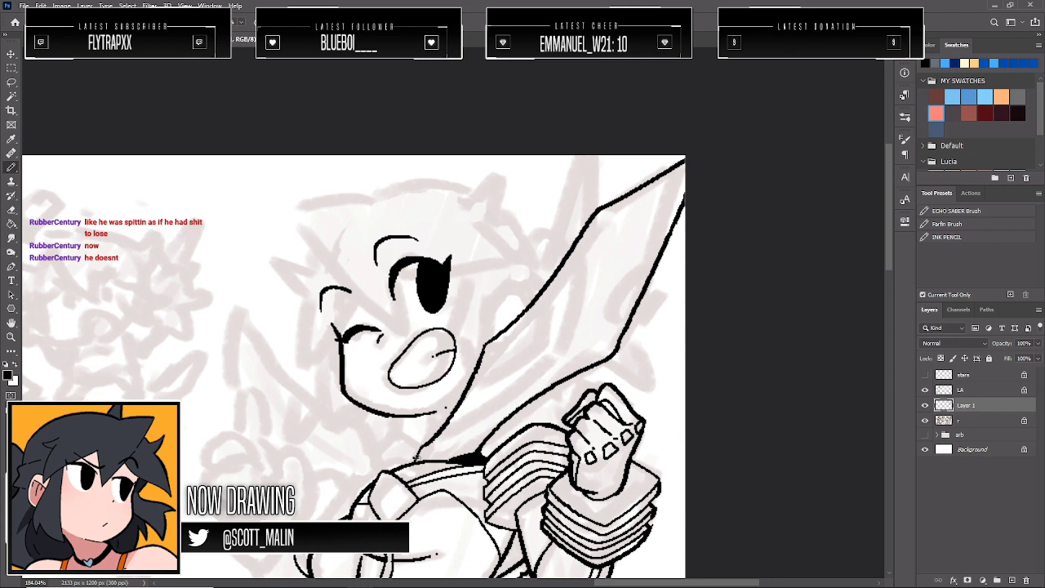
Ink the folds of the scarf knot at the neckline, over the shoulder away from the raised fist
mouse_move(416, 456)
mouse_down()
mouse_move(385, 450)
mouse_move(353, 480)
mouse_move(348, 516)
mouse_up()
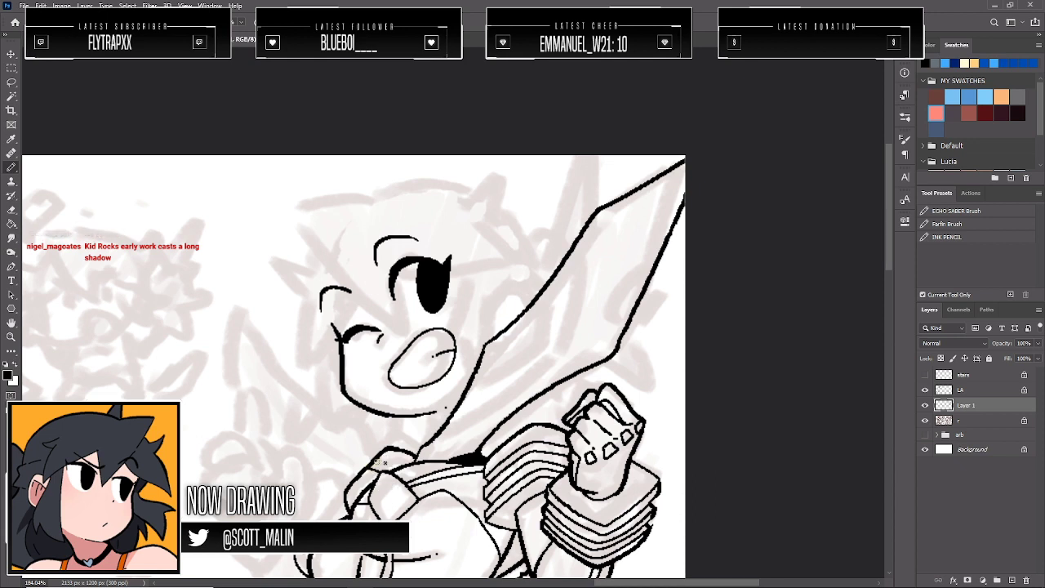
key(e)
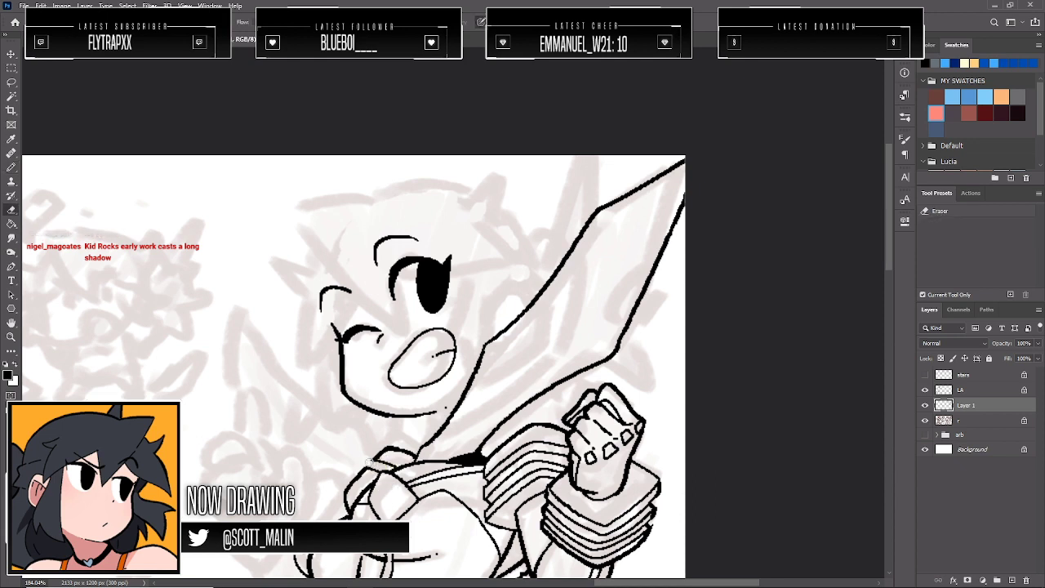
key(b)
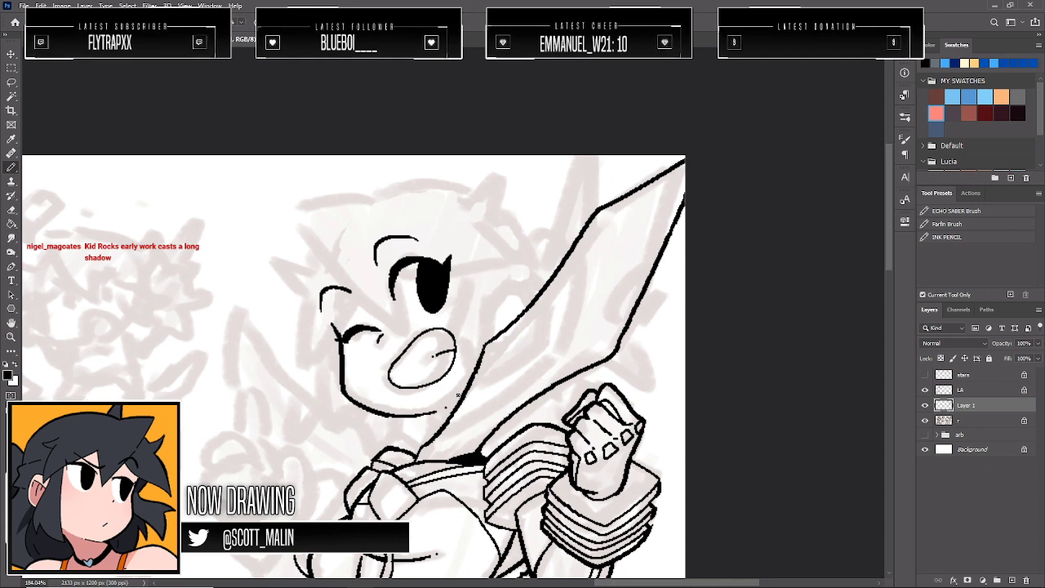
Ink two curved trim lines across the upper sleeve between the scarf tail and the raised fist, redrawing the first attempt
key(z)
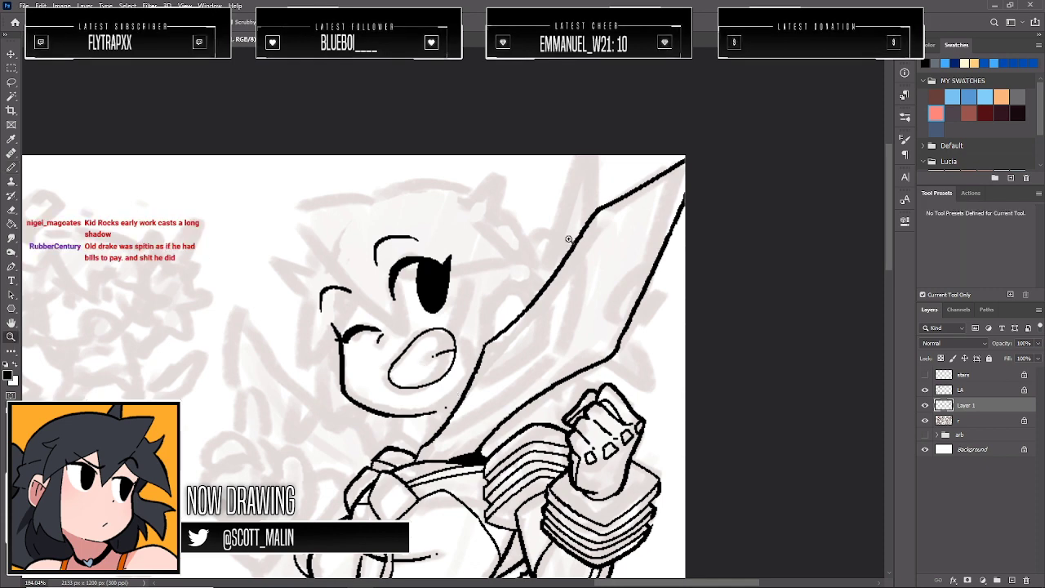
drag(575, 239, 558, 243)
scroll(558, 245, down, 3)
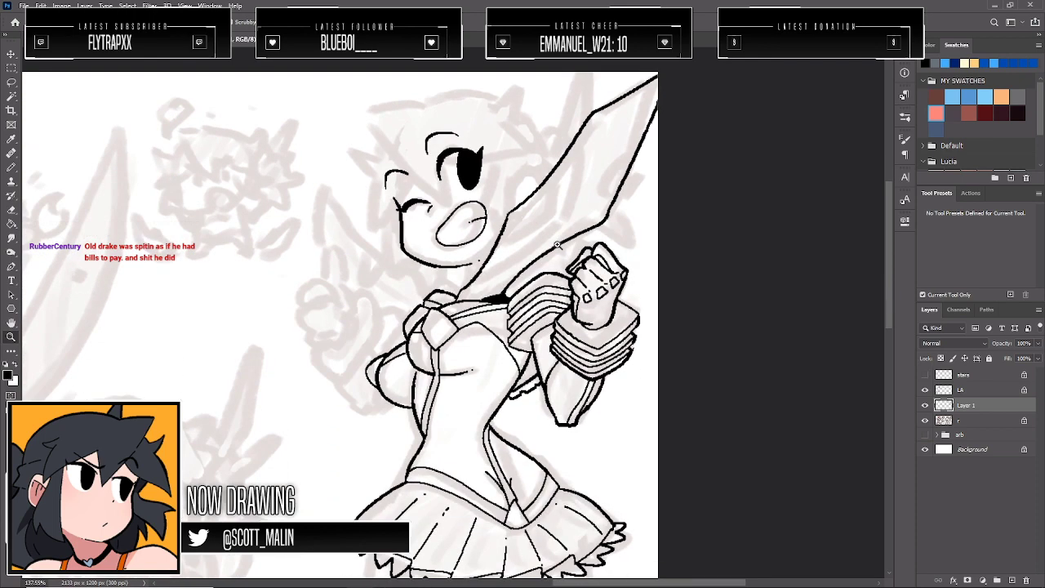
scroll(558, 244, up, 2)
drag(563, 209, 577, 239)
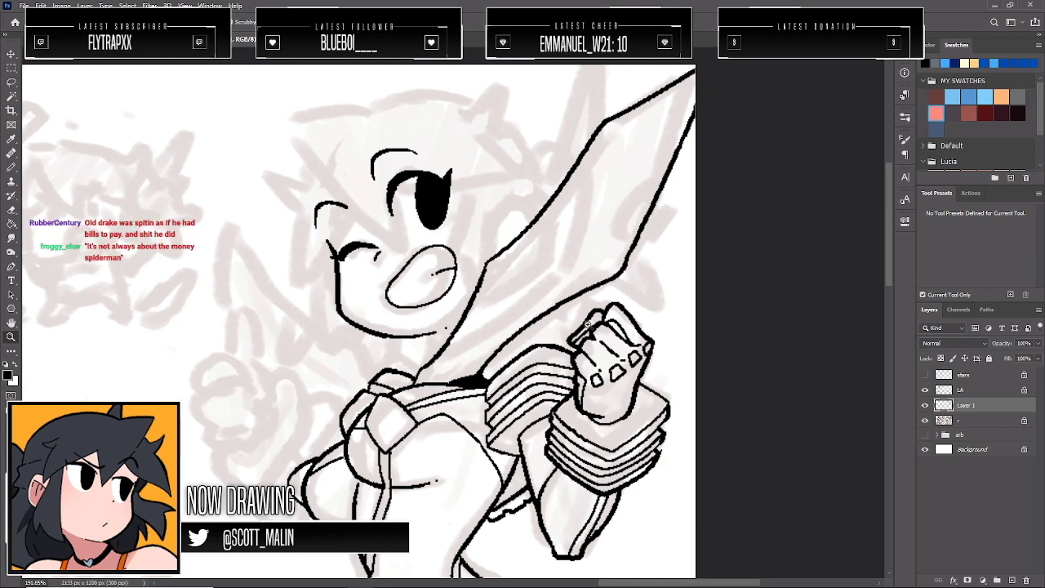
drag(570, 331, 579, 345)
key(b)
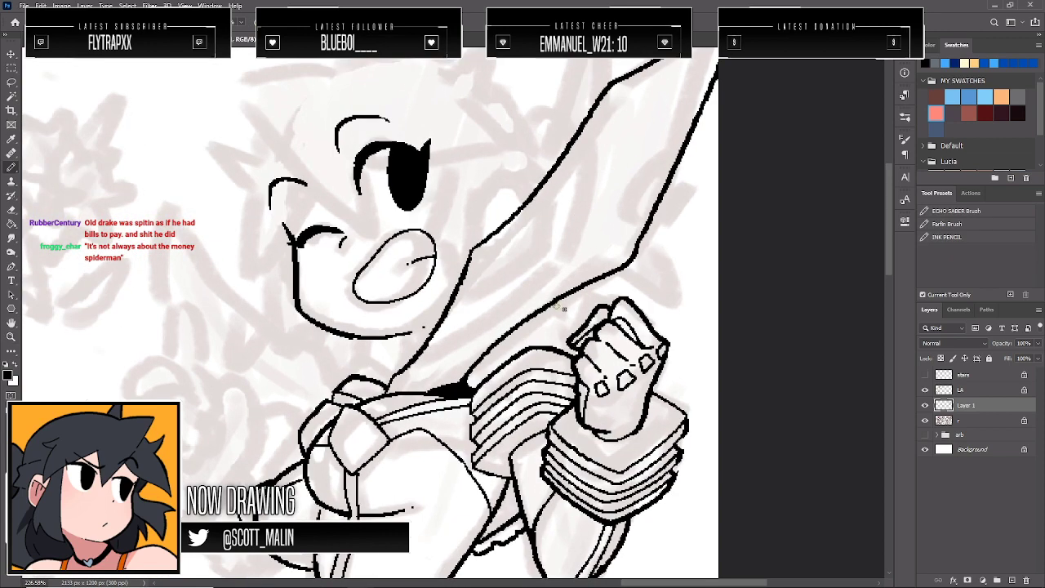
mouse_move(555, 304)
mouse_down()
mouse_move(609, 256)
mouse_move(554, 314)
mouse_move(561, 351)
mouse_up()
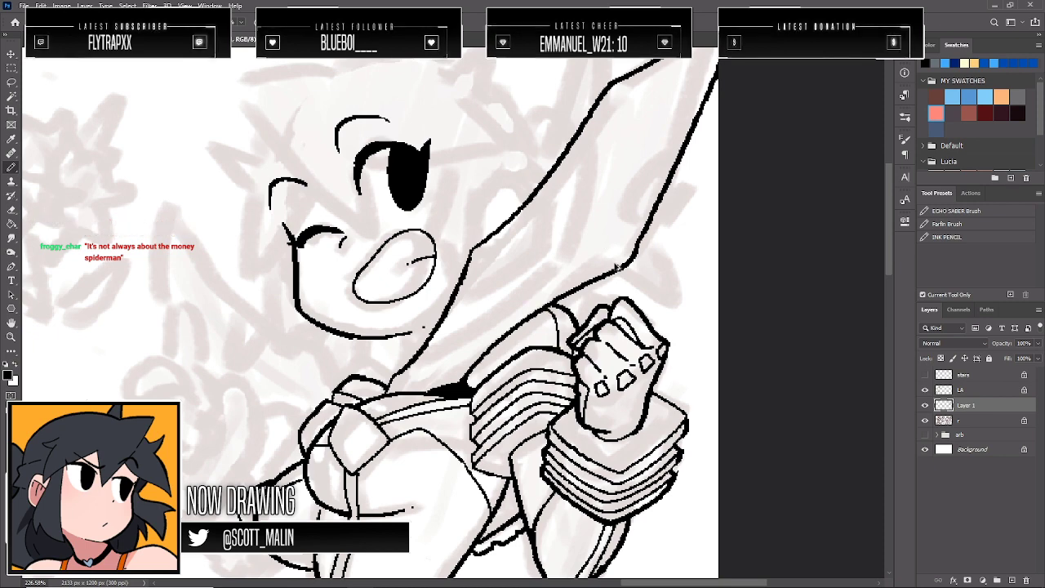
key(ctrl+alt+z)
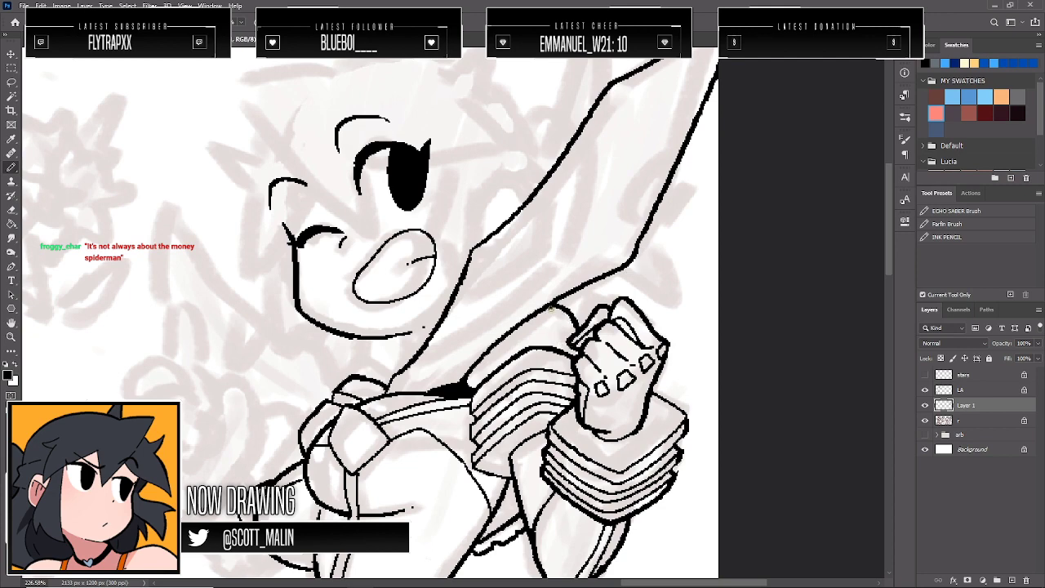
mouse_move(551, 307)
mouse_down()
mouse_move(563, 344)
mouse_move(548, 334)
mouse_move(548, 347)
mouse_up()
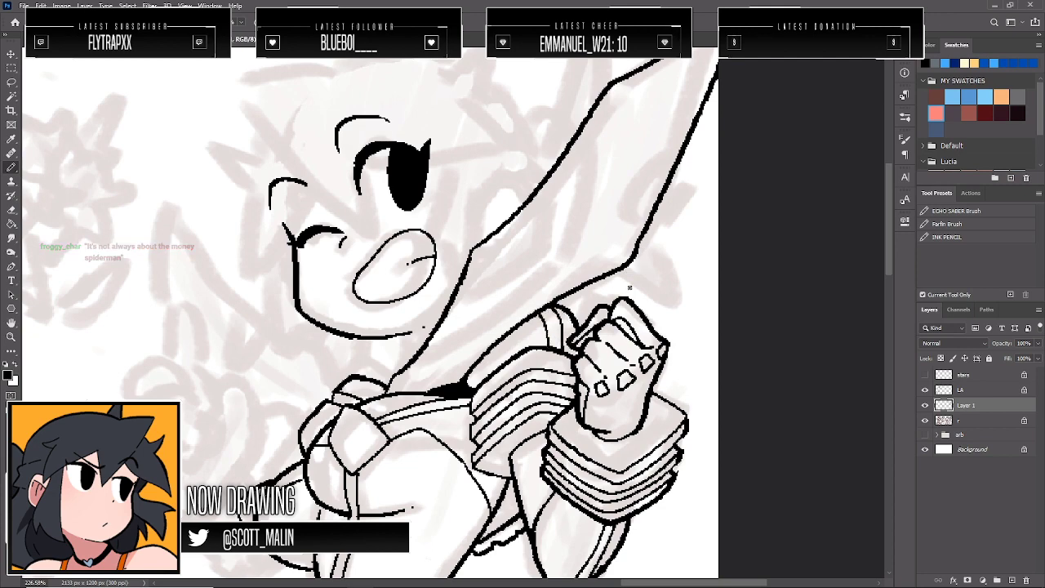
Ink an inner fold line and a parallel stripe along the scarf tail, extend the fold toward the tip and erase the overlap at the bend
scroll(689, 347, up, 2)
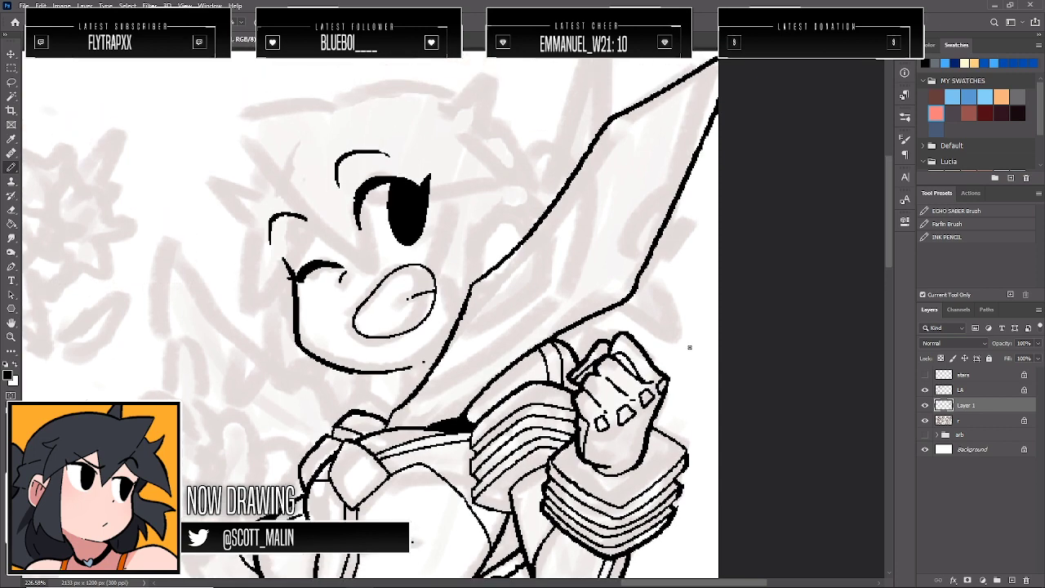
mouse_move(406, 403)
mouse_down()
mouse_move(469, 377)
mouse_move(565, 288)
mouse_move(609, 123)
mouse_up()
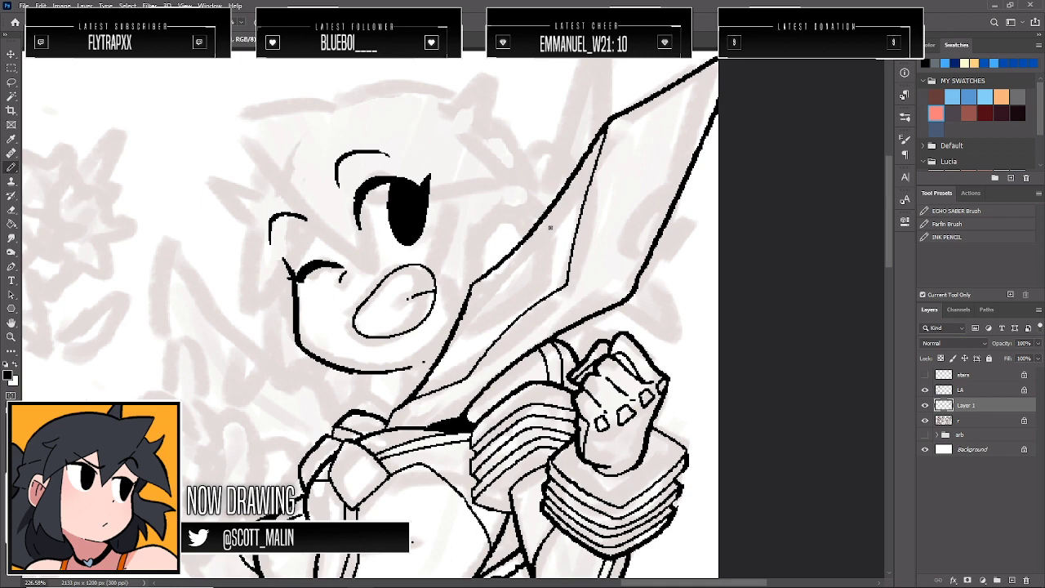
mouse_move(426, 380)
mouse_down()
mouse_move(539, 285)
mouse_move(558, 201)
mouse_up()
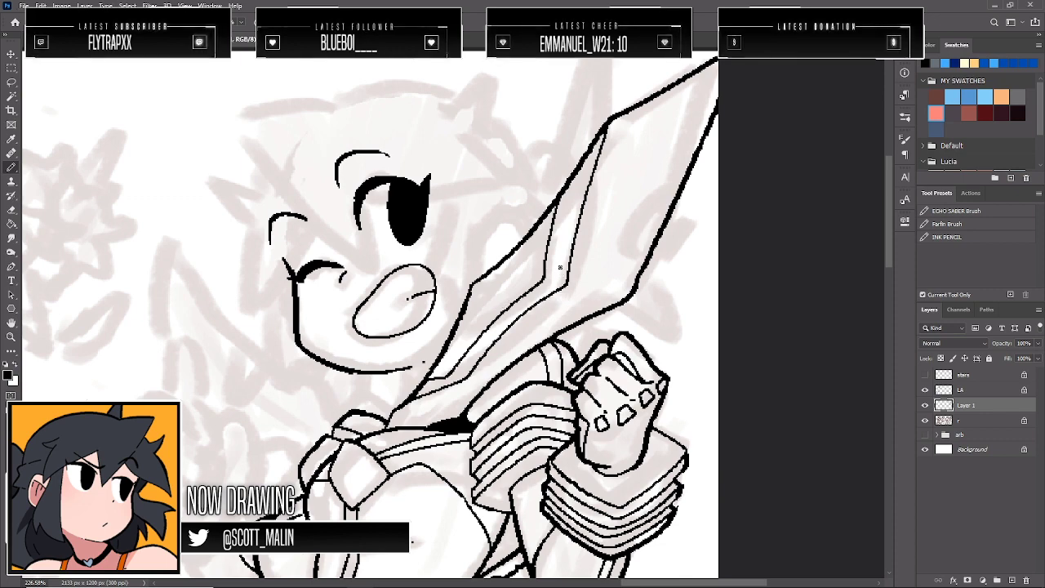
drag(599, 160, 678, 85)
key(e)
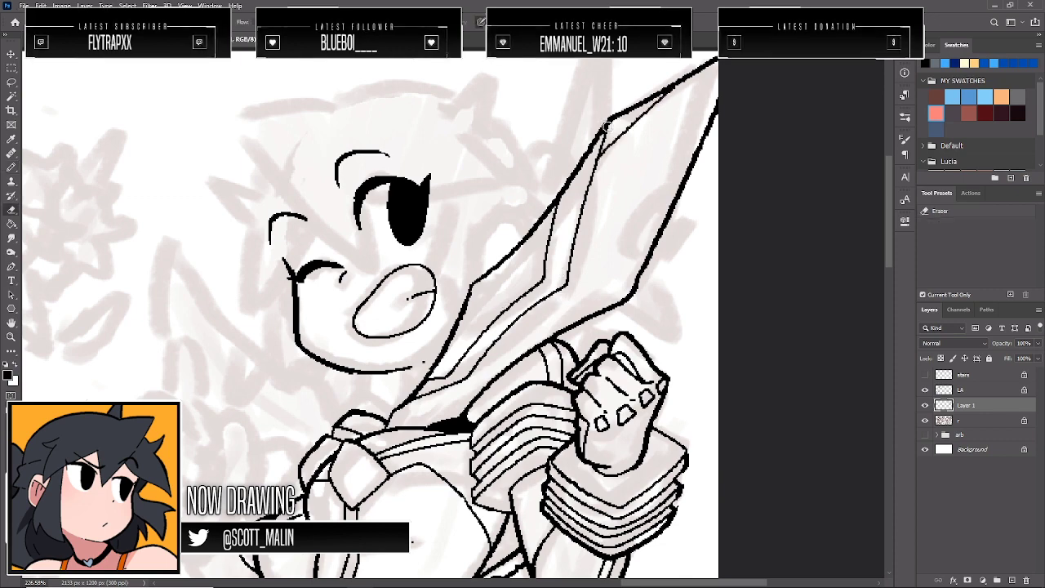
drag(613, 120, 598, 153)
key(b)
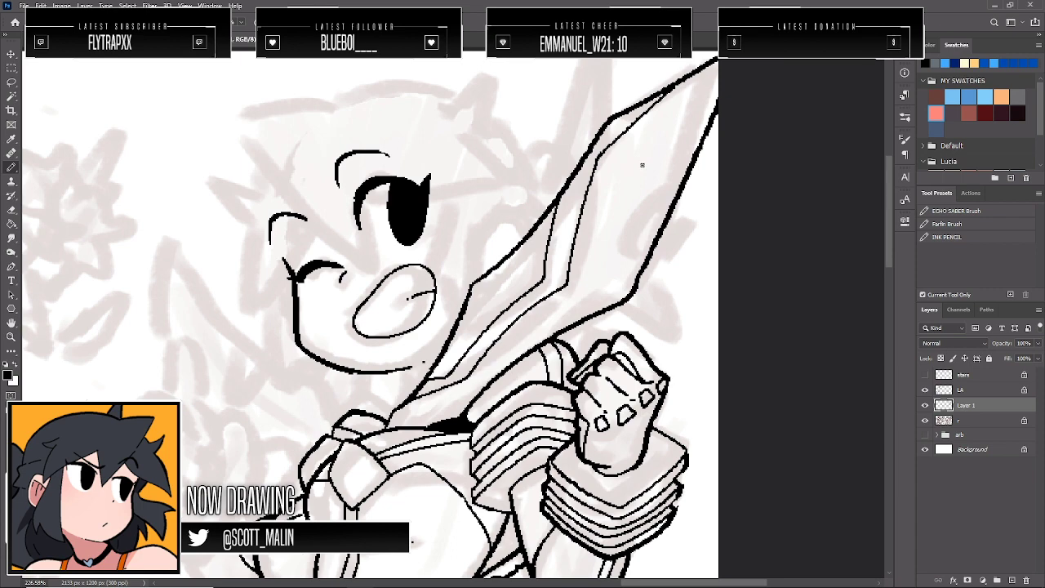
Erase the inner stripe line on the scarf tail and redraw it closer to the fold line, reaching up to the bend
key(e)
mouse_move(457, 359)
mouse_down()
mouse_move(445, 374)
mouse_move(543, 278)
mouse_move(554, 214)
mouse_up()
key(b)
mouse_move(440, 376)
mouse_down()
mouse_move(493, 329)
mouse_move(560, 239)
mouse_move(581, 173)
mouse_up()
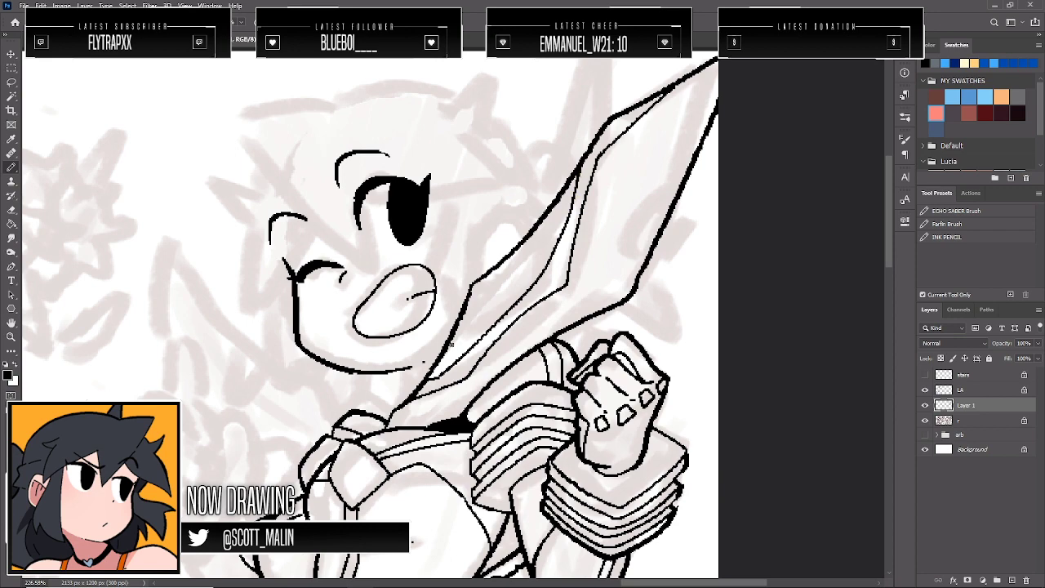
Ink another inner line along the scarf tail's upper edge, redrawing it once, and add a short stripe beside it near the face
mouse_move(447, 353)
mouse_down()
mouse_move(533, 254)
mouse_move(566, 194)
mouse_up()
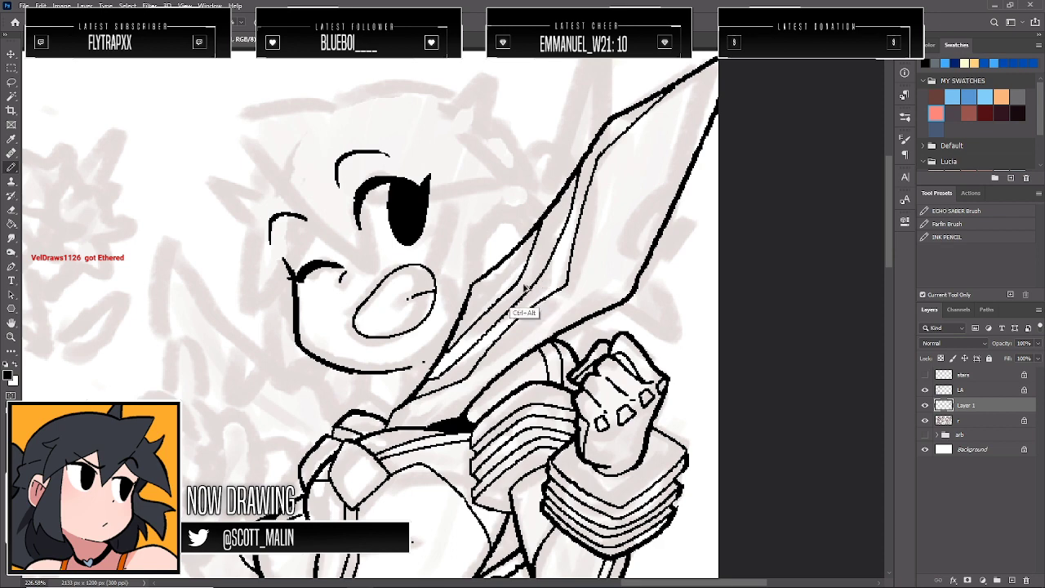
key(ctrl+z)
drag(525, 273, 448, 353)
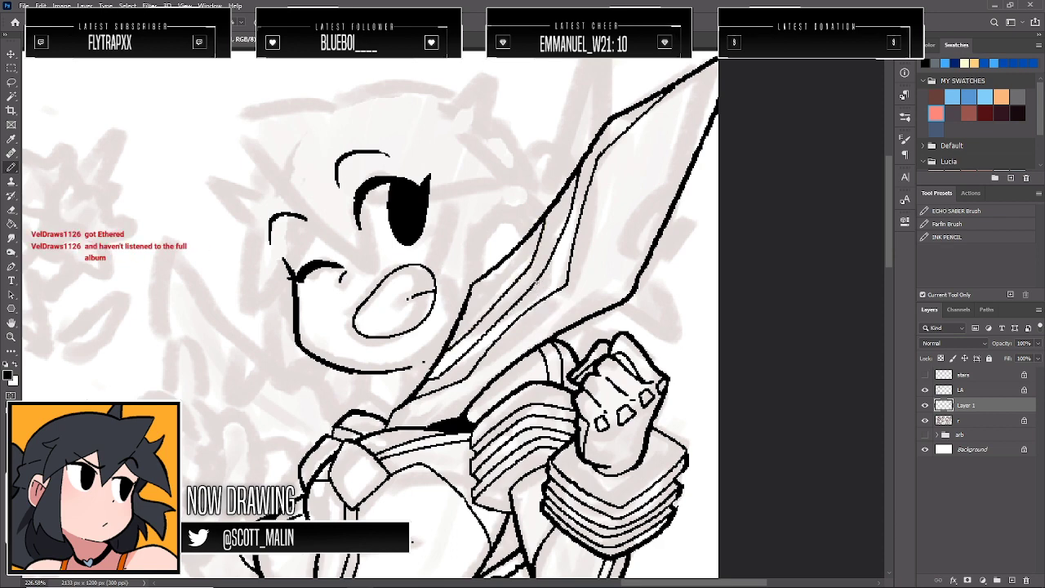
drag(506, 273, 462, 319)
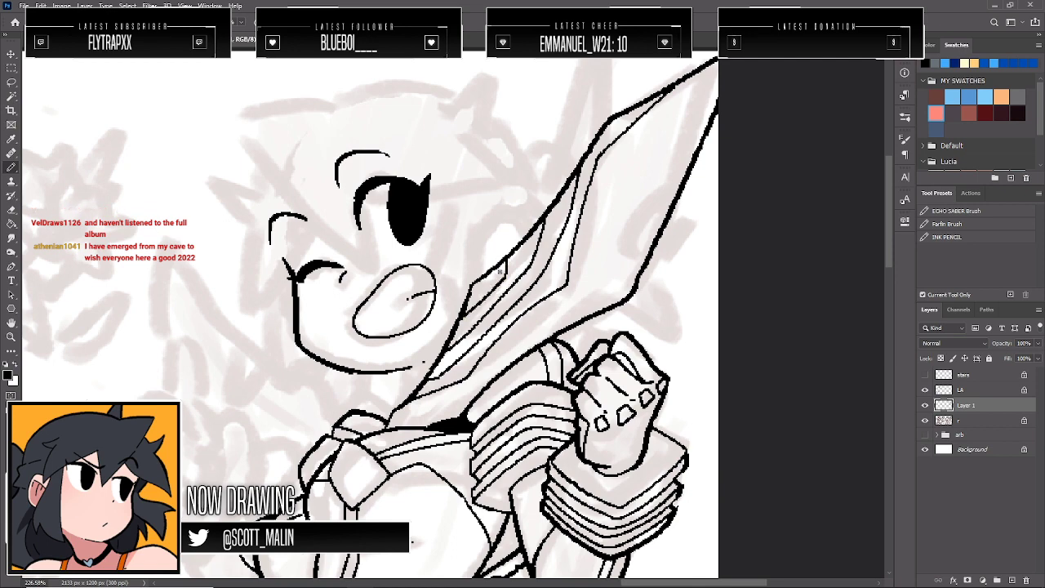
Ink jagged tear notches along the scarf tail's outer edge, erase the old edge across them and thicken the notch outlines
mouse_move(651, 250)
mouse_down()
mouse_move(634, 255)
mouse_move(646, 214)
mouse_move(676, 202)
mouse_move(663, 181)
mouse_move(700, 139)
mouse_move(723, 86)
mouse_move(706, 144)
mouse_up()
key(e)
key(ctrl+z)
key(ctrl+z)
key(b)
key(e)
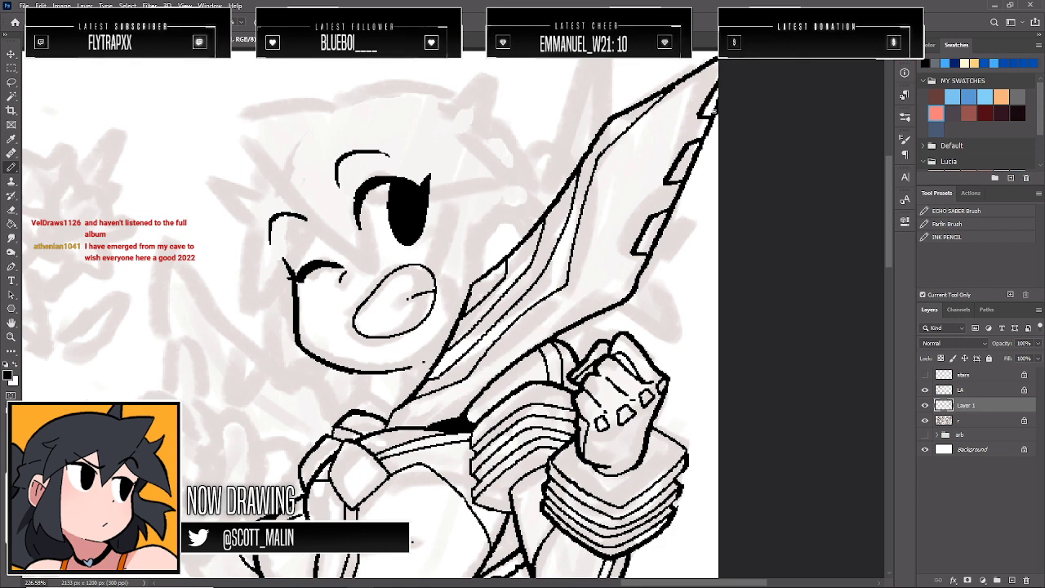
drag(684, 175, 702, 147)
mouse_move(653, 247)
mouse_down()
mouse_move(668, 217)
mouse_move(642, 253)
mouse_up()
key(b)
drag(703, 142, 678, 182)
drag(708, 119, 718, 94)
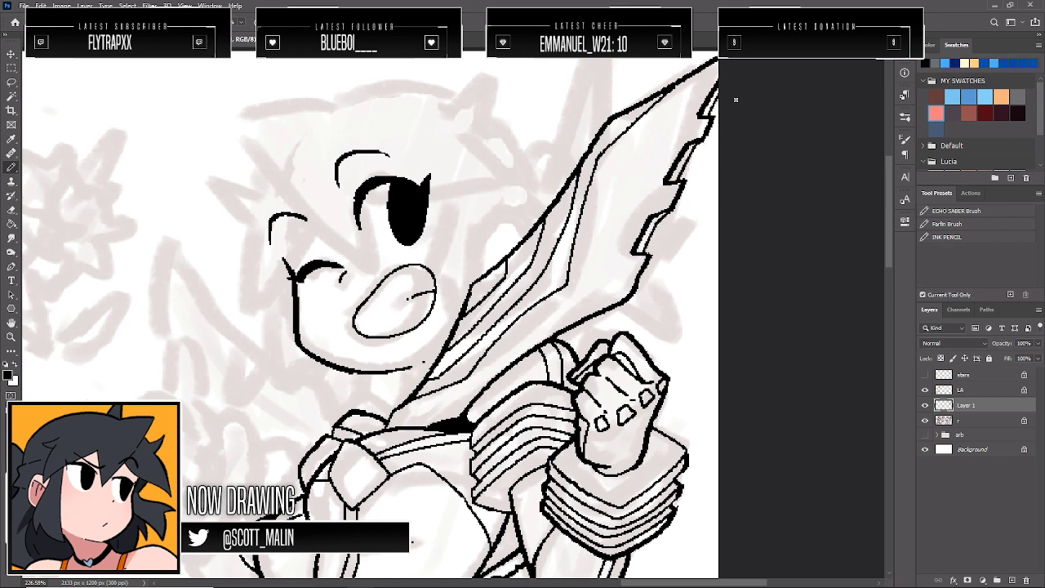
Ink the missing end of the jawline up to the scarf and the neck lines beneath the chin, cleaning up stray marks
scroll(701, 253, down, 2)
click(11, 335)
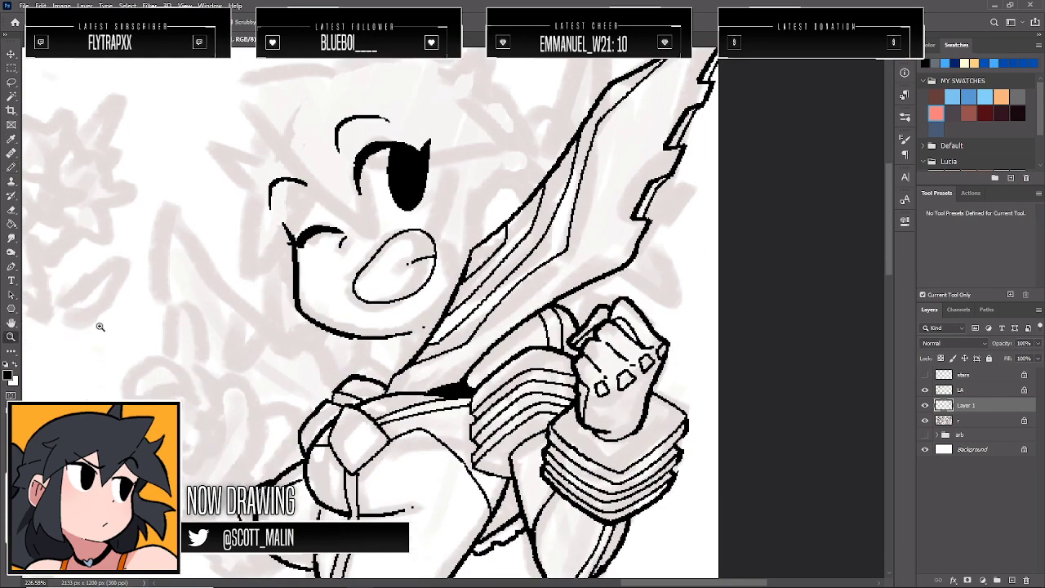
drag(533, 331, 520, 324)
drag(431, 362, 486, 359)
key(b)
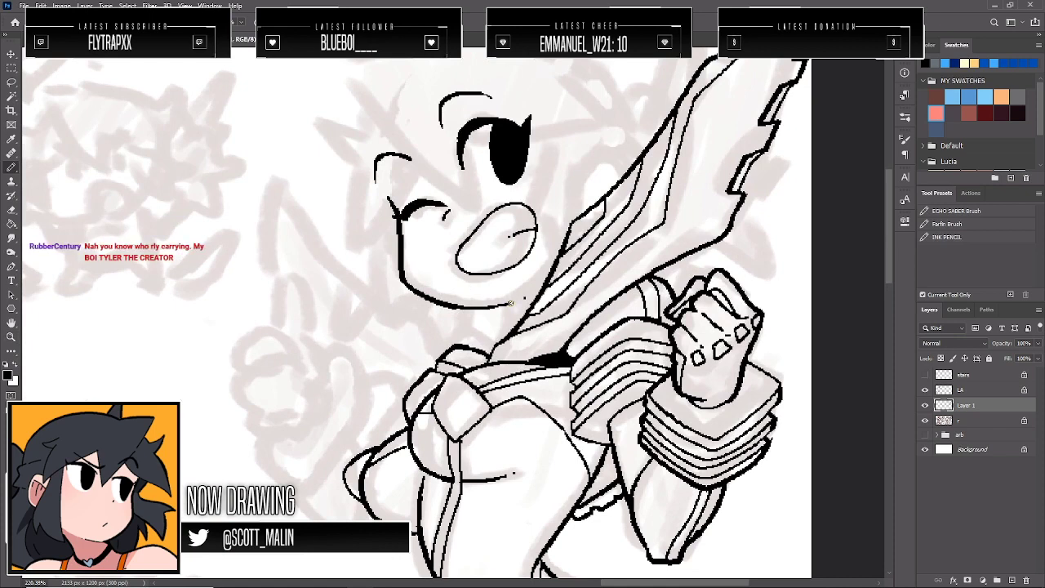
drag(511, 302, 542, 283)
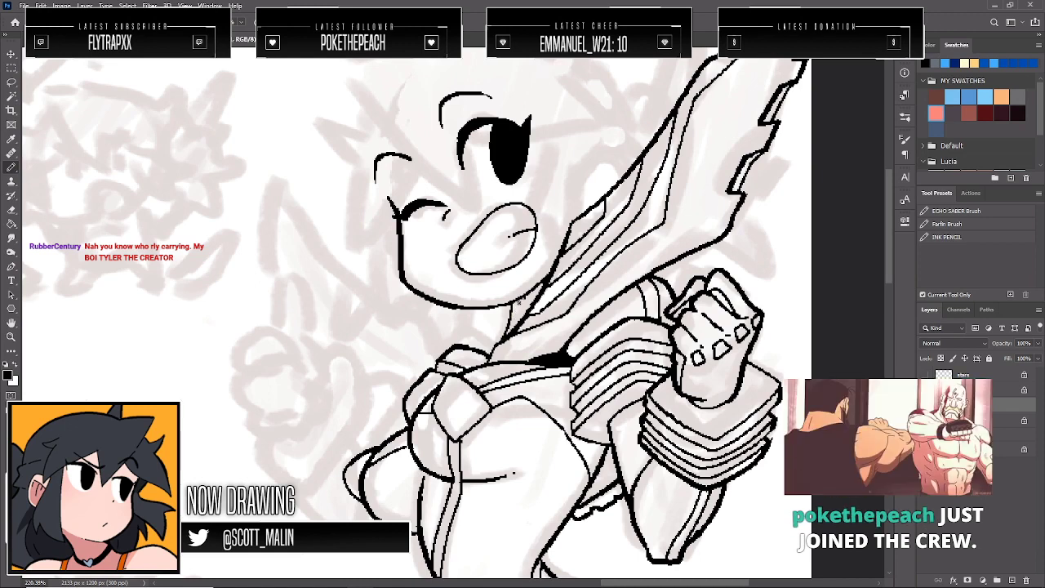
key(e)
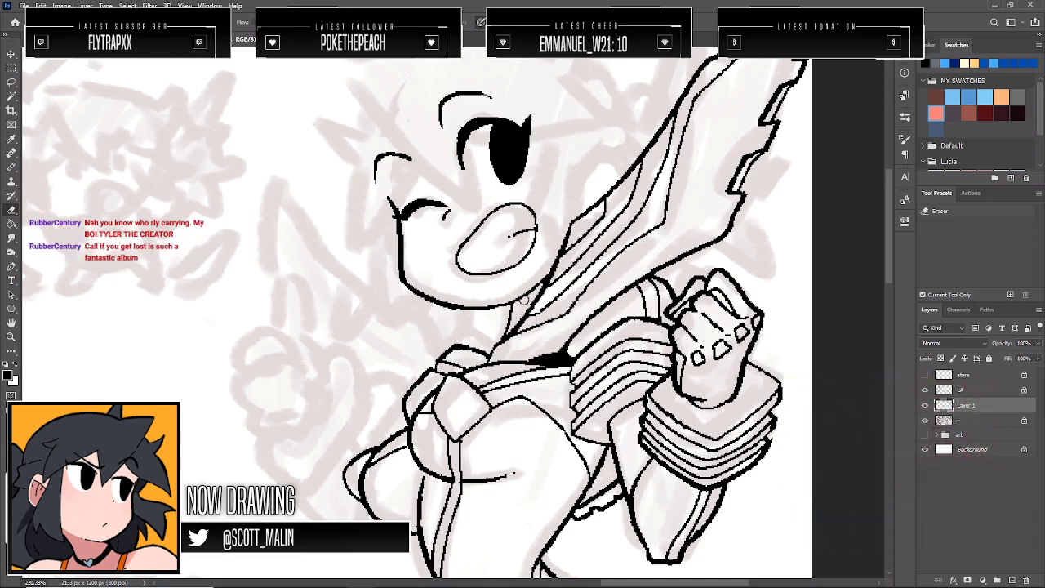
key(b)
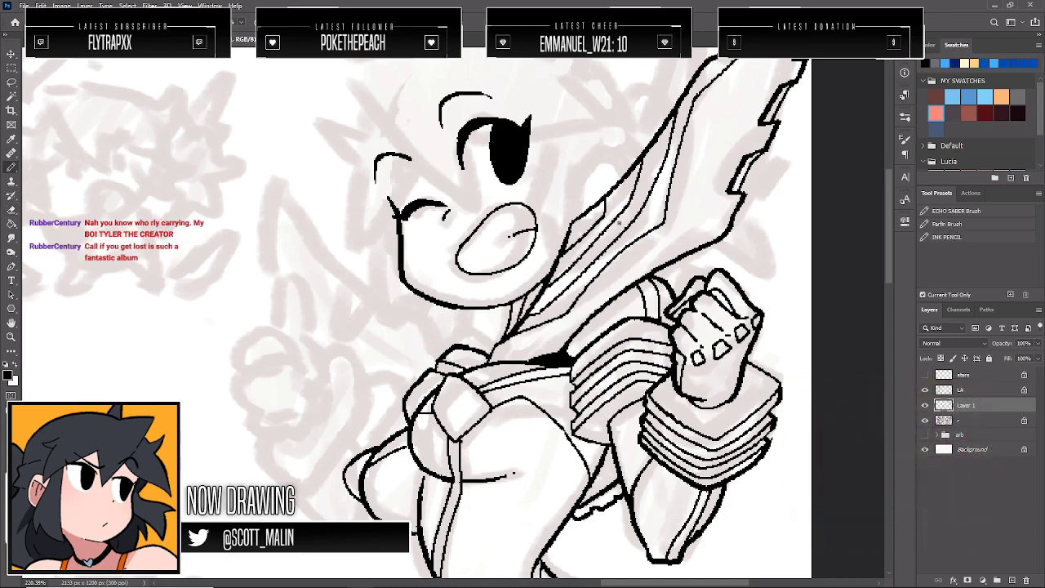
Hide the rough sketch layer to examine the line art across the whole canvas, then show the sketch again
click(12, 337)
drag(628, 321, 564, 321)
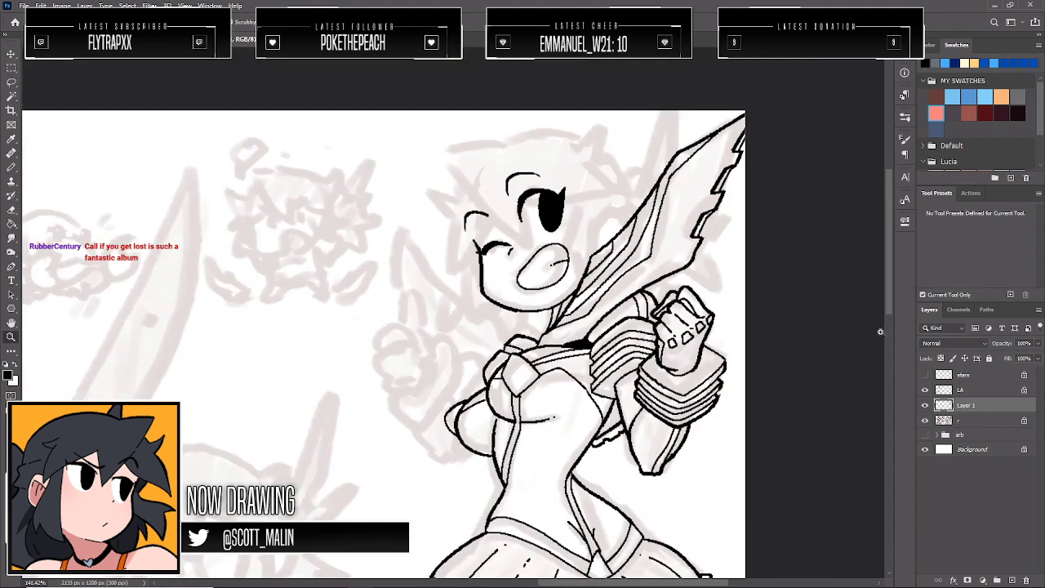
click(926, 419)
scroll(760, 280, down, 3)
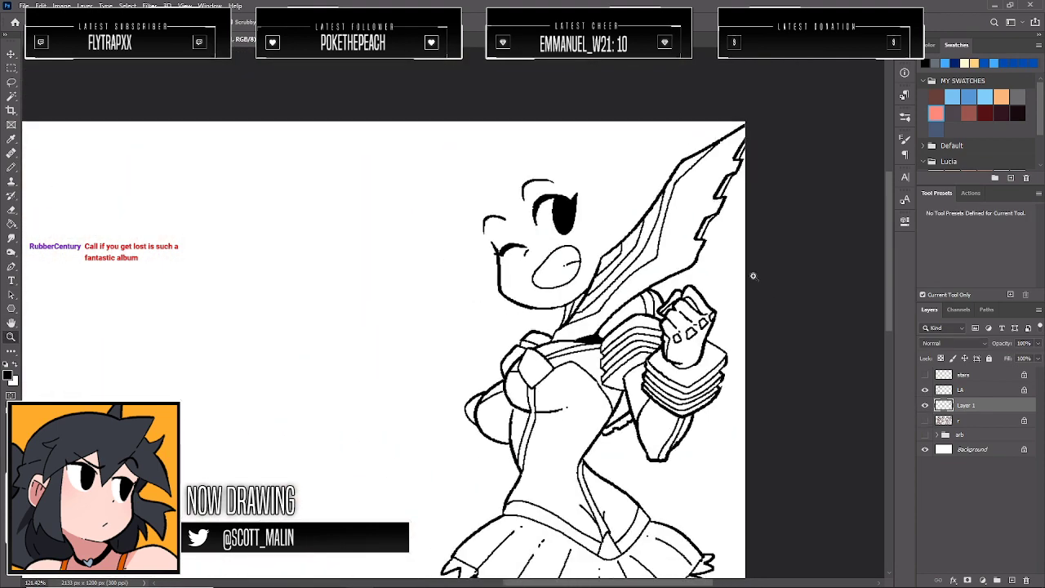
scroll(759, 280, down, 3)
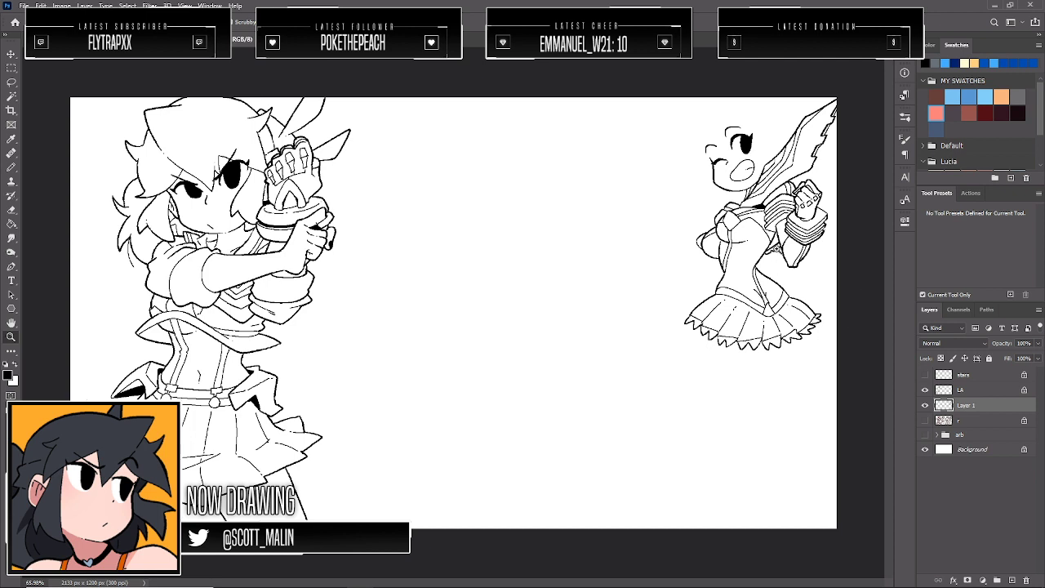
click(788, 266)
scroll(804, 296, up, 1)
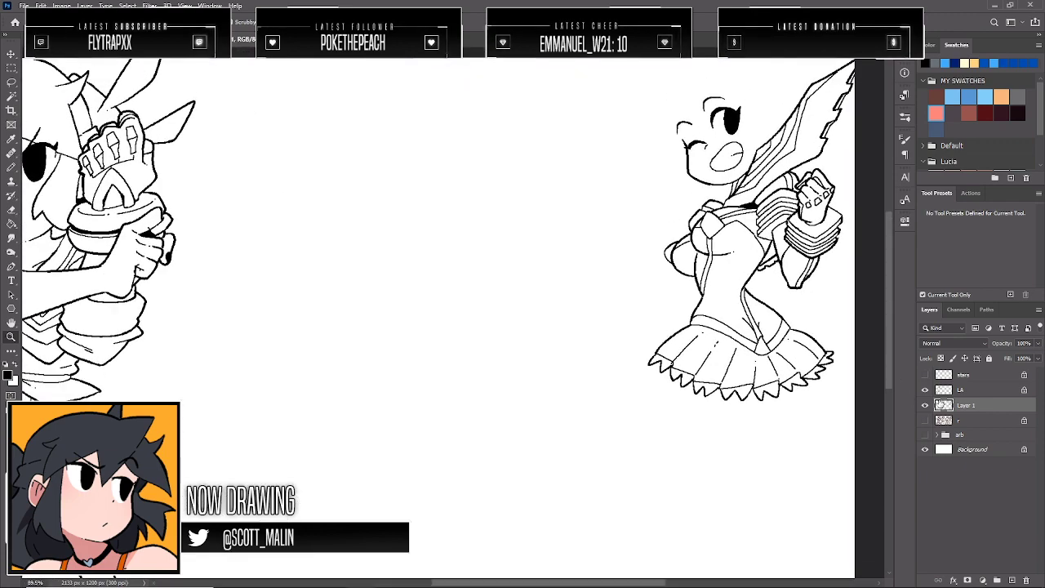
click(925, 419)
Ink the character's thumbs-up hand beside the face, with the fist outline, curled finger contours and raised thumb
drag(734, 202, 730, 204)
drag(824, 149, 848, 209)
click(848, 209)
key(b)
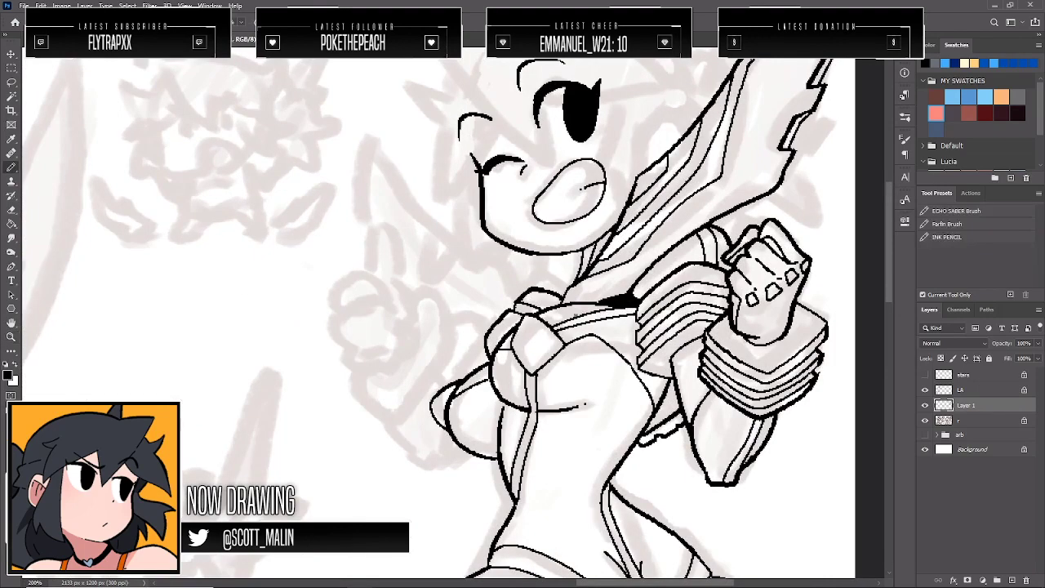
scroll(431, 279, down, 2)
scroll(431, 279, up, 2)
click(11, 337)
drag(343, 245, 310, 247)
drag(670, 270, 702, 271)
key(b)
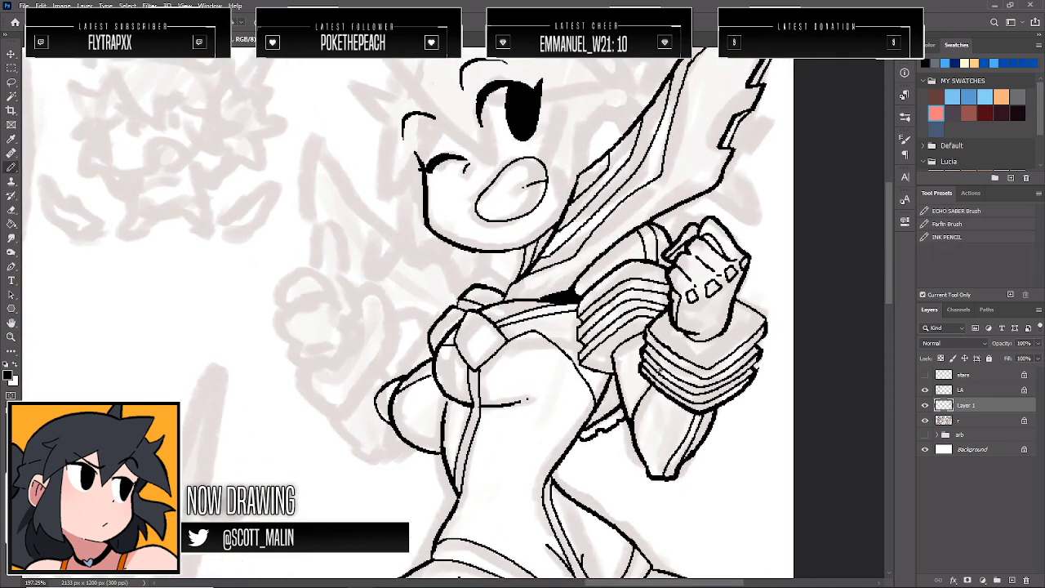
mouse_move(280, 284)
mouse_down()
mouse_move(287, 350)
mouse_move(328, 379)
mouse_up()
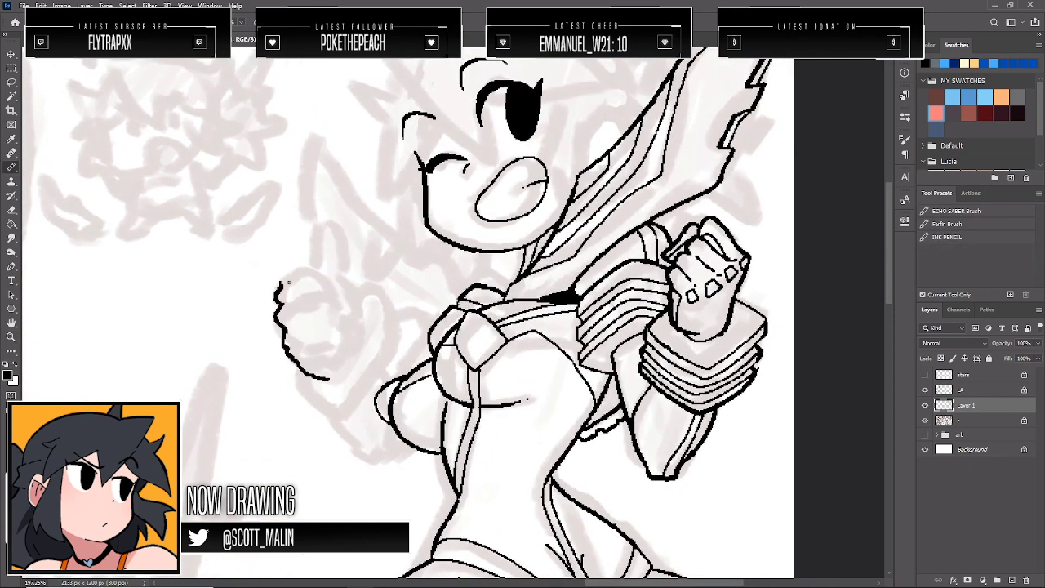
mouse_move(279, 287)
mouse_down()
mouse_move(331, 280)
mouse_move(341, 331)
mouse_move(338, 348)
mouse_move(323, 350)
mouse_up()
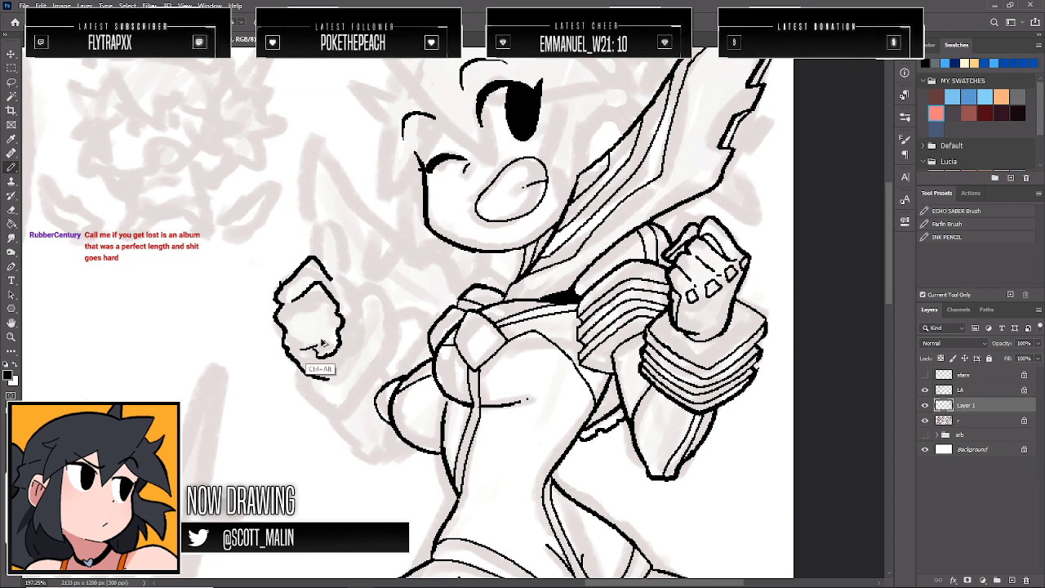
key(ctrl+z)
mouse_move(314, 349)
mouse_down()
mouse_move(343, 383)
mouse_move(356, 364)
mouse_move(341, 233)
mouse_move(328, 224)
mouse_move(316, 251)
mouse_move(338, 237)
mouse_move(355, 315)
mouse_up()
key(ctrl+alt+z)
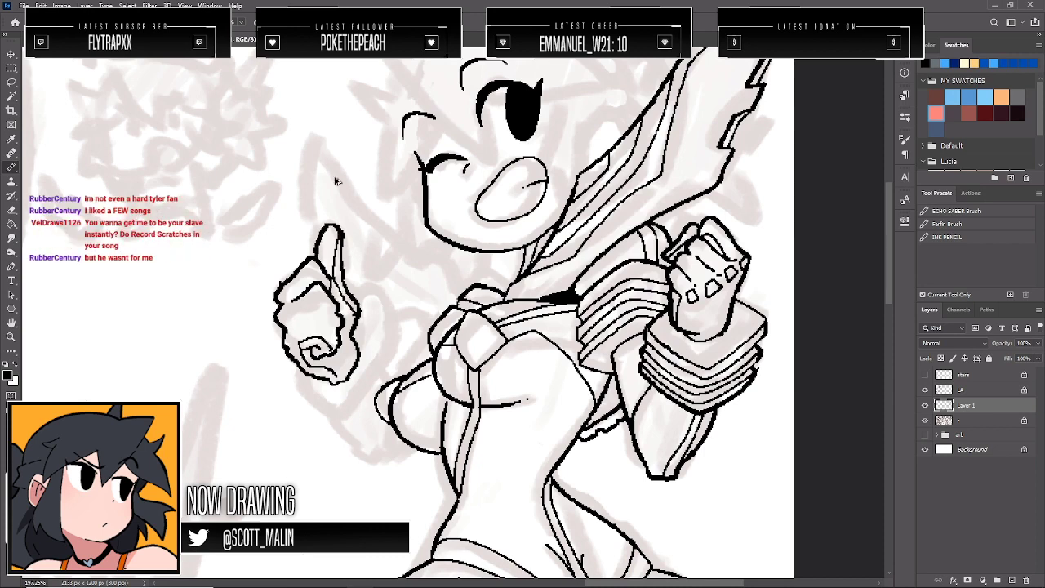
Redo the thumb's inner contour on the thumbs-up hand and ink the curled finger lines across the fist
key(ctrl+z)
drag(333, 231, 342, 287)
mouse_move(297, 314)
mouse_down()
mouse_move(318, 306)
mouse_move(332, 329)
mouse_up()
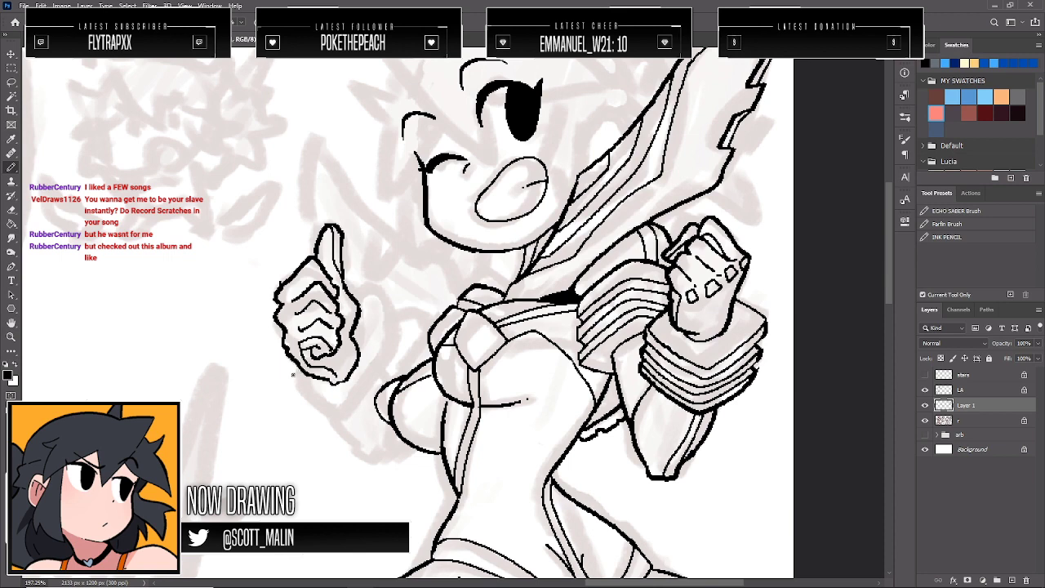
Ink the flared glove cuff beneath the thumbs-up hand, with both outer edges and an inner trim line parallel to the rim
mouse_move(292, 375)
mouse_down()
mouse_move(333, 430)
mouse_move(353, 439)
mouse_move(381, 418)
mouse_up()
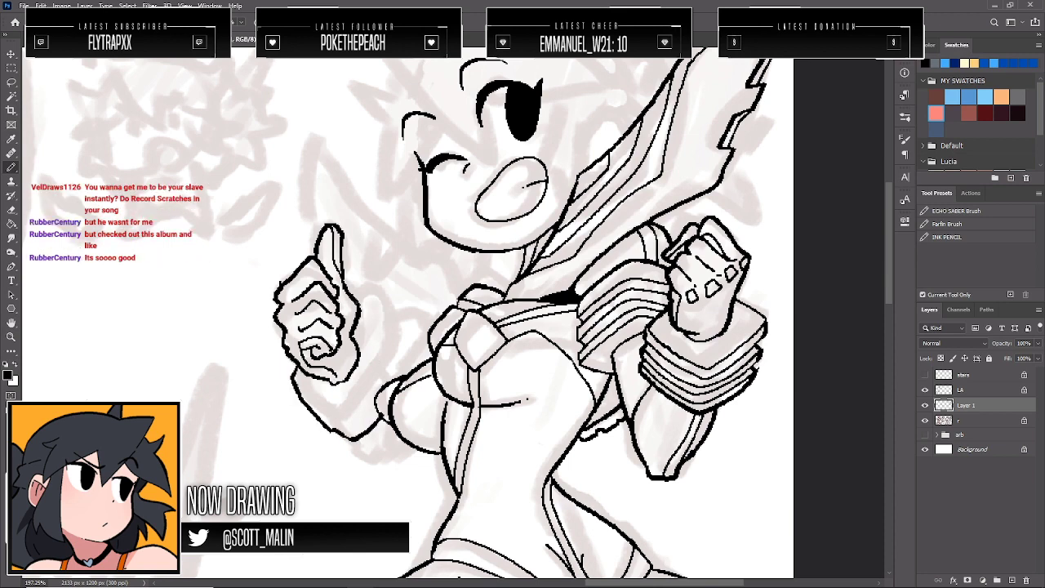
mouse_move(359, 295)
mouse_down()
mouse_move(404, 320)
mouse_move(420, 364)
mouse_up()
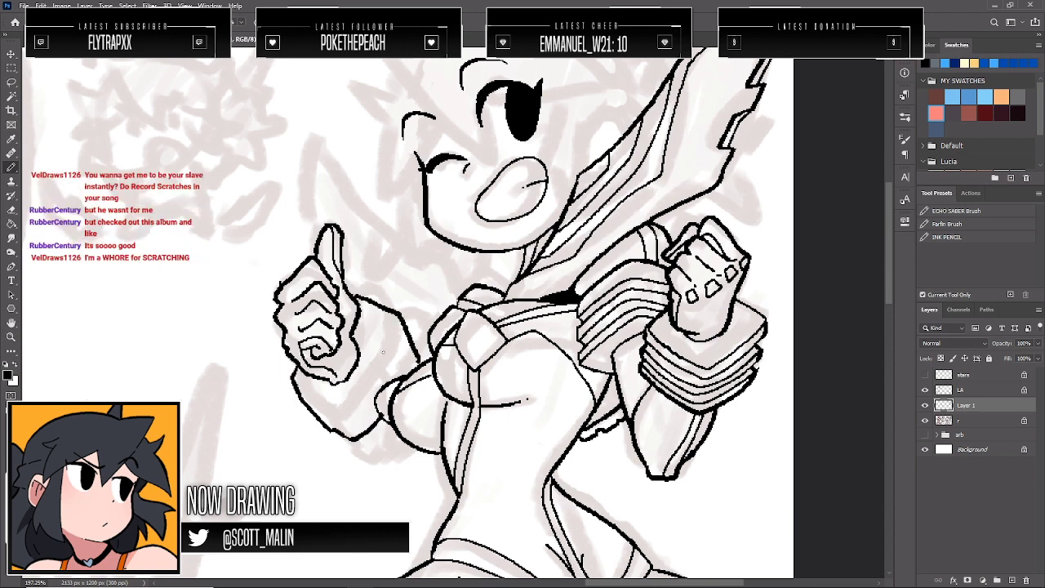
mouse_move(294, 378)
mouse_down()
mouse_move(350, 412)
mouse_move(398, 315)
mouse_up()
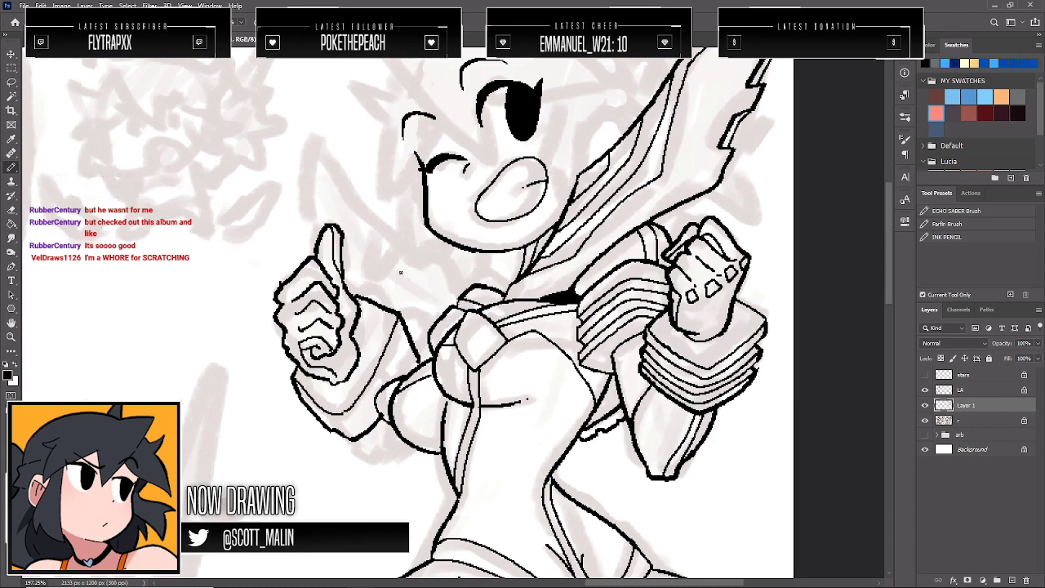
Ink the bent elbow below the thumbs-up arm's cuff, redo its inner stripe and tidy the sleeve edge near the chest
mouse_move(349, 441)
mouse_down()
mouse_move(400, 488)
mouse_move(430, 450)
mouse_up()
drag(360, 439, 385, 474)
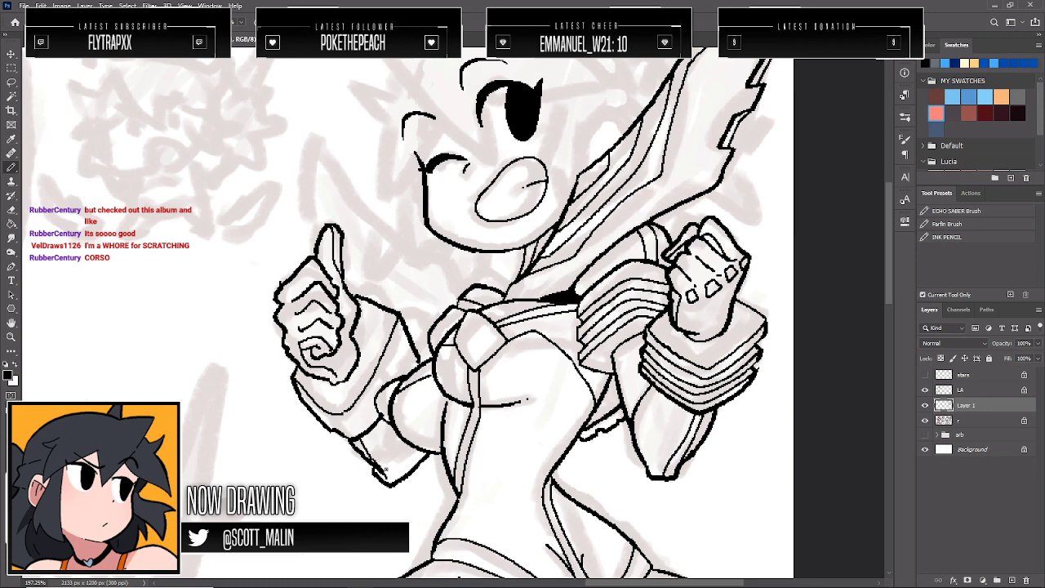
key(ctrl+z)
drag(360, 441, 378, 466)
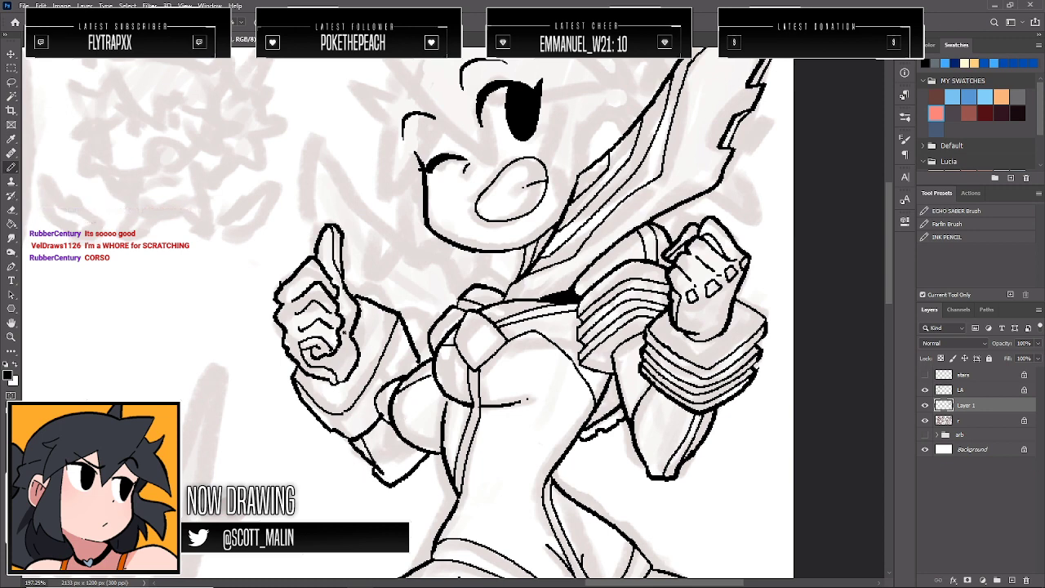
scroll(458, 425, up, 1)
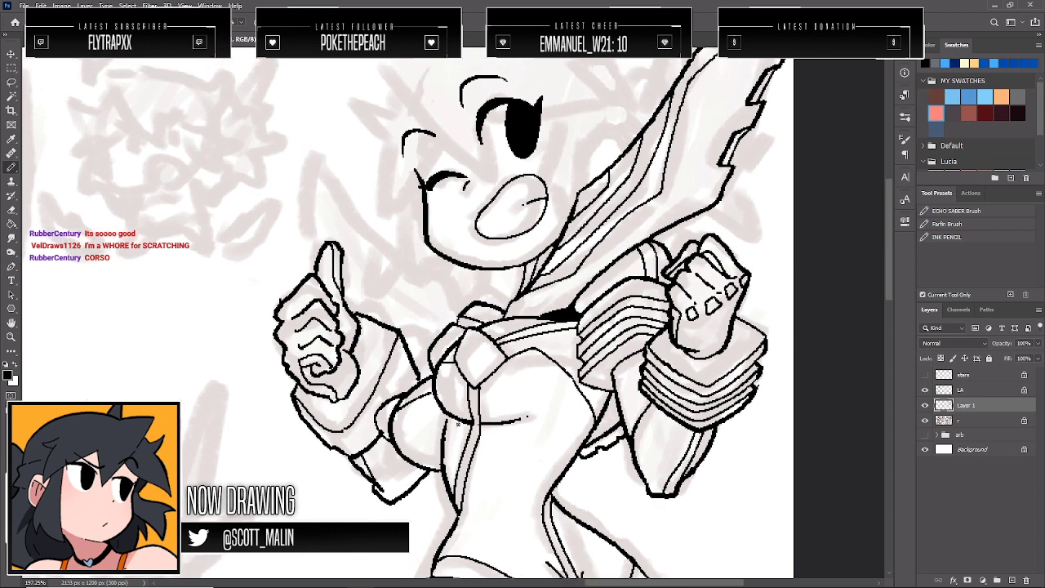
key(e)
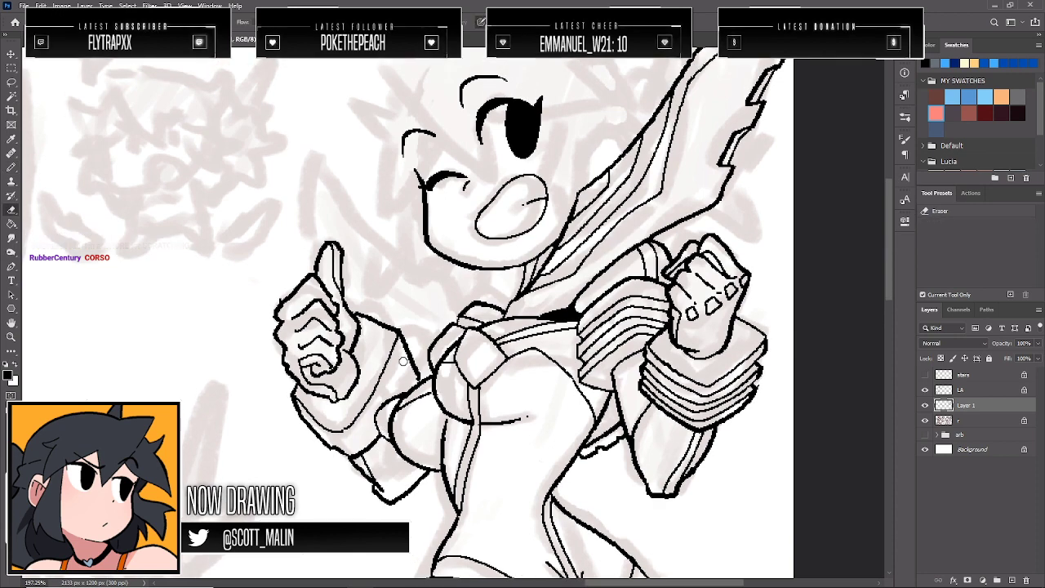
key(b)
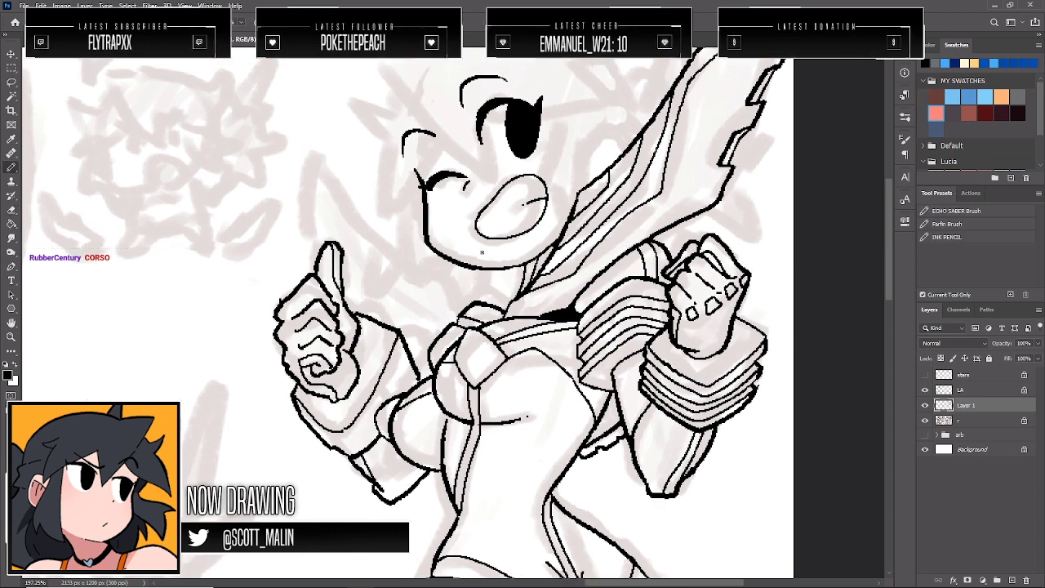
Ink the scarf's shorter tail behind the thumbs-up hand, from the neck to its pointed tip, and cut jagged tear notches into its outer edge
mouse_move(456, 277)
mouse_down()
mouse_move(363, 232)
mouse_move(311, 160)
mouse_move(310, 249)
mouse_up()
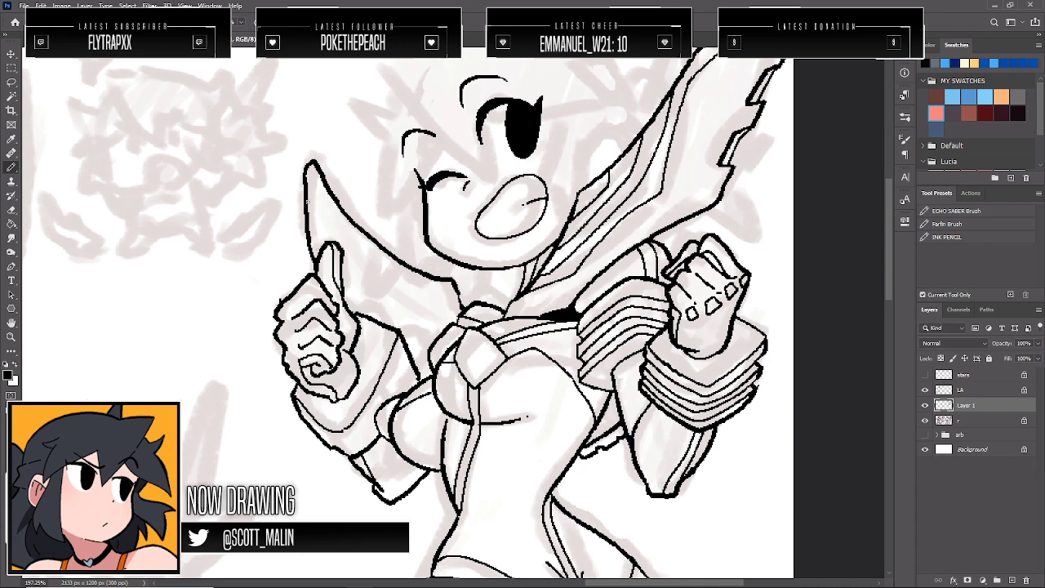
key(e)
mouse_move(314, 198)
mouse_down()
mouse_move(312, 226)
mouse_move(306, 202)
mouse_up()
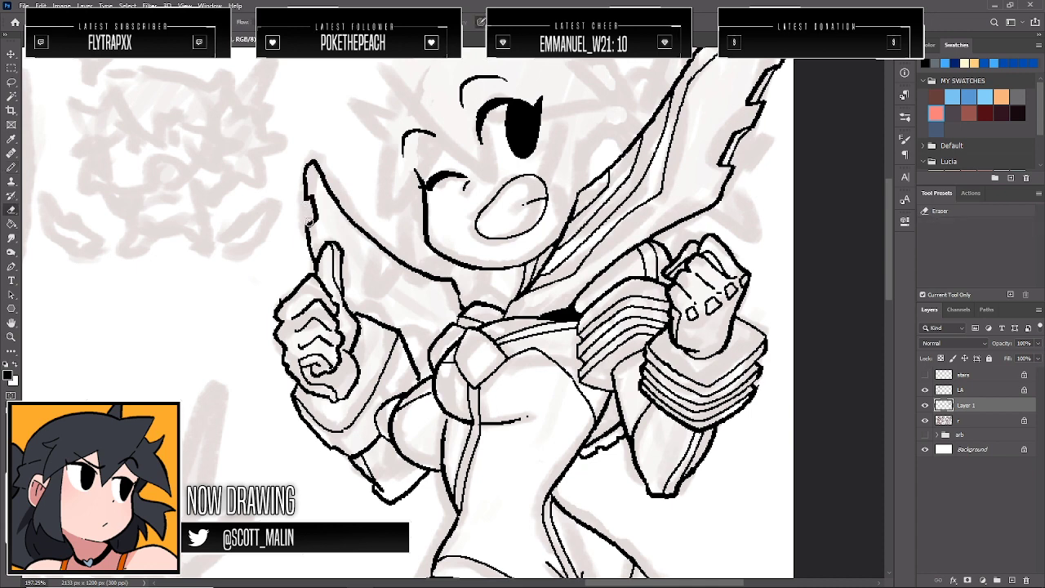
key(b)
key(e)
mouse_move(311, 240)
mouse_down()
mouse_move(321, 244)
mouse_move(309, 245)
mouse_up()
key(b)
key(e)
click(307, 220)
key(b)
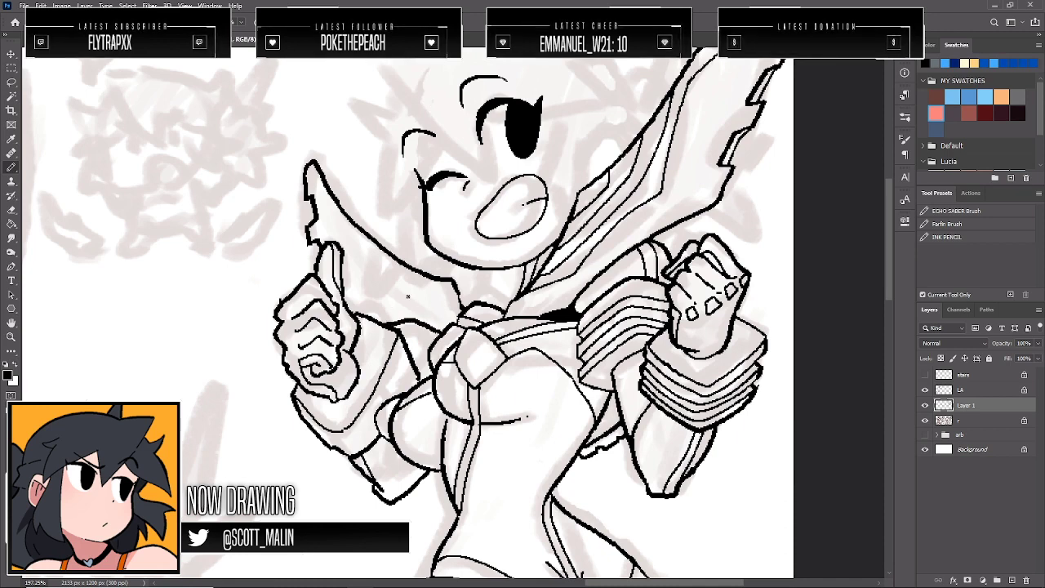
Ink the fold and stripe lines on the shorter scarf tail and the knot, and clean up the sleeve edge below it
drag(387, 255, 364, 302)
drag(364, 302, 406, 271)
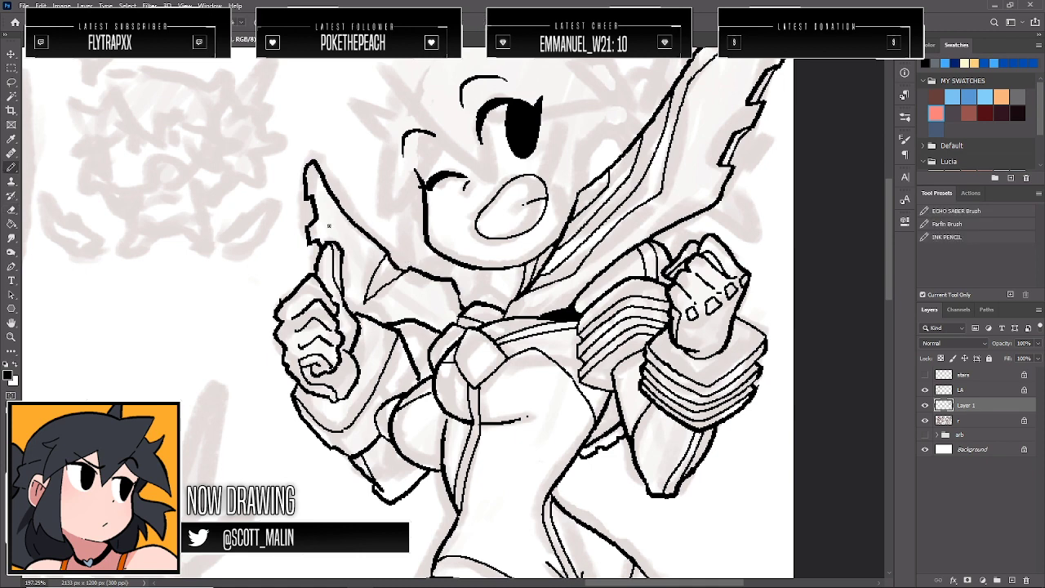
mouse_move(326, 213)
mouse_down()
mouse_move(370, 284)
mouse_move(341, 231)
mouse_move(376, 274)
mouse_move(441, 318)
mouse_up()
drag(390, 282, 416, 302)
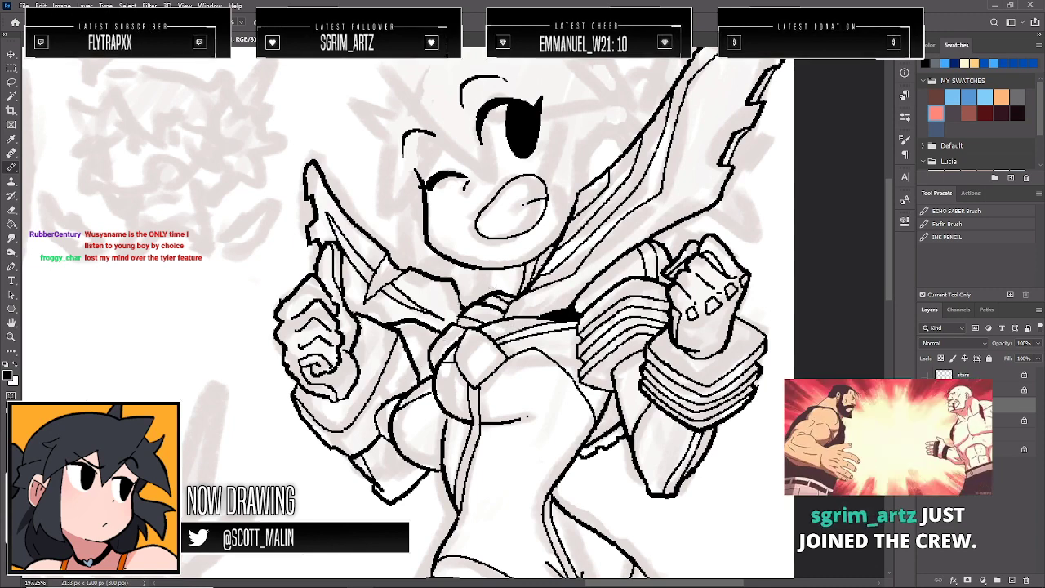
key(e)
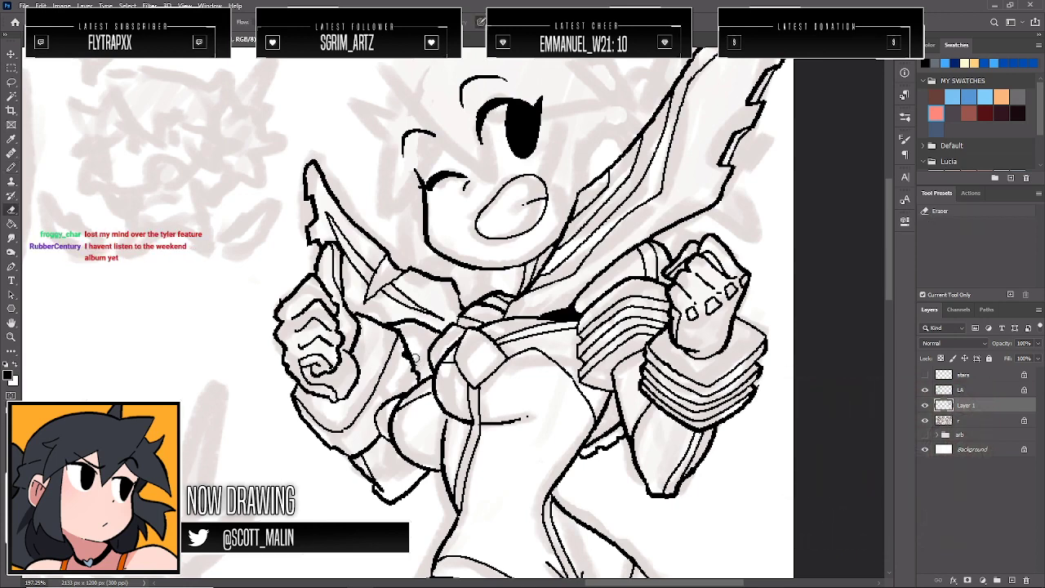
key(b)
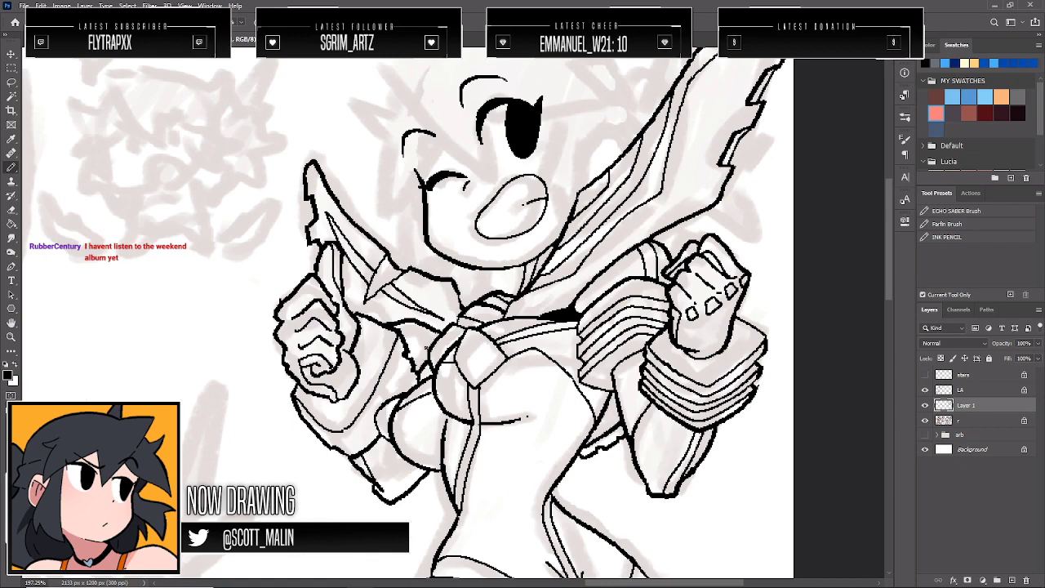
Ink the character's large front bang, with its pointed outer tip and the strand falling between the eyes, redoing the first attempt
scroll(425, 348, up, 3)
click(11, 337)
drag(469, 285, 403, 286)
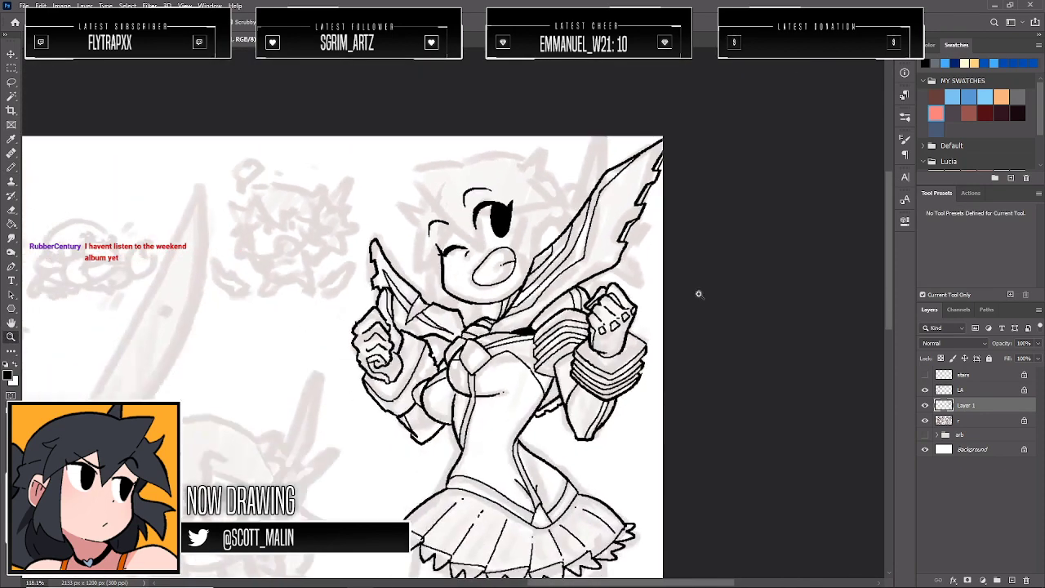
drag(704, 296, 690, 295)
drag(641, 196, 660, 238)
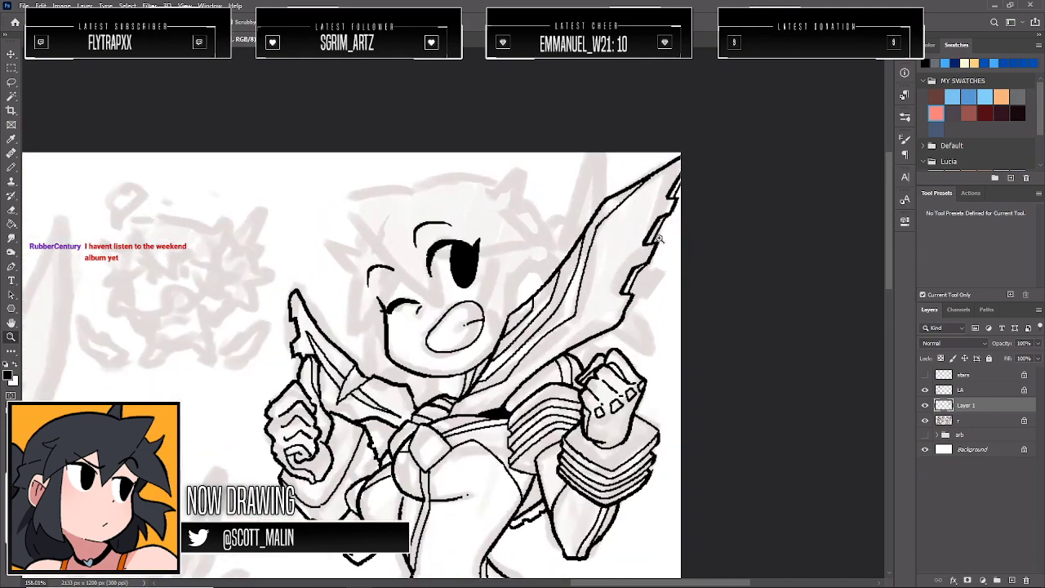
drag(538, 240, 555, 272)
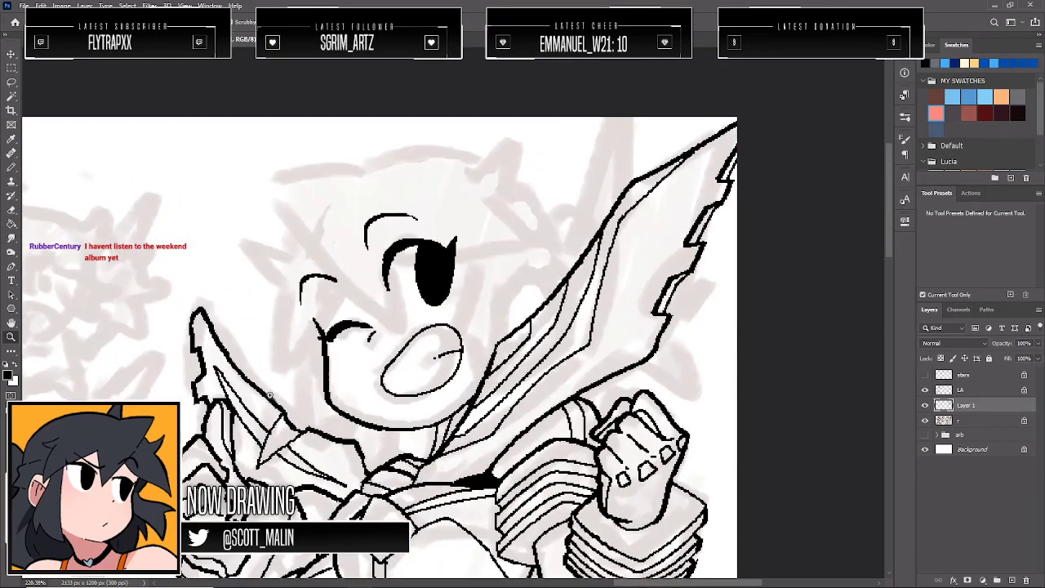
mouse_move(220, 417)
mouse_down()
mouse_move(237, 415)
mouse_move(217, 413)
mouse_up()
scroll(448, 318, up, 1)
drag(400, 290, 409, 306)
key(b)
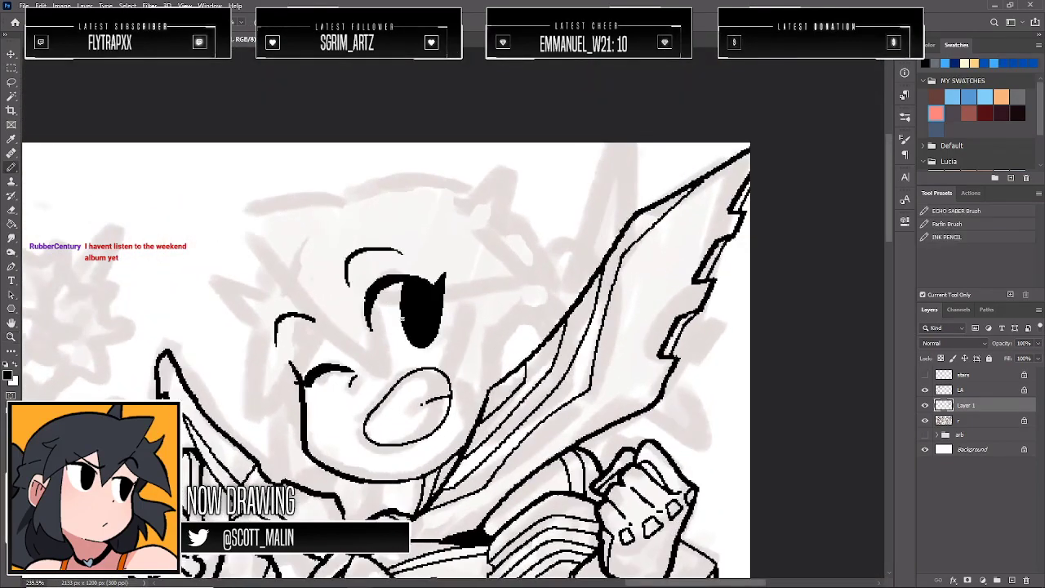
mouse_move(343, 197)
mouse_down()
mouse_move(248, 215)
mouse_move(304, 314)
mouse_move(377, 359)
mouse_up()
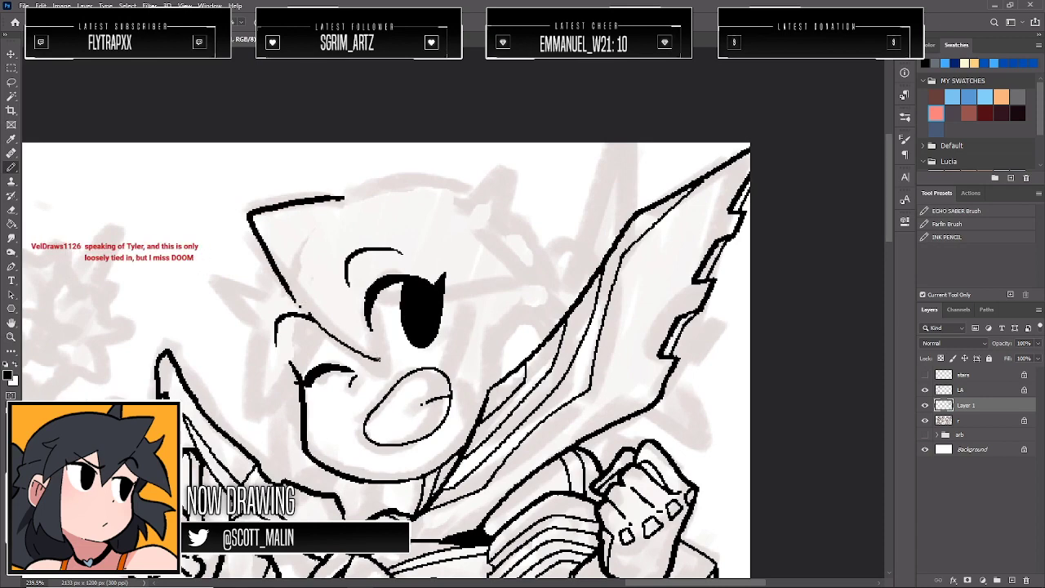
key(ctrl+z)
key(ctrl+z)
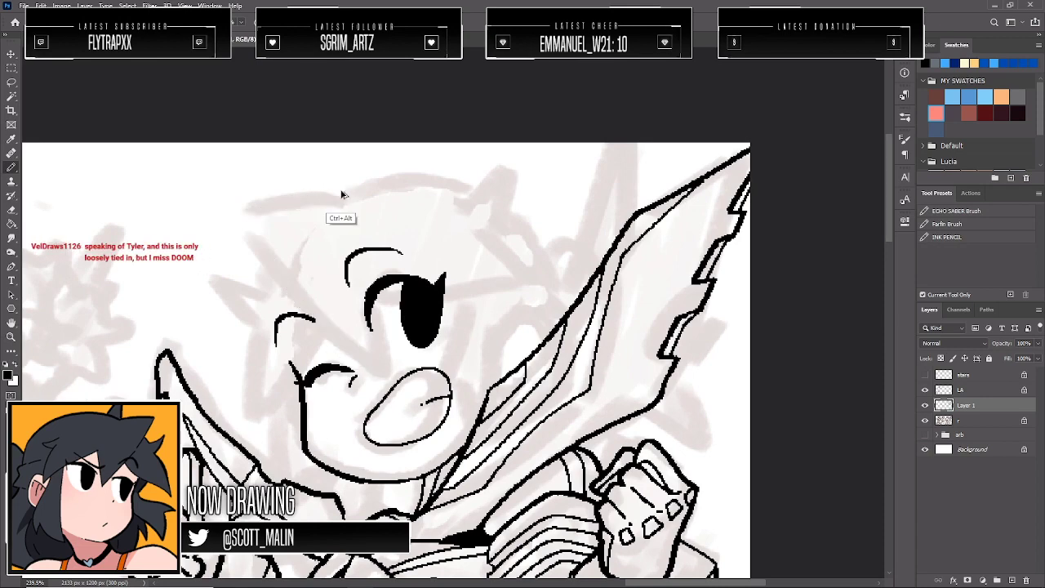
mouse_move(343, 194)
mouse_down()
mouse_move(254, 211)
mouse_move(305, 304)
mouse_up()
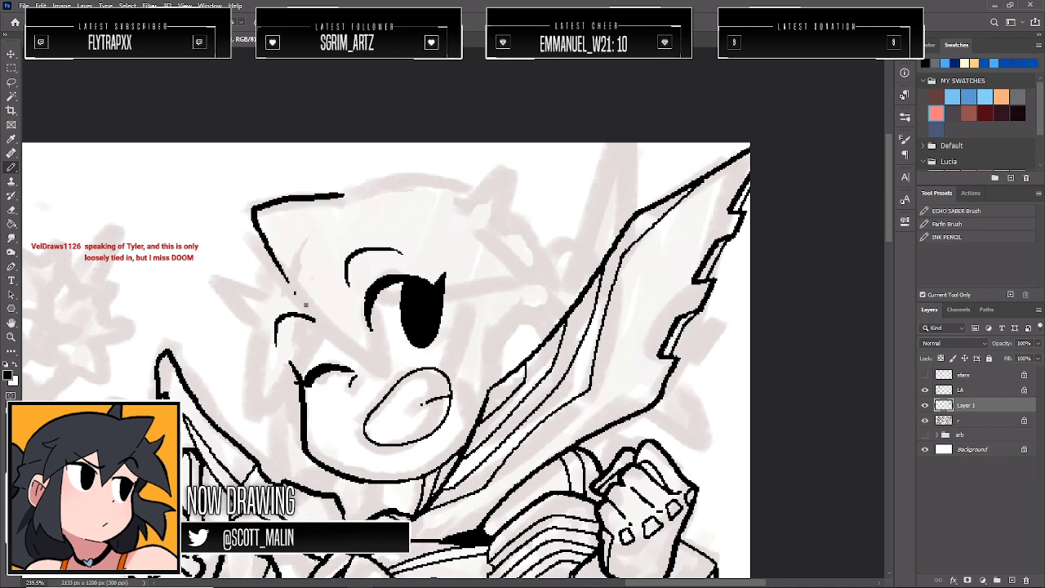
mouse_move(353, 350)
mouse_down()
mouse_move(379, 369)
mouse_move(356, 237)
mouse_up()
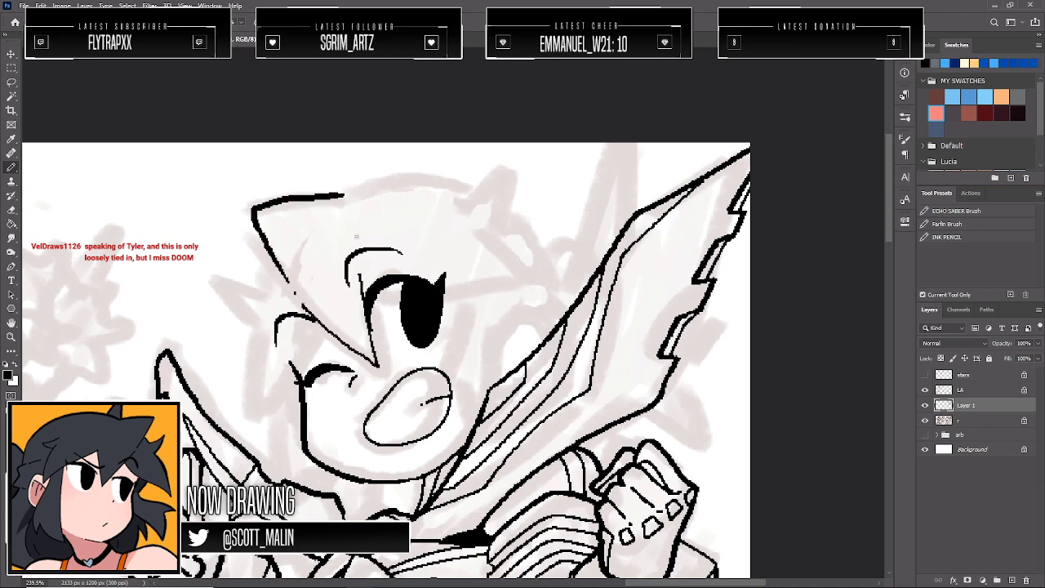
mouse_move(324, 327)
mouse_down()
mouse_move(289, 380)
mouse_move(254, 382)
mouse_move(272, 261)
mouse_up()
key(ctrl+z)
Ink the rounded crown down to the scarf, the ear, the hairline above the open eye and the small tuft on top
mouse_move(341, 196)
mouse_down()
mouse_move(415, 176)
mouse_move(474, 189)
mouse_move(513, 216)
mouse_move(552, 283)
mouse_up()
key(ctrl+z)
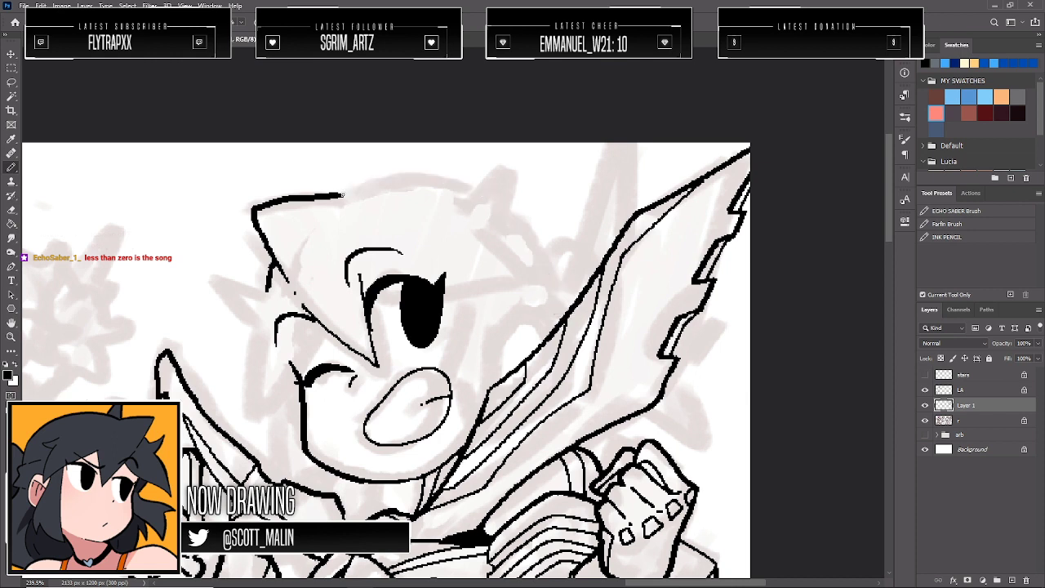
mouse_move(342, 195)
mouse_down()
mouse_move(372, 179)
mouse_move(460, 186)
mouse_move(521, 221)
mouse_move(548, 258)
mouse_move(554, 287)
mouse_move(528, 285)
mouse_move(565, 303)
mouse_up()
drag(498, 318, 504, 377)
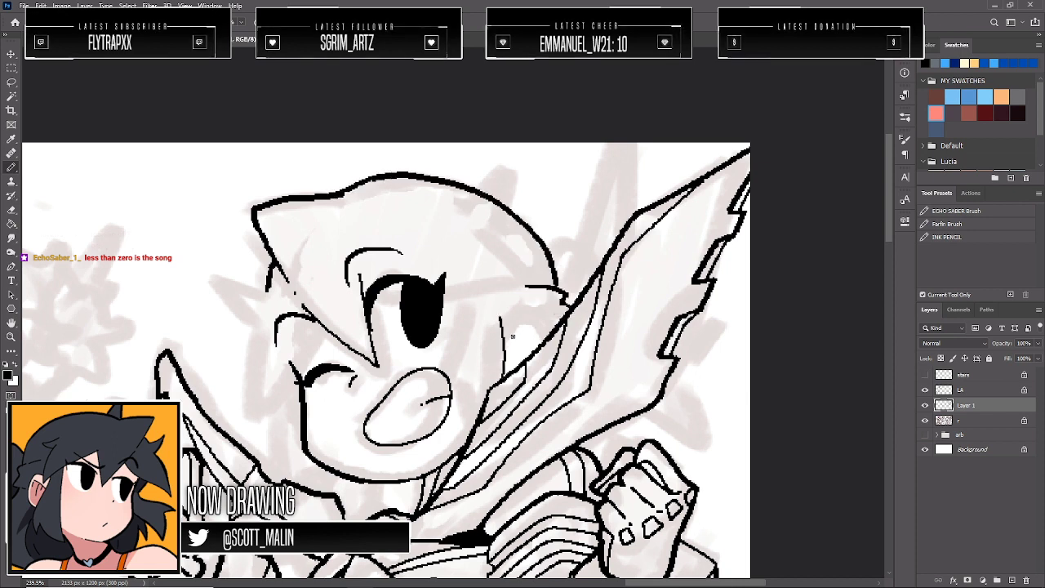
mouse_move(500, 326)
mouse_down()
mouse_move(552, 337)
mouse_move(532, 324)
mouse_up()
mouse_move(441, 298)
mouse_down()
mouse_move(534, 279)
mouse_move(480, 220)
mouse_move(509, 175)
mouse_move(490, 226)
mouse_move(488, 199)
mouse_move(482, 204)
mouse_up()
Ink the spiky side locks beside the winking eye and clean up where they meet the bang
key(e)
key(b)
mouse_move(314, 343)
mouse_down()
mouse_move(257, 414)
mouse_move(253, 328)
mouse_up()
mouse_move(268, 282)
mouse_down()
mouse_move(222, 285)
mouse_move(256, 333)
mouse_up()
key(e)
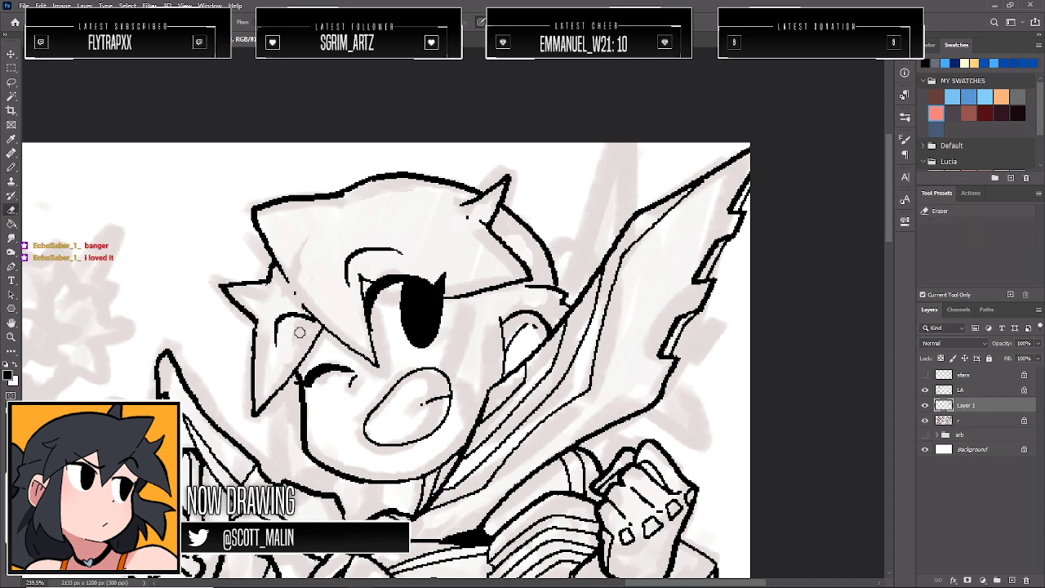
key(b)
Ink the pointed lock hanging in front of the ear down to the mouth, and erase the mouth outline it overlaps
scroll(300, 333, down, 2)
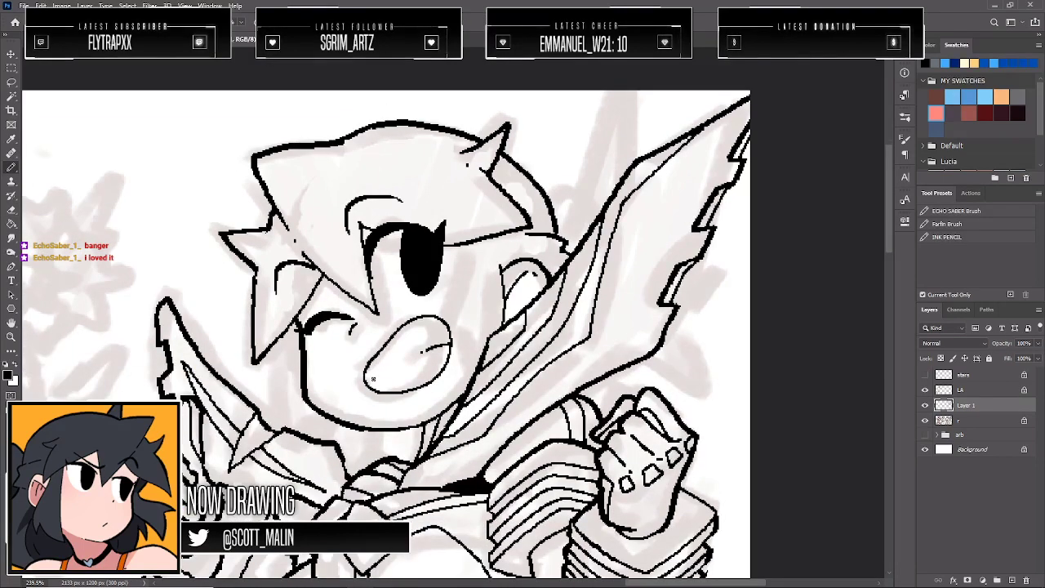
mouse_move(467, 249)
mouse_down()
mouse_move(475, 252)
mouse_move(428, 349)
mouse_up()
key(ctrl+z)
mouse_move(472, 255)
mouse_down()
mouse_move(451, 323)
mouse_move(466, 340)
mouse_up()
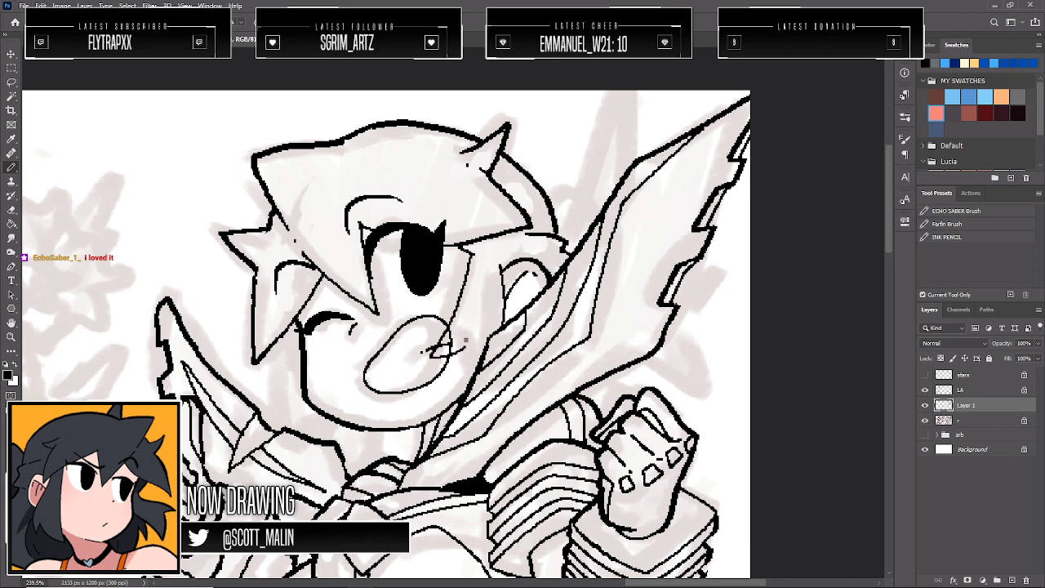
key(e)
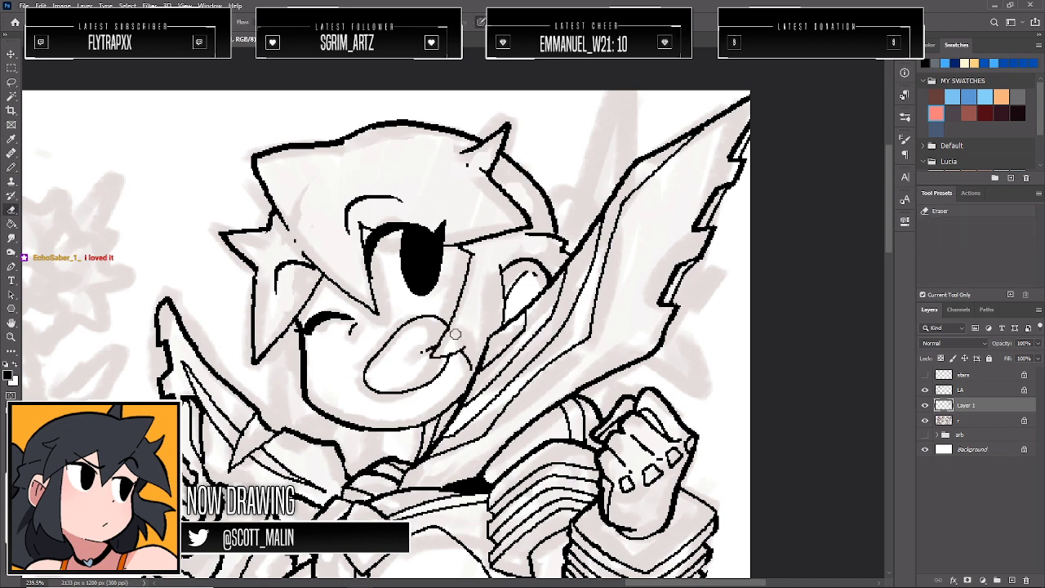
key(b)
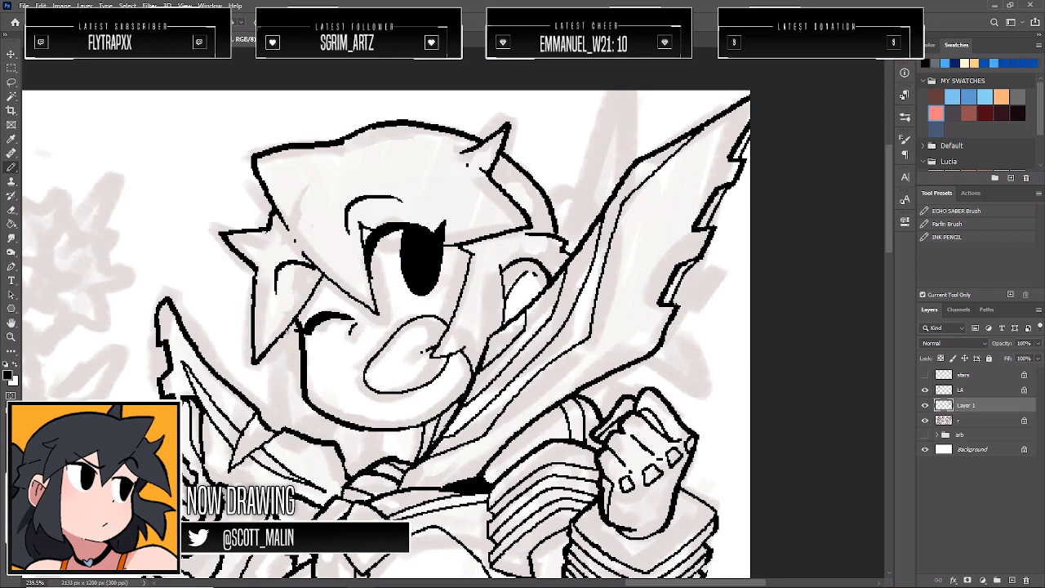
Ink the back hair behind the winking side's cheek down to the scarf, with a small outer spike, and erase overlapping scarf lines
mouse_move(289, 336)
mouse_down()
mouse_move(272, 421)
mouse_move(283, 447)
mouse_move(330, 449)
mouse_move(327, 420)
mouse_move(278, 430)
mouse_up()
key(e)
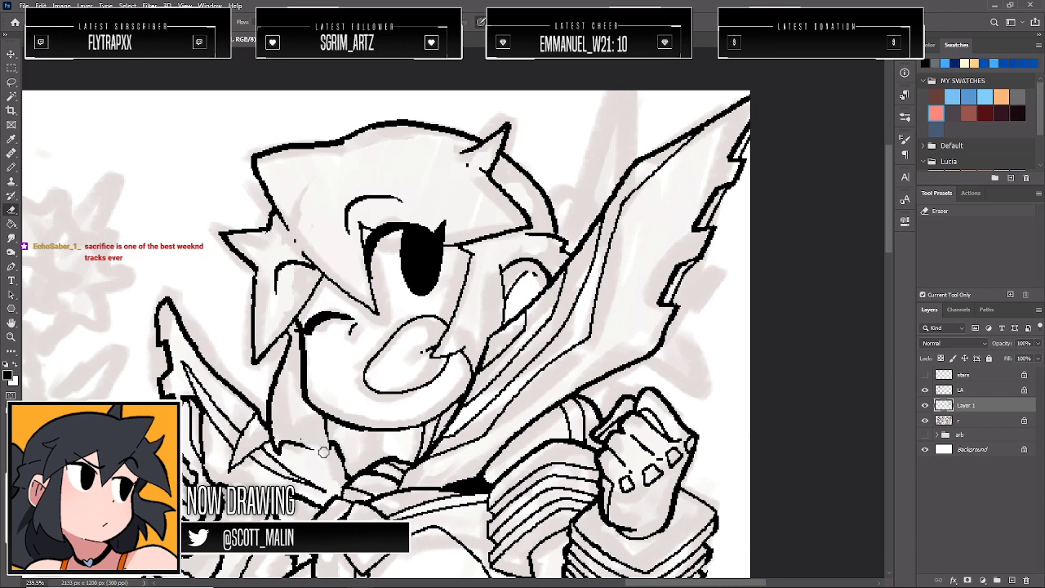
key(b)
mouse_move(331, 431)
mouse_down()
mouse_move(328, 461)
mouse_move(289, 445)
mouse_up()
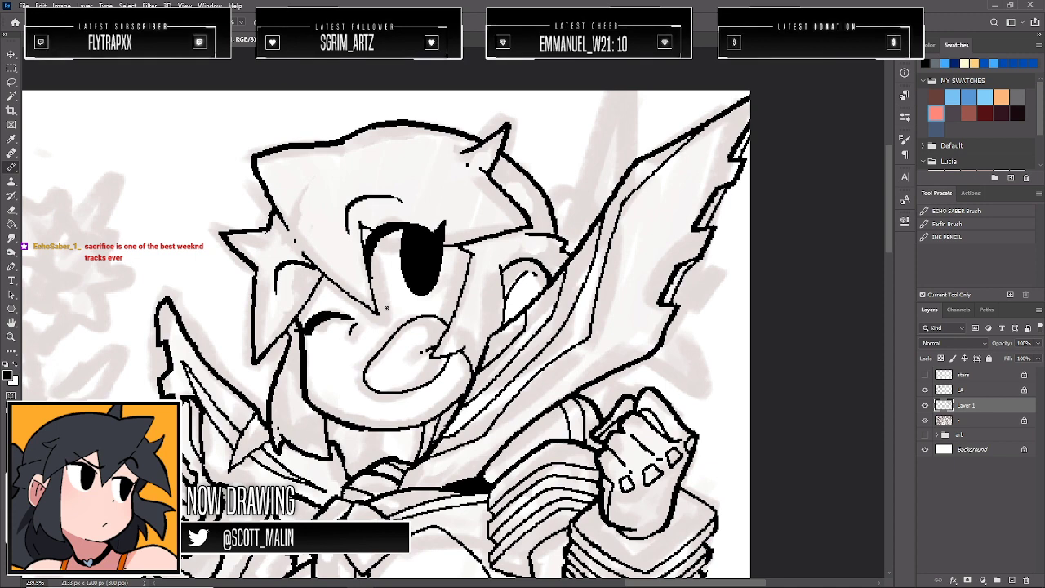
drag(274, 378, 256, 395)
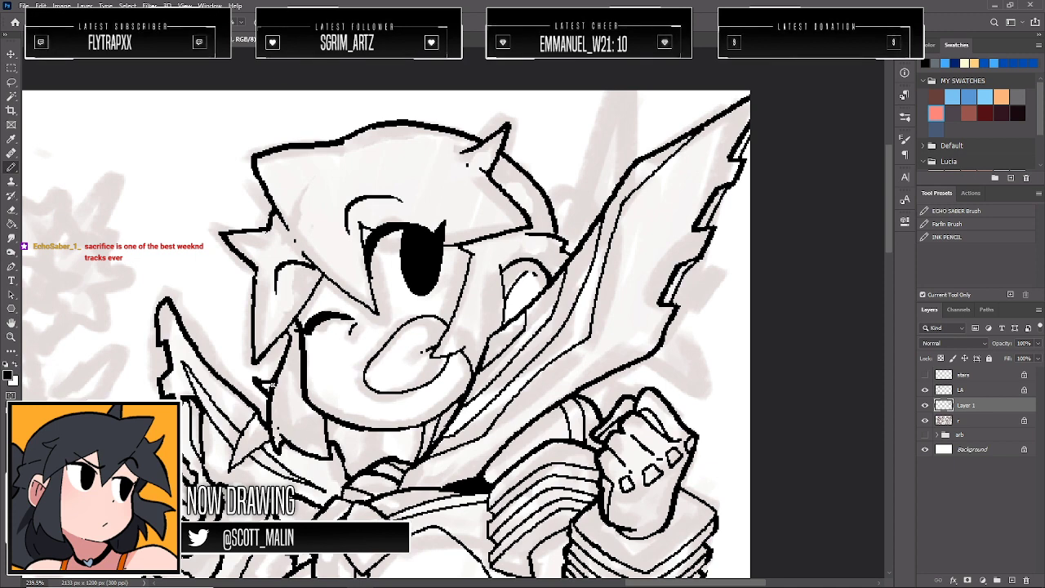
mouse_move(357, 428)
mouse_down()
mouse_move(368, 456)
mouse_move(382, 440)
mouse_up()
scroll(382, 441, down, 2)
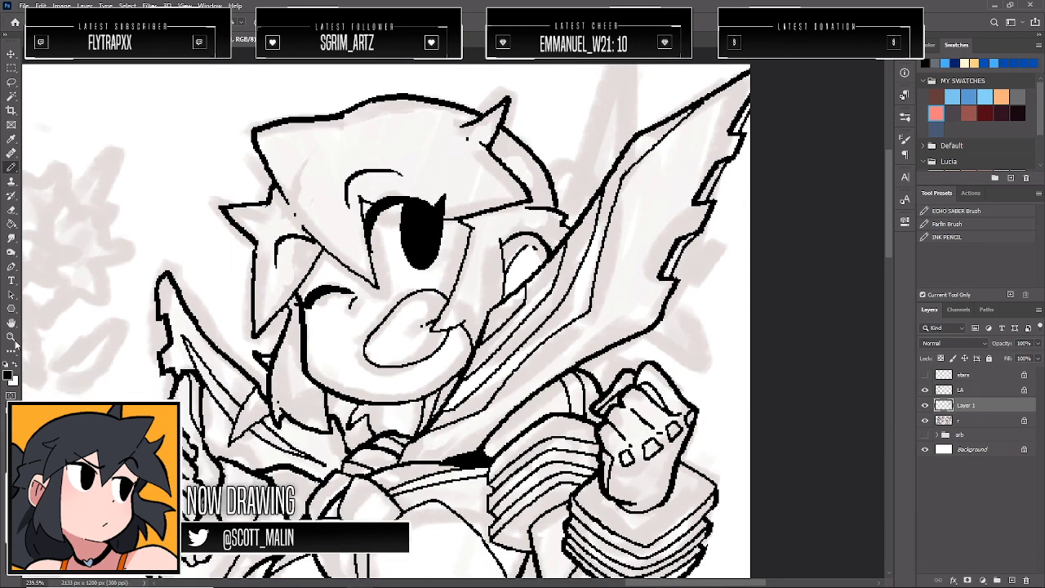
Ink the small spikes beyond the scarf near the raised fist and the tall pointed shapes behind the head, erasing the line overlapping the scarf
click(11, 337)
alt+click(334, 302)
key(b)
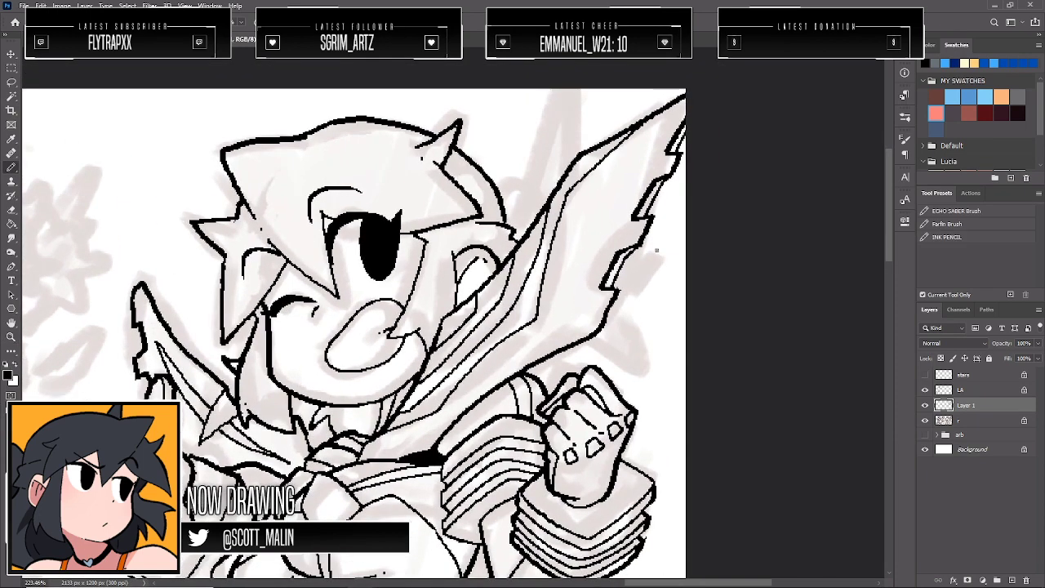
mouse_move(622, 268)
mouse_down()
mouse_move(643, 258)
mouse_move(618, 286)
mouse_move(606, 374)
mouse_move(544, 380)
mouse_up()
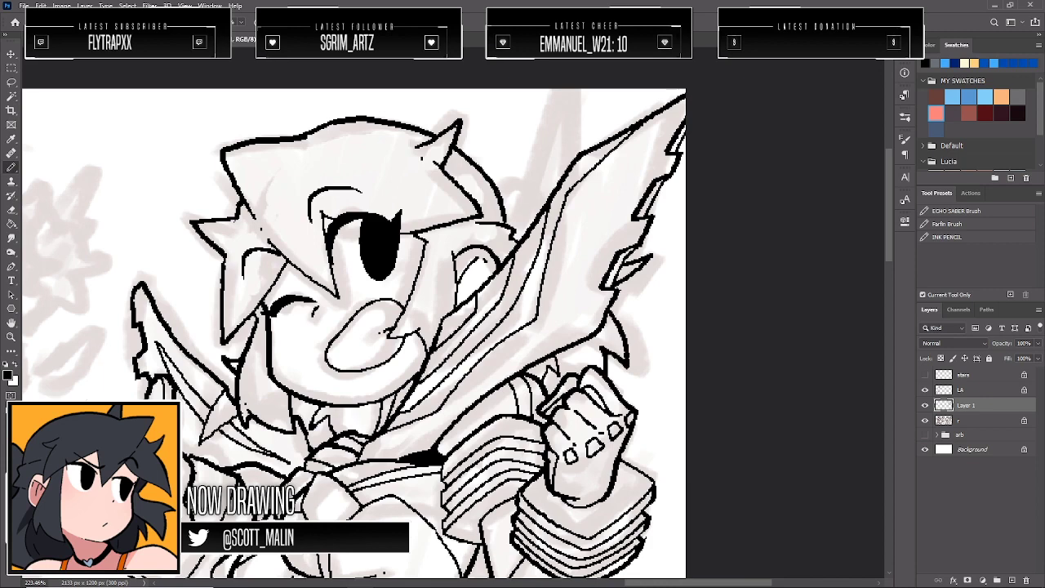
mouse_move(500, 194)
mouse_down()
mouse_move(543, 186)
mouse_move(571, 87)
mouse_up()
drag(592, 145, 582, 89)
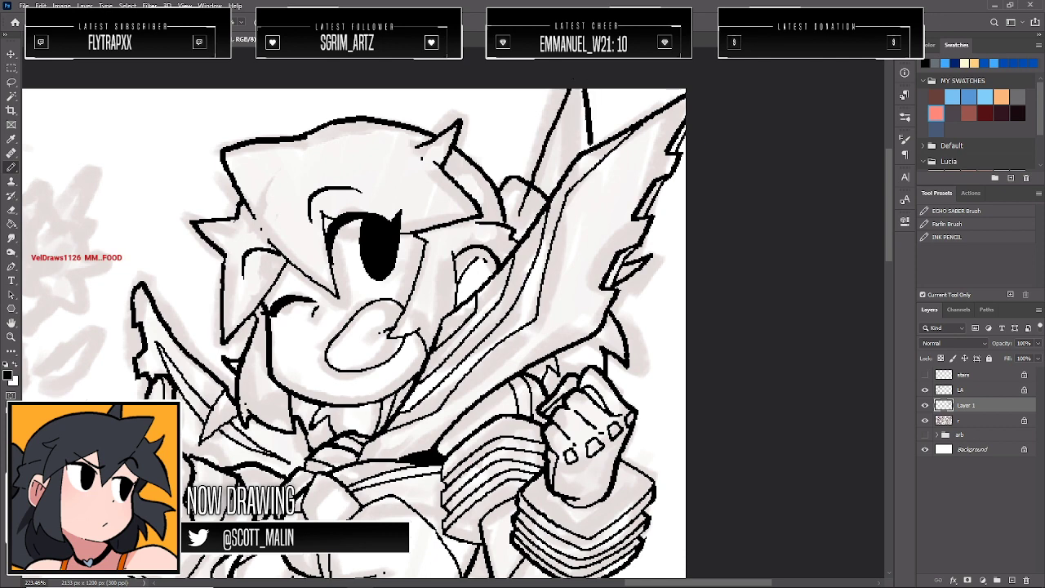
key(e)
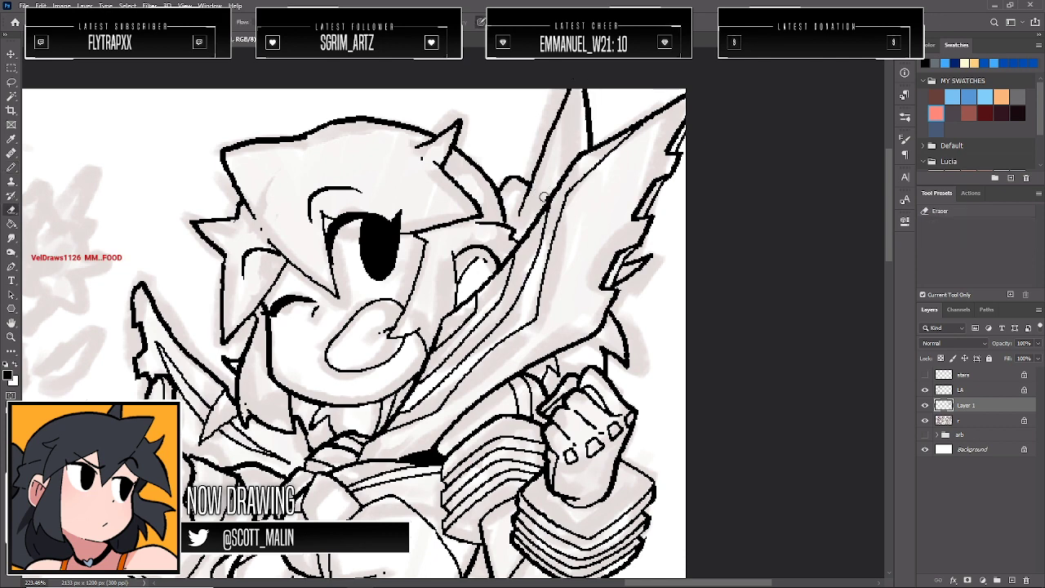
Hide the rough sketch layer to check the far-right character's line art on plain white
key(z)
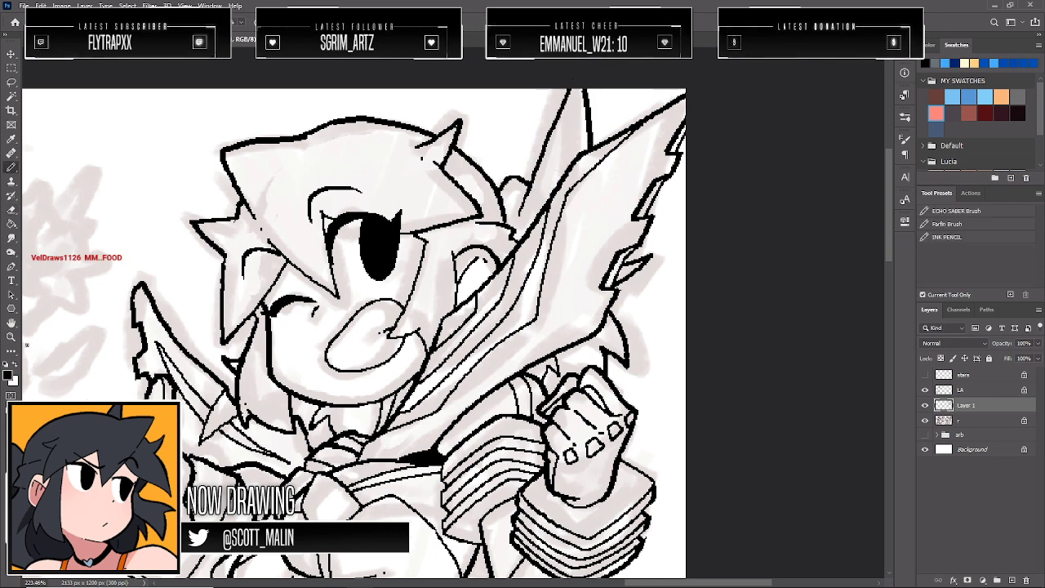
drag(415, 296, 351, 296)
drag(502, 277, 478, 277)
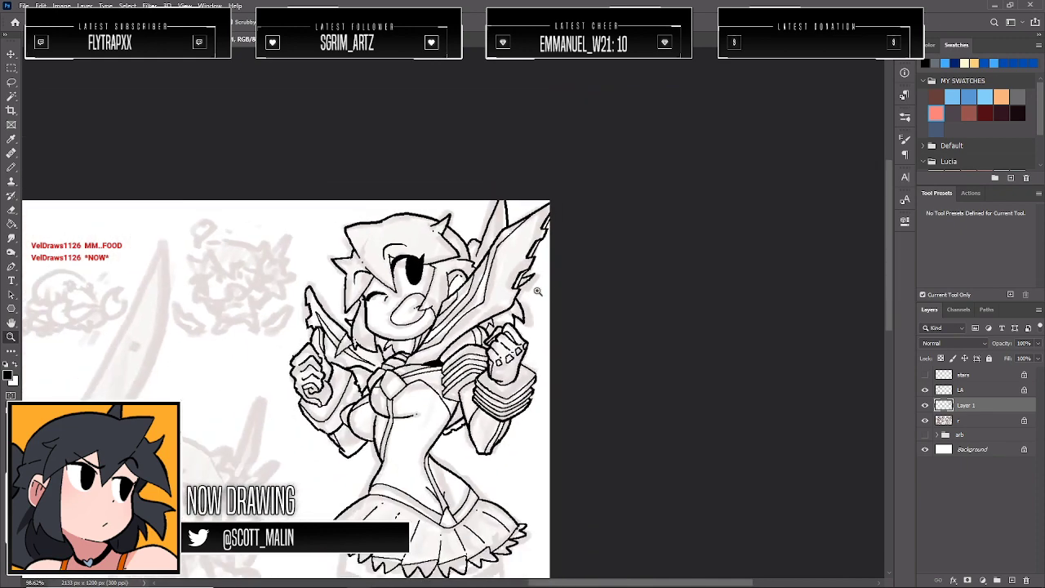
click(926, 421)
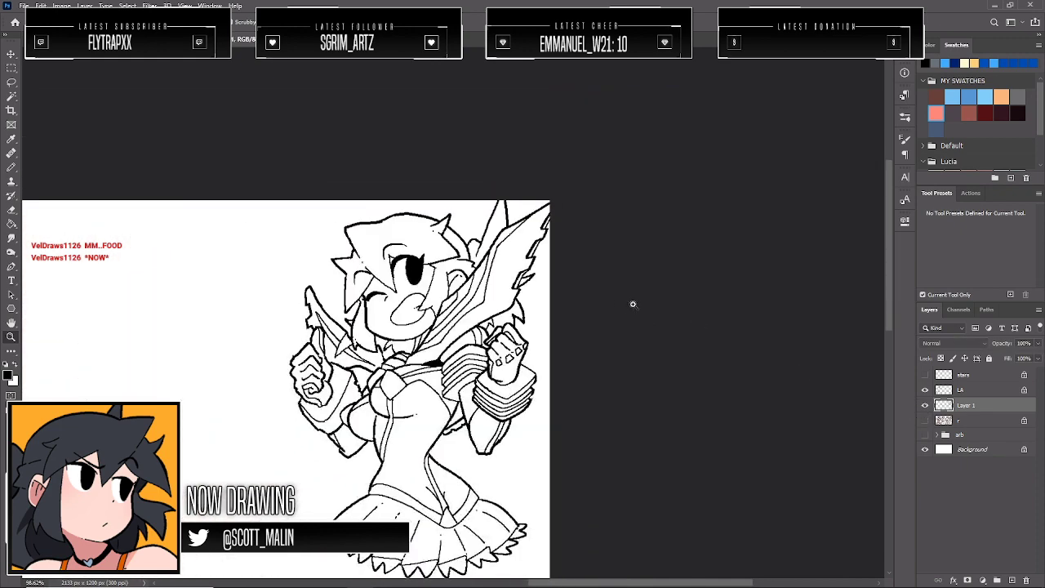
Redraw the front crown outline so the hair corner above the winking side juts further out, and clean up its junction with the side spike
scroll(581, 281, down, 1)
scroll(360, 213, up, 3)
key(b)
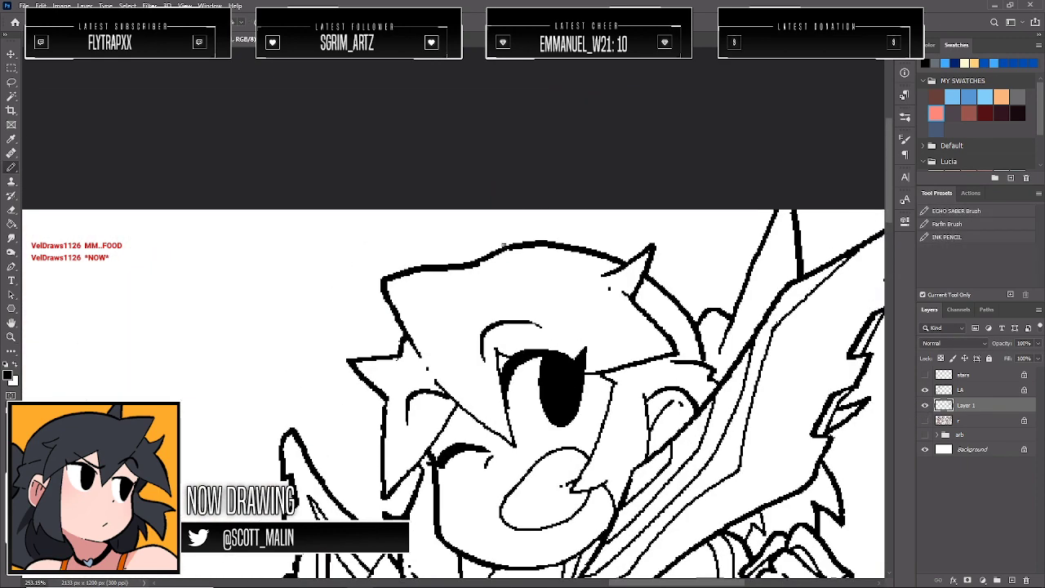
mouse_move(507, 246)
mouse_down()
mouse_move(464, 260)
mouse_move(538, 249)
mouse_move(458, 277)
mouse_move(520, 250)
mouse_move(460, 265)
mouse_move(531, 244)
mouse_move(379, 276)
mouse_move(369, 262)
mouse_move(384, 275)
mouse_move(370, 282)
mouse_move(418, 352)
mouse_up()
key(e)
key(b)
key(e)
mouse_move(451, 270)
mouse_down()
mouse_move(385, 282)
mouse_move(419, 337)
mouse_move(384, 287)
mouse_move(427, 350)
mouse_up()
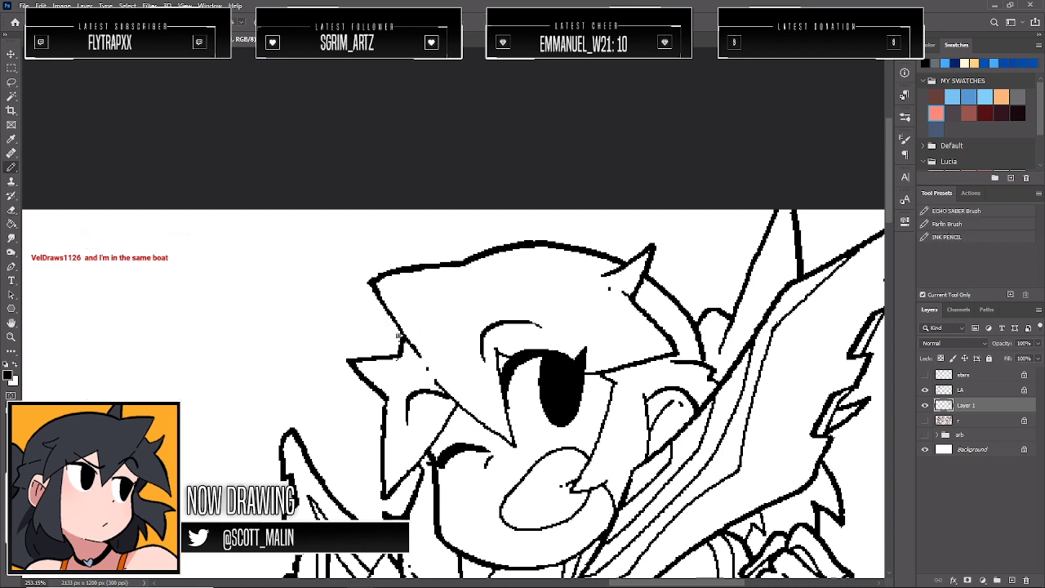
drag(400, 342, 395, 367)
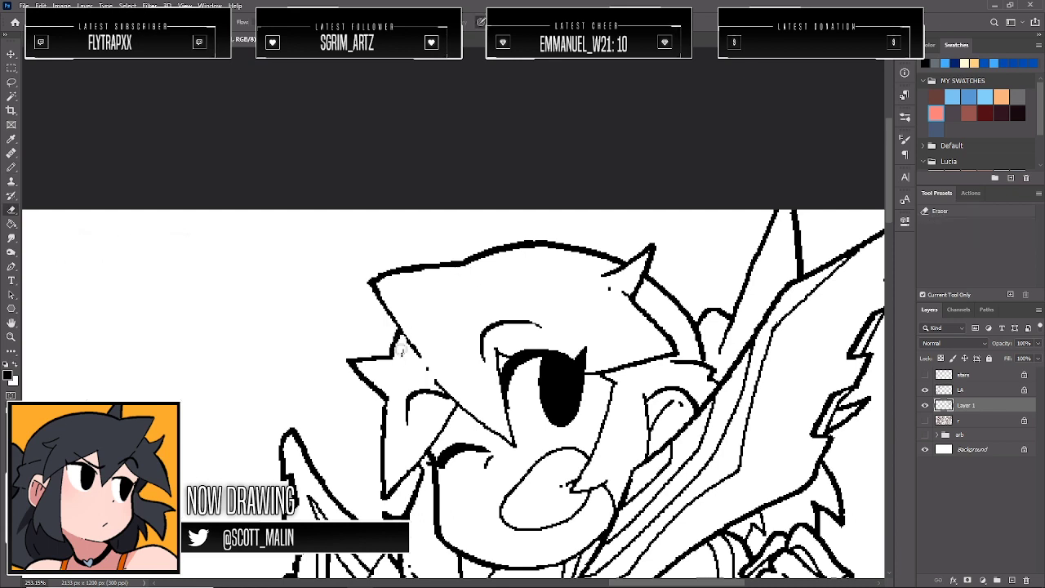
Fill the lower pointed corner of the open mouth with solid black
click(11, 337)
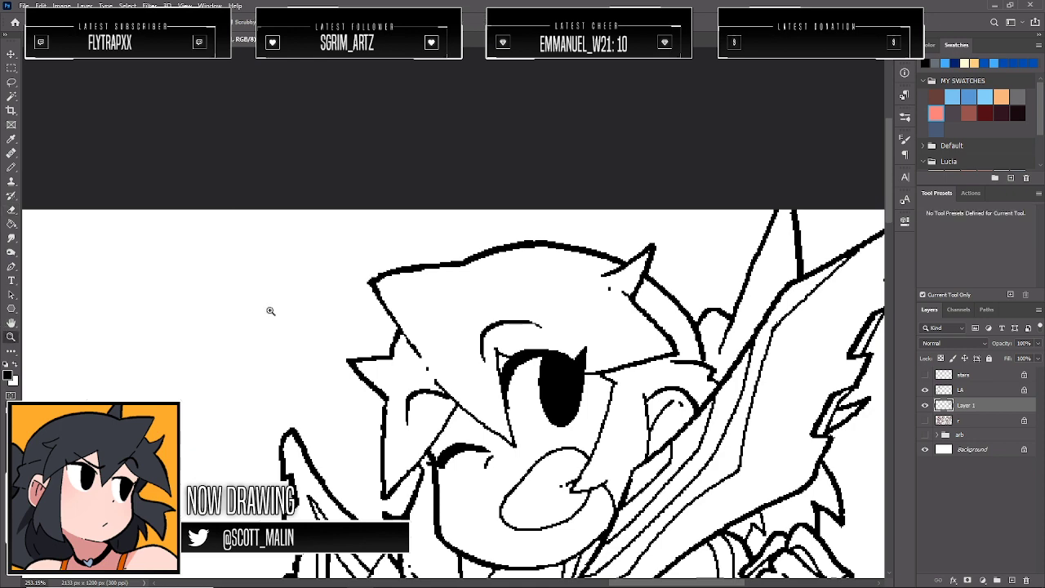
drag(550, 280, 449, 280)
key(ctrl+0)
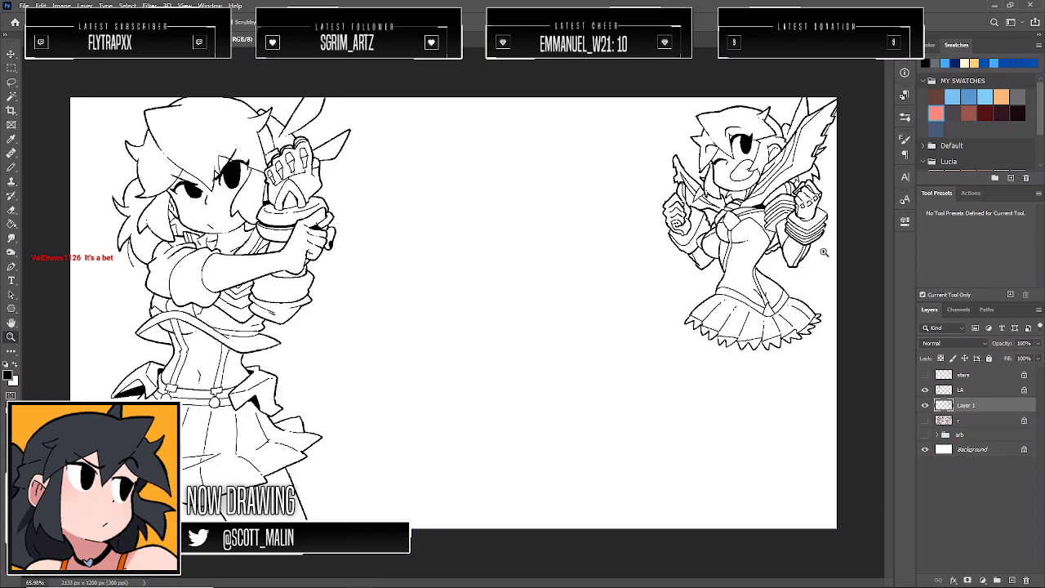
drag(824, 253, 835, 273)
drag(809, 131, 883, 243)
key(b)
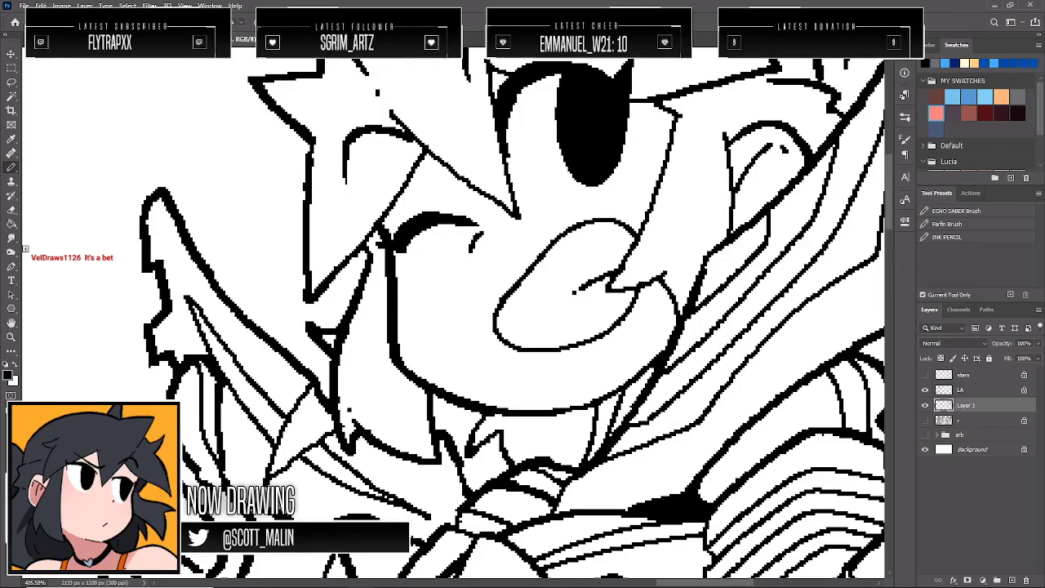
mouse_move(499, 305)
mouse_down()
mouse_move(506, 338)
mouse_move(499, 317)
mouse_move(511, 339)
mouse_move(514, 316)
mouse_up()
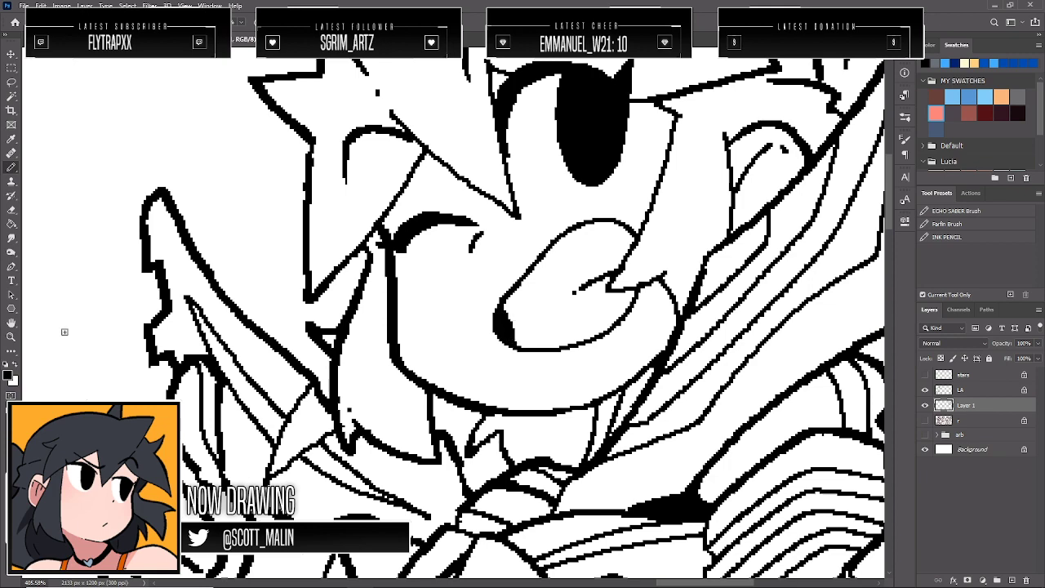
Show the rough sketch layer again under the line art
click(11, 336)
drag(551, 240, 474, 240)
drag(663, 240, 877, 269)
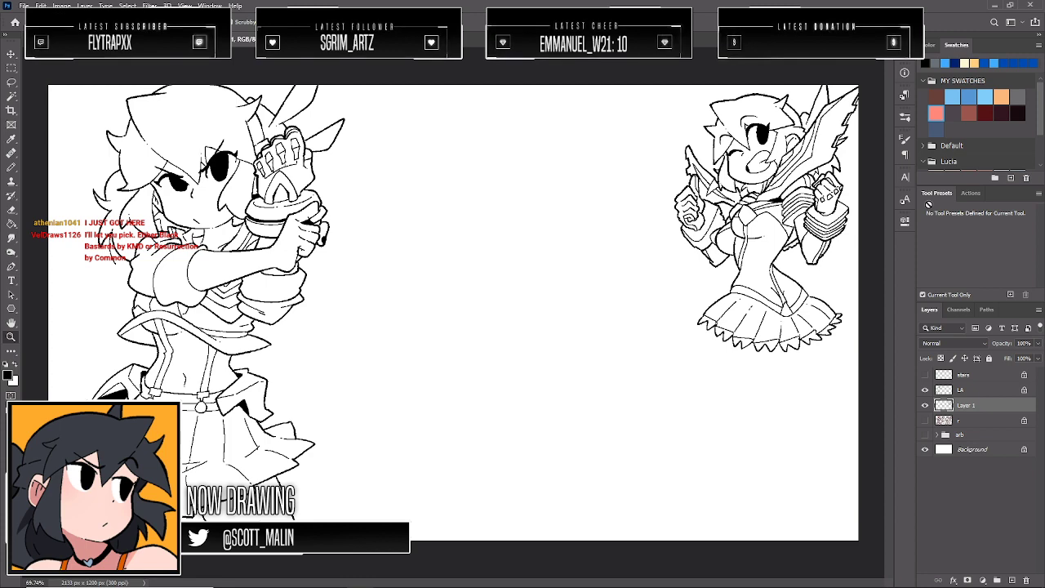
click(925, 419)
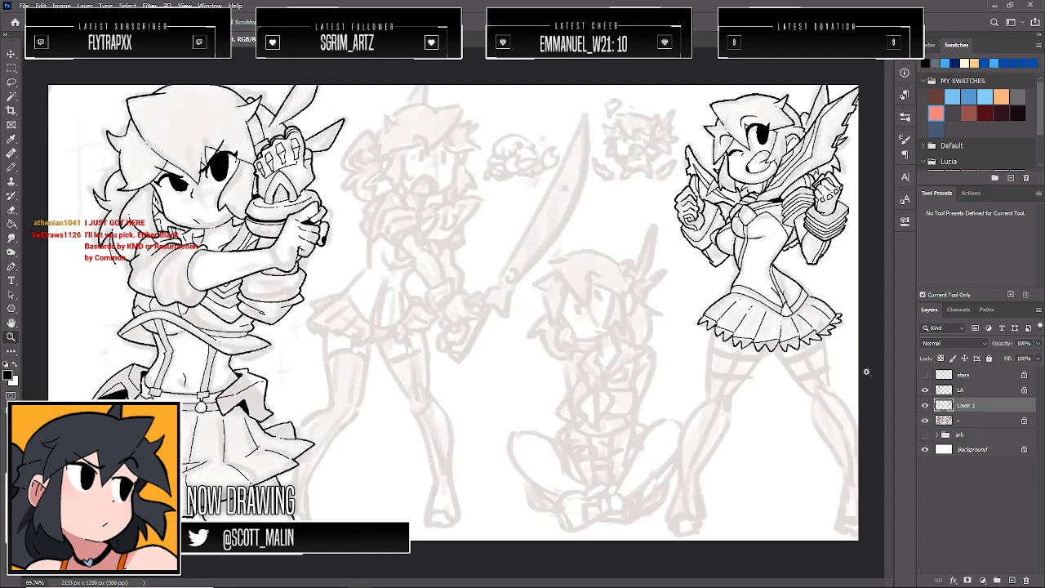
Ink the outer and inner contours of the leg nearer the seated figure, from the skirt hem to the ankle, redoing the inner calf
drag(775, 430, 796, 444)
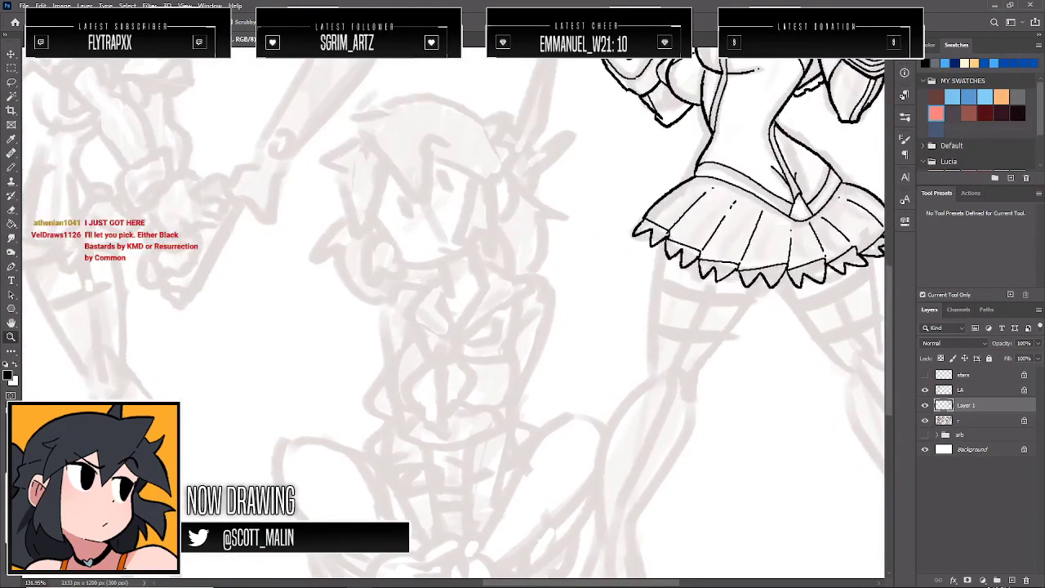
drag(581, 585, 659, 585)
scroll(495, 412, down, 3)
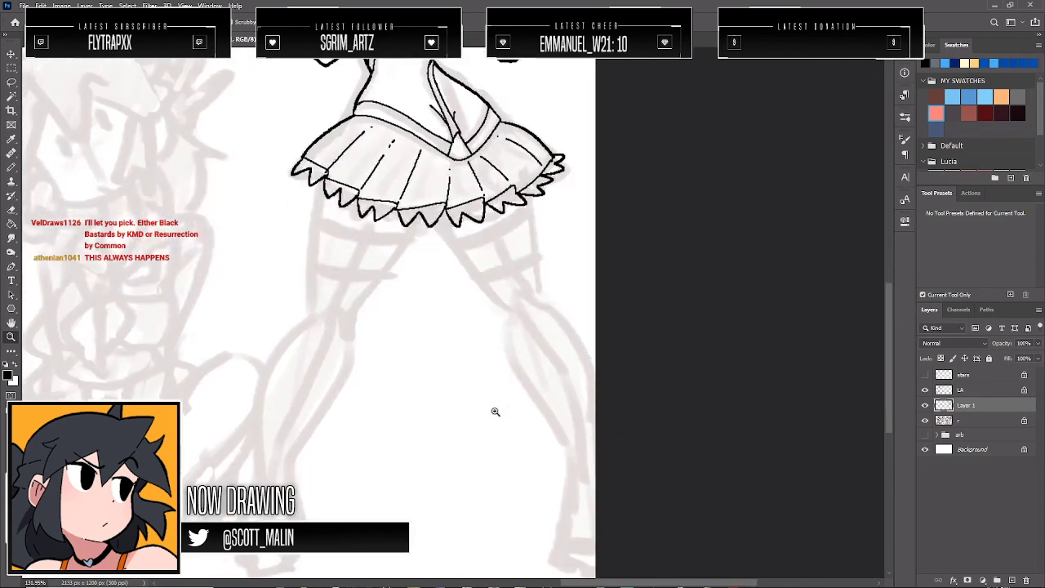
drag(417, 371, 424, 382)
key(b)
scroll(425, 382, up, 3)
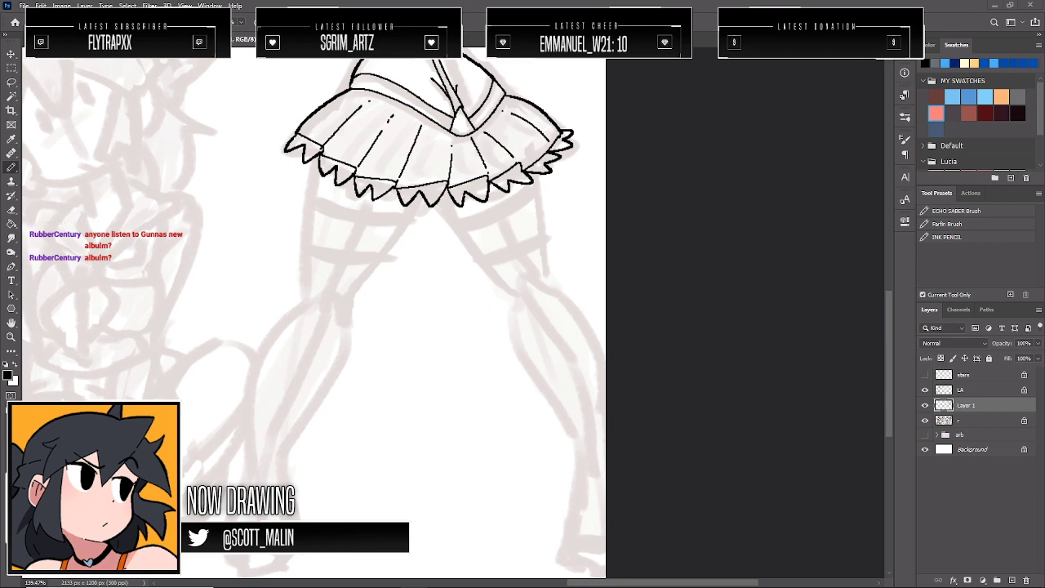
mouse_move(320, 166)
mouse_down()
mouse_move(307, 302)
mouse_move(287, 322)
mouse_move(234, 519)
mouse_up()
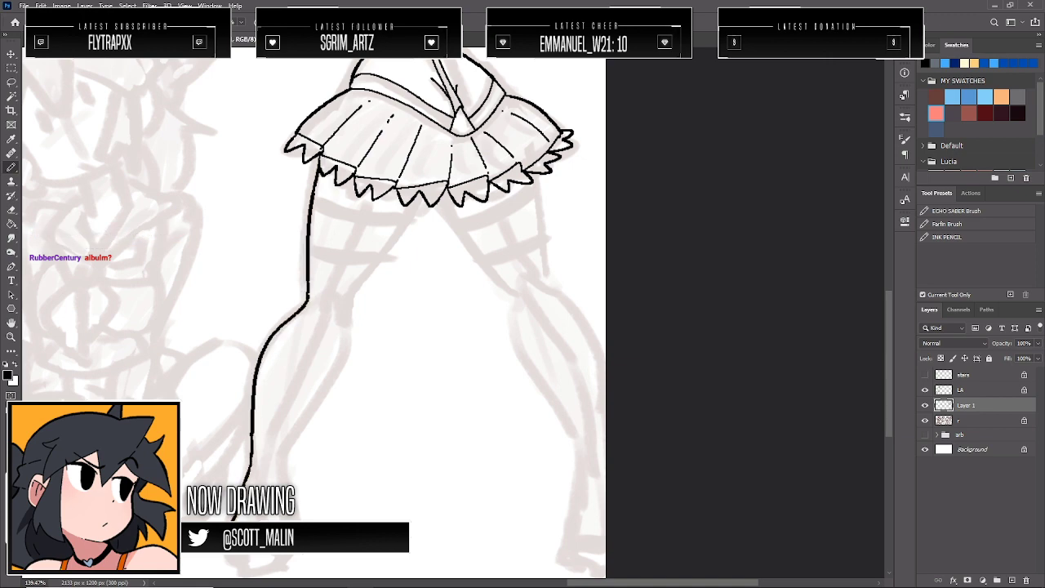
mouse_move(418, 194)
mouse_down()
mouse_move(346, 309)
mouse_move(354, 307)
mouse_move(343, 355)
mouse_move(283, 488)
mouse_up()
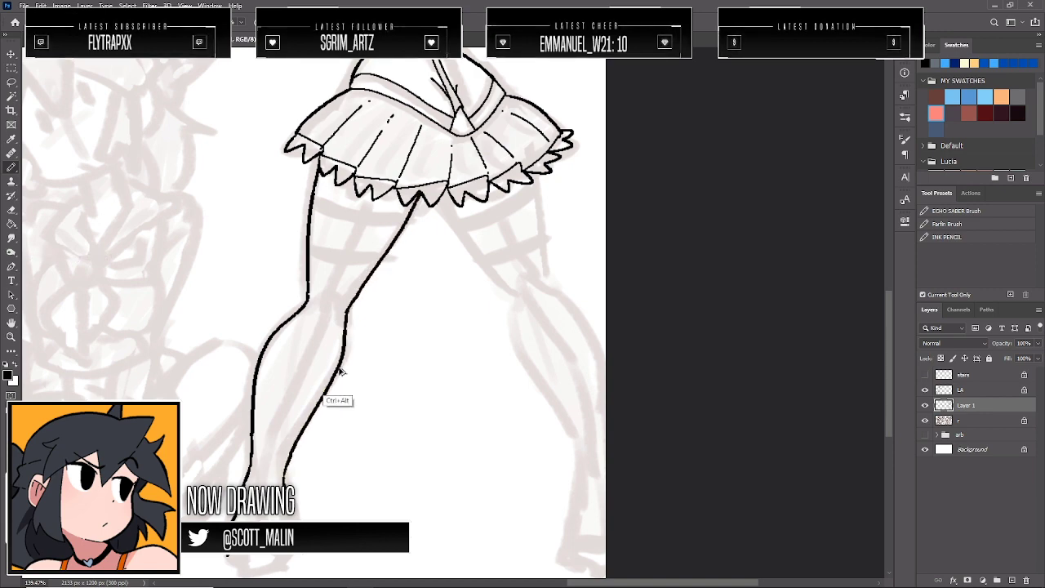
key(ctrl+z)
mouse_move(346, 310)
mouse_down()
mouse_move(340, 356)
mouse_move(282, 487)
mouse_up()
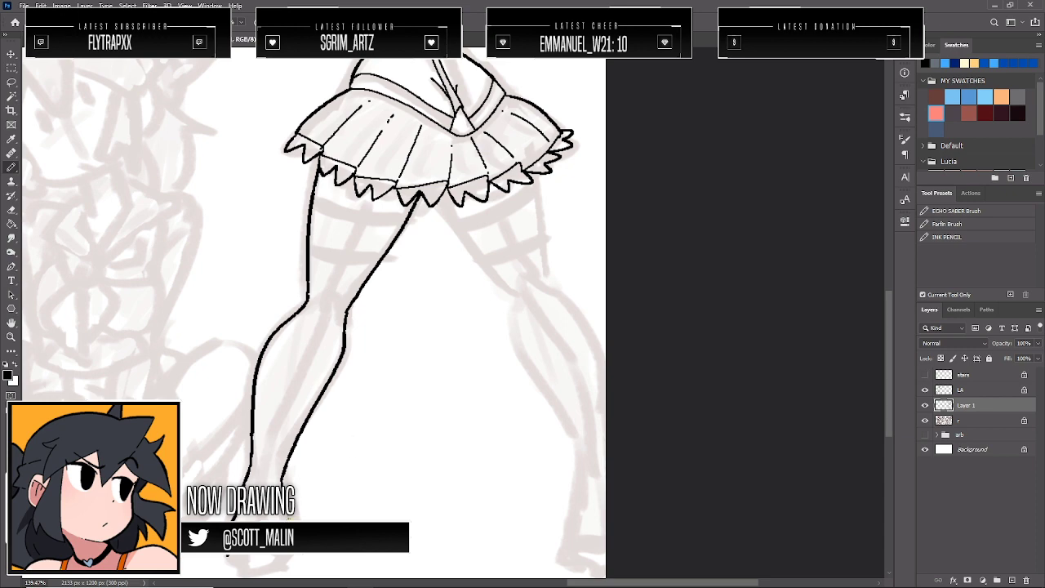
Ink the foot and sole of that leg, and add short crease lines at its ankle and knee
key(e)
key(b)
mouse_move(229, 556)
mouse_down()
mouse_move(246, 573)
mouse_move(278, 569)
mouse_move(252, 562)
mouse_move(255, 576)
mouse_move(291, 556)
mouse_move(233, 565)
mouse_up()
key(ctrl+z)
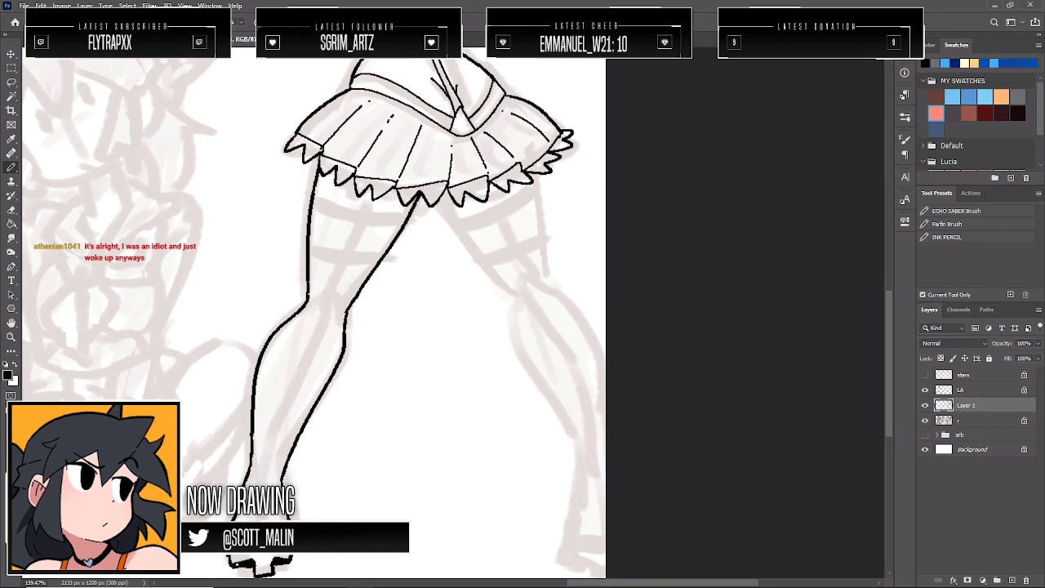
drag(261, 472, 263, 493)
drag(325, 293, 310, 307)
drag(336, 299, 340, 315)
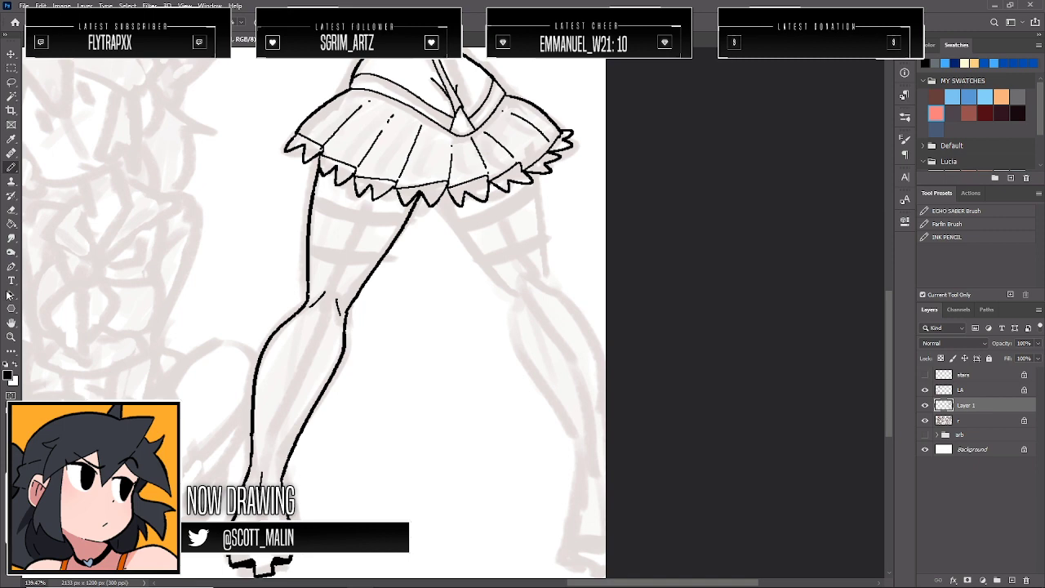
Ink the inner contour of the leg at the canvas edge from the skirt down, then its foot with a black-filled gap and heel
scroll(378, 390, down, 2)
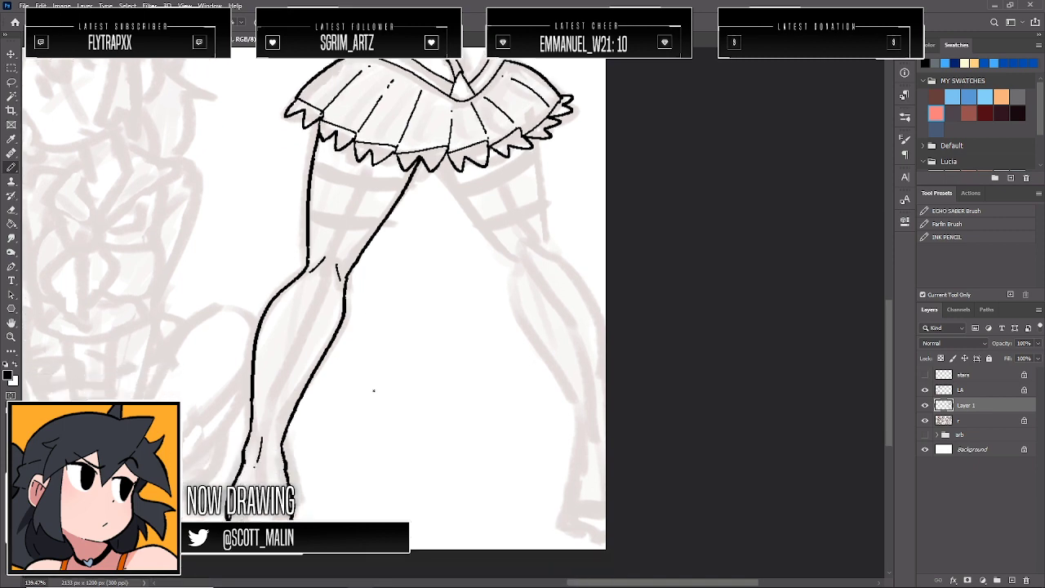
double_click(11, 336)
drag(543, 337, 555, 350)
key(b)
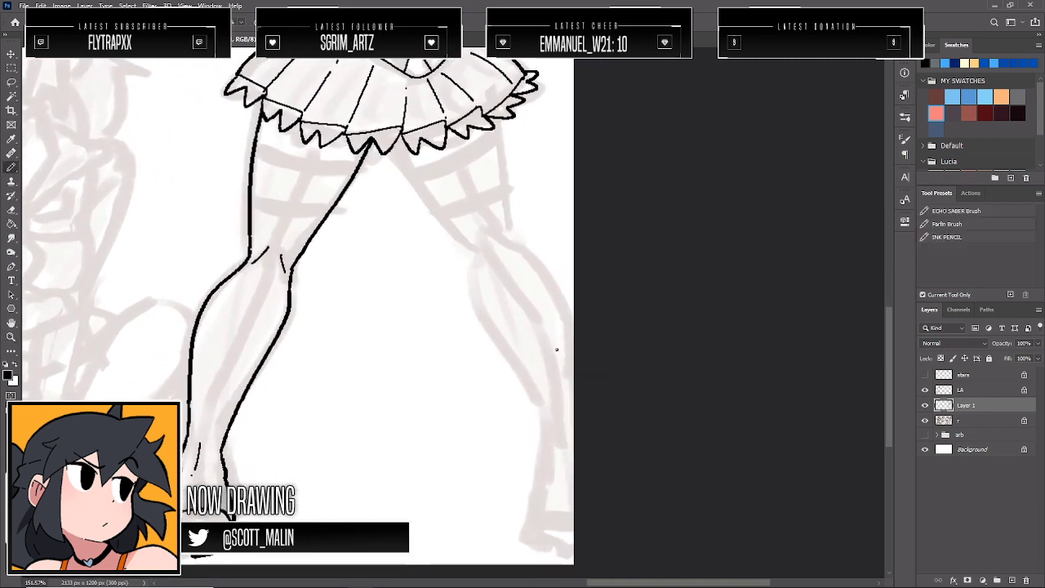
mouse_move(400, 144)
mouse_down()
mouse_move(415, 184)
mouse_move(472, 250)
mouse_move(490, 336)
mouse_move(551, 426)
mouse_move(536, 503)
mouse_move(542, 527)
mouse_move(553, 518)
mouse_move(542, 535)
mouse_move(560, 552)
mouse_up()
key(ctrl+z)
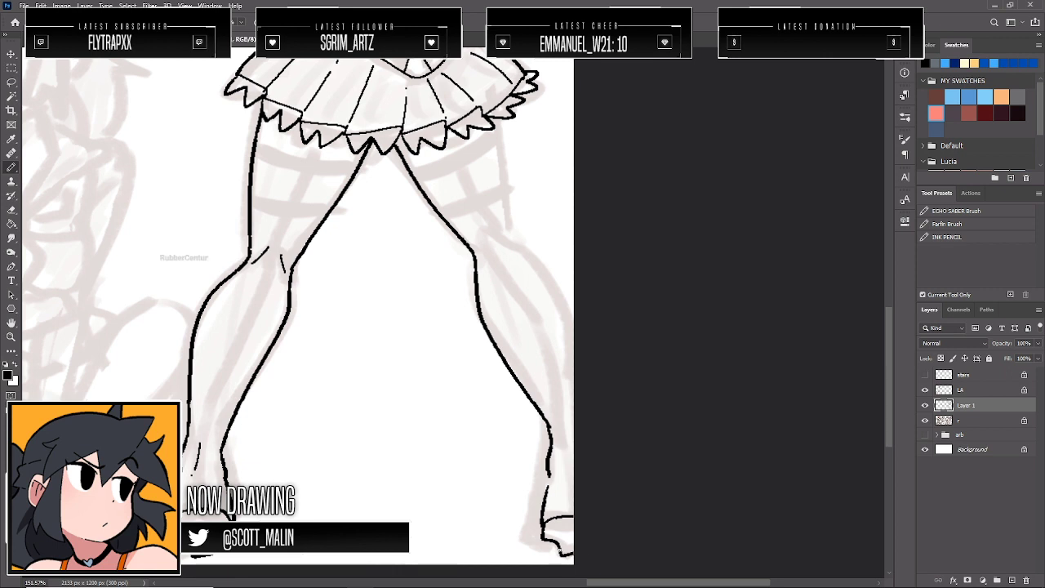
drag(548, 547, 535, 547)
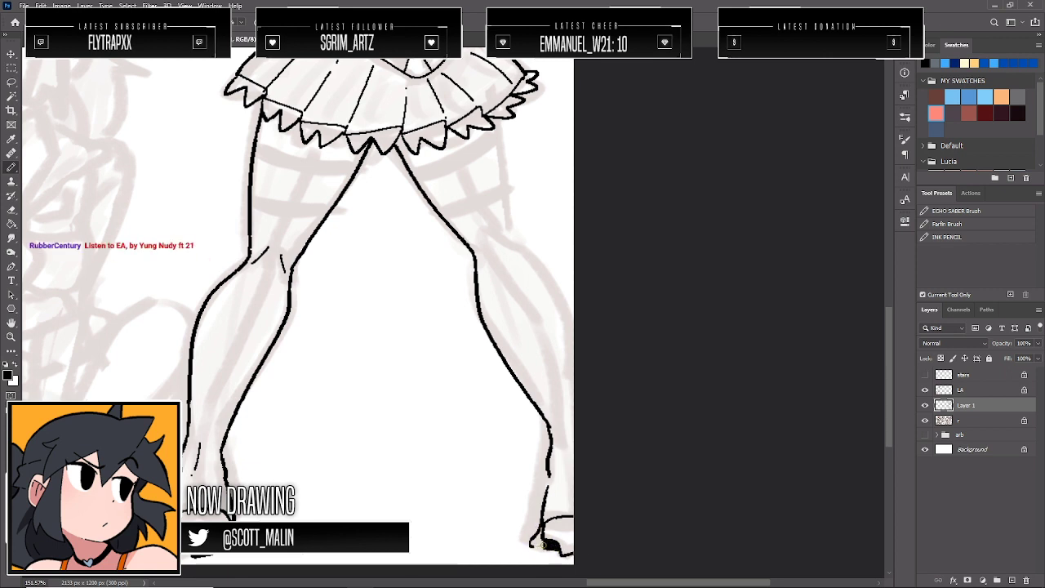
drag(547, 472, 531, 513)
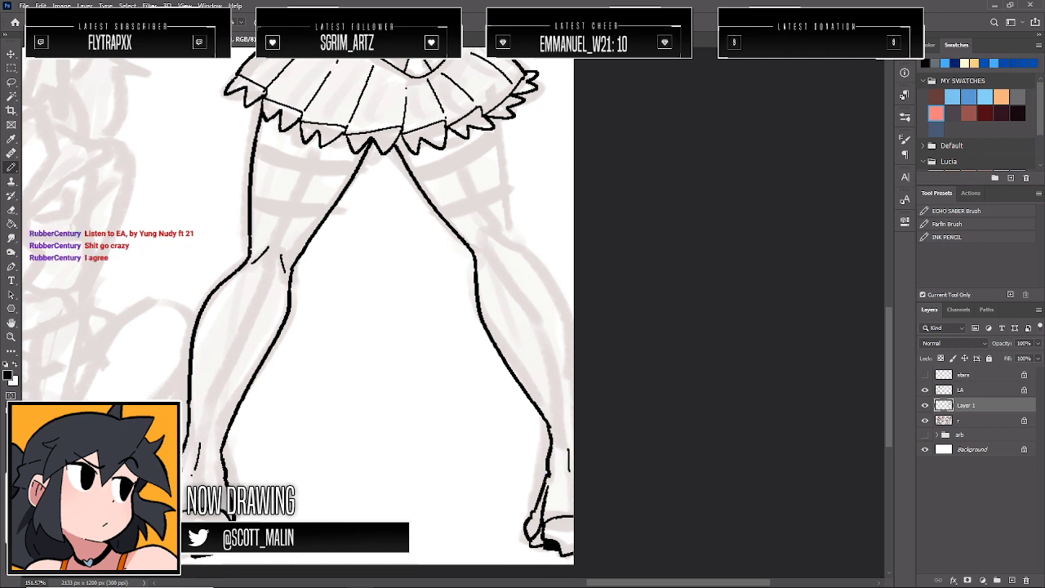
Ink the outer contour of the canvas-edge leg from hem to calf, and add short crease lines at the knee
drag(500, 119, 516, 236)
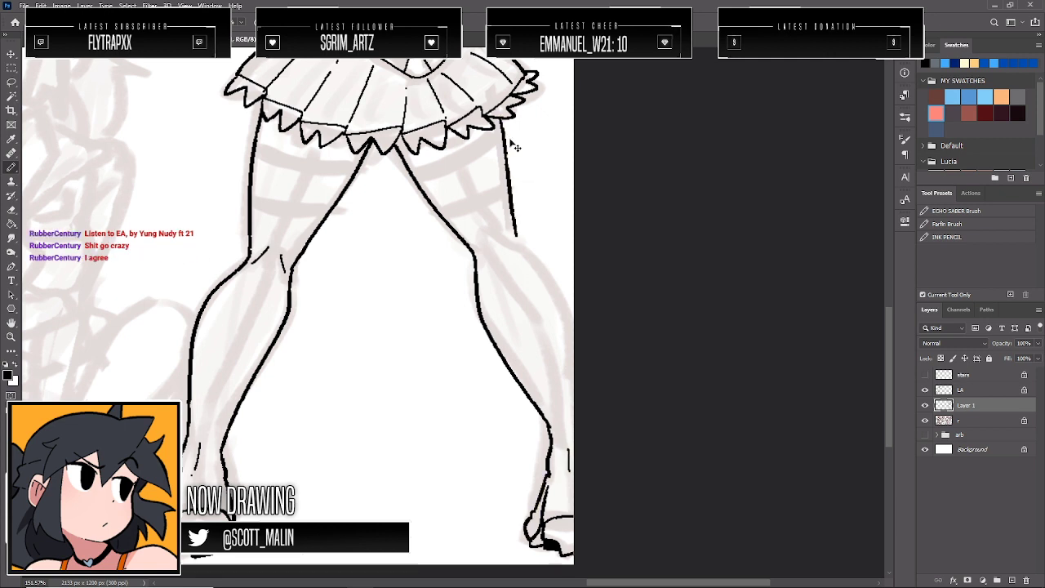
key(ctrl+z)
mouse_move(502, 122)
mouse_down()
mouse_move(515, 234)
mouse_move(581, 335)
mouse_up()
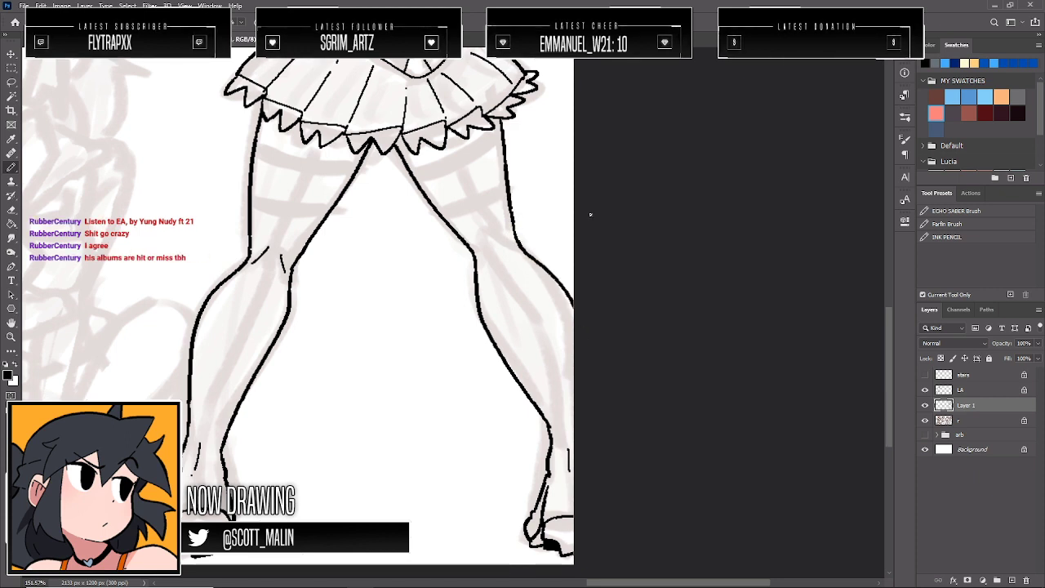
key(ctrl+z)
mouse_move(511, 228)
mouse_down()
mouse_move(552, 281)
mouse_move(575, 352)
mouse_up()
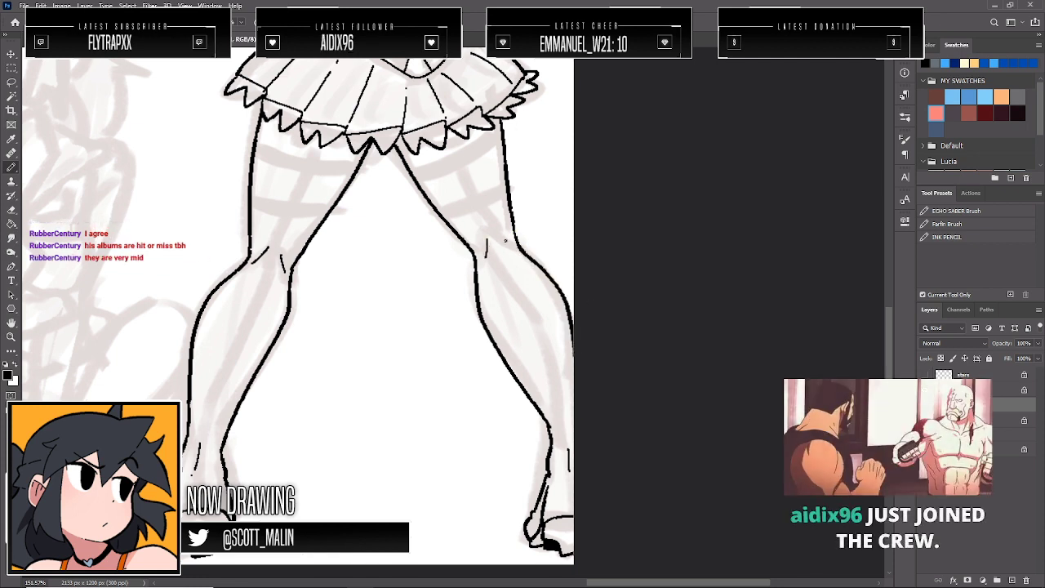
mouse_move(488, 239)
mouse_down()
mouse_move(486, 258)
mouse_move(514, 243)
mouse_up()
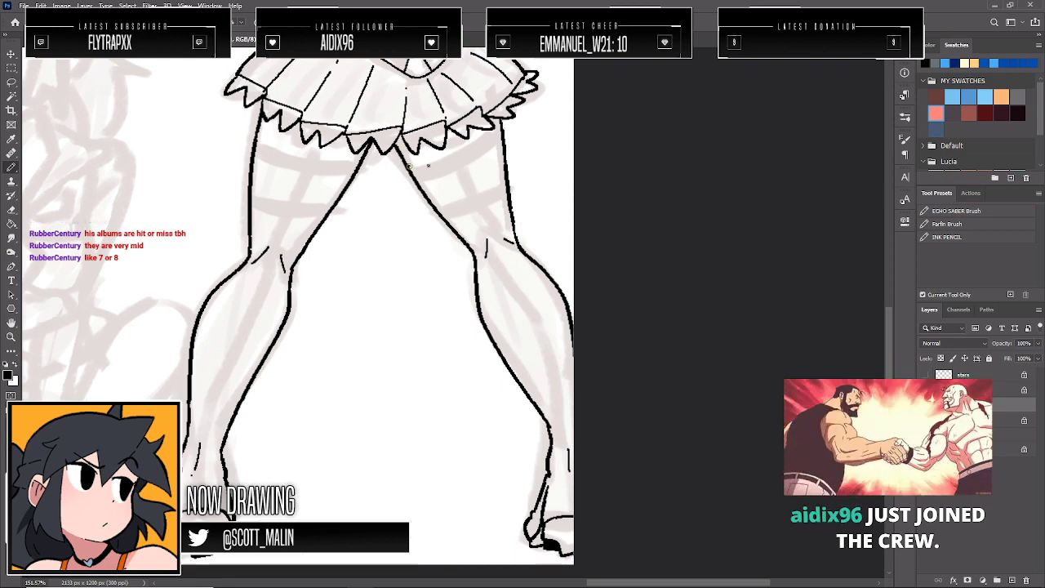
Ink the two edges of the upper strap around the thigh of the canvas-edge leg
drag(501, 131, 408, 166)
key(ctrl+z)
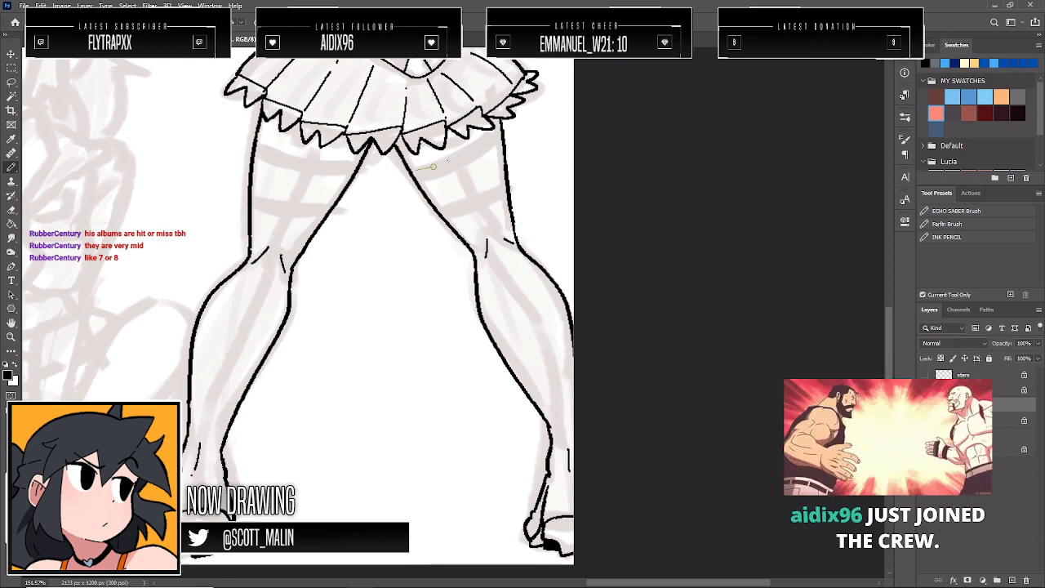
mouse_move(500, 135)
mouse_down()
mouse_move(472, 164)
mouse_move(501, 151)
mouse_up()
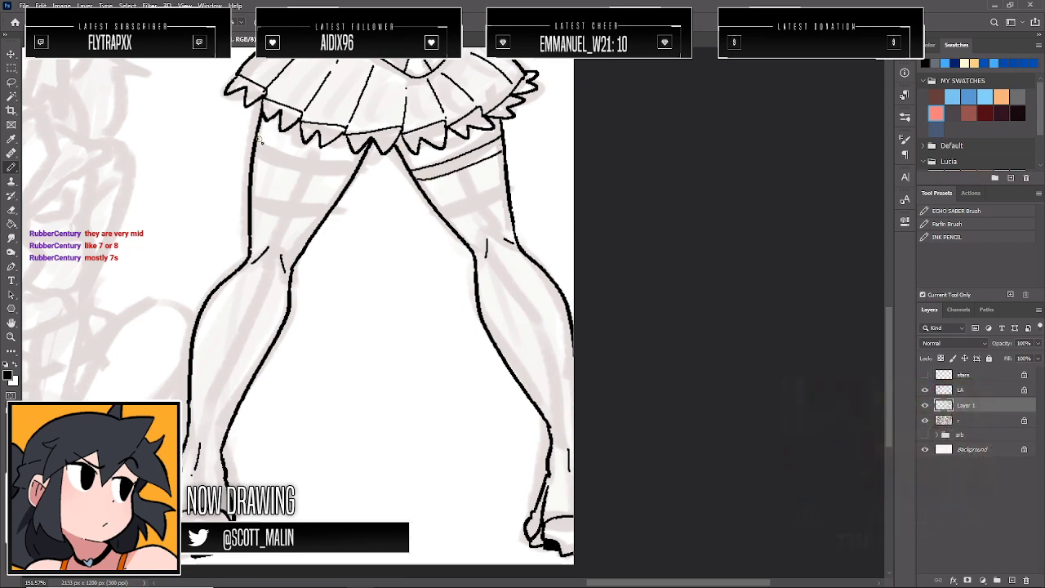
Ink both thigh straps around the far-right character's inner leg and the lower strap on the canvas-edge leg
drag(257, 139, 359, 167)
mouse_move(255, 153)
mouse_down()
mouse_move(304, 176)
mouse_move(356, 180)
mouse_up()
mouse_move(503, 178)
mouse_down()
mouse_move(432, 204)
mouse_move(507, 192)
mouse_up()
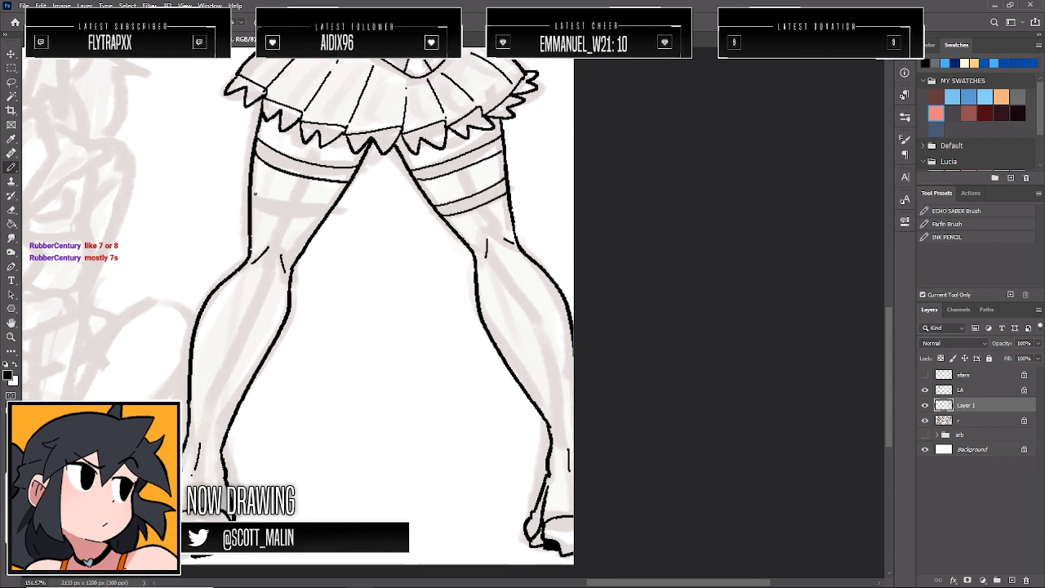
drag(253, 192, 333, 213)
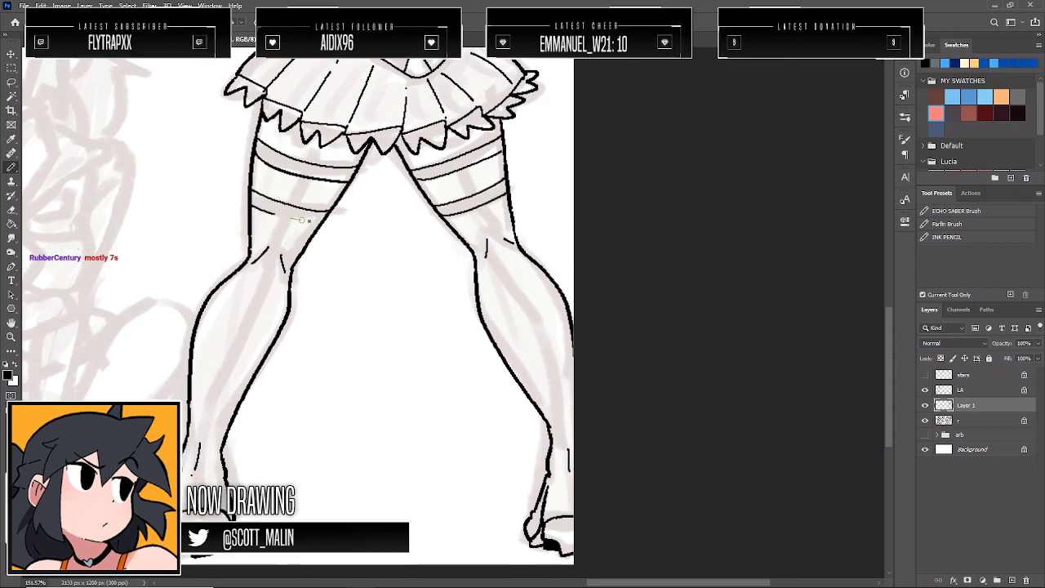
drag(252, 209, 321, 222)
Ink the two edges of the vertical strap running from the upper thigh strap down to the foot on both legs
mouse_move(297, 175)
mouse_down()
mouse_move(215, 367)
mouse_move(202, 438)
mouse_up()
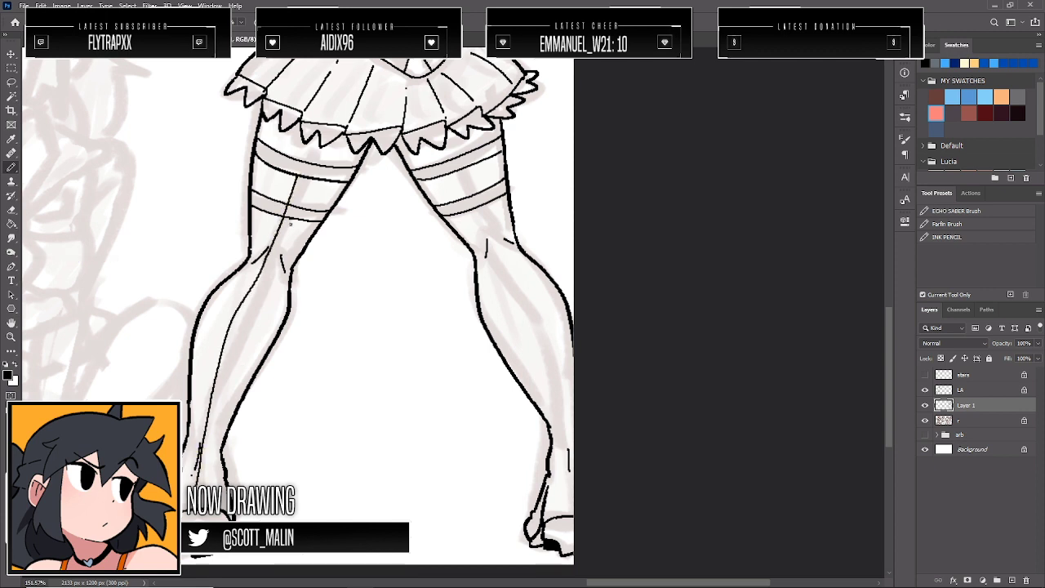
drag(309, 179, 275, 258)
key(ctrl+z)
mouse_move(307, 181)
mouse_down()
mouse_move(232, 362)
mouse_move(209, 462)
mouse_up()
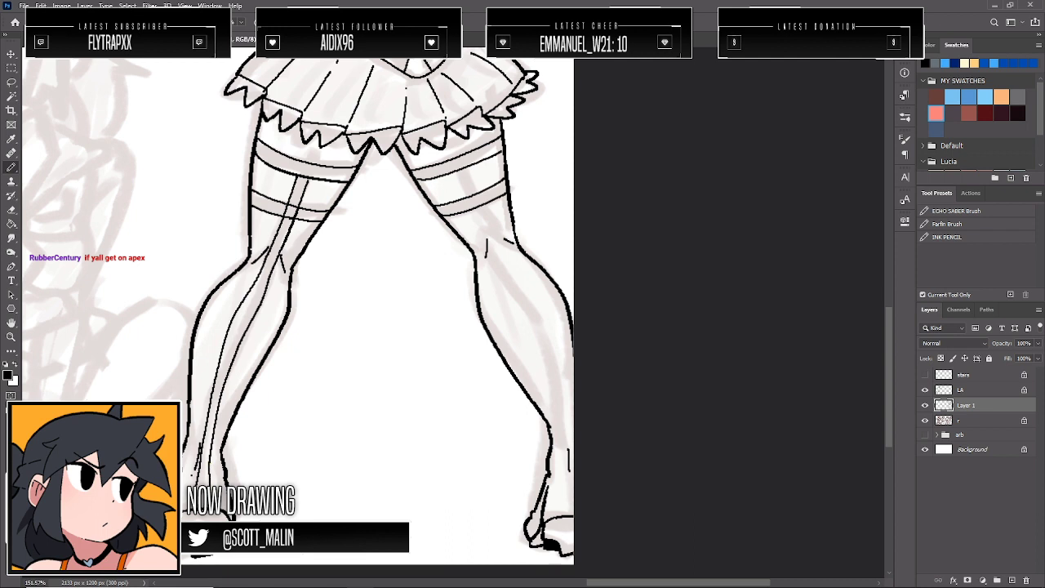
drag(458, 168, 507, 278)
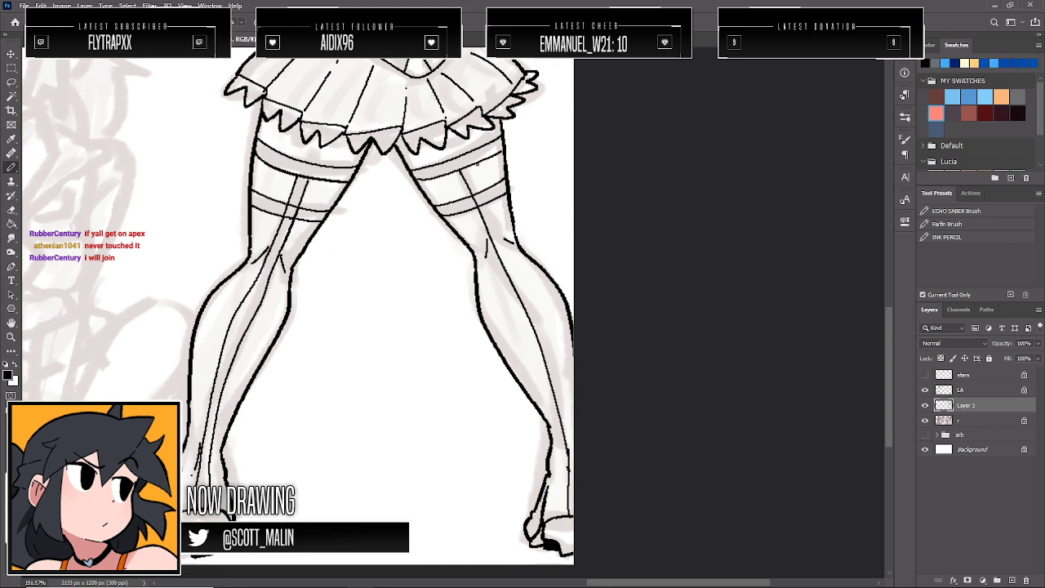
mouse_move(476, 163)
mouse_down()
mouse_move(506, 253)
mouse_move(535, 297)
mouse_move(570, 440)
mouse_up()
Erase the overlapping lines where the vertical straps cross the horizontal thigh straps on both legs
key(e)
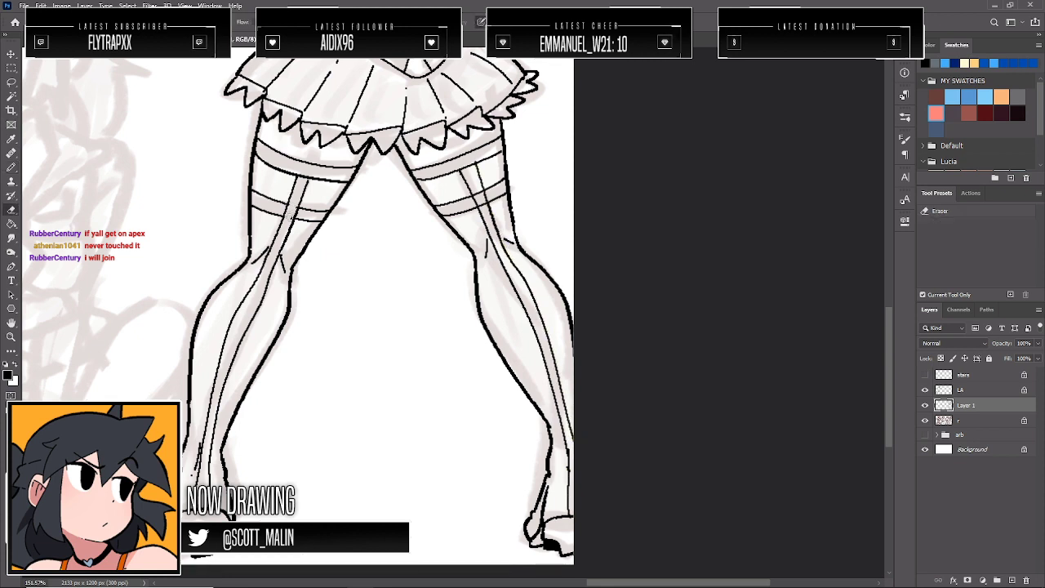
mouse_move(286, 209)
mouse_down()
mouse_move(296, 214)
mouse_move(303, 182)
mouse_up()
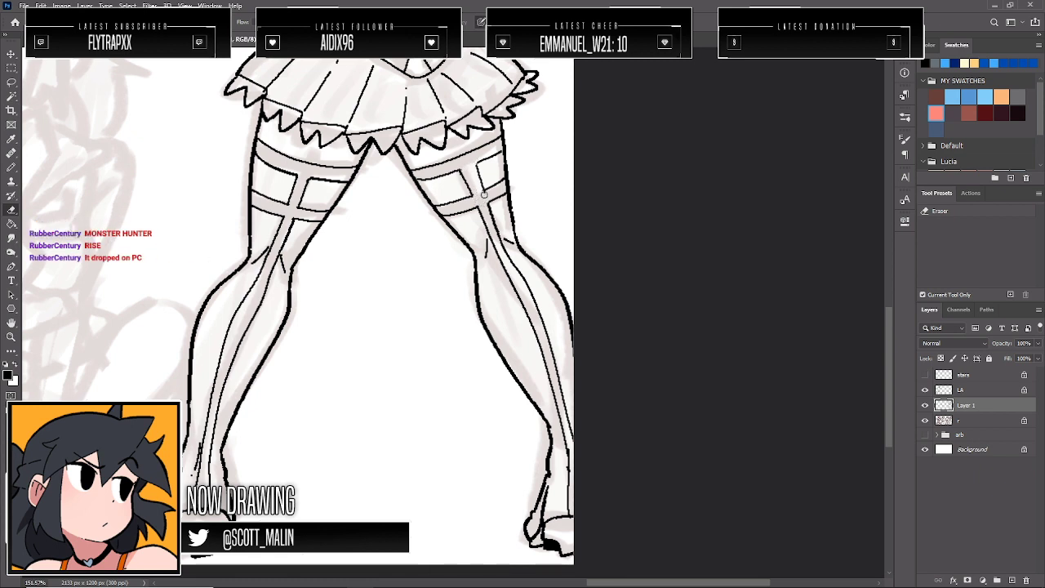
click(10, 336)
key(ctrl+0)
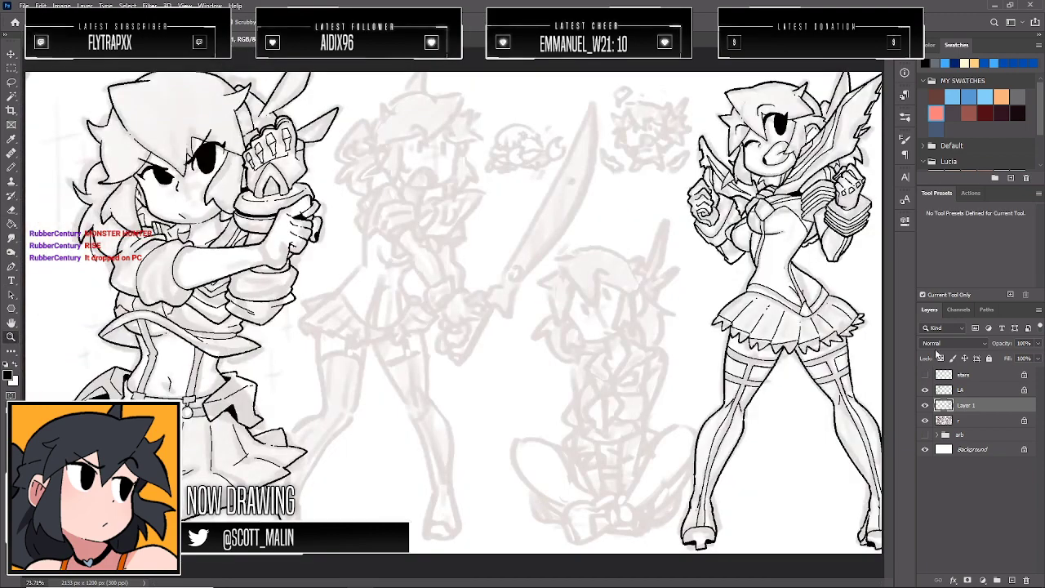
Hide the rough sketch layer r and check the line art on the plain white background
click(924, 420)
click(925, 405)
click(924, 404)
drag(783, 272, 772, 272)
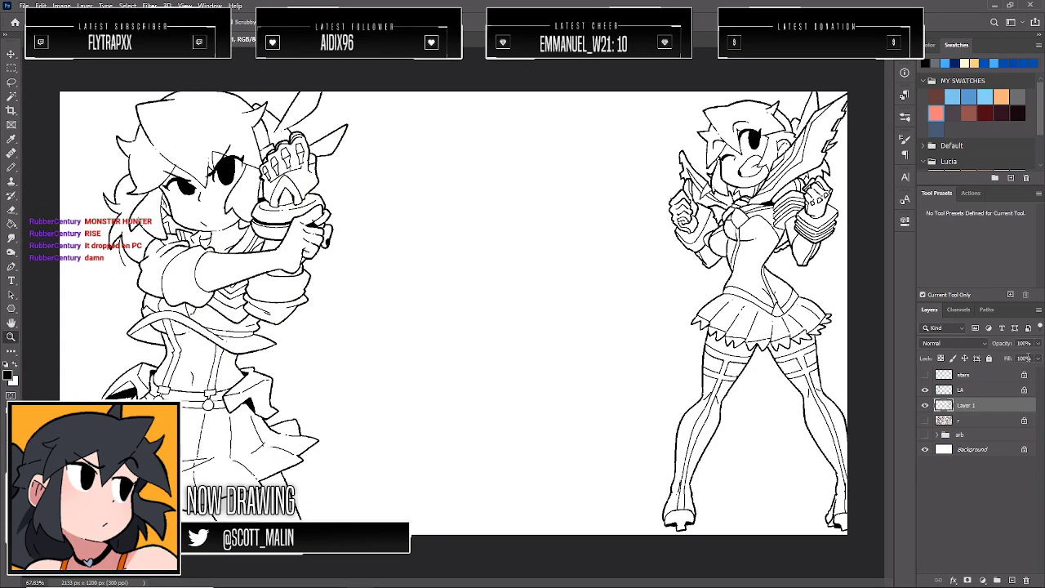
Merge Layer 1 into the LA line art layer and briefly check the stars layer
shift+click(972, 391)
right_click(973, 392)
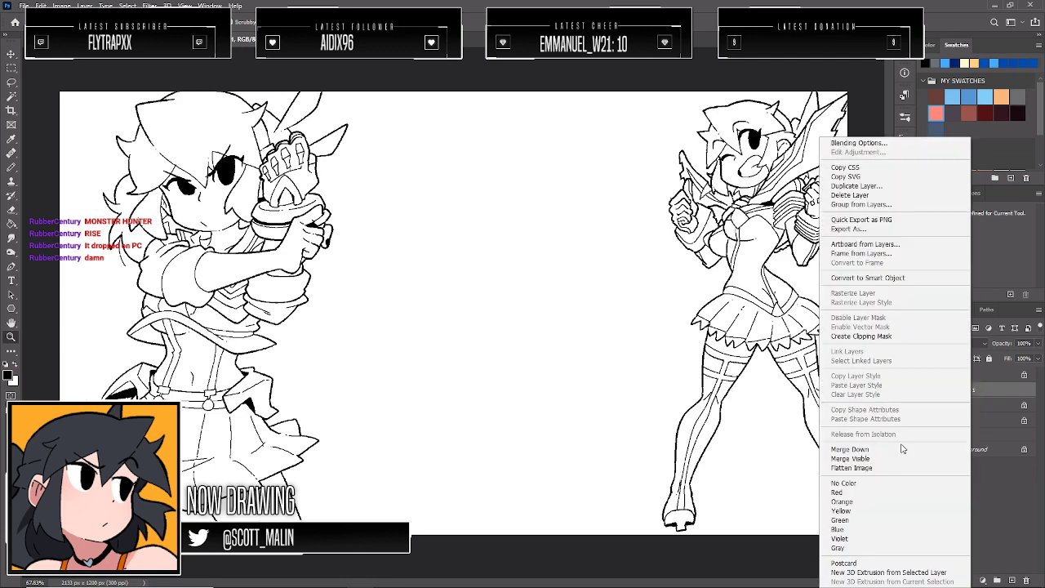
click(849, 449)
scroll(738, 305, down, 1)
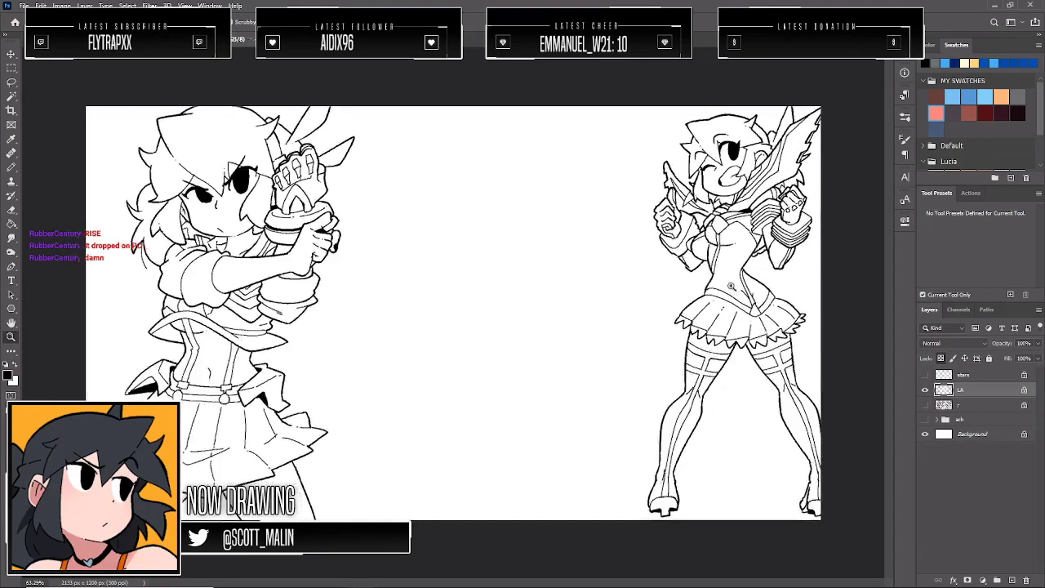
drag(738, 307, 748, 307)
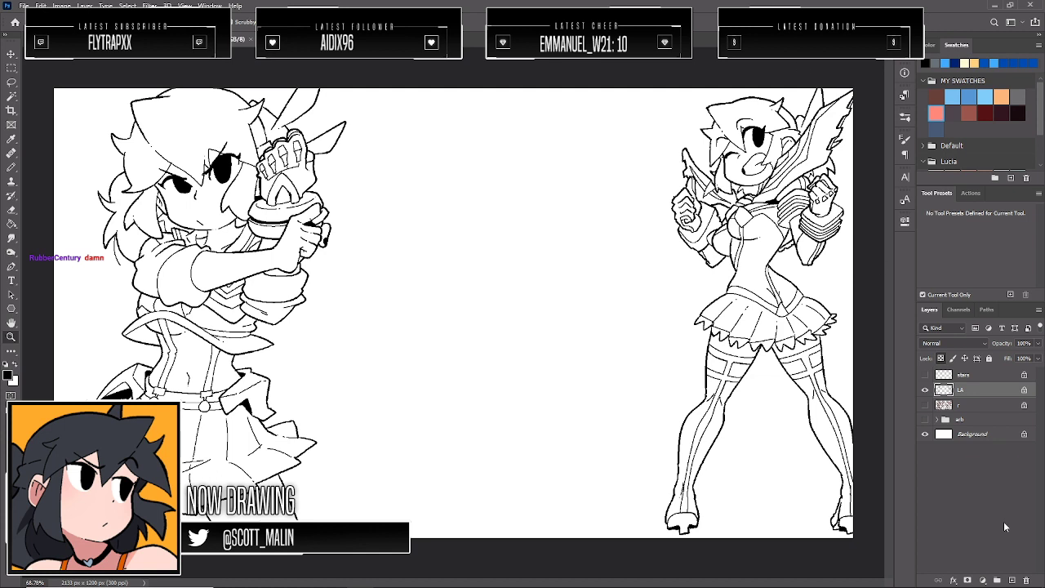
click(925, 374)
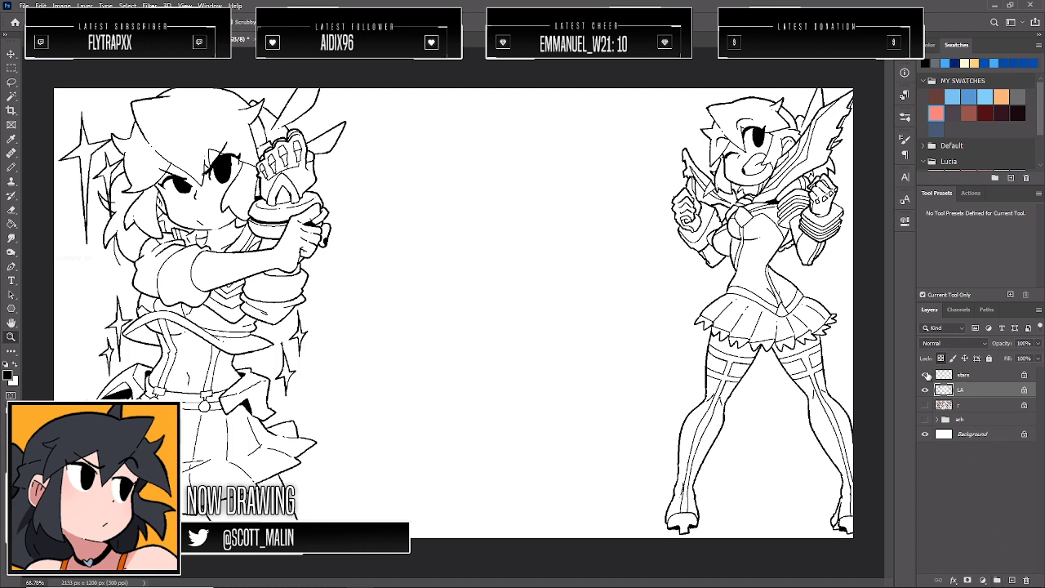
click(926, 375)
Add a new layer above LA and bucket-fill the inner leg's stocking panels black, leaving the straps white
click(1011, 580)
key(g)
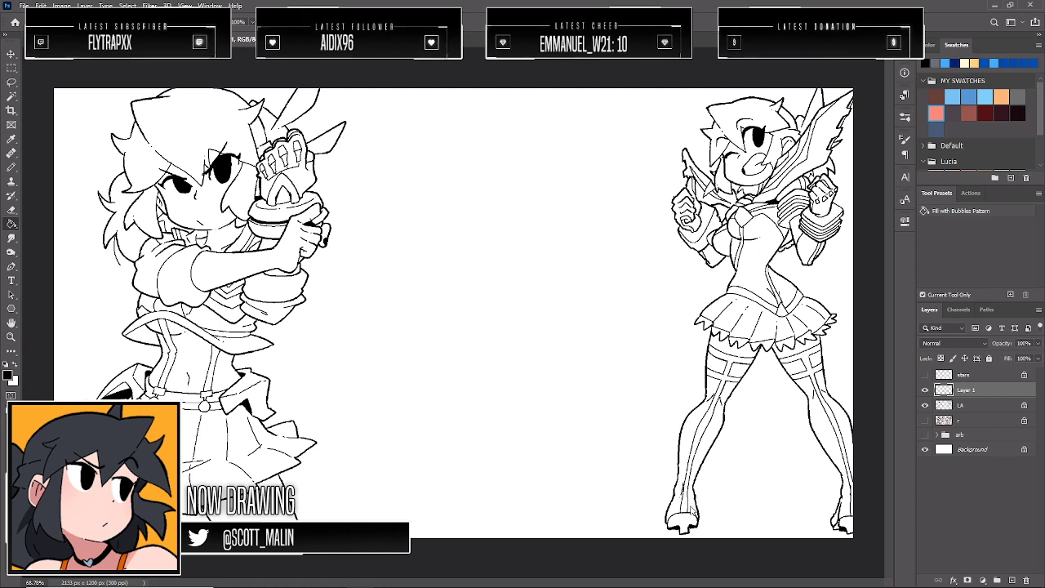
click(692, 499)
click(682, 495)
click(715, 370)
click(736, 371)
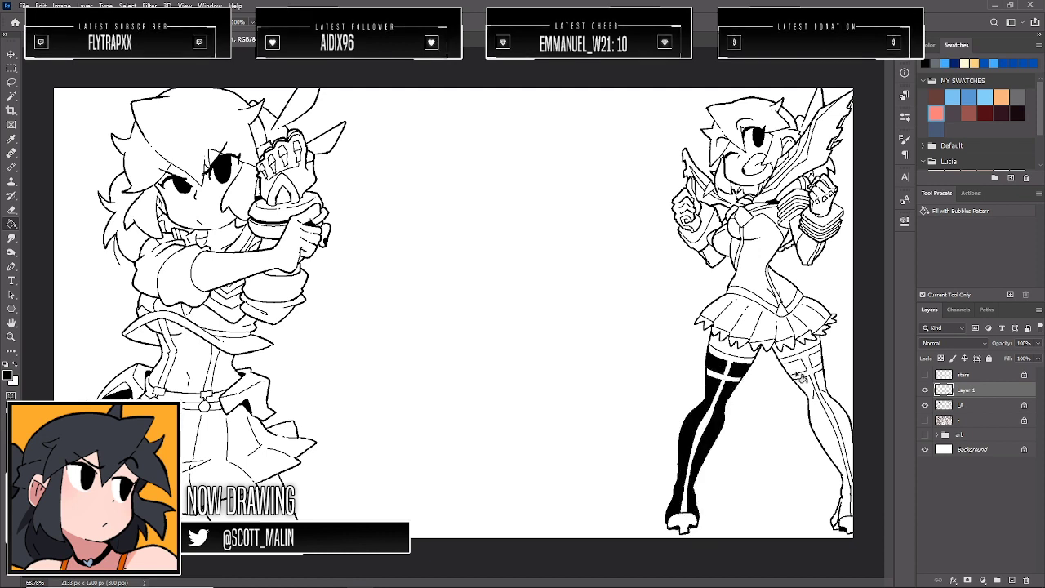
Fill the inner thigh panel of the canvas-edge leg black and undo the stray fills beside it
click(796, 367)
click(816, 390)
key(ctrl+z)
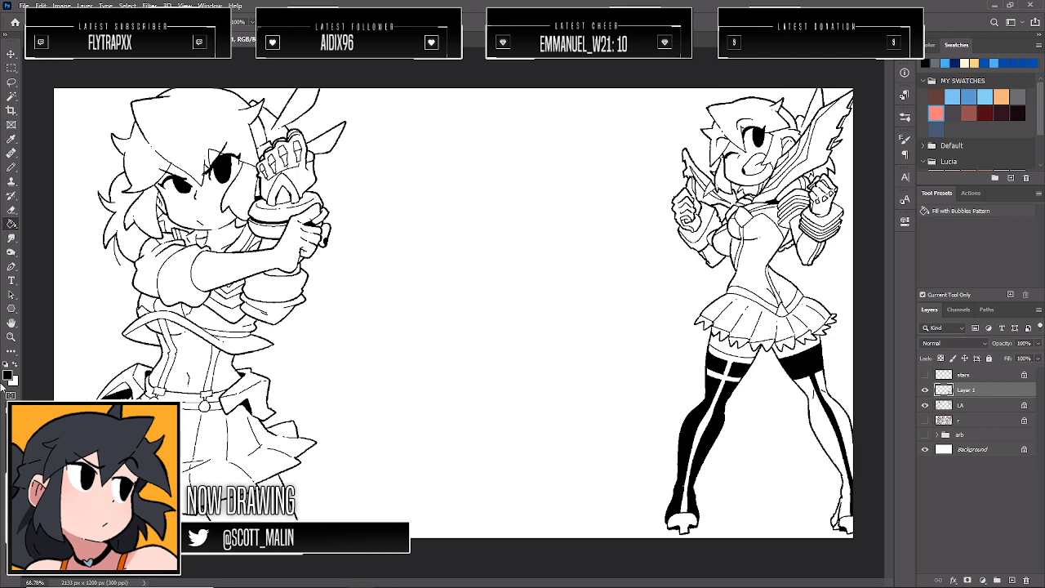
key(ctrl+z)
Fill the remaining stocking panels of the canvas-edge leg black, keeping its straps white
click(11, 336)
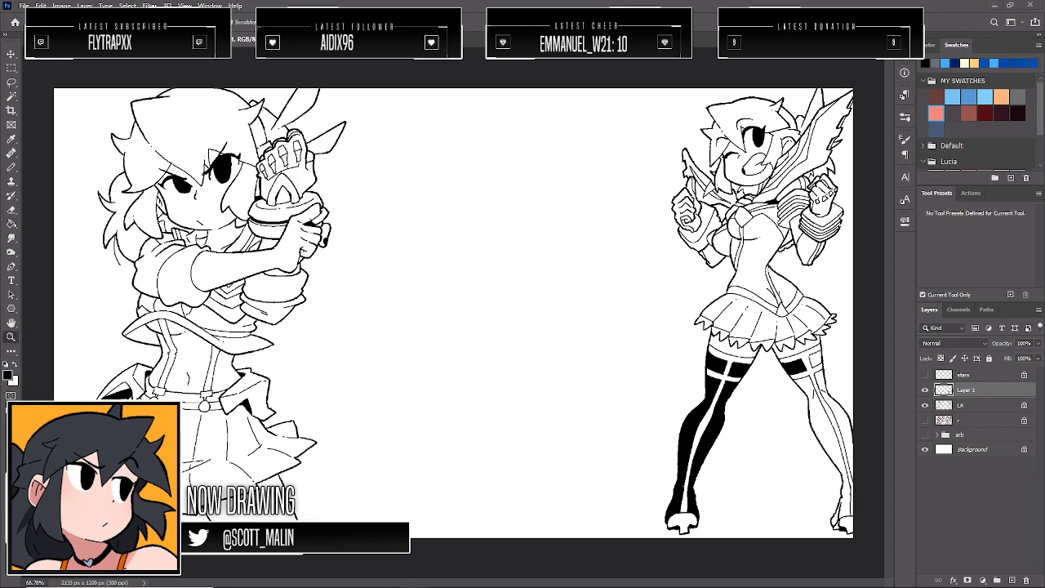
drag(869, 492, 916, 535)
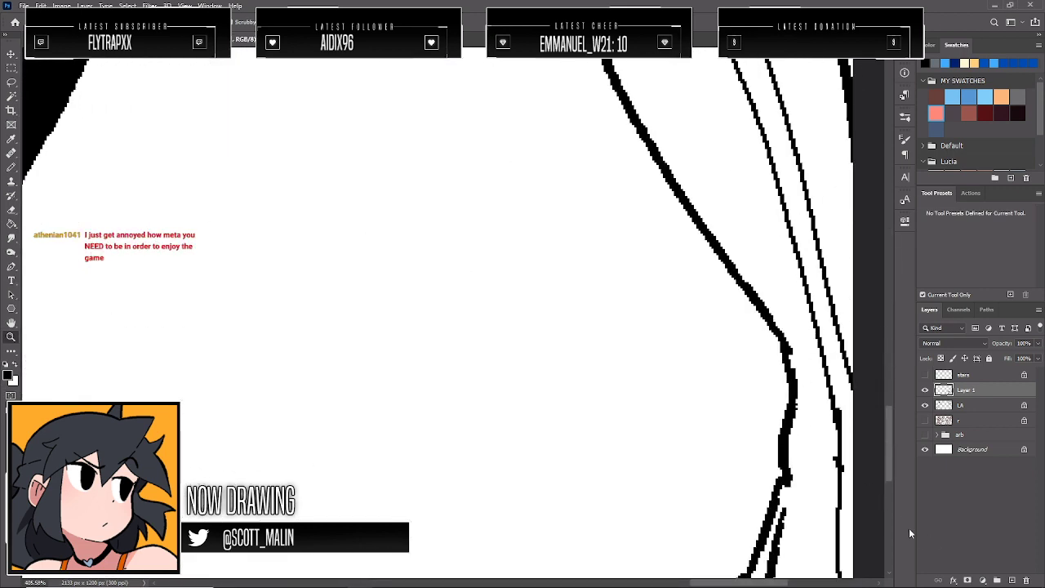
drag(831, 414, 792, 423)
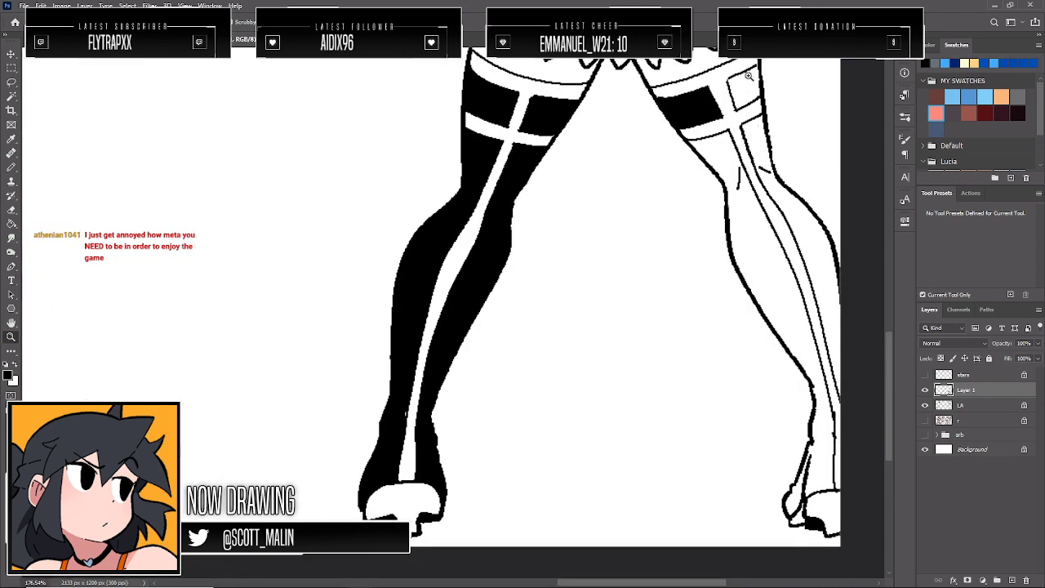
drag(749, 77, 796, 163)
key(b)
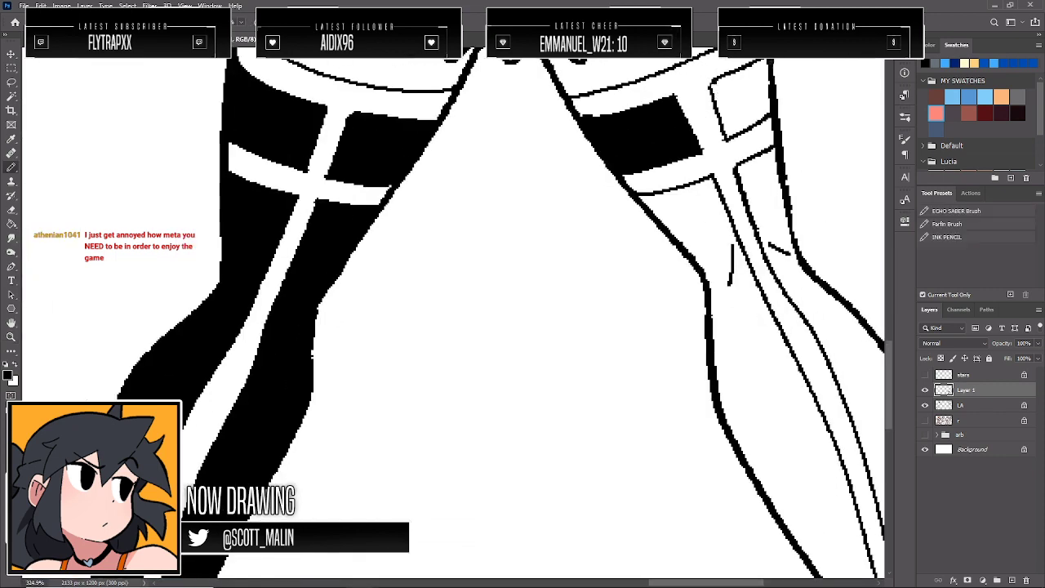
key(g)
click(756, 97)
click(770, 177)
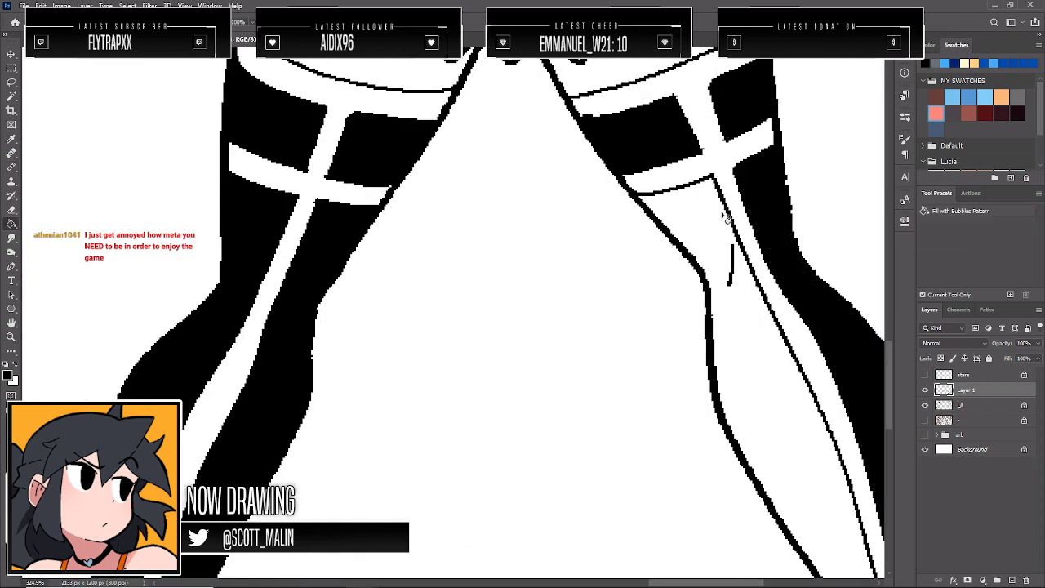
click(725, 216)
Fill the far-right character's pleated skirt black above its zigzag hem
click(10, 323)
double_click(12, 337)
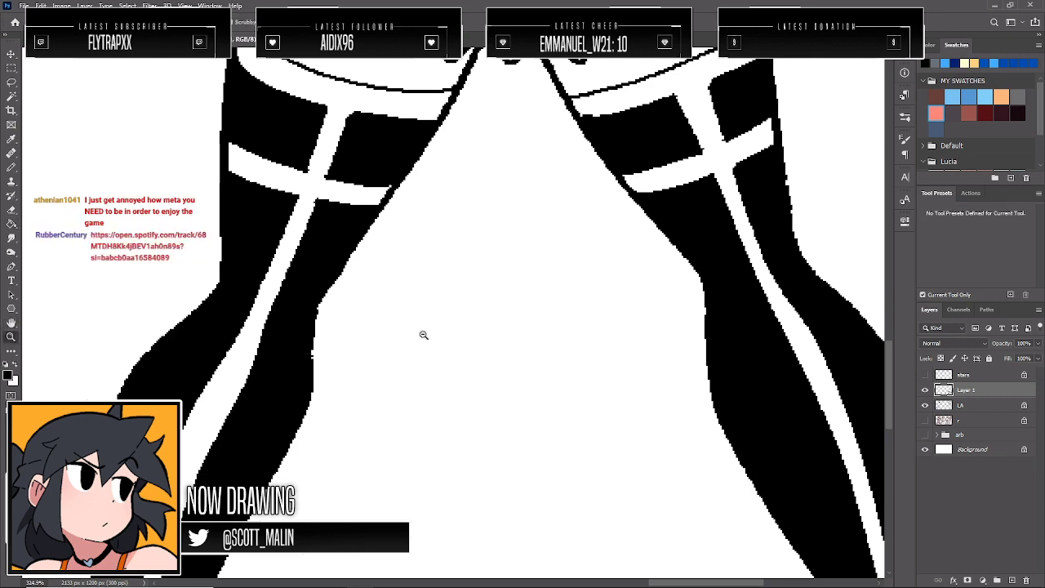
scroll(441, 337, up, 3)
drag(433, 338, 448, 338)
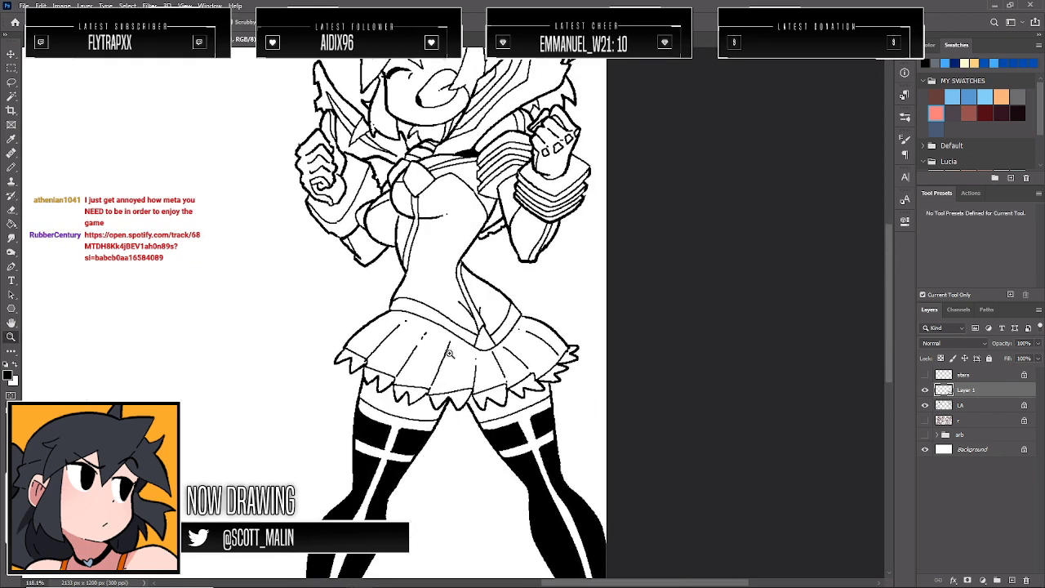
key(g)
click(459, 361)
Fill the jacket's chest, shoulder and sleeve on the canvas-edge side black, leaving thin white stripes
scroll(470, 366, up, 1)
click(440, 261)
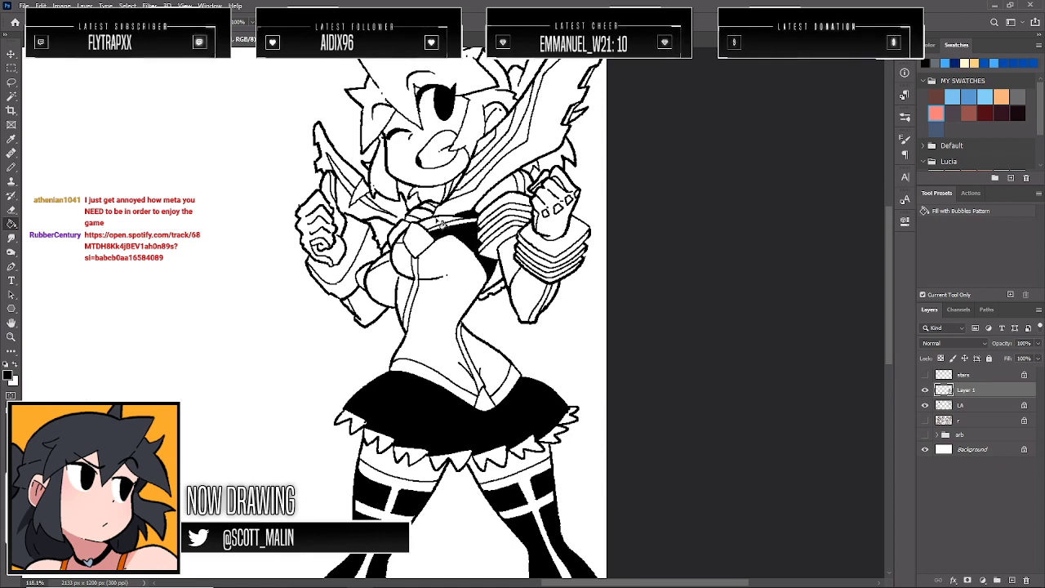
click(437, 222)
click(516, 196)
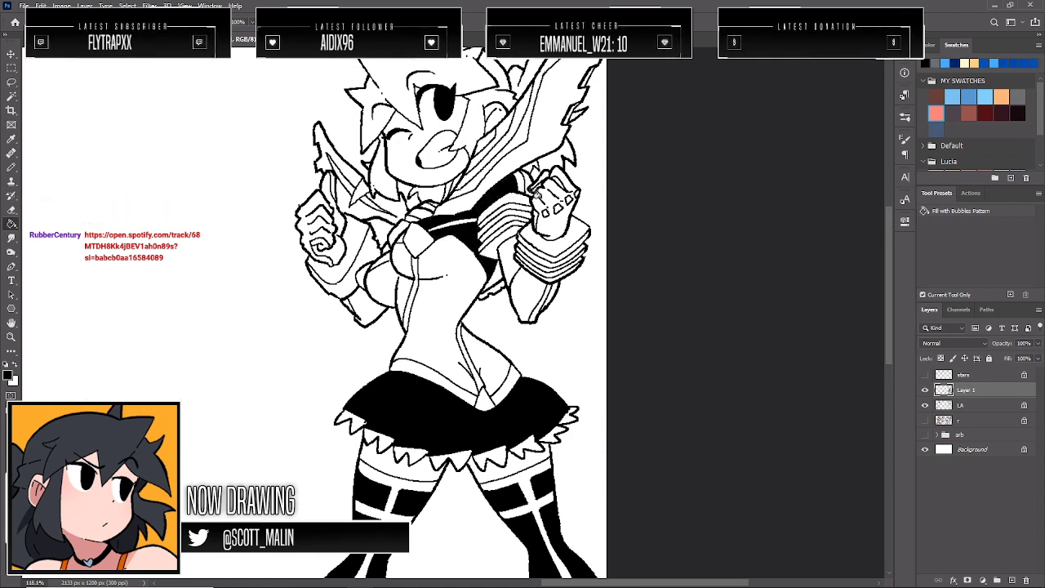
click(529, 184)
click(521, 217)
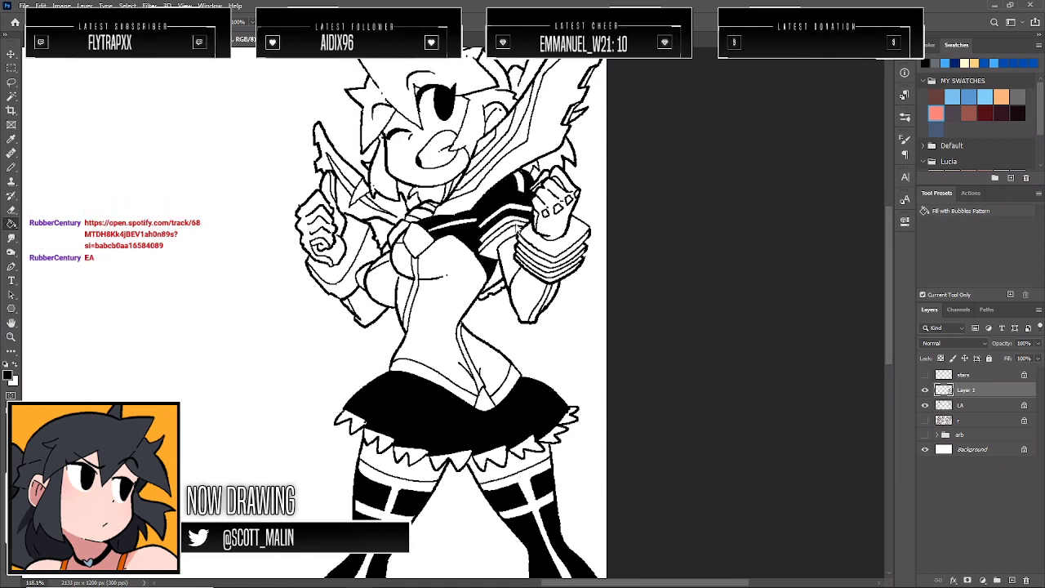
click(519, 234)
click(517, 250)
click(516, 268)
click(531, 292)
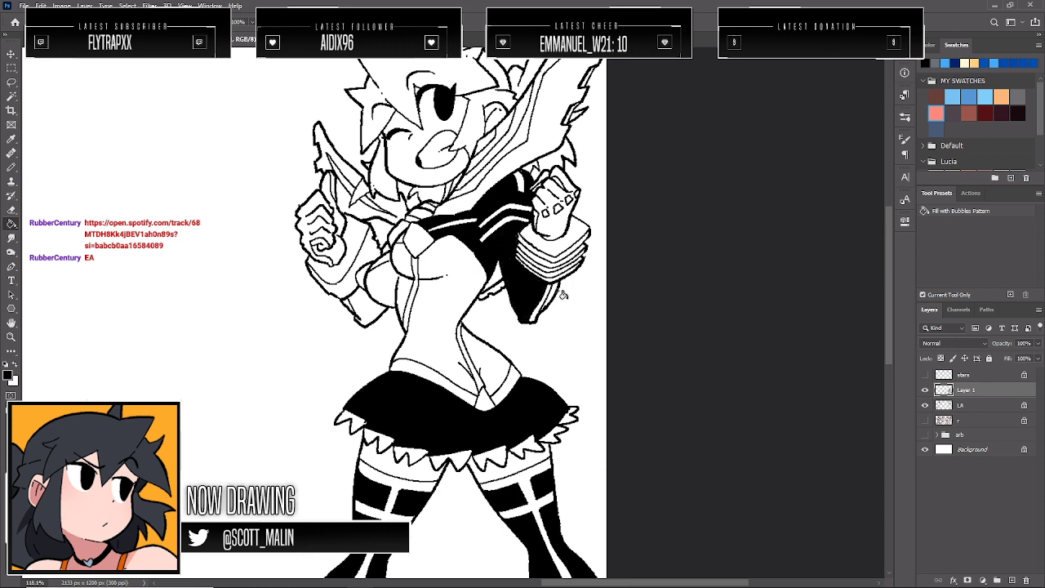
Fill the glove, cuff and remaining lower sleeve of the canvas-edge arm black, leaving two white cuff stripes
click(553, 296)
click(563, 244)
click(563, 217)
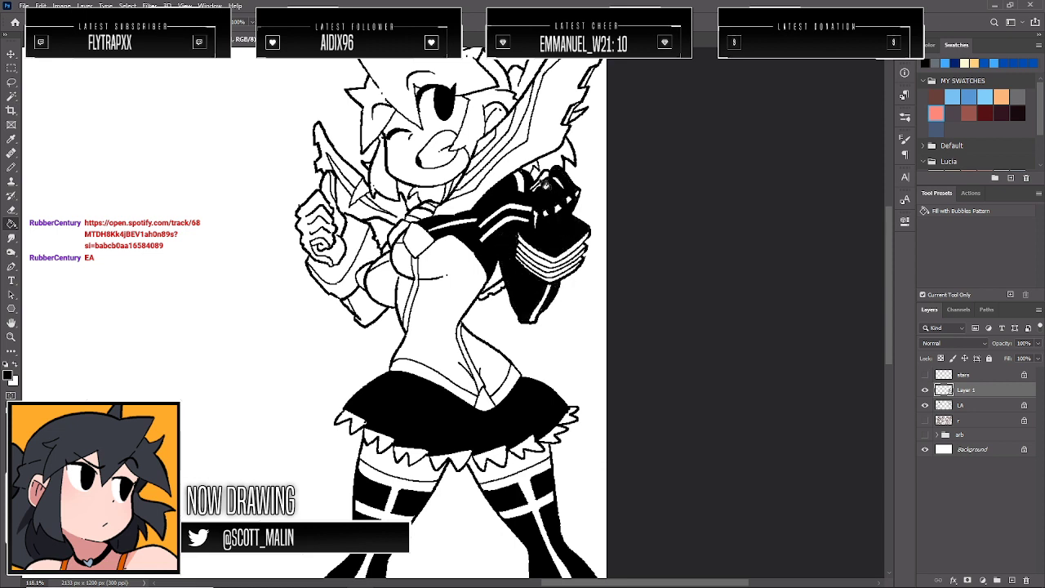
click(546, 183)
click(556, 265)
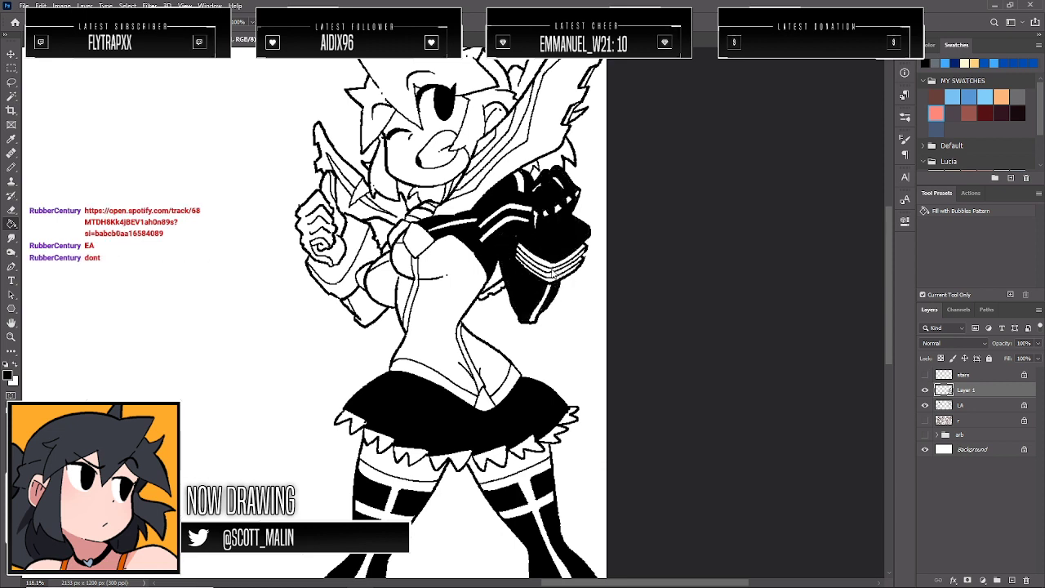
click(553, 276)
key(ctrl+z)
key(ctrl+shift+z)
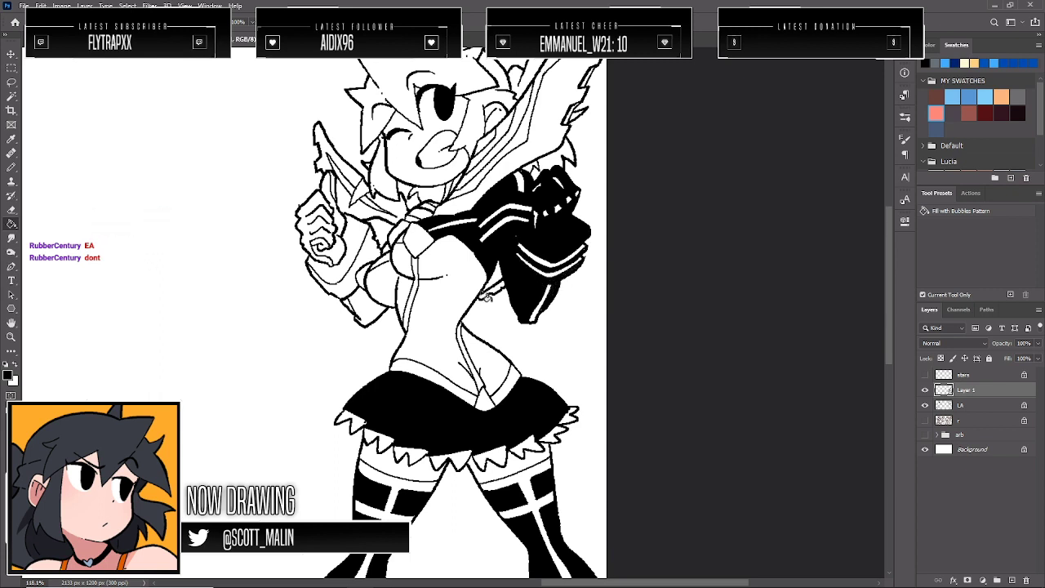
Fill the opposite arm's sleeve, cuff and gloved fist black
click(369, 312)
click(359, 259)
click(358, 242)
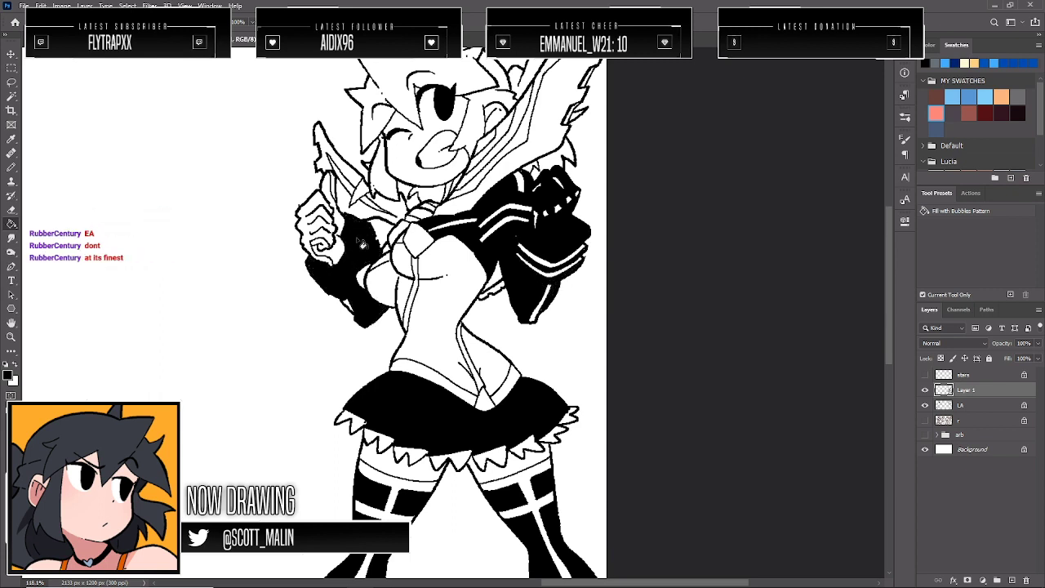
click(328, 236)
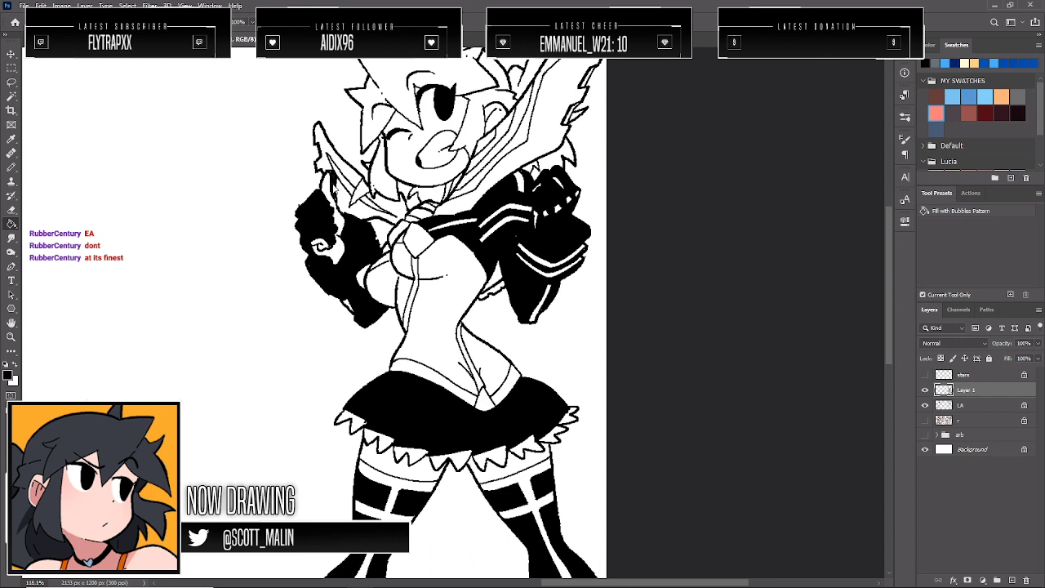
Fill both sides of the large spiky collar black
click(354, 177)
click(392, 208)
click(490, 193)
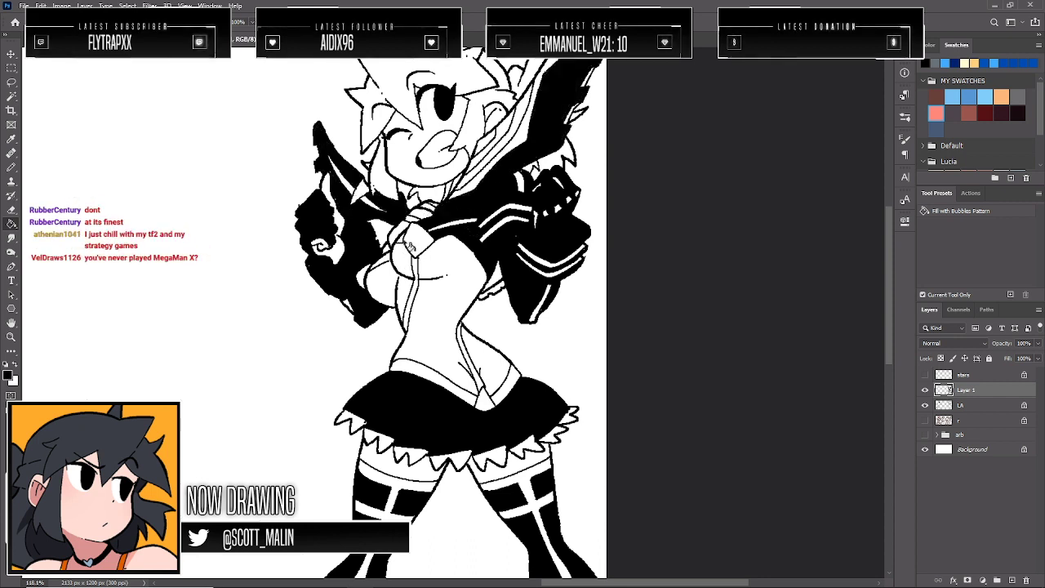
scroll(392, 269, up, 3)
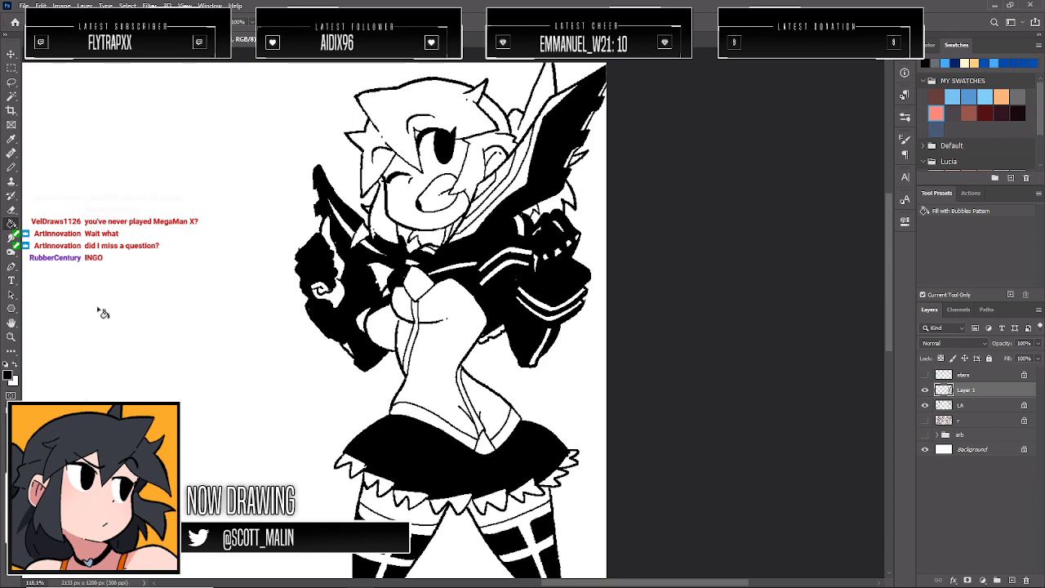
Check the black fills with the line art hidden and shown, and delete the fill layer
click(10, 336)
drag(523, 272, 425, 273)
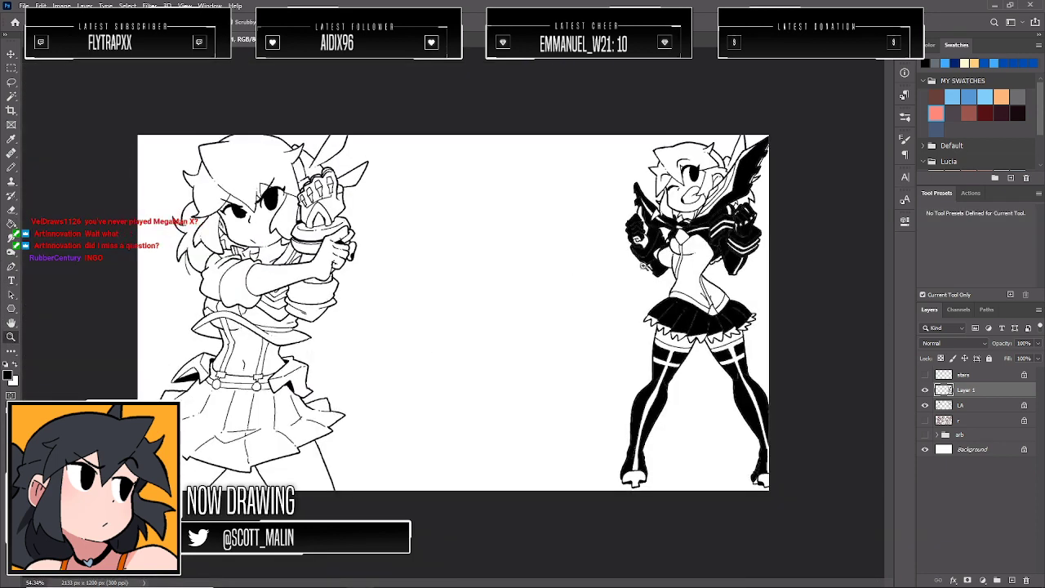
click(927, 404)
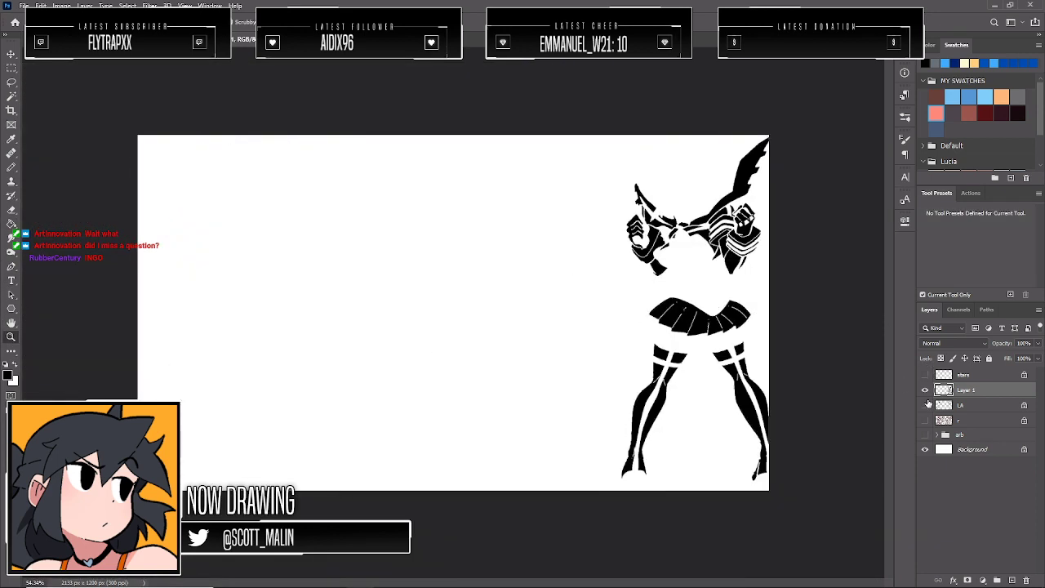
click(926, 404)
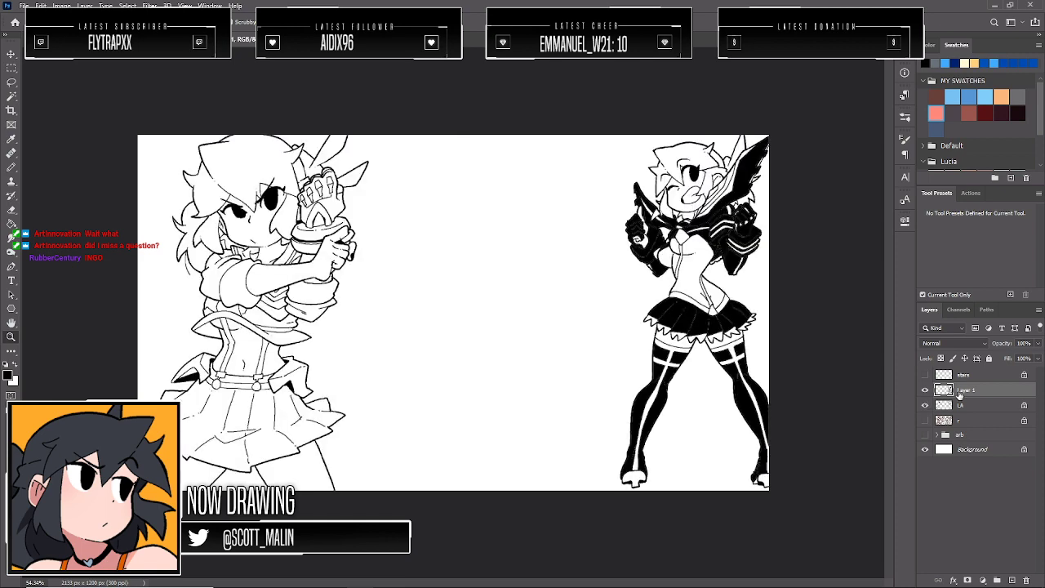
drag(963, 396, 1025, 579)
drag(663, 317, 698, 317)
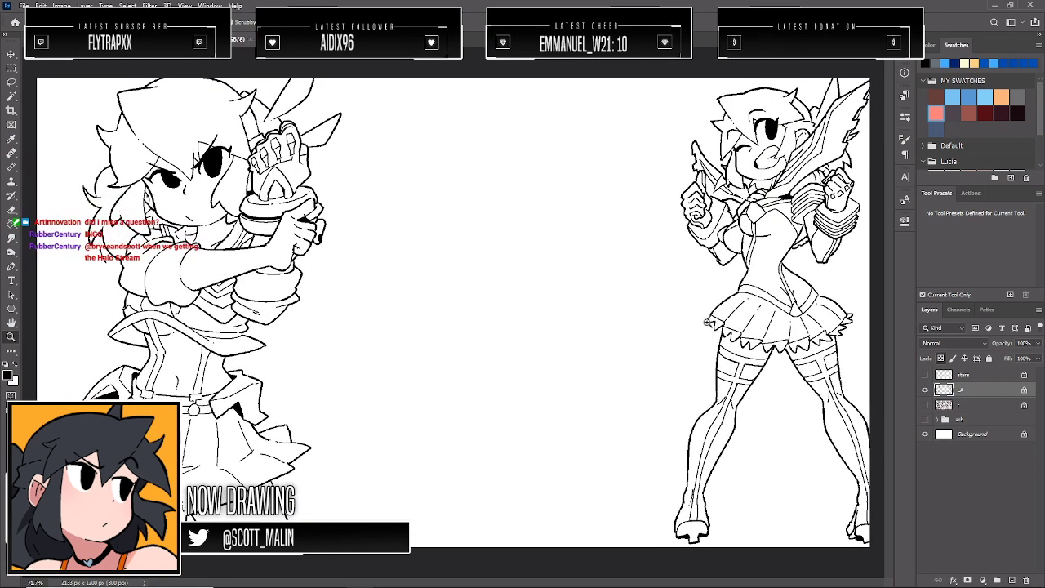